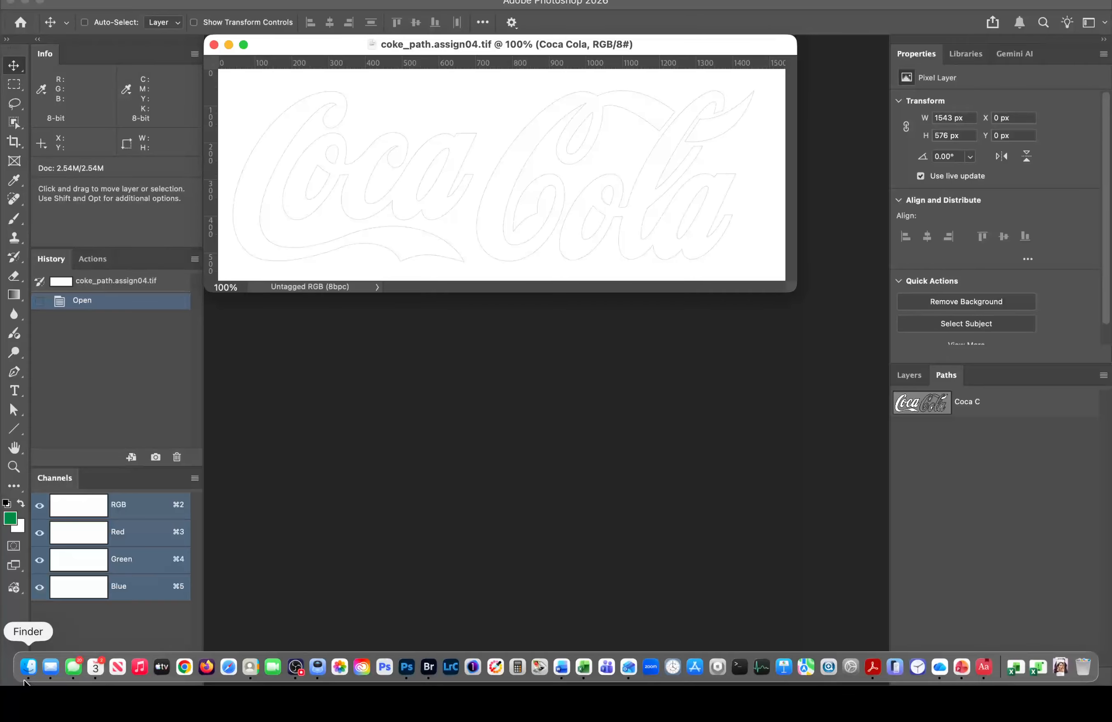
Step: Browse to the Columbia College > Class 4 Files > Student Files Week 04 folder
click(28, 674)
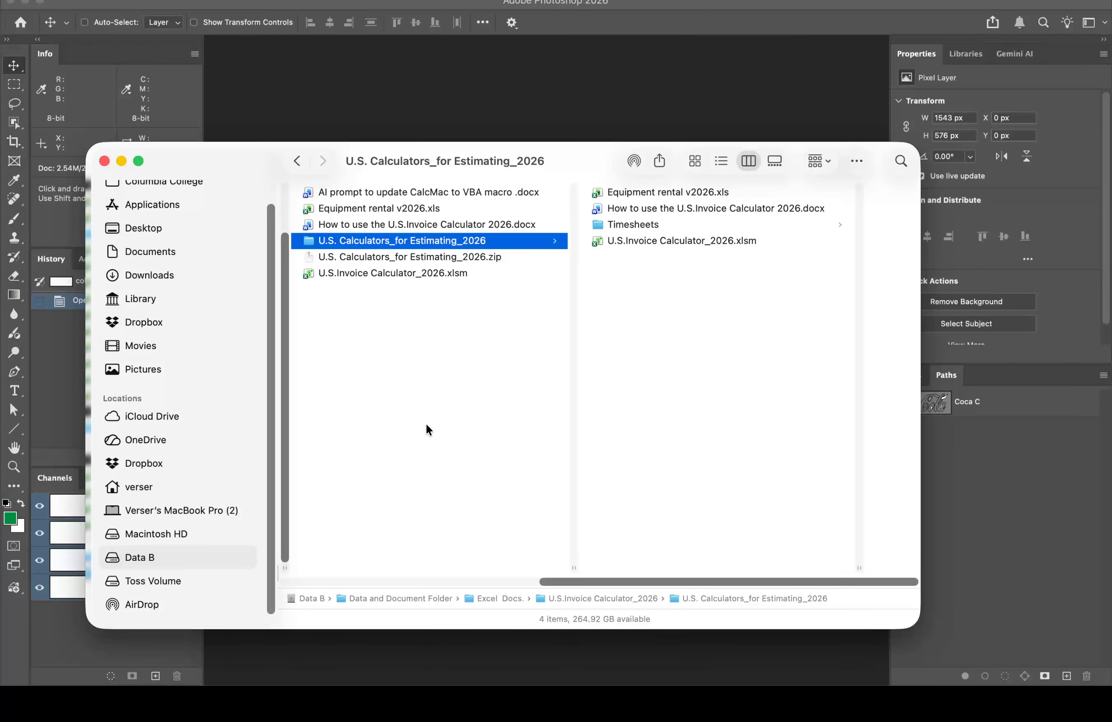
scroll(422, 427, left, 2)
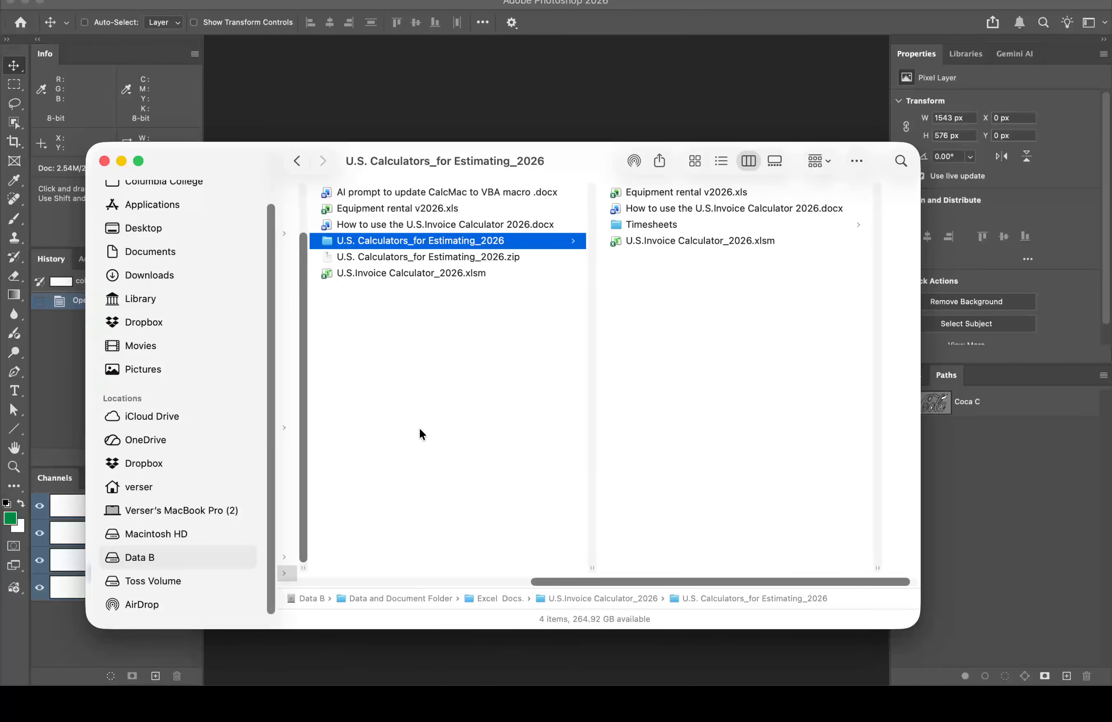
scroll(181, 182, up, 1)
click(186, 183)
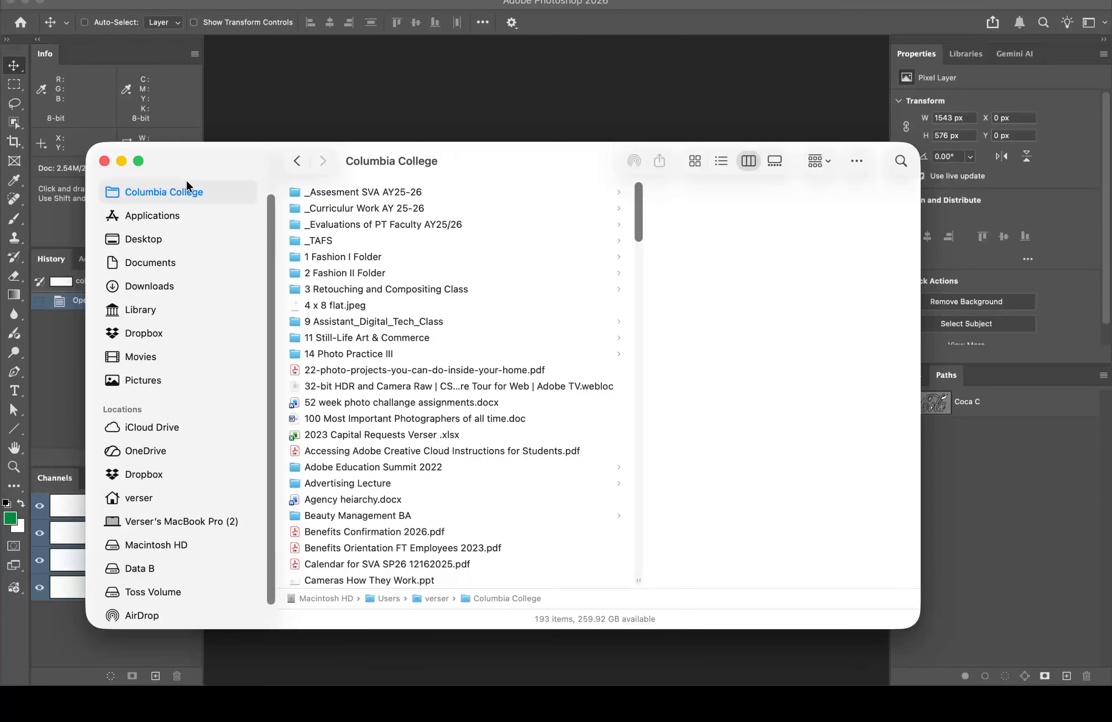
click(393, 289)
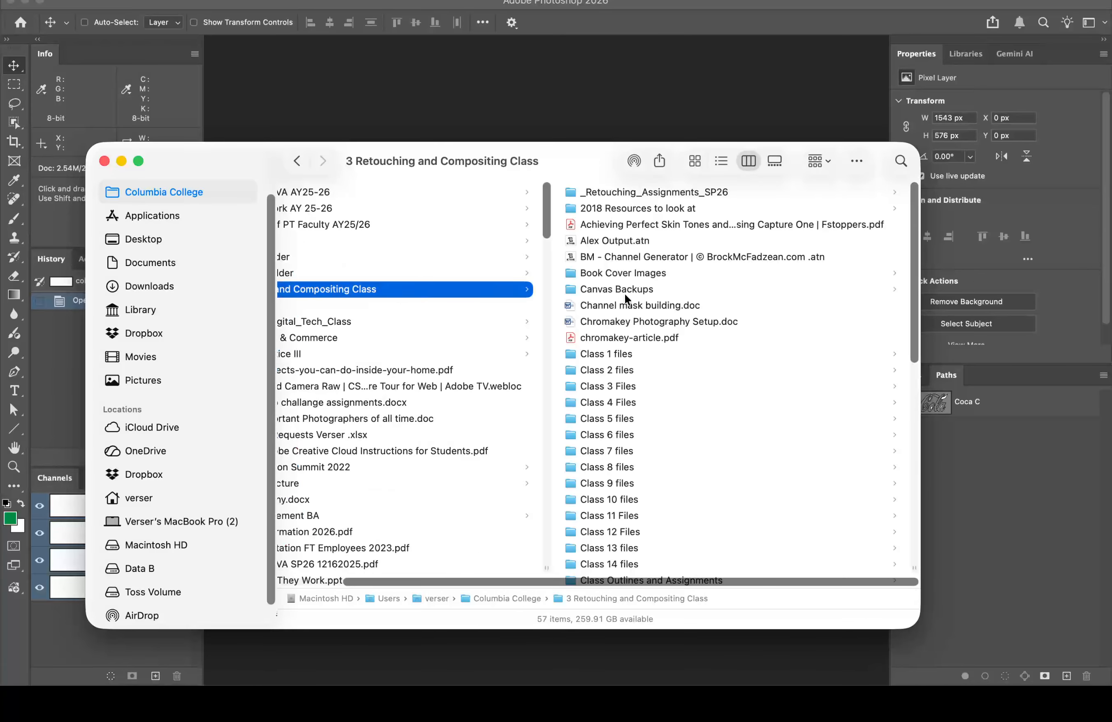
click(632, 404)
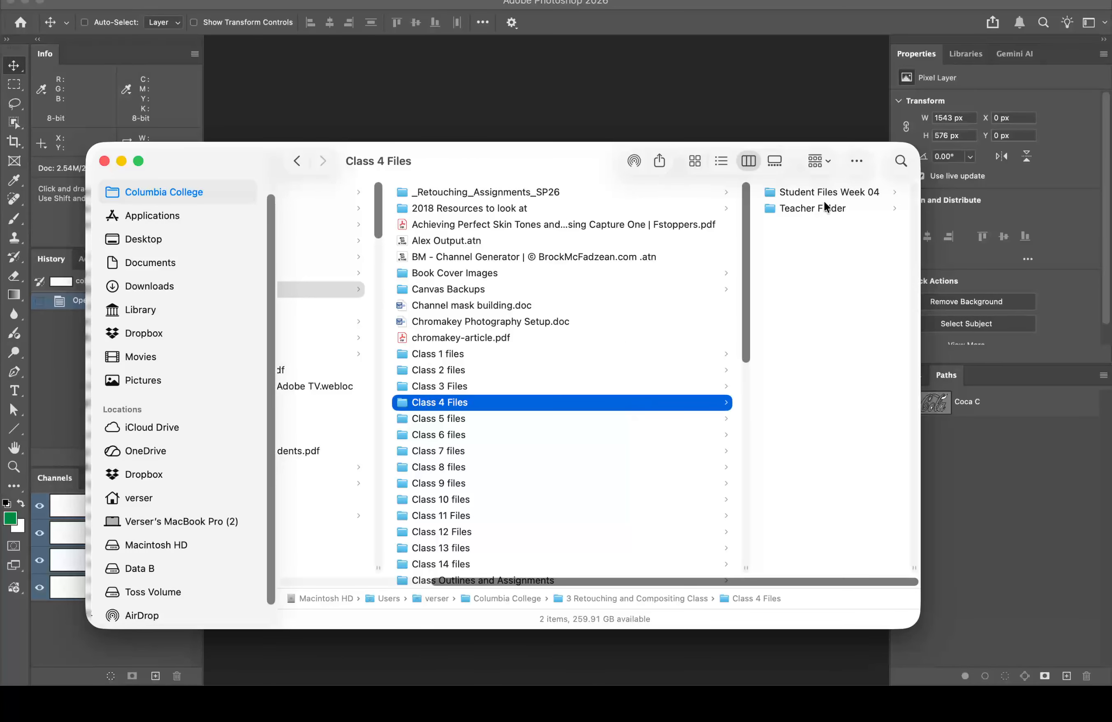
click(837, 190)
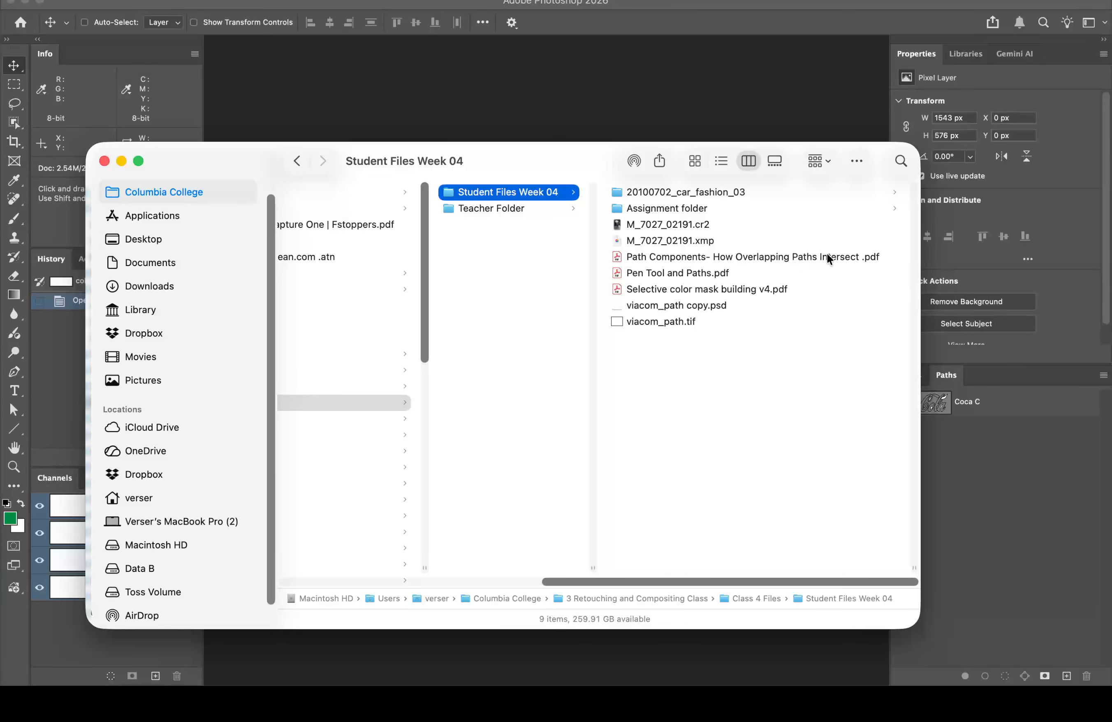
Step: Preview the Path Components PDF handout full size, then return to the Coca Cola document
click(840, 257)
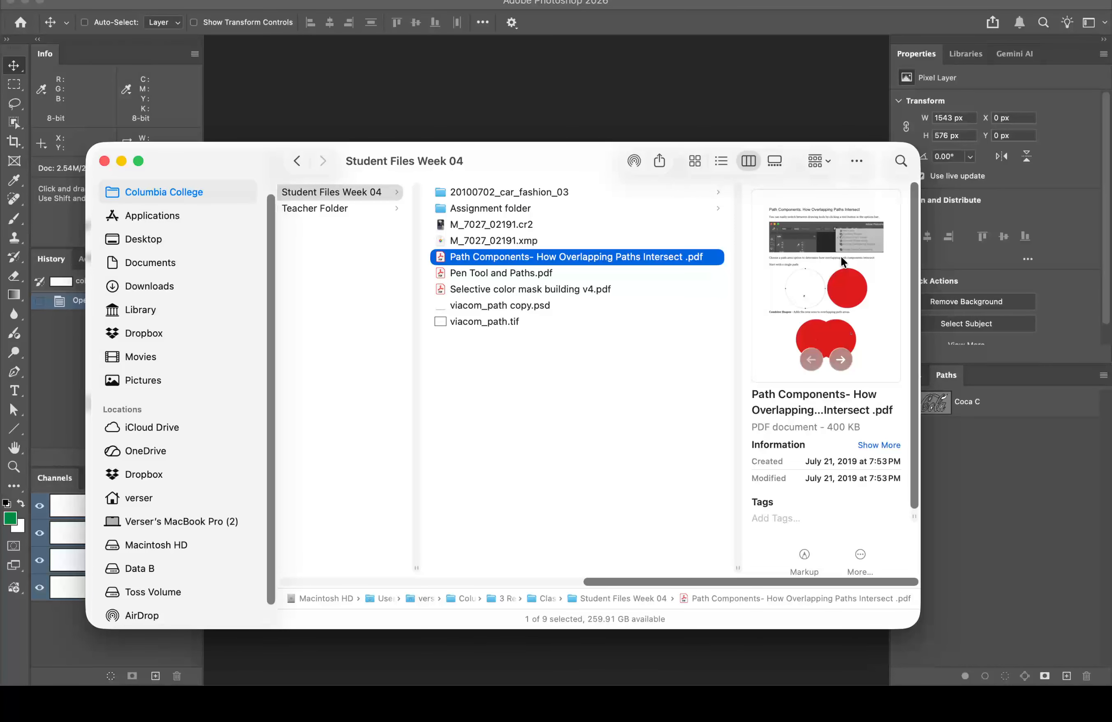
key(space)
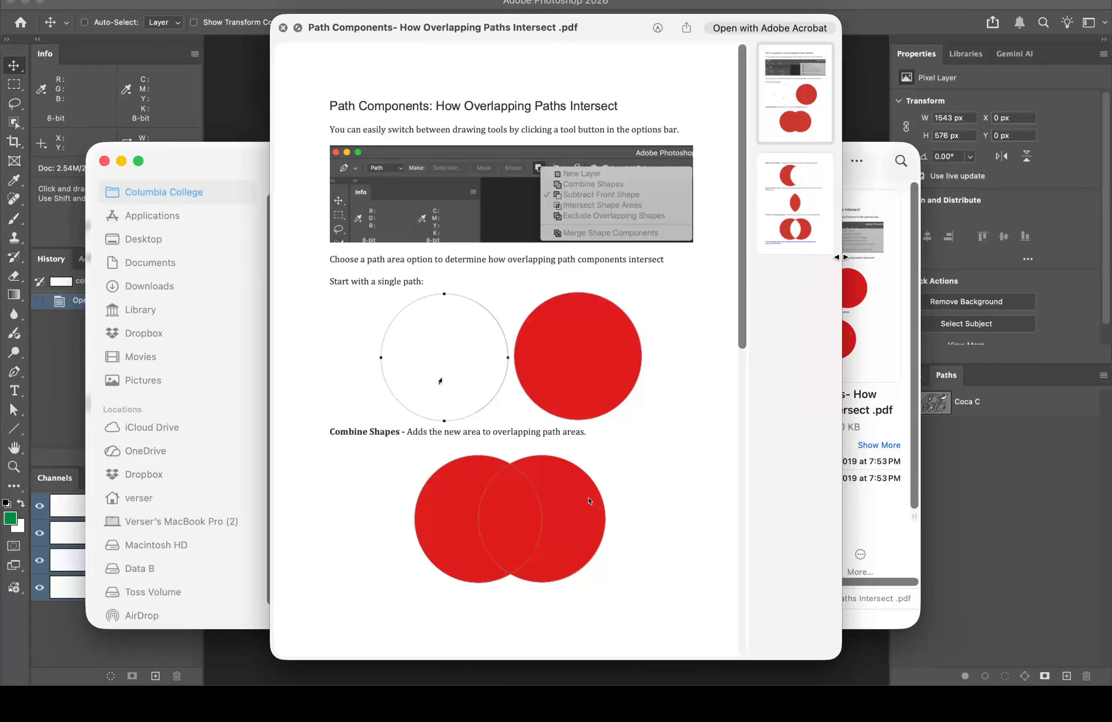
key(space)
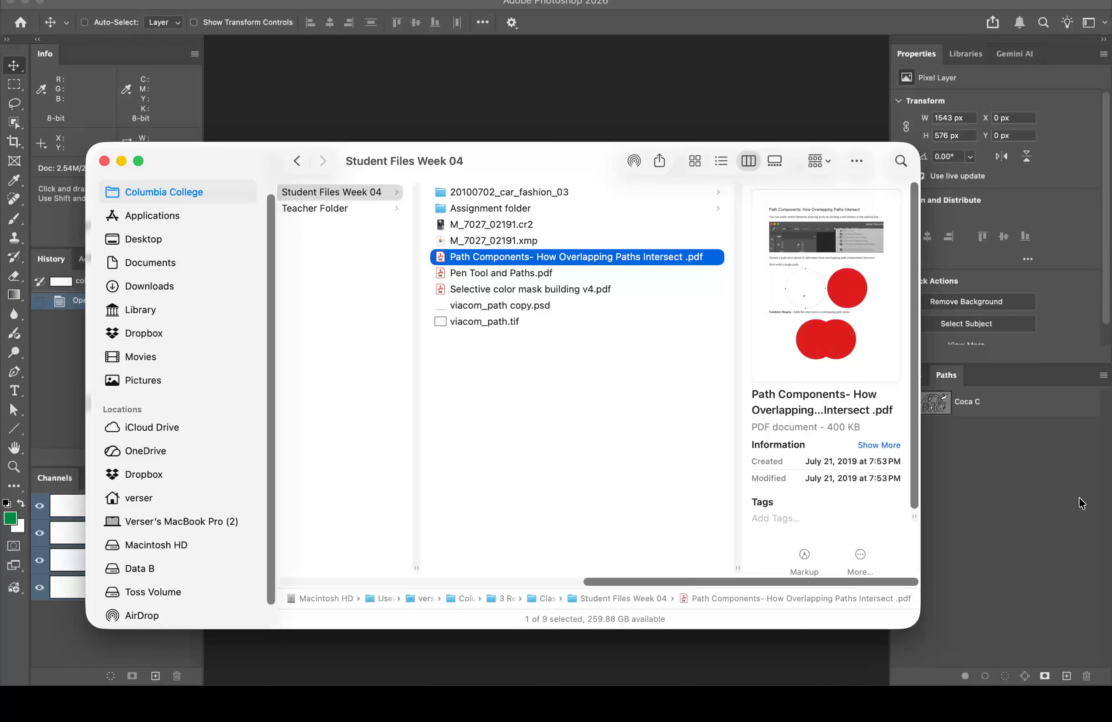
click(1026, 471)
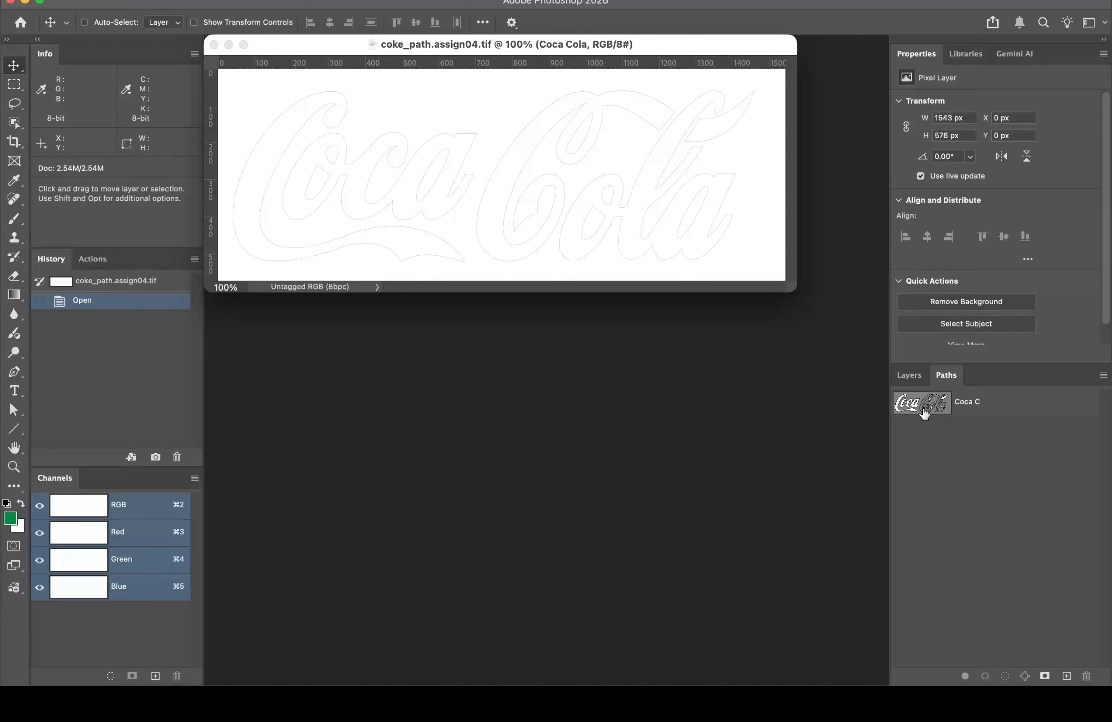
Step: Set the Path Selection Tool to whole subpaths, show the Coca C path and select Cola's C
click(13, 409)
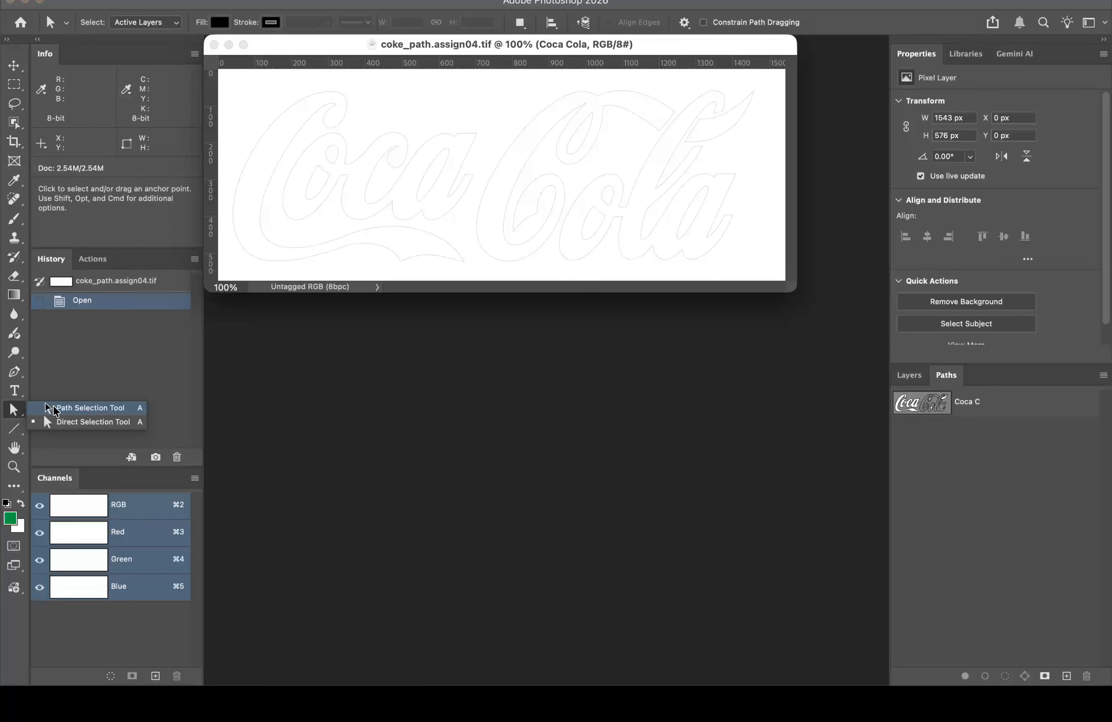
click(53, 408)
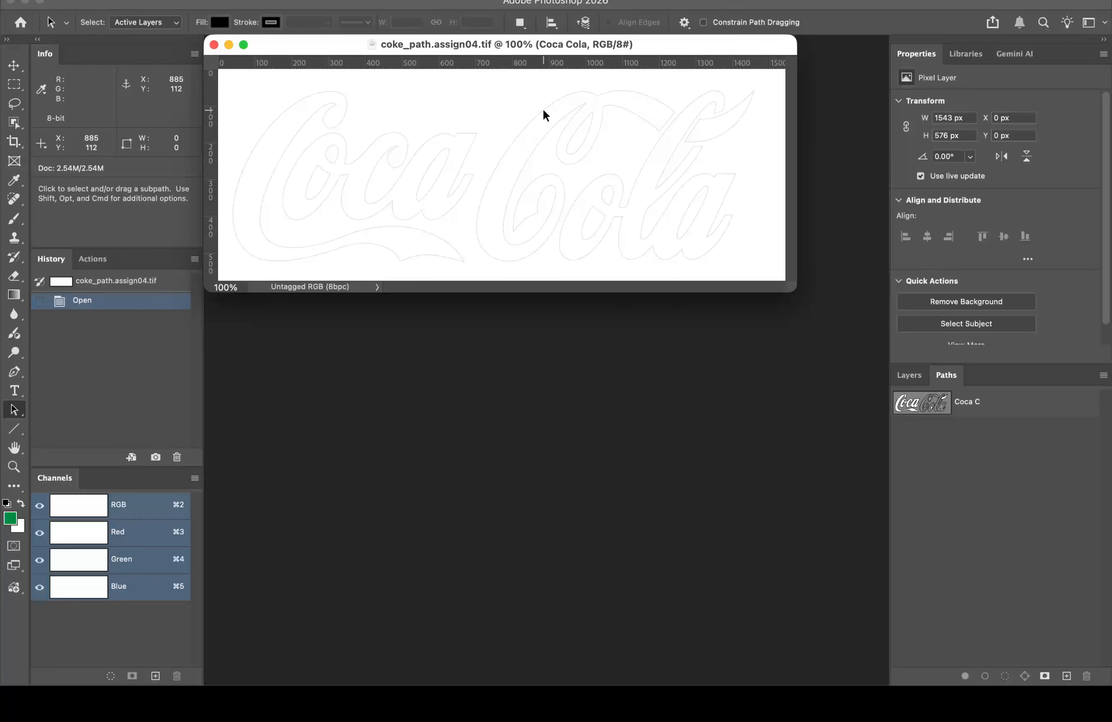
click(994, 406)
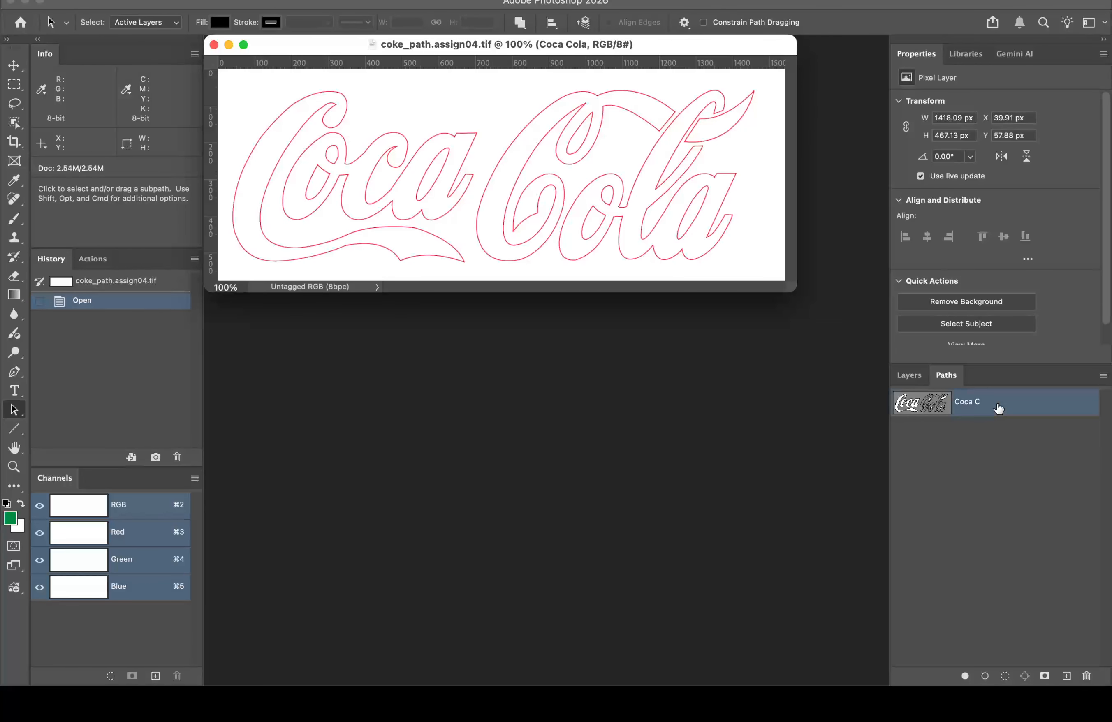
click(553, 103)
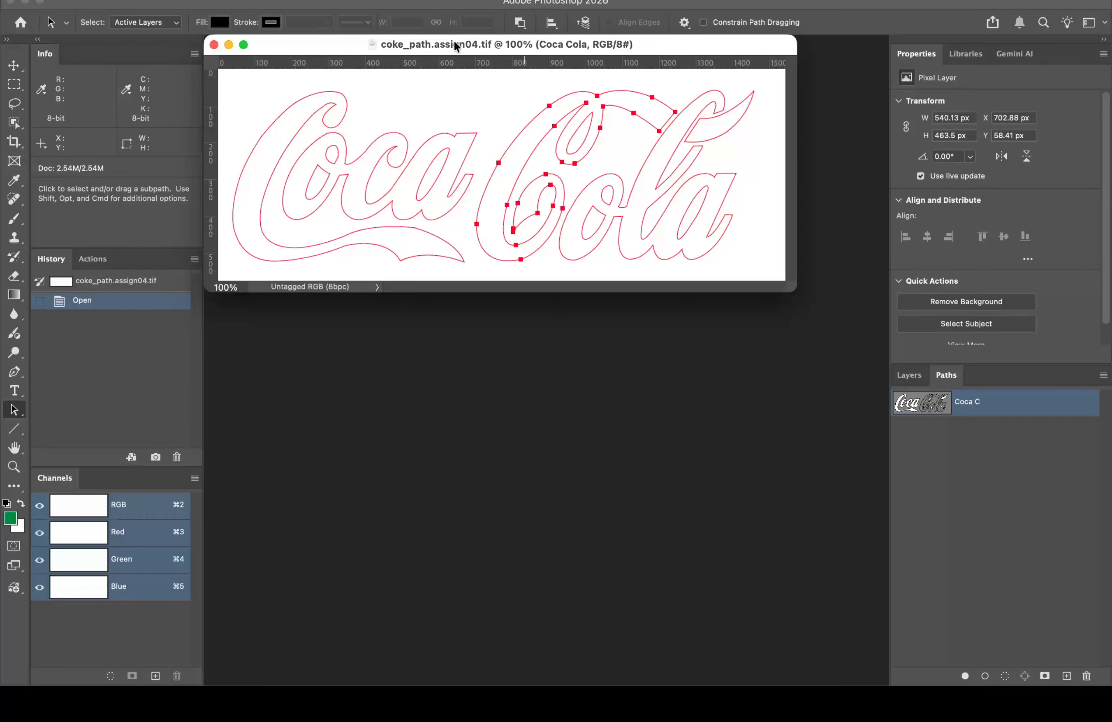
drag(347, 46, 358, 81)
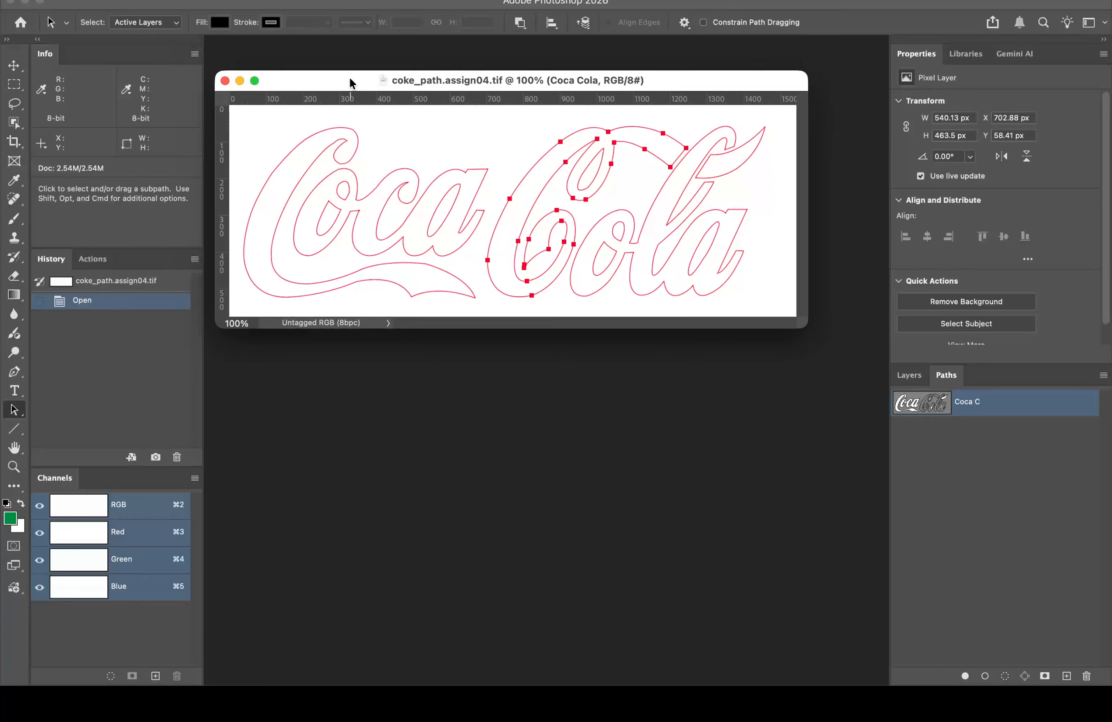
Step: Set both the C and the 'ola' subpaths of Cola to Combine Shapes
click(525, 27)
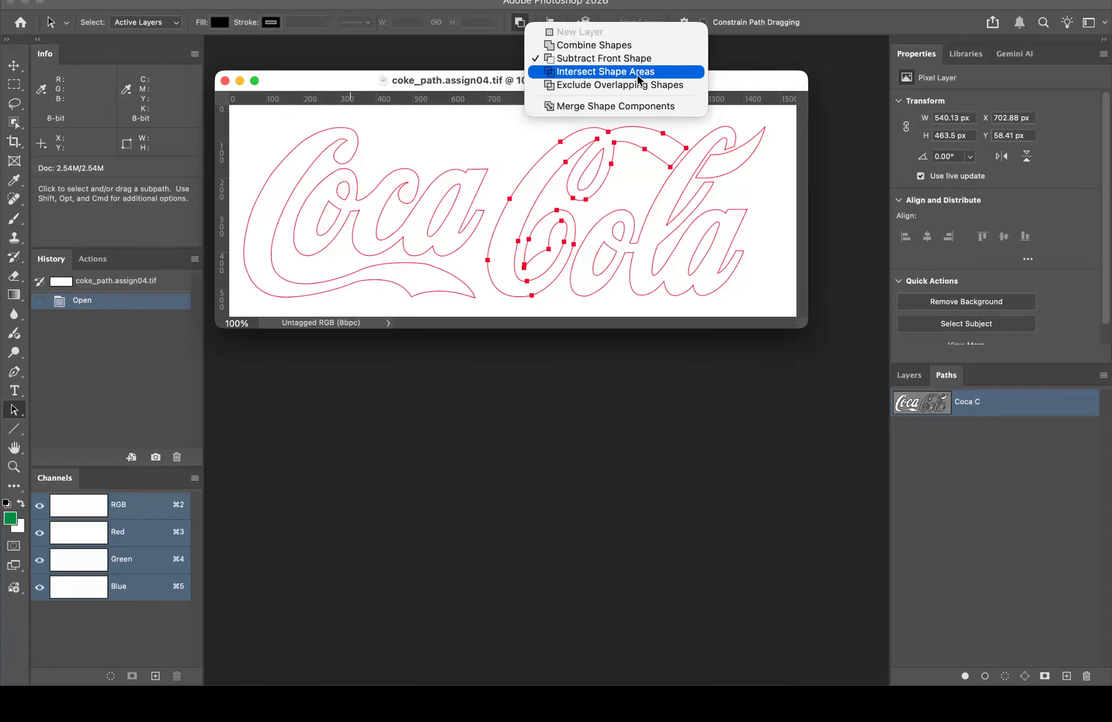
click(594, 44)
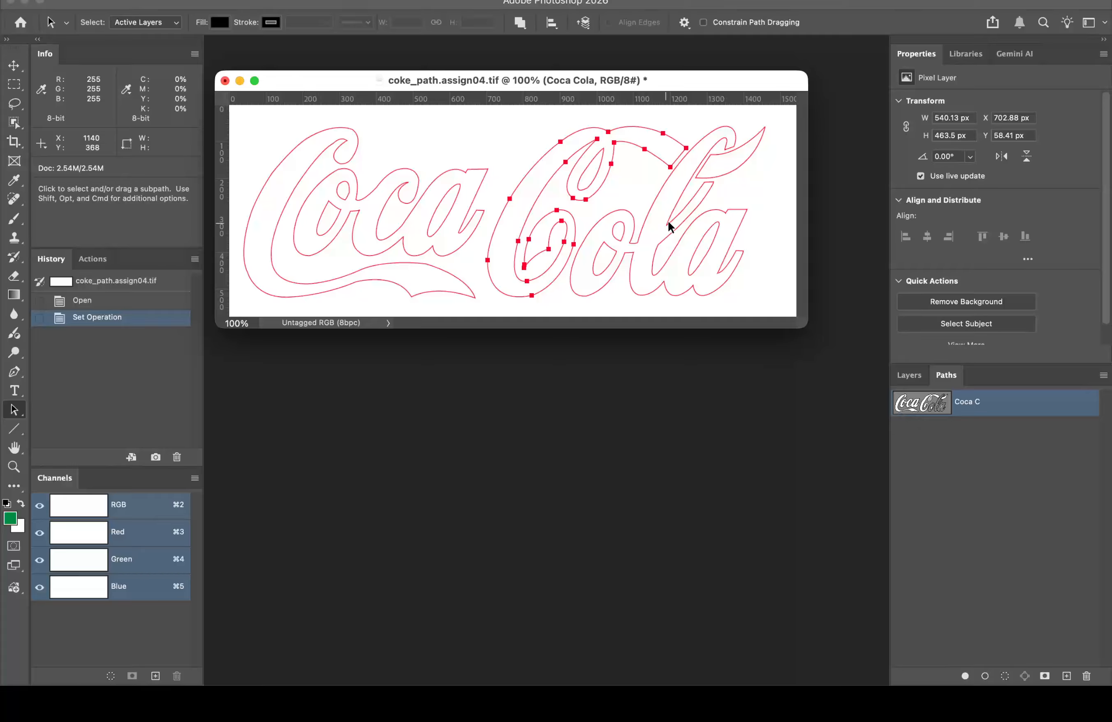
click(627, 211)
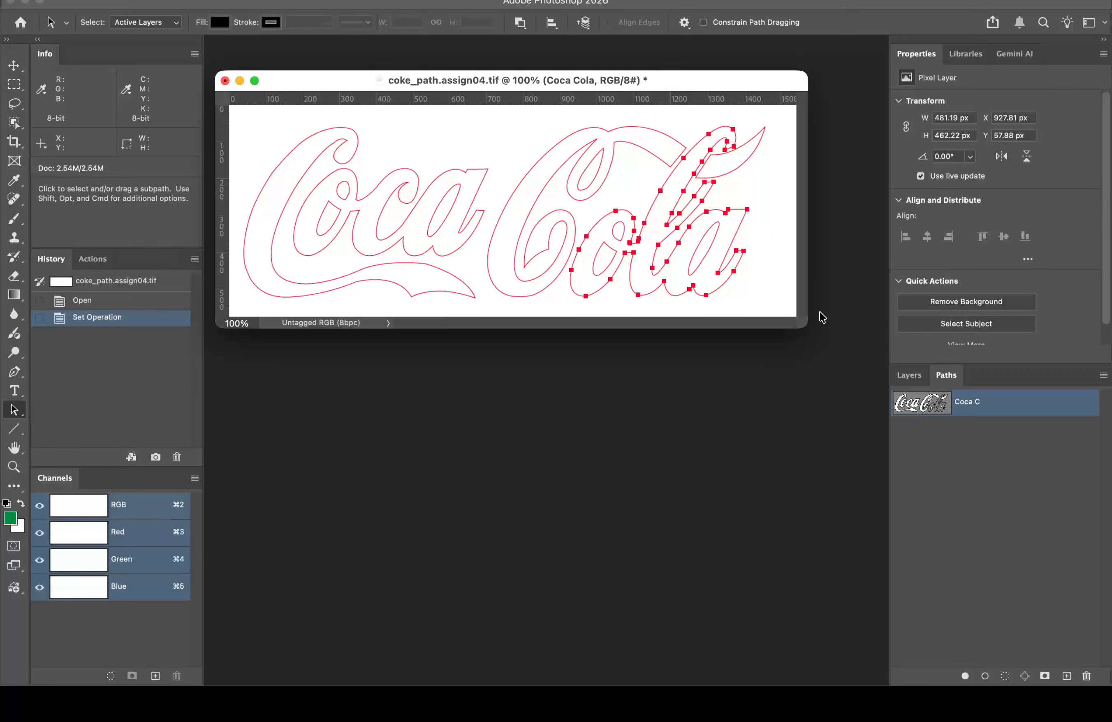
click(519, 23)
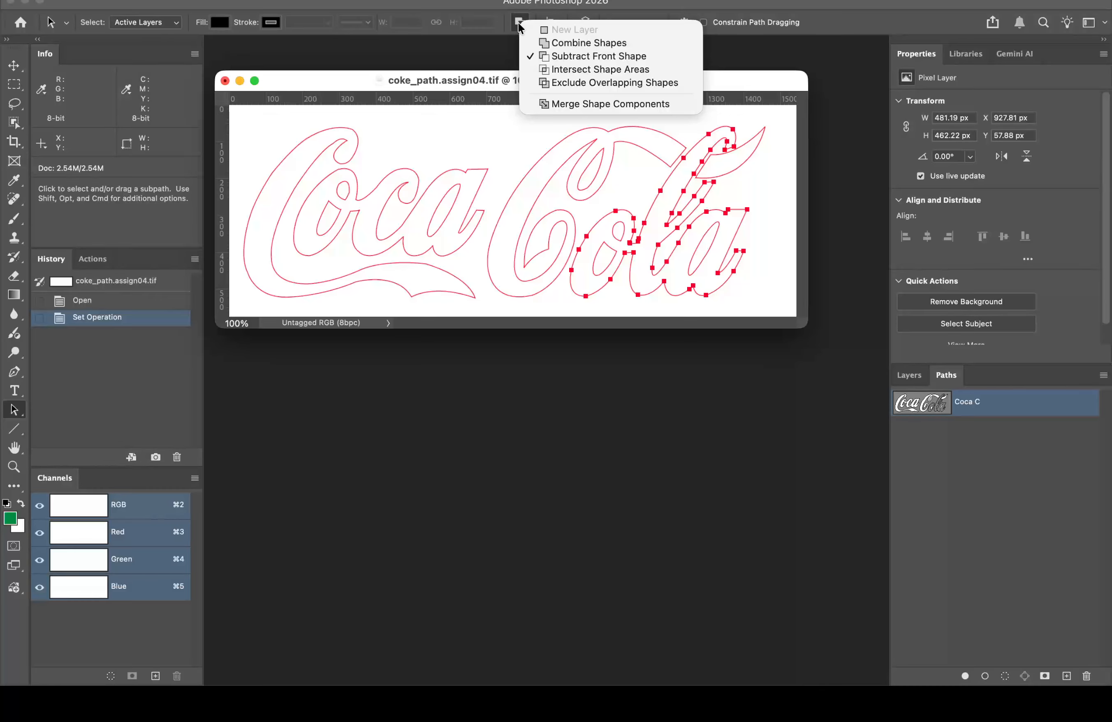
click(546, 43)
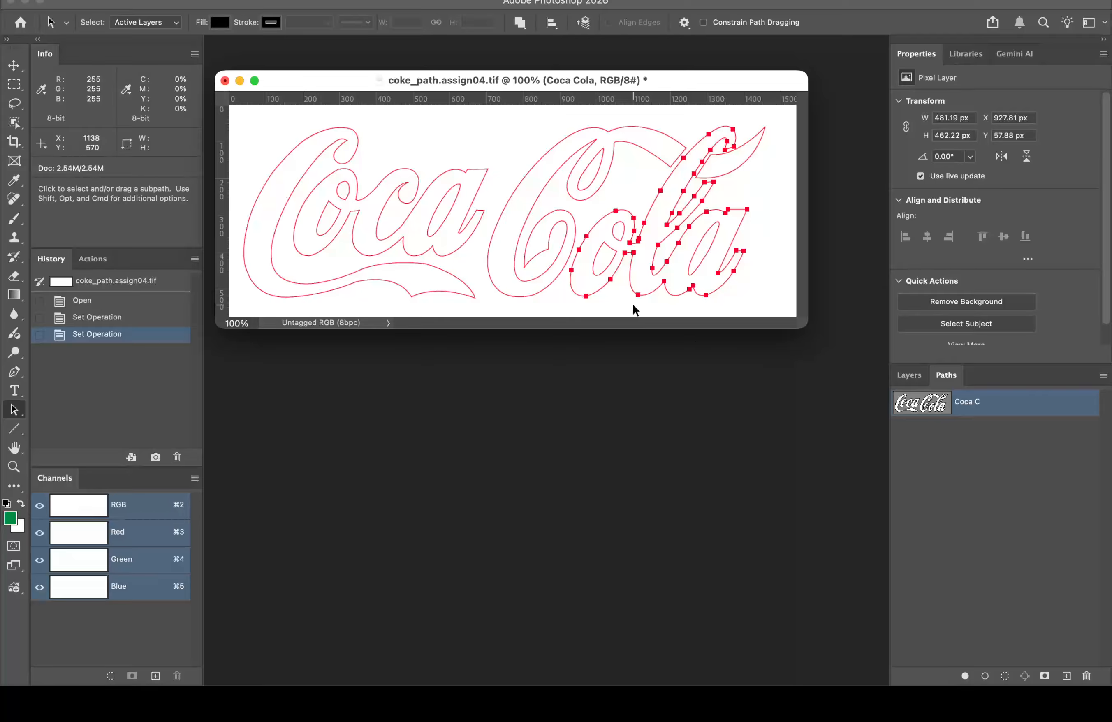
Step: Make the C's inner loop and the final a's counter subtract from the shape
click(589, 159)
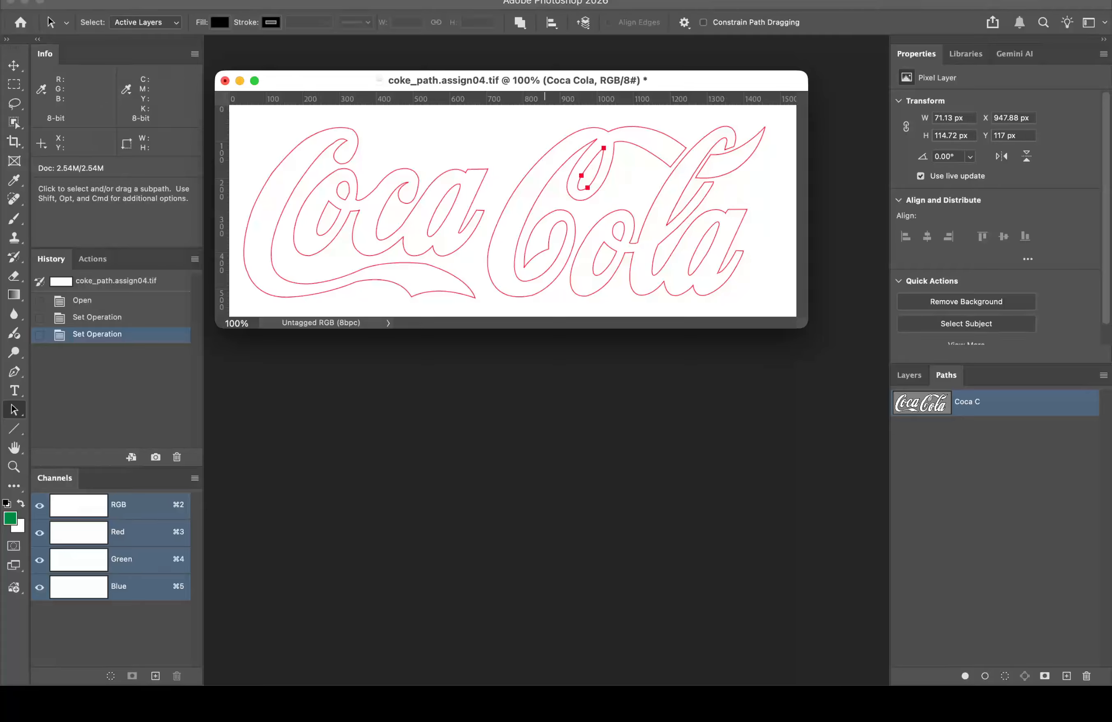
click(520, 22)
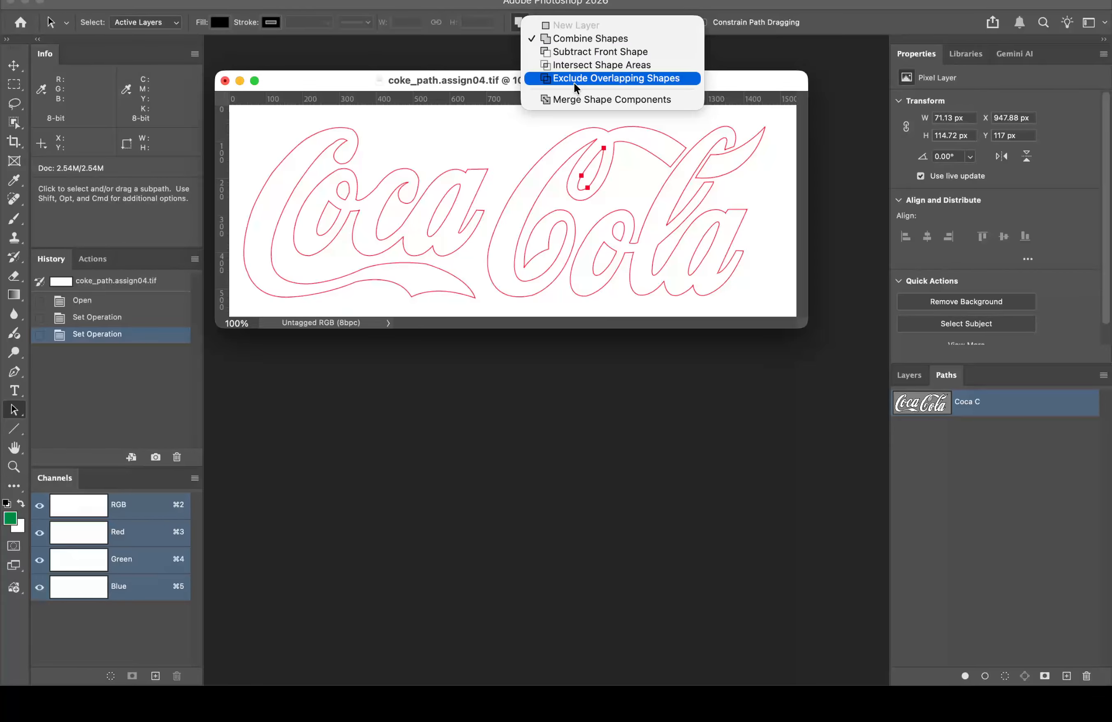
click(573, 53)
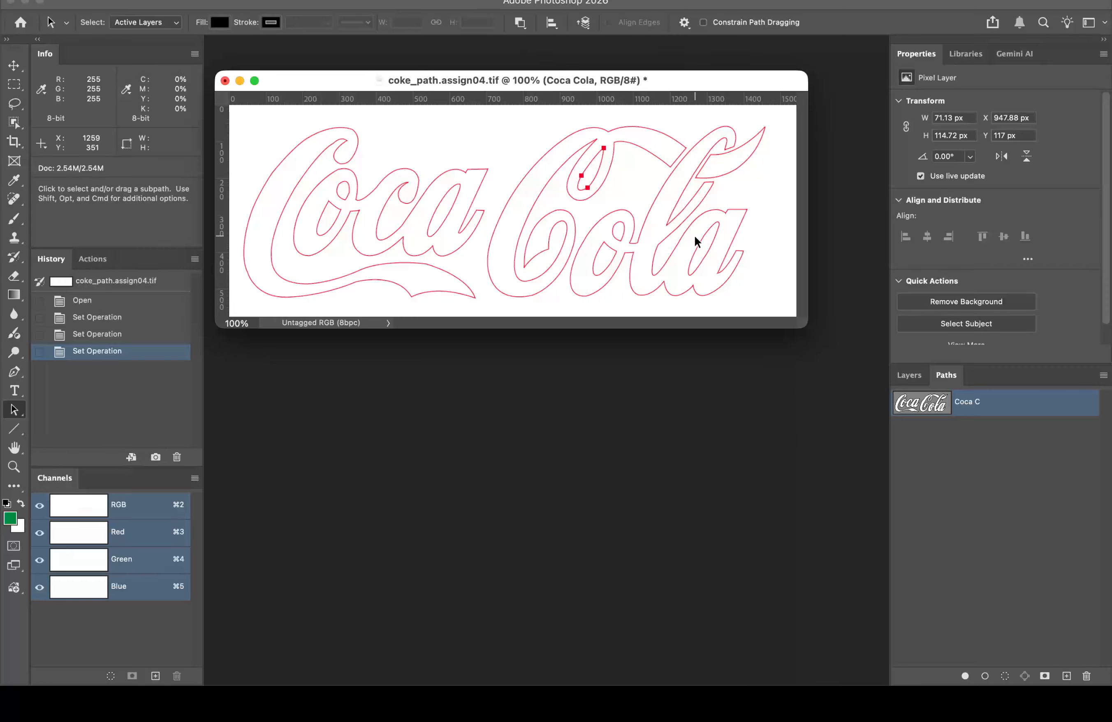
click(704, 228)
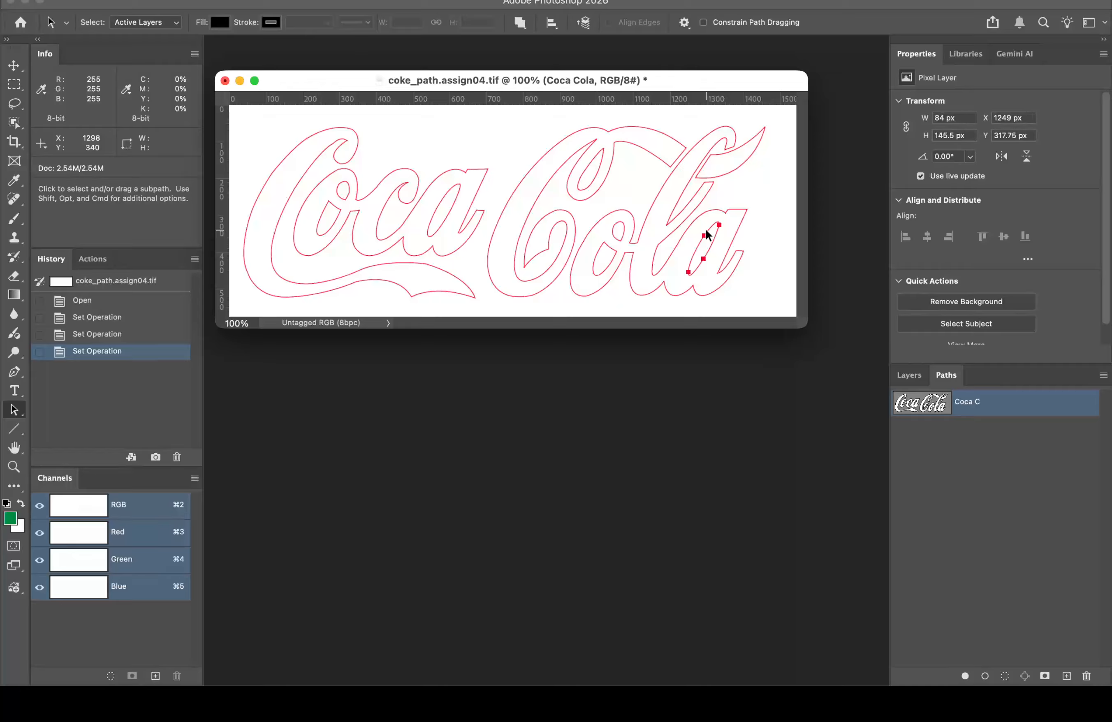
click(522, 23)
click(560, 50)
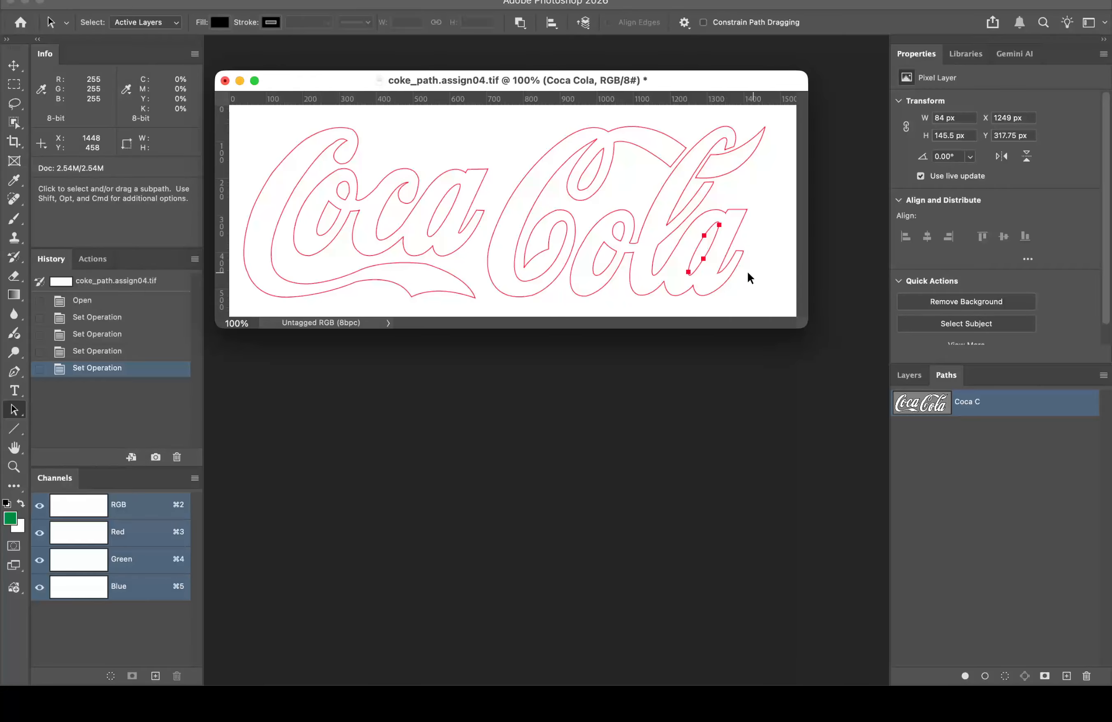
Step: Make the o's counter and another small Cola loop subtract too, then hide the path outline
click(599, 251)
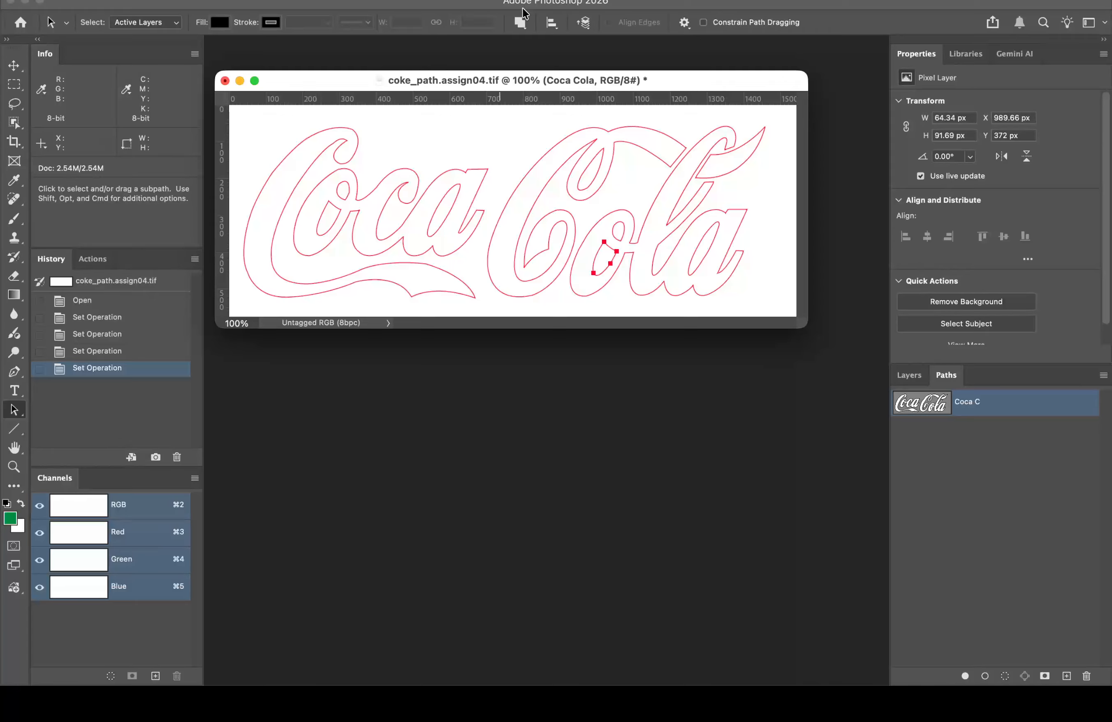
click(520, 22)
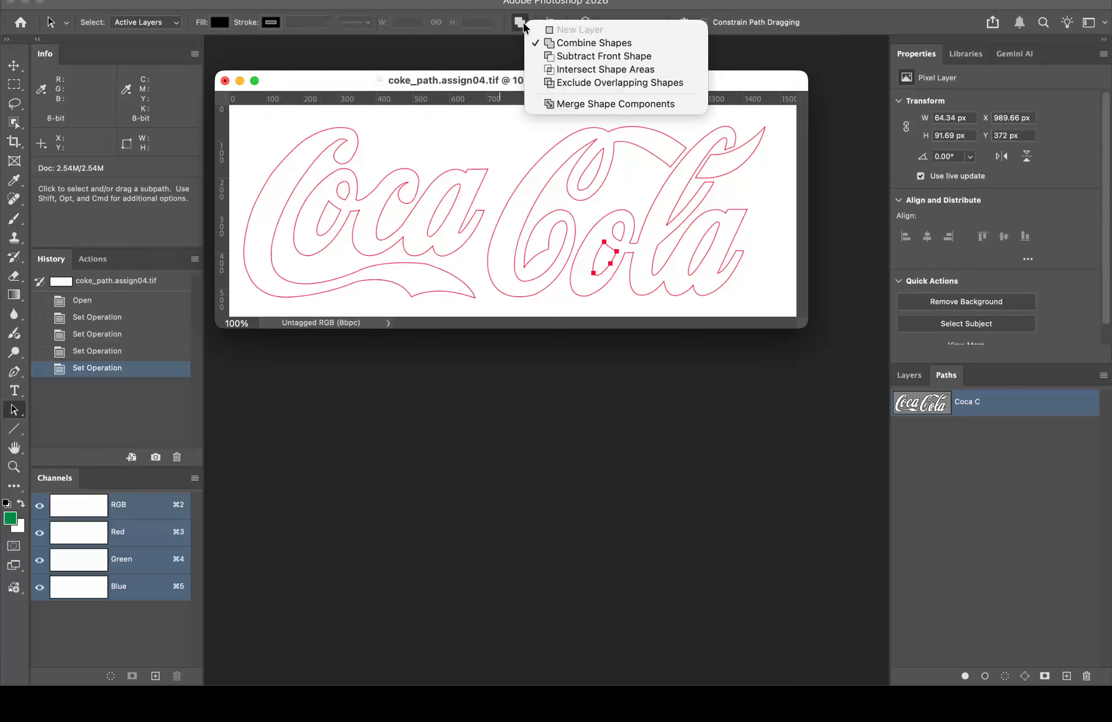
click(548, 57)
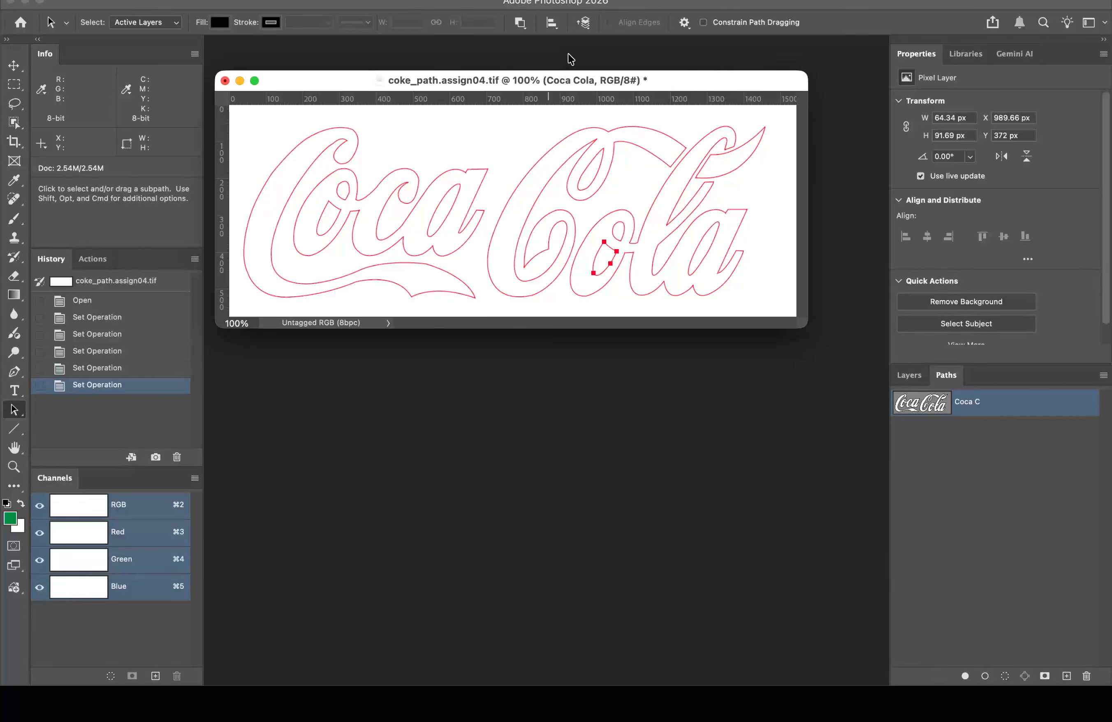
click(621, 228)
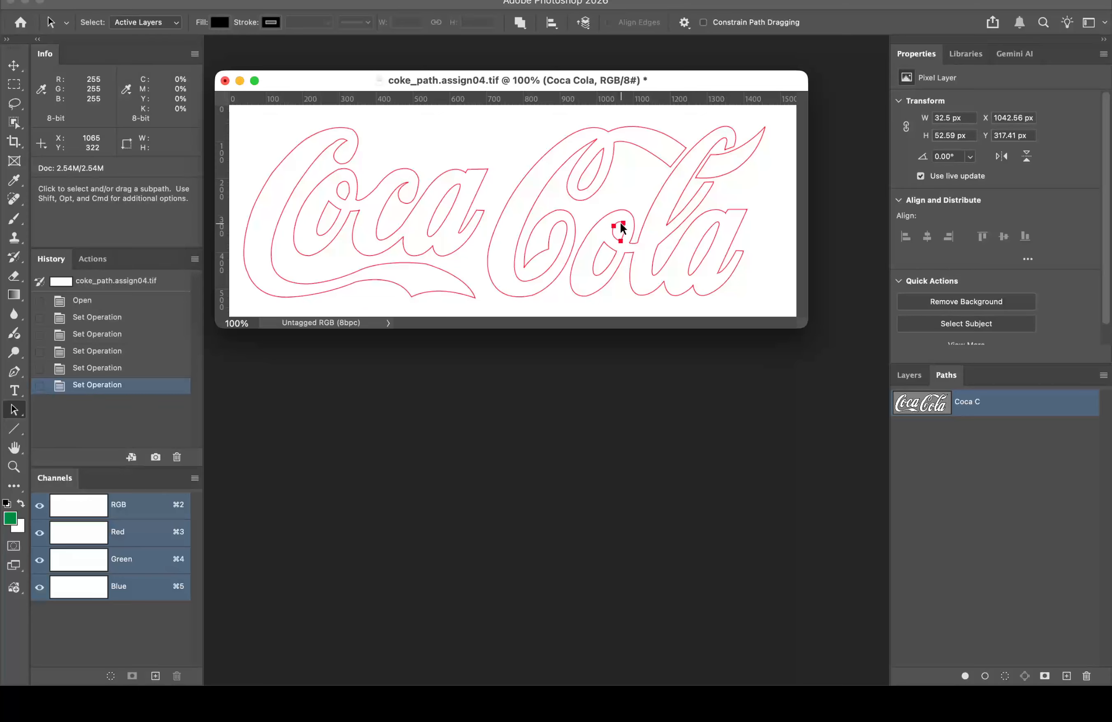
click(520, 23)
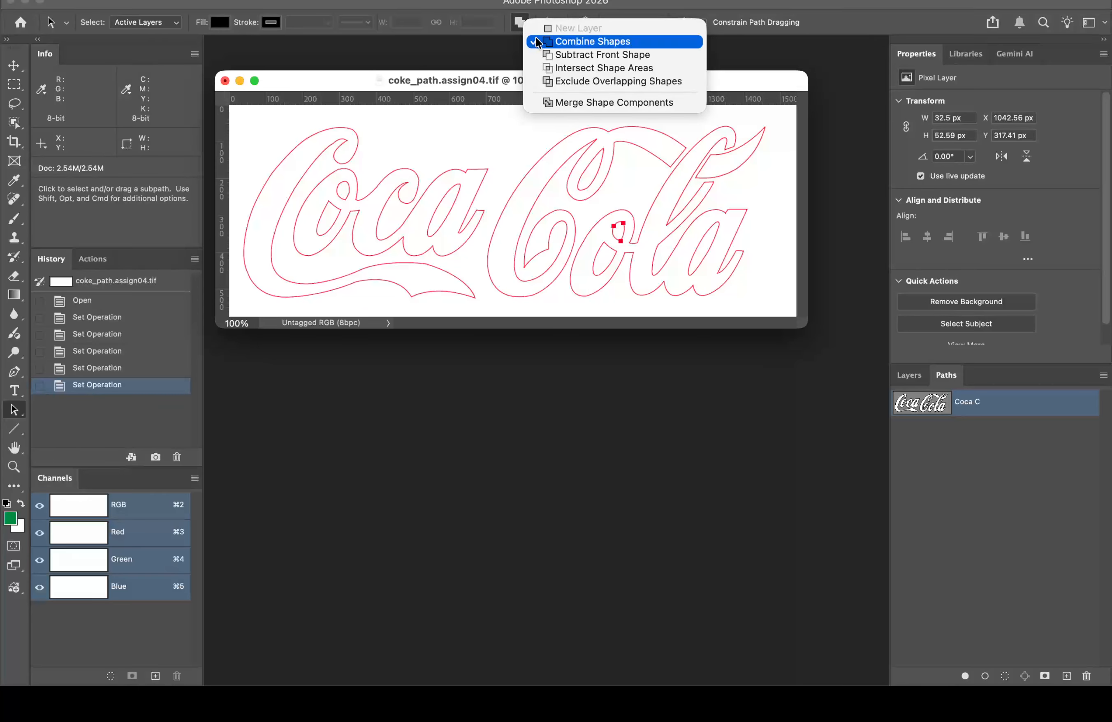
click(555, 55)
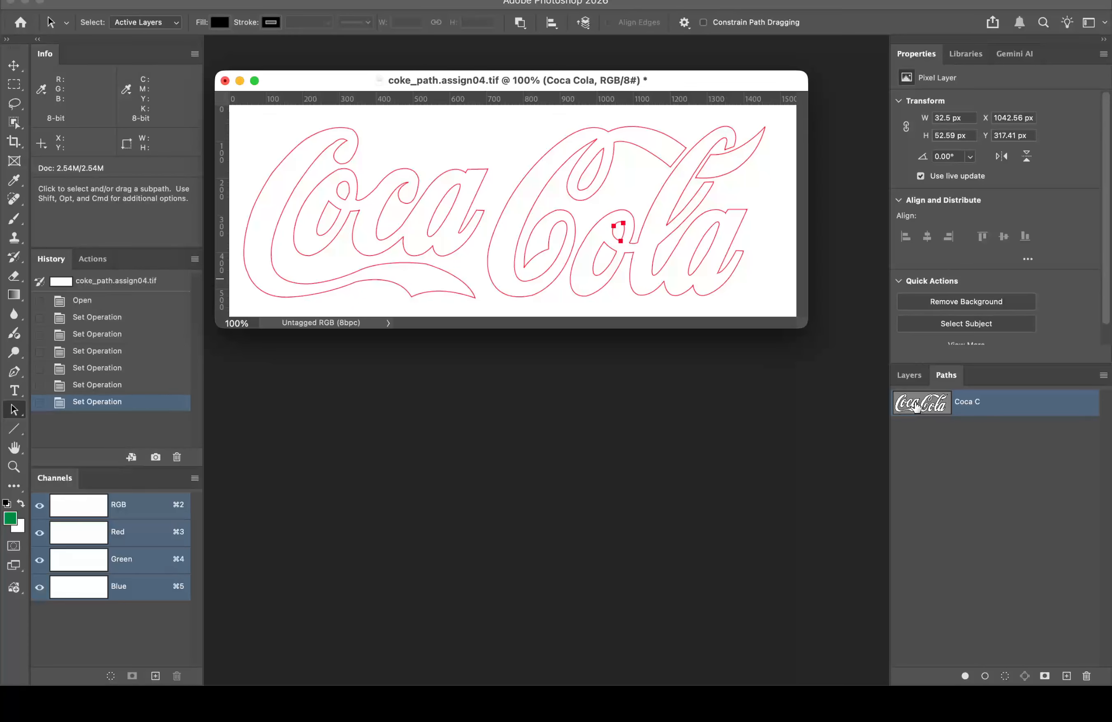
click(1004, 444)
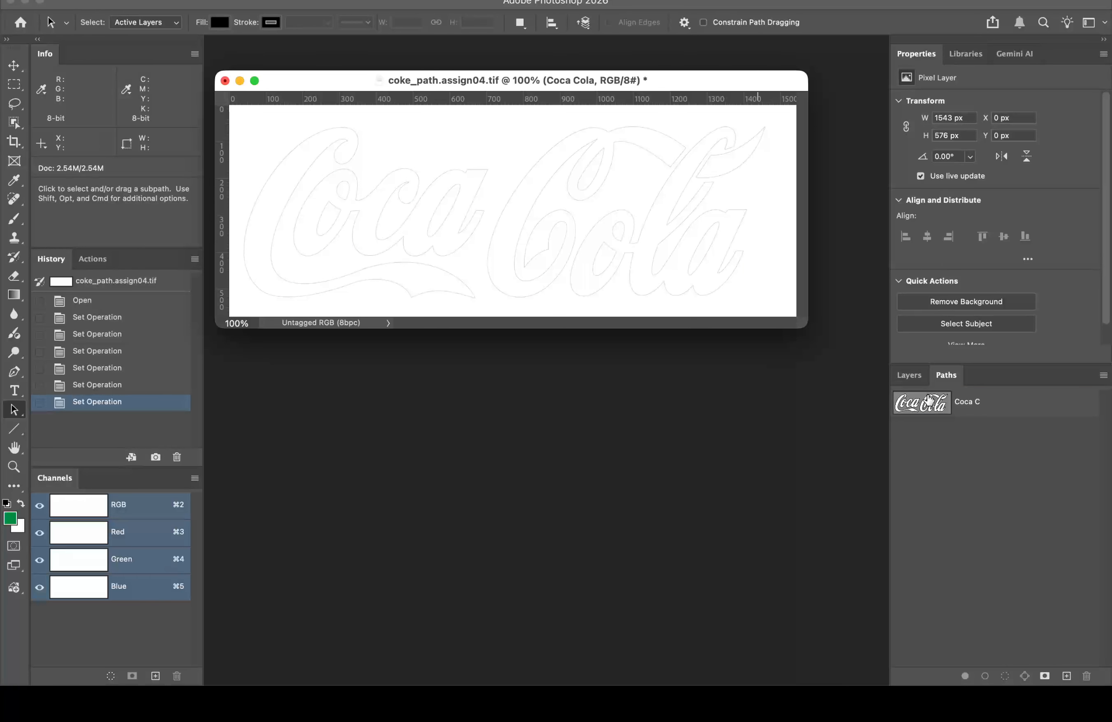
Step: Load the Coca C path as a selection, fill it green on a new layer, and deselect
super+click(927, 408)
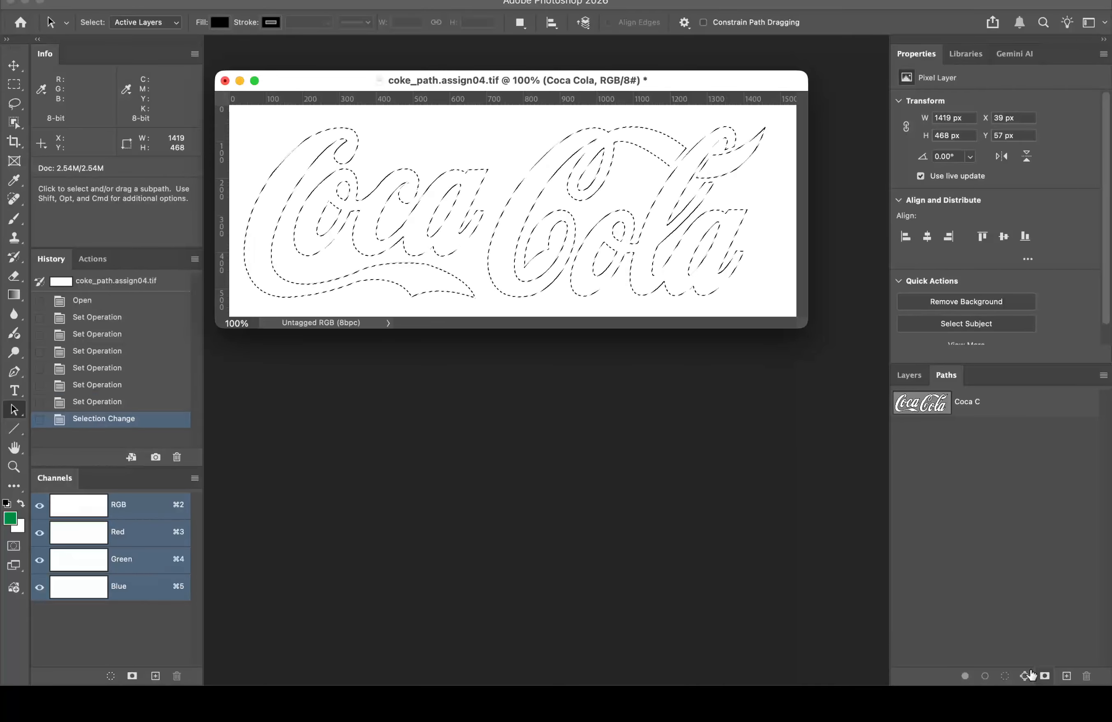
click(915, 375)
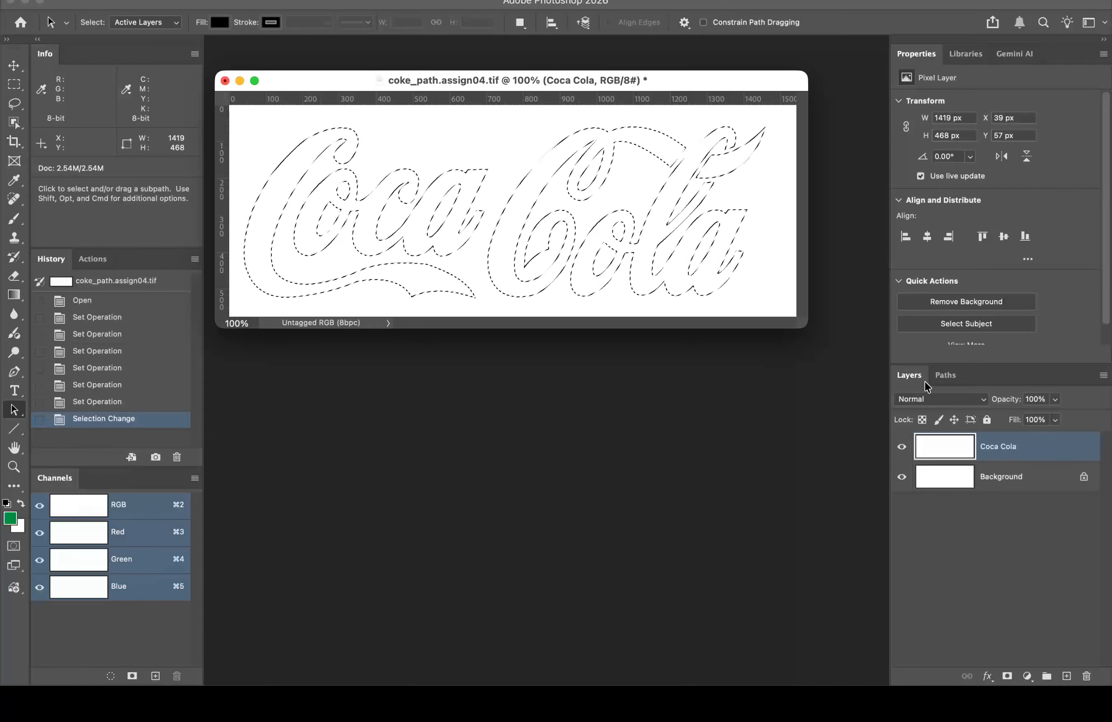
click(1066, 676)
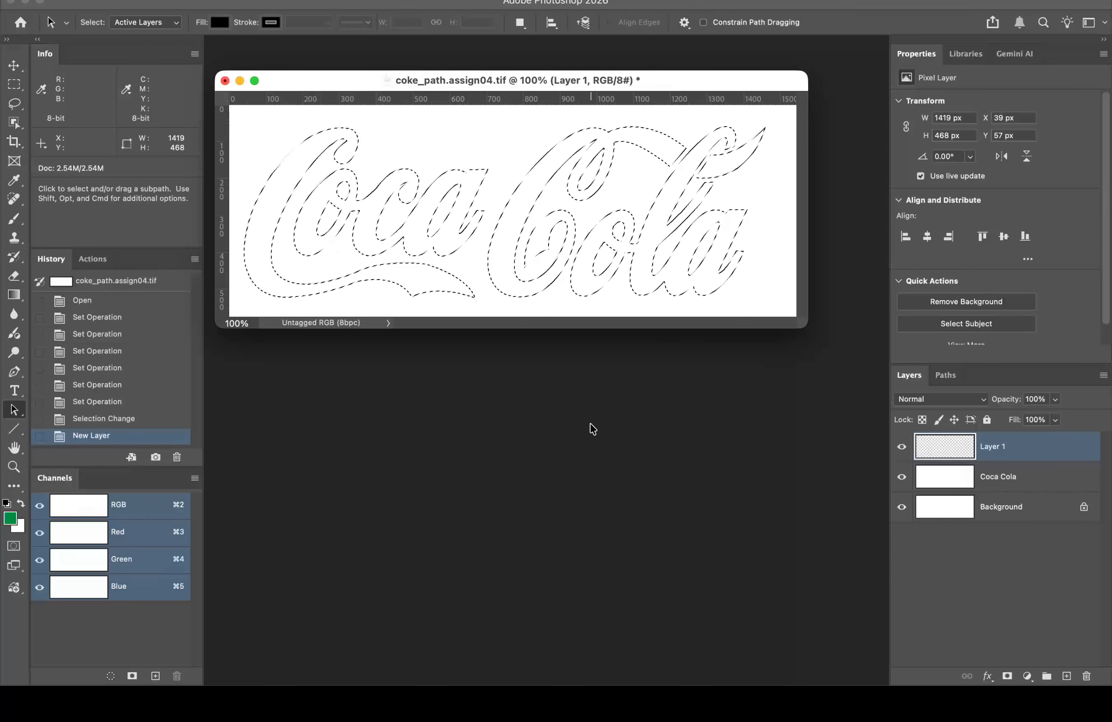
key(alt+BackSpace)
key(super+d)
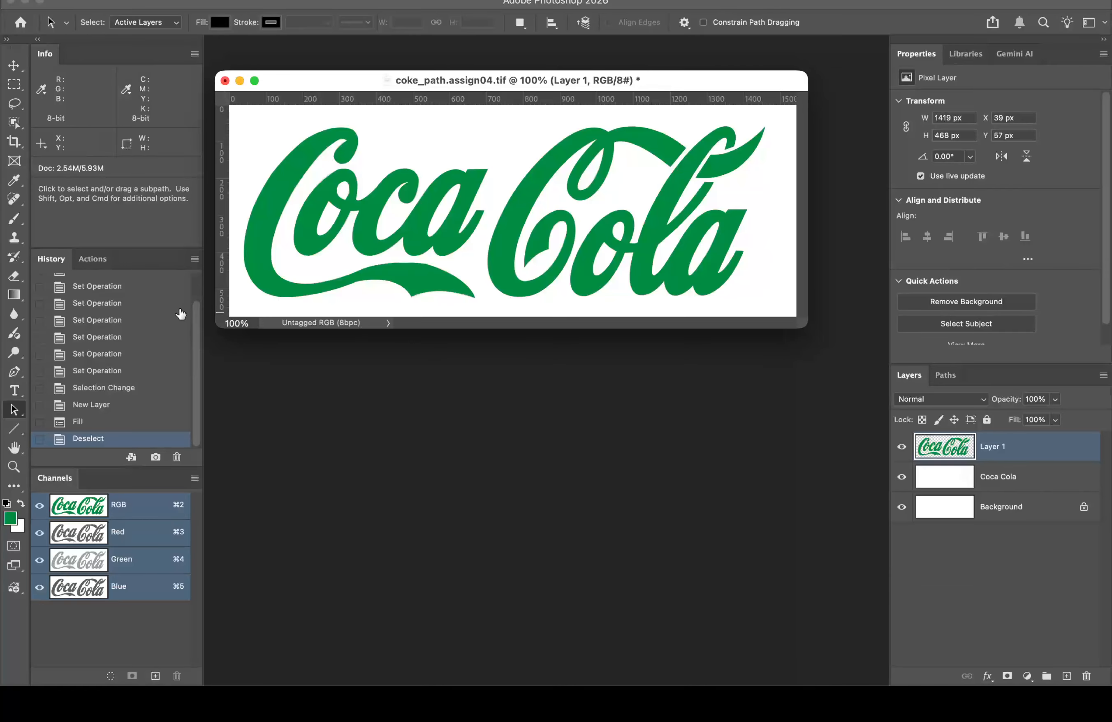
scroll(194, 329, up, 2)
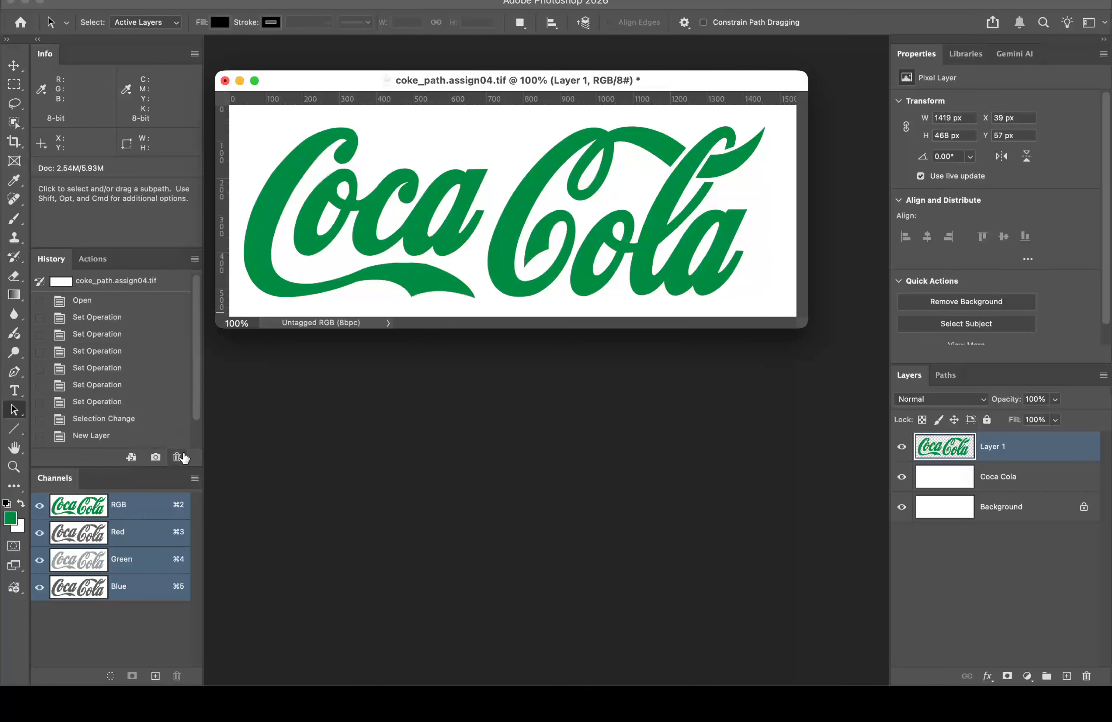
Step: Revert to the opened state, refill the Coca C path selection green on a new layer, and close the file
click(130, 284)
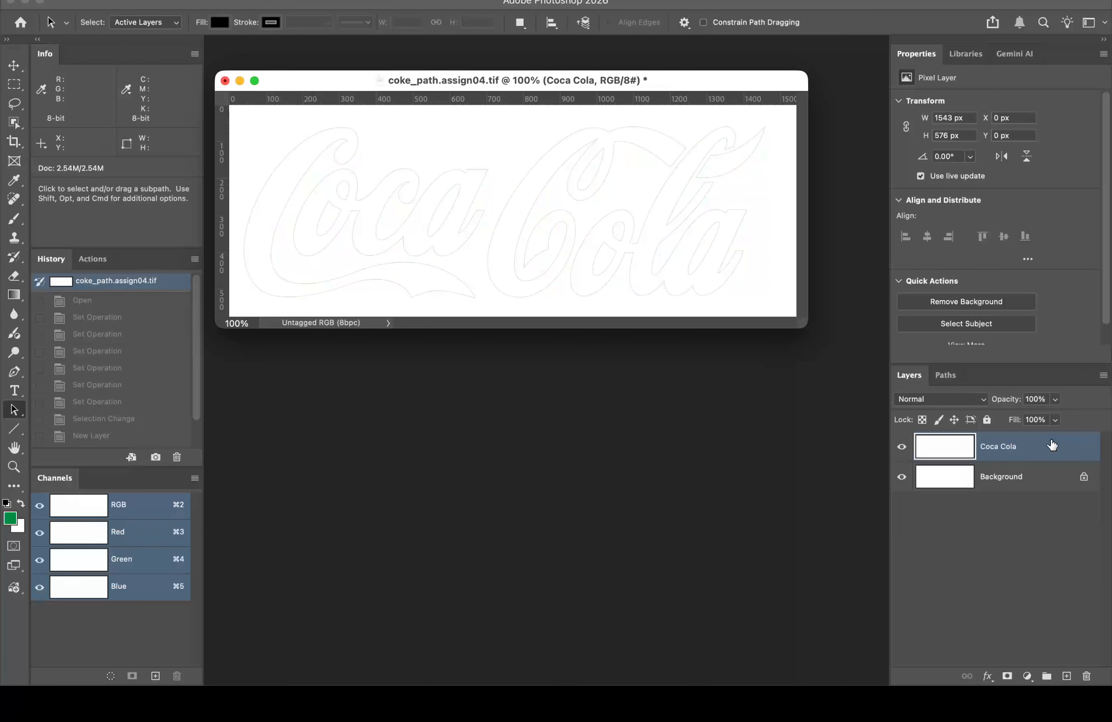
click(957, 378)
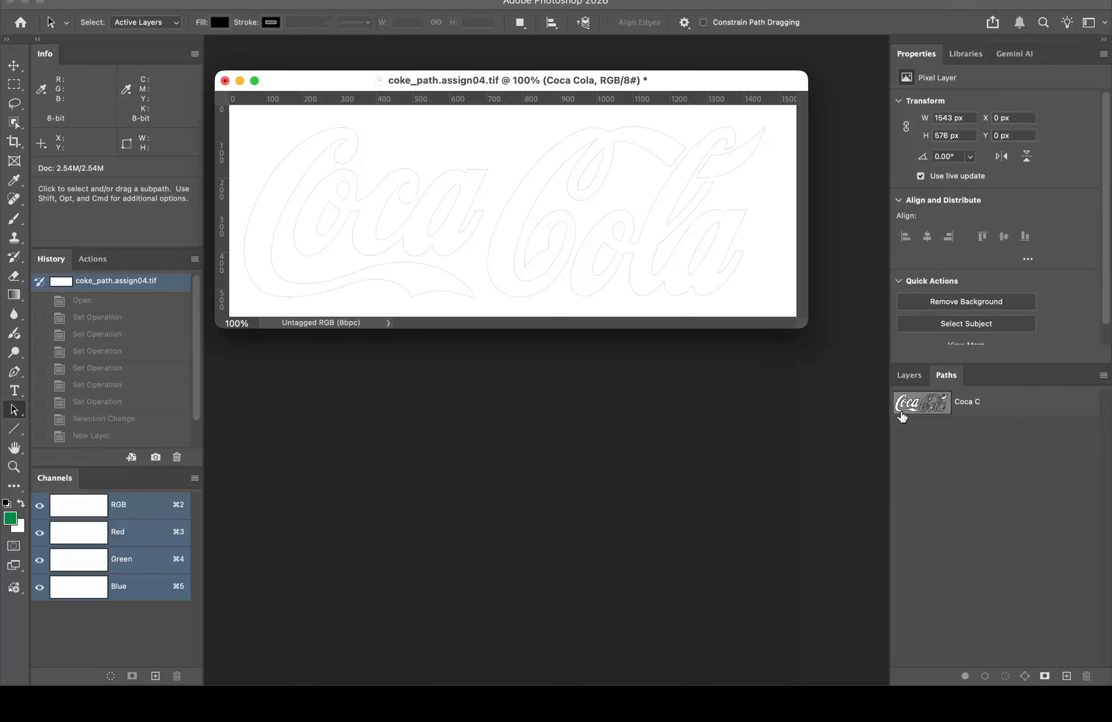
super+click(938, 405)
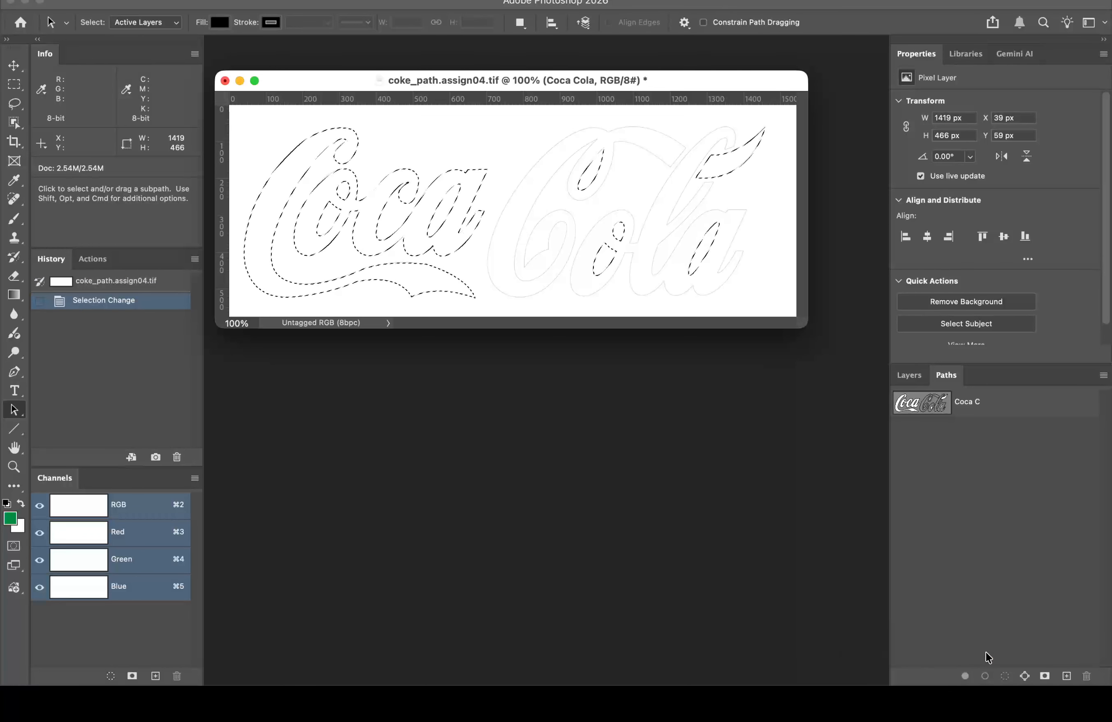
click(909, 375)
click(1066, 676)
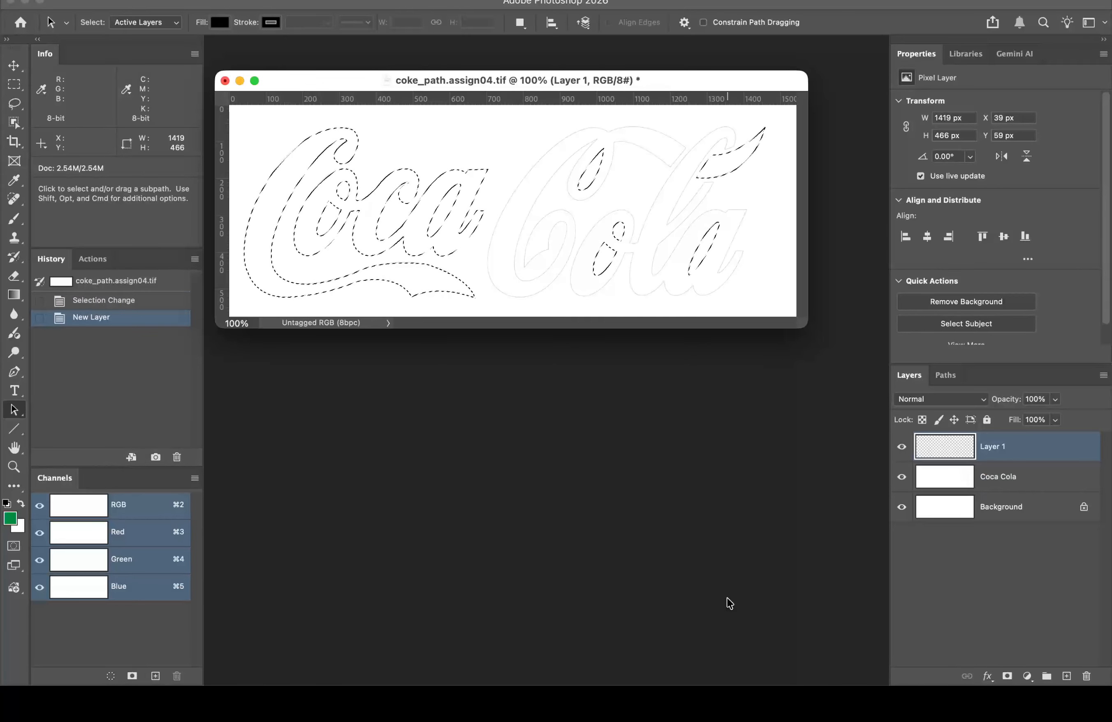
key(alt+BackSpace)
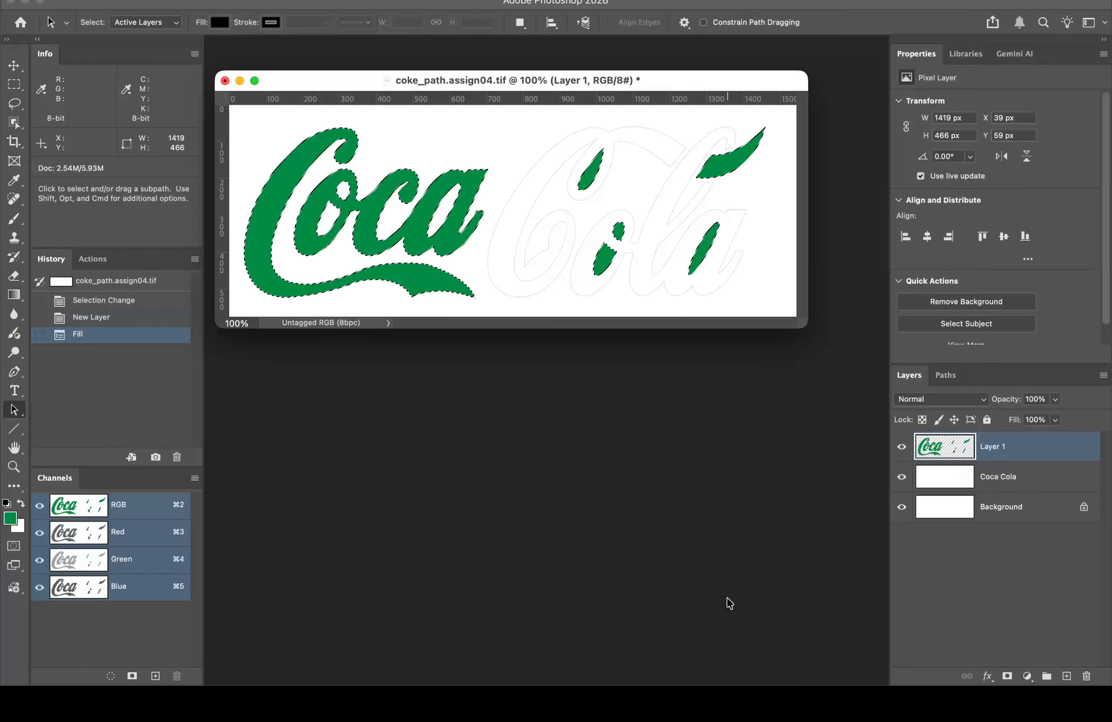
key(super+d)
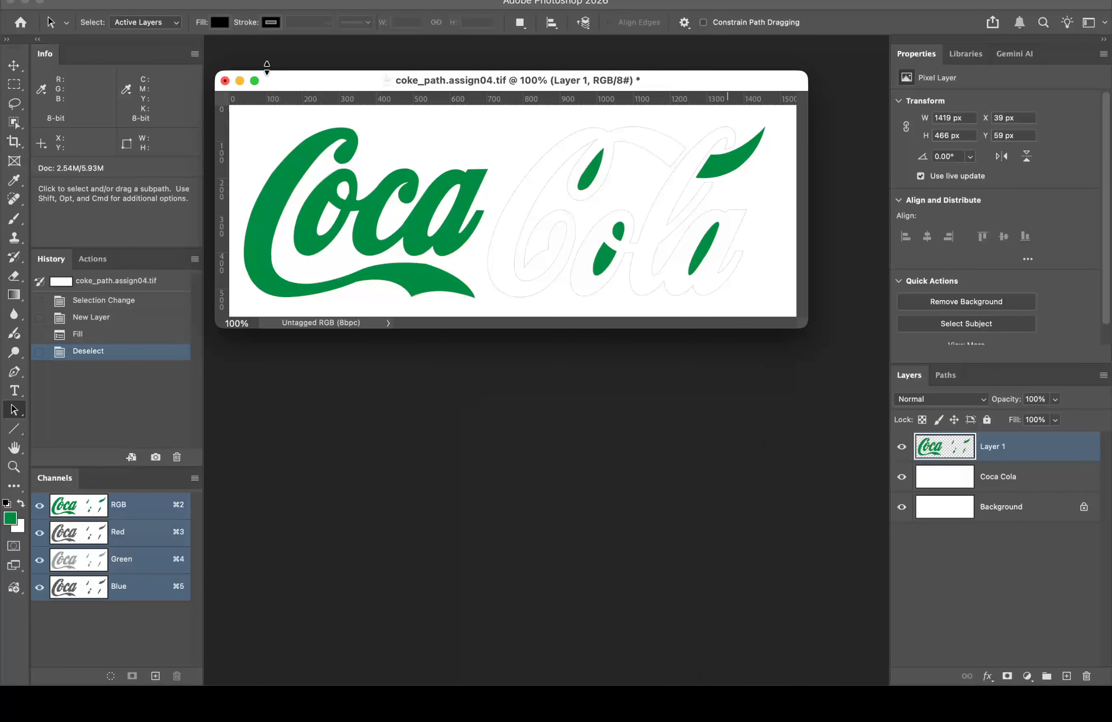
click(226, 82)
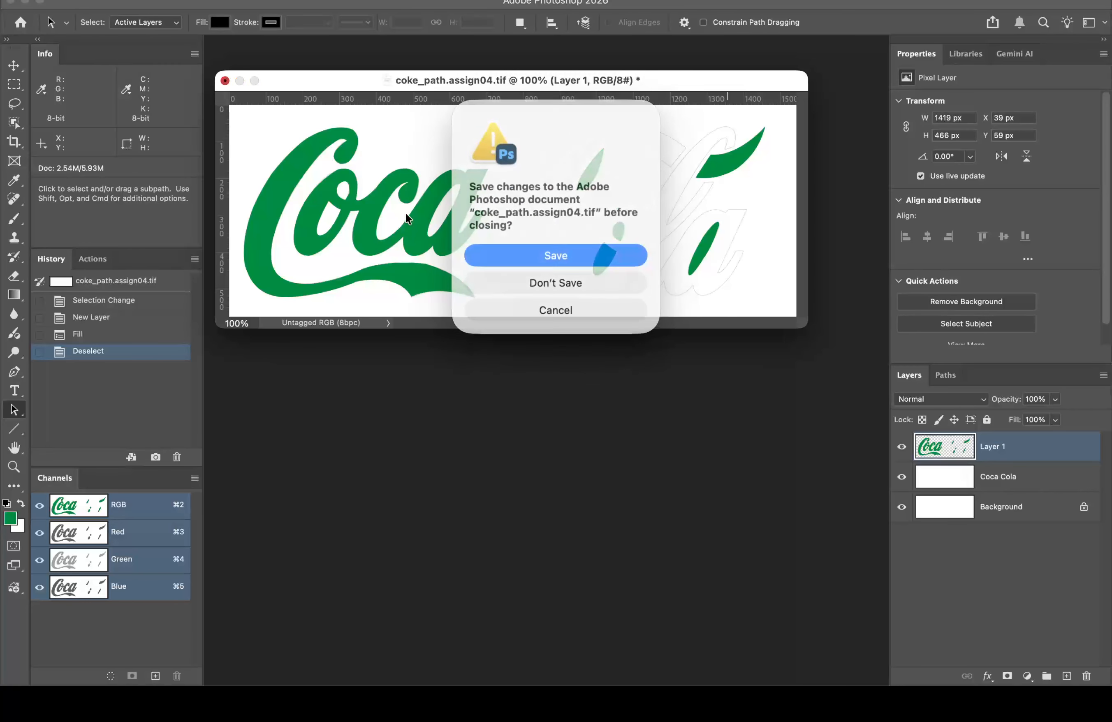
Step: Discard the document's unsaved changes and switch over to Adobe Bridge
click(556, 281)
mouse_move(384, 671)
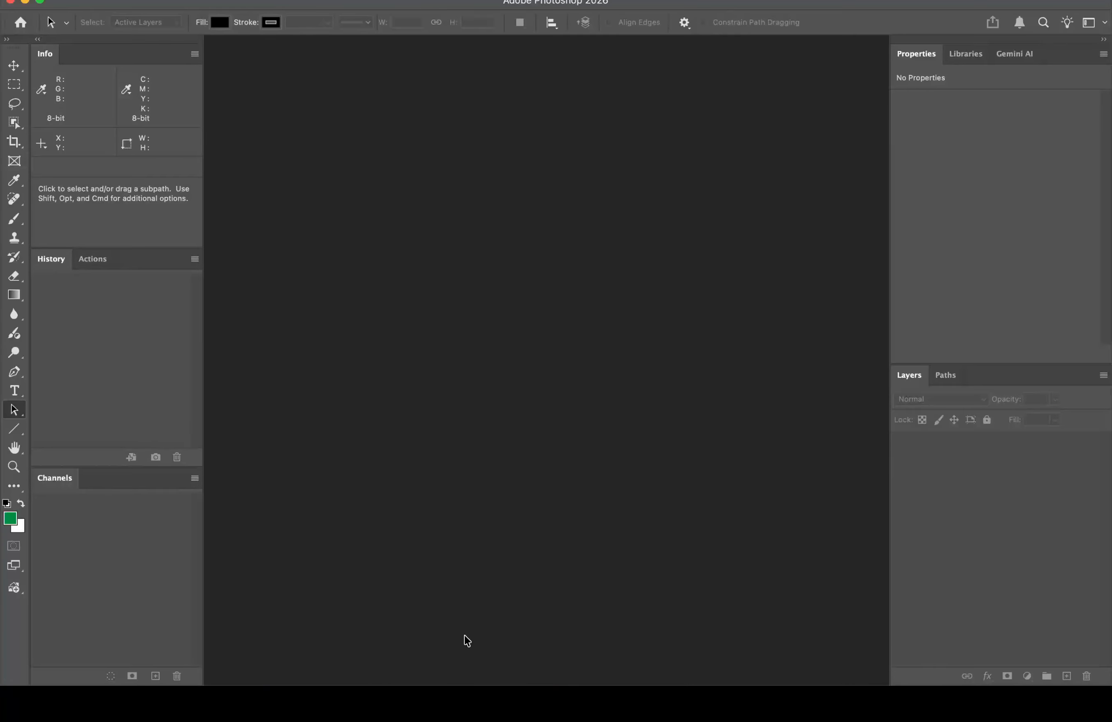
mouse_move(449, 685)
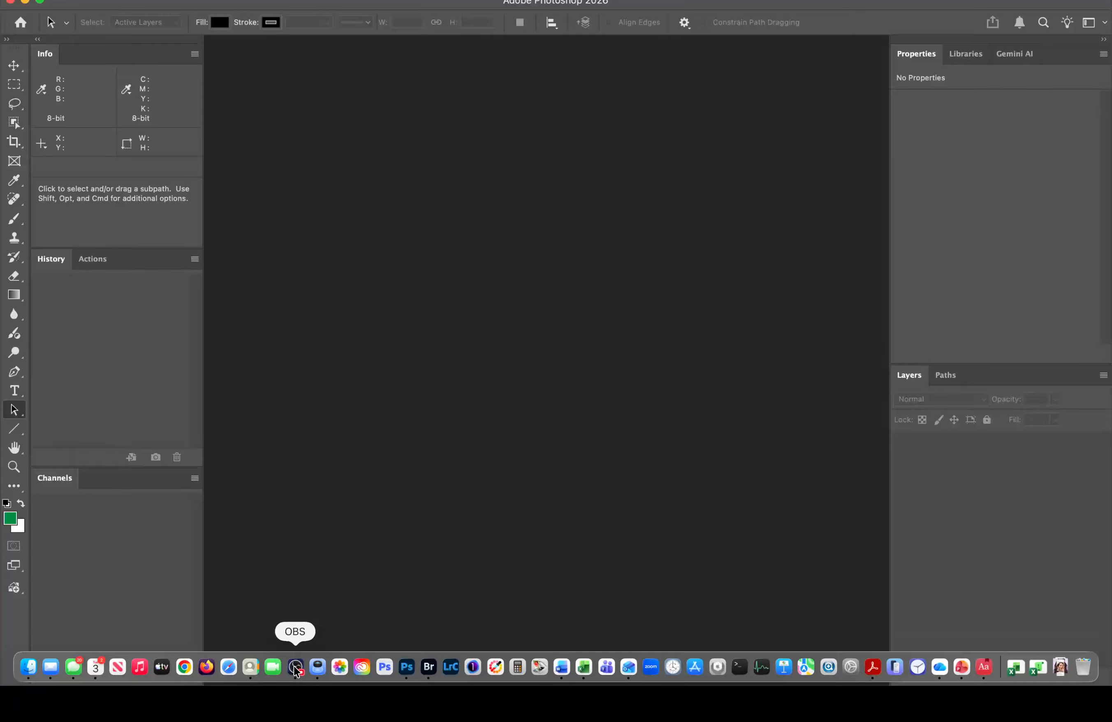
click(431, 665)
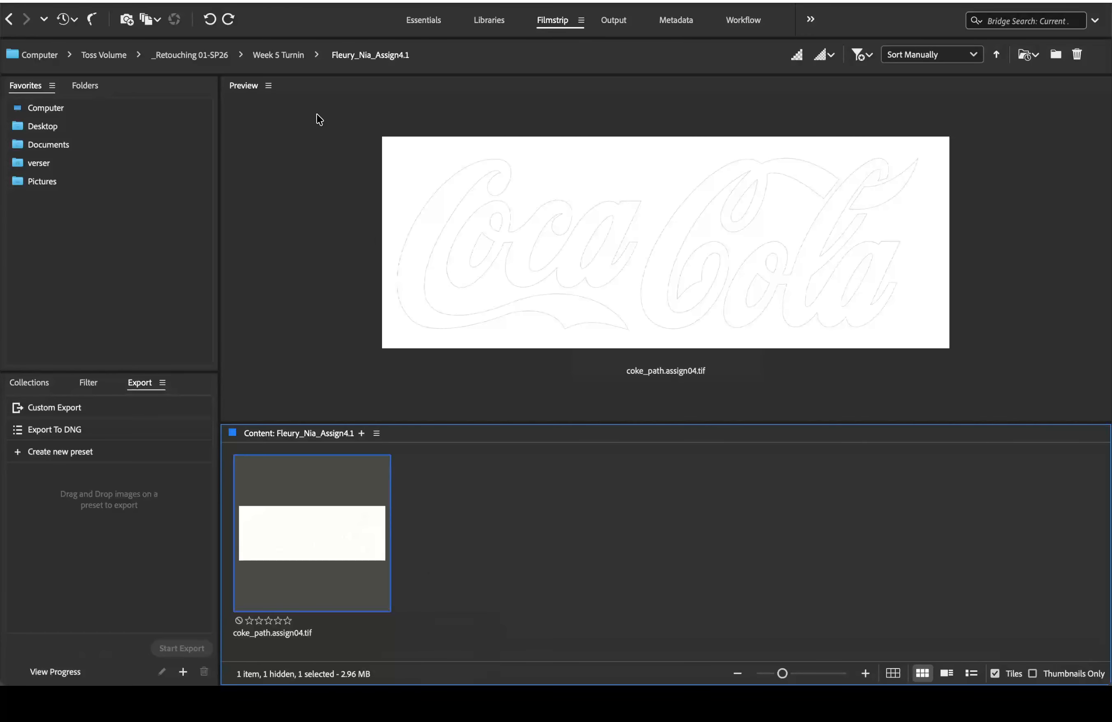
Step: Open Assign_coke_path.psd from another student's Week 5 Turnin folder in Photoshop 2026
click(10, 20)
scroll(723, 647, right, 5)
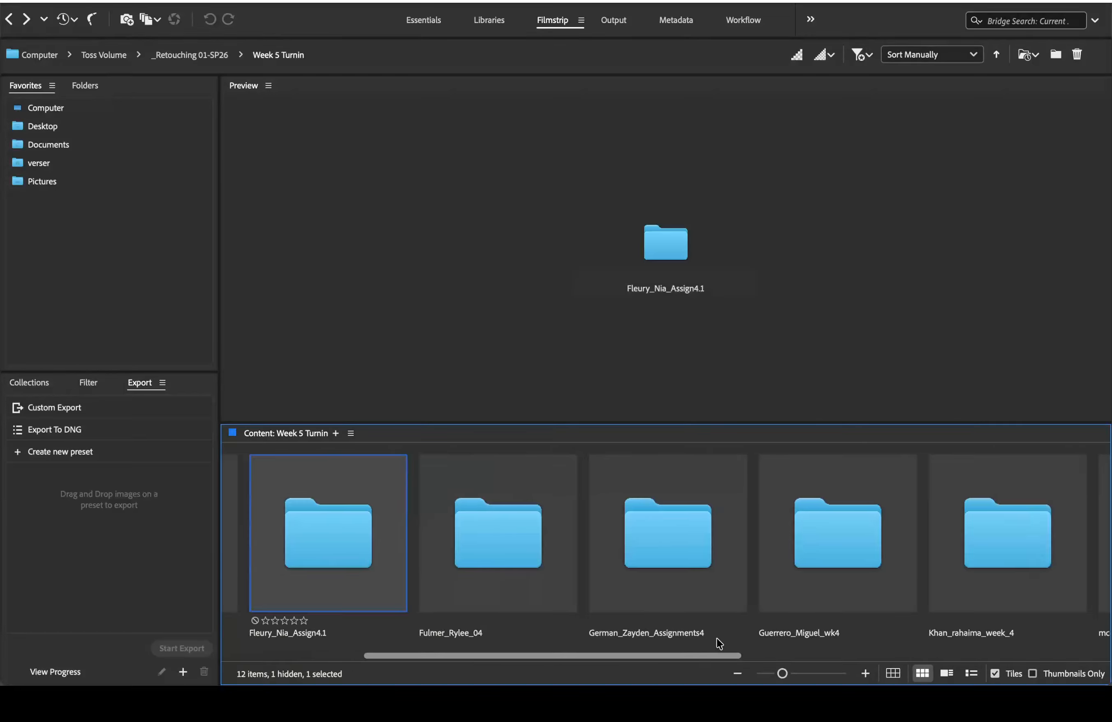
double_click(486, 524)
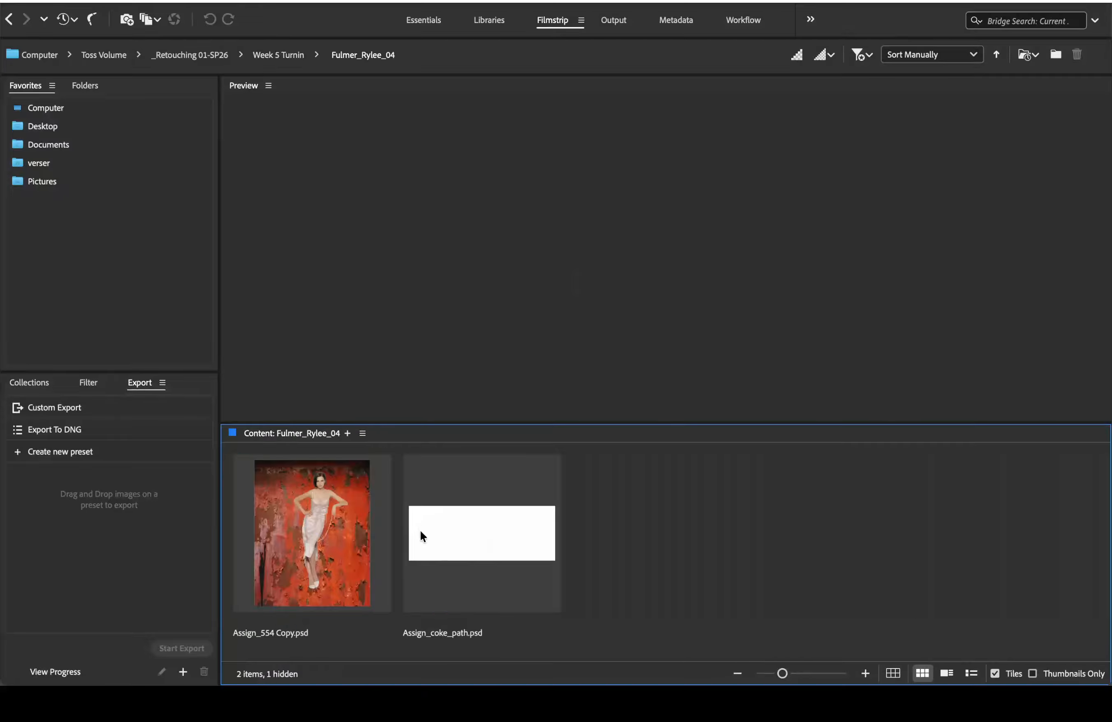
right_click(476, 530)
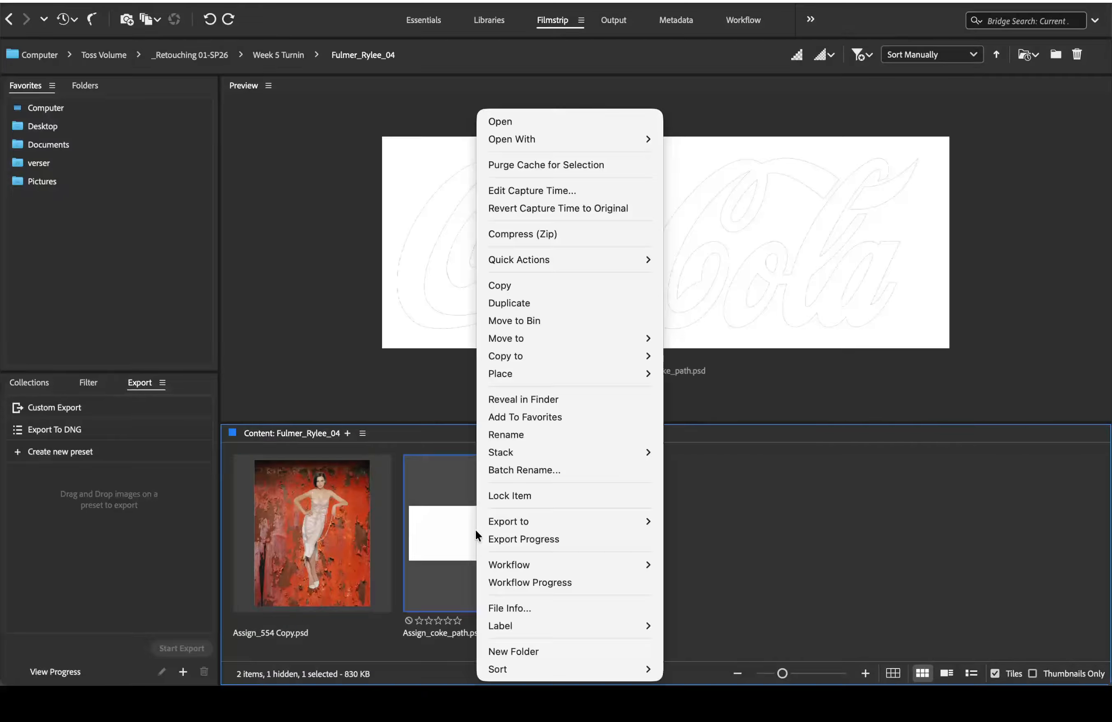
mouse_move(546, 133)
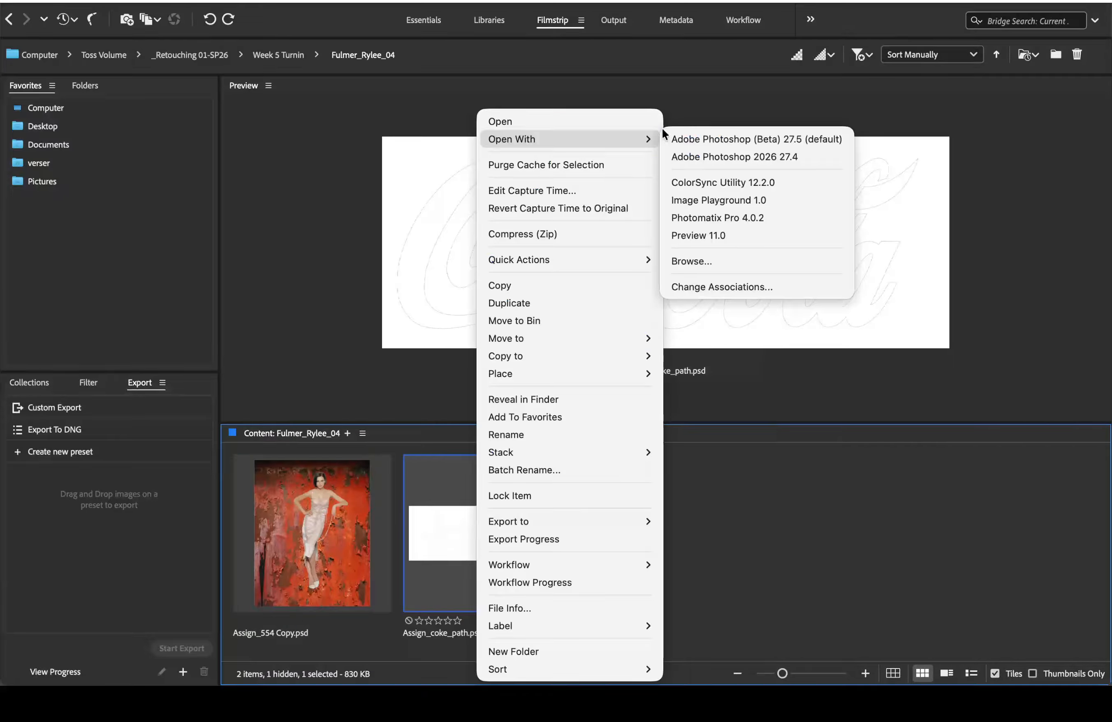
click(700, 155)
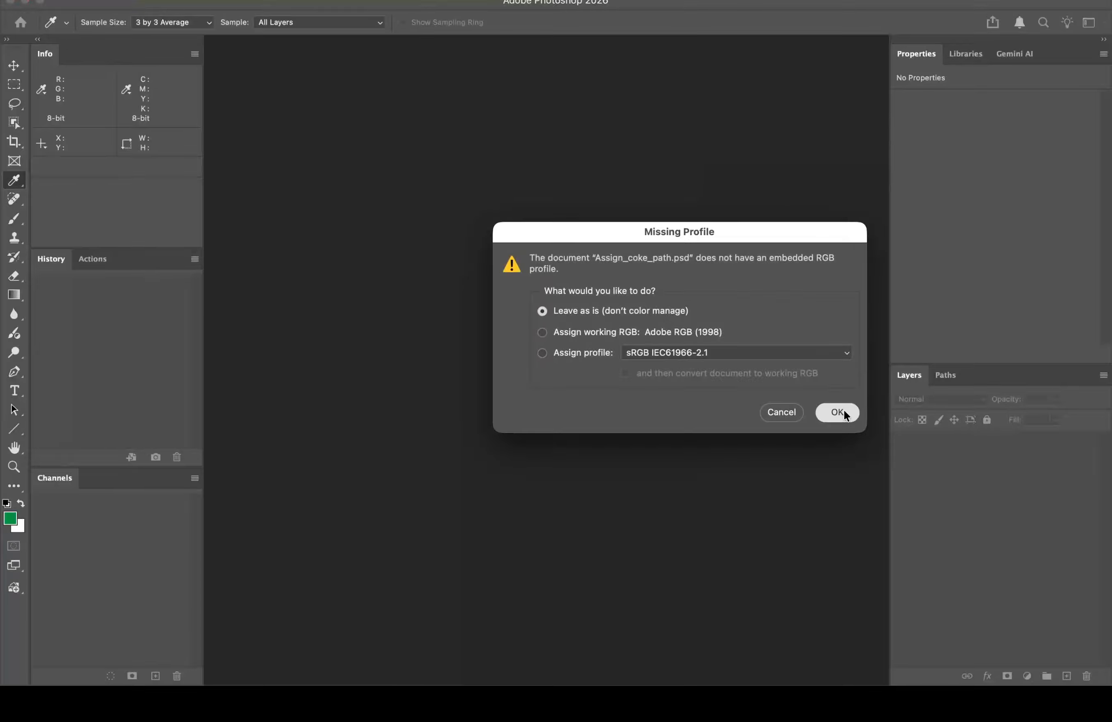
Step: Leave the missing profile as is, zoom to 300% on Coca, and display the coca path
click(838, 412)
key(a)
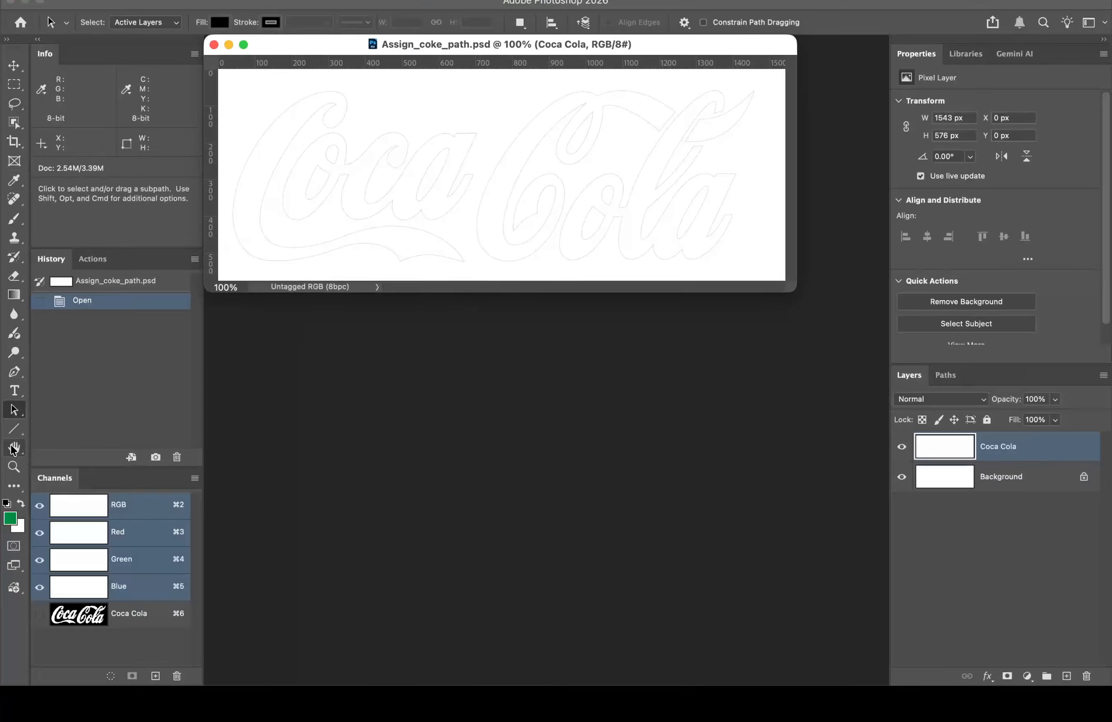
click(15, 466)
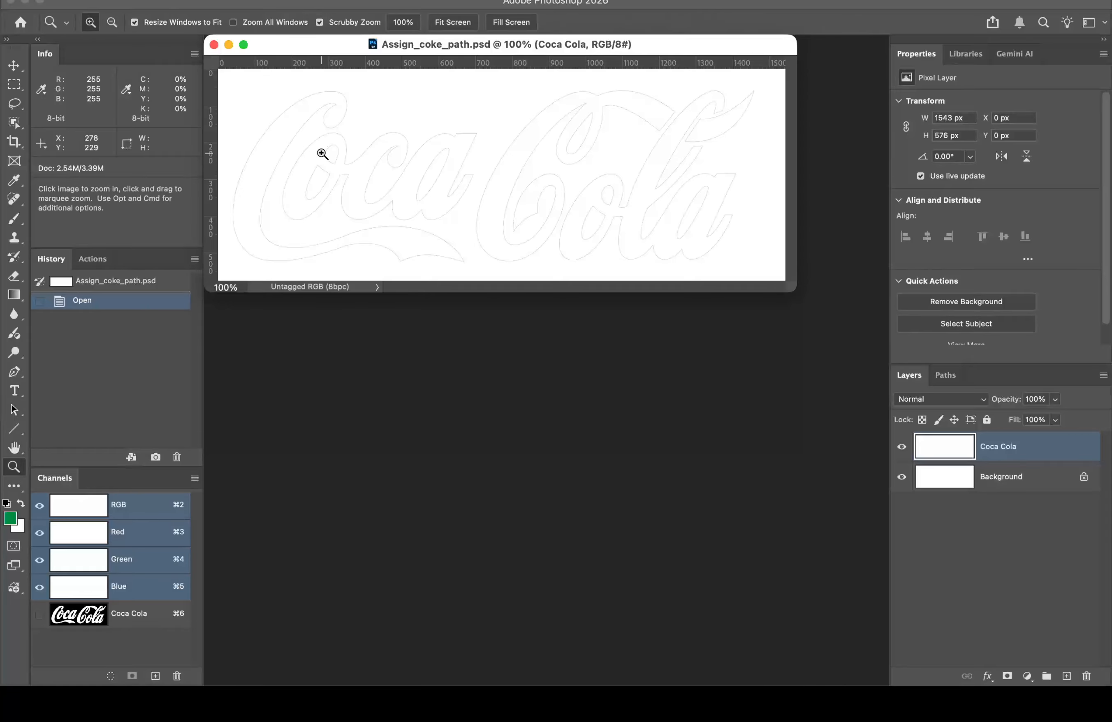
click(300, 134)
click(365, 164)
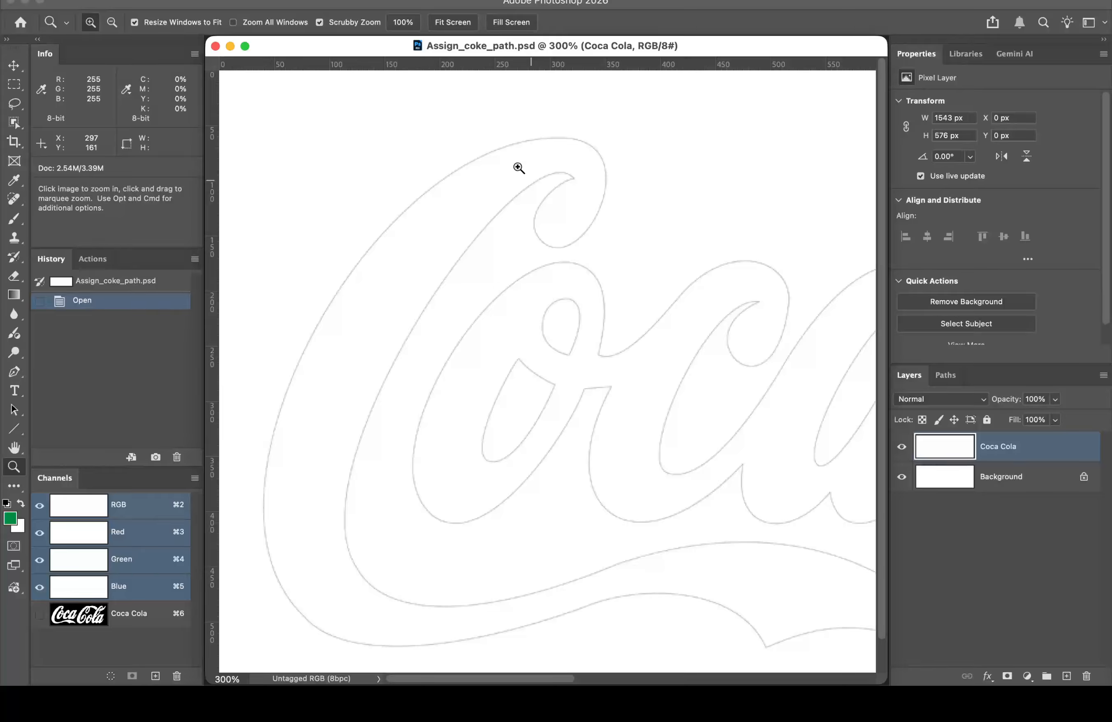
click(945, 375)
click(1019, 405)
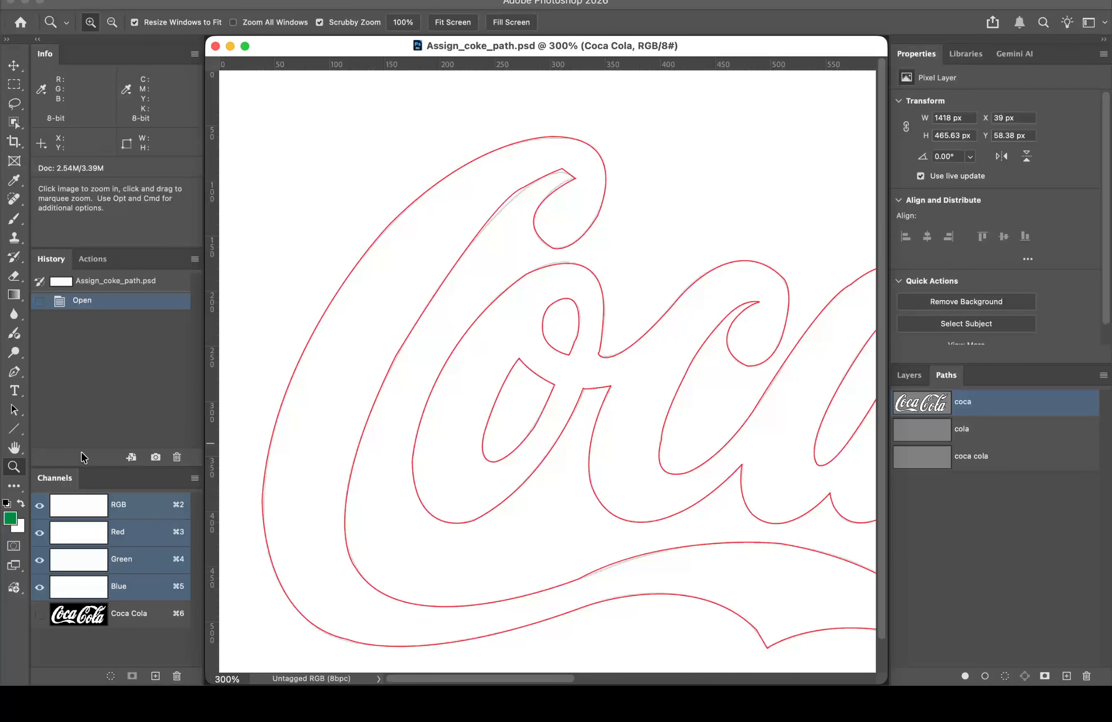
Step: Select the outer C subpath, try moving it up and left, then undo the move
click(14, 409)
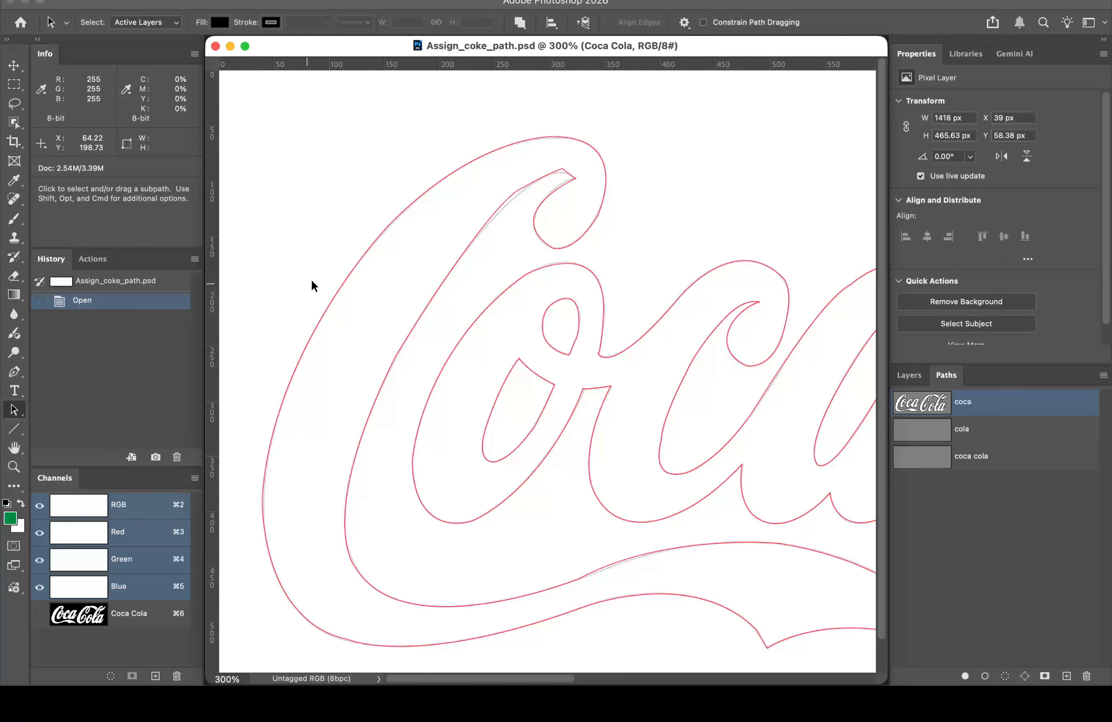
click(347, 270)
drag(391, 224, 363, 176)
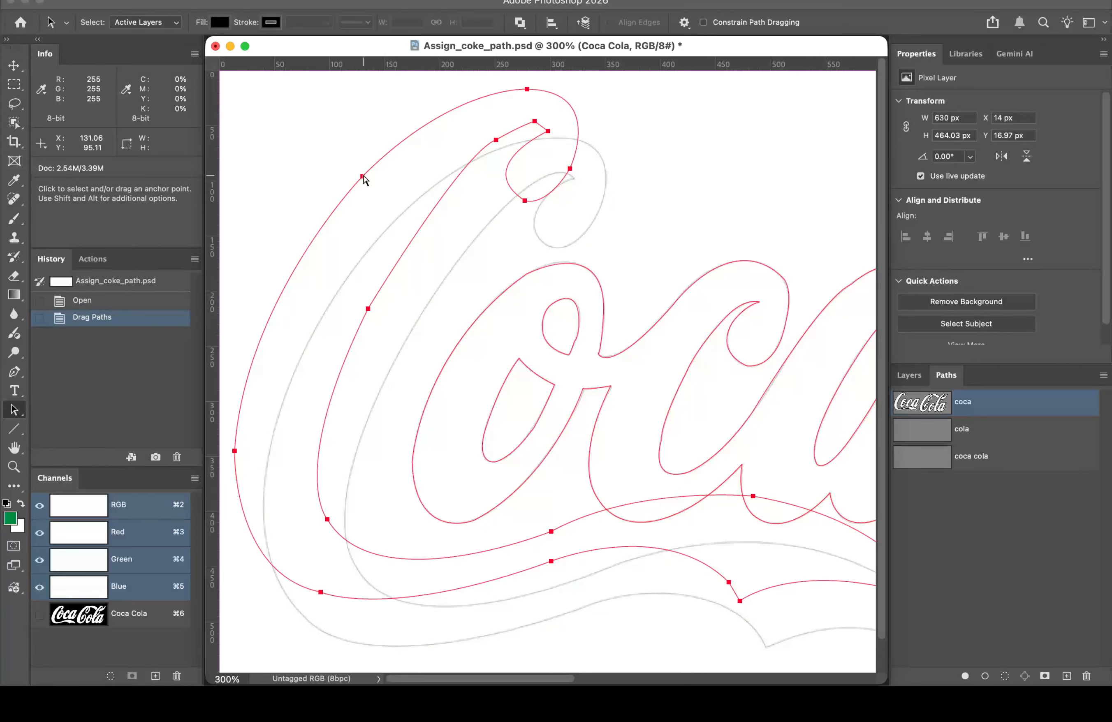
key(super+z)
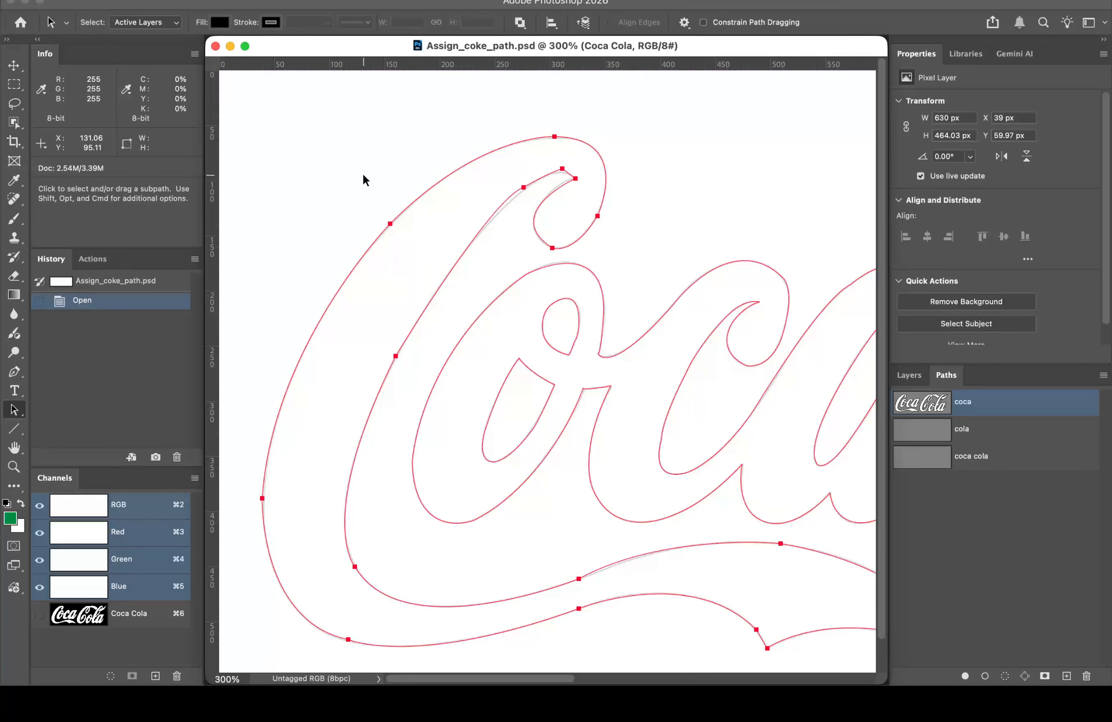
Step: Switch to the Direct Selection Tool, zoom to 700% on the C's swash, and select its top anchor
click(14, 411)
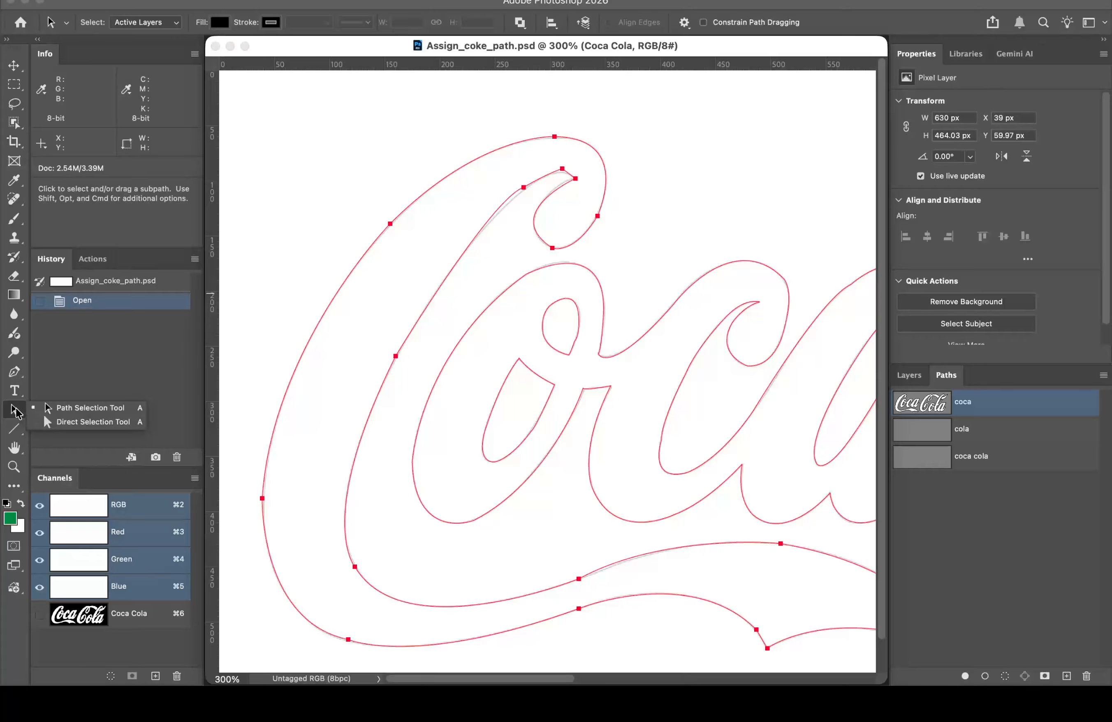
click(75, 421)
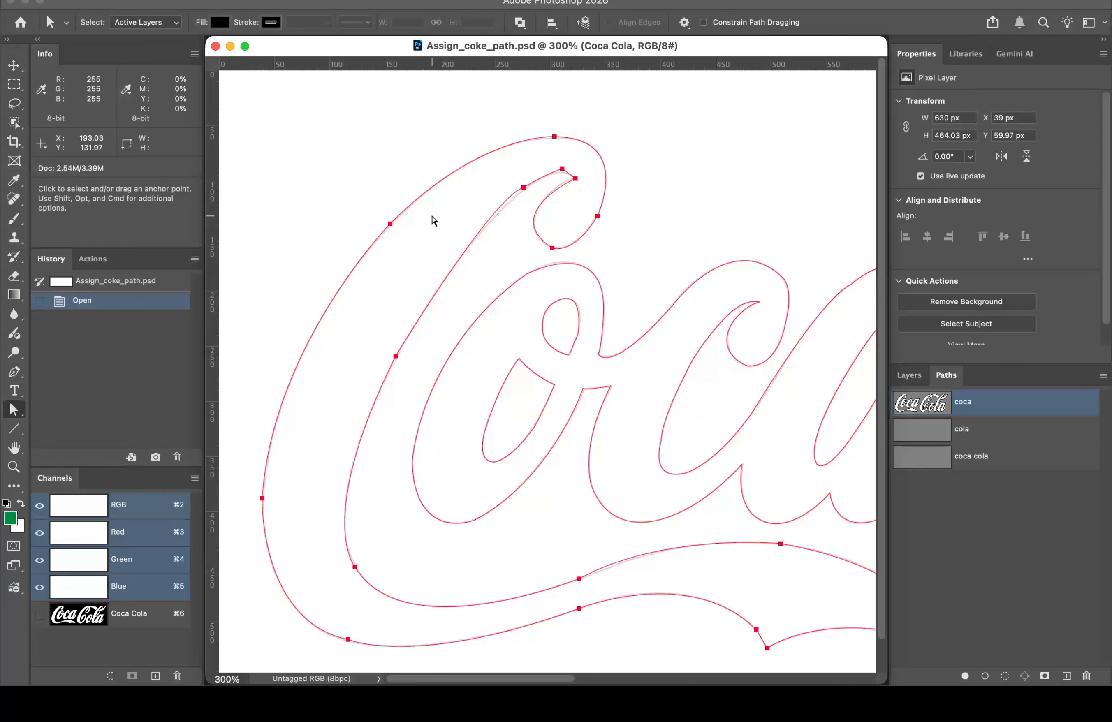
key(z)
click(566, 150)
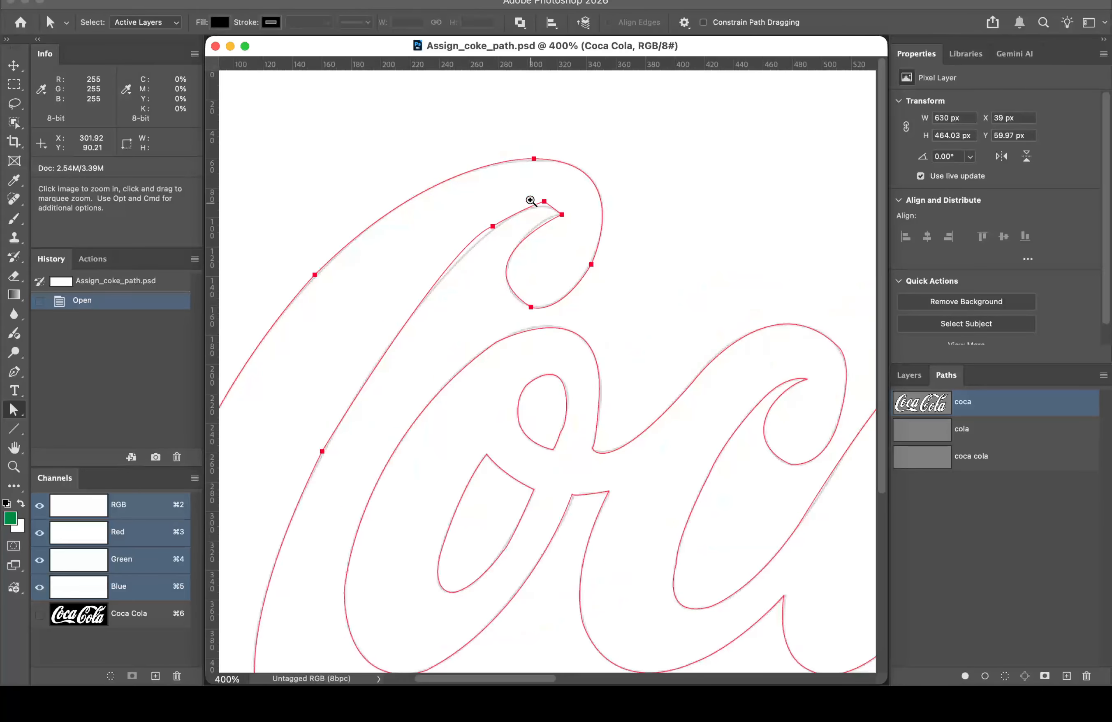
click(530, 201)
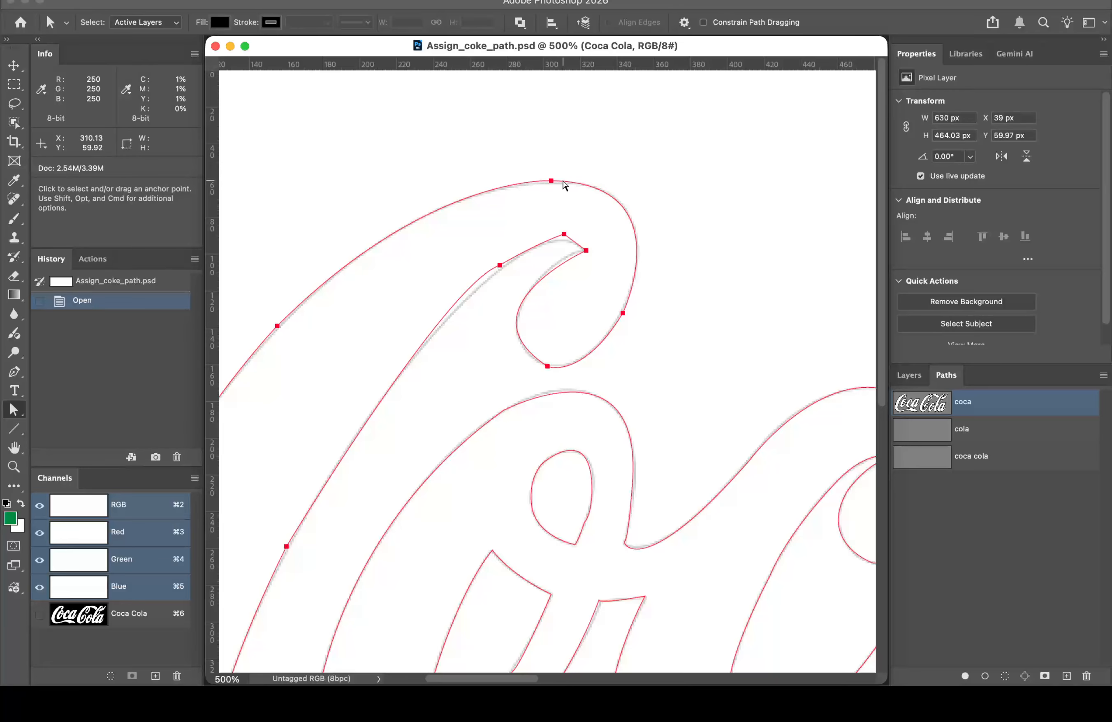
click(550, 183)
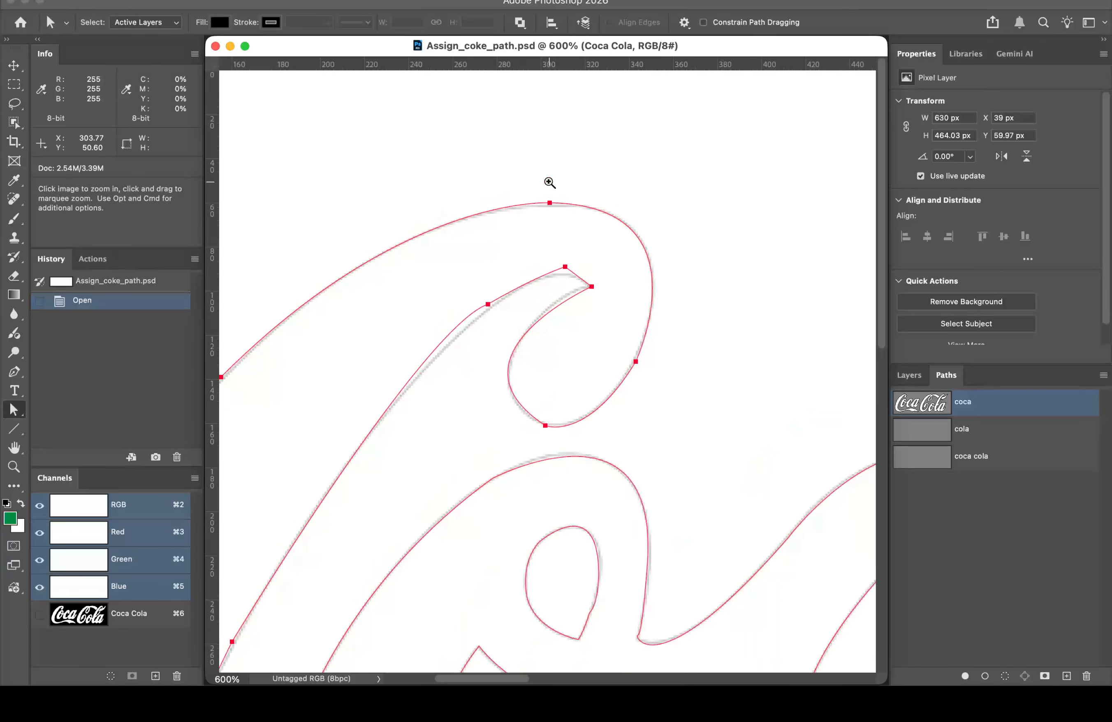
click(550, 182)
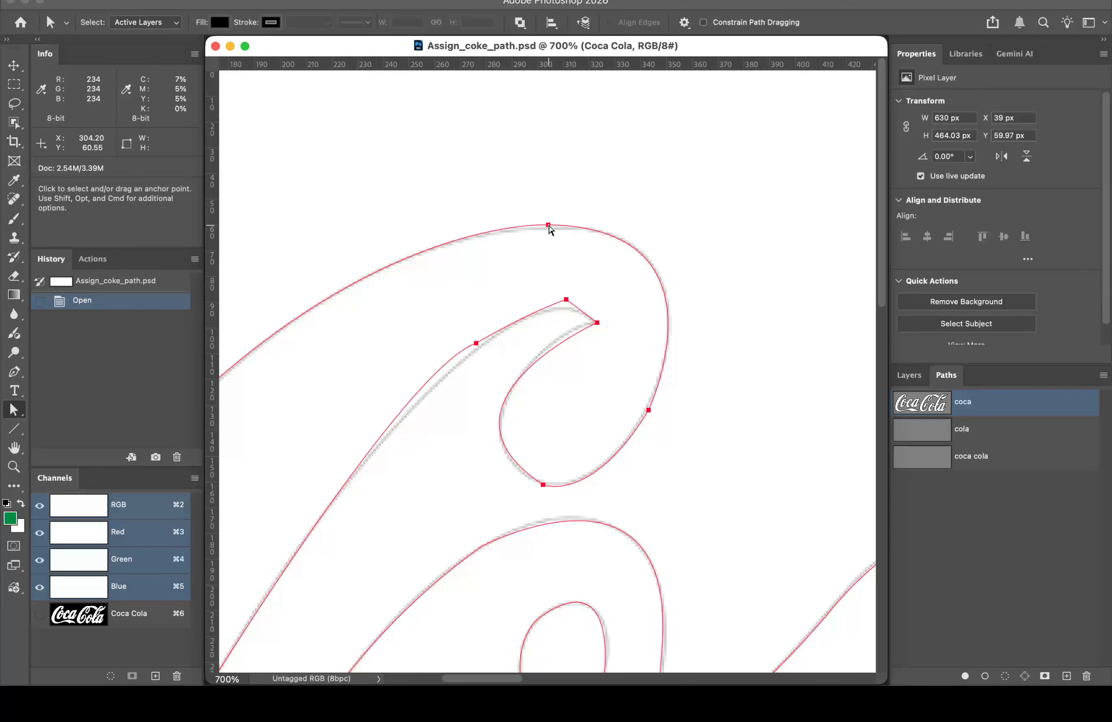
click(549, 226)
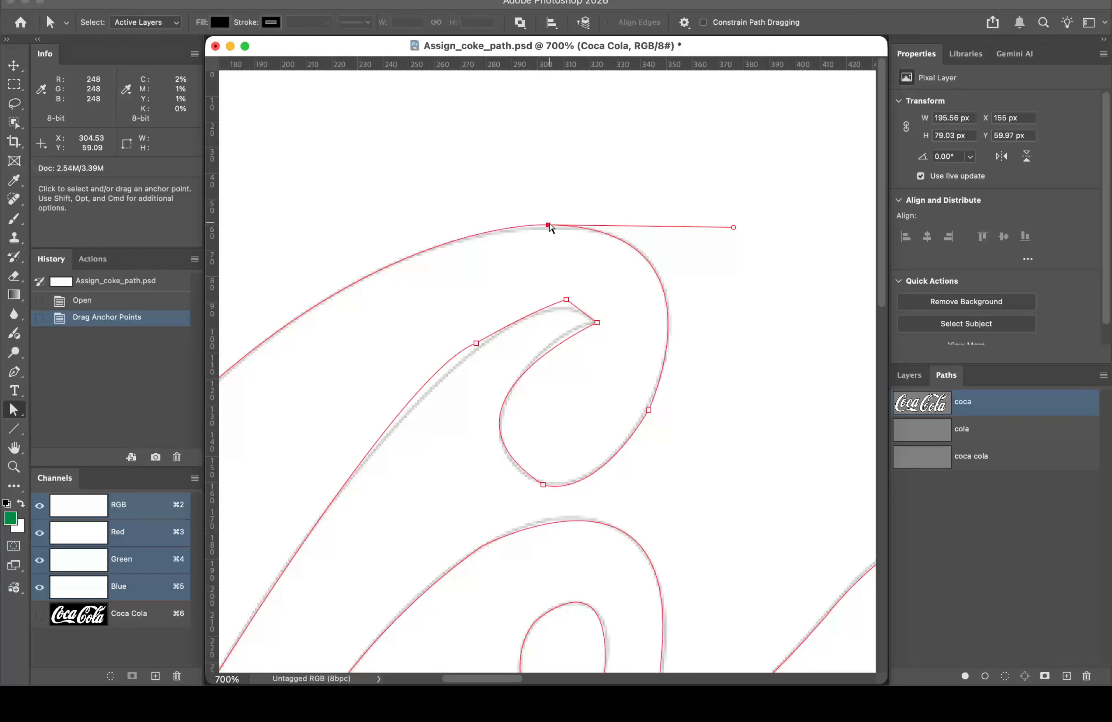
Step: Nudge the swash's top anchor right and down, and reposition the inner hook's right anchor
drag(548, 224, 553, 228)
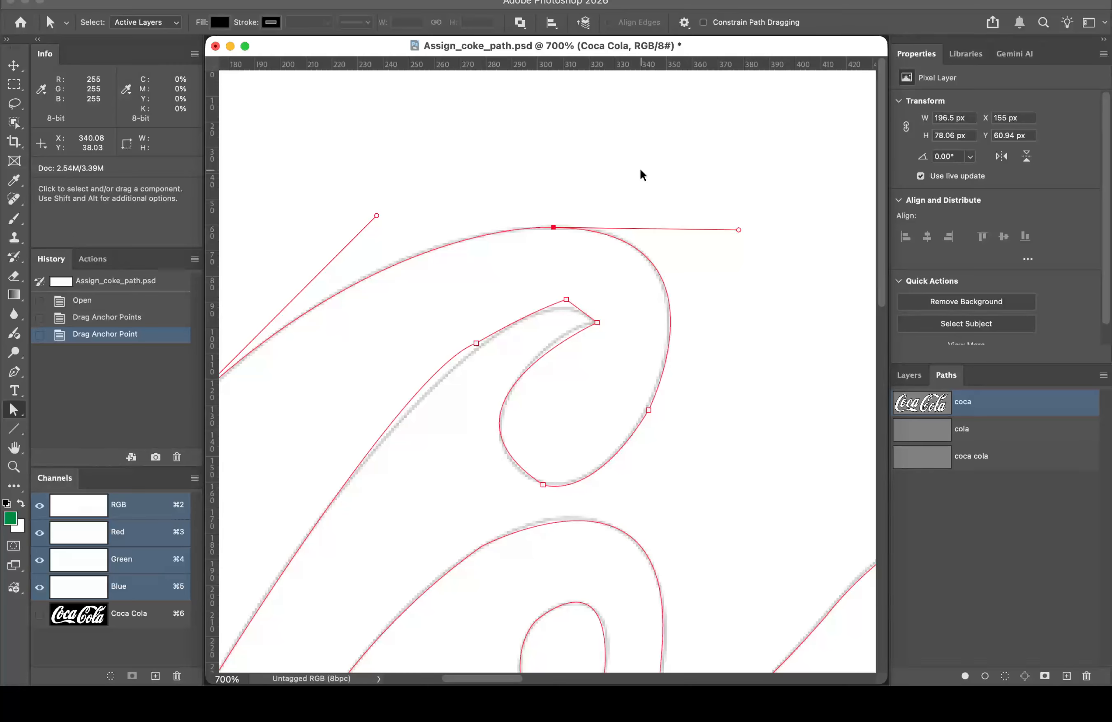
key(super+z)
key(super+shift+z)
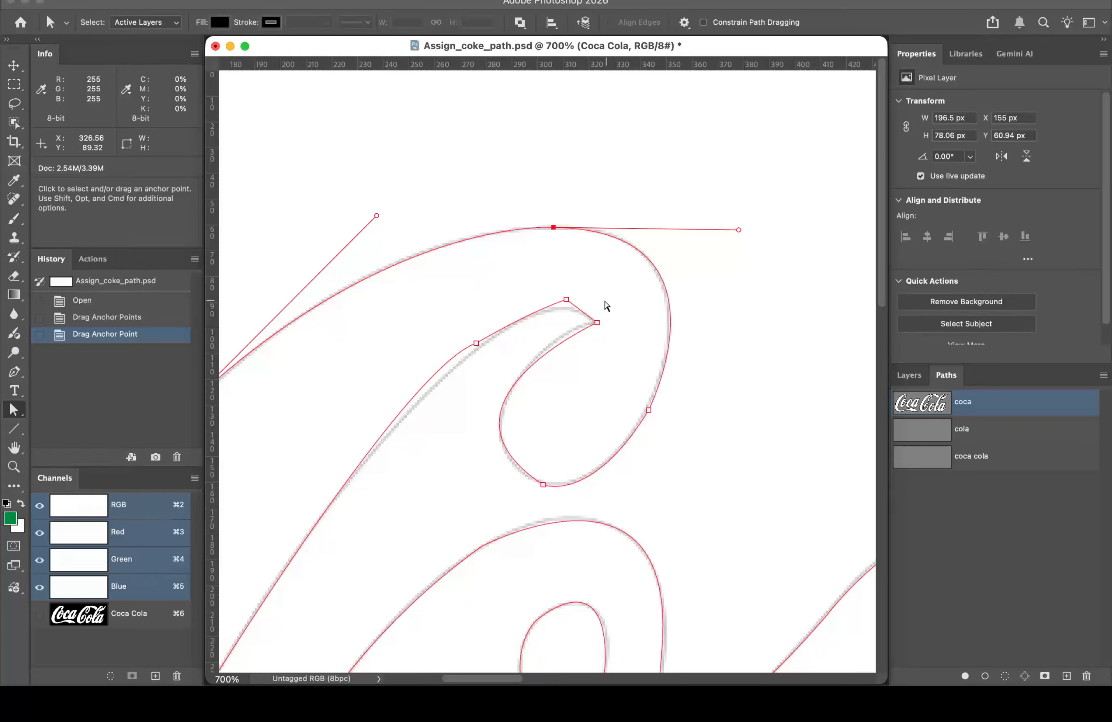
click(596, 323)
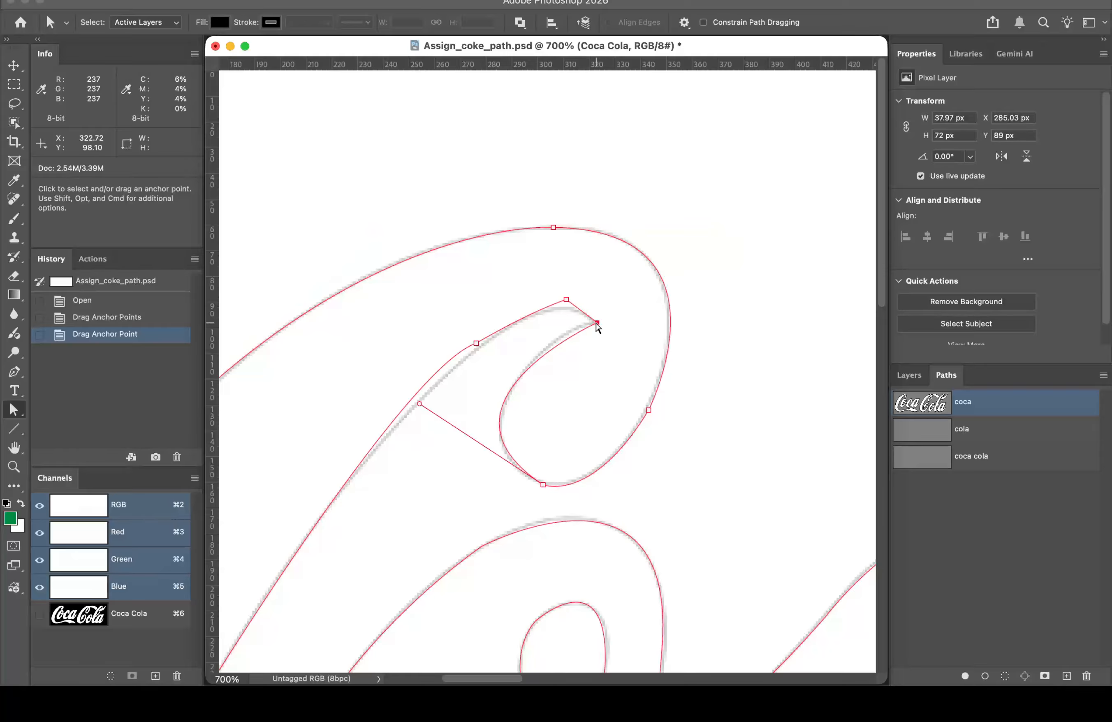
click(596, 324)
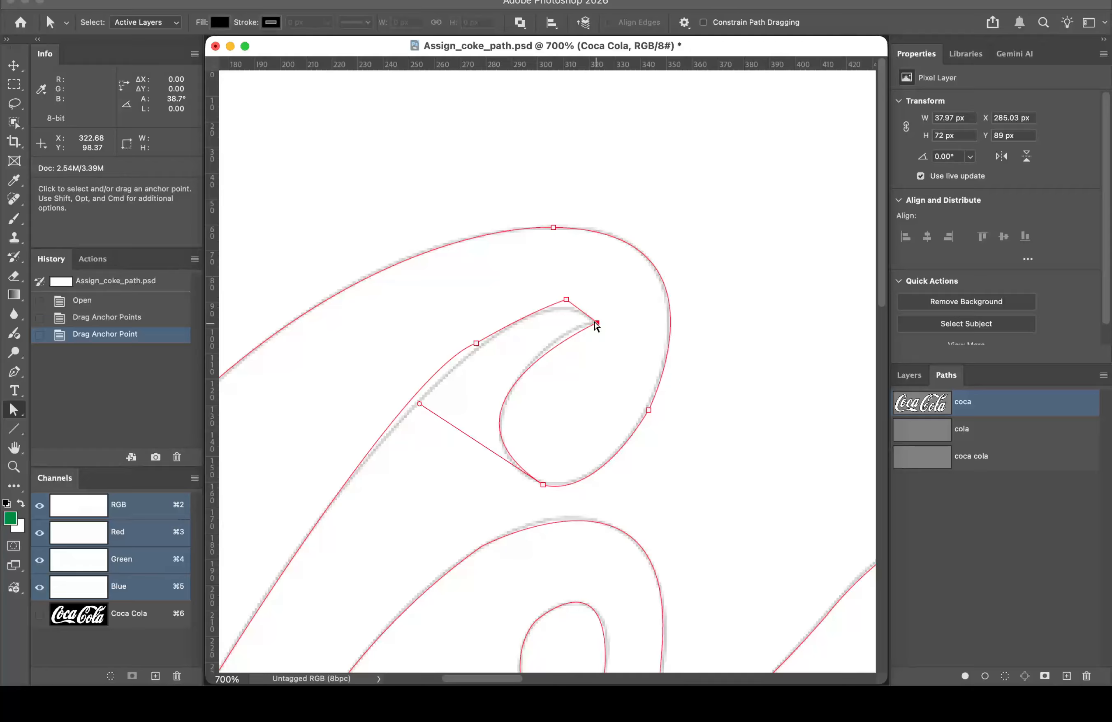
drag(595, 324, 590, 322)
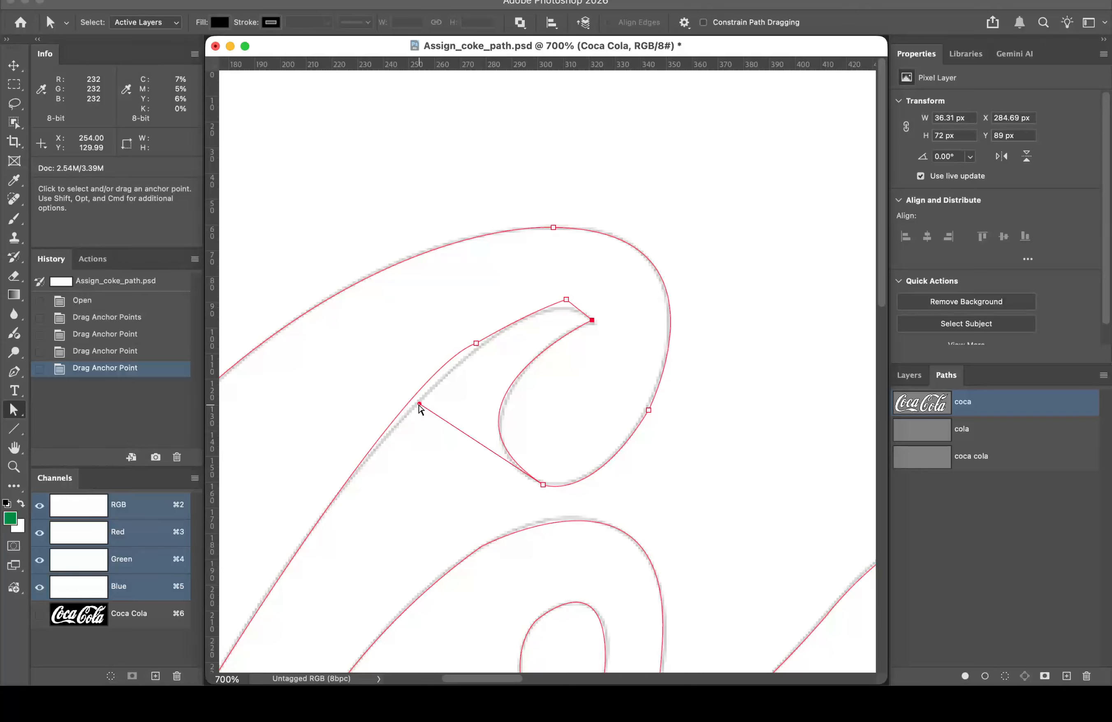
Step: Drag the hook's direction handles so the curve follows the letter edge, then deselect the path
mouse_move(419, 406)
mouse_down()
mouse_move(435, 428)
mouse_move(417, 418)
mouse_move(432, 403)
mouse_move(421, 414)
mouse_up()
click(476, 344)
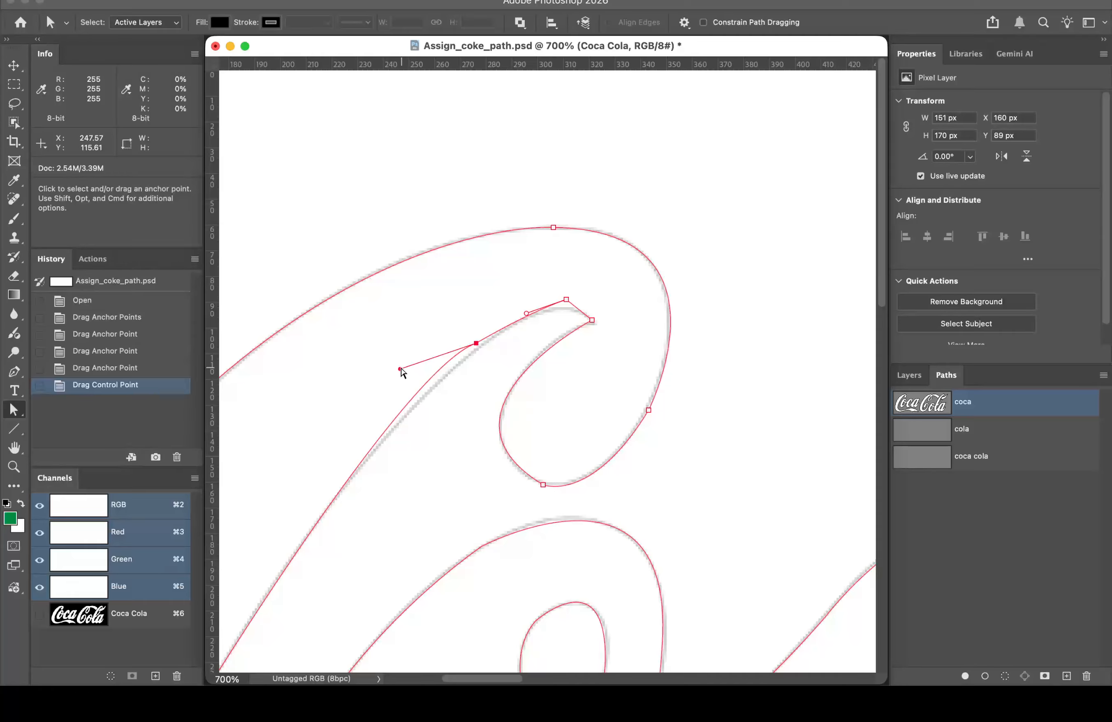
drag(399, 369, 405, 385)
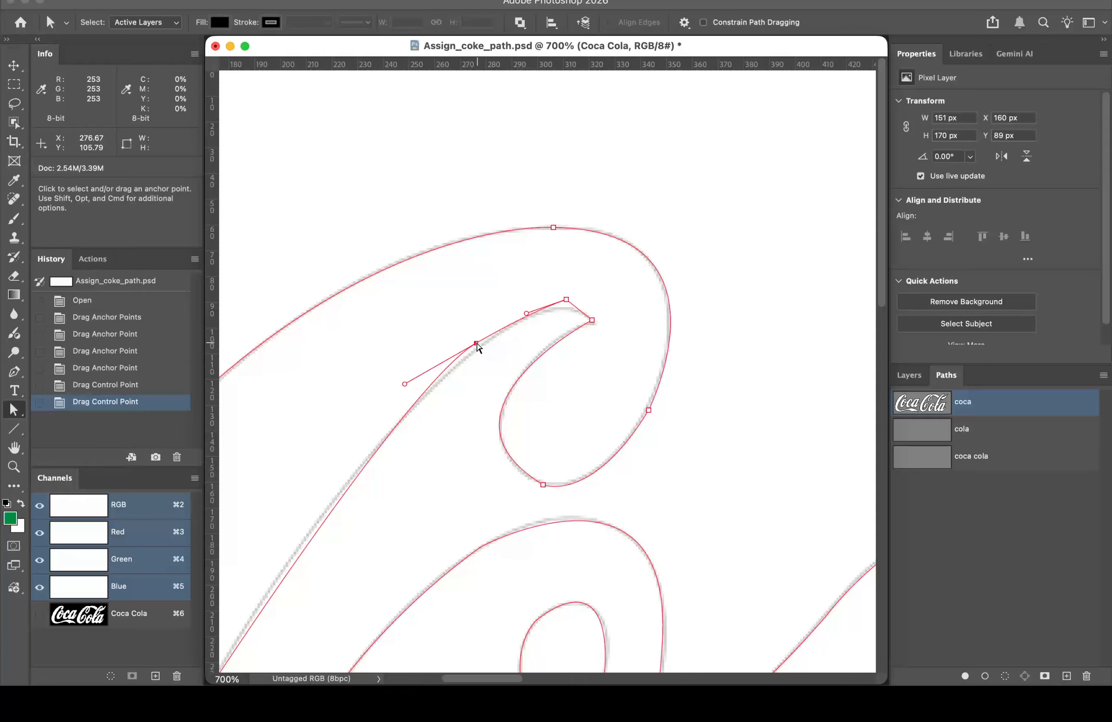
drag(476, 344, 479, 346)
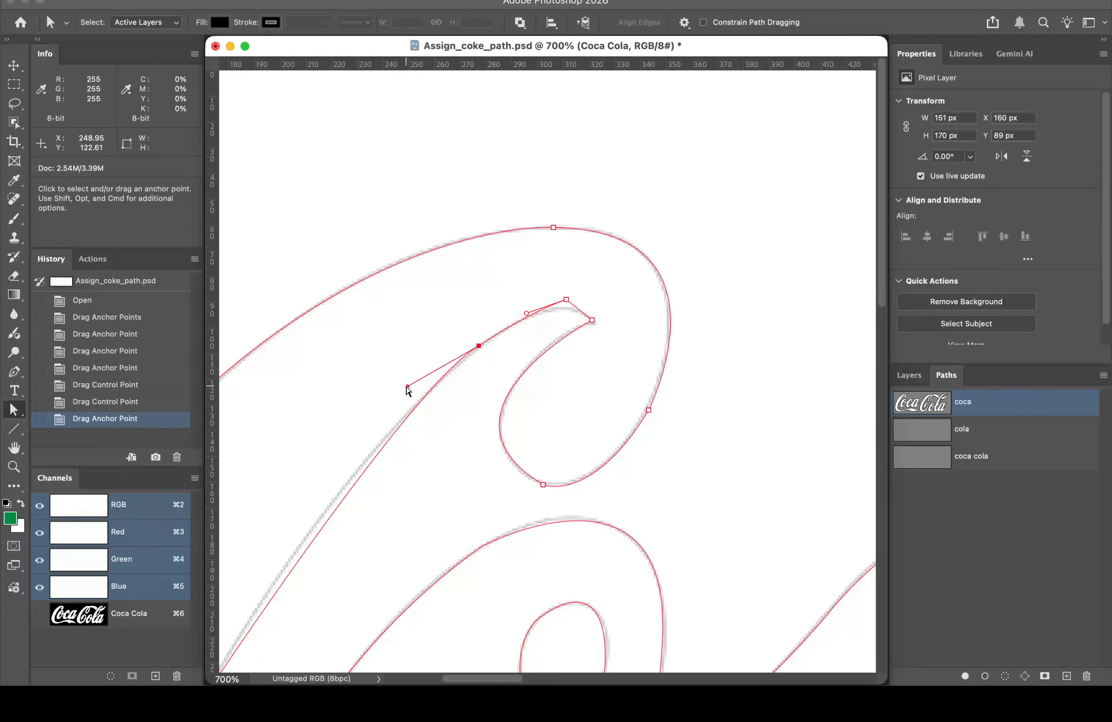
drag(407, 387, 309, 492)
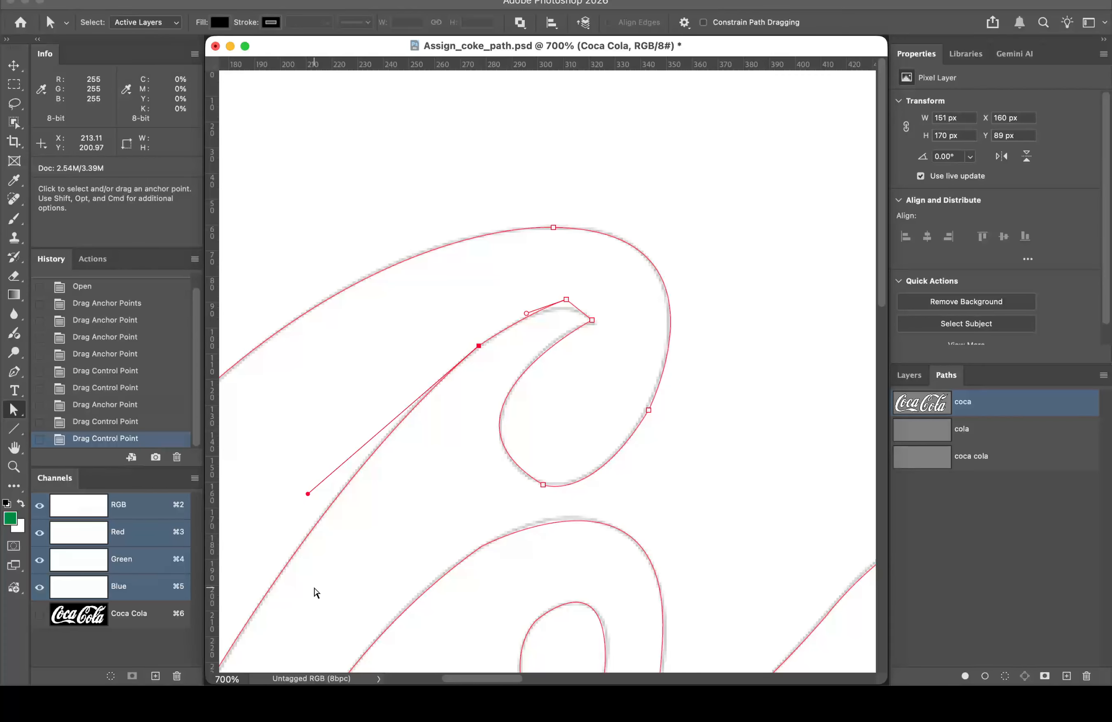
click(743, 247)
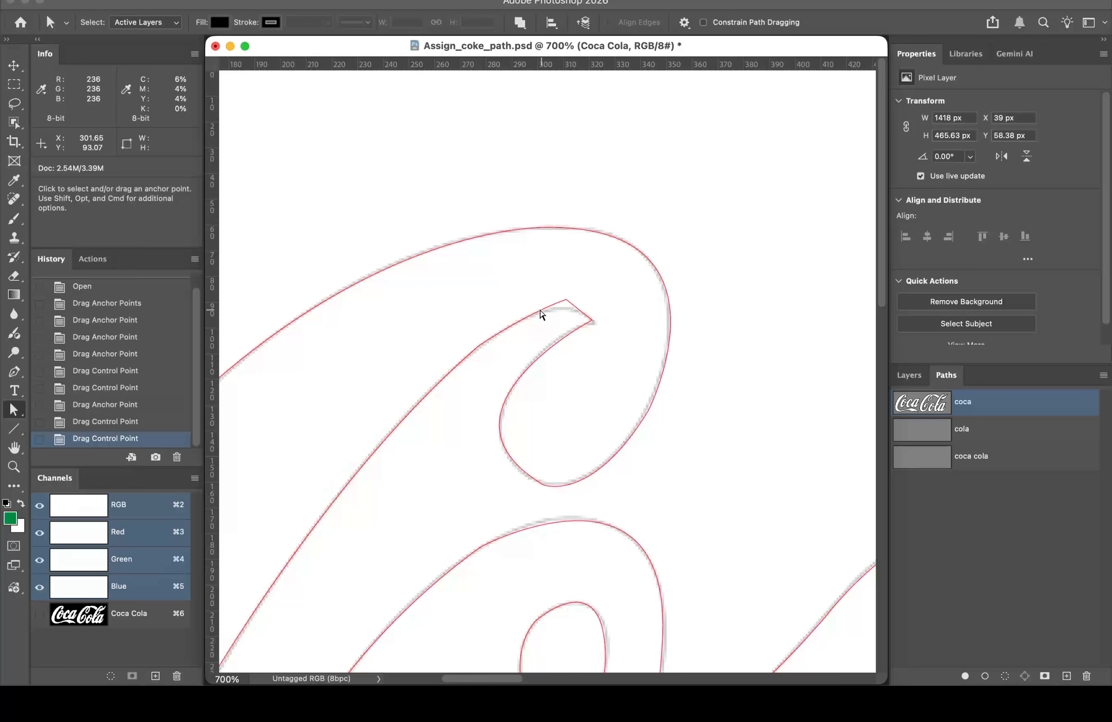
Step: Reposition the two anchors at the swash hook's tip so they sit on the C's edge
drag(508, 289, 618, 336)
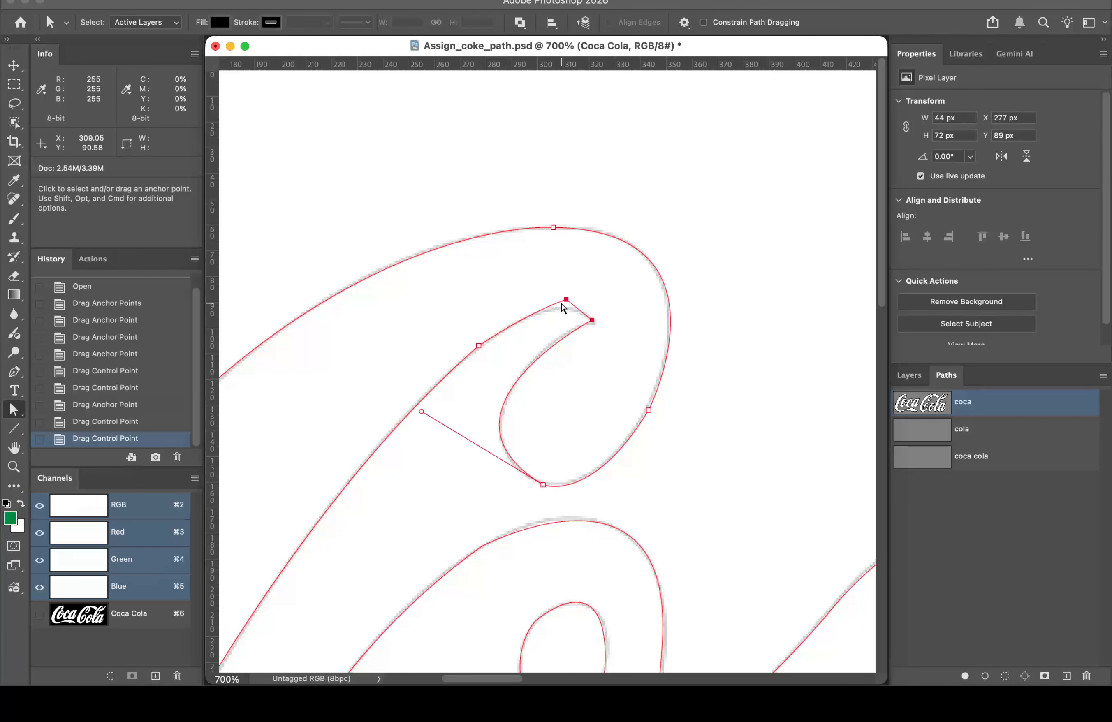
drag(566, 302, 565, 307)
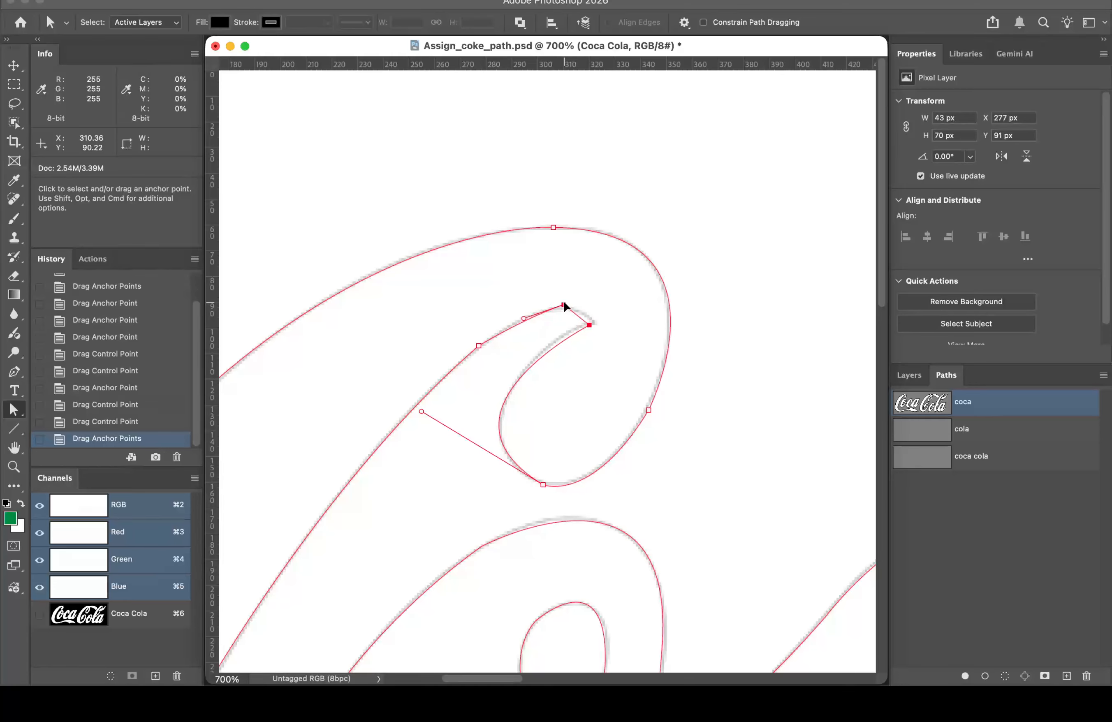
key(super+z)
click(608, 288)
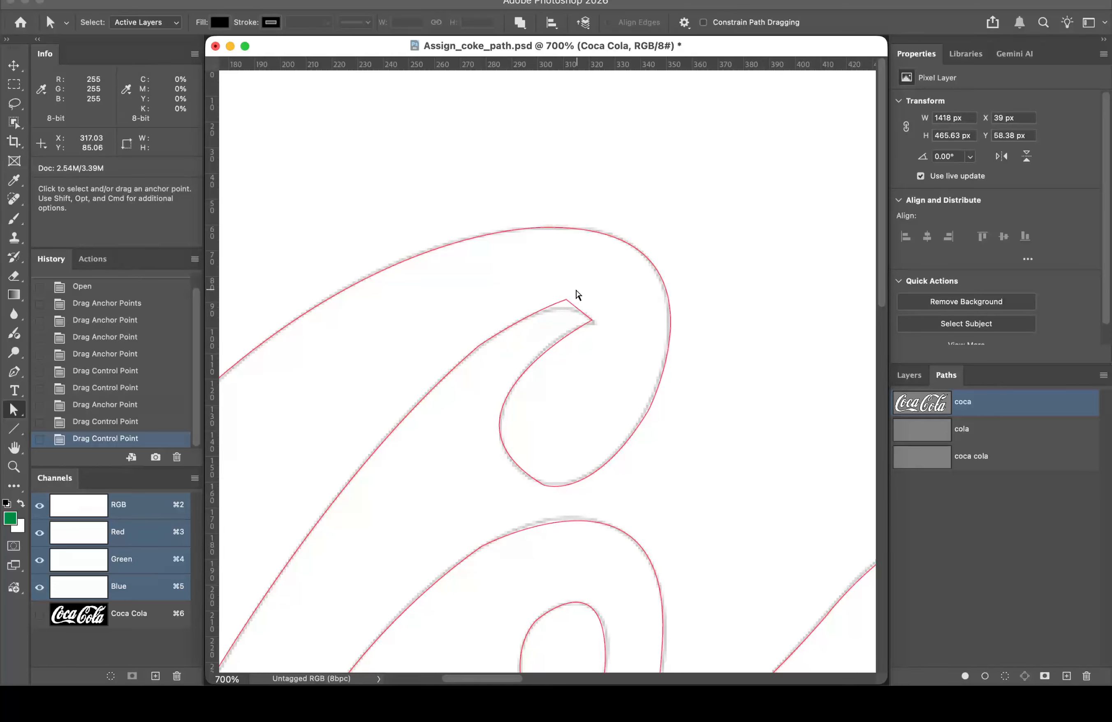
click(567, 302)
mouse_move(566, 302)
mouse_down()
mouse_move(515, 315)
mouse_move(563, 308)
mouse_up()
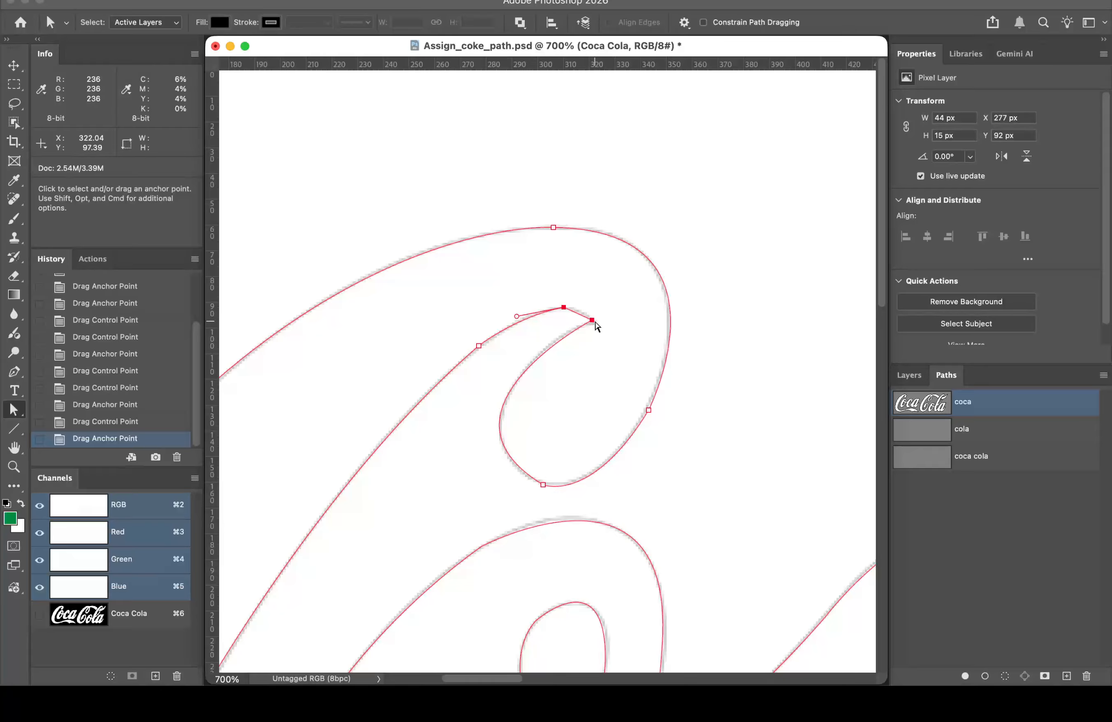
shift+click(591, 321)
click(591, 321)
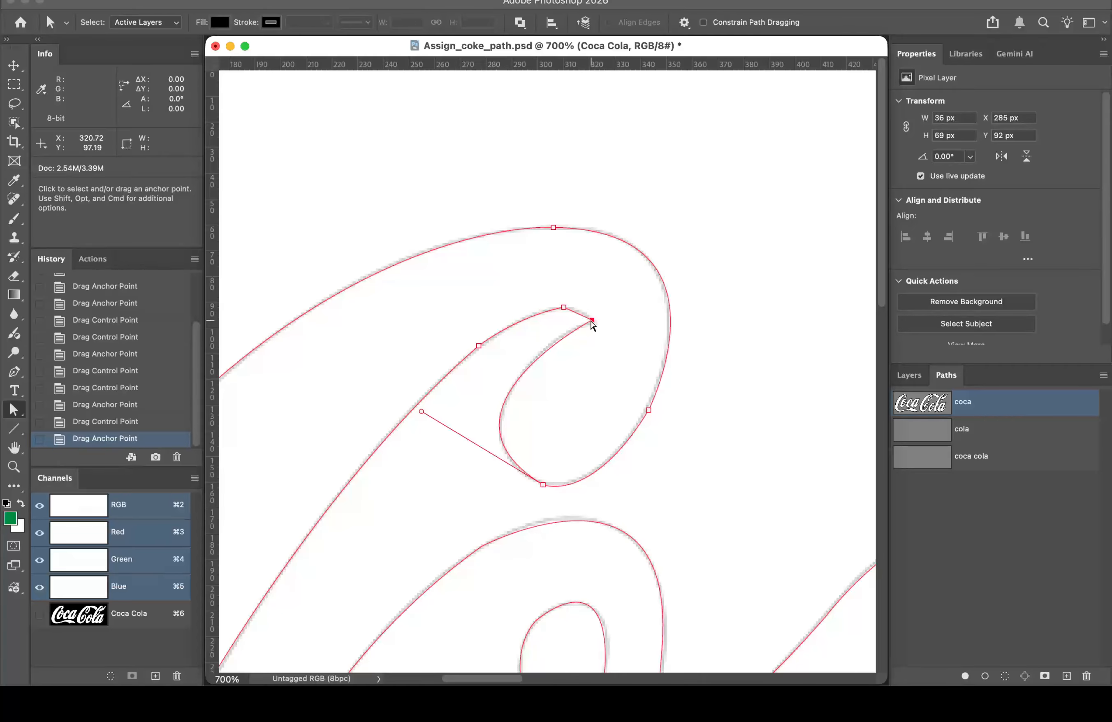
drag(565, 309, 572, 310)
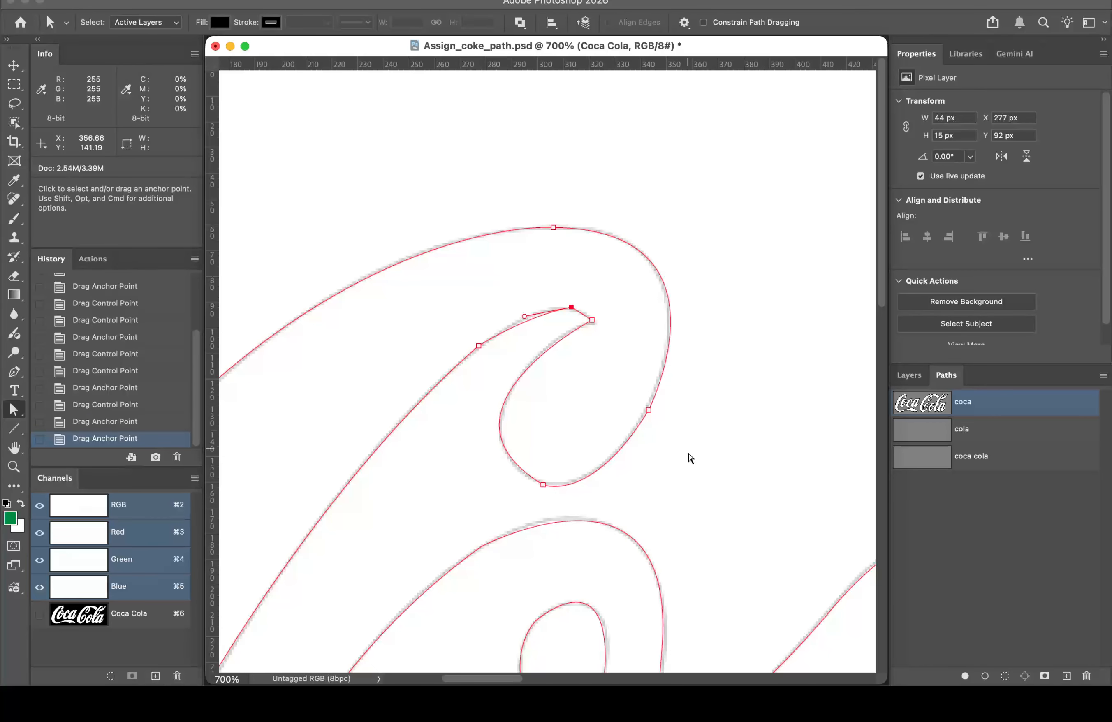
Step: Review the lower C, then trial-delete an upper-left swash anchor and undo it
key(space)
drag(688, 455, 638, 197)
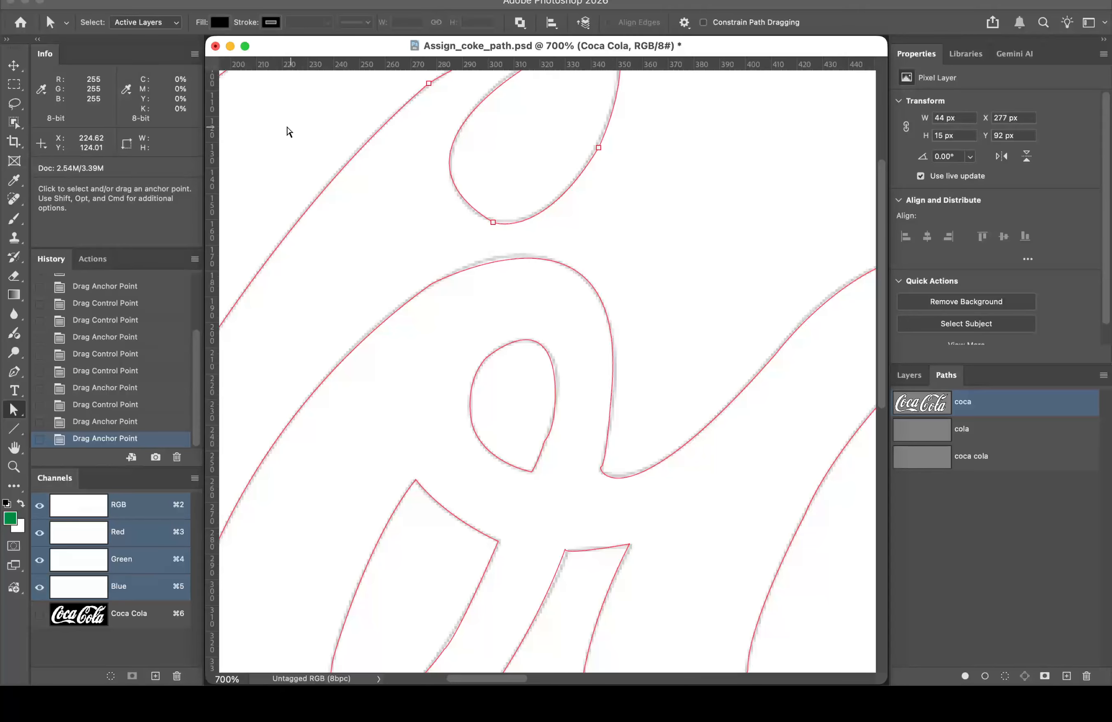
key(space)
drag(400, 170, 577, 330)
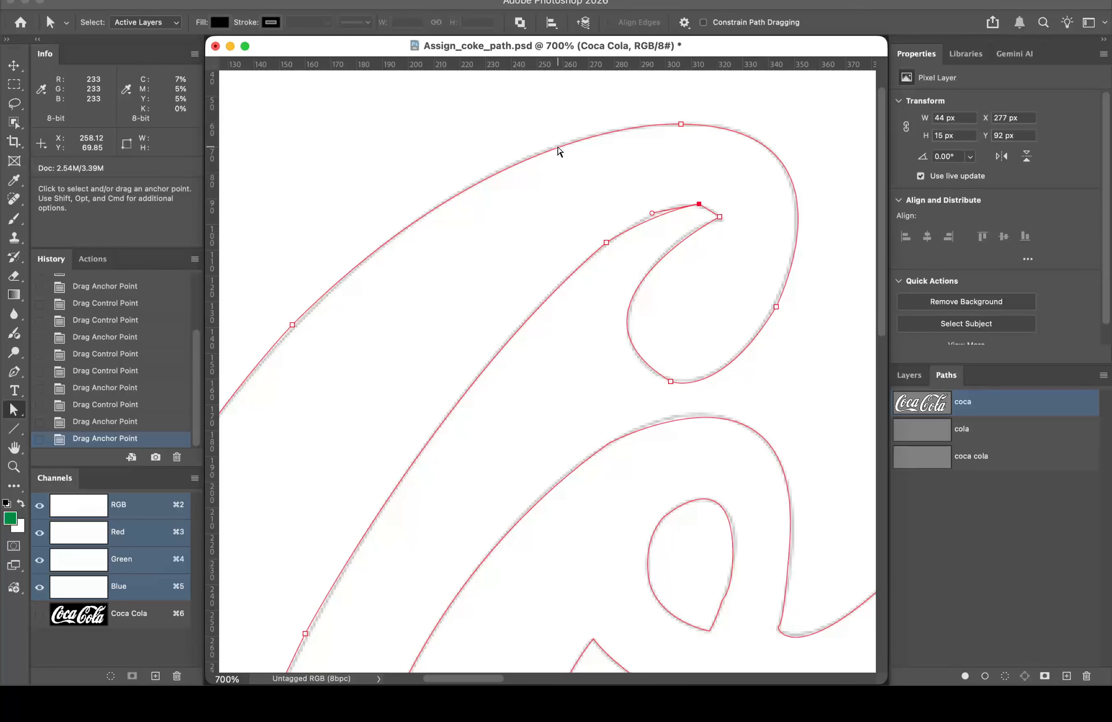
click(321, 256)
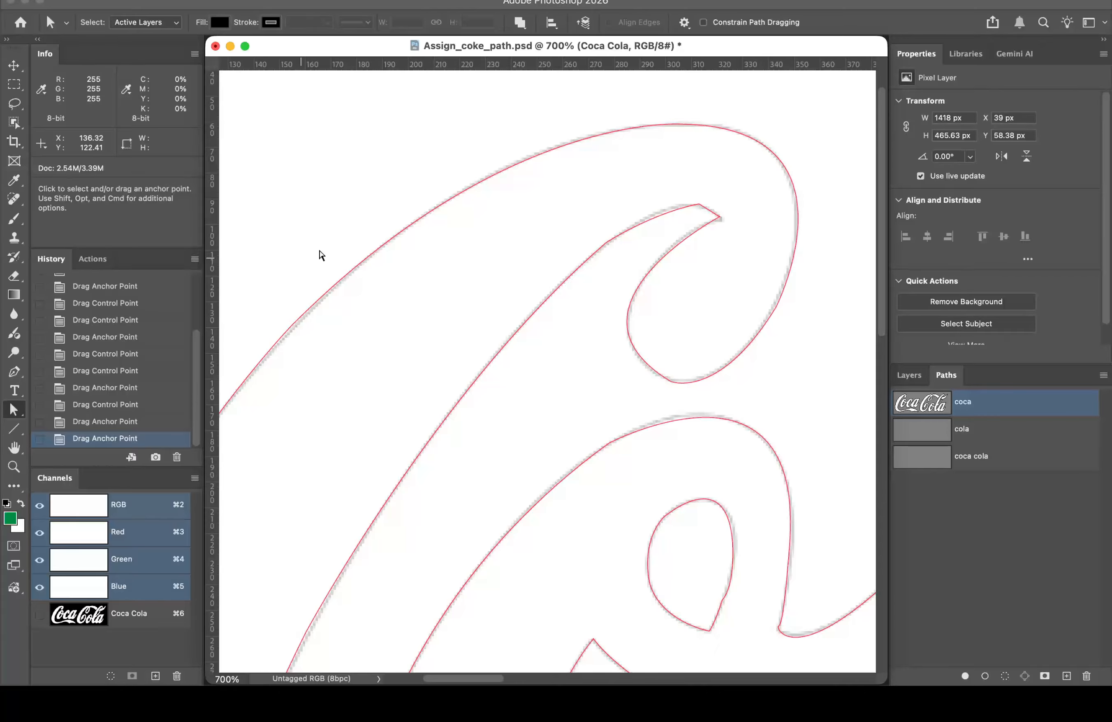
click(427, 216)
key(BackSpace)
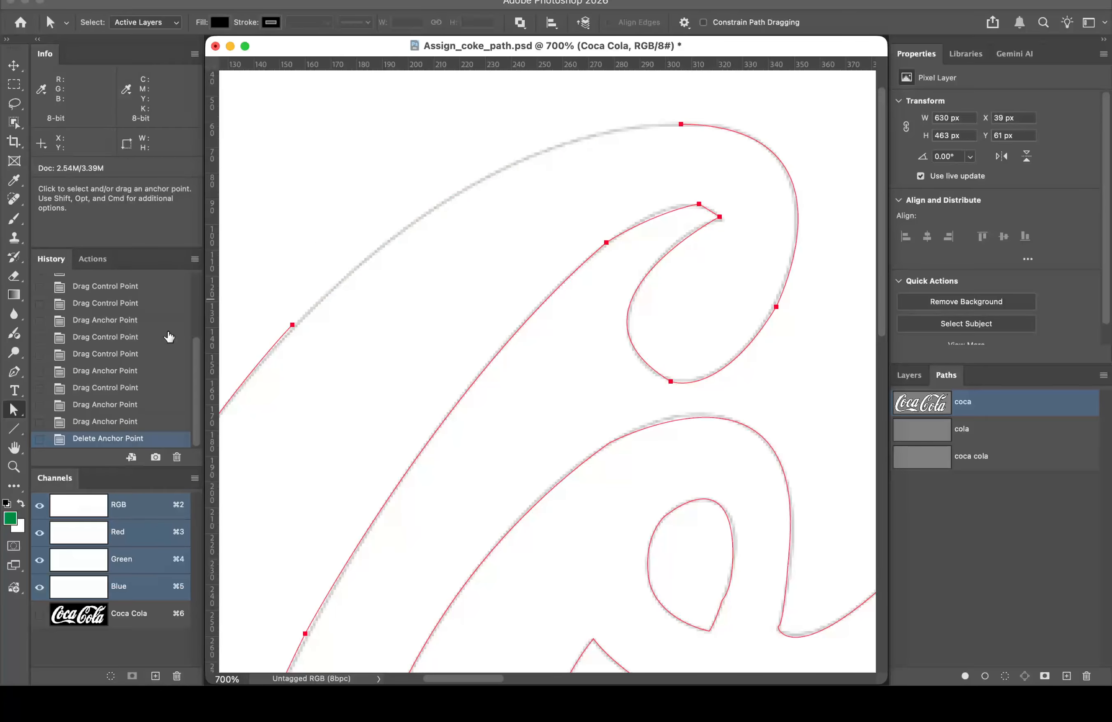
key(super+z)
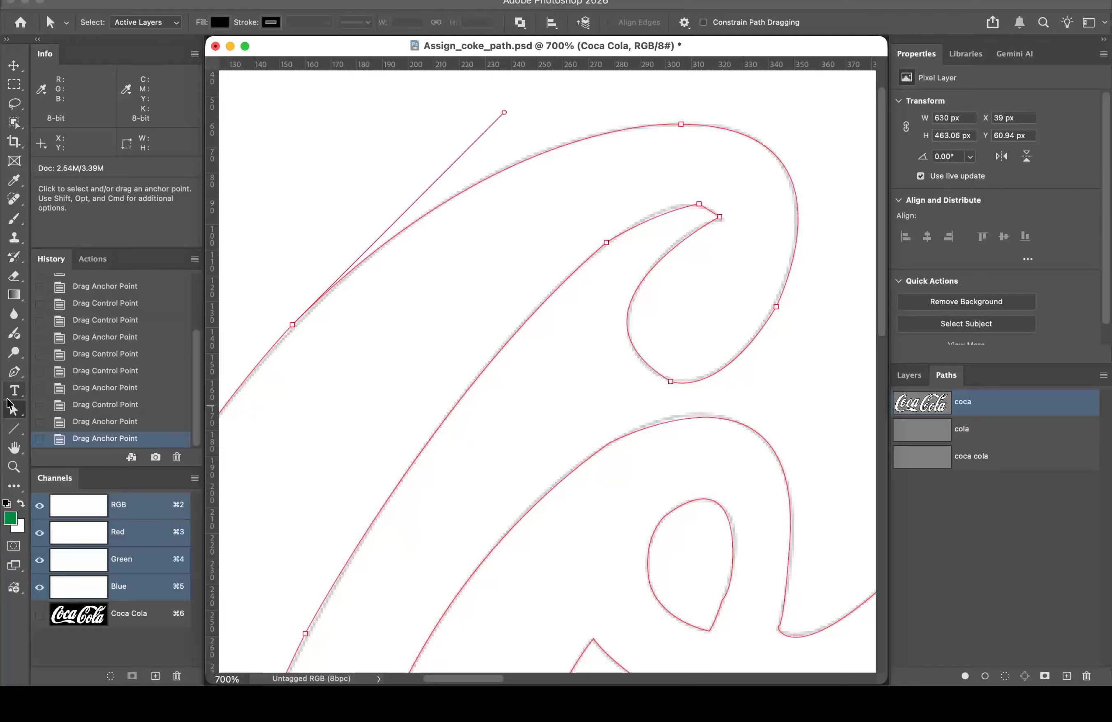
click(14, 410)
click(87, 408)
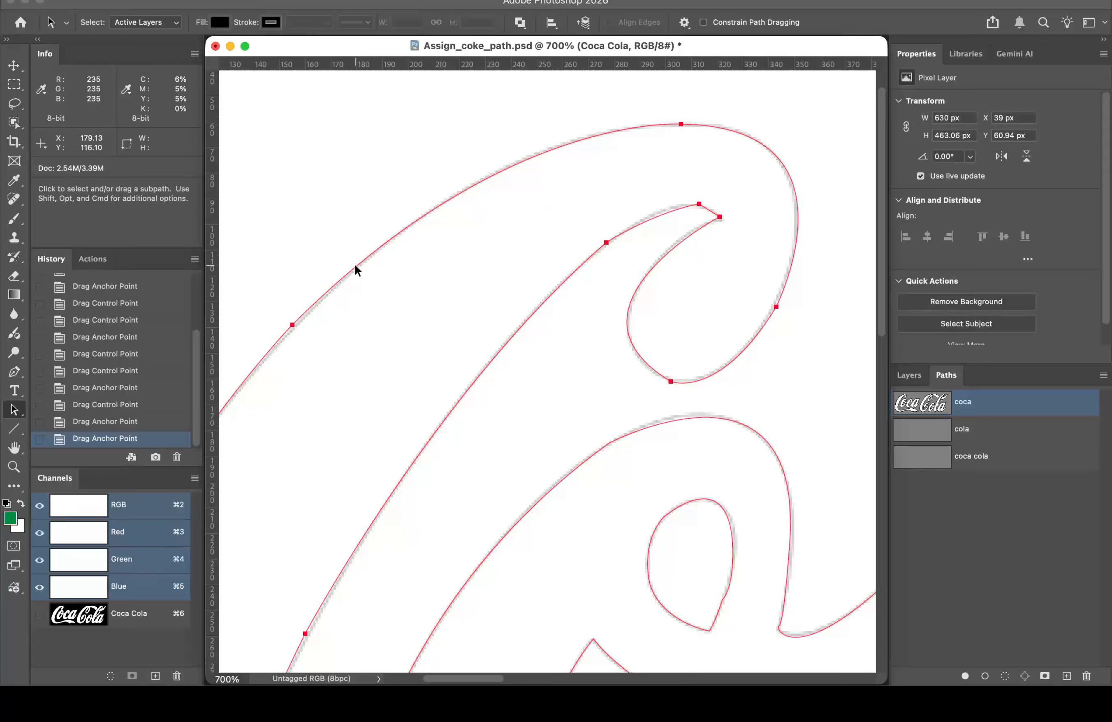
Step: Delete the C's top-left subpath and start a new Pen path with smooth points along the swash's outer edge
key(BackSpace)
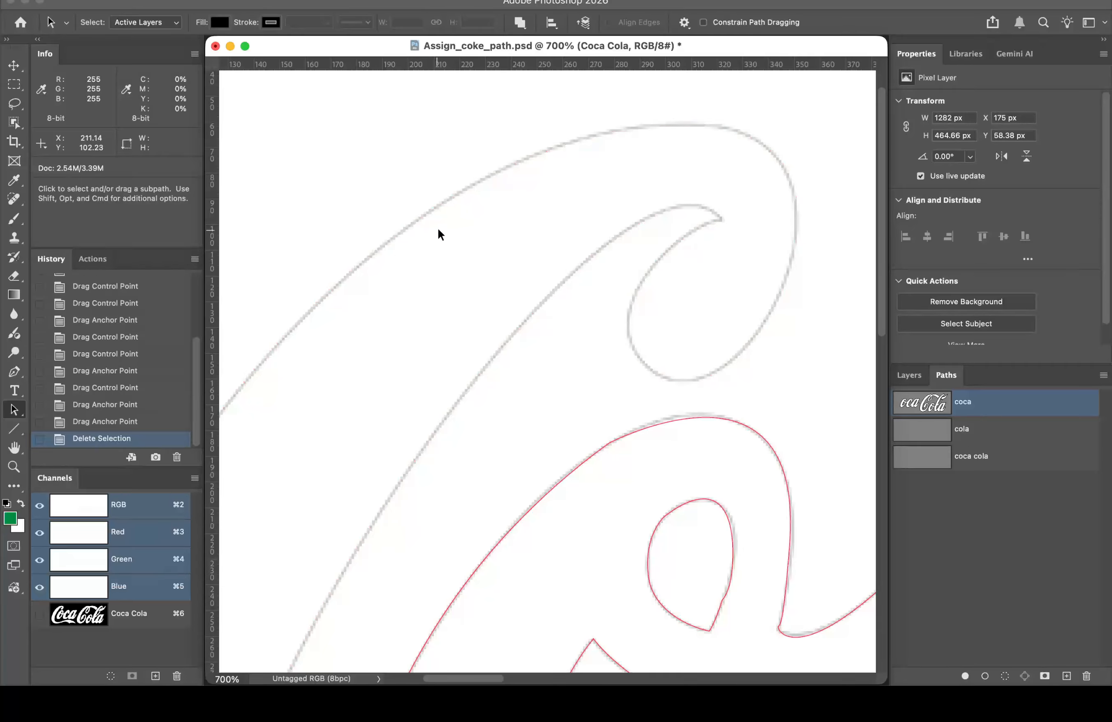
key(p)
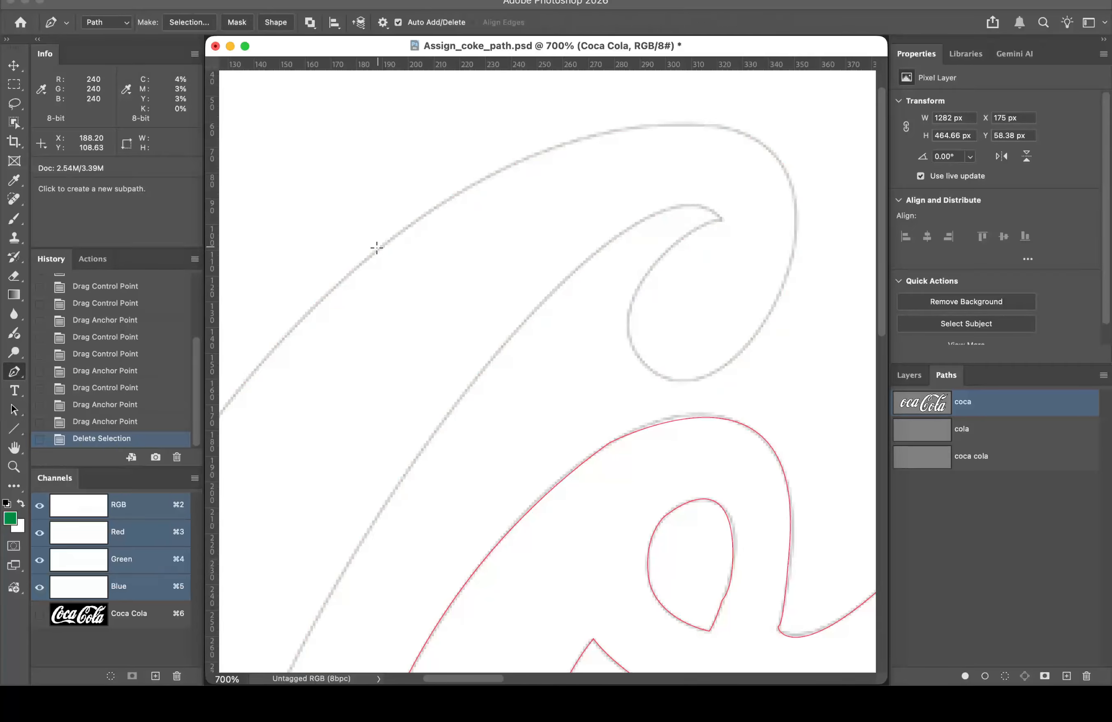
click(595, 134)
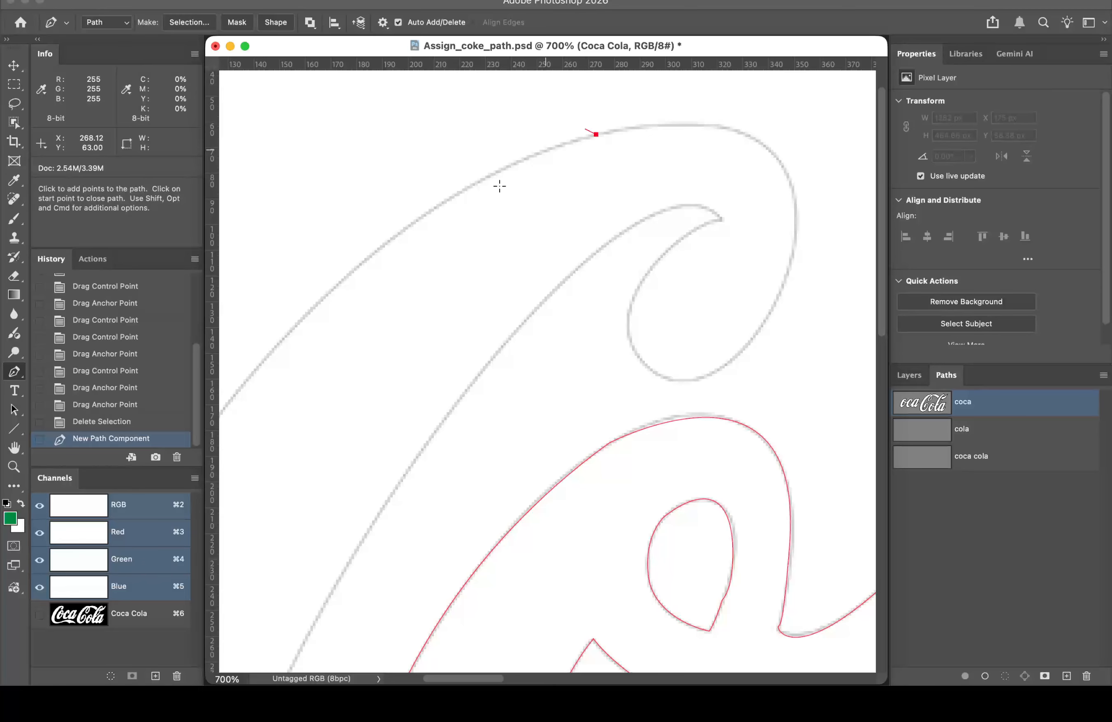
drag(361, 264, 245, 359)
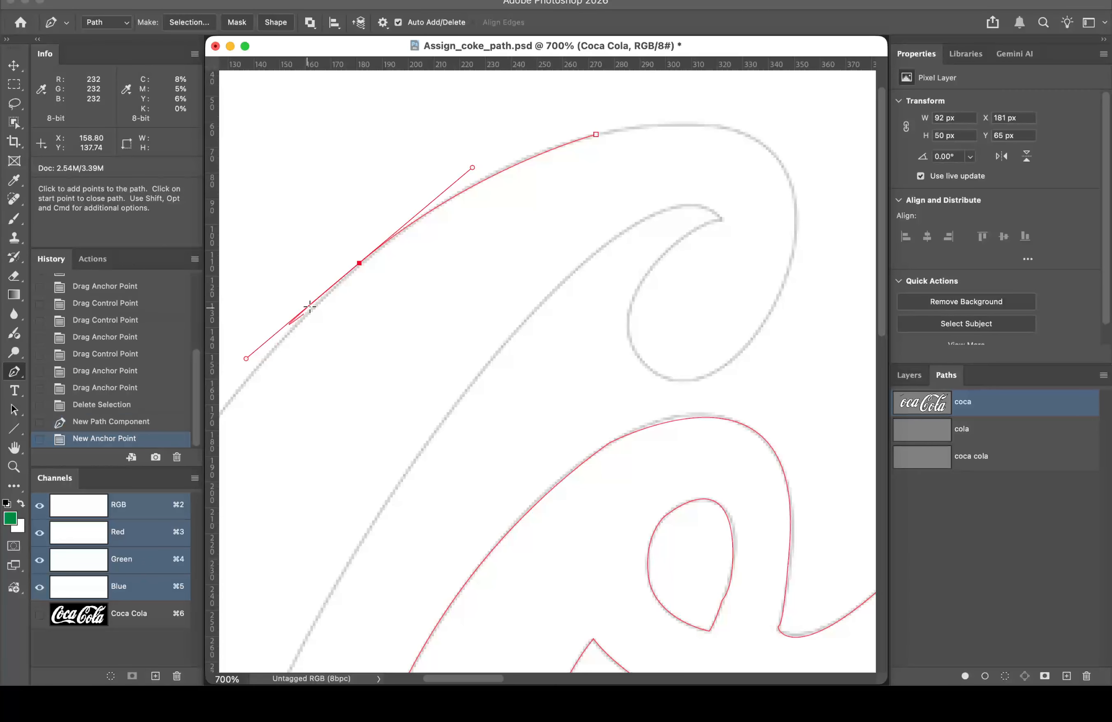
key(space)
drag(318, 323, 405, 238)
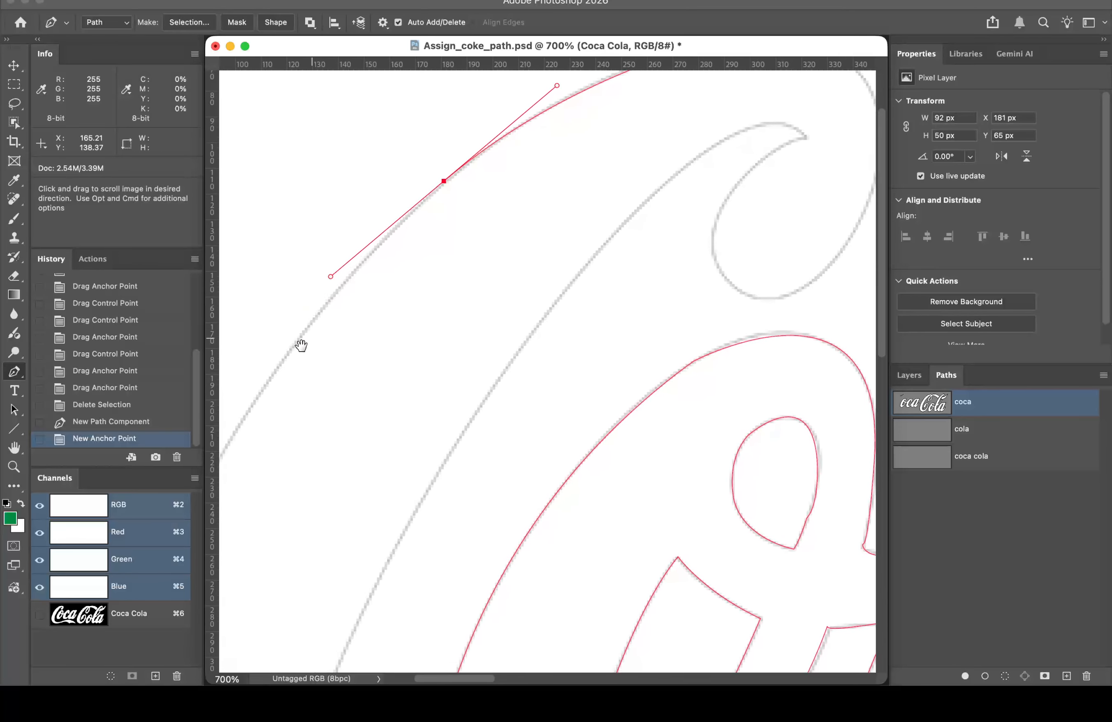
drag(284, 361, 390, 270)
key(space)
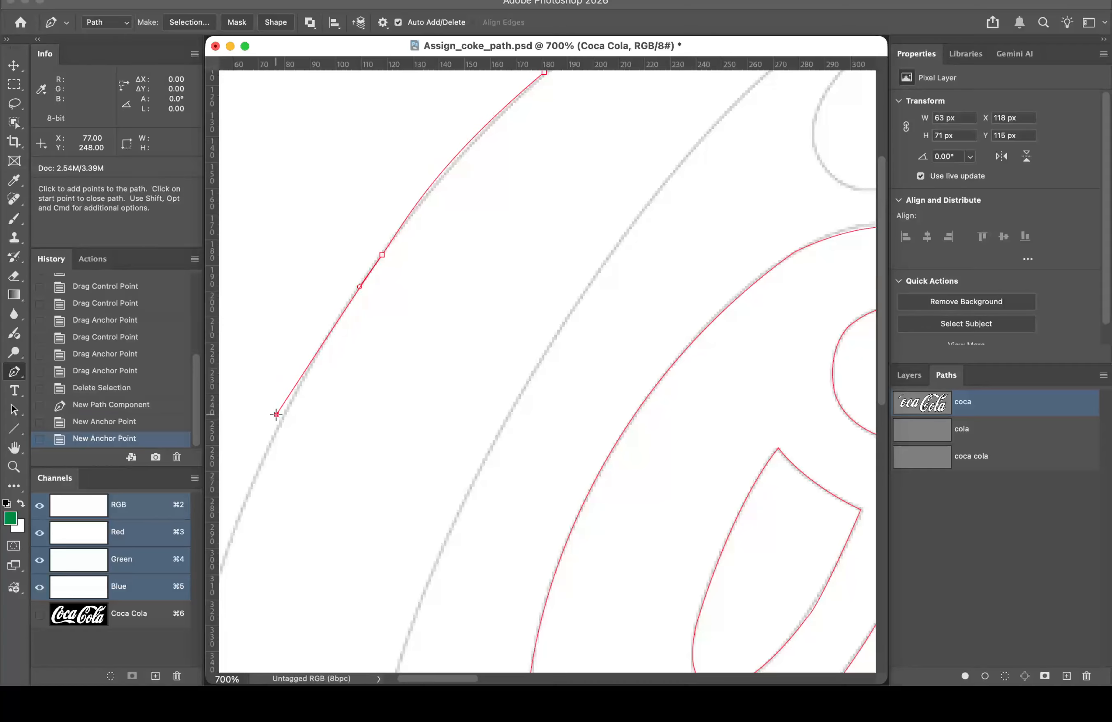
Step: Trace more smooth points down the C's outer edge, nudge an earlier anchor, and close the document
drag(276, 414, 299, 372)
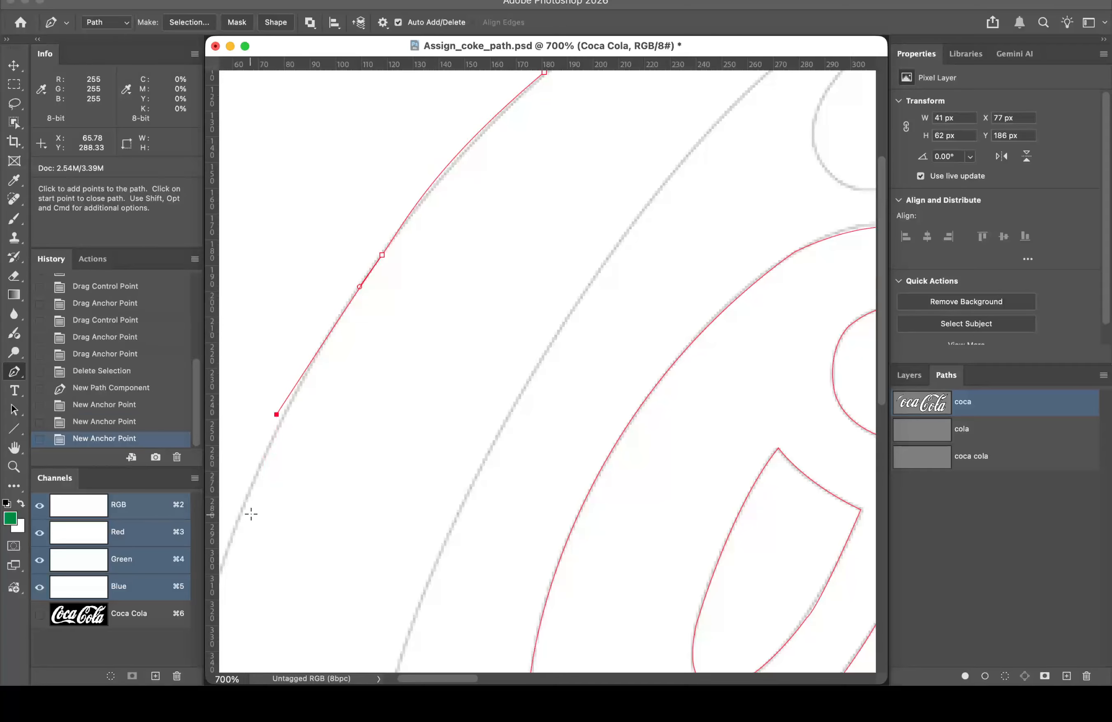
key(space)
drag(248, 514, 404, 351)
drag(358, 427, 348, 476)
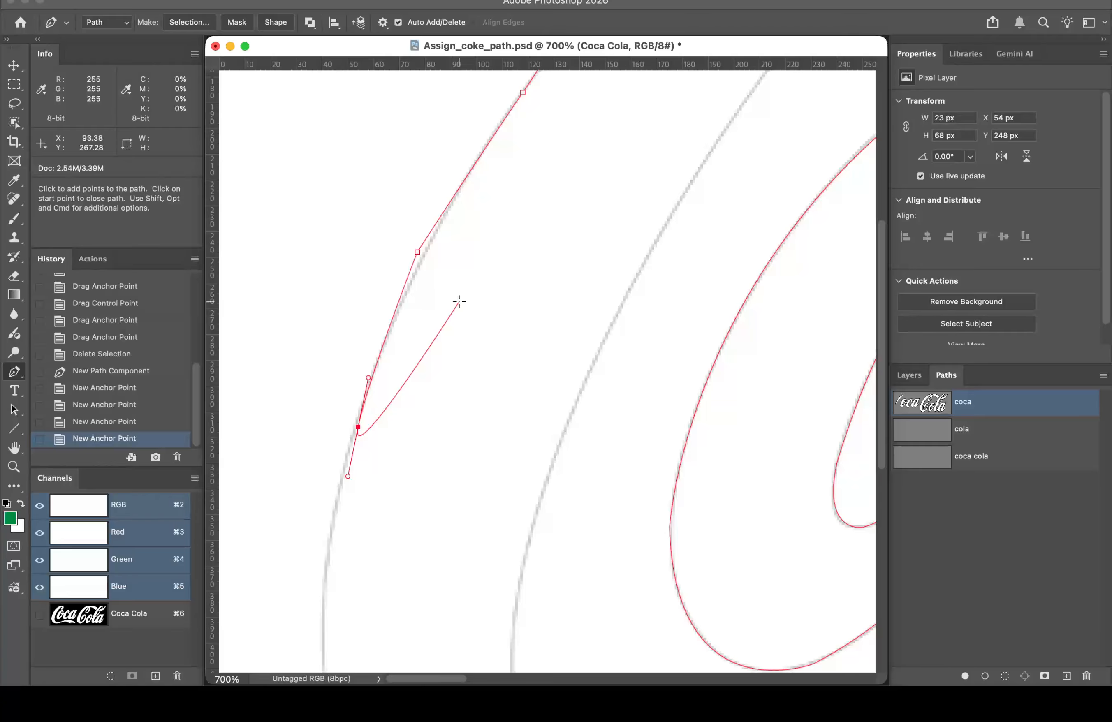
key(super)
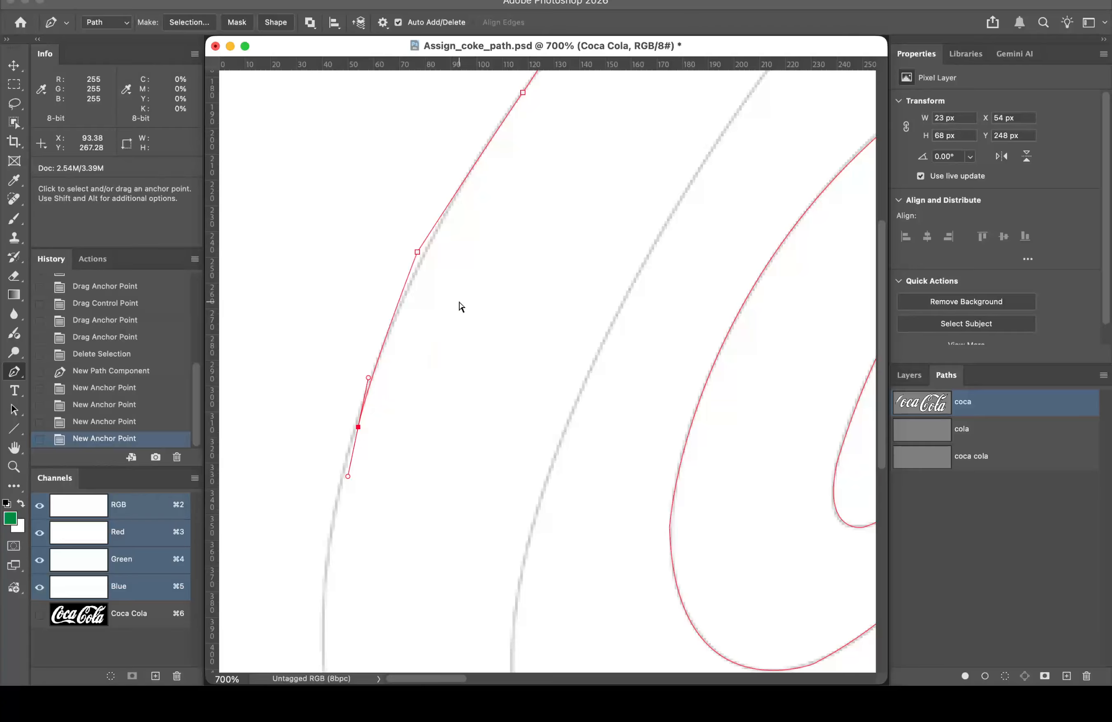
super+click(418, 253)
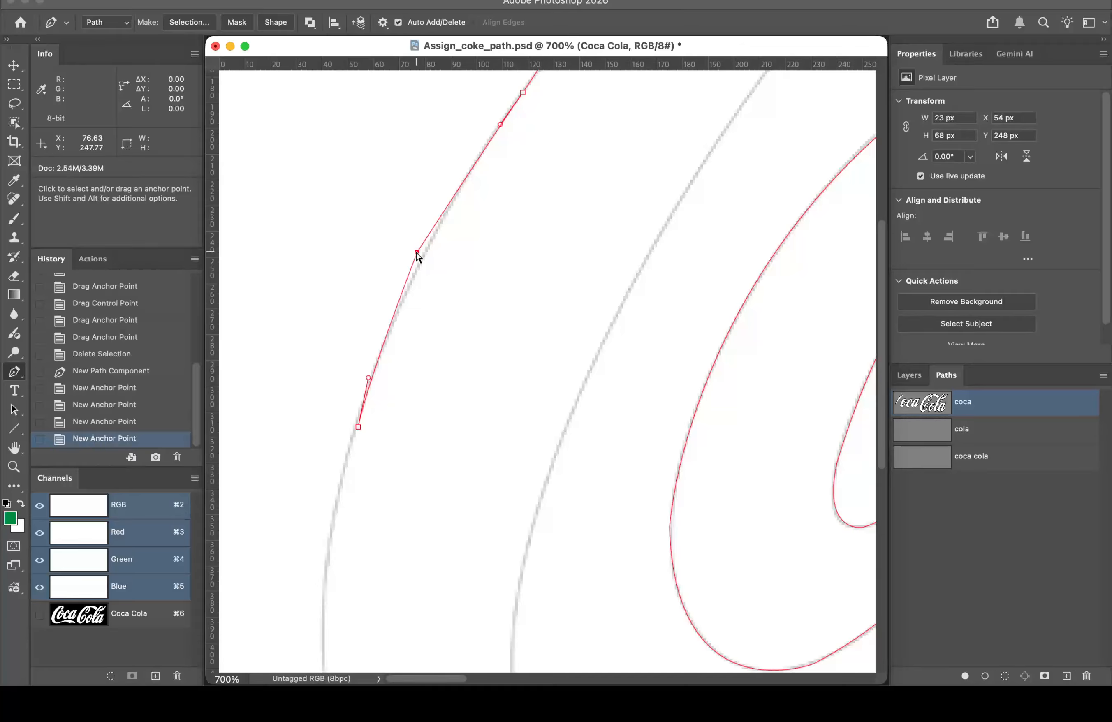
drag(416, 252, 419, 256)
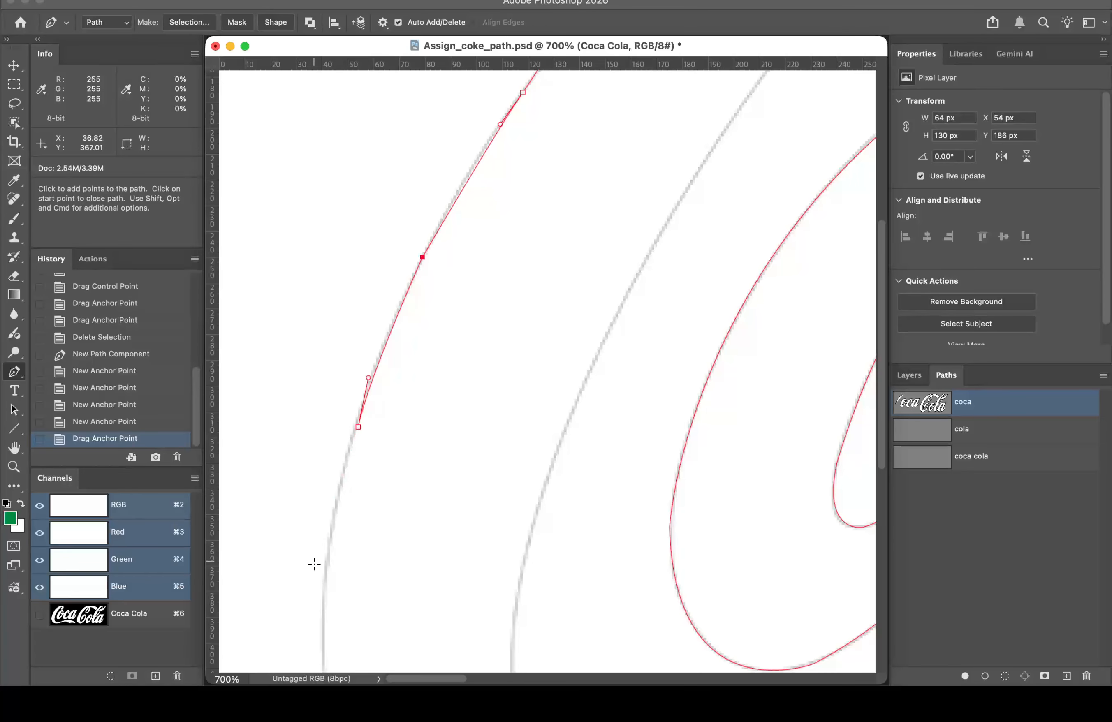
drag(324, 587, 321, 646)
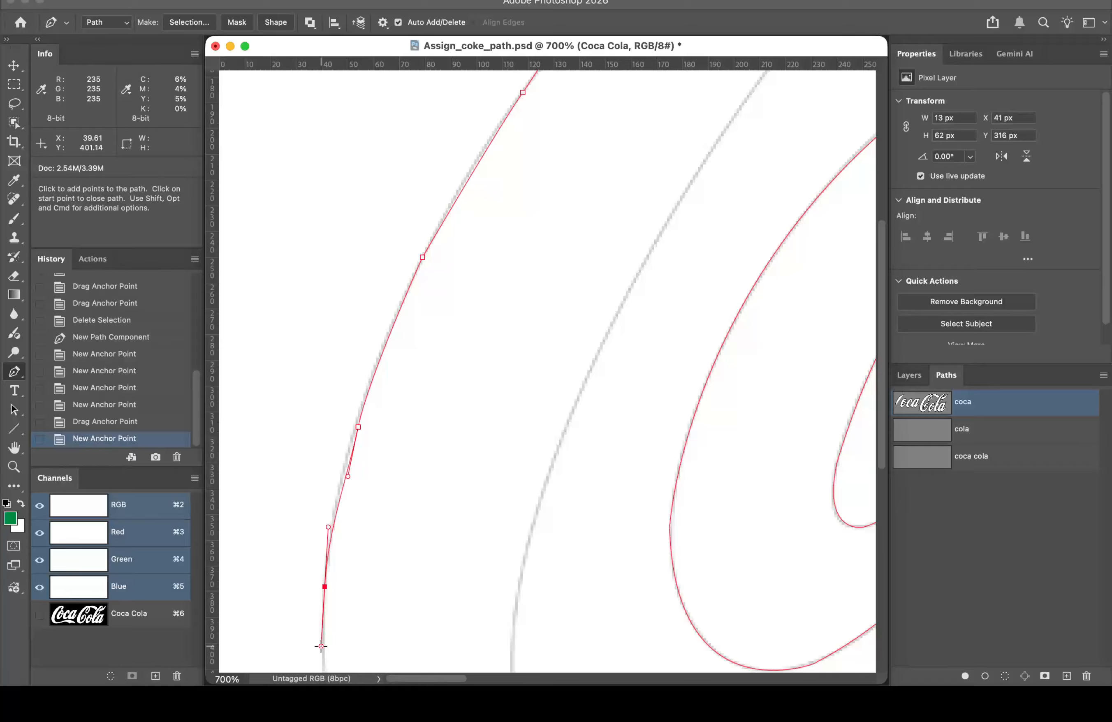
click(215, 47)
Step: Discard the changes, switch to Bridge and open another student's week 4 folder from Week 5 Turnin
click(600, 280)
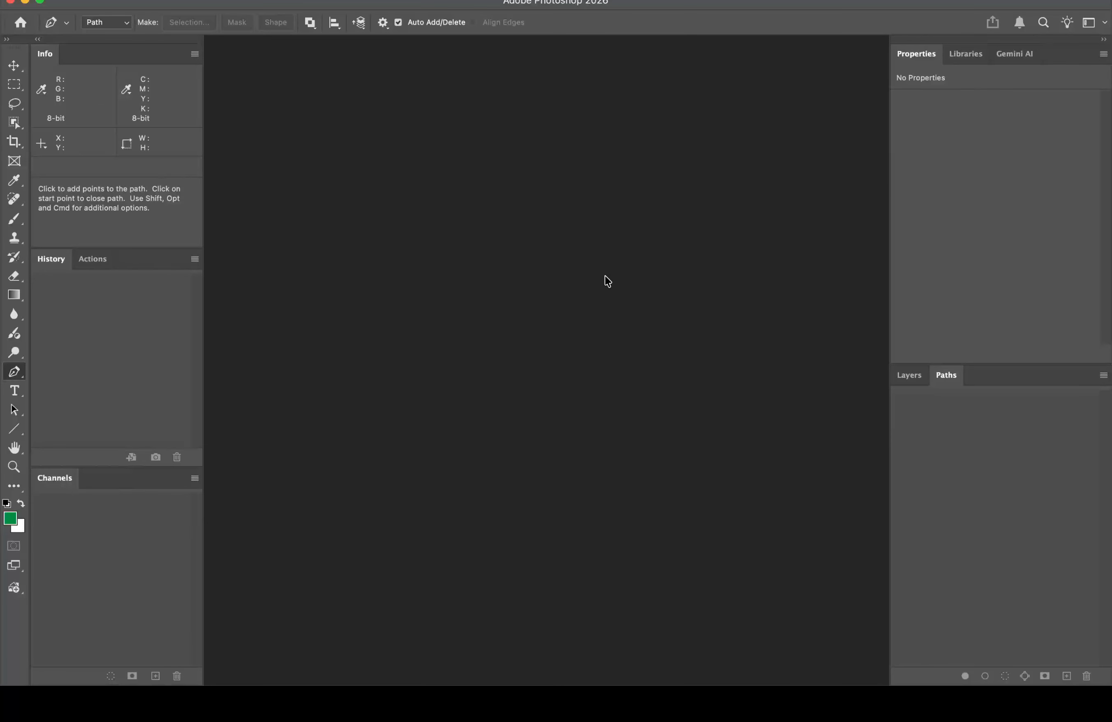
mouse_move(406, 668)
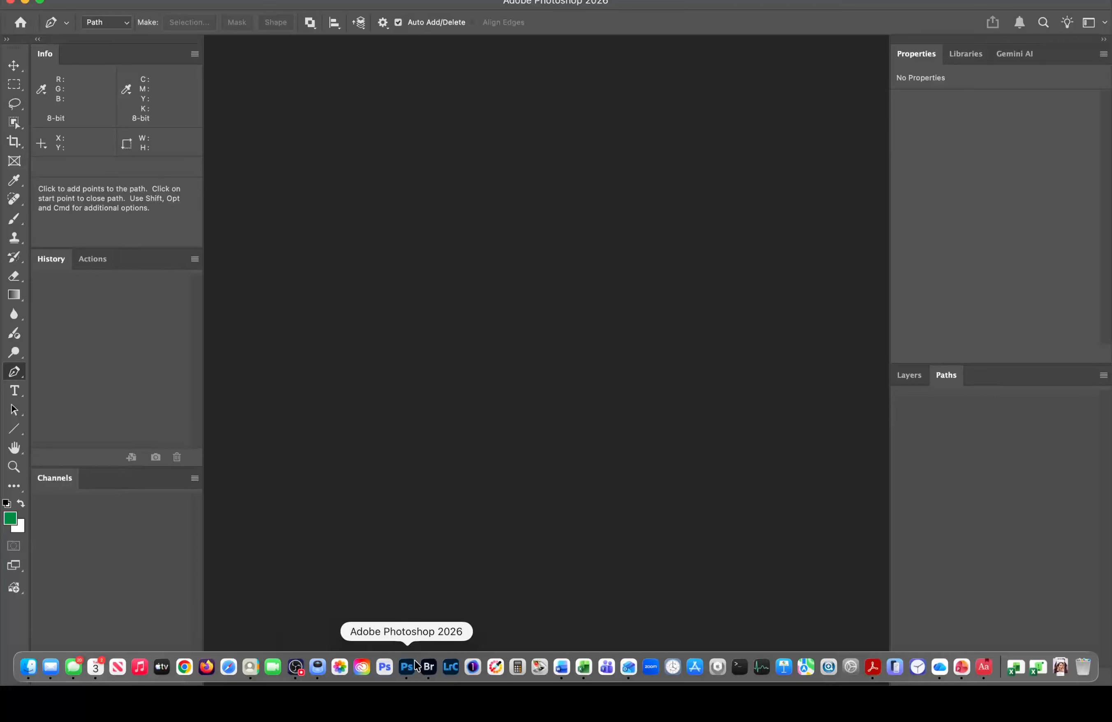
click(428, 666)
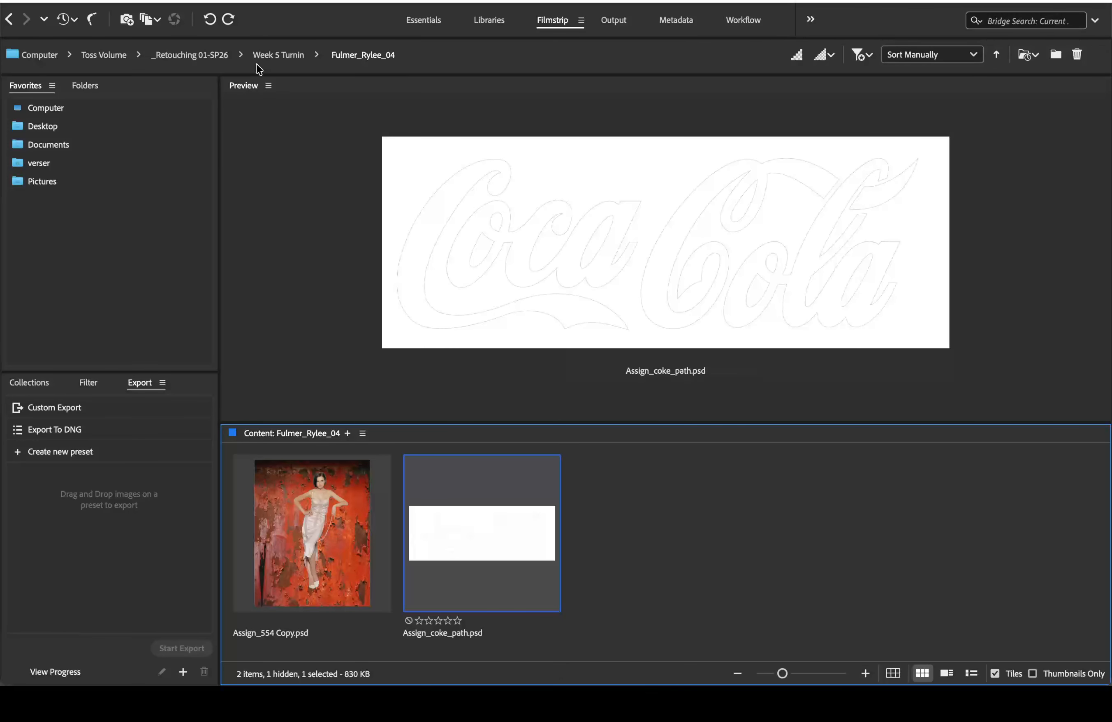
click(8, 20)
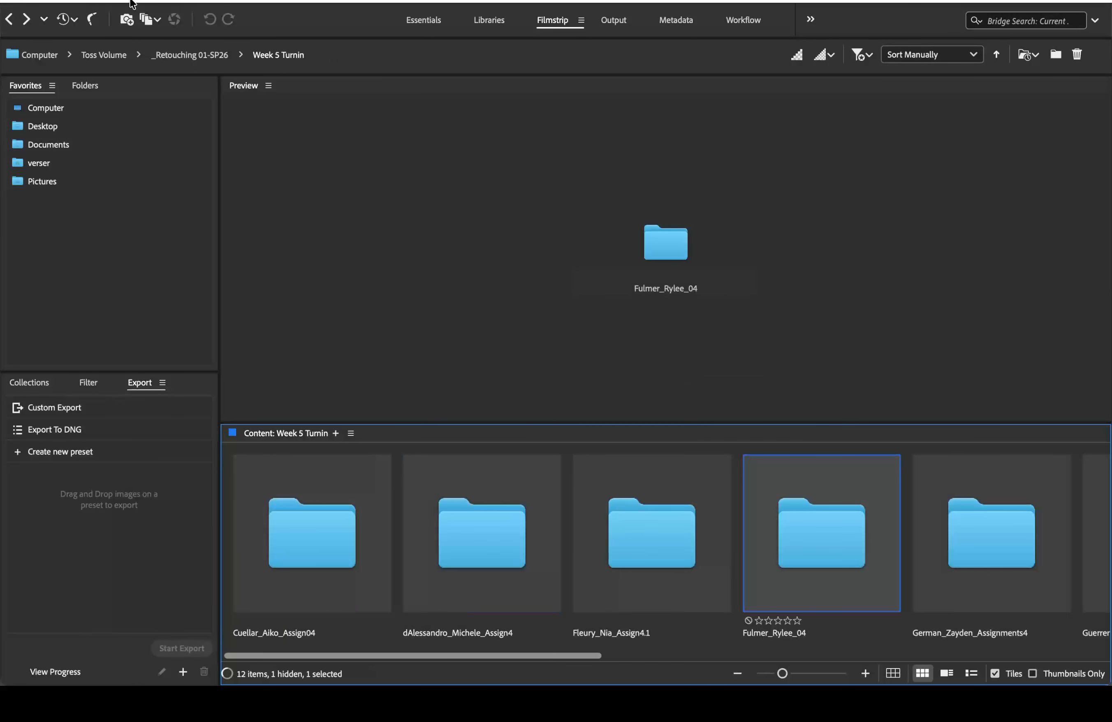
scroll(649, 543, right, 5)
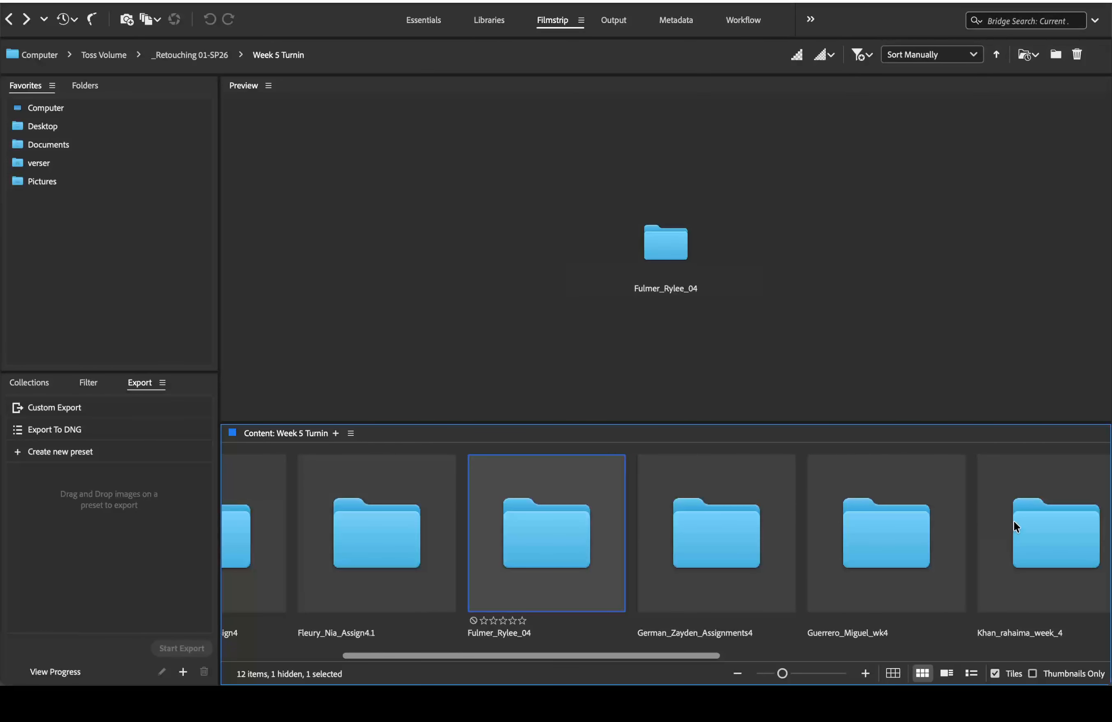
click(1070, 534)
double_click(1071, 534)
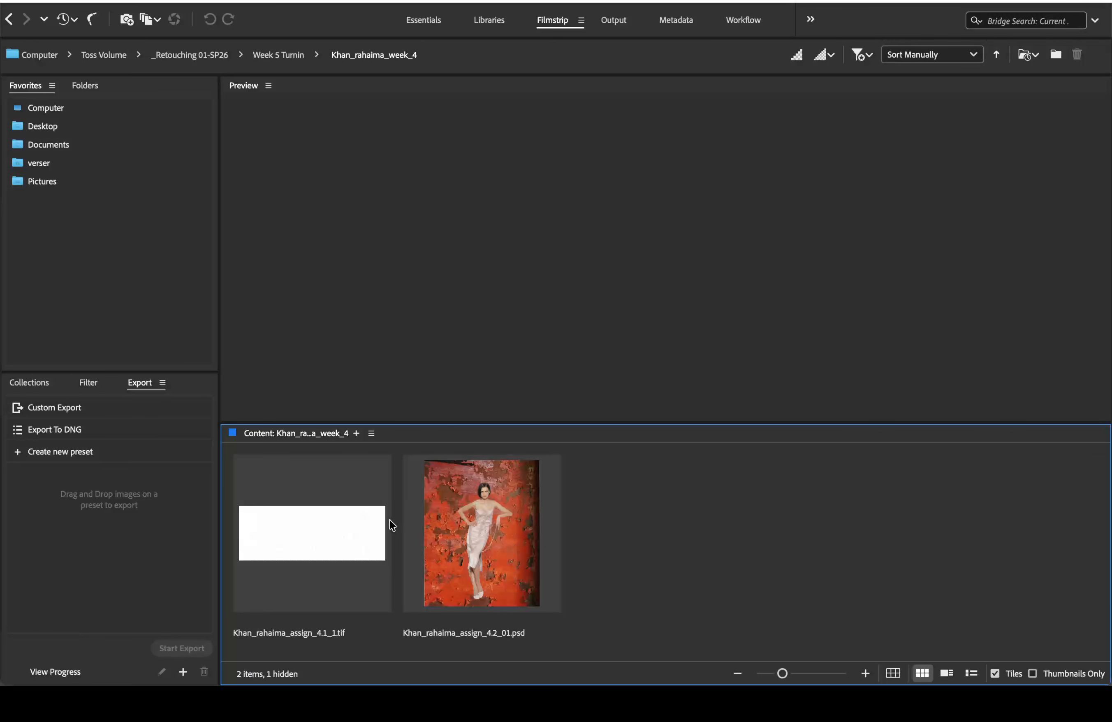
Step: Open the Coca-Cola logo tif with Adobe Photoshop (Beta)
right_click(346, 525)
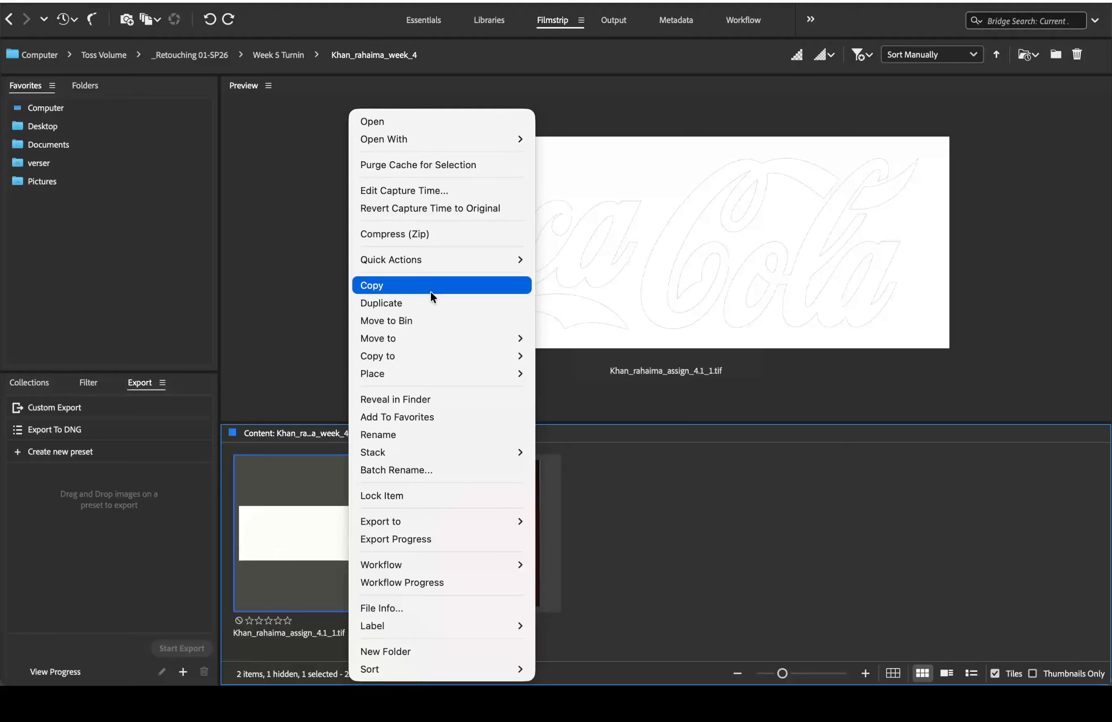
mouse_move(466, 137)
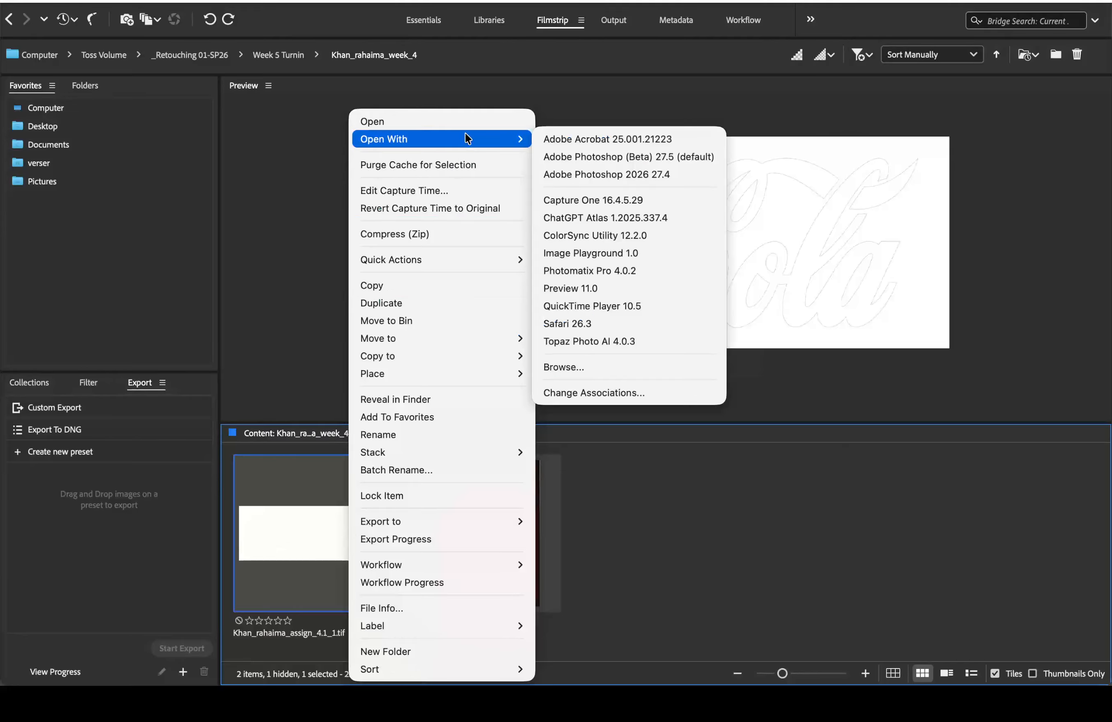
click(583, 158)
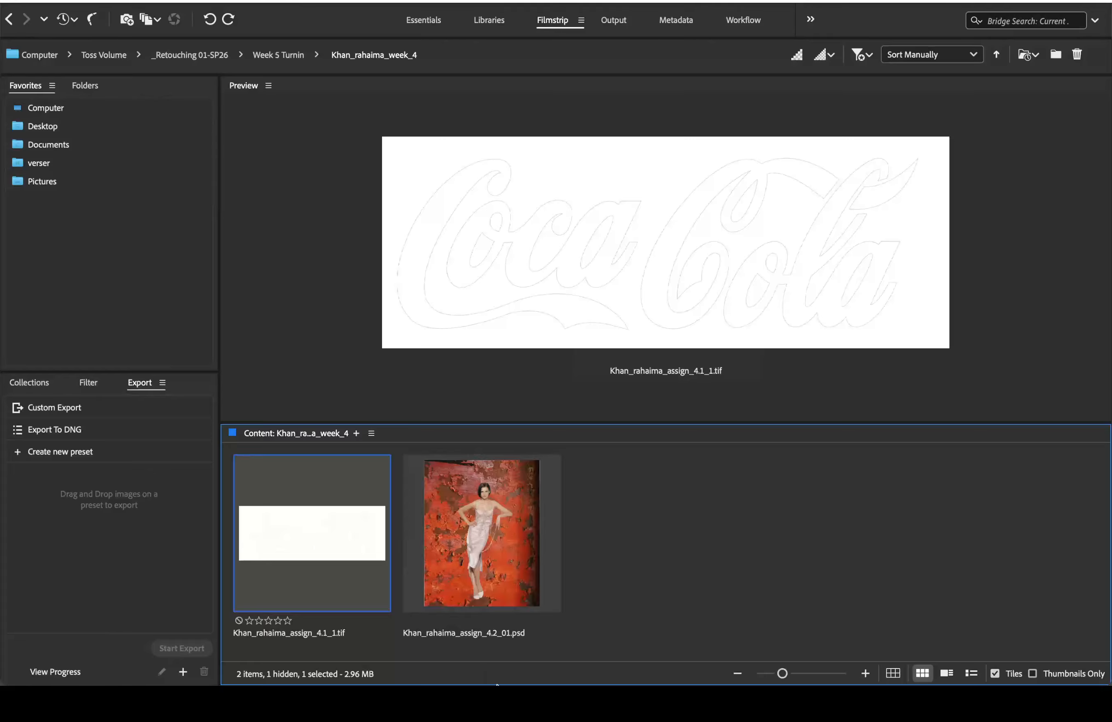
mouse_move(484, 683)
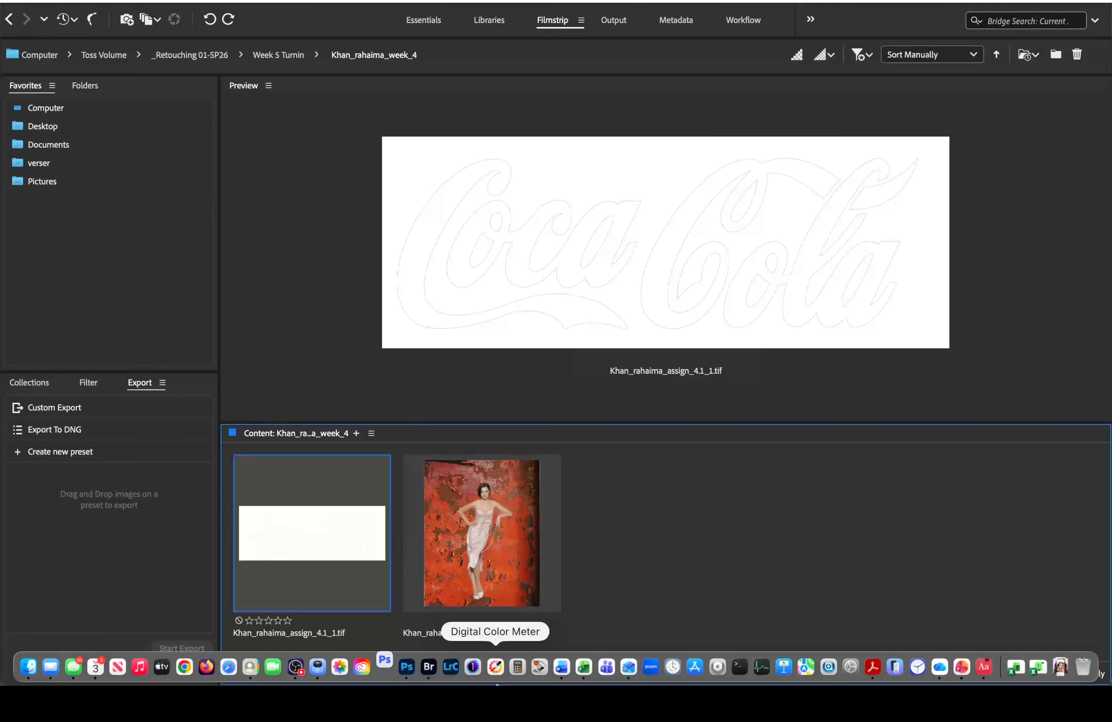
Step: Cancel the Missing Profile prompt and quit Photoshop (Beta)
right_click(385, 666)
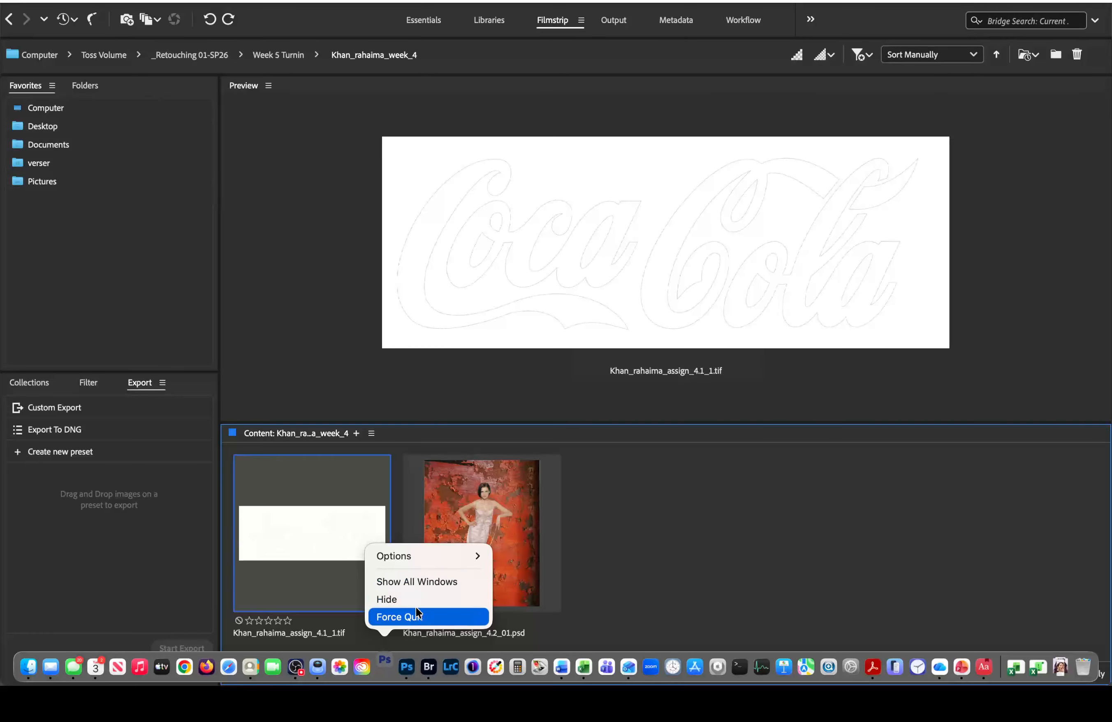
click(420, 618)
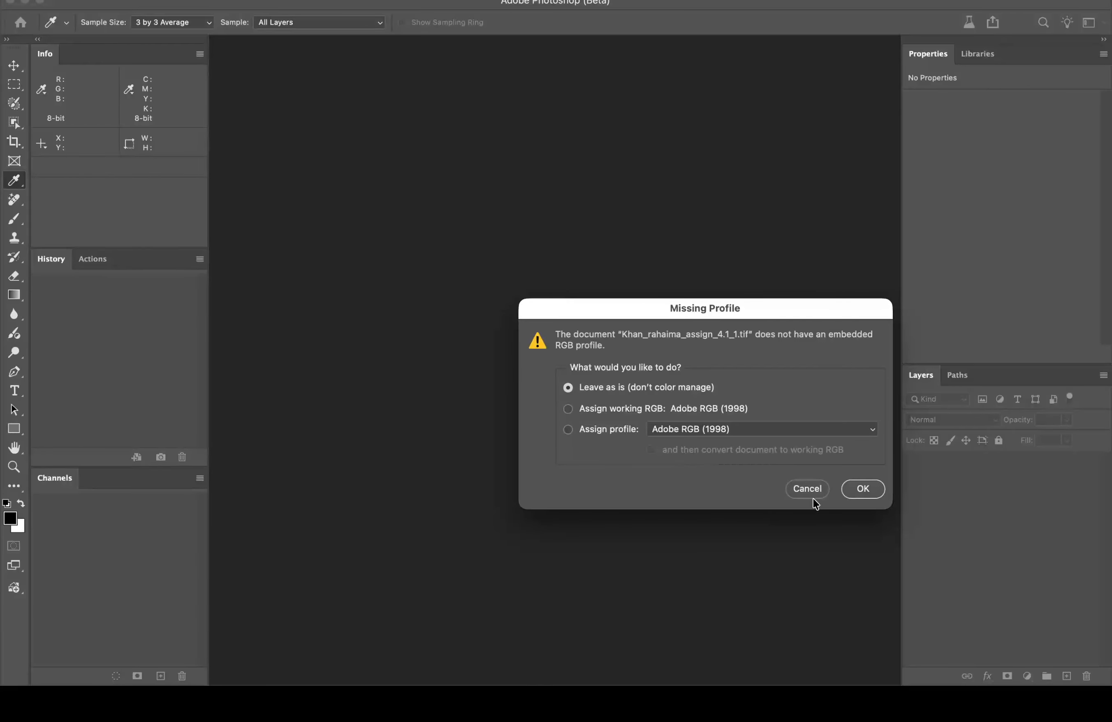
click(815, 489)
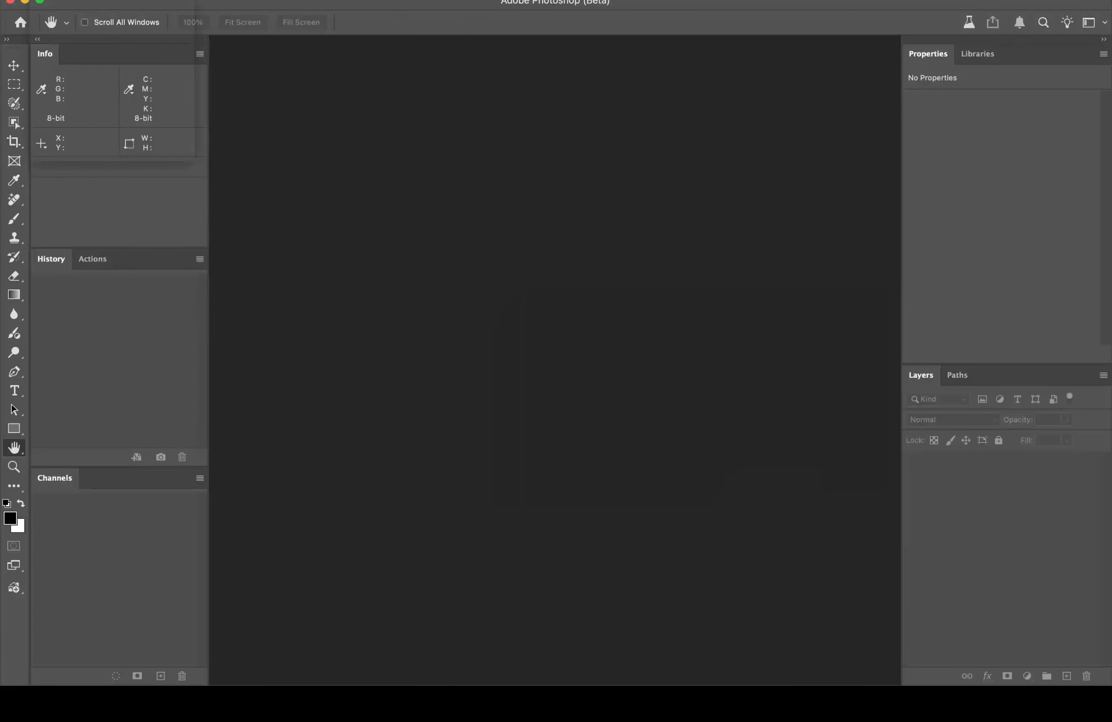
click(130, 151)
Step: Back in Bridge, bring up the tif's Open With options for Adobe Photoshop 2026
mouse_move(396, 684)
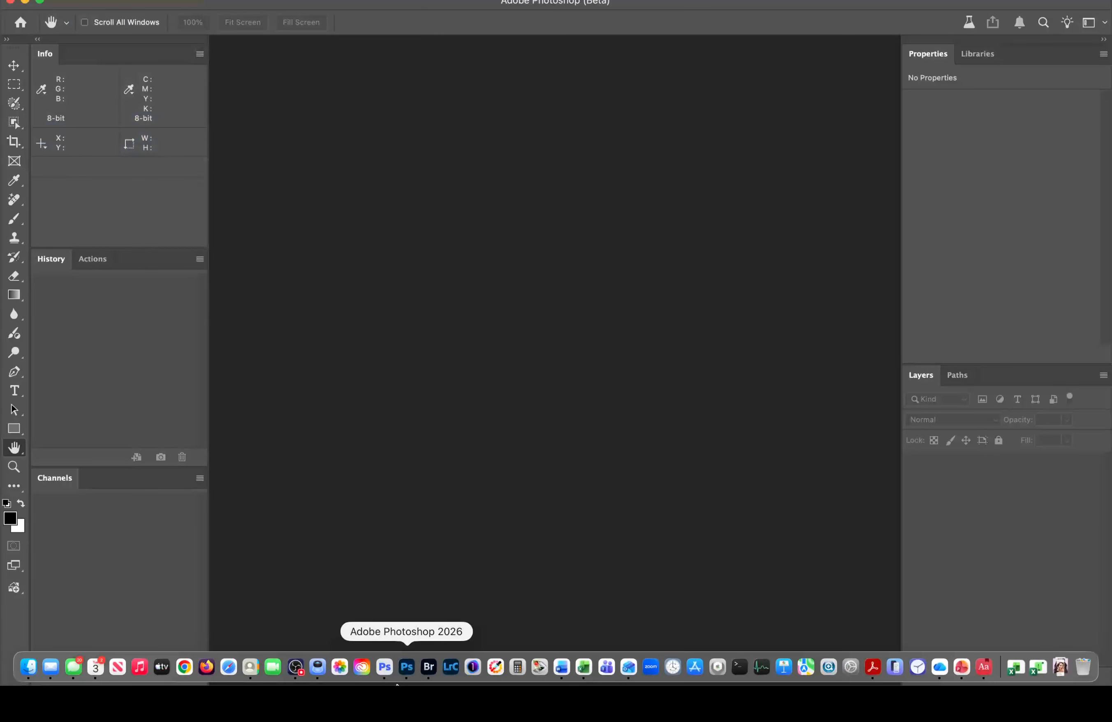
click(428, 669)
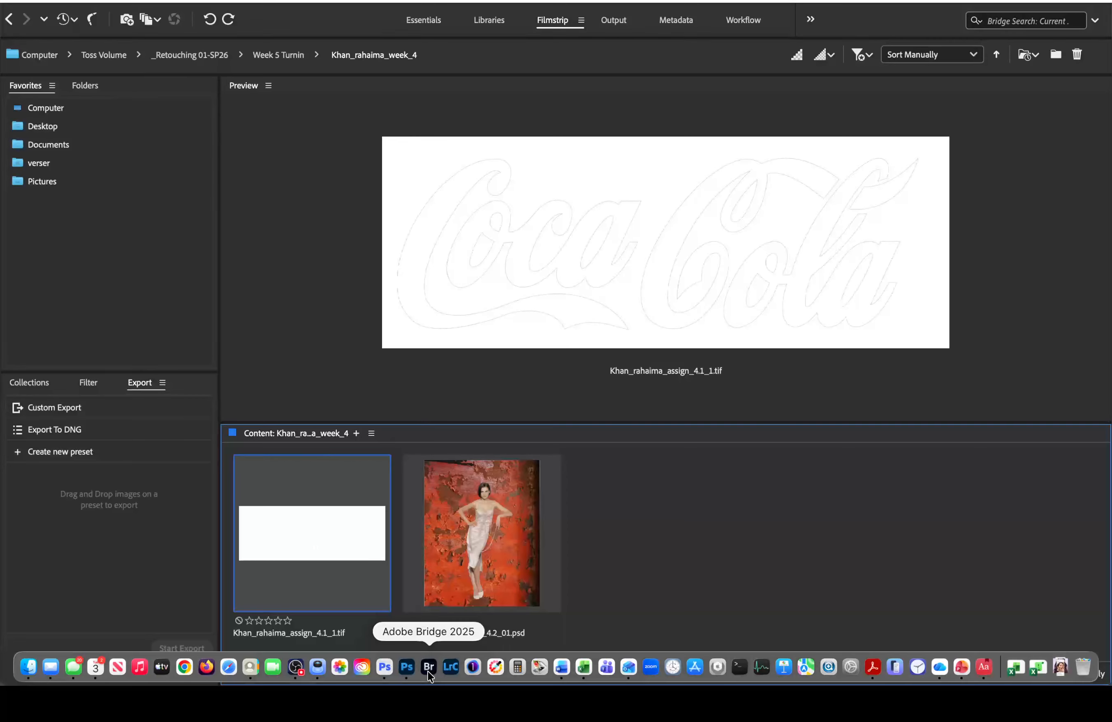
right_click(322, 528)
mouse_move(426, 143)
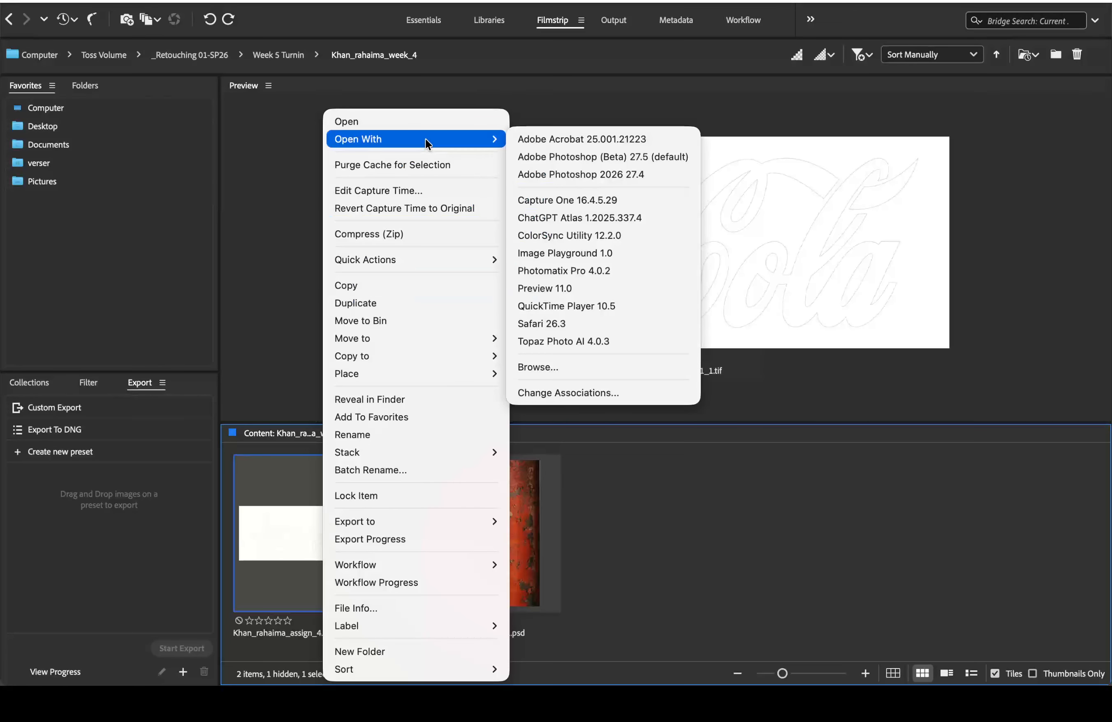
click(546, 174)
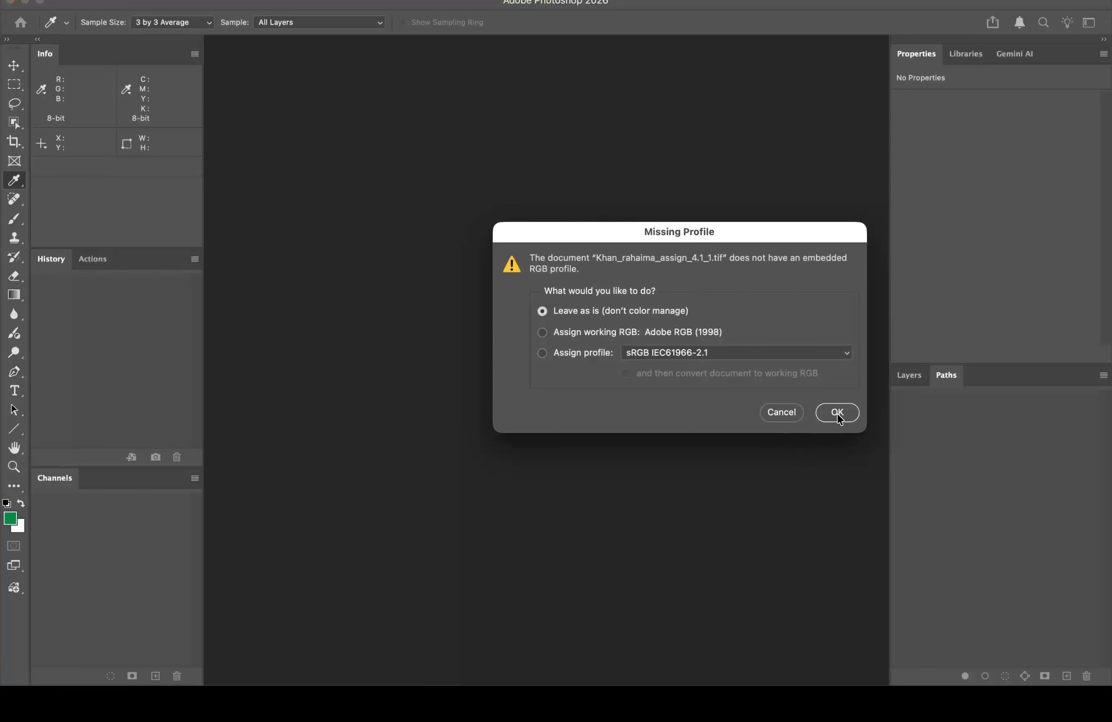
click(837, 414)
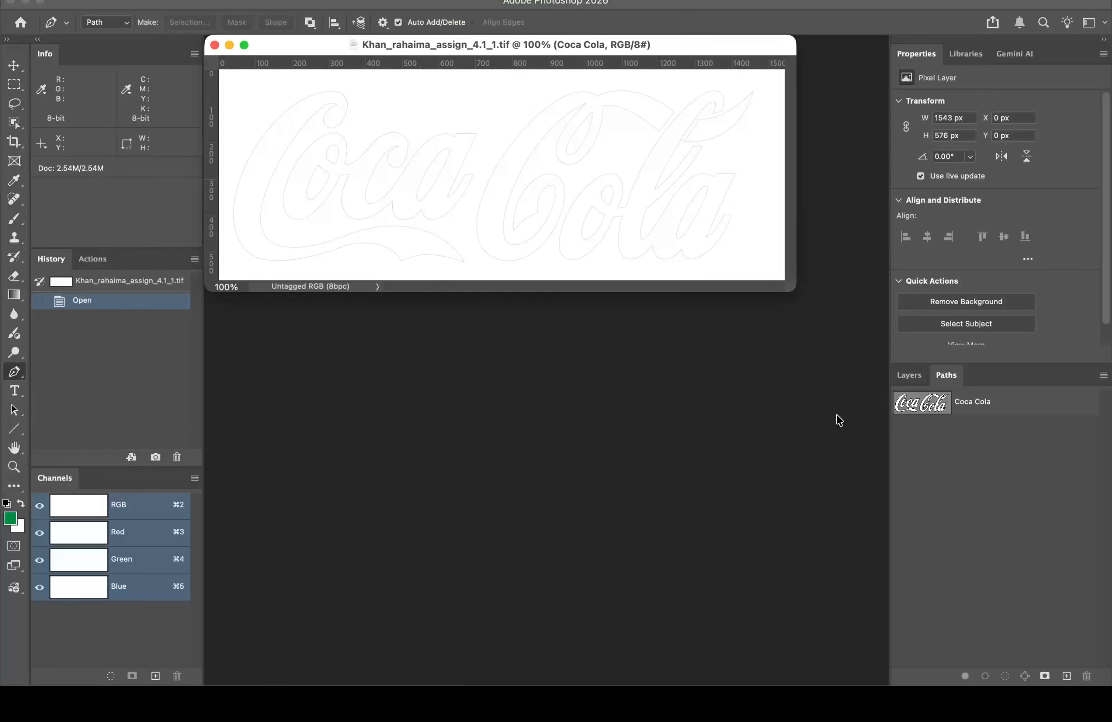
click(997, 417)
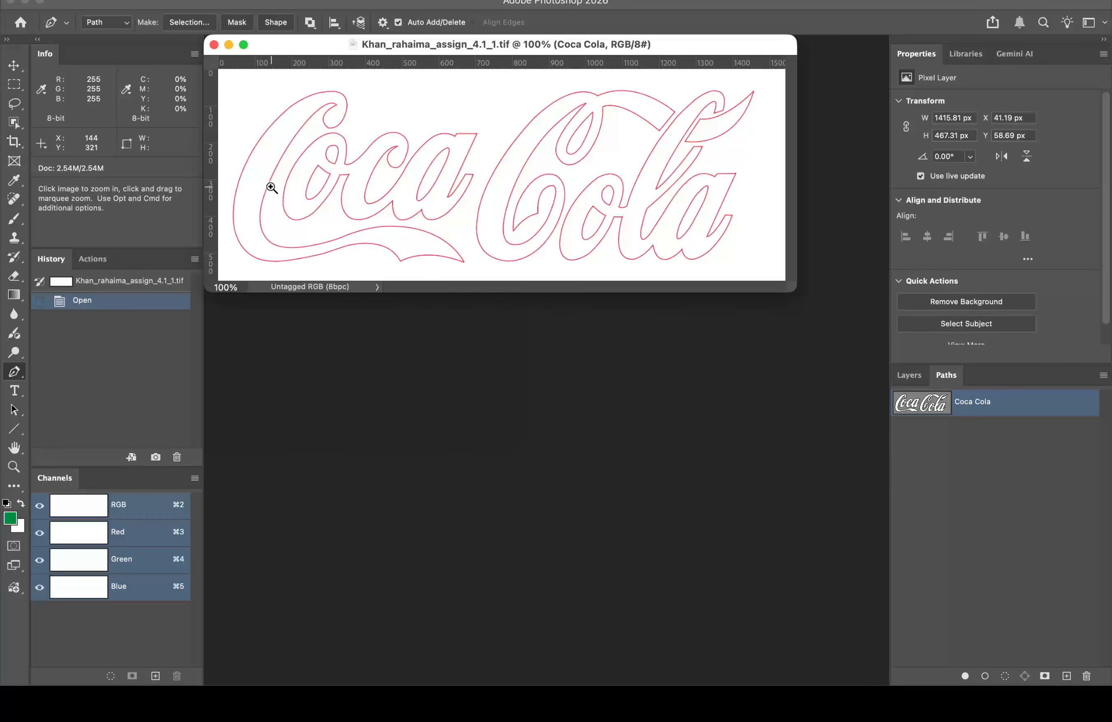
click(271, 188)
click(457, 331)
click(457, 330)
click(456, 330)
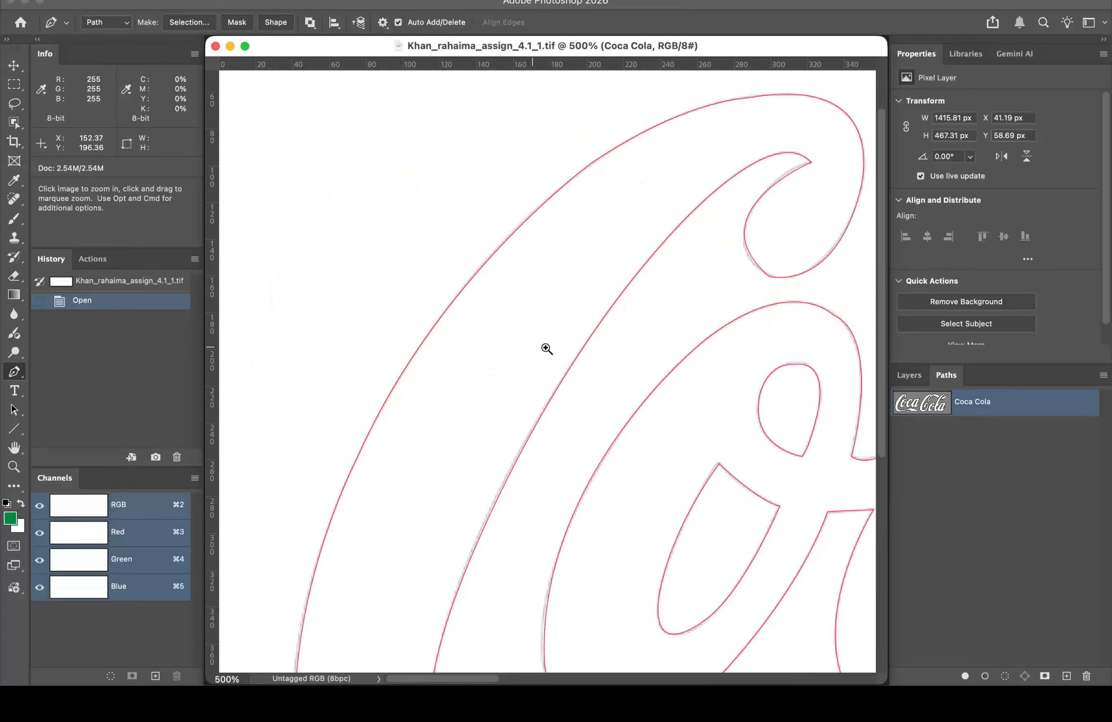
drag(591, 335, 474, 348)
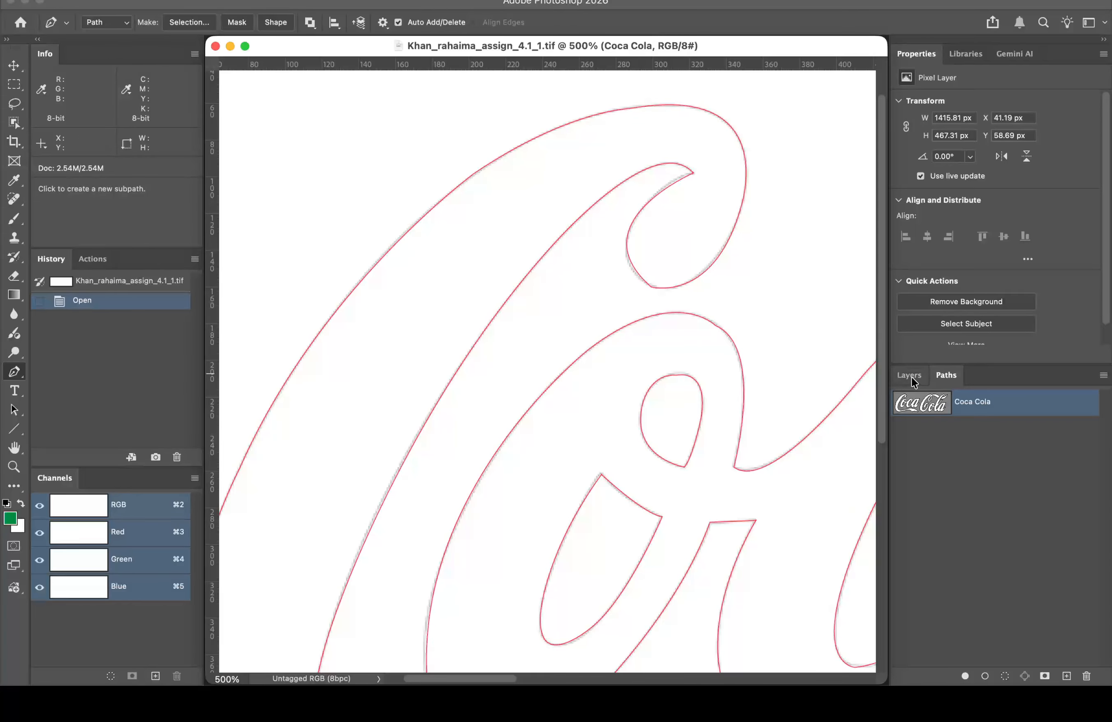
click(962, 446)
click(992, 411)
click(14, 409)
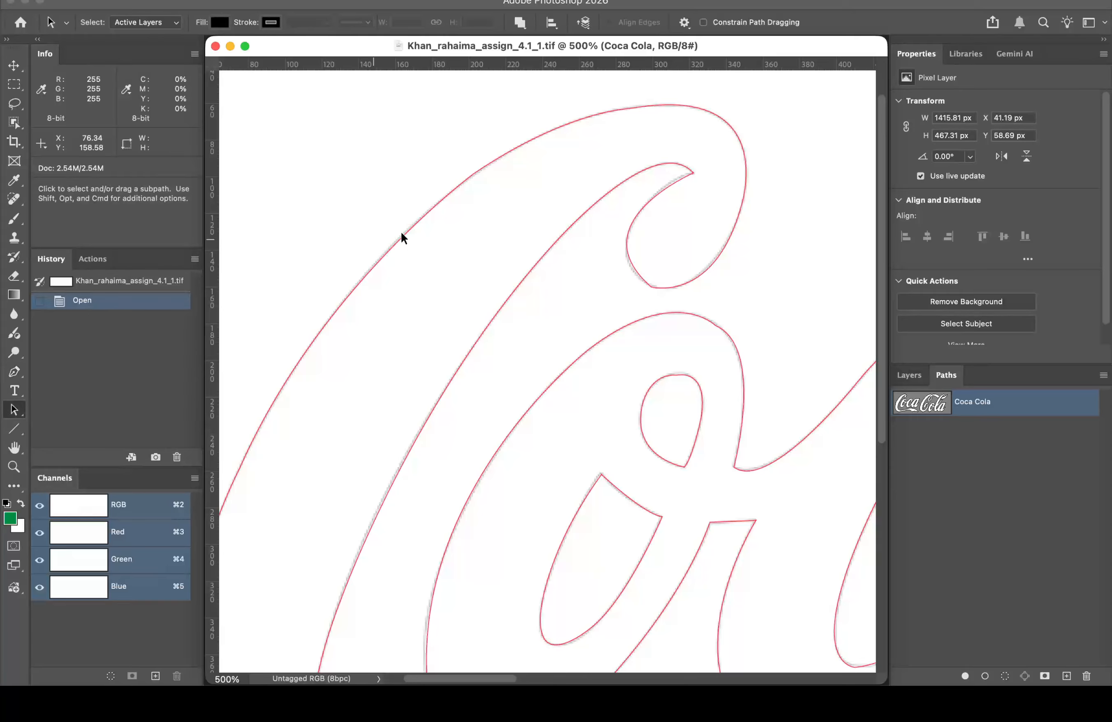
click(433, 207)
click(215, 46)
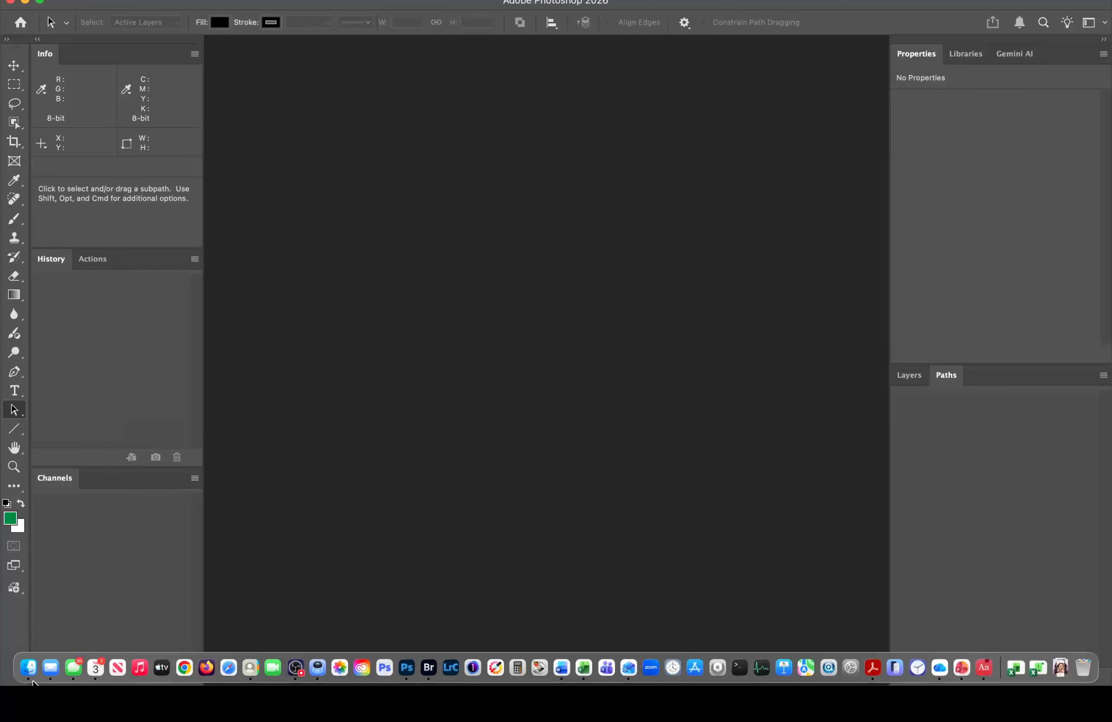
Step: In Finder, go to Class 5 files > Student Files Week 05 > Assignment and open 081025ver_fashion_Copy.tif in Photoshop 2026
click(29, 674)
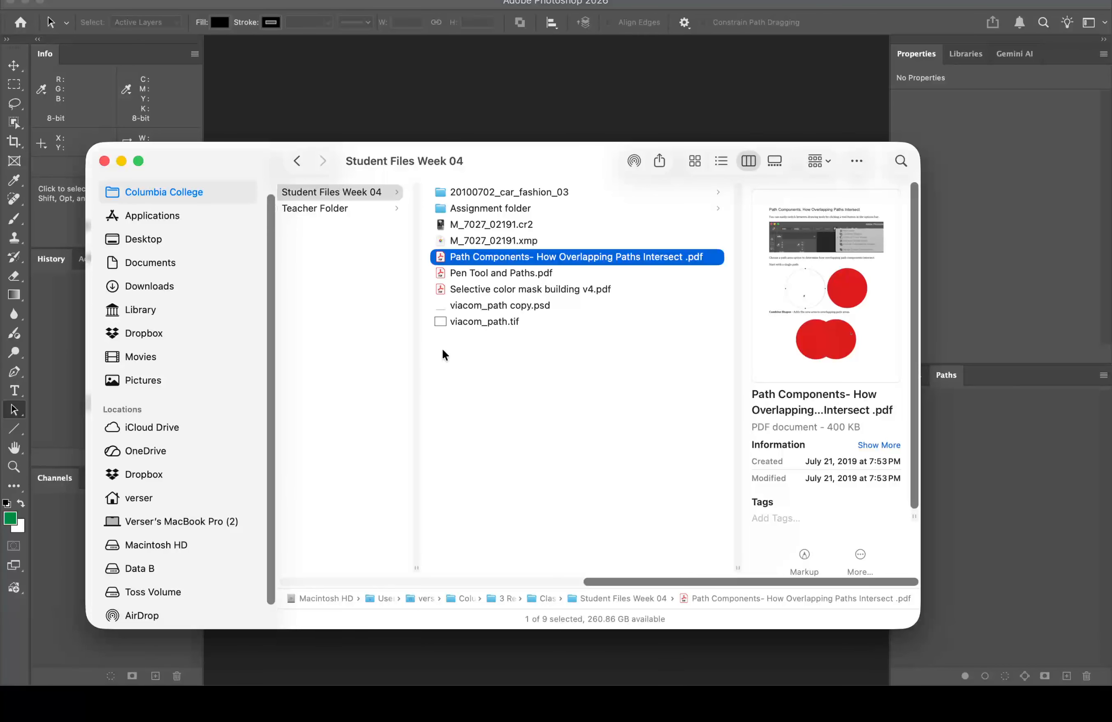
scroll(324, 321, left, 2)
scroll(335, 329, left, 10)
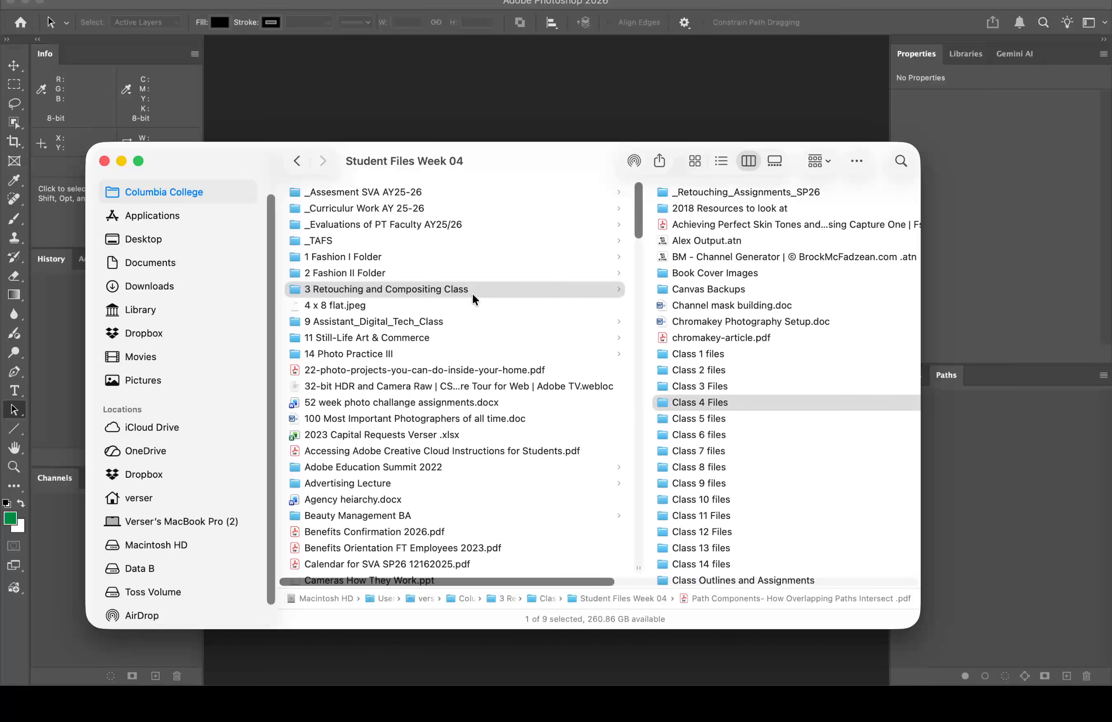
click(704, 418)
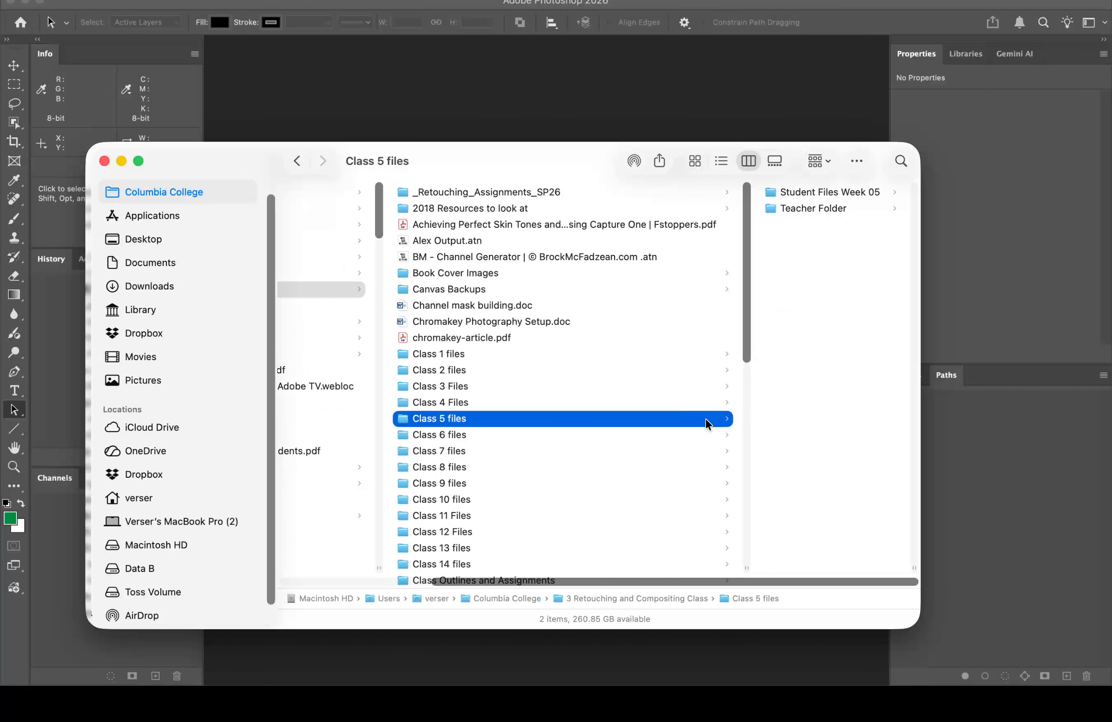
click(820, 191)
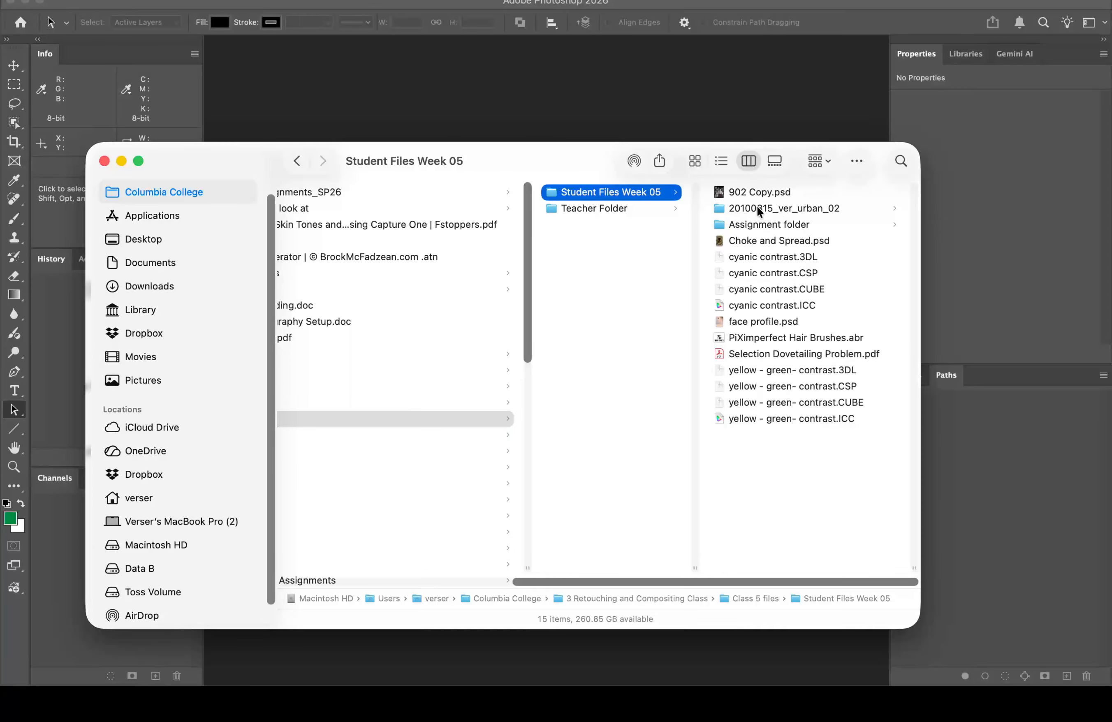
click(753, 224)
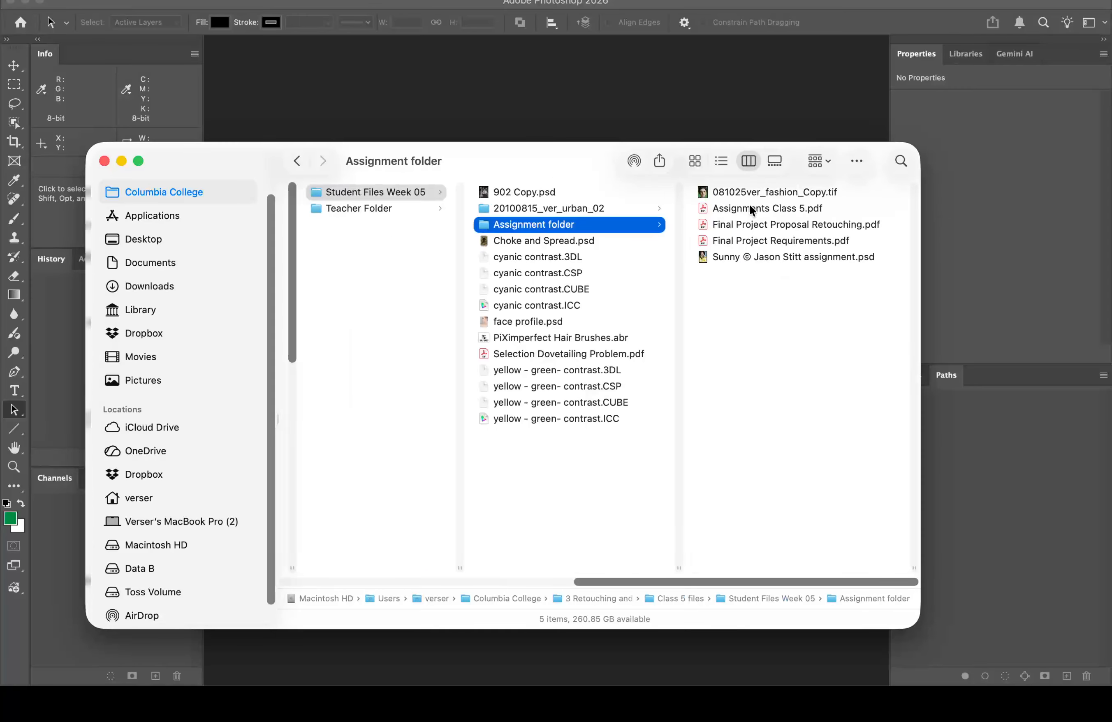
click(751, 188)
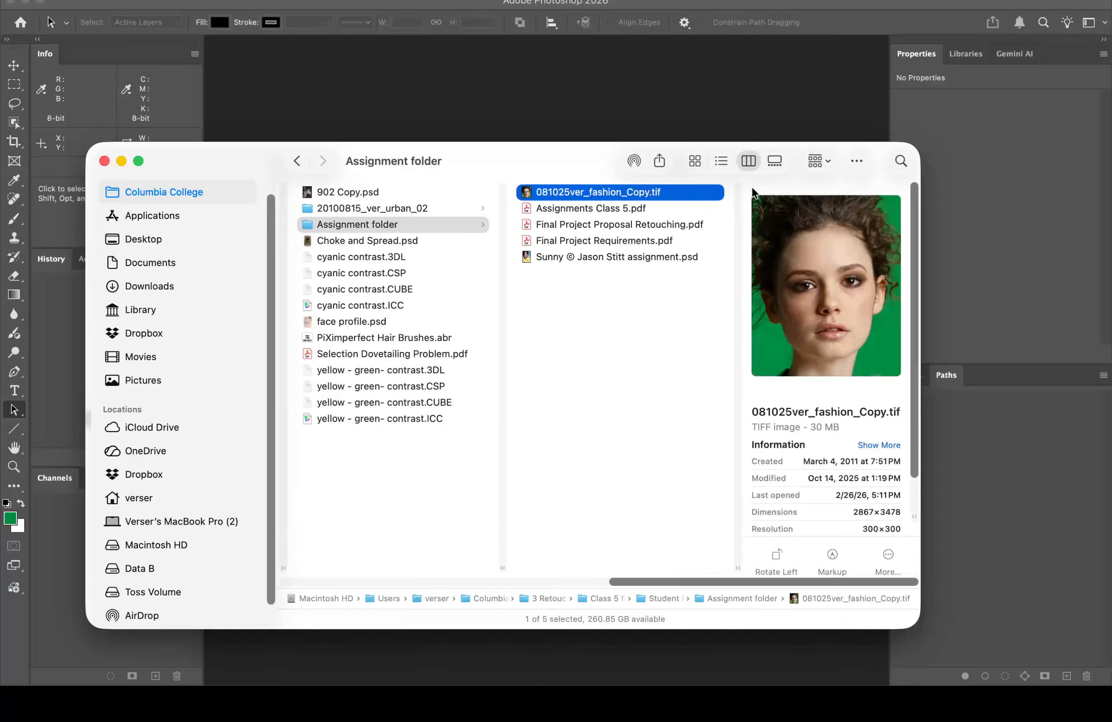
right_click(527, 194)
mouse_move(576, 220)
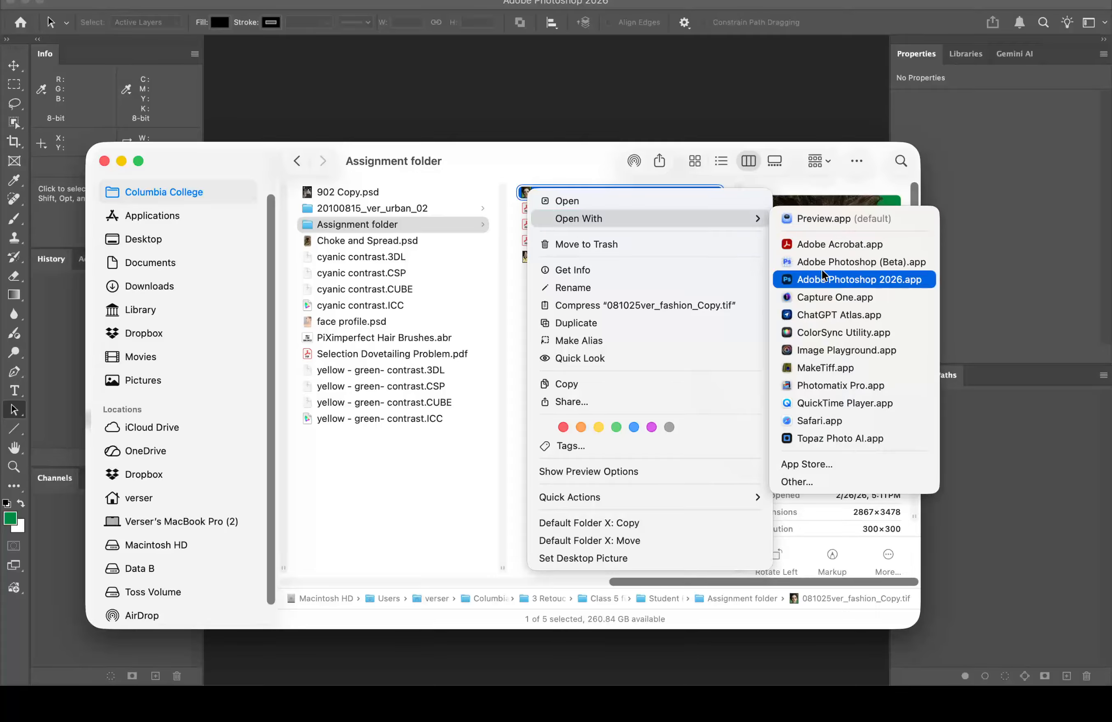
click(839, 281)
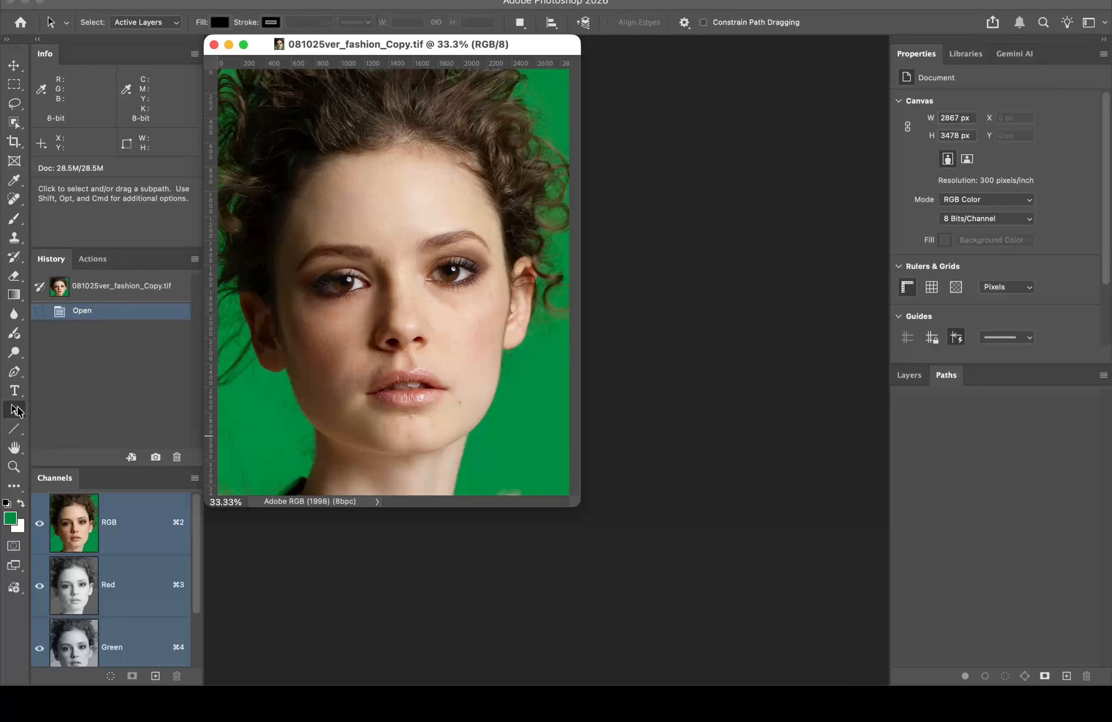
Step: View the Red, Green and Blue channels individually, finishing on the Green channel
click(14, 450)
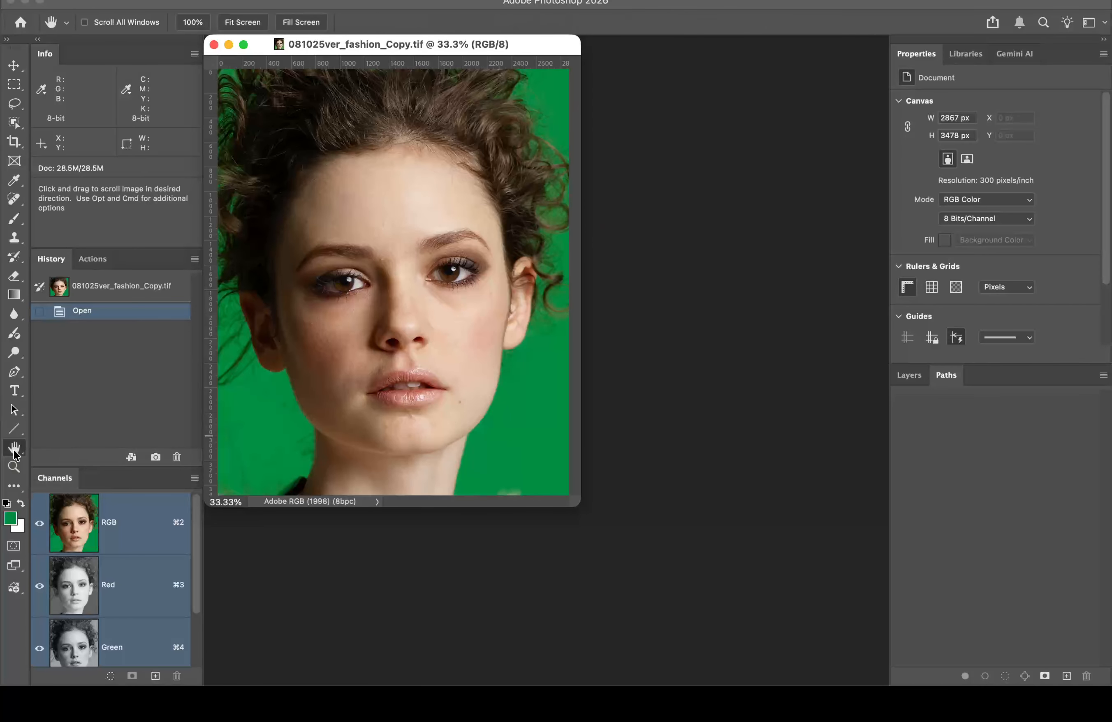
scroll(275, 443, up, 3)
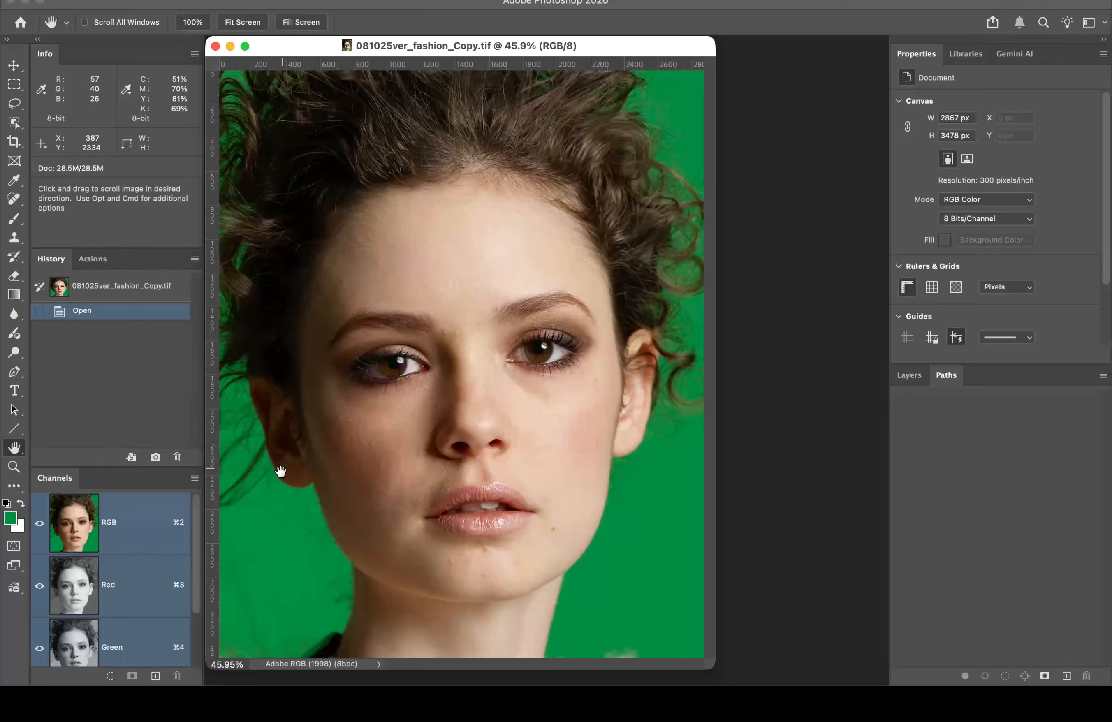
click(147, 573)
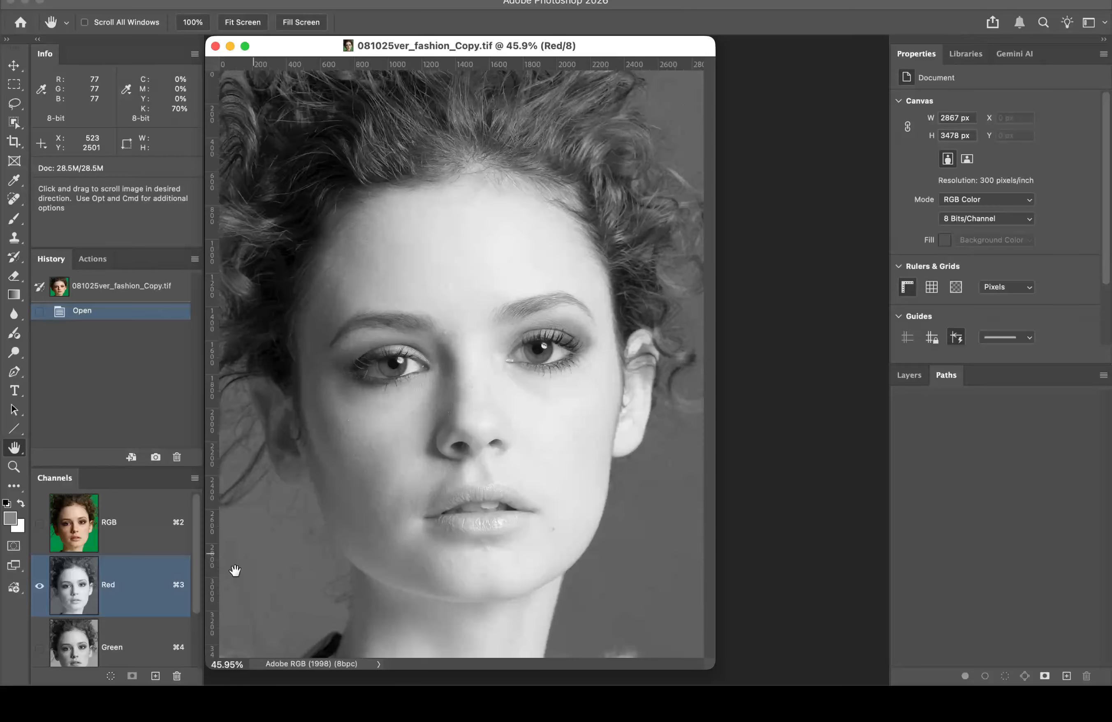
scroll(115, 629, down, 2)
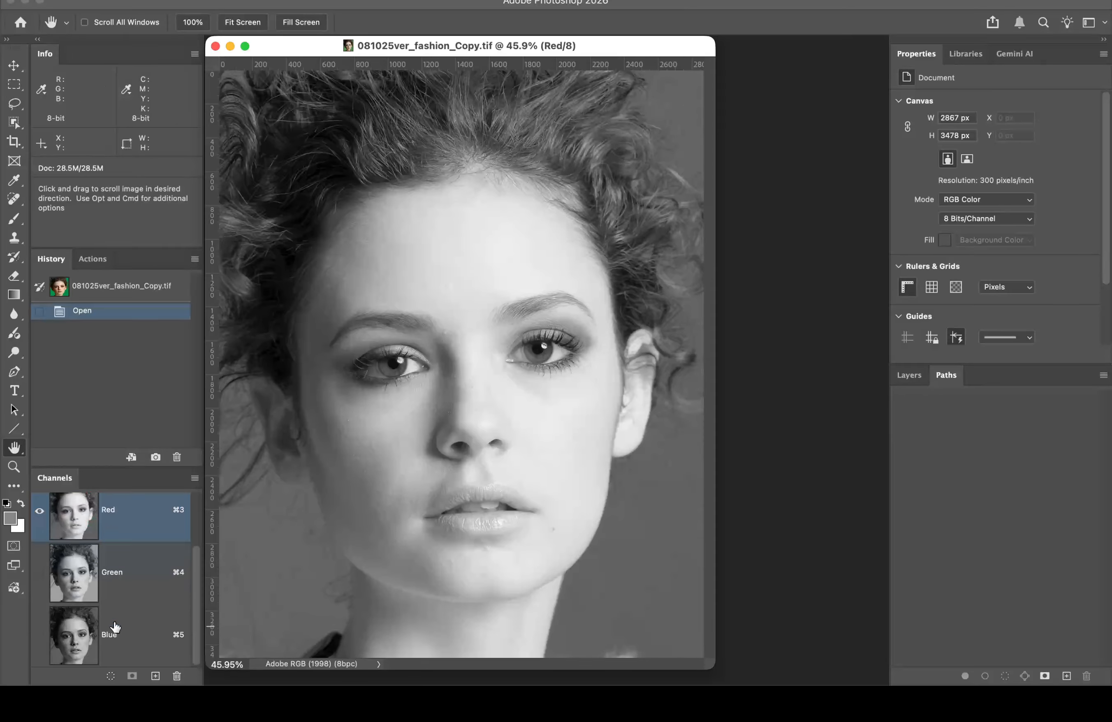
click(151, 572)
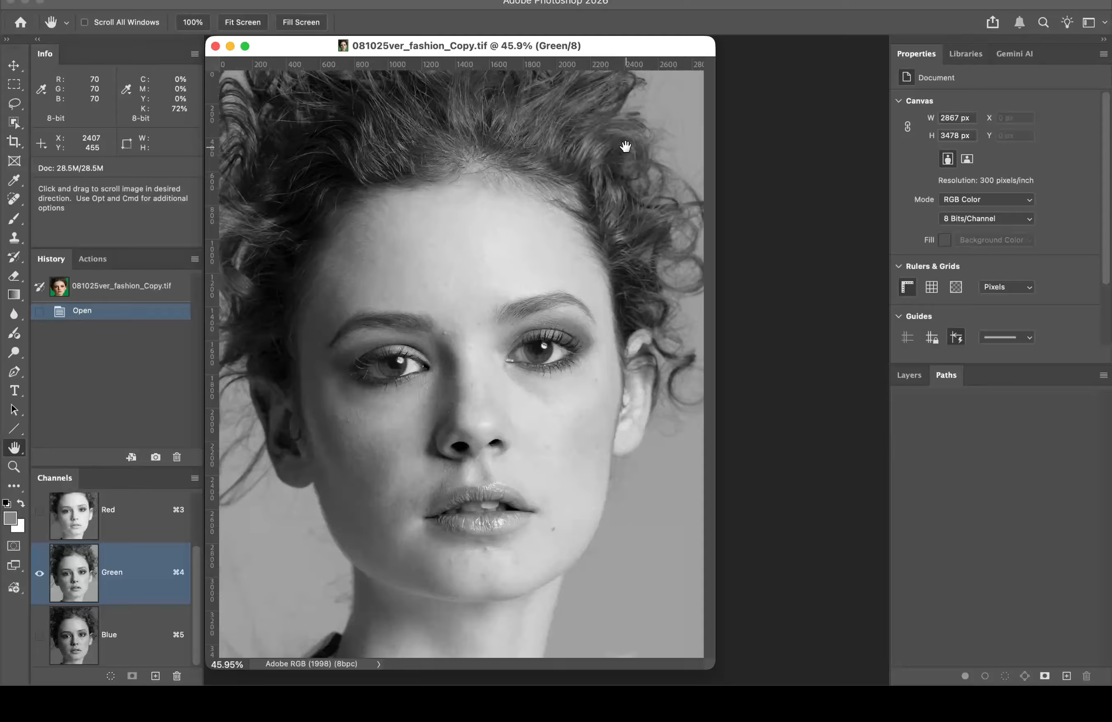
click(130, 634)
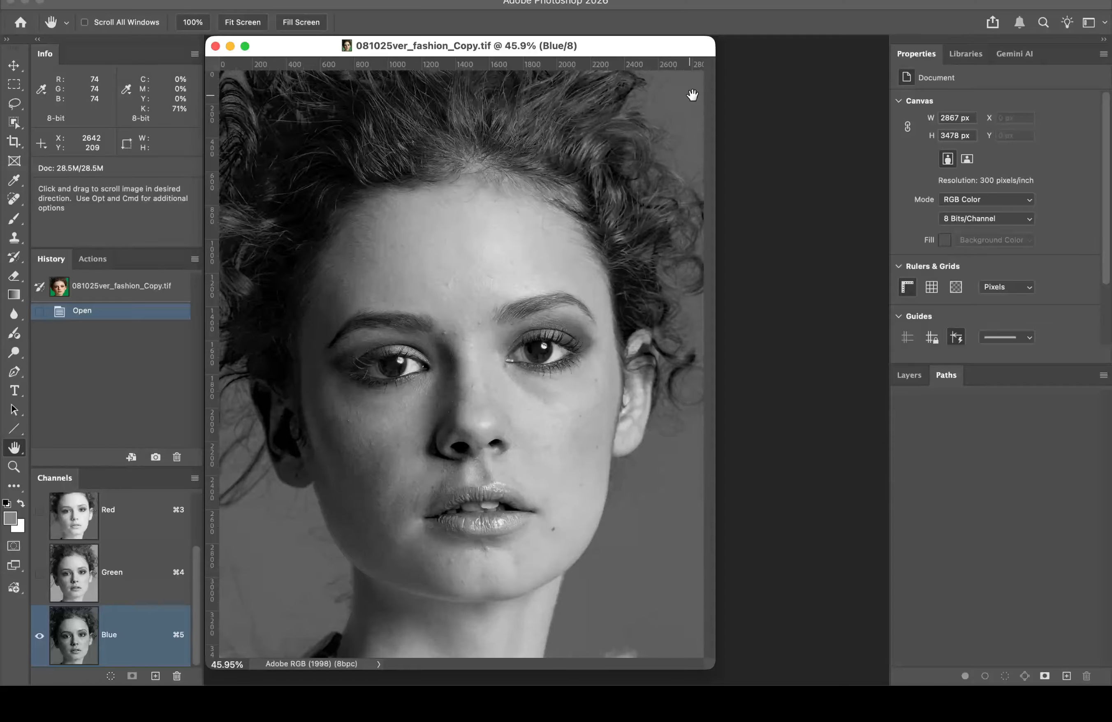
click(145, 571)
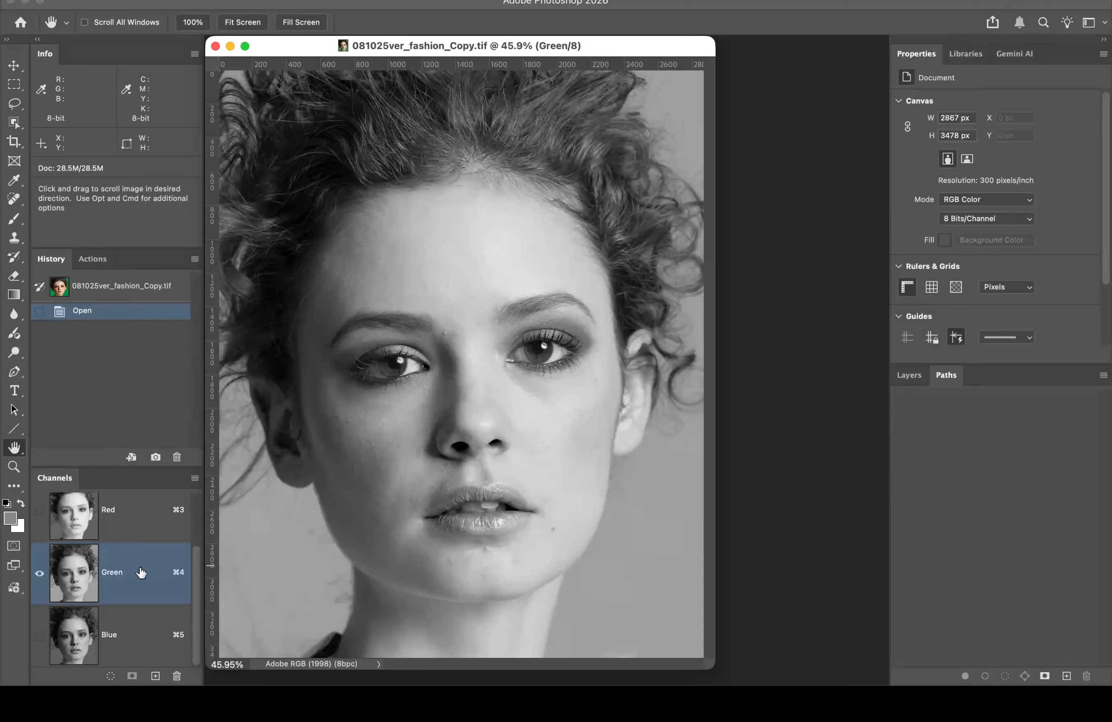
Step: Duplicate the Green channel and rename the copy 'channel Knockout'
drag(141, 572, 154, 676)
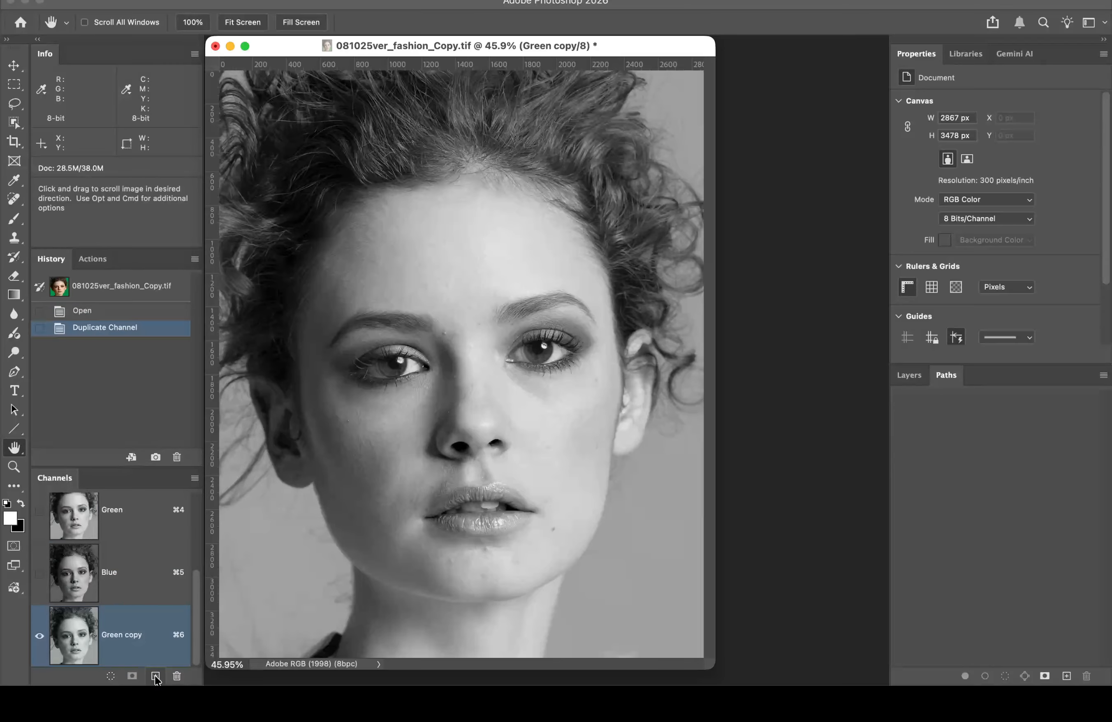
double_click(132, 635)
text(channel Knockout)
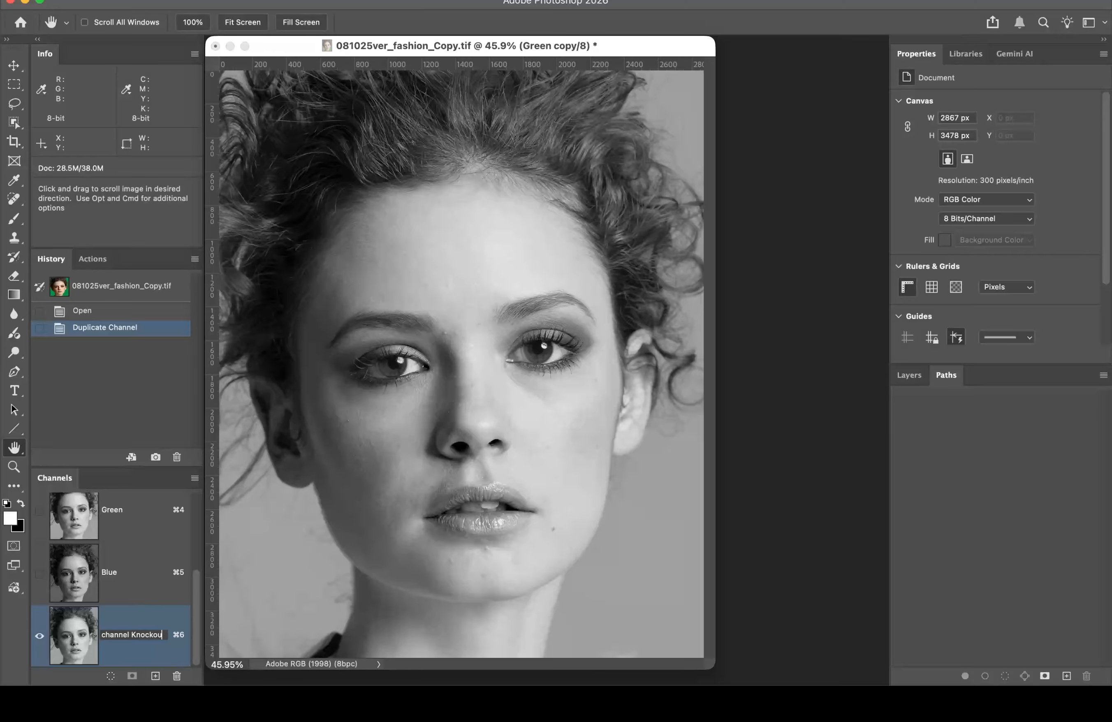
key(Return)
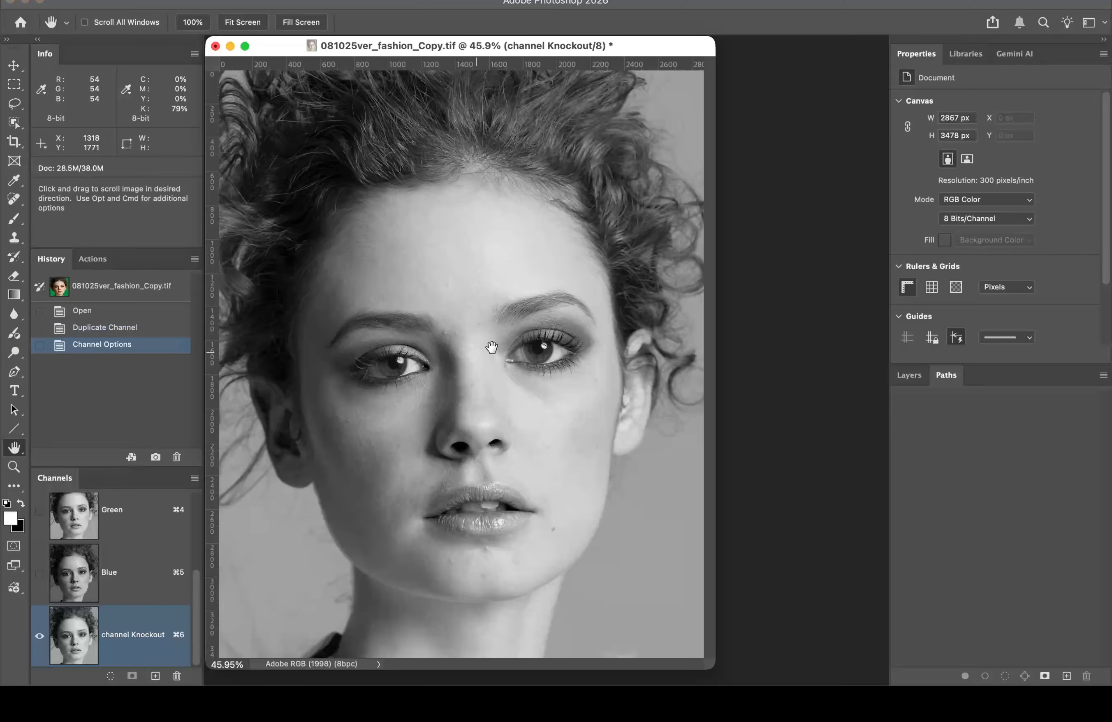
Step: Zoom in to 200% on the fine hair strands, then back out to 100%
click(637, 145)
click(697, 153)
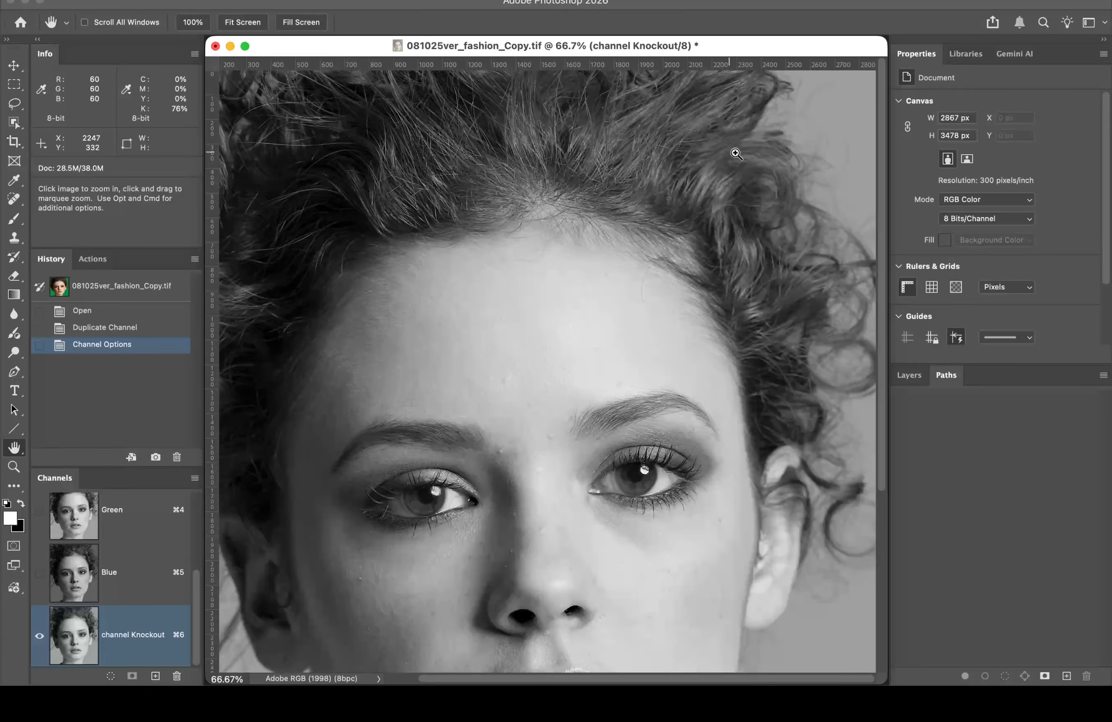
click(821, 203)
click(753, 218)
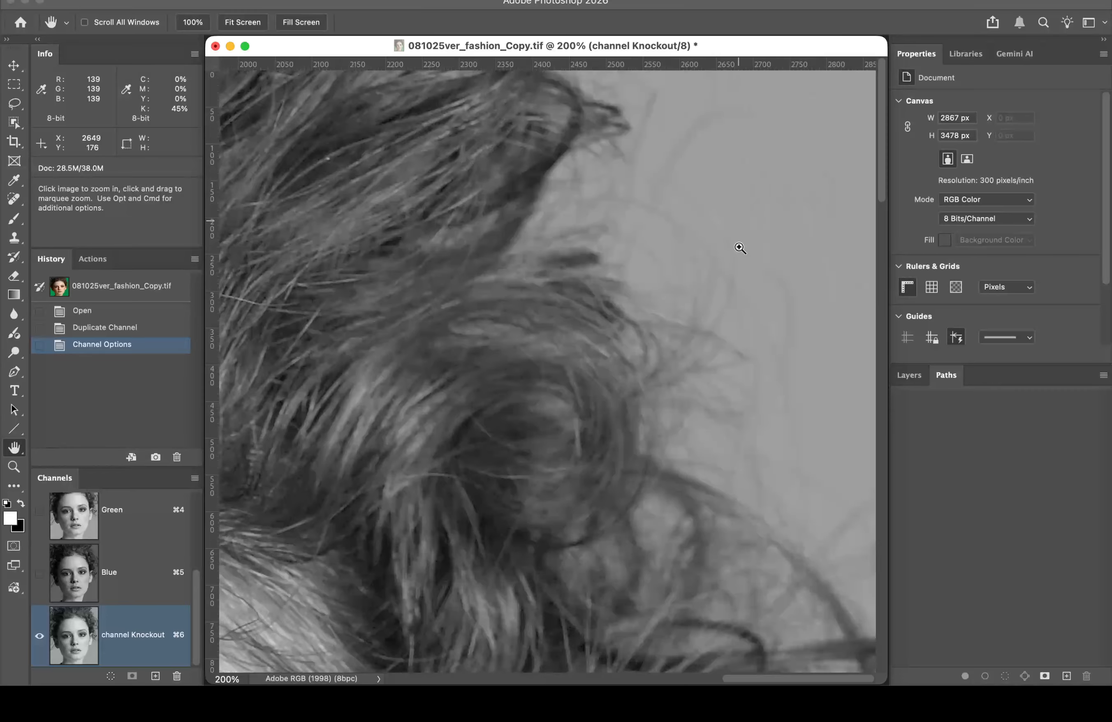
alt+click(577, 373)
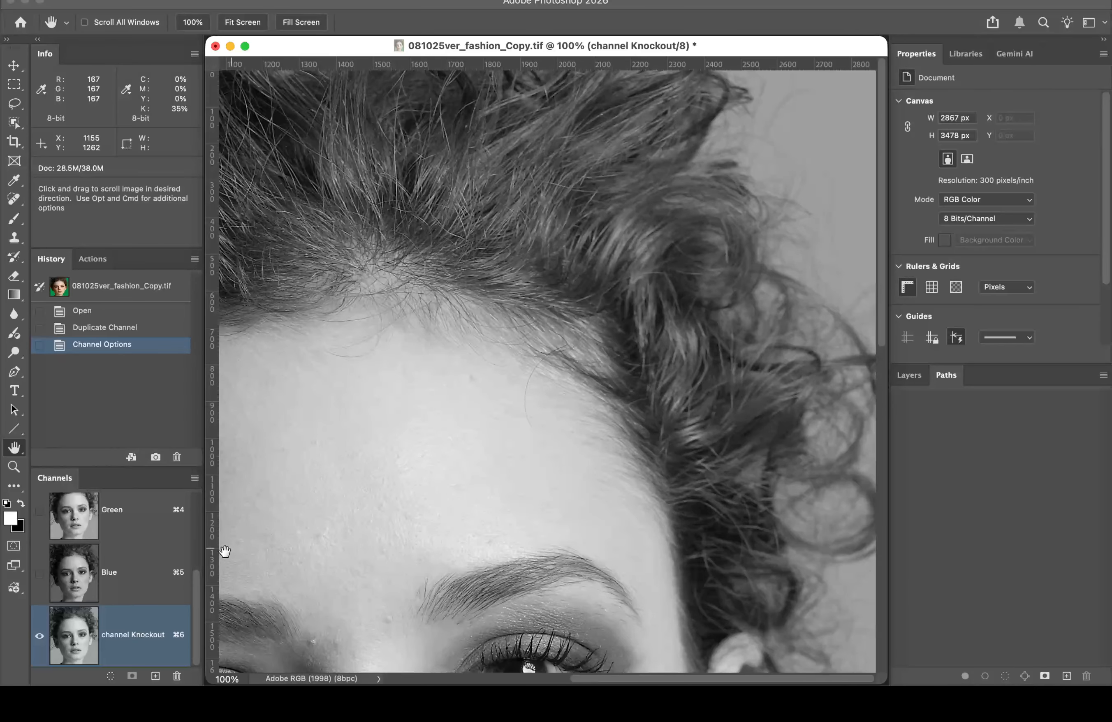
drag(197, 582, 201, 503)
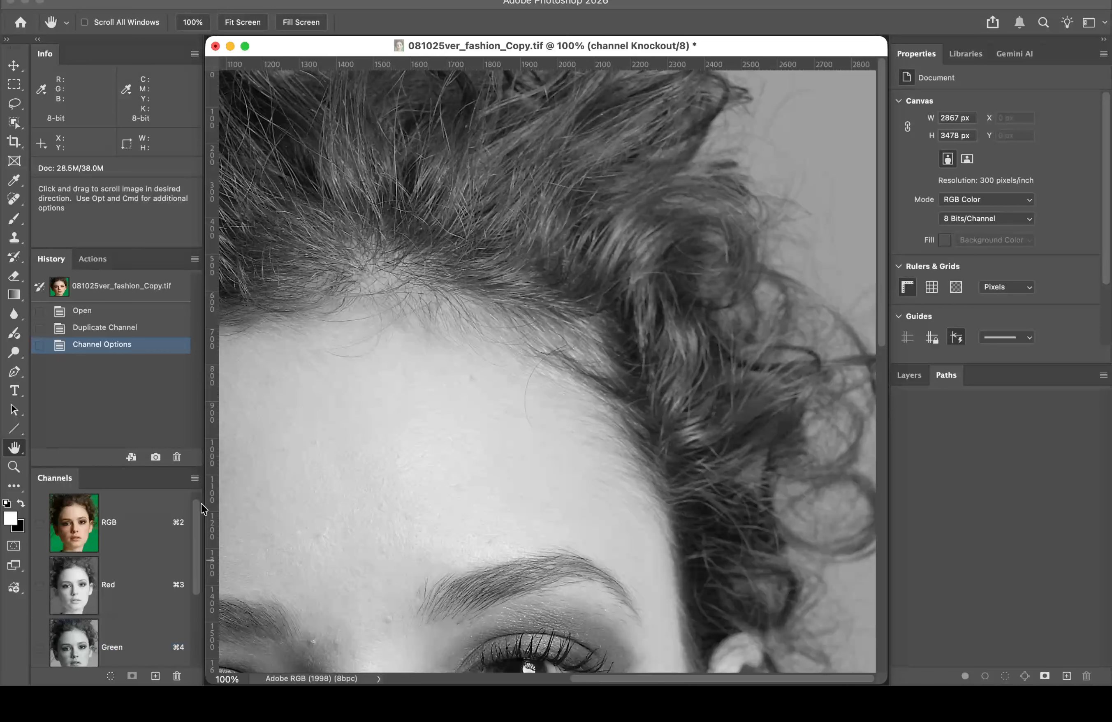
Step: Return to the RGB composite view and select the Color Sampler Tool
click(134, 519)
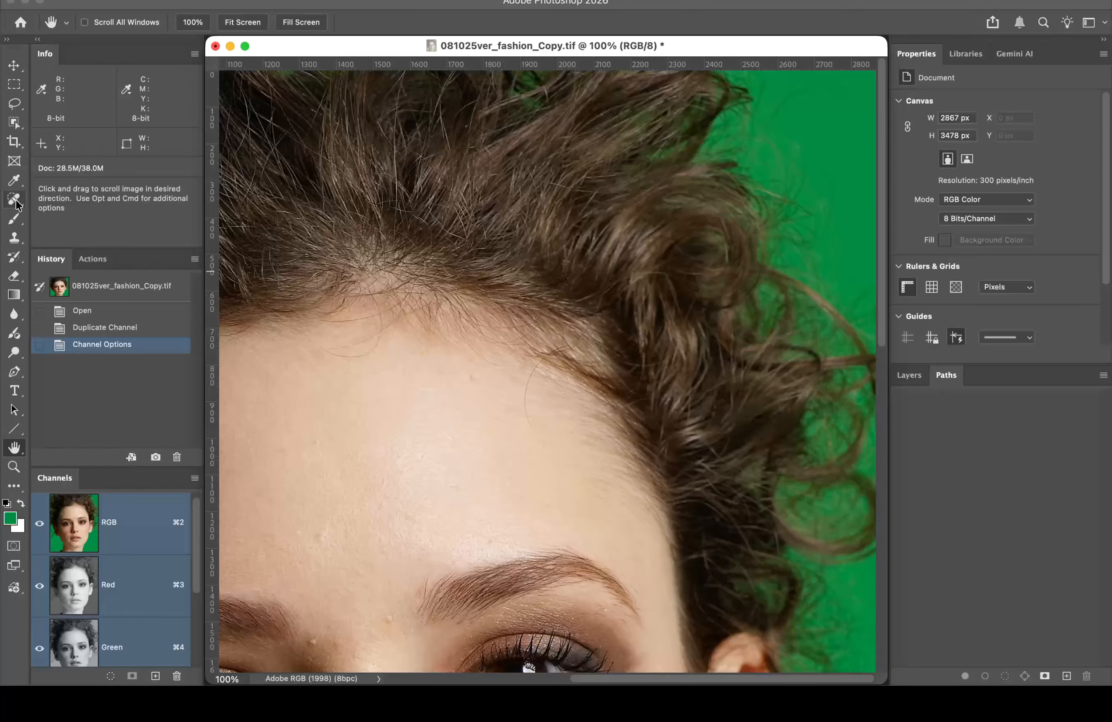
click(14, 180)
right_click(15, 182)
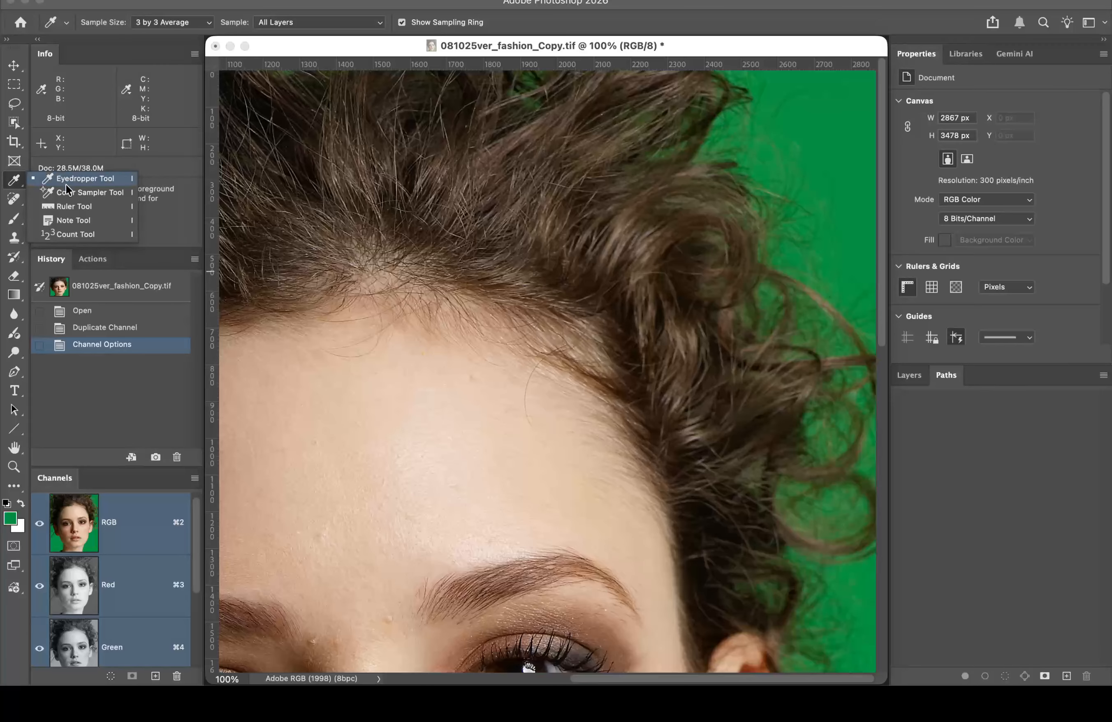
click(74, 197)
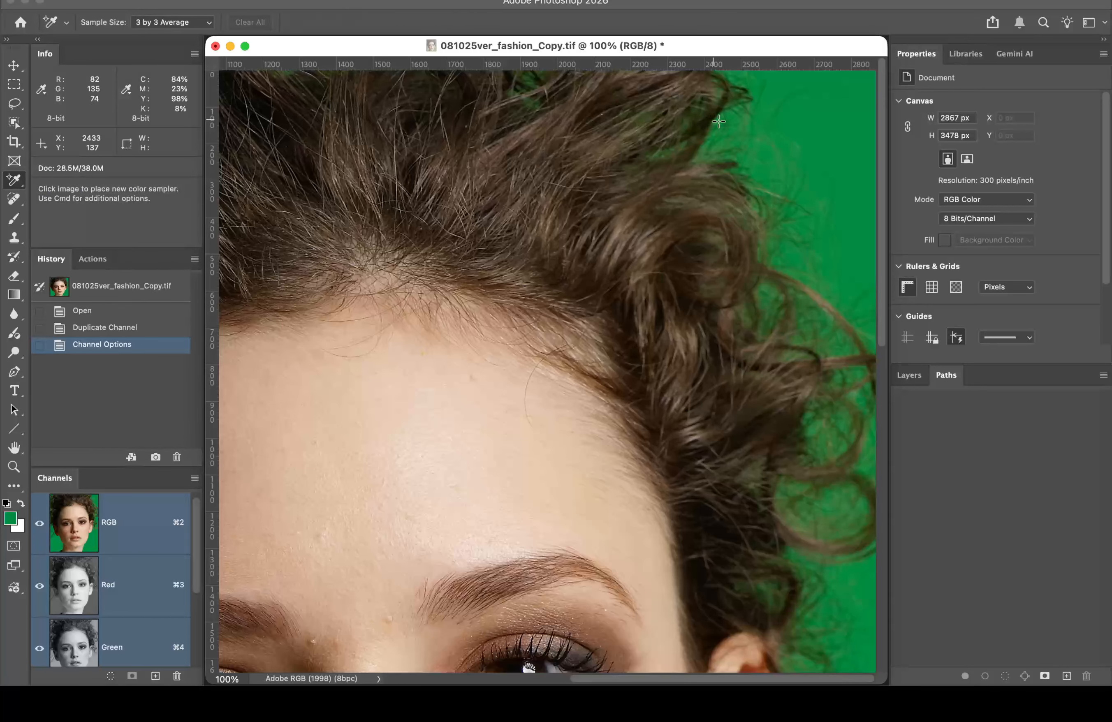
Step: Place samplers on the curly hair (64/53/34) and the green backdrop (78/138/74)
click(671, 230)
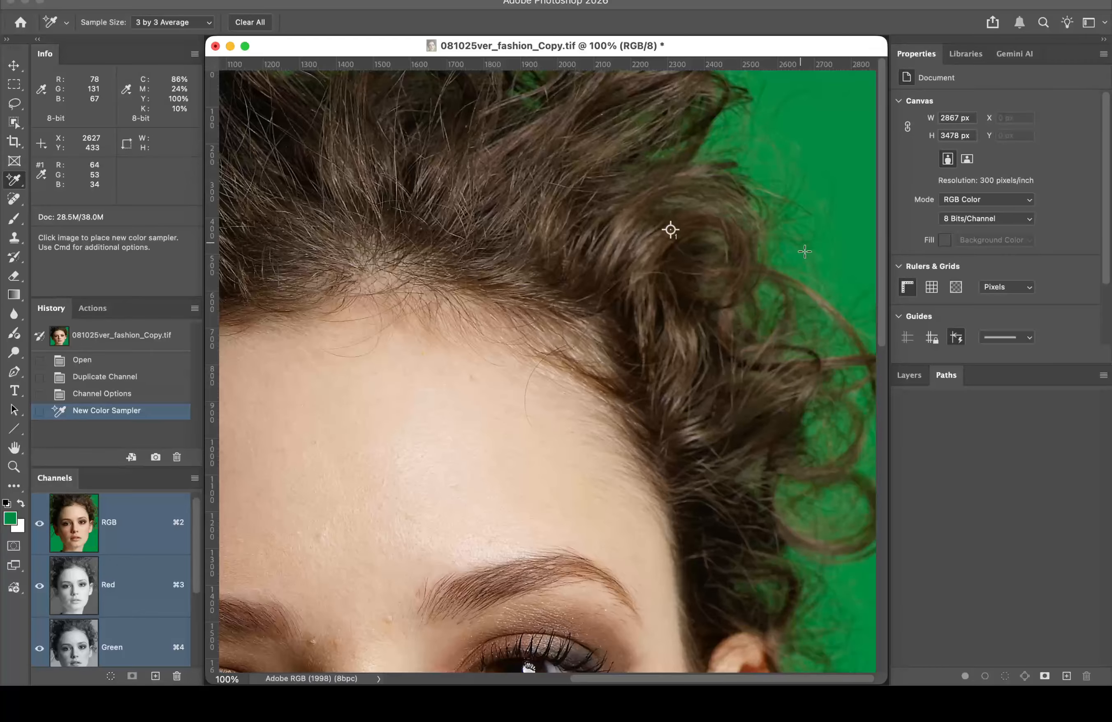
click(866, 85)
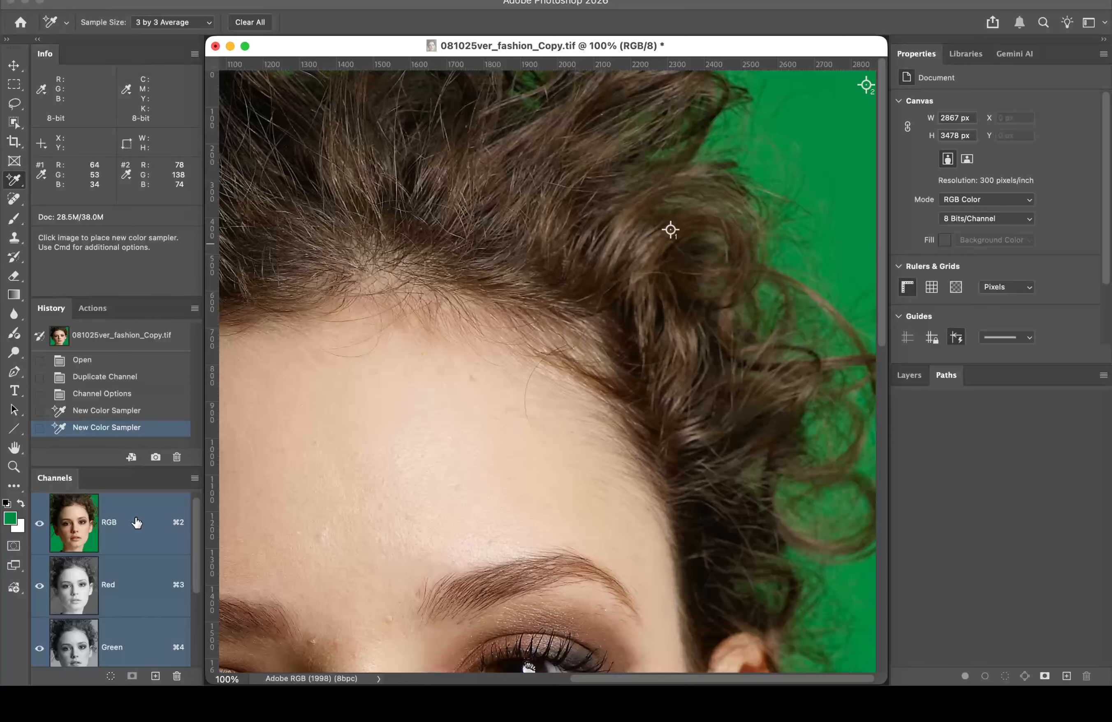
scroll(135, 556, down, 3)
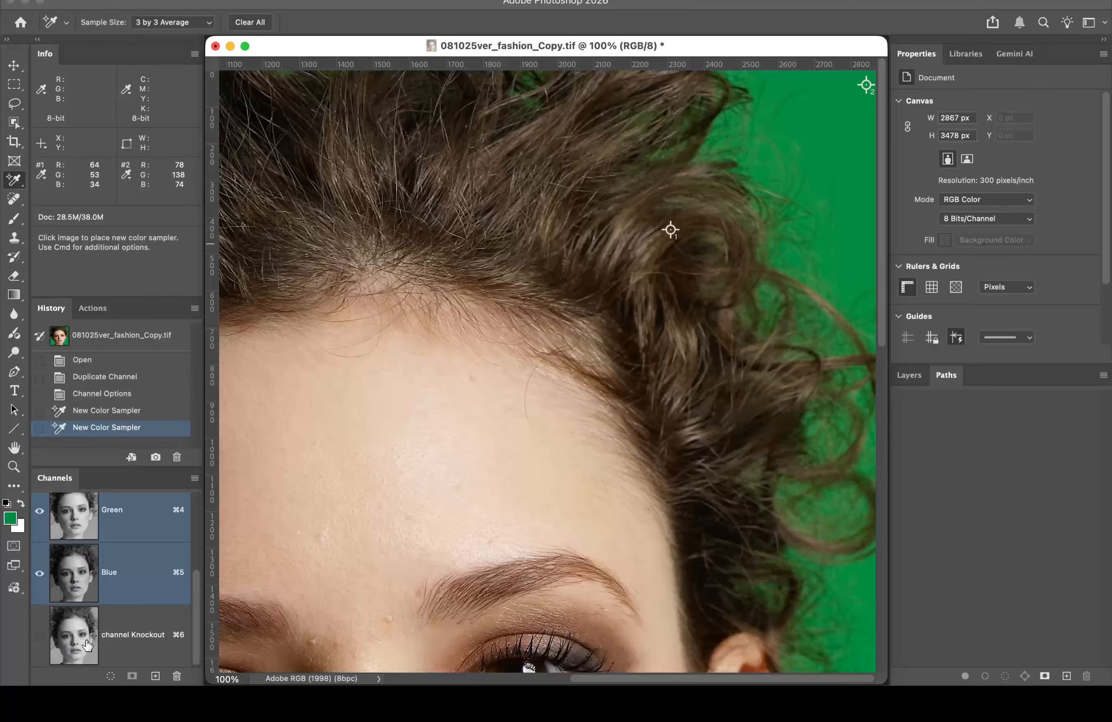
Step: Show channel Knockout alone and set the sampler readouts to 0–255 and RGB Color values
click(120, 651)
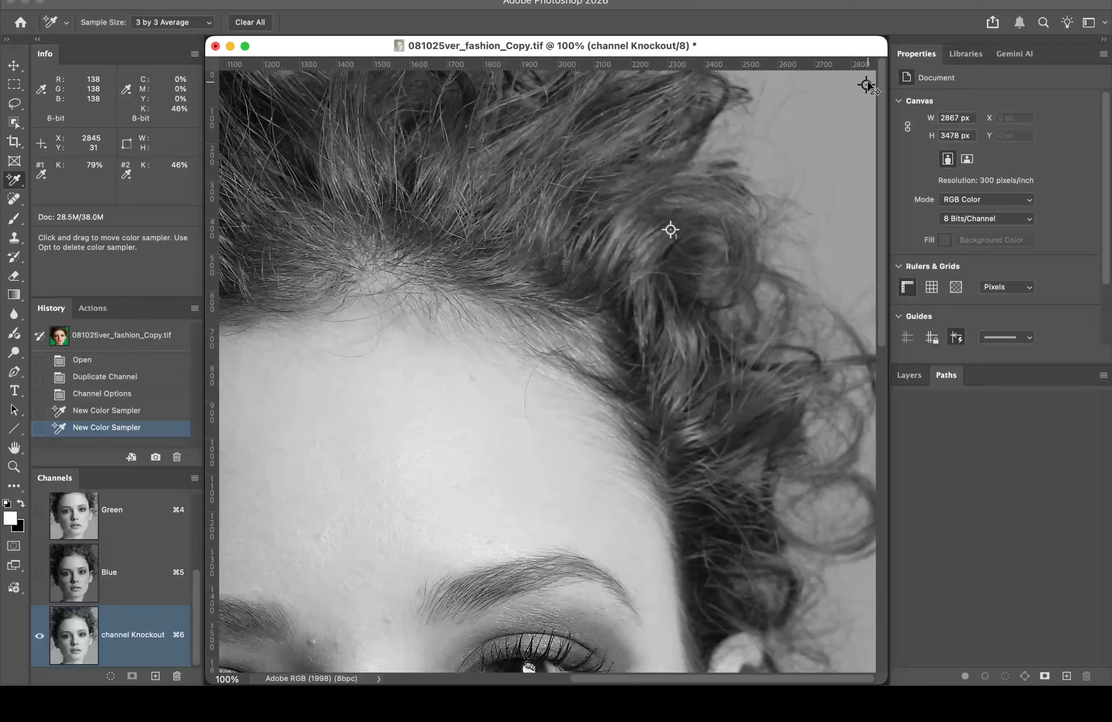
click(43, 173)
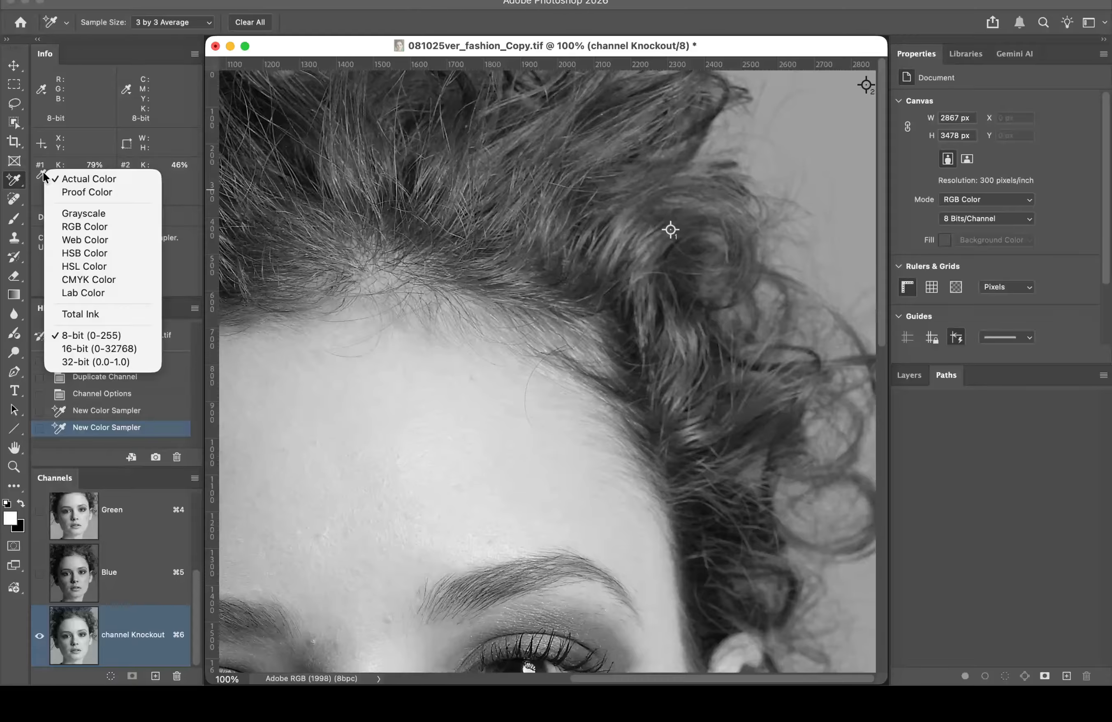
click(92, 224)
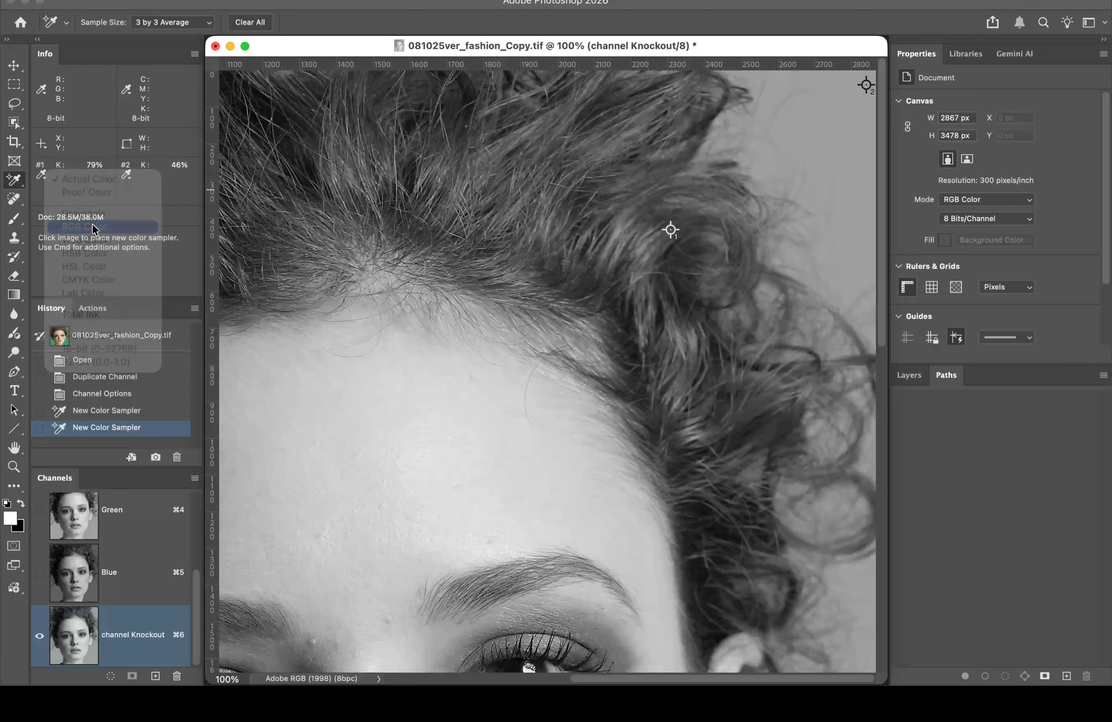
click(127, 176)
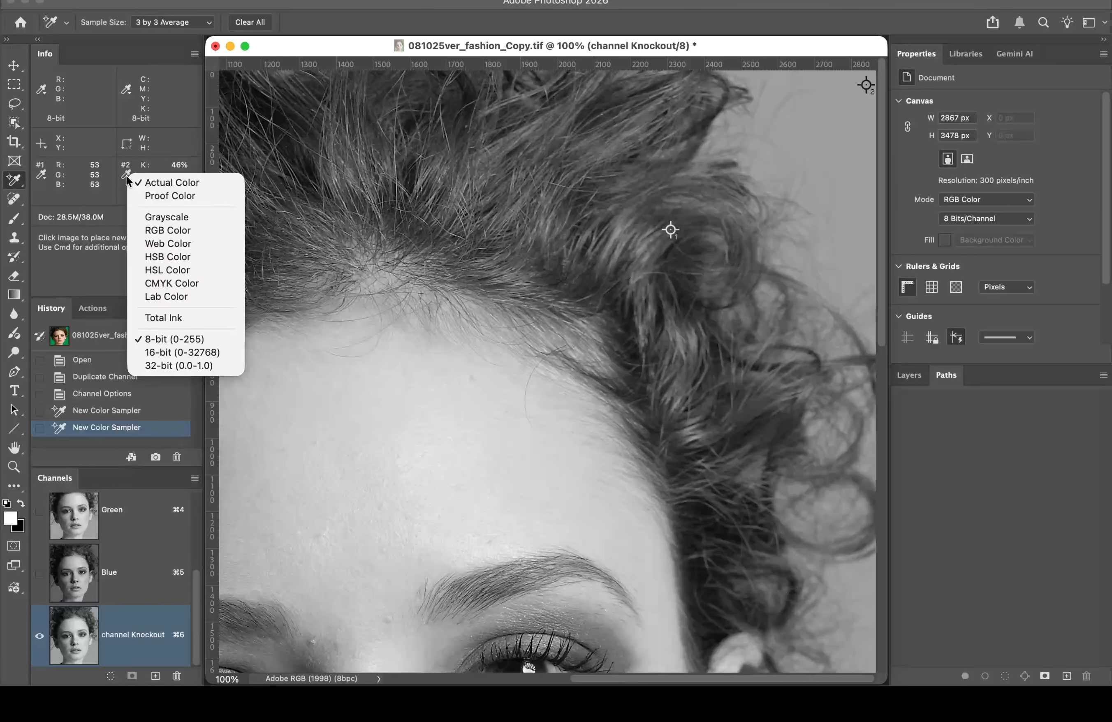
click(177, 231)
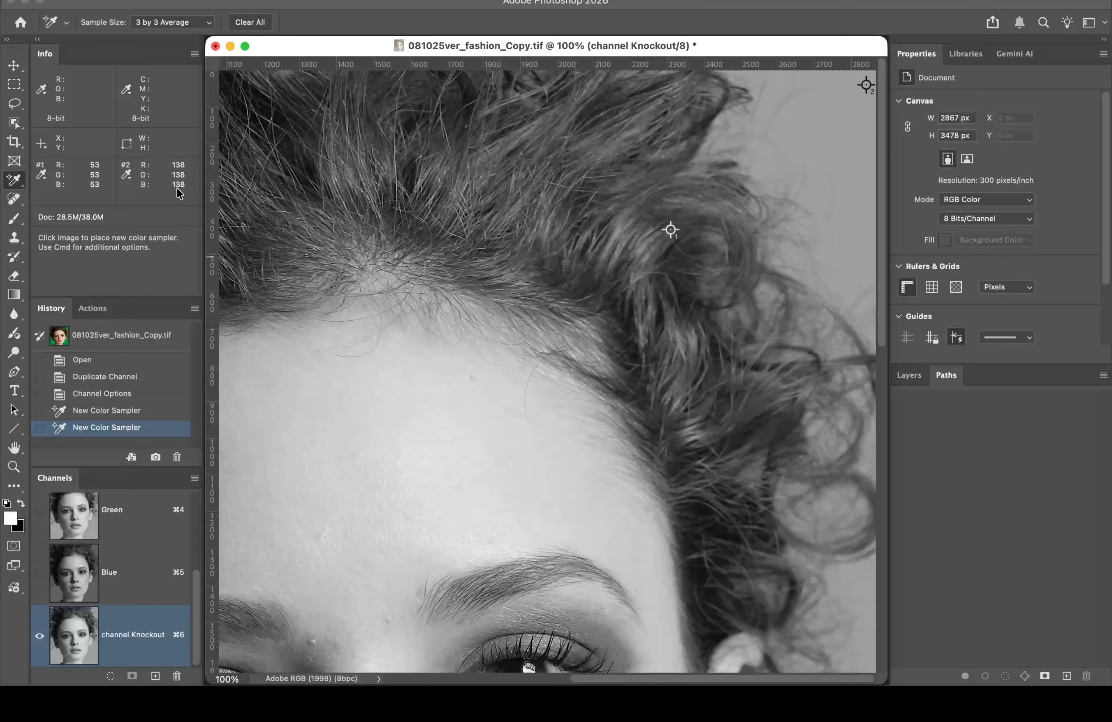
Step: Apply Levels to channel Knockout with black input 56 and white input 138
key(super+l)
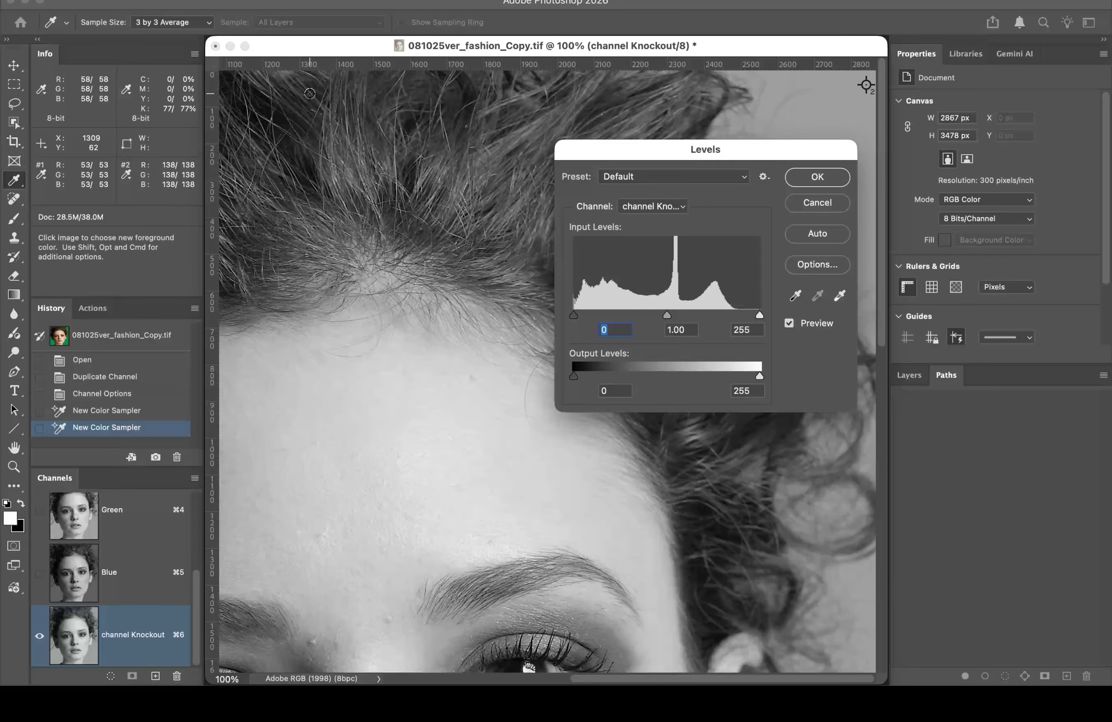
drag(636, 150, 943, 192)
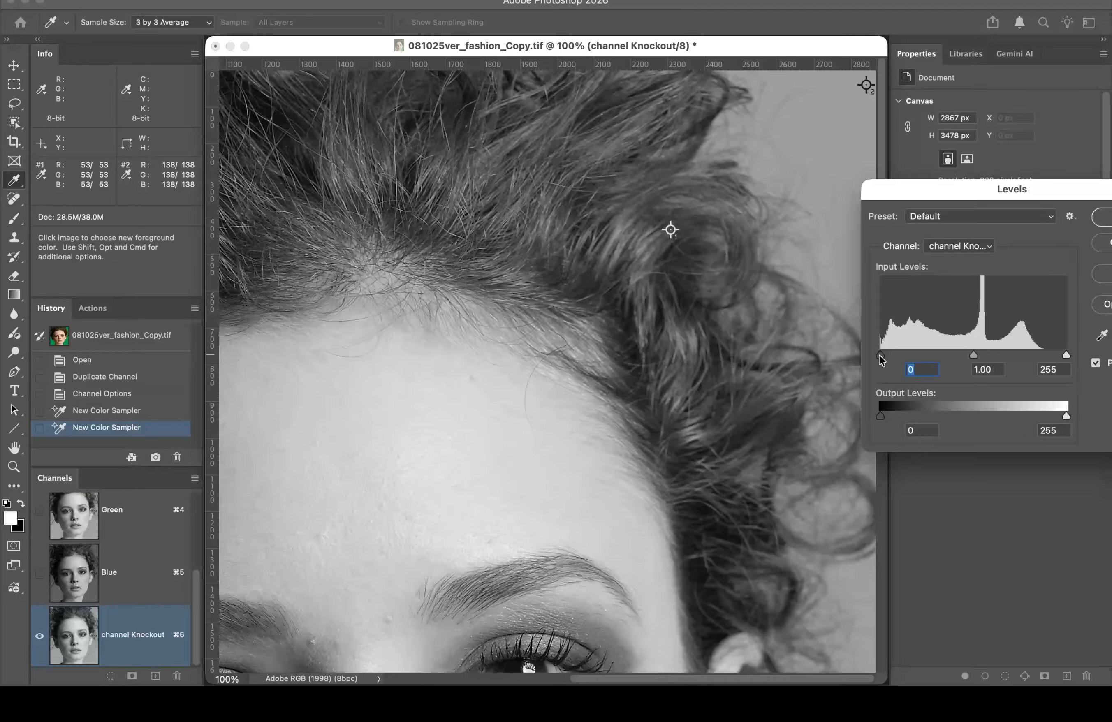
drag(879, 356, 926, 355)
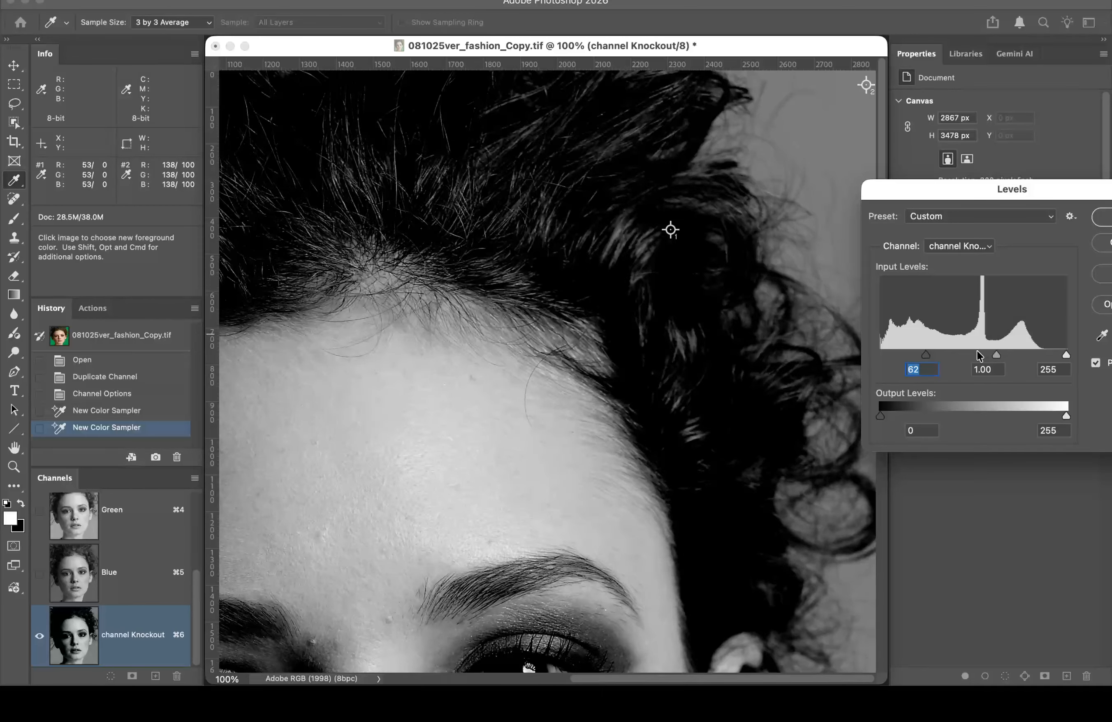
drag(926, 357, 918, 360)
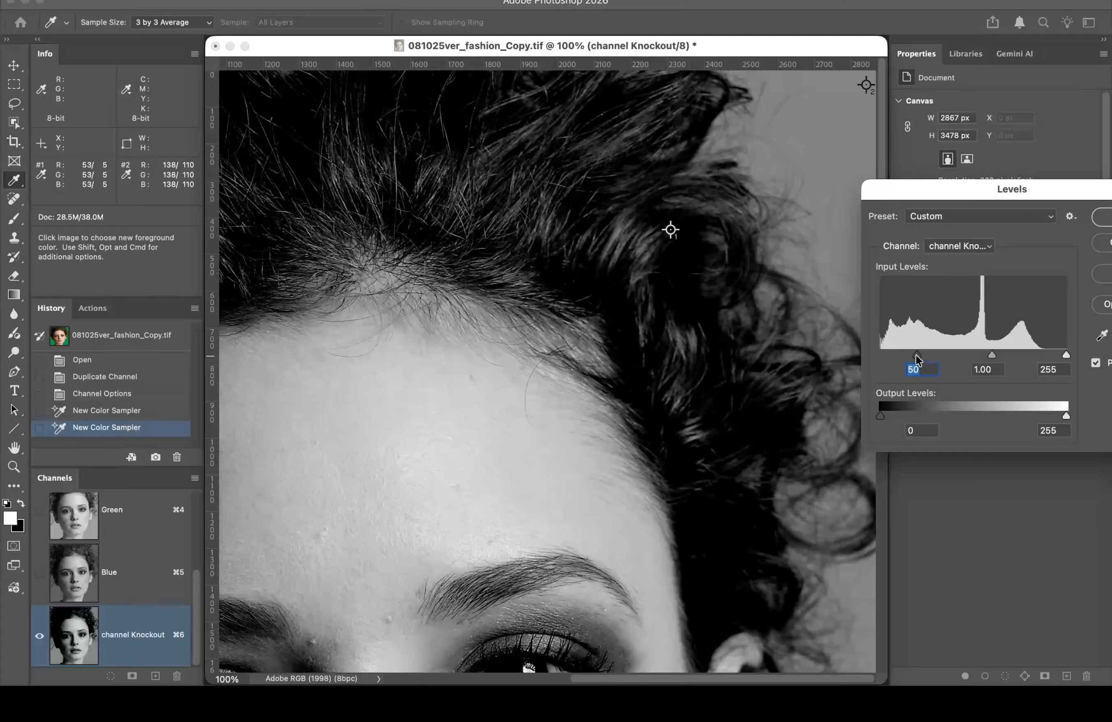
drag(918, 360, 918, 360)
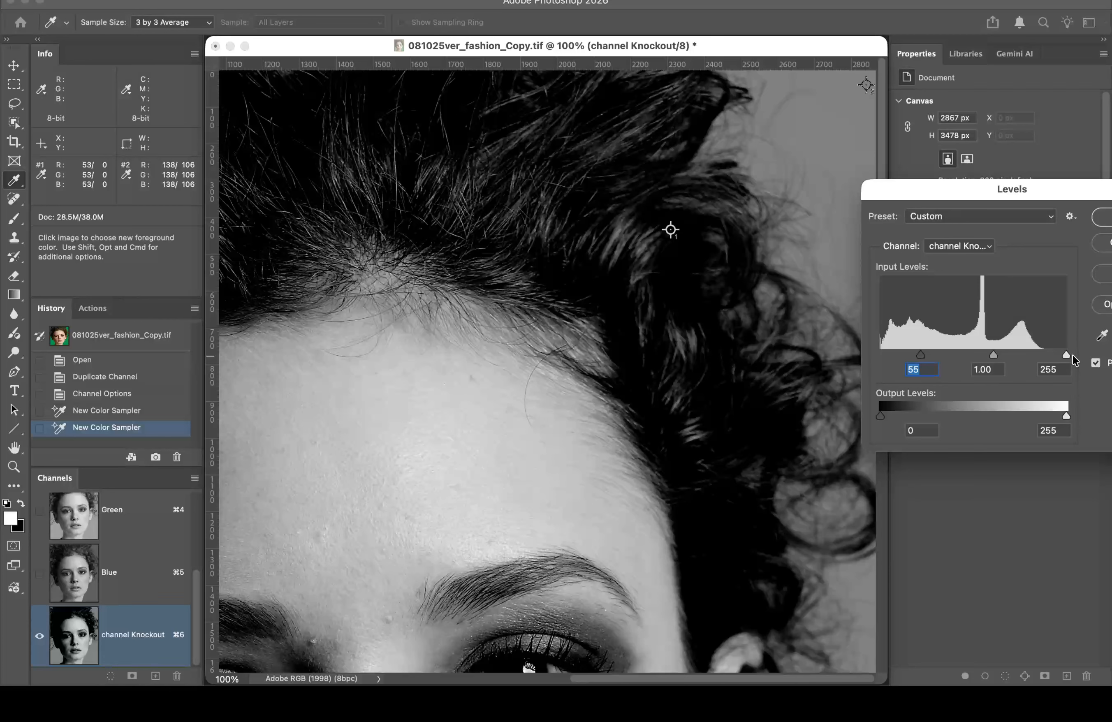
drag(1066, 355, 981, 355)
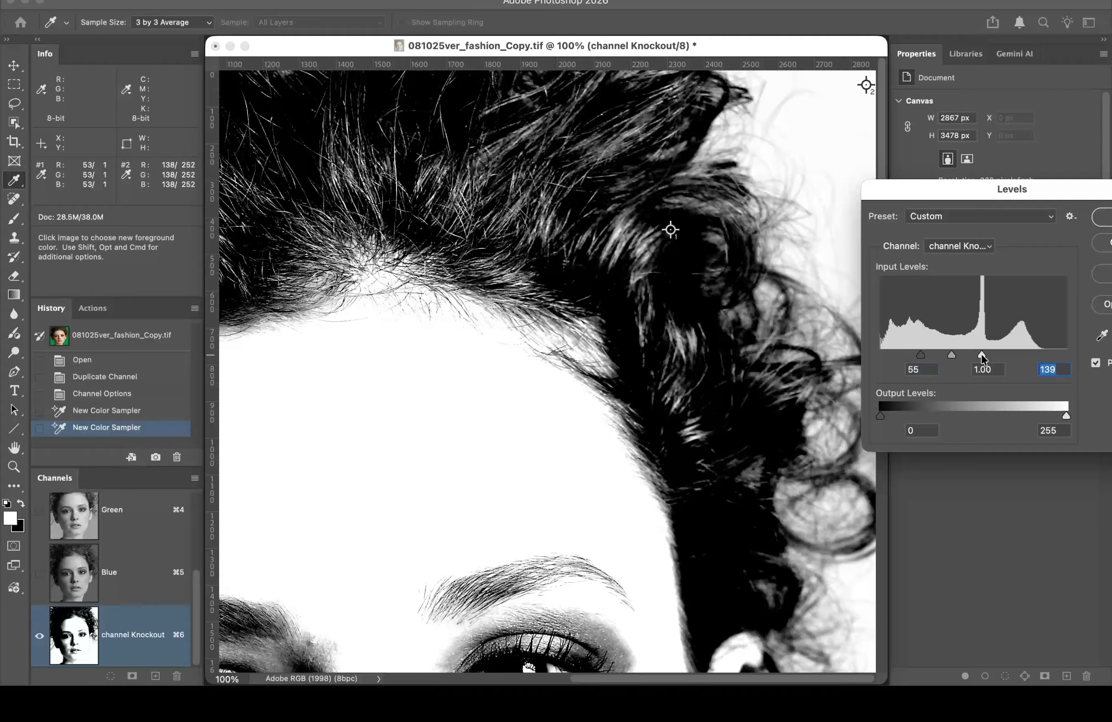
key(Up)
key(Down)
double_click(924, 370)
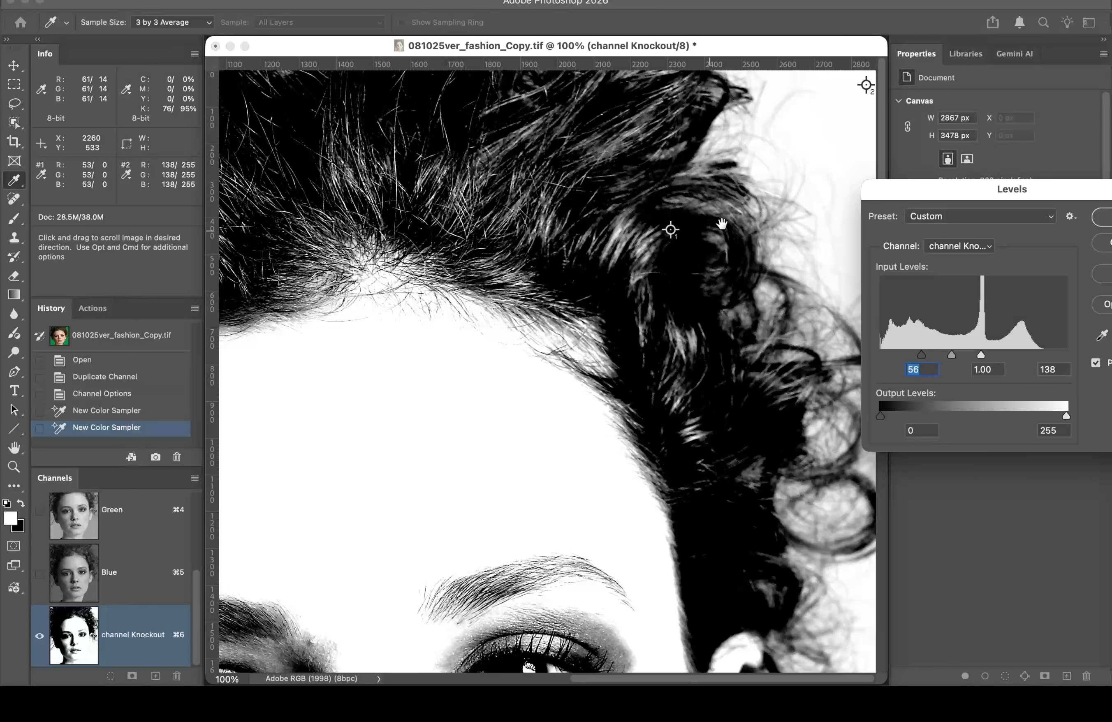
drag(921, 189, 721, 396)
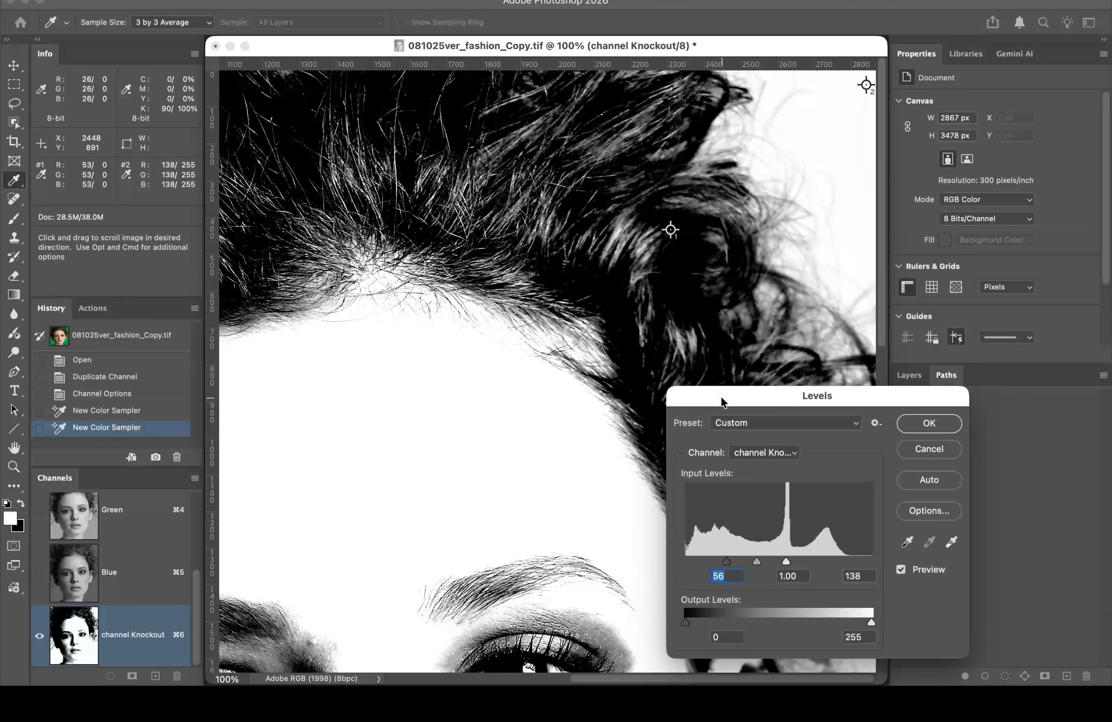
Step: Toggle the Levels preview repeatedly to compare the adjusted Knockout channel with the original
click(901, 570)
click(901, 569)
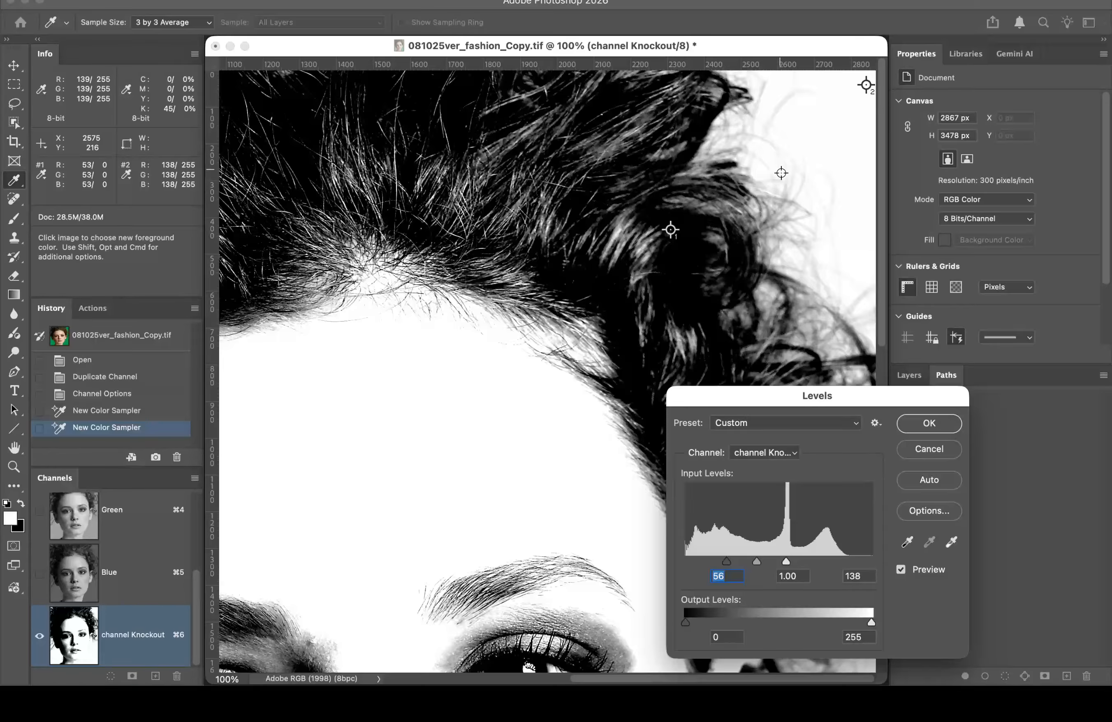
click(901, 571)
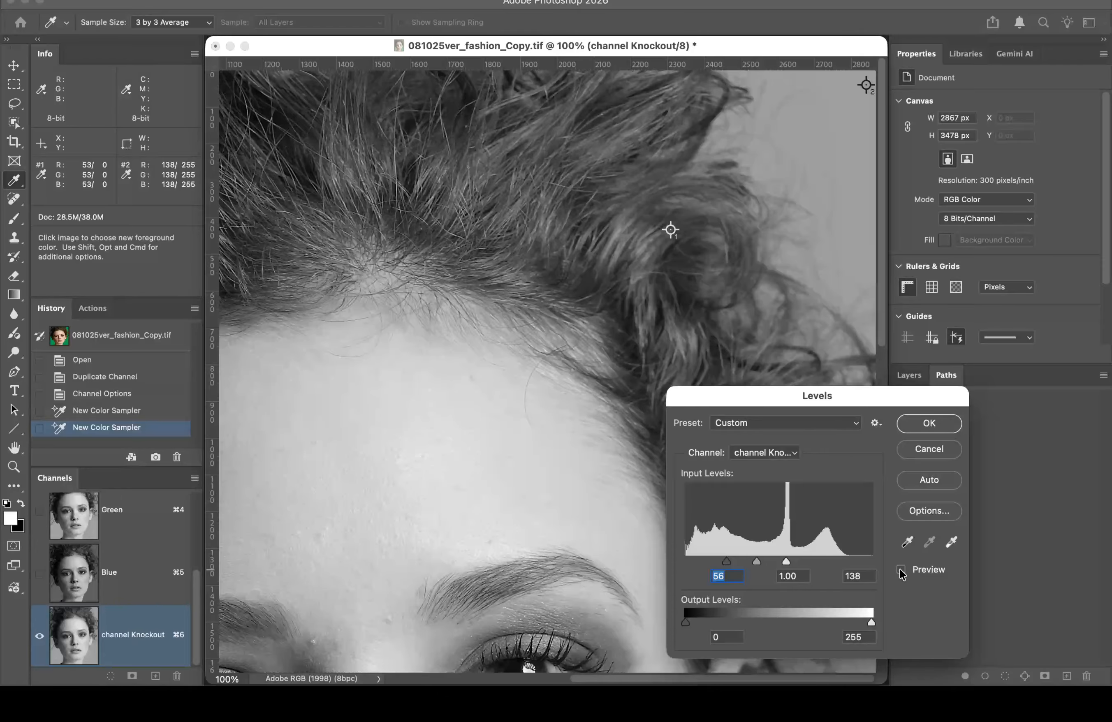
click(901, 570)
drag(780, 395, 315, 327)
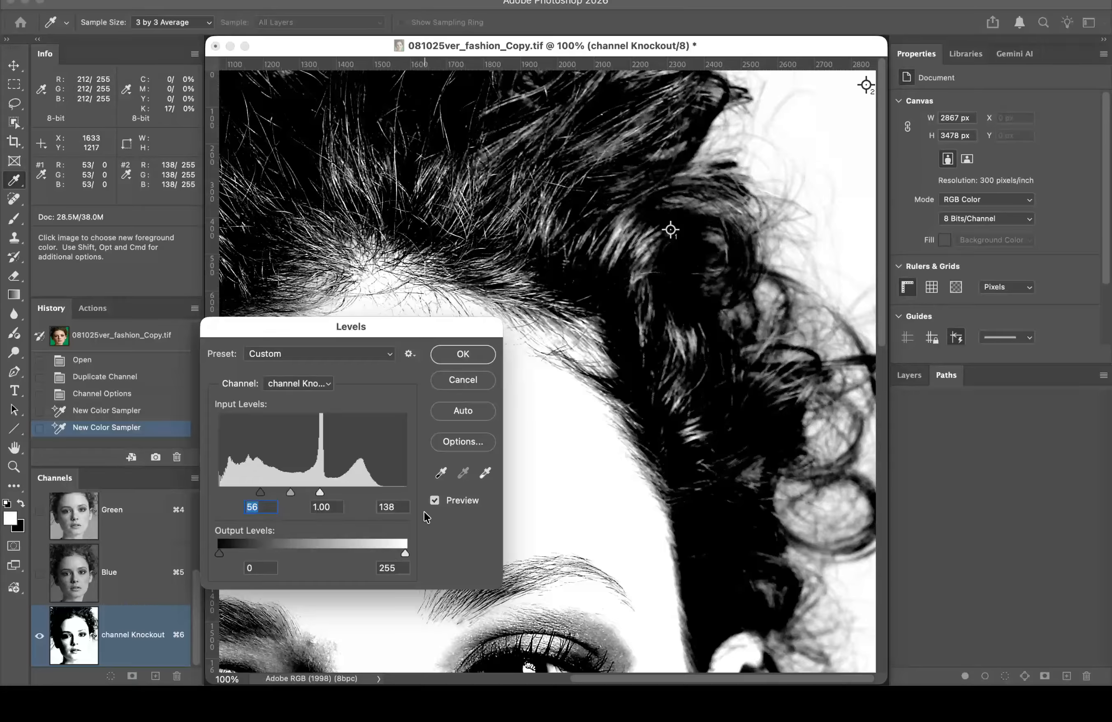
click(435, 501)
click(435, 501)
click(435, 501)
click(435, 501)
click(434, 501)
click(435, 501)
click(435, 501)
click(434, 501)
Step: Test a higher black point, then set it back to 55 and apply the Levels adjustment
drag(261, 498, 301, 506)
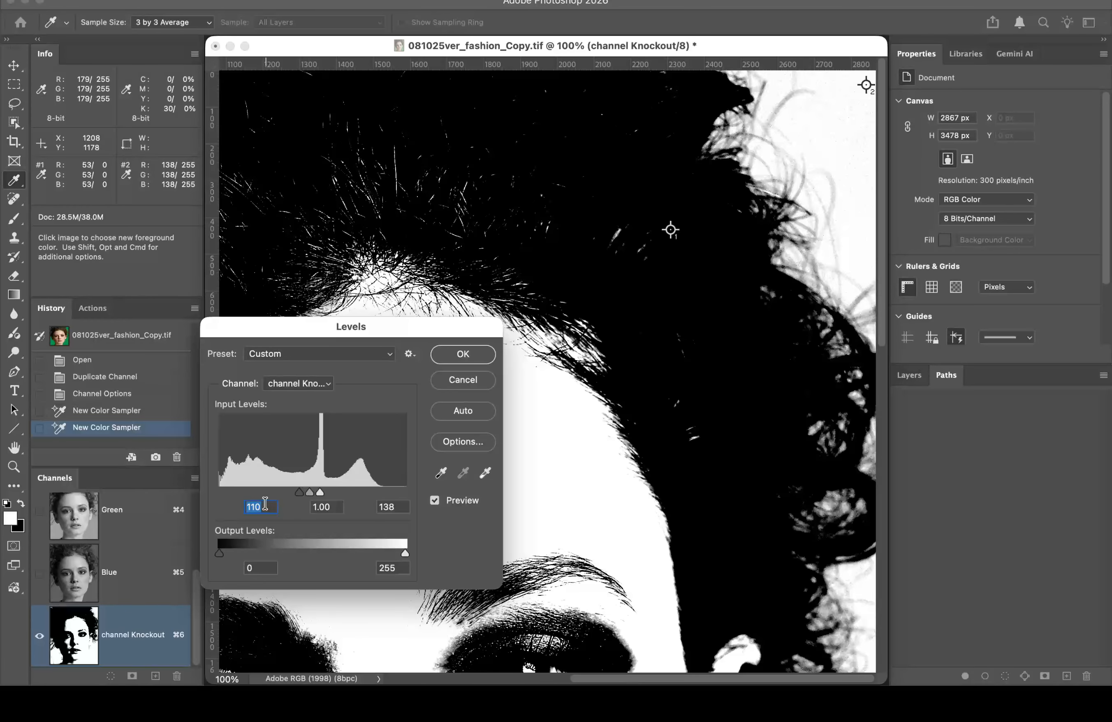
text(55)
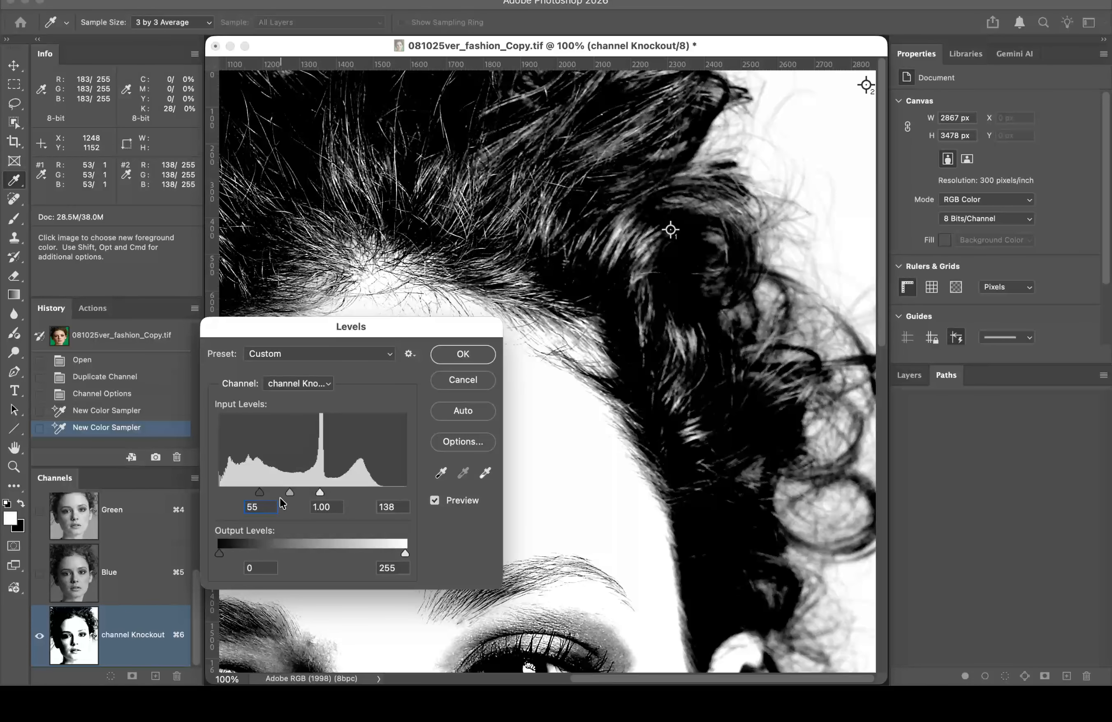
drag(265, 505, 222, 497)
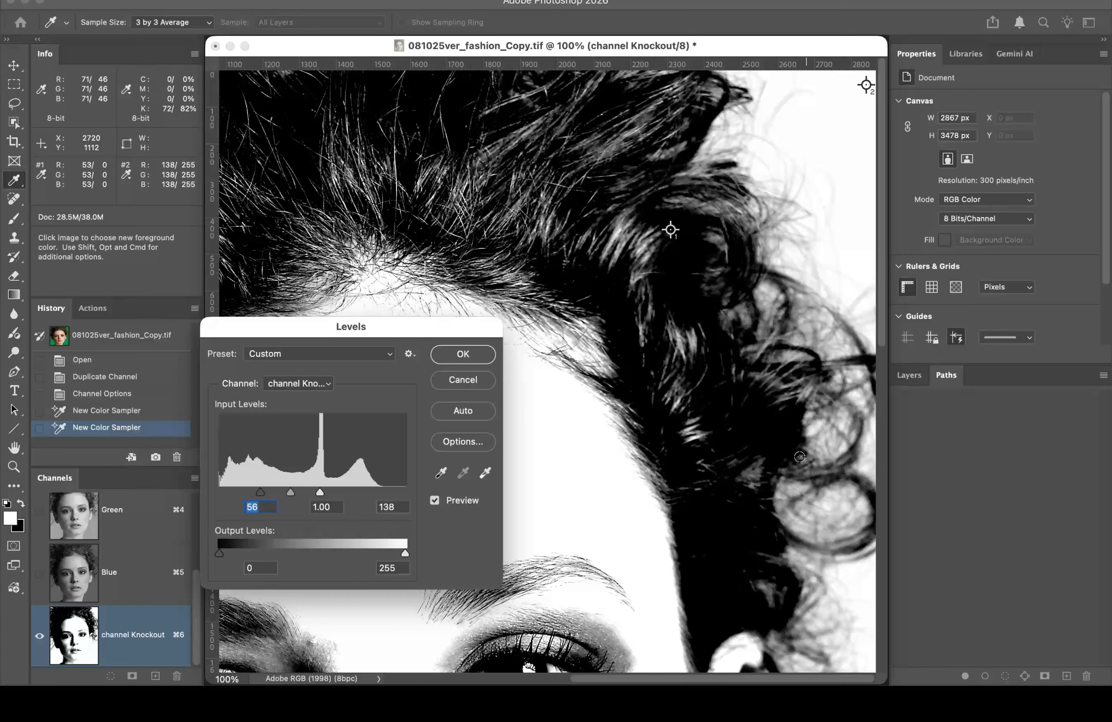
click(465, 354)
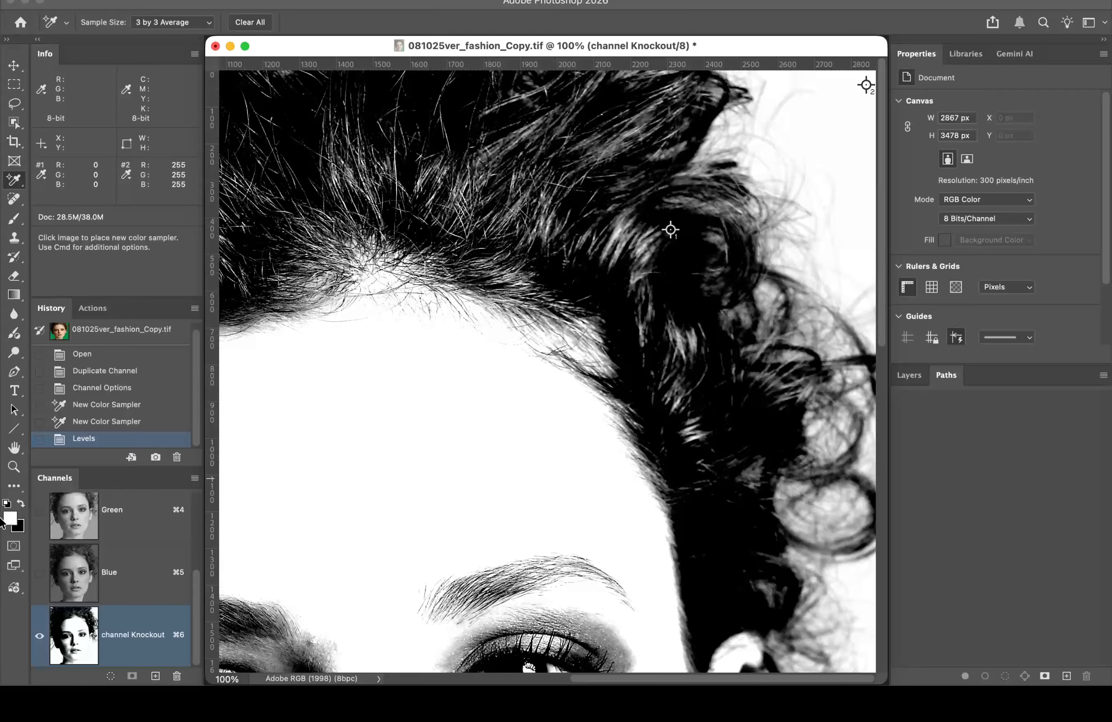
Step: Fit the image on screen and save it as TIFF 081025ver_fashion_Copy.tif on Toss Volume
click(15, 448)
double_click(15, 448)
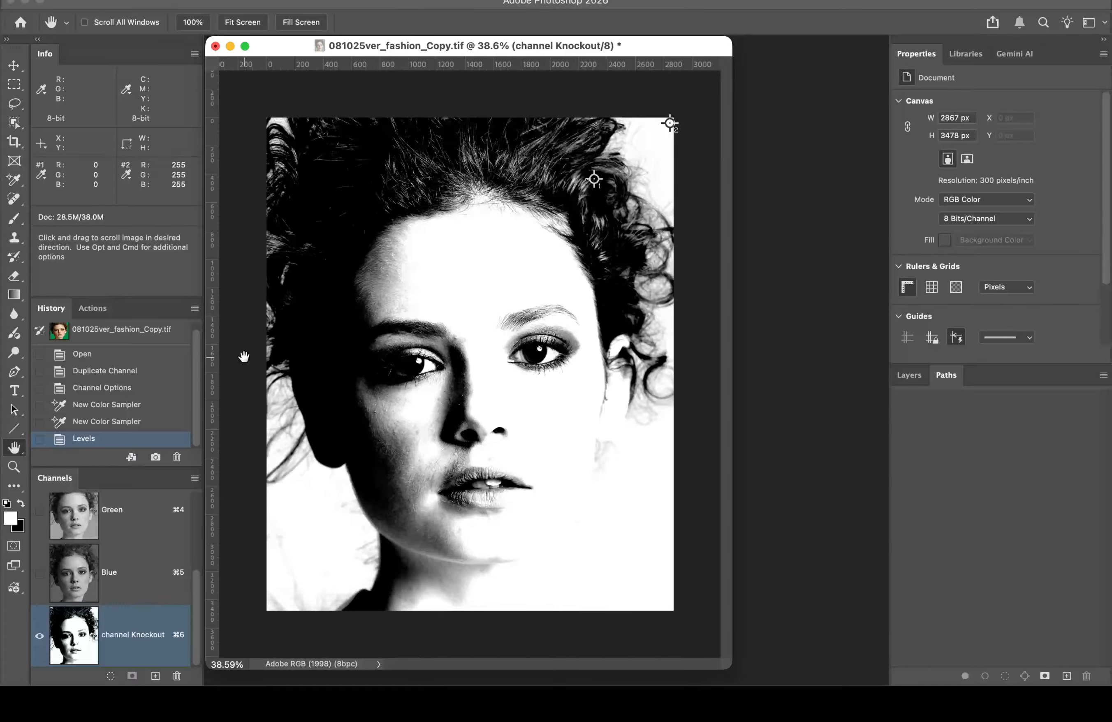
click(138, 1)
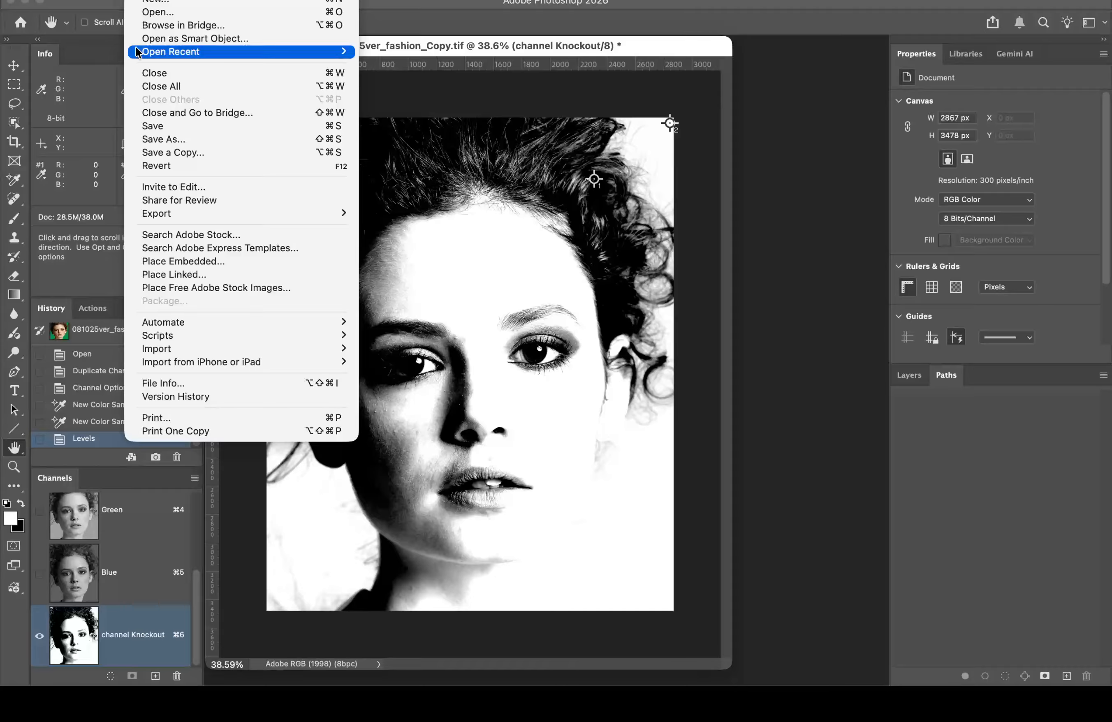
click(178, 139)
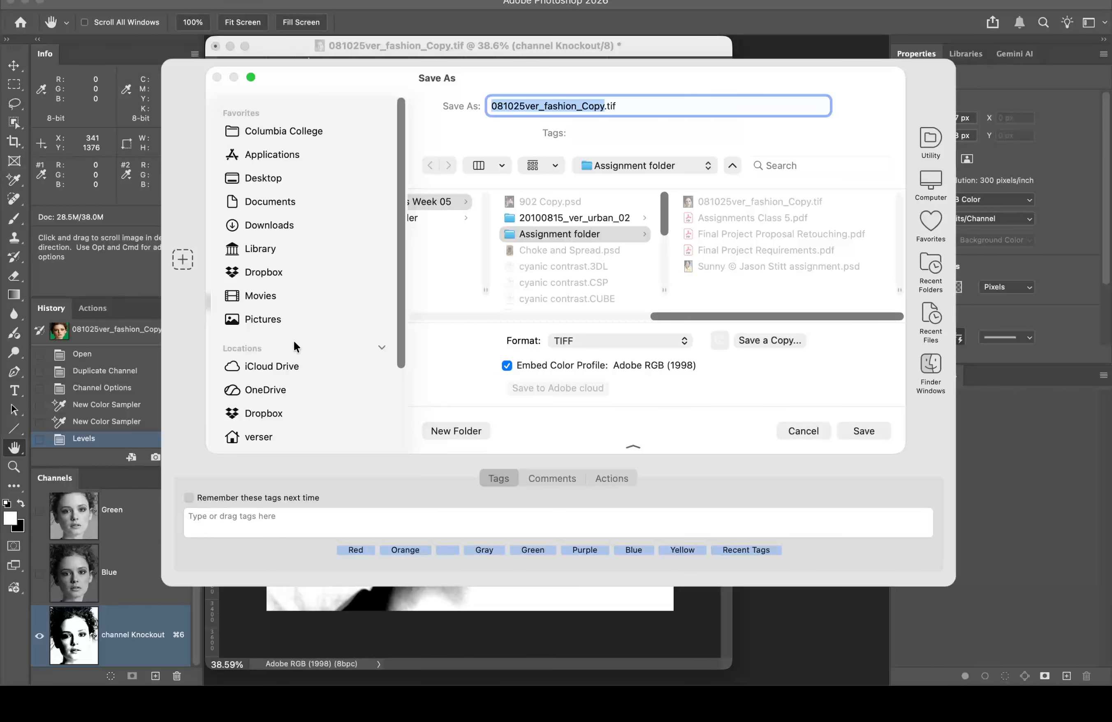
scroll(294, 352, down, 3)
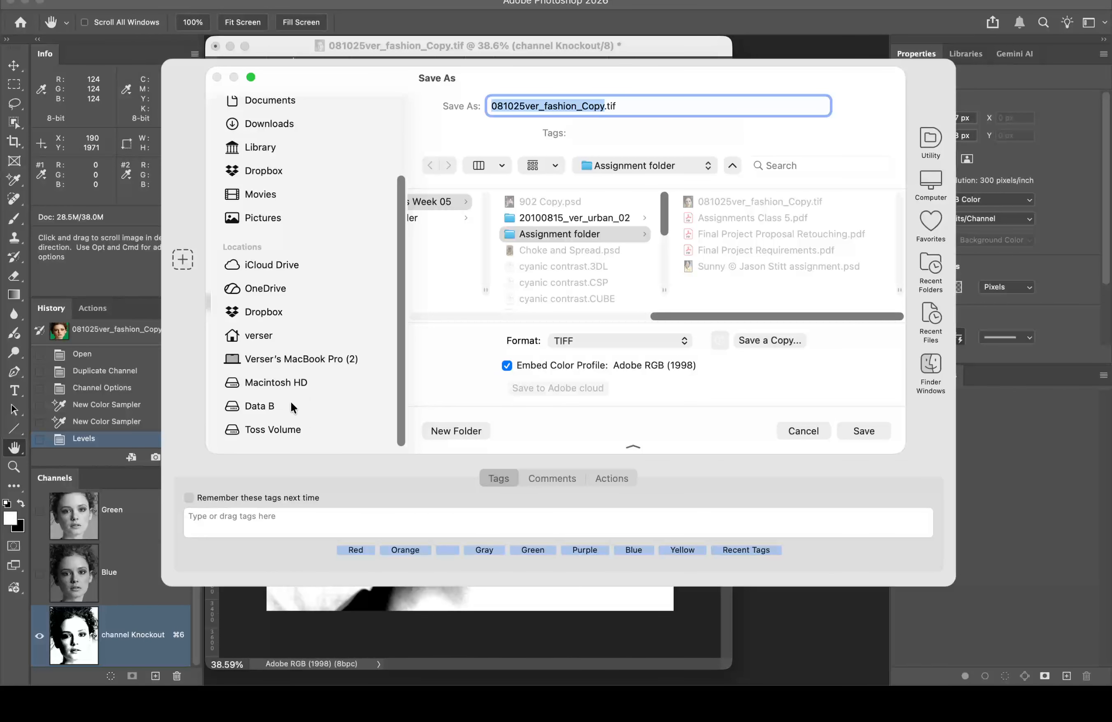
click(288, 428)
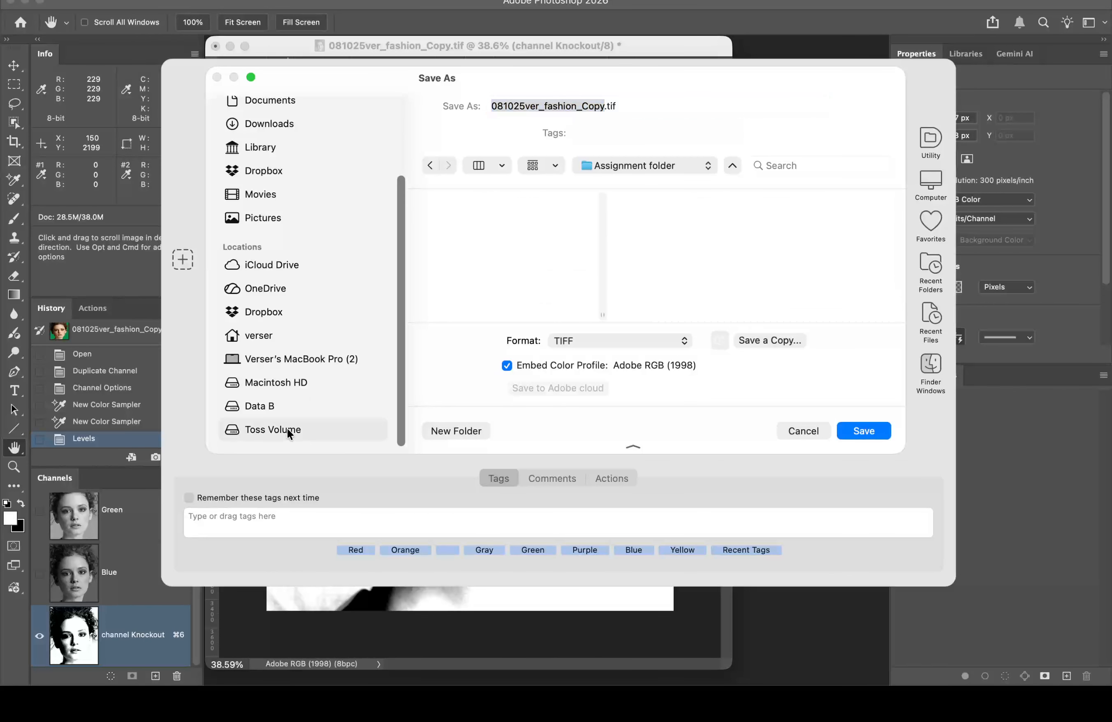
click(873, 429)
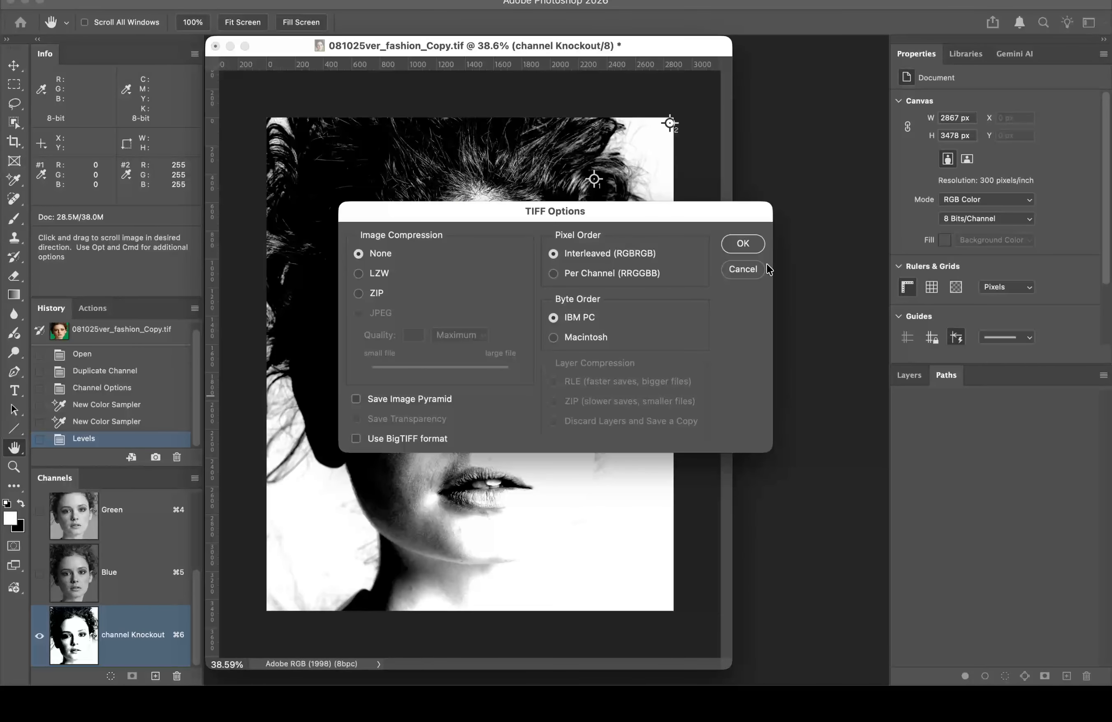
click(743, 244)
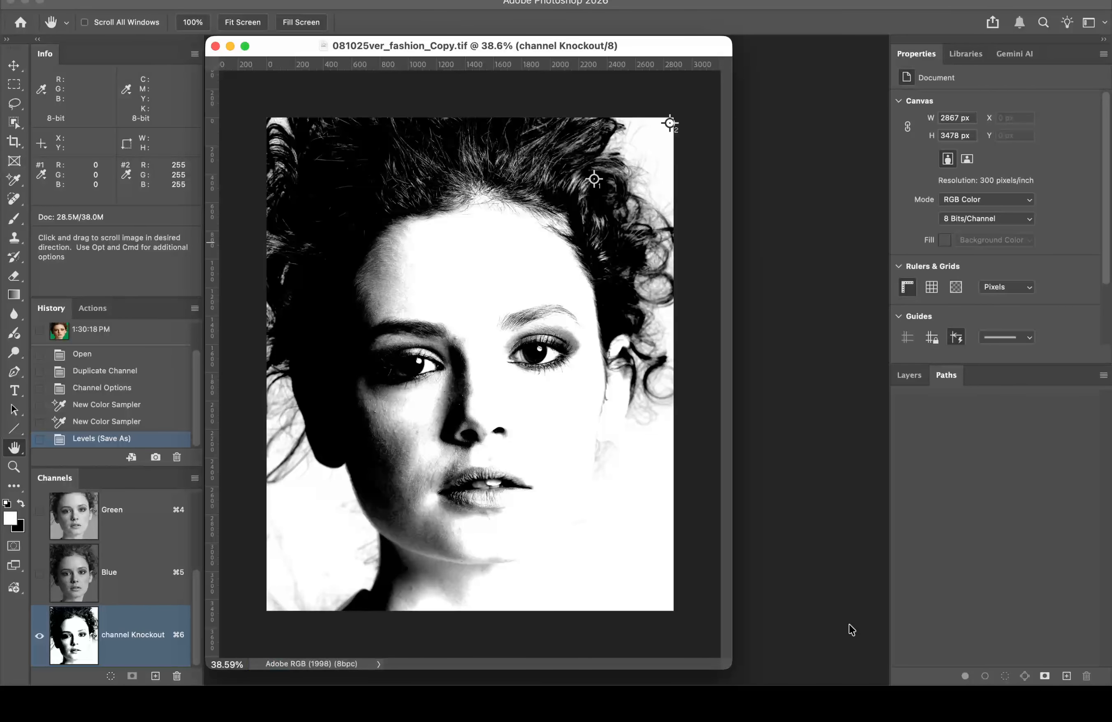
Step: Switch back to the RGB composite and zoom to 200% on the jaw-to-neck edge
click(916, 374)
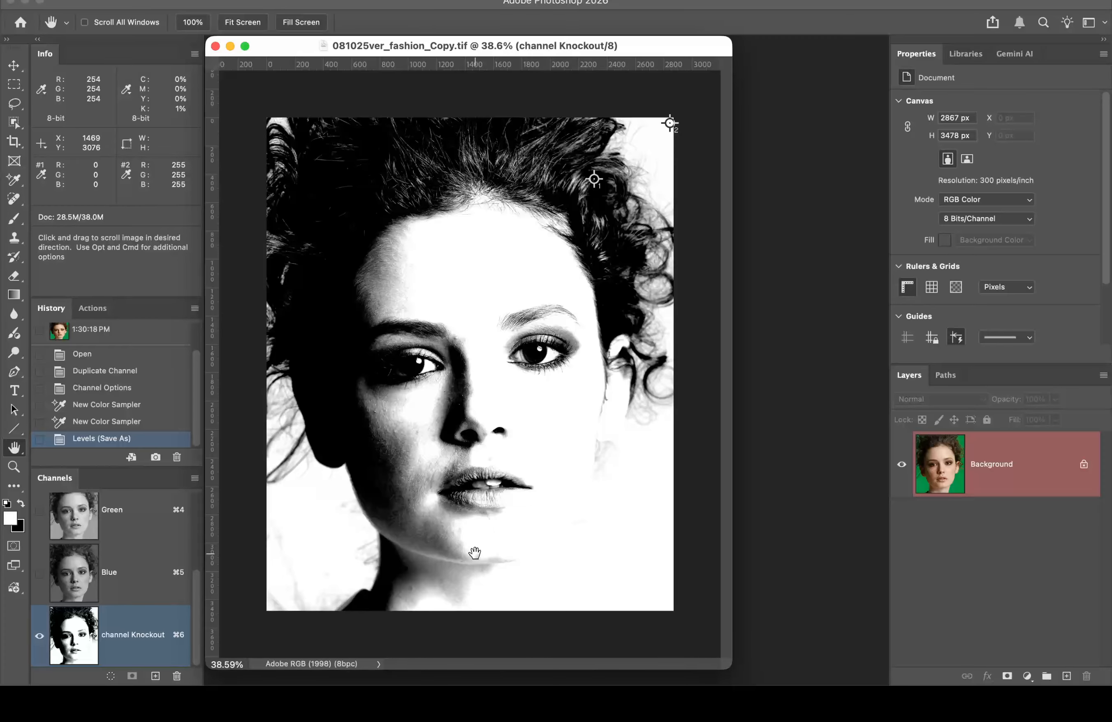
super+click(484, 541)
super+click(502, 525)
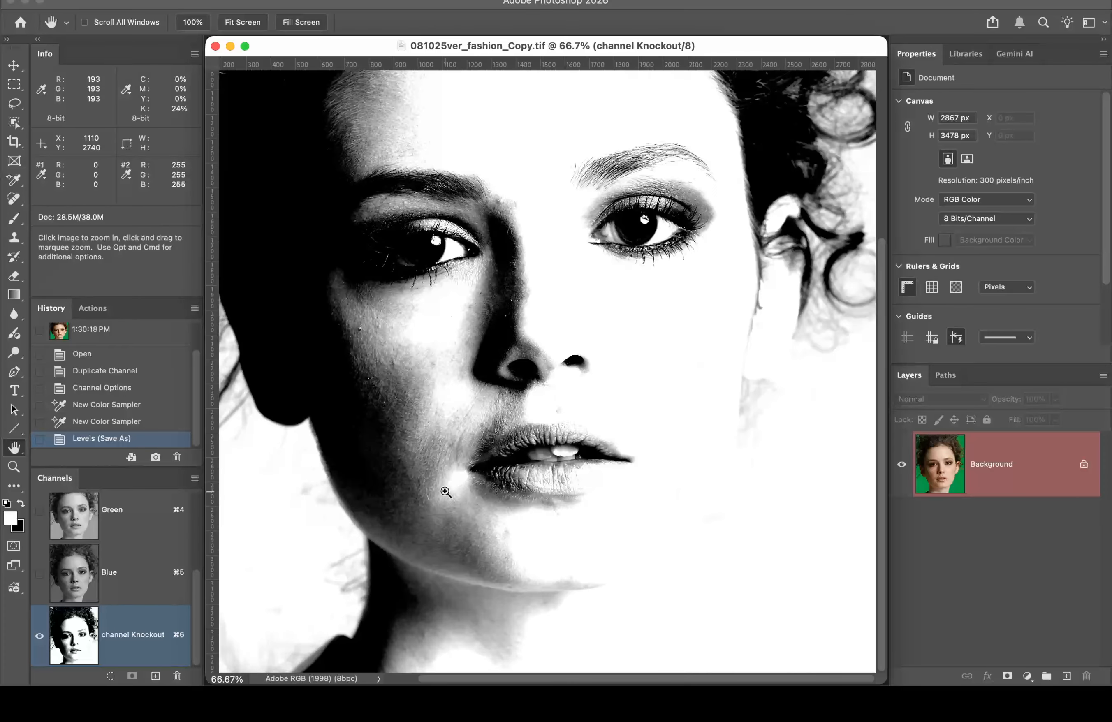
drag(195, 571, 194, 507)
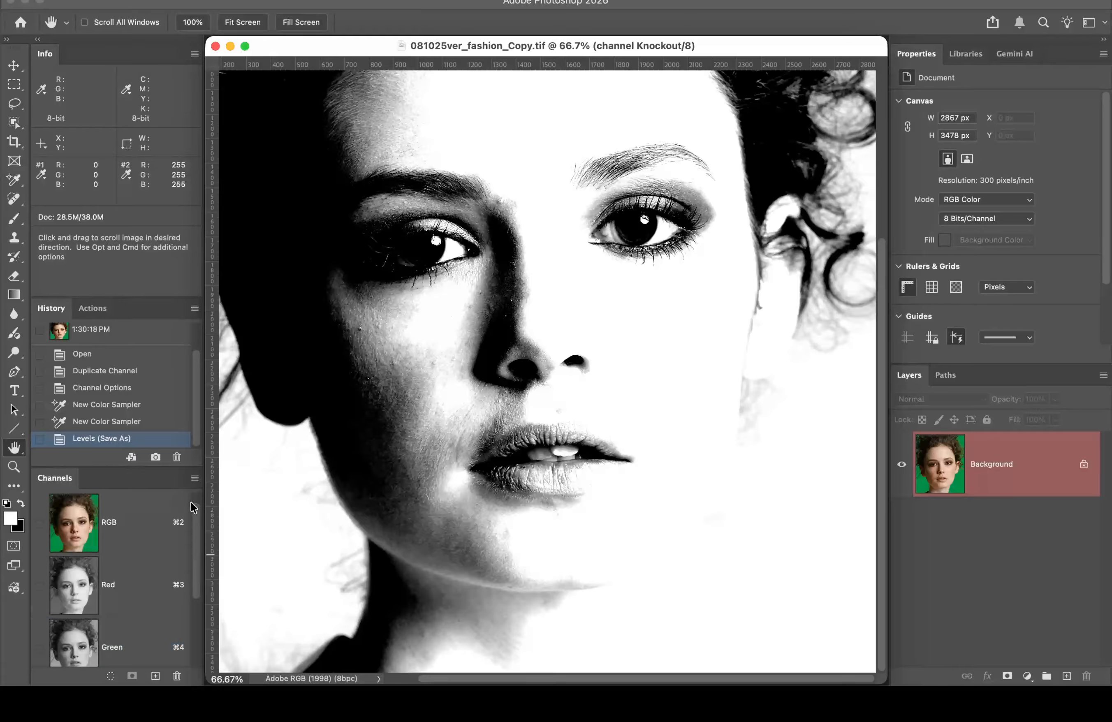
click(65, 516)
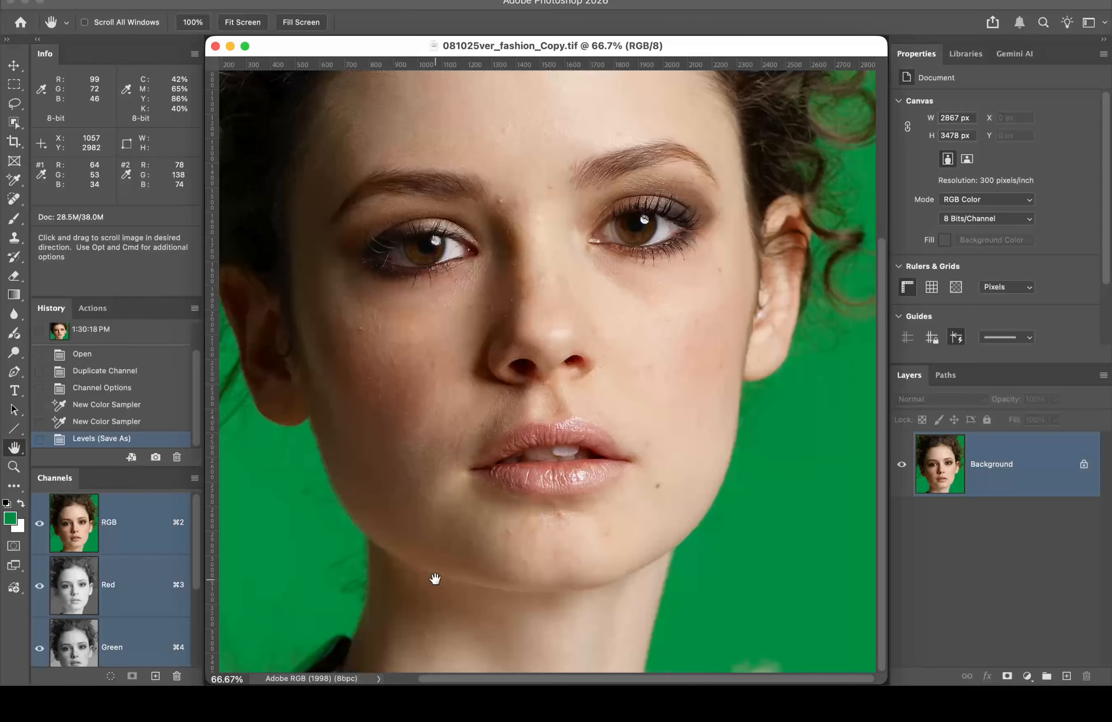
click(320, 455)
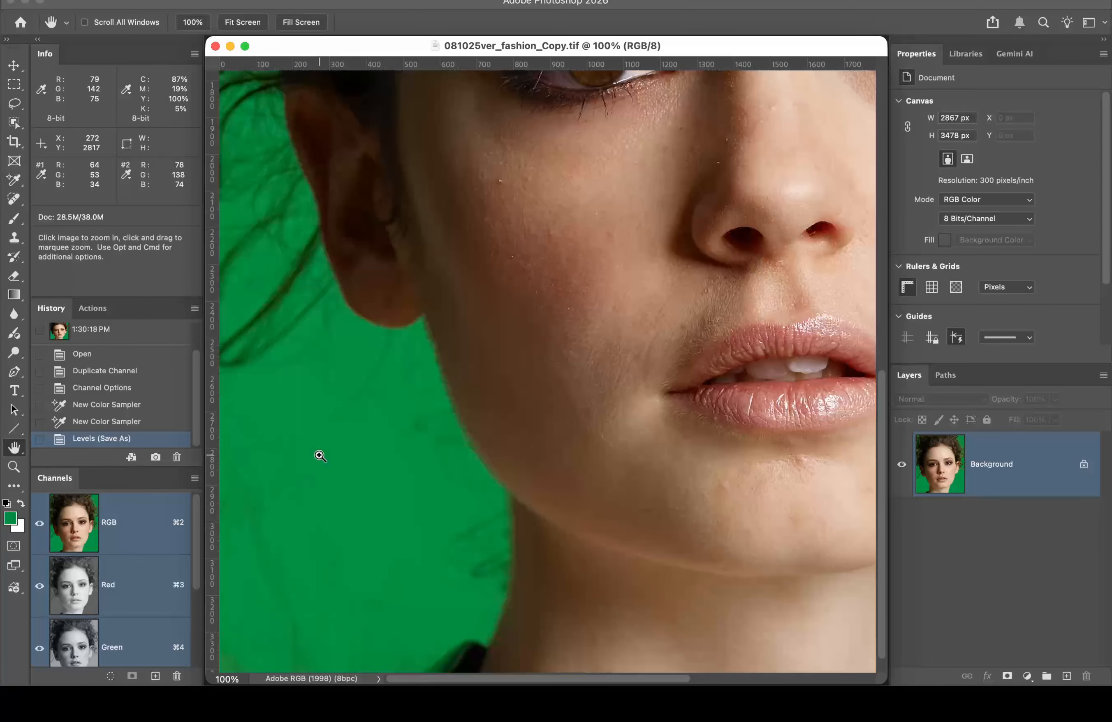
click(460, 380)
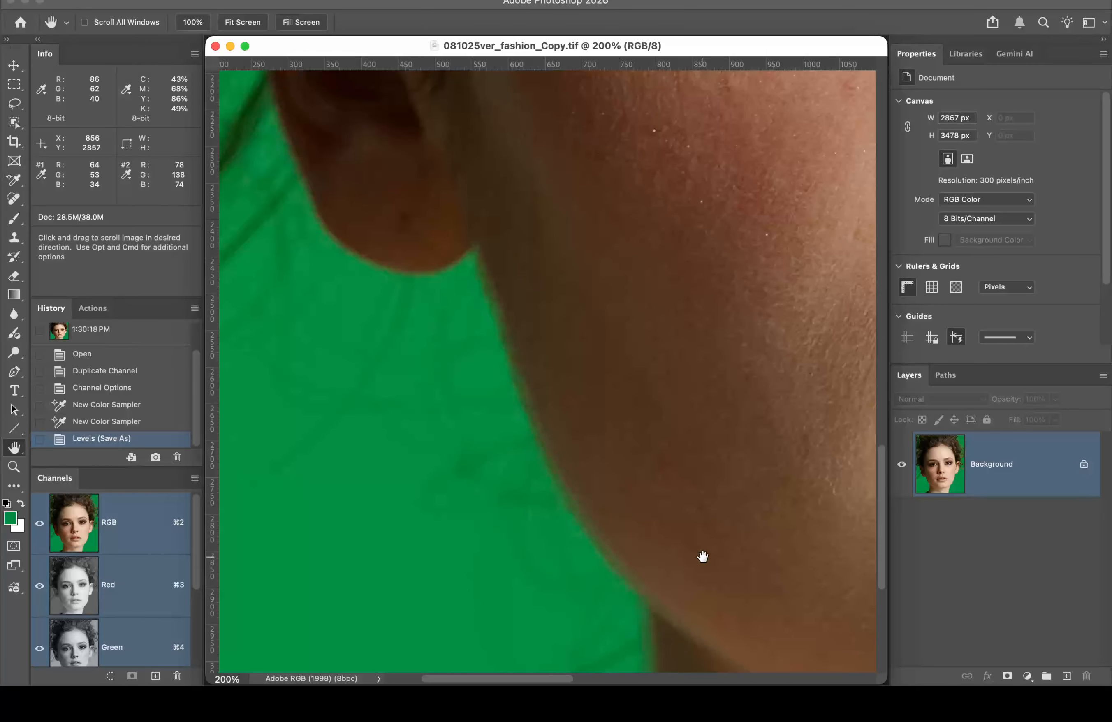
Step: Pan to the ear and place the first Pen anchor on its back edge against the green
drag(702, 556, 643, 175)
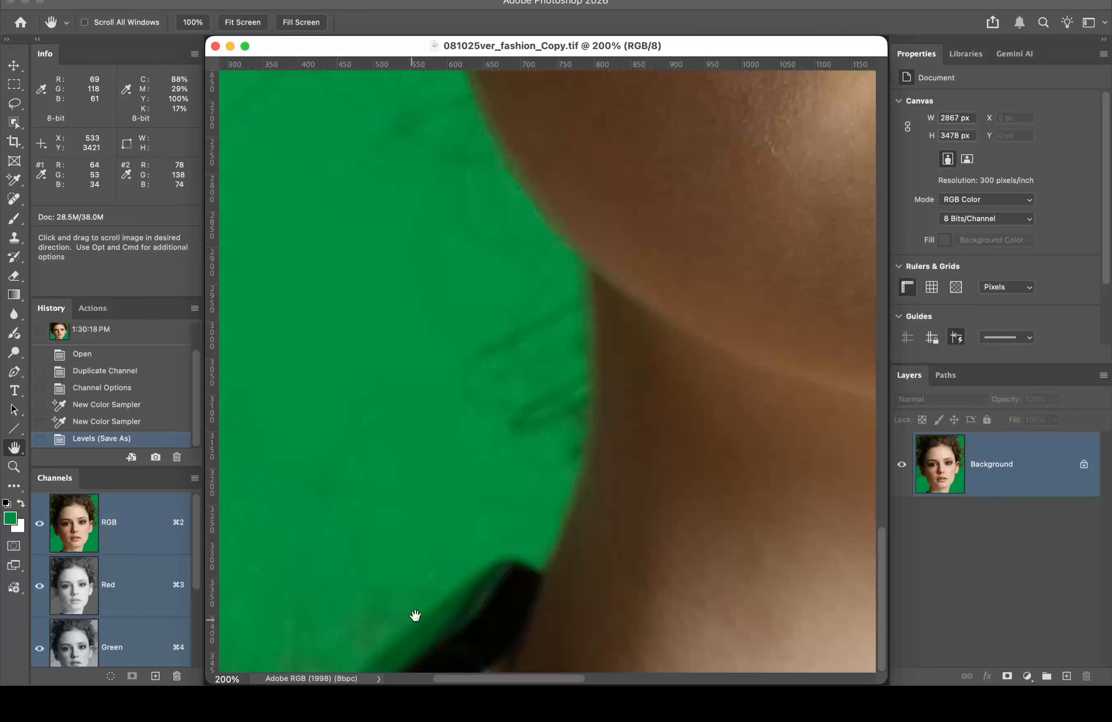
drag(731, 455, 268, 417)
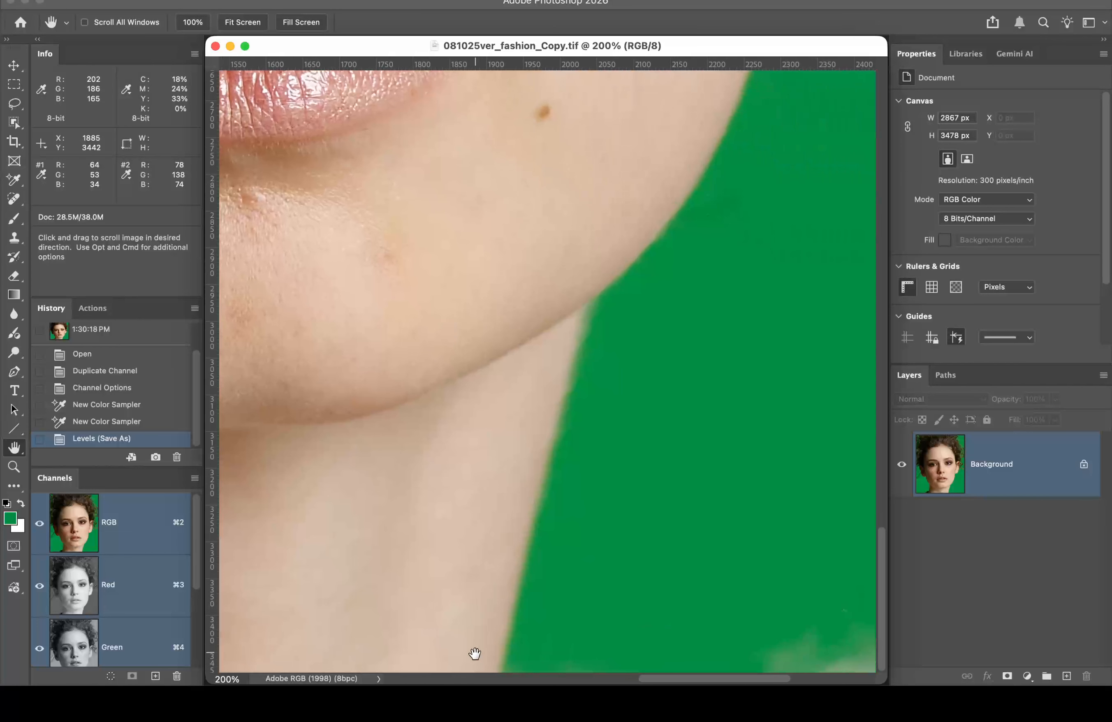
scroll(471, 497, up, 5)
scroll(506, 396, up, 10)
scroll(506, 397, right, 3)
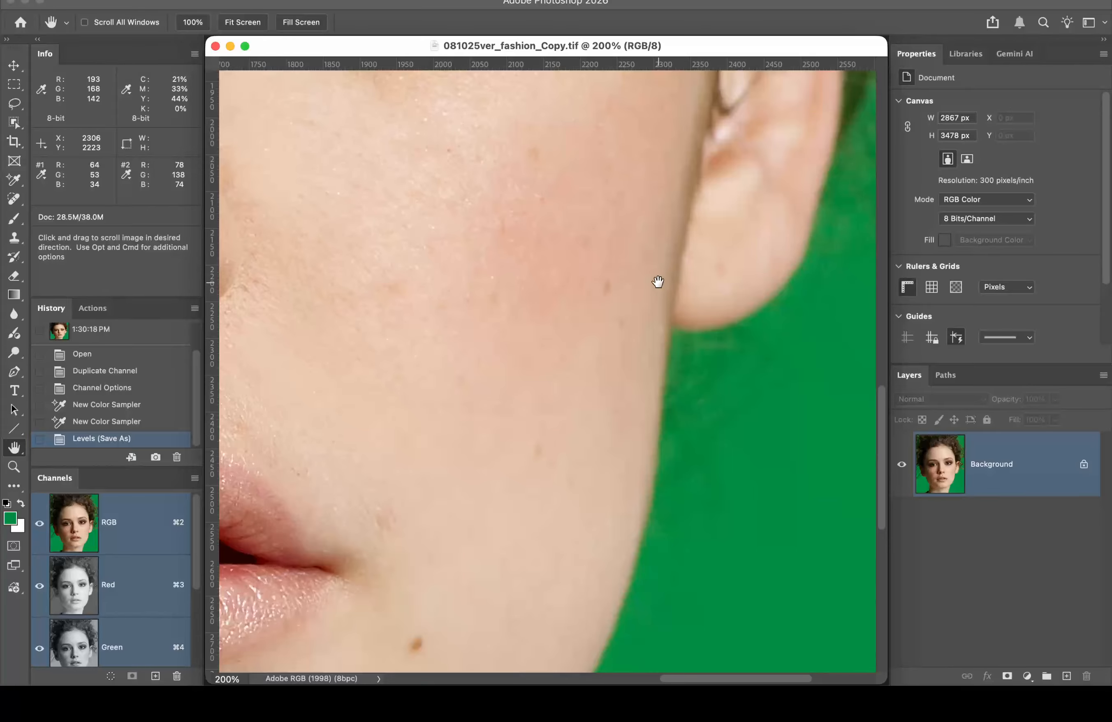
drag(658, 280, 427, 375)
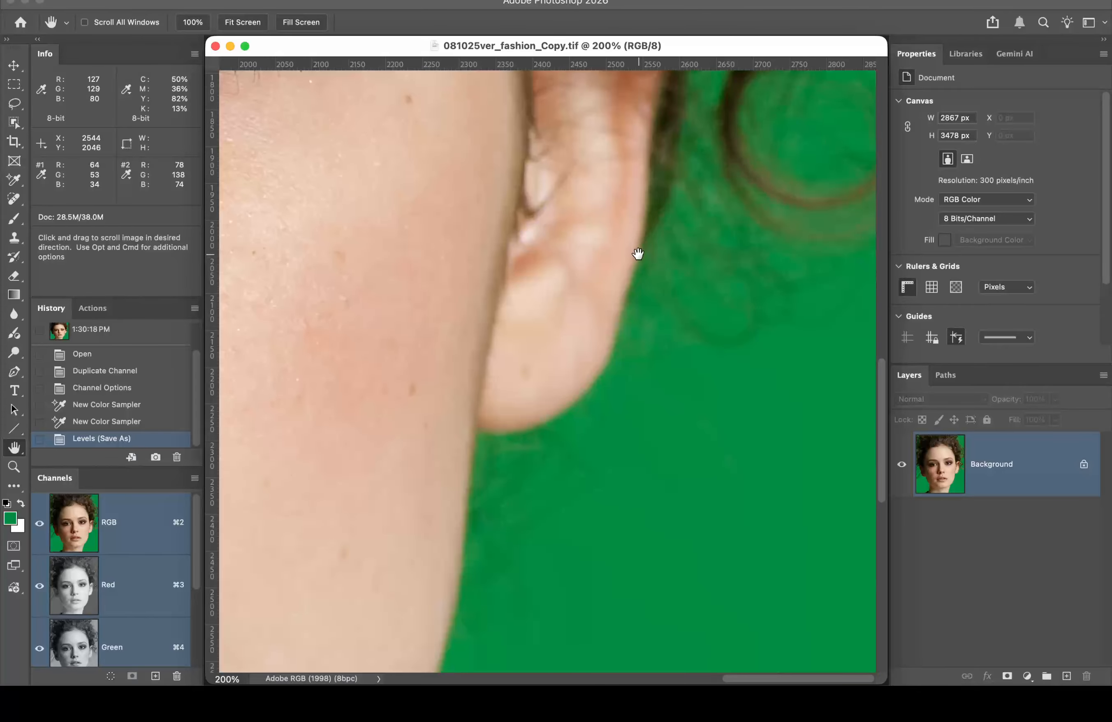
key(p)
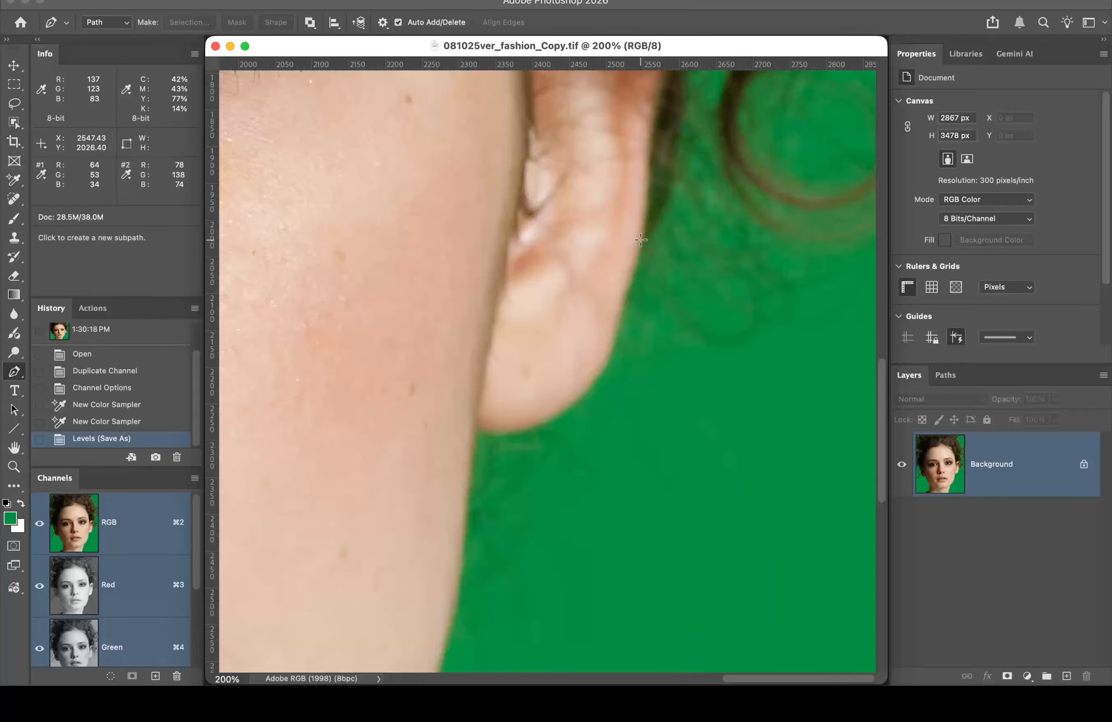
click(641, 237)
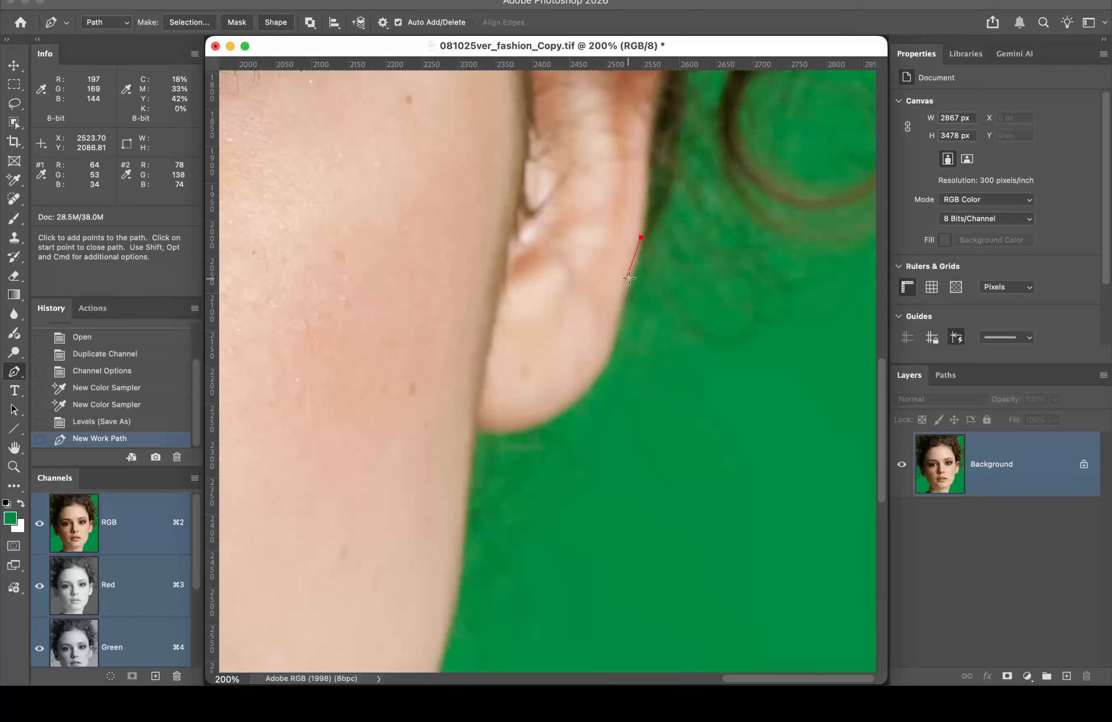
Step: Zoom to 300% and add curved anchors down the ear edge, around the earlobe to the neck
key(super+space)
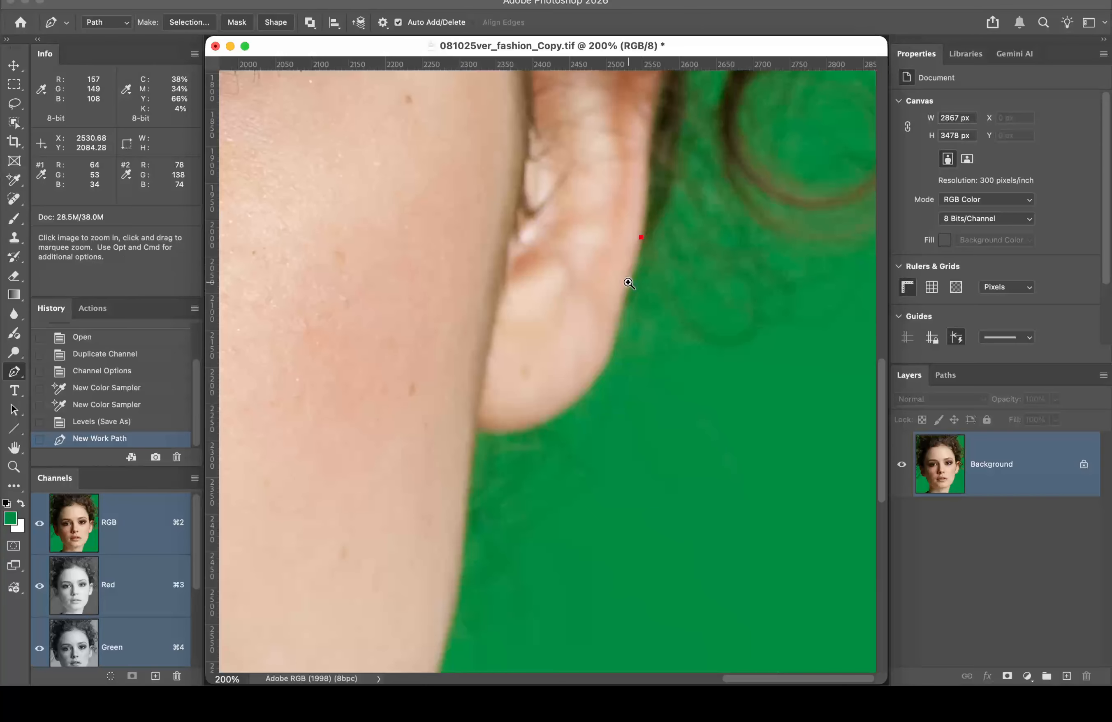
click(629, 283)
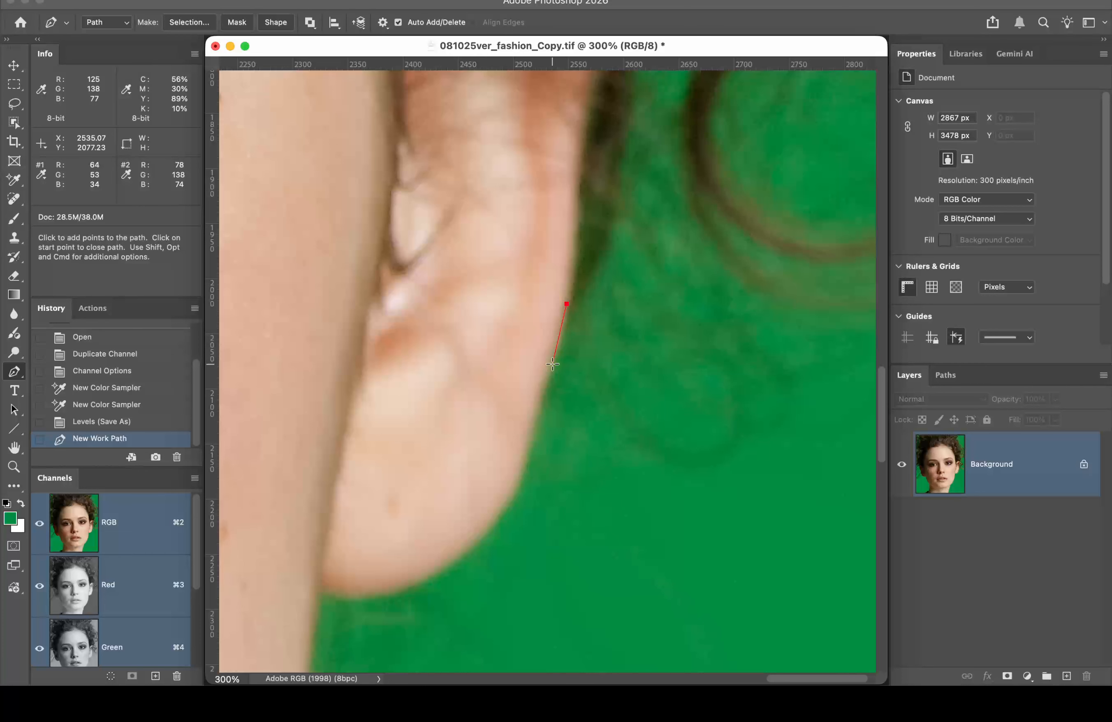
drag(552, 364, 549, 374)
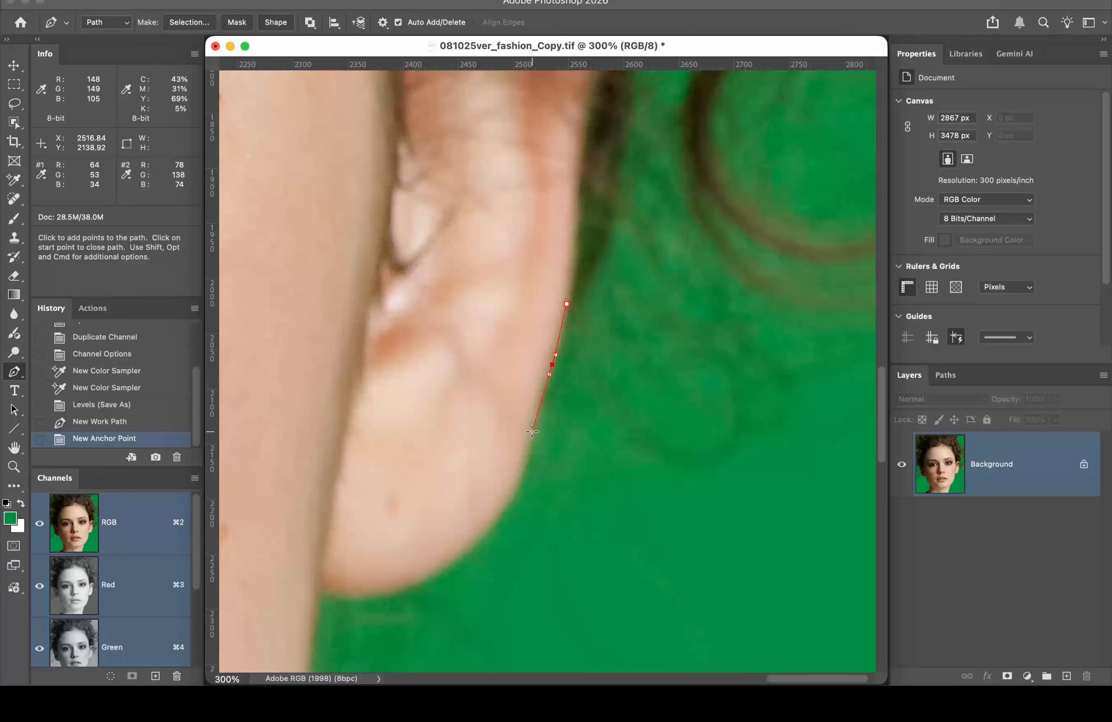
drag(533, 431, 523, 470)
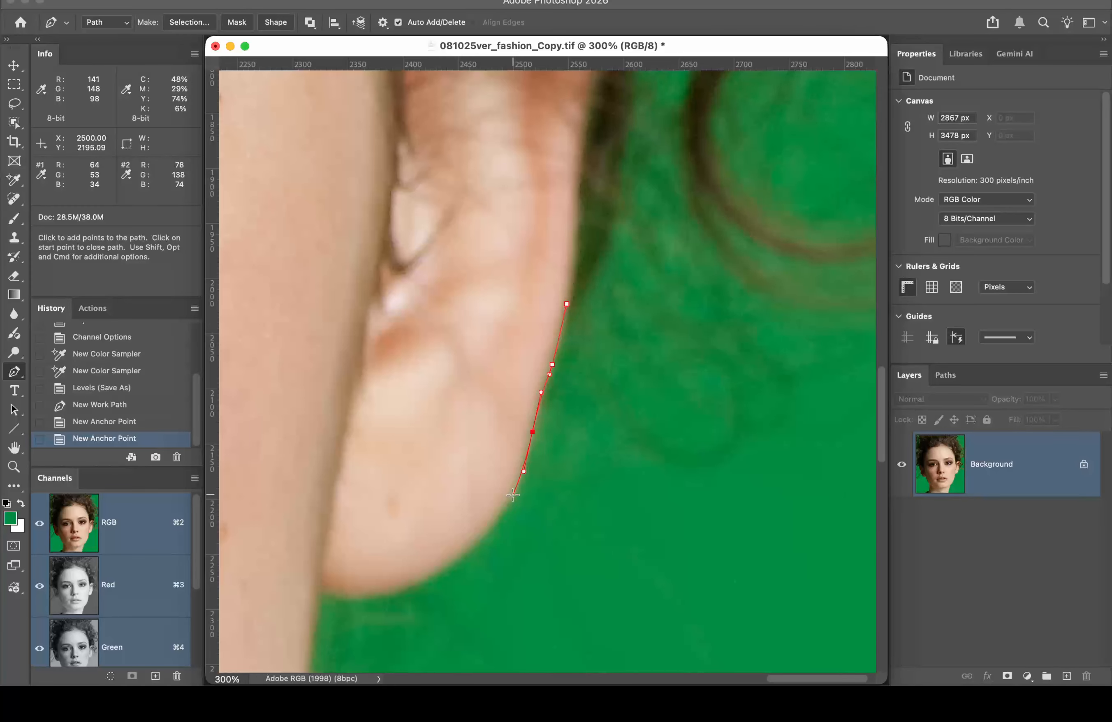
click(487, 529)
drag(487, 530, 471, 545)
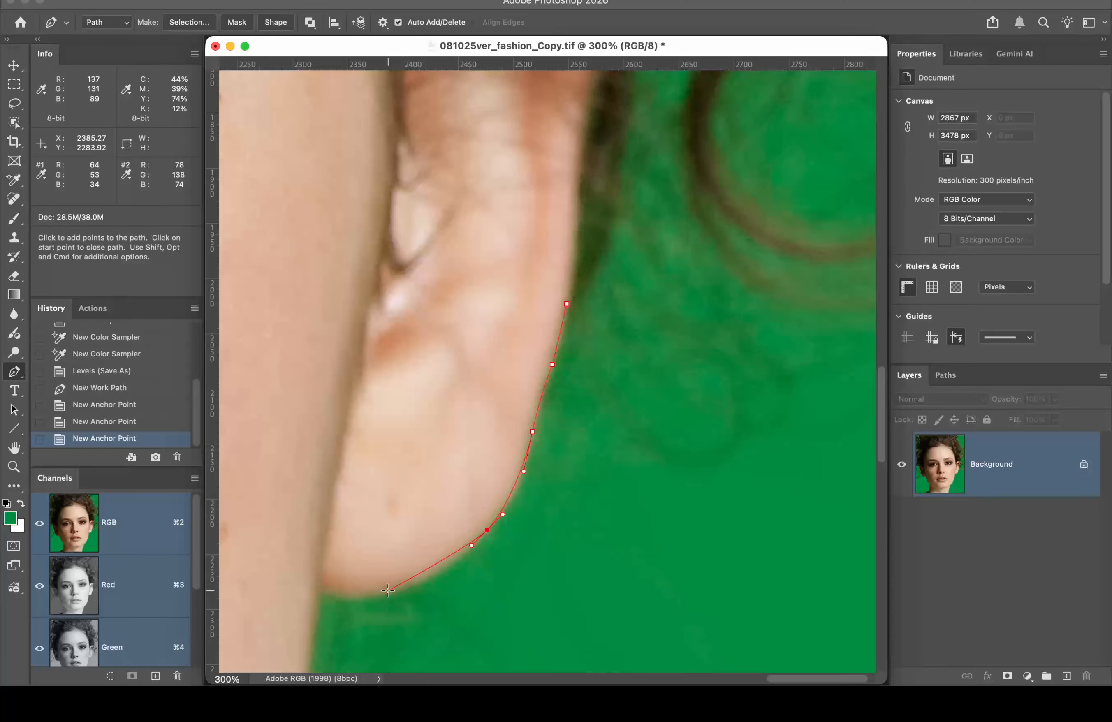
drag(389, 590, 355, 596)
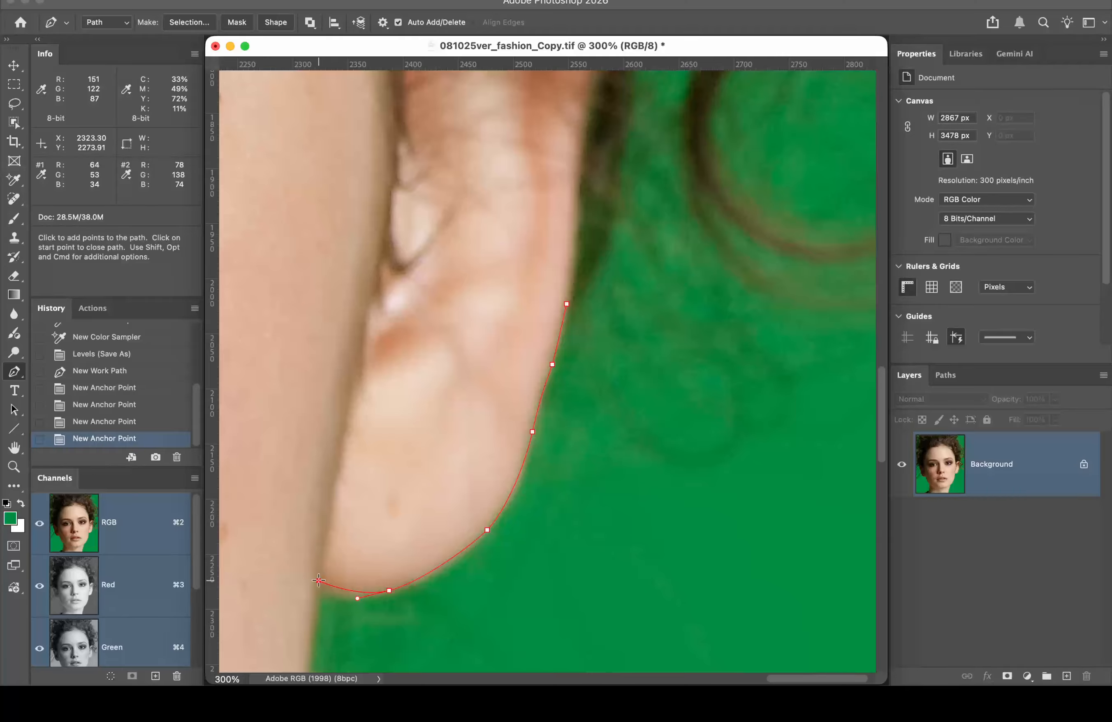
drag(319, 581, 304, 560)
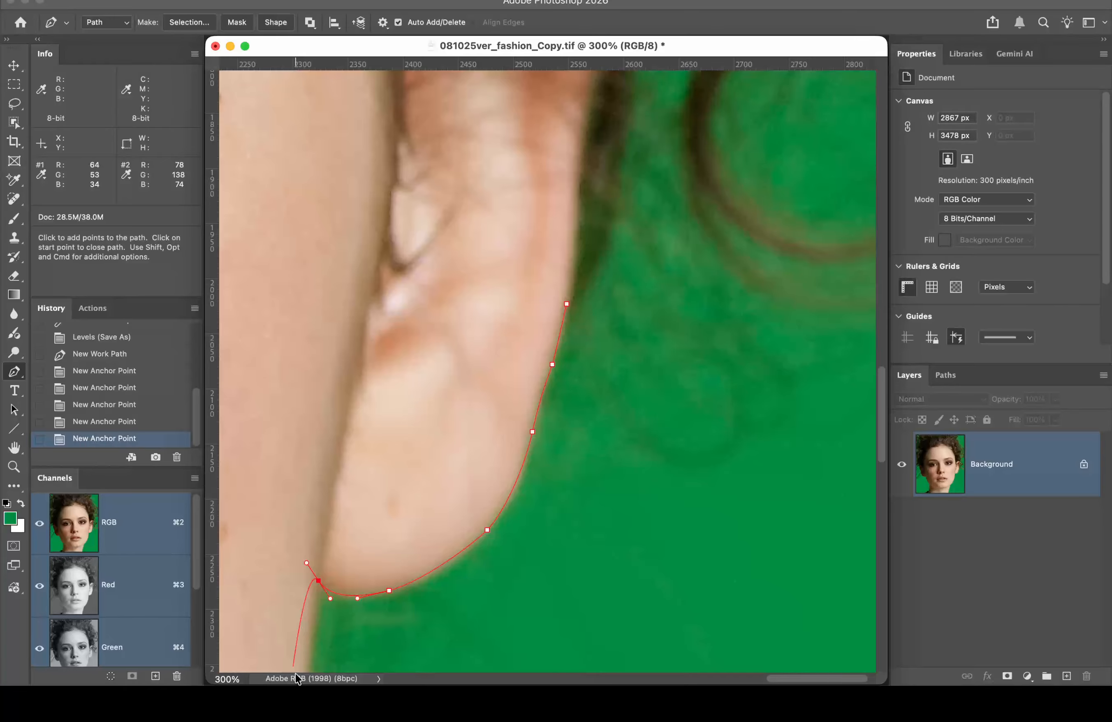
drag(308, 618, 347, 472)
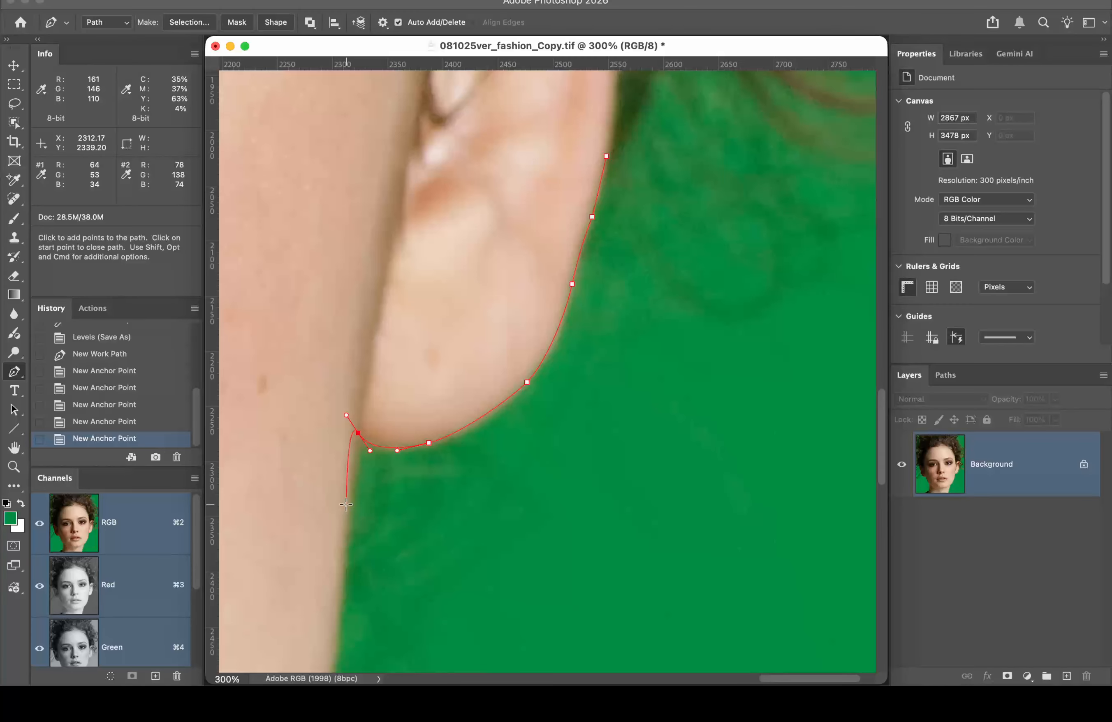
click(358, 433)
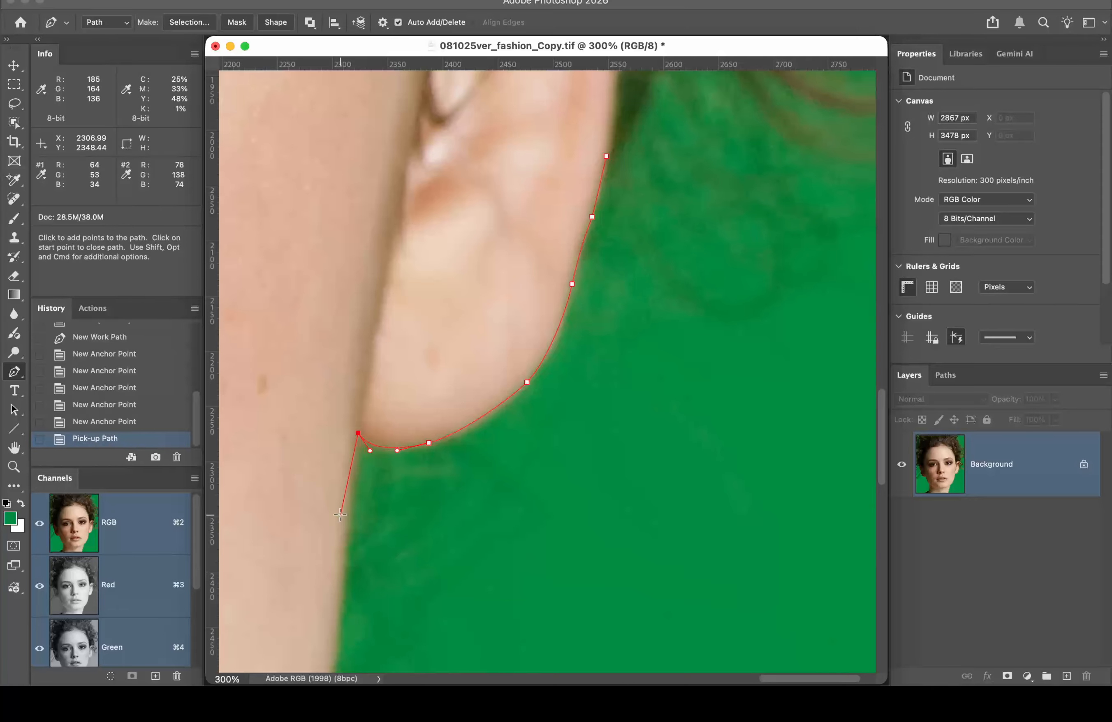
Step: Add curved Pen anchors down the back edge of the neck, panning as needed
drag(344, 549, 464, 370)
key(space)
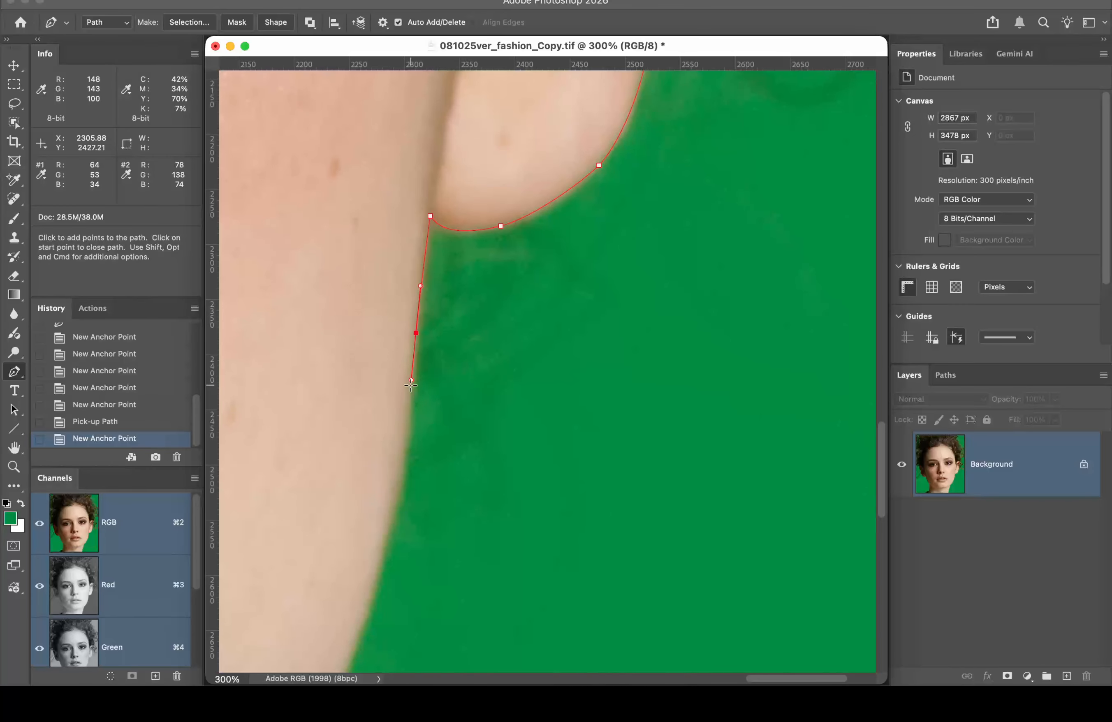
click(401, 478)
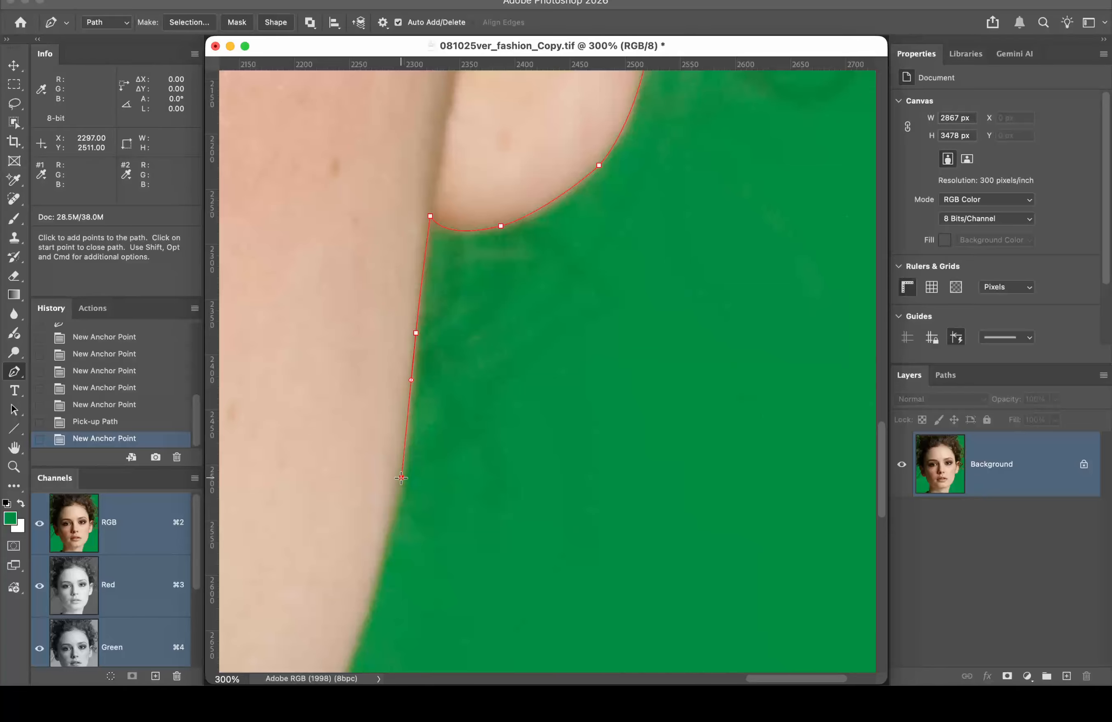
drag(401, 477, 391, 525)
drag(392, 599, 483, 403)
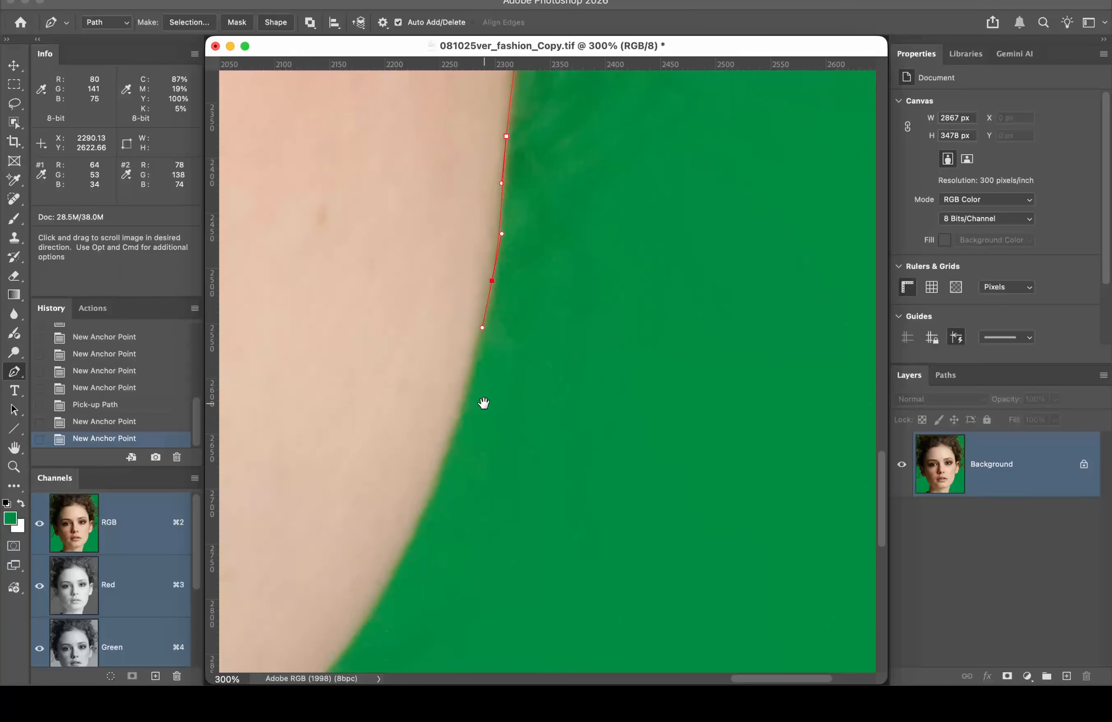
click(440, 464)
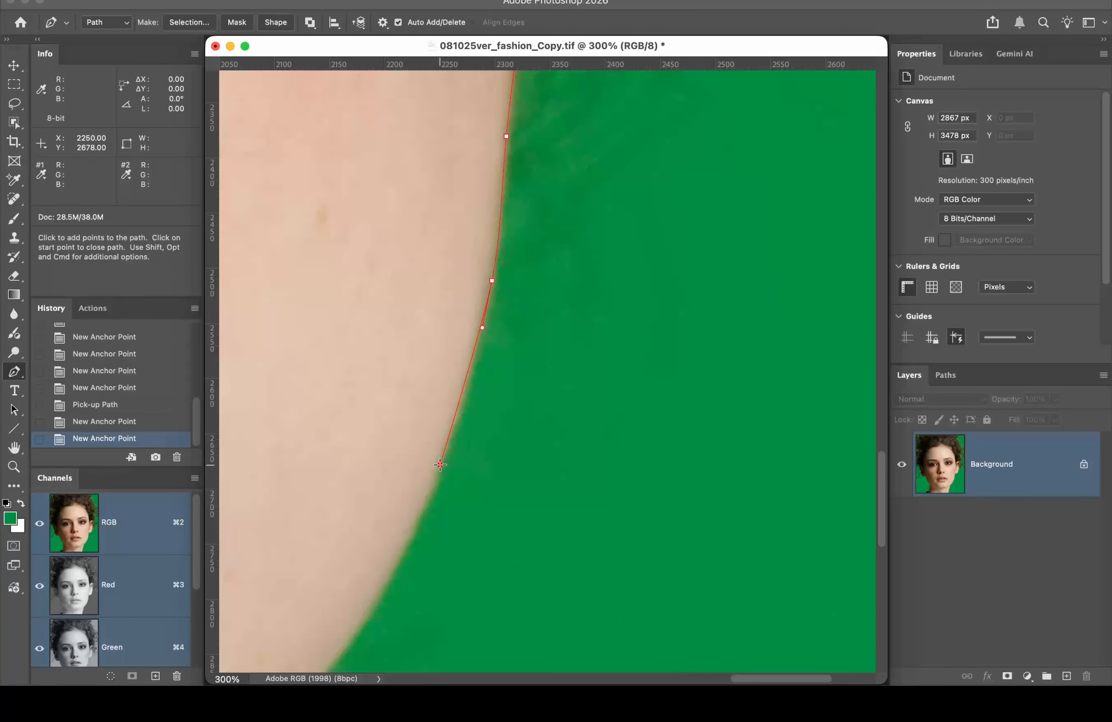
drag(440, 465, 425, 501)
key(space)
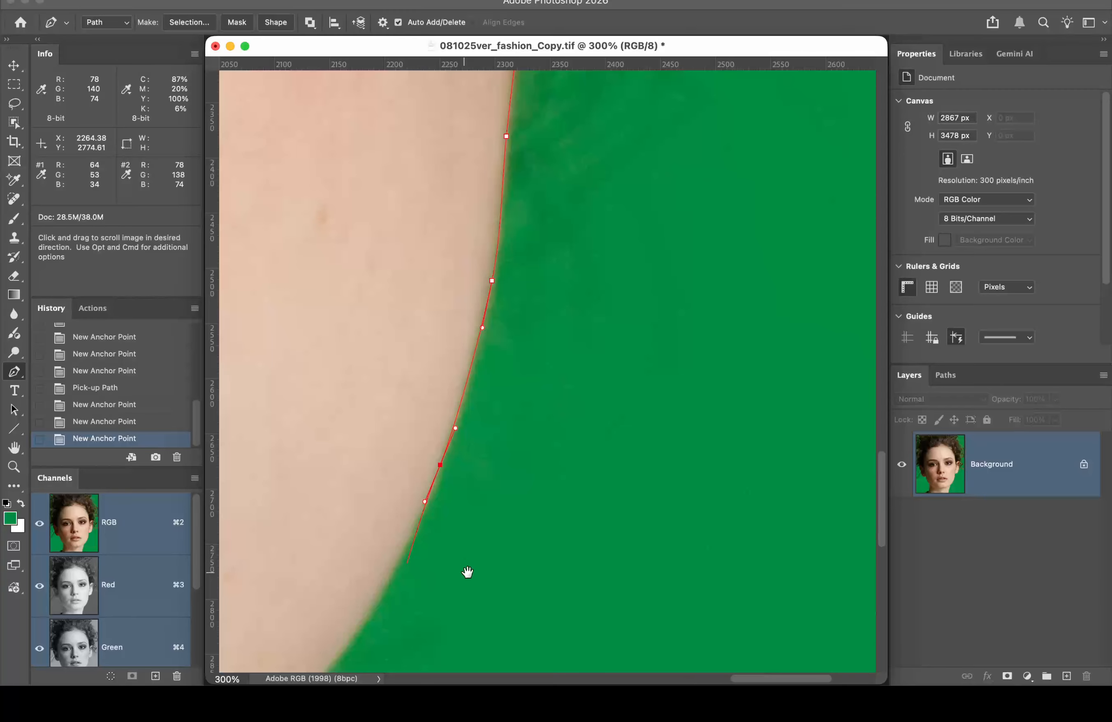
drag(468, 572, 554, 308)
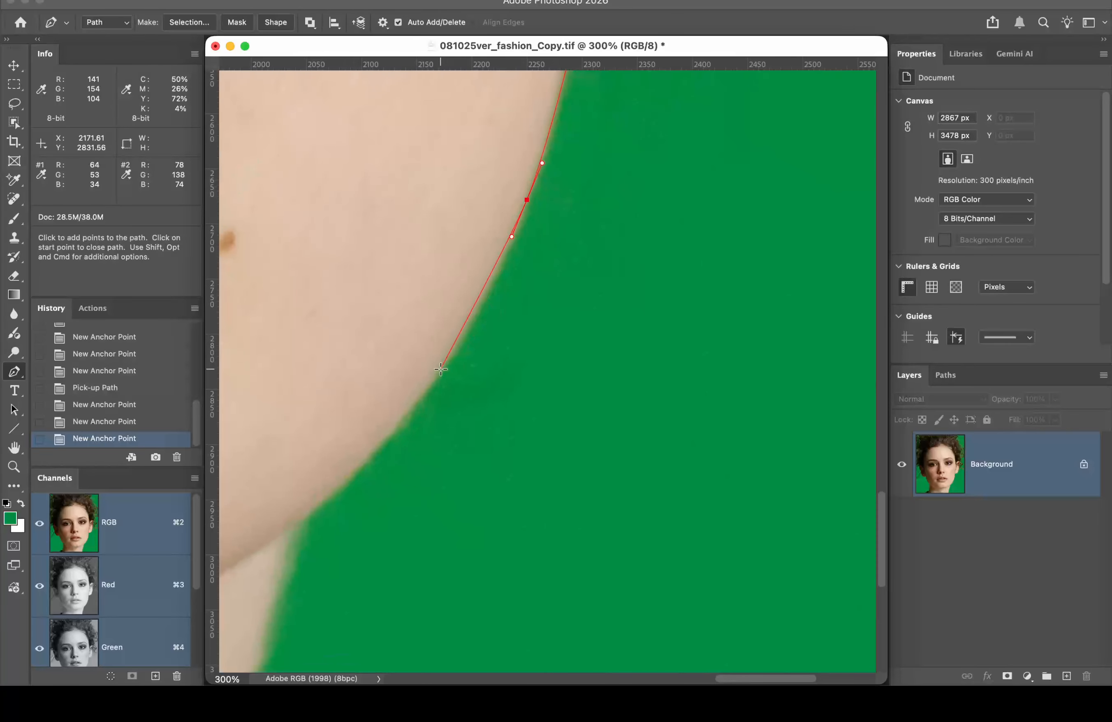
Step: Continue the path along the shoulder edge with a corner point, heading toward the image bottom
drag(441, 369, 417, 399)
key(space)
drag(541, 380, 633, 236)
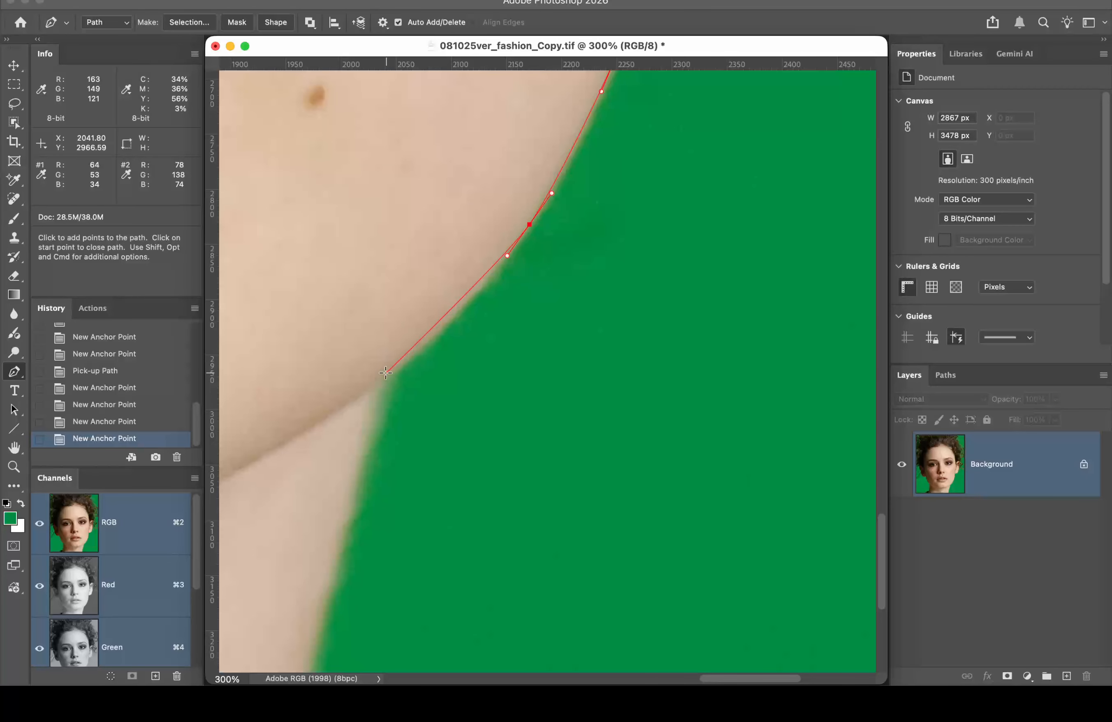
key(space)
drag(578, 315, 539, 511)
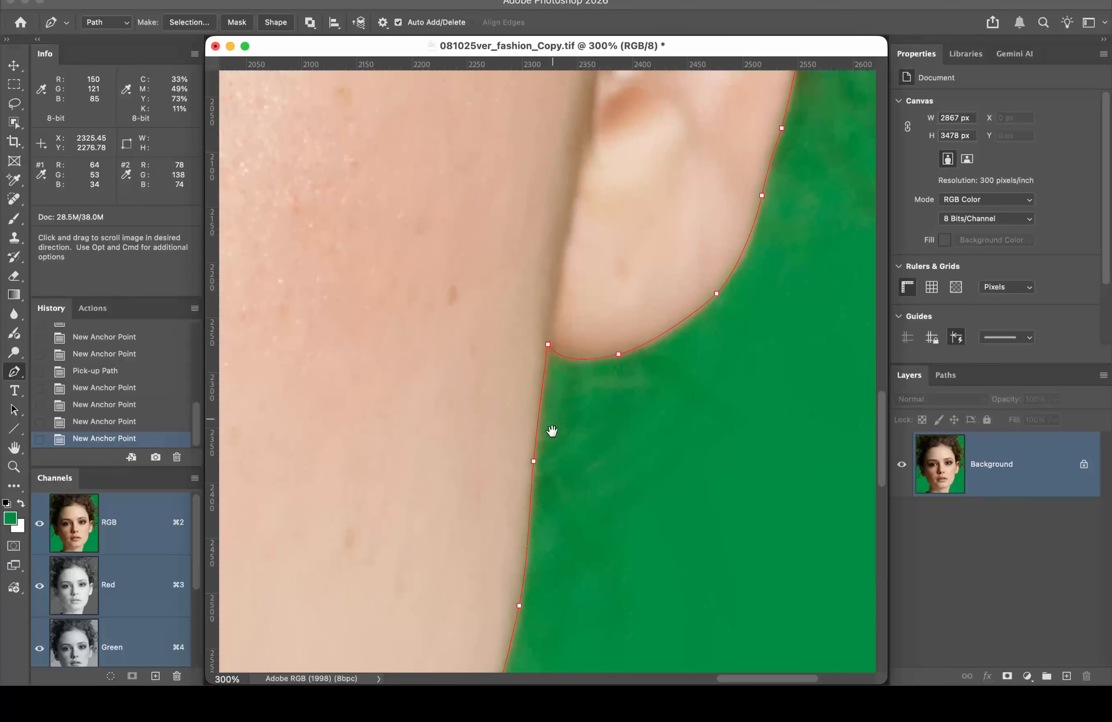
drag(663, 511, 754, 179)
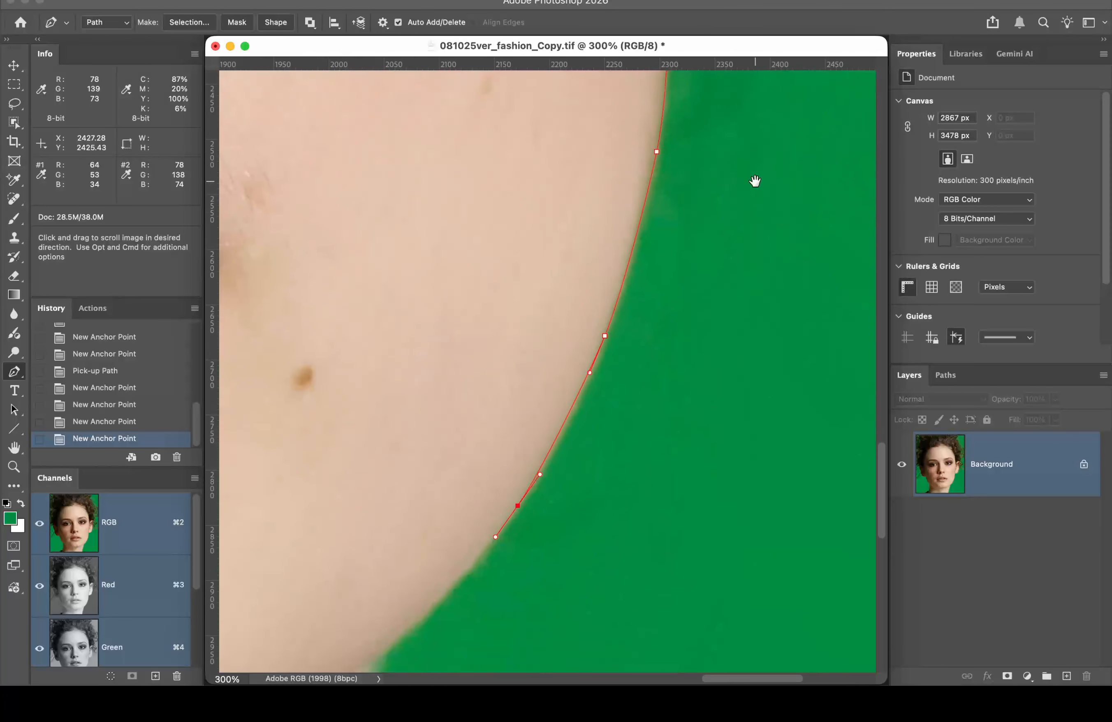
drag(462, 423, 581, 407)
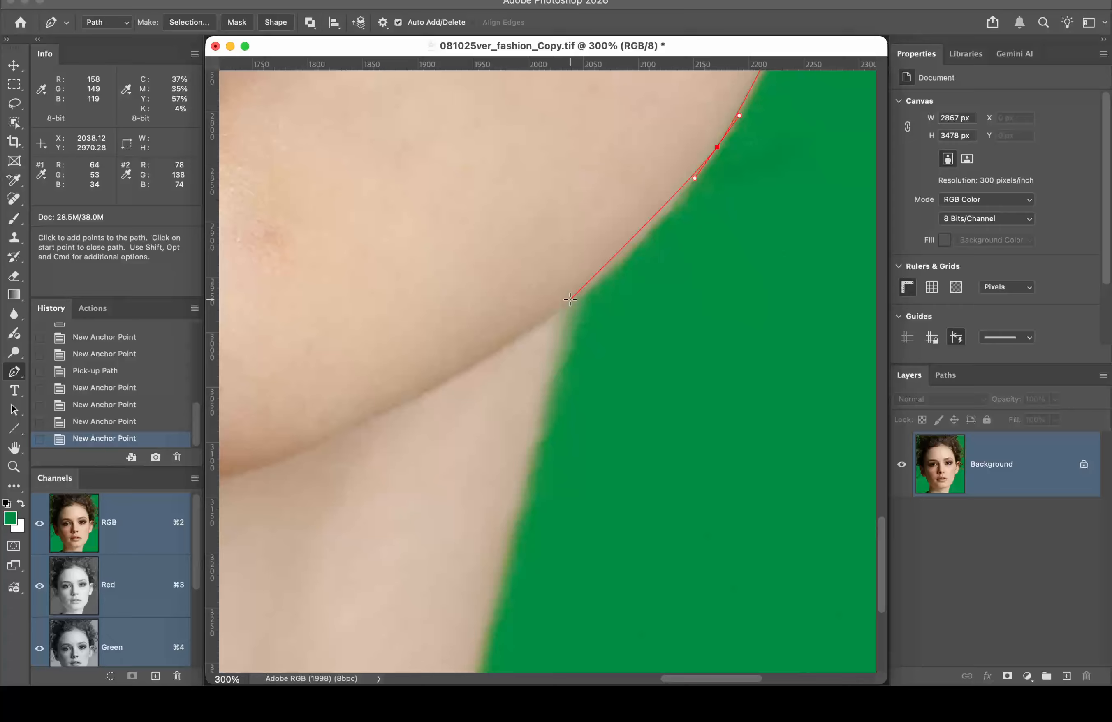
drag(571, 298, 537, 329)
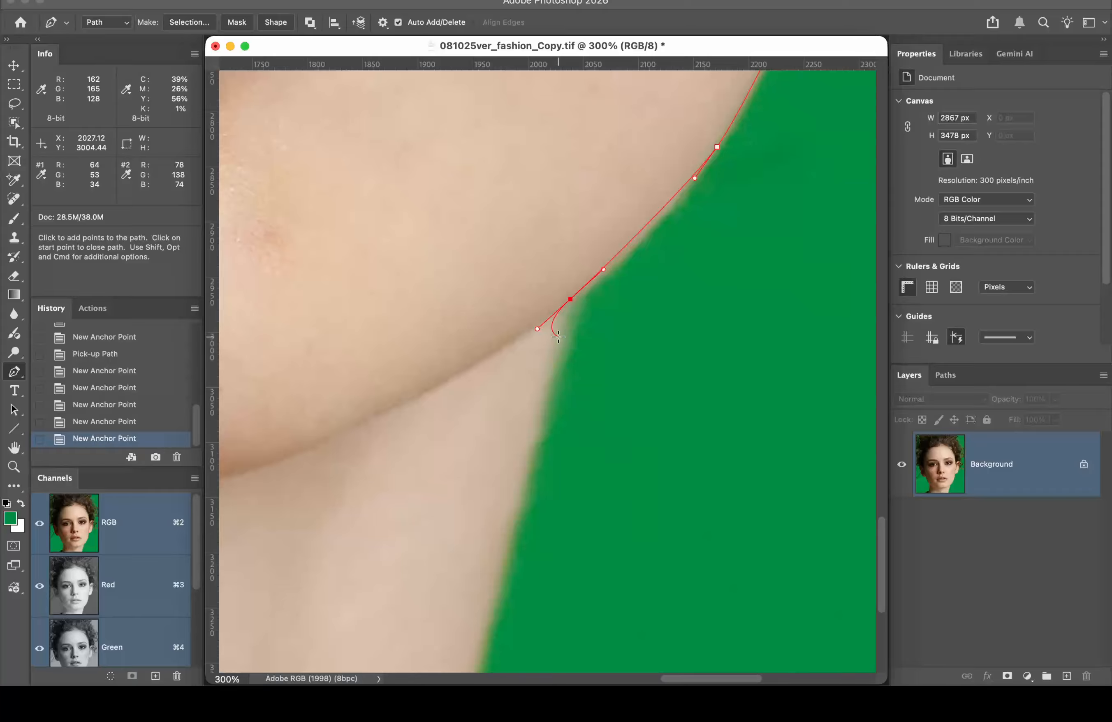
click(570, 299)
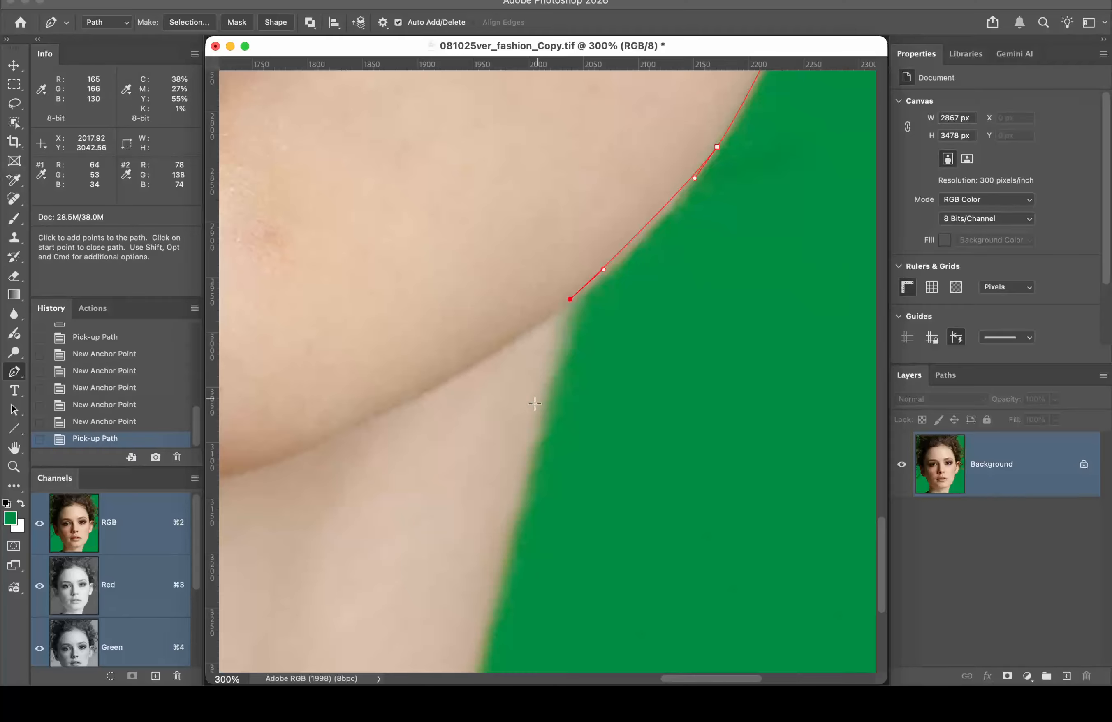
click(512, 518)
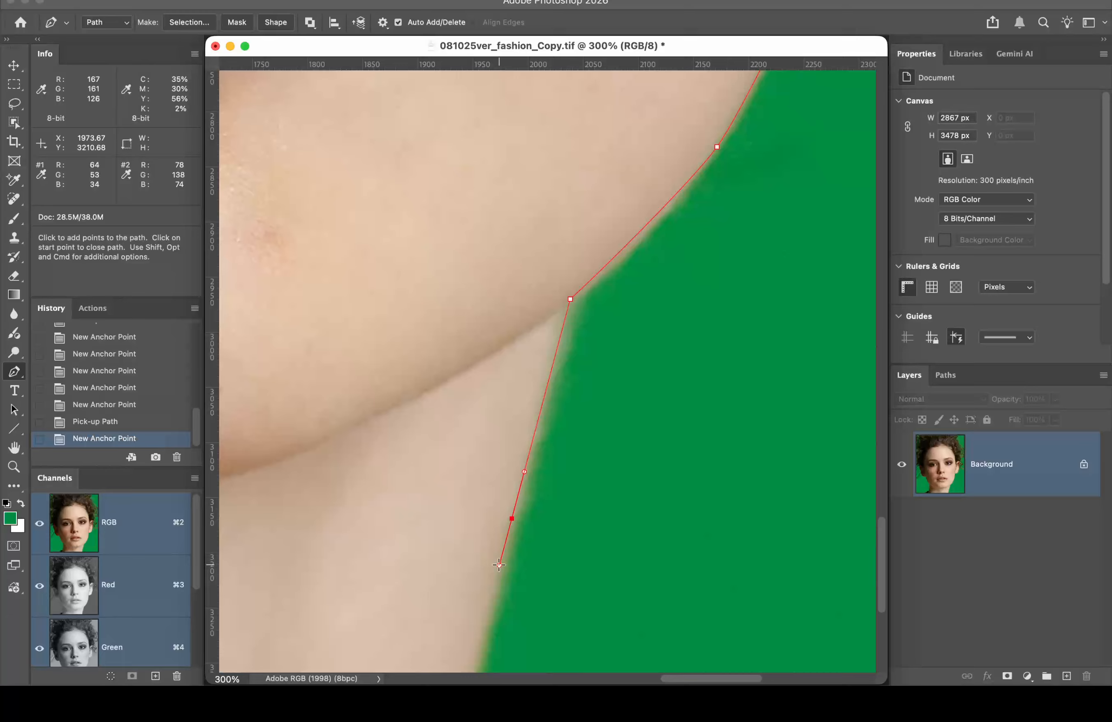
drag(599, 531, 713, 305)
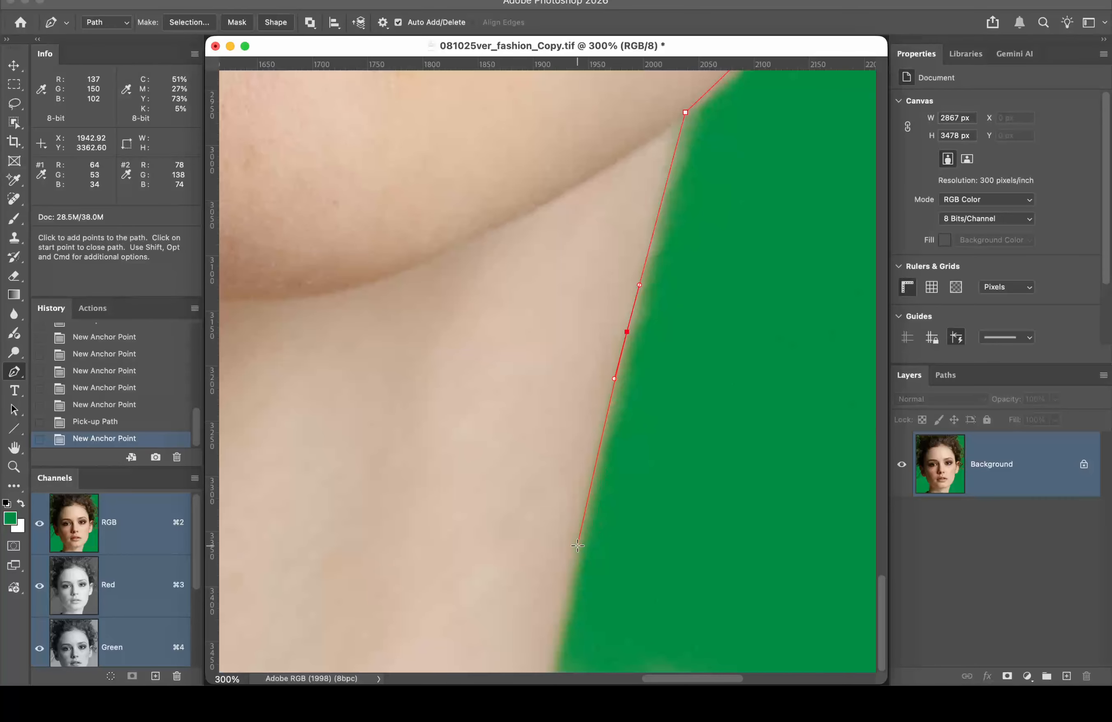
drag(576, 549, 579, 589)
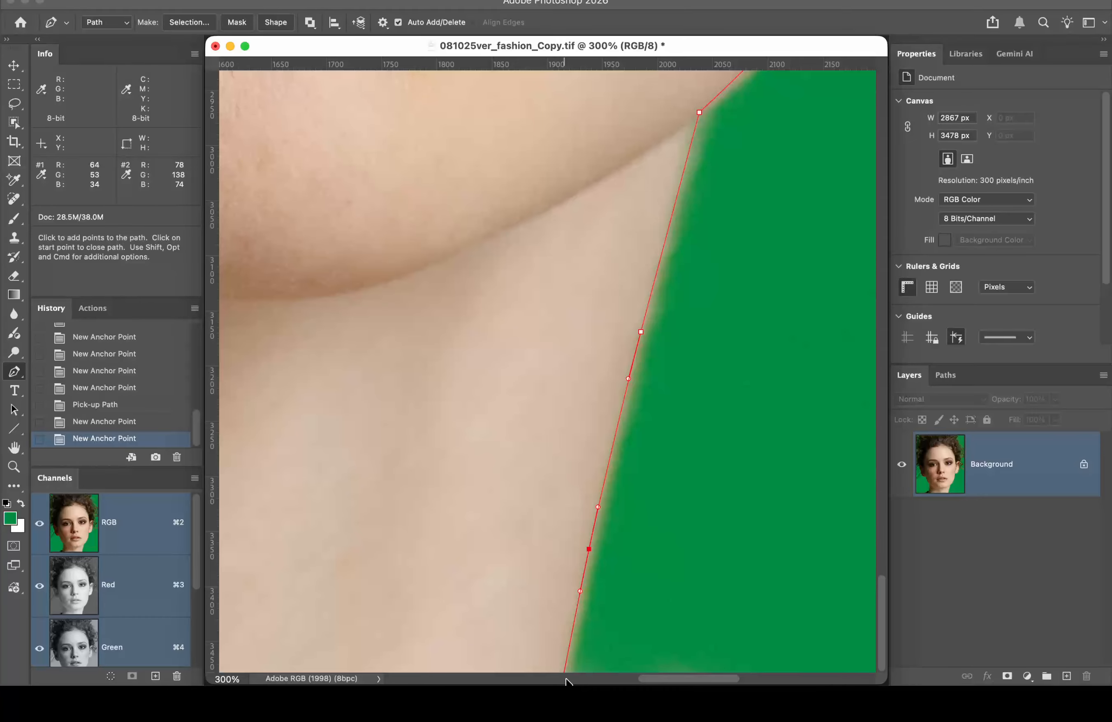
Step: In full-screen view, add a point past the image's bottom edge and pan to the lower left
key(f)
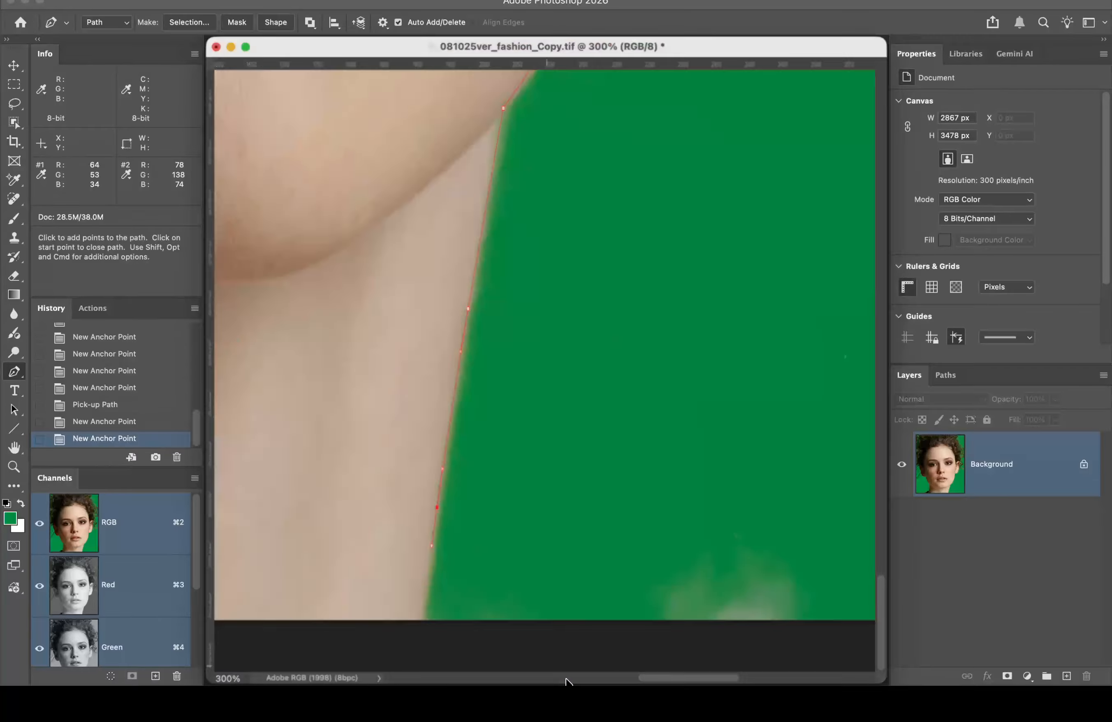
key(space)
drag(556, 556, 782, 402)
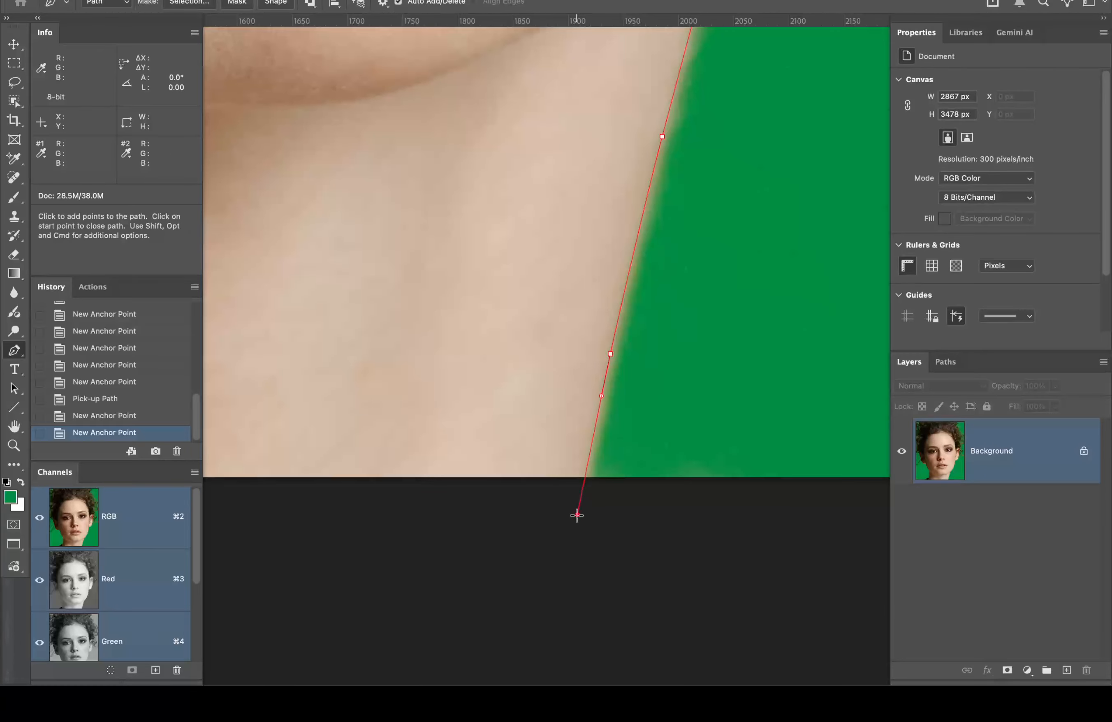
drag(577, 515, 574, 542)
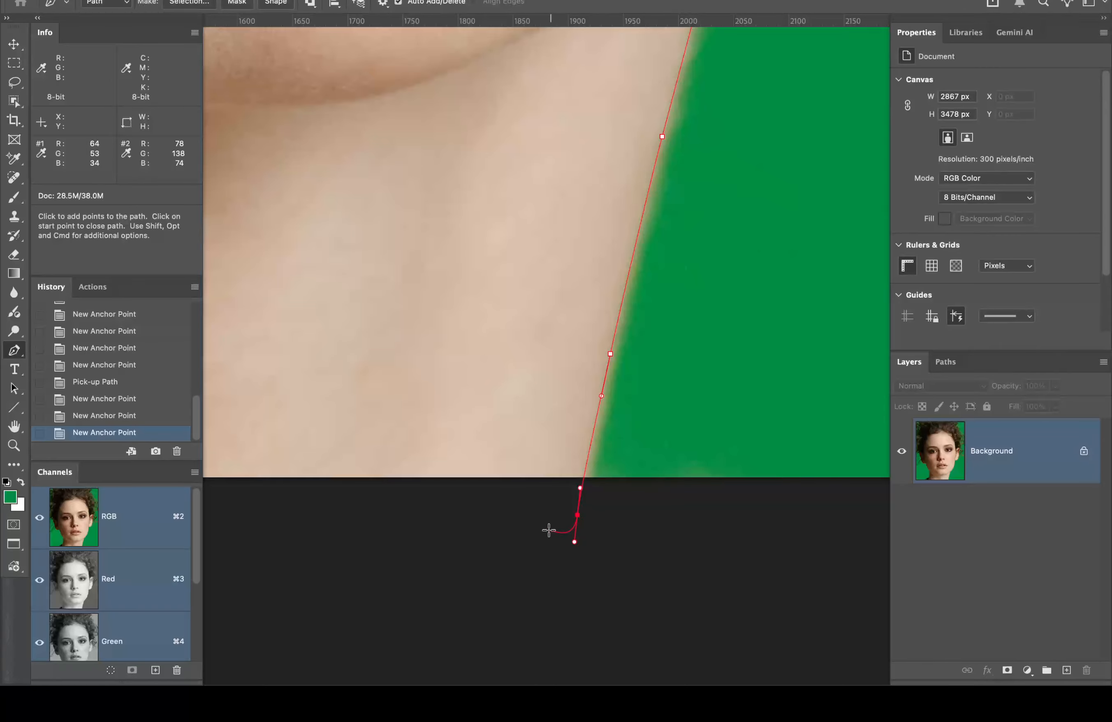
drag(562, 530, 752, 529)
drag(729, 573, 835, 578)
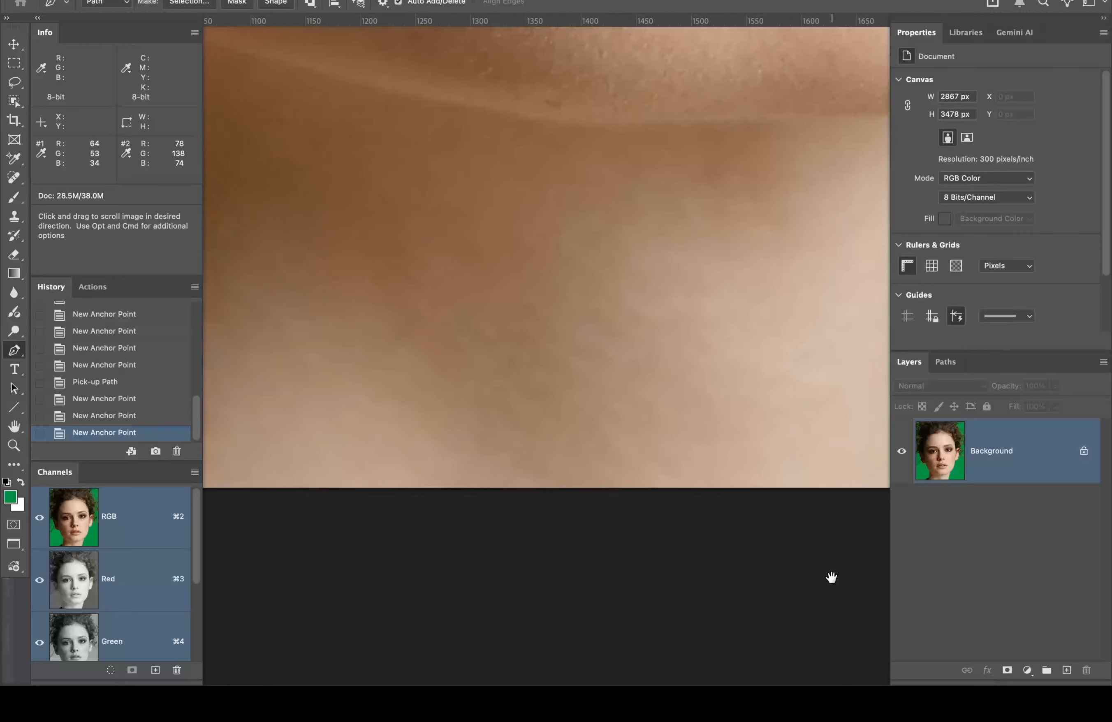
drag(717, 572, 966, 575)
drag(656, 581, 827, 591)
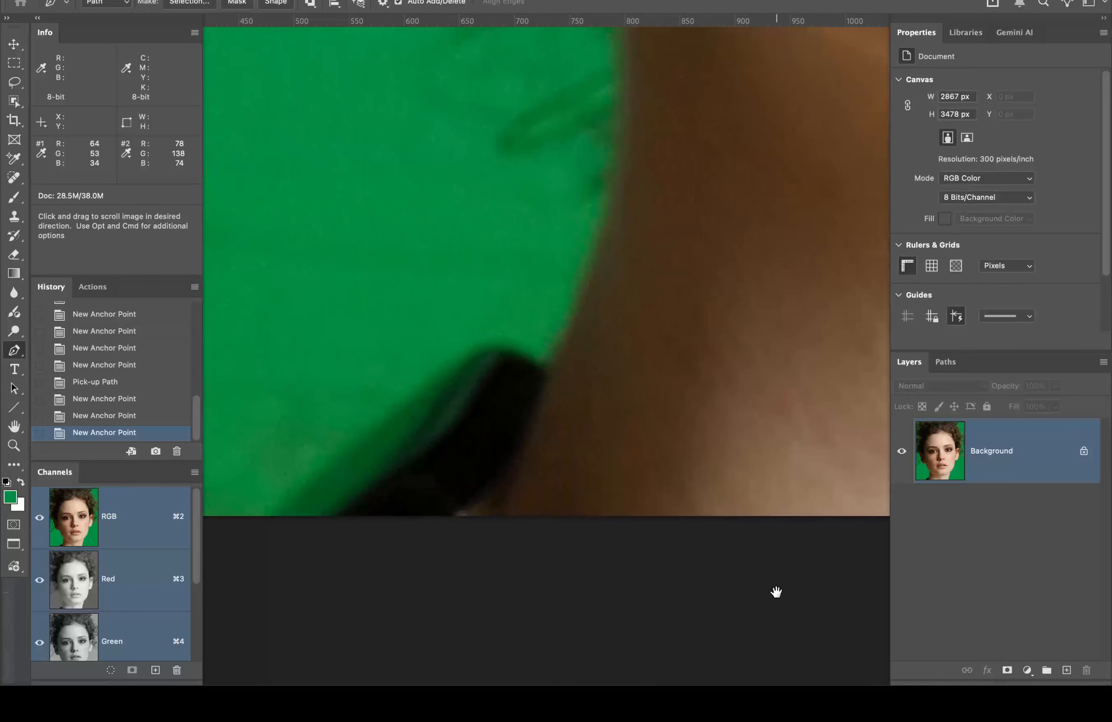
drag(607, 611, 740, 613)
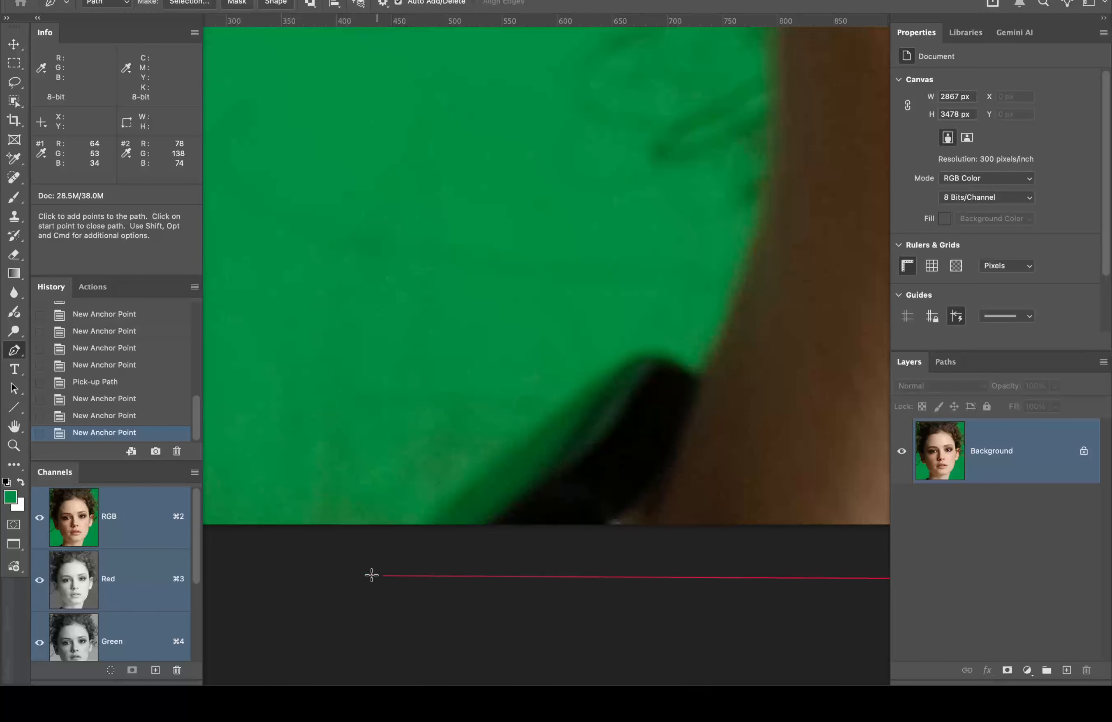
Step: Place anchors from below the bottom-left up the shoulder edge and curve over its top
click(351, 569)
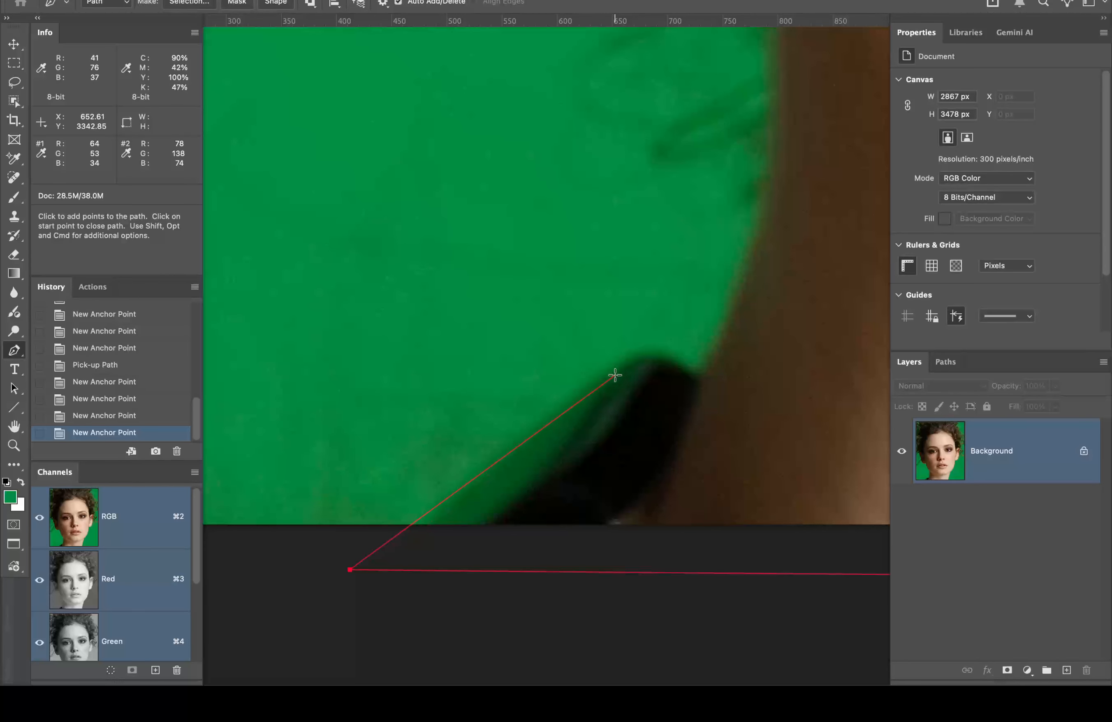
click(420, 524)
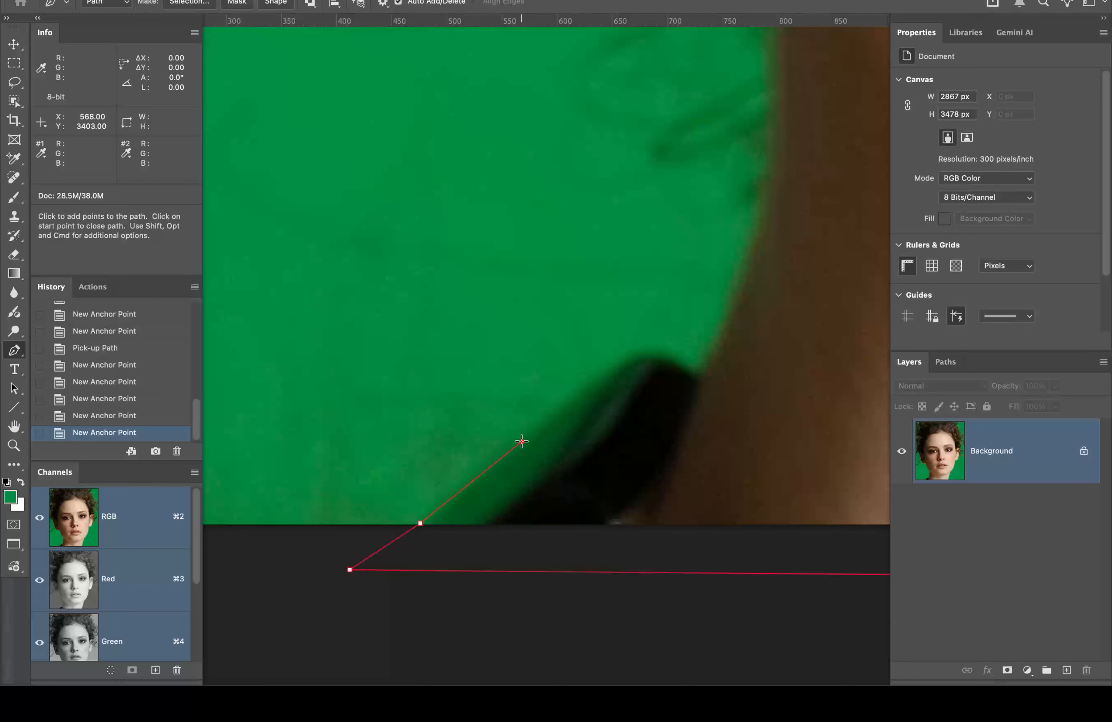
click(553, 414)
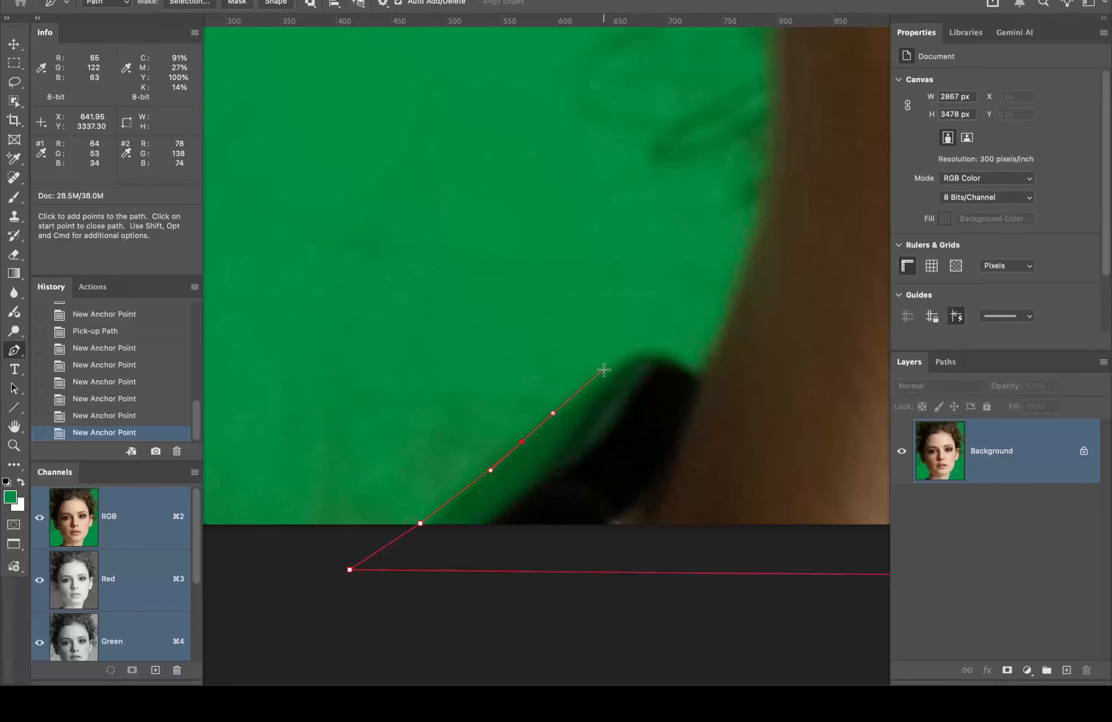
drag(607, 374, 613, 368)
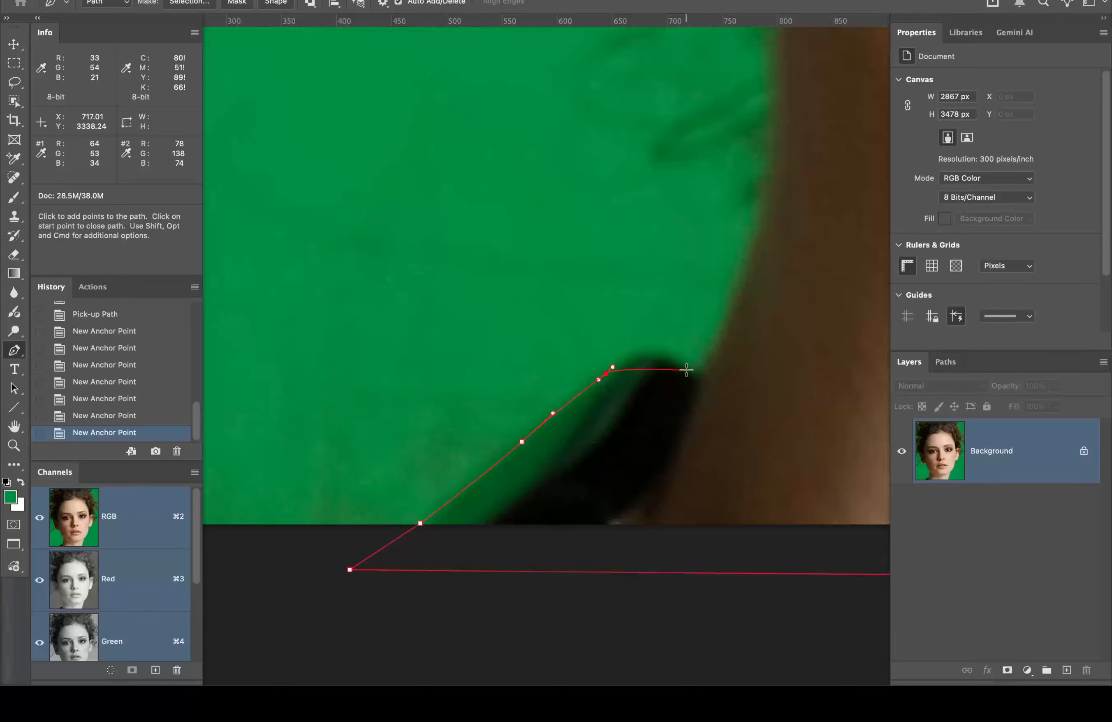
drag(695, 374, 754, 413)
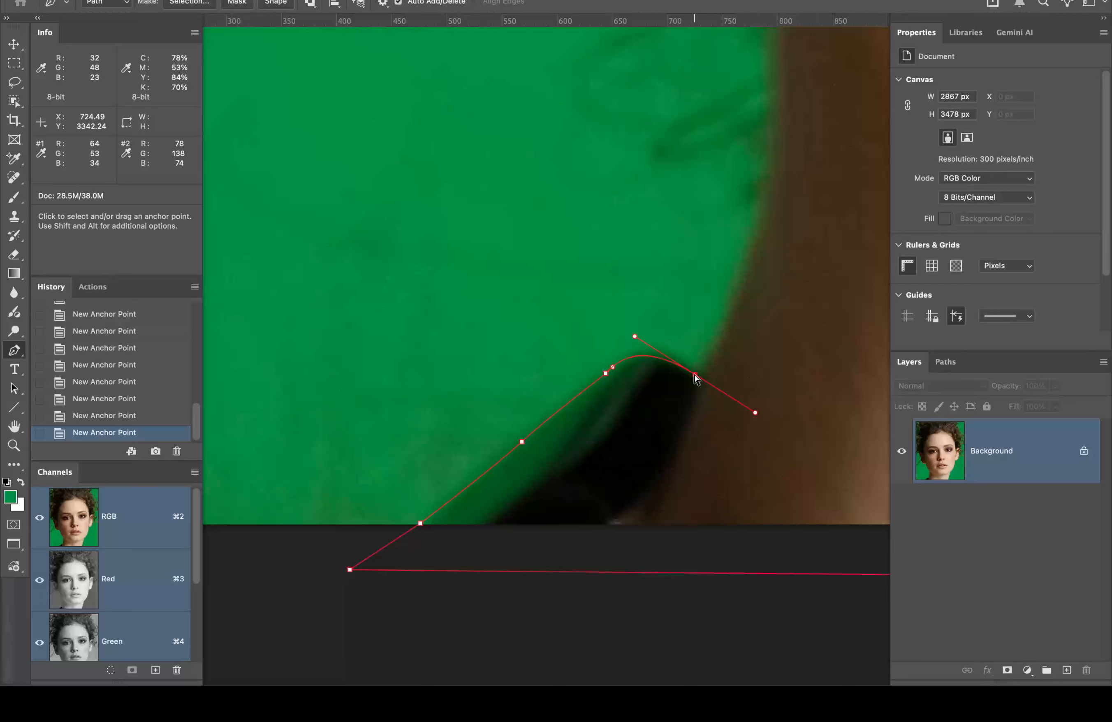
Step: Reshape the last anchor to hug the shoulder and convert it to a corner point
mouse_move(696, 379)
mouse_down()
mouse_move(712, 370)
mouse_move(702, 383)
mouse_up()
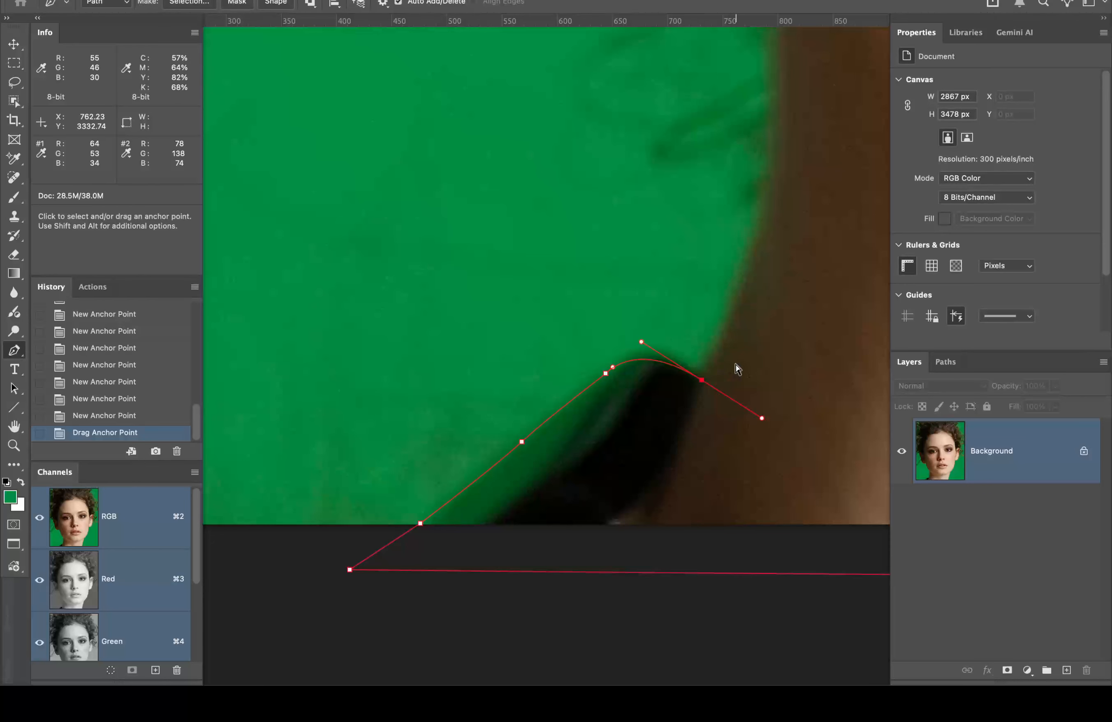
drag(761, 419, 764, 430)
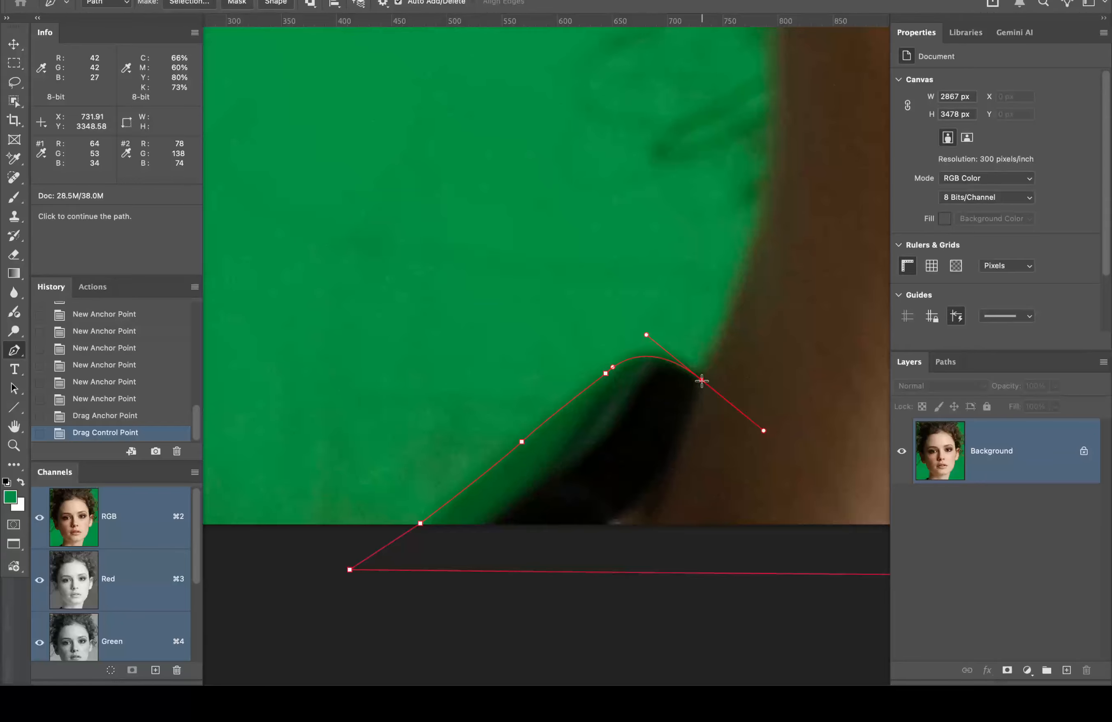
key(alt)
alt+click(702, 381)
Step: Add smooth anchors up the left neck edge, trimming a handle and nudging the end point
key(space)
drag(764, 315, 730, 336)
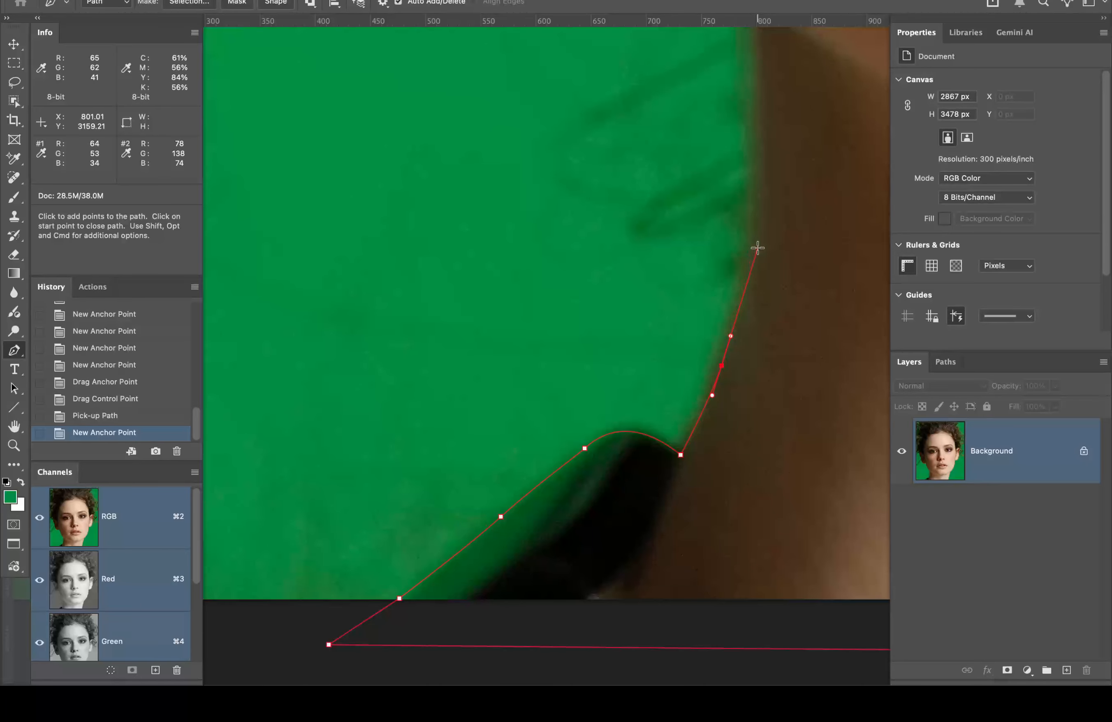
drag(757, 247, 737, 395)
key(space)
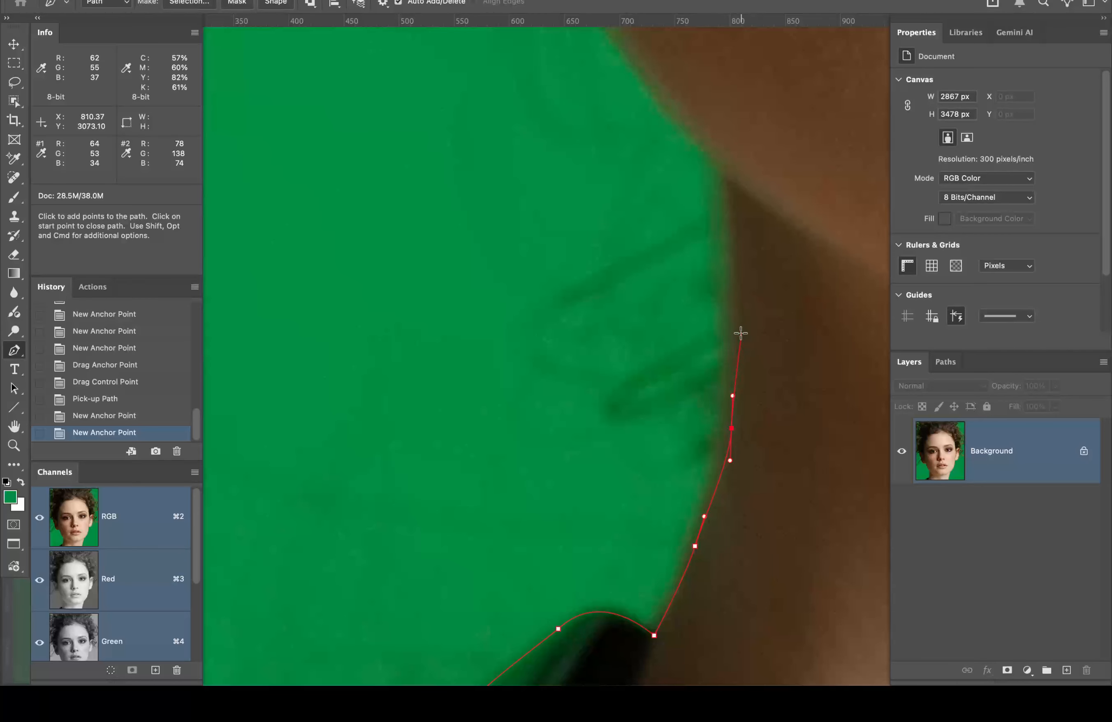
drag(738, 327, 734, 298)
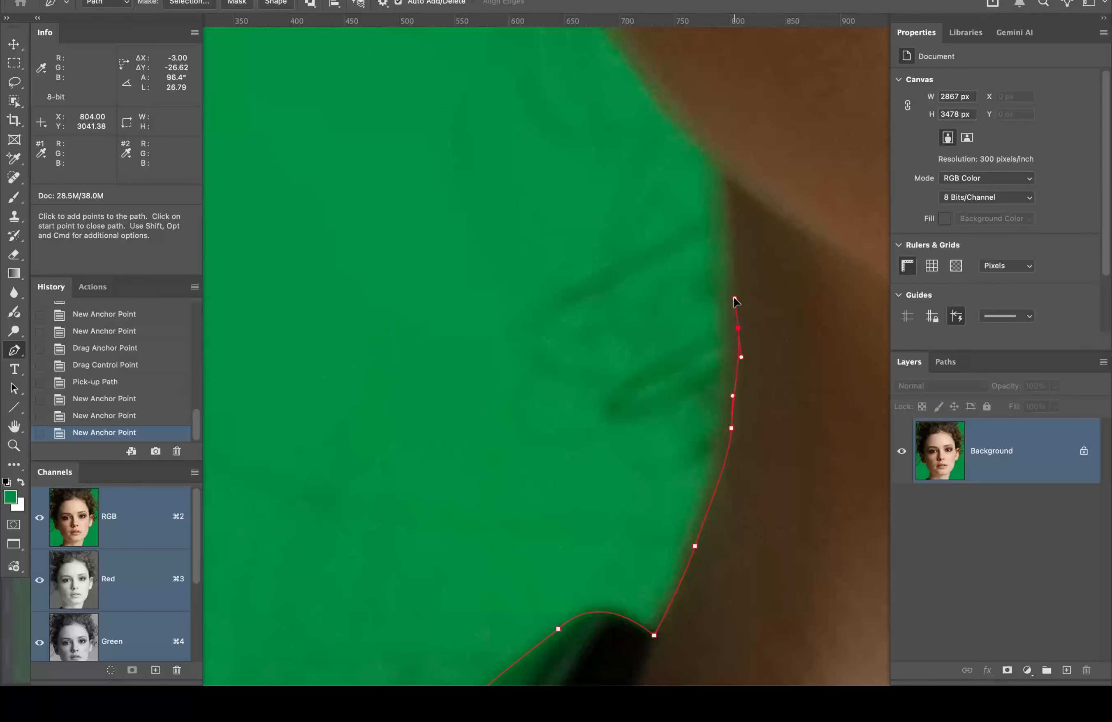
drag(728, 177, 768, 278)
alt+click(728, 180)
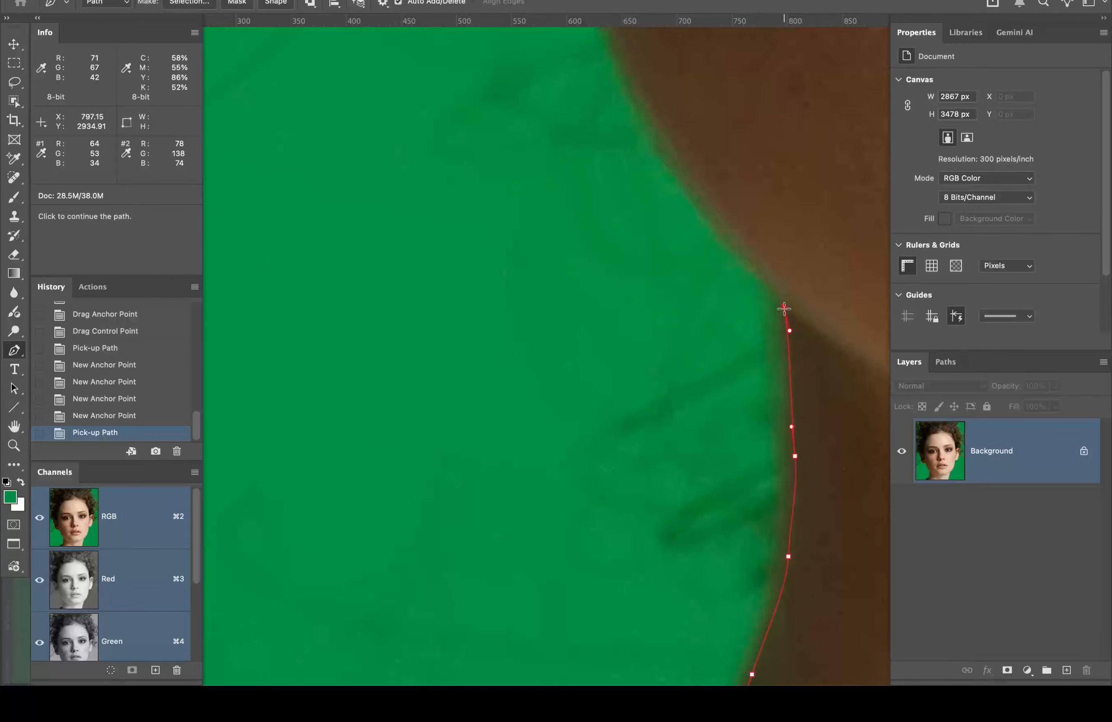
click(784, 308)
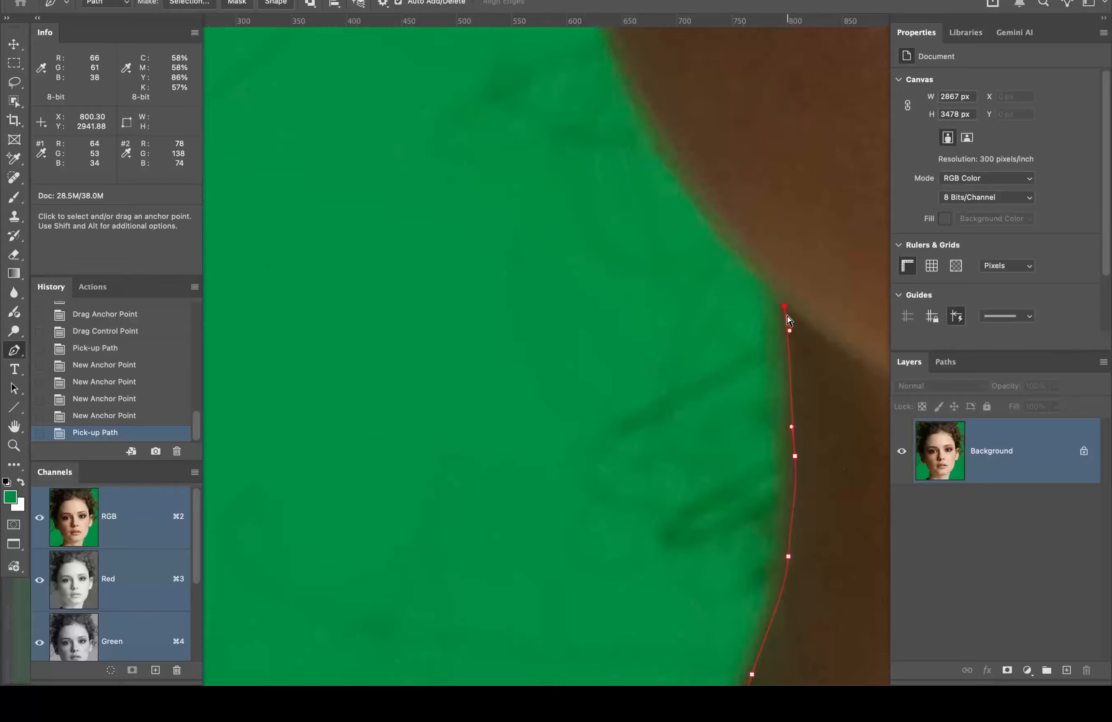
drag(784, 307, 781, 297)
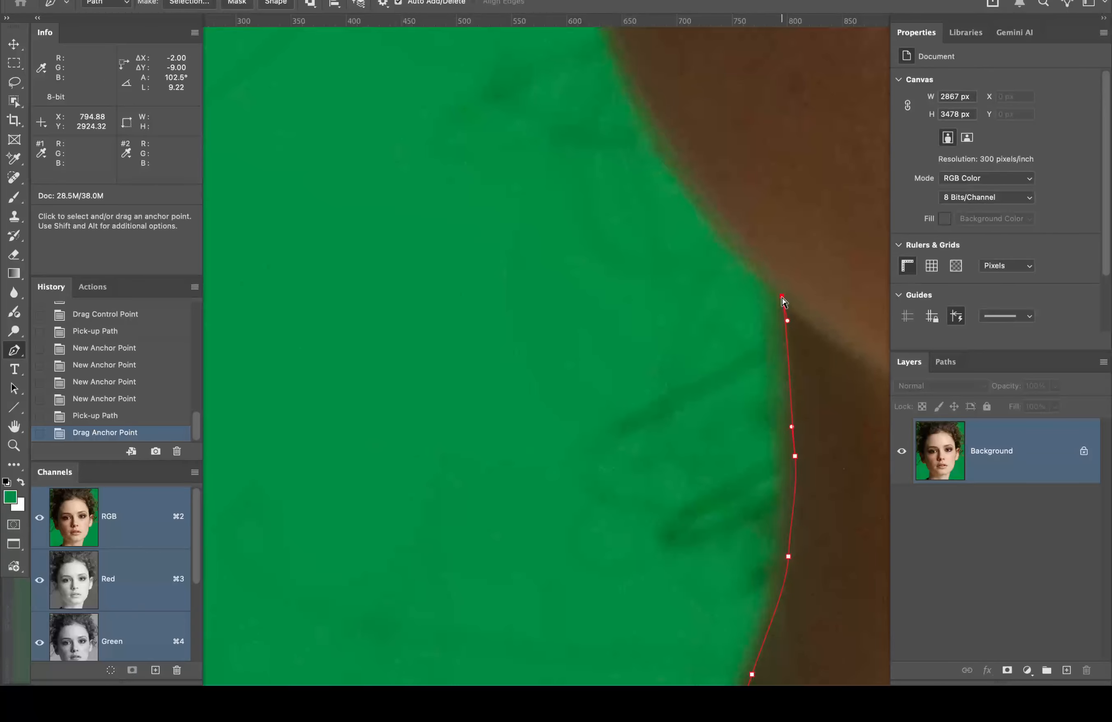
Step: Keep placing curved anchors up the neck edge to where it meets the earlobe
key(space)
drag(716, 202, 723, 267)
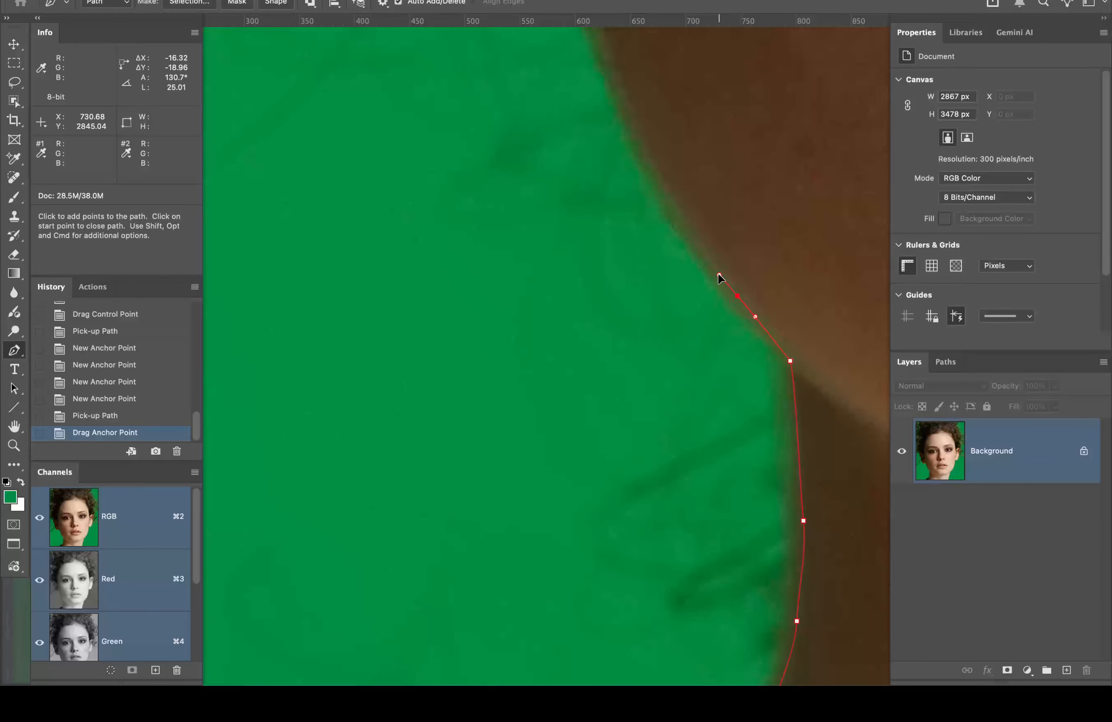
drag(712, 263, 711, 264)
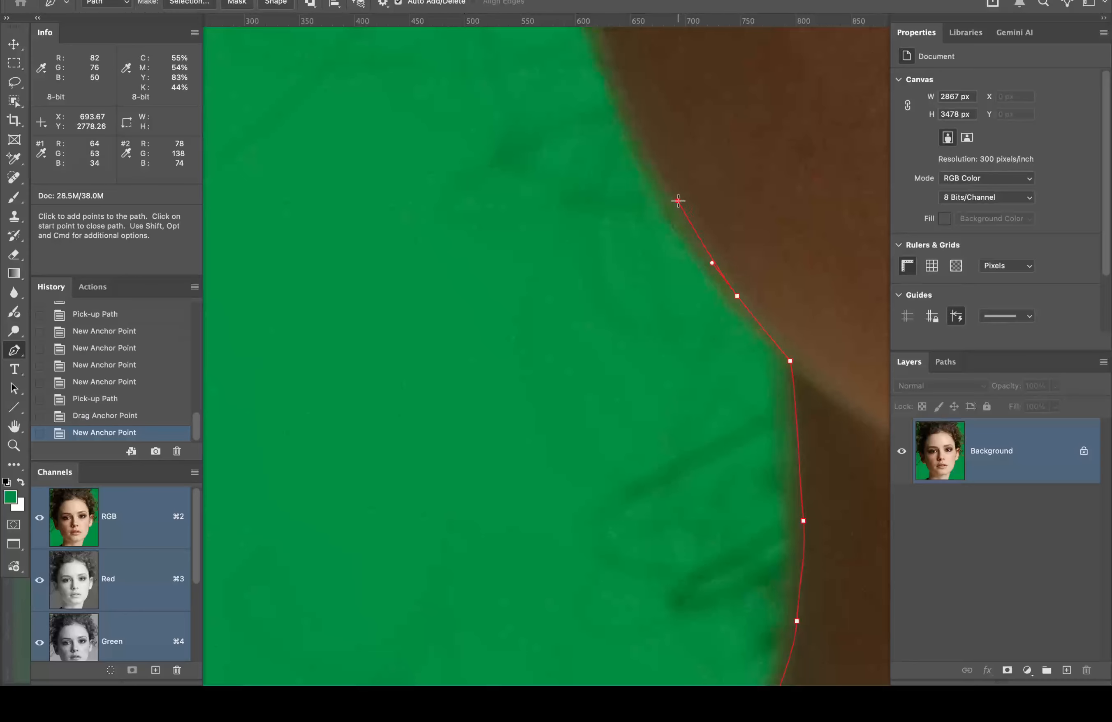
drag(678, 200, 663, 176)
key(space)
drag(712, 146, 794, 320)
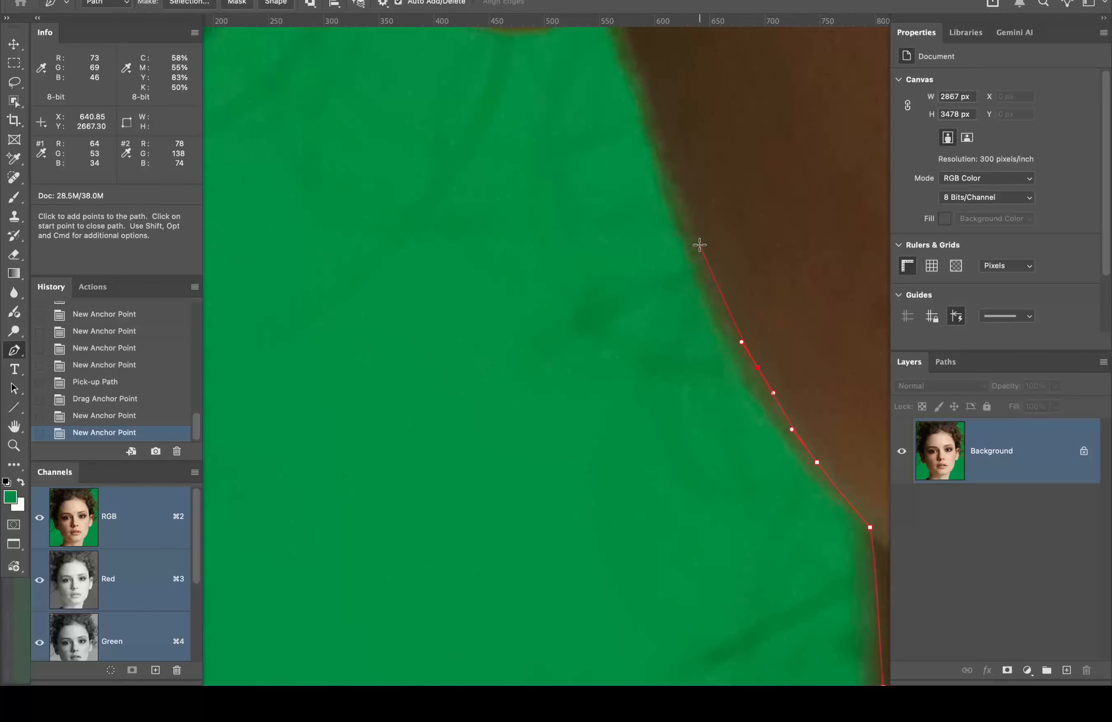
drag(699, 245, 684, 199)
key(space)
drag(725, 154, 795, 360)
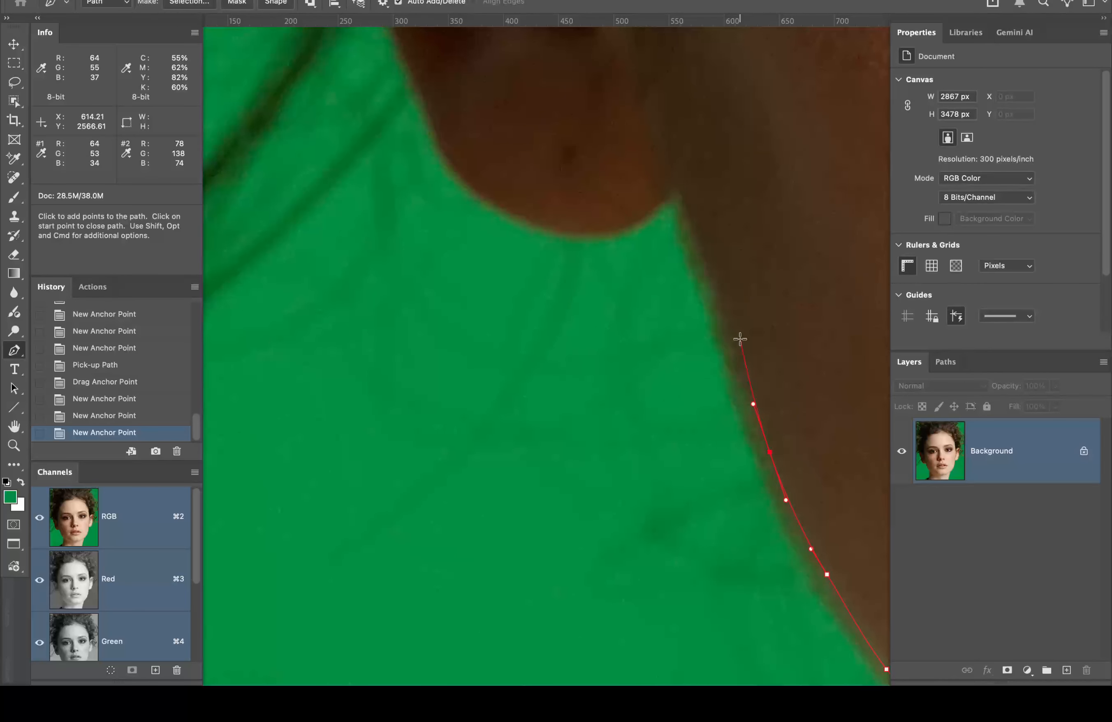
drag(723, 311, 712, 279)
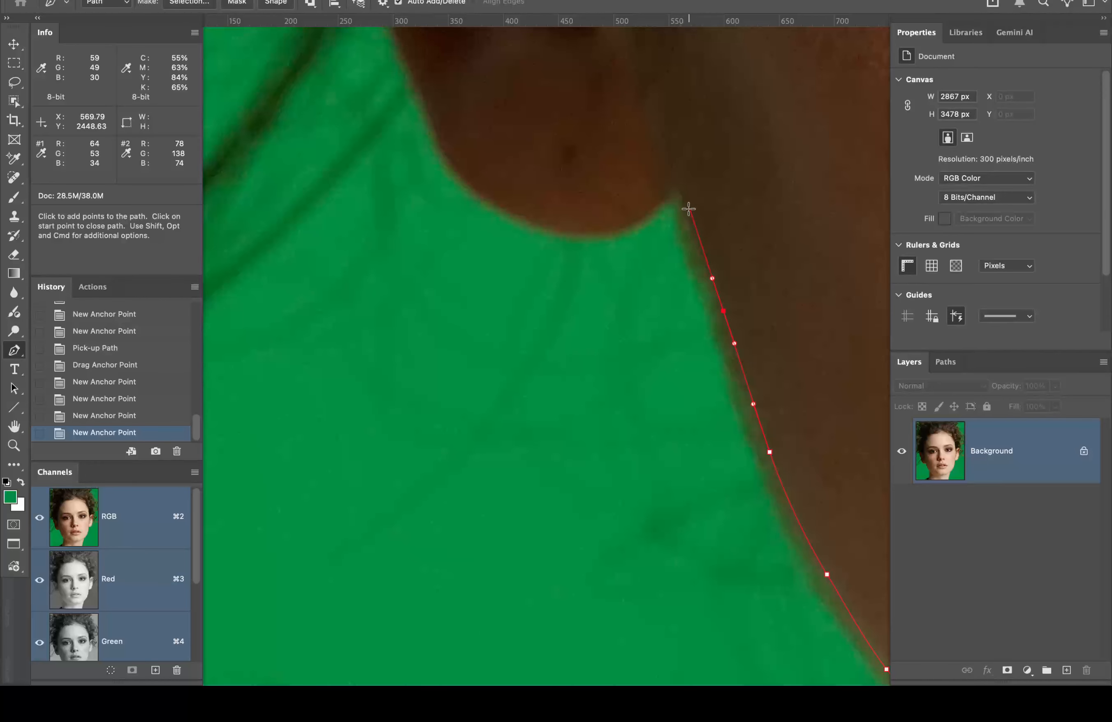
drag(687, 212, 686, 205)
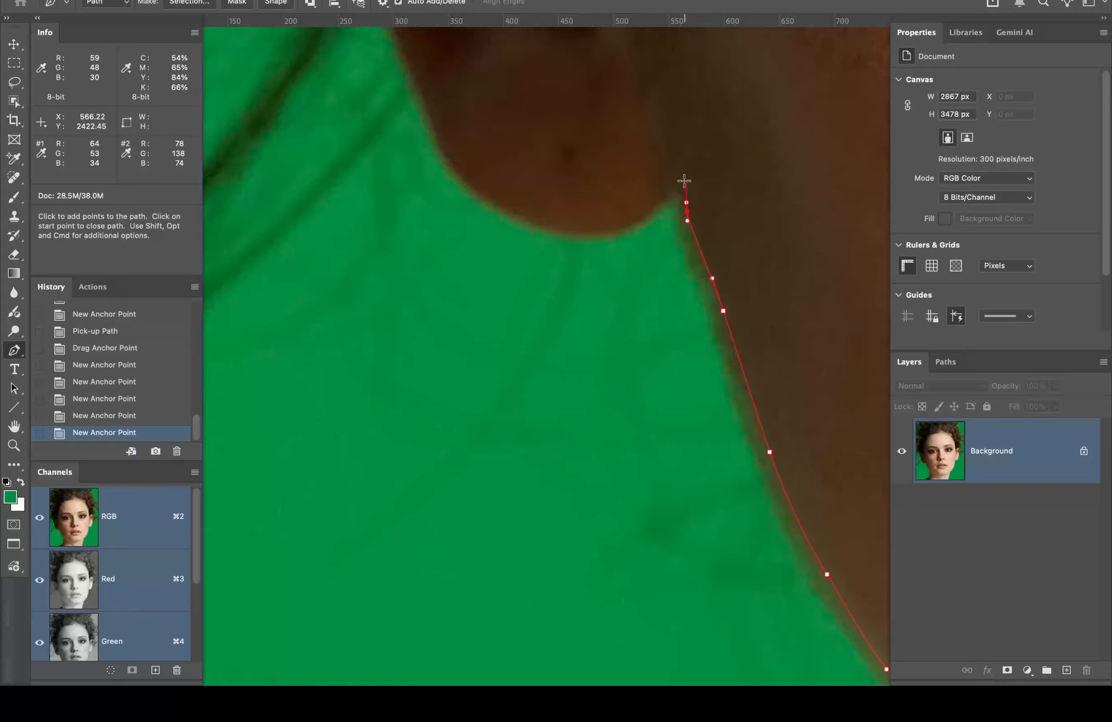
Step: Curve the path around under the earlobe to the background, then zoom out
click(666, 195)
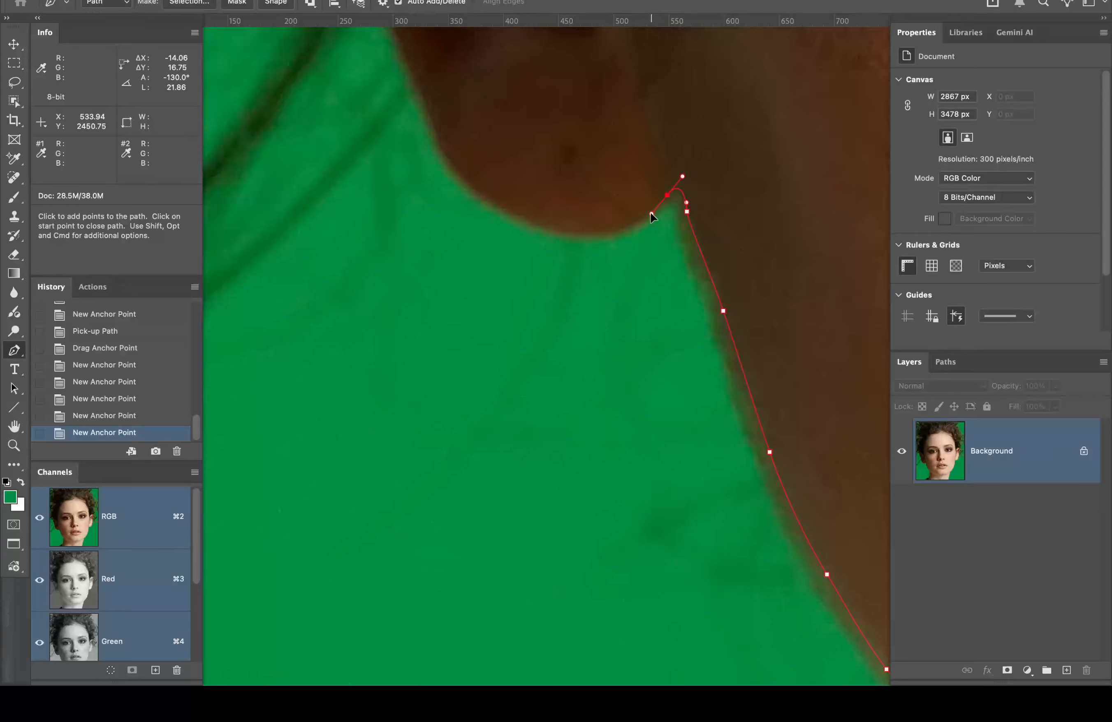
drag(651, 214, 533, 220)
drag(472, 185, 456, 166)
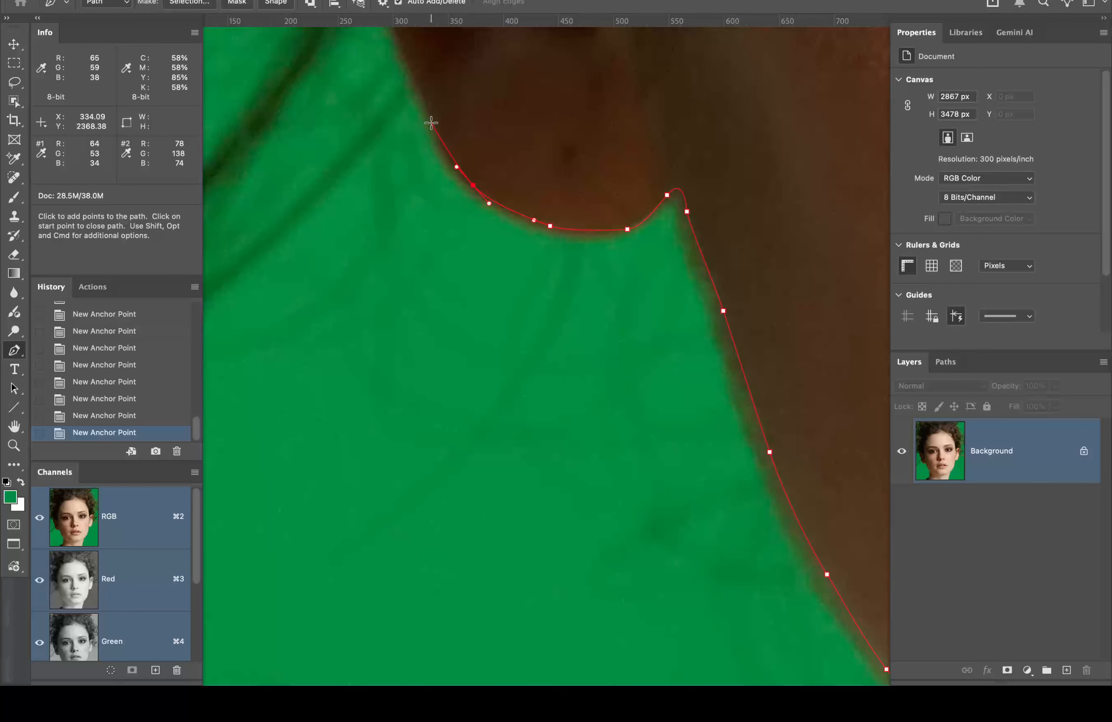
drag(431, 122, 423, 102)
click(418, 90)
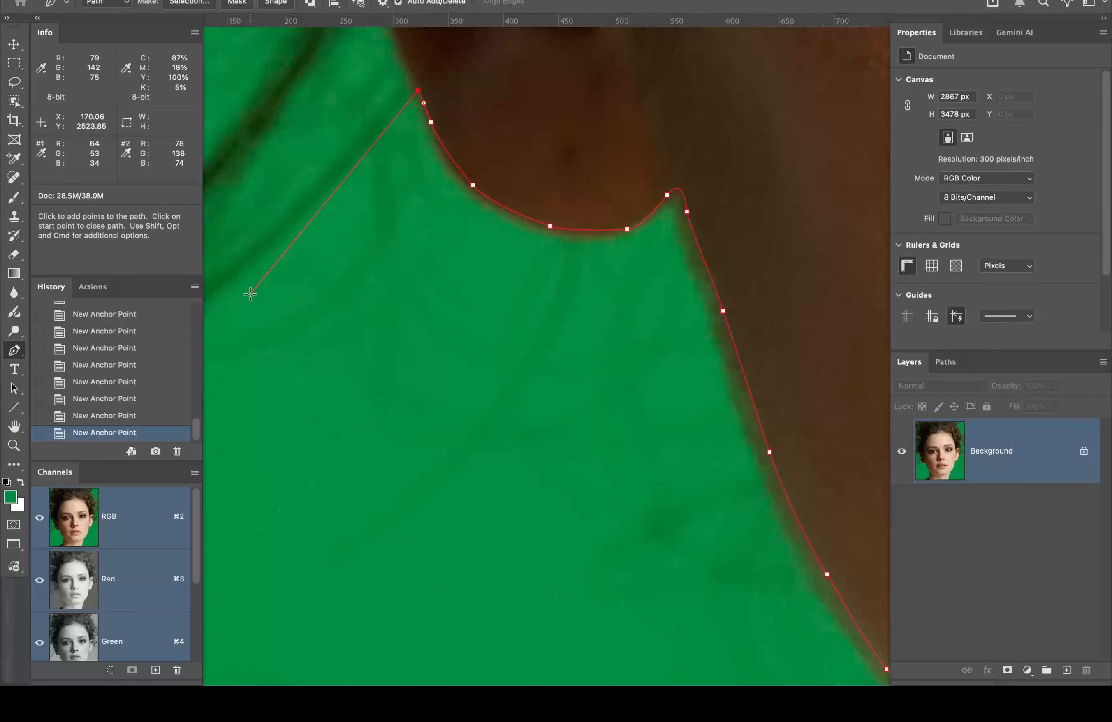
key(space)
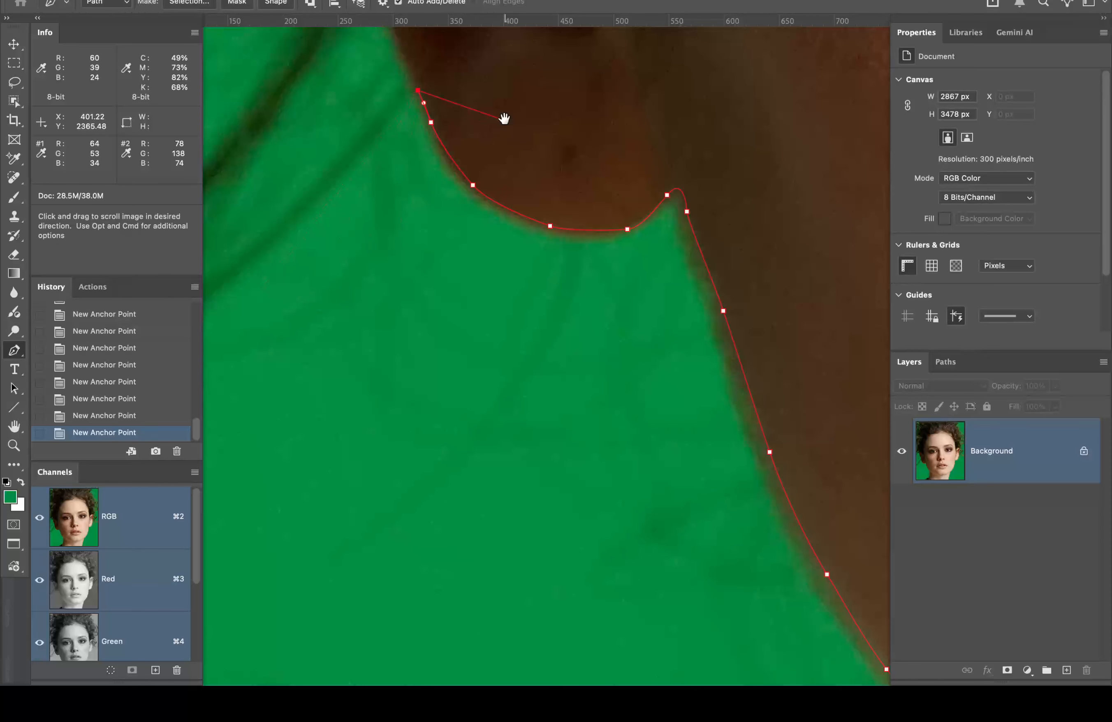
drag(504, 118, 555, 215)
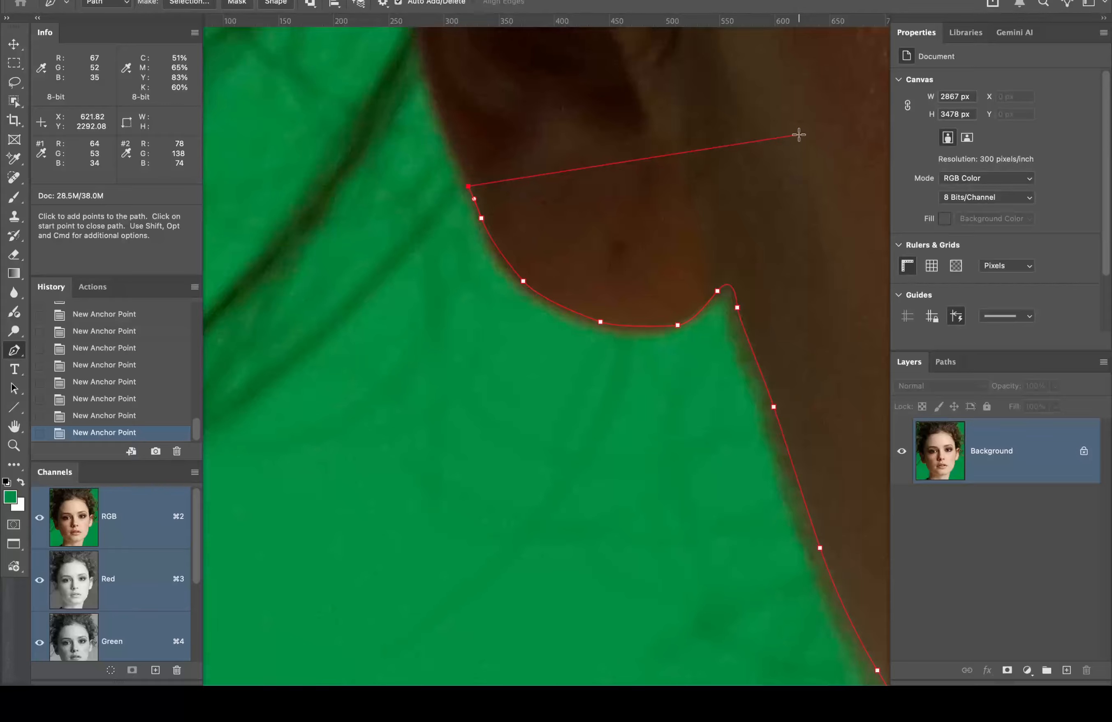
key(super+alt+space)
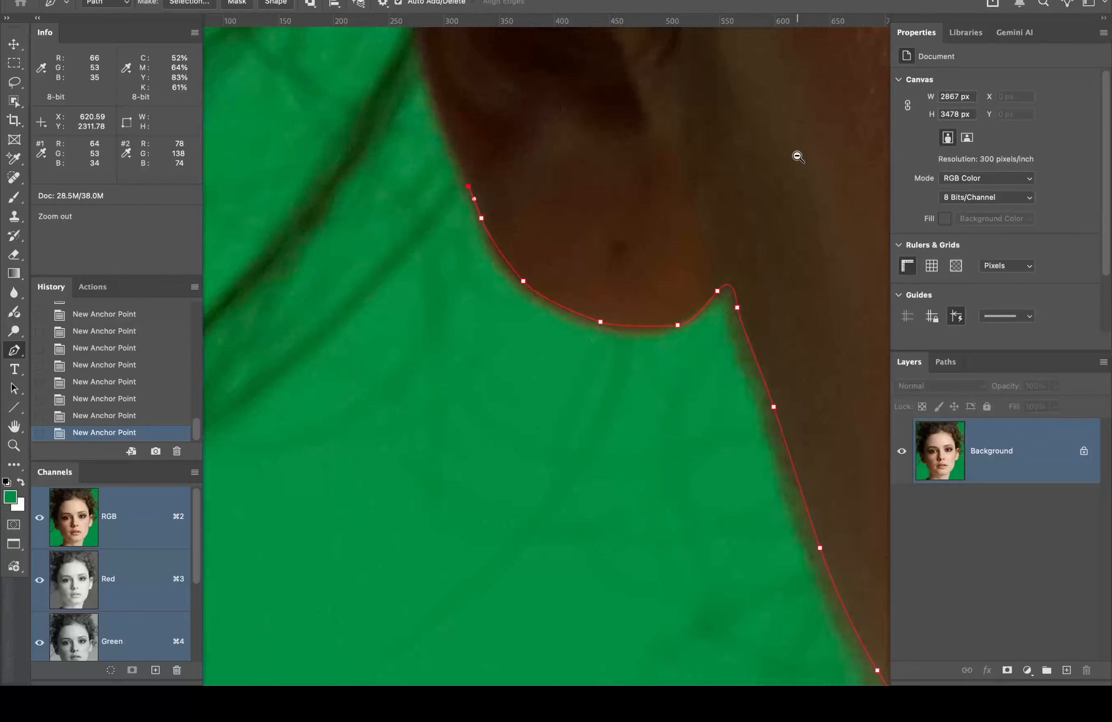
alt+super+click(797, 156)
Step: Add a point across the face and close the path on its starting anchor at the ear
alt+super+click(800, 157)
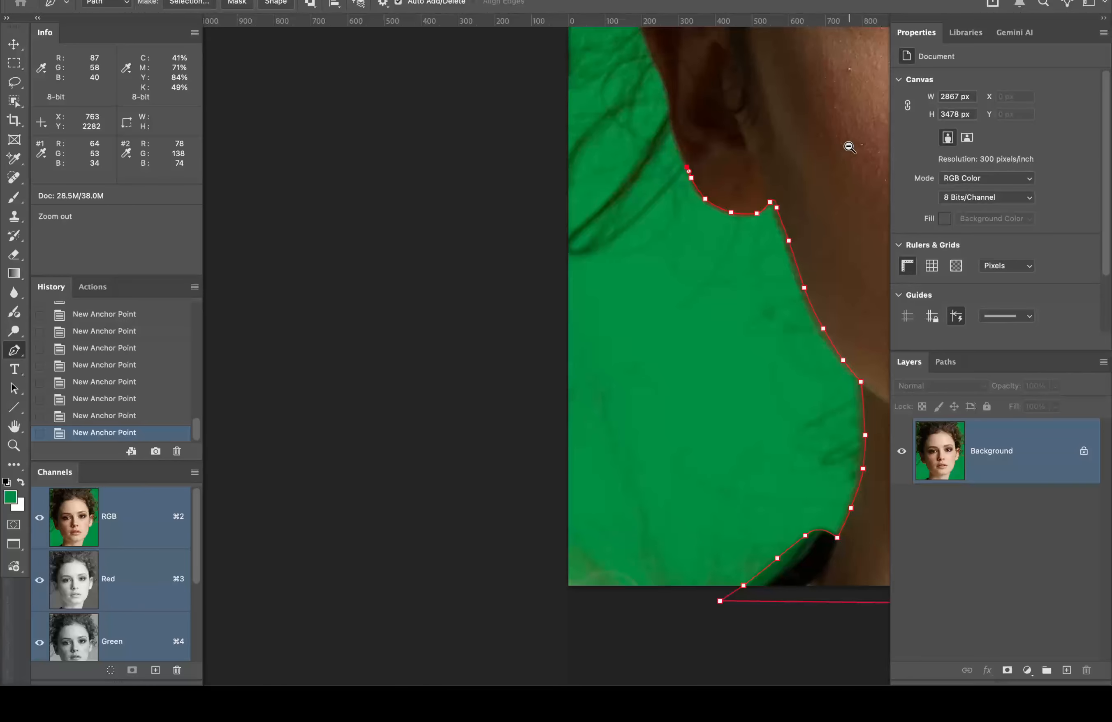
drag(859, 142, 291, 220)
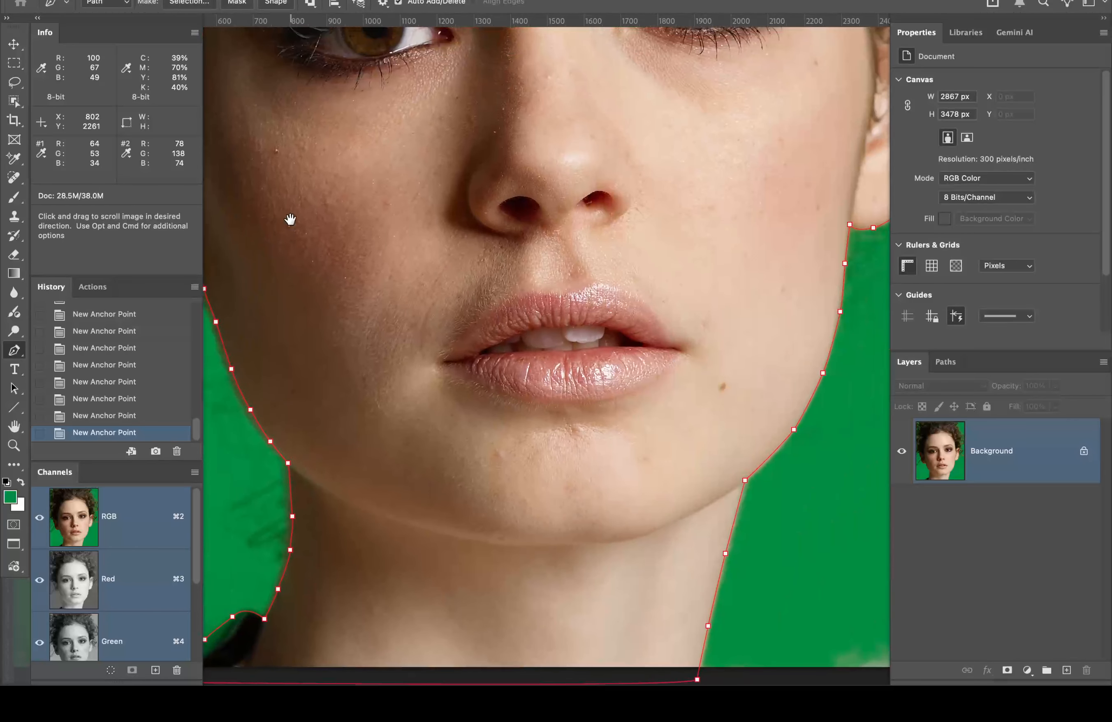
click(793, 118)
key(space)
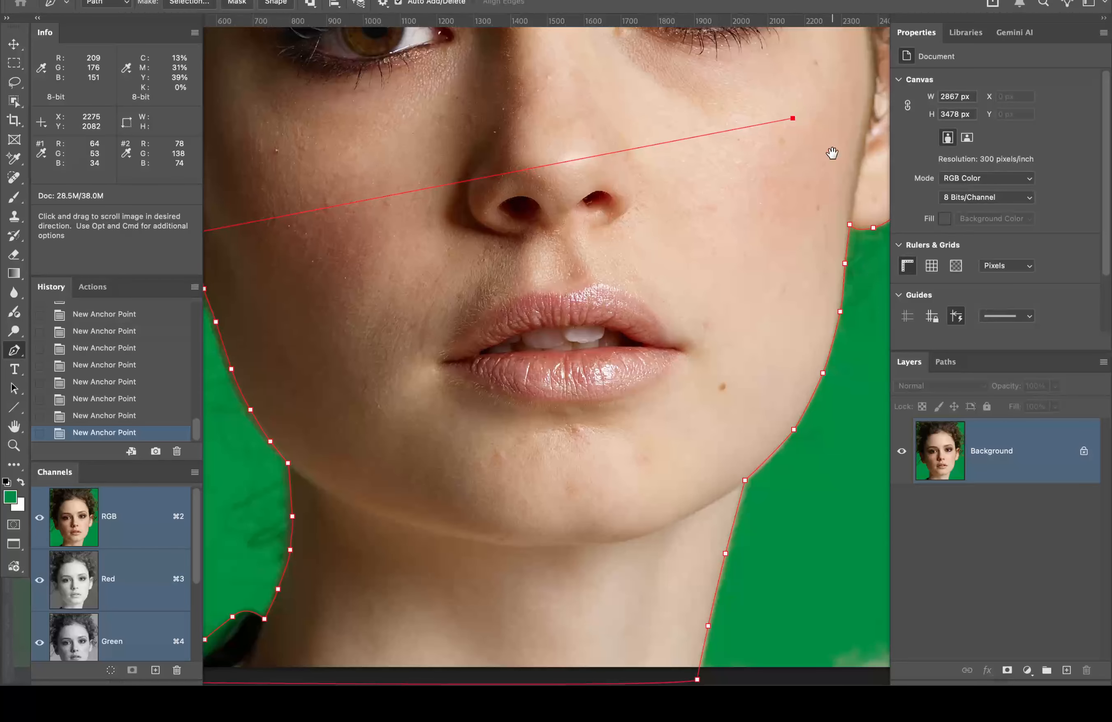
drag(832, 153, 574, 153)
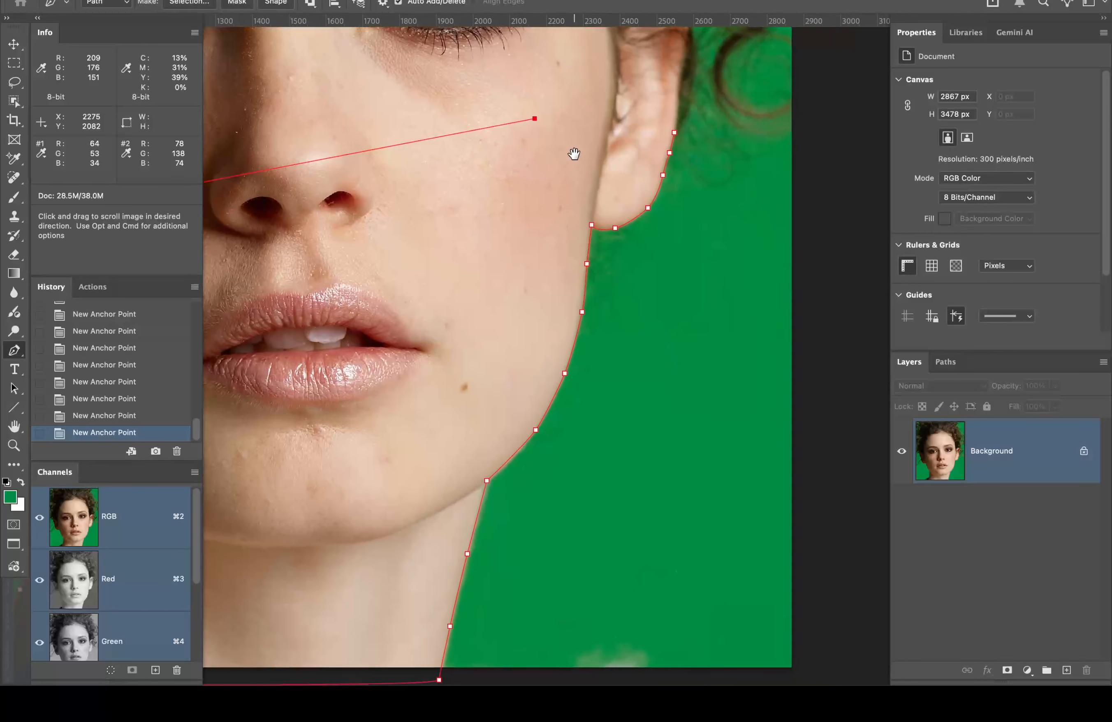
click(675, 134)
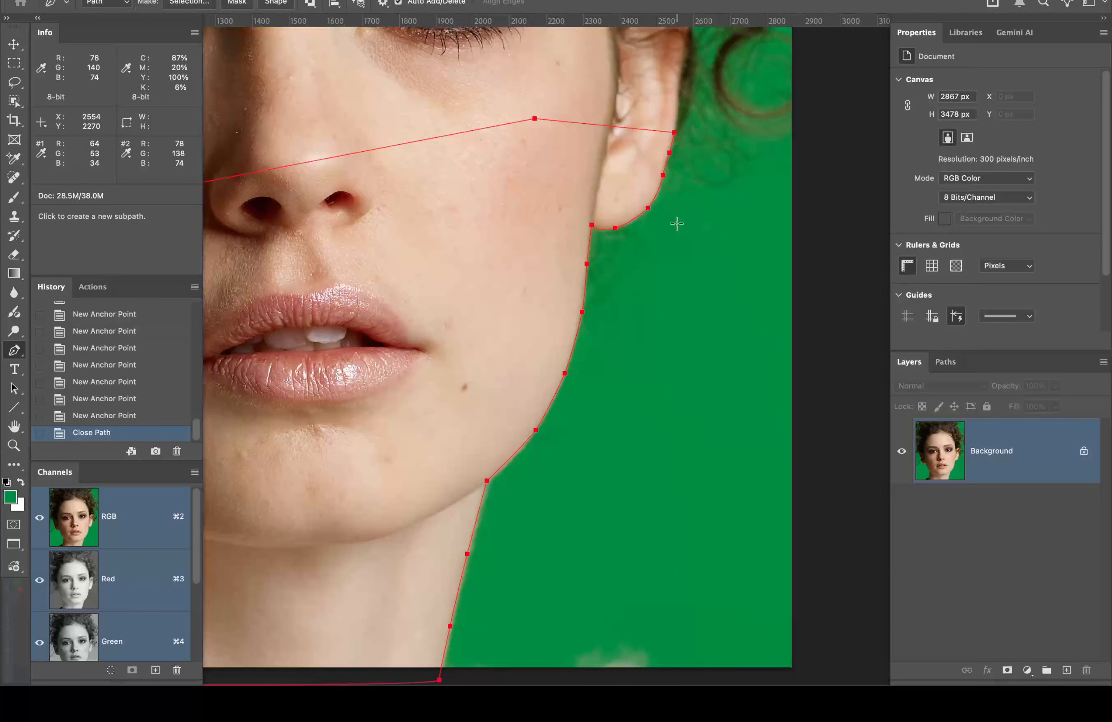
alt+super+click(374, 414)
drag(356, 382, 622, 358)
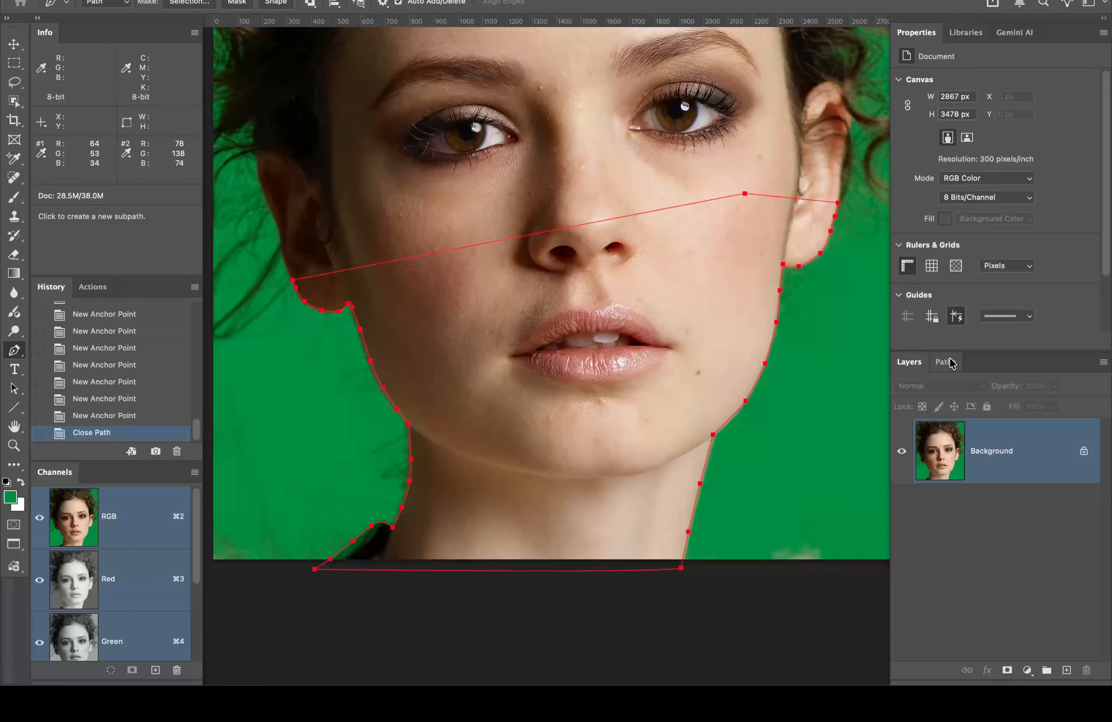
Step: Save the work path as 'lower face' in the Paths panel, then save the document
click(951, 363)
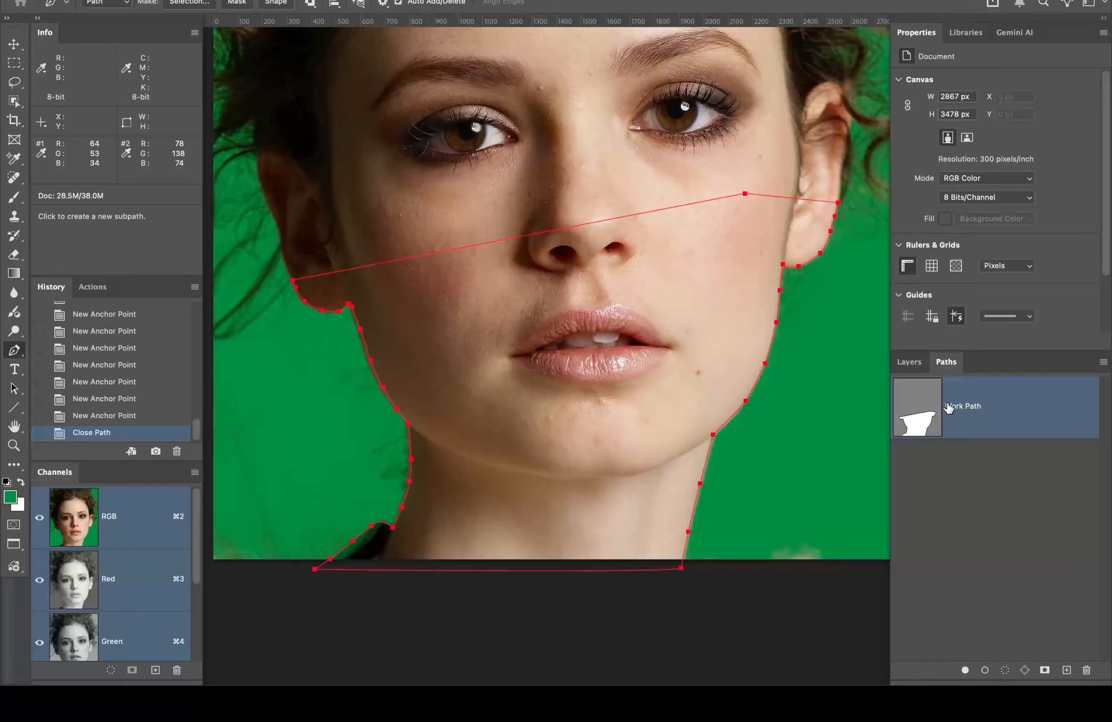
double_click(973, 407)
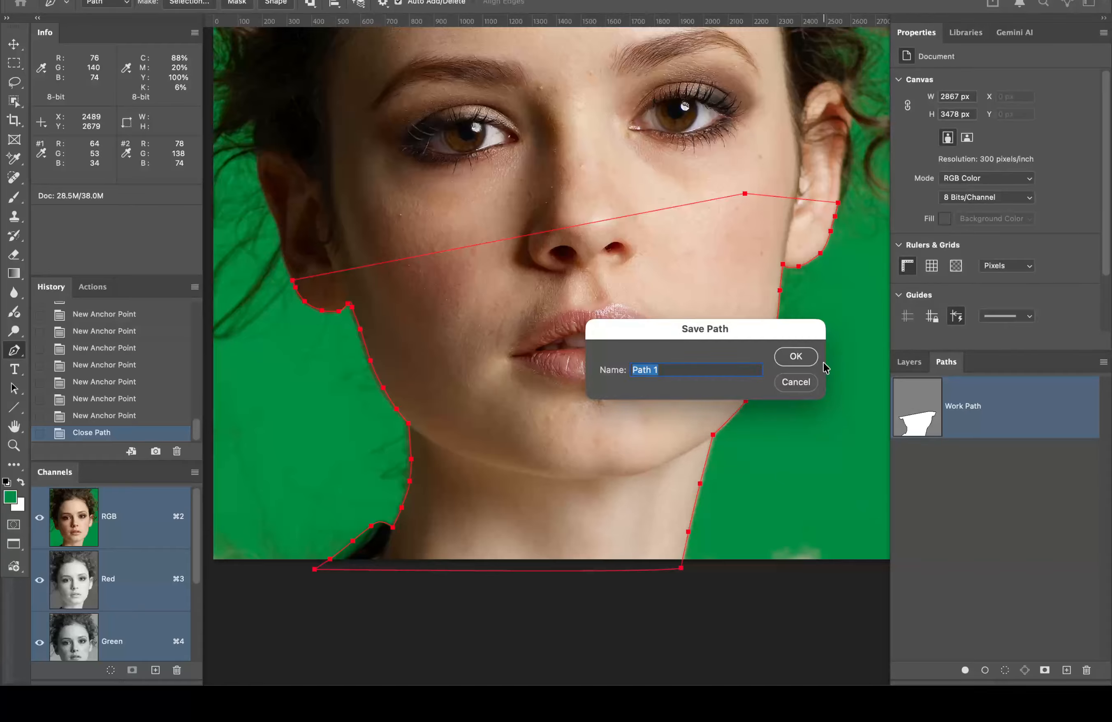
key(BackSpace)
click(796, 359)
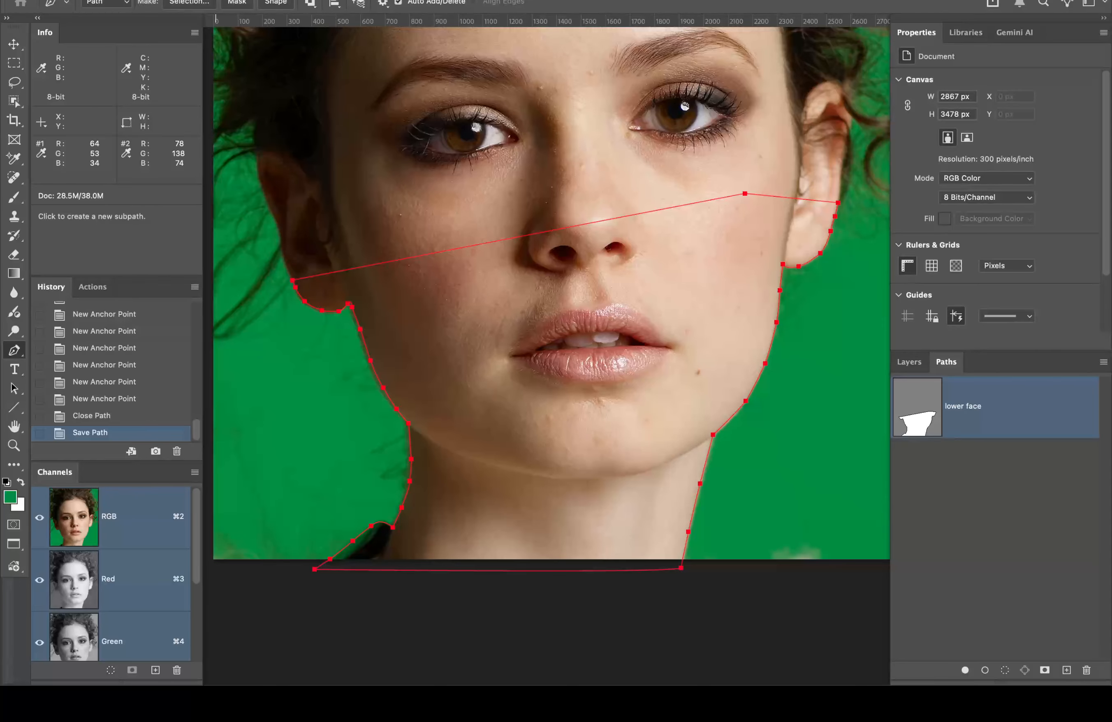
click(138, 0)
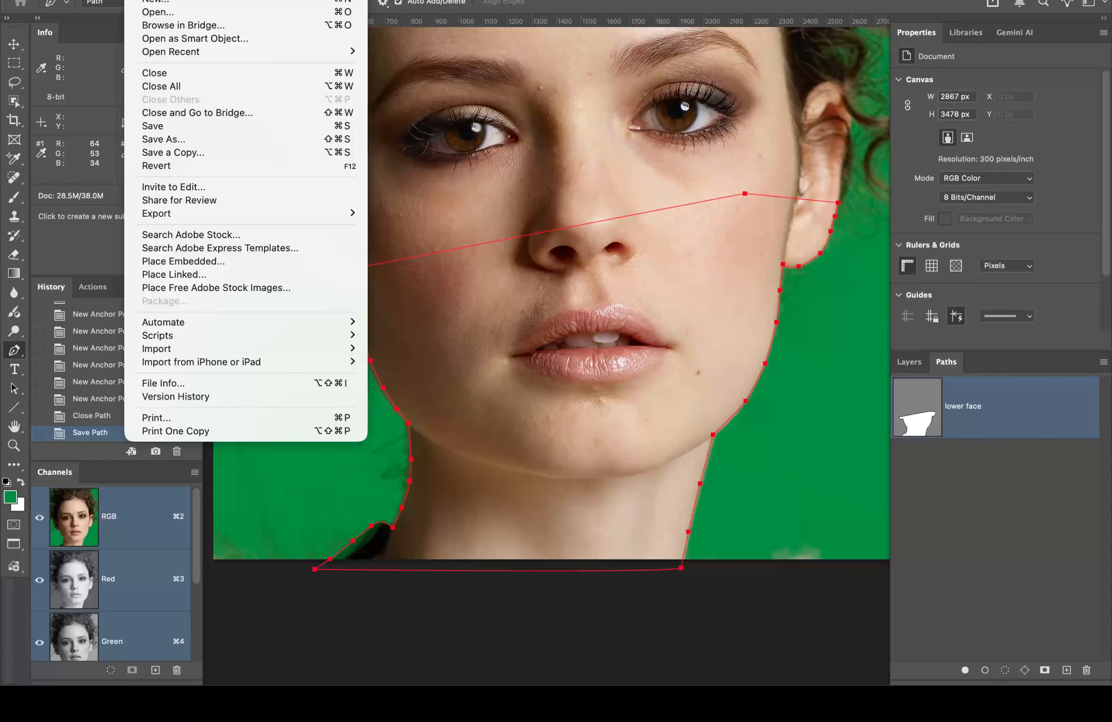
click(169, 128)
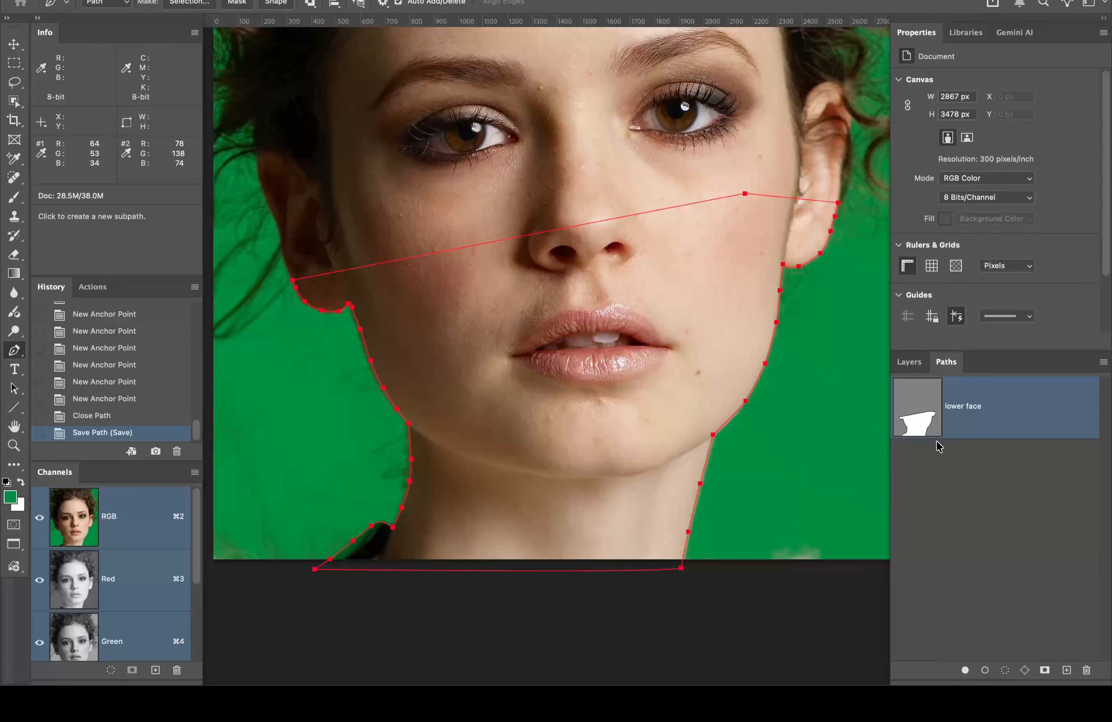
Step: Load the lower face path as a selection and display the Knockout channel
super+click(925, 408)
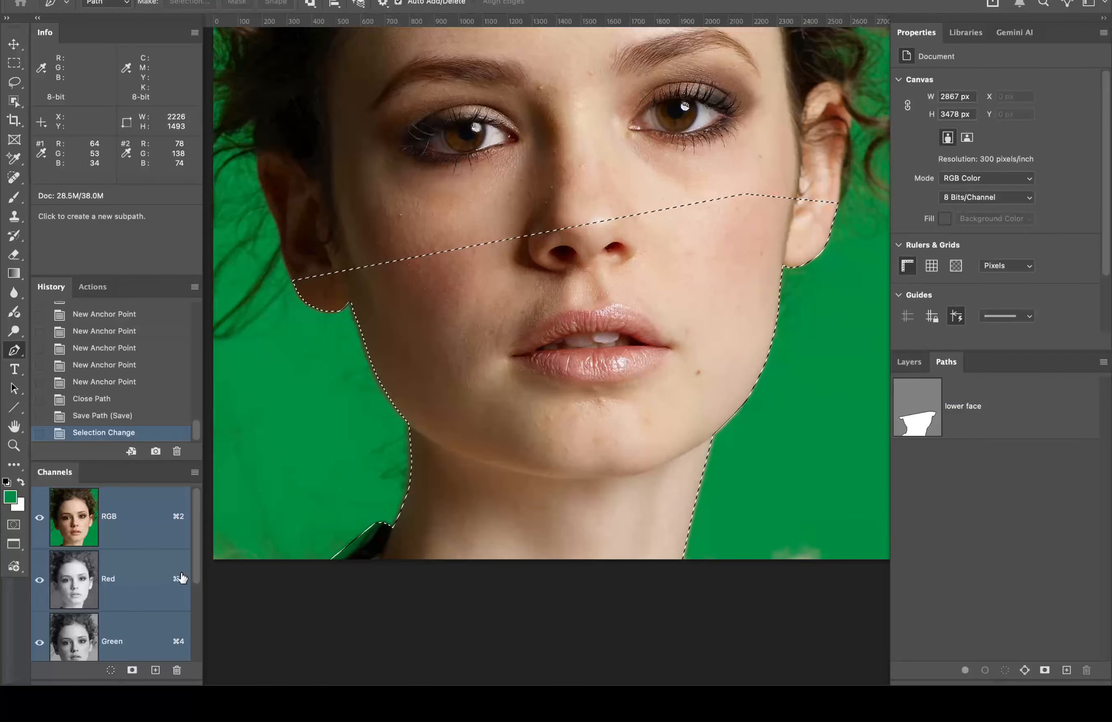
scroll(118, 628, down, 3)
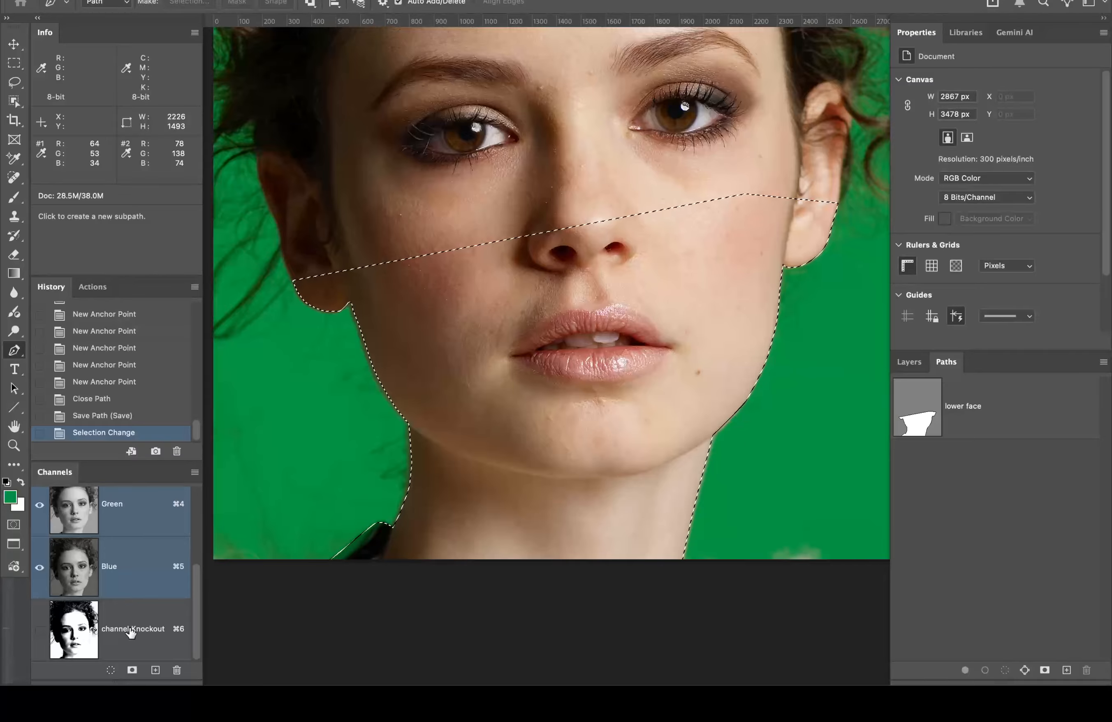
click(90, 638)
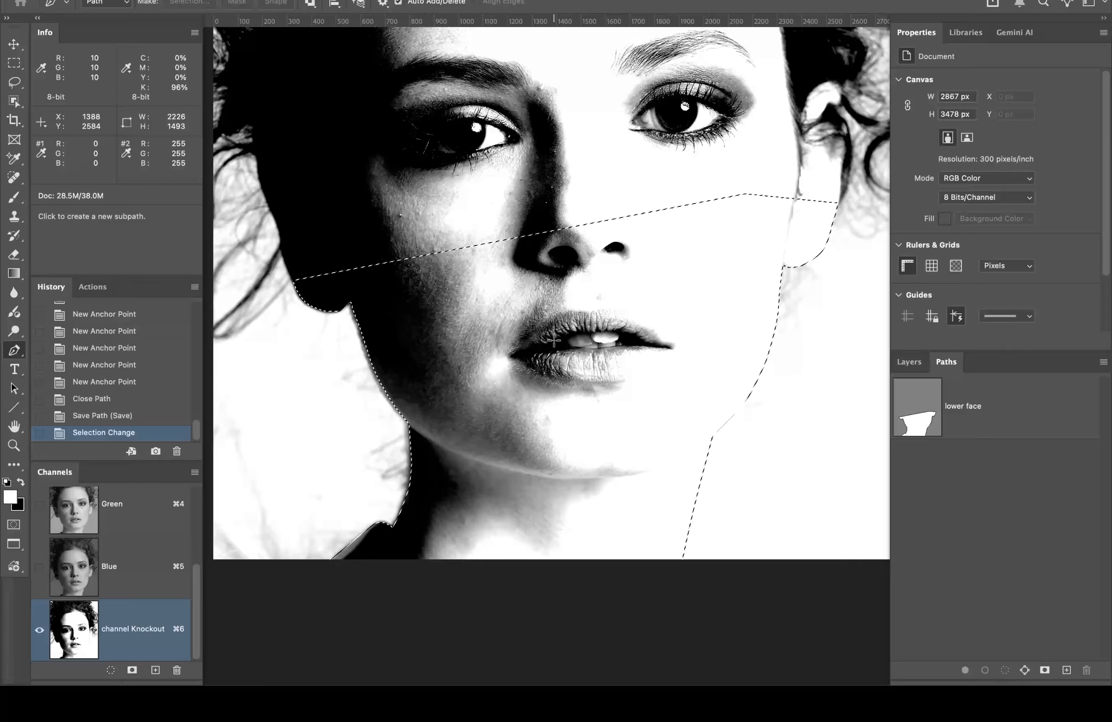
drag(624, 277, 536, 415)
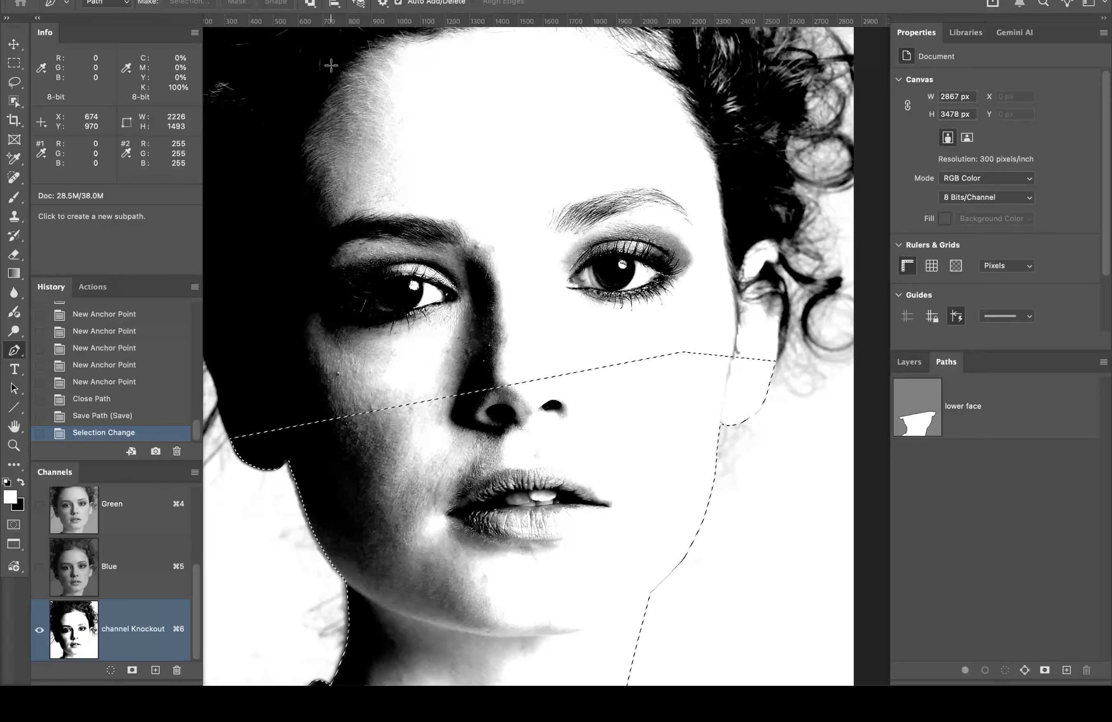
Step: Feather the lower face selection with a 1 pixel radius
click(331, 0)
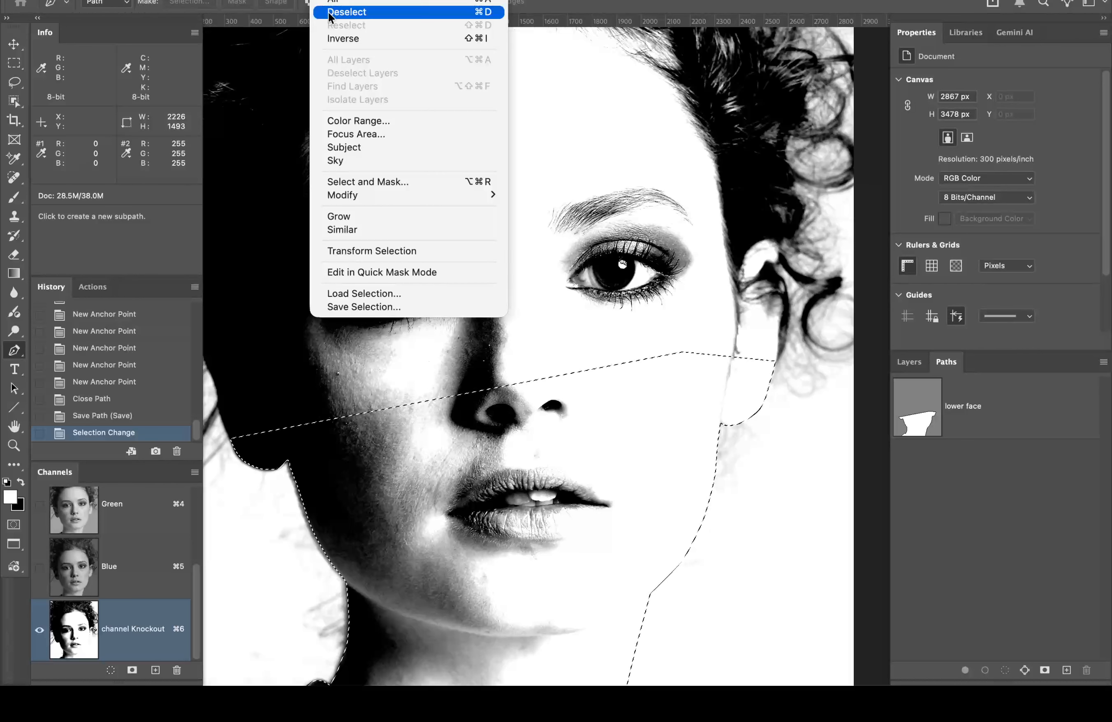
mouse_move(381, 196)
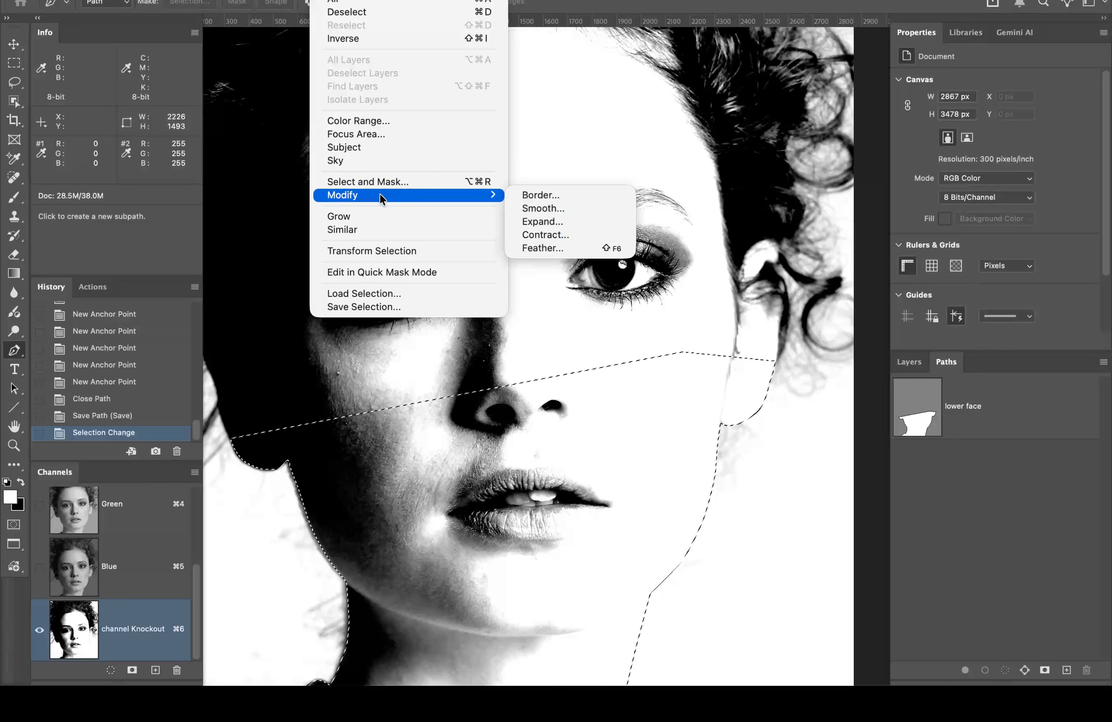
click(543, 248)
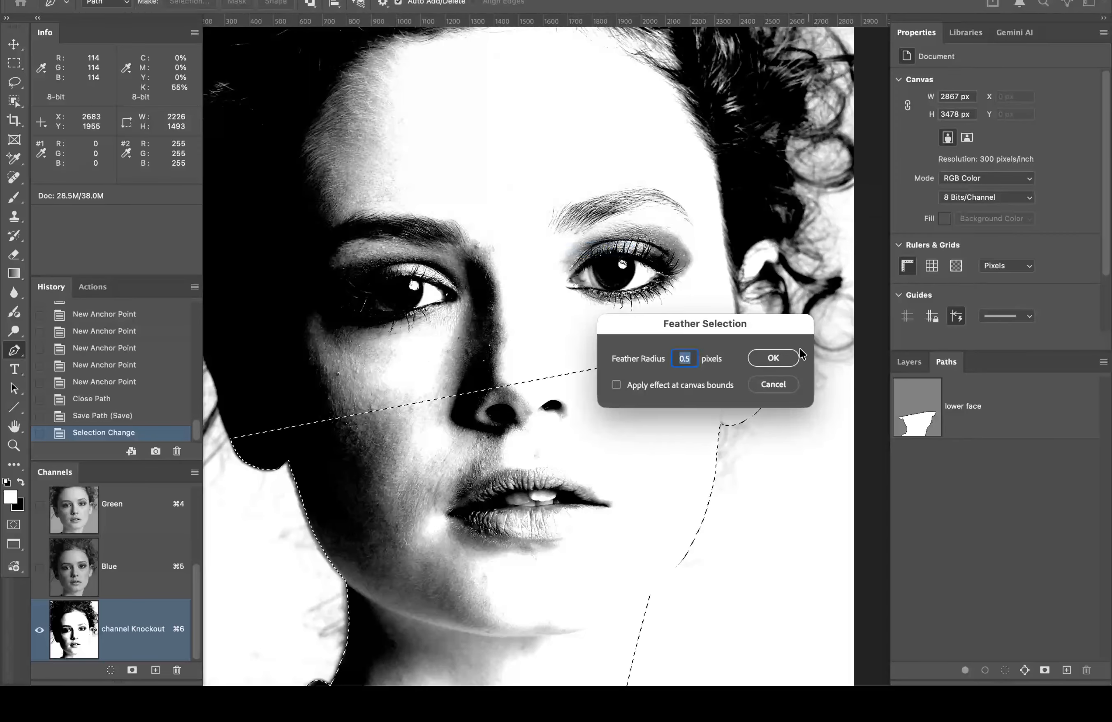
text(1)
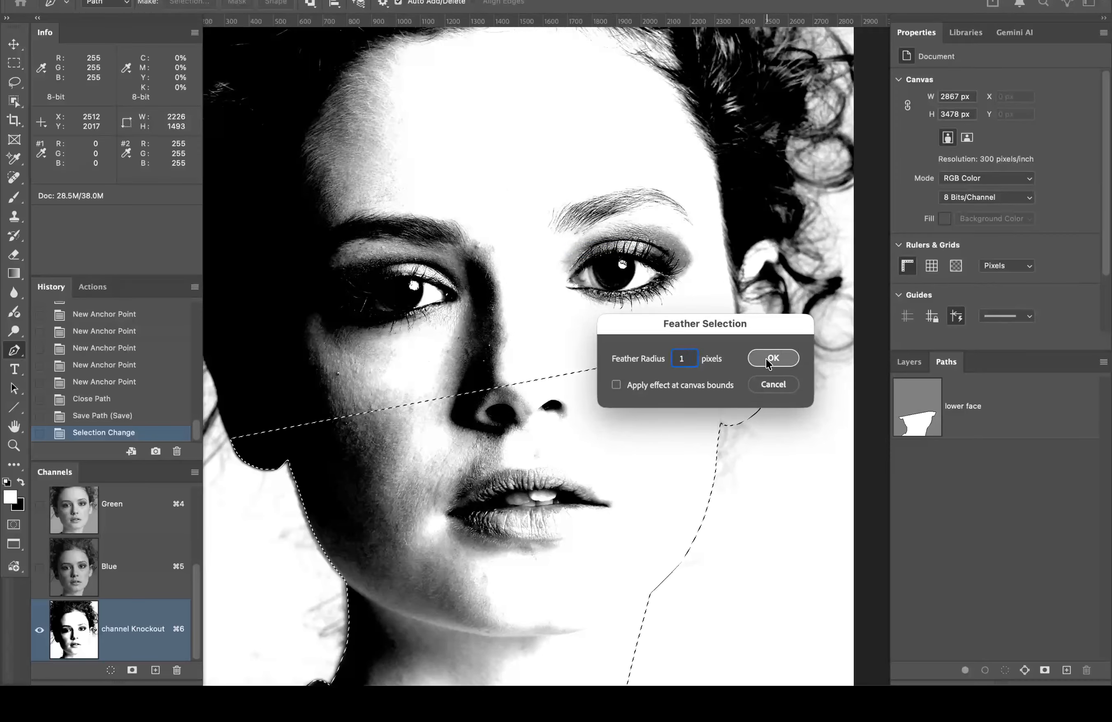
click(774, 358)
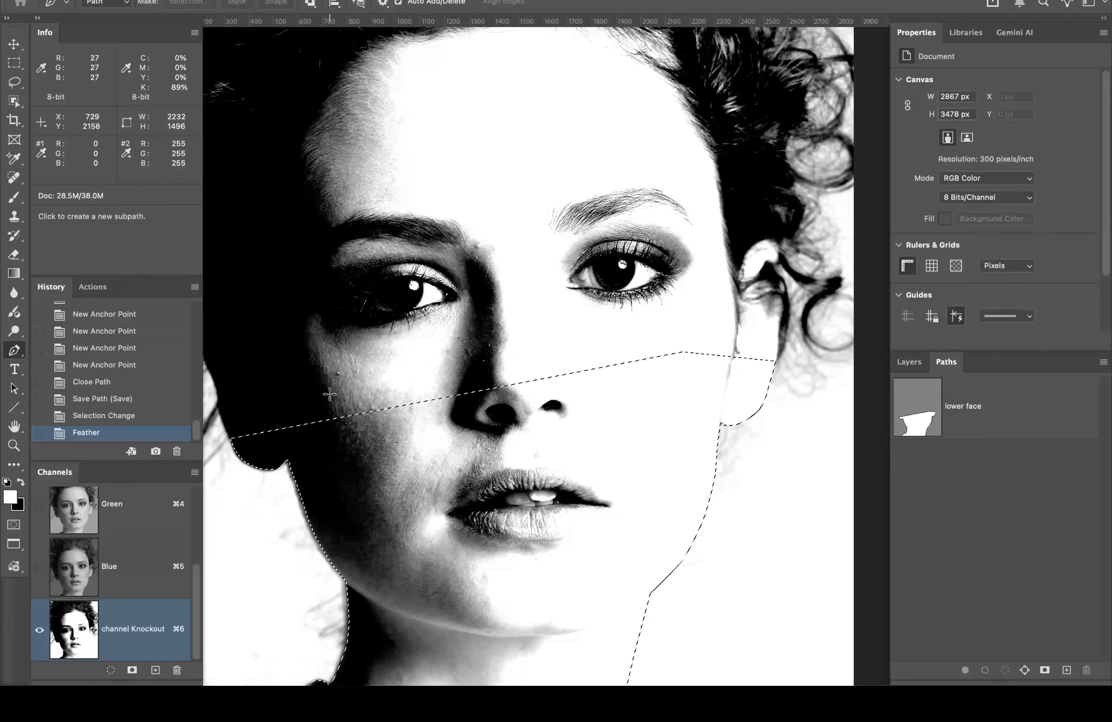
Step: Fill the feathered lower face selection on Knockout with solid black foreground colour
key(super+BackSpace)
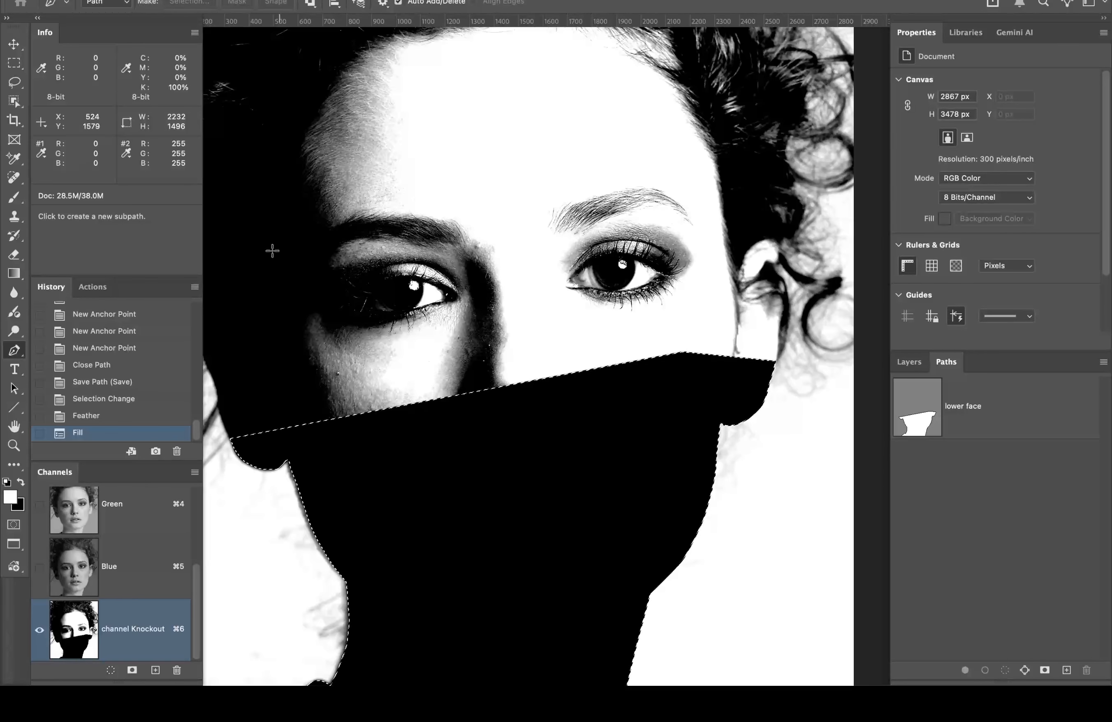
click(326, 0)
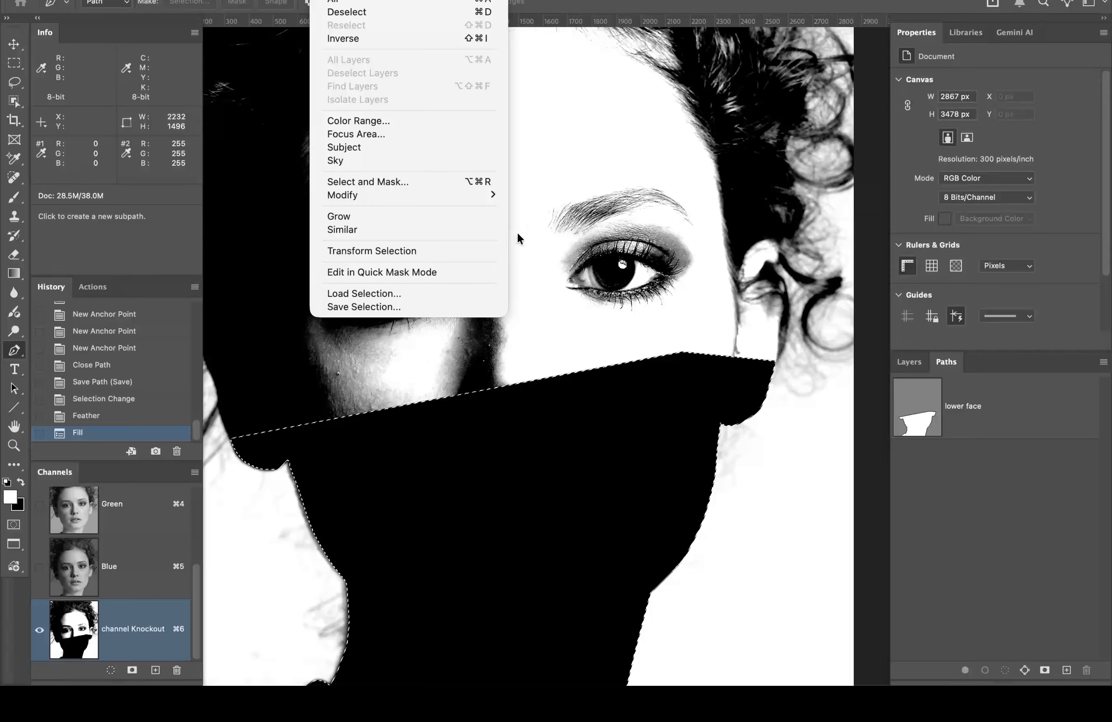
click(645, 289)
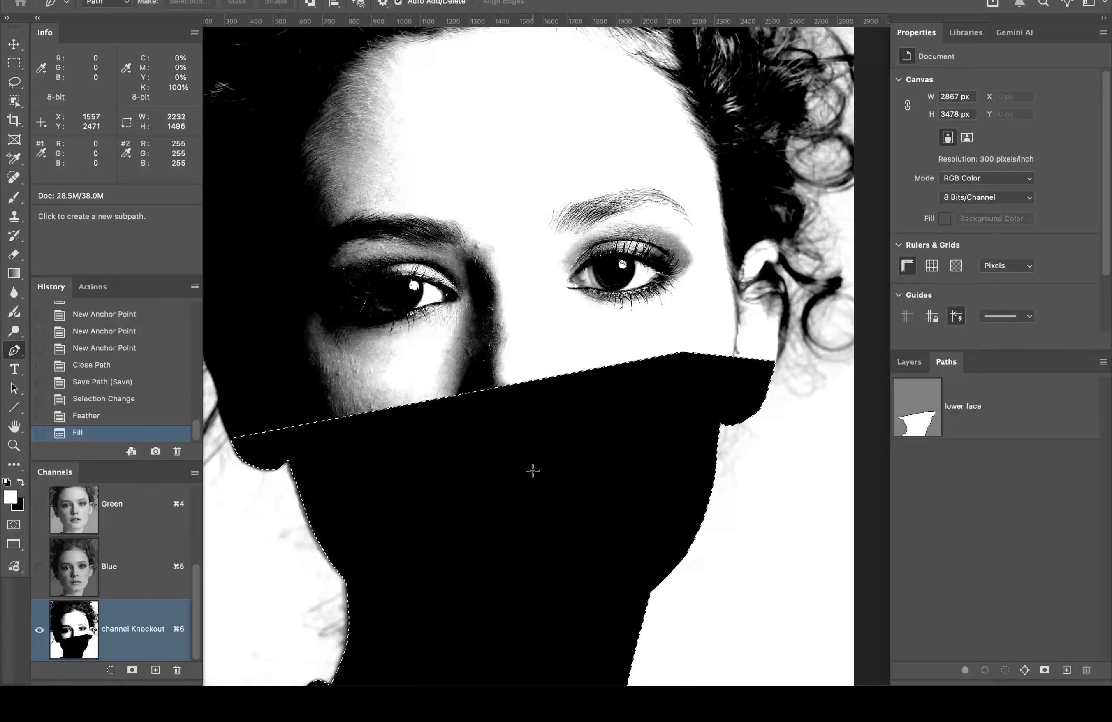
key(b)
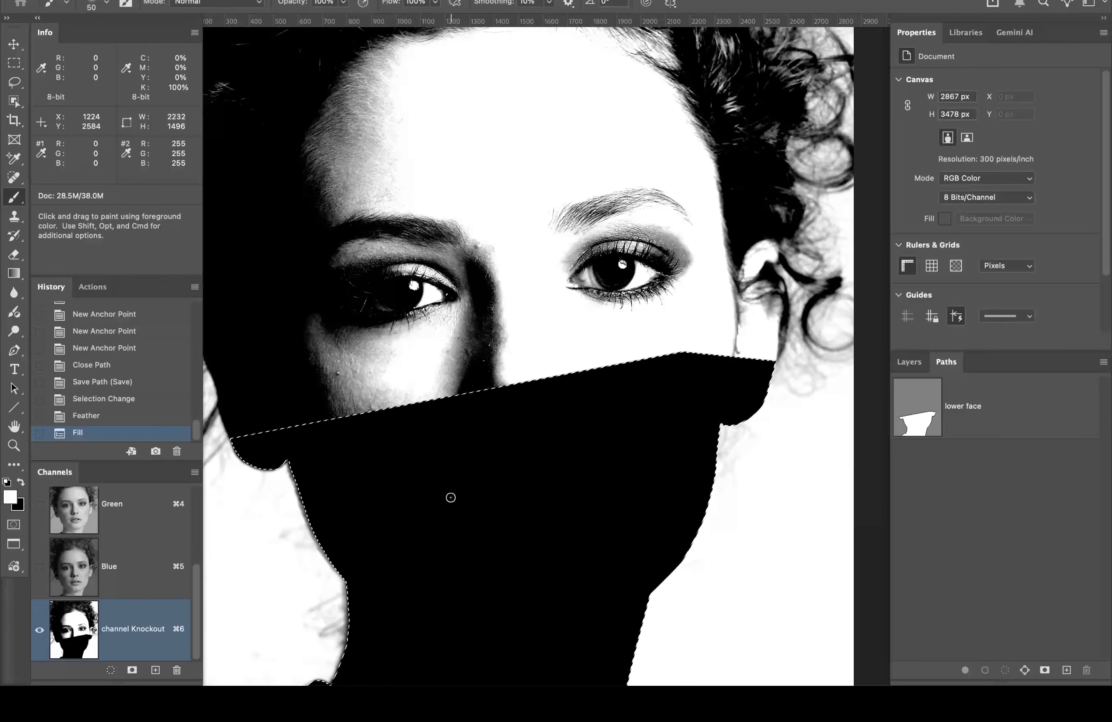
Step: Set a 150 px brush, dab black on the fill, then undo a white test stroke
key(bracketright)
key(bracketright)
key(bracketright)
key(bracketright)
key(bracketright)
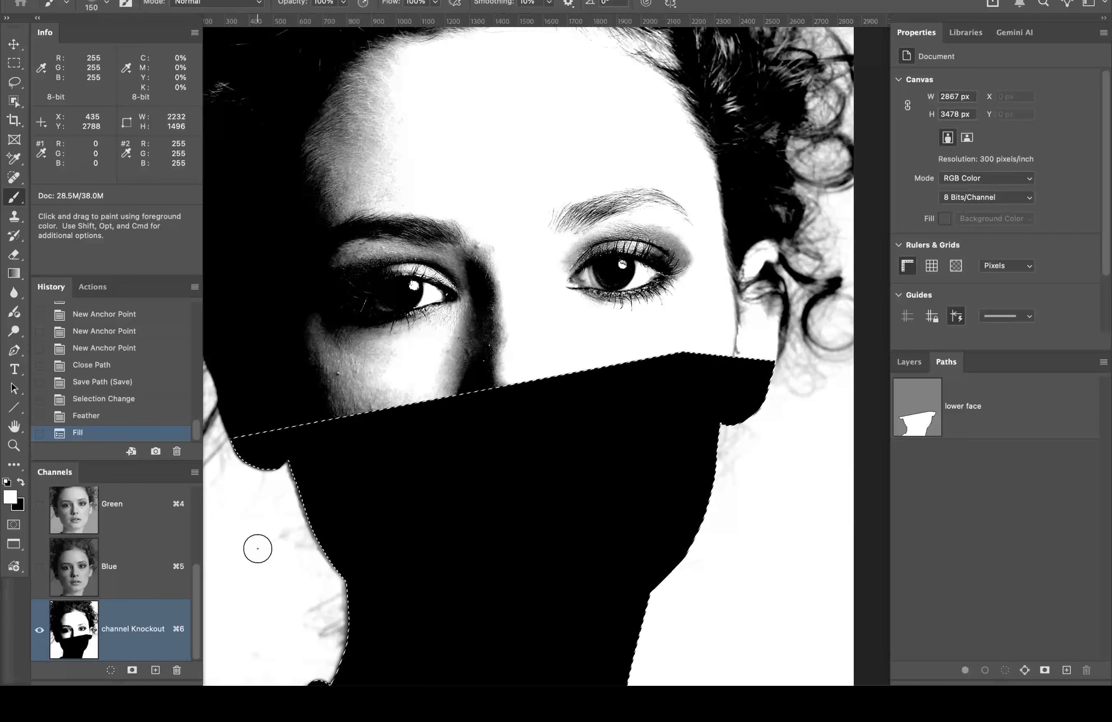
key(x)
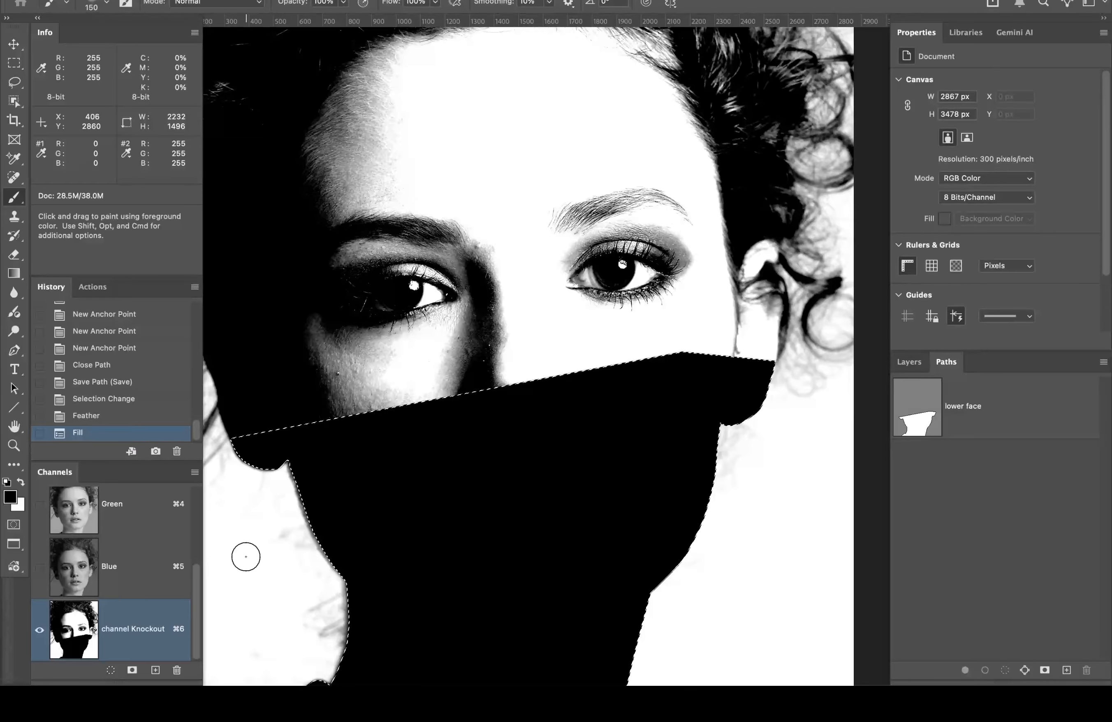
click(622, 418)
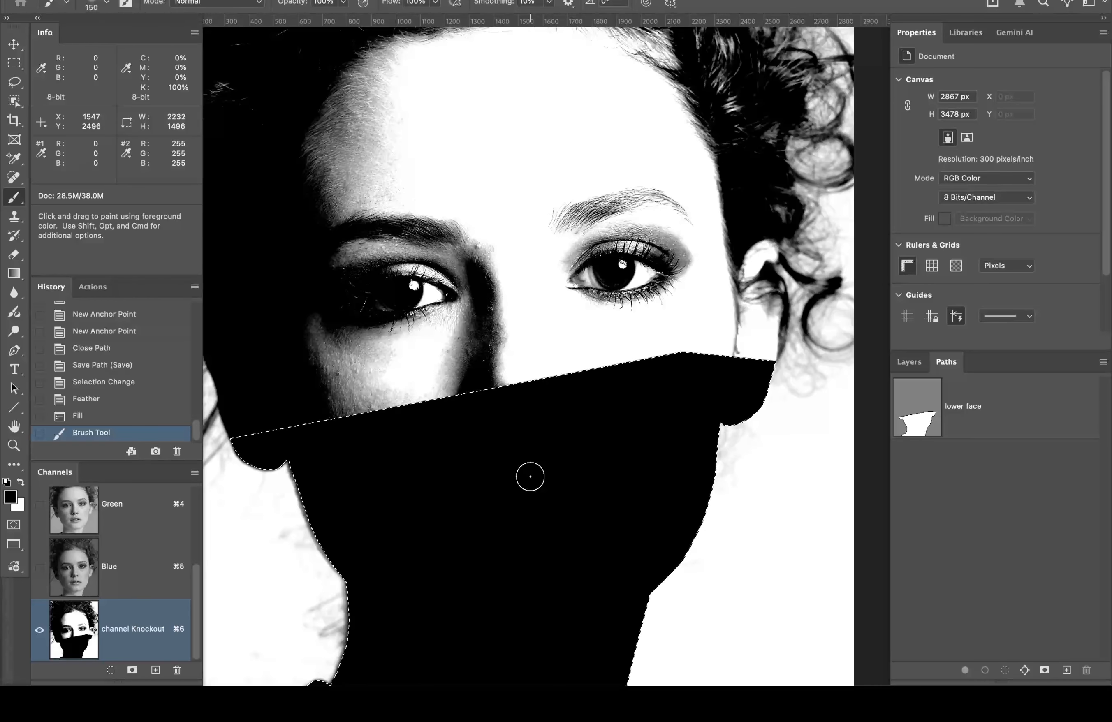
key(x)
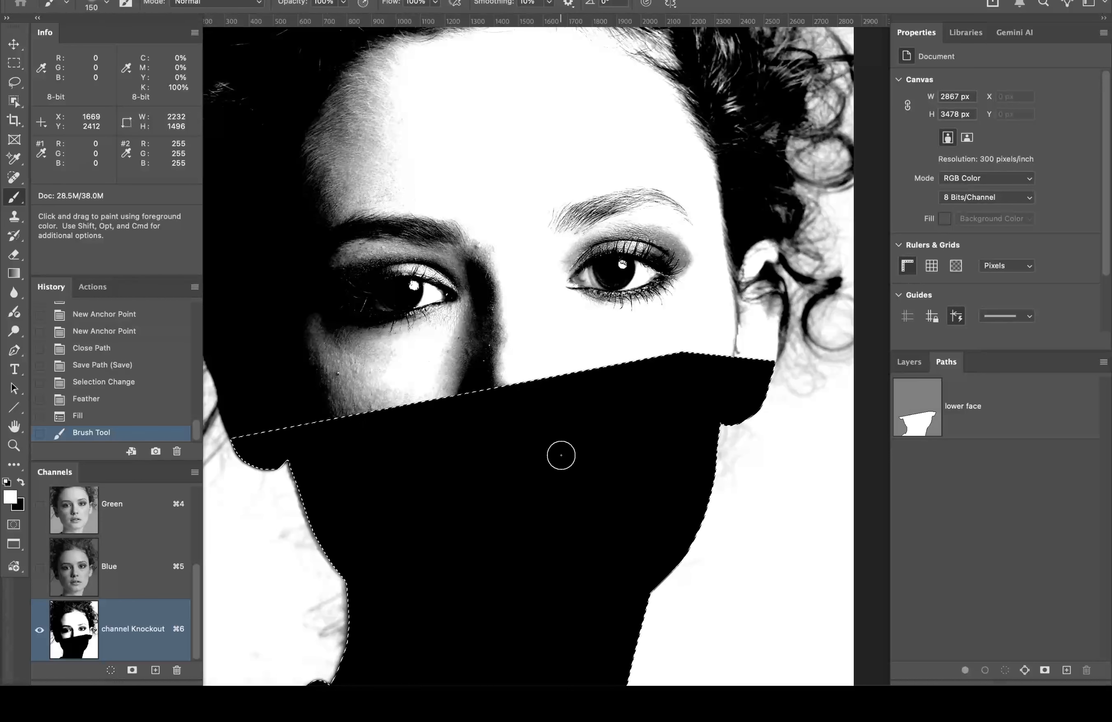
mouse_move(562, 455)
mouse_down()
mouse_move(504, 546)
mouse_move(549, 517)
mouse_move(563, 464)
mouse_up()
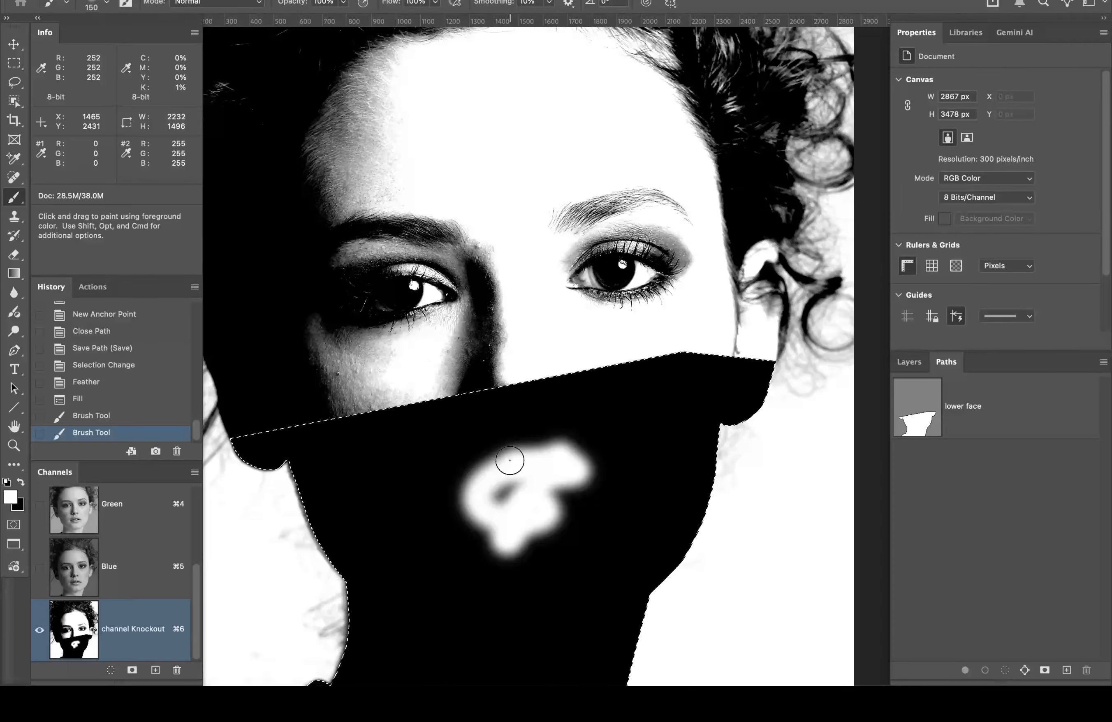
key(super+z)
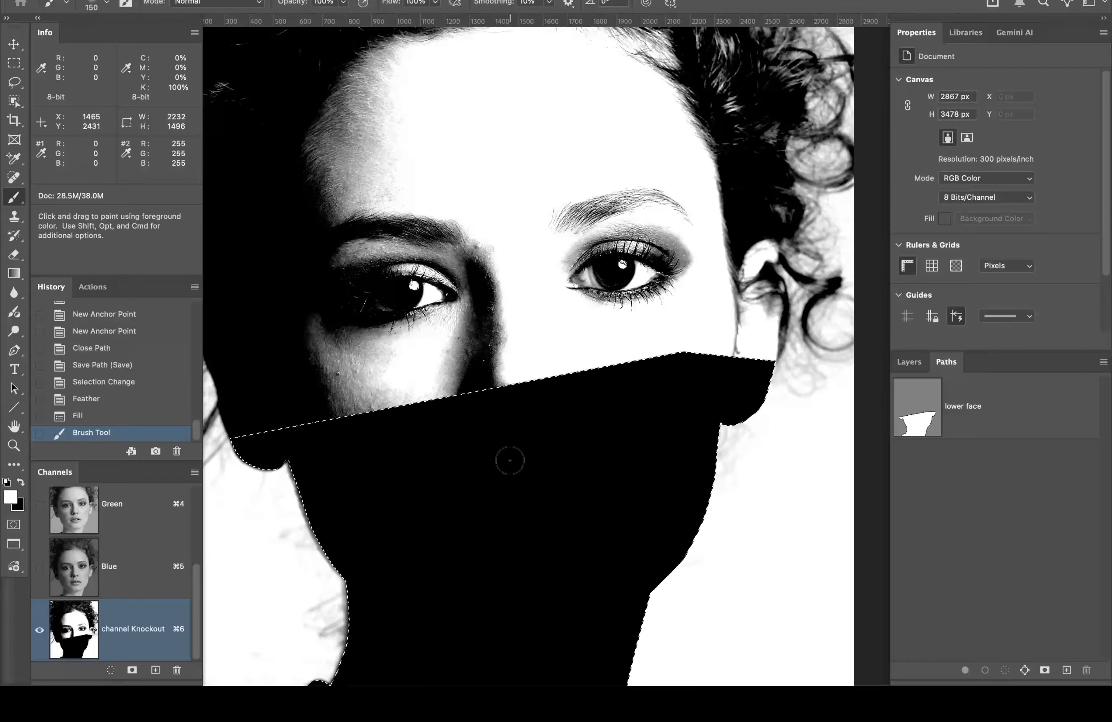
Step: Zoom in on the jaw edge near the ear
super+click(306, 470)
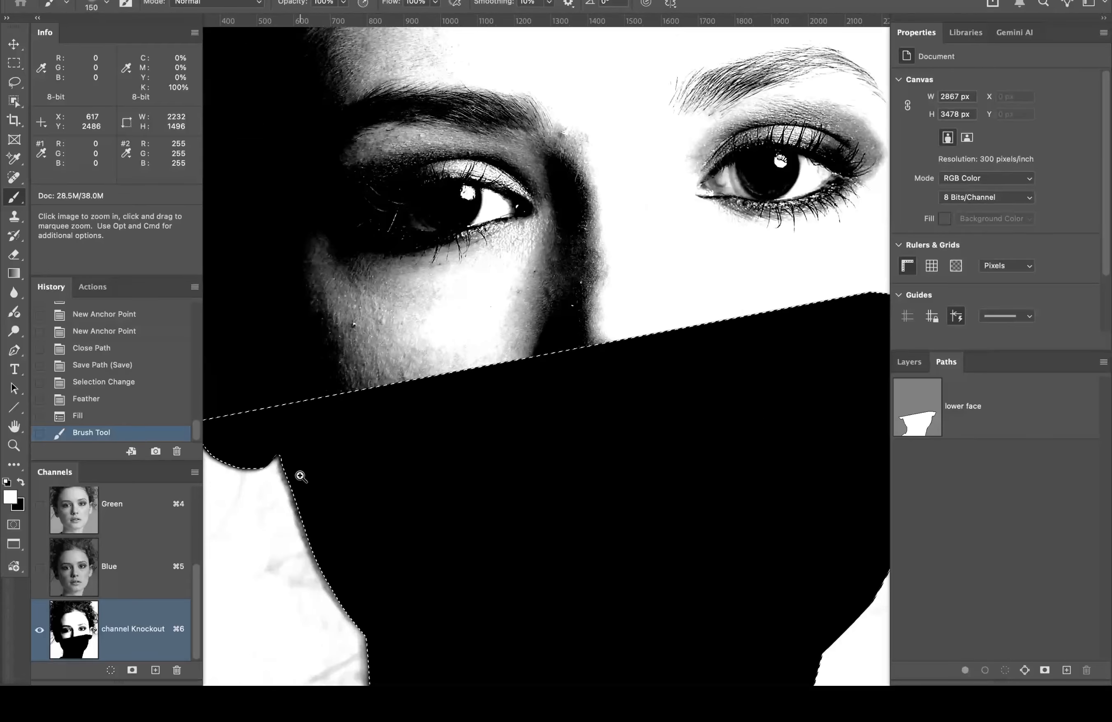
super+click(301, 475)
mouse_move(260, 532)
mouse_down()
mouse_move(569, 347)
mouse_move(550, 317)
mouse_up()
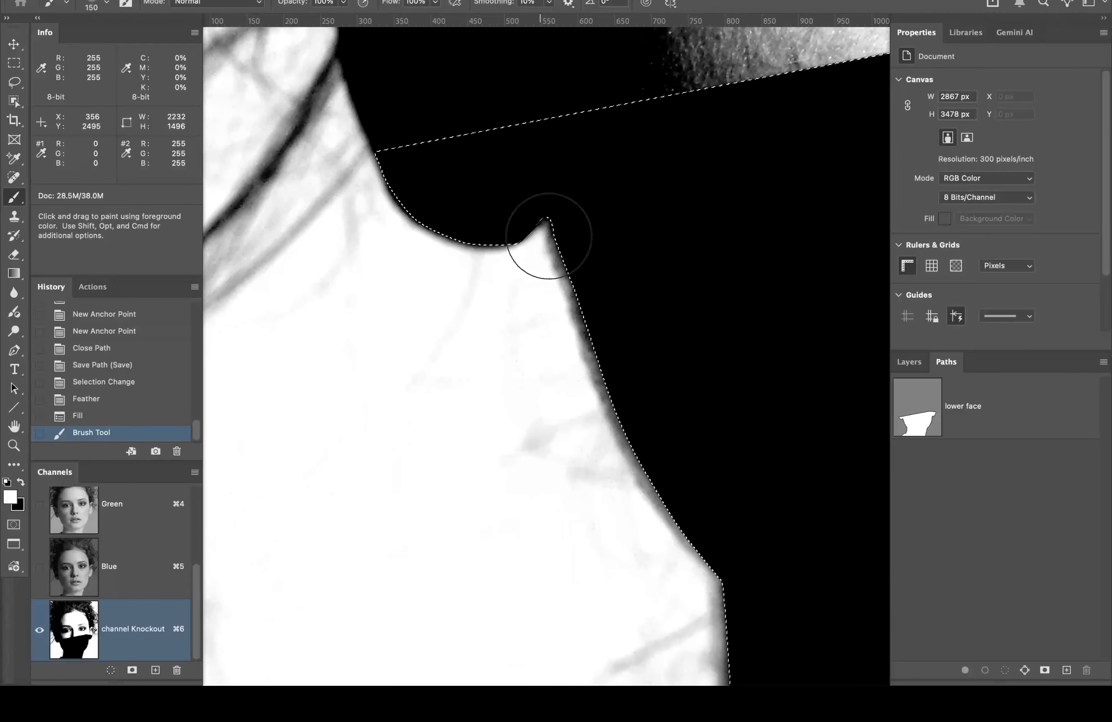
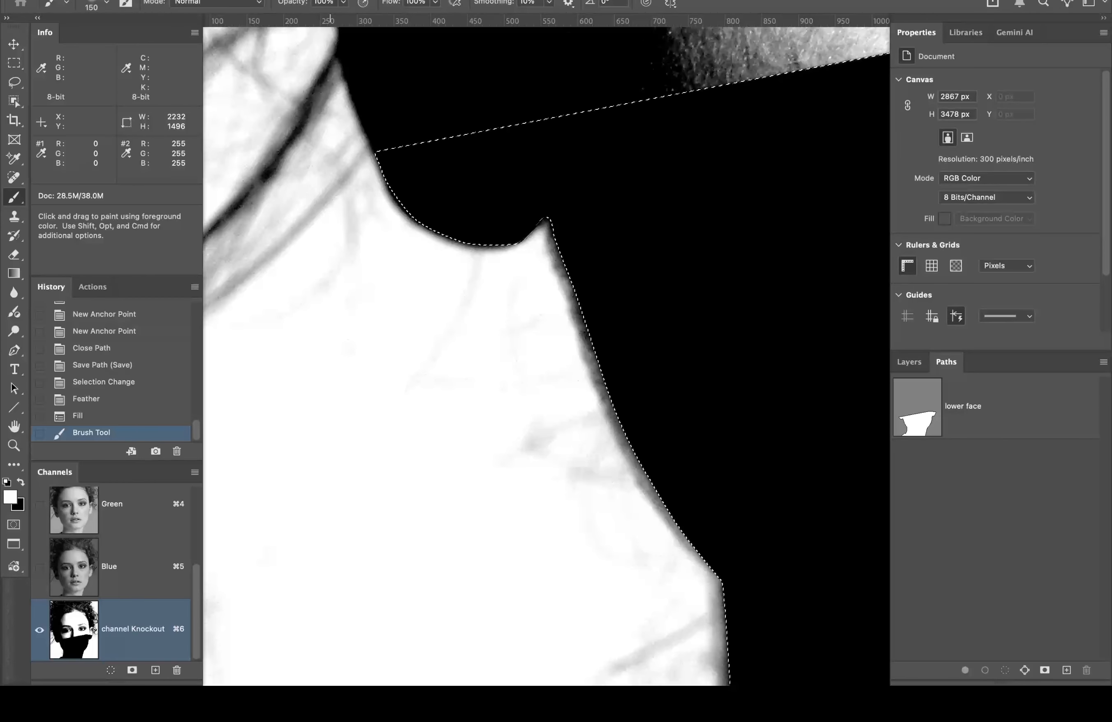
Step: Inverse the selection around the black lower-face shape, then zoom out on the Knockout channel
click(329, 0)
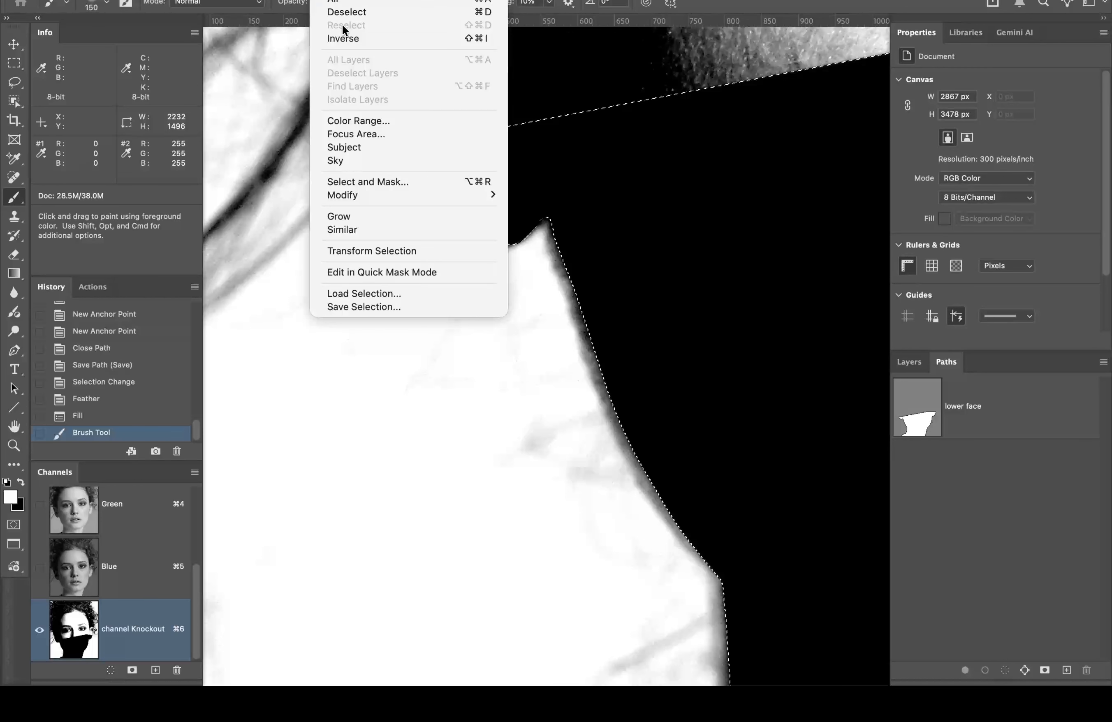
click(359, 37)
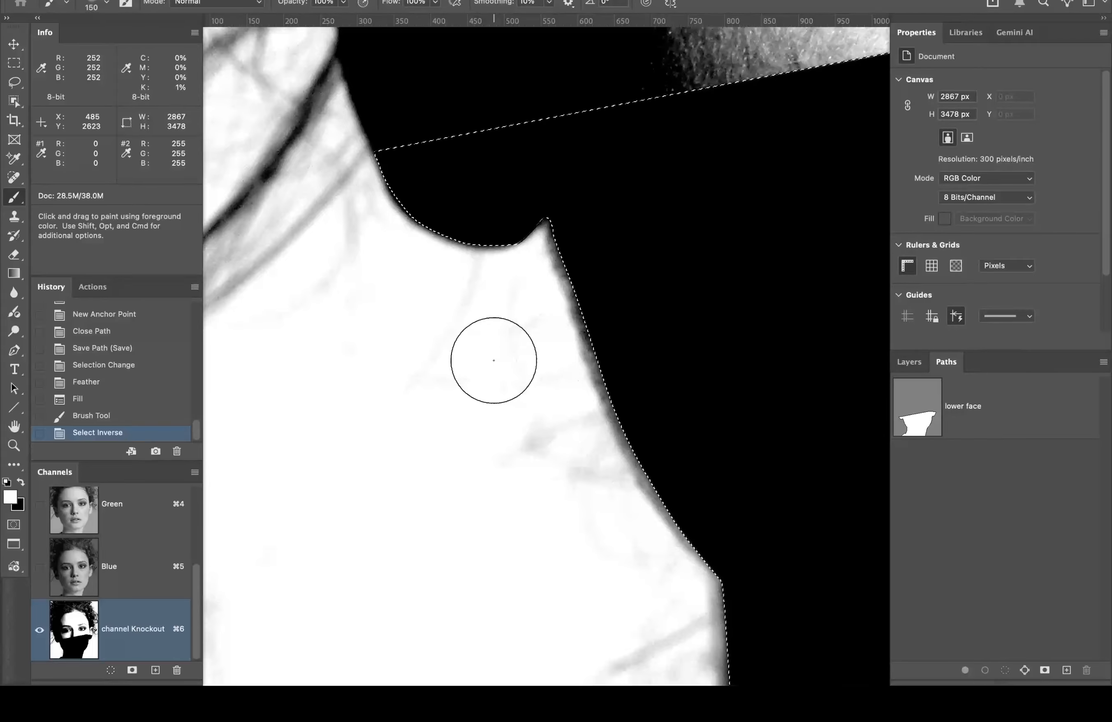
alt+super+click(494, 361)
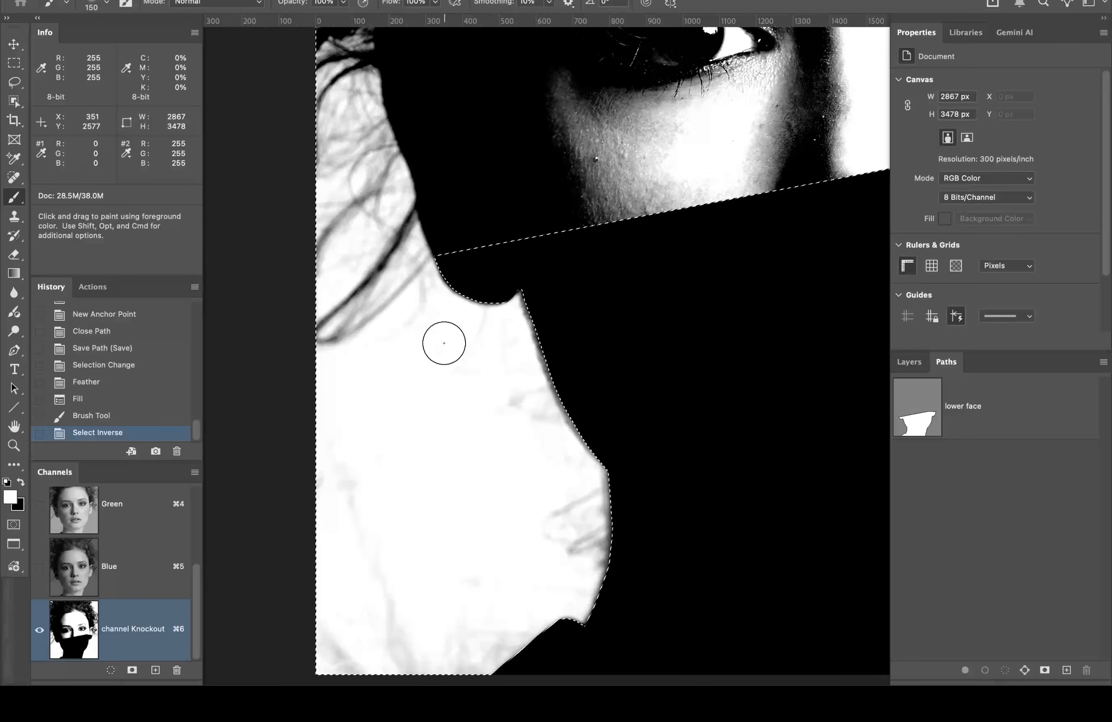
Step: Set brush hardness to 100% and paint the grey marks along the jaw white
click(104, 4)
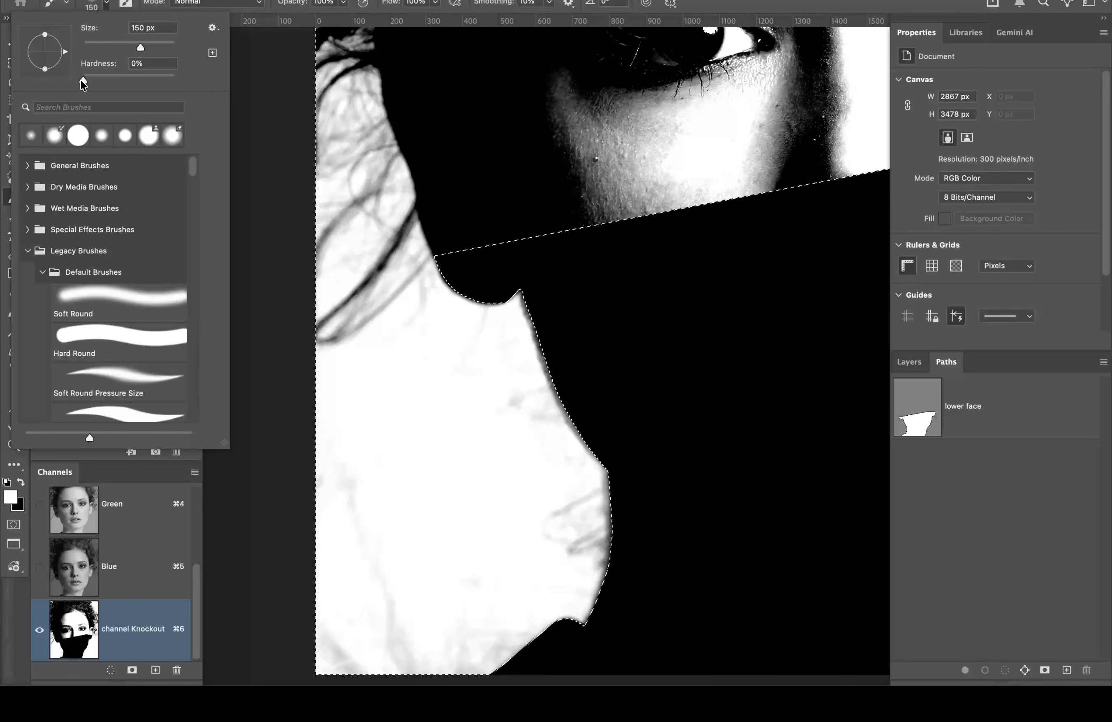
drag(82, 81, 221, 76)
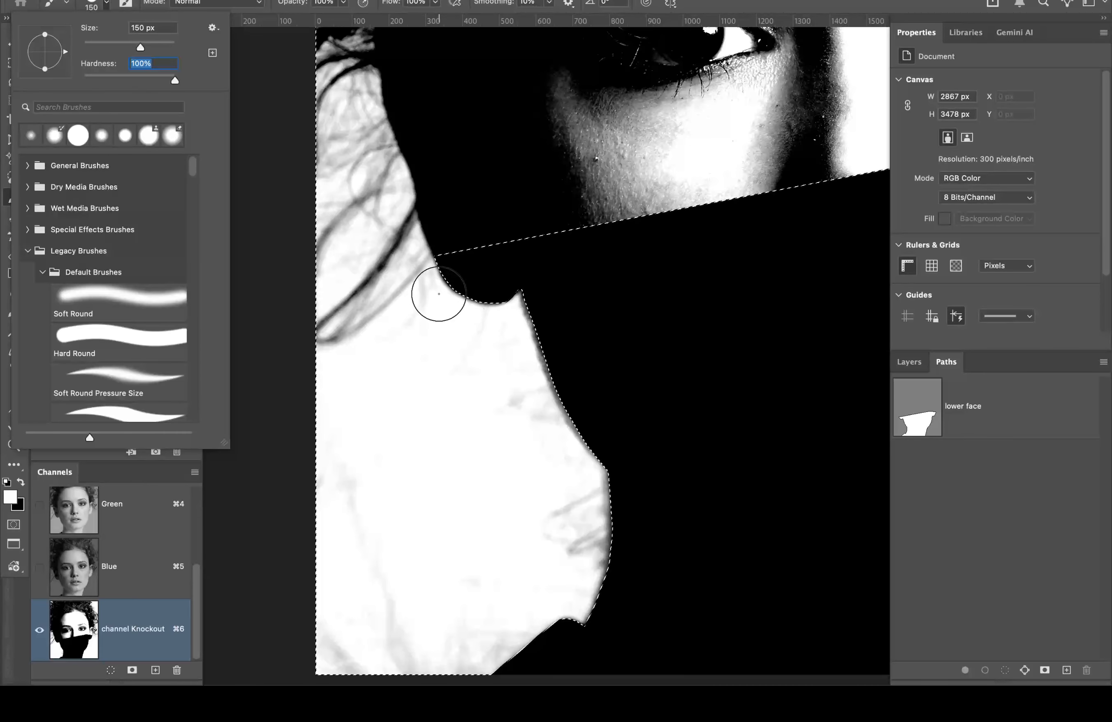
key(Return)
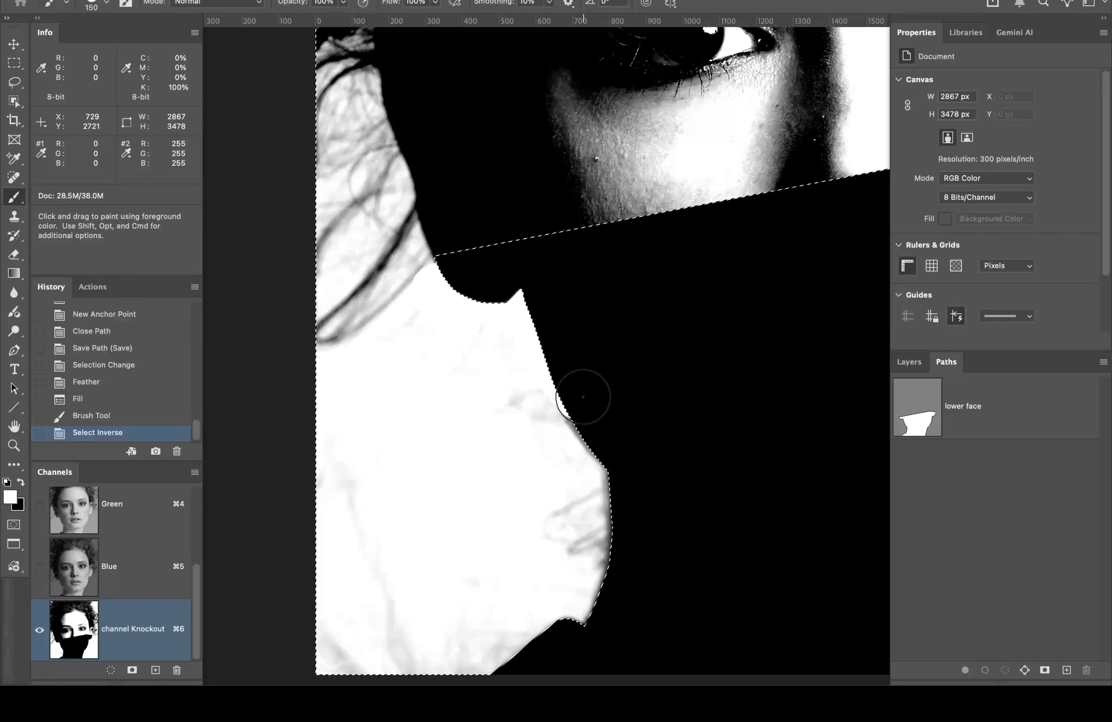
mouse_move(569, 467)
mouse_down()
mouse_move(622, 552)
mouse_move(593, 555)
mouse_move(593, 532)
mouse_move(543, 521)
mouse_up()
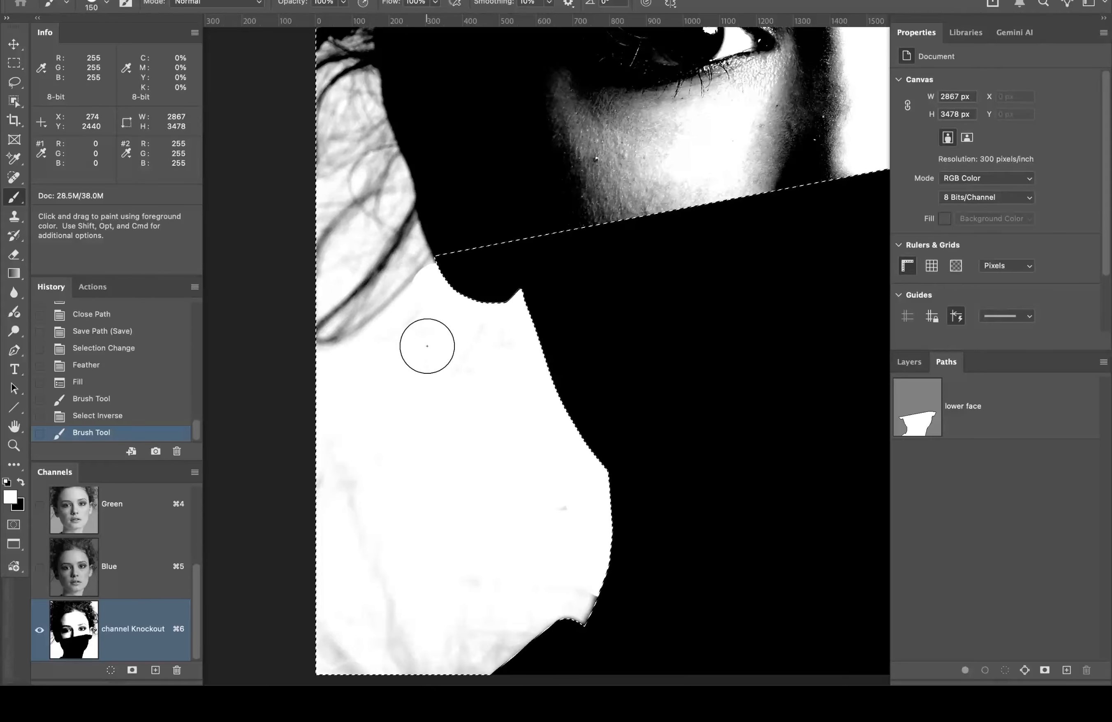
mouse_move(425, 322)
mouse_down()
mouse_move(365, 366)
mouse_move(327, 423)
mouse_move(342, 470)
mouse_move(339, 637)
mouse_move(347, 640)
mouse_move(365, 578)
mouse_move(366, 670)
mouse_move(345, 662)
mouse_move(442, 631)
mouse_move(464, 663)
mouse_move(483, 570)
mouse_move(535, 565)
mouse_up()
drag(670, 531, 650, 409)
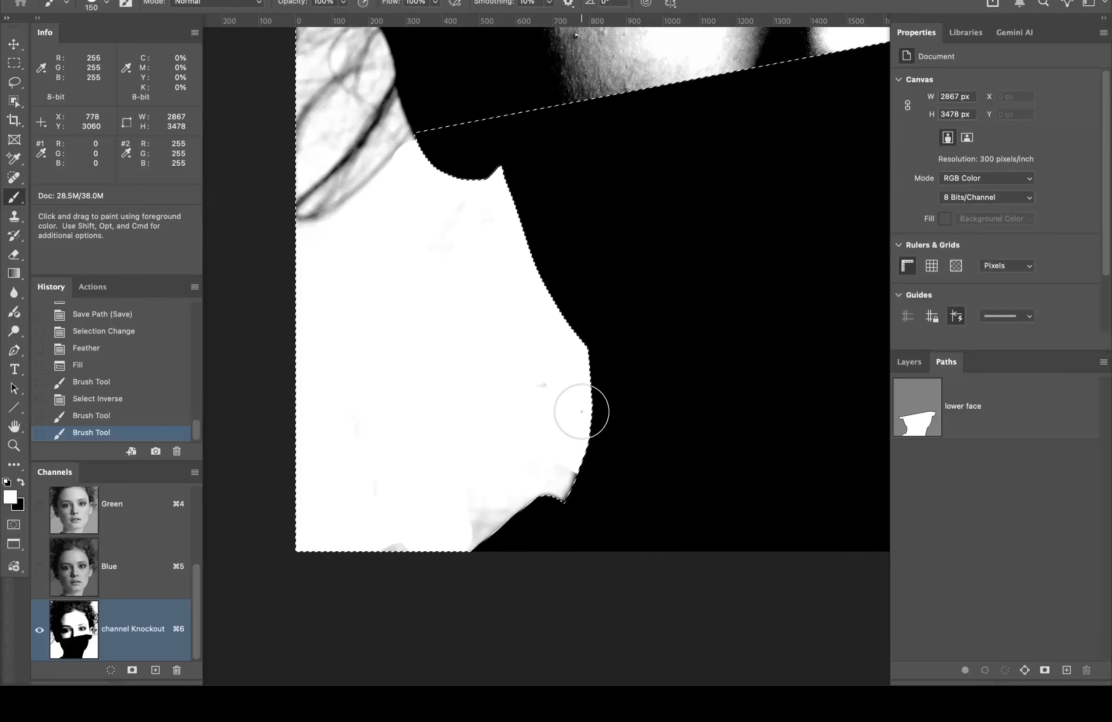
mouse_move(582, 412)
mouse_down()
mouse_move(572, 485)
mouse_move(518, 503)
mouse_move(458, 491)
mouse_move(467, 537)
mouse_move(501, 512)
mouse_move(377, 572)
mouse_move(336, 552)
mouse_move(535, 516)
mouse_up()
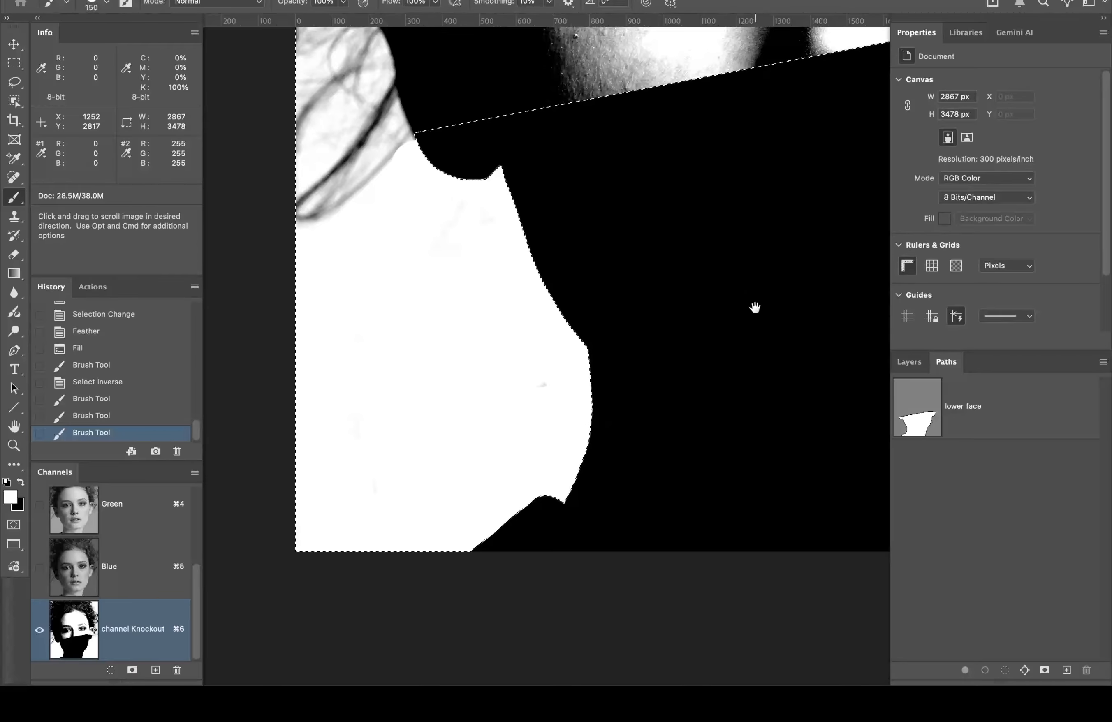
Step: Paint the grey hair wisps along the right neck edge white, then deselect
drag(754, 308, 380, 340)
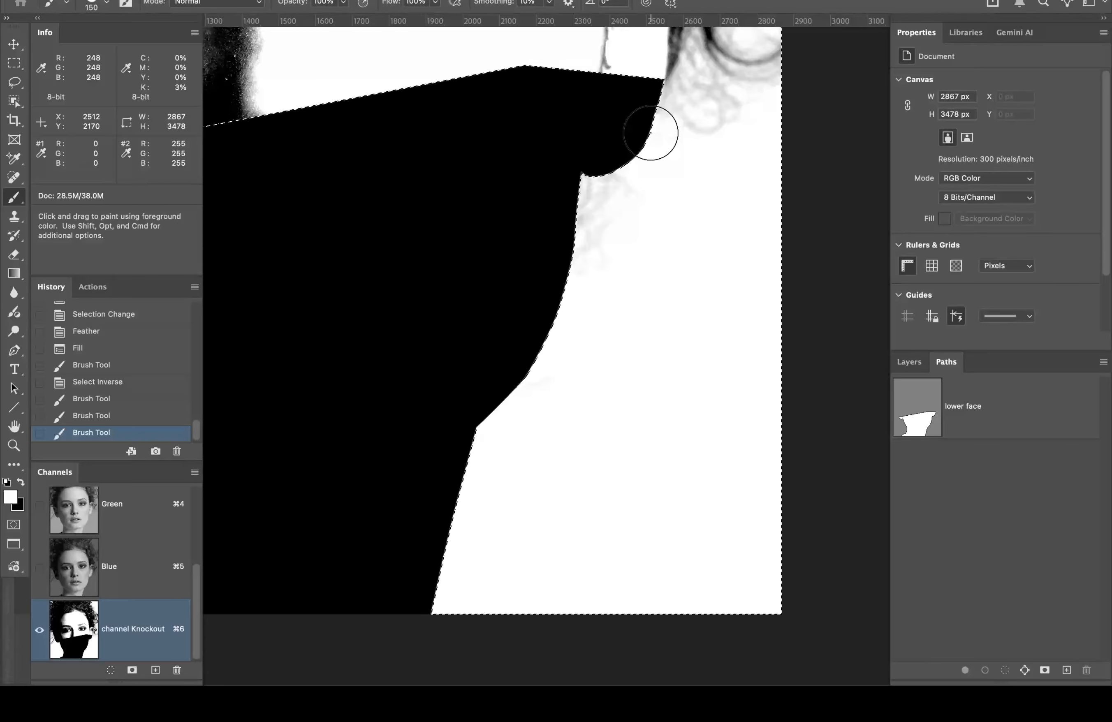
mouse_move(652, 134)
mouse_down()
mouse_move(596, 193)
mouse_move(581, 223)
mouse_move(580, 295)
mouse_move(529, 372)
mouse_move(424, 481)
mouse_move(467, 521)
mouse_move(443, 556)
mouse_move(479, 586)
mouse_up()
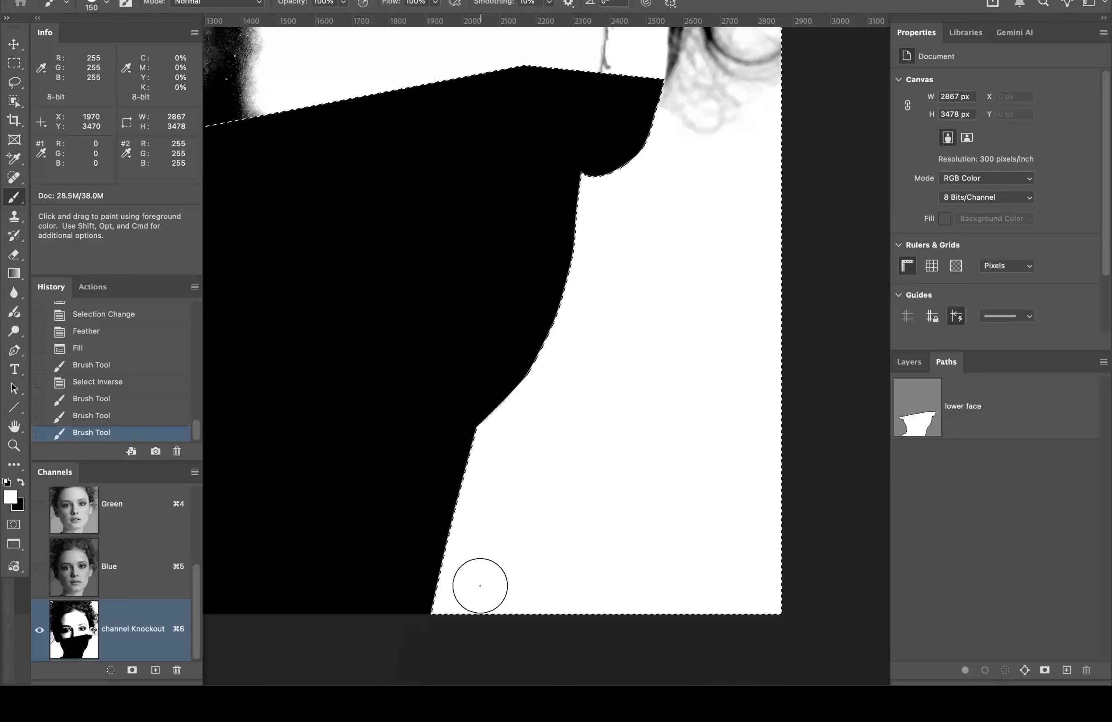
key(space)
drag(654, 455, 828, 593)
mouse_move(571, 460)
mouse_down()
mouse_move(598, 469)
mouse_move(663, 544)
mouse_move(683, 529)
mouse_move(727, 649)
mouse_up()
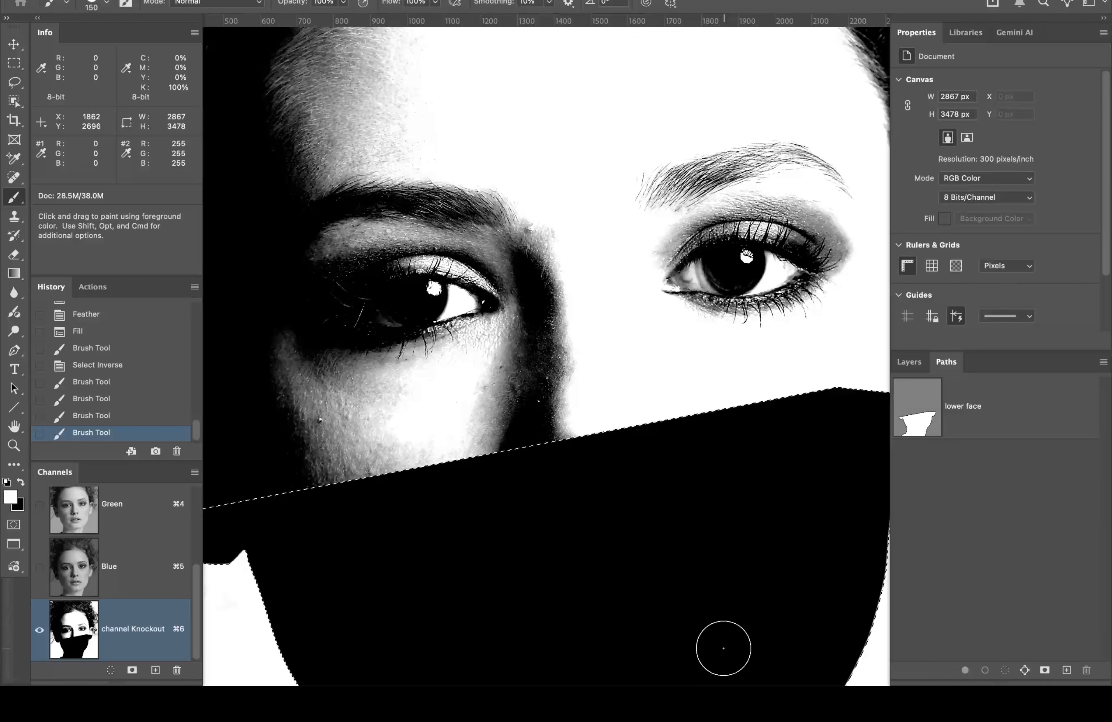
key(super+d)
key(alt+space)
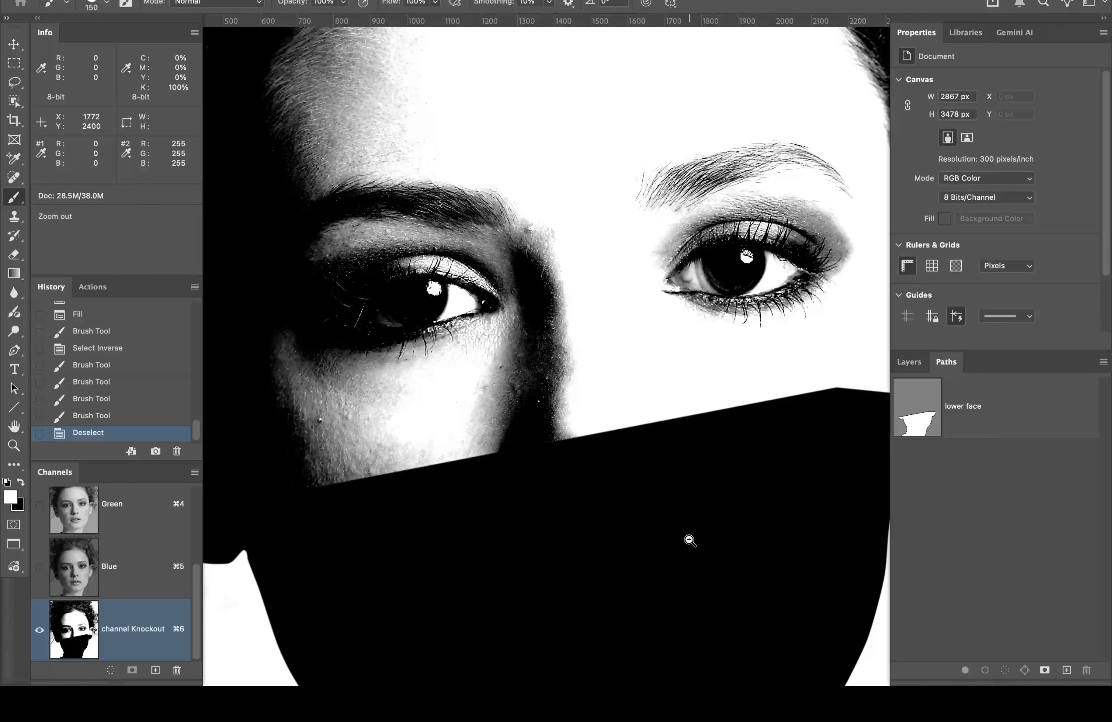
alt+click(688, 539)
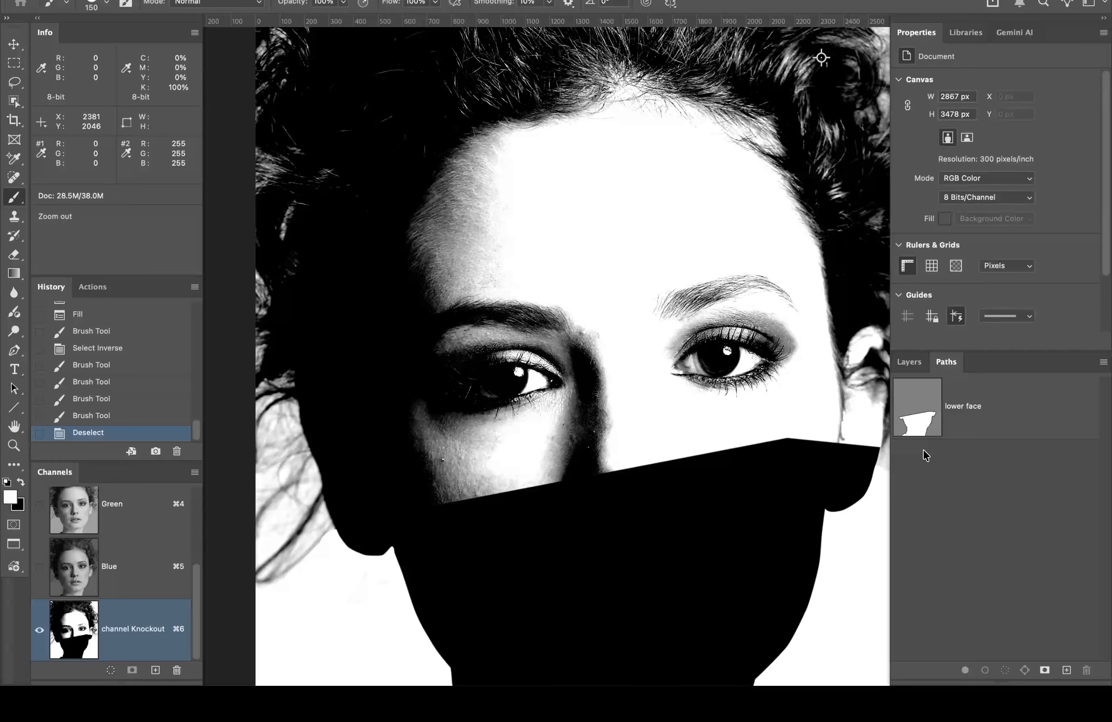
key(super+space)
super+click(874, 443)
super+click(873, 441)
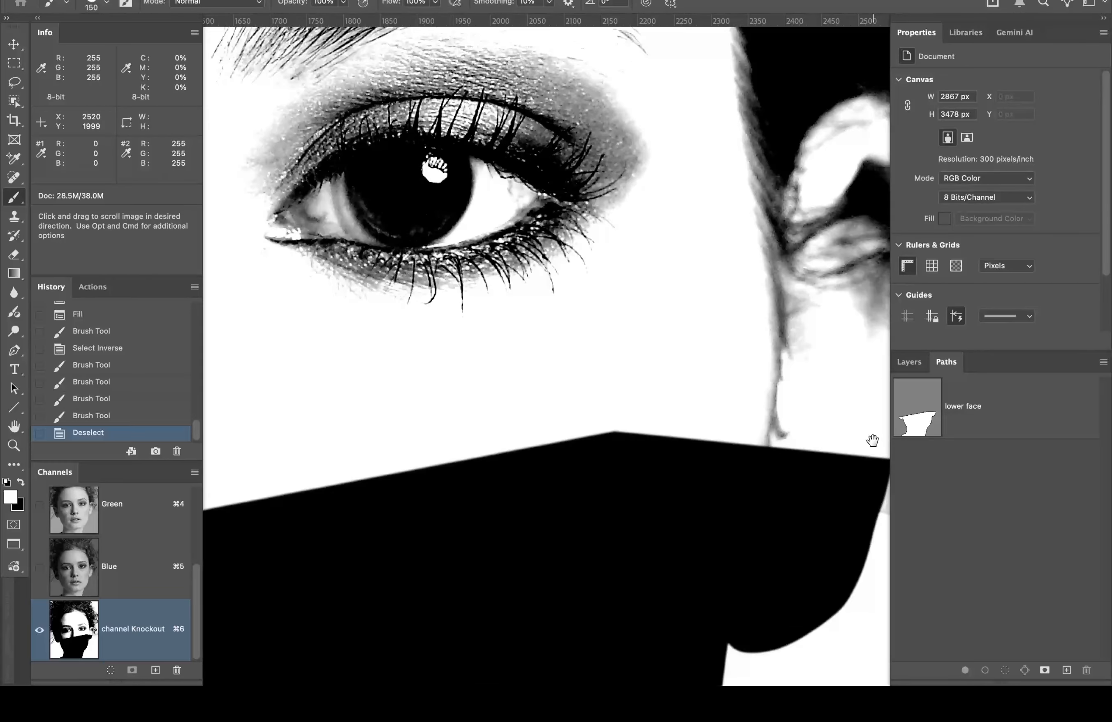
drag(873, 441, 660, 405)
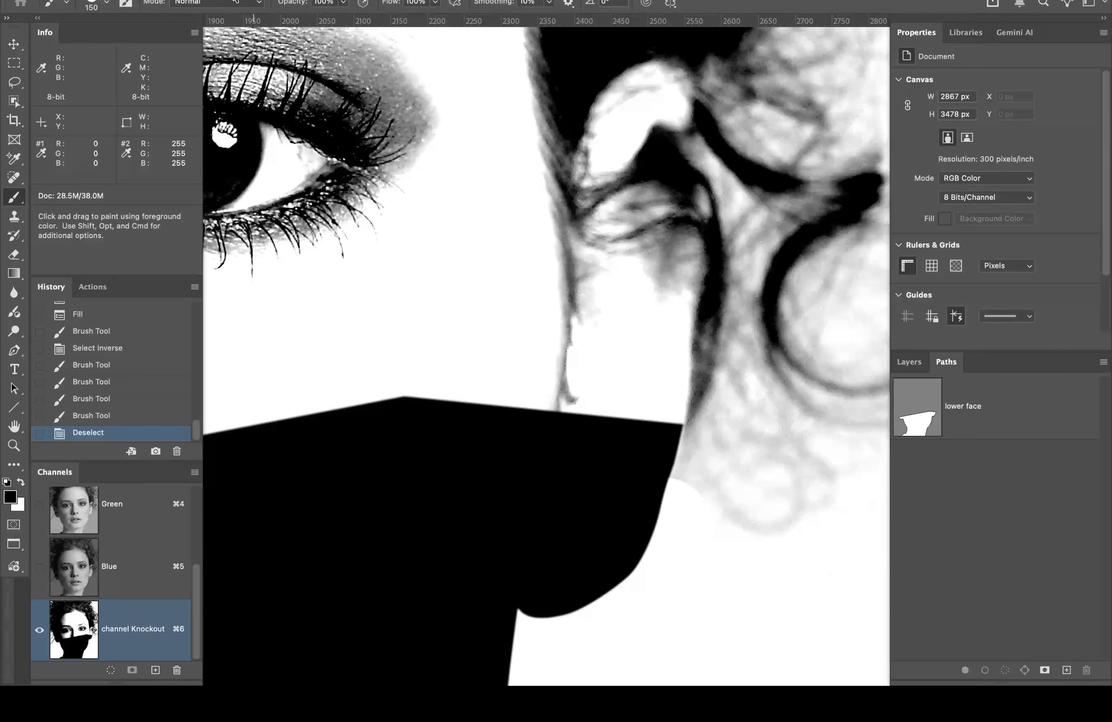
Step: Switch the brush blend mode to Overlay
click(227, 3)
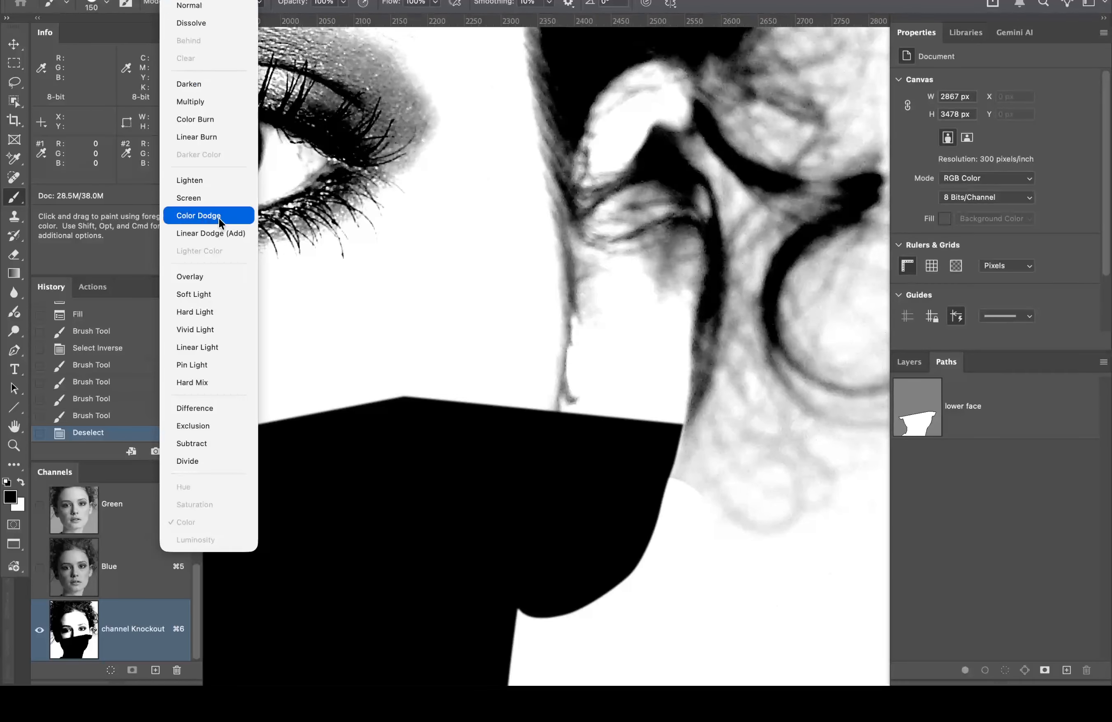
click(222, 276)
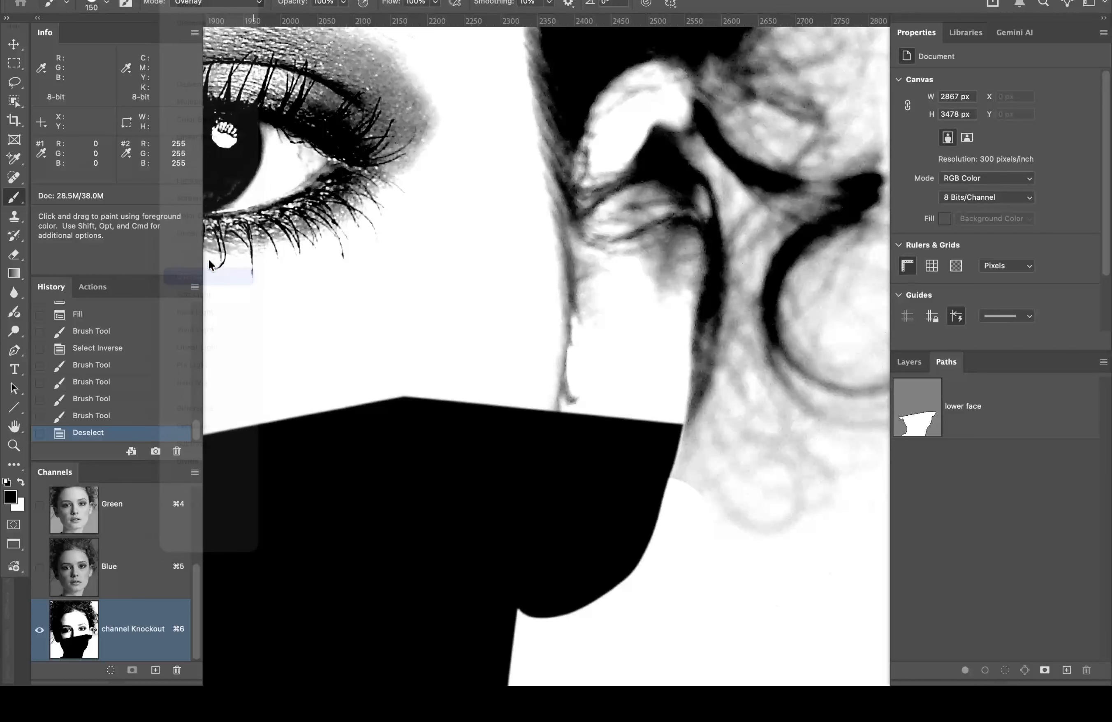
click(107, 4)
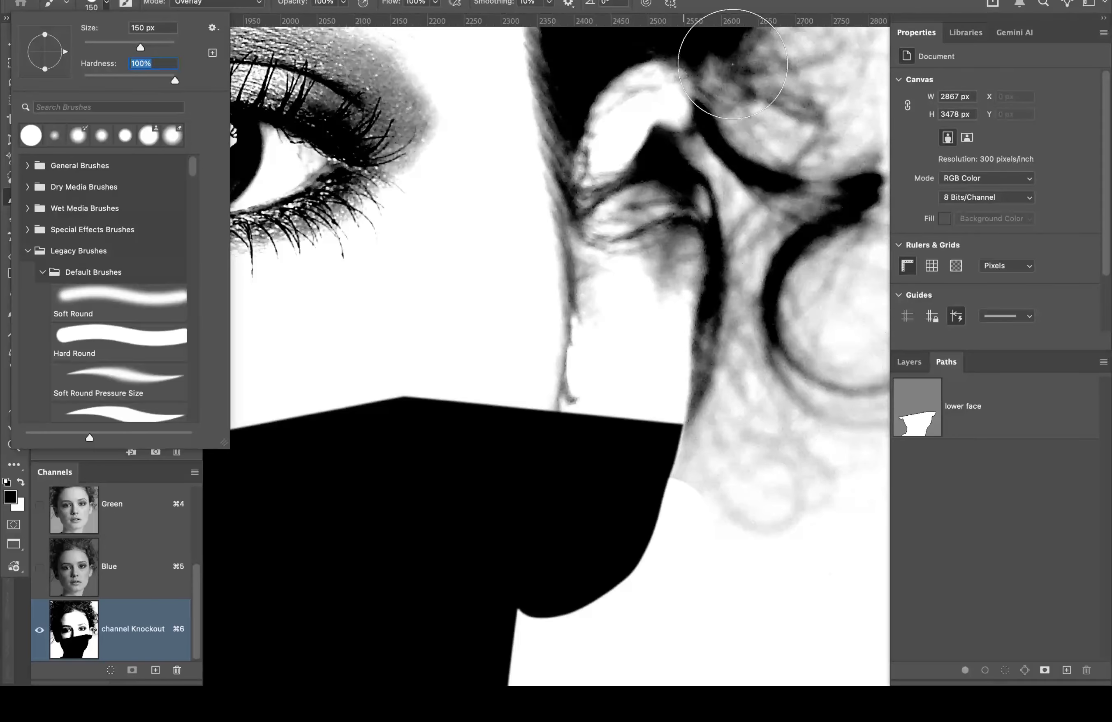
click(752, 4)
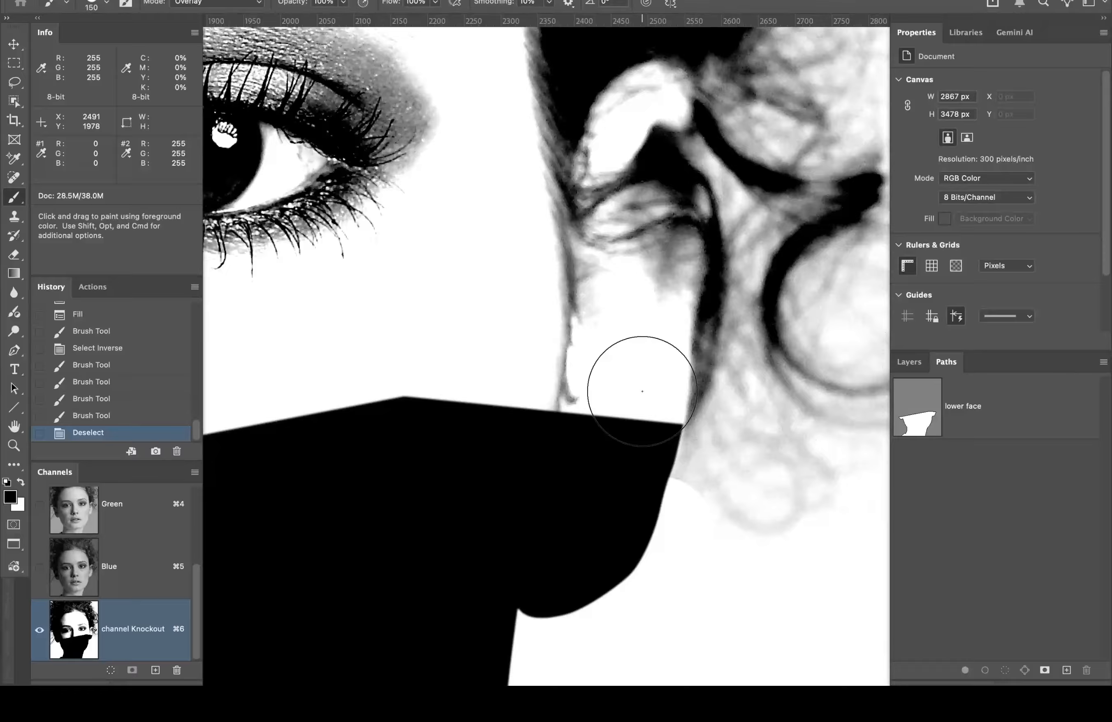
Step: Paint in Overlay over the edge and hair strands near and above the ear
click(642, 391)
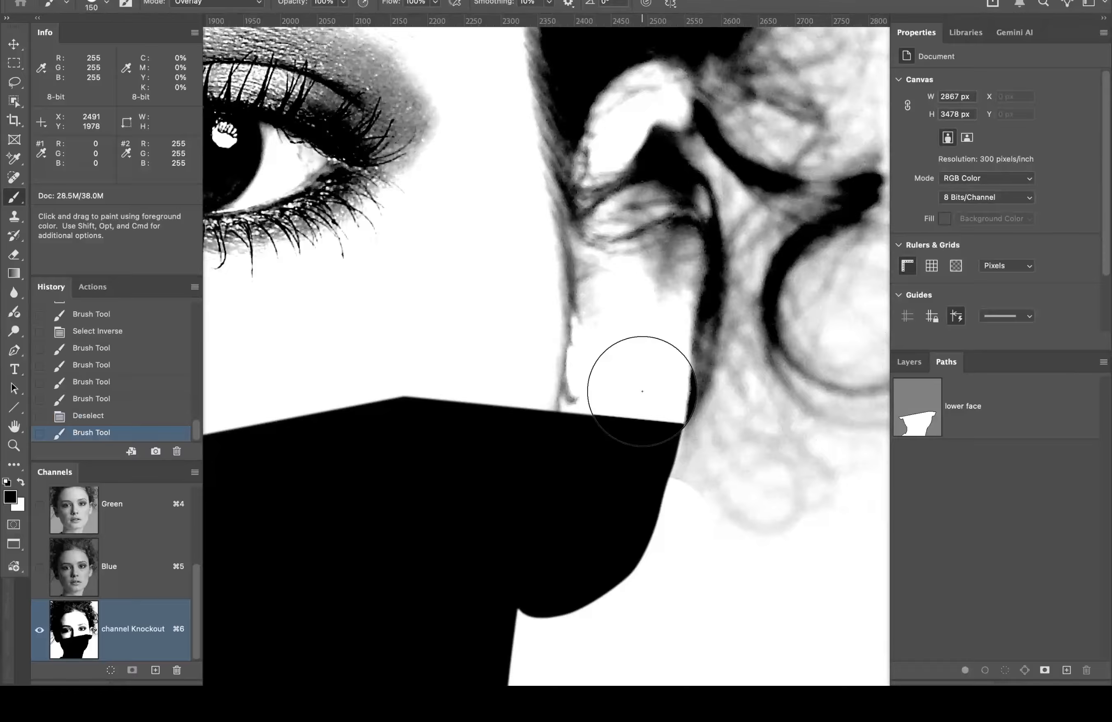
click(642, 391)
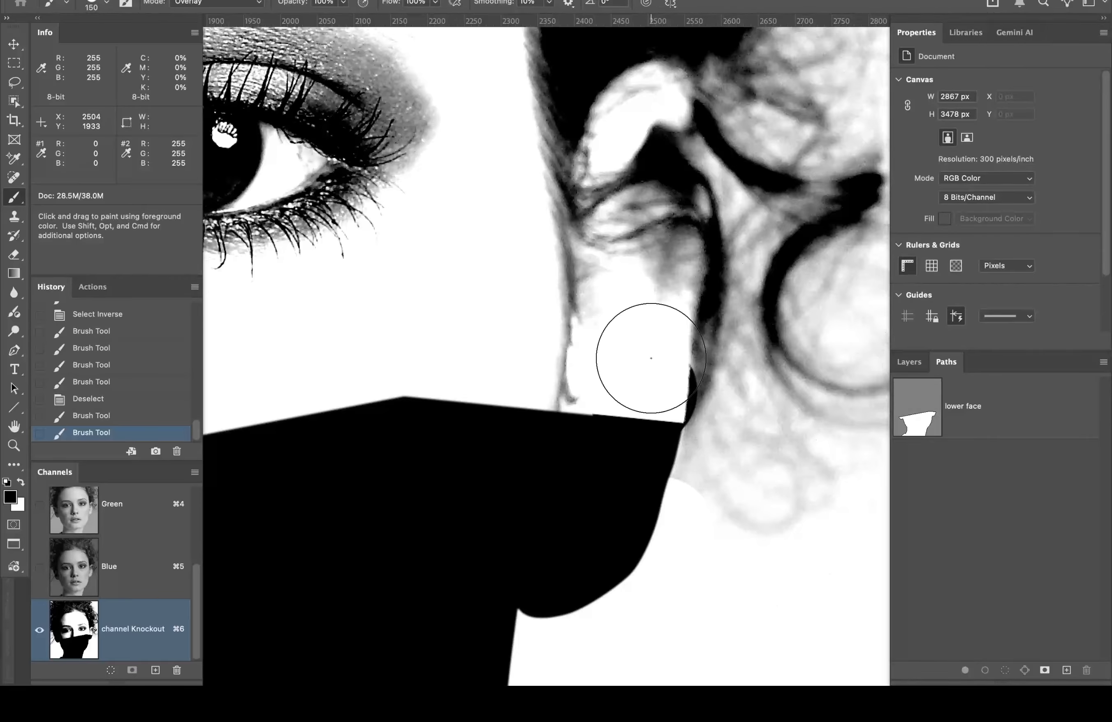
mouse_move(651, 359)
mouse_down()
mouse_move(659, 324)
mouse_move(651, 370)
mouse_move(652, 238)
mouse_move(564, 364)
mouse_up()
key(space)
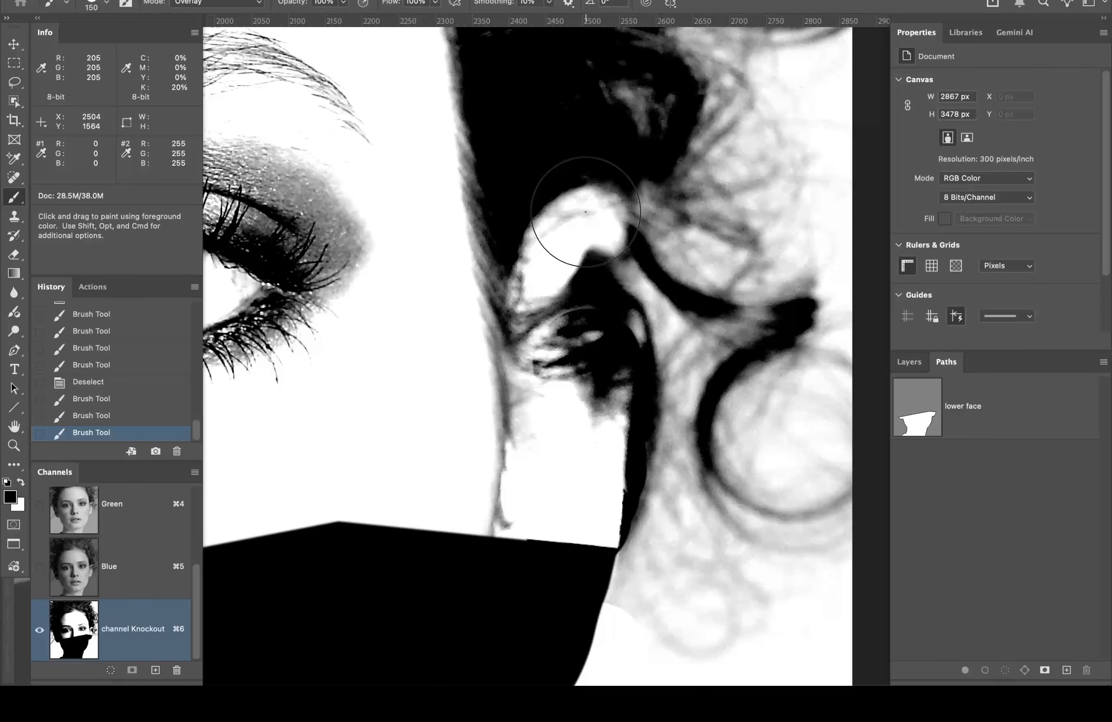
click(582, 214)
click(581, 214)
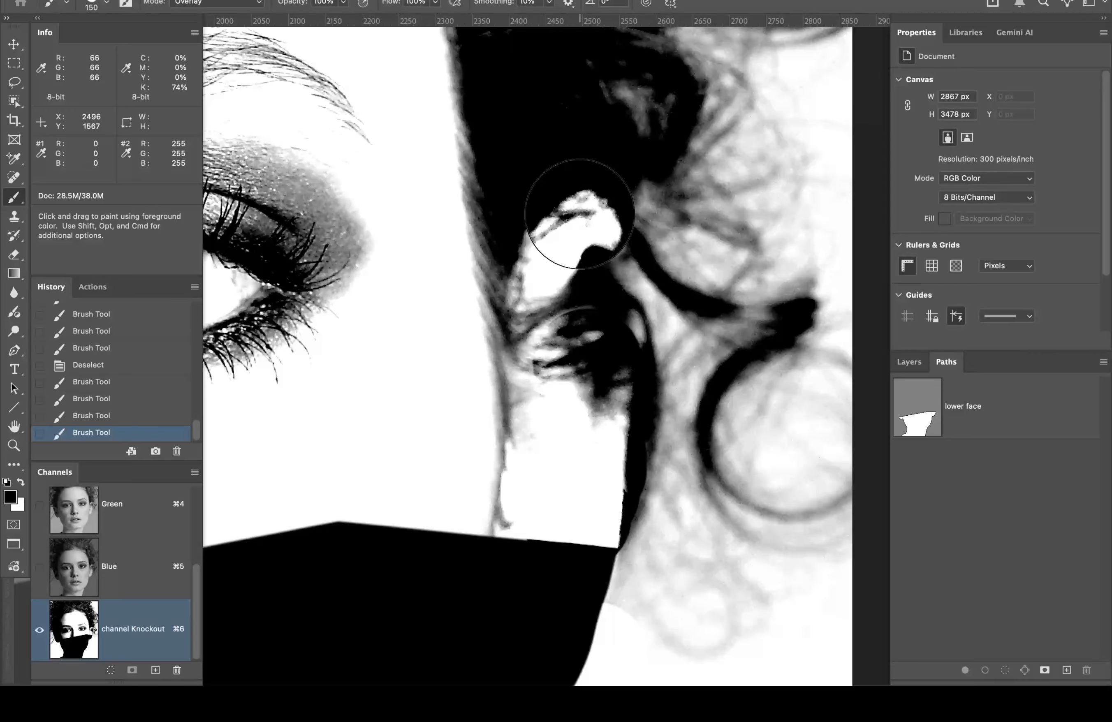
click(580, 214)
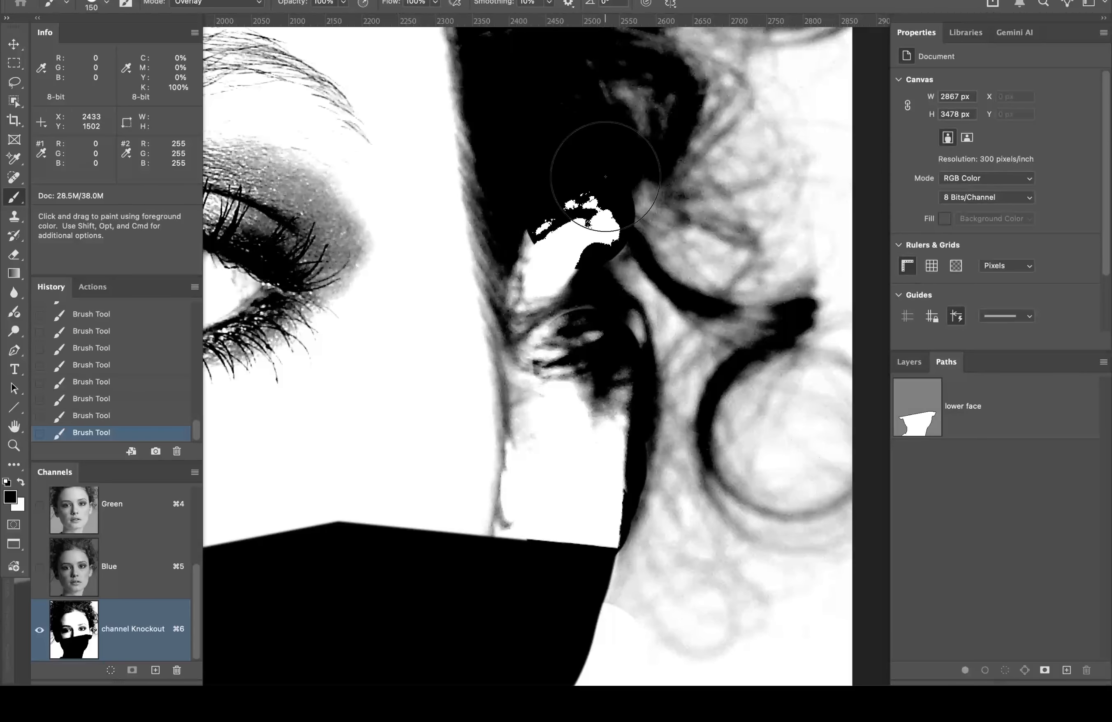
scroll(499, 359, up, 5)
scroll(499, 358, left, 6)
scroll(499, 358, down, 3)
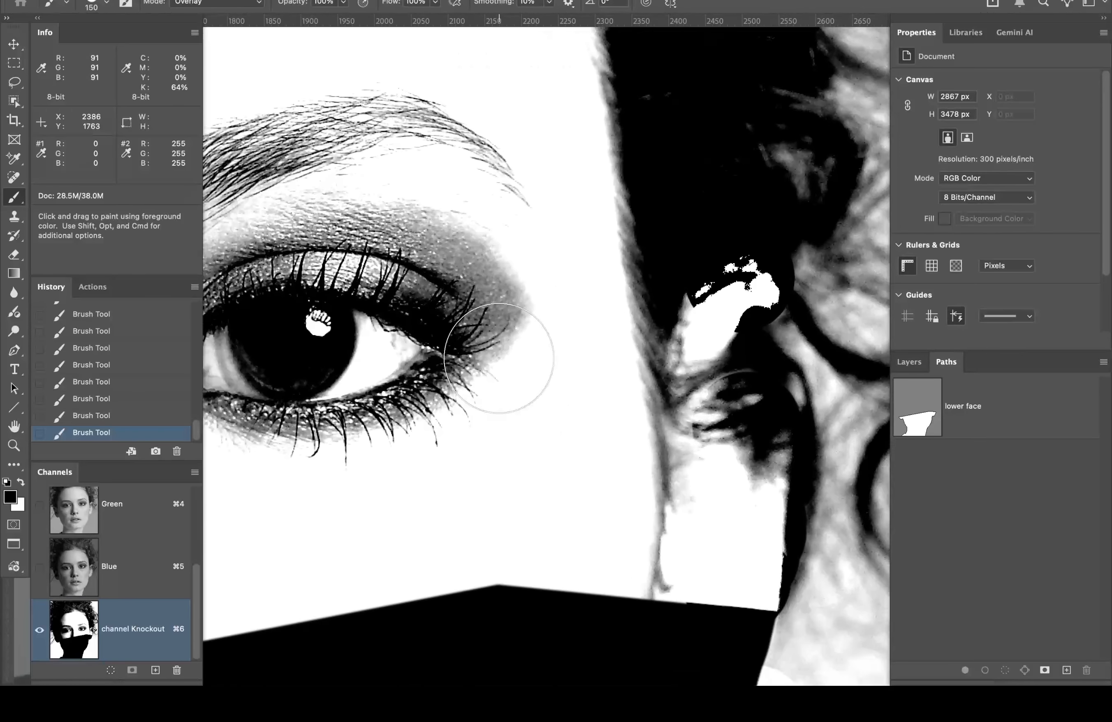
scroll(499, 358, up, 12)
scroll(498, 359, right, 4)
scroll(499, 358, up, 15)
scroll(498, 359, left, 5)
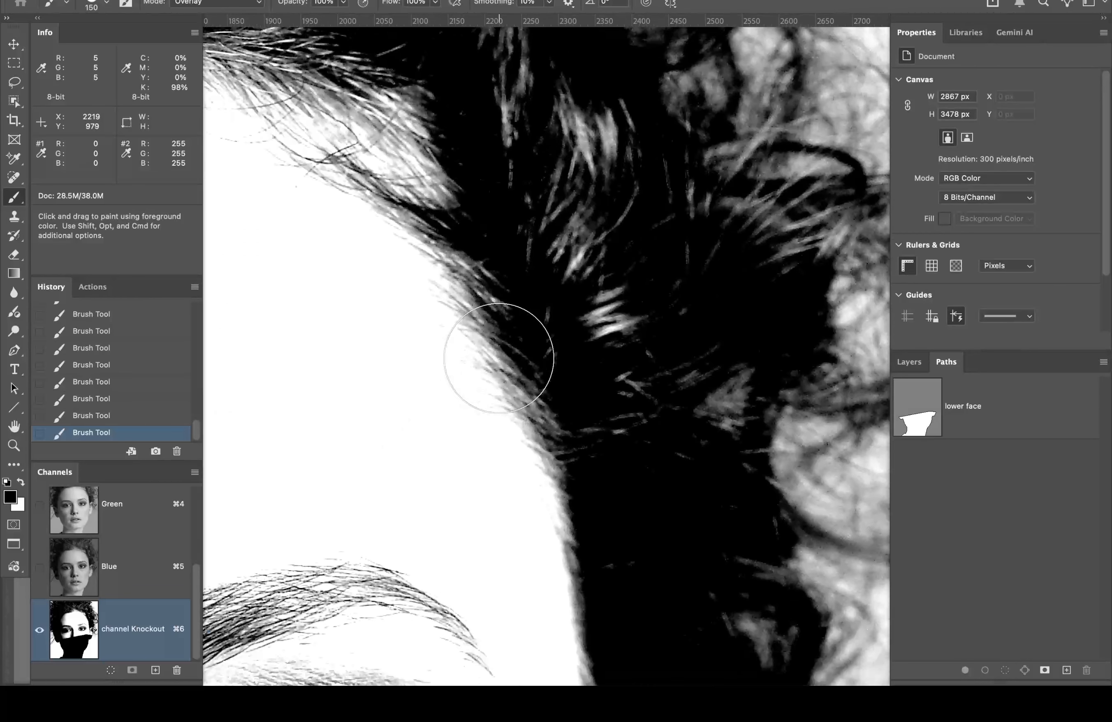
scroll(498, 358, up, 12)
scroll(499, 359, right, 1)
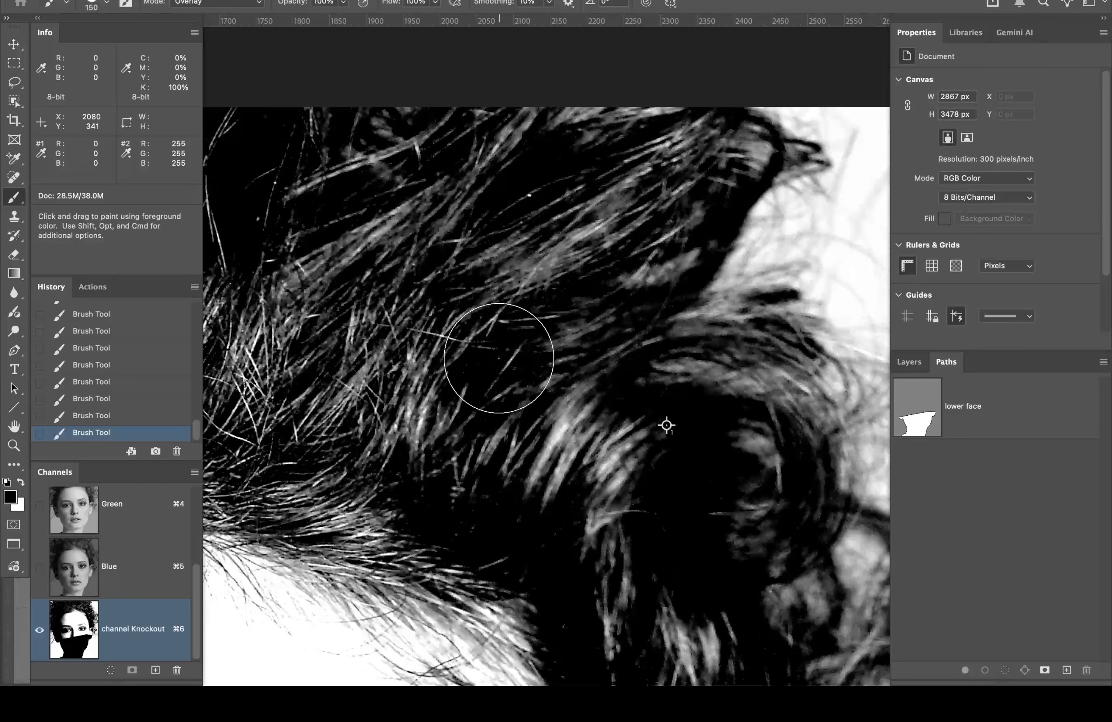
scroll(546, 310, up, 3)
scroll(546, 311, left, 12)
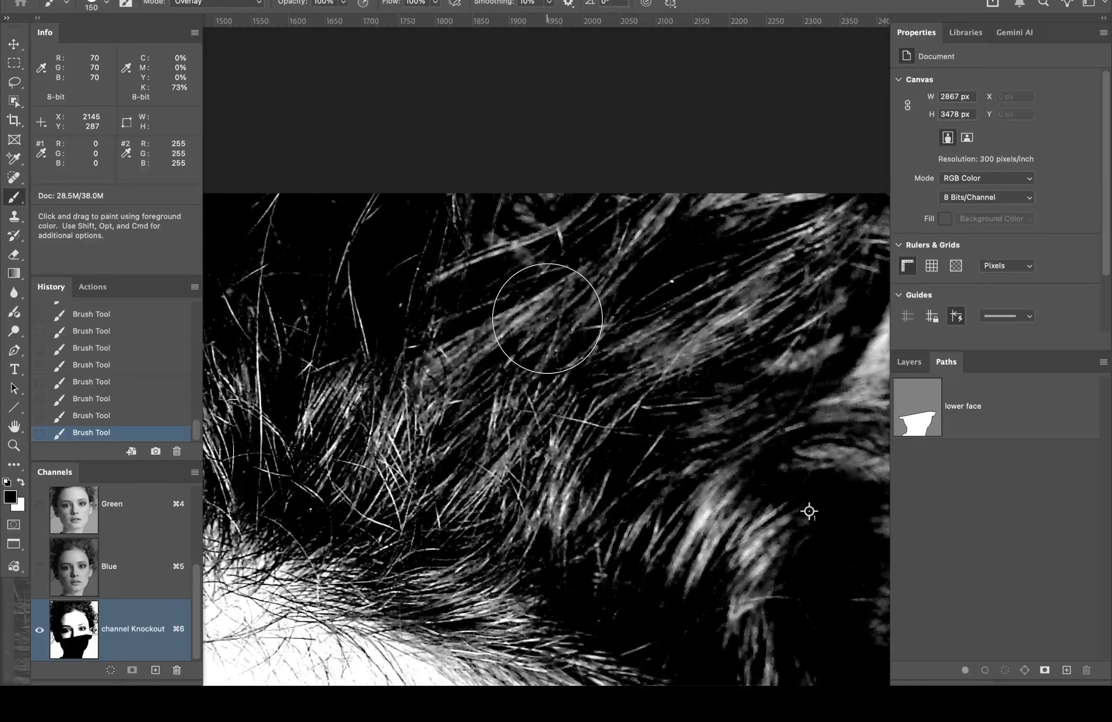
scroll(546, 310, down, 4)
scroll(547, 319, down, 20)
scroll(547, 319, left, 2)
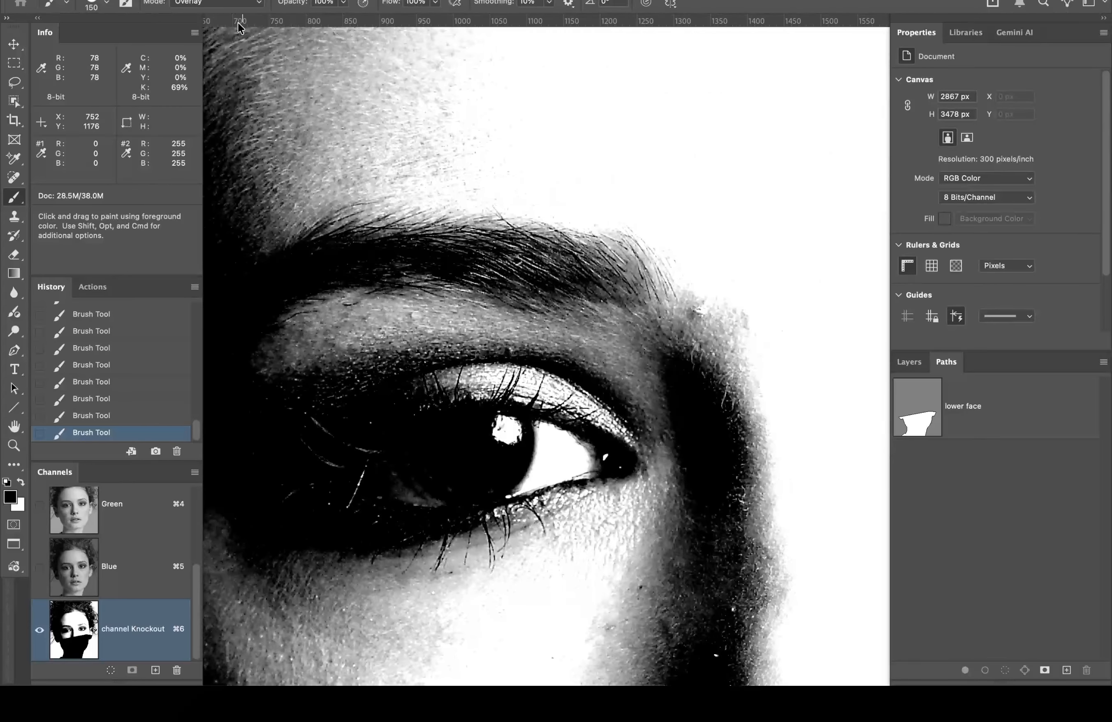
click(237, 5)
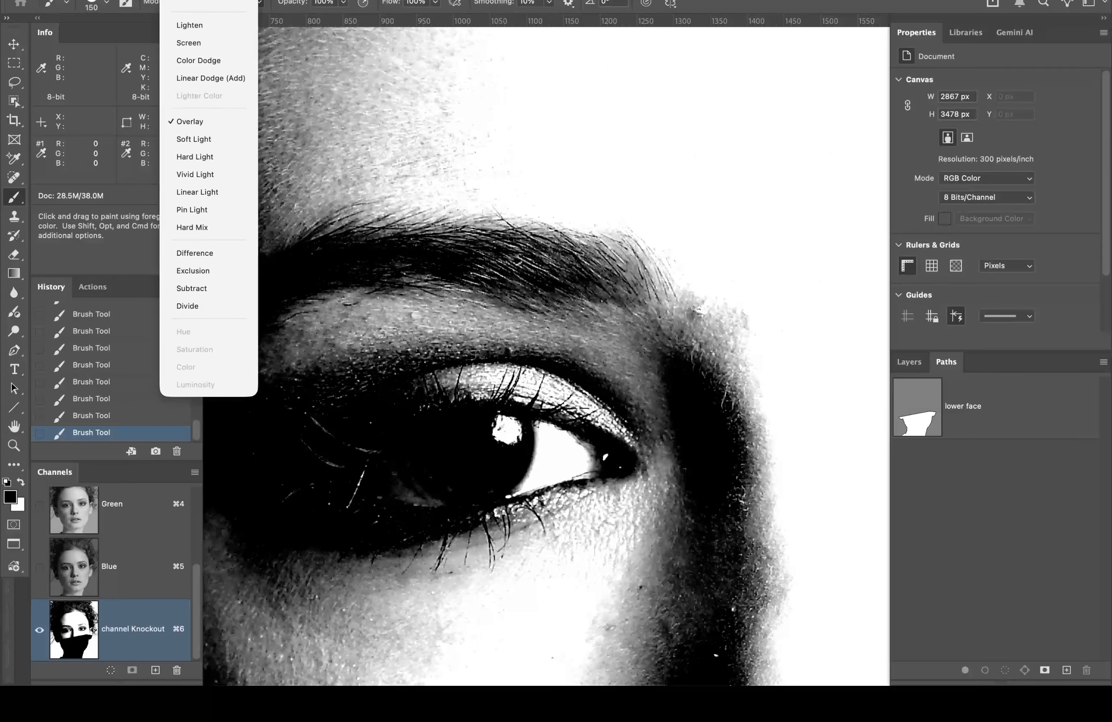
Step: Set the brush back to Normal mode with 100% hardness
click(218, 8)
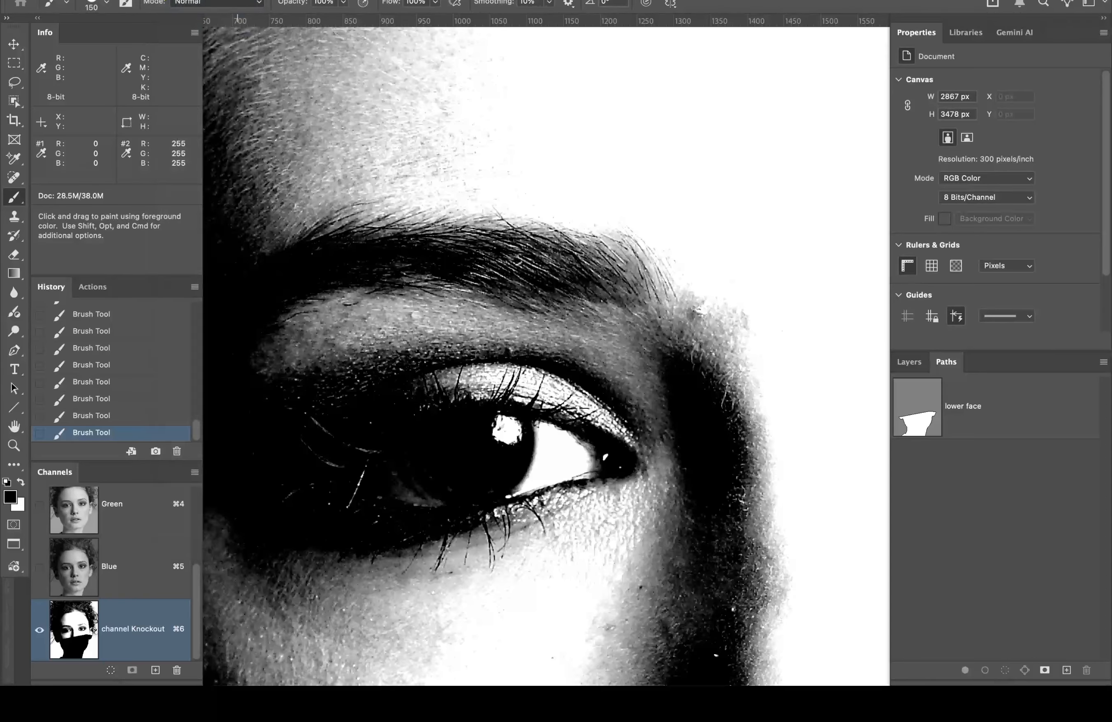
click(107, 3)
click(171, 81)
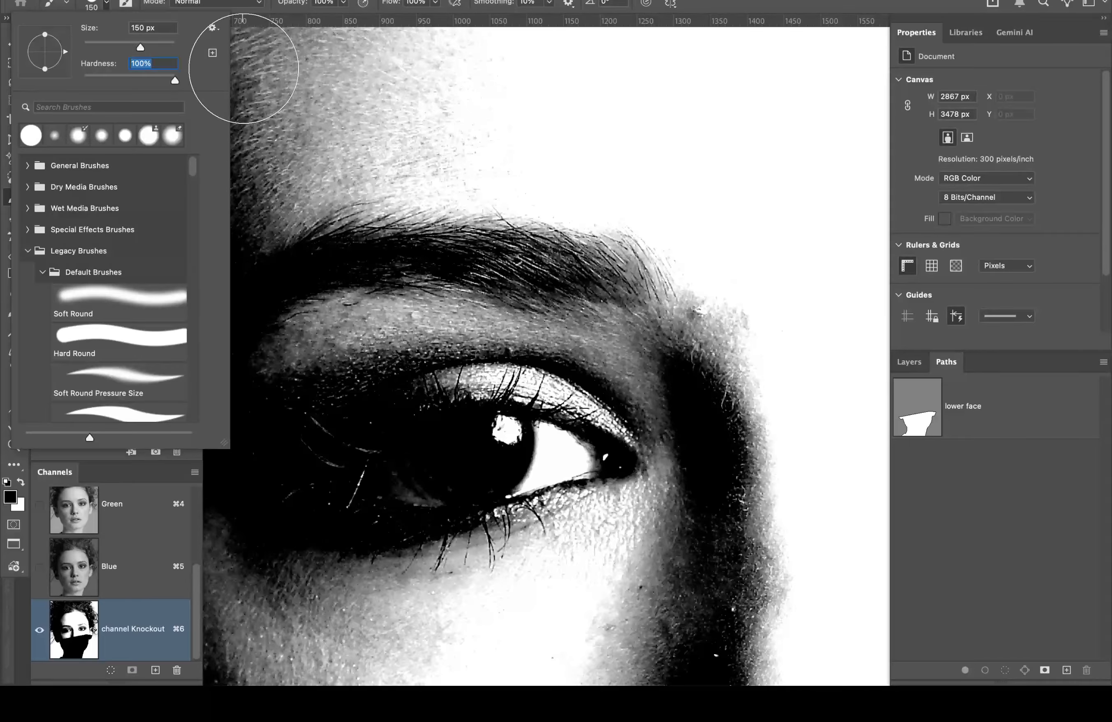
key(Return)
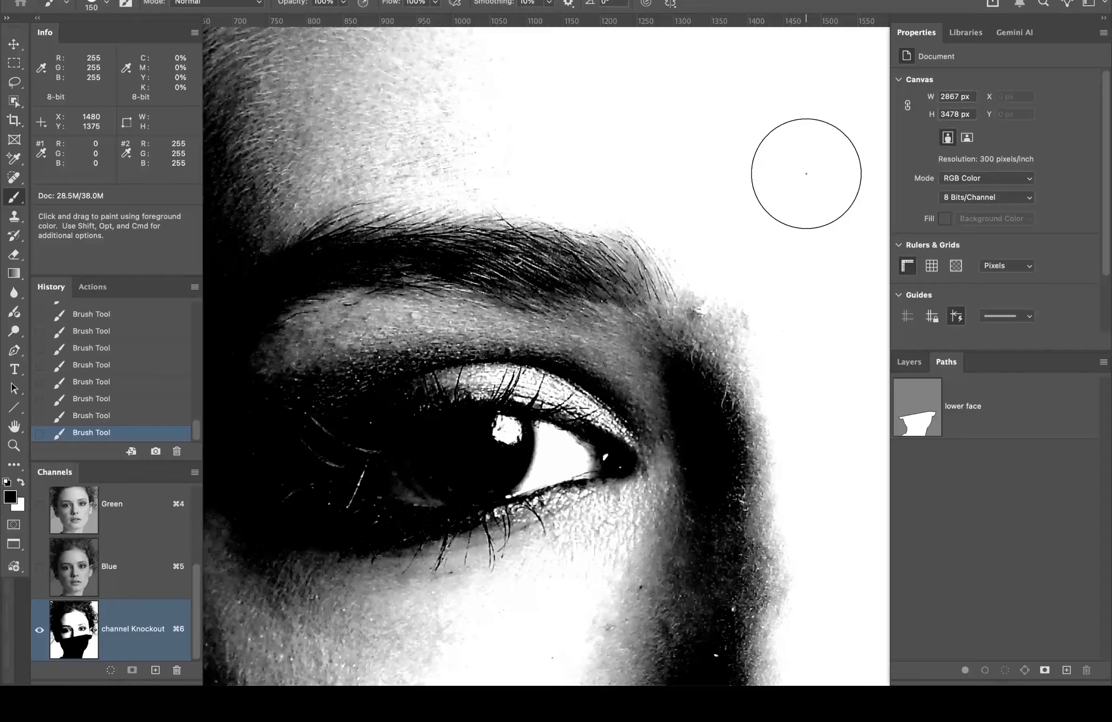
Step: Paint black up the jaw edge toward the ear, covering the white gaps
mouse_move(795, 266)
mouse_down()
mouse_move(431, 128)
mouse_move(542, 206)
mouse_move(201, 181)
mouse_up()
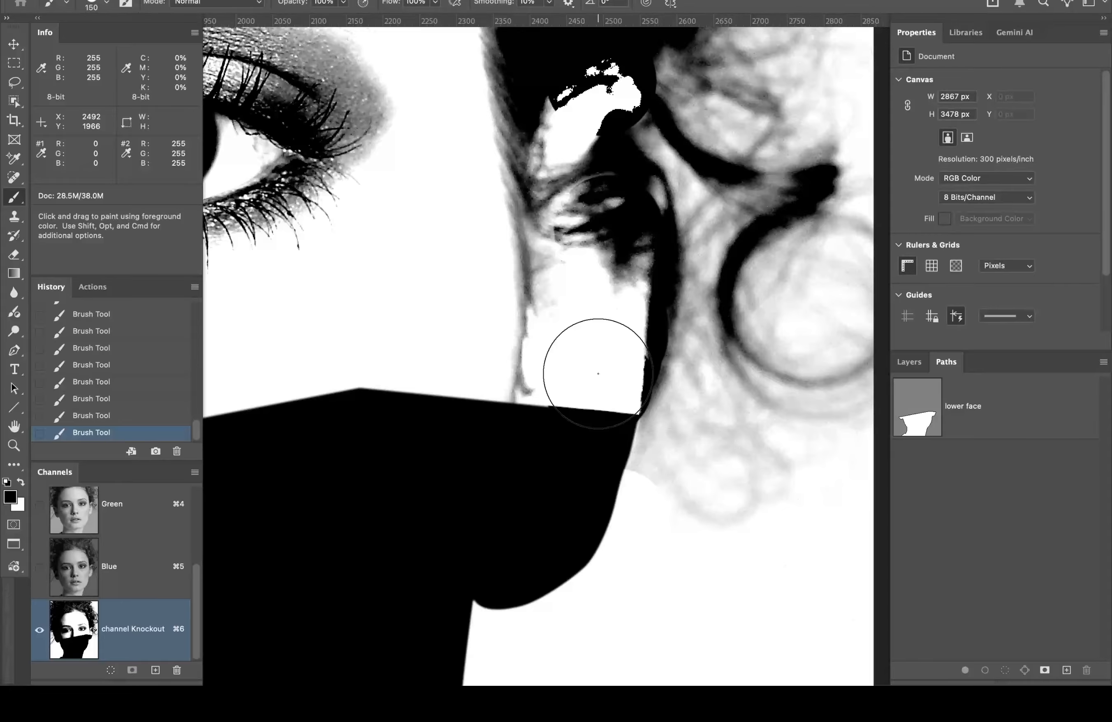
mouse_move(598, 378)
mouse_down()
mouse_move(605, 274)
mouse_move(600, 250)
mouse_move(579, 237)
mouse_move(599, 230)
mouse_move(541, 298)
mouse_move(544, 324)
mouse_up()
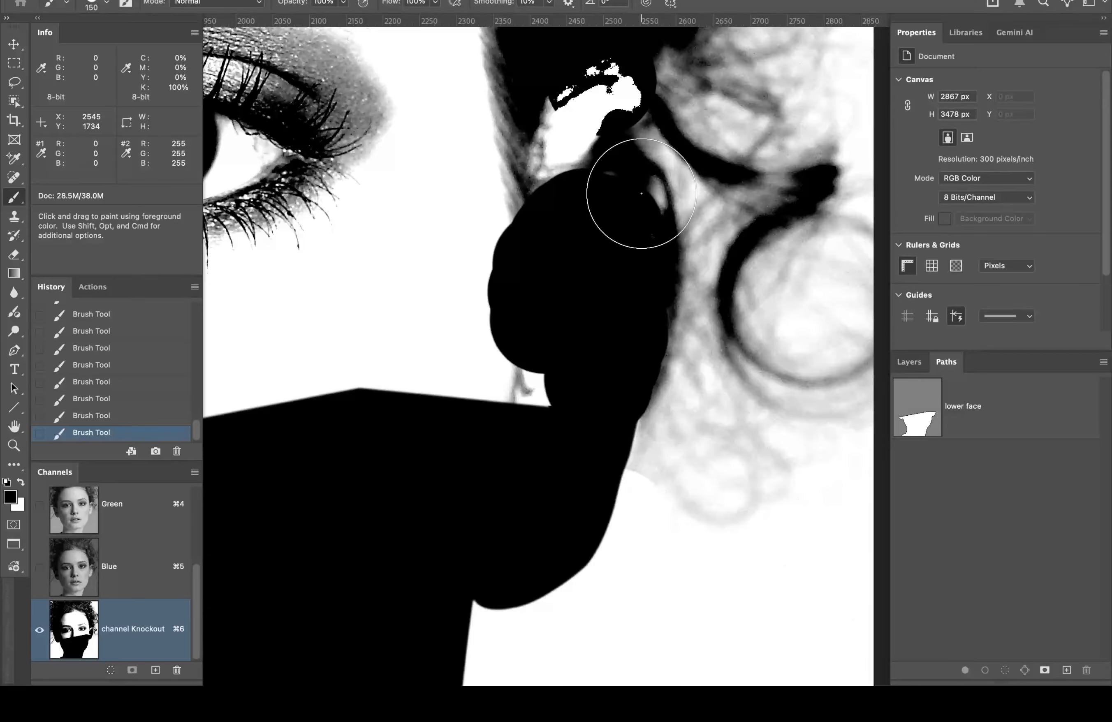
mouse_move(515, 391)
mouse_down()
mouse_move(481, 345)
mouse_move(594, 475)
mouse_move(621, 546)
mouse_up()
key(space)
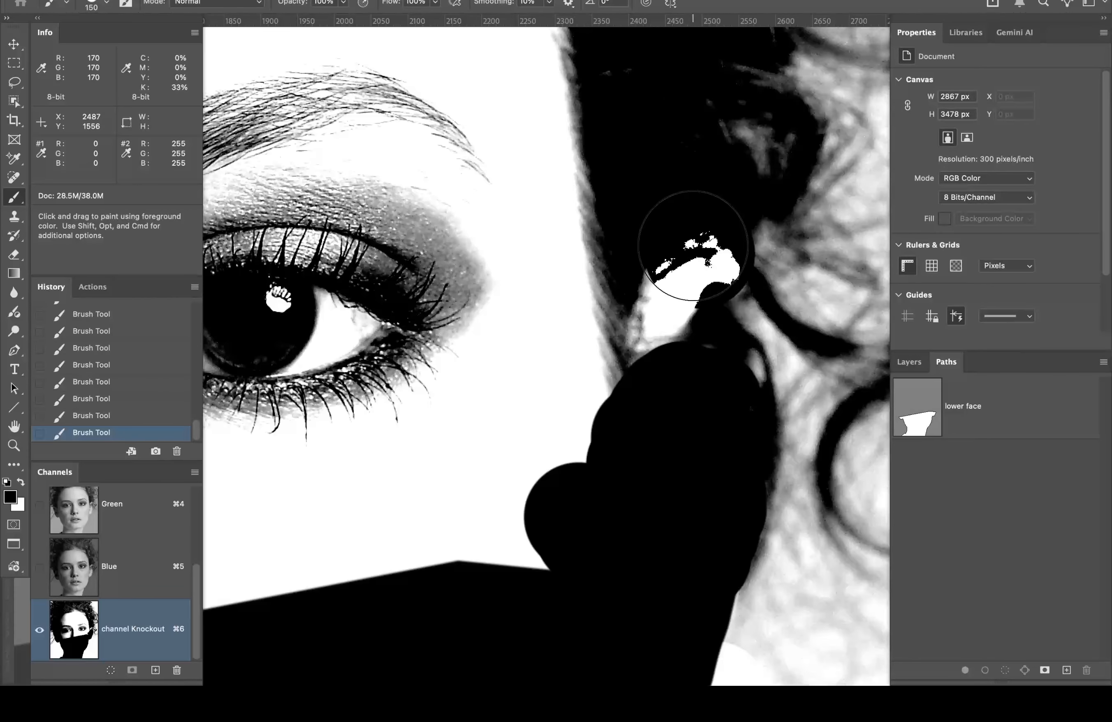
mouse_move(685, 248)
mouse_down()
mouse_move(637, 313)
mouse_move(579, 198)
mouse_move(645, 344)
mouse_move(693, 572)
mouse_up()
key(space)
Step: Paint black over the white areas along the hairline and upper-left hair strands
mouse_move(640, 400)
mouse_down()
mouse_move(690, 556)
mouse_move(498, 623)
mouse_up()
drag(687, 454, 637, 478)
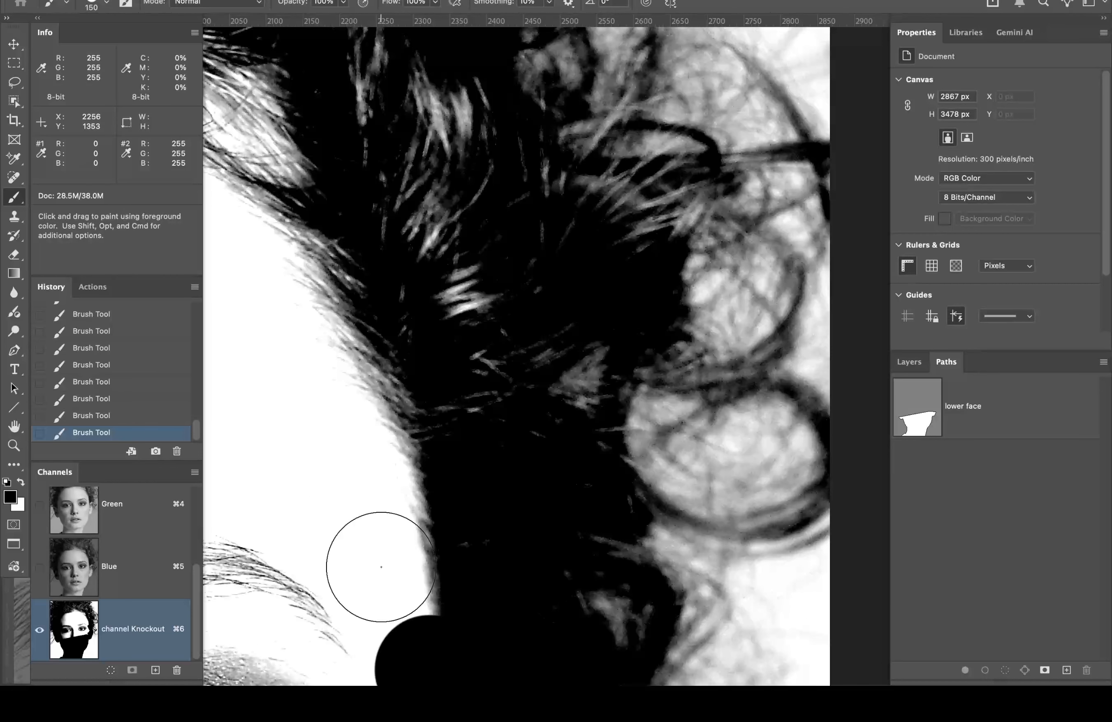
mouse_move(413, 656)
mouse_down()
mouse_move(422, 633)
mouse_move(390, 431)
mouse_move(373, 392)
mouse_move(360, 410)
mouse_move(372, 434)
mouse_move(542, 534)
mouse_up()
key(space)
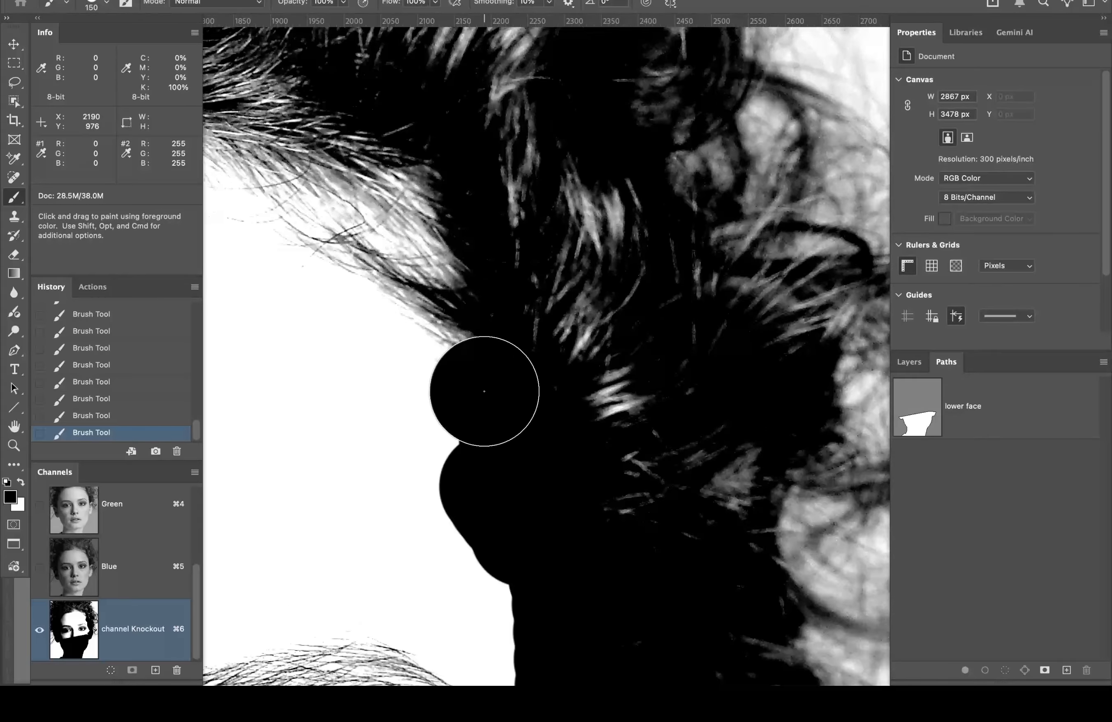
mouse_move(479, 390)
mouse_down()
mouse_move(475, 271)
mouse_move(395, 195)
mouse_move(467, 304)
mouse_move(321, 176)
mouse_move(421, 190)
mouse_move(340, 163)
mouse_up()
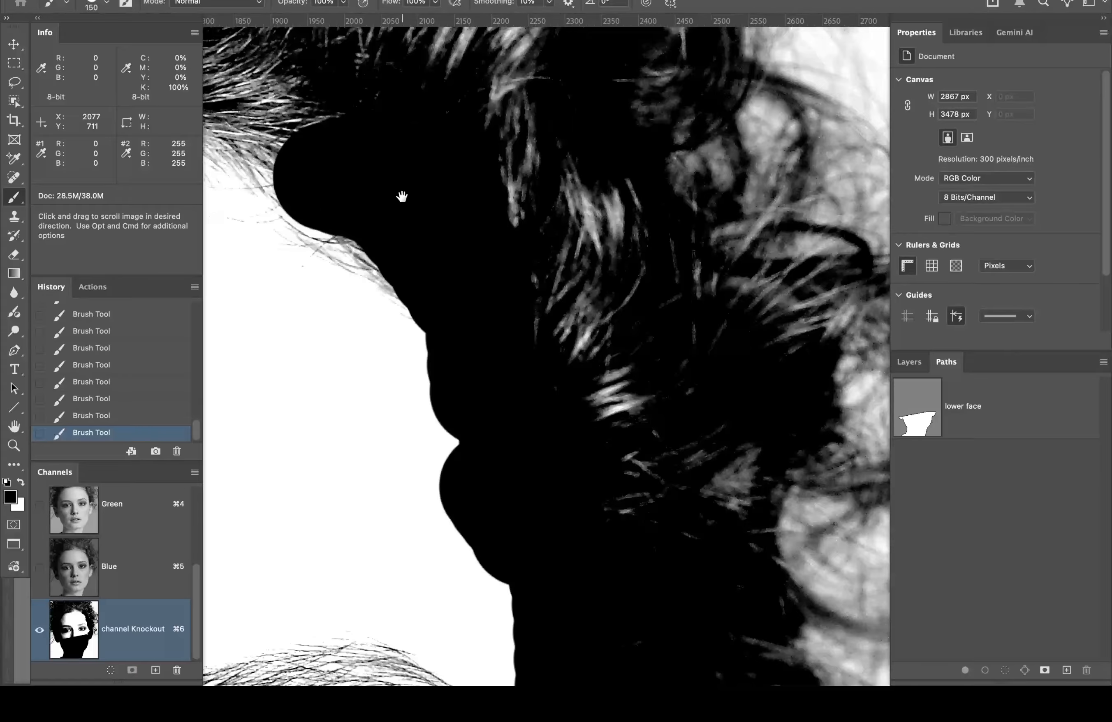
key(space)
drag(402, 193, 702, 315)
mouse_move(626, 234)
mouse_down()
mouse_move(449, 170)
mouse_move(626, 181)
mouse_move(366, 165)
mouse_move(402, 142)
mouse_up()
Step: Extend the black down the forehead edge and up the right side of the face
key(alt+space)
alt+click(402, 144)
alt+click(402, 146)
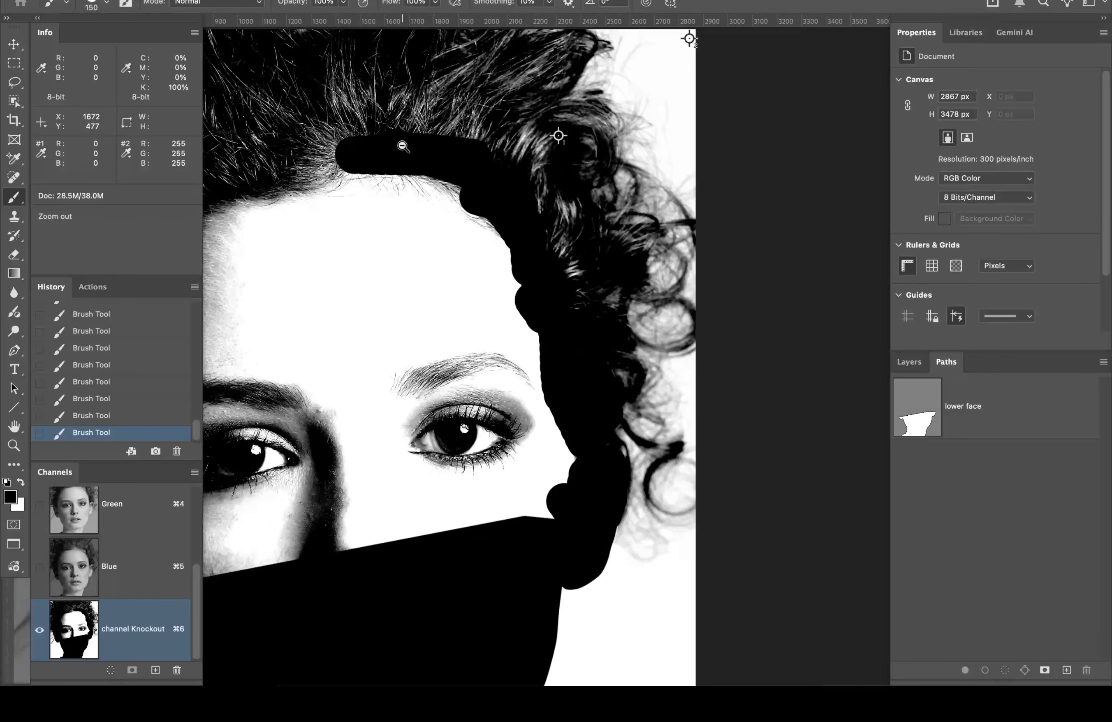
alt+click(402, 146)
mouse_move(364, 167)
mouse_down()
mouse_move(551, 179)
mouse_move(430, 229)
mouse_up()
drag(394, 279, 409, 341)
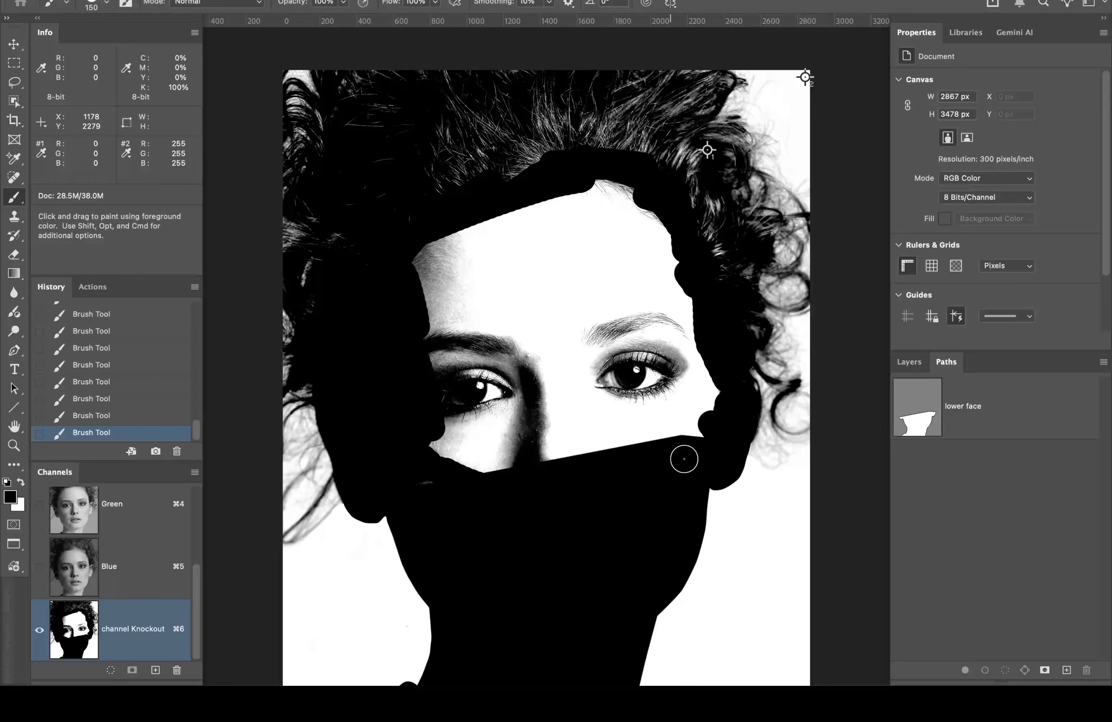
drag(684, 459, 680, 331)
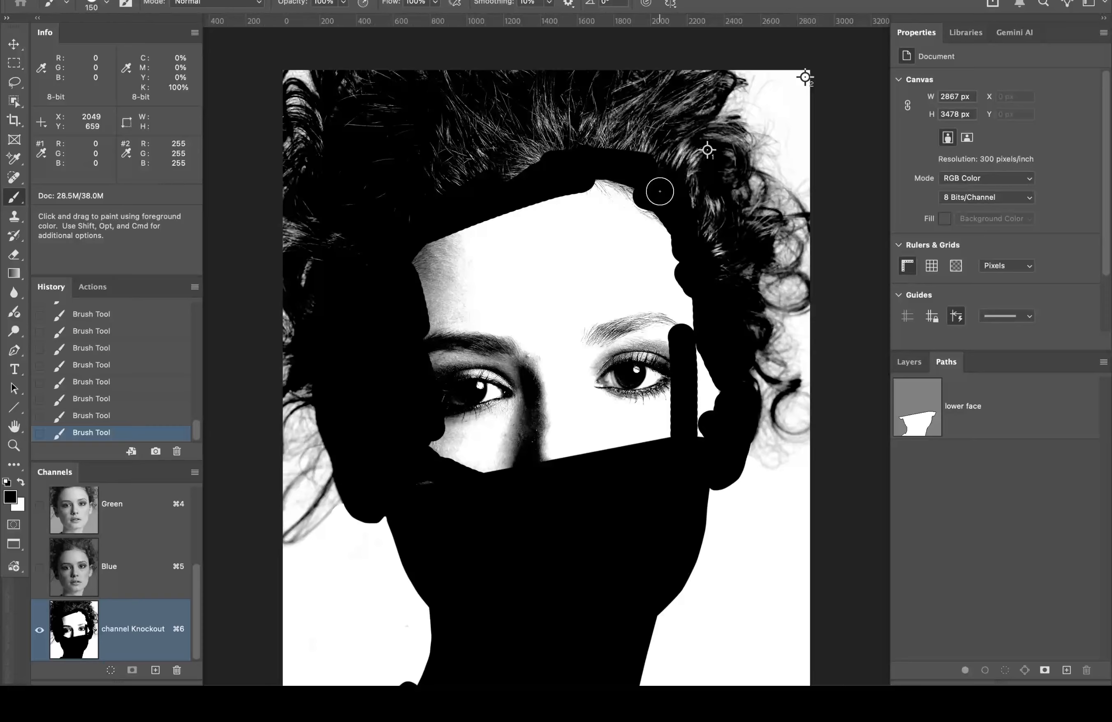
key(l)
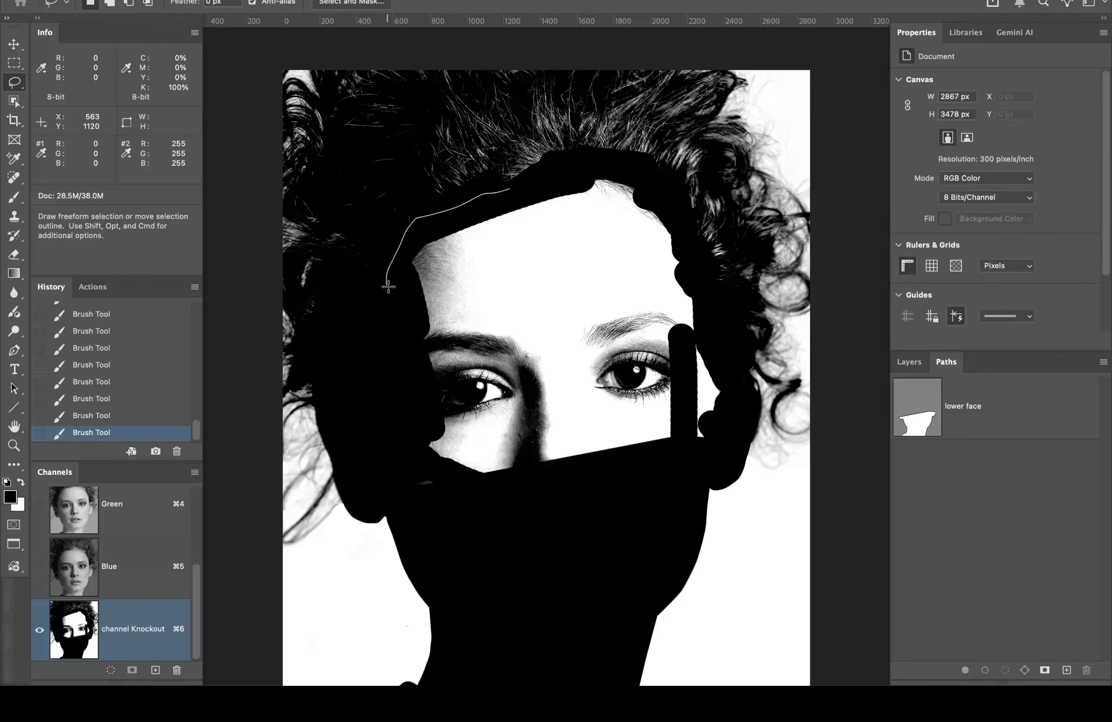
Step: Lasso around the face, fill it with black, and deselect
drag(388, 287, 385, 385)
mouse_move(434, 525)
mouse_down()
mouse_move(582, 516)
mouse_move(702, 466)
mouse_up()
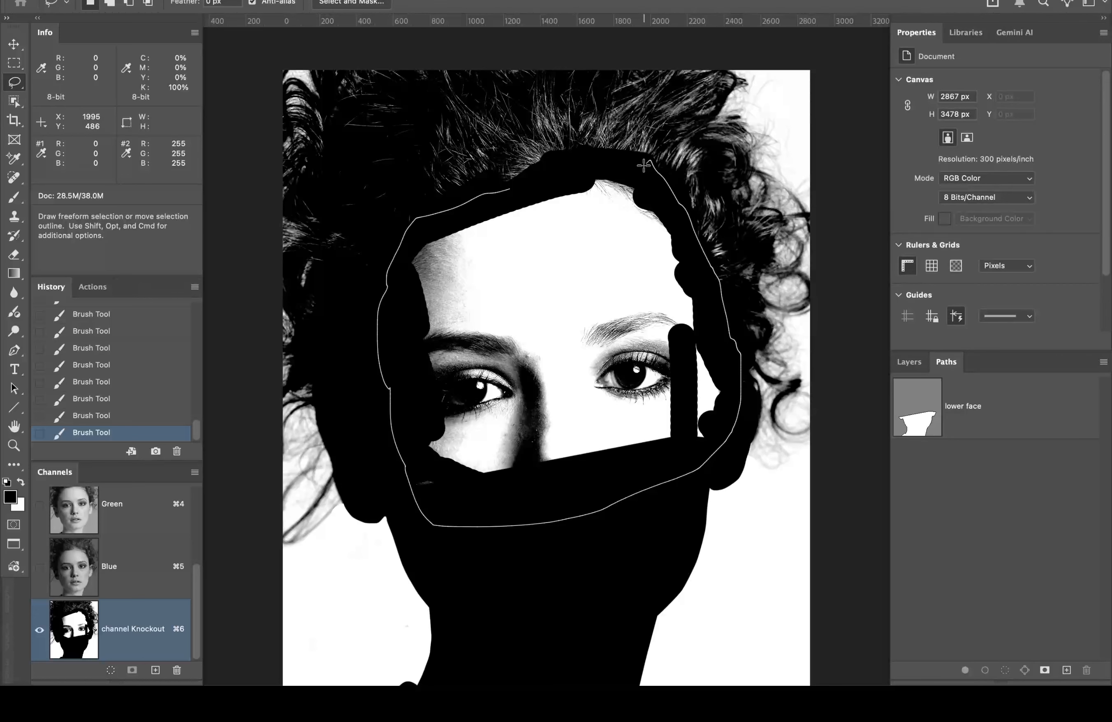
drag(597, 161, 525, 188)
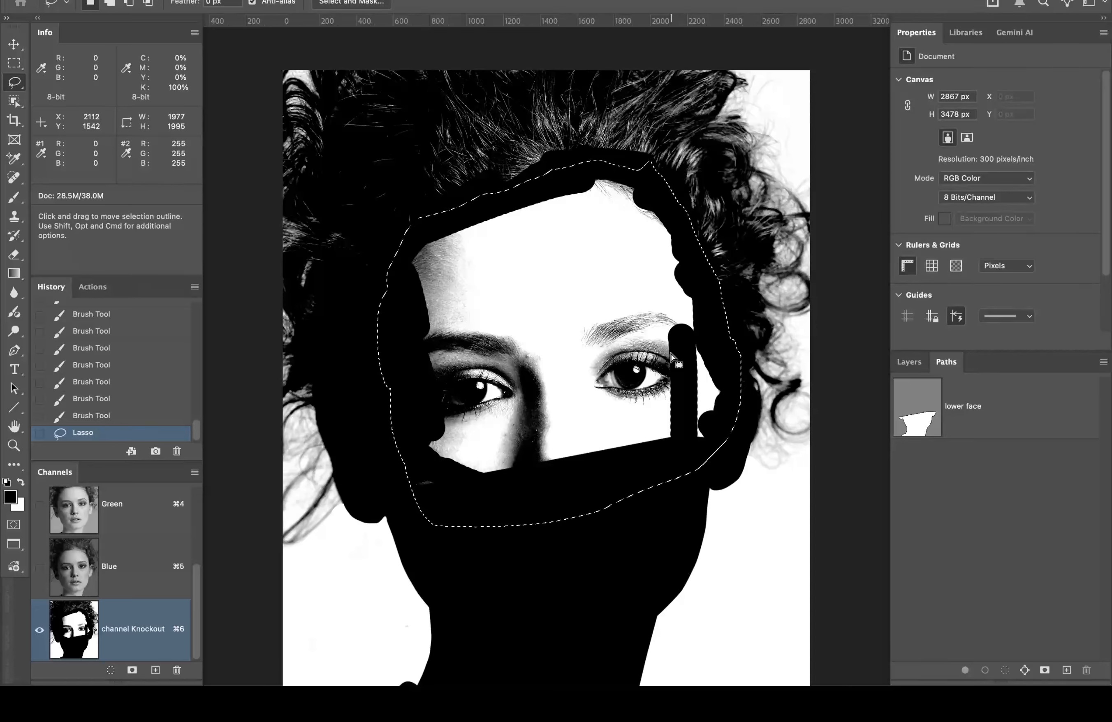
key(alt+BackSpace)
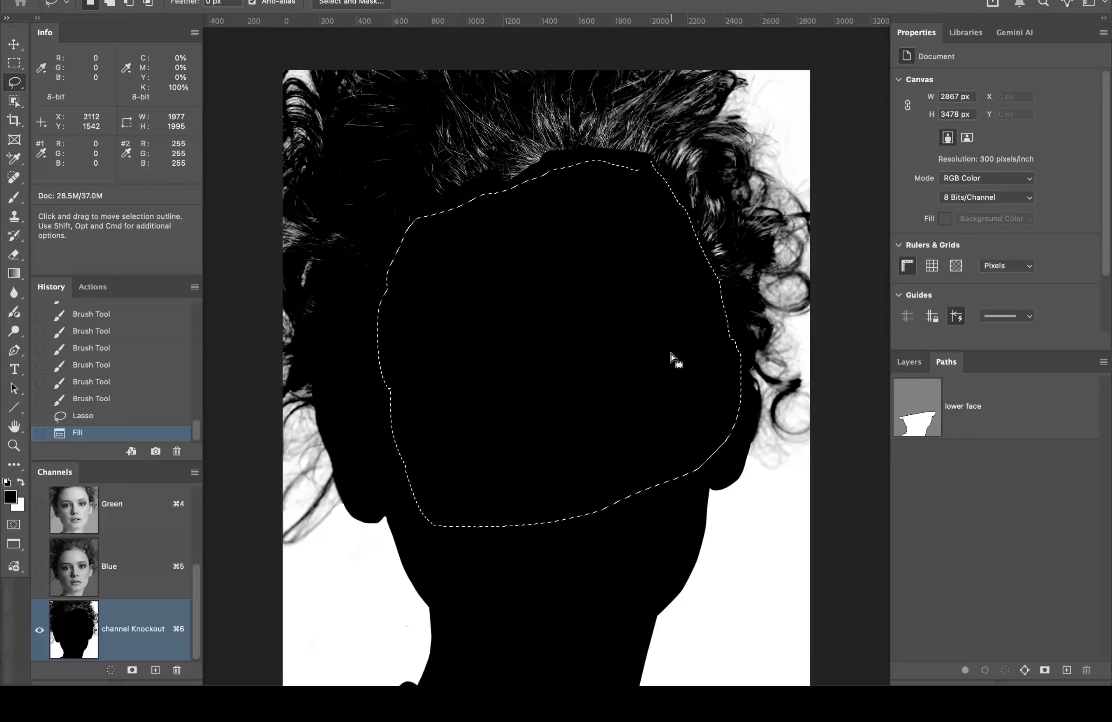
key(super)
key(super+d)
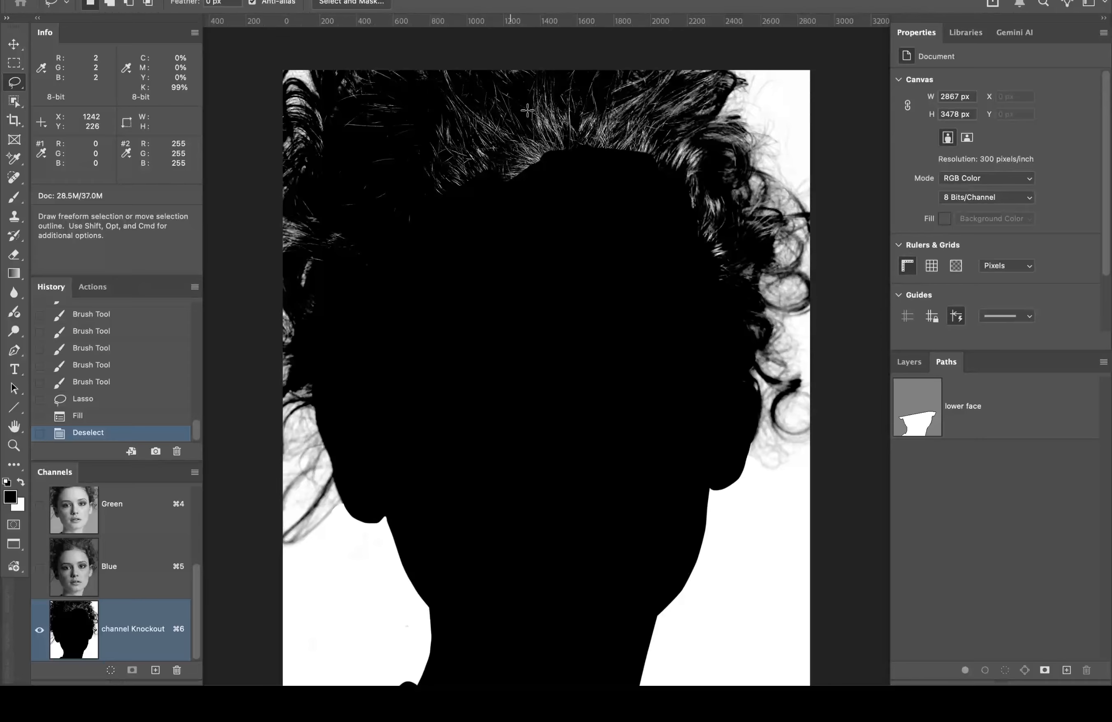
super+click(519, 53)
super+click(519, 100)
super+click(519, 95)
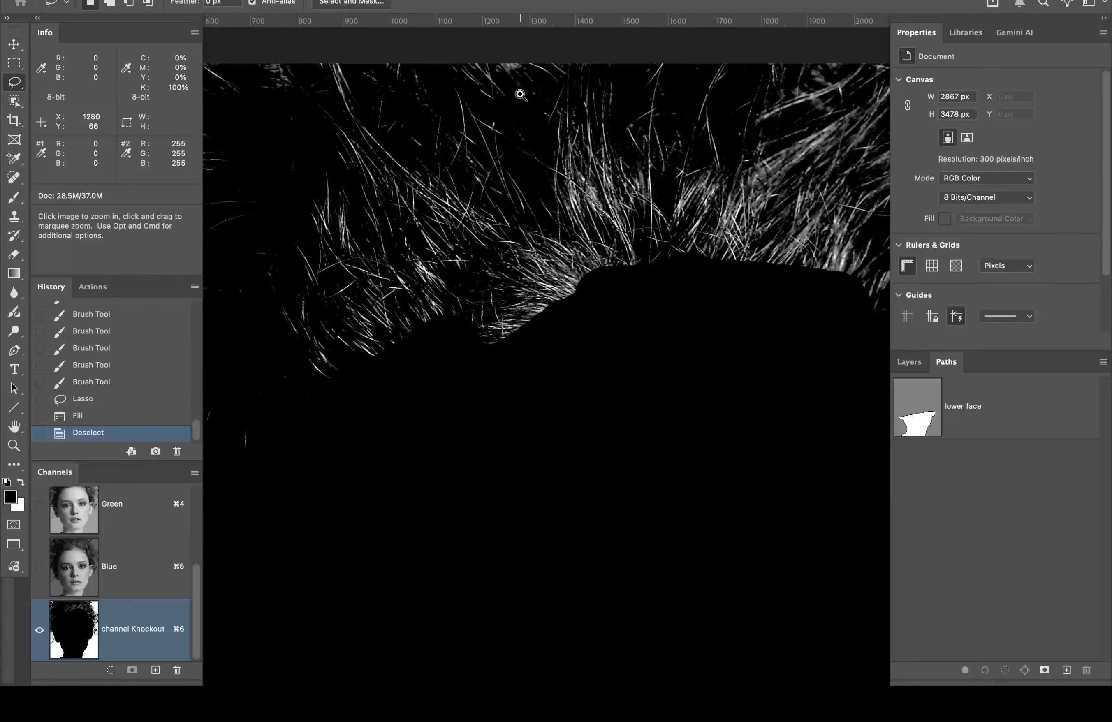
super+click(520, 94)
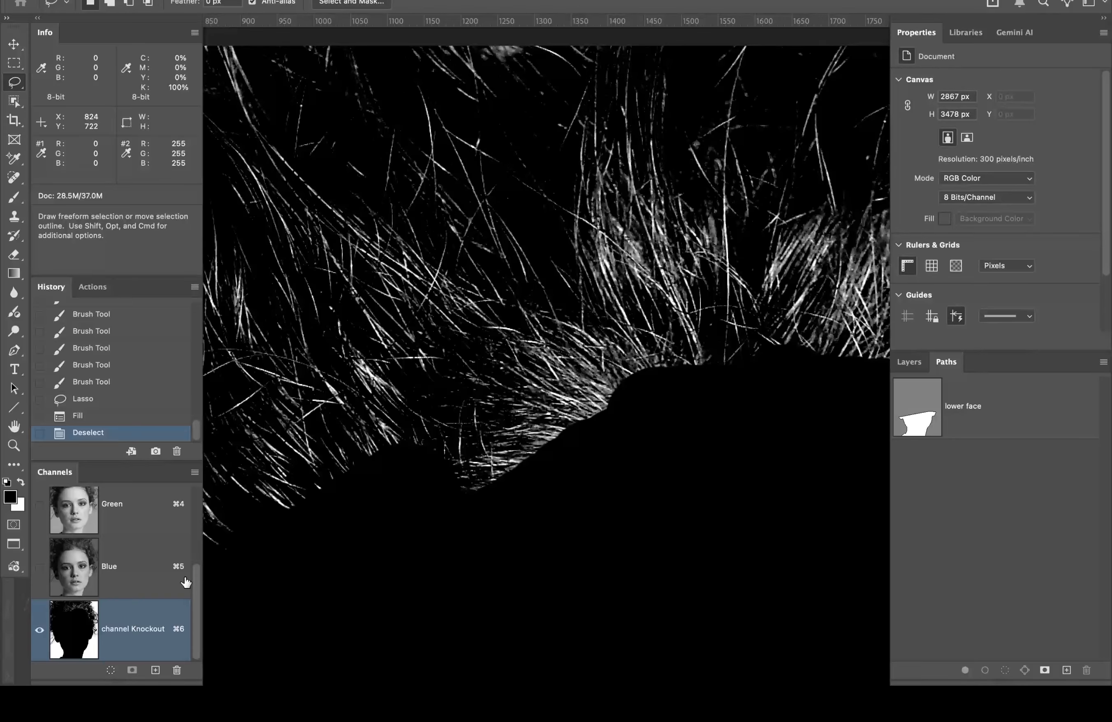
drag(195, 582, 197, 483)
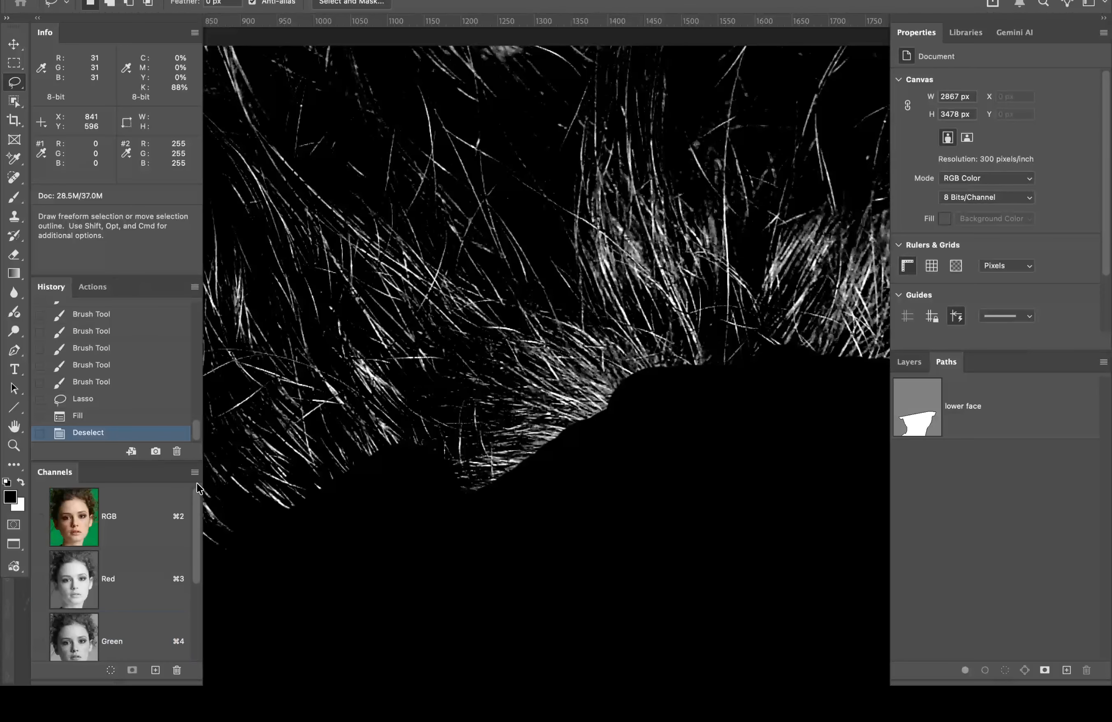
click(118, 503)
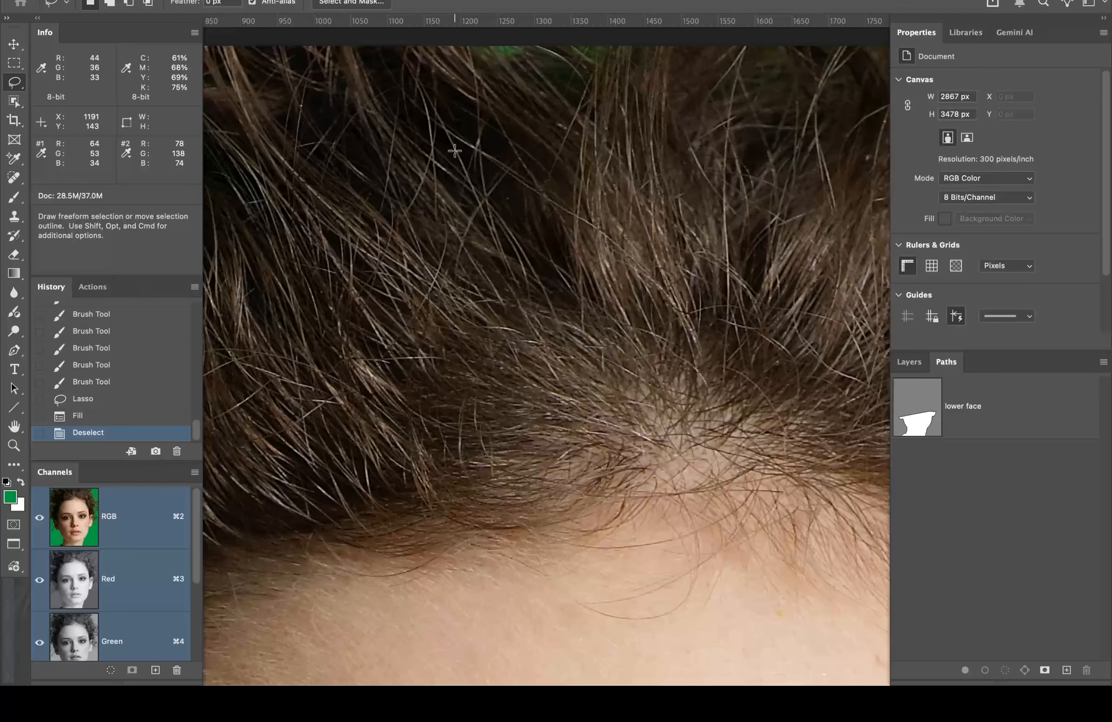
scroll(147, 605, down, 4)
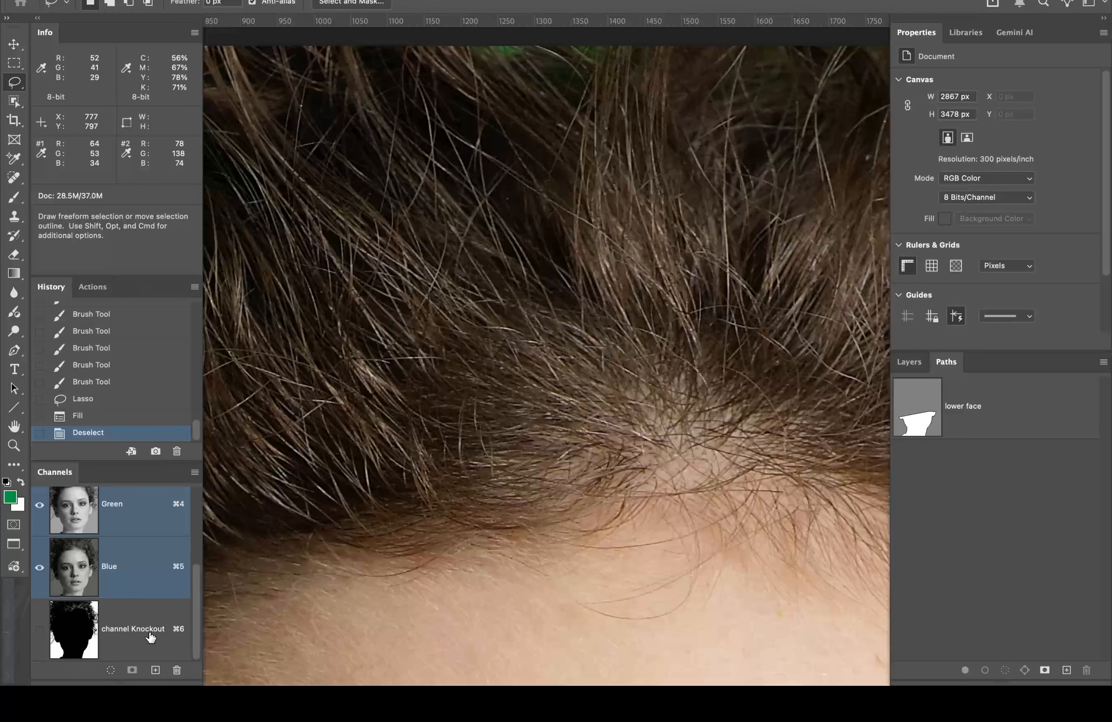
click(150, 638)
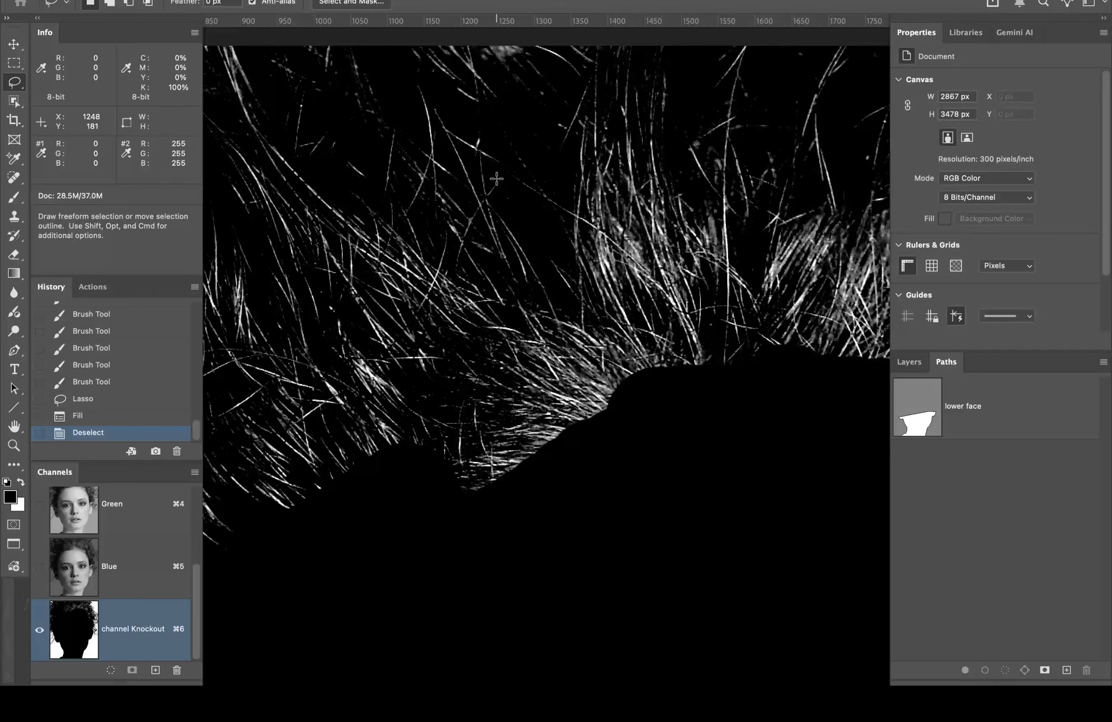
key(b)
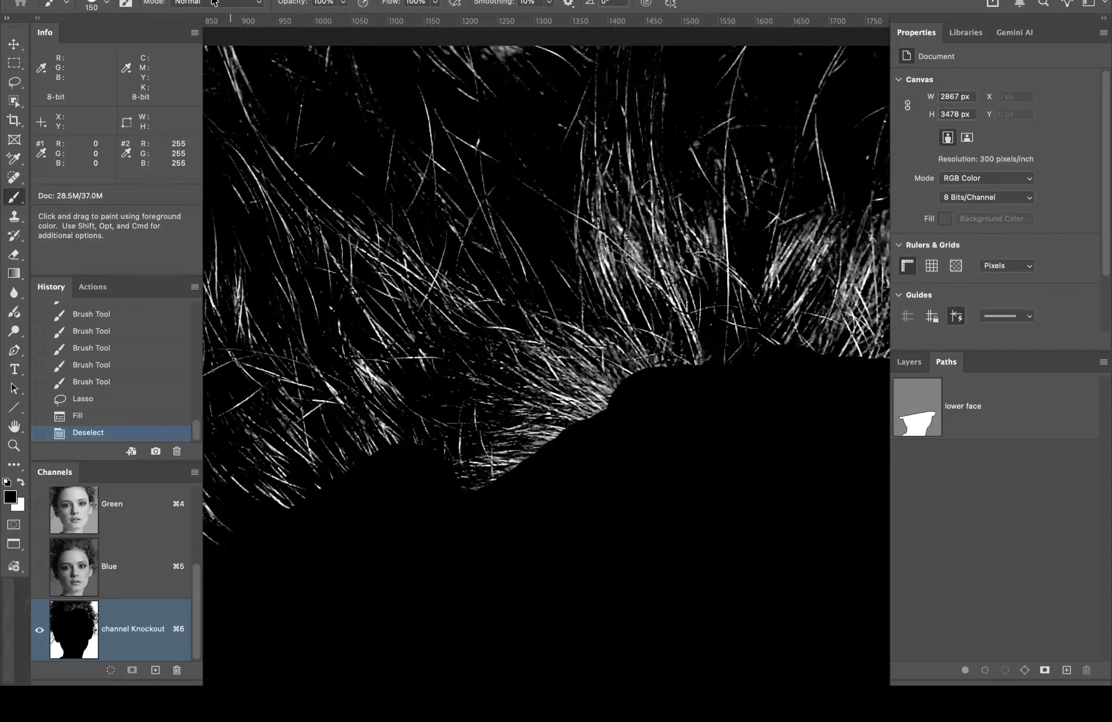
click(105, 3)
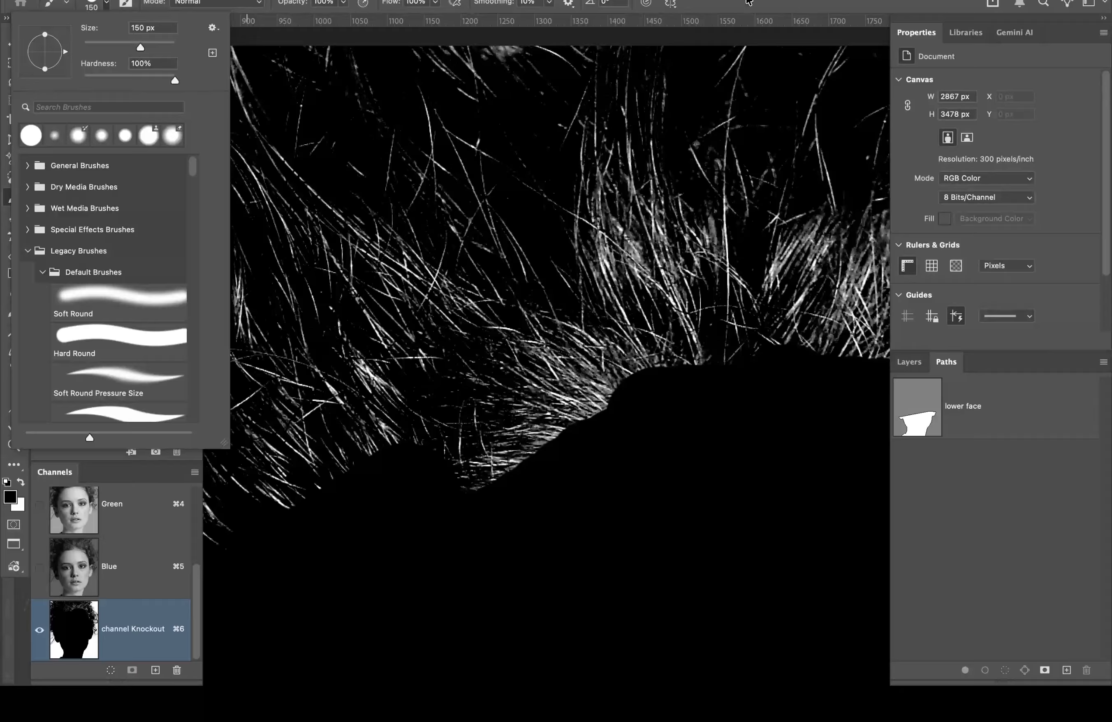
click(749, 2)
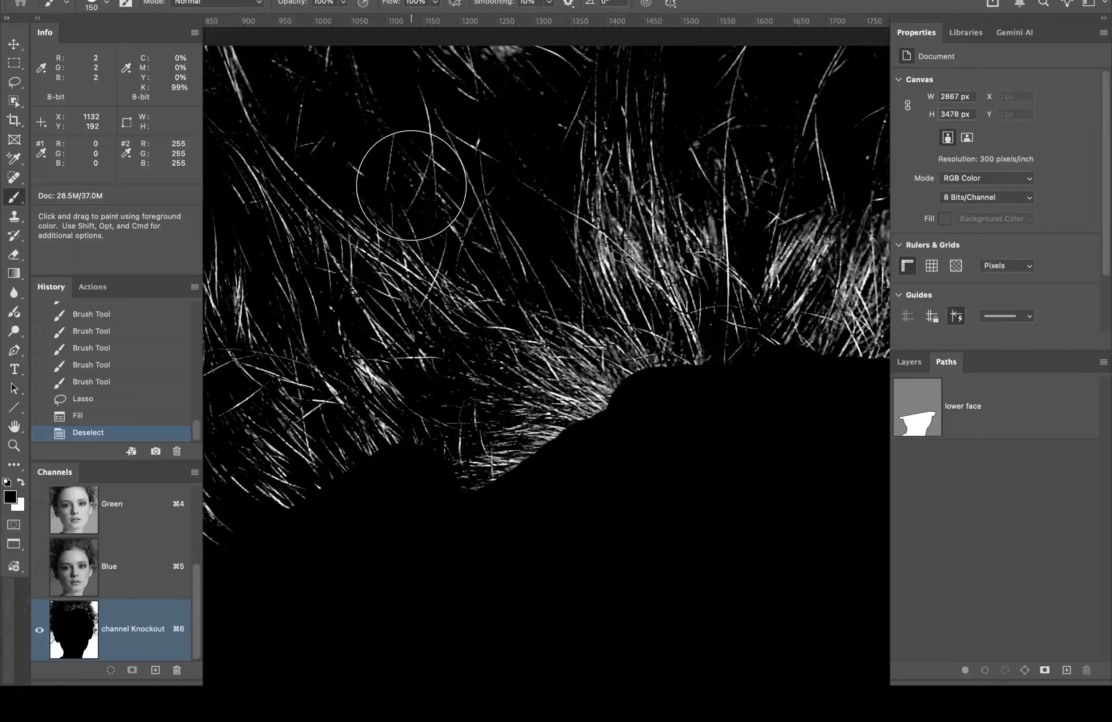
Step: Paint black over the hair strands across the crown and top-left
mouse_move(435, 70)
mouse_down()
mouse_move(442, 103)
mouse_move(478, 118)
mouse_move(540, 118)
mouse_move(576, 88)
mouse_move(579, 69)
mouse_move(562, 143)
mouse_move(338, 114)
mouse_move(609, 164)
mouse_up()
alt+click(335, 88)
alt+click(345, 100)
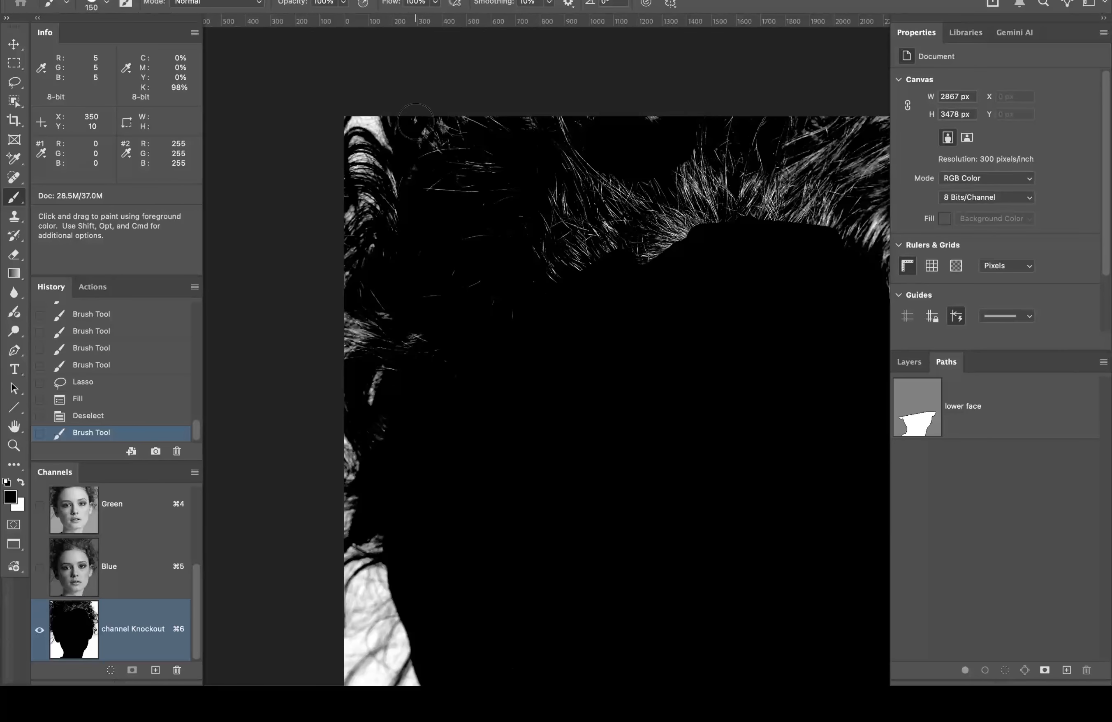
mouse_move(415, 120)
mouse_down()
mouse_move(422, 181)
mouse_move(442, 150)
mouse_move(444, 111)
mouse_move(465, 236)
mouse_move(454, 126)
mouse_move(504, 113)
mouse_move(477, 136)
mouse_move(472, 117)
mouse_move(497, 242)
mouse_move(436, 294)
mouse_move(540, 285)
mouse_move(447, 206)
mouse_move(526, 302)
mouse_move(533, 207)
mouse_move(551, 200)
mouse_move(550, 133)
mouse_move(562, 195)
mouse_move(593, 193)
mouse_move(616, 185)
mouse_move(660, 110)
mouse_up()
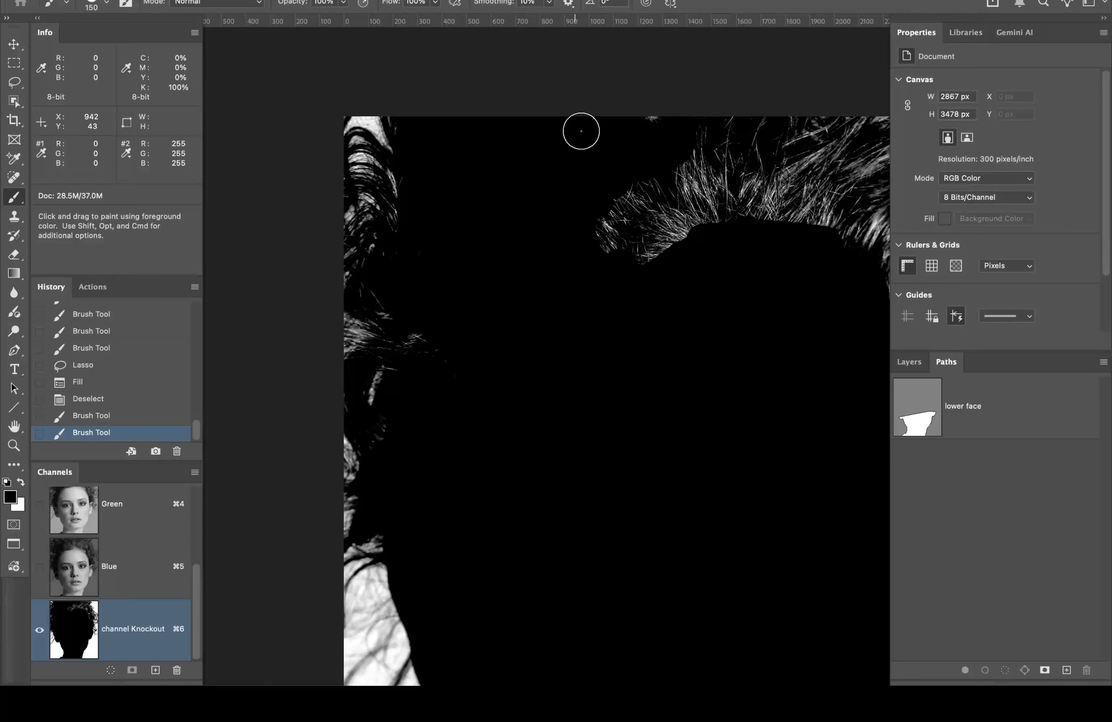
mouse_move(581, 129)
mouse_down()
mouse_move(671, 228)
mouse_move(719, 144)
mouse_move(663, 181)
mouse_move(747, 104)
mouse_move(645, 220)
mouse_move(587, 214)
mouse_move(627, 234)
mouse_move(733, 206)
mouse_move(612, 281)
mouse_move(731, 160)
mouse_move(731, 178)
mouse_move(598, 268)
mouse_up()
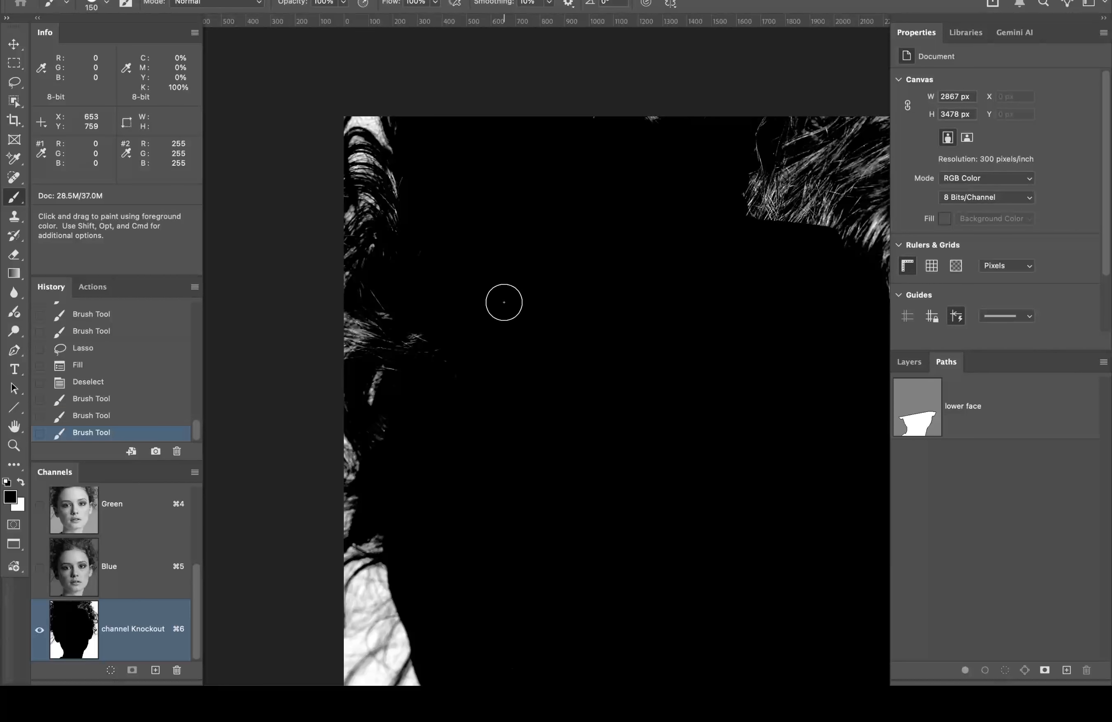
Step: Zoom in and paint the stray hair tips at the edge black
key(super+space)
click(444, 324)
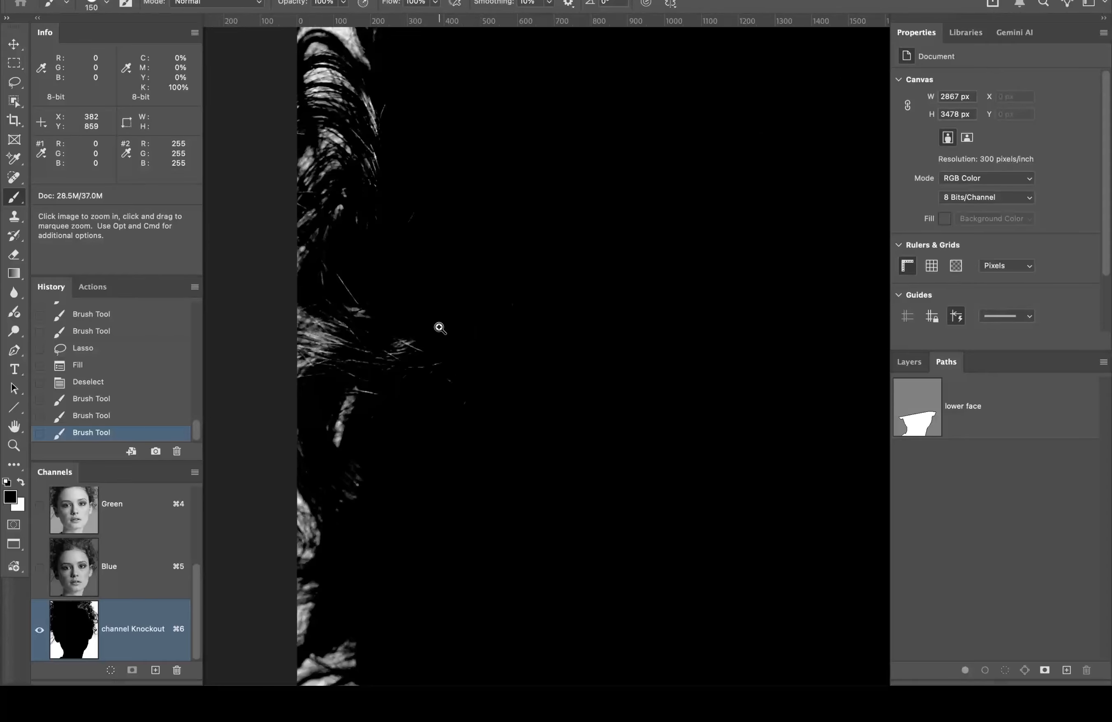
drag(397, 343, 399, 348)
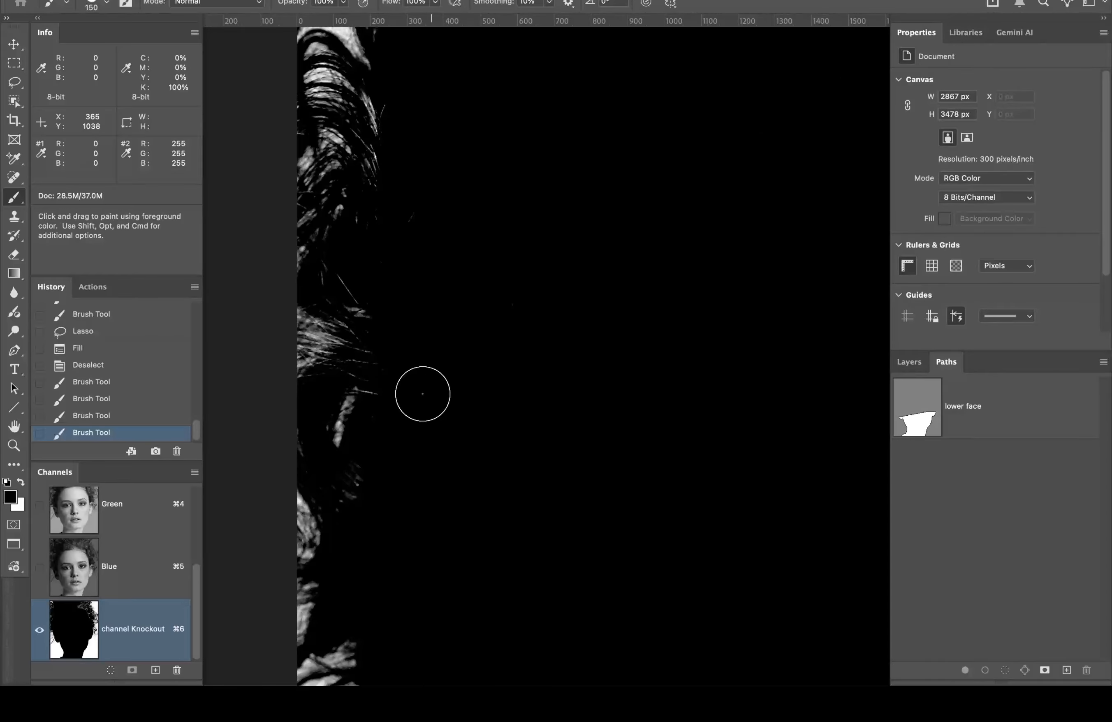
click(384, 386)
click(383, 378)
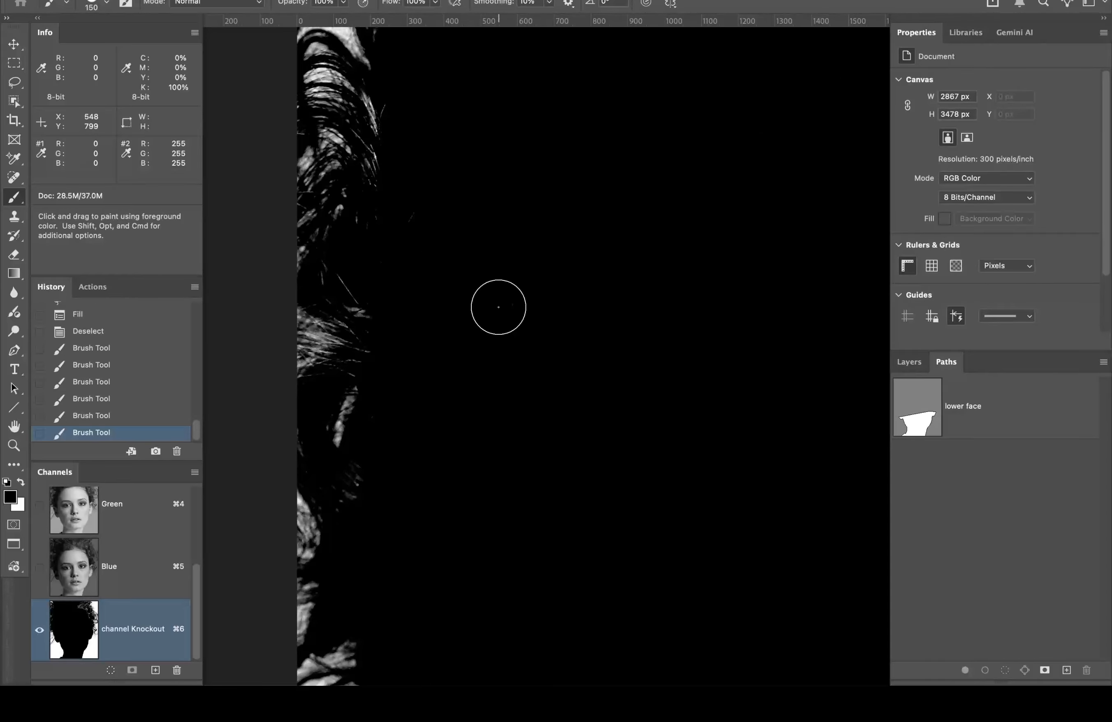
drag(498, 307, 755, 241)
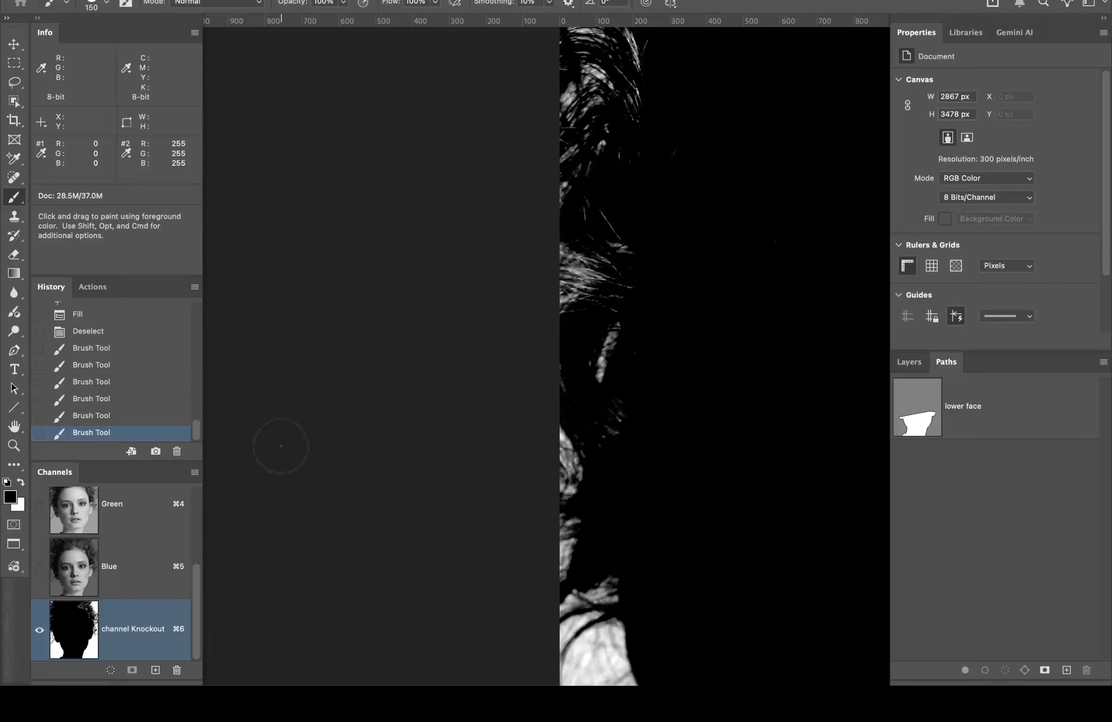
Step: Compare against the RGB colour image, then return to the Knockout channel
drag(198, 571, 192, 481)
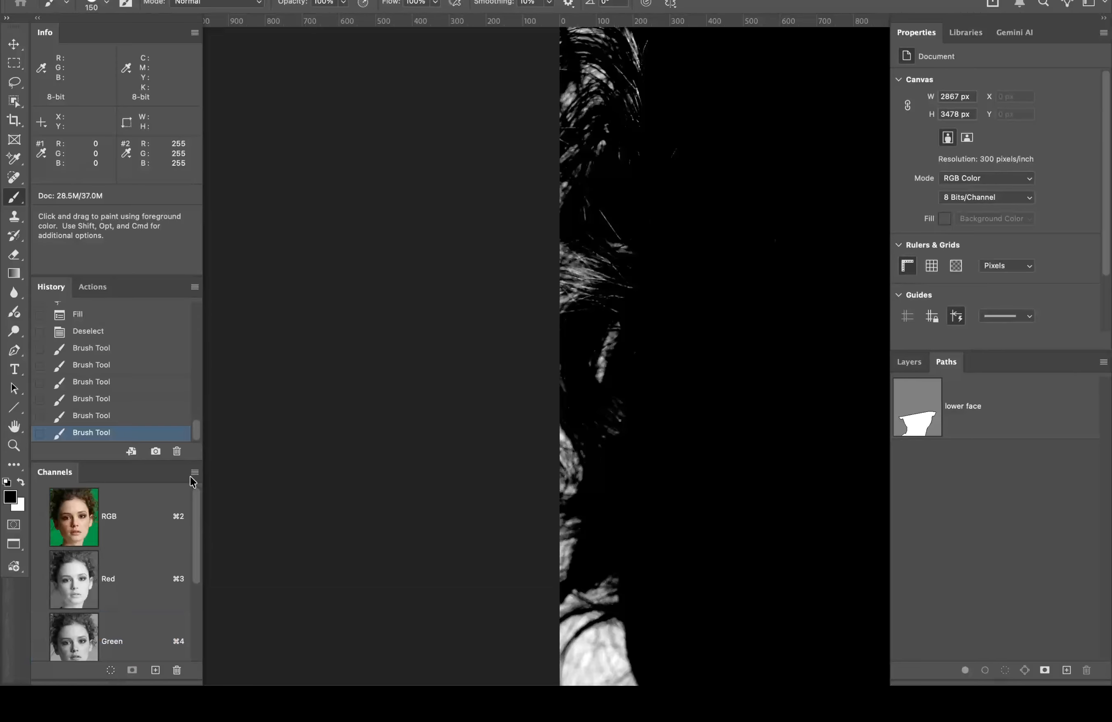
click(133, 516)
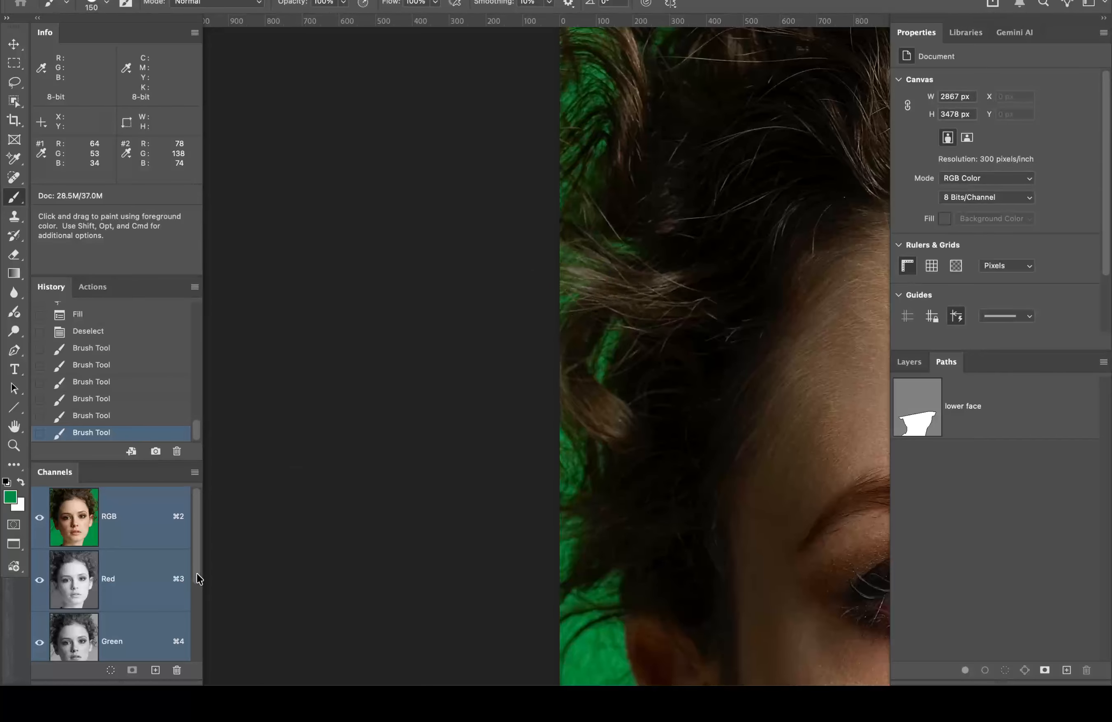
drag(195, 568, 191, 664)
click(140, 642)
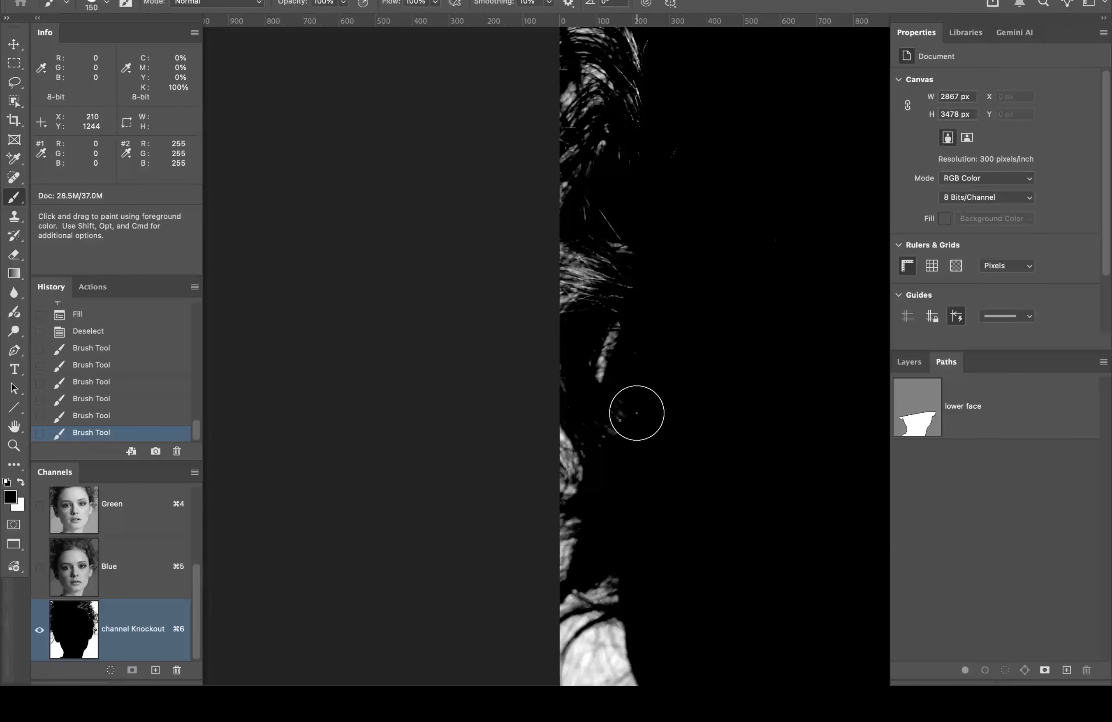
Step: Blot out the white speck and paint the top hair strands black
mouse_move(702, 417)
mouse_down()
mouse_move(460, 439)
mouse_move(452, 427)
mouse_move(242, 522)
mouse_up()
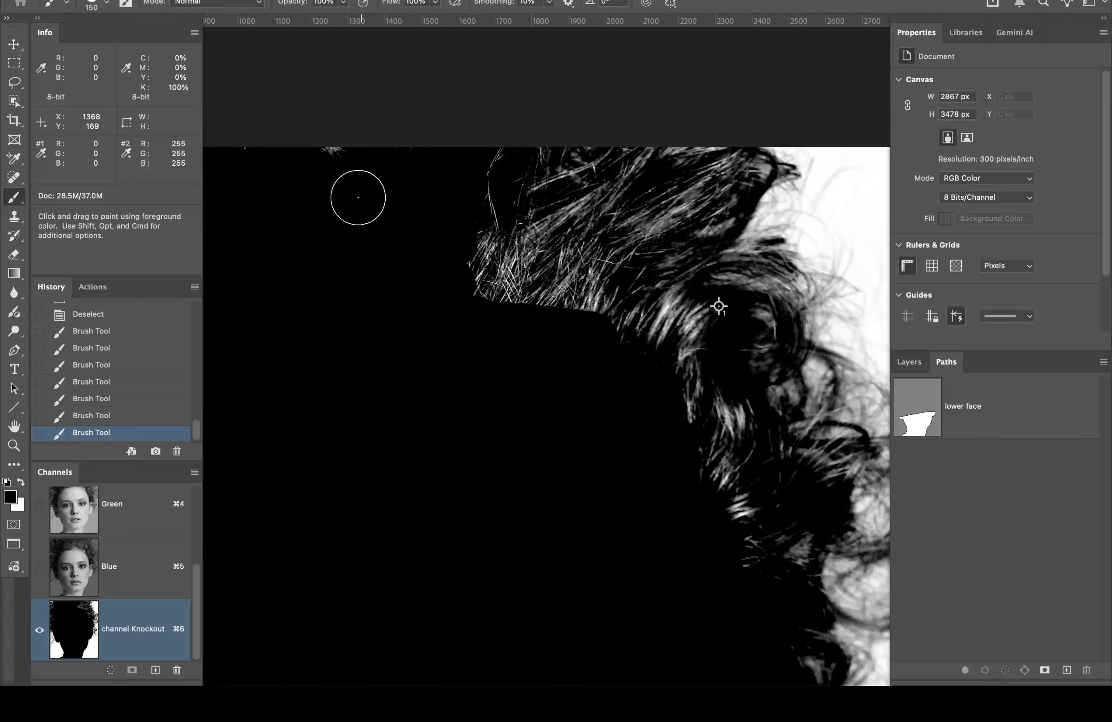
mouse_move(362, 181)
mouse_down()
mouse_move(466, 275)
mouse_move(482, 267)
mouse_up()
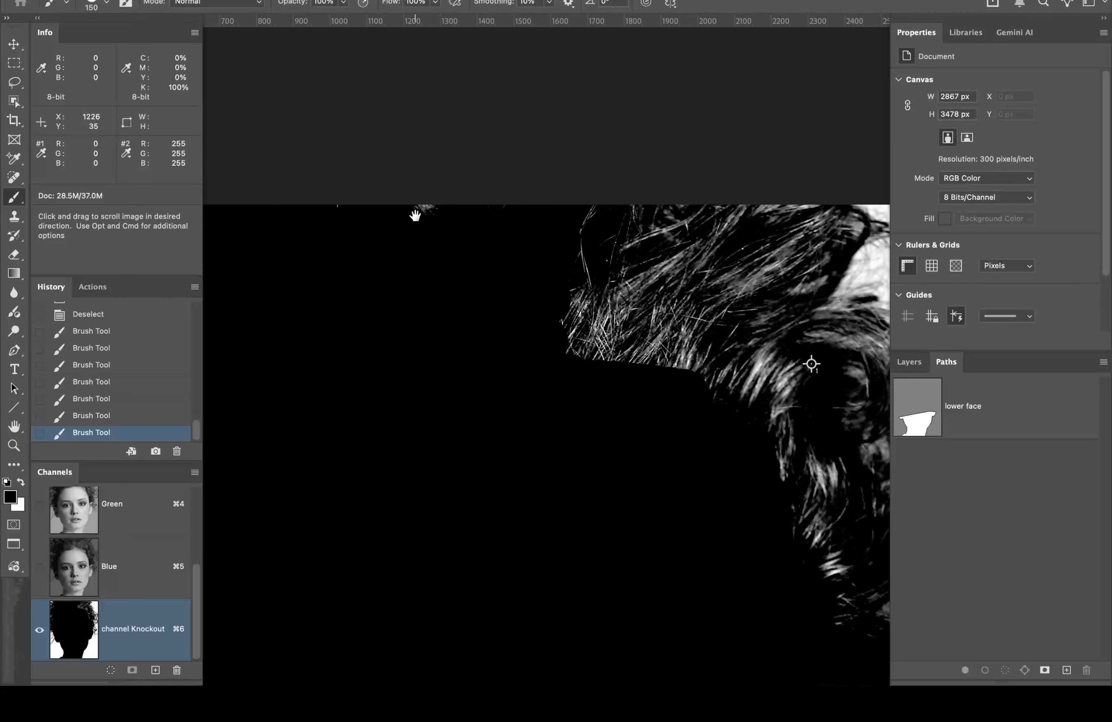
click(337, 208)
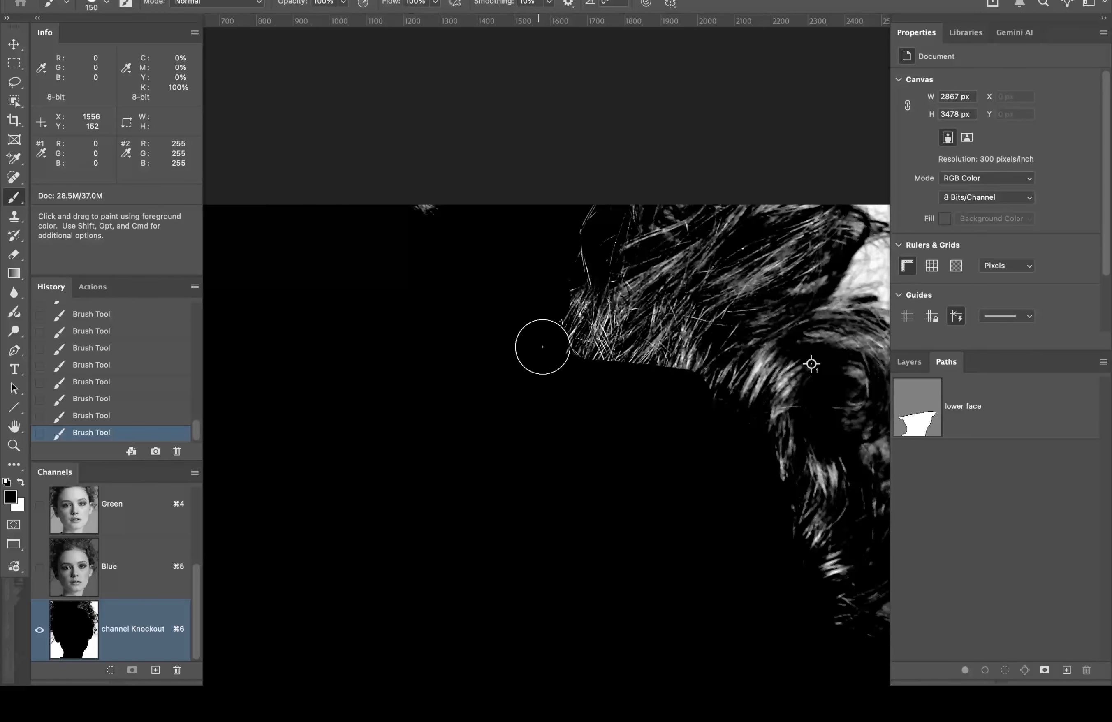
mouse_move(543, 347)
mouse_down()
mouse_move(588, 355)
mouse_move(700, 285)
mouse_move(657, 315)
mouse_up()
drag(726, 280, 533, 281)
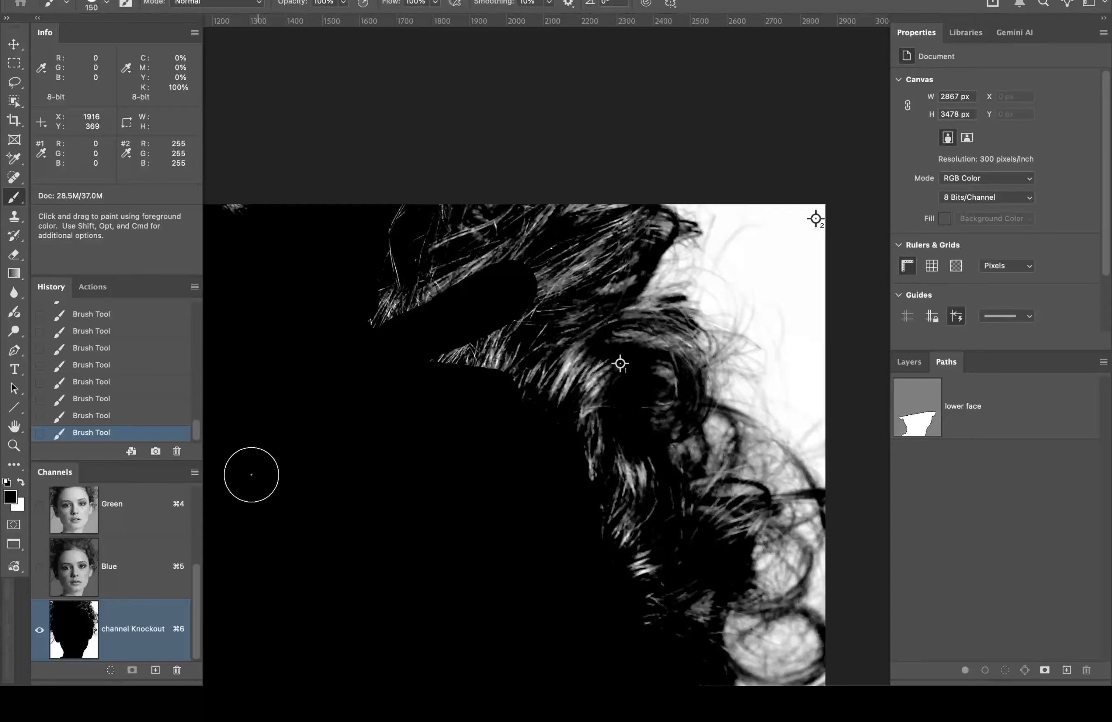
drag(196, 577, 196, 488)
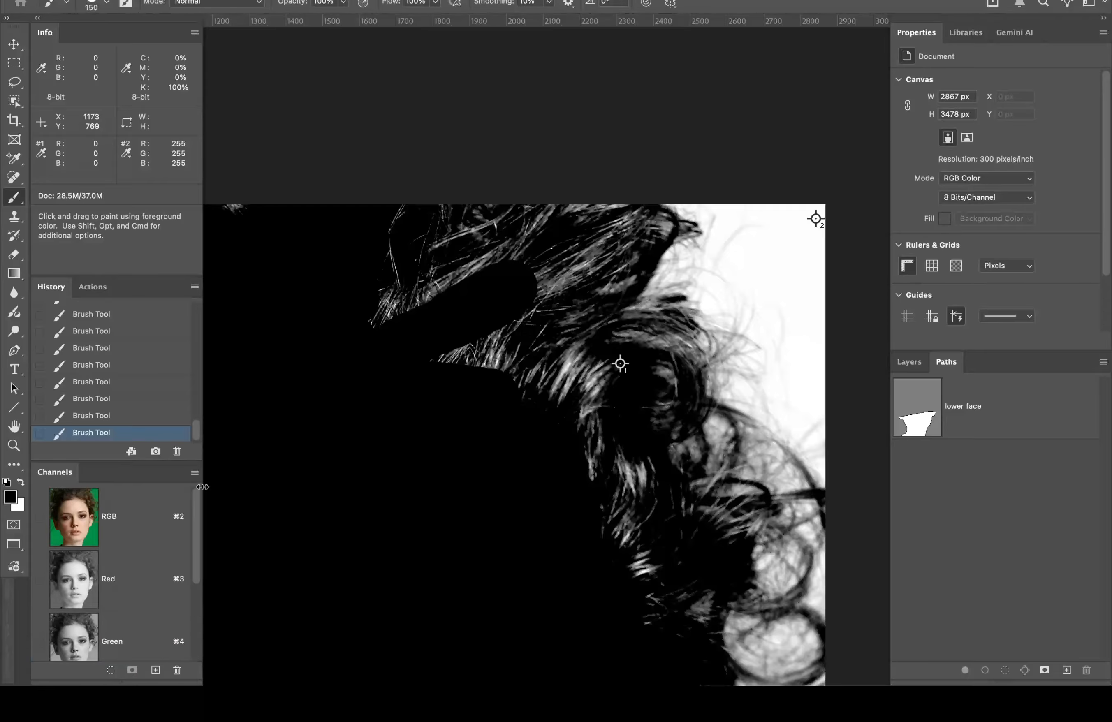
Step: Check the hair in the RGB composite, then go back to the Knockout channel
click(138, 507)
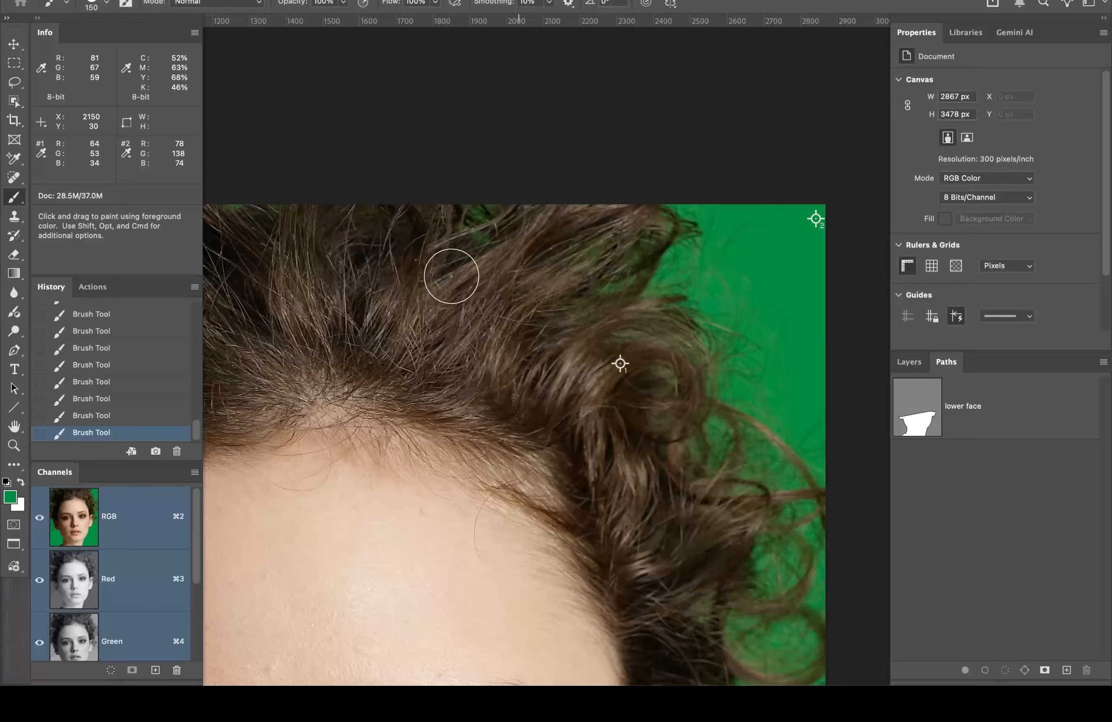
scroll(114, 629, down, 3)
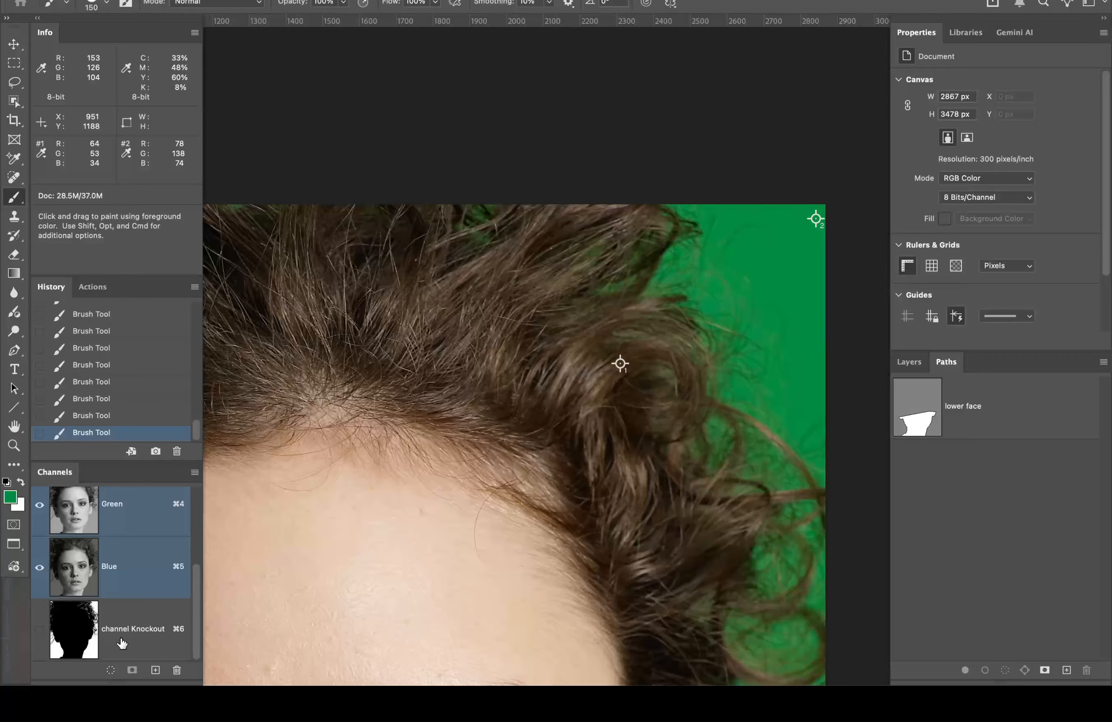
click(121, 643)
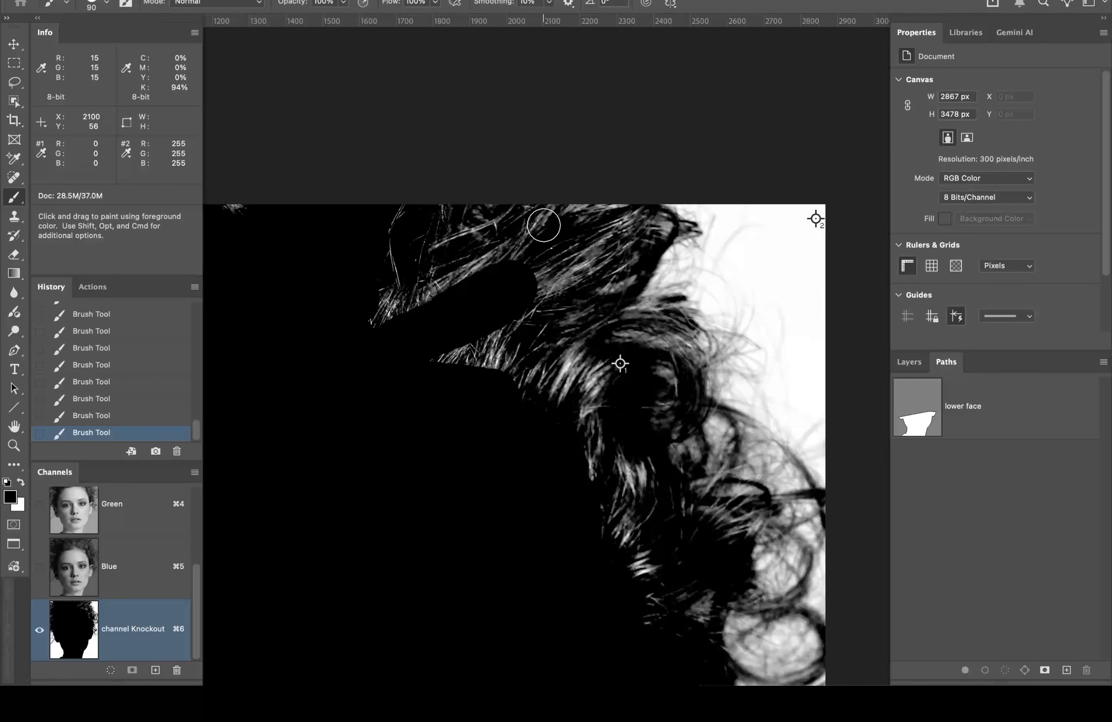
Step: With an 80 px brush, black out the grey strands along the top and lower hair
key(bracketleft)
key(bracketleft)
key(bracketleft)
key(bracketleft)
mouse_move(550, 204)
mouse_down()
mouse_move(495, 241)
mouse_move(408, 269)
mouse_move(389, 290)
mouse_move(372, 273)
mouse_move(399, 193)
mouse_move(384, 330)
mouse_move(479, 266)
mouse_move(452, 274)
mouse_move(524, 239)
mouse_up()
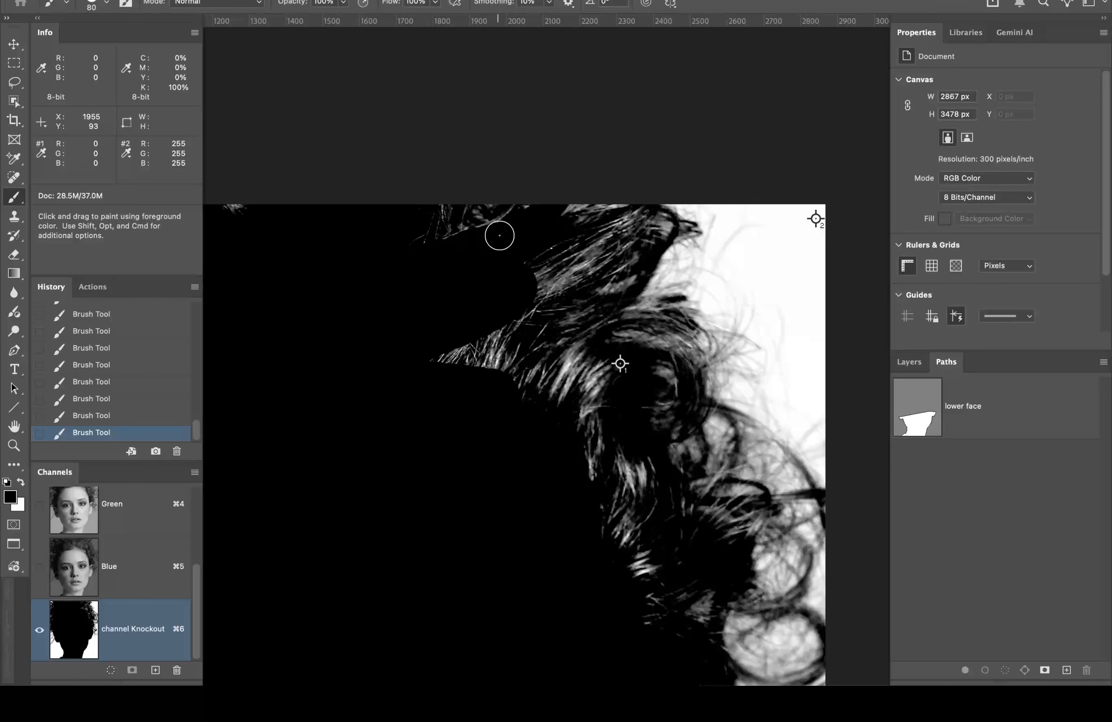
mouse_move(546, 232)
mouse_down()
mouse_move(589, 203)
mouse_move(569, 217)
mouse_move(629, 198)
mouse_move(612, 213)
mouse_up()
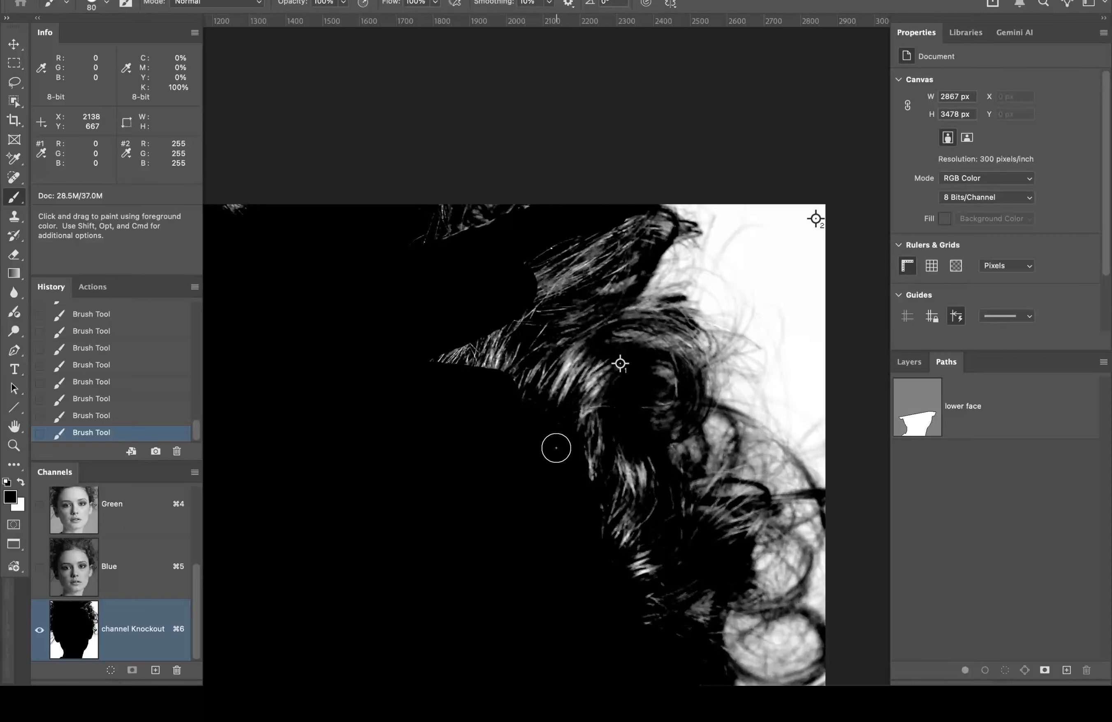
mouse_move(630, 368)
mouse_down()
mouse_move(610, 368)
mouse_move(564, 413)
mouse_move(591, 372)
mouse_move(536, 428)
mouse_move(587, 327)
mouse_move(531, 372)
mouse_move(503, 332)
mouse_move(504, 358)
mouse_move(397, 378)
mouse_up()
drag(570, 384, 571, 395)
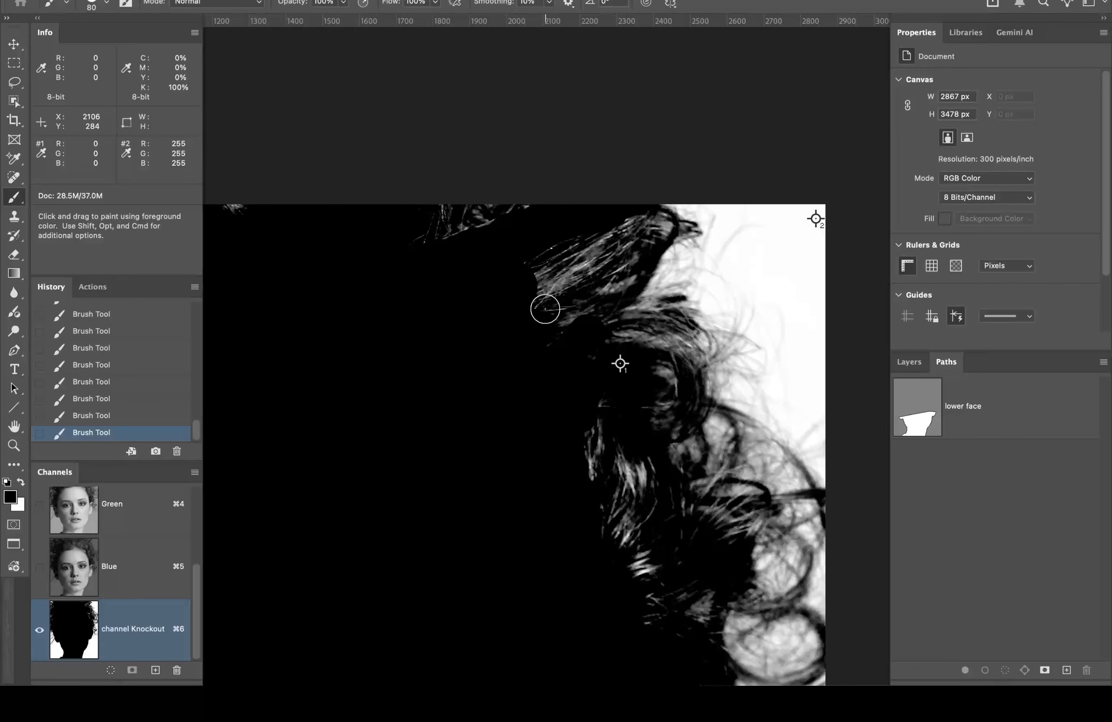
Step: Set the brush to Overlay mode with 50% hardness
click(230, 4)
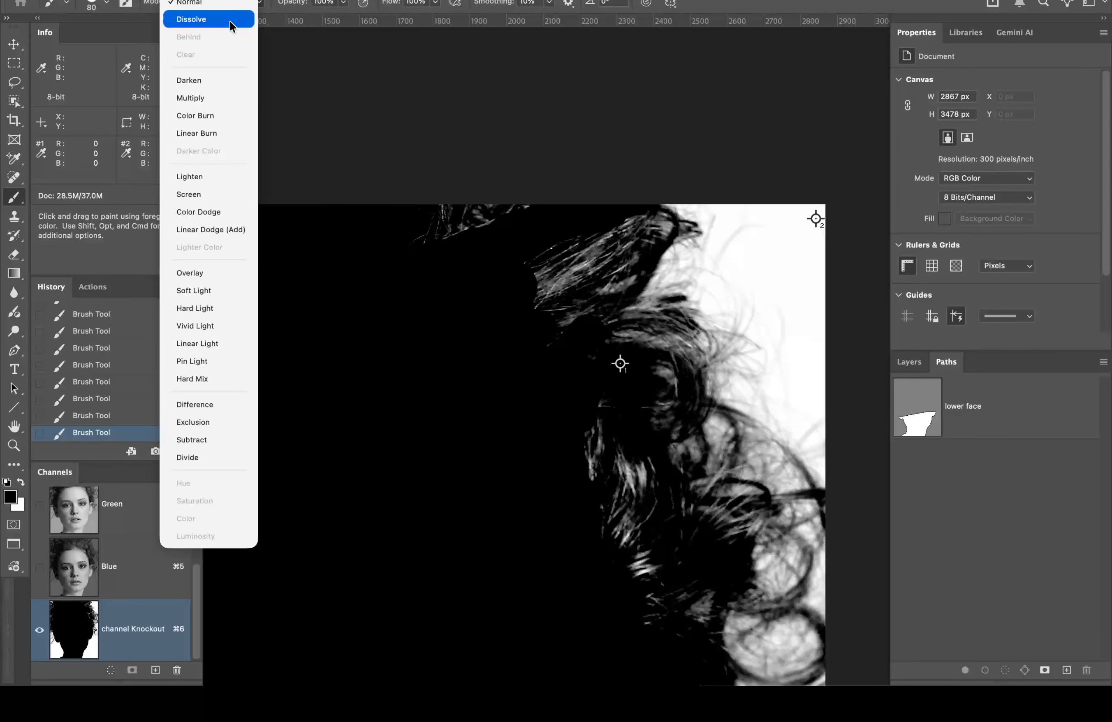
click(222, 265)
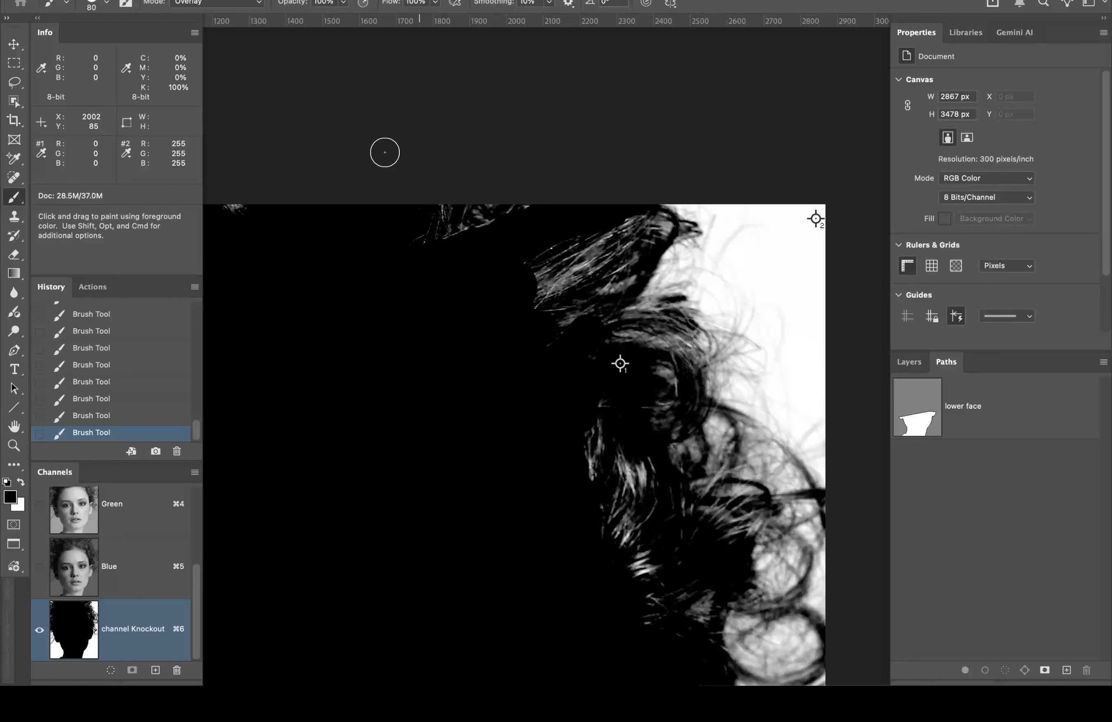
click(106, 5)
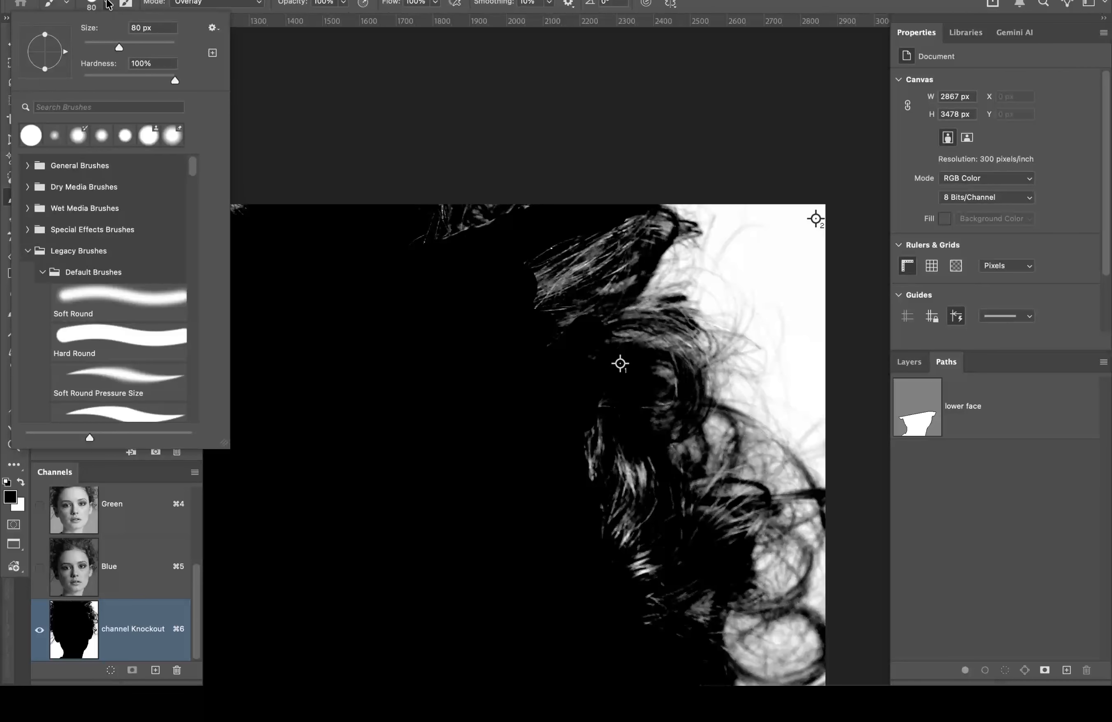
click(130, 75)
click(736, 2)
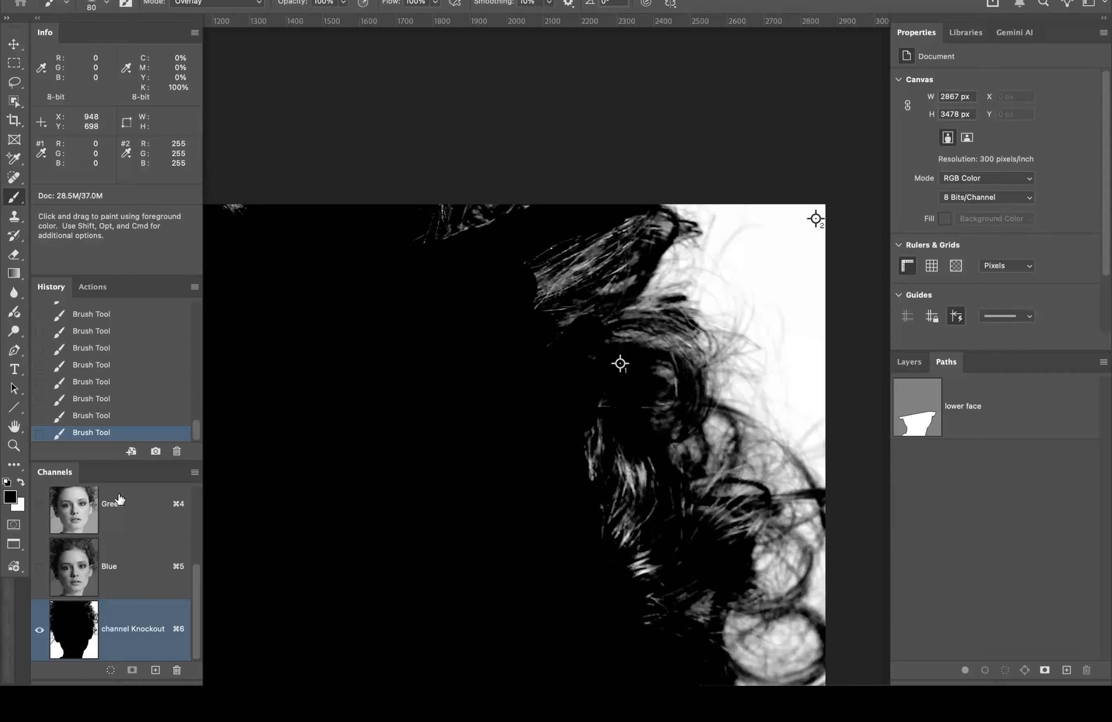
Step: Compare with the RGB image, then darken the grey hair strands in Knockout
drag(194, 569, 209, 479)
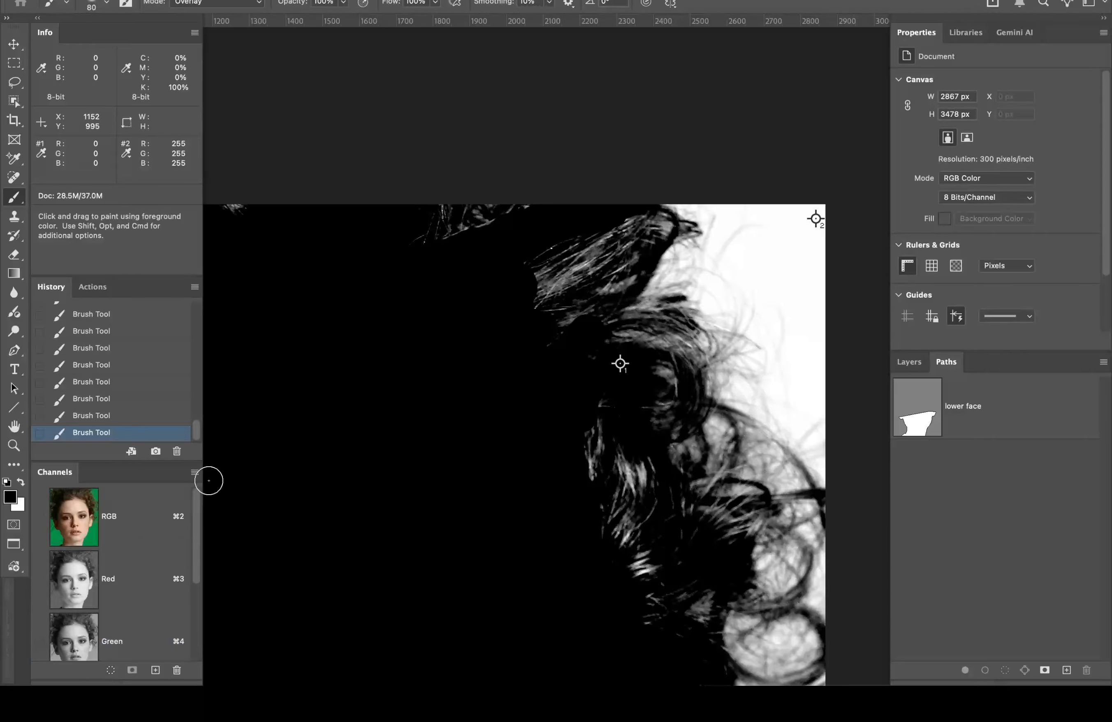
click(175, 518)
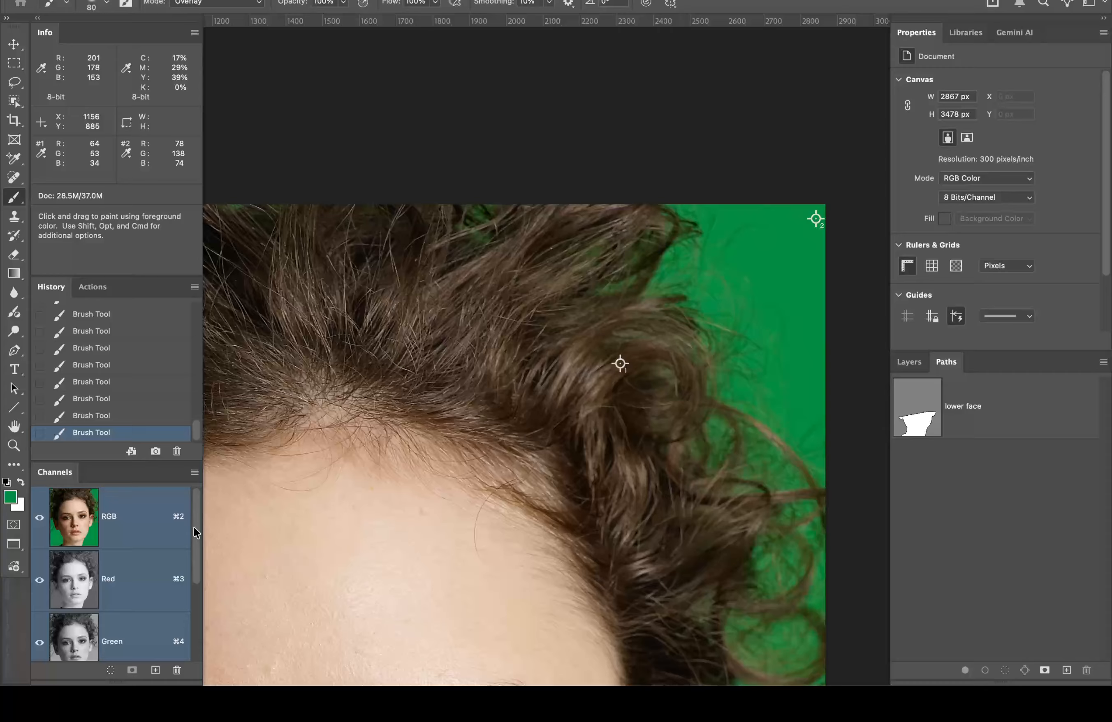
drag(193, 527, 173, 633)
click(173, 633)
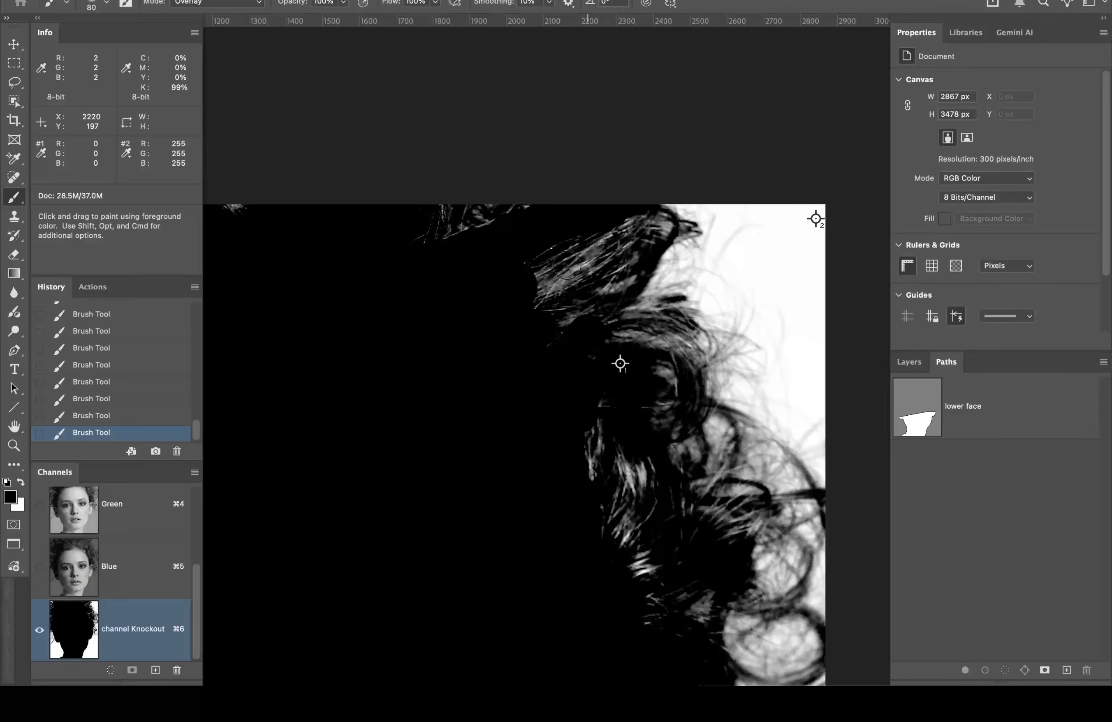
mouse_move(566, 265)
mouse_down()
mouse_move(543, 266)
mouse_move(561, 267)
mouse_move(593, 233)
mouse_move(528, 286)
mouse_move(569, 269)
mouse_move(531, 301)
mouse_move(627, 239)
mouse_move(638, 216)
mouse_move(587, 265)
mouse_move(522, 295)
mouse_move(556, 303)
mouse_move(530, 311)
mouse_move(568, 321)
mouse_move(572, 348)
mouse_move(623, 336)
mouse_move(669, 347)
mouse_move(622, 323)
mouse_move(646, 317)
mouse_move(556, 355)
mouse_move(576, 420)
mouse_move(572, 407)
mouse_move(554, 464)
mouse_move(576, 428)
mouse_move(612, 482)
mouse_move(594, 468)
mouse_move(601, 487)
mouse_move(625, 483)
mouse_move(638, 514)
mouse_move(645, 493)
mouse_move(637, 478)
mouse_move(615, 544)
mouse_move(631, 525)
mouse_move(616, 532)
mouse_move(609, 510)
mouse_move(633, 477)
mouse_move(635, 492)
mouse_move(595, 453)
mouse_move(613, 545)
mouse_move(622, 537)
mouse_move(649, 566)
mouse_move(624, 582)
mouse_move(649, 570)
mouse_move(615, 542)
mouse_move(636, 535)
mouse_move(643, 583)
mouse_move(644, 561)
mouse_move(639, 638)
mouse_move(639, 561)
mouse_up()
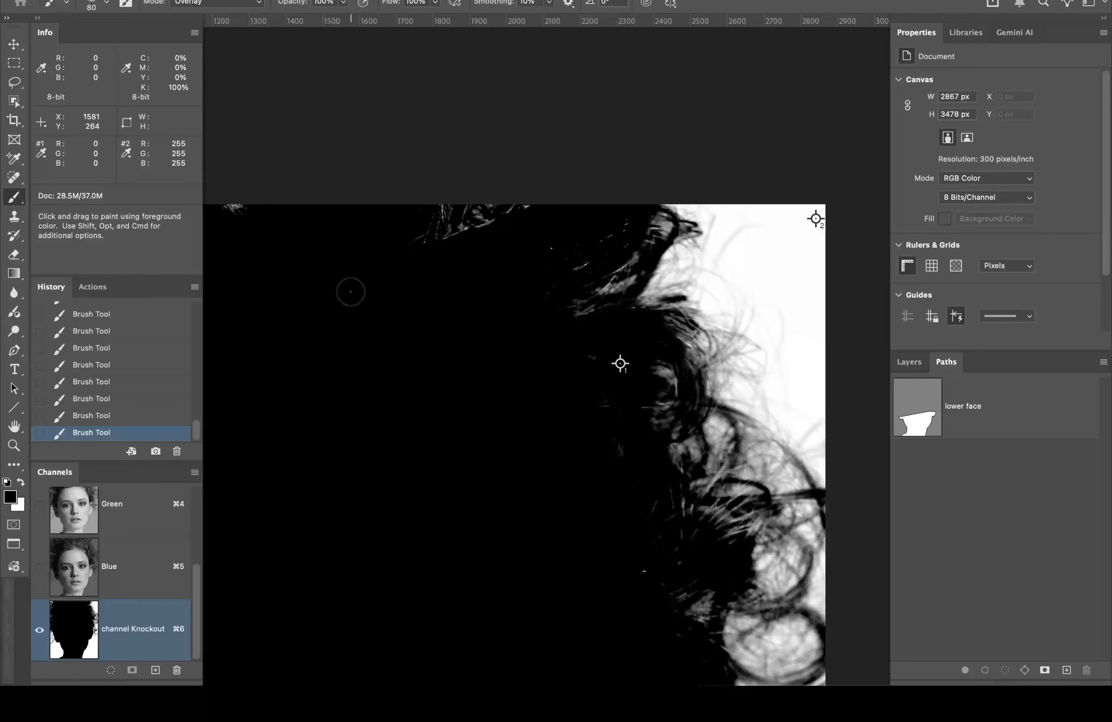
Step: Fit the Knockout mask to the screen, then zoom closely into the right-side curls
double_click(13, 427)
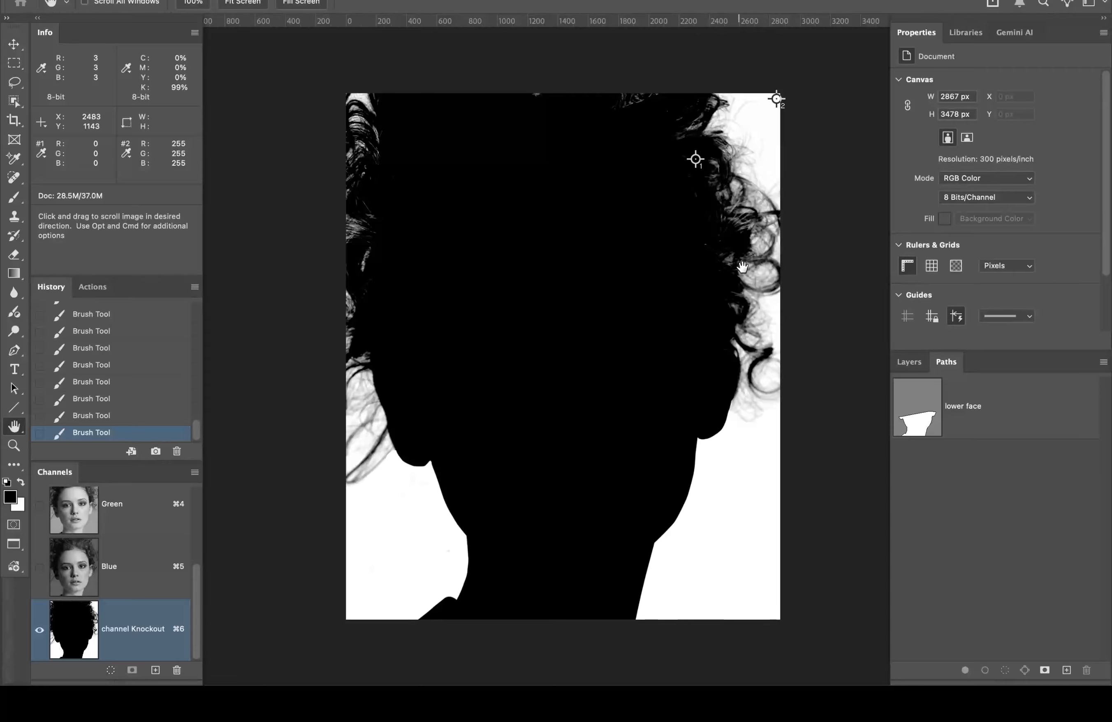
super+click(742, 216)
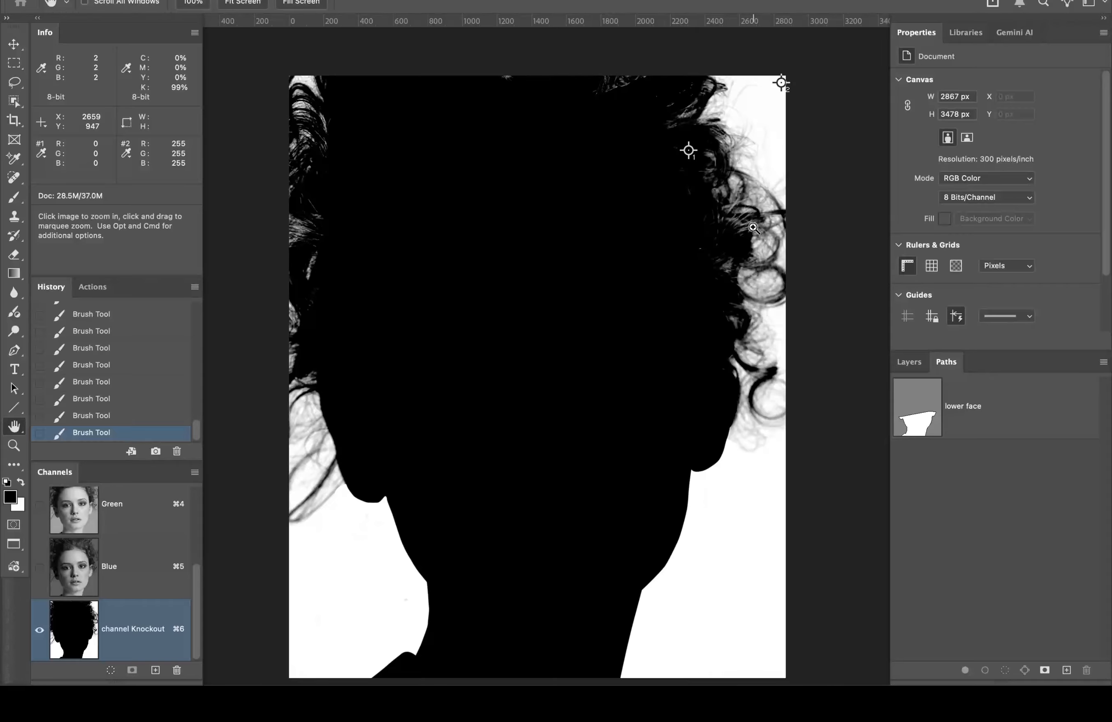
super+click(753, 227)
super+click(750, 227)
super+click(747, 230)
super+click(739, 237)
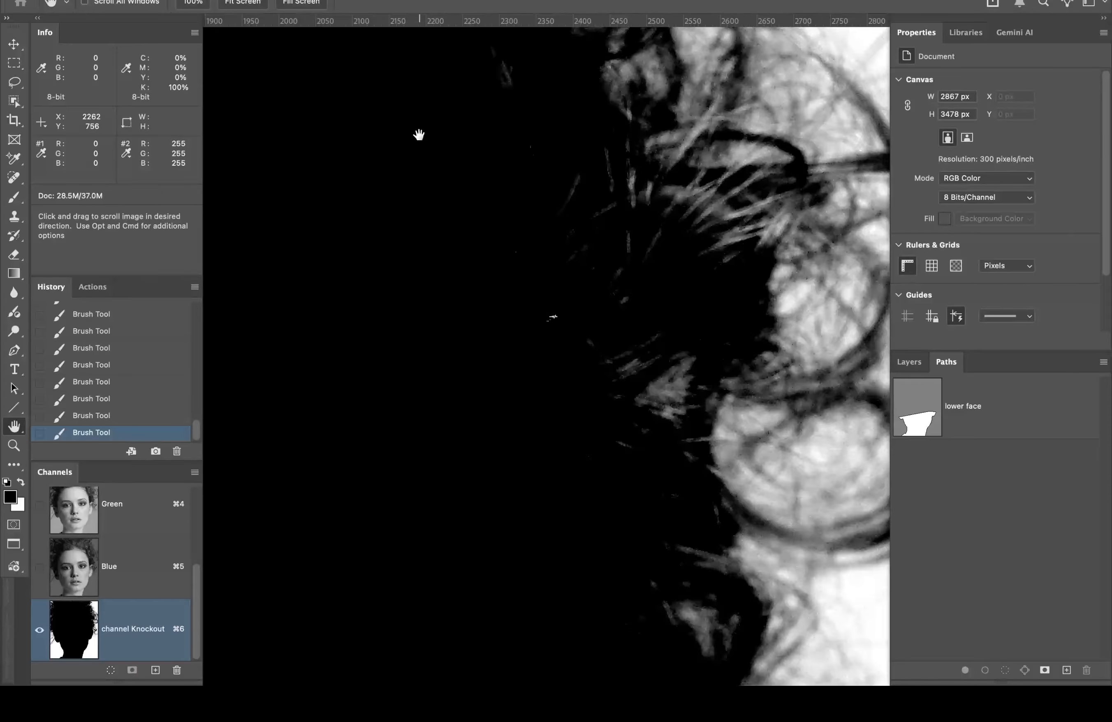
Step: Switch from the colour composite to the Knockout channel and paint black over hair strands
scroll(193, 567, up, 5)
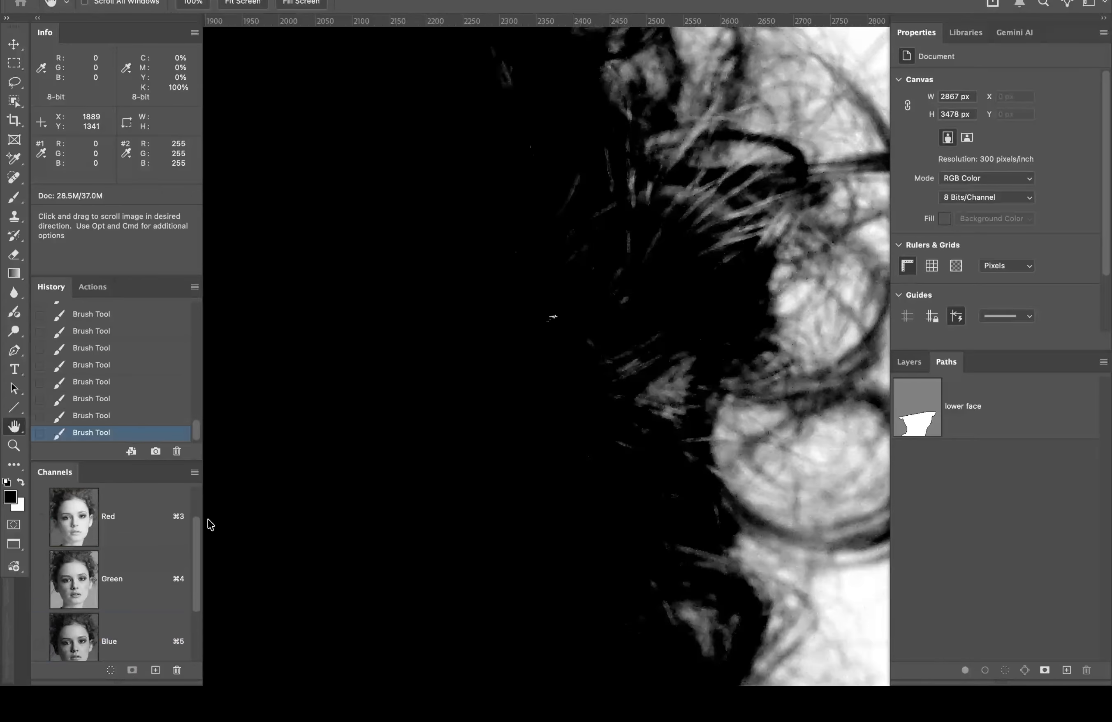
click(161, 511)
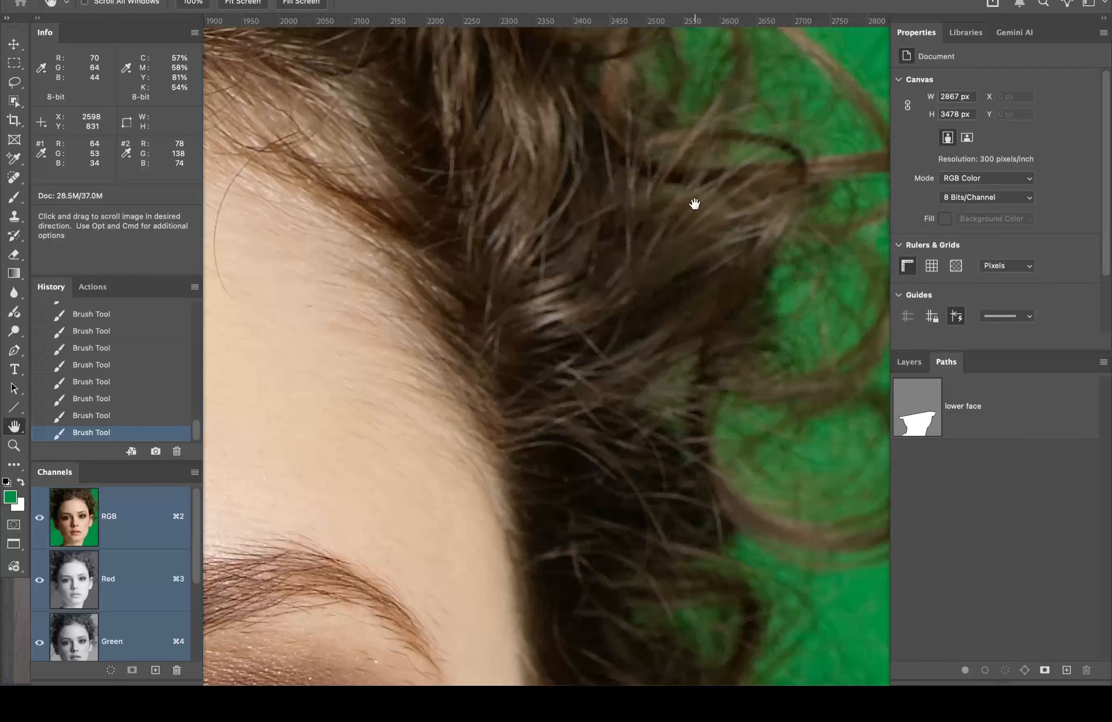
drag(197, 522, 194, 605)
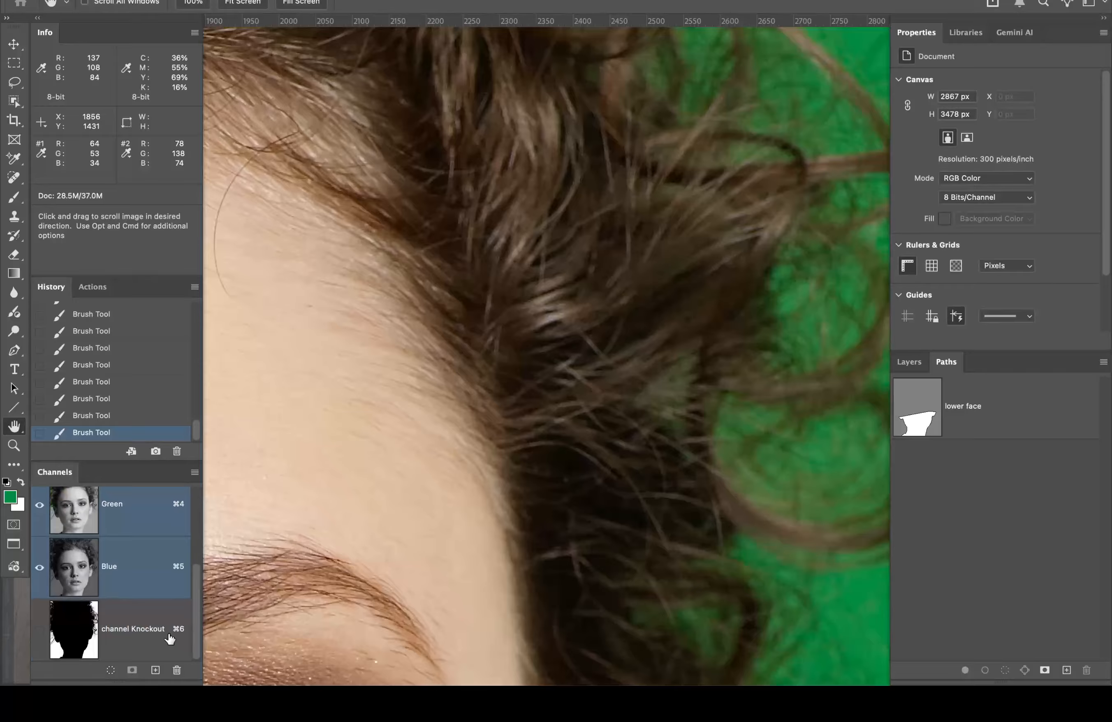
click(168, 631)
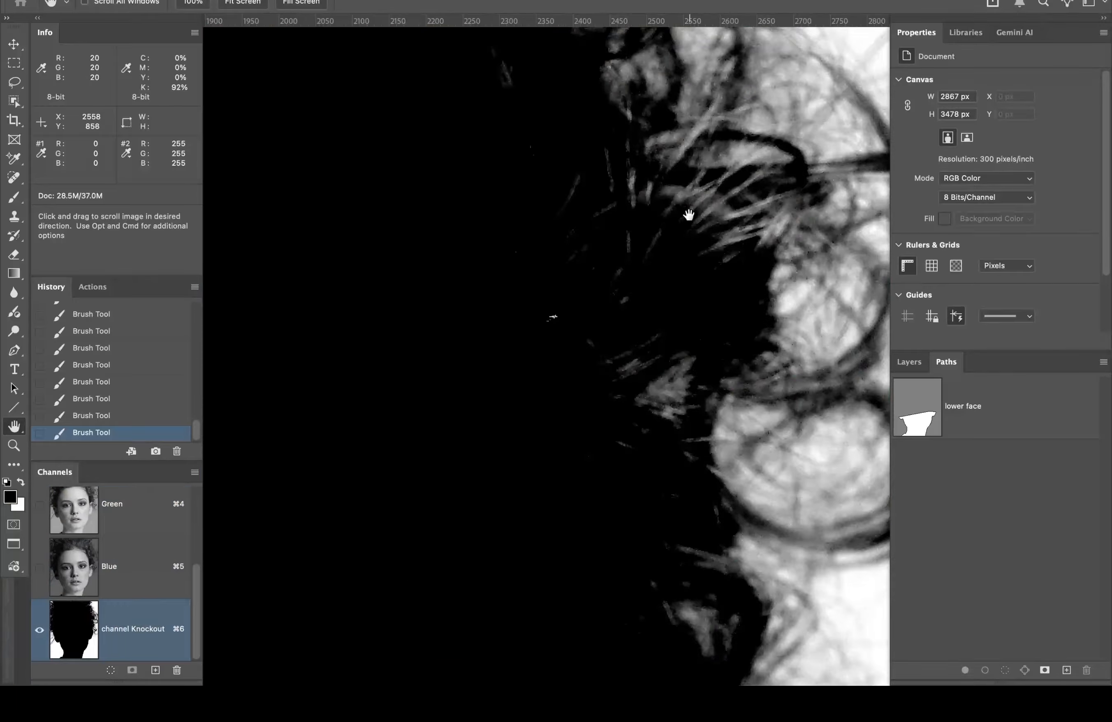
key(b)
mouse_move(680, 218)
mouse_down()
mouse_move(702, 218)
mouse_move(641, 213)
mouse_move(571, 184)
mouse_move(571, 256)
mouse_move(685, 244)
mouse_move(714, 228)
mouse_move(760, 241)
mouse_move(757, 168)
mouse_move(722, 231)
mouse_move(850, 183)
mouse_up()
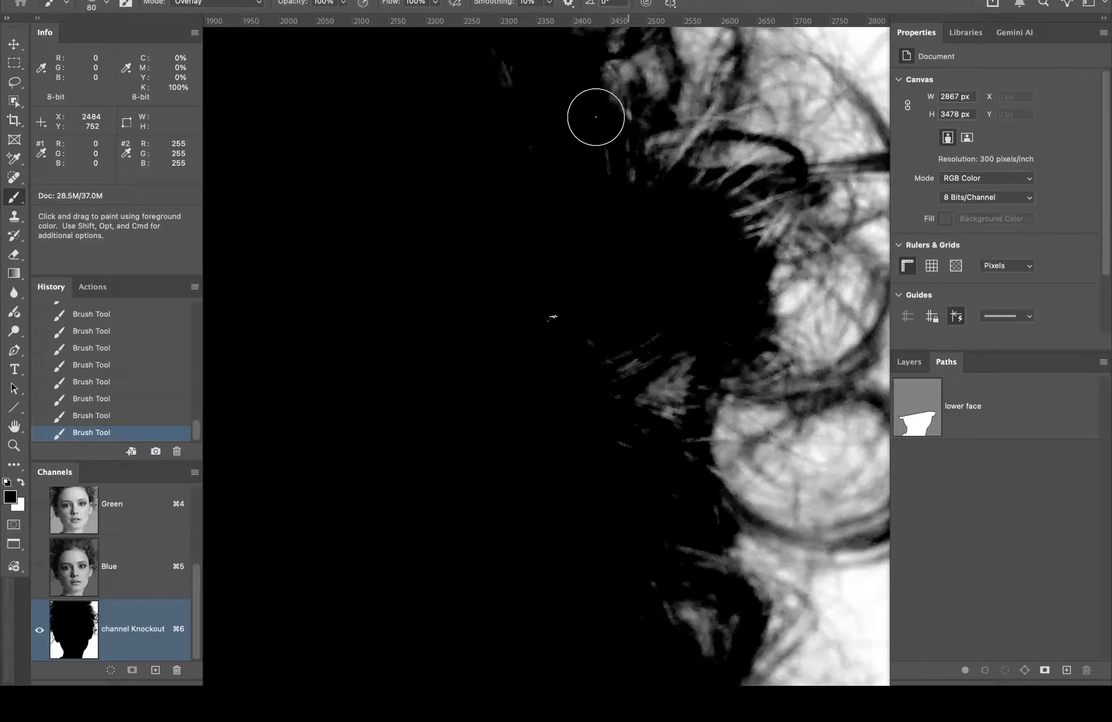
Step: Set a fully soft 150 px brush and darken grey wisps along the inner hair edge
click(105, 4)
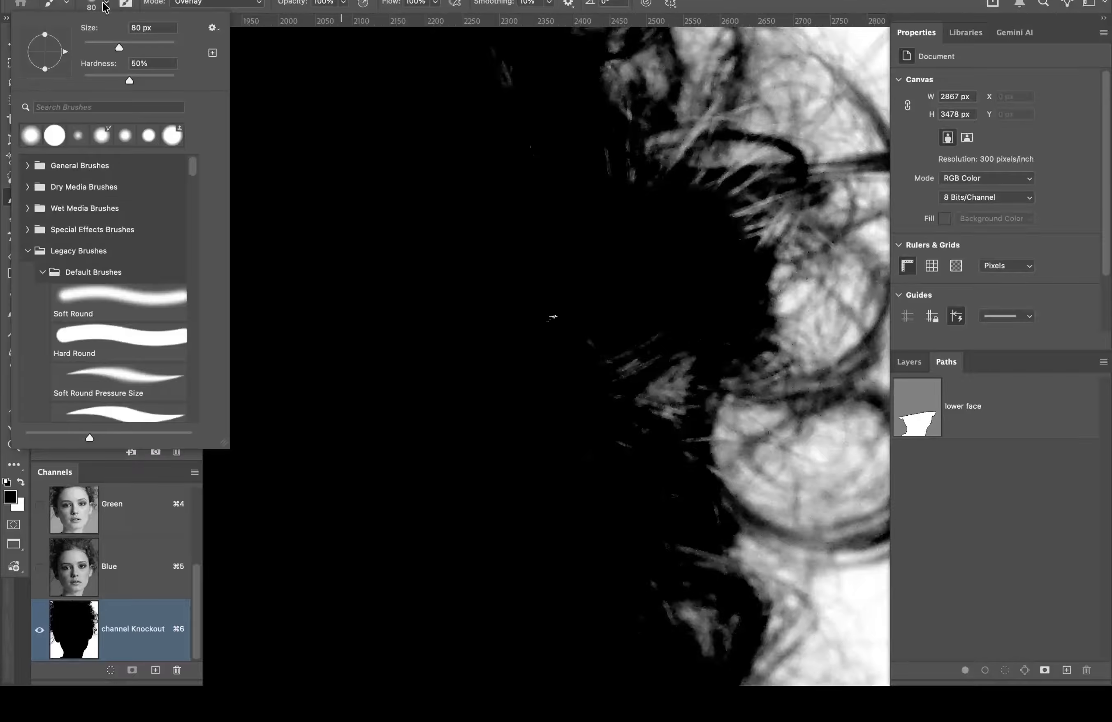
drag(105, 74, 19, 78)
click(757, 5)
key(])
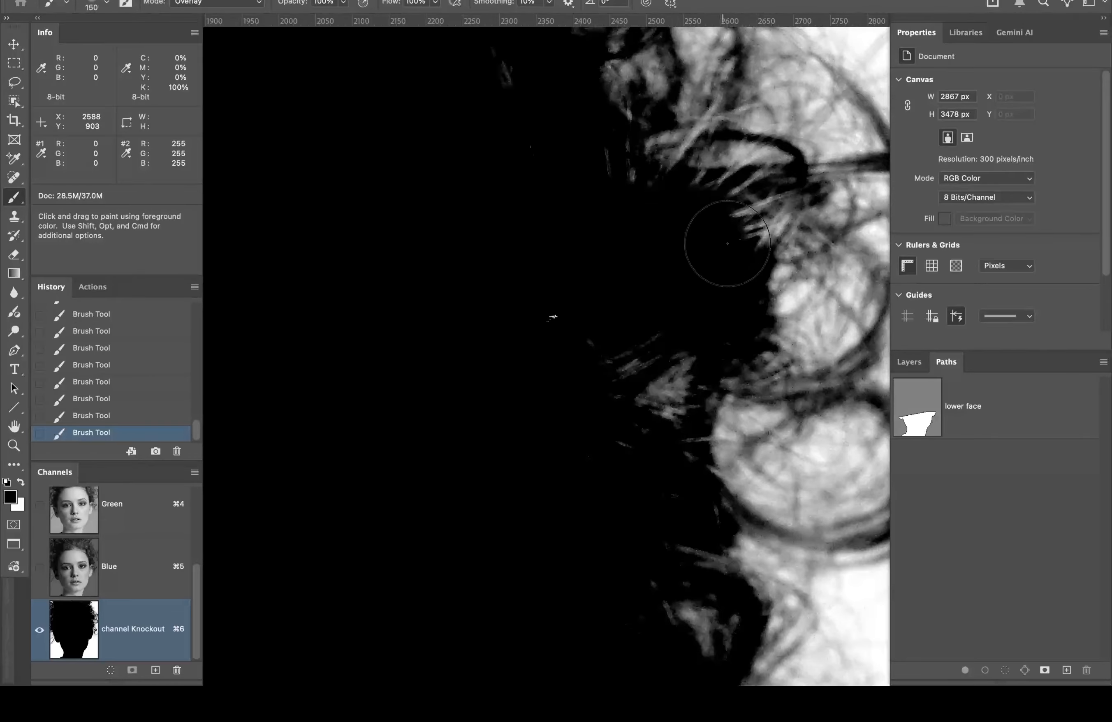
key(])
key(])
key(])
key(])
key(])
key(])
mouse_move(716, 234)
mouse_down()
mouse_move(653, 260)
mouse_move(616, 207)
mouse_move(624, 160)
mouse_move(669, 234)
mouse_move(713, 258)
mouse_move(702, 209)
mouse_up()
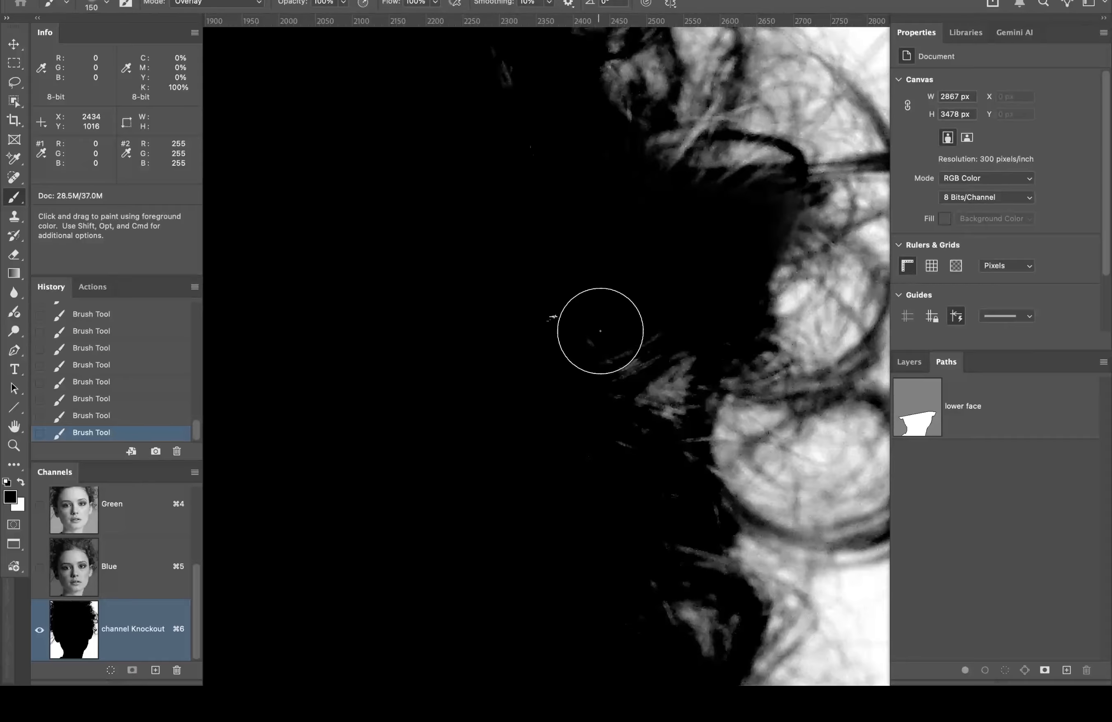
Step: Pan down the hair to the jaw and neck, then fit the whole mask in the window
mouse_move(593, 314)
mouse_down()
mouse_move(542, 227)
mouse_move(562, 200)
mouse_up()
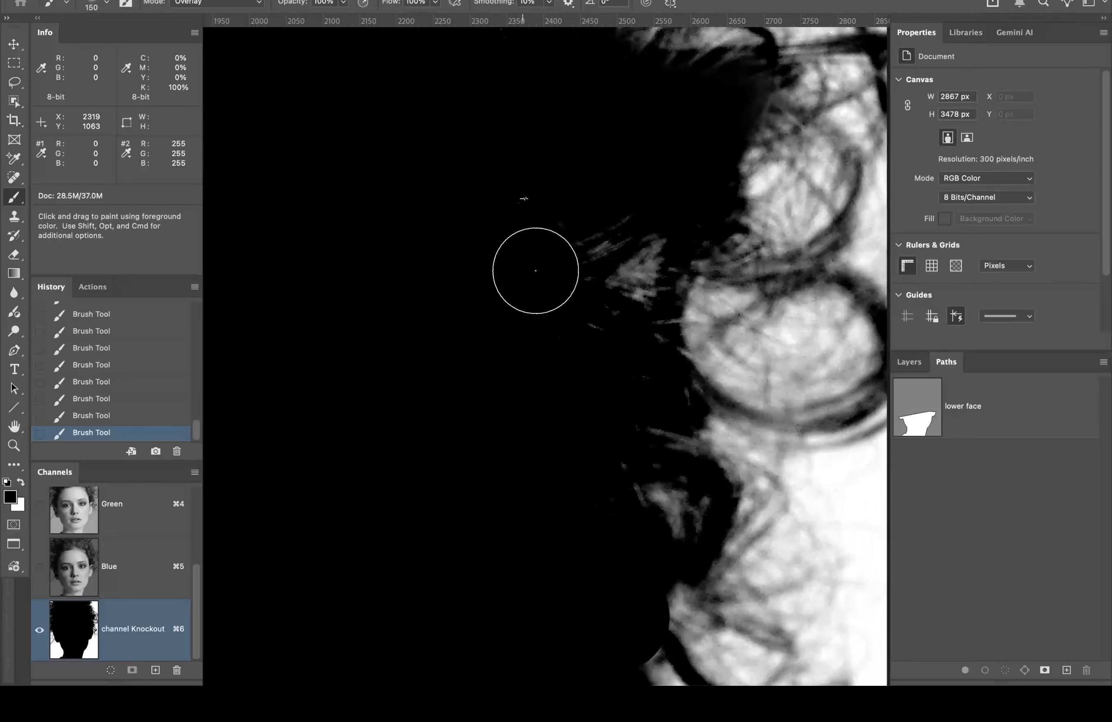
mouse_move(543, 322)
mouse_down()
mouse_move(524, 207)
mouse_move(539, 208)
mouse_move(602, 85)
mouse_move(563, 132)
mouse_up()
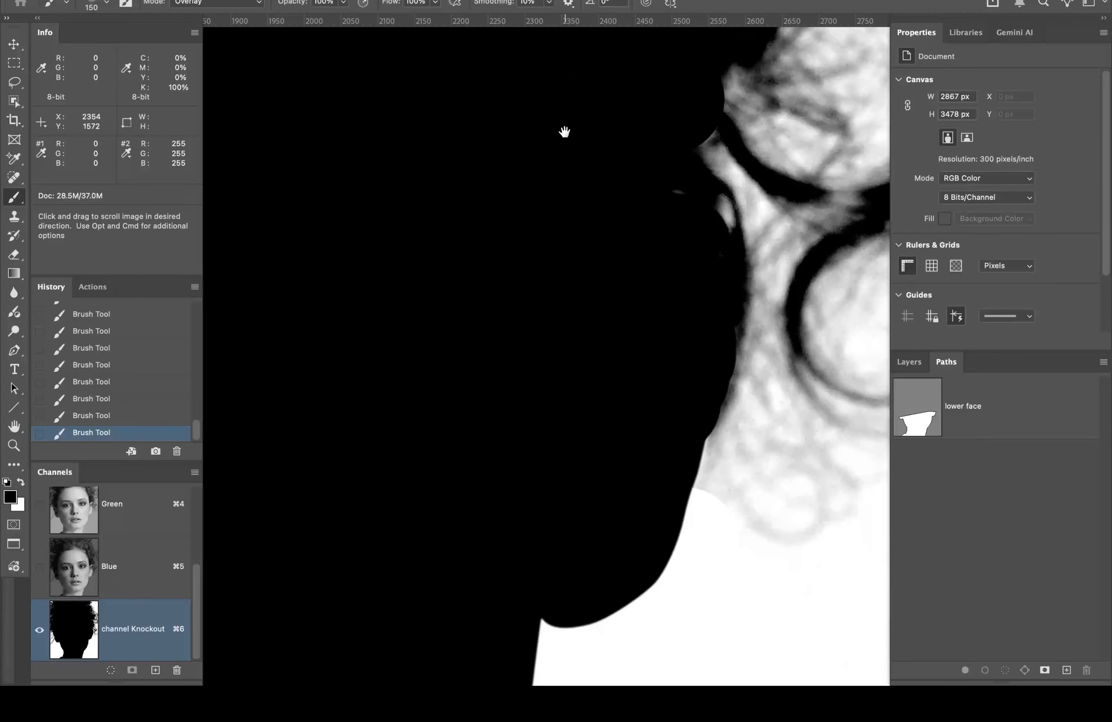
drag(556, 260, 704, 142)
drag(502, 259, 598, 367)
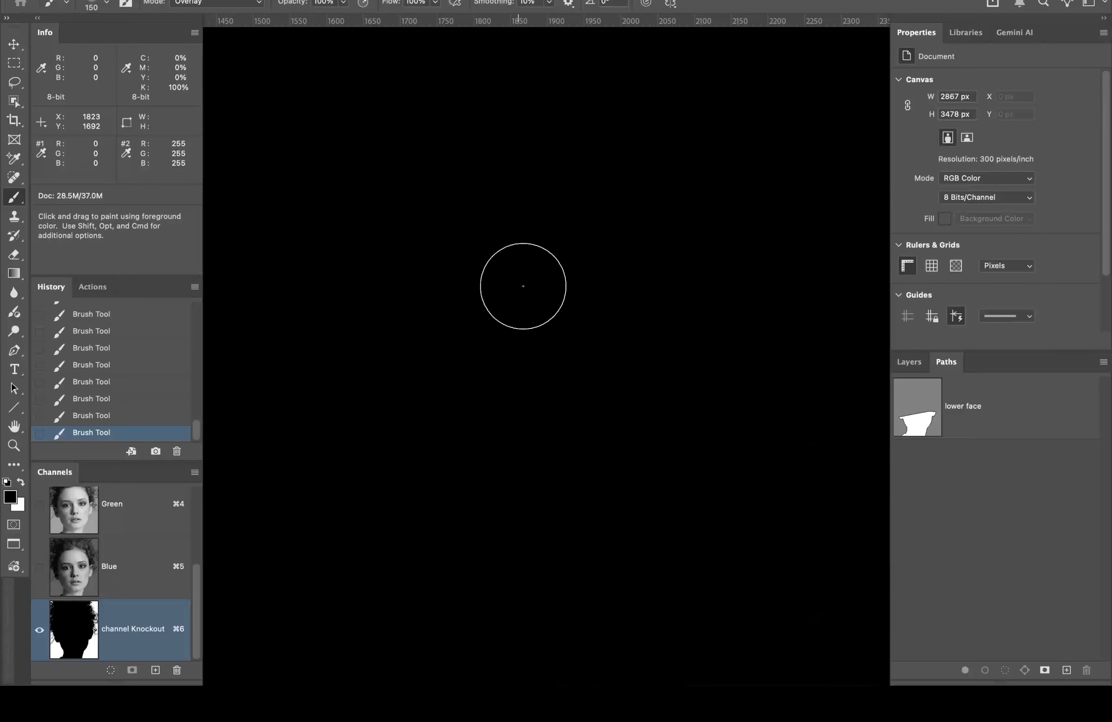
alt+click(518, 305)
alt+click(528, 310)
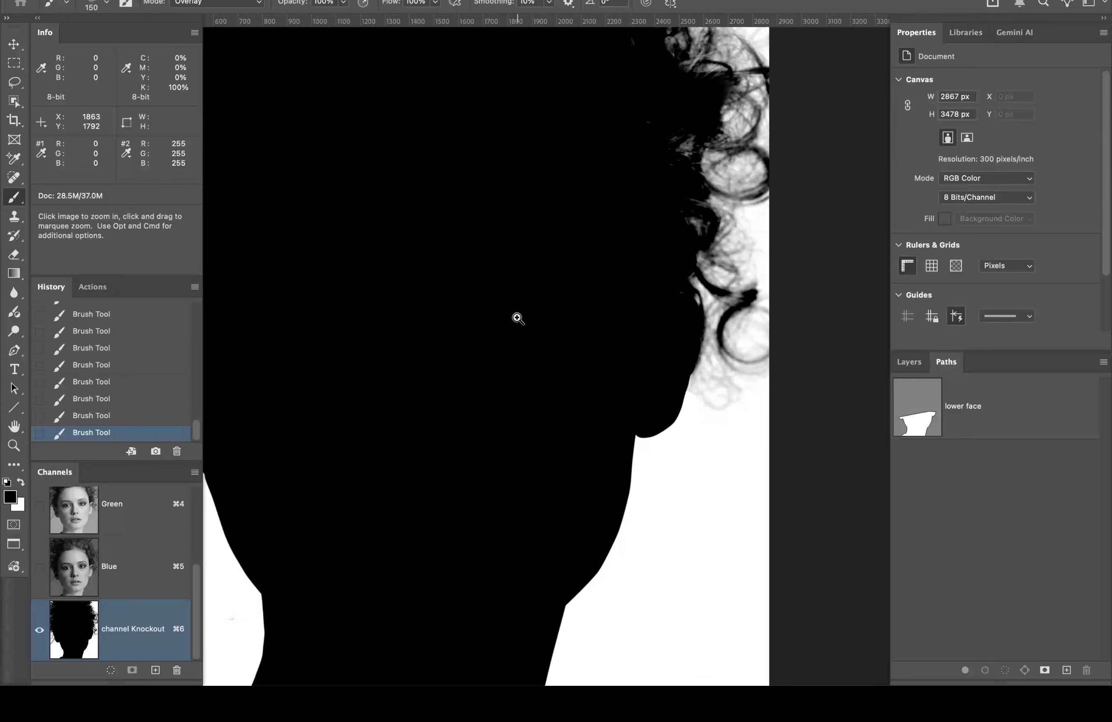
double_click(14, 426)
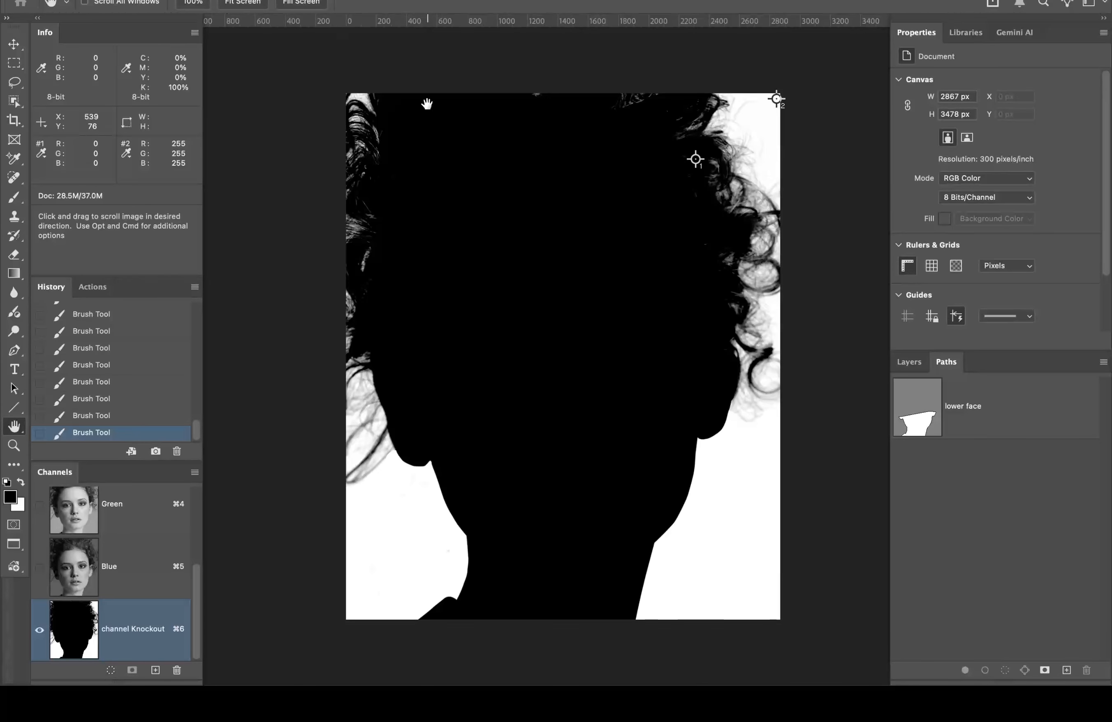
Step: Save the document with File > Save and show the Layers panel
click(134, 0)
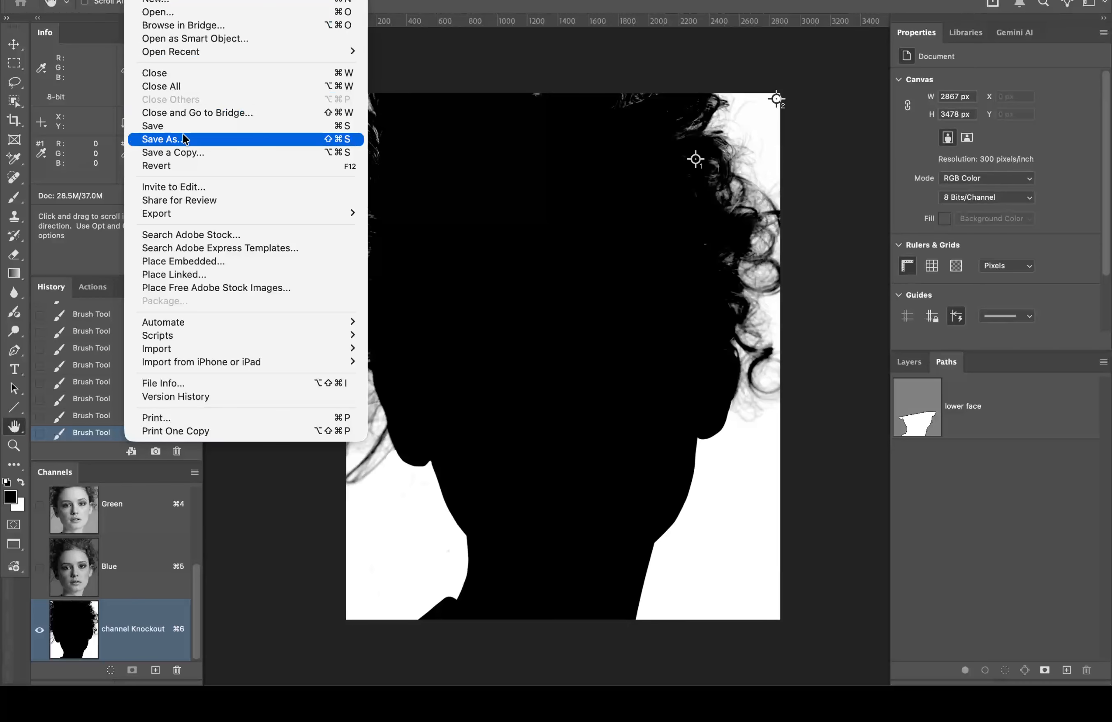
click(201, 127)
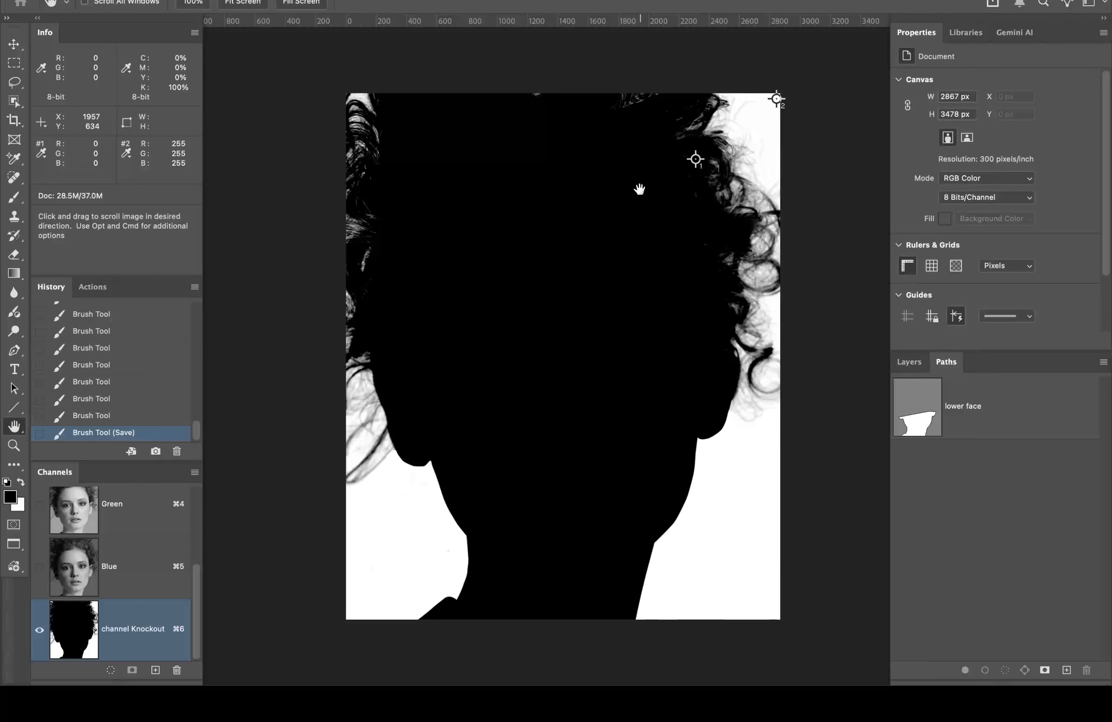
click(912, 362)
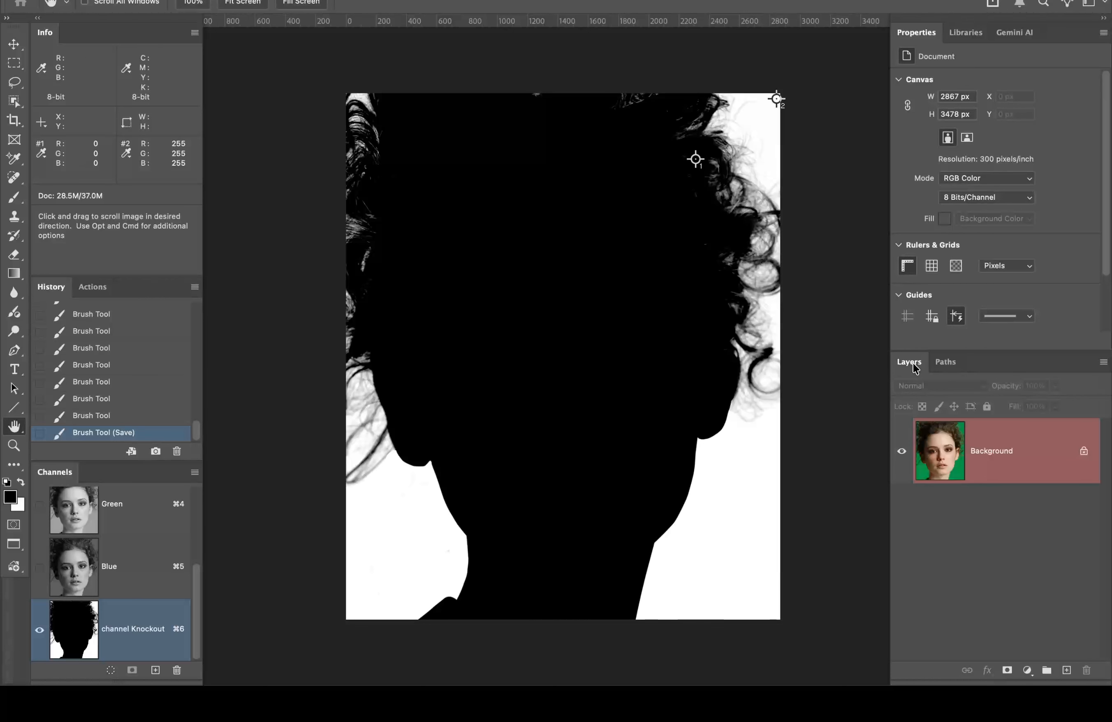
Step: From the RGB view, copy the photo onto Layer 1 and select the Background layer
click(1018, 426)
key(super+j)
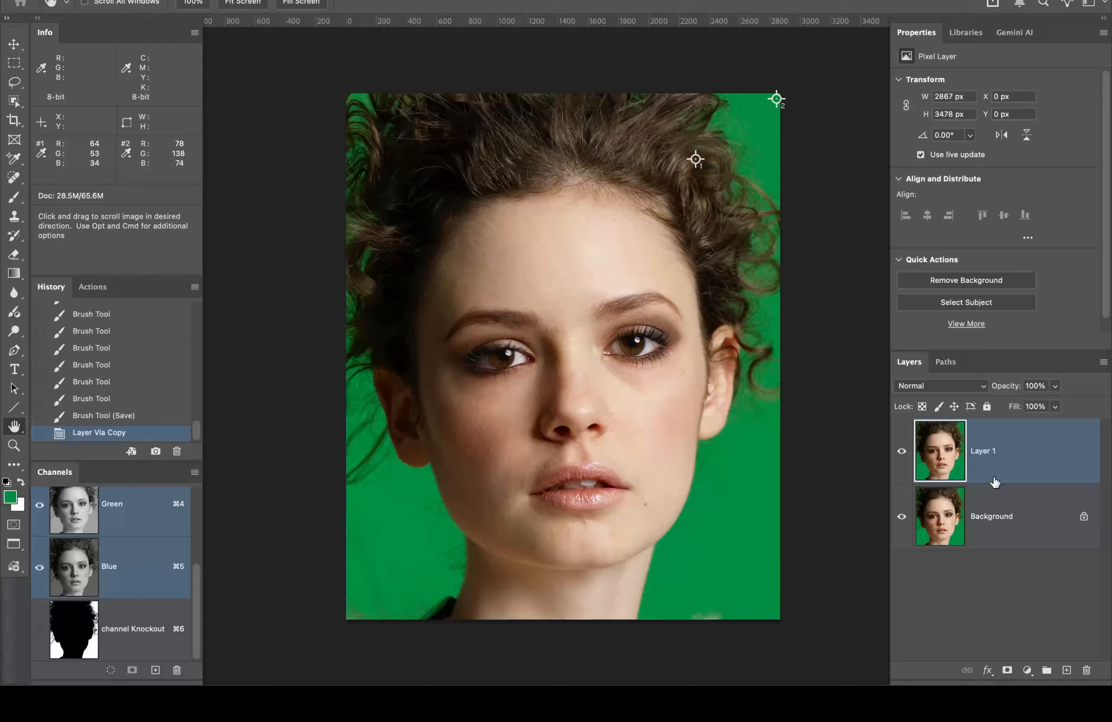
click(1024, 515)
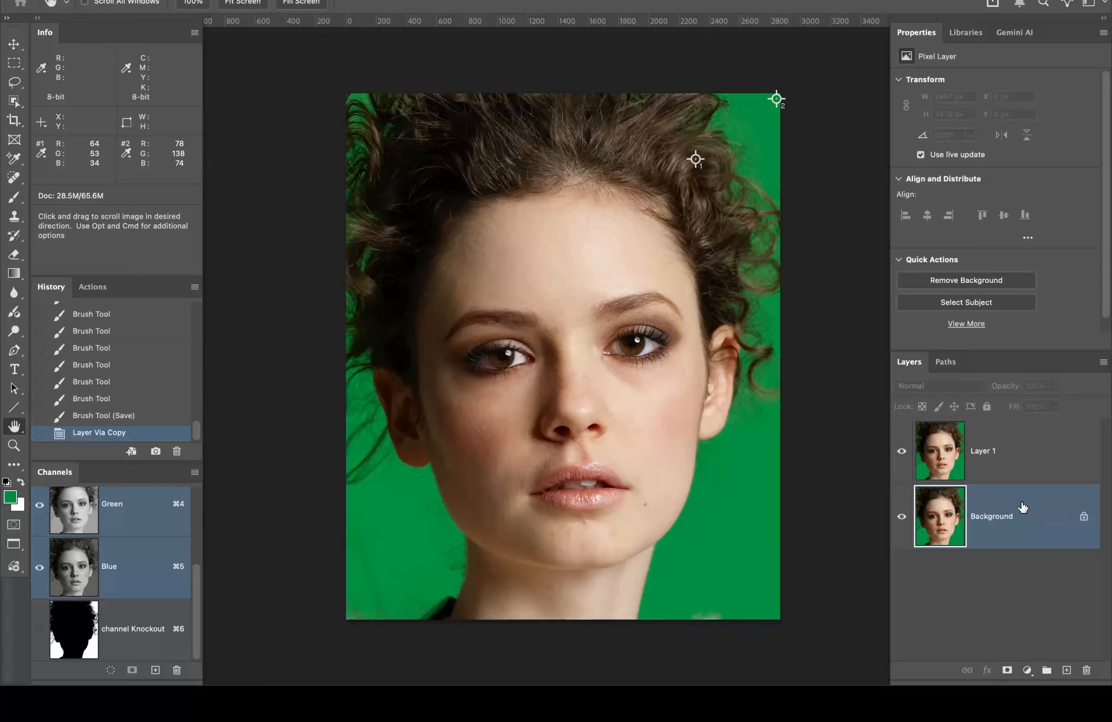
Step: Add a Solid Color fill layer sampled white above the Background
click(1027, 671)
scroll(1027, 668, down, 1)
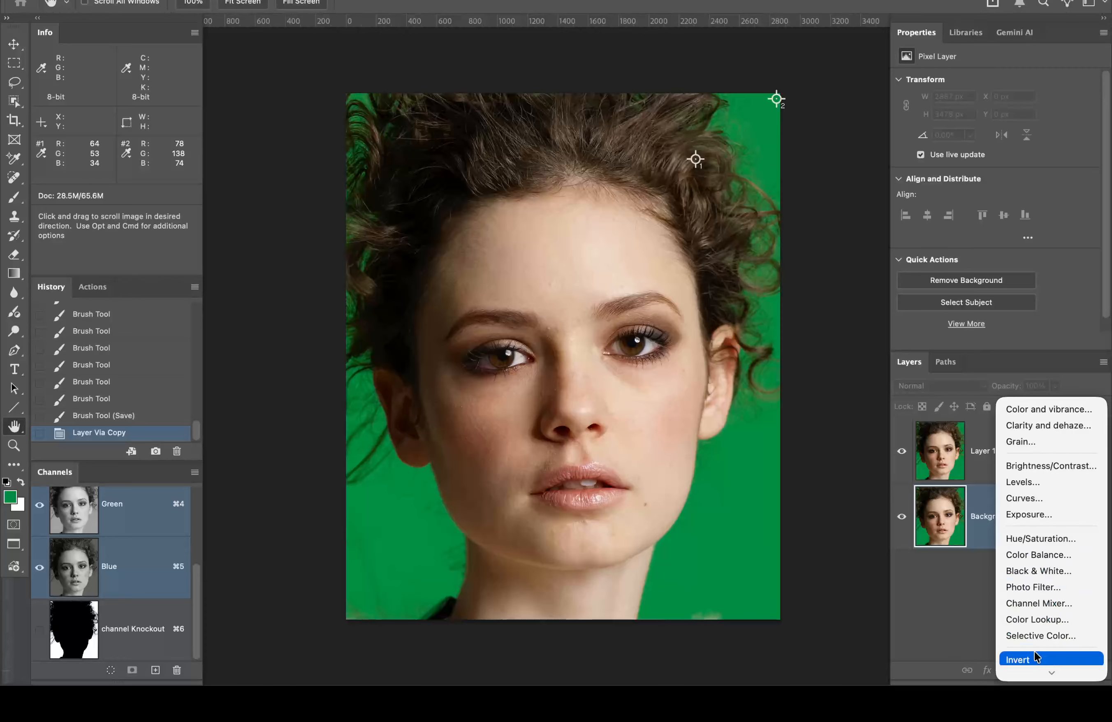
mouse_move(1036, 670)
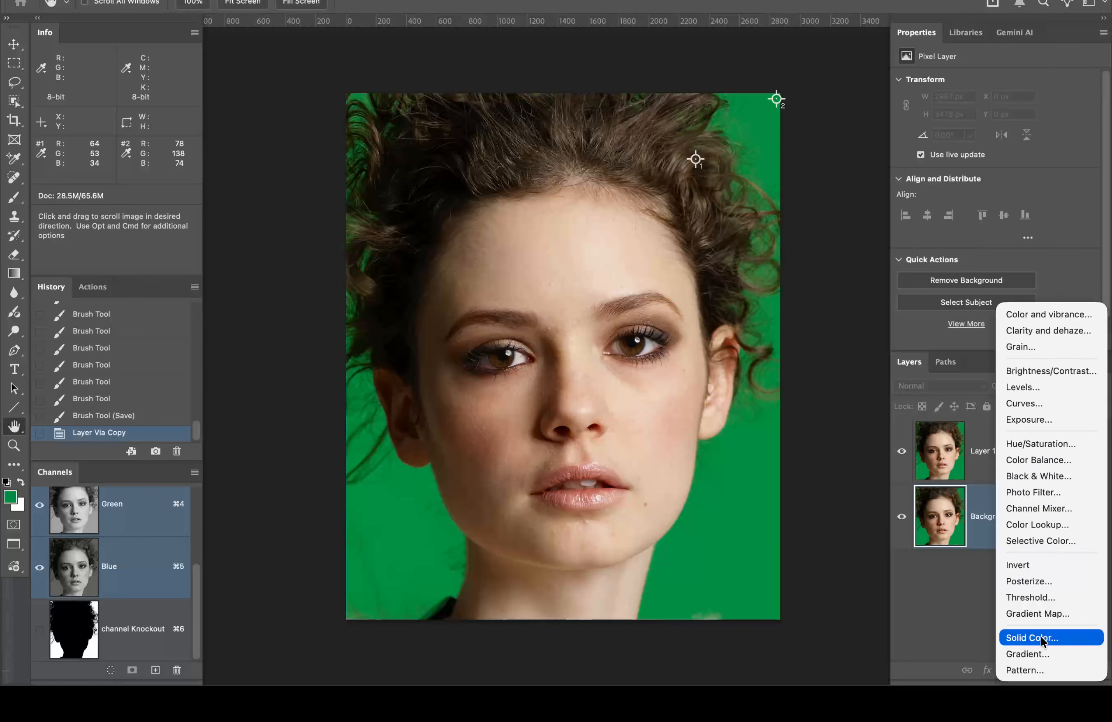
click(1042, 639)
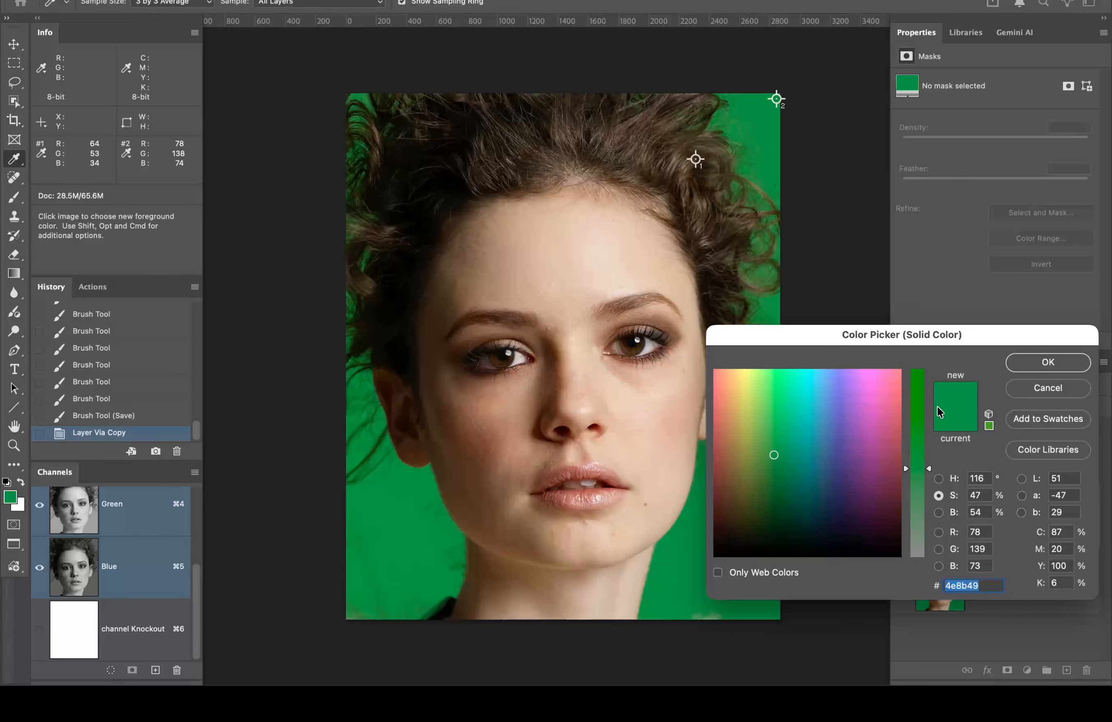
click(21, 506)
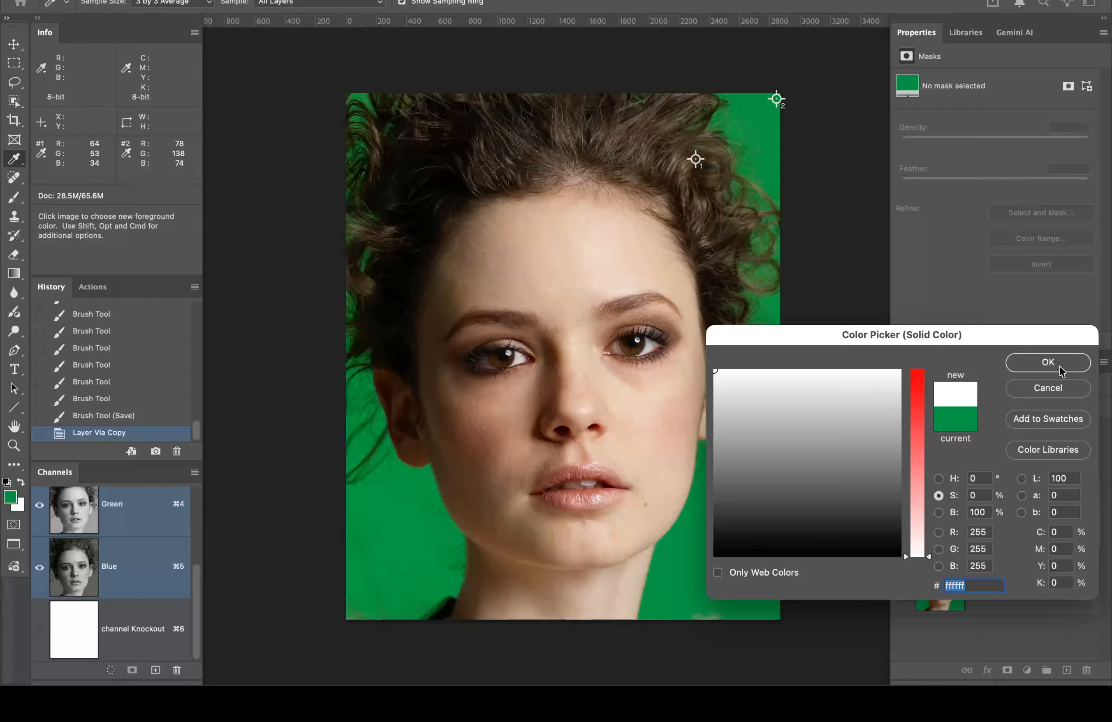
click(1048, 362)
key(h)
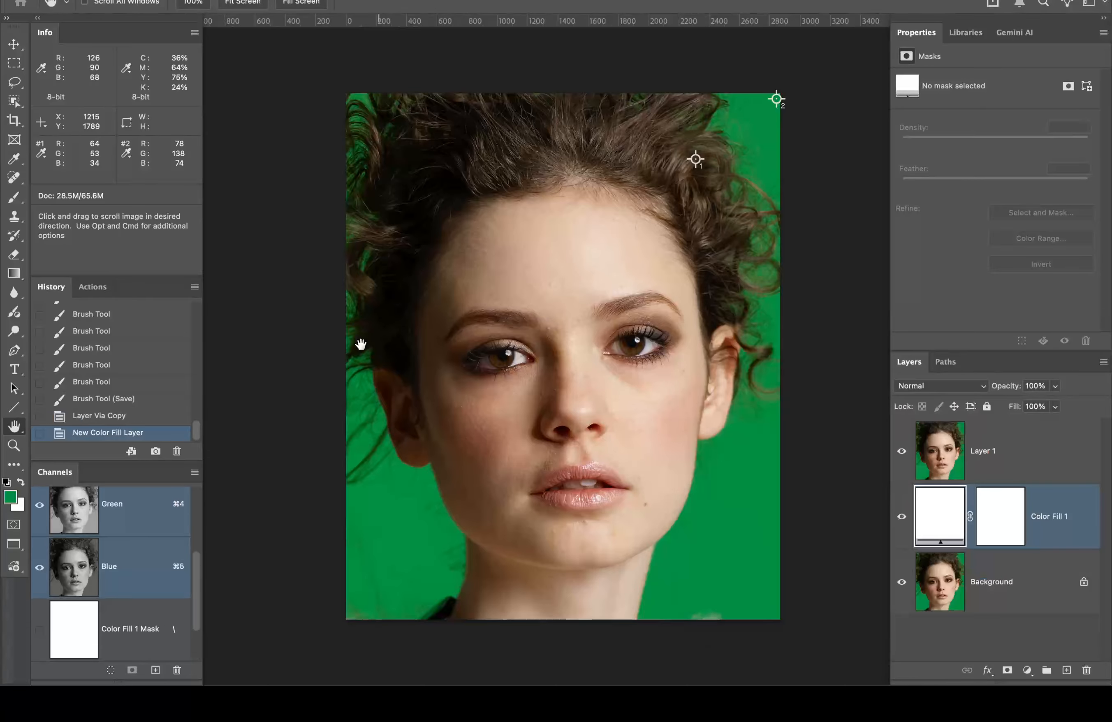
Step: Load the Knockout channel as a selection, make it Layer 1's mask, and invert it
scroll(191, 573, down, 2)
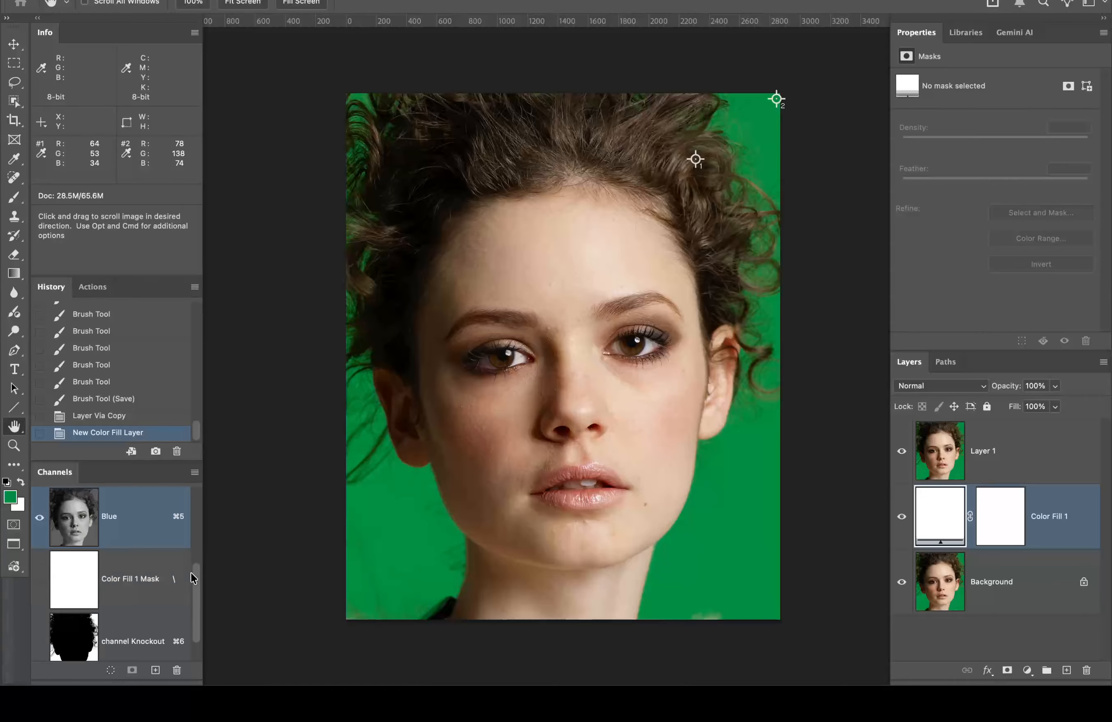
super+click(75, 624)
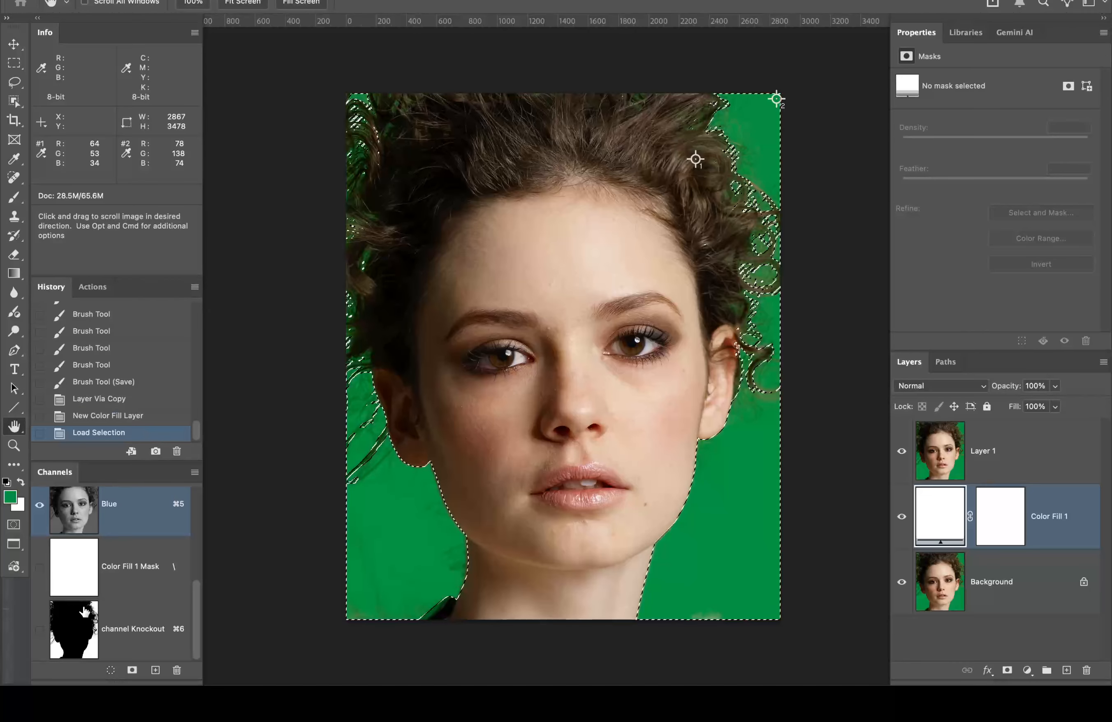
click(1036, 447)
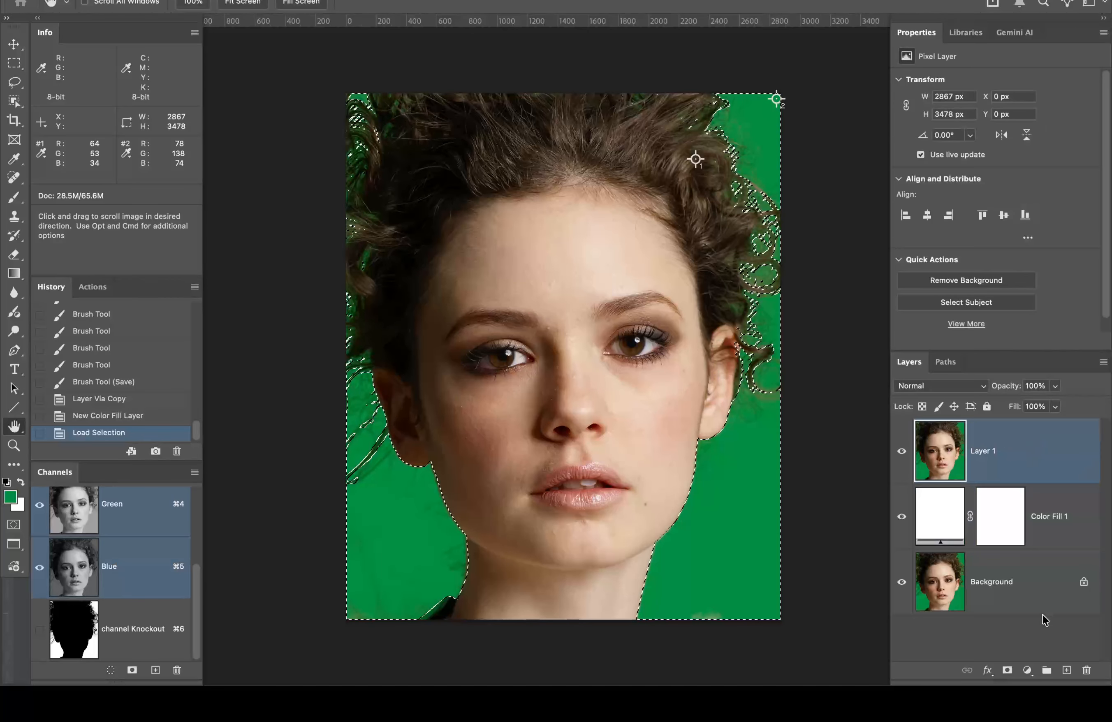
click(1007, 670)
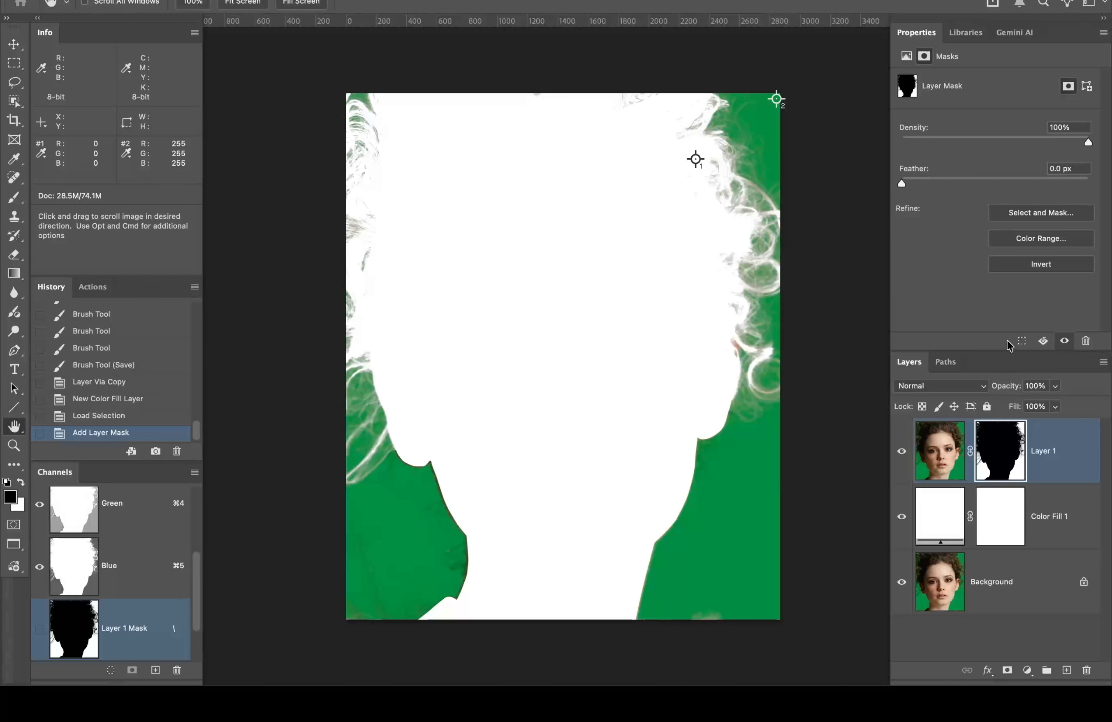
key(super+i)
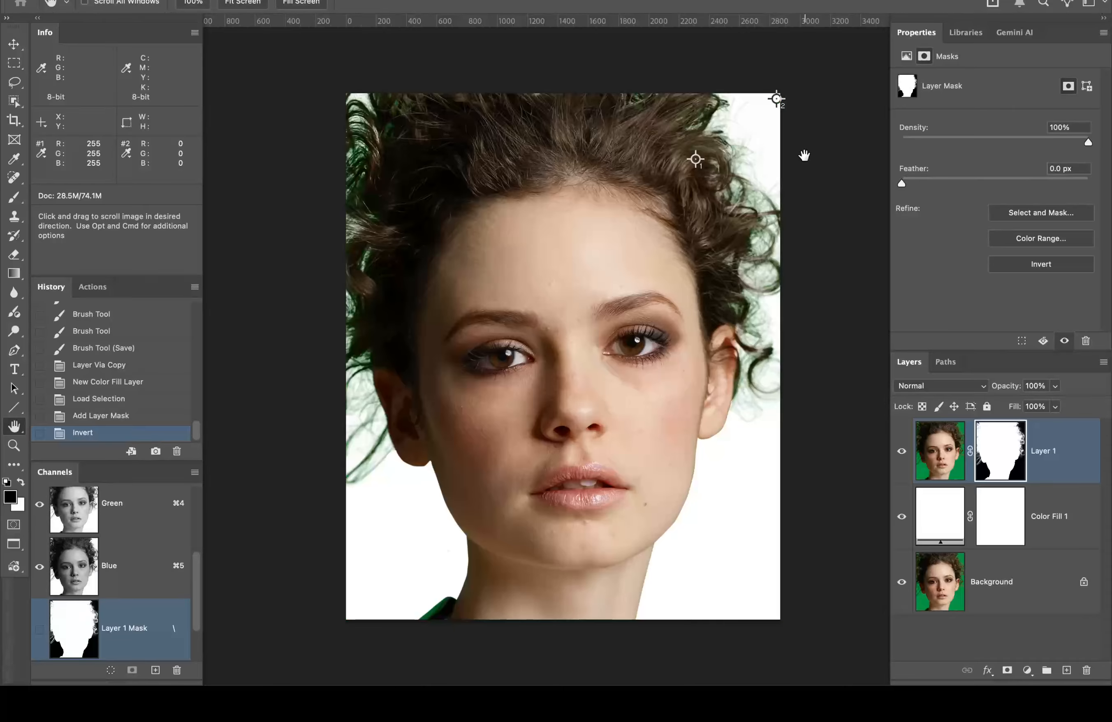
click(650, 126)
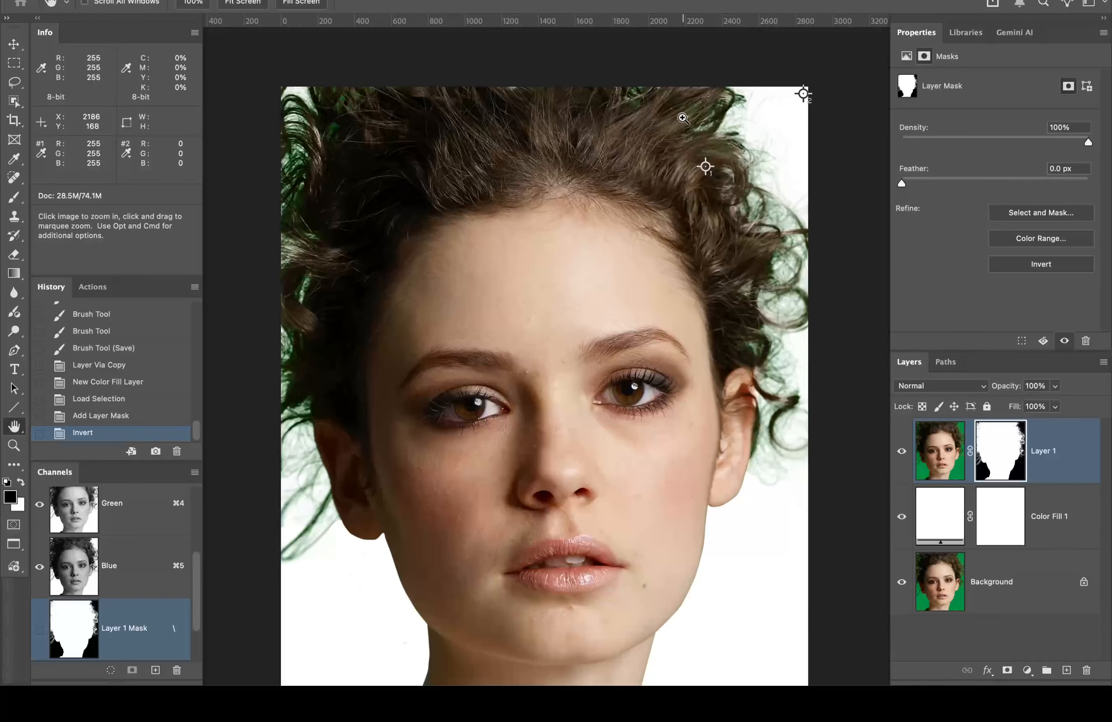
click(683, 118)
click(725, 132)
drag(707, 111, 657, 286)
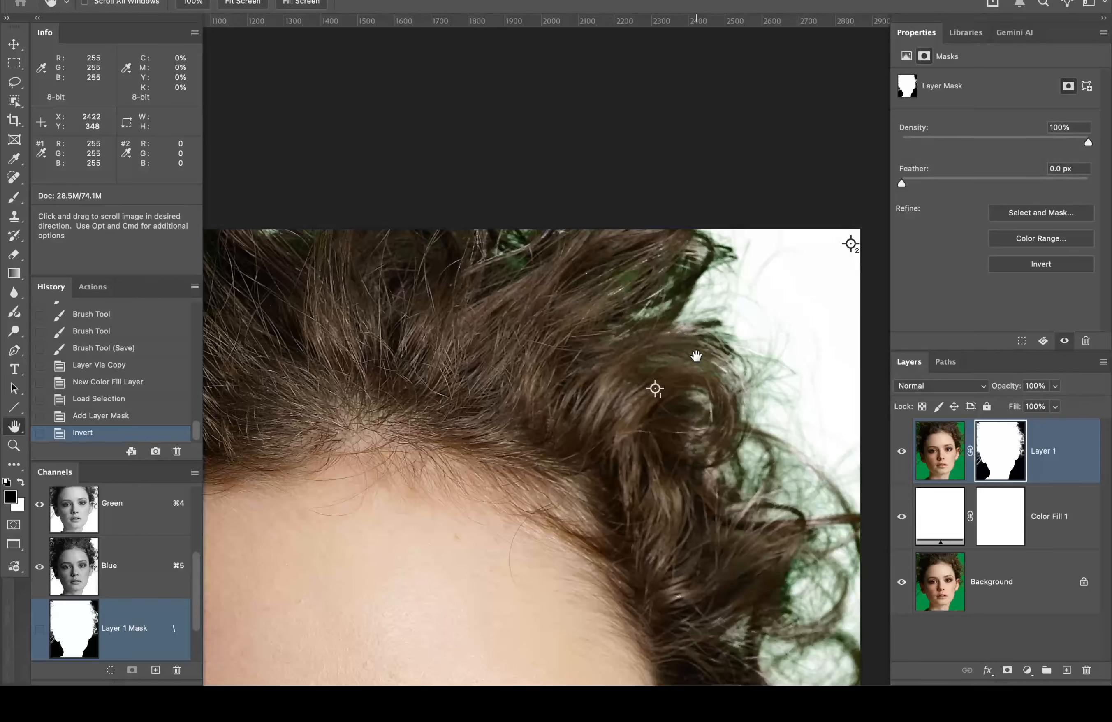
scroll(696, 357, down, 10)
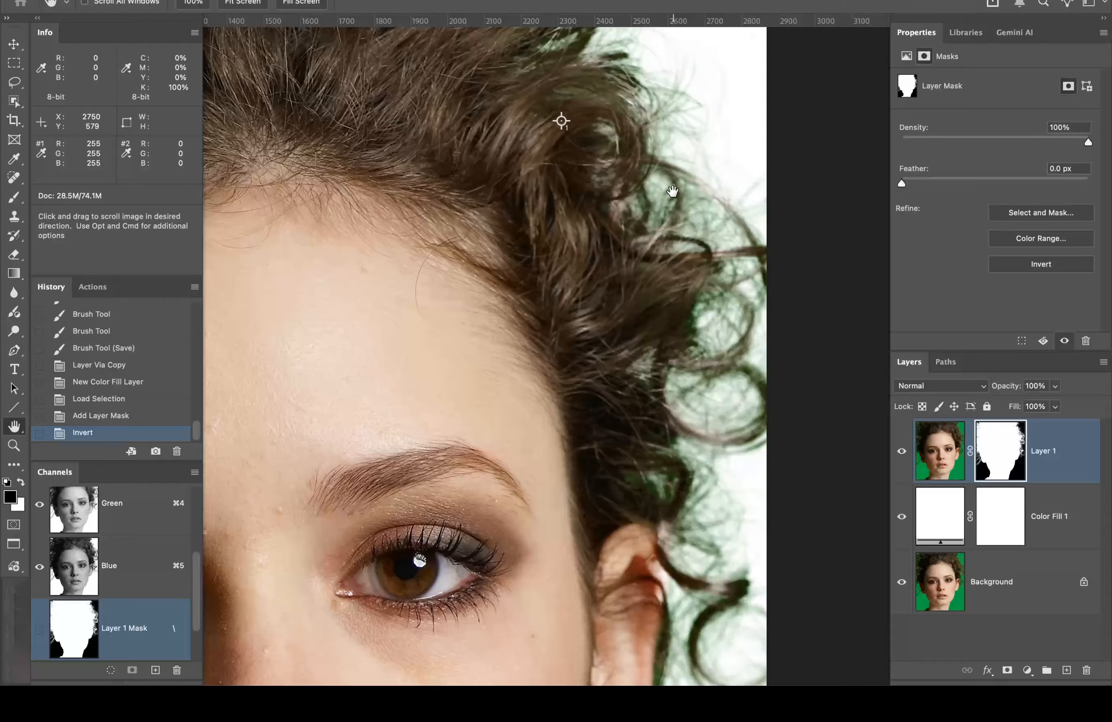
drag(673, 307, 677, 169)
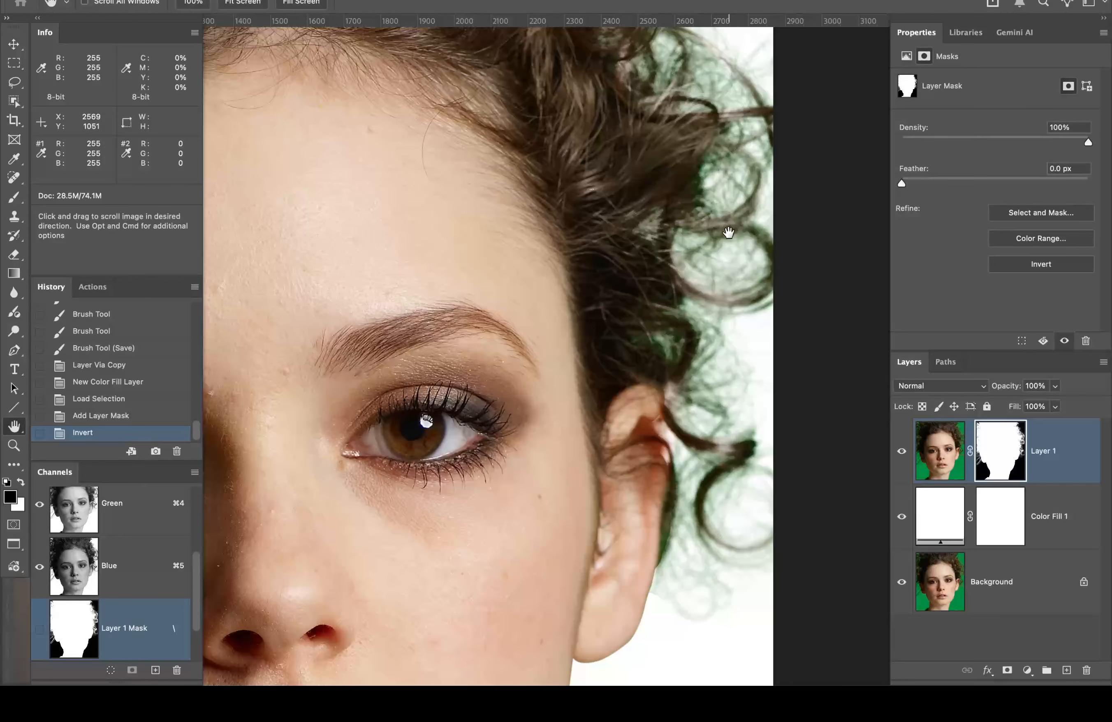
scroll(608, 308, down, 15)
scroll(609, 308, left, 5)
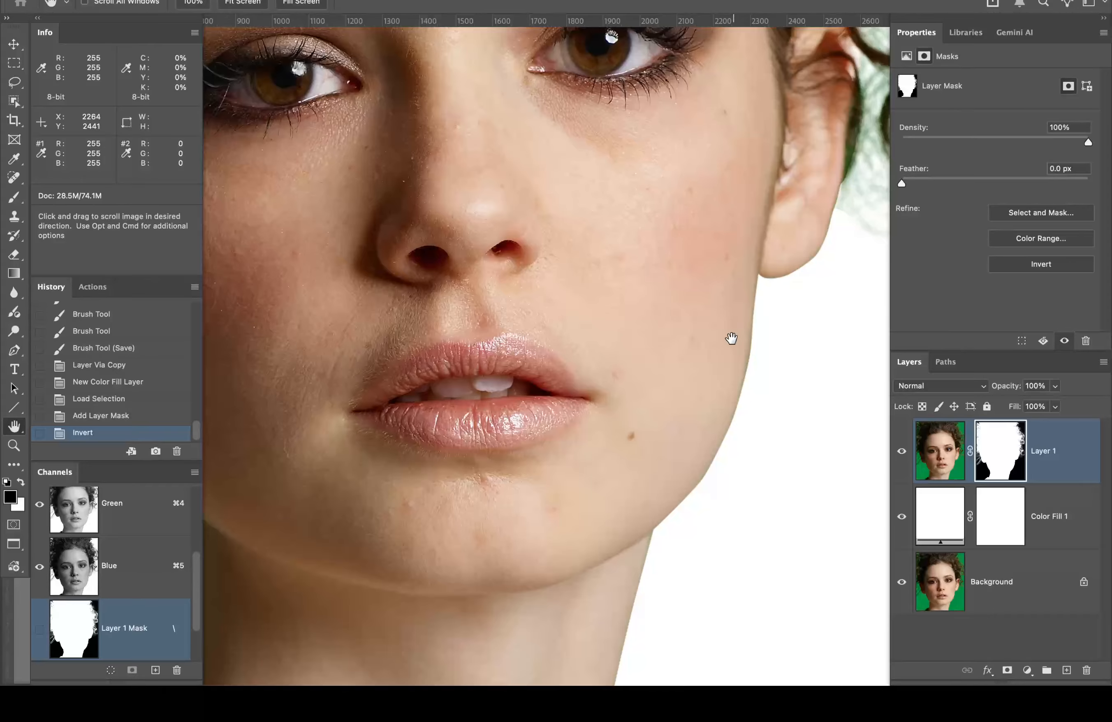
drag(596, 478, 790, 360)
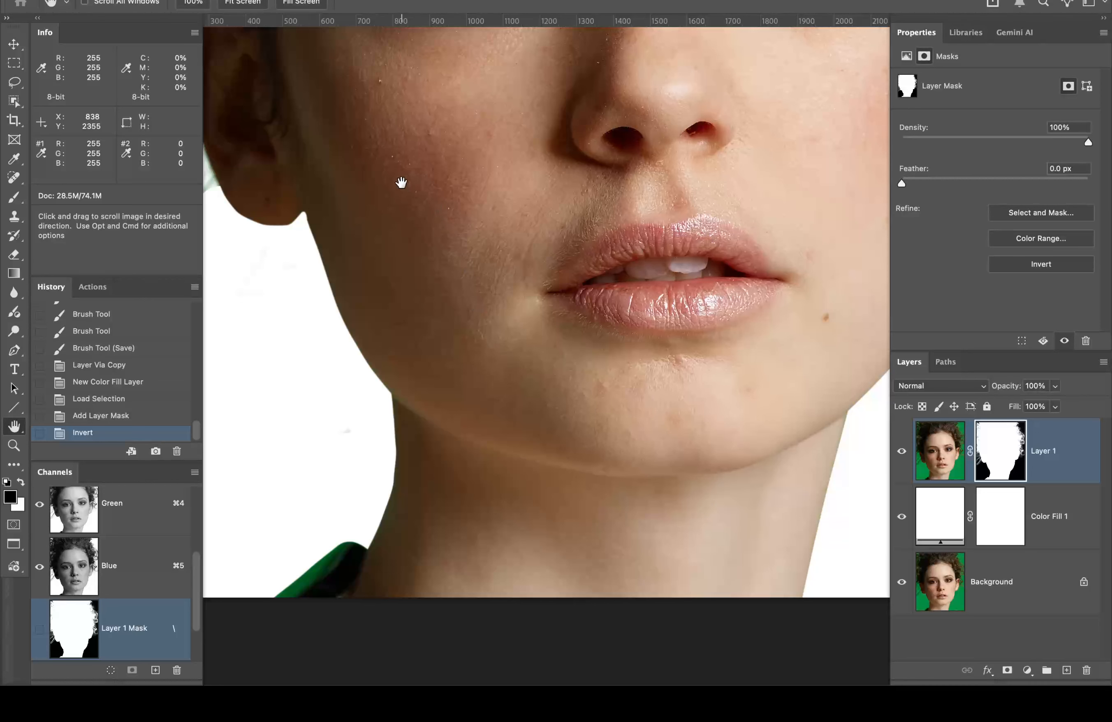
Step: Load the 'lower face' path as a selection and zoom in along the jaw edge
click(947, 365)
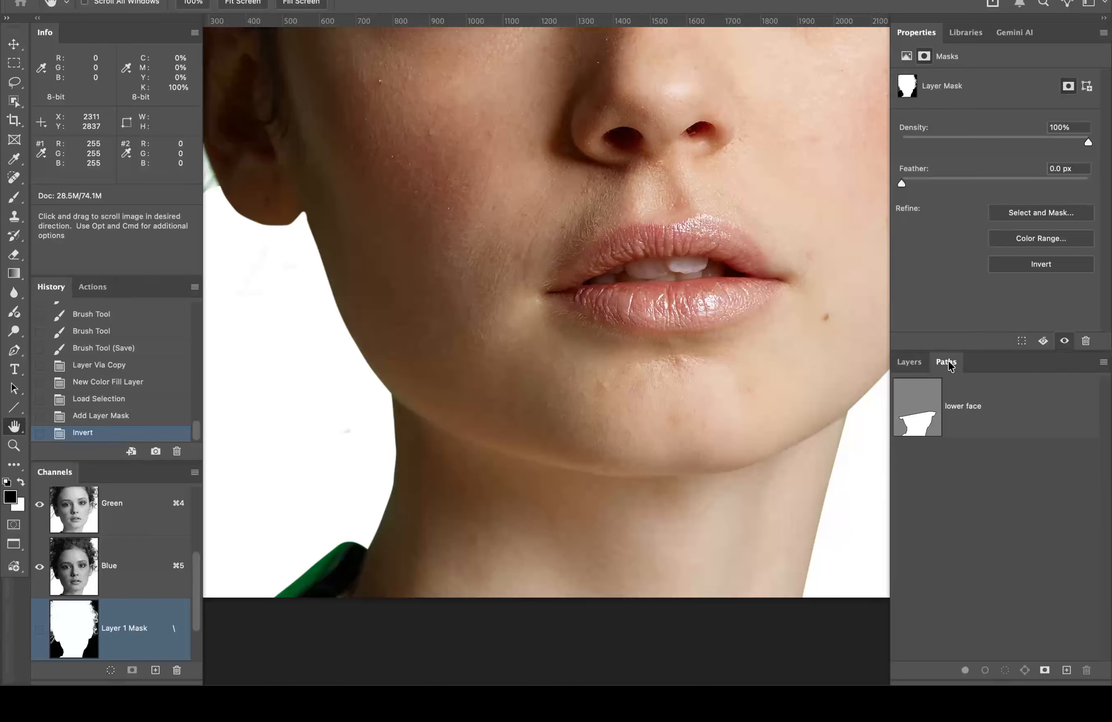
super+click(922, 413)
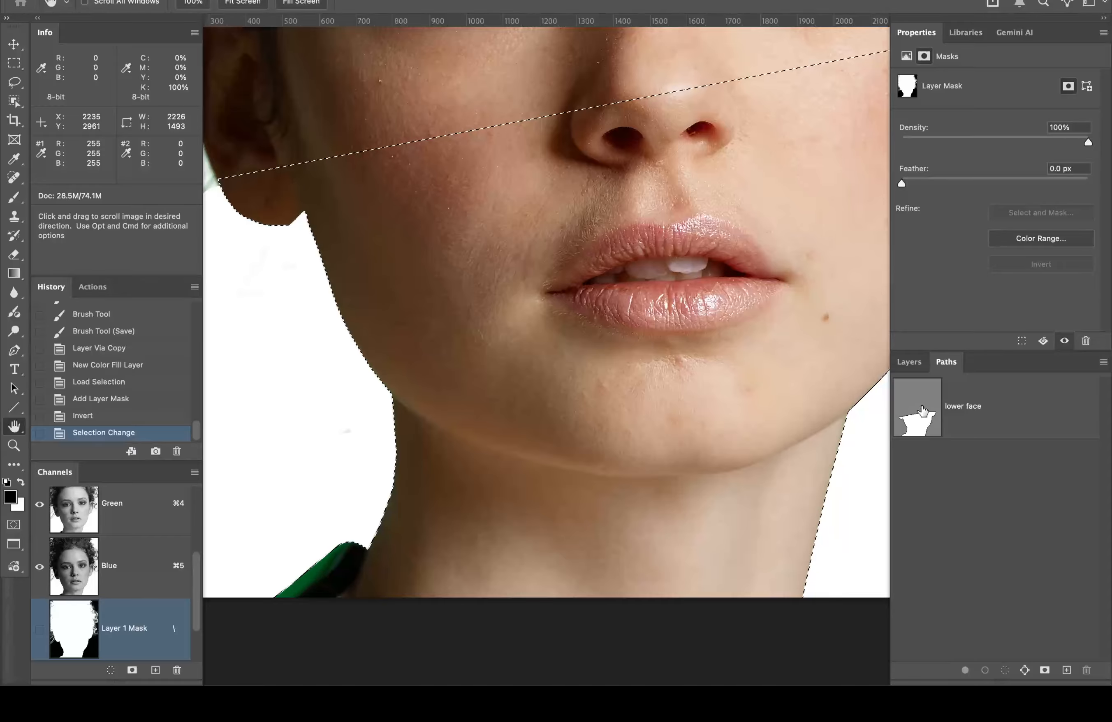
drag(544, 324, 489, 241)
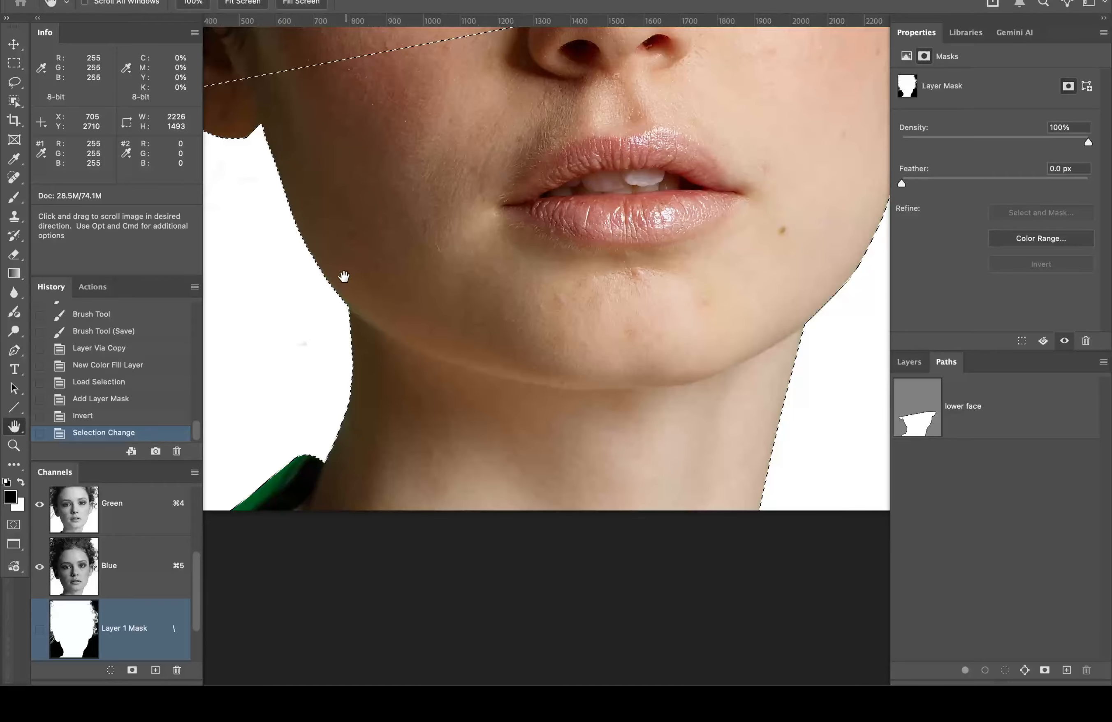
super+click(334, 262)
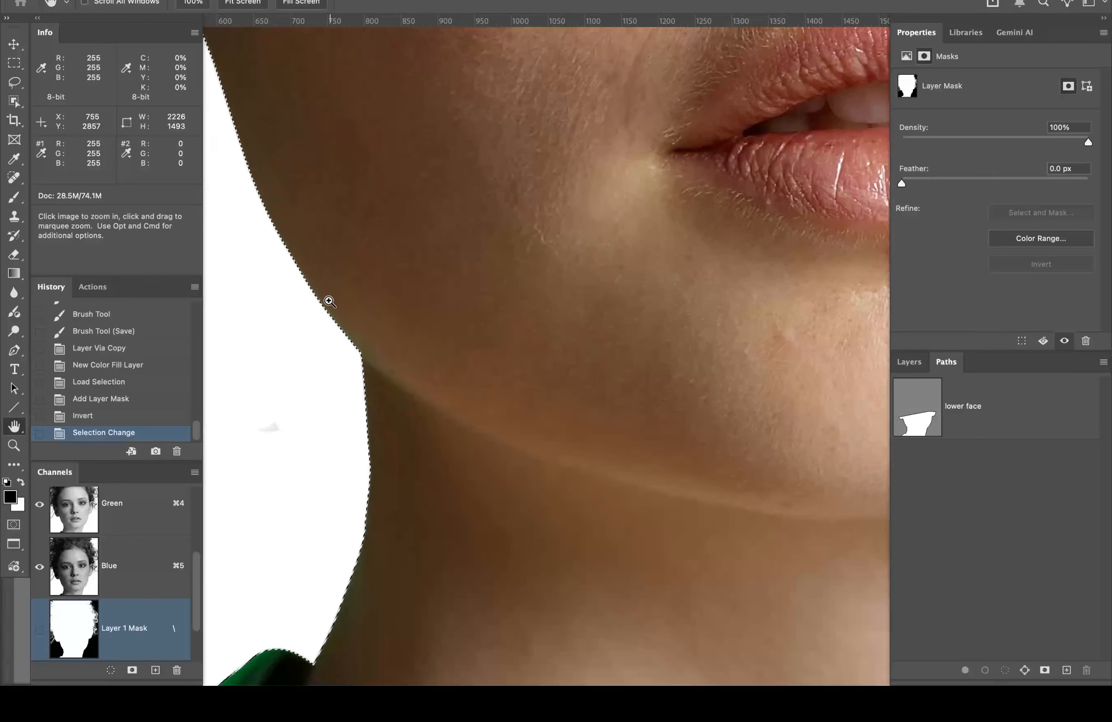
super+click(334, 298)
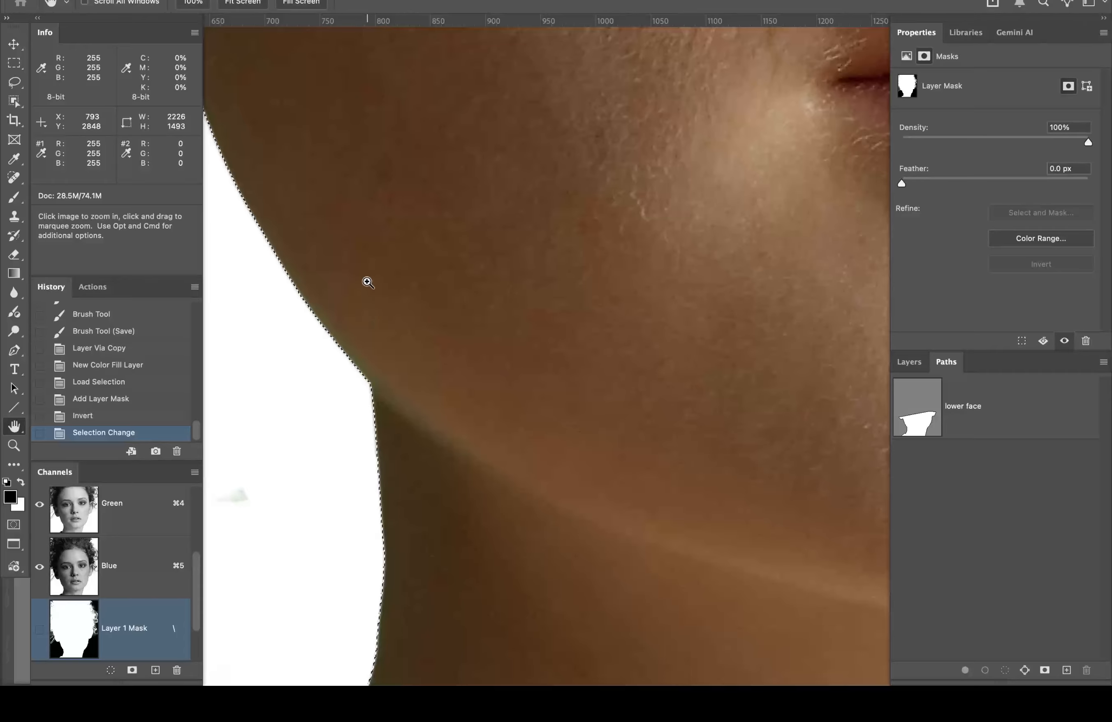
drag(404, 283, 586, 492)
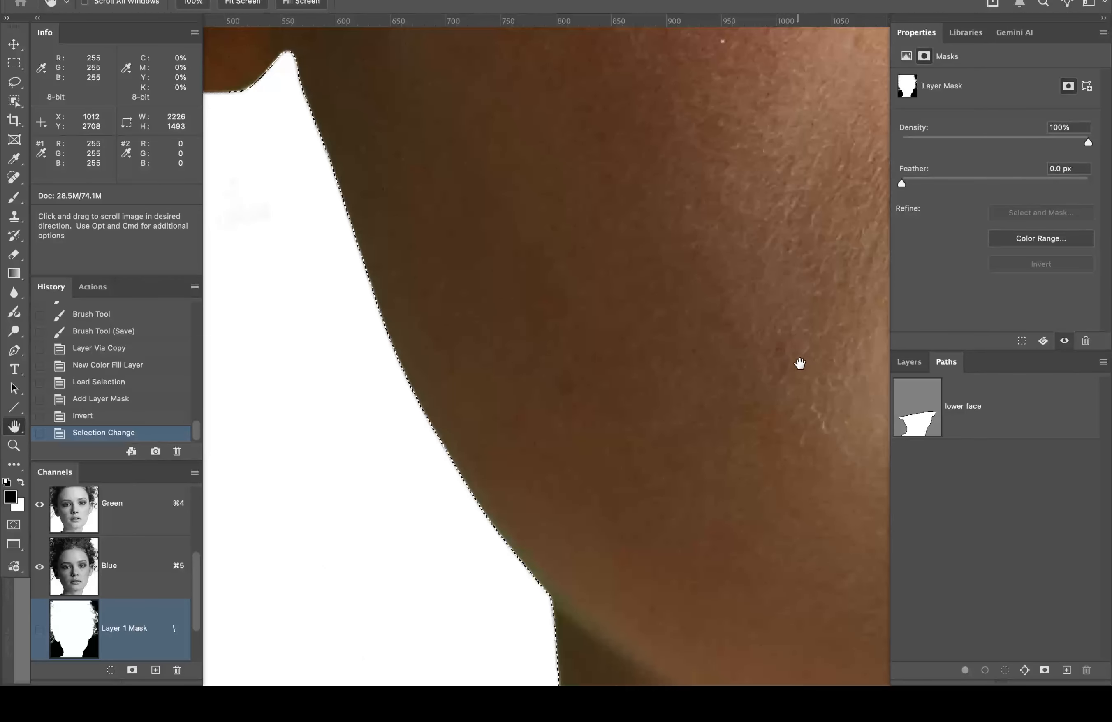
click(921, 365)
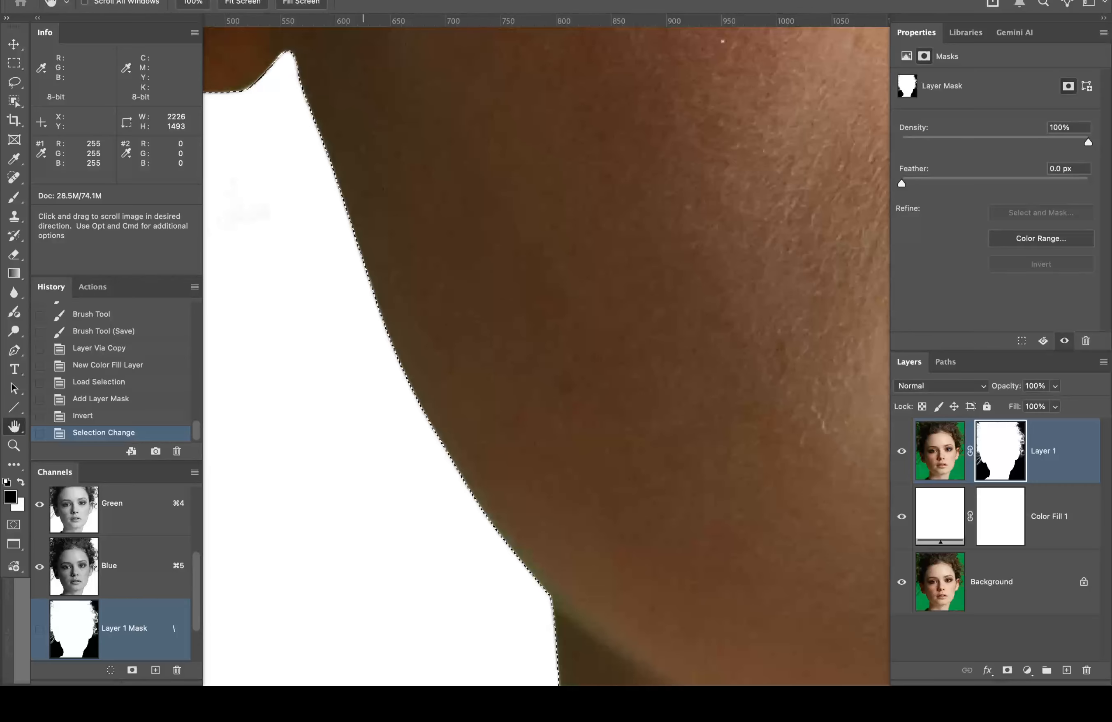
Step: Cancel a first Gaussian Blur attempt and hide the selection edges while keeping the selection
click(374, 0)
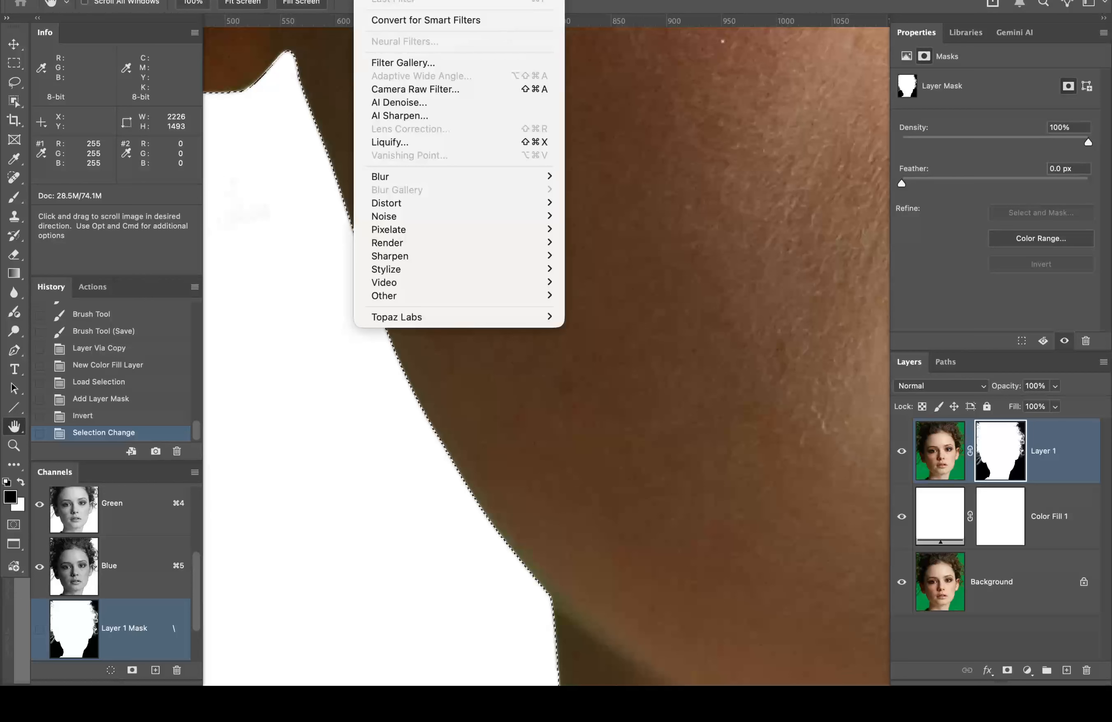
mouse_move(446, 176)
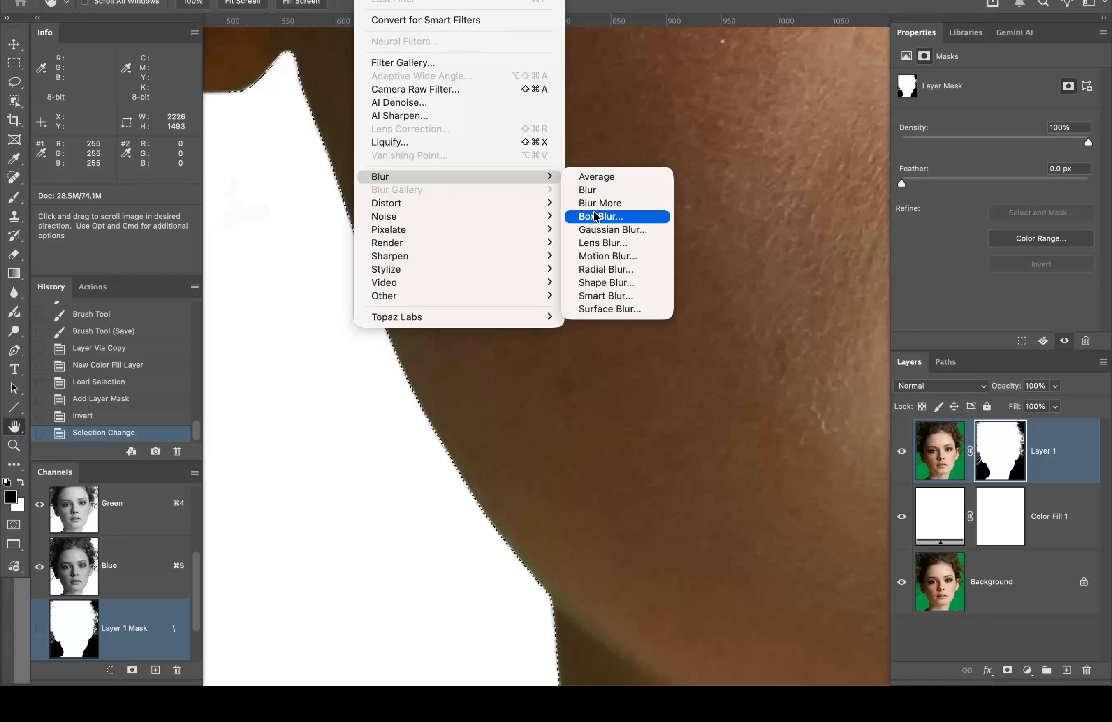
click(602, 231)
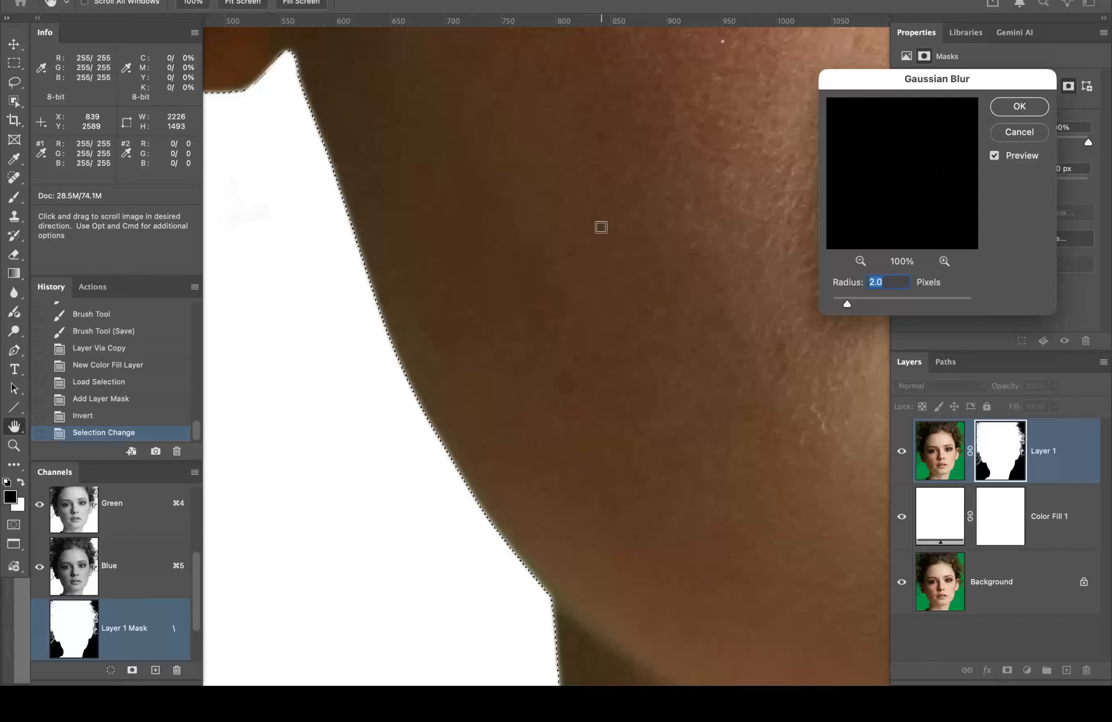
click(1015, 131)
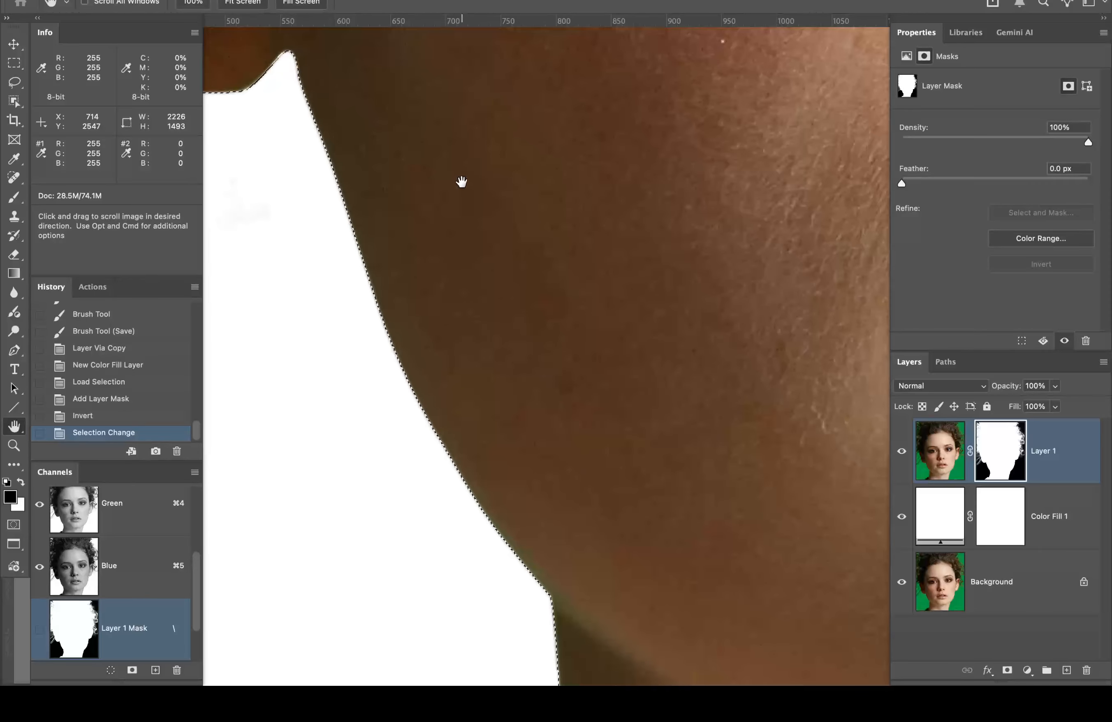
key(super+h)
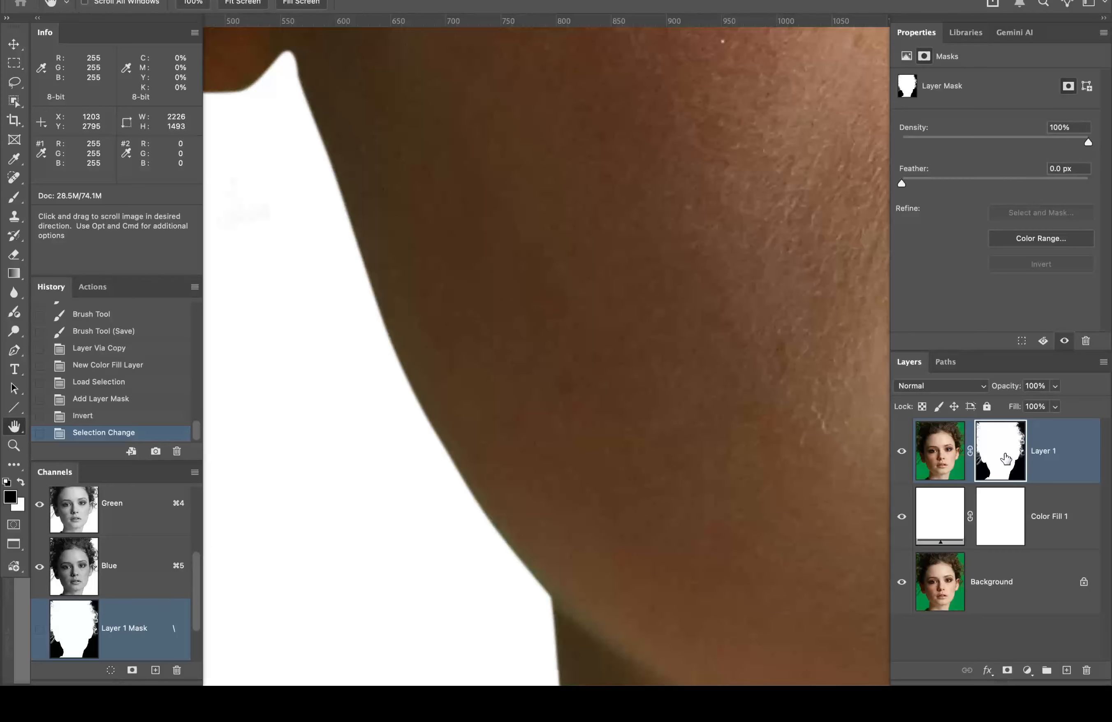
Step: Reopen Gaussian Blur and adjust the radius, raising it then bringing it back down
click(371, 1)
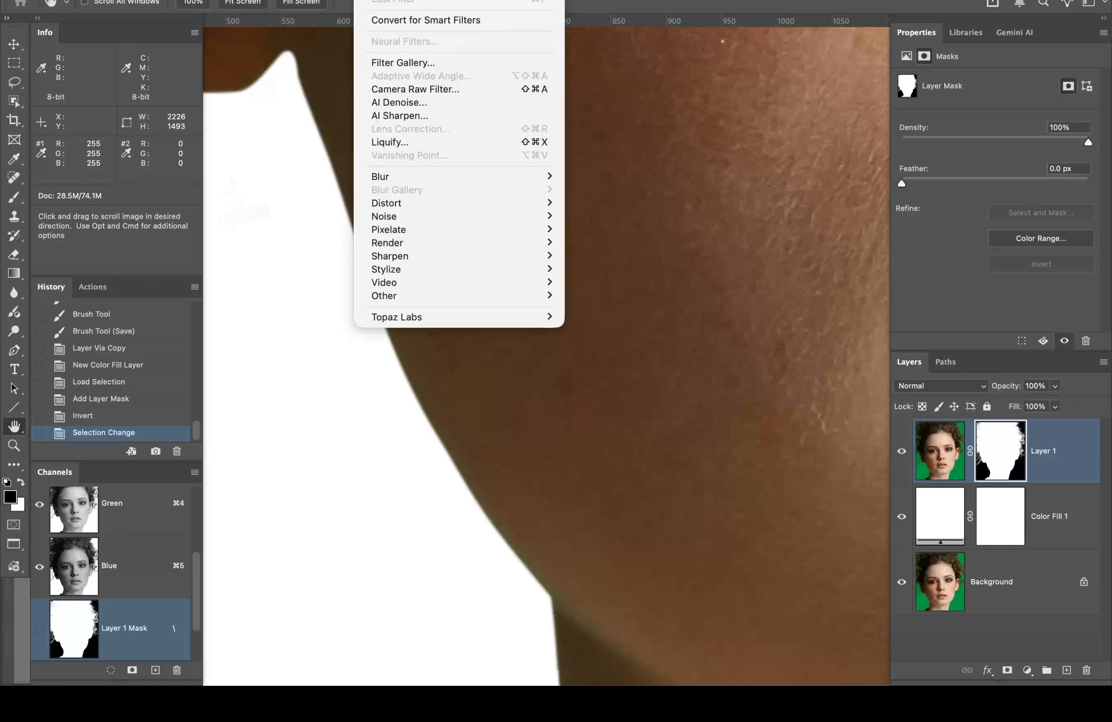
mouse_move(401, 180)
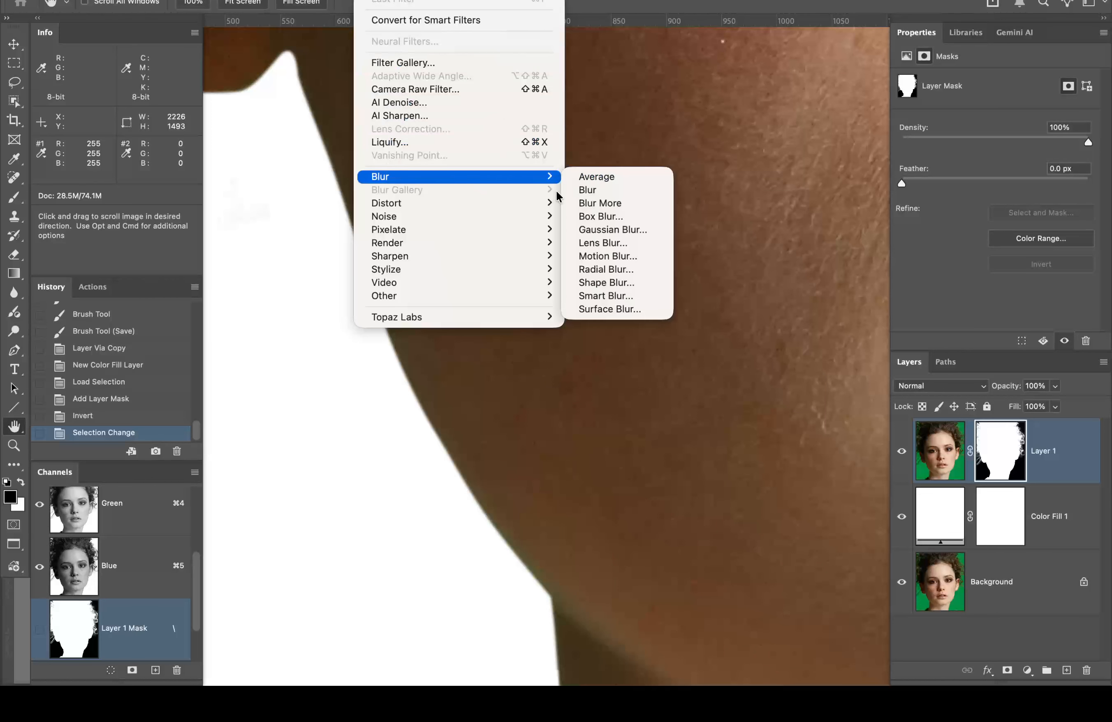
click(609, 231)
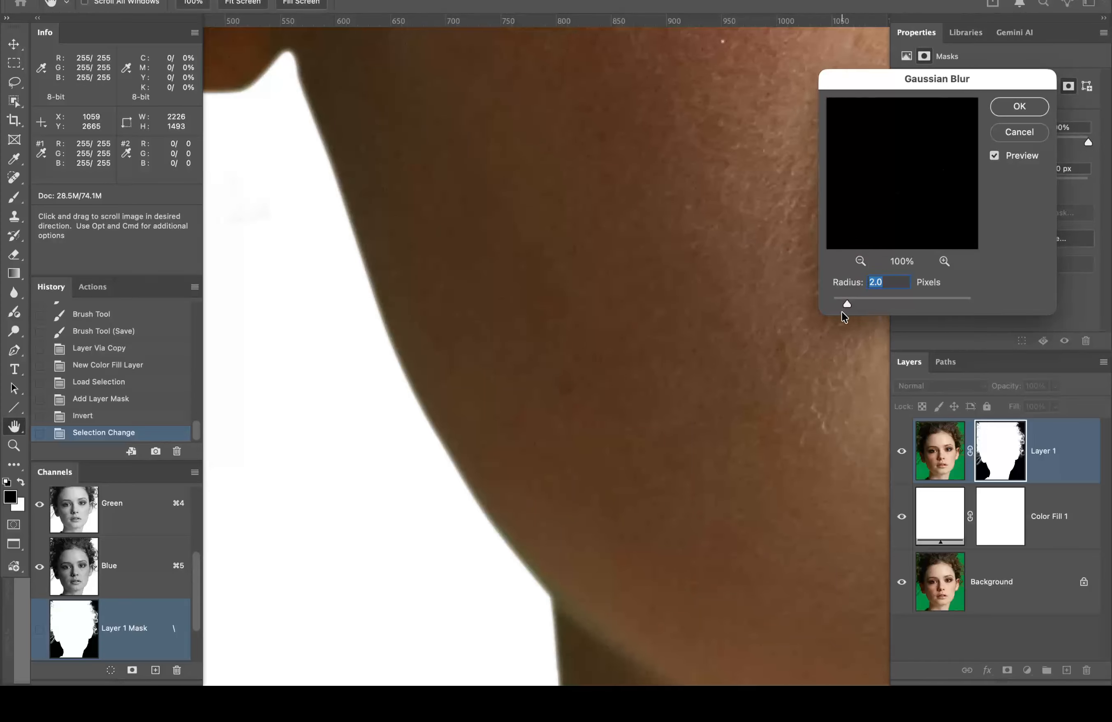
drag(869, 305, 878, 306)
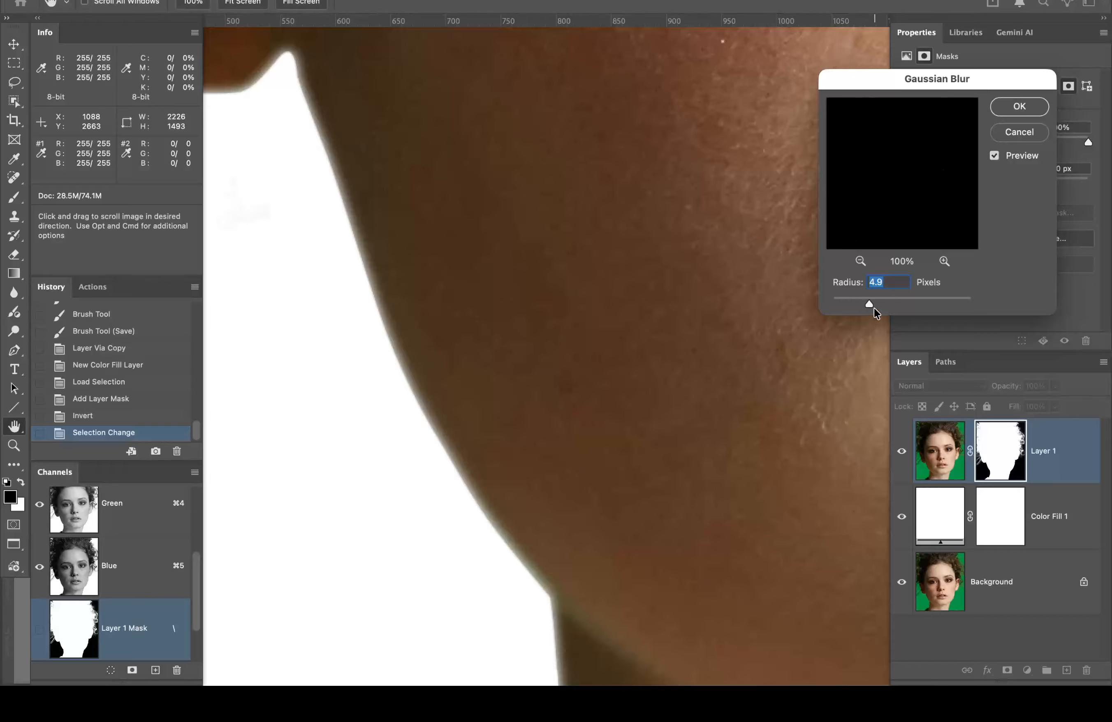
drag(863, 302, 846, 302)
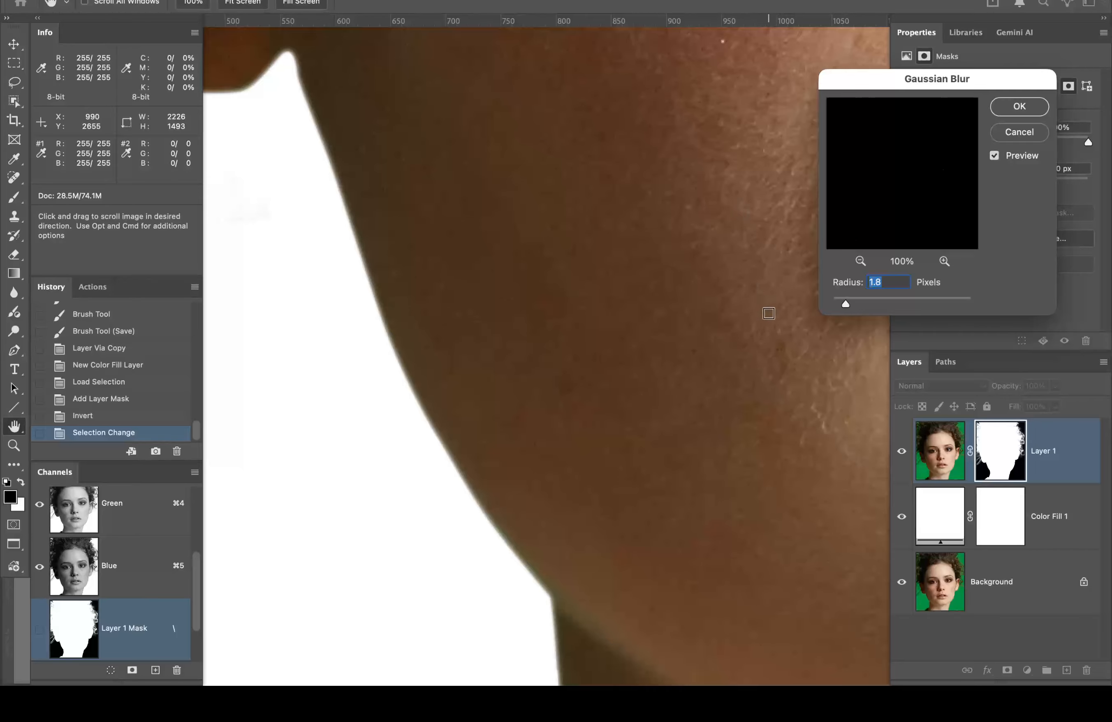
Step: Compare the jaw edge with preview on and off, then apply the 1.8 px blur
drag(758, 302, 205, 182)
drag(589, 338, 203, 329)
drag(572, 338, 303, 349)
drag(649, 295, 285, 375)
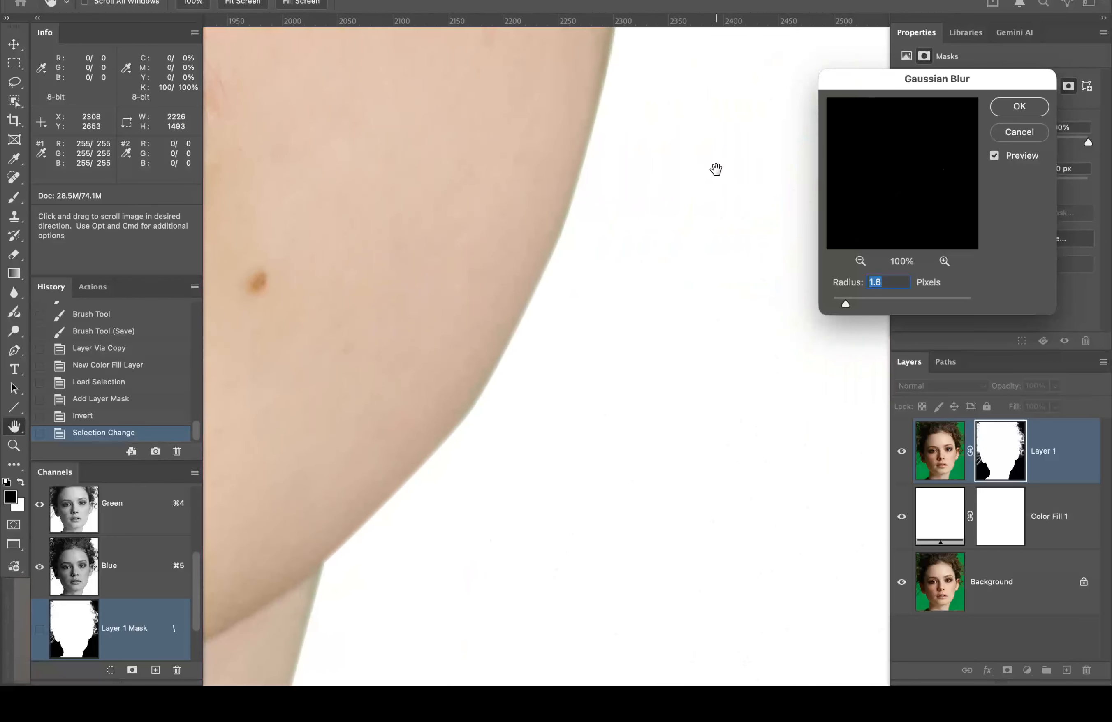
click(994, 155)
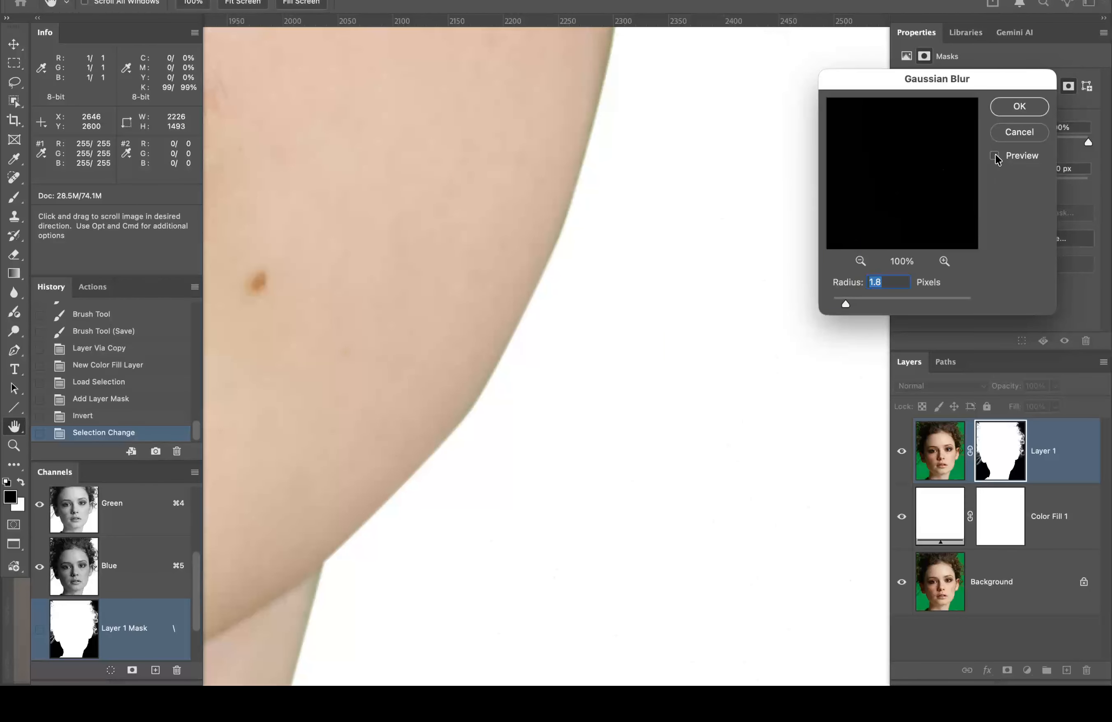
click(994, 157)
click(993, 157)
click(994, 155)
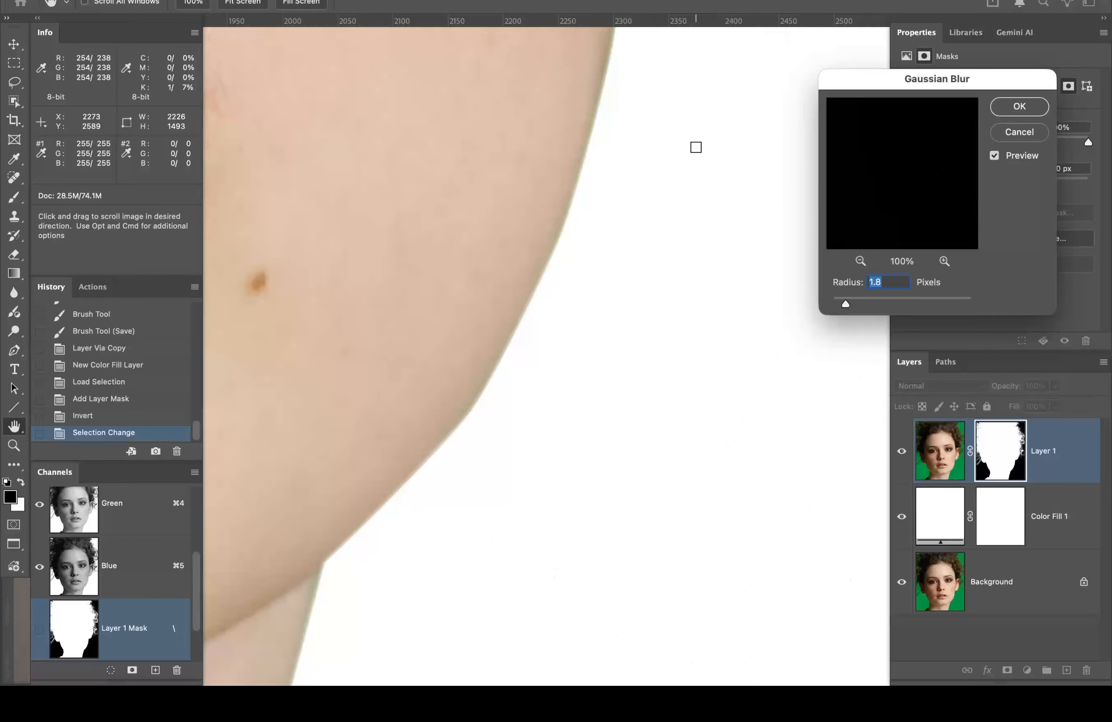
click(1020, 106)
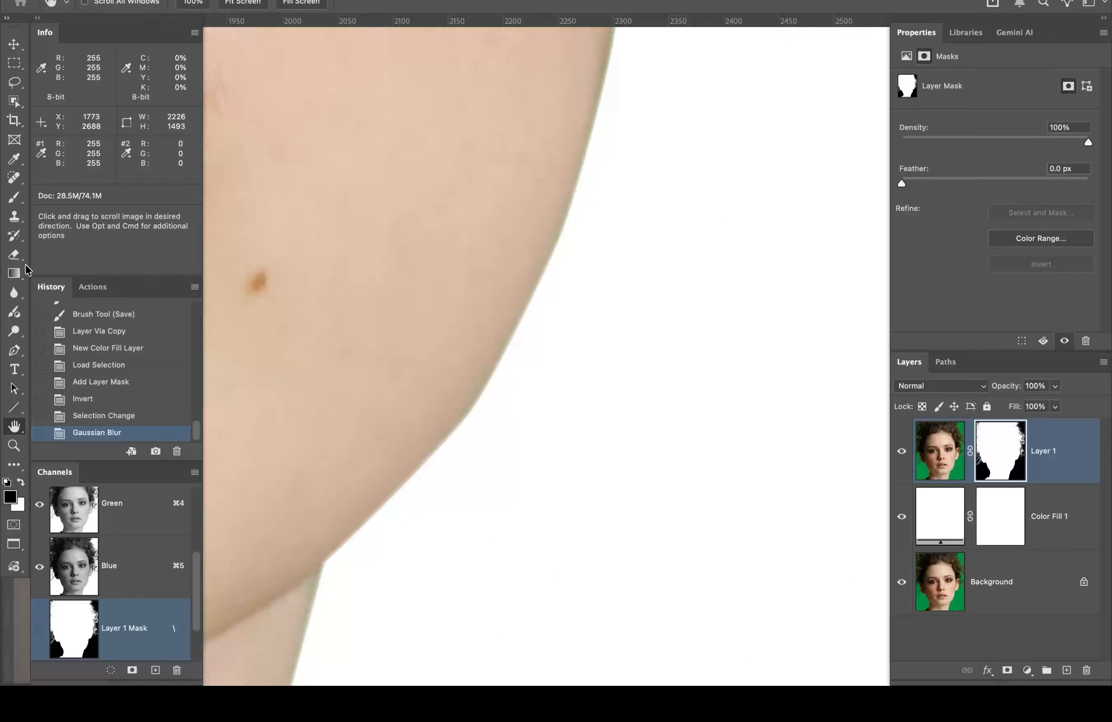
Step: Fit the portrait on screen and target Layer 1's image thumbnail instead of its mask
double_click(14, 425)
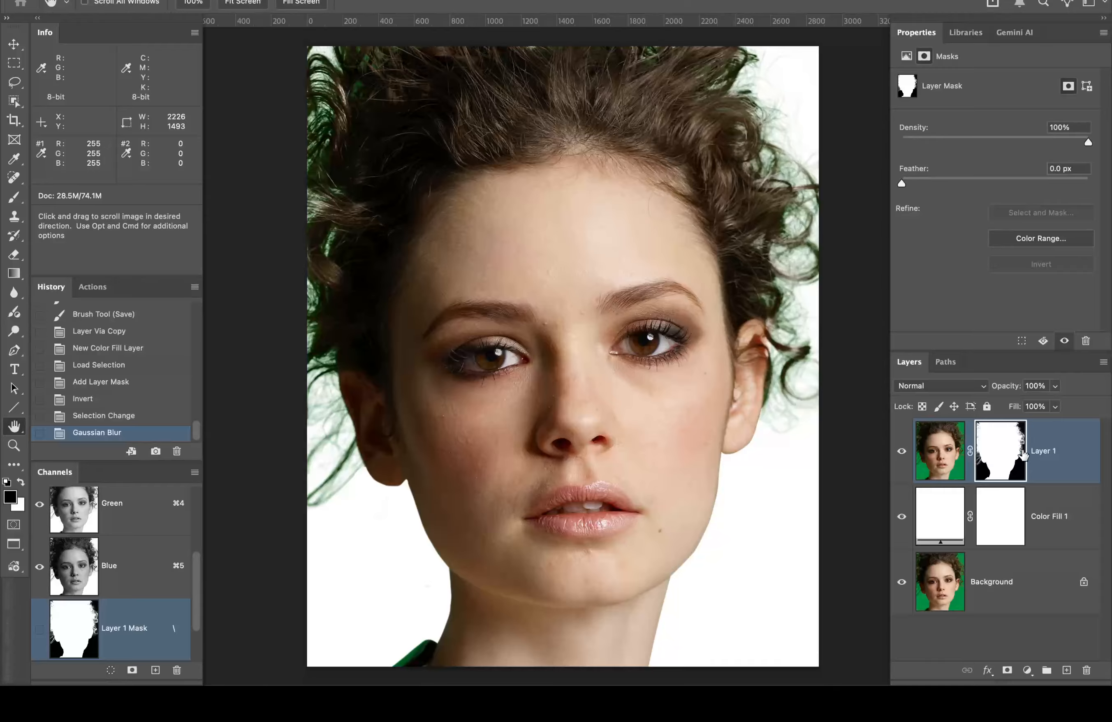
click(945, 361)
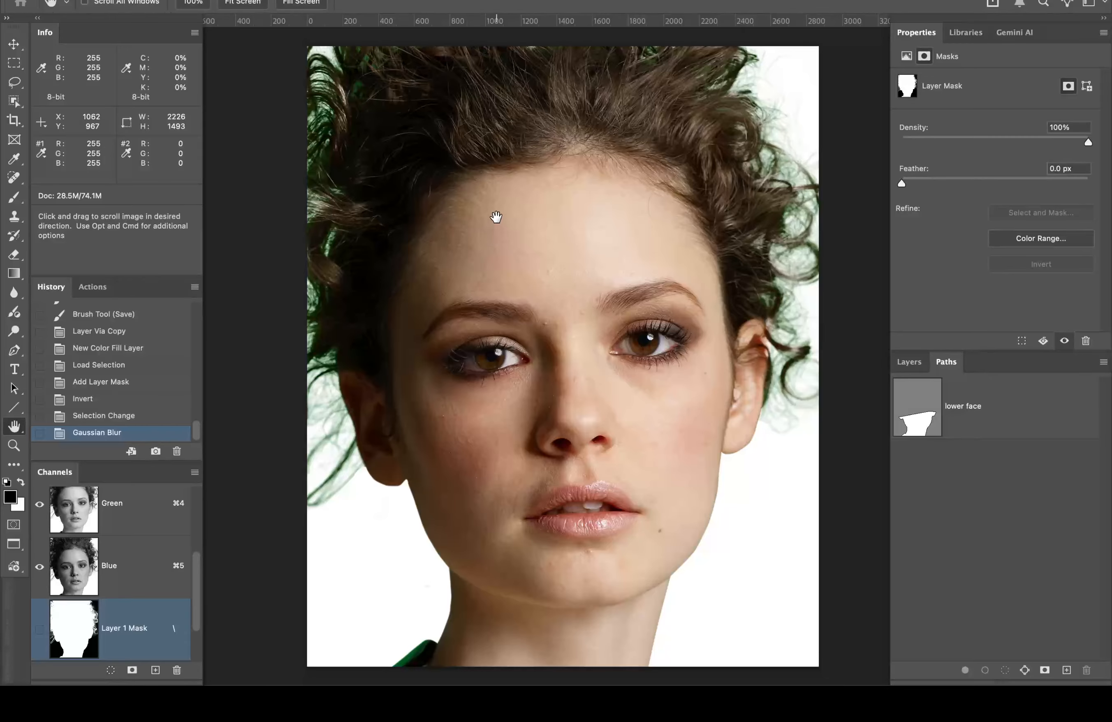
click(910, 364)
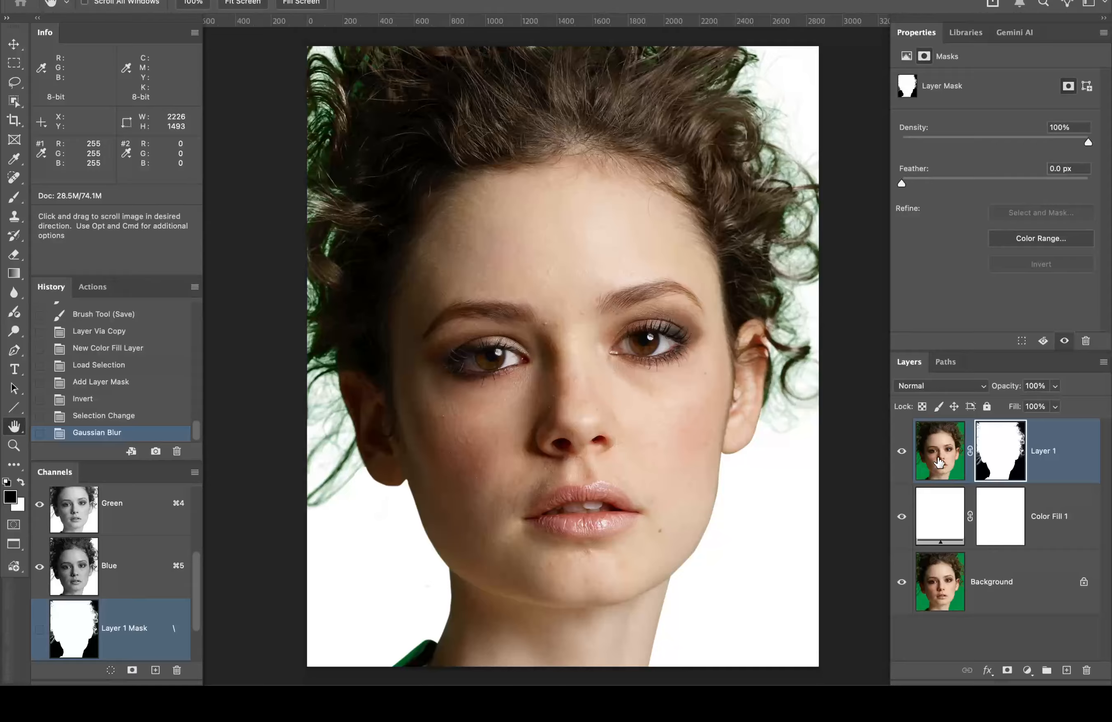
click(940, 459)
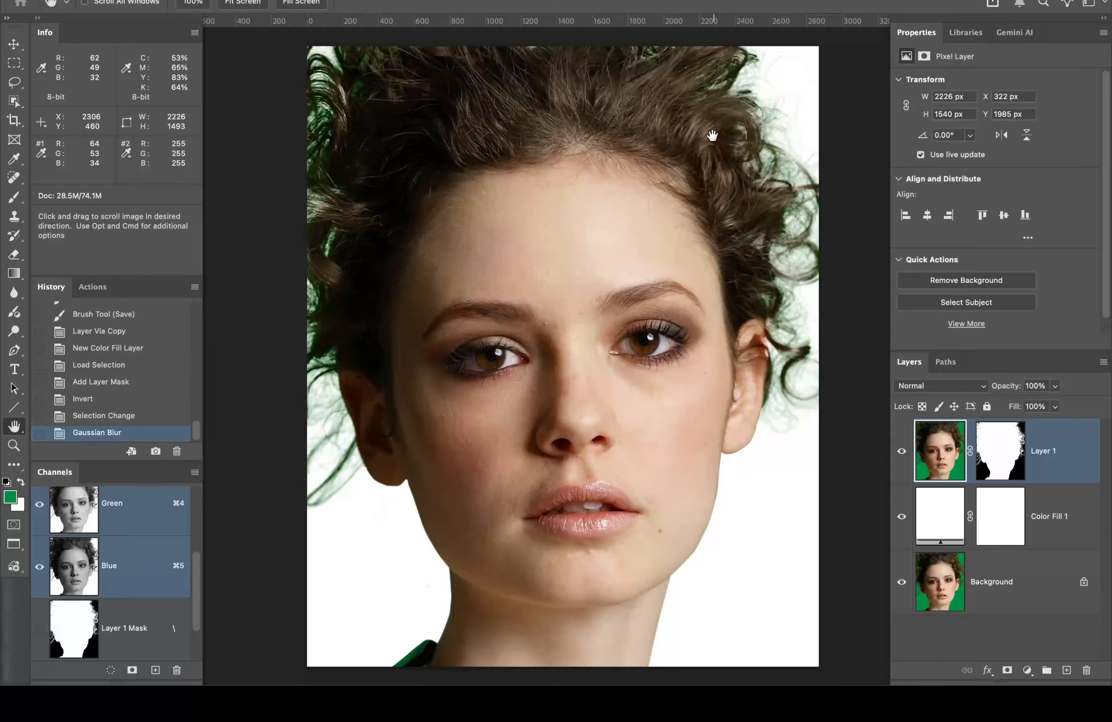
Step: Set the brush to Color blend mode at 500 px
key(b)
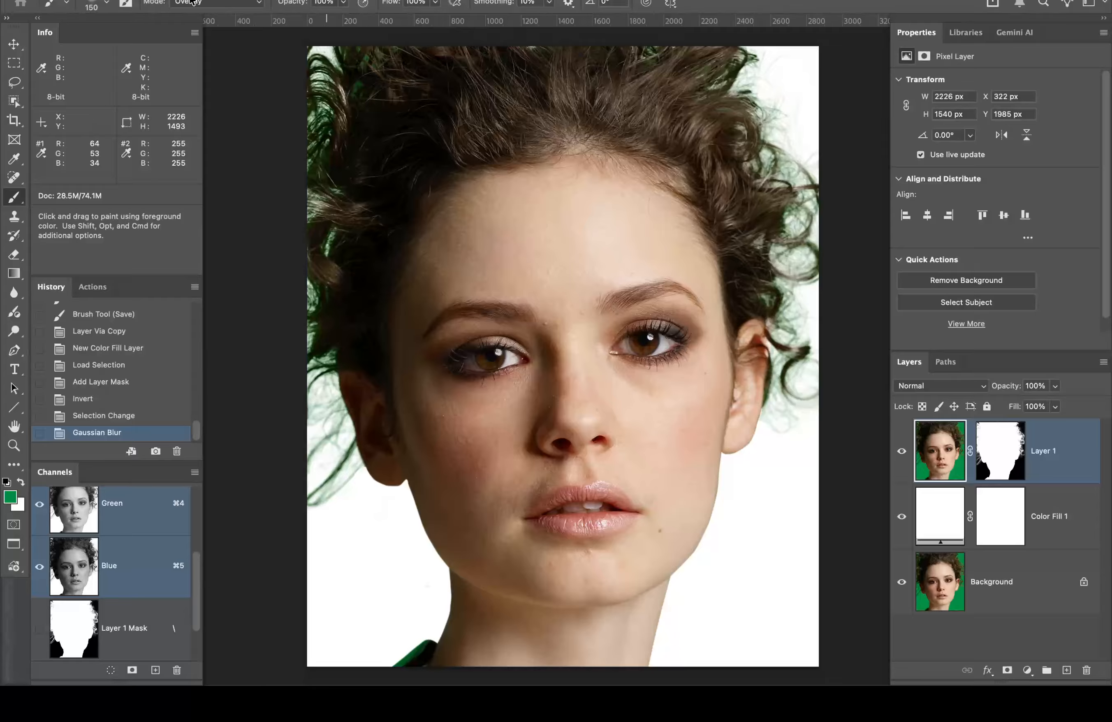
click(106, 3)
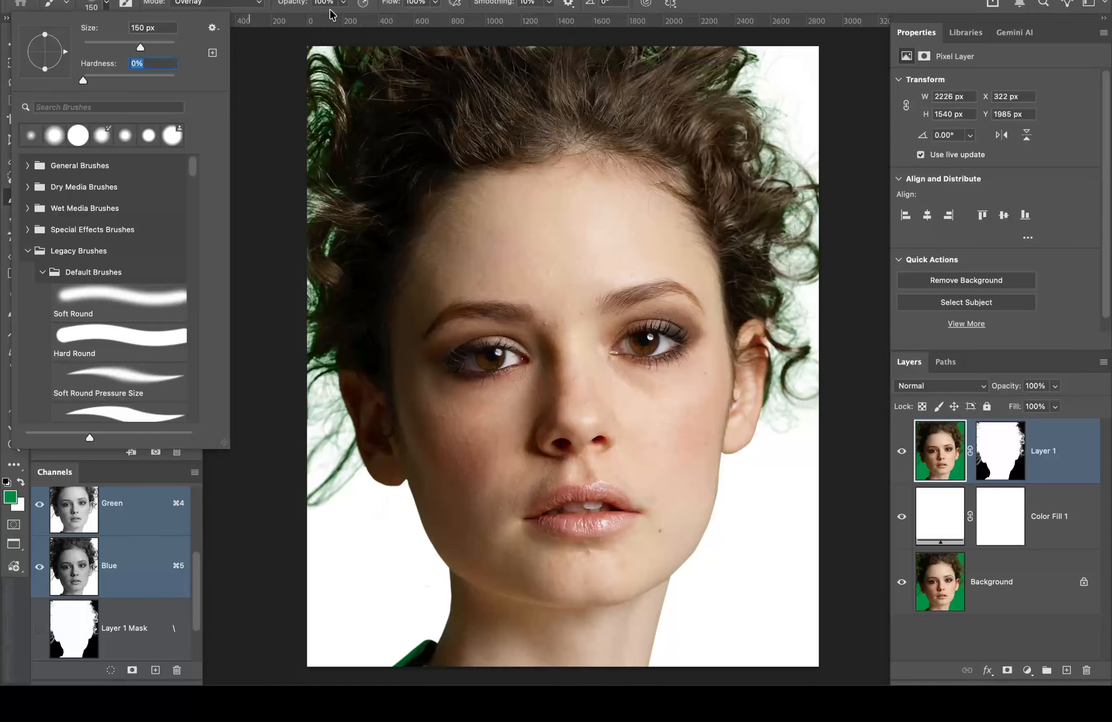
click(728, 1)
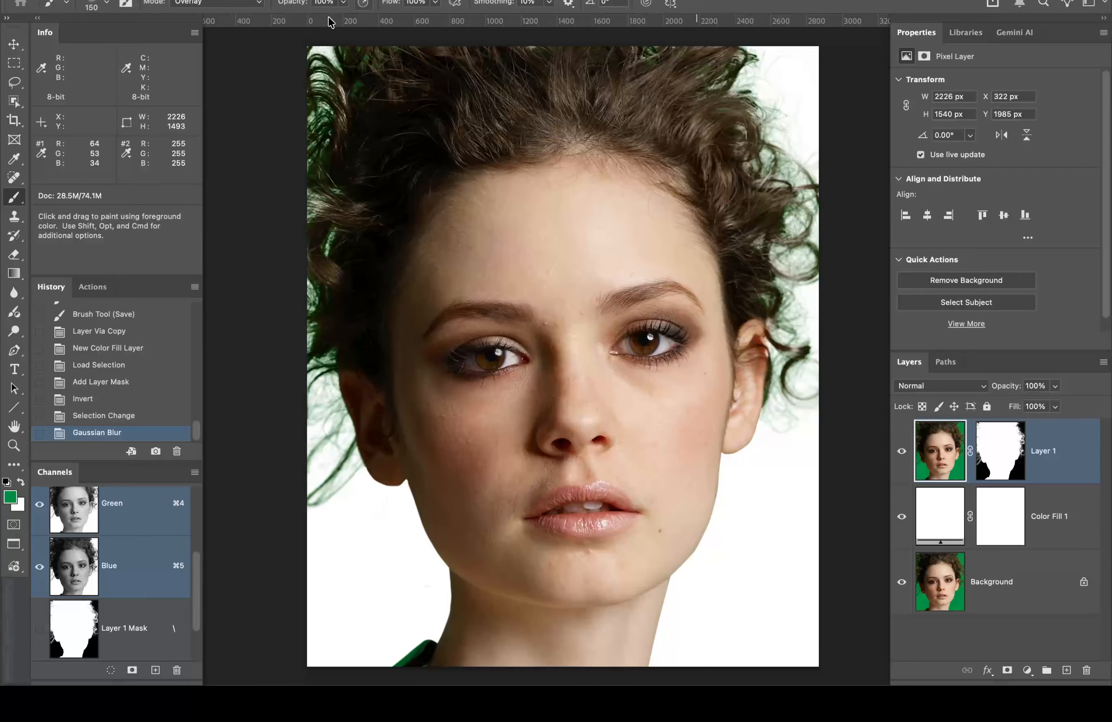
click(227, 4)
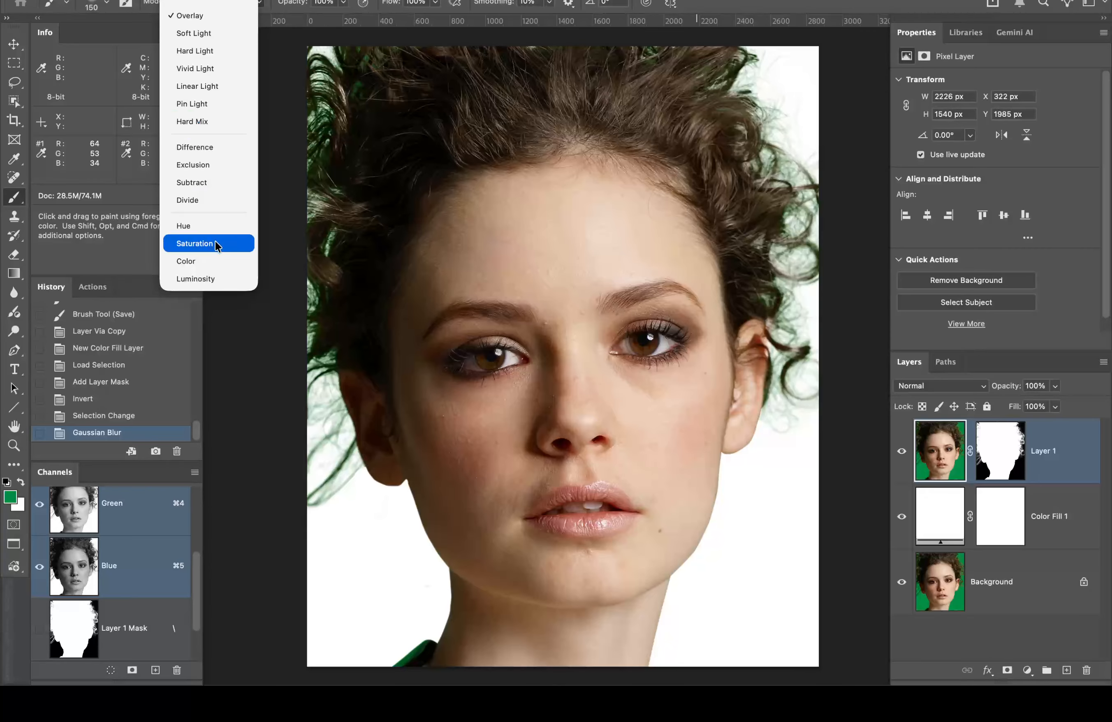
click(210, 267)
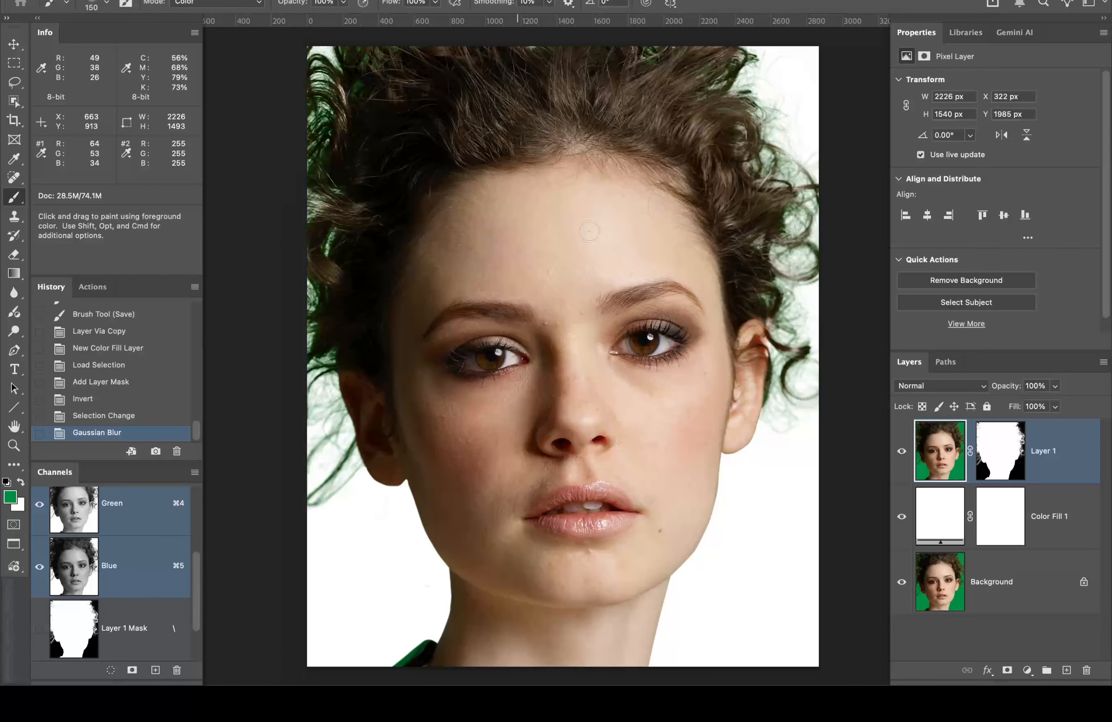
key(bracketright)
key(bracketright)
key(bracketright)
key(bracketright)
key(bracketright)
key(bracketright)
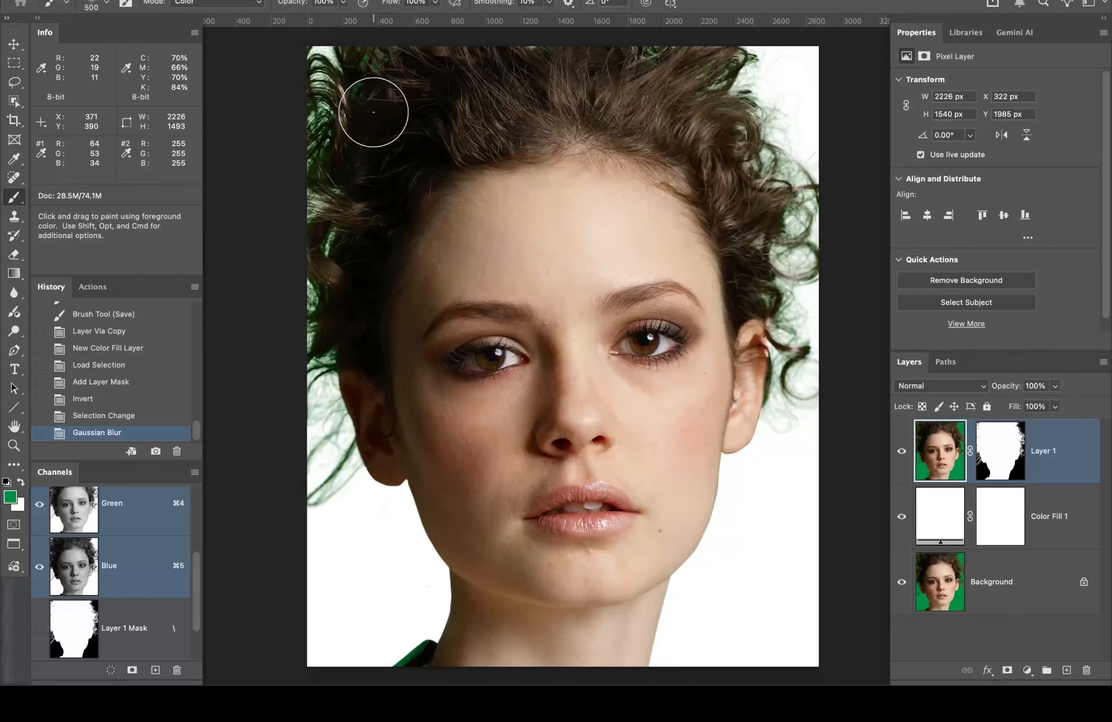
Step: Sample a dark brown from the hair and paint it over the green fringe
super+click(332, 65)
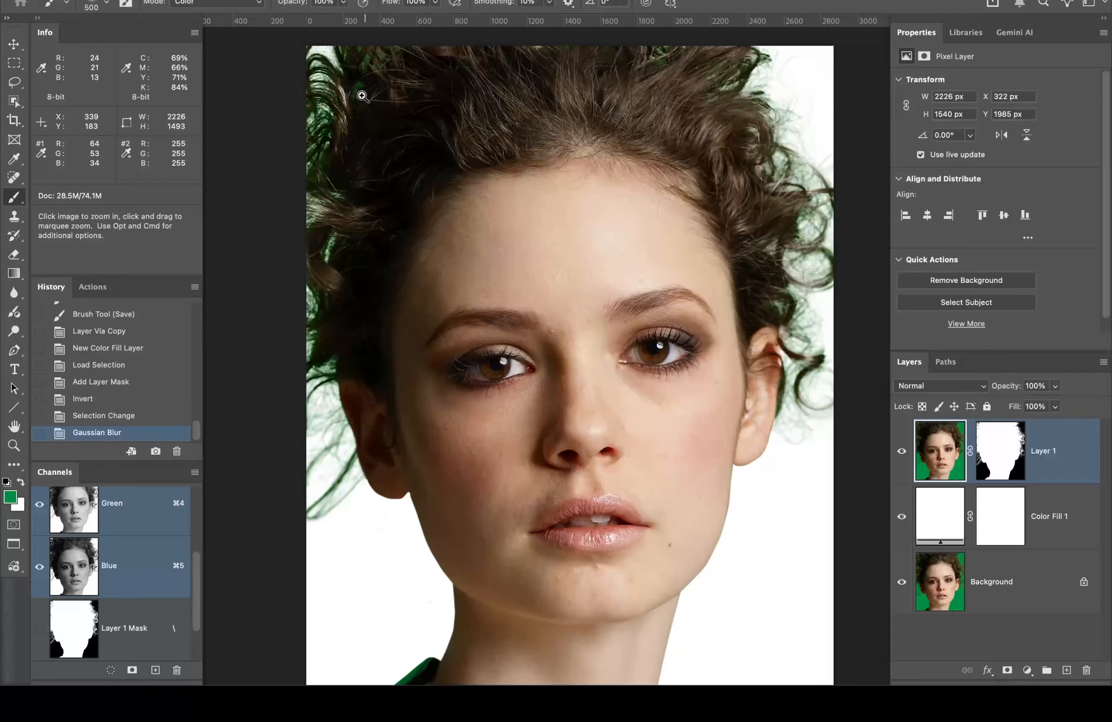
super+click(332, 64)
super+click(331, 67)
super+click(333, 70)
mouse_move(382, 124)
mouse_down()
mouse_move(585, 310)
mouse_move(592, 275)
mouse_up()
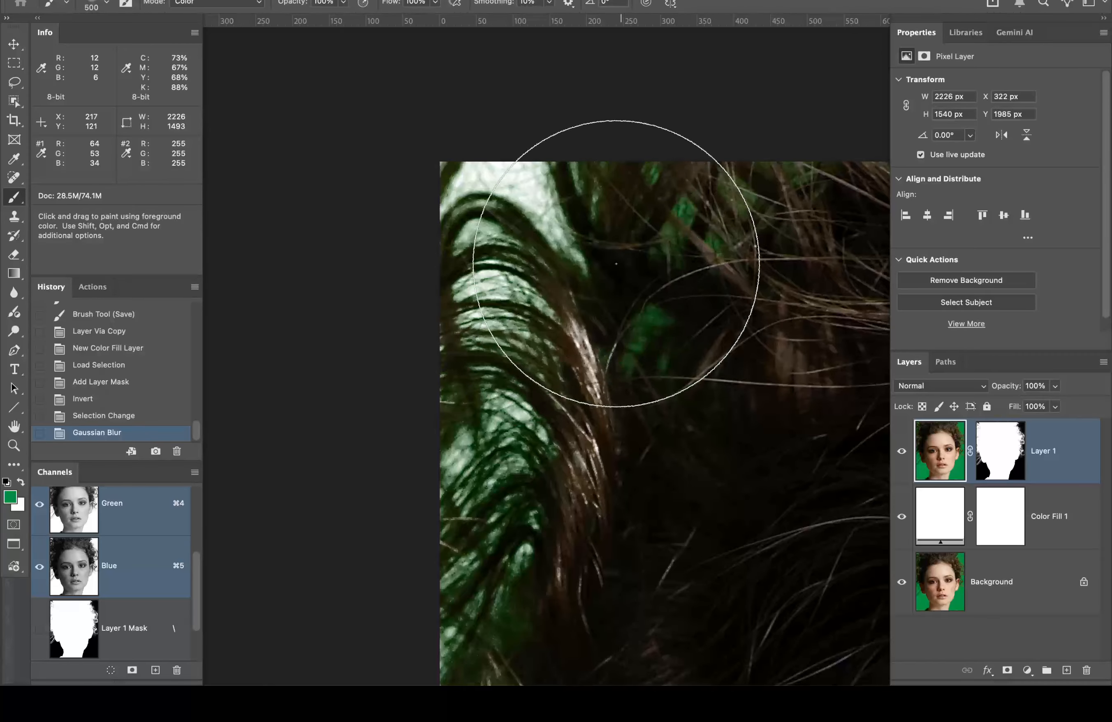
alt+click(697, 341)
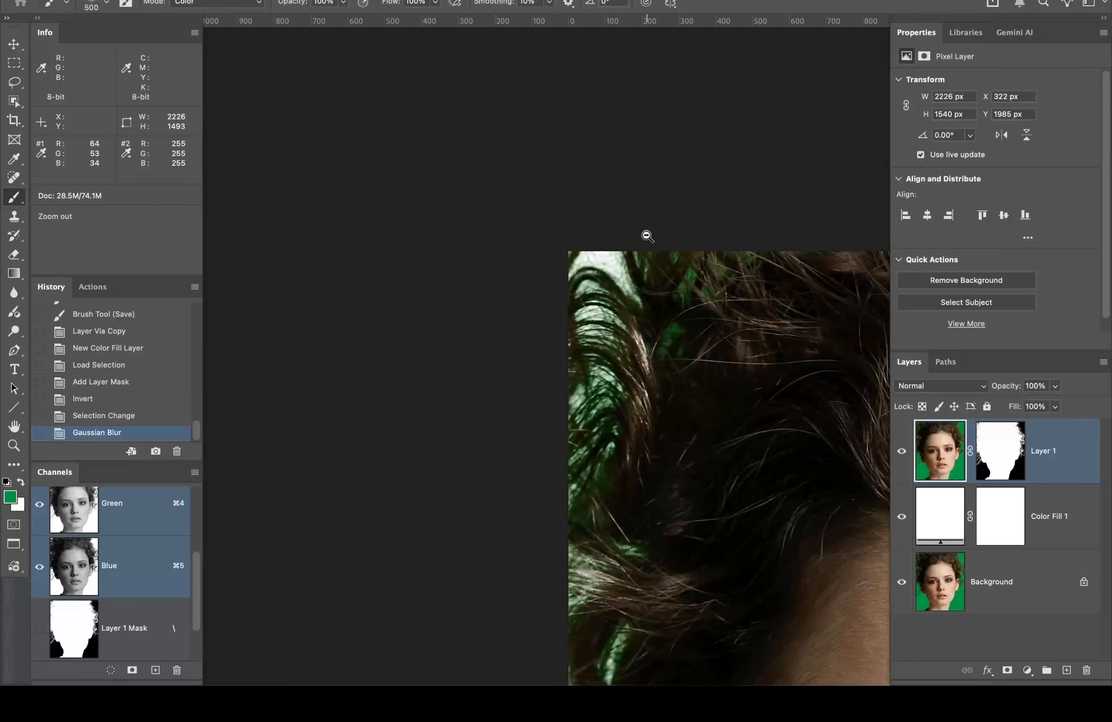
alt+click(767, 322)
drag(774, 334, 440, 144)
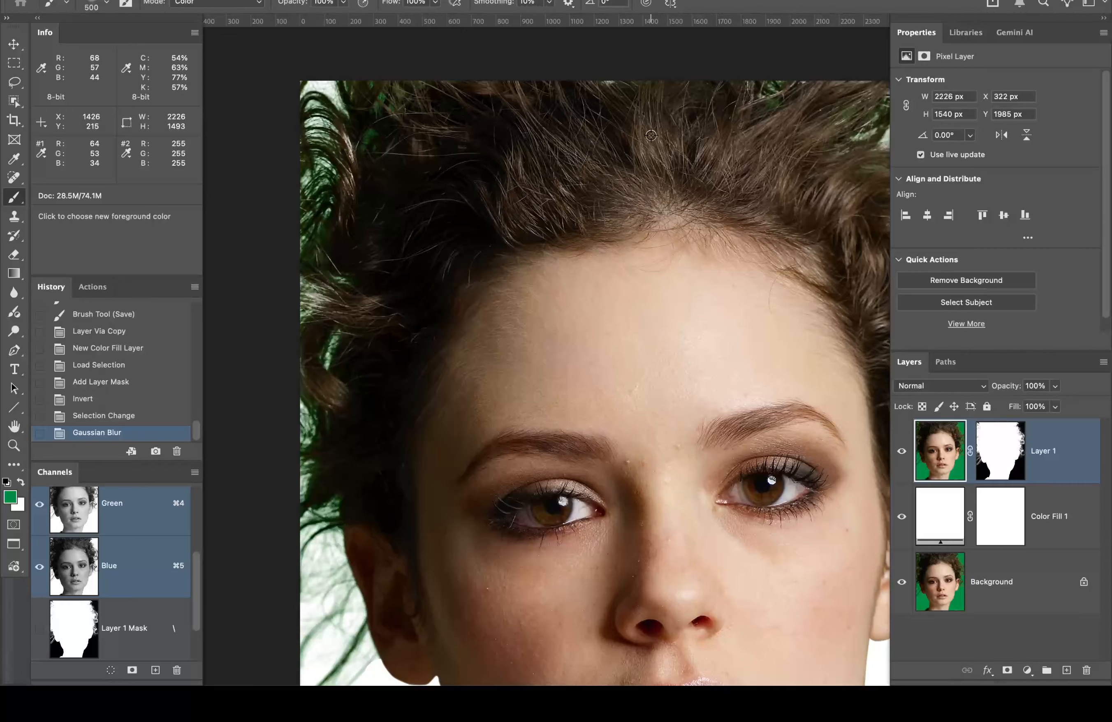
alt+click(648, 135)
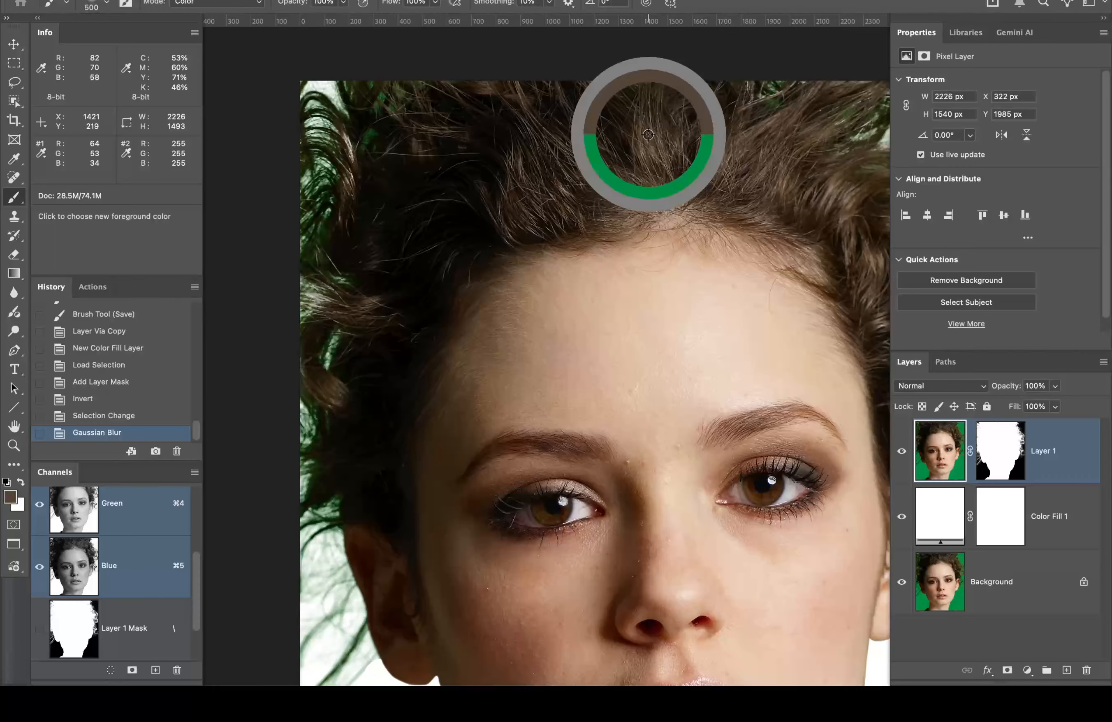
drag(647, 134, 538, 126)
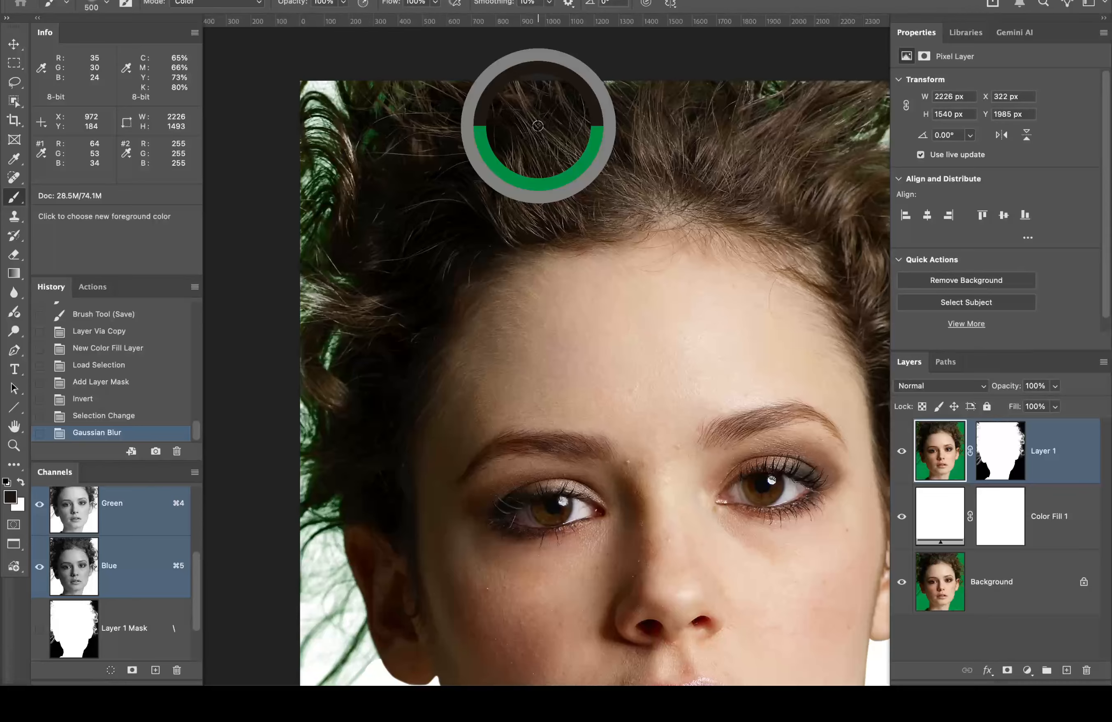
drag(538, 126, 537, 125)
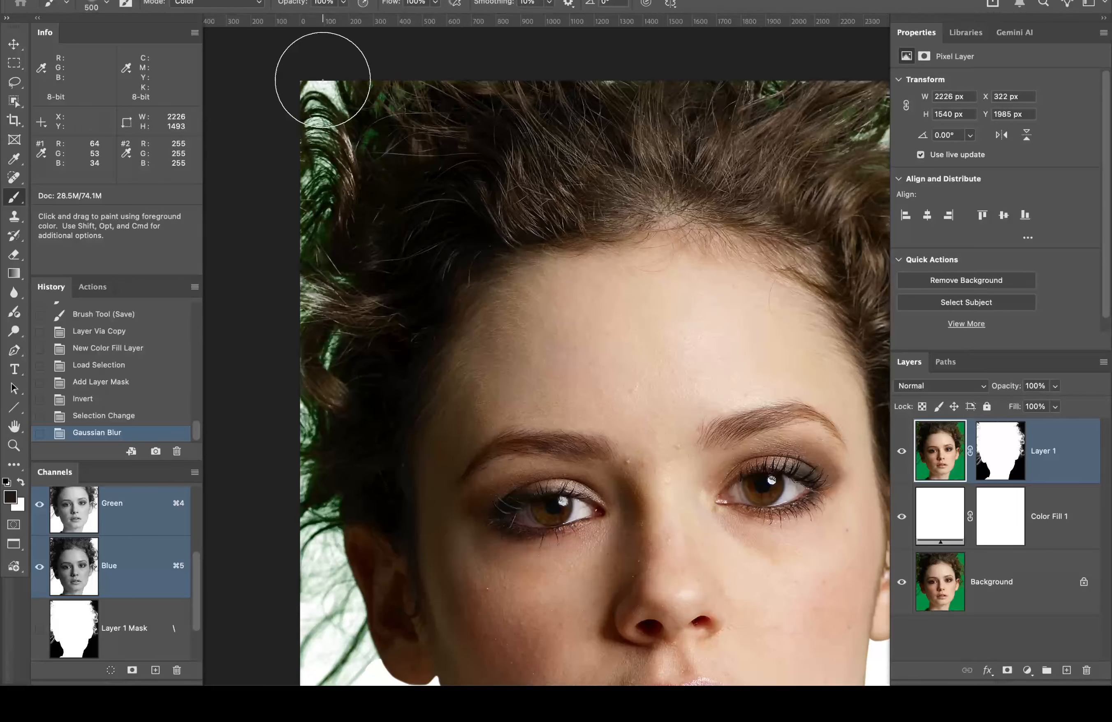
mouse_move(317, 103)
mouse_down()
mouse_move(580, 248)
mouse_move(874, 436)
mouse_up()
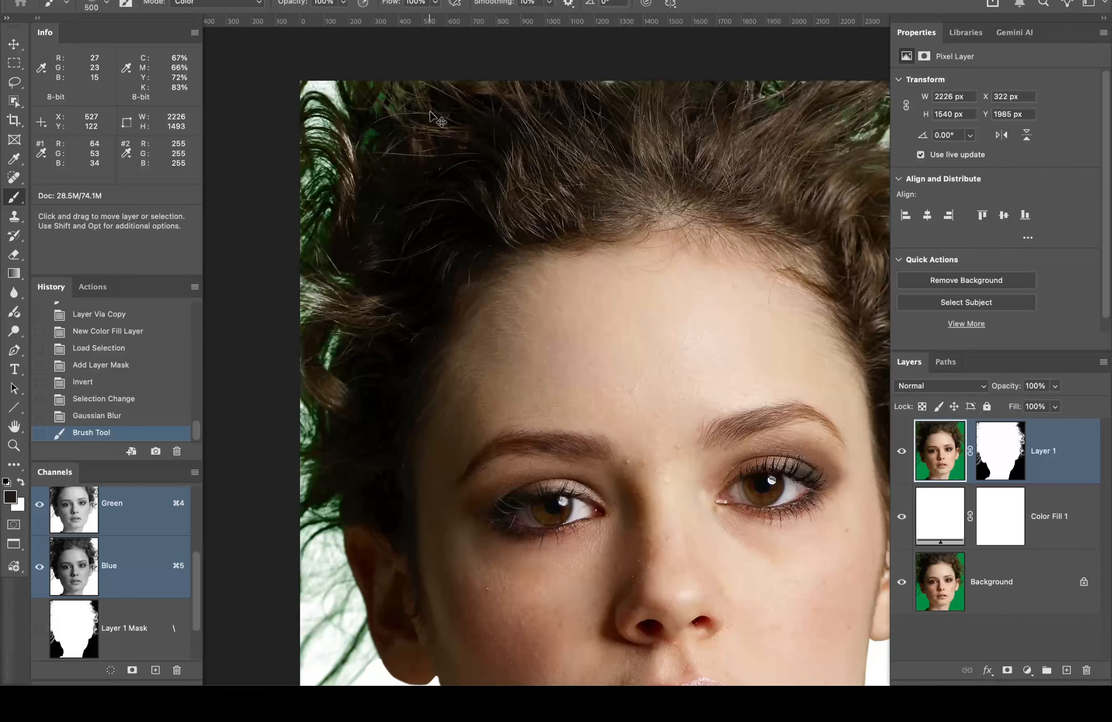
Step: Clear the selection and recolour the green fringe on the top-left hair
key(super+d)
mouse_move(413, 126)
mouse_down()
mouse_move(335, 138)
mouse_move(350, 105)
mouse_move(335, 97)
mouse_move(384, 84)
mouse_move(366, 96)
mouse_move(363, 87)
mouse_move(303, 140)
mouse_move(296, 170)
mouse_move(312, 322)
mouse_move(293, 400)
mouse_move(307, 421)
mouse_move(288, 449)
mouse_move(292, 496)
mouse_up()
key(space)
mouse_move(488, 306)
mouse_down()
mouse_move(547, 281)
mouse_move(665, 154)
mouse_up()
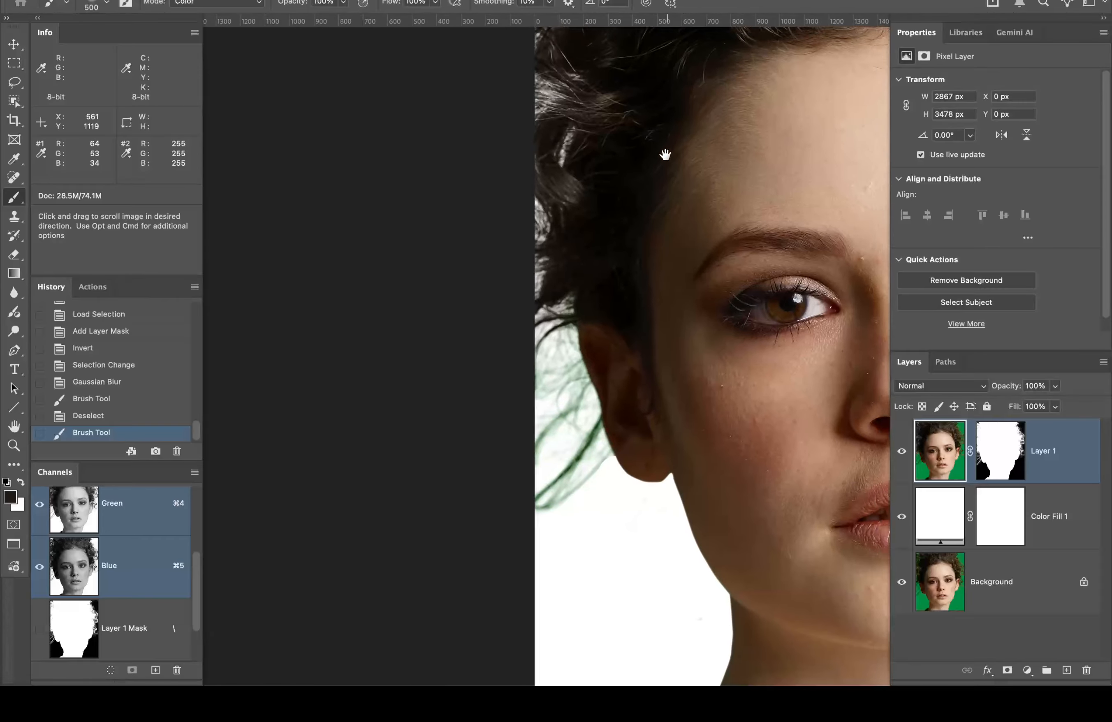
click(589, 363)
click(583, 371)
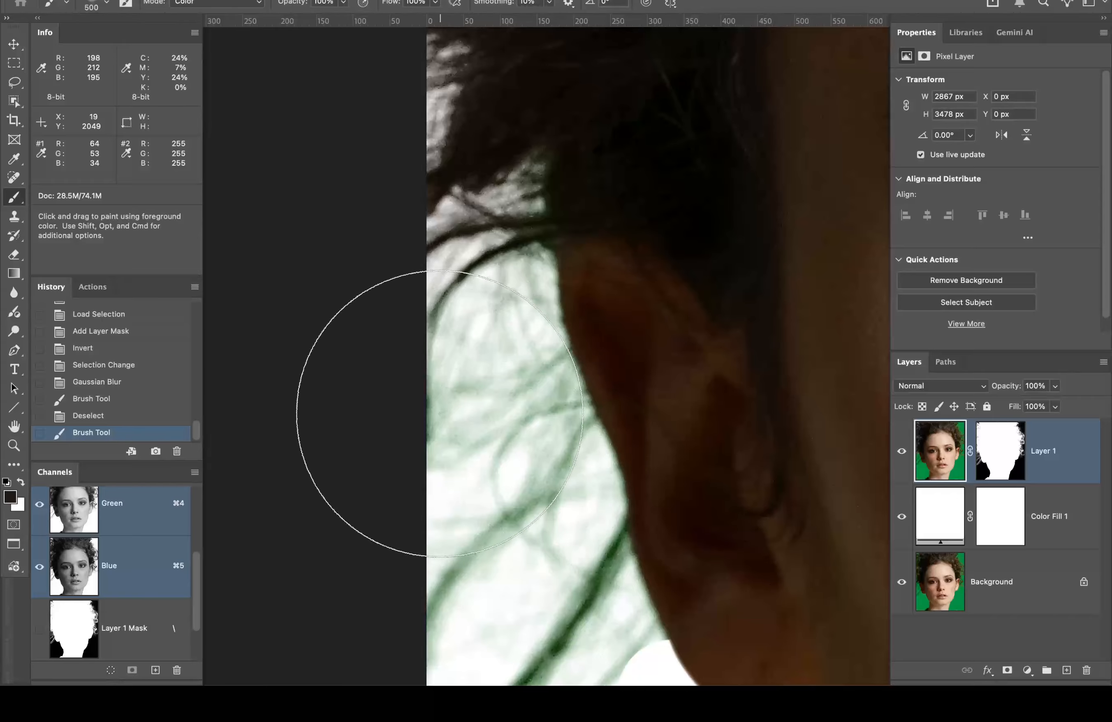
Step: Shrink the brush to 175 px and neutralise green spill on the strands beside the ear
click(108, 6)
click(85, 78)
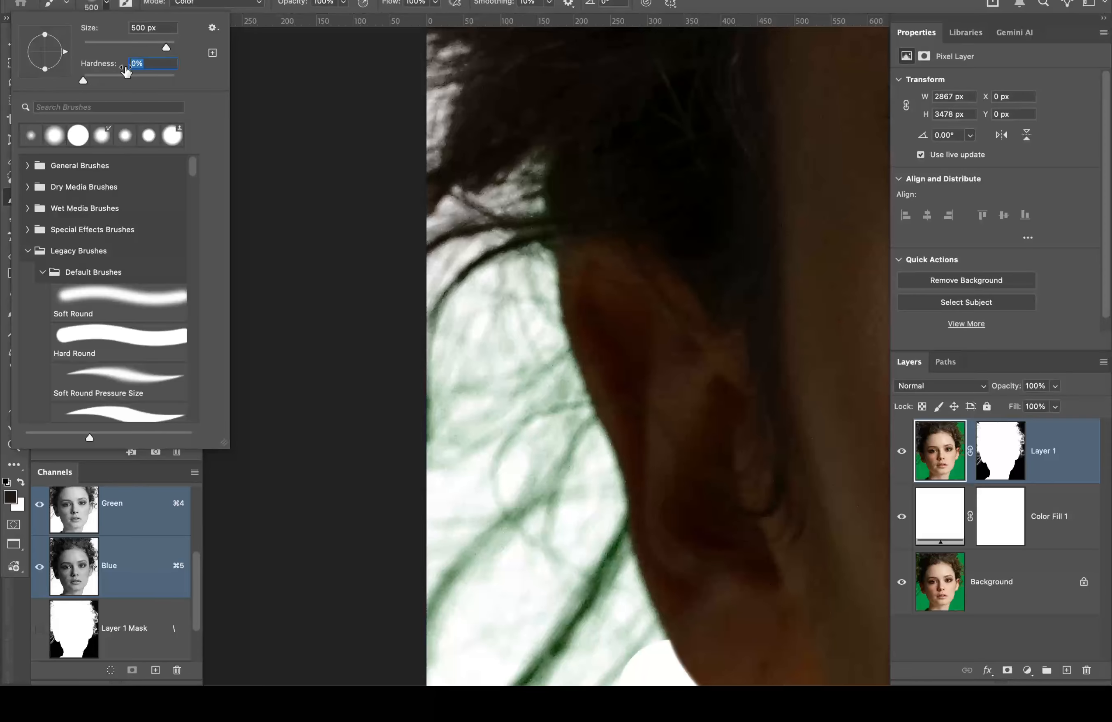
key(Return)
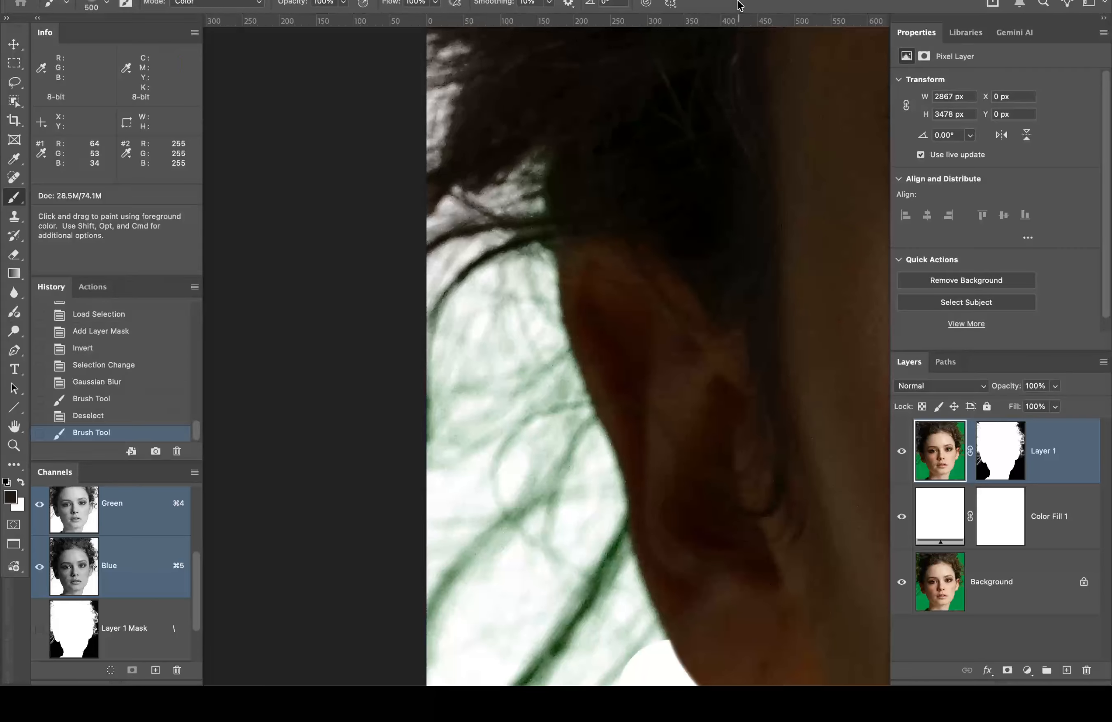
key(bracketleft)
key(bracketleft)
key(bracketleft)
key(bracketleft)
key(bracketleft)
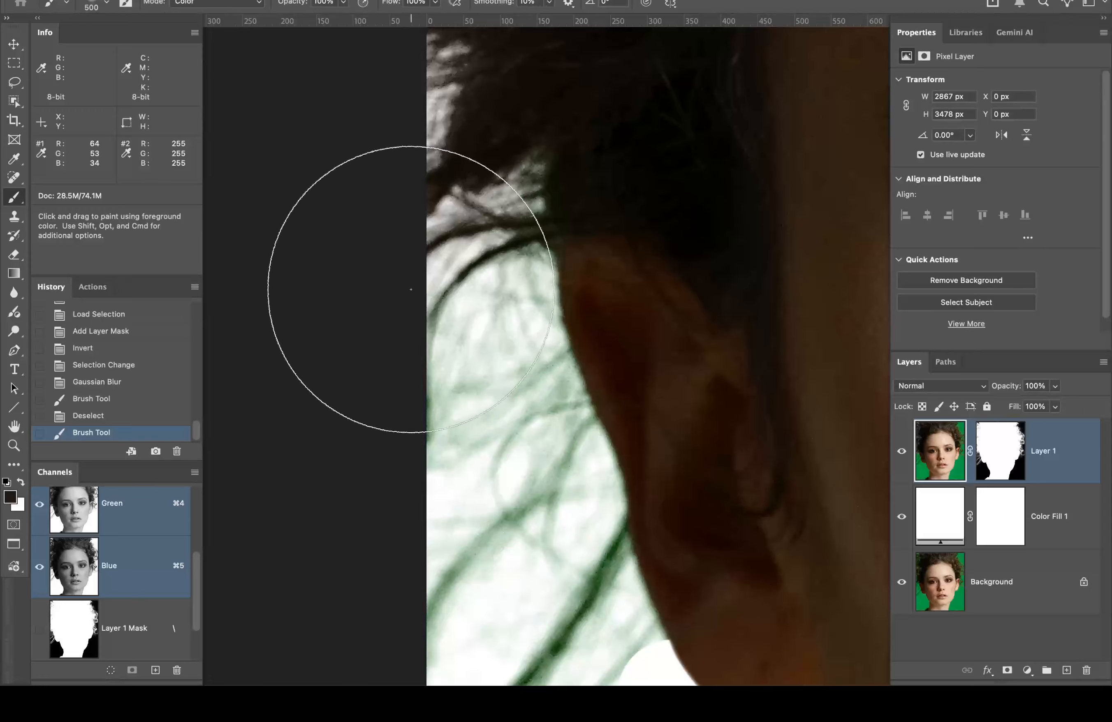
mouse_move(446, 257)
mouse_down()
mouse_move(514, 187)
mouse_move(496, 273)
mouse_move(515, 310)
mouse_move(499, 324)
mouse_move(556, 424)
mouse_move(553, 485)
mouse_move(583, 540)
mouse_move(534, 583)
mouse_move(497, 596)
mouse_move(462, 423)
mouse_move(409, 293)
mouse_move(405, 322)
mouse_up()
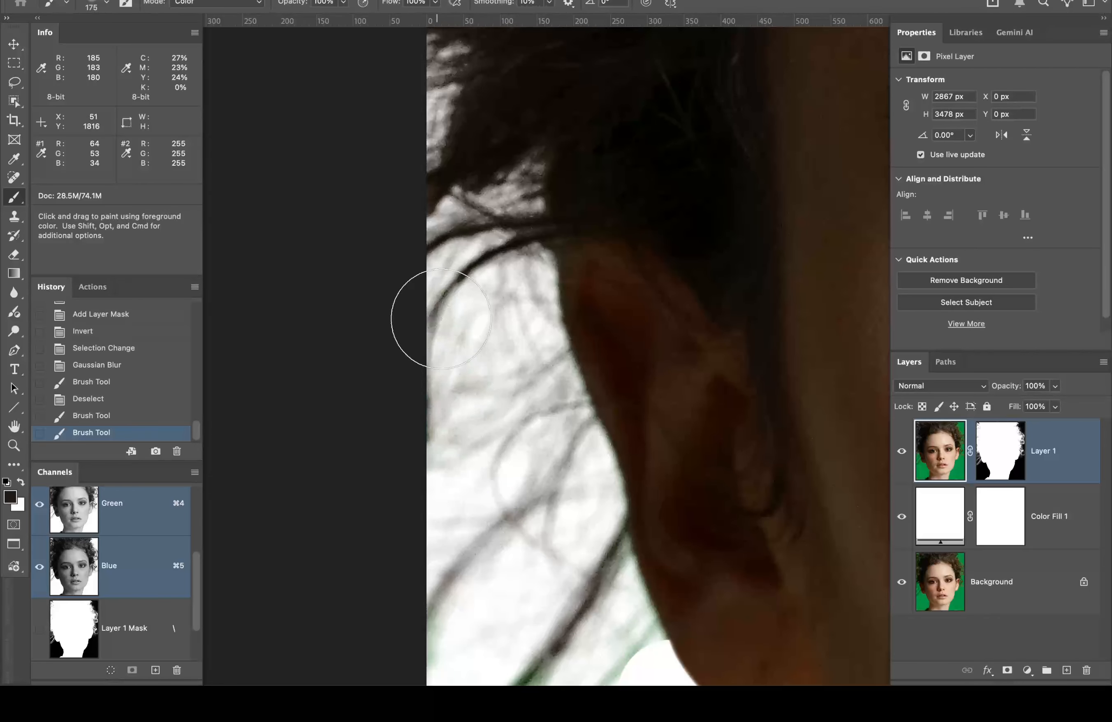
key(space)
mouse_move(618, 288)
mouse_down()
mouse_move(559, 89)
mouse_move(557, 10)
mouse_up()
mouse_move(512, 337)
mouse_down()
mouse_move(520, 276)
mouse_move(541, 300)
mouse_move(546, 397)
mouse_move(409, 459)
mouse_move(387, 492)
mouse_move(515, 400)
mouse_up()
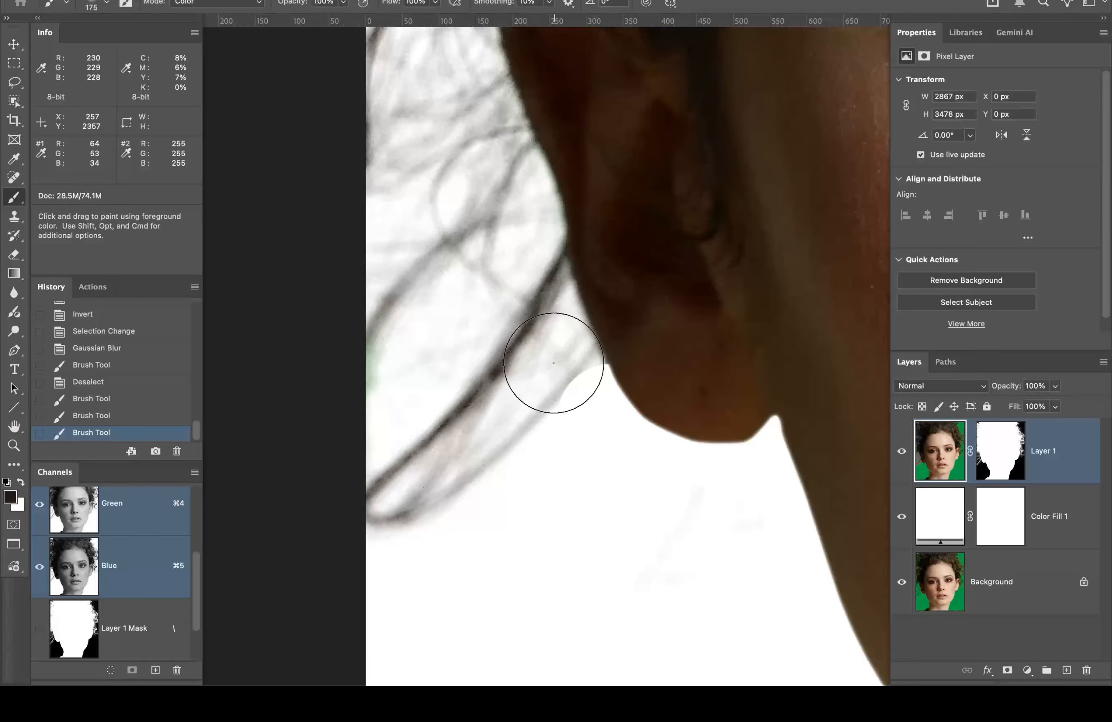
Step: Return the brush to Normal mode with a harder 47% edge
click(232, 4)
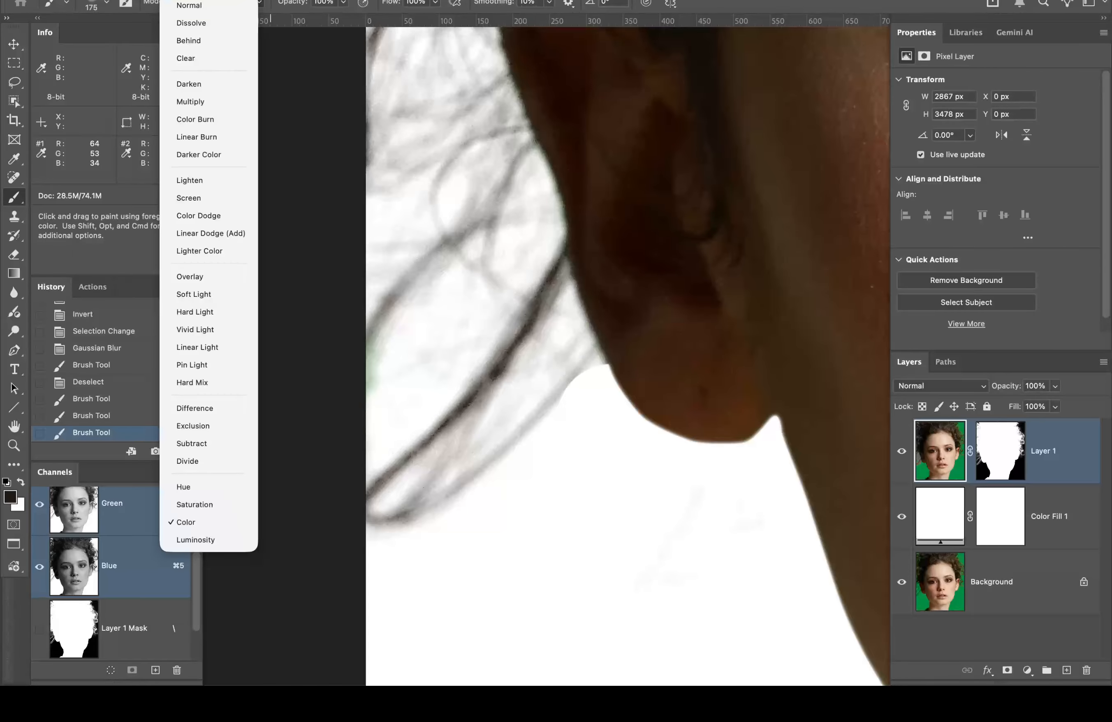
click(207, 5)
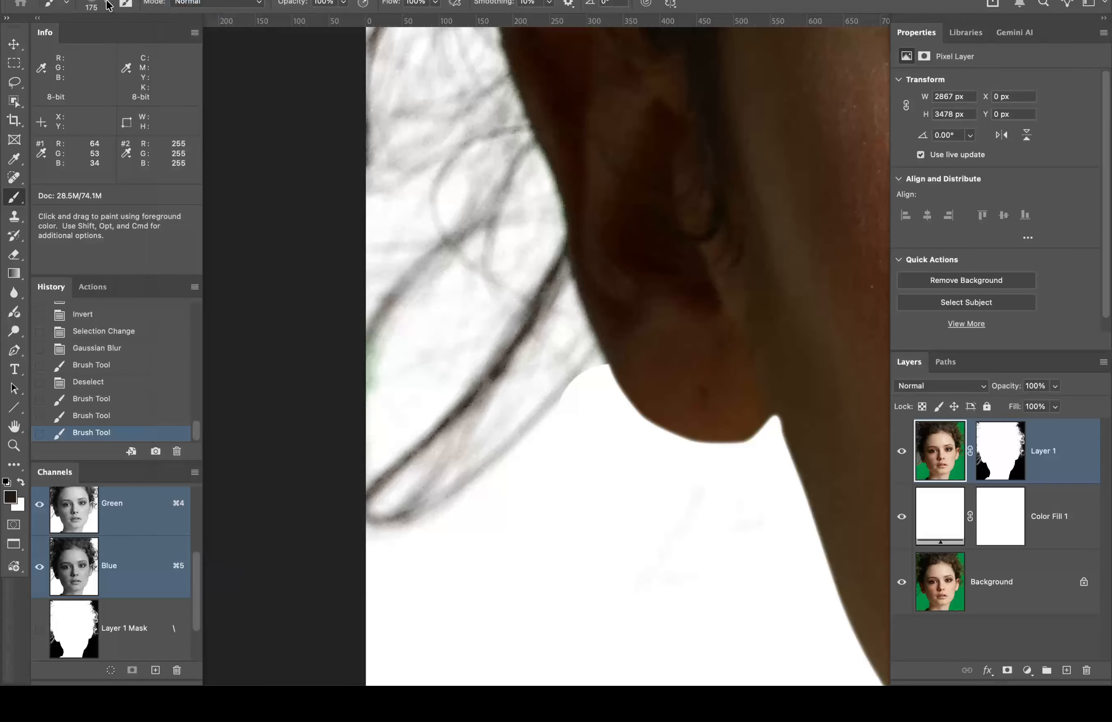
click(107, 3)
drag(84, 77, 130, 74)
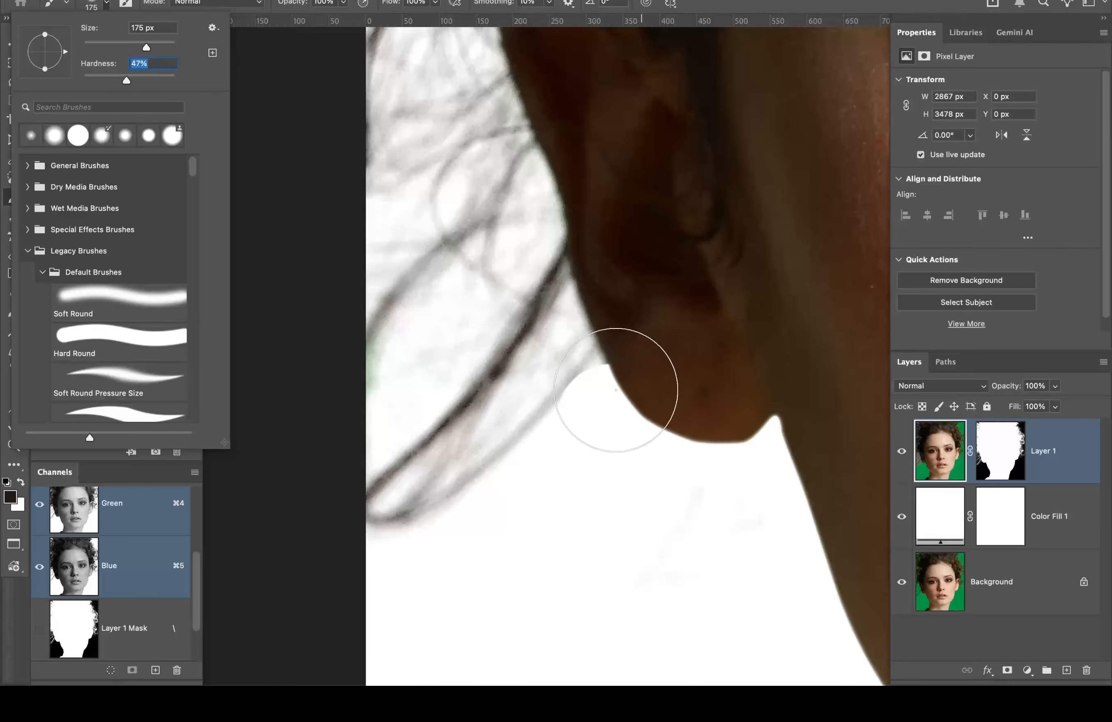
click(995, 446)
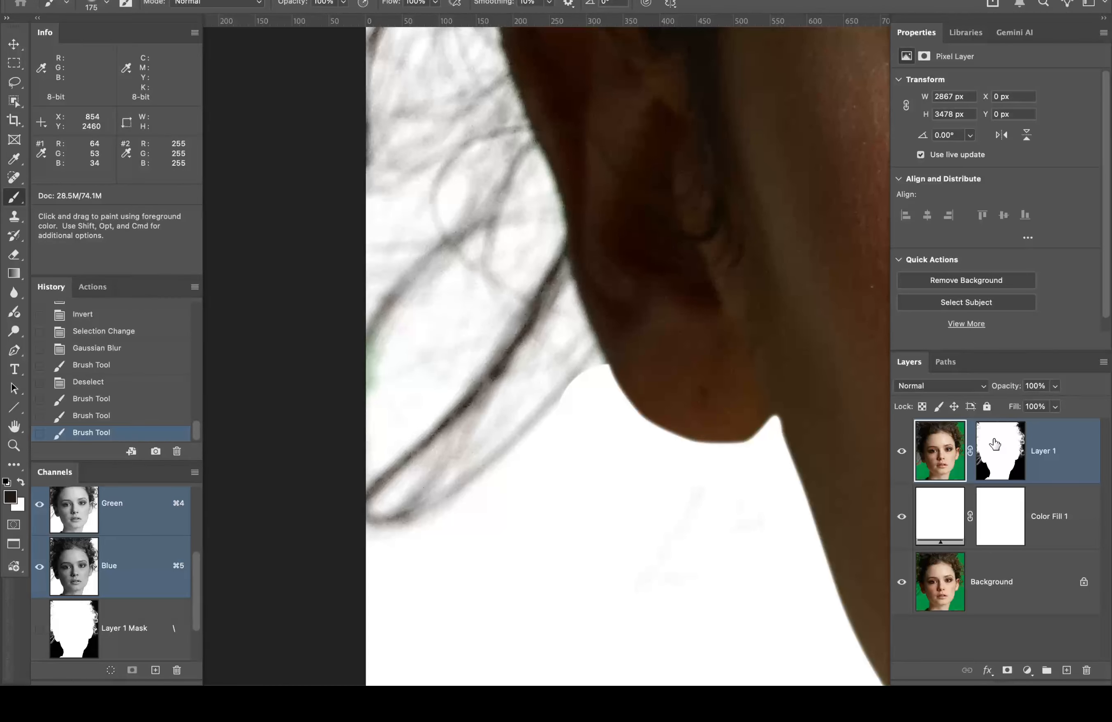
Step: View Layer 1's mask alone, undo a test dab, and zoom in on the neck with a 100 px brush
alt+click(995, 445)
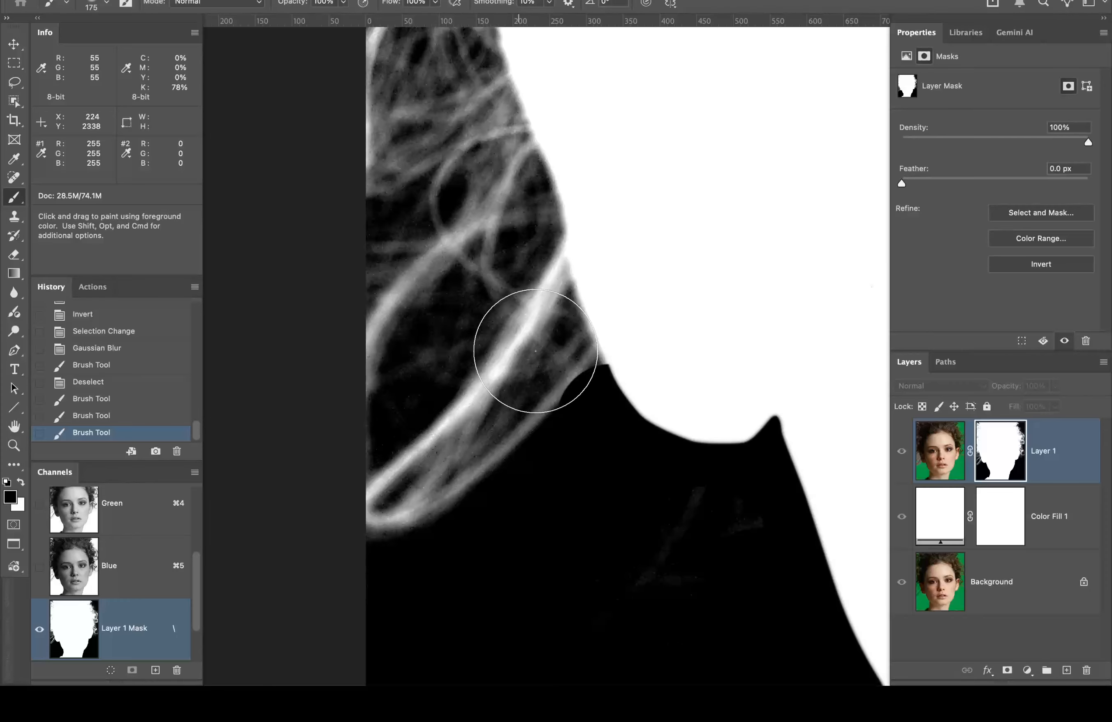
click(539, 351)
key(super+z)
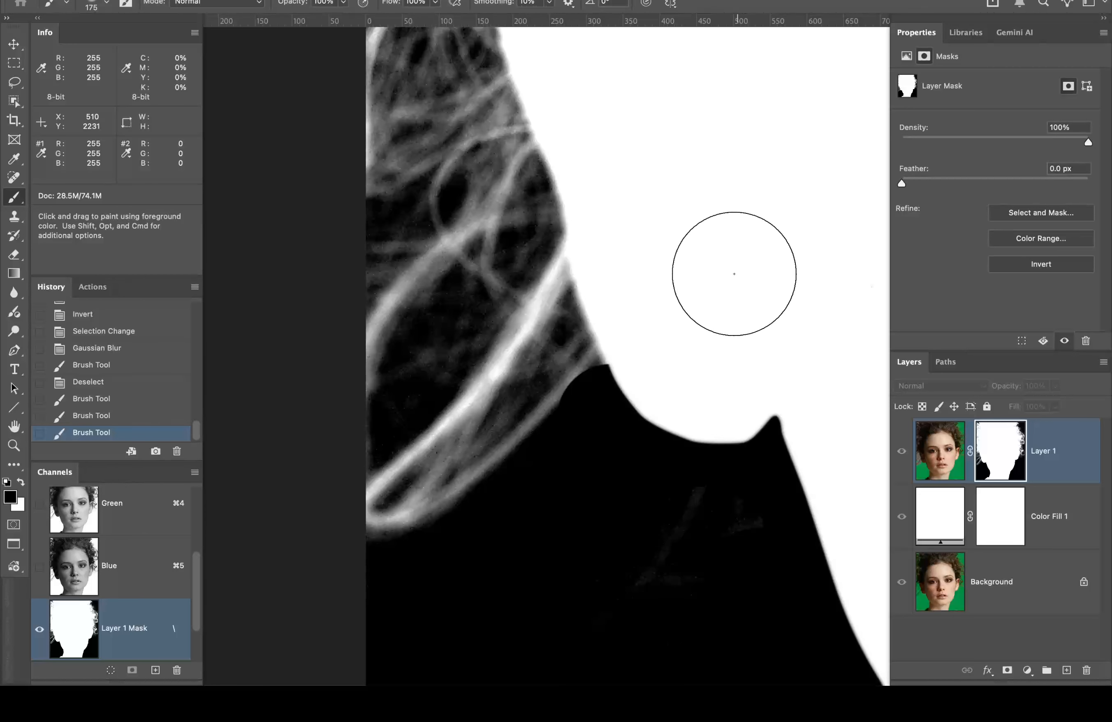
key(super+space)
click(609, 361)
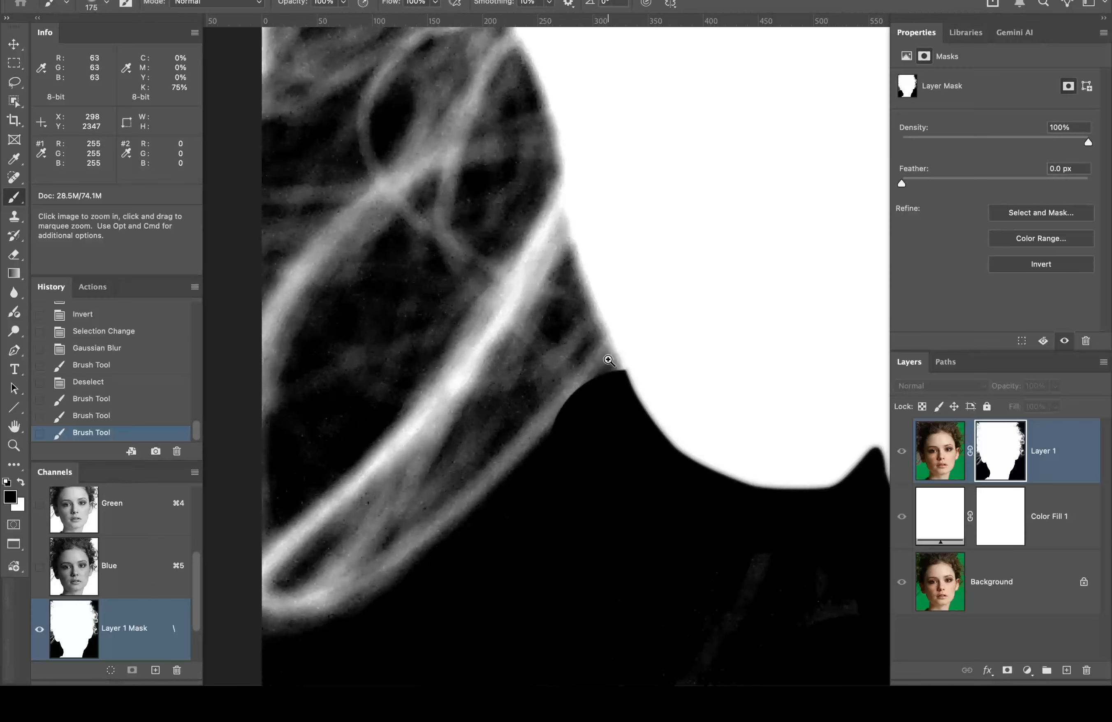
click(593, 382)
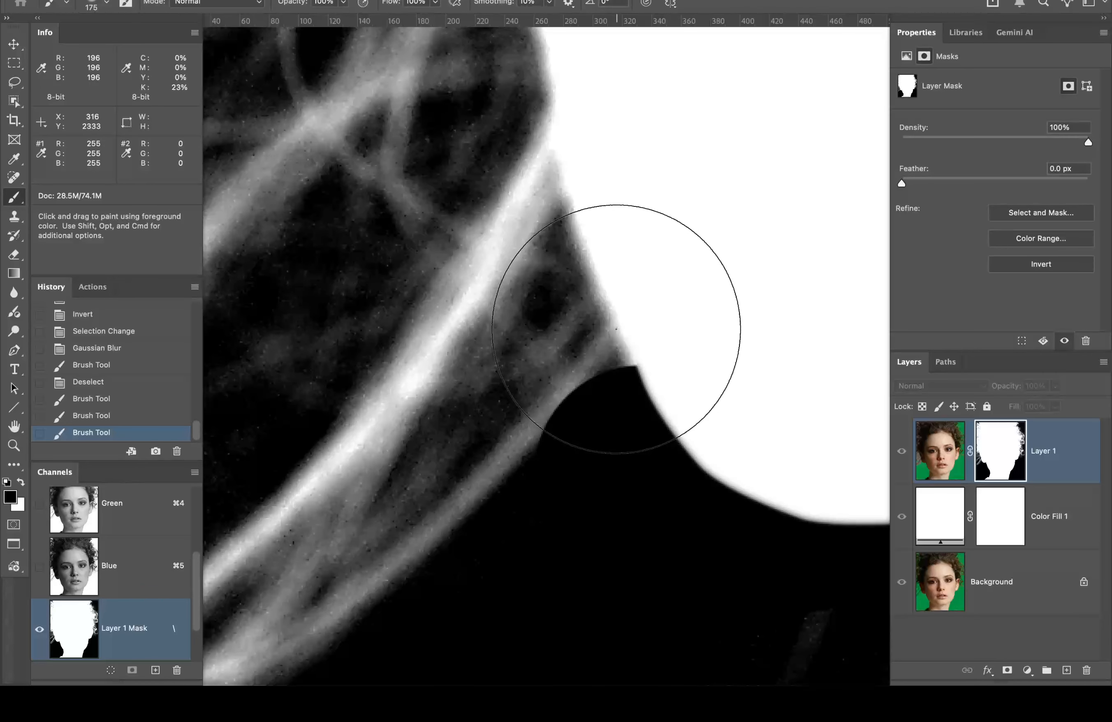
key(bracketleft)
key(bracketleft)
key(bracketleft)
key(bracketleft)
key(bracketleft)
key(bracketleft)
key(bracketleft)
key(bracketleft)
key(bracketleft)
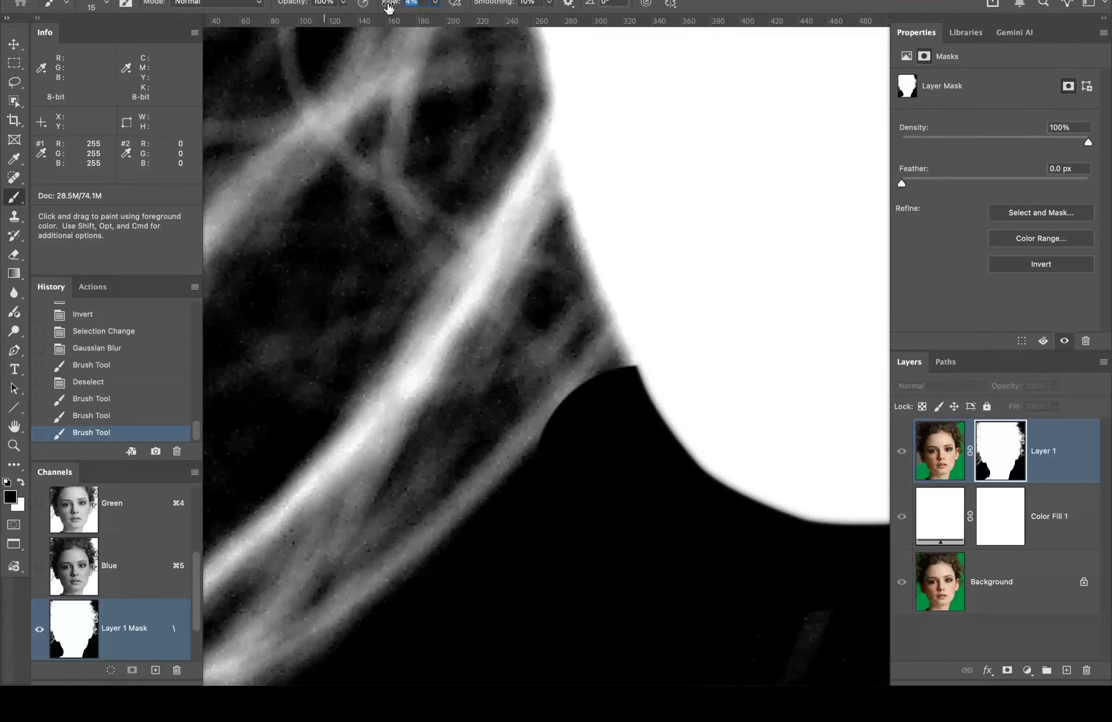
text(99)
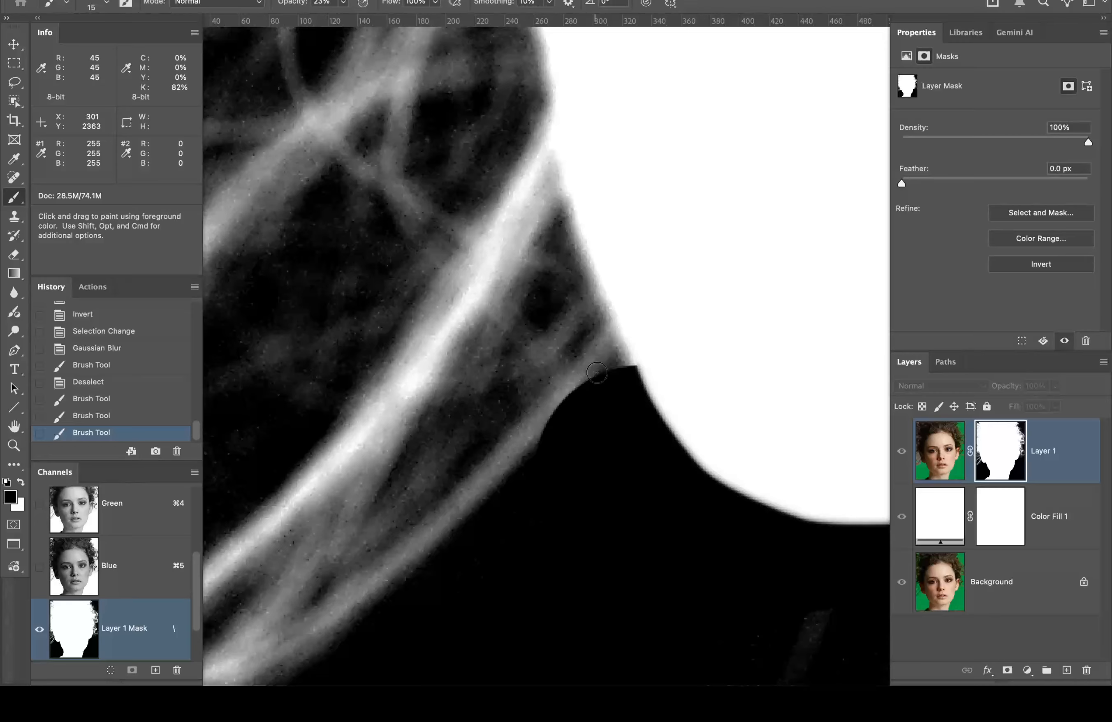
Step: Try darkening and brightening strokes along the neck edge, reverting each attempt in History
click(104, 4)
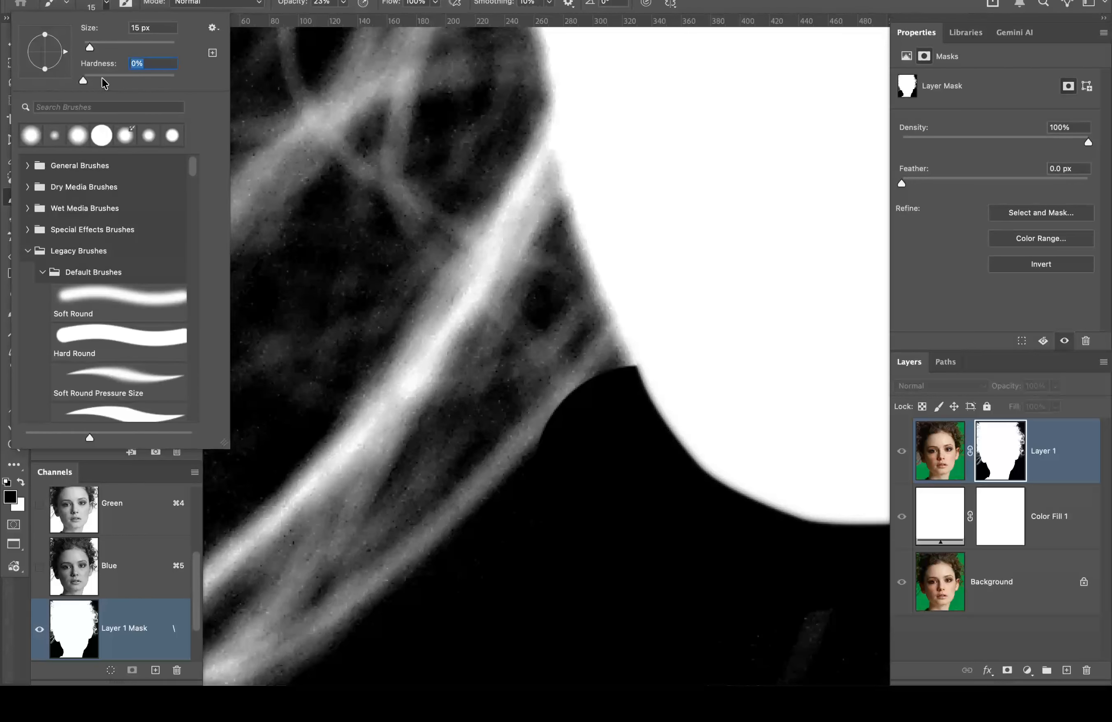
key(Return)
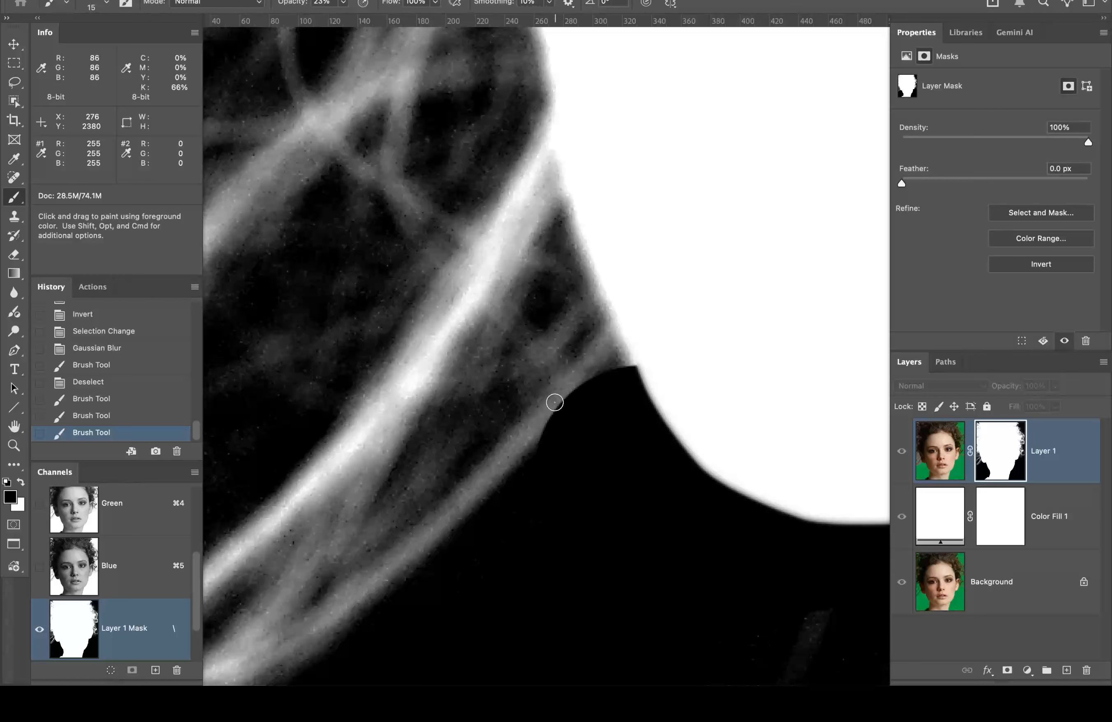
mouse_move(528, 426)
mouse_down()
mouse_move(570, 396)
mouse_move(521, 440)
mouse_up()
click(519, 438)
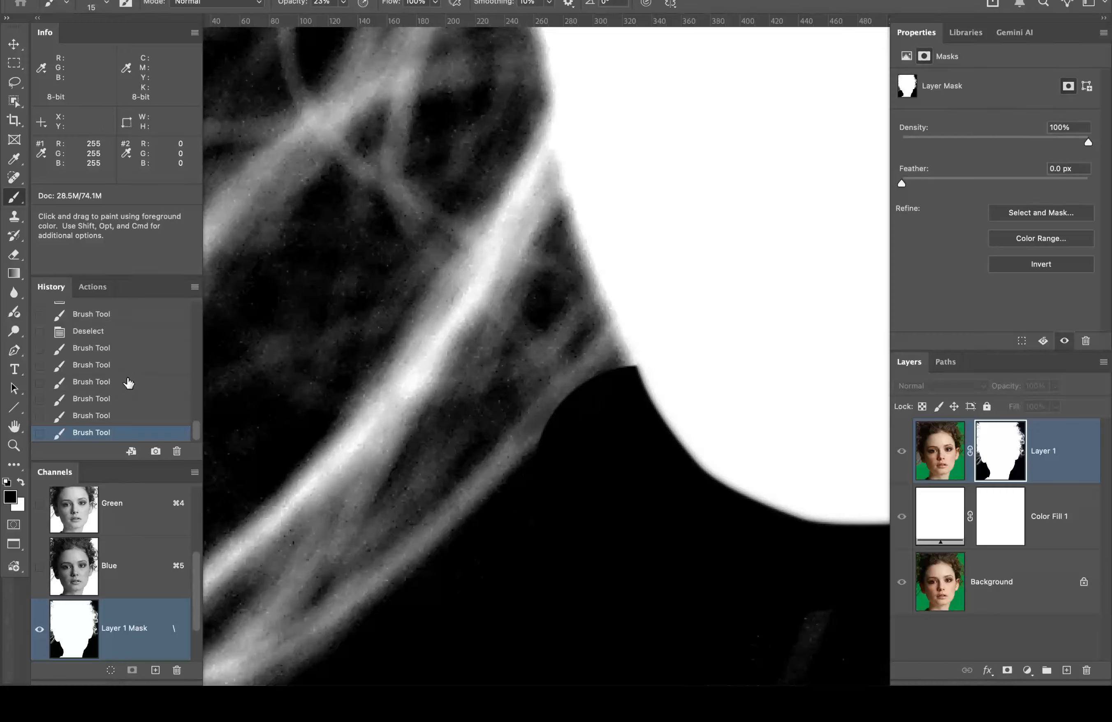
click(135, 333)
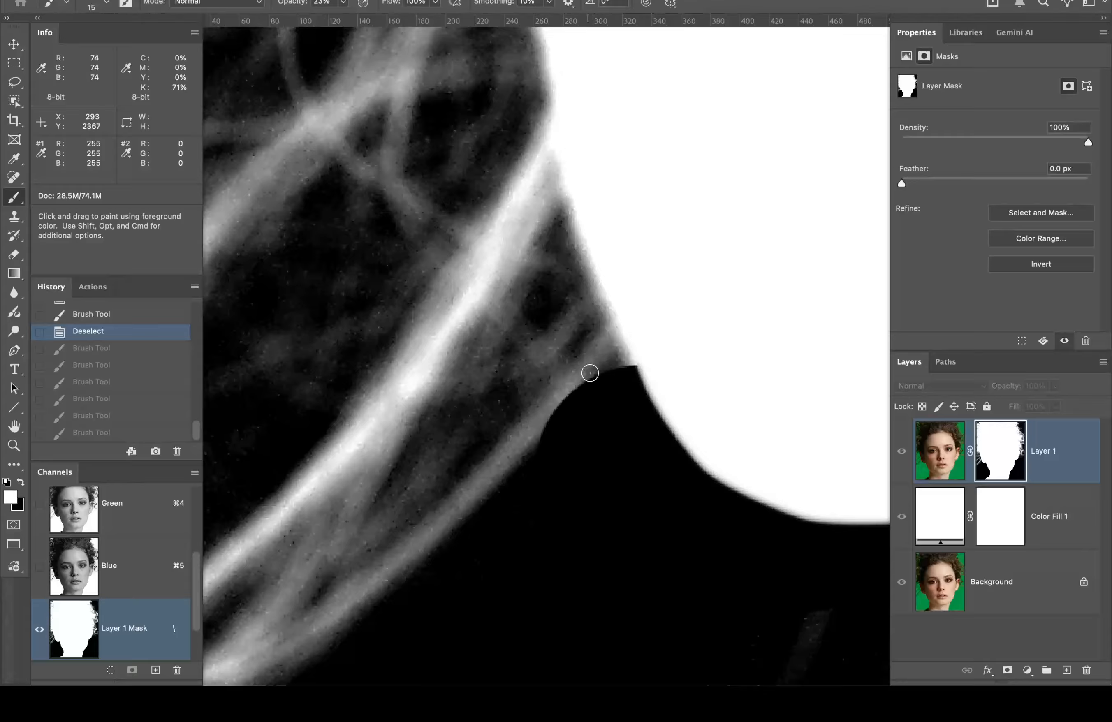
drag(590, 373, 531, 421)
mouse_move(589, 378)
mouse_down()
mouse_move(514, 440)
mouse_move(558, 408)
mouse_move(521, 439)
mouse_move(497, 489)
mouse_up()
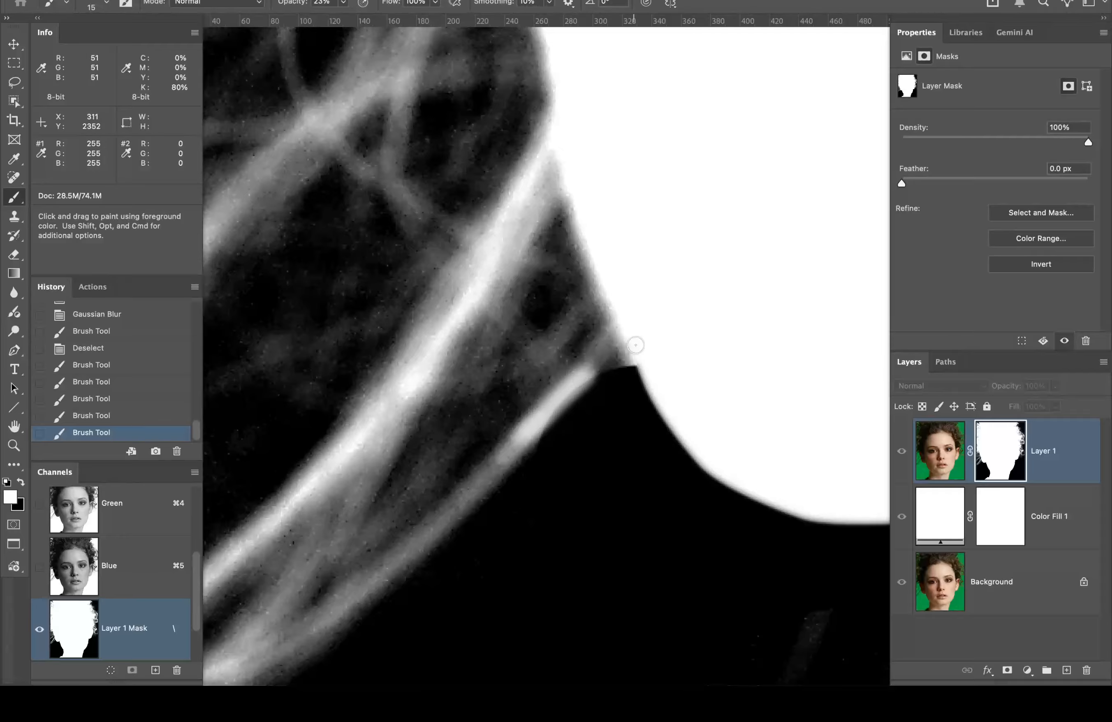
click(127, 350)
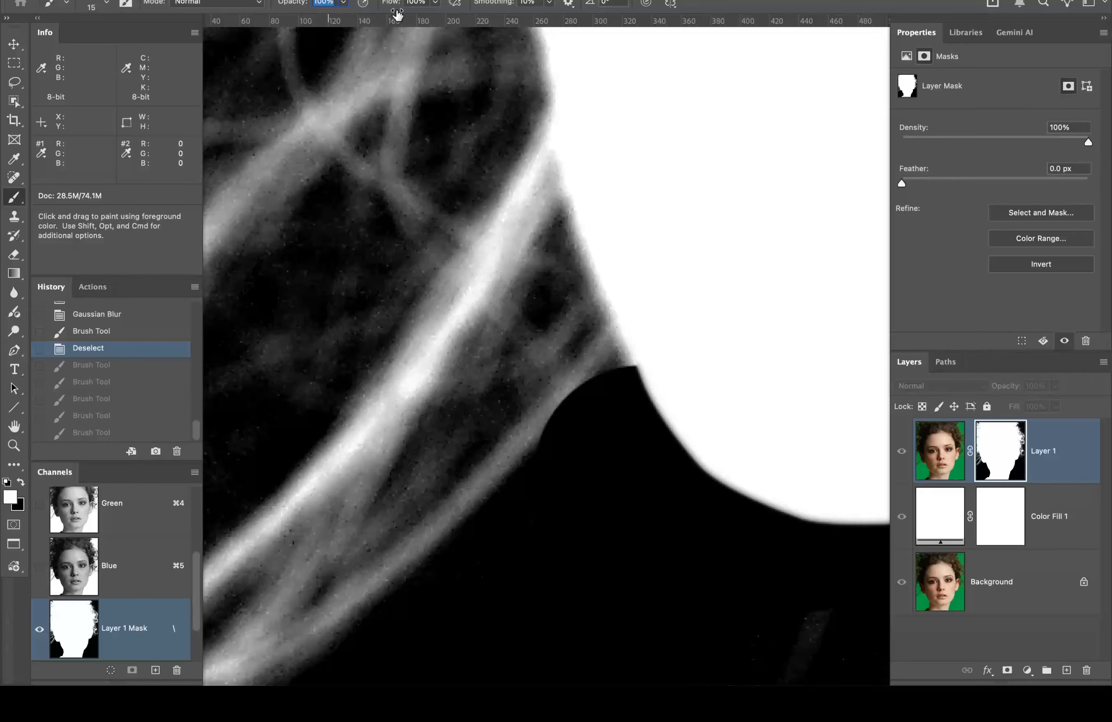
Step: At 100% opacity, paint the hair strand into the mask up to the neck corner
key(0)
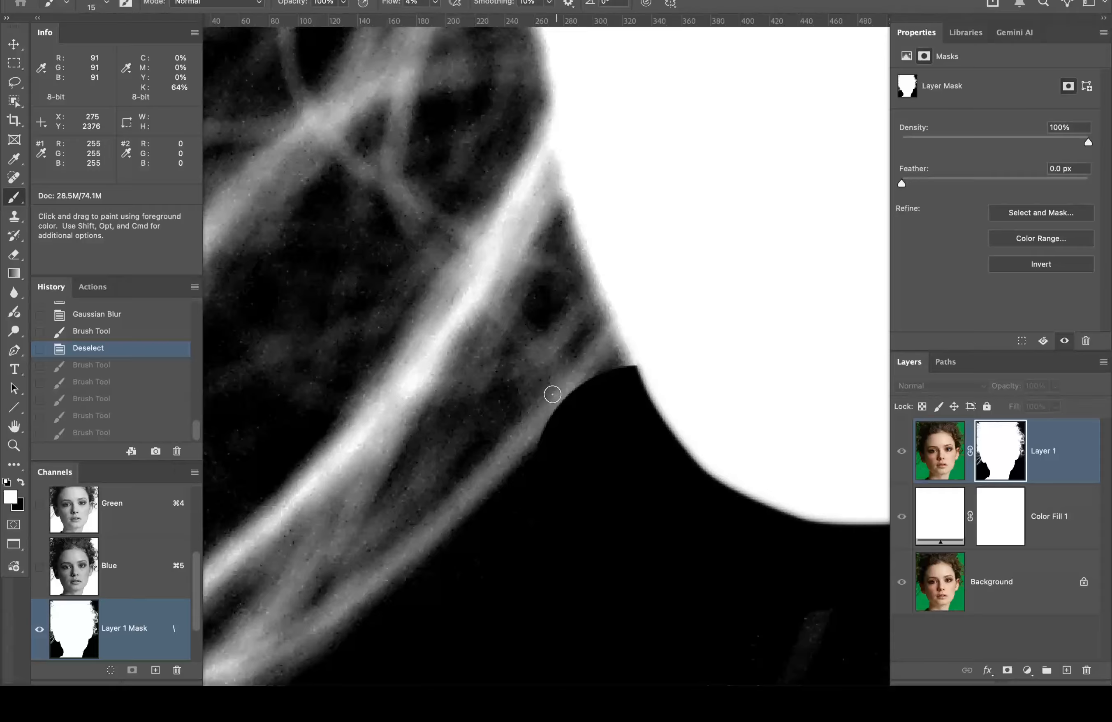
mouse_move(589, 375)
mouse_down()
mouse_move(541, 420)
mouse_move(599, 378)
mouse_move(530, 433)
mouse_move(589, 379)
mouse_move(540, 427)
mouse_up()
mouse_move(604, 374)
mouse_down()
mouse_move(560, 399)
mouse_move(502, 470)
mouse_up()
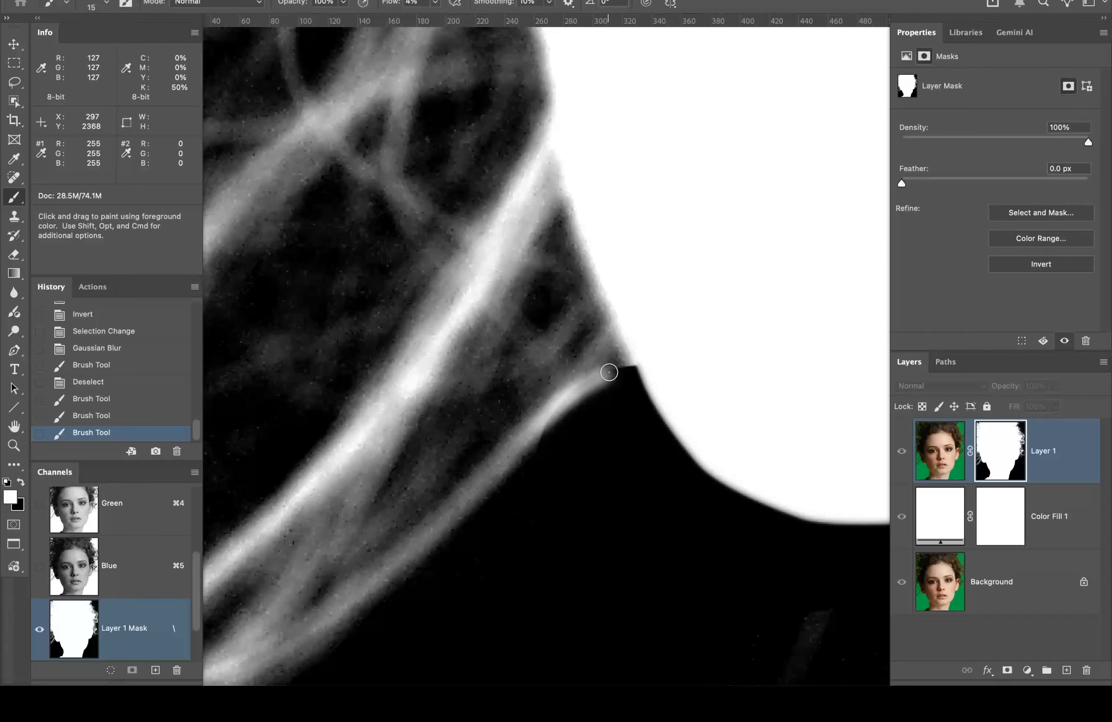
drag(609, 373, 592, 384)
click(938, 457)
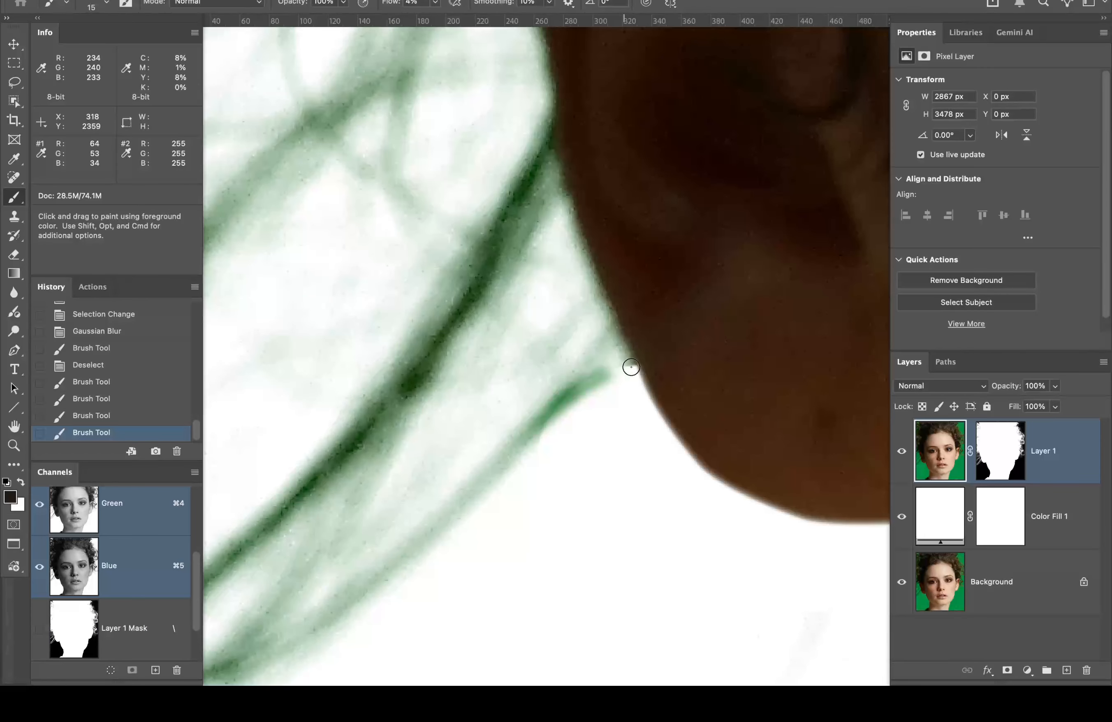
Step: Touch up the layer mask at the ear edge, then fit the whole portrait on screen
click(1005, 449)
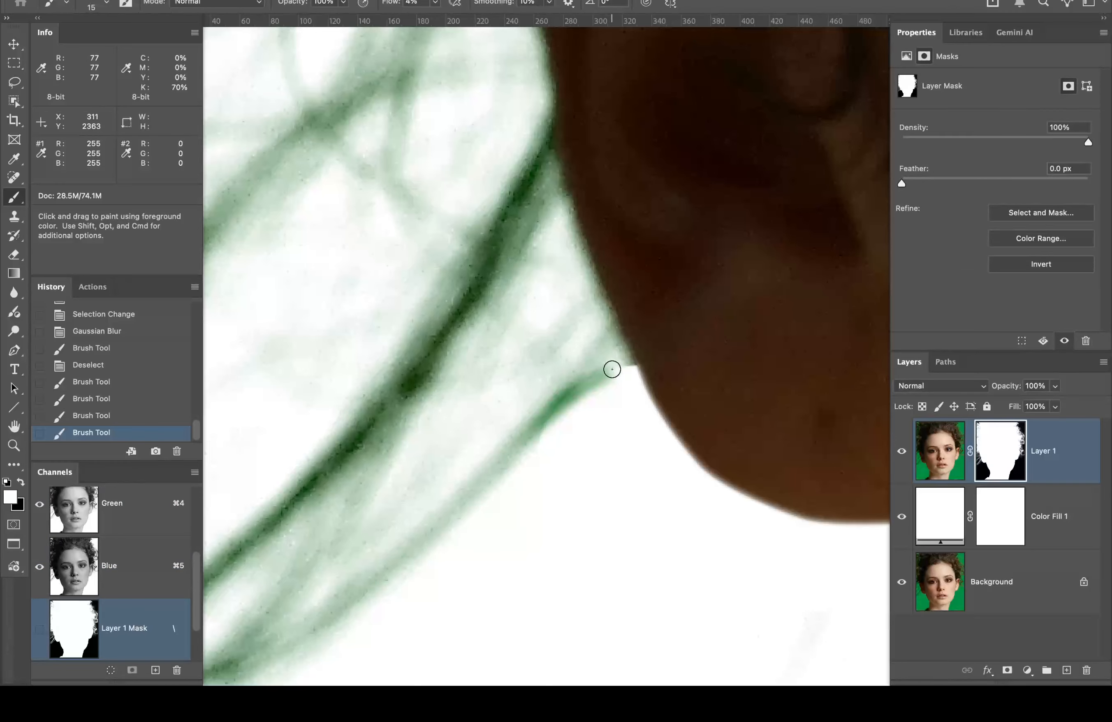
click(642, 363)
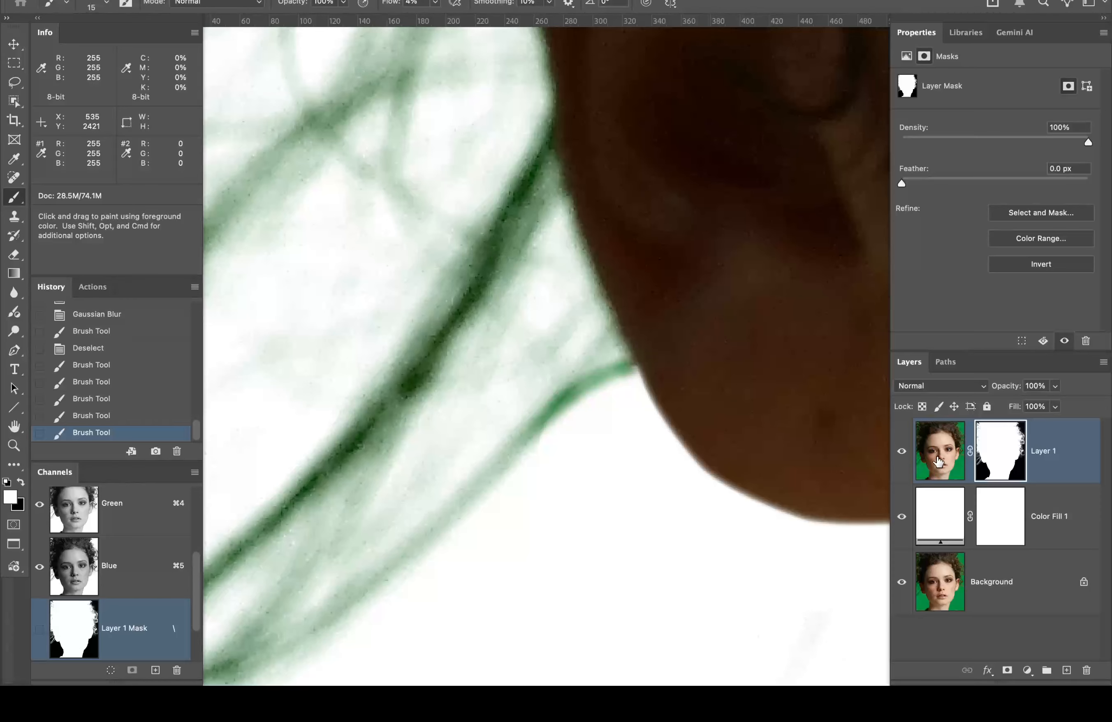
double_click(14, 426)
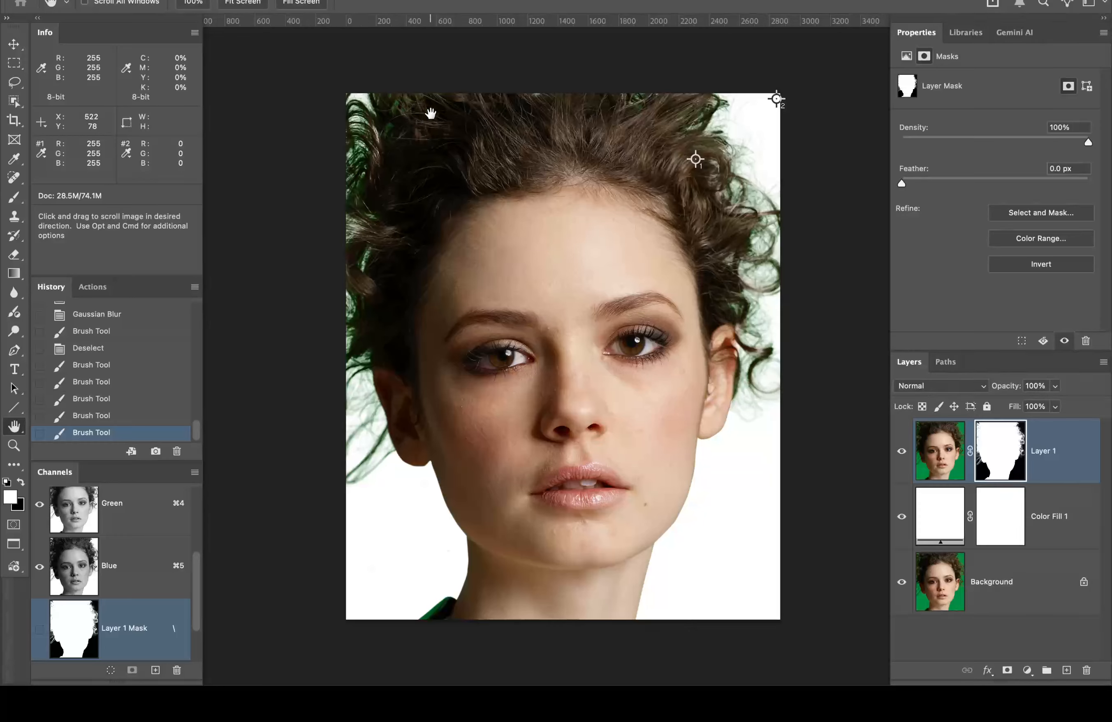
Step: Target Layer 1's pixels and set the brush to 15 px with 0% hardness
click(946, 452)
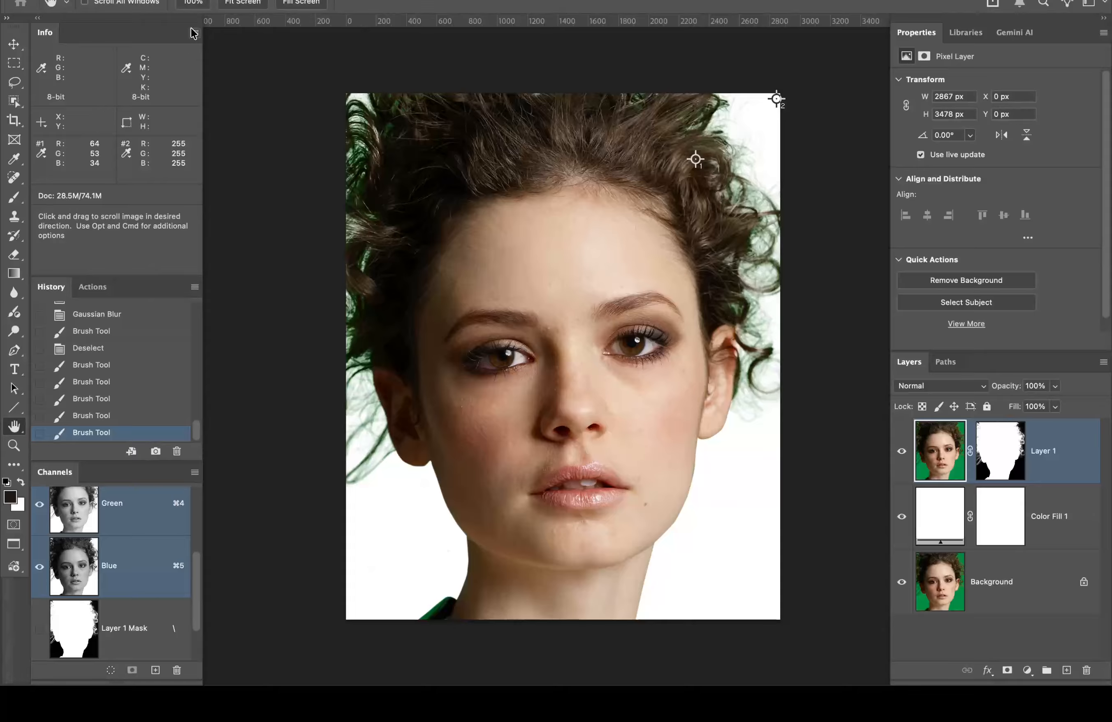
key(b)
click(106, 3)
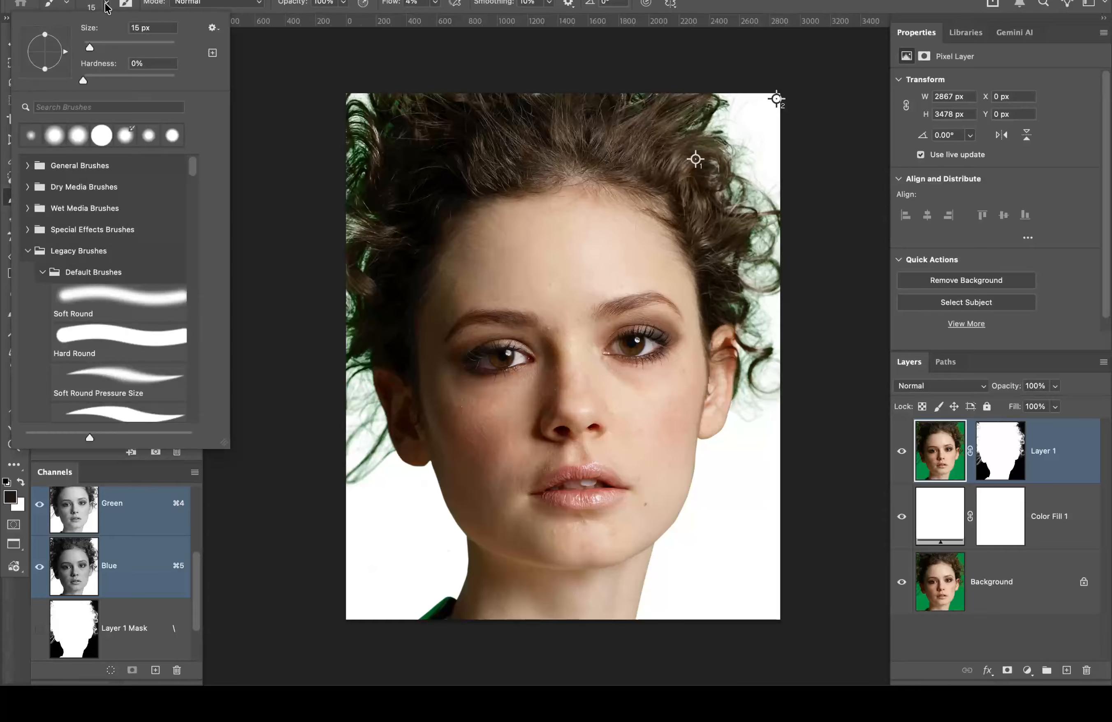
Step: Set a 600 px Color-mode brush, sample the brown hair, and recolour the left hair edge
click(230, 5)
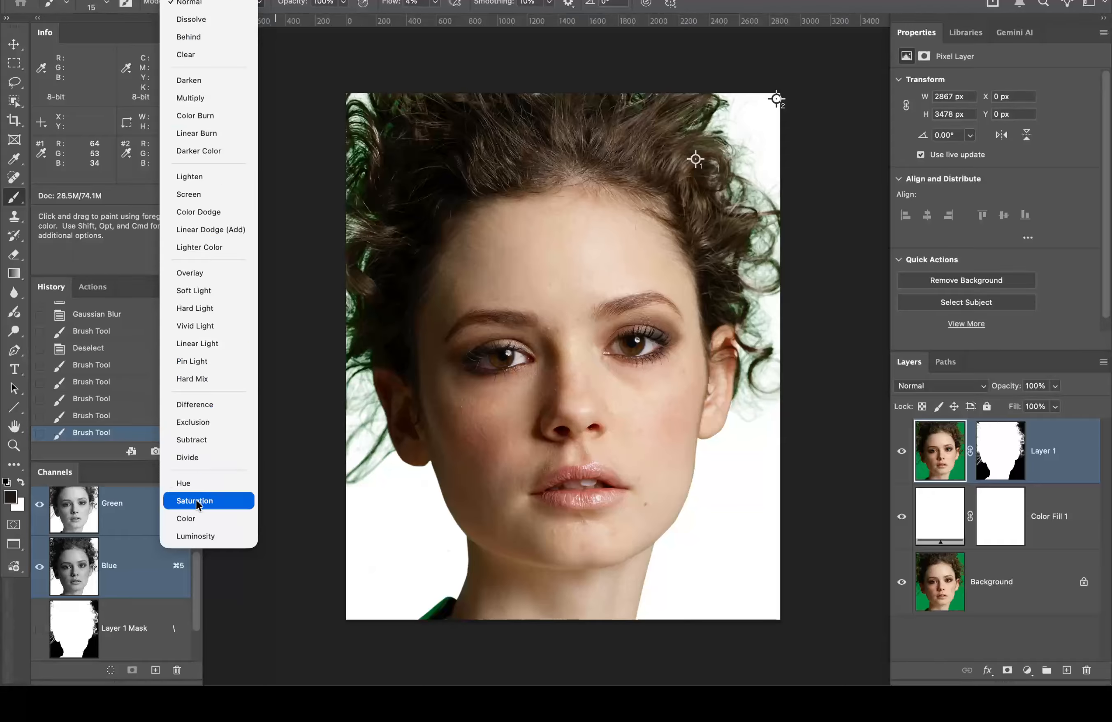
click(194, 518)
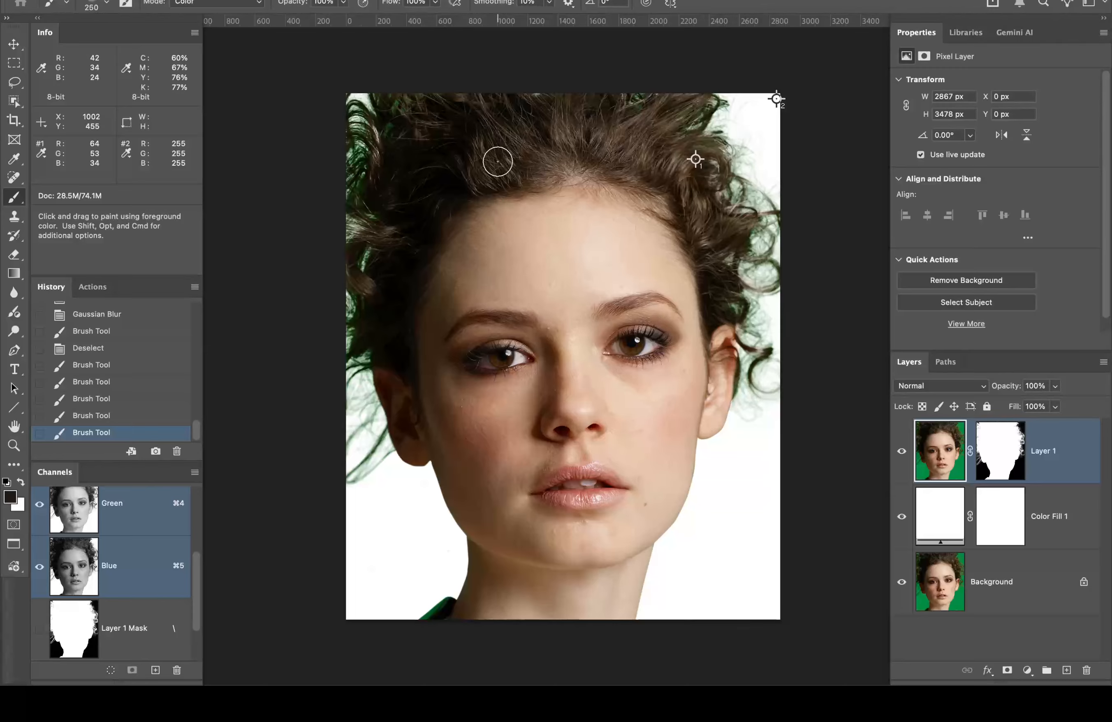
key(bracketright)
key(bracketright)
key(bracketright)
key(bracketright)
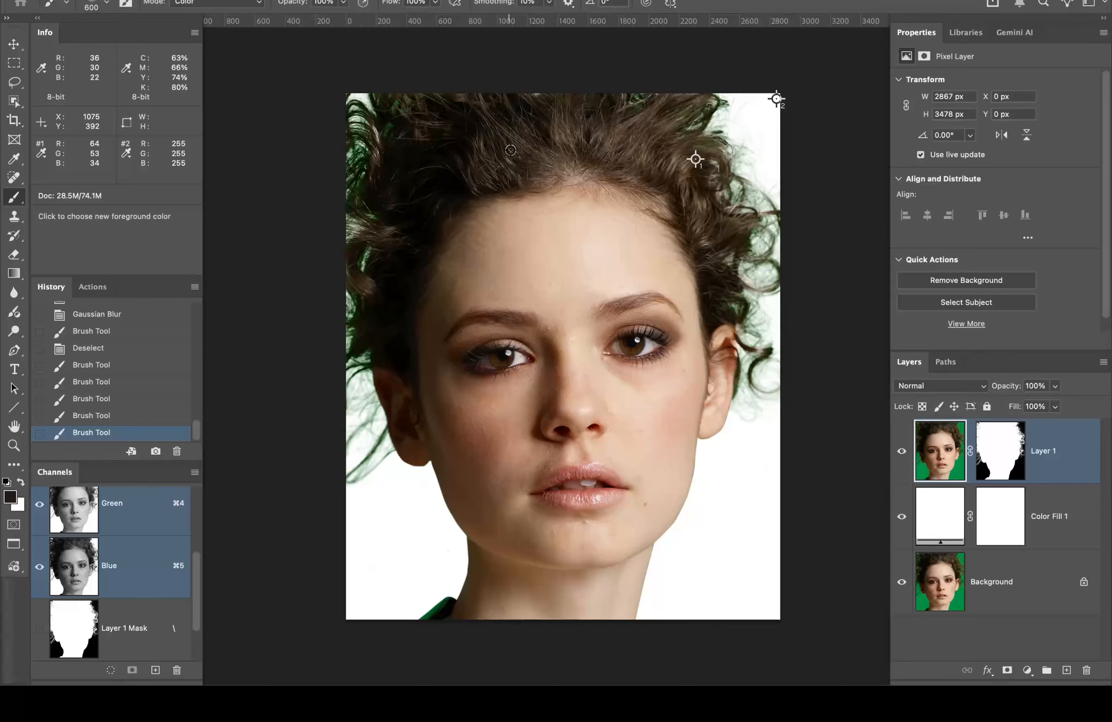
alt+click(511, 150)
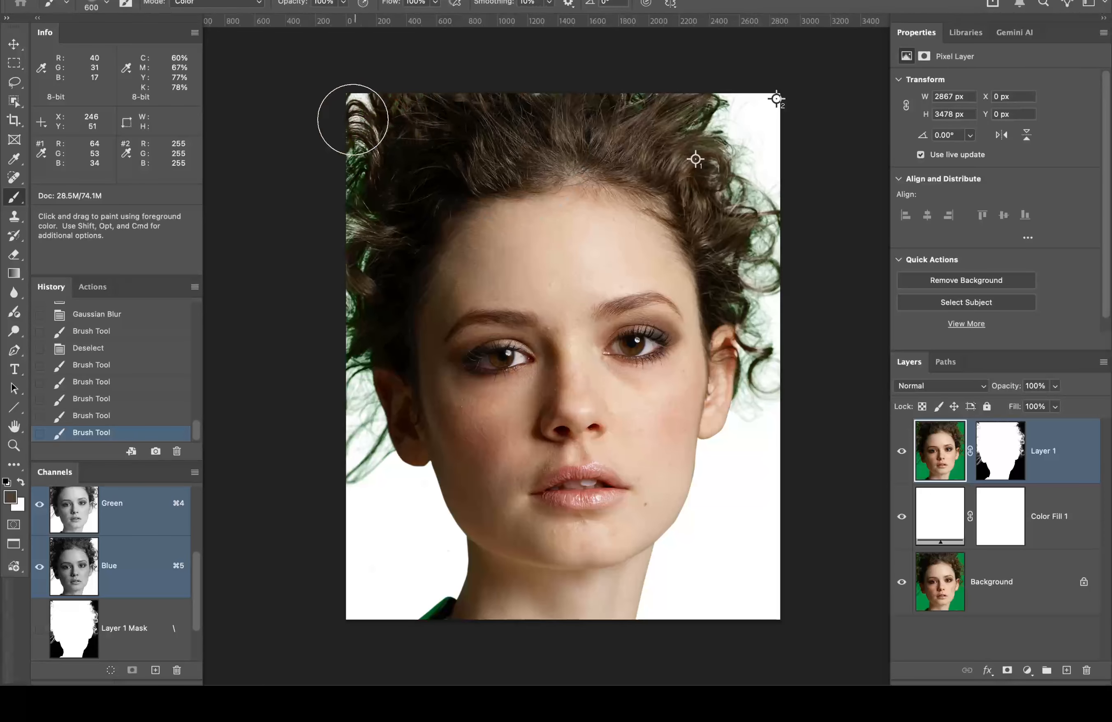
mouse_move(352, 119)
mouse_down()
mouse_move(327, 155)
mouse_move(322, 244)
mouse_move(351, 253)
mouse_move(332, 274)
mouse_move(343, 310)
mouse_move(329, 356)
mouse_move(365, 318)
mouse_up()
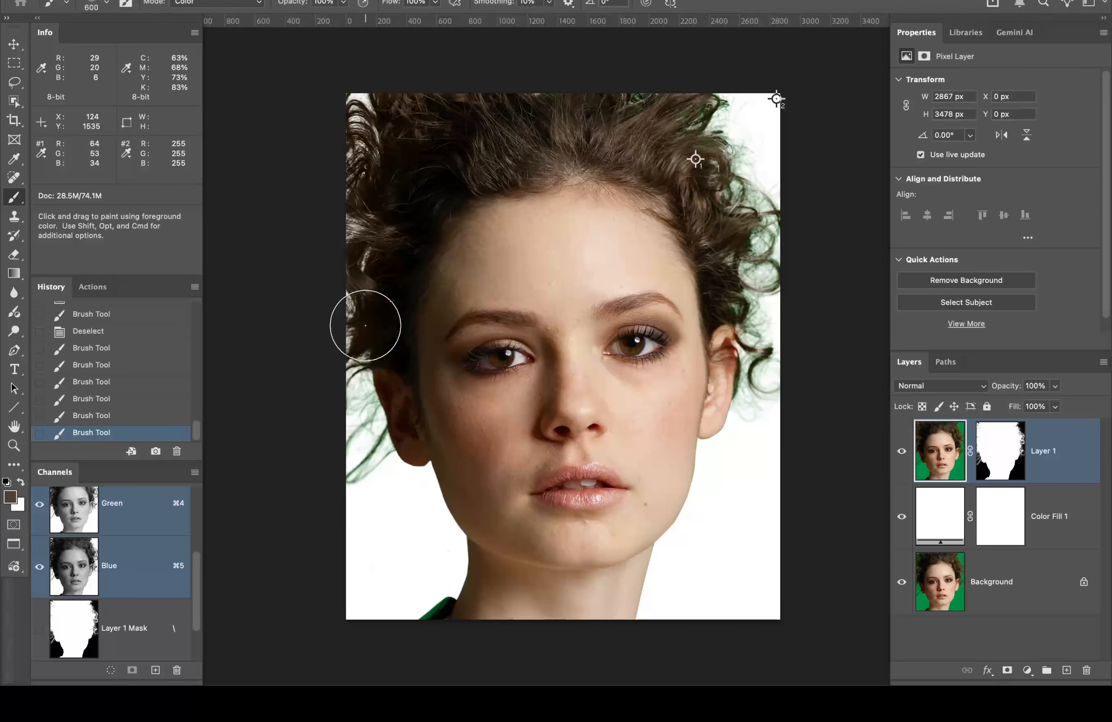
Step: Zoom in on the ear and set the brush to 8% hardness and 100 px
super+click(398, 381)
super+click(375, 394)
super+click(359, 381)
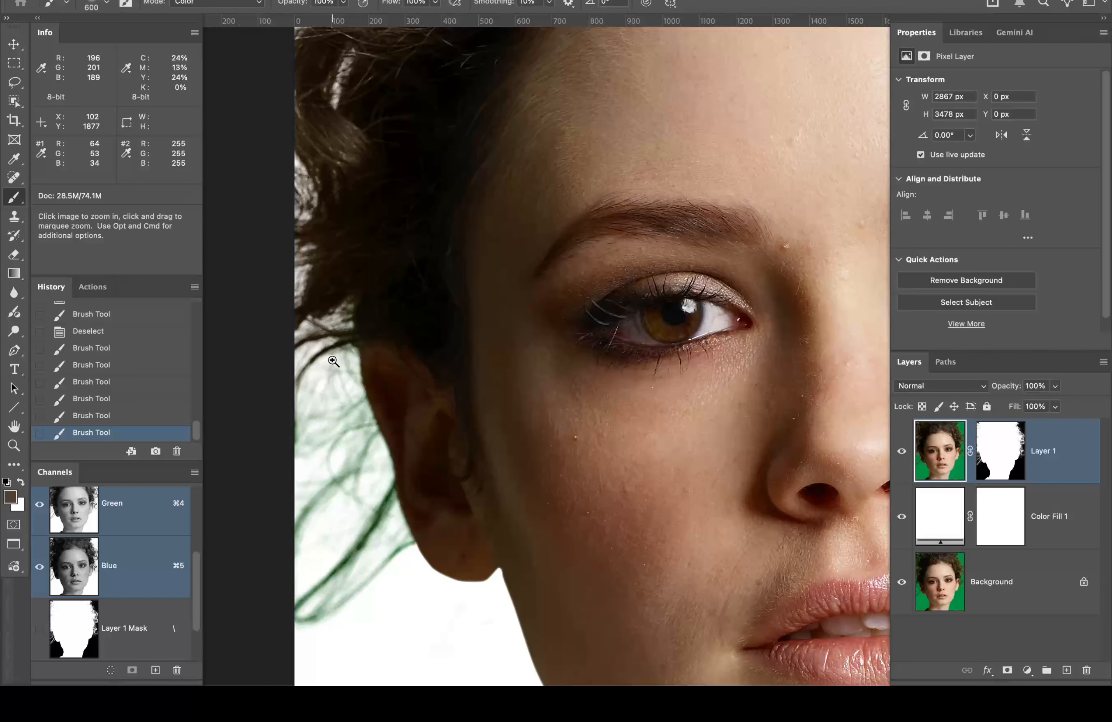
super+click(334, 361)
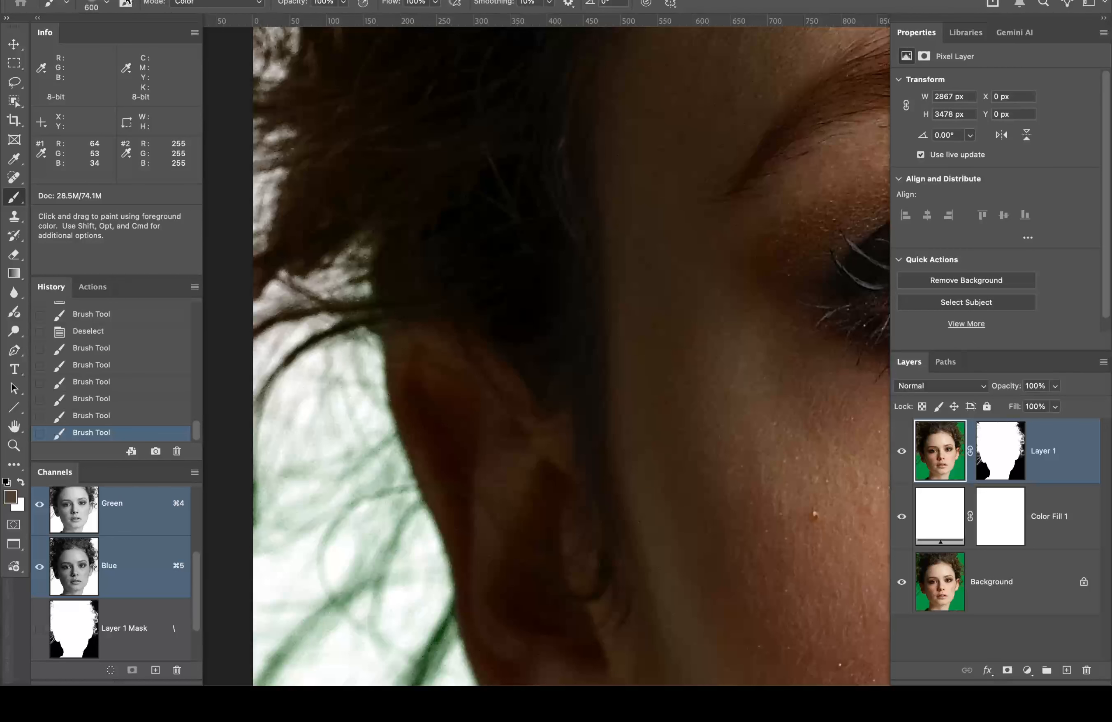
click(106, 4)
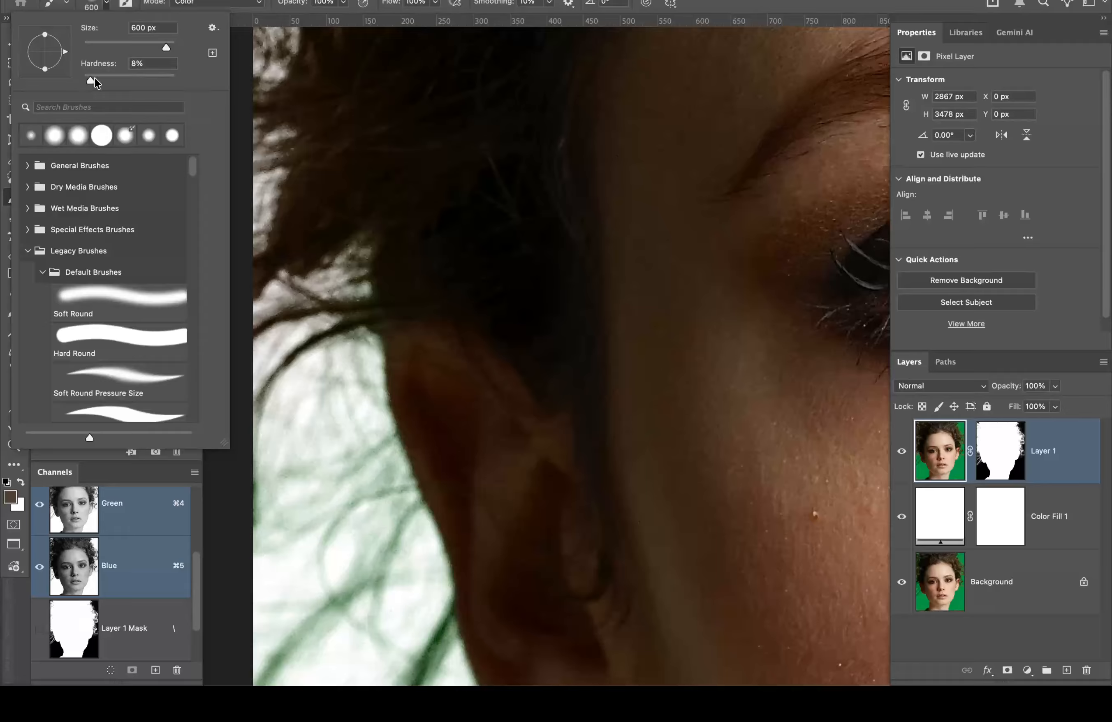
drag(208, 91, 211, 95)
click(725, 2)
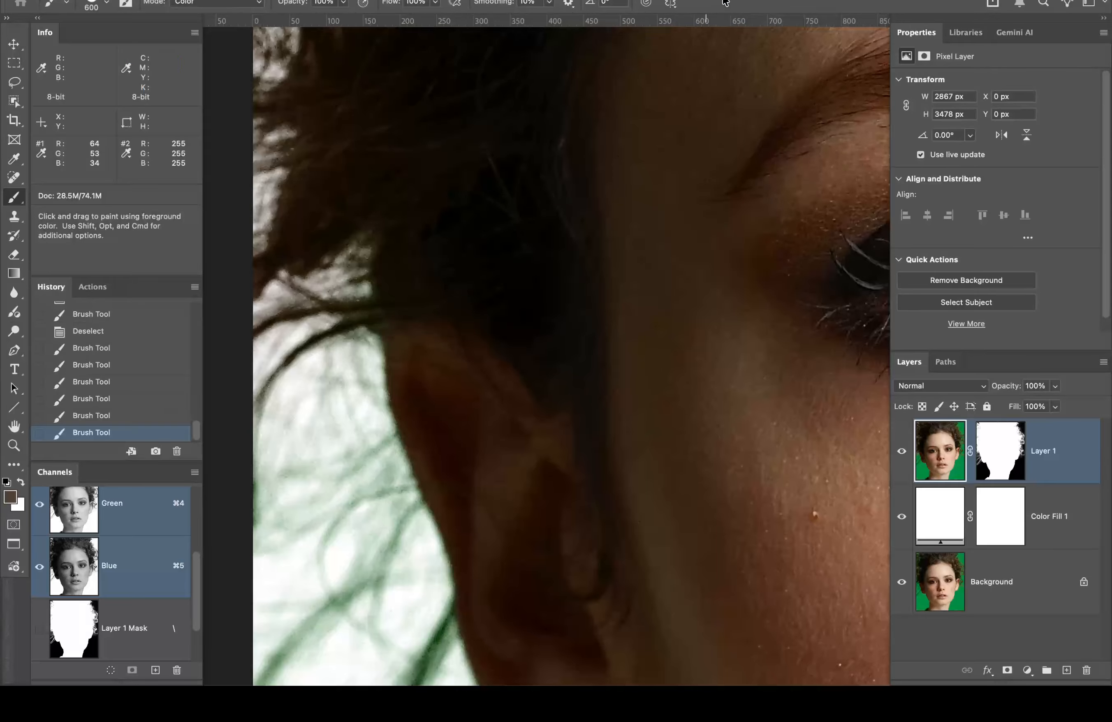
key(bracketleft)
key(bracketleft)
key(bracketleft)
key(bracketleft)
key(bracketleft)
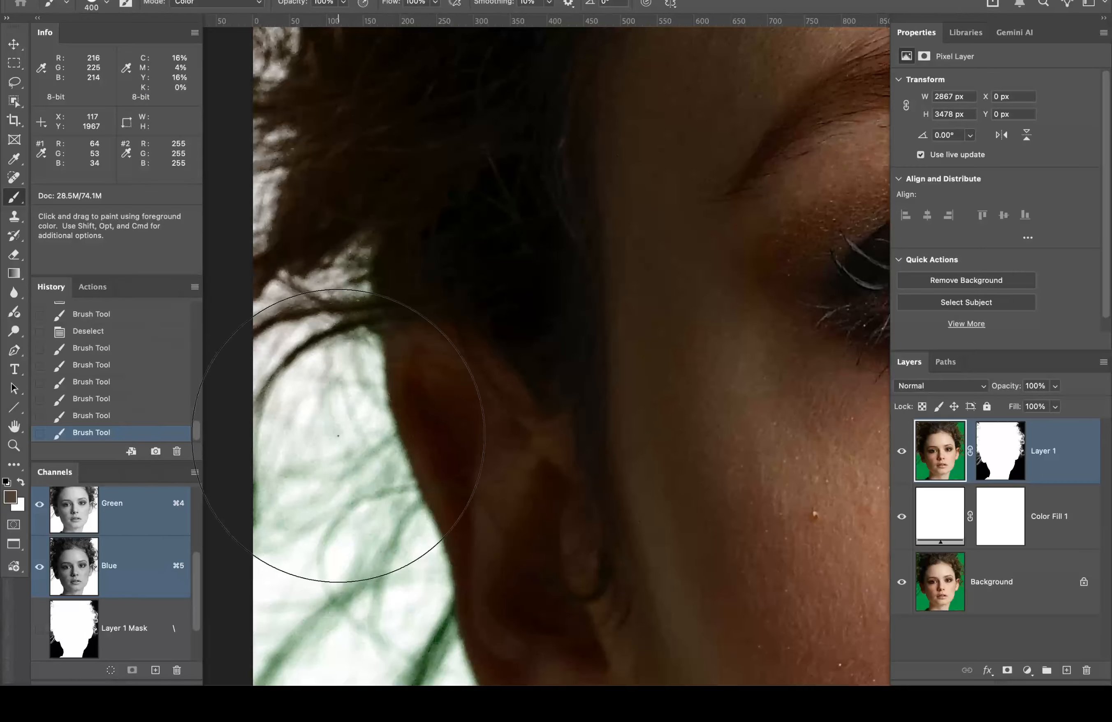
key(bracketleft)
key(bracketleft)
key(bracketleft)
key(bracketleft)
Step: Paint out the green fringe on the hair beside and below the ear
mouse_move(343, 315)
mouse_down()
mouse_move(352, 409)
mouse_move(386, 505)
mouse_move(371, 528)
mouse_move(313, 514)
mouse_move(287, 464)
mouse_move(275, 500)
mouse_move(284, 391)
mouse_move(273, 552)
mouse_up()
drag(391, 384, 446, 92)
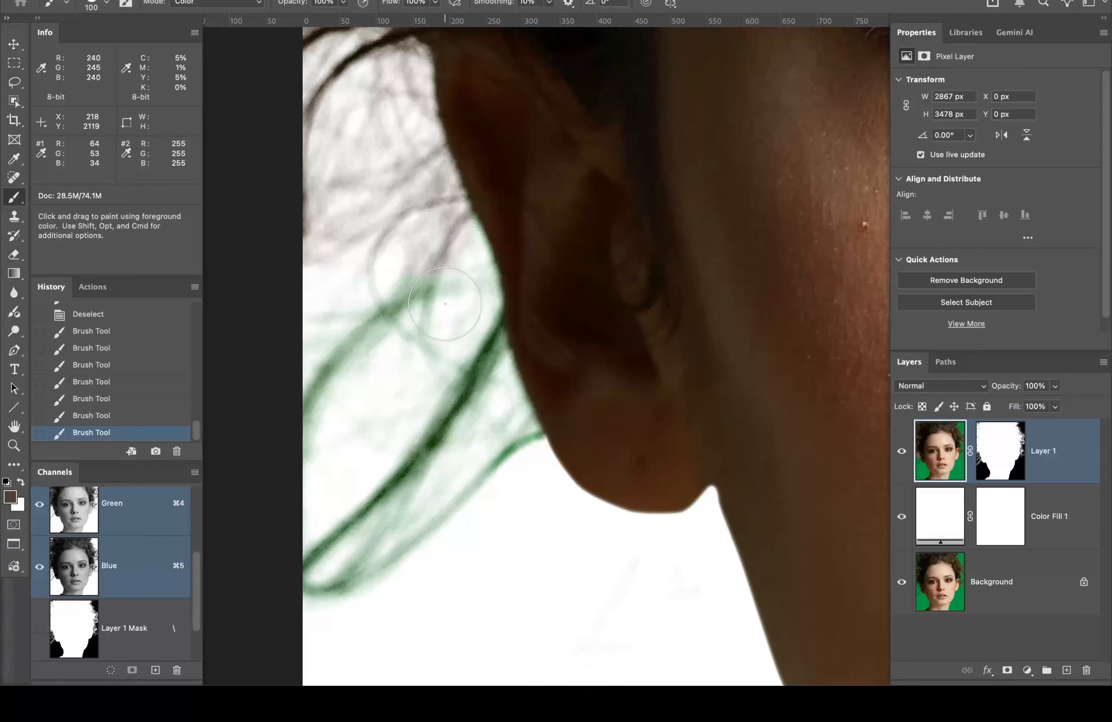
mouse_move(433, 246)
mouse_down()
mouse_move(466, 218)
mouse_move(479, 248)
mouse_move(460, 311)
mouse_move(488, 417)
mouse_move(509, 443)
mouse_move(504, 467)
mouse_move(407, 535)
mouse_move(312, 567)
mouse_move(422, 397)
mouse_move(397, 372)
mouse_move(388, 309)
mouse_move(322, 360)
mouse_move(355, 385)
mouse_move(331, 288)
mouse_move(391, 342)
mouse_up()
Step: Pan to the jaw and neck, sample the dark clothing, and darken the green clothing edge
key(space)
drag(747, 378, 546, 146)
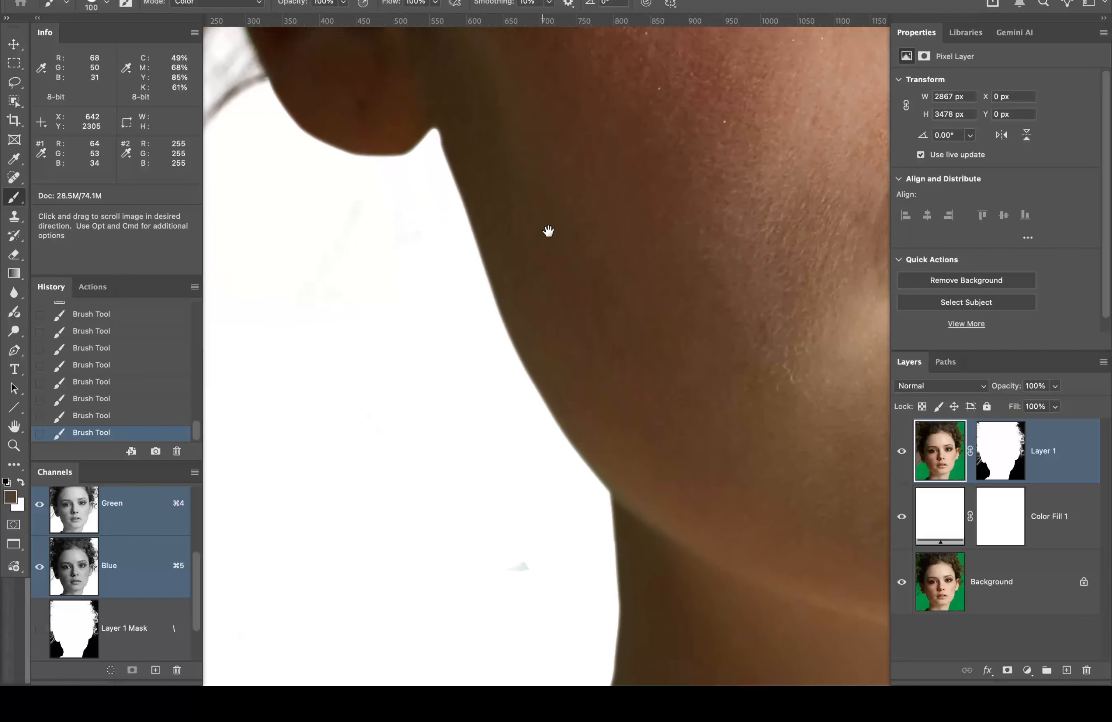
drag(662, 304, 601, 268)
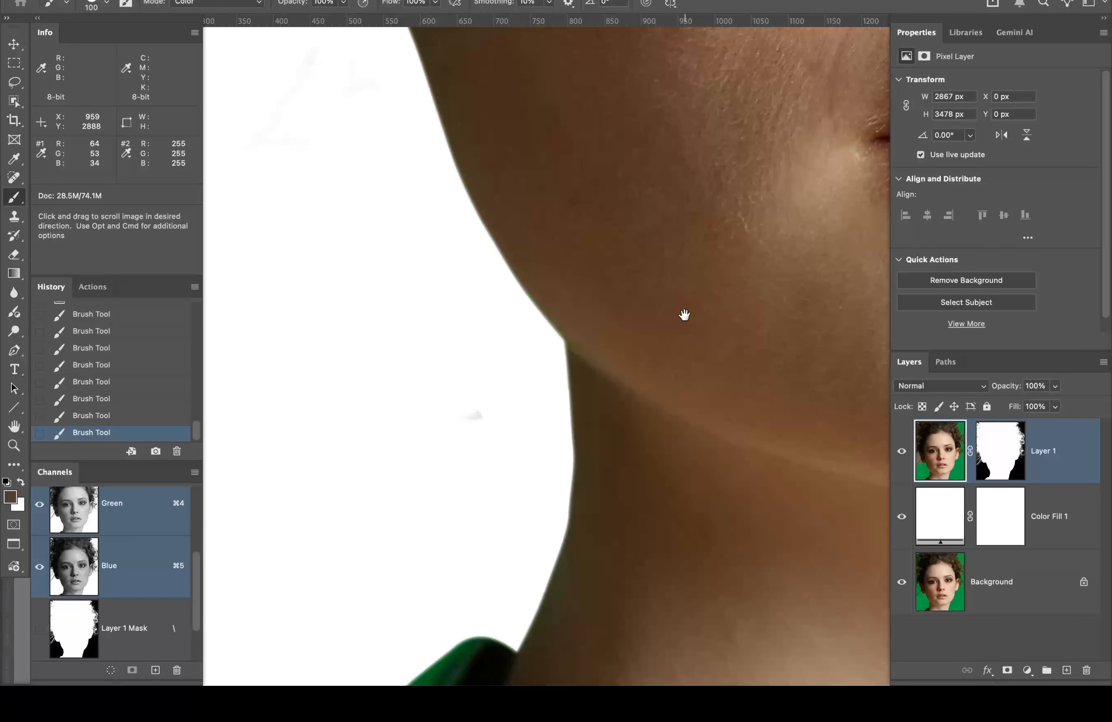
drag(684, 315, 697, 107)
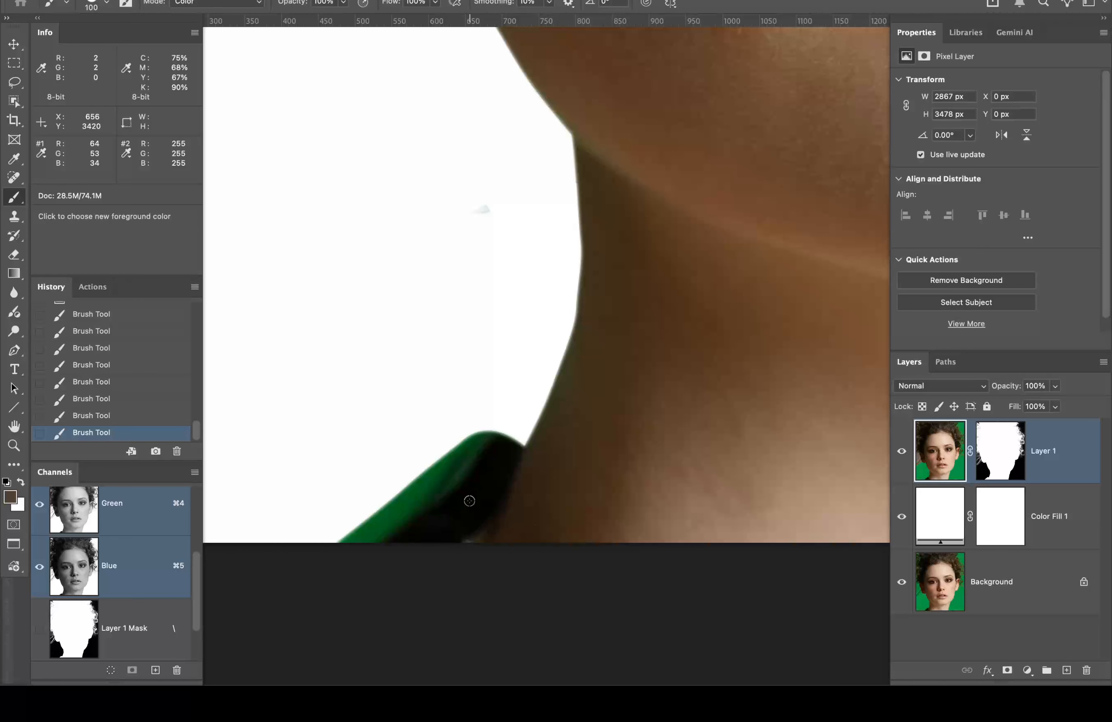
alt+click(469, 509)
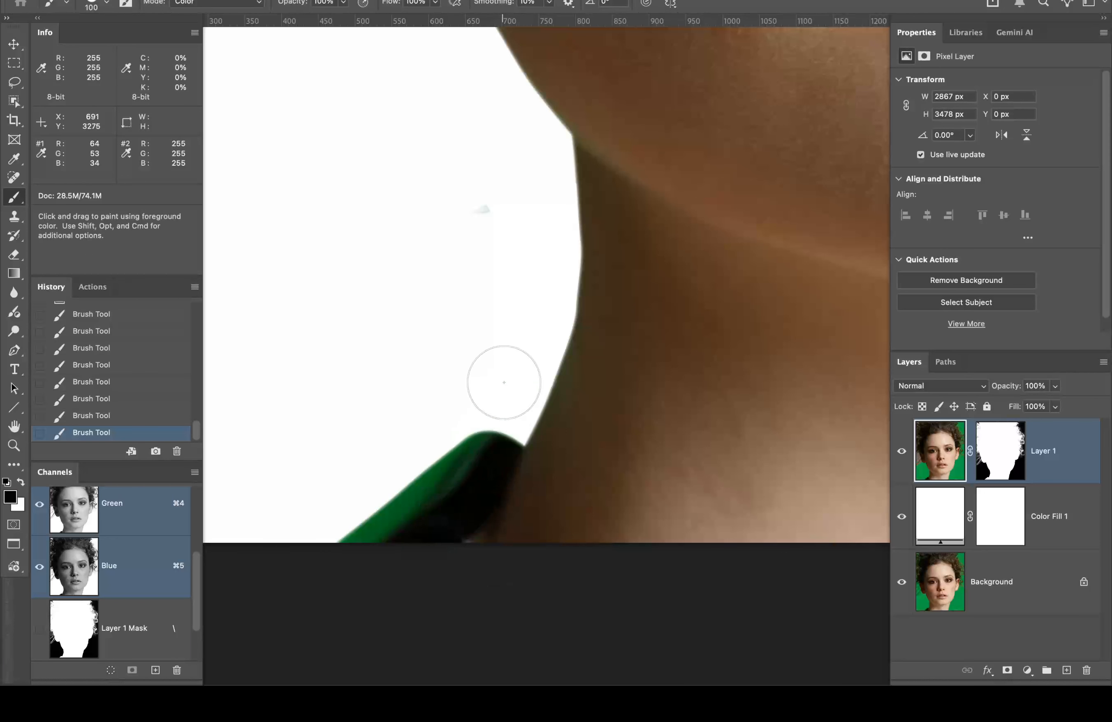
mouse_move(489, 438)
mouse_down()
mouse_move(349, 530)
mouse_move(396, 509)
mouse_move(371, 512)
mouse_up()
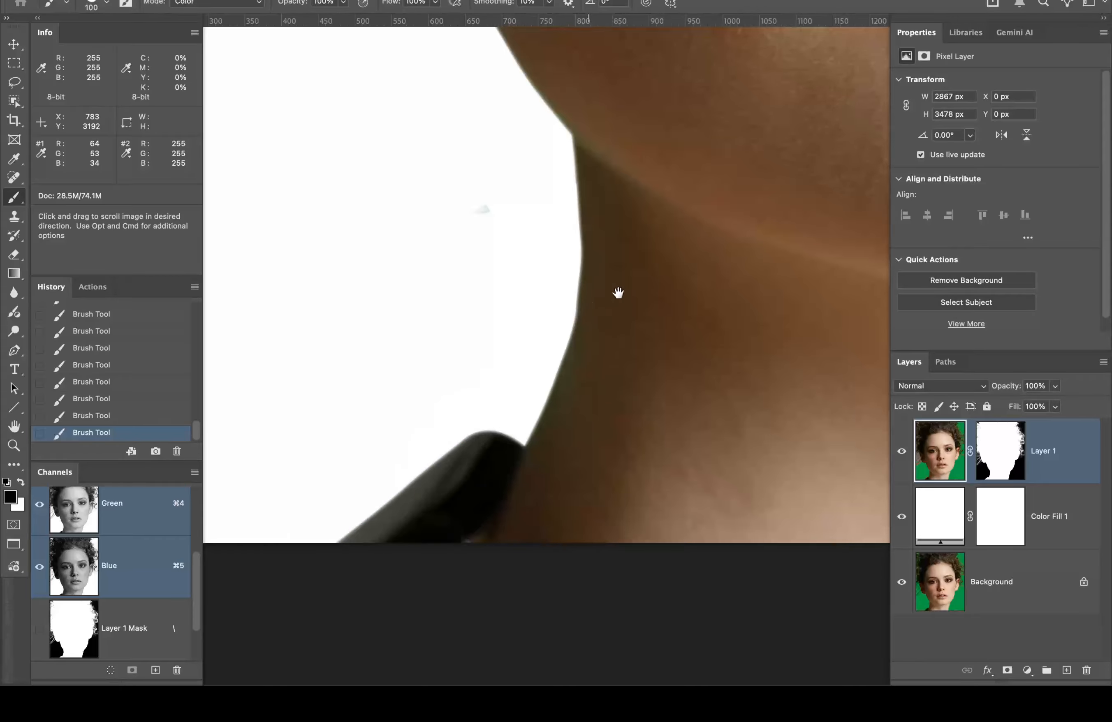
Step: Sample the skin colour and paint out the green tint along the left neck and jaw edge
mouse_move(618, 293)
mouse_down()
mouse_move(541, 260)
mouse_move(622, 405)
mouse_up()
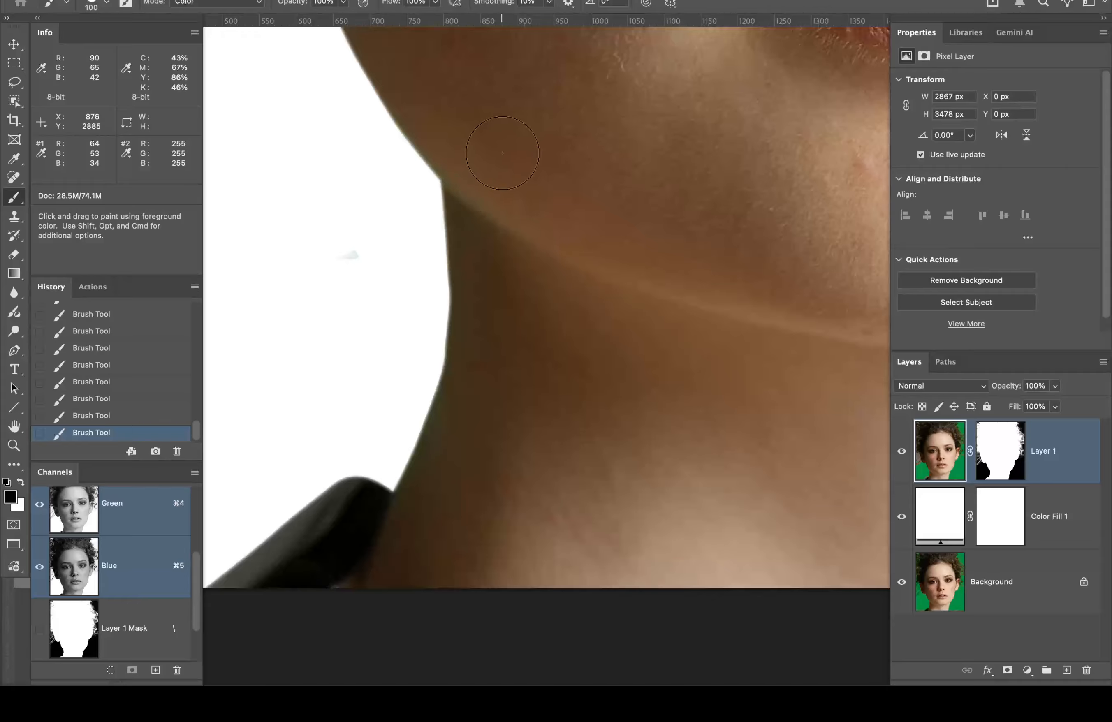
alt+click(482, 170)
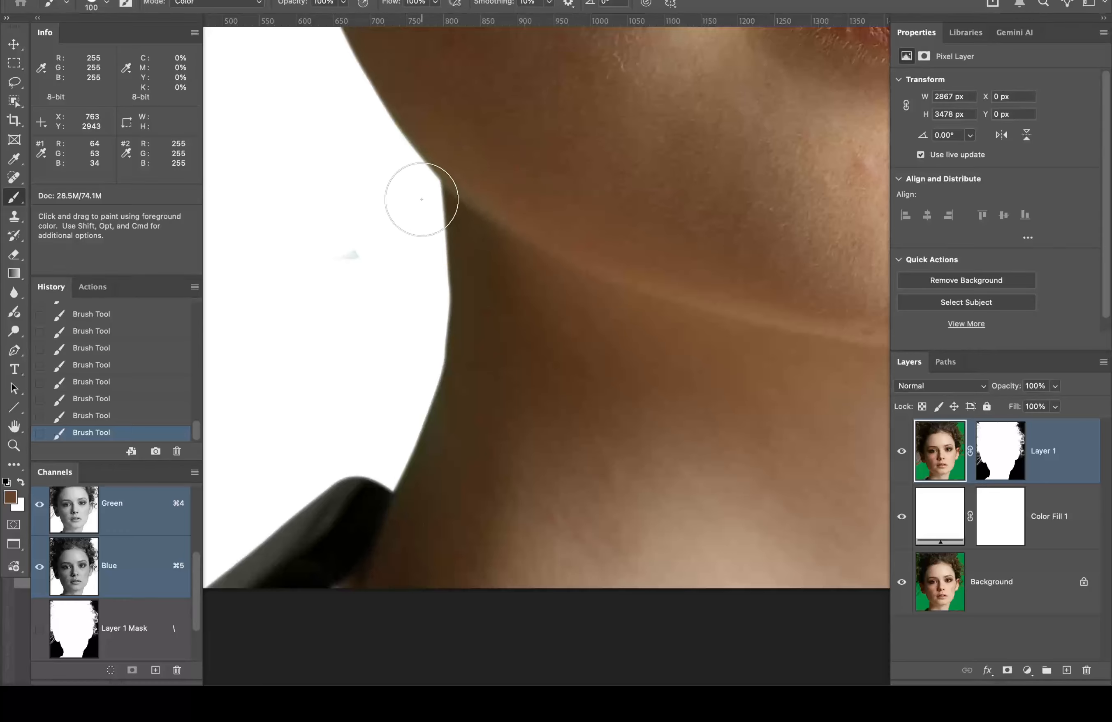
drag(406, 181, 456, 232)
drag(497, 267, 423, 172)
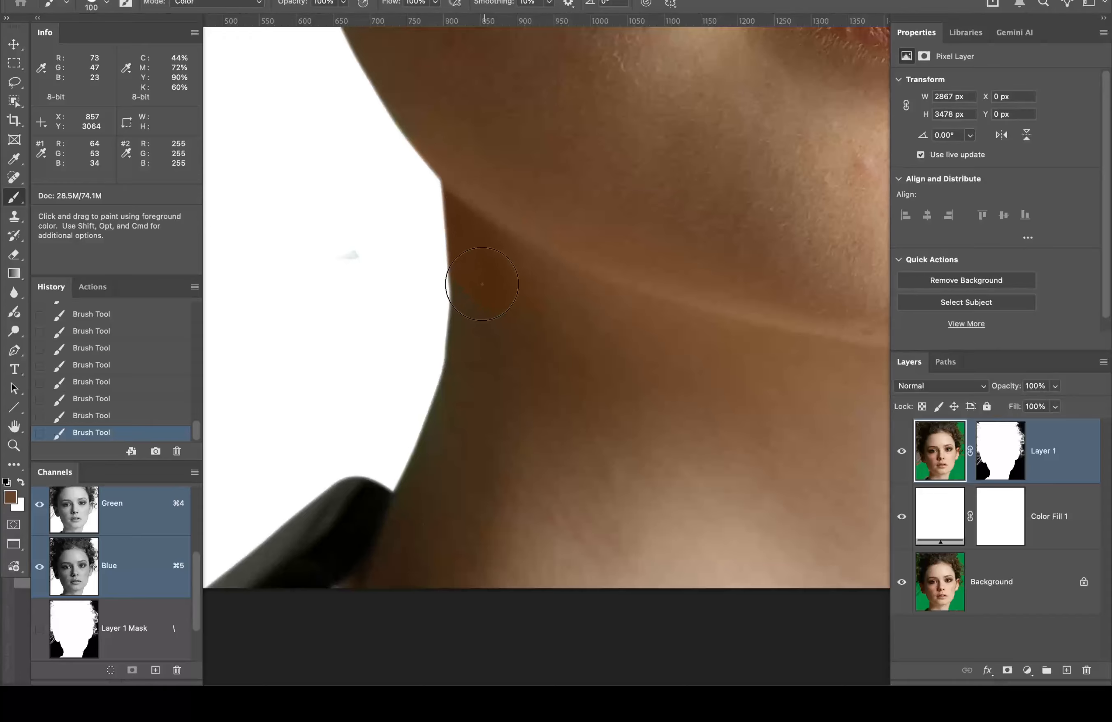
drag(482, 284, 512, 250)
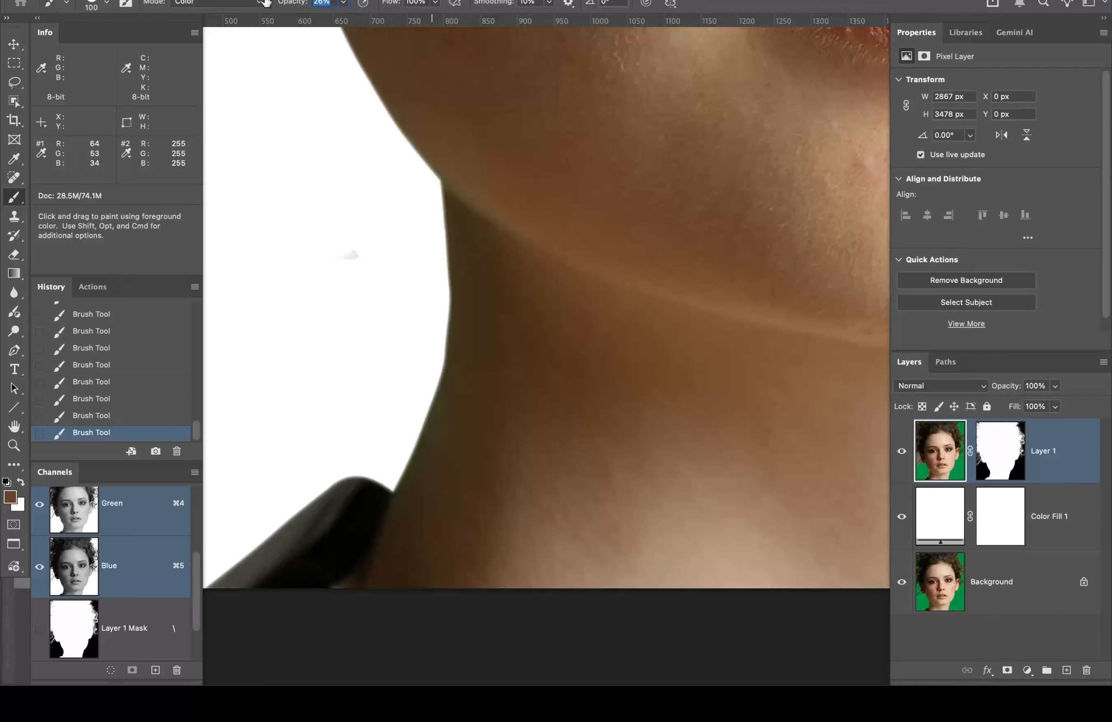
mouse_move(432, 152)
mouse_down()
mouse_move(459, 183)
mouse_move(418, 138)
mouse_up()
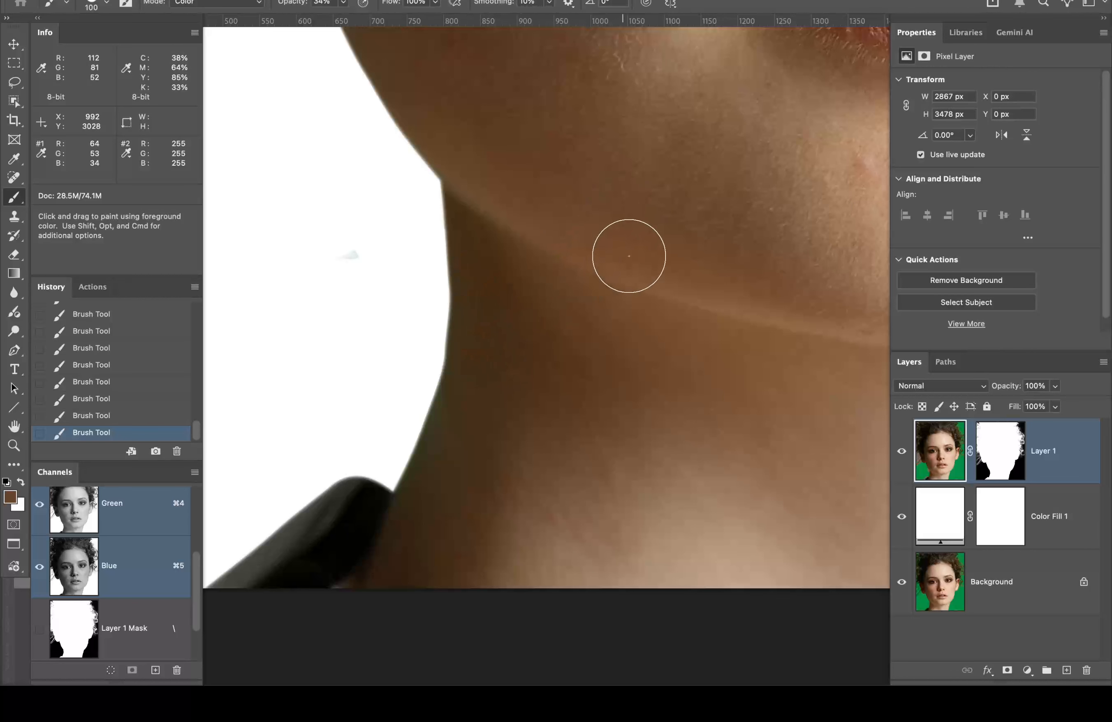
Step: Pan to the right side of the neck and sample its skin colour
key(space)
drag(680, 261, 1, 166)
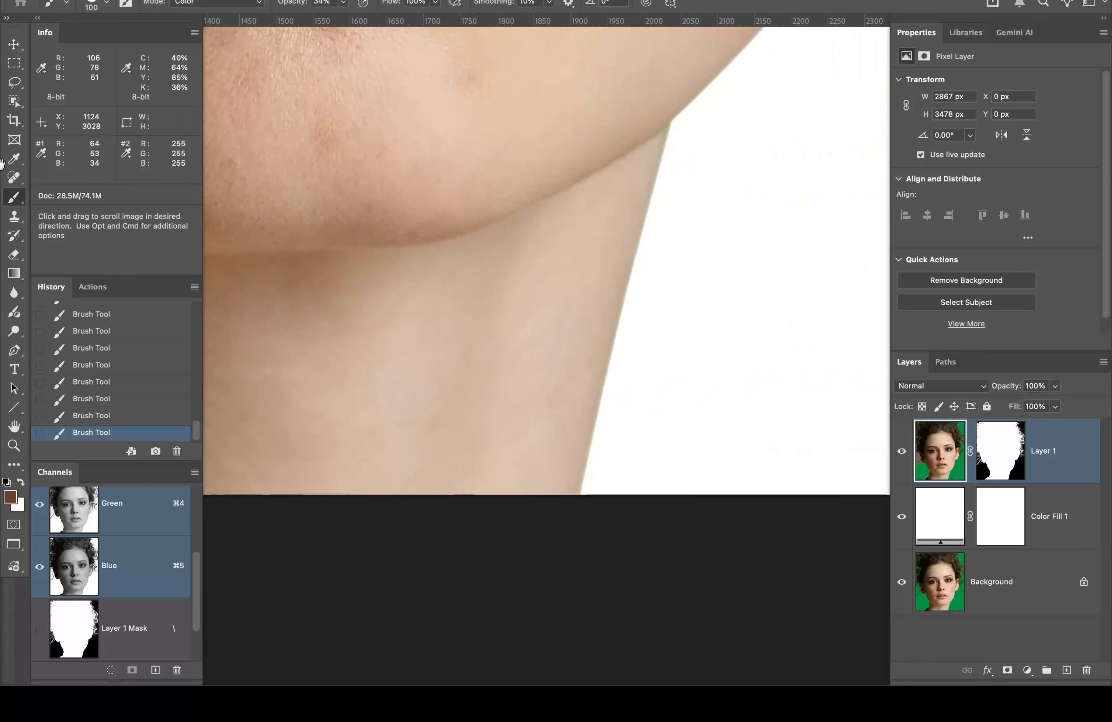
drag(365, 254, 288, 284)
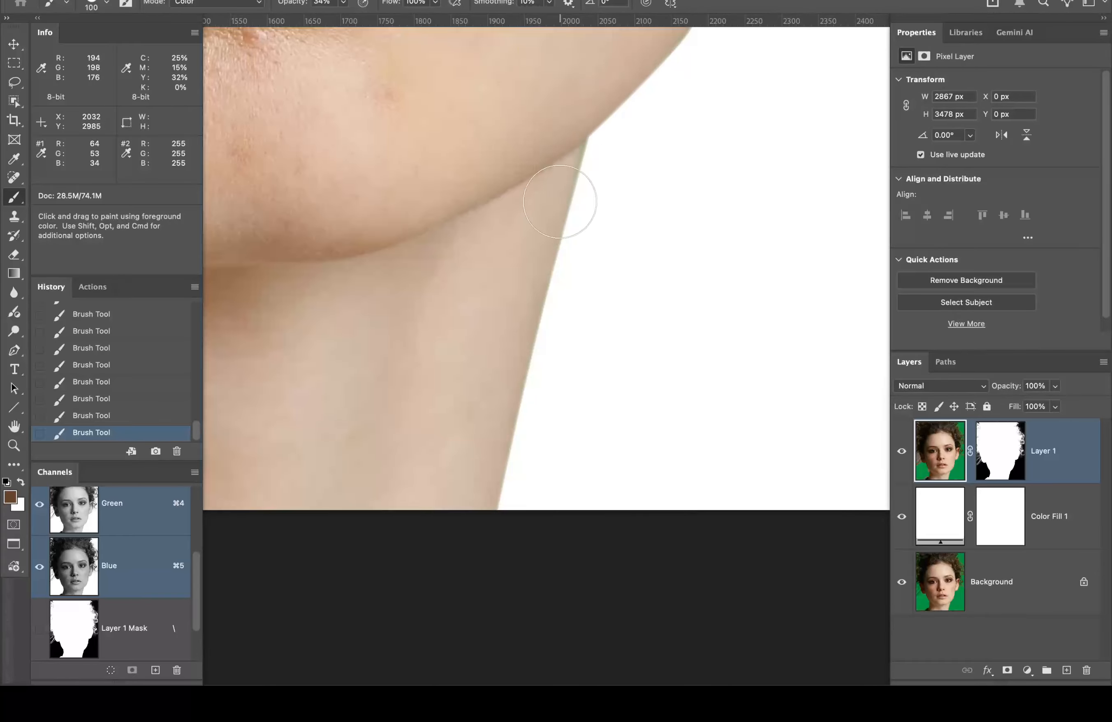
alt+click(552, 214)
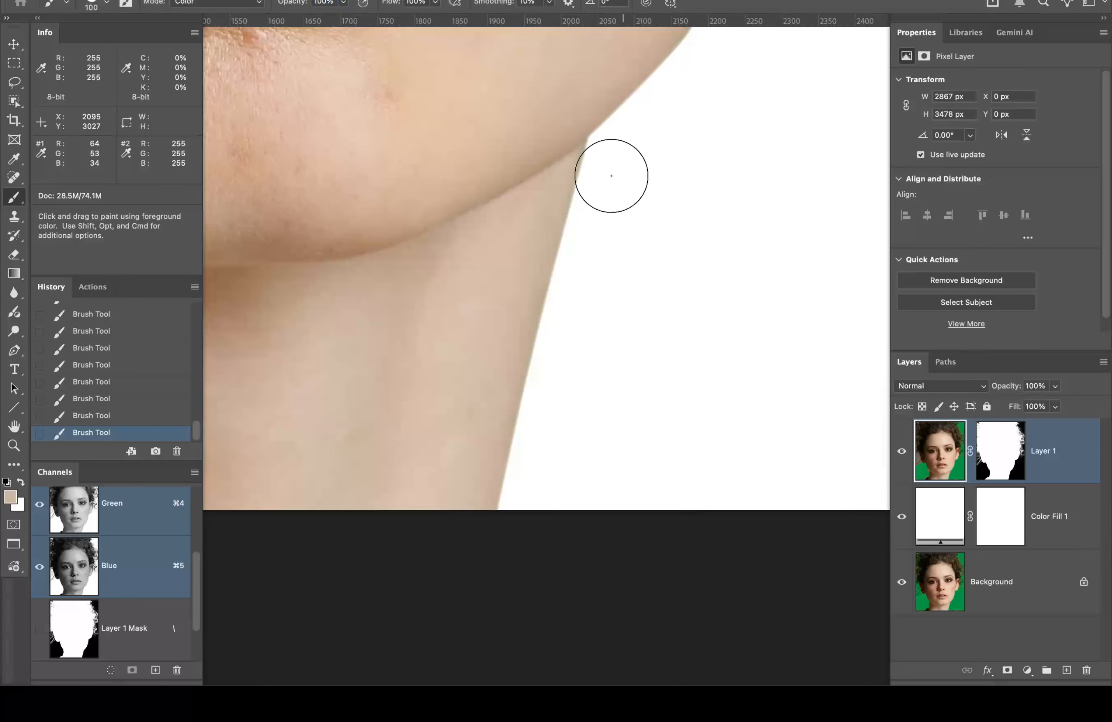
Step: Pan up to the ear and tint the earlobe rim with skin colour, redoing one stroke
key(space)
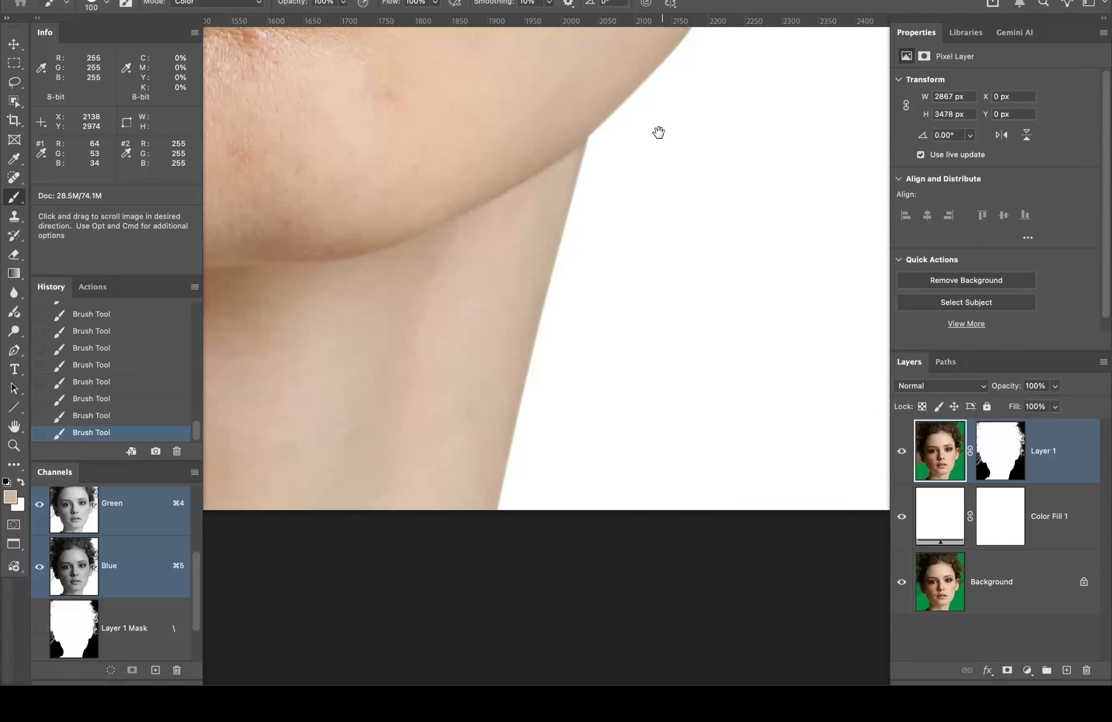
drag(657, 132, 441, 469)
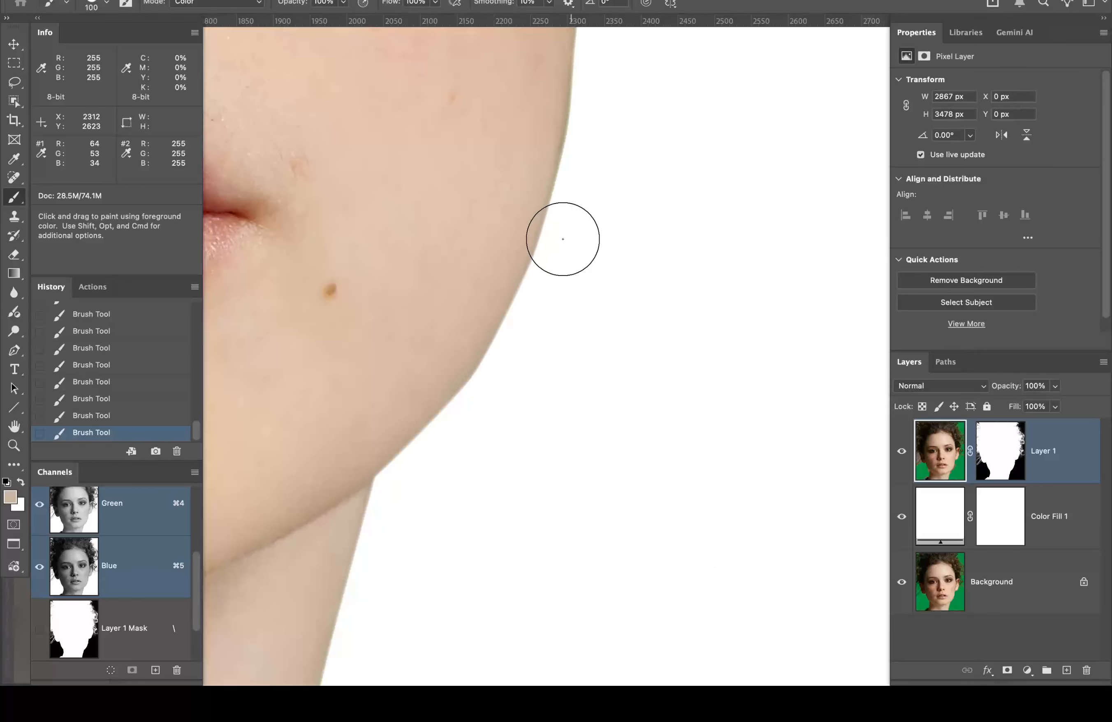
key(space)
drag(627, 137, 566, 424)
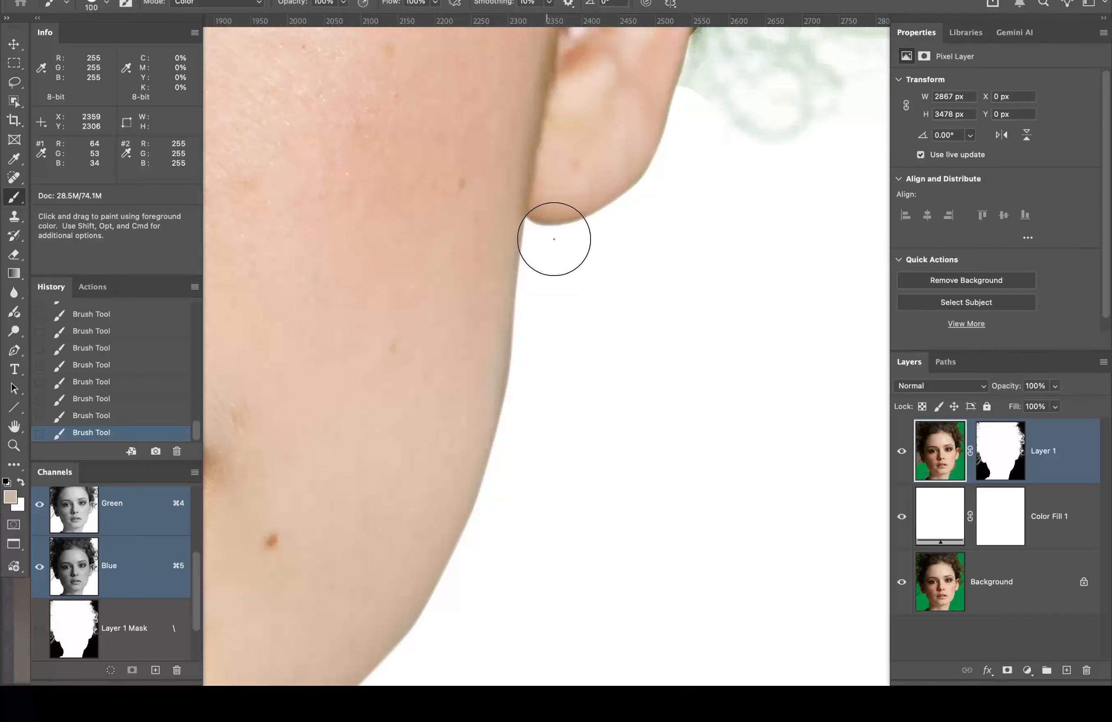
key(space)
drag(630, 259, 480, 427)
mouse_move(488, 354)
mouse_down()
mouse_move(454, 370)
mouse_move(525, 331)
mouse_up()
key(super+z)
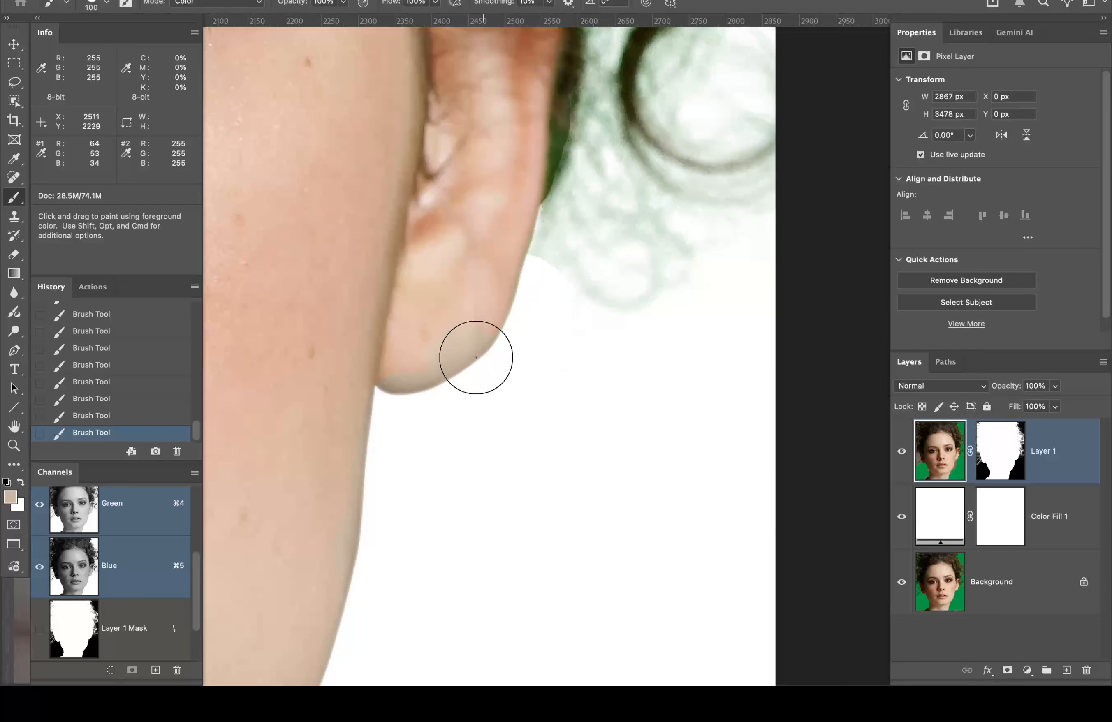
mouse_move(471, 365)
mouse_down()
mouse_move(398, 368)
mouse_move(479, 357)
mouse_move(468, 332)
mouse_move(421, 356)
mouse_move(449, 349)
mouse_up()
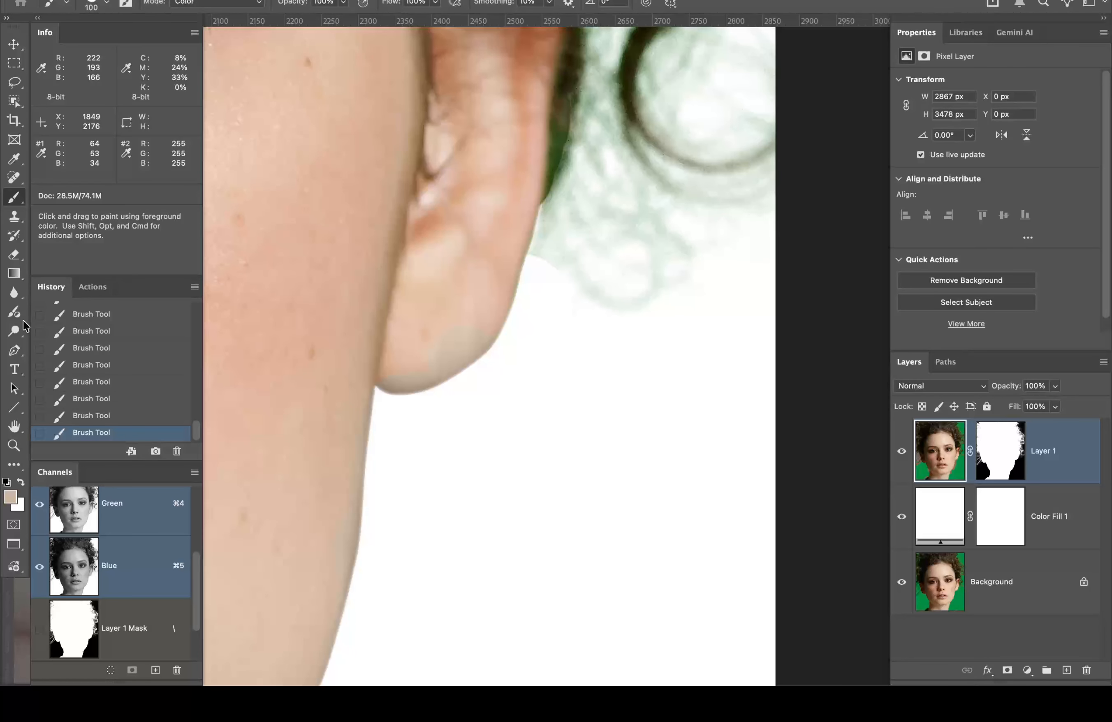
Step: Revert the last two brush strokes in History and display Layer 1's mask in black and white
click(140, 416)
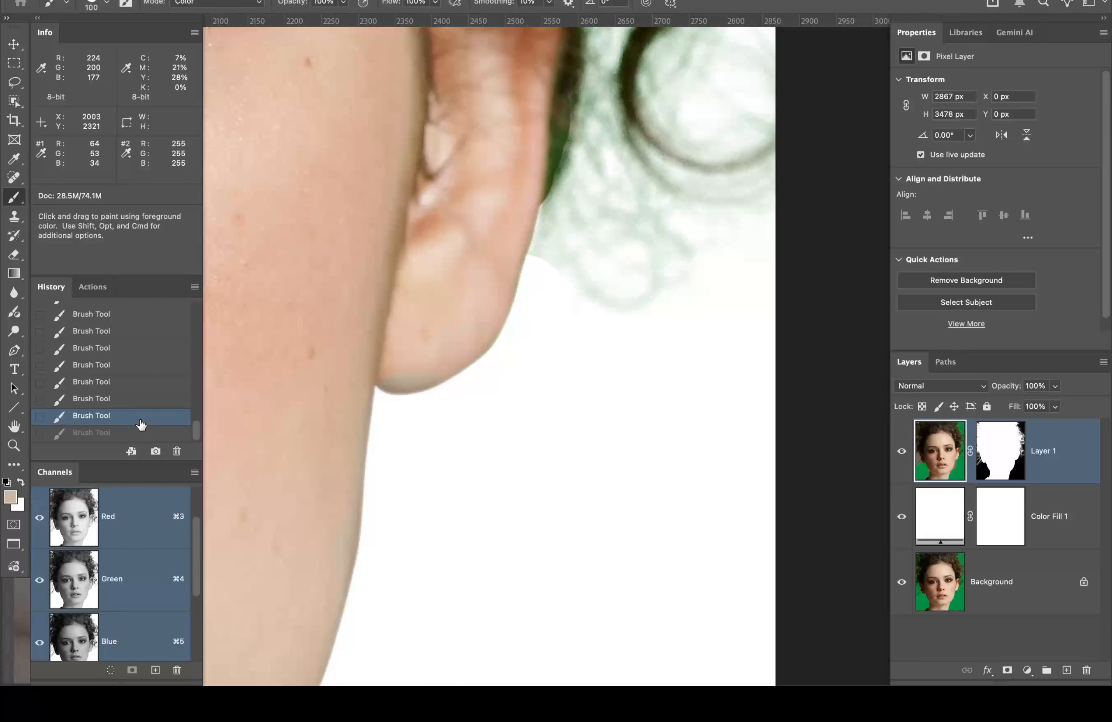
click(143, 399)
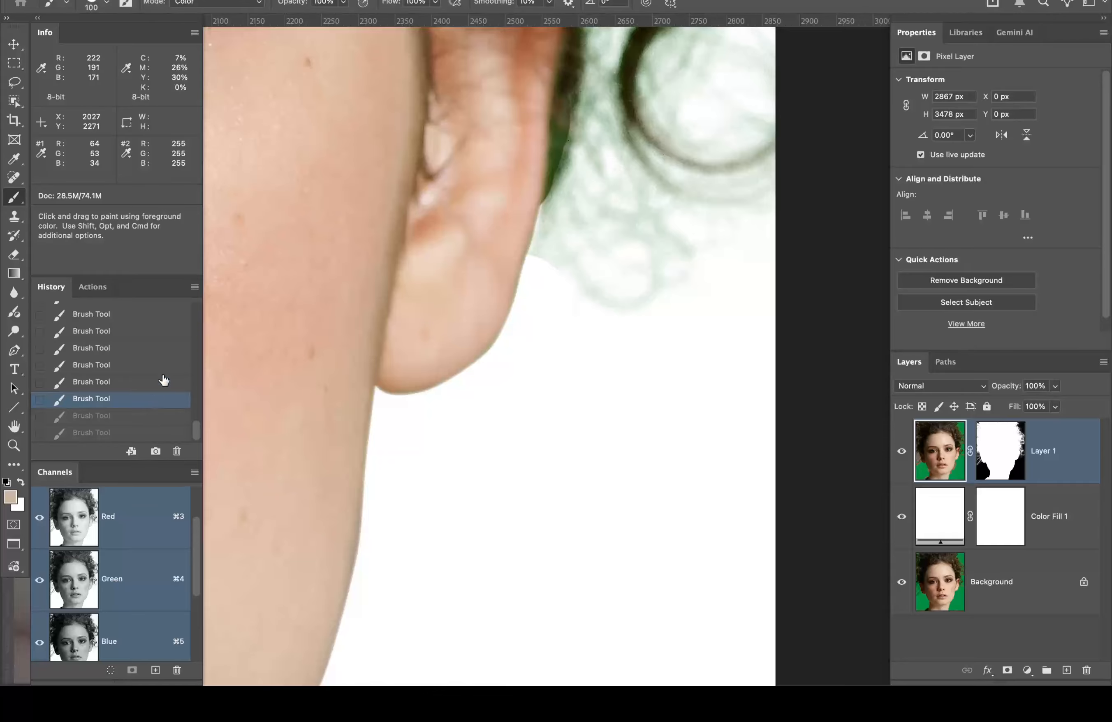
drag(625, 245, 506, 347)
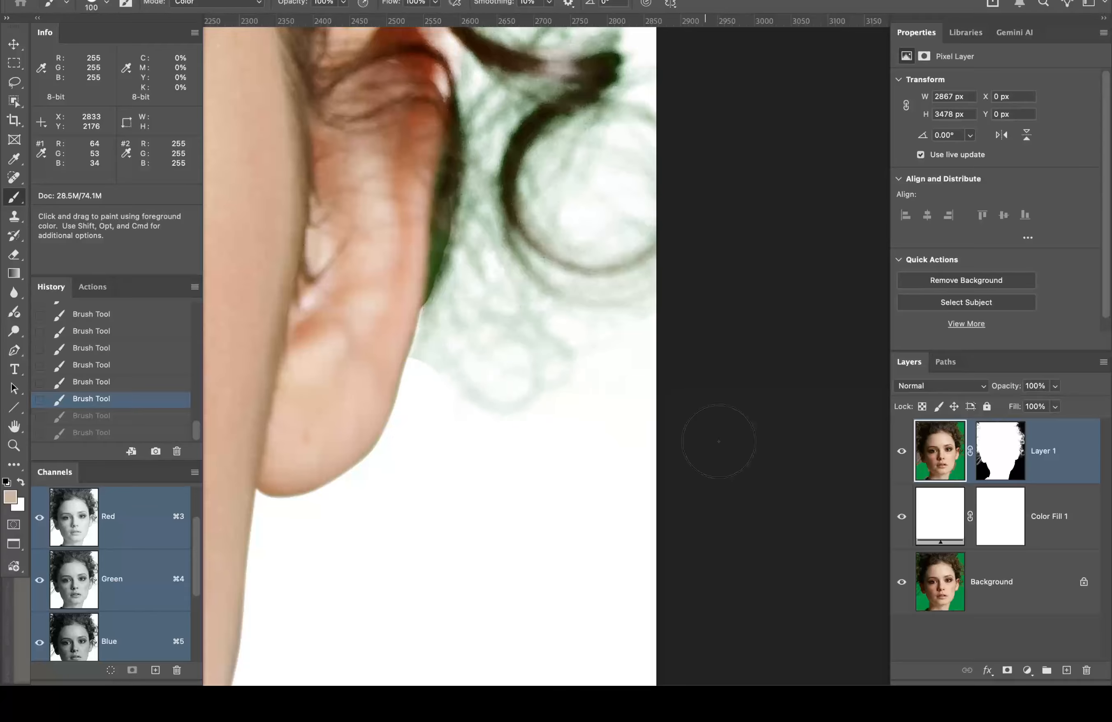
alt+click(1002, 450)
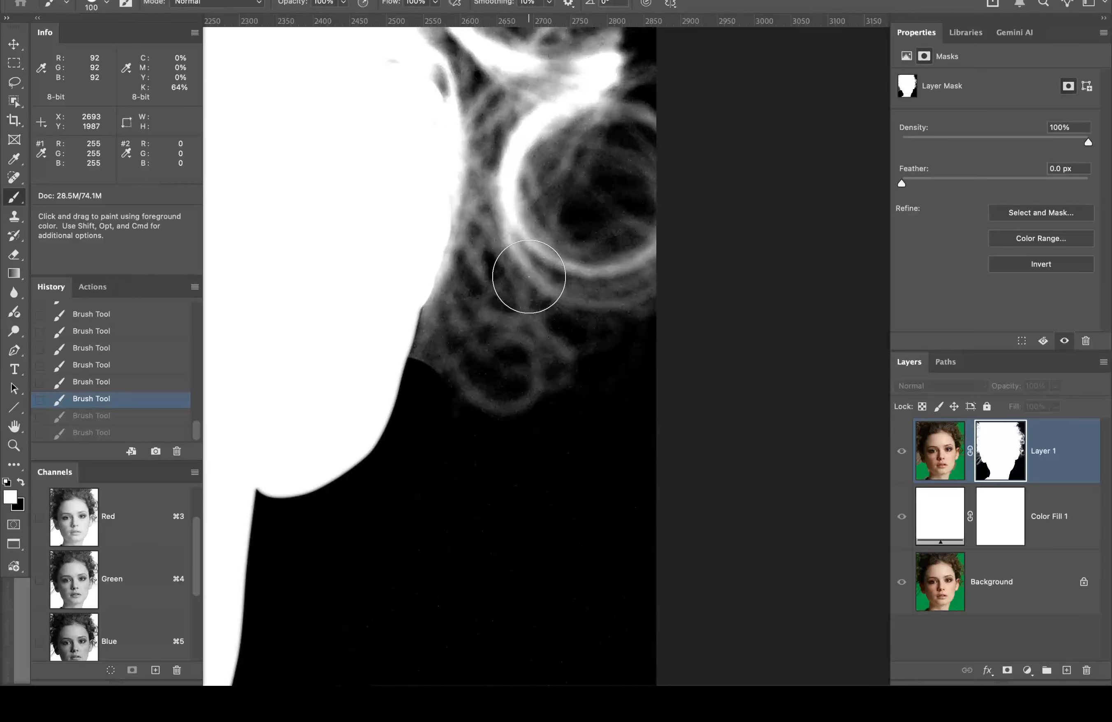
Step: Paint white on the mask near the hair edge with a 15 px brush at 2% flow
key(bracketleft)
key(bracketleft)
key(bracketleft)
key(bracketleft)
key(bracketleft)
key(bracketleft)
key(bracketleft)
key(bracketleft)
key(bracketleft)
key(bracketleft)
key(bracketleft)
key(bracketleft)
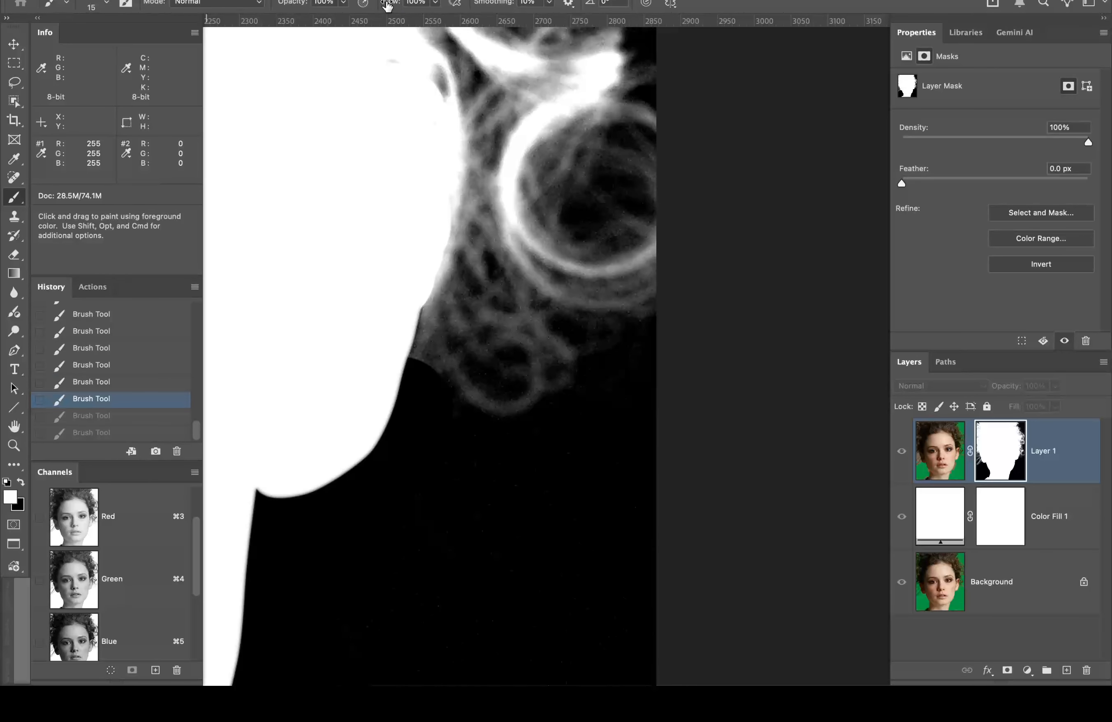
drag(387, 4, 341, 19)
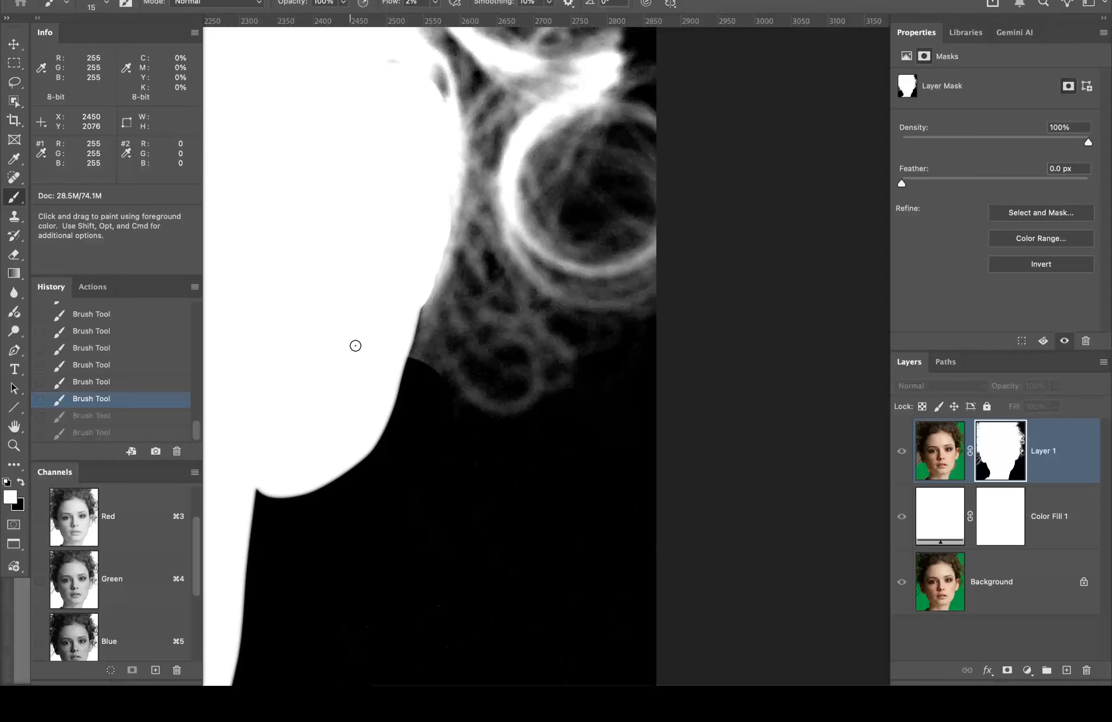
mouse_move(420, 359)
mouse_down()
mouse_move(453, 378)
mouse_move(428, 352)
mouse_move(415, 355)
mouse_move(425, 309)
mouse_move(422, 345)
mouse_move(417, 354)
mouse_move(419, 314)
mouse_move(411, 350)
mouse_move(420, 317)
mouse_move(413, 347)
mouse_move(464, 392)
mouse_up()
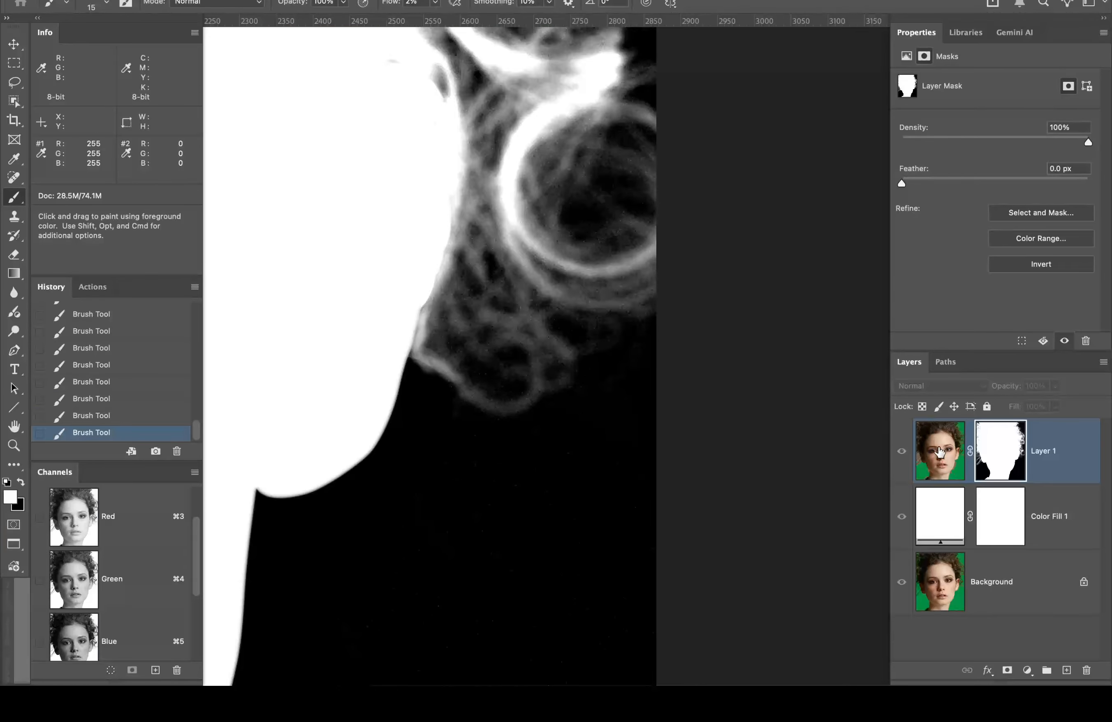
Step: Zoom in, show the mask in grayscale, and load the 'lower face' path as a selection
click(931, 469)
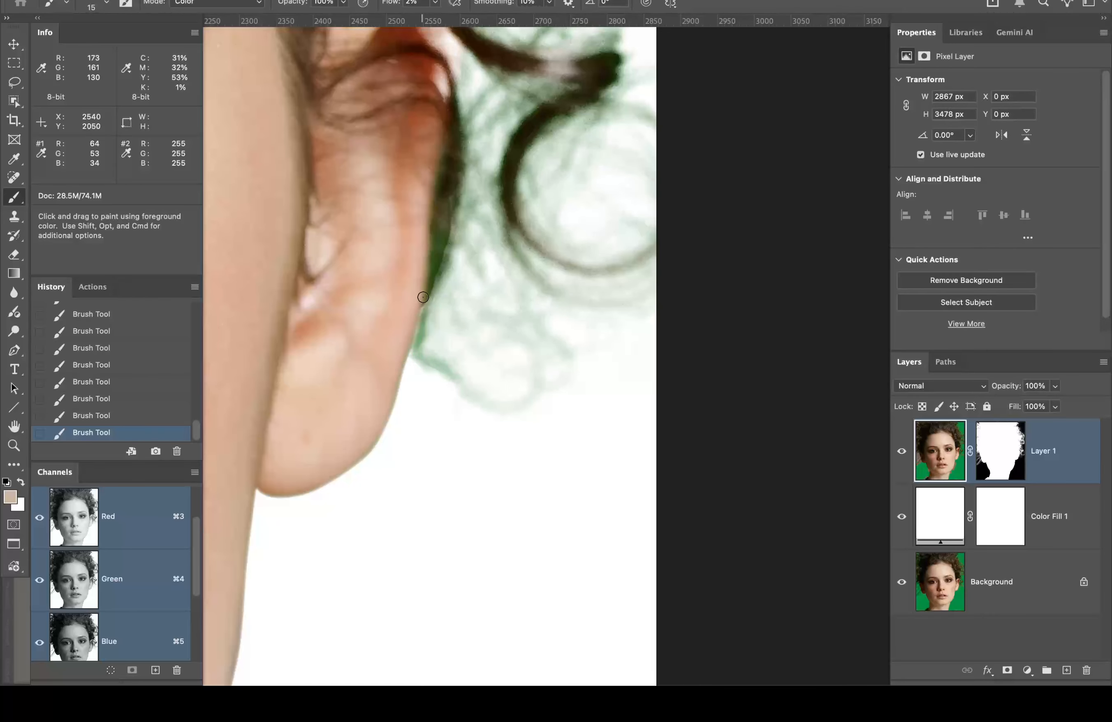
scroll(422, 304, up, 1)
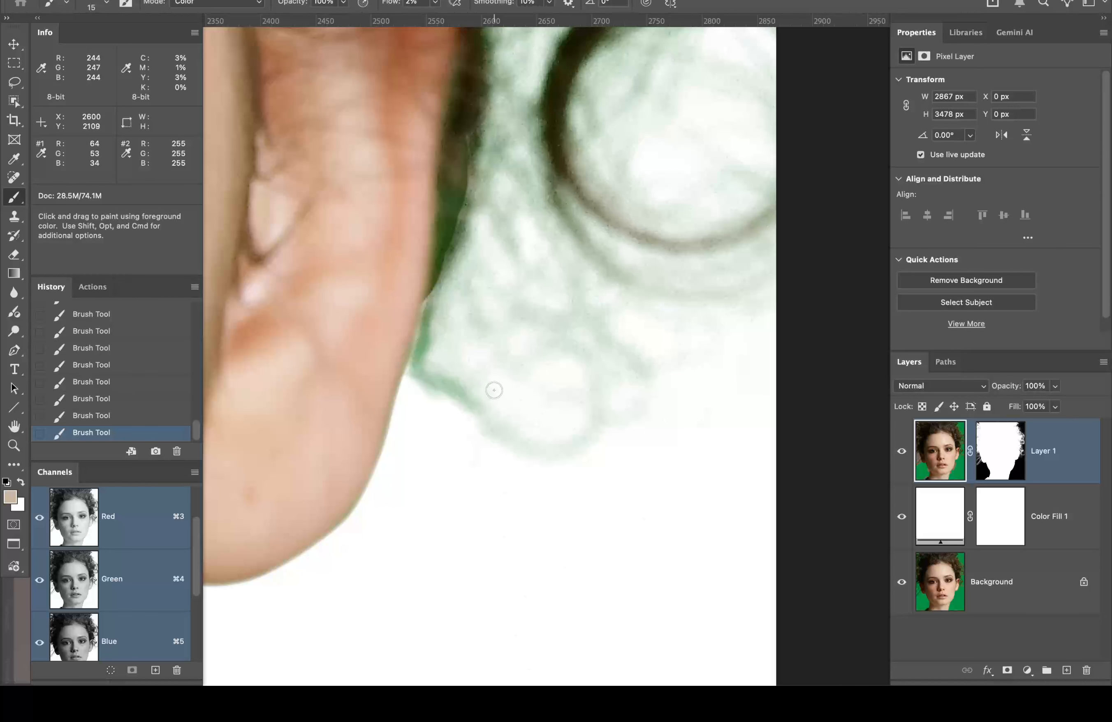
click(1001, 451)
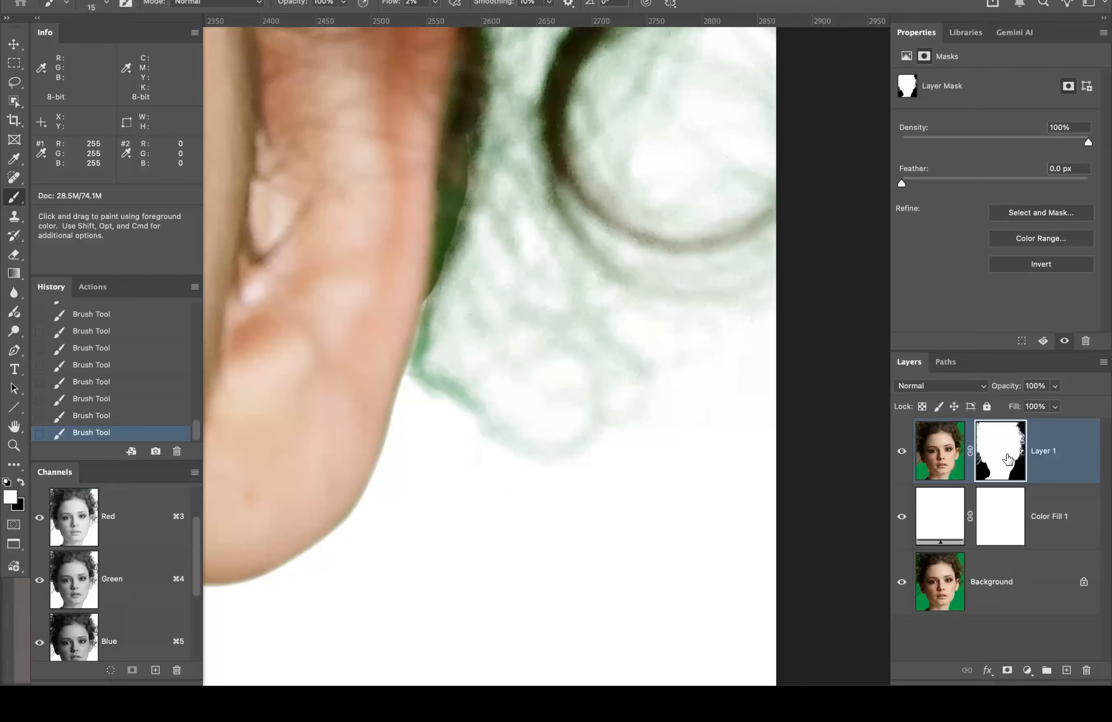
alt+click(985, 441)
click(946, 362)
super+click(917, 407)
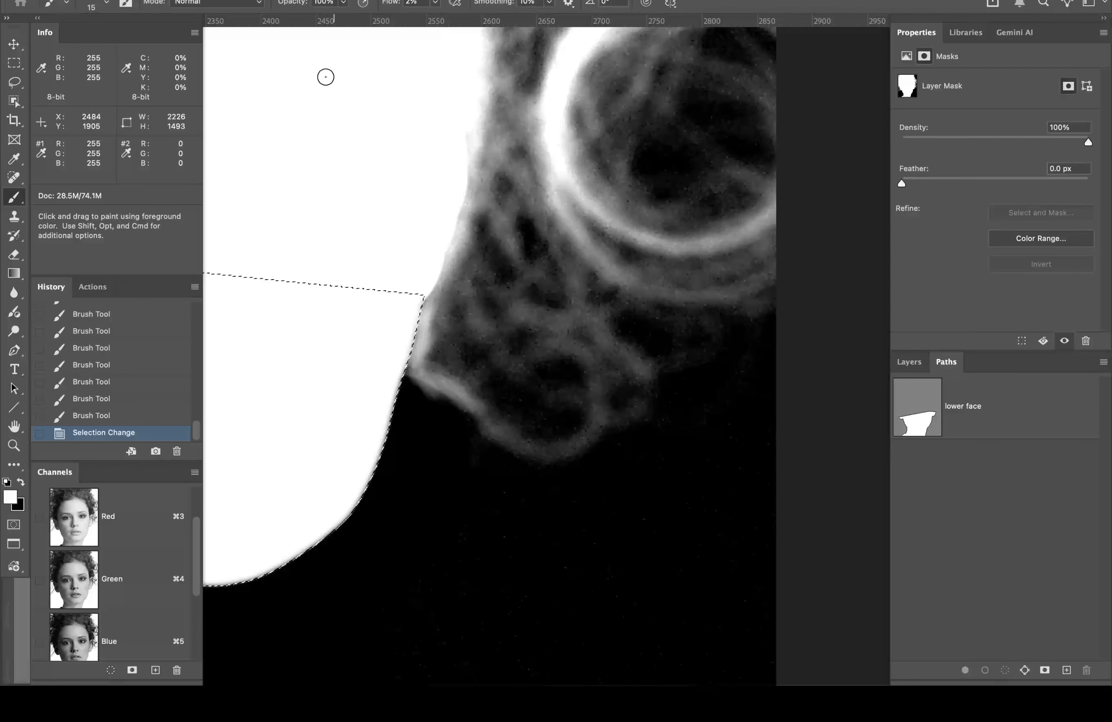
Step: Invert the lower-face selection and set the brush to 100% flow, 55% hardness, 45 px
click(327, 0)
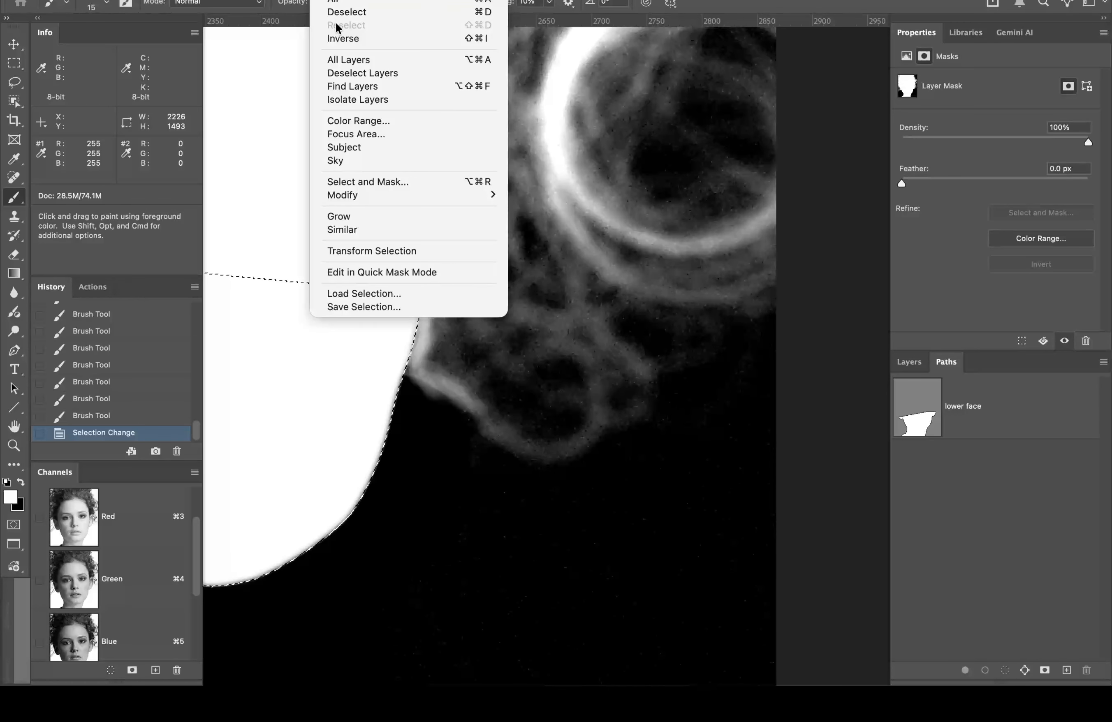
click(342, 39)
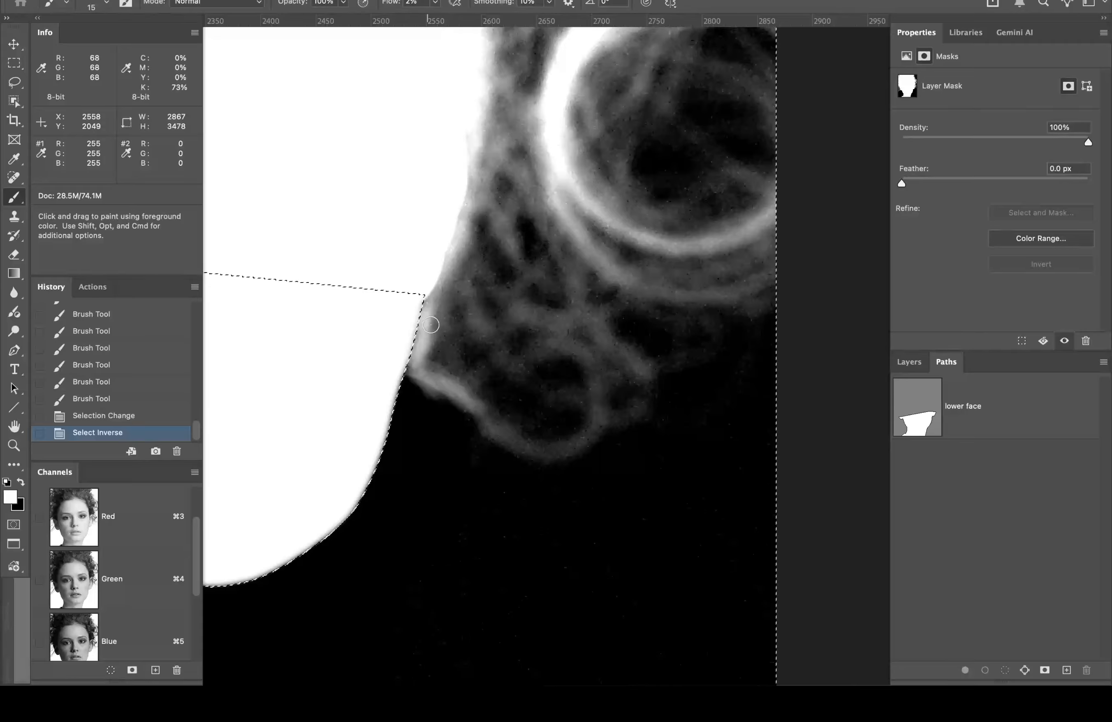
click(920, 362)
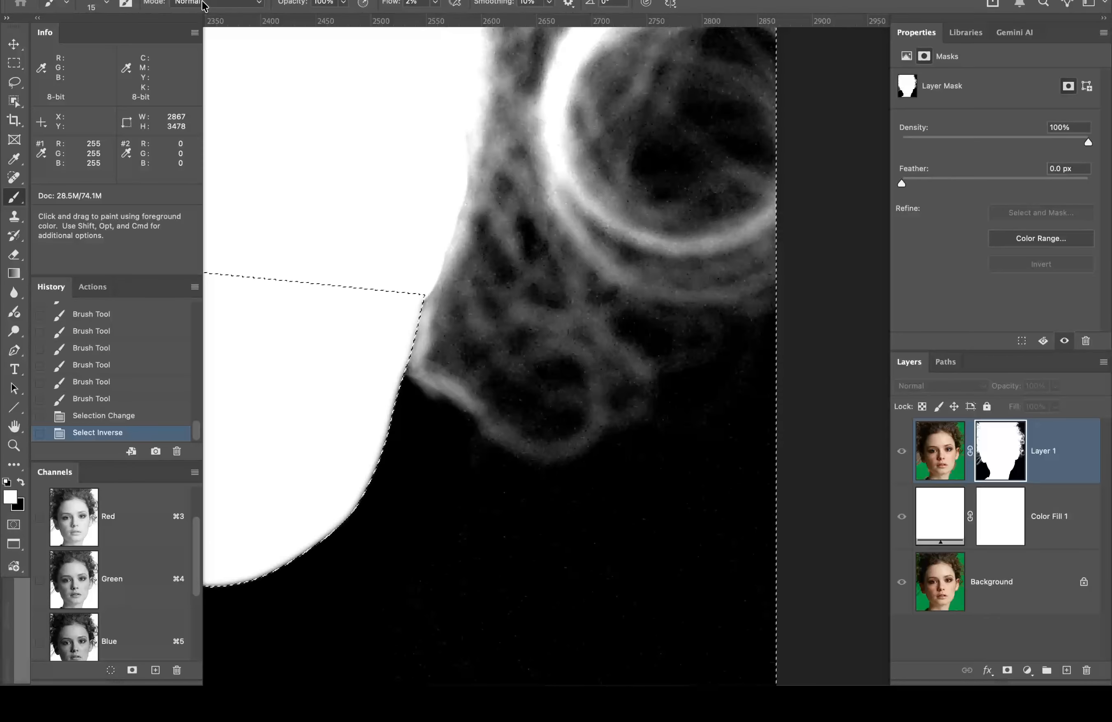
drag(393, 7, 532, 14)
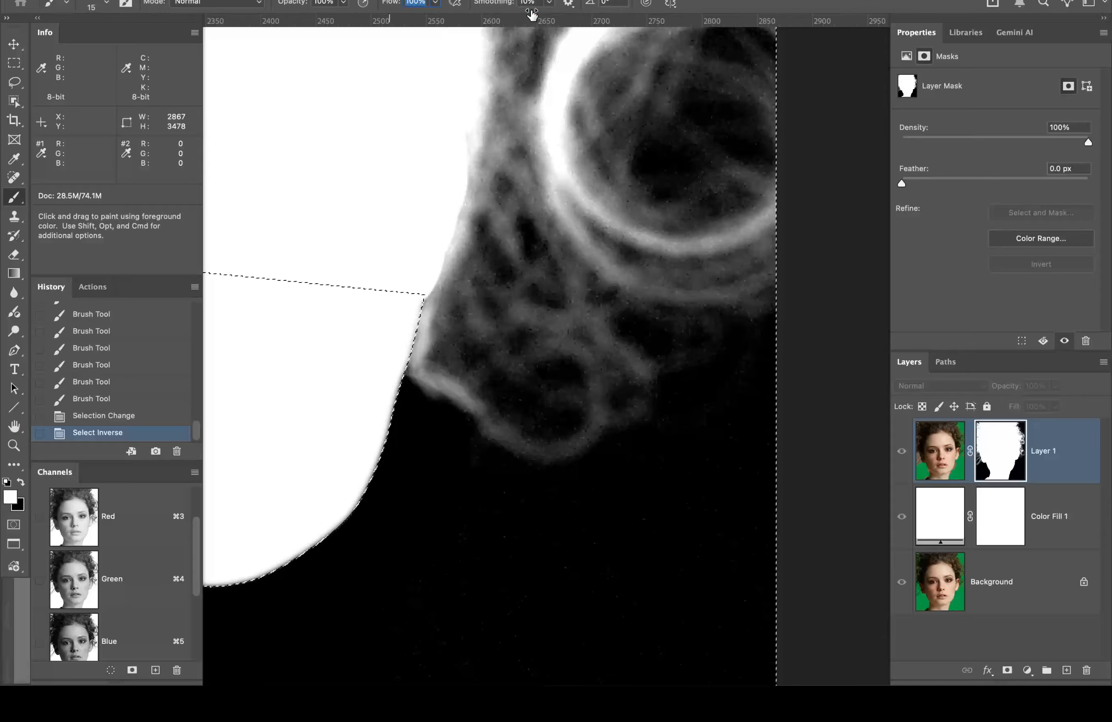
click(107, 3)
click(132, 78)
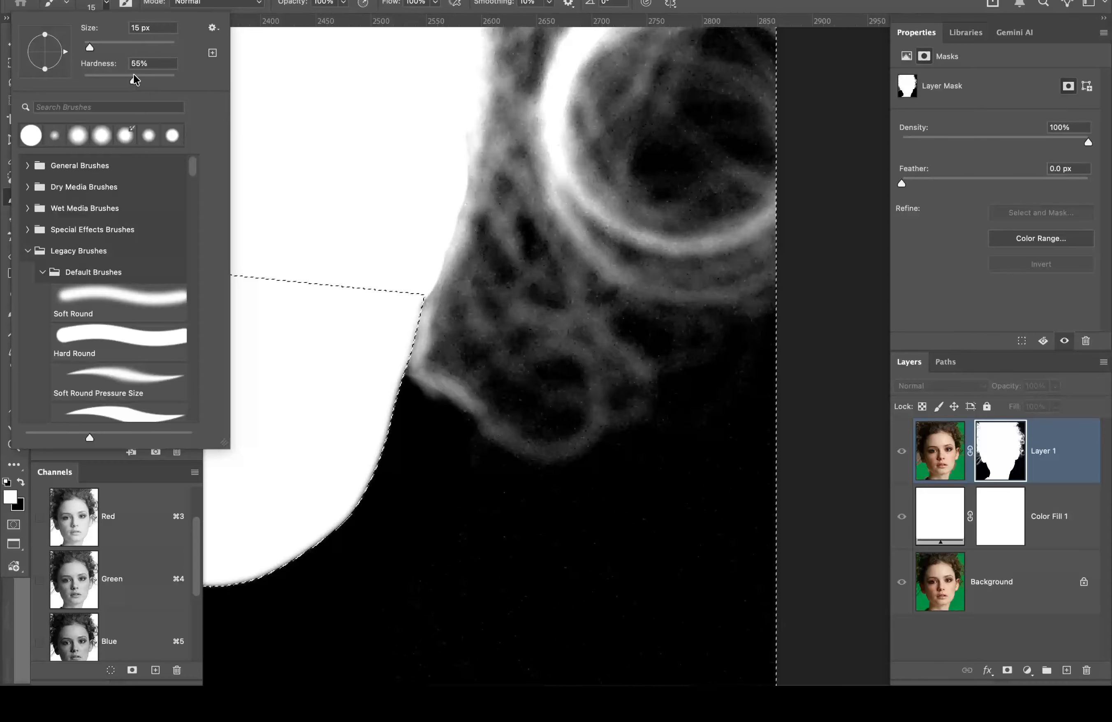
click(735, 4)
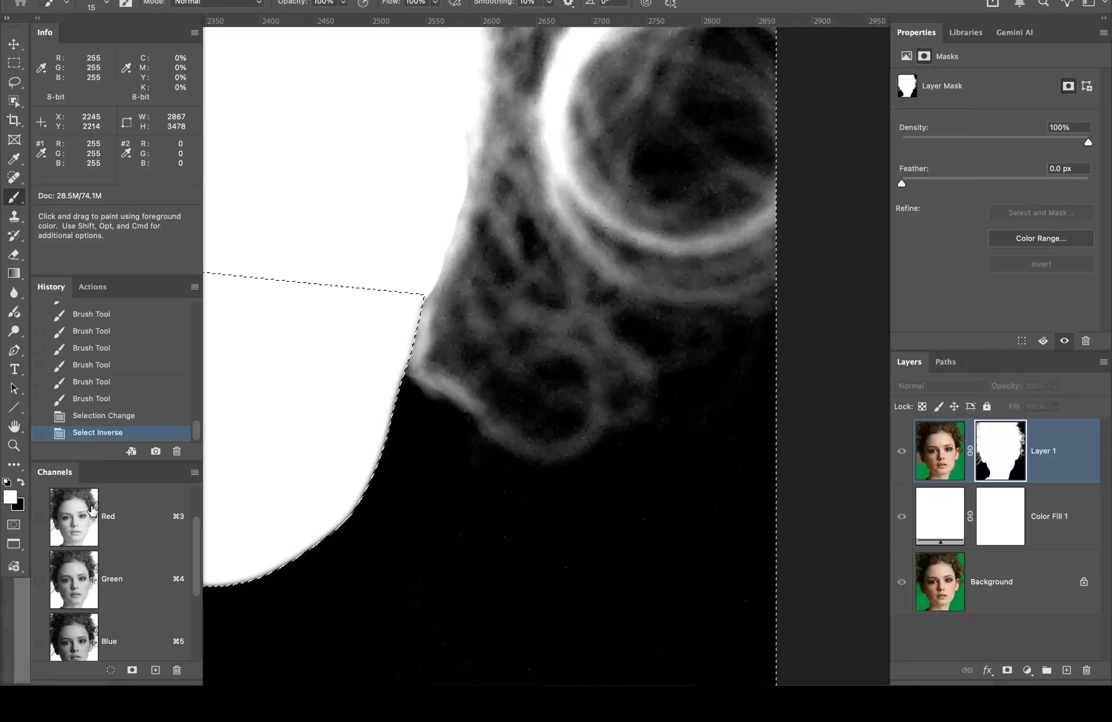
key(bracketright)
key(bracketright)
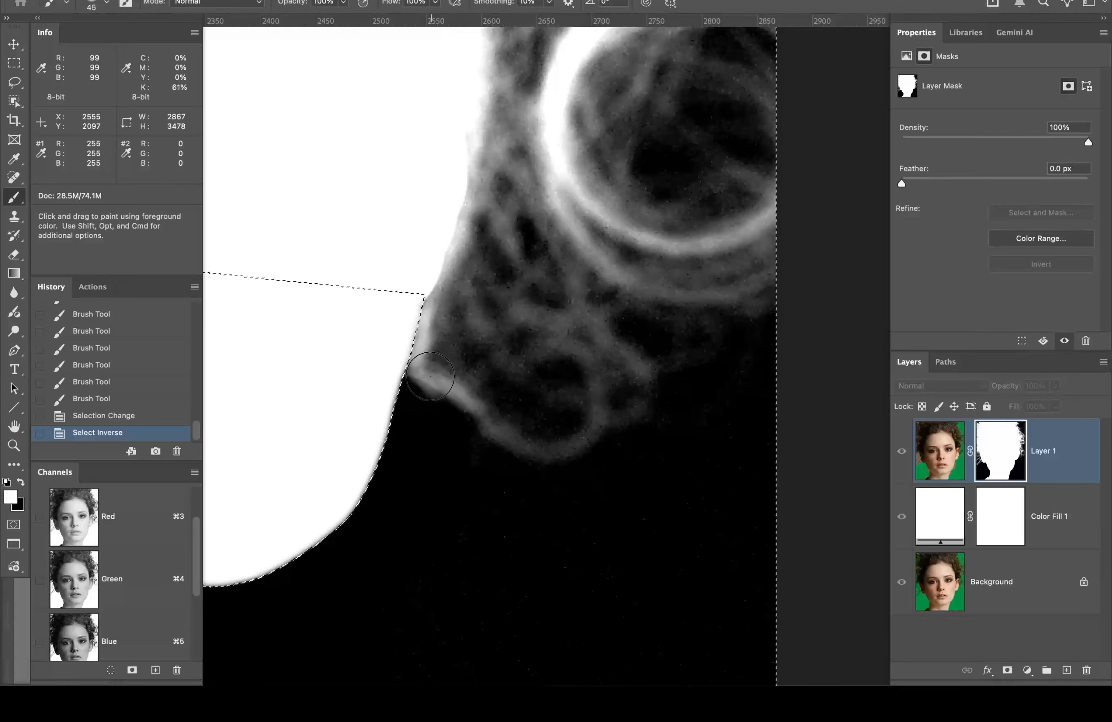
key(bracketright)
key(bracketright)
key(bracketright)
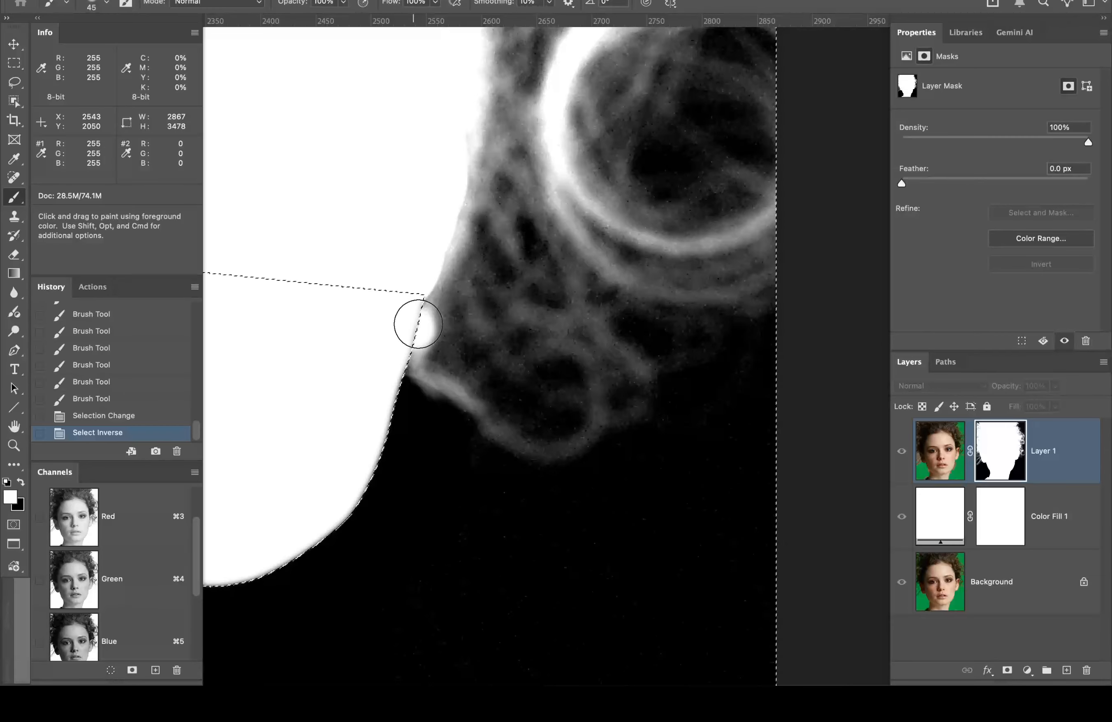
Step: Try a white stroke along the neck edge, undo it, and switch to black
drag(413, 328, 640, 441)
key(super+z)
key(x)
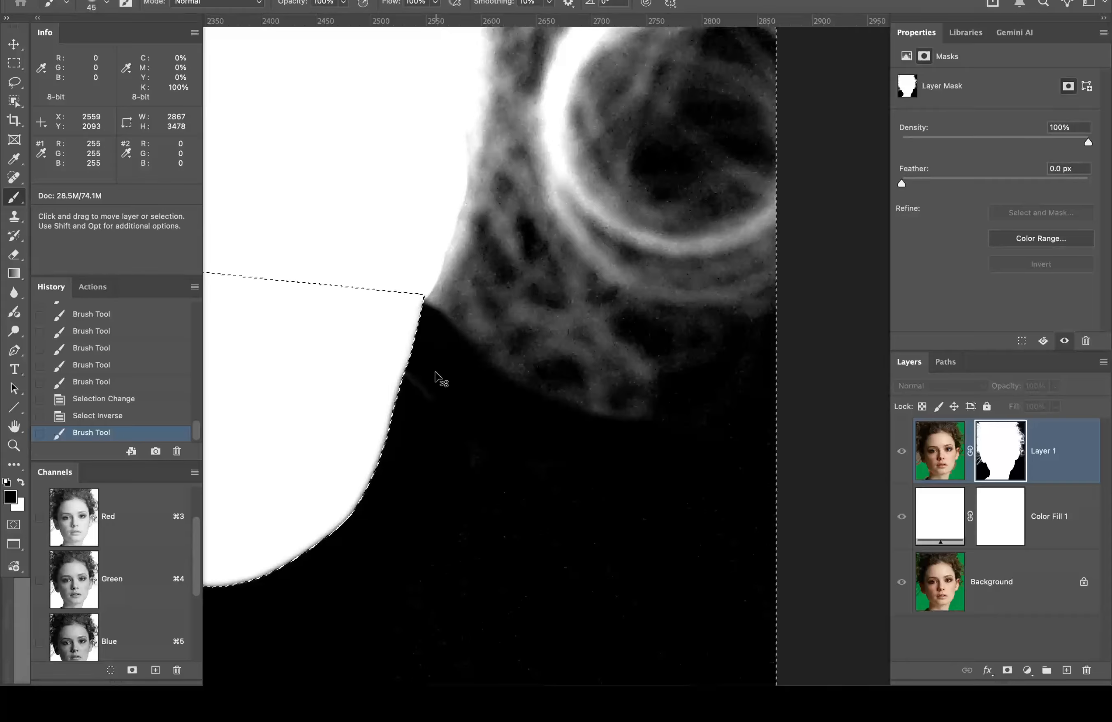
key(super+z)
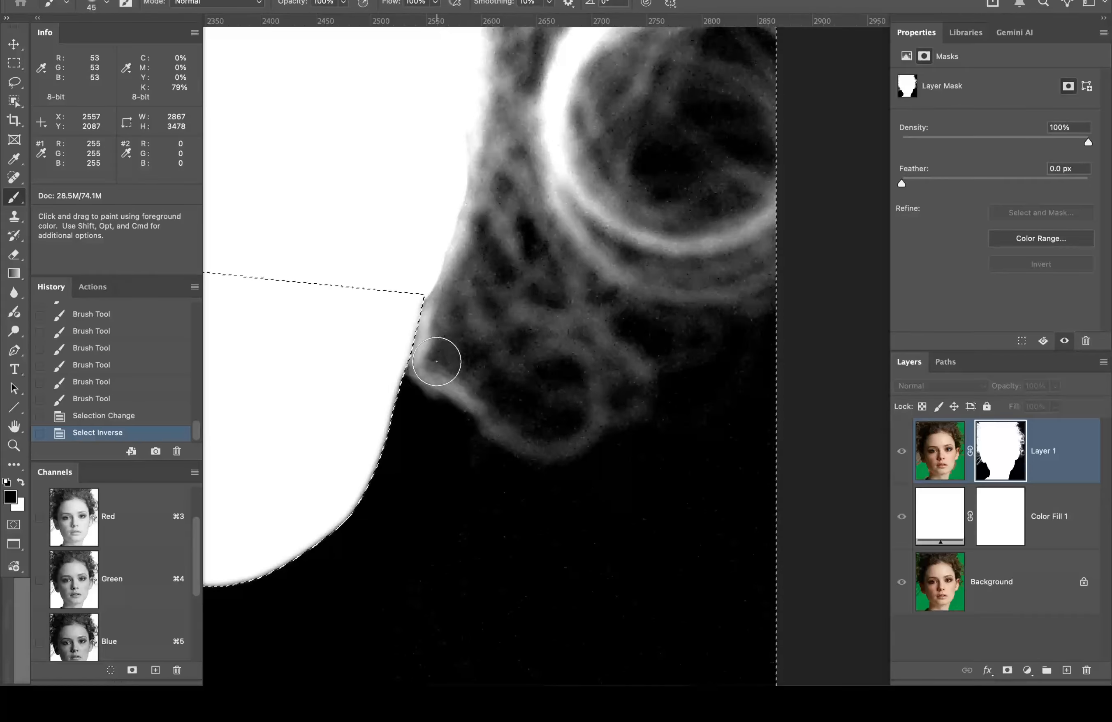
Step: With 0% hardness, paint black over the grey halo along the neck and jaw, repainting as needed
click(105, 4)
drag(133, 81, 48, 87)
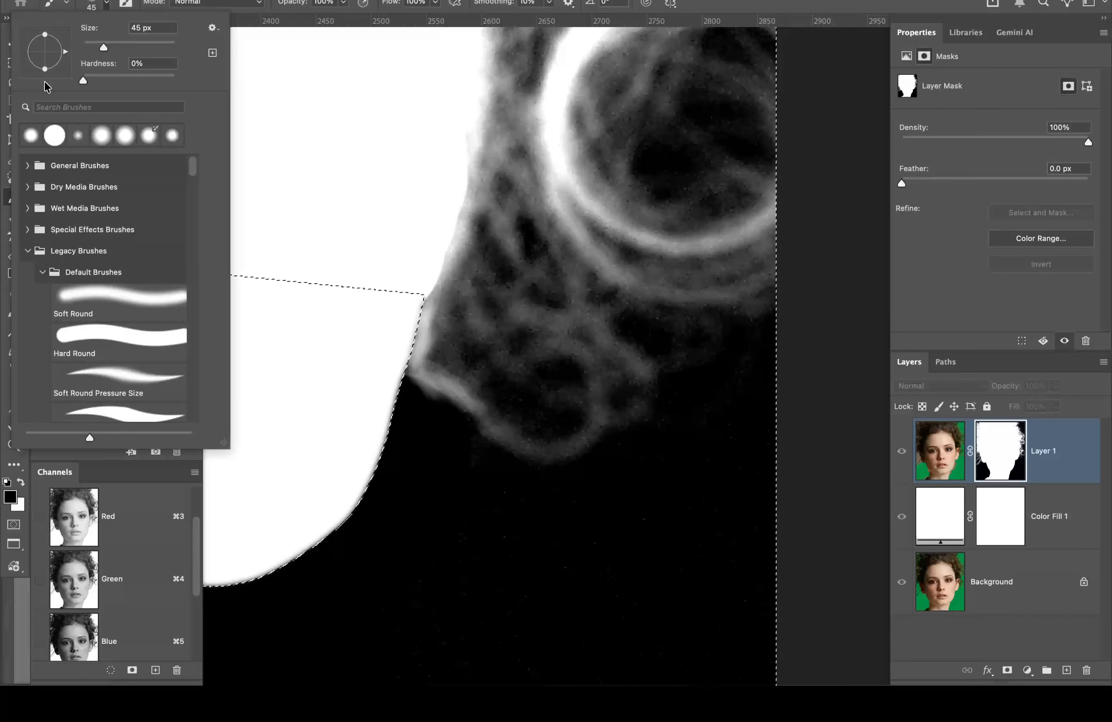
click(743, 2)
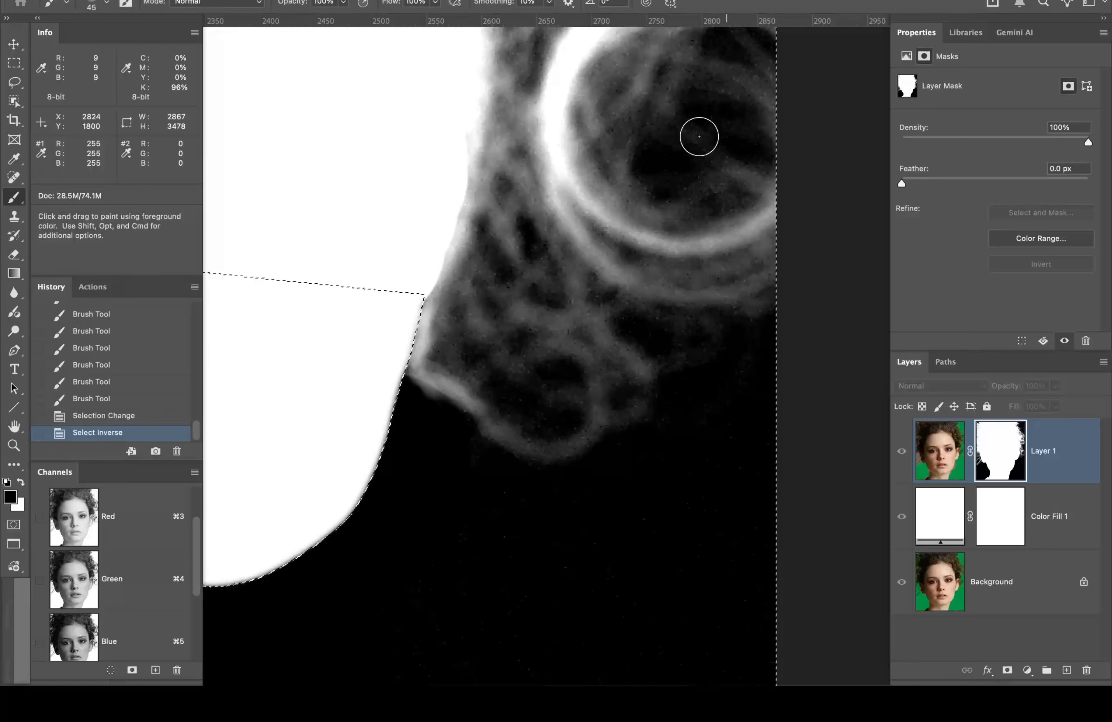
mouse_move(420, 322)
mouse_down()
mouse_move(418, 362)
mouse_move(451, 400)
mouse_move(604, 509)
mouse_move(697, 546)
mouse_up()
click(558, 456)
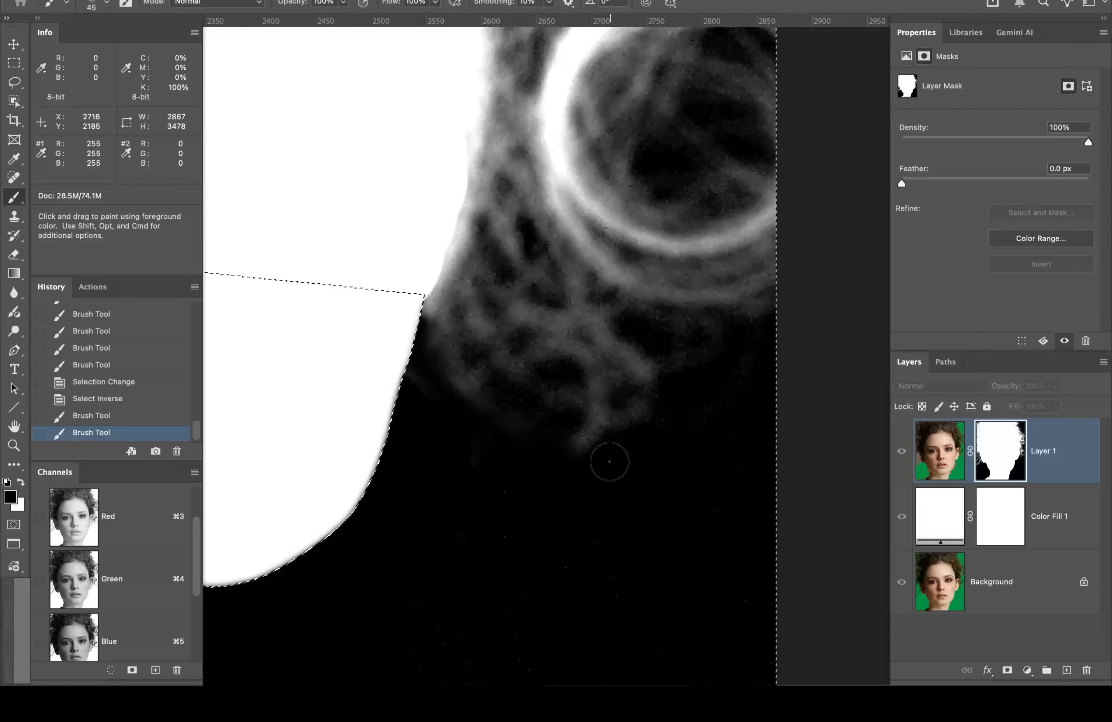
key(super+z)
key(super+z)
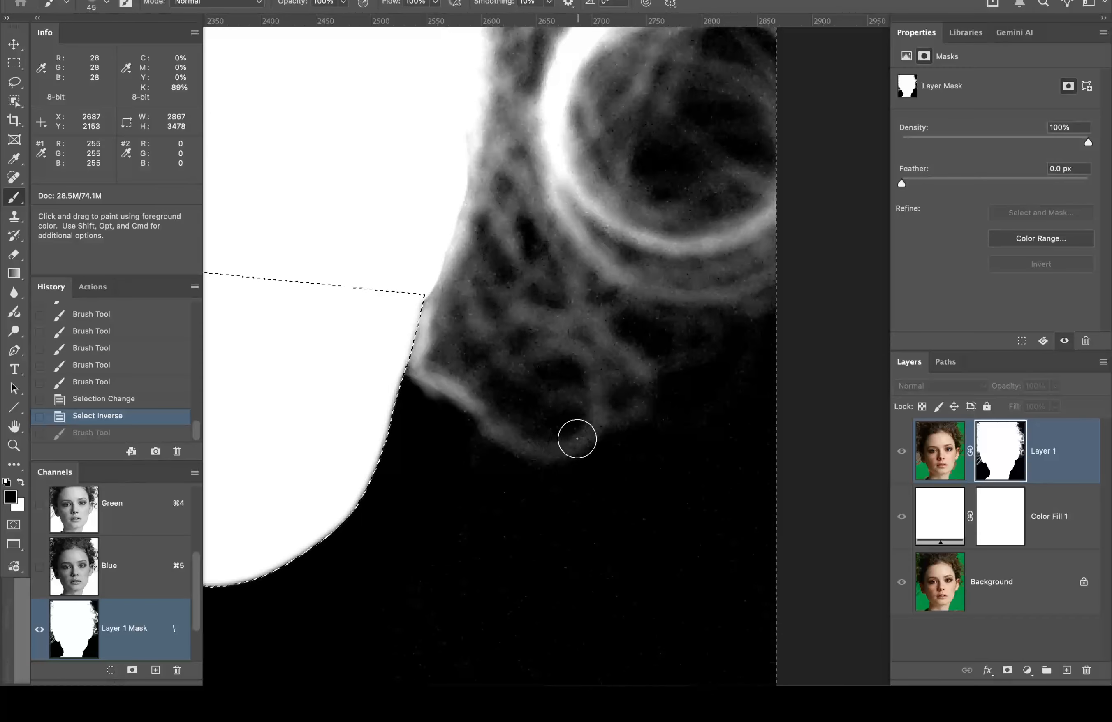
mouse_move(597, 449)
mouse_down()
mouse_move(537, 453)
mouse_move(438, 381)
mouse_move(424, 358)
mouse_move(424, 291)
mouse_move(407, 345)
mouse_move(430, 435)
mouse_up()
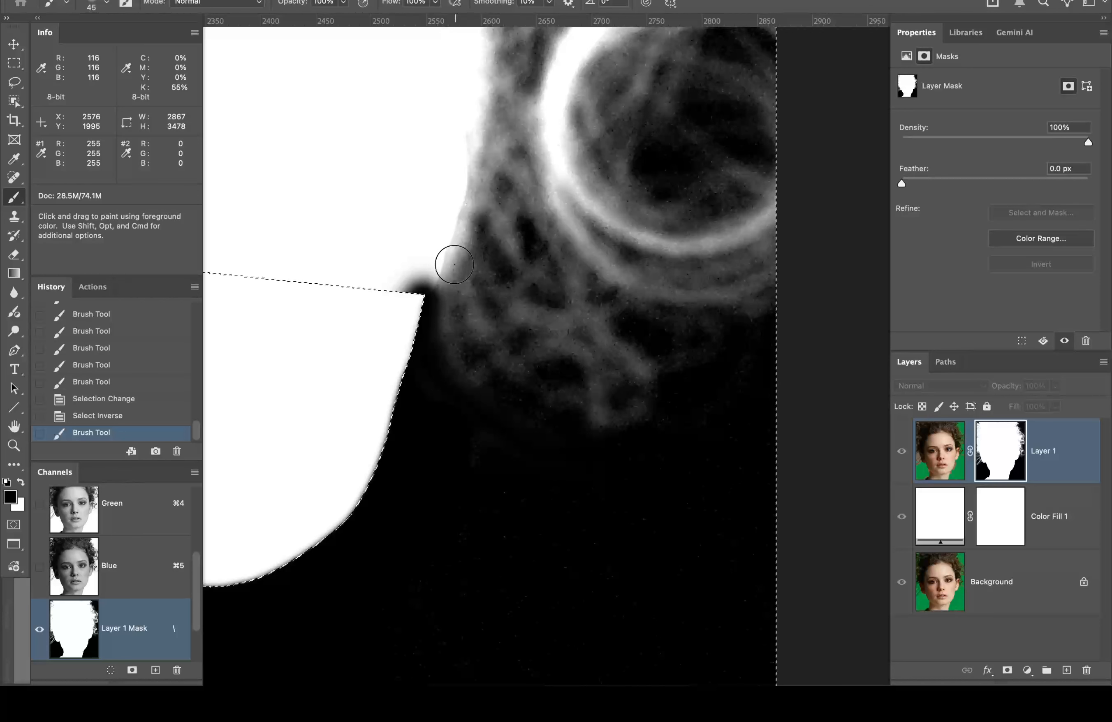
key(super+z)
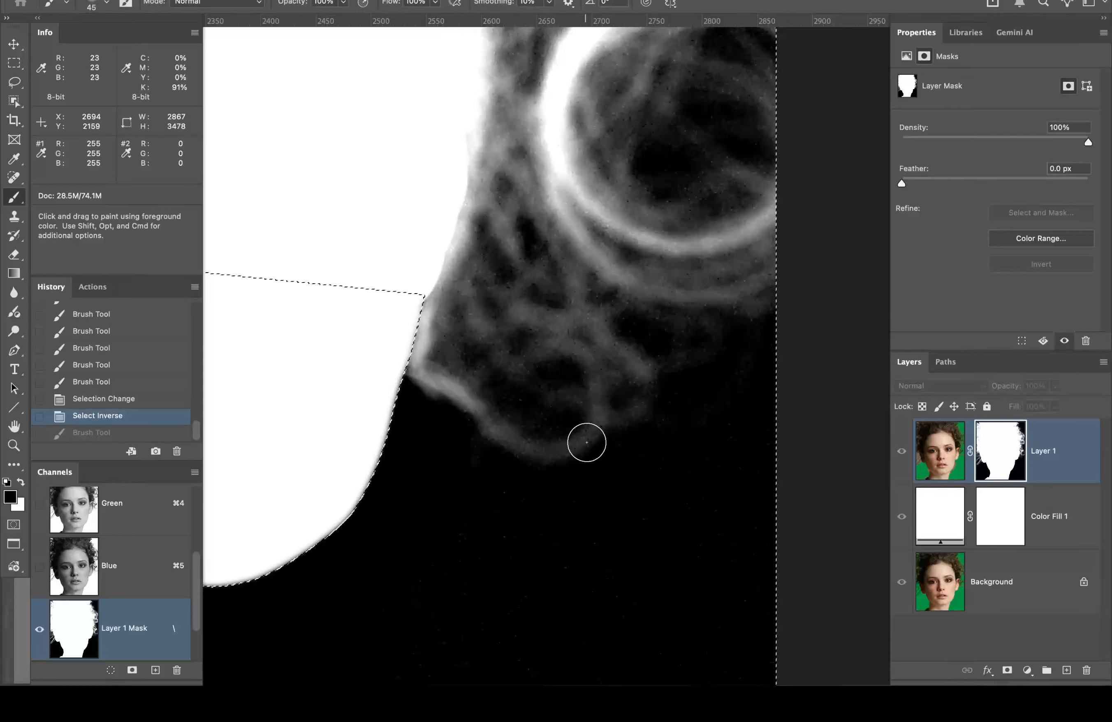
mouse_move(580, 444)
mouse_down()
mouse_move(539, 452)
mouse_move(487, 423)
mouse_move(445, 343)
mouse_move(419, 327)
mouse_move(395, 332)
mouse_move(461, 433)
mouse_move(420, 379)
mouse_move(474, 415)
mouse_up()
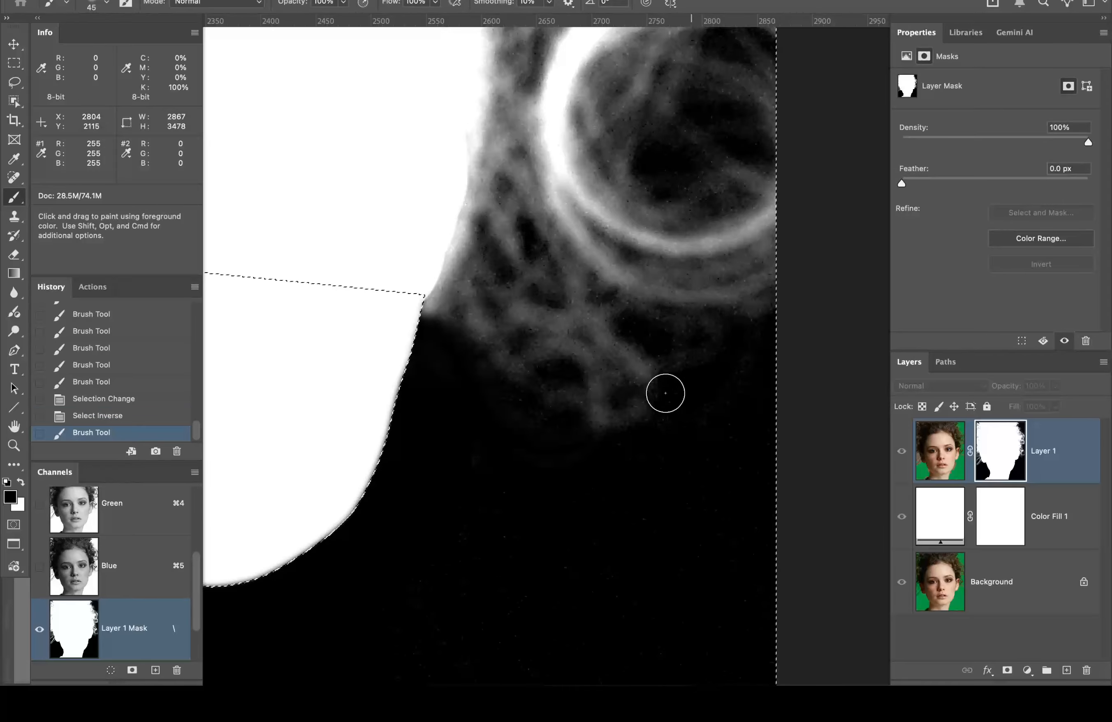
Step: Target Layer 1's image pixels in colour view, deselect, and confirm 0% brush hardness
click(956, 449)
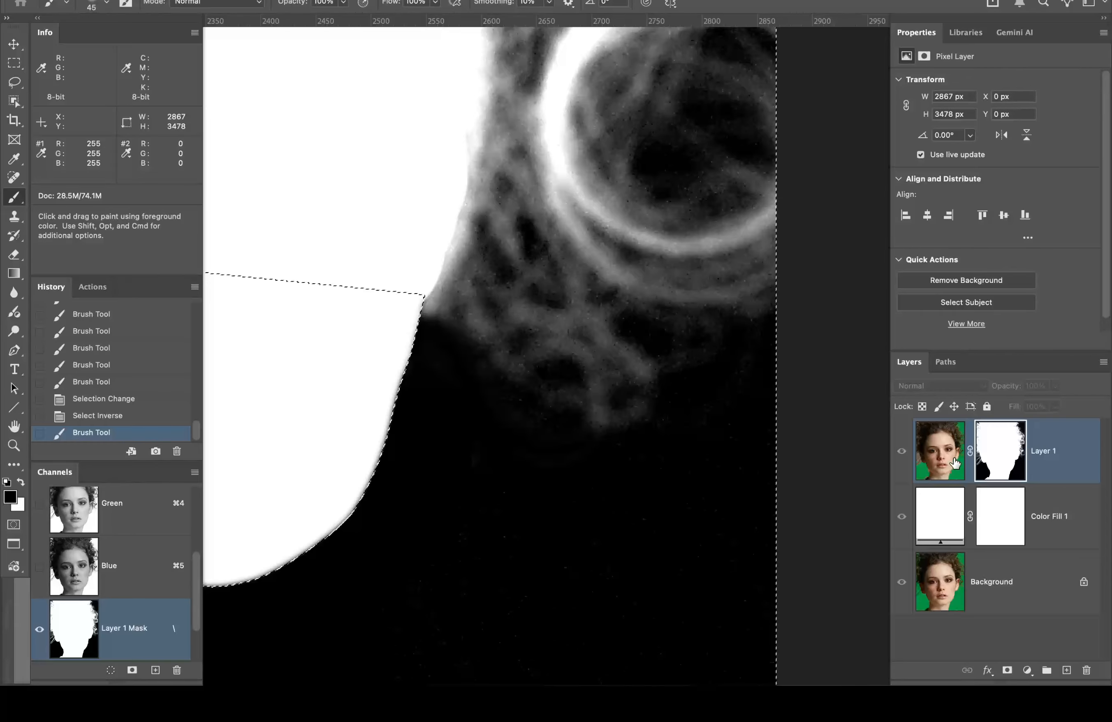
click(937, 443)
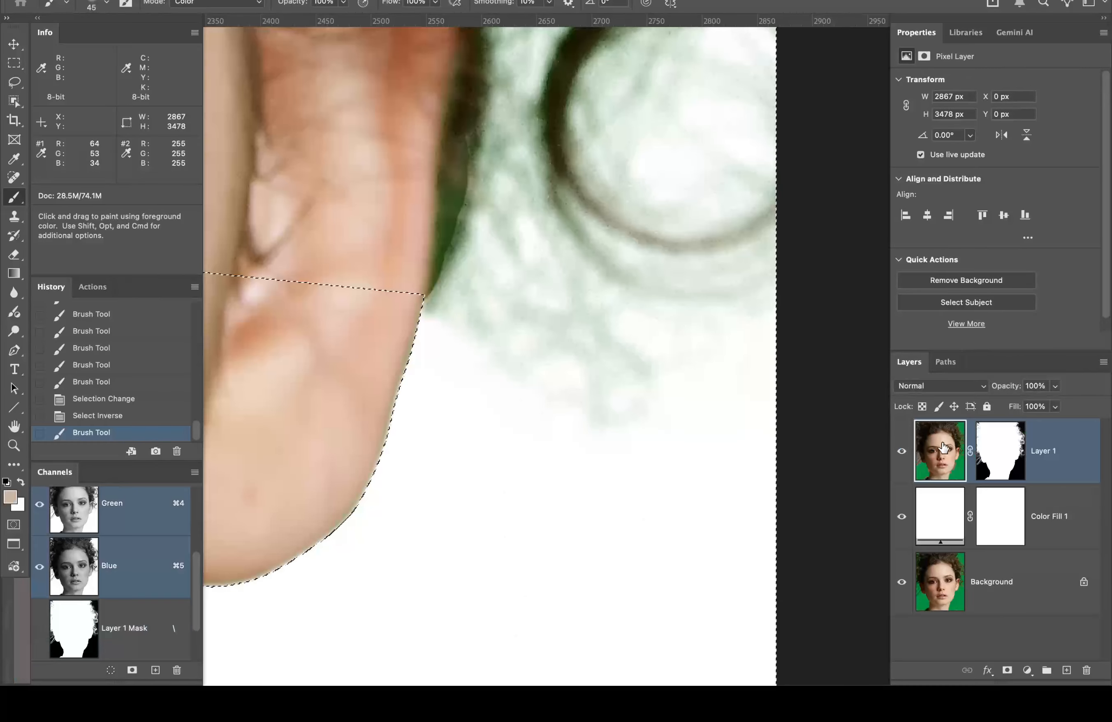
key(super+d)
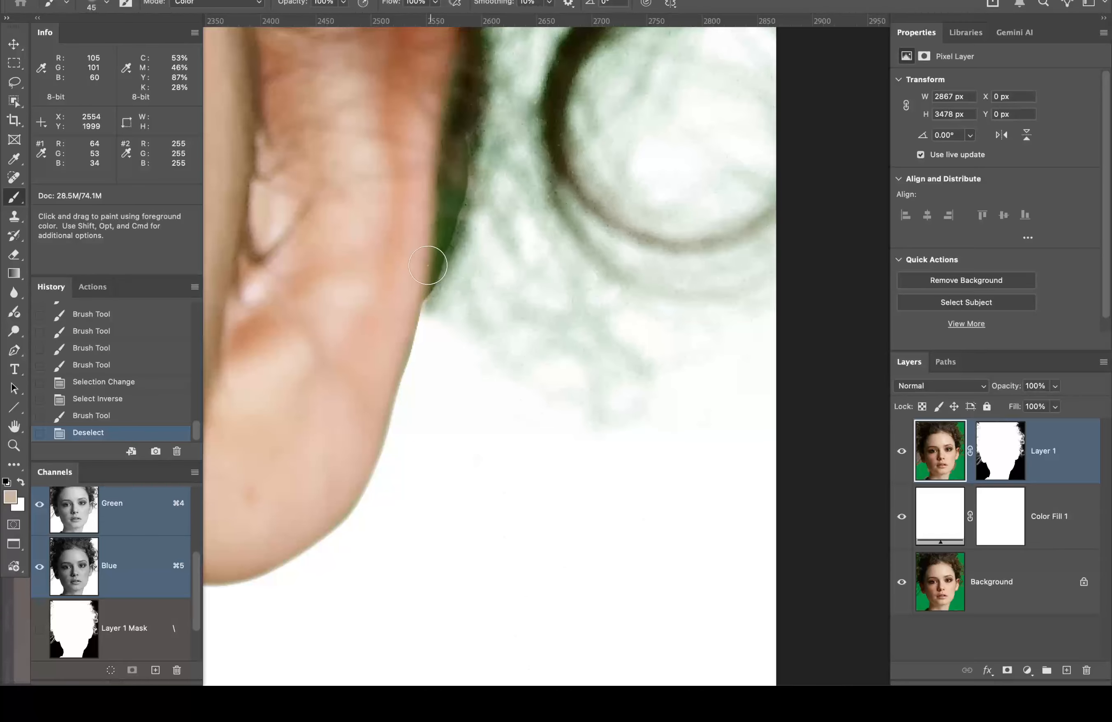
drag(408, 157, 375, 319)
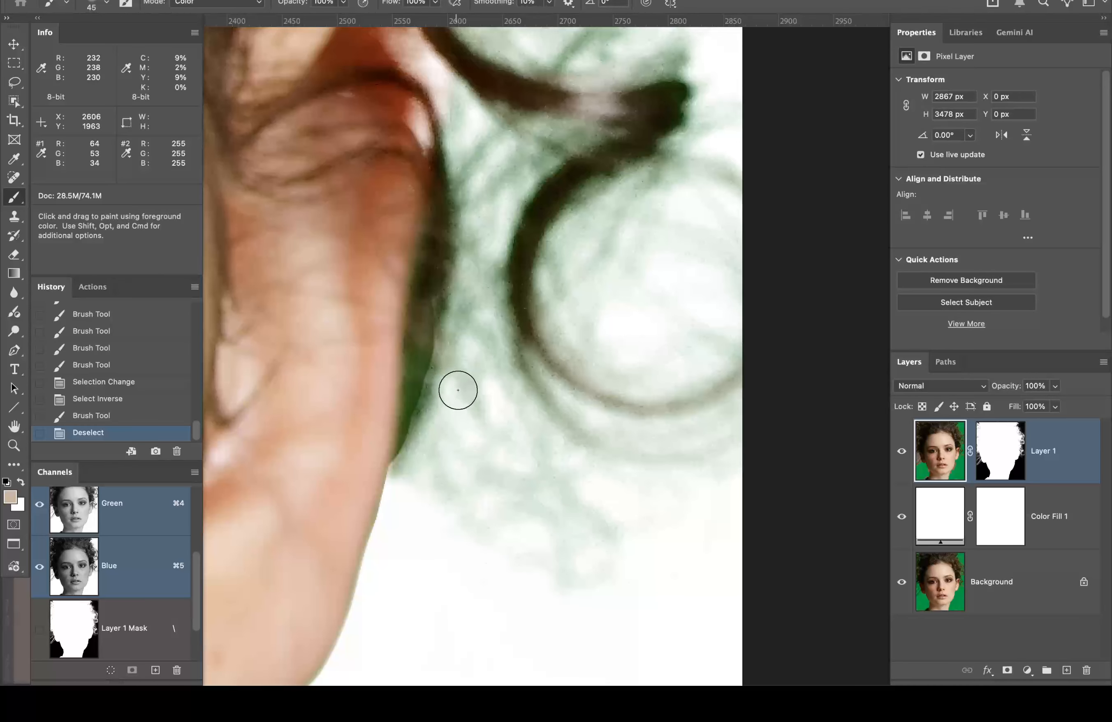
click(106, 4)
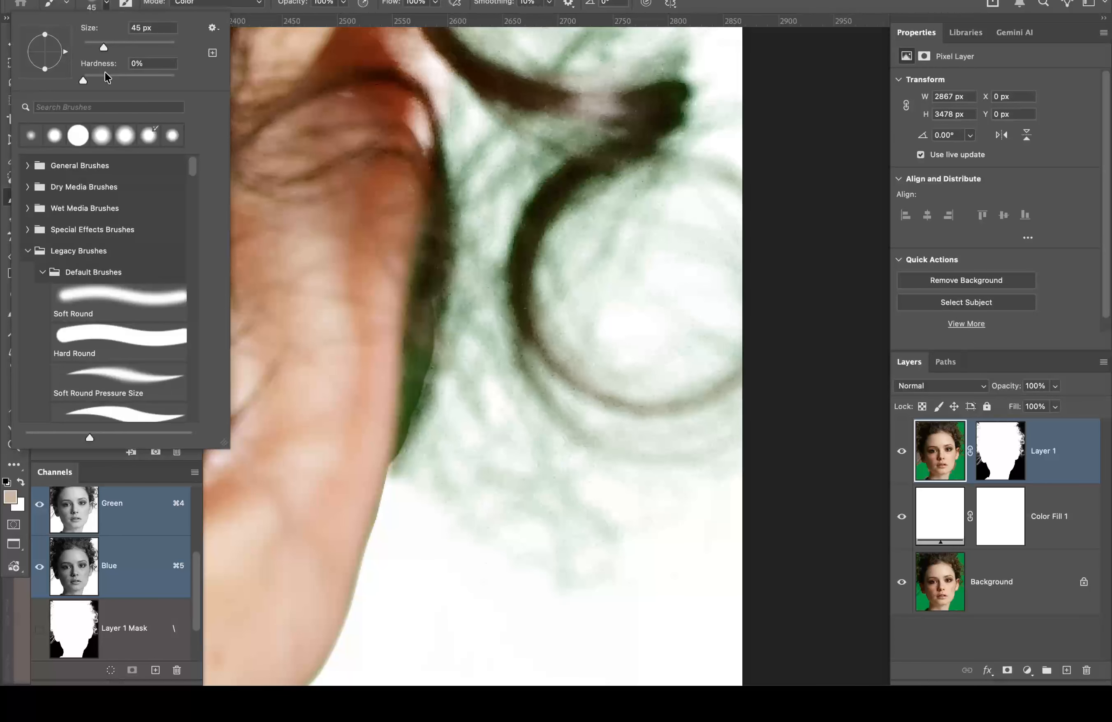
click(83, 78)
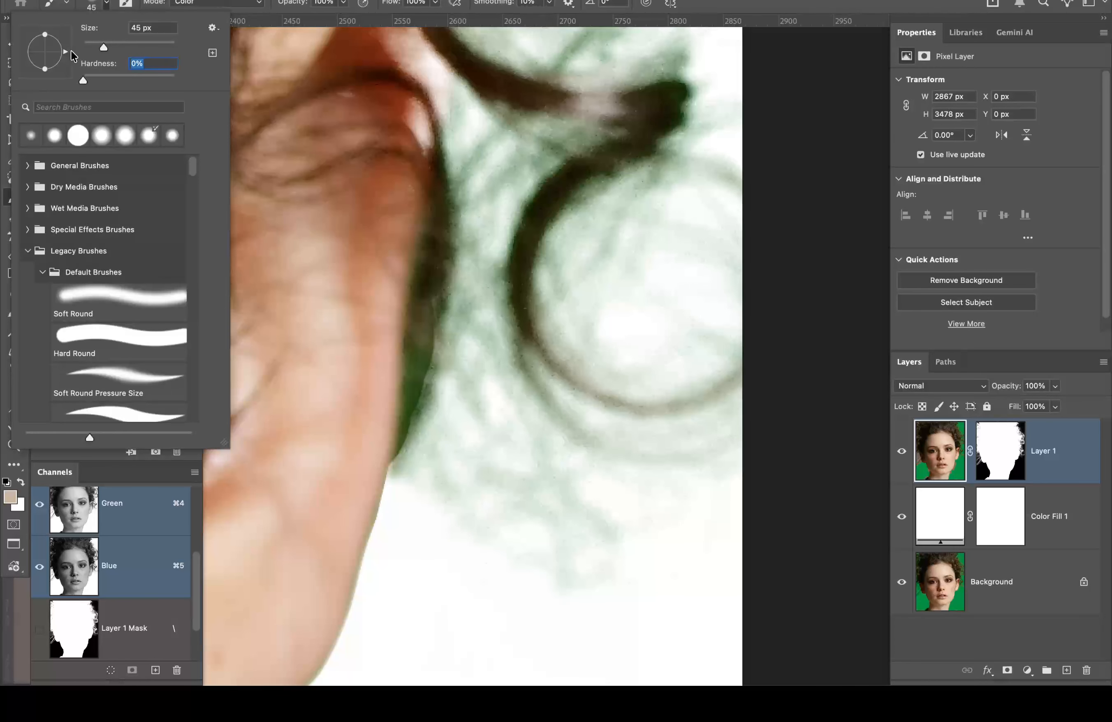
click(796, 10)
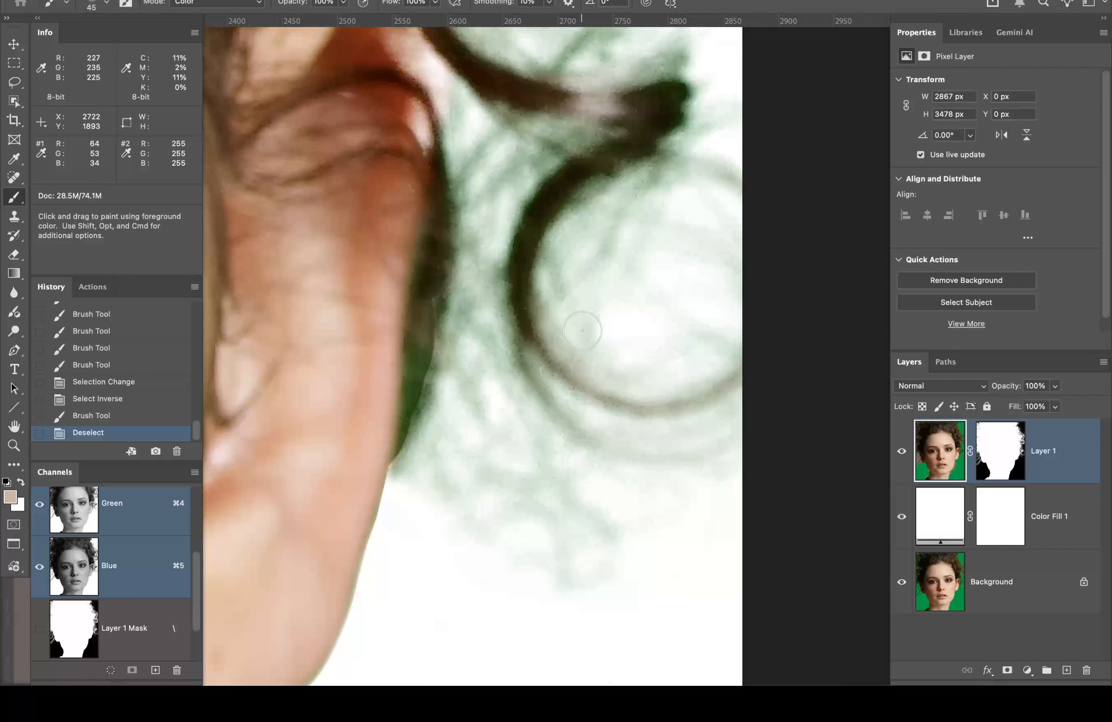
Step: Zoom out over the hair, enlarge the brush to 200 px, and sample the hair's brown
key(alt+space)
alt+click(547, 401)
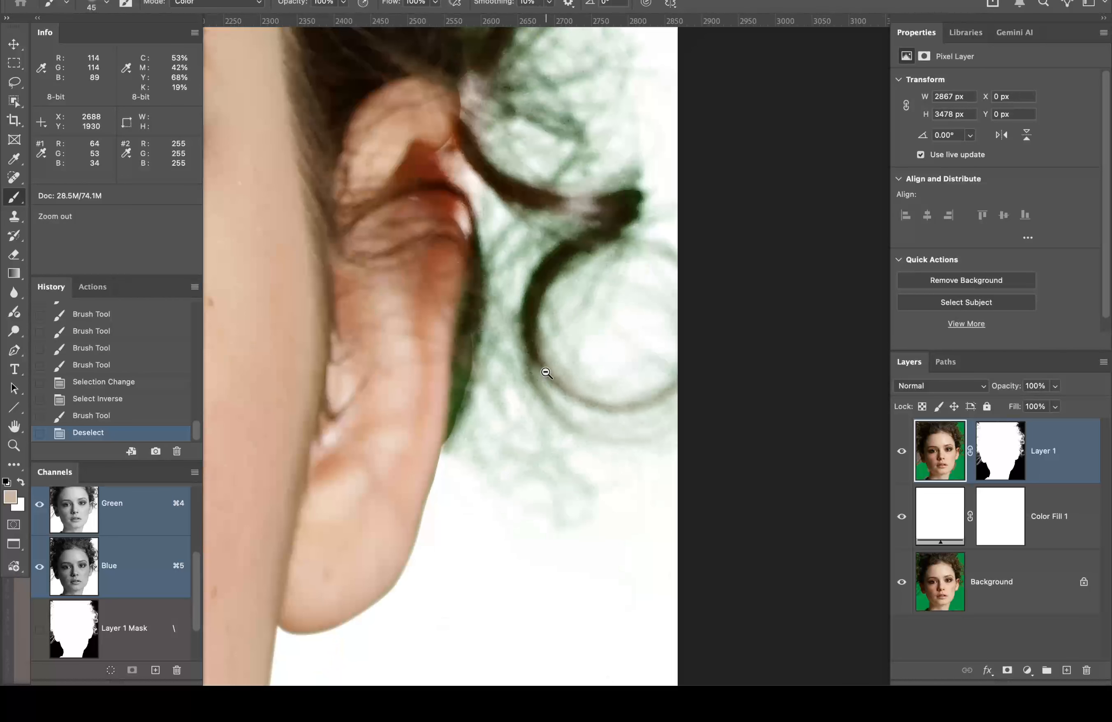
alt+click(547, 374)
key(space)
drag(502, 142, 551, 431)
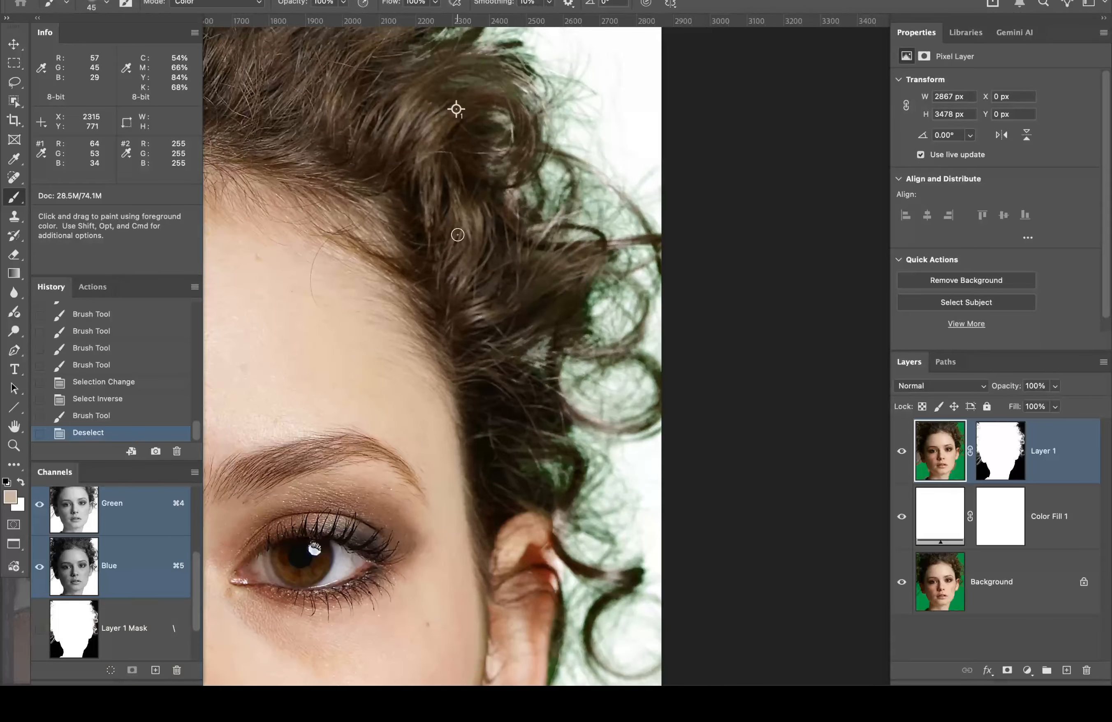
key(bracketright)
key(bracketright)
key(bracketright)
key(bracketright)
key(bracketright)
key(bracketright)
key(bracketright)
key(bracketright)
key(bracketright)
key(bracketright)
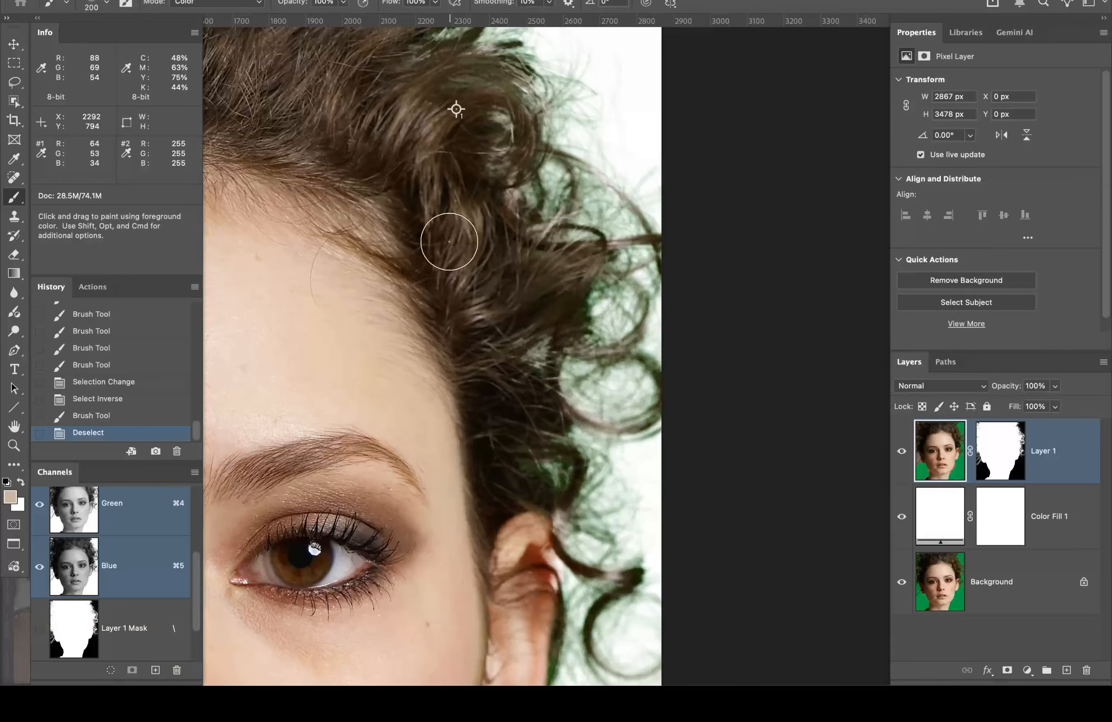
alt+click(456, 217)
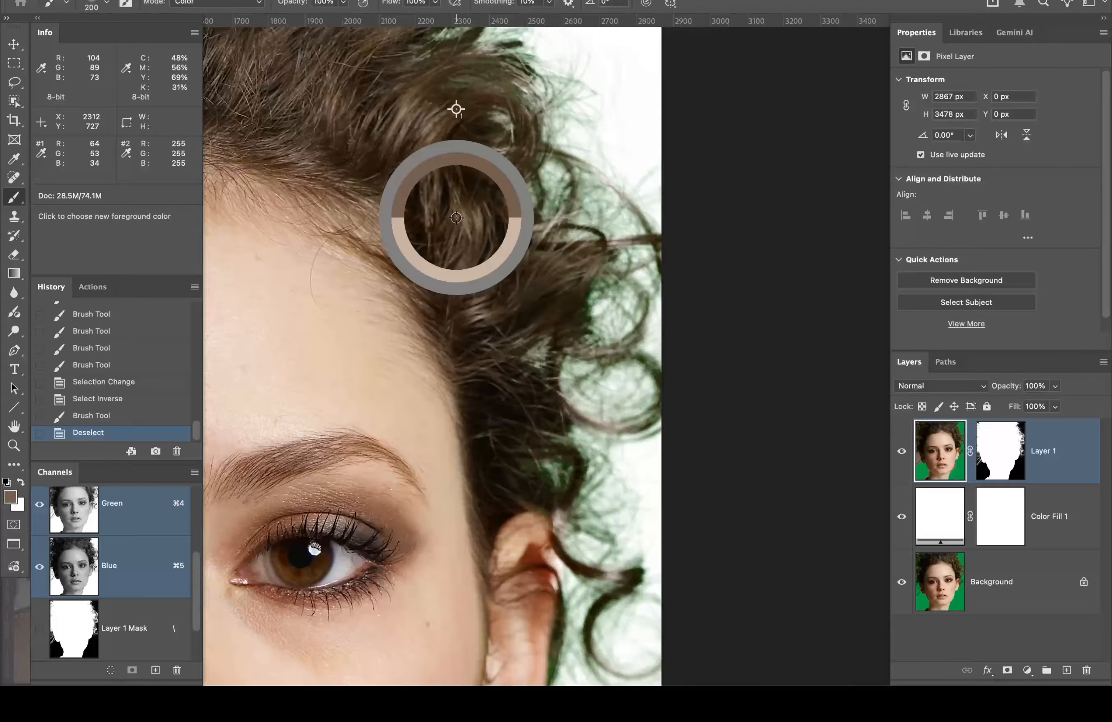
Step: Zoom in on the ear and curl edge and make the brush 100% hard
drag(648, 526, 604, 280)
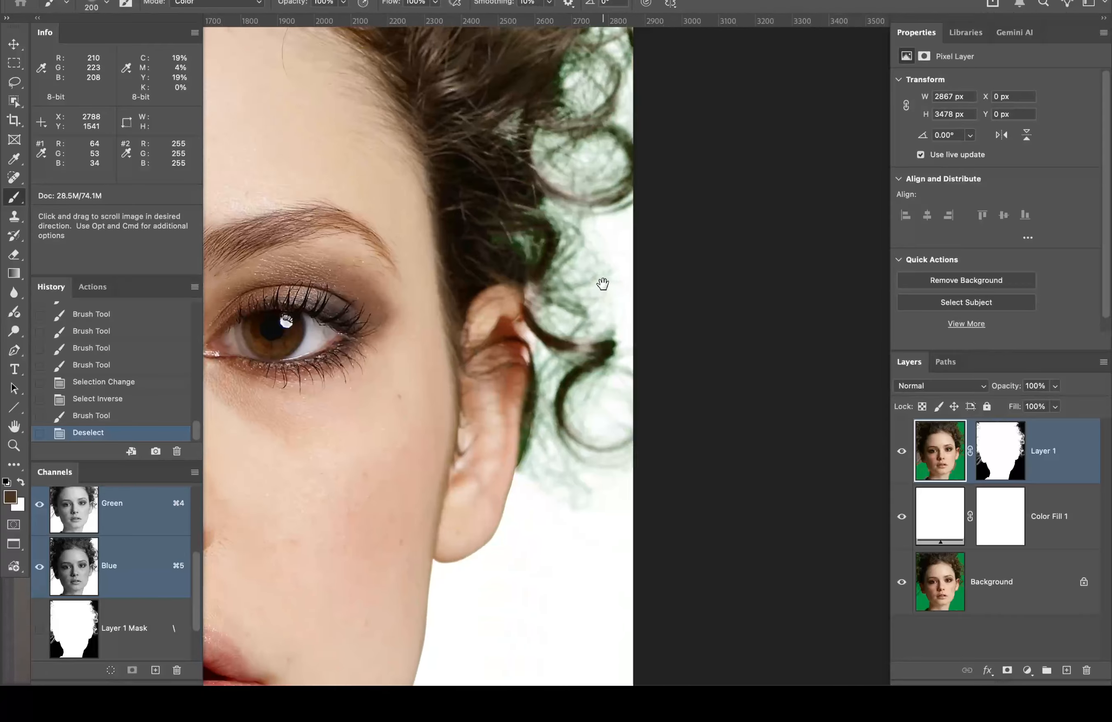
key(super+space)
click(524, 442)
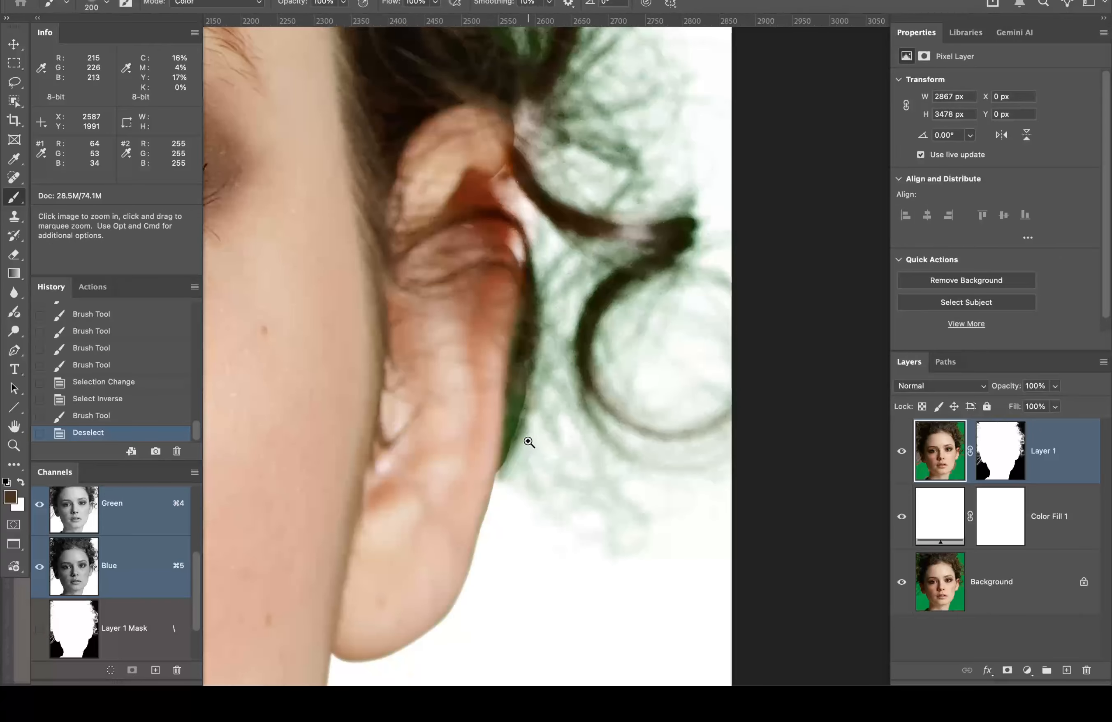
click(526, 442)
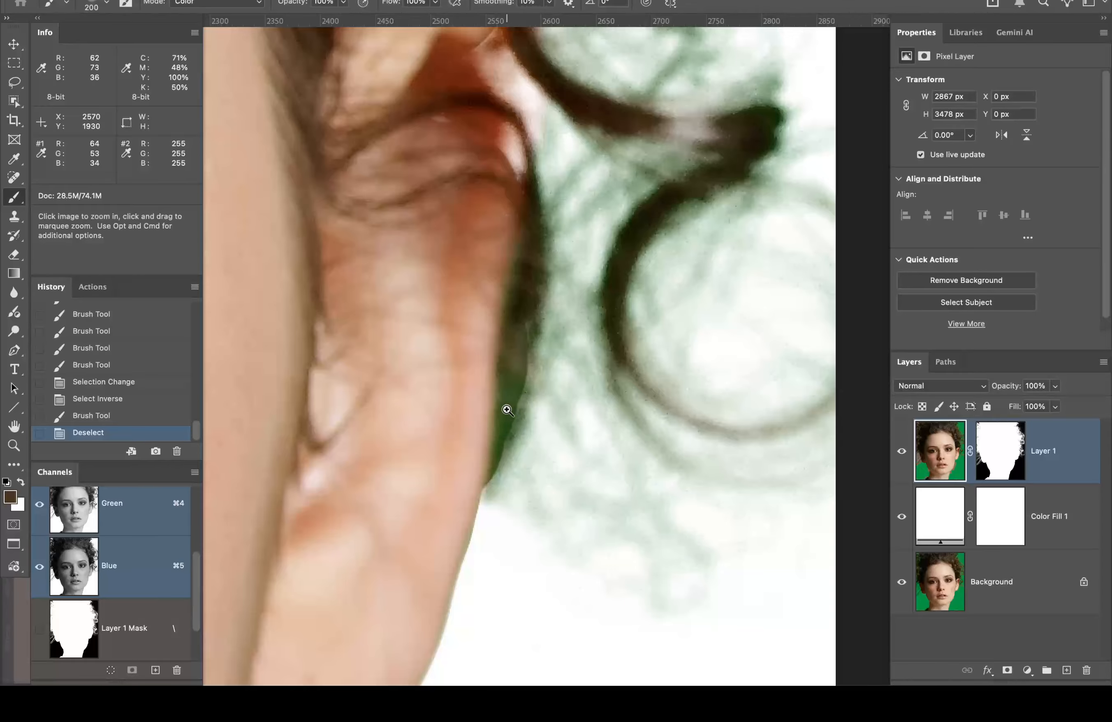
click(107, 4)
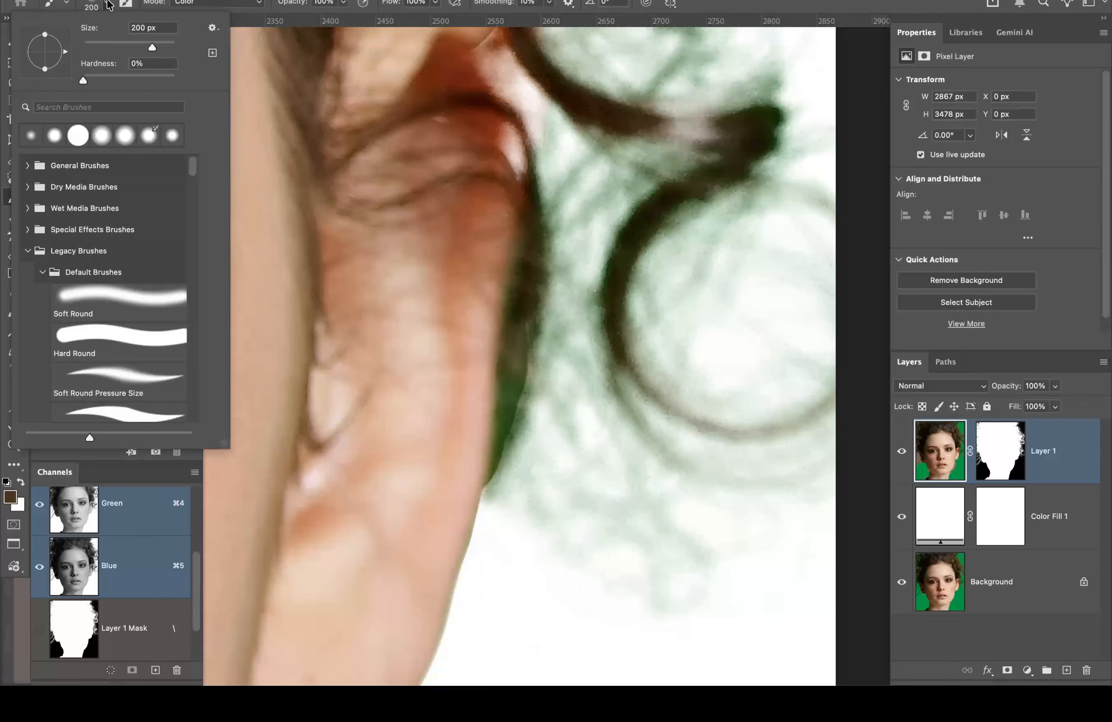
drag(206, 79, 208, 80)
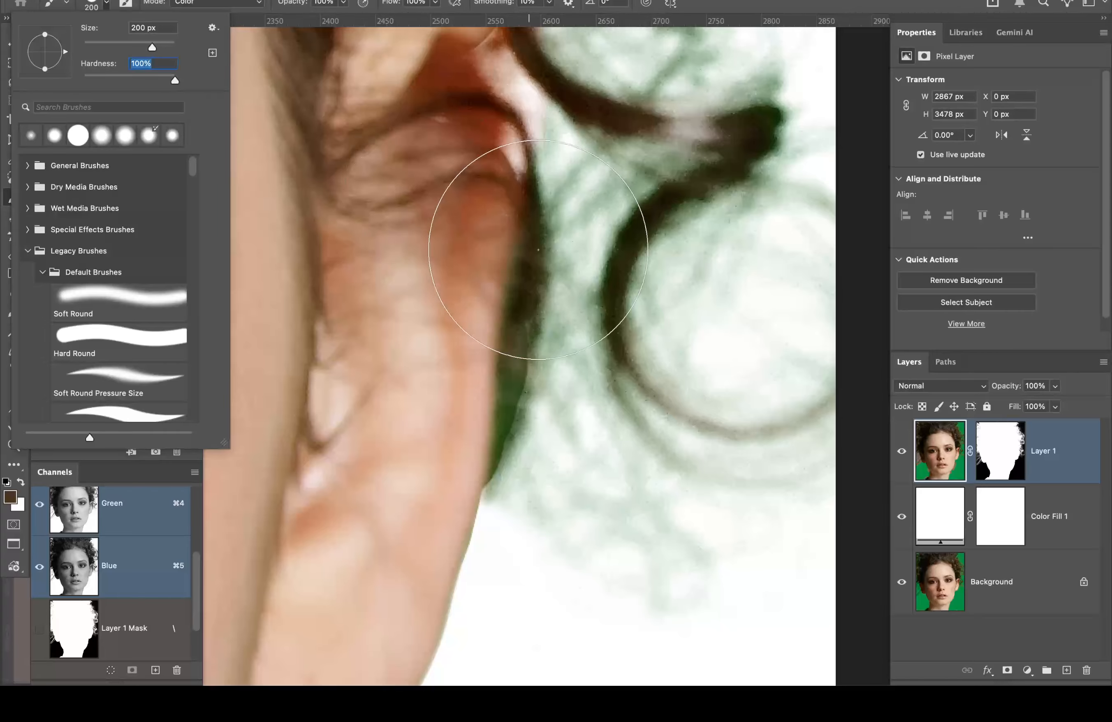
Step: Paint the green-tinged curls beside and above the ear brown
drag(694, 263, 675, 498)
mouse_move(695, 224)
mouse_down()
mouse_move(653, 462)
mouse_move(662, 460)
mouse_up()
mouse_move(688, 380)
mouse_down()
mouse_move(637, 267)
mouse_move(598, 227)
mouse_move(603, 181)
mouse_move(624, 175)
mouse_move(573, 130)
mouse_up()
drag(650, 224, 713, 508)
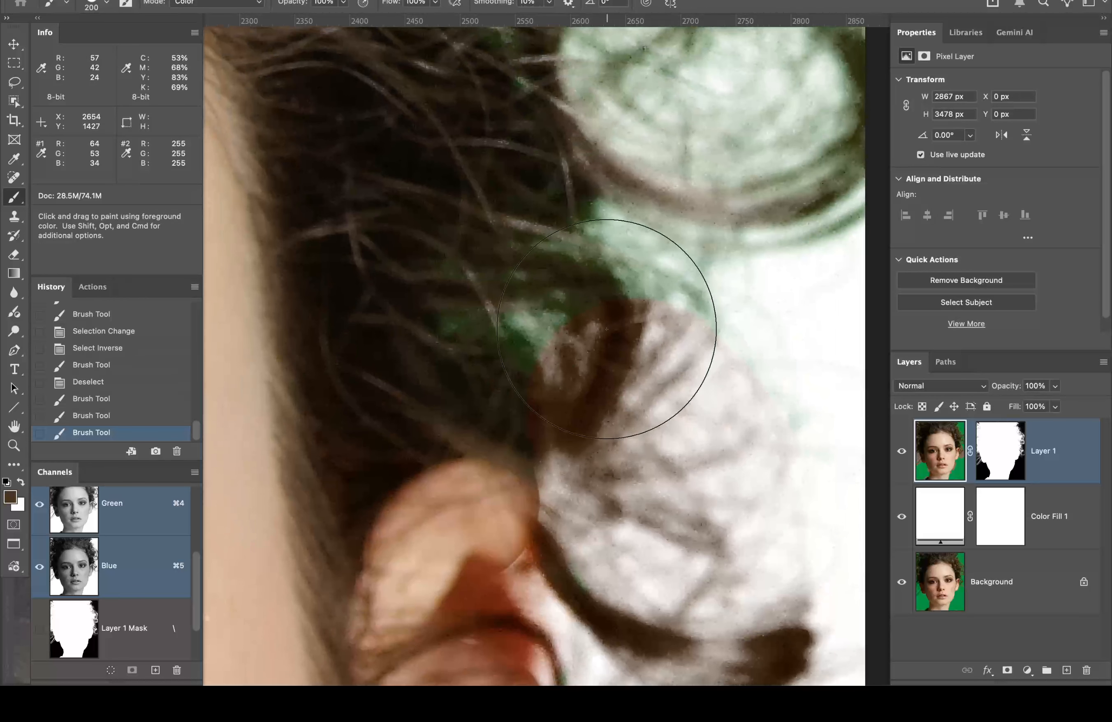
mouse_move(606, 329)
mouse_down()
mouse_move(466, 319)
mouse_move(516, 287)
mouse_move(619, 341)
mouse_up()
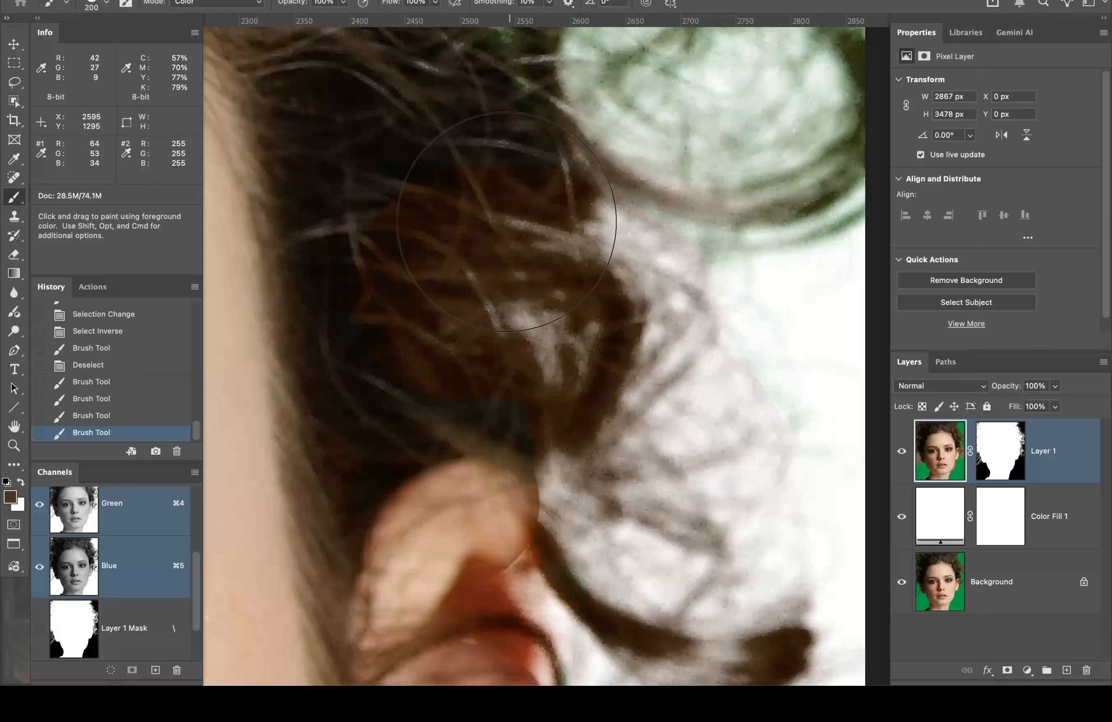
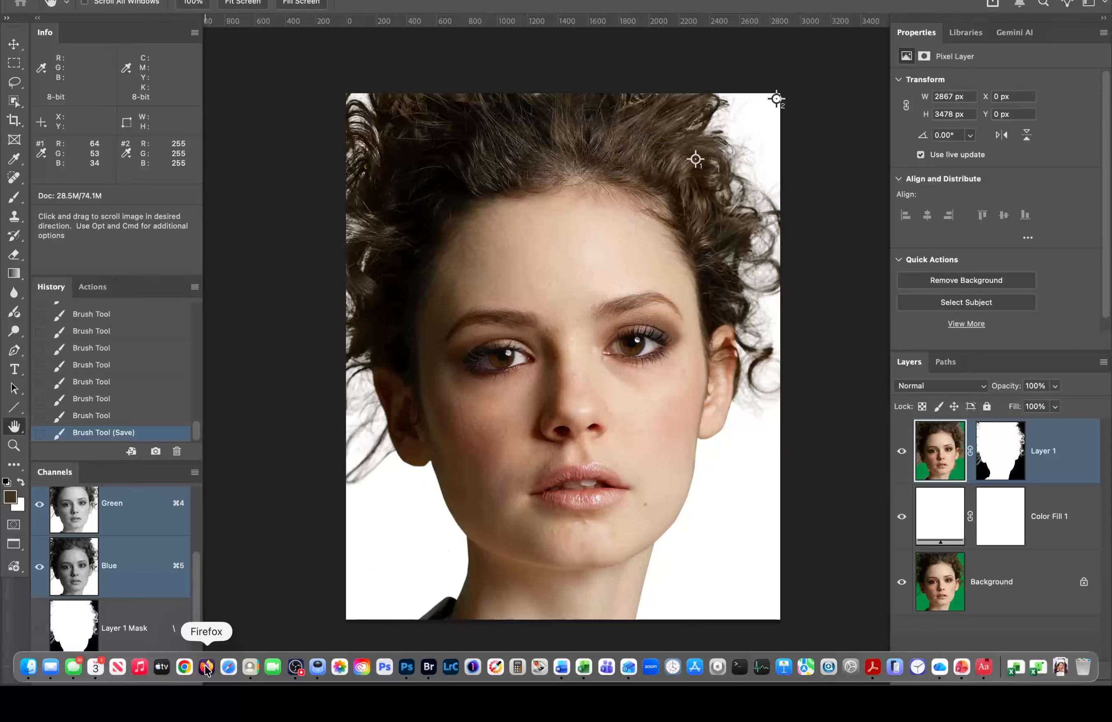
Step: Bring the OBS Studio recording window to the front from the Dock
click(296, 667)
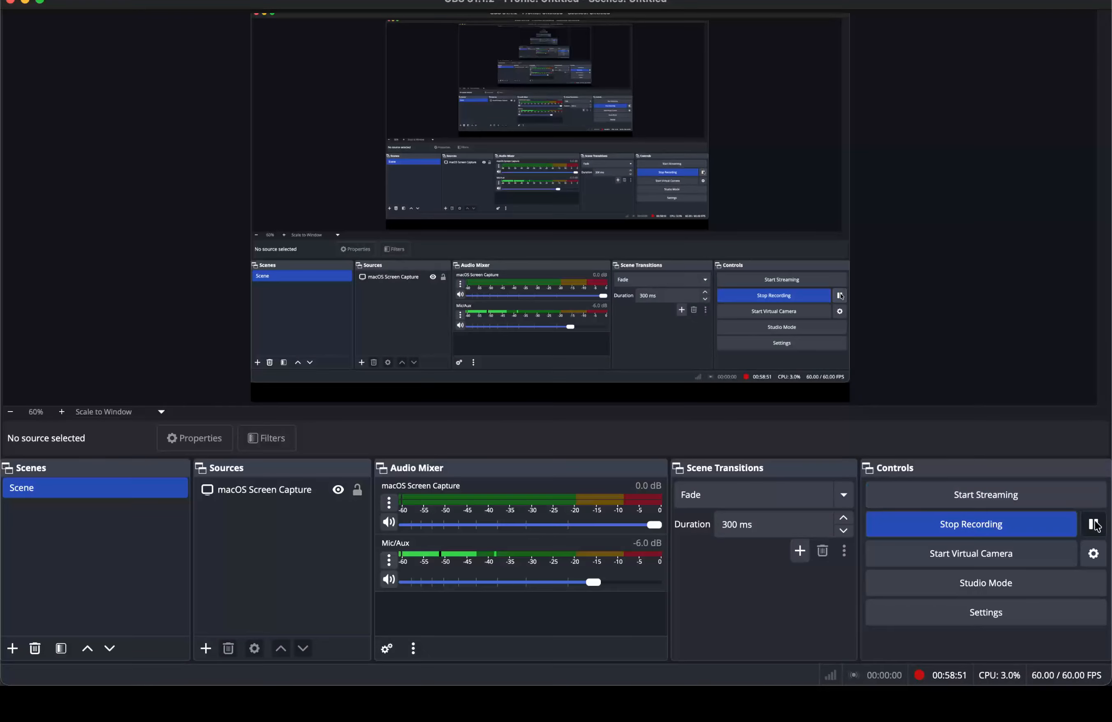
Step: Return to Photoshop, close 081025ver_fashion_Copy.tif, and bring up Finder on Toss Volume
mouse_move(230, 685)
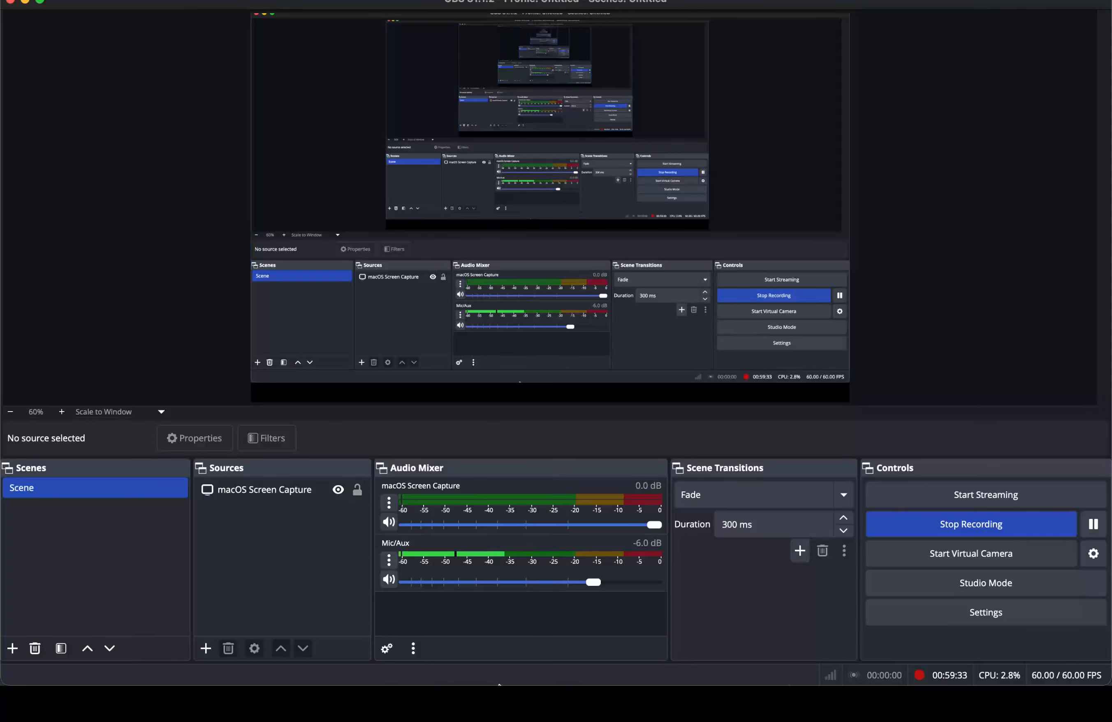
mouse_move(305, 666)
click(407, 666)
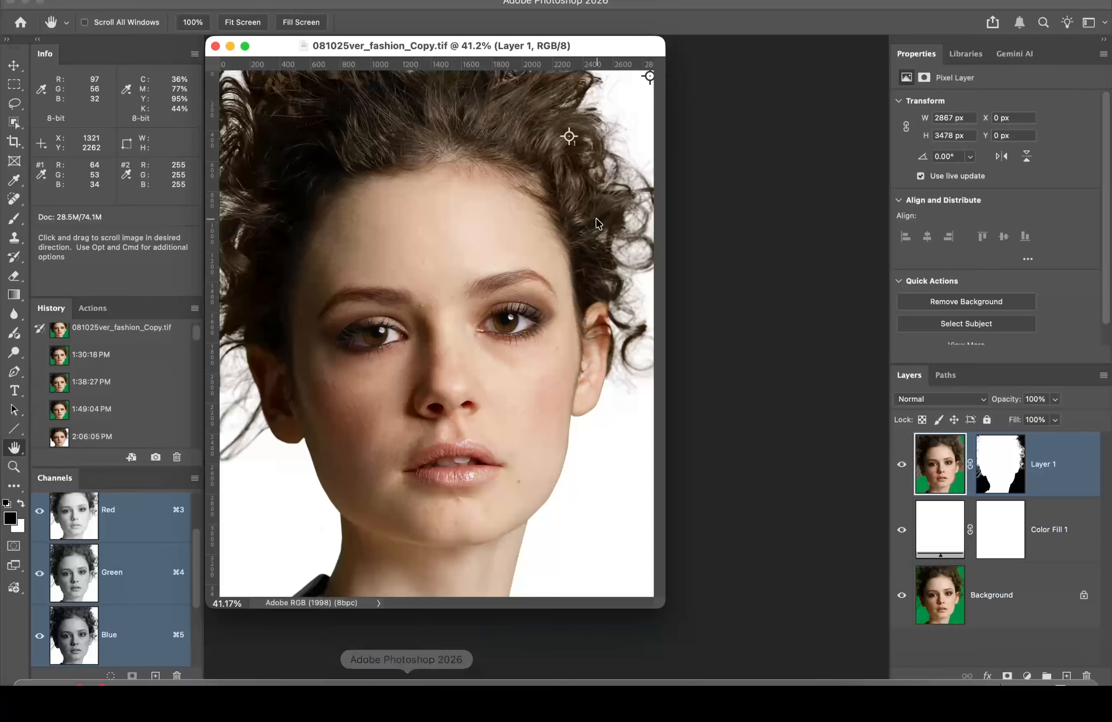
click(217, 47)
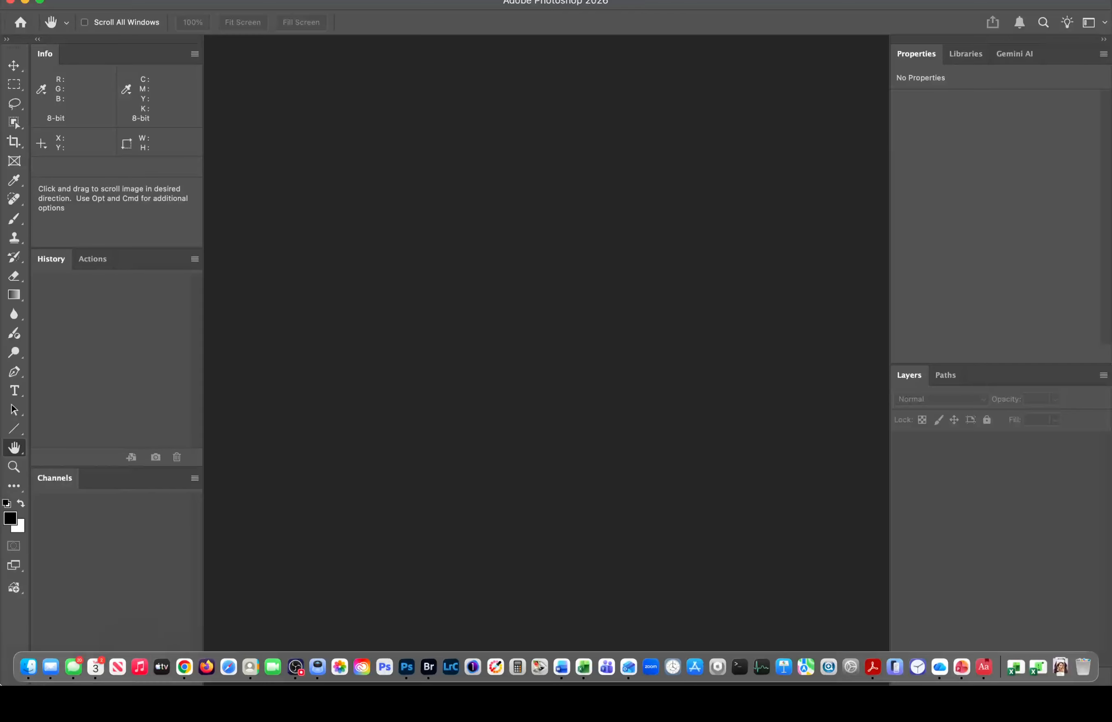
click(32, 665)
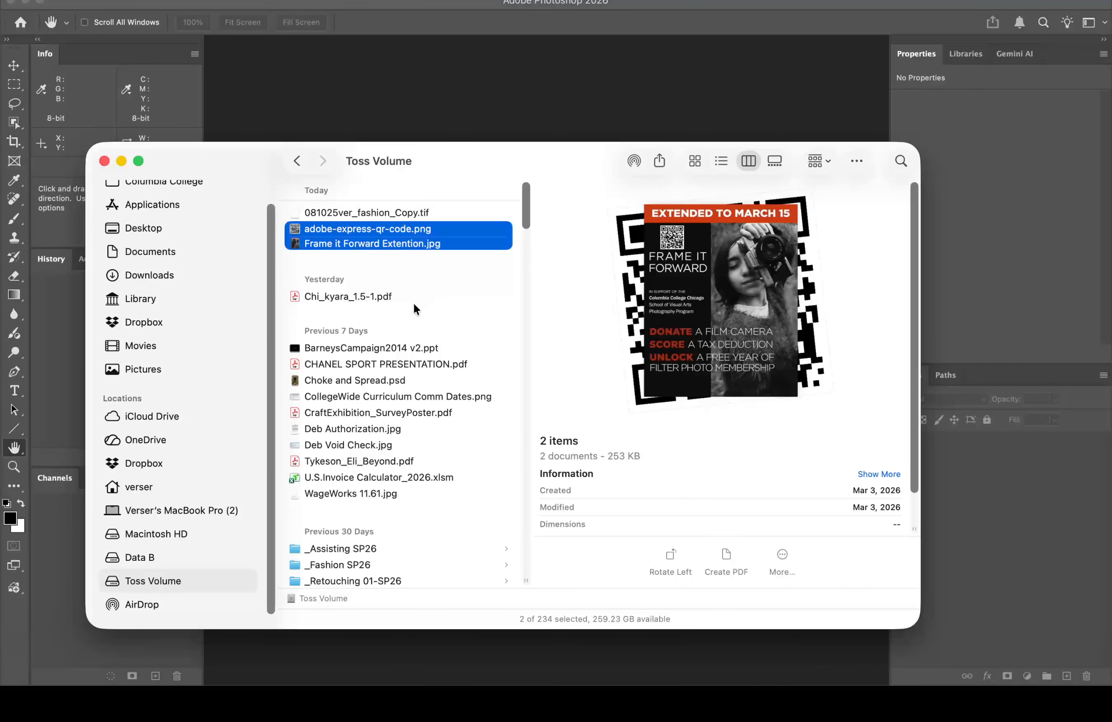
Step: Browse to Columbia College > 3 Retouching and Compositing Class > Class 6 files > Student Files Week 06
scroll(170, 247, up, 2)
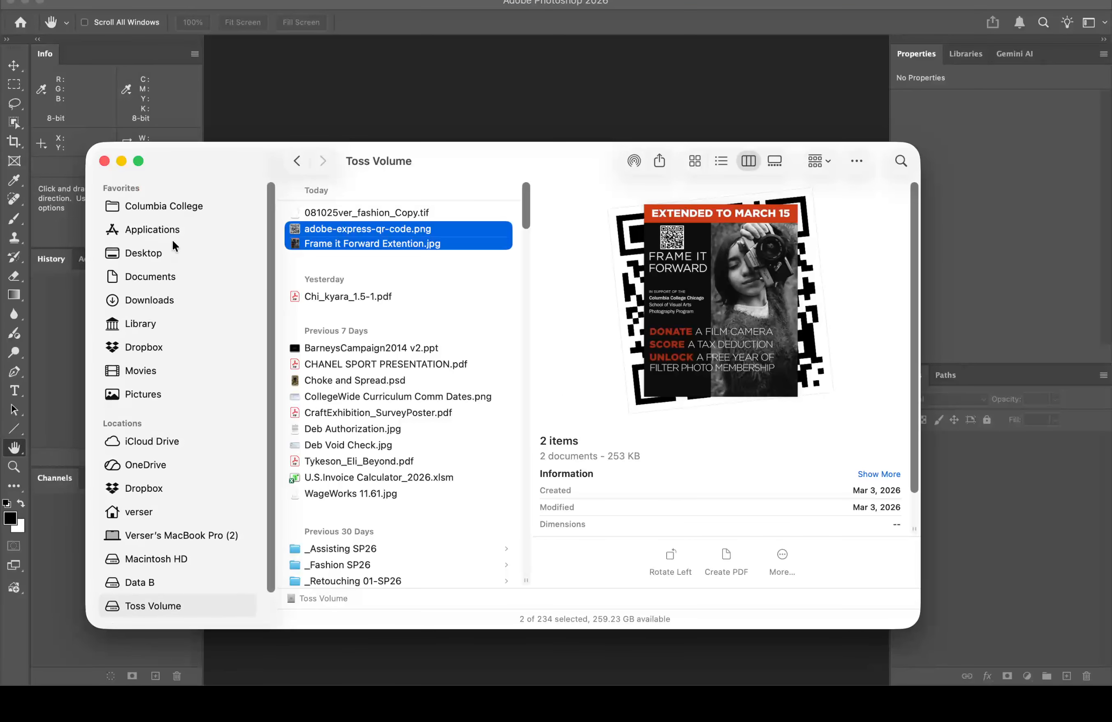
click(194, 204)
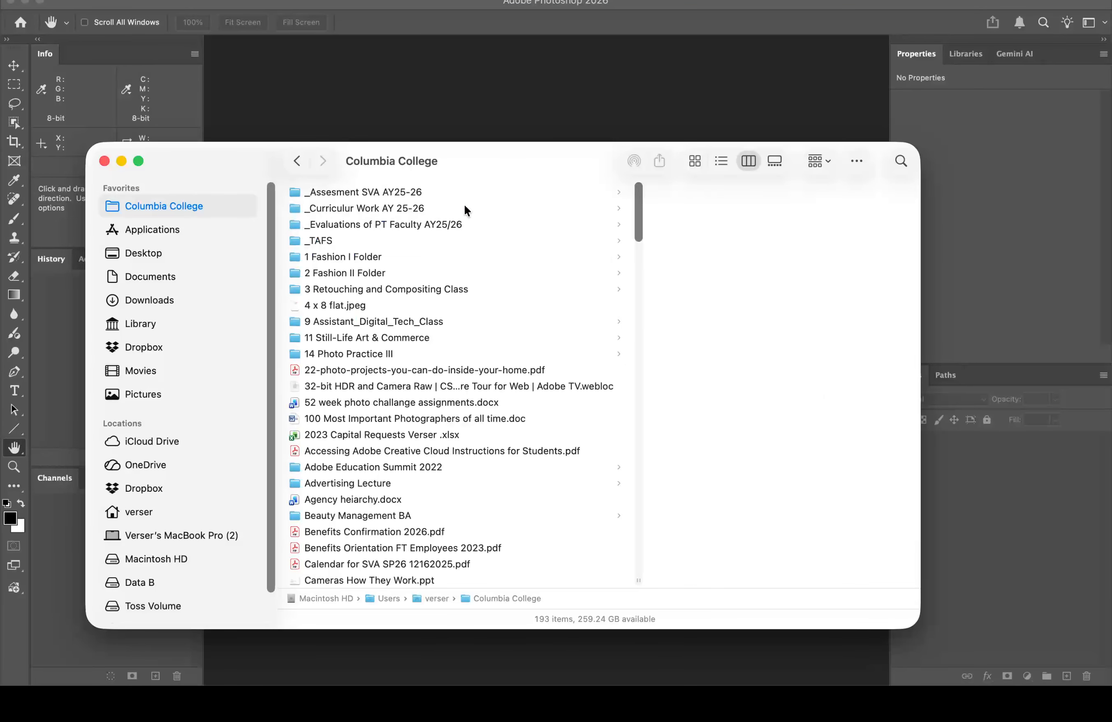
click(388, 286)
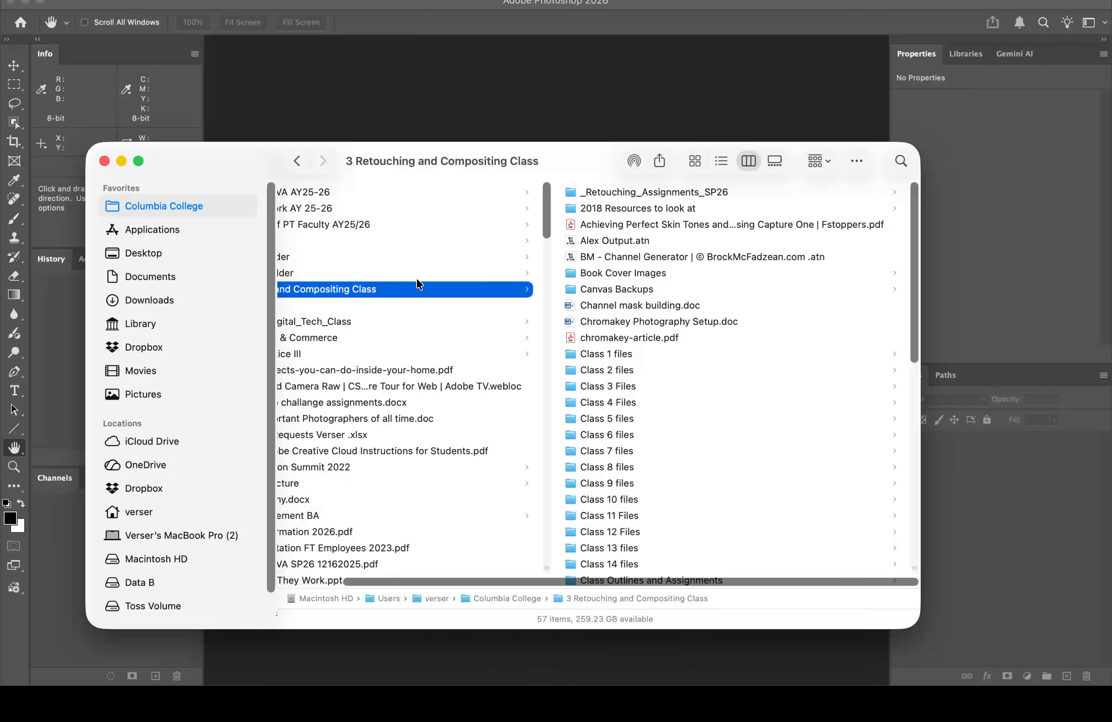
click(610, 433)
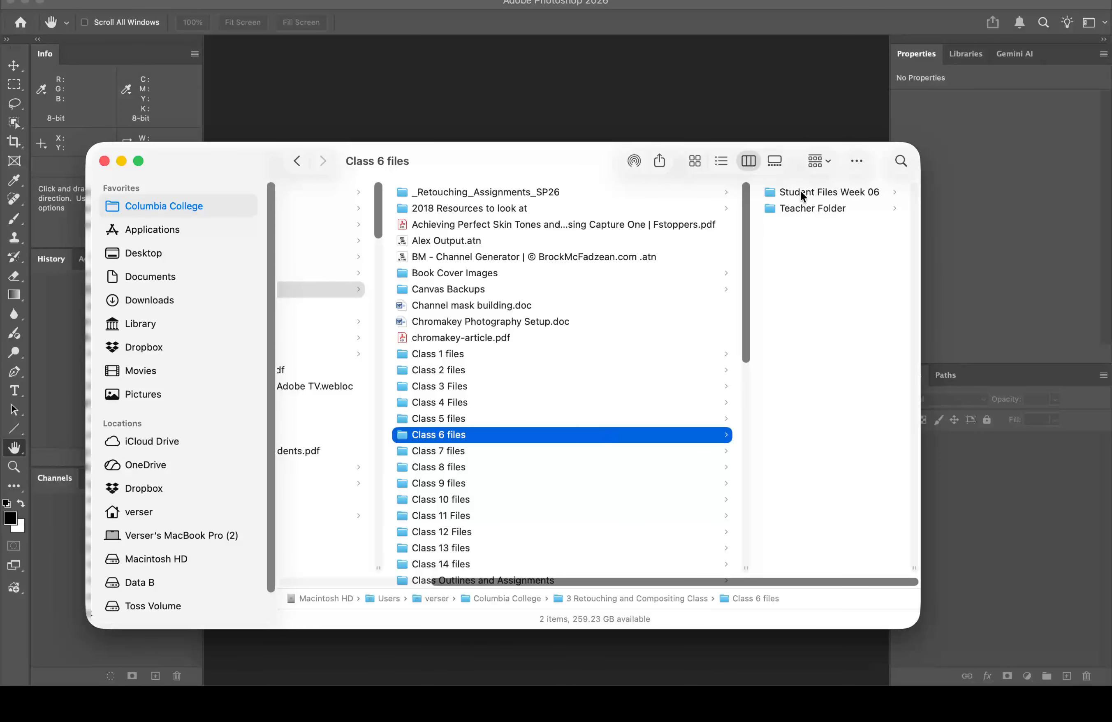
click(801, 192)
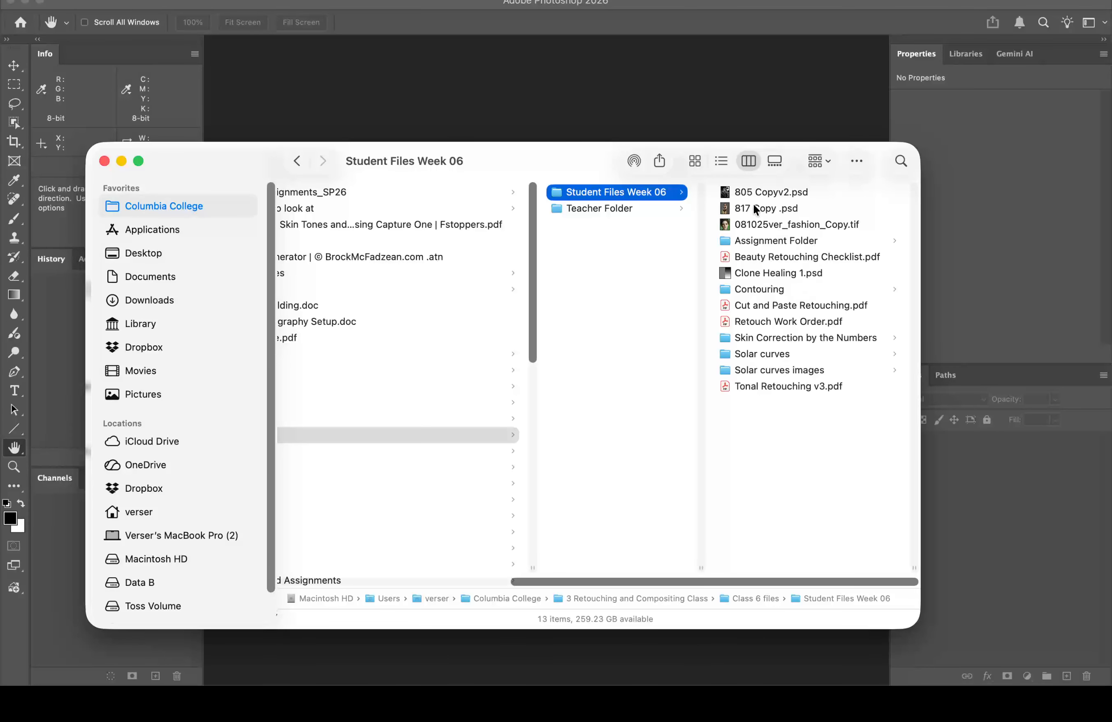
Step: Open Clone Healing 1.psd with Adobe Photoshop 2026
click(785, 271)
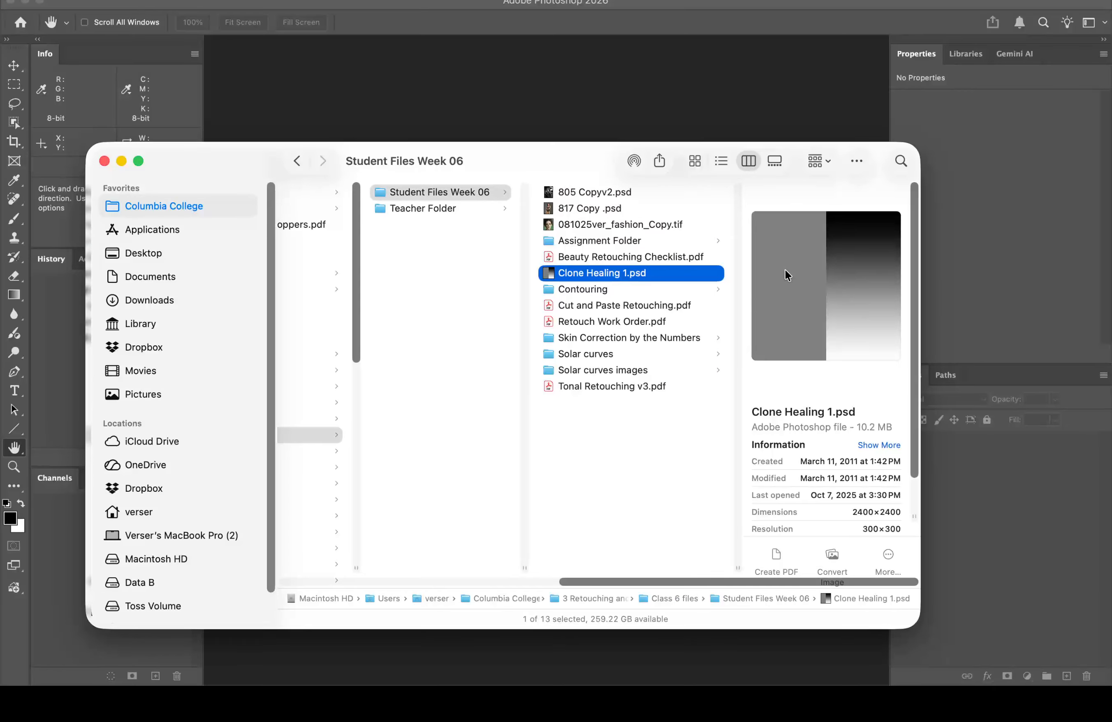
right_click(624, 271)
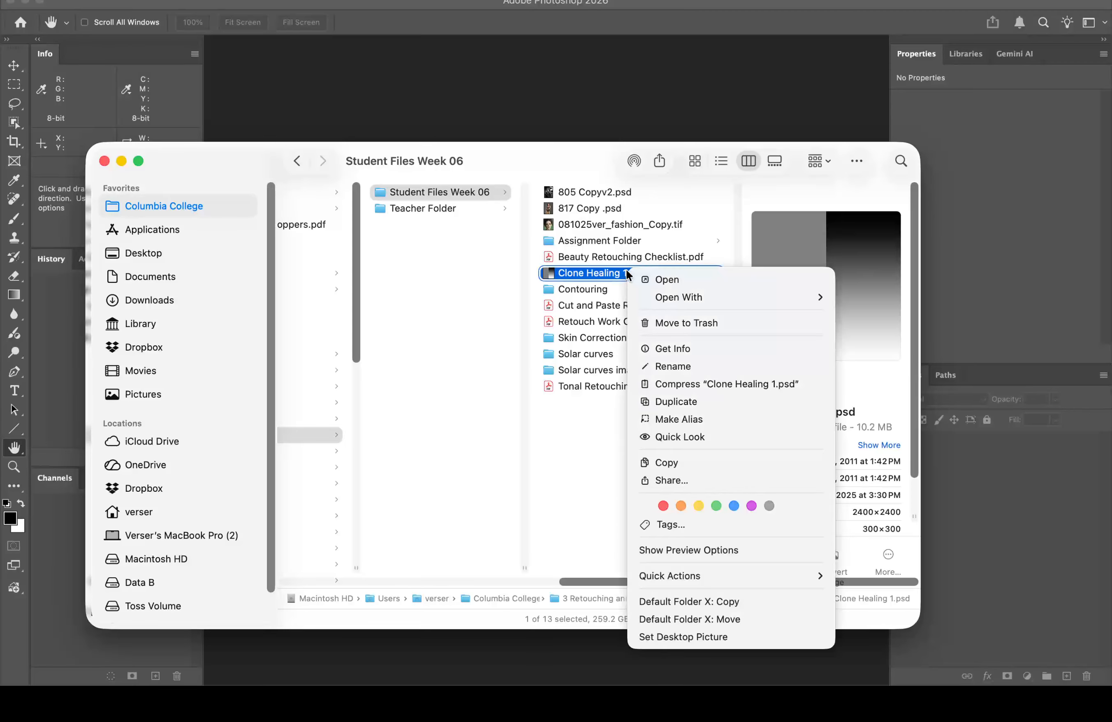
mouse_move(681, 297)
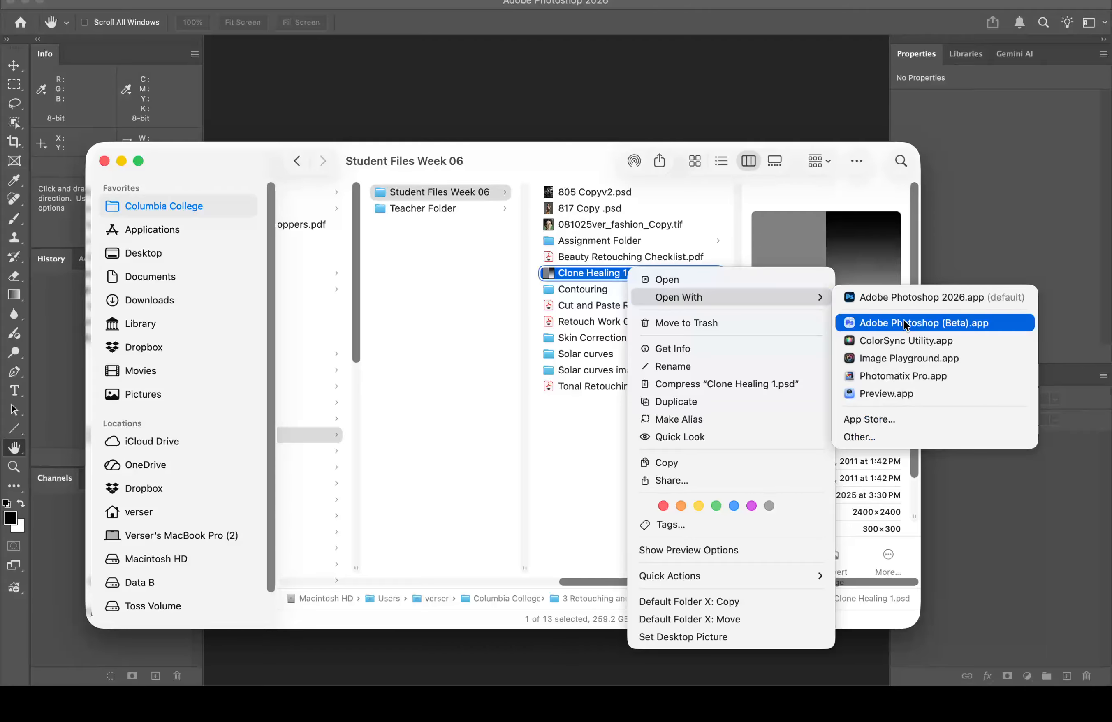
click(907, 297)
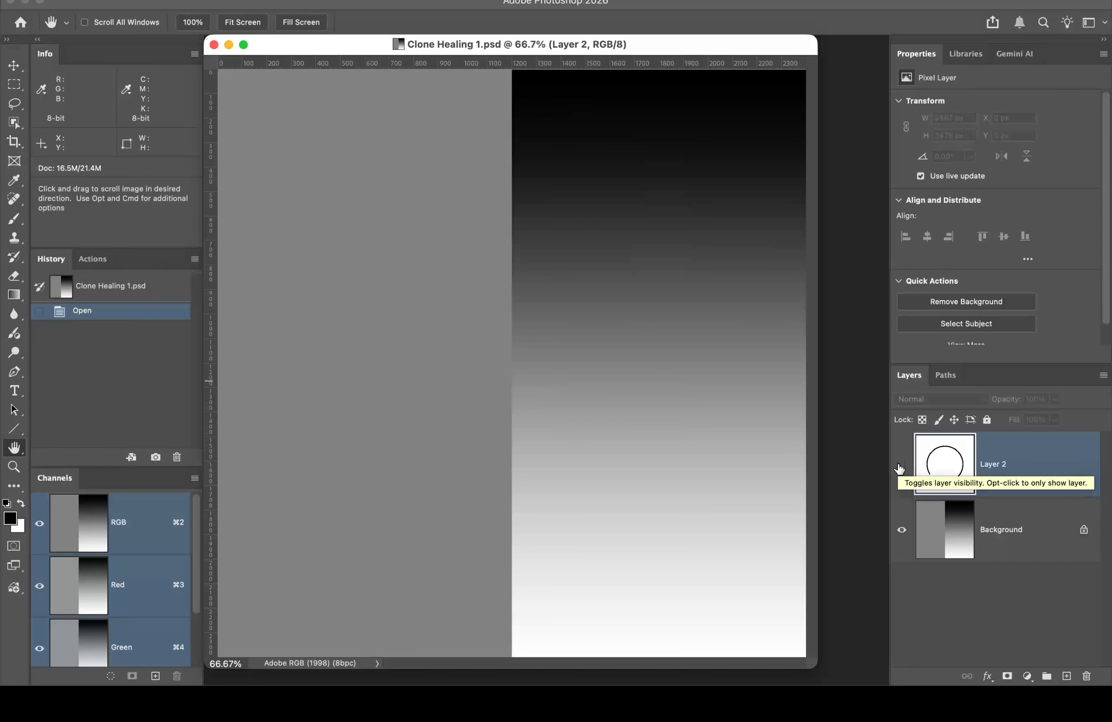
Step: Select the Background layer of Clone Healing 1.psd, briefly switching to clone stamping and back
click(1025, 529)
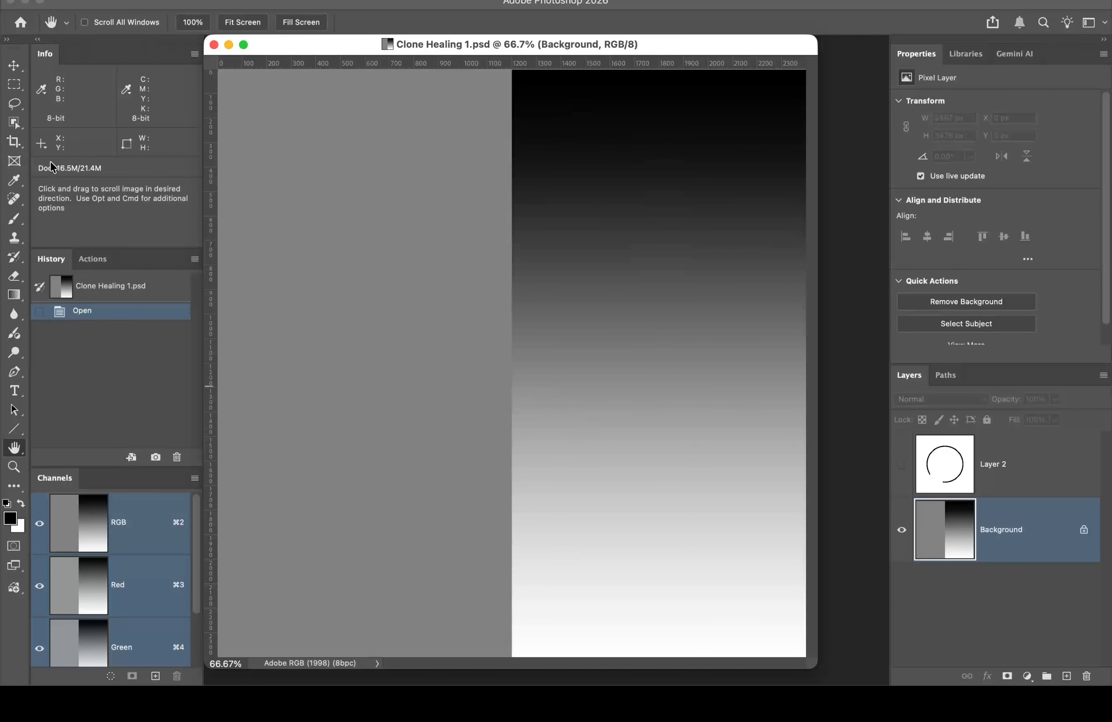
key(s)
key(h)
Step: Choose the Clone Stamp tool with a 100% hard, 400 px brush
click(22, 240)
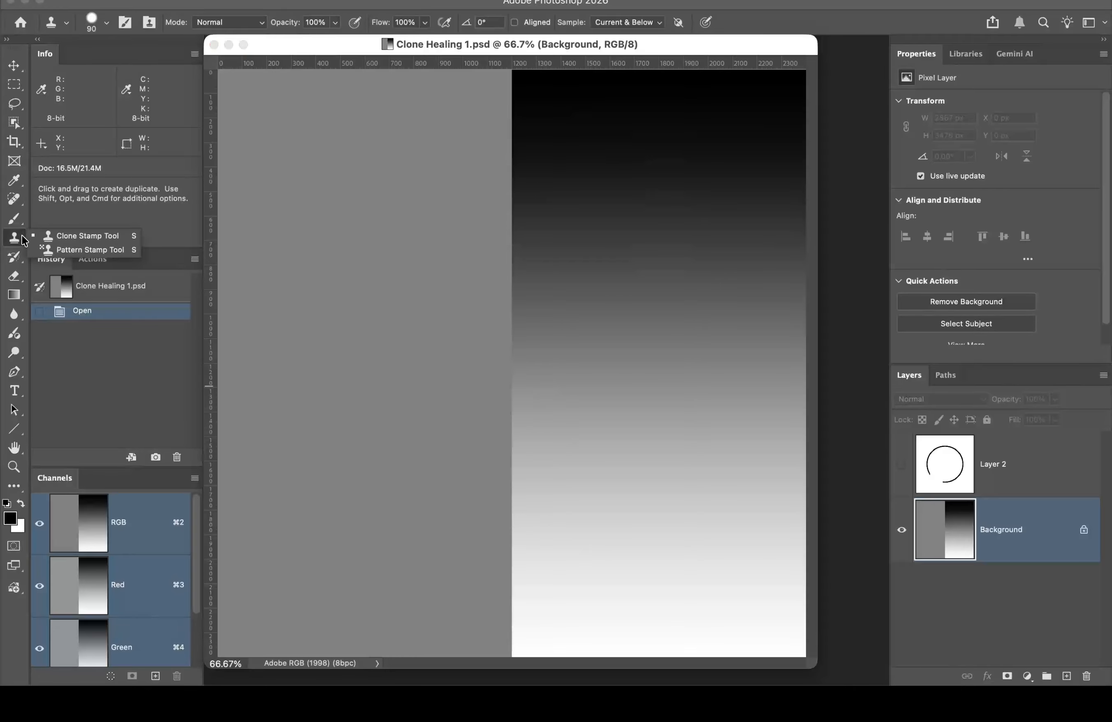
click(96, 237)
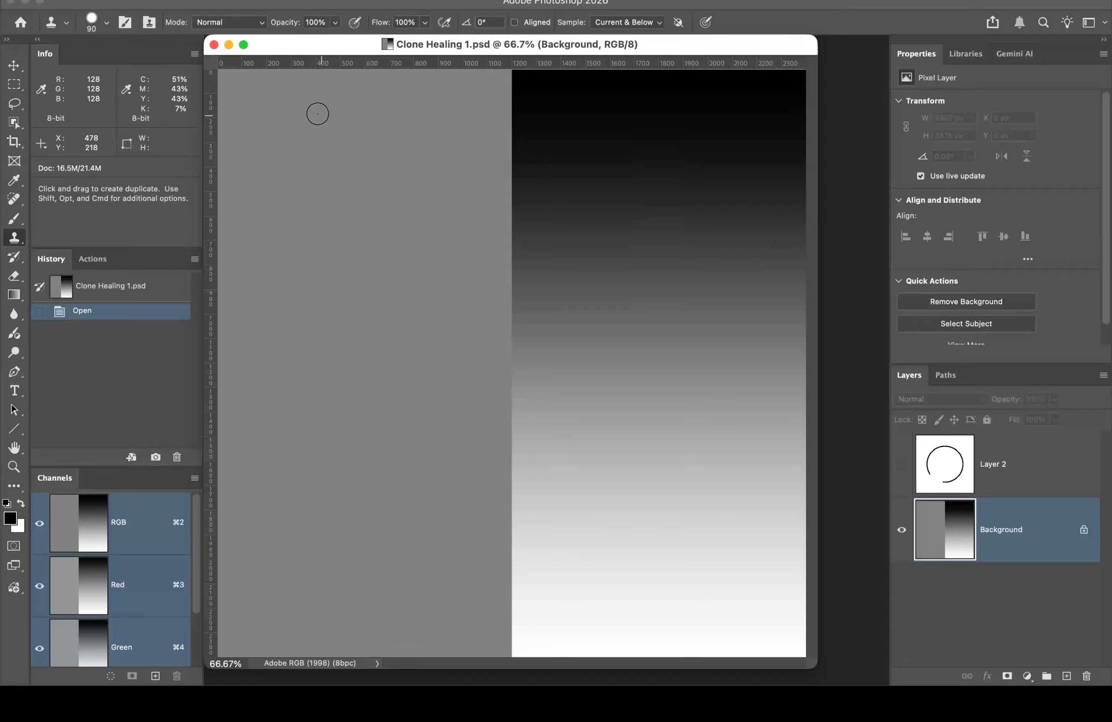
click(107, 23)
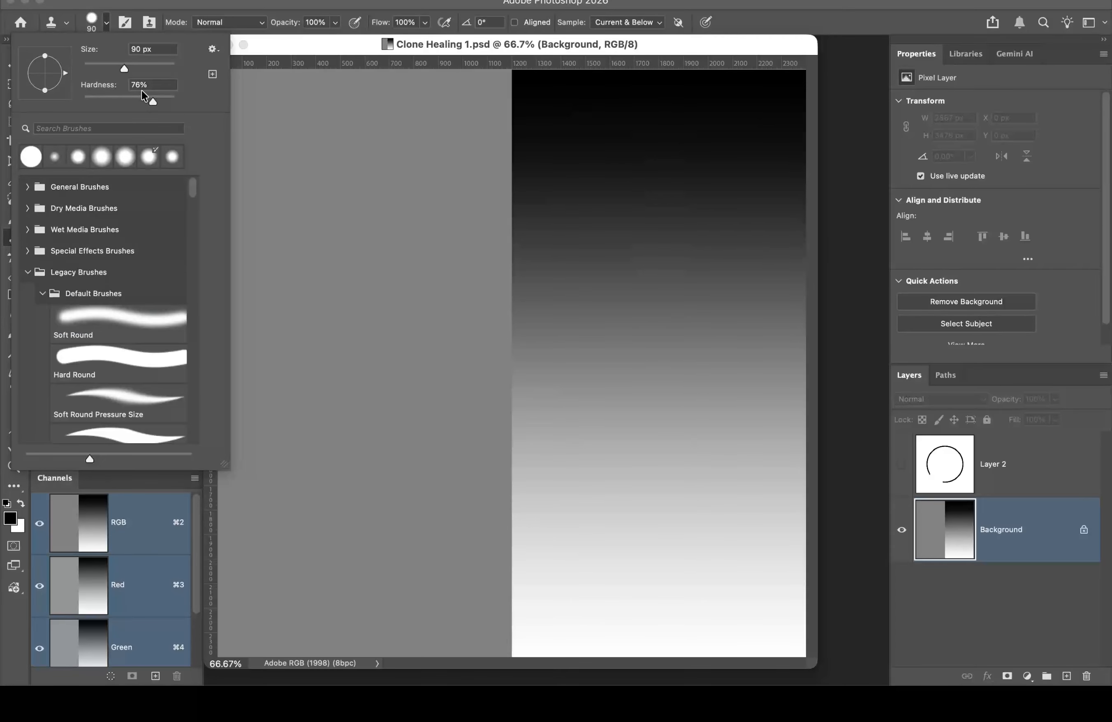
drag(154, 100, 222, 96)
key(Return)
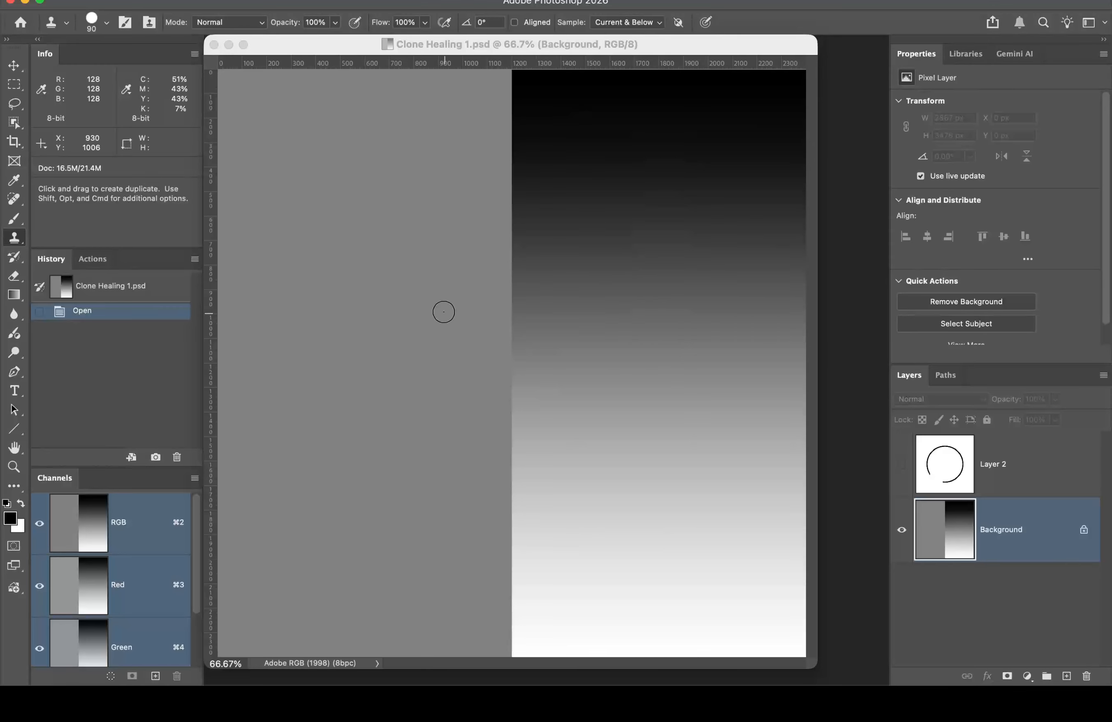
key(bracketright)
key(bracketright)
key(bracketright)
key(bracketright)
key(bracketright)
key(bracketright)
key(bracketright)
key(bracketright)
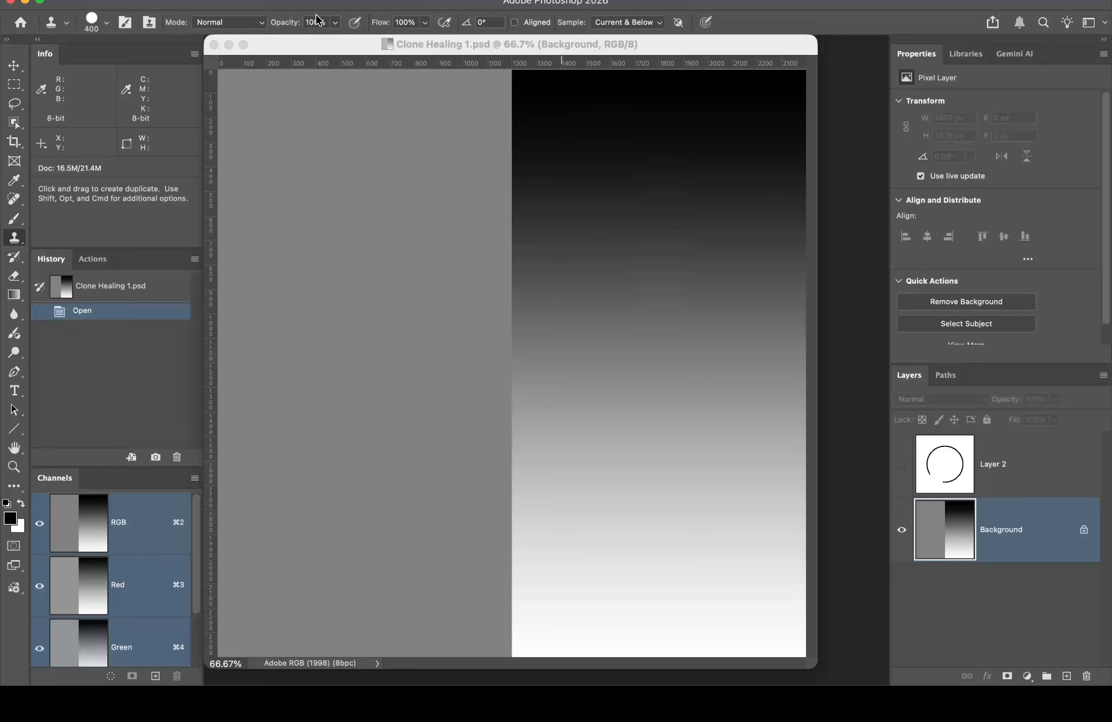
Step: Enable Aligned, keep Current & Below sampling, and sample the gradient's black top as clone source
click(445, 24)
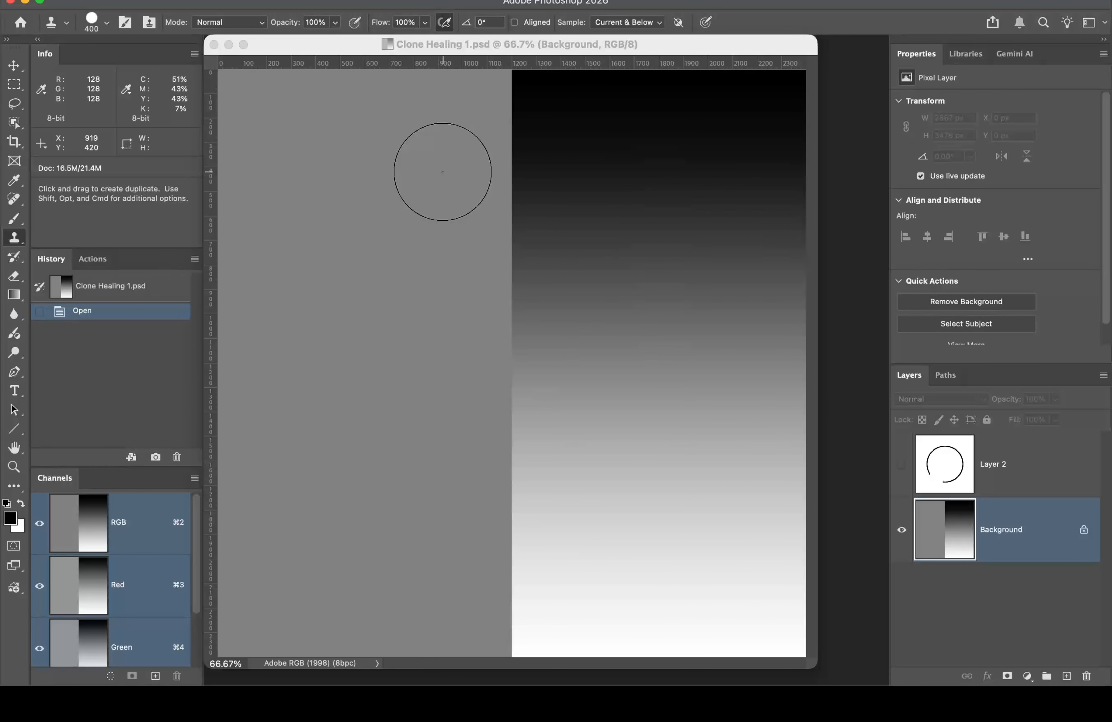
click(443, 23)
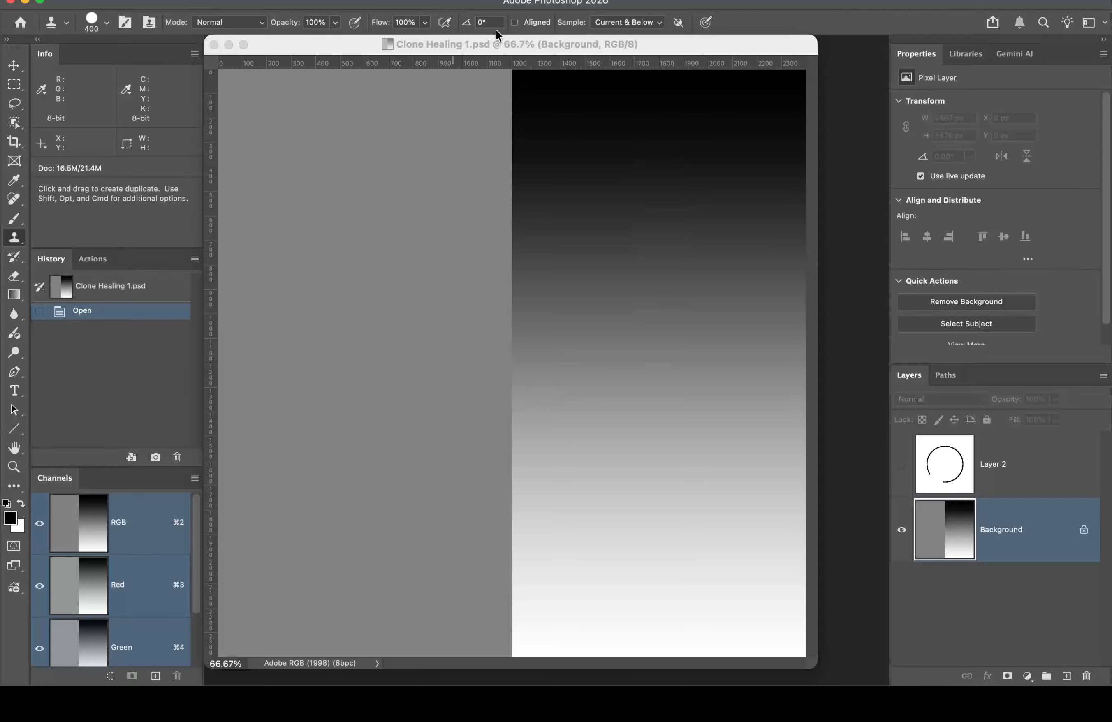
click(514, 22)
click(657, 25)
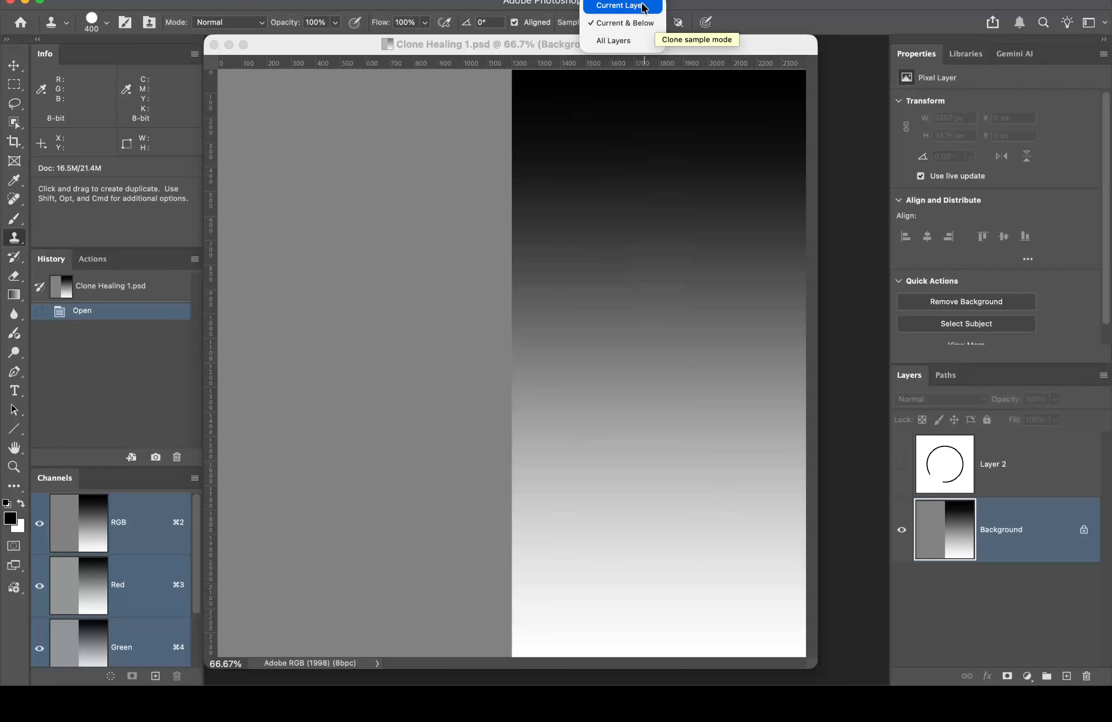
click(704, 2)
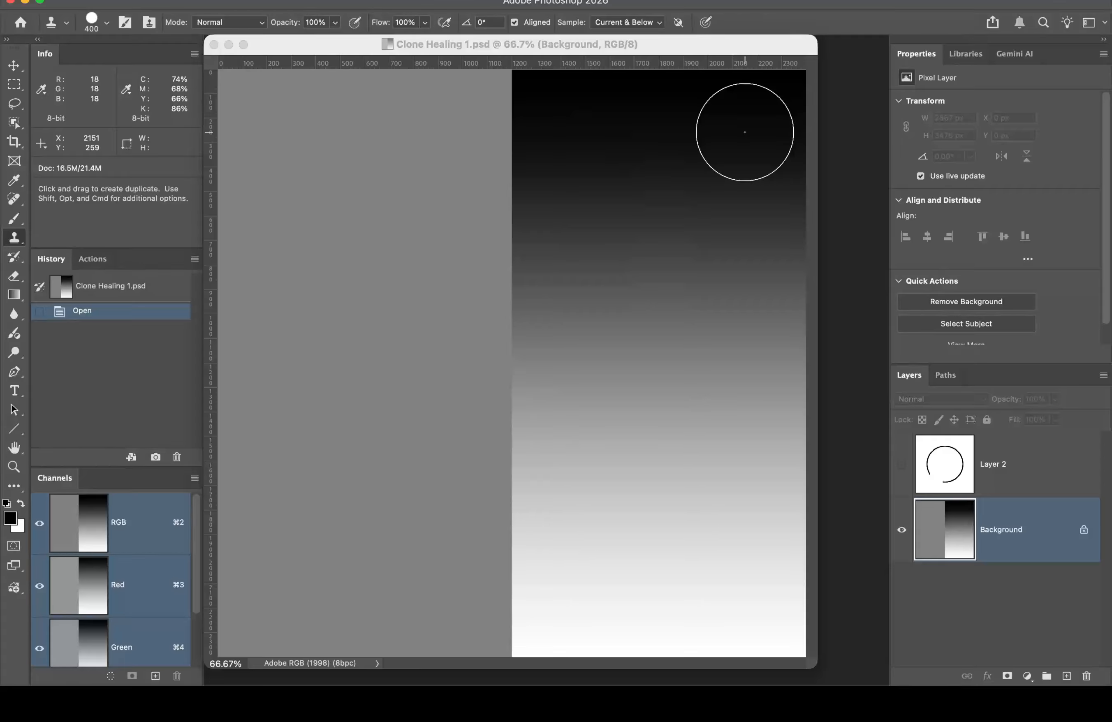
alt+click(744, 132)
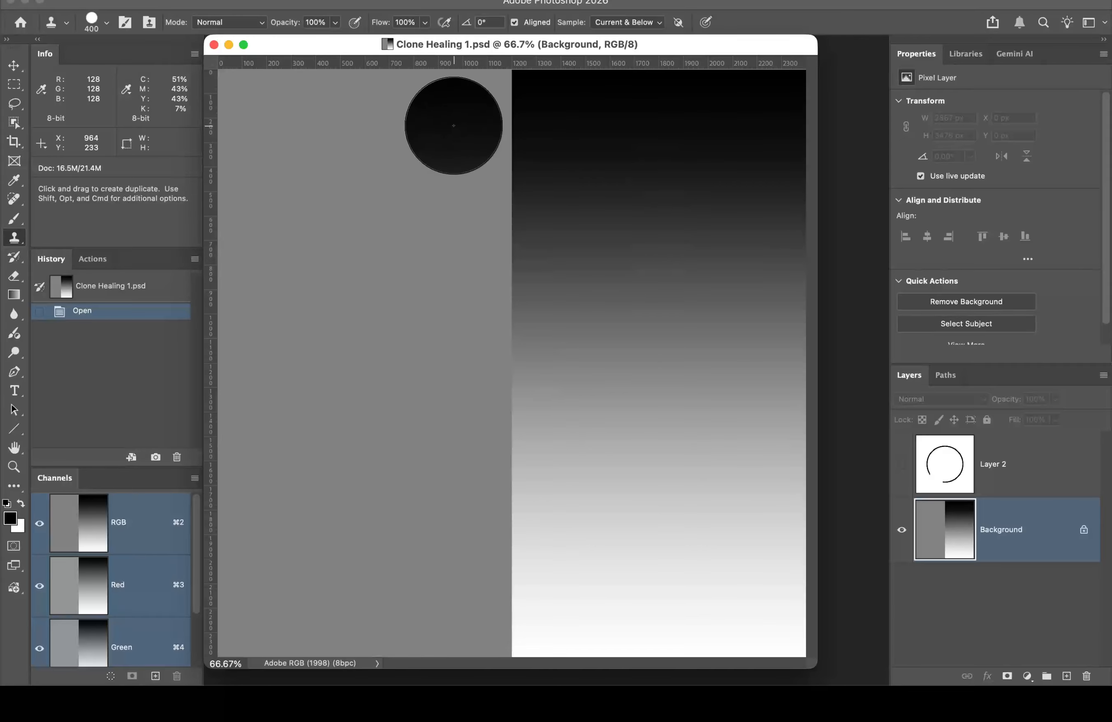
Step: Clone the black-to-white gradient in four strokes across most of the gray left half
click(454, 125)
drag(454, 126, 454, 227)
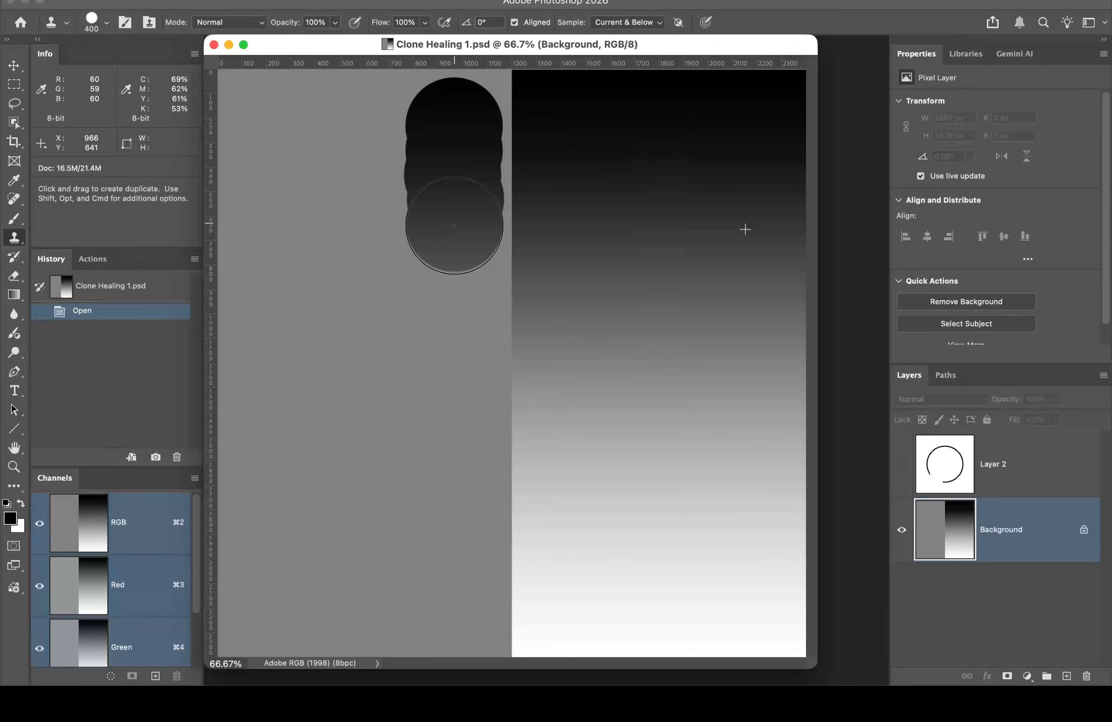
mouse_move(455, 225)
mouse_down()
mouse_move(441, 304)
mouse_move(446, 612)
mouse_up()
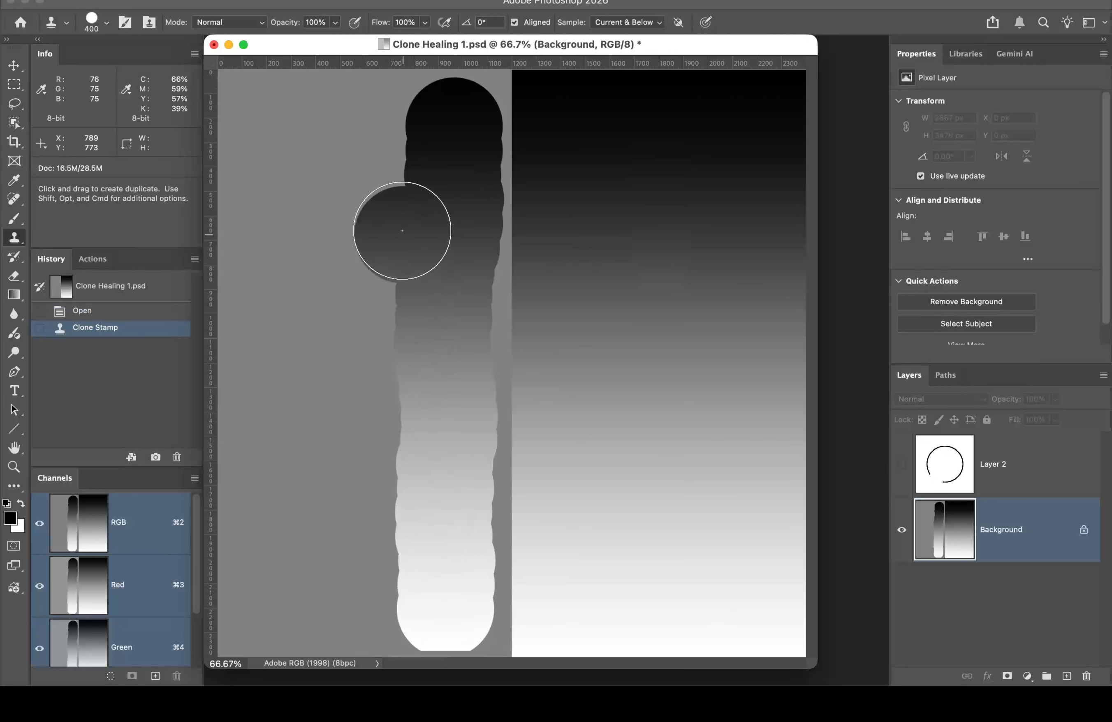
drag(397, 131, 392, 610)
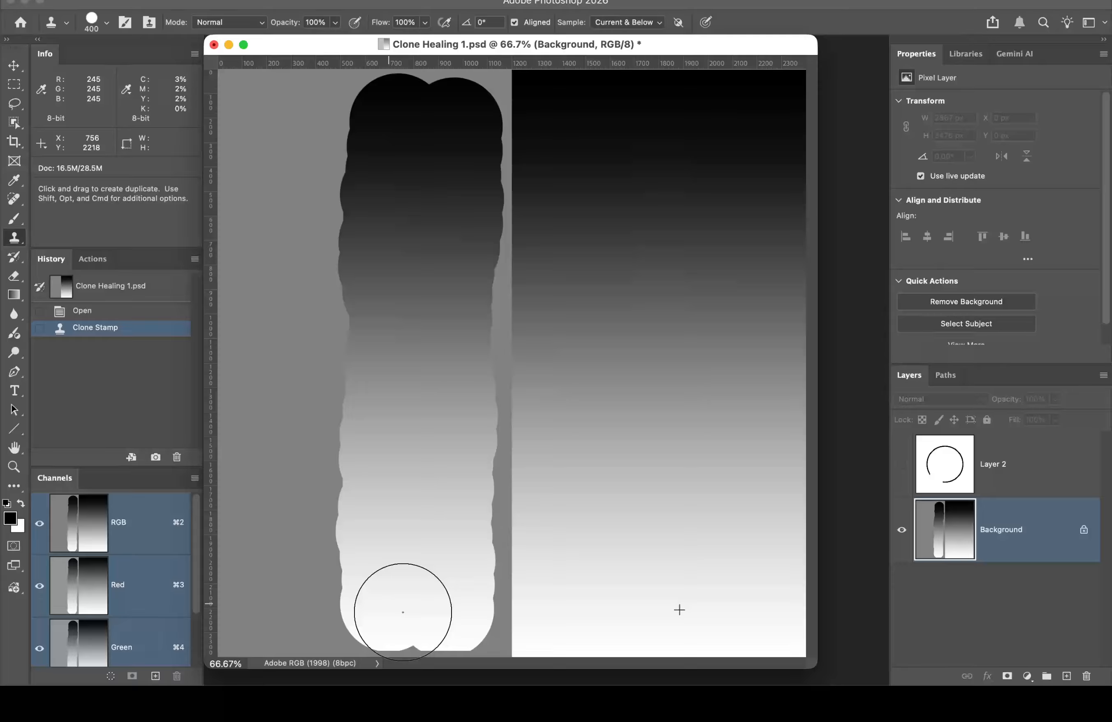
click(403, 612)
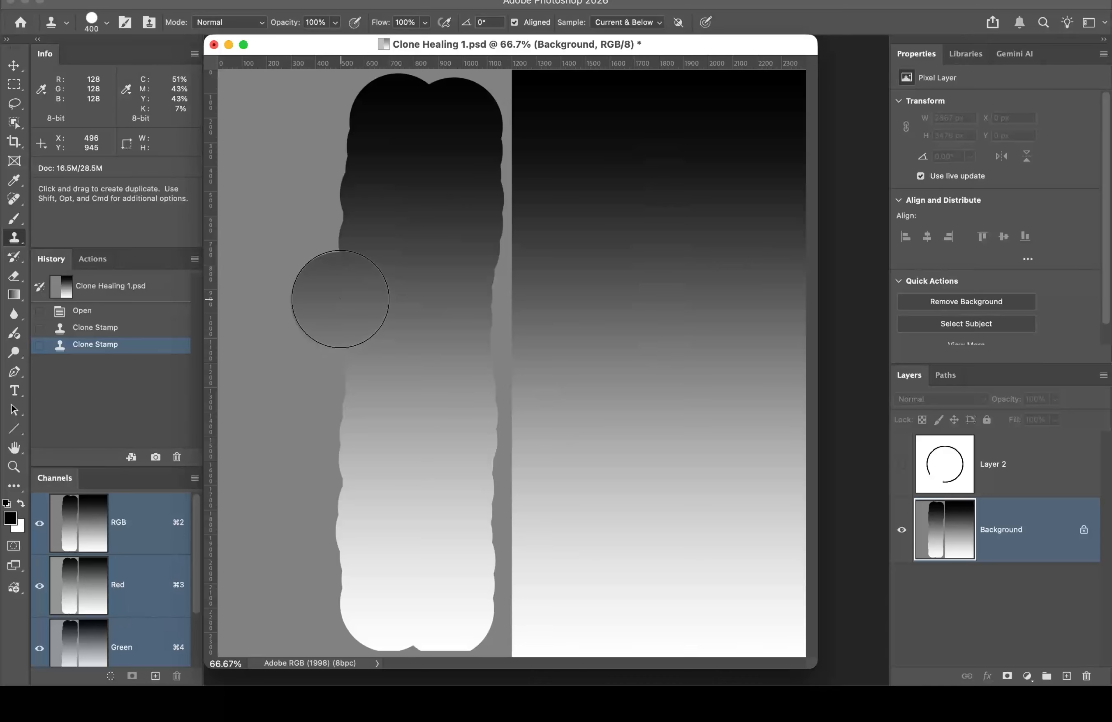
mouse_move(337, 323)
mouse_down()
mouse_move(320, 504)
mouse_move(335, 606)
mouse_move(311, 213)
mouse_move(328, 116)
mouse_move(334, 287)
mouse_move(324, 205)
mouse_move(360, 360)
mouse_up()
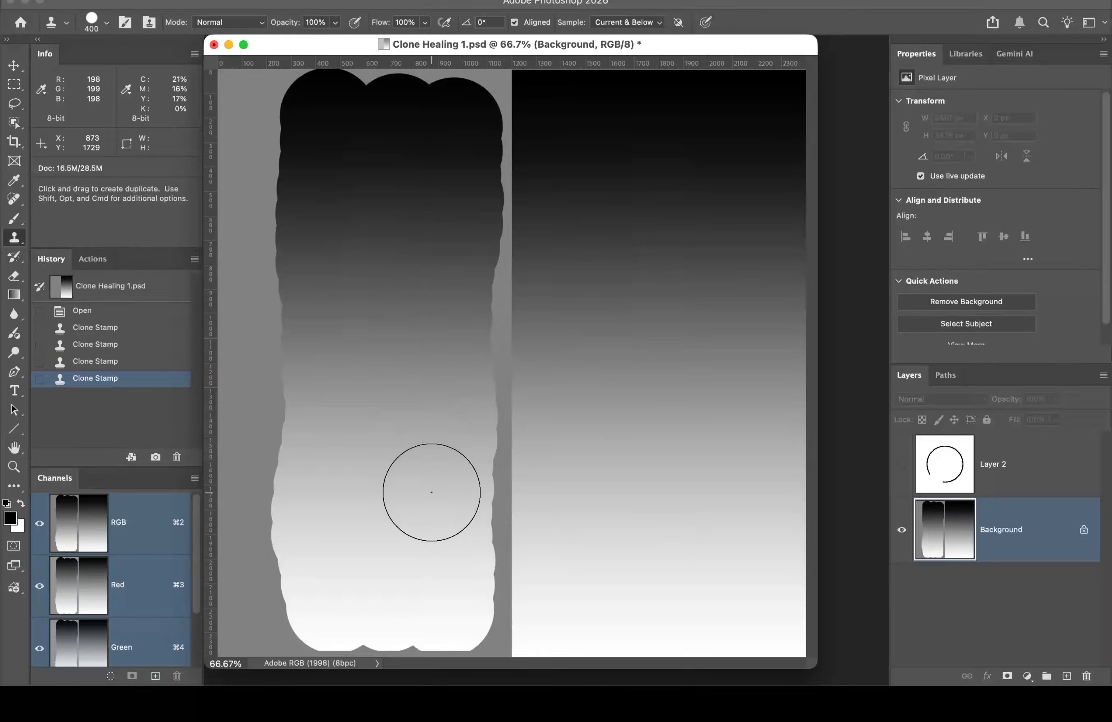
drag(476, 397, 475, 394)
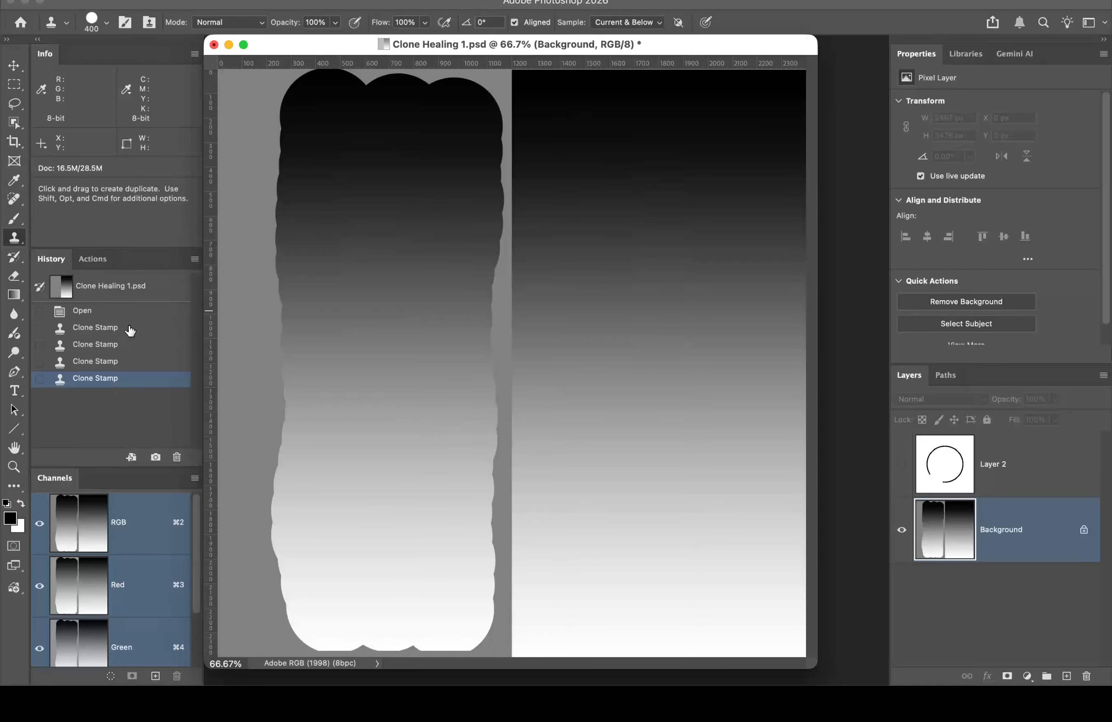
Step: Revert to the Open history state, reselect the Background layer, and turn Aligned off
click(127, 312)
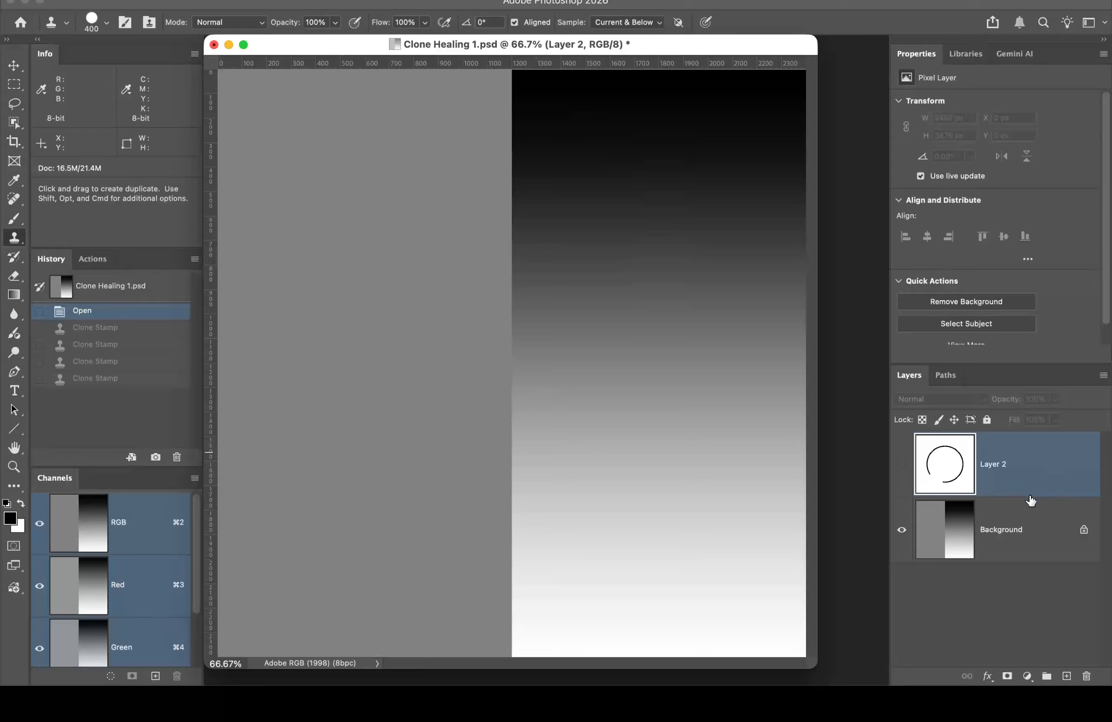
click(1049, 524)
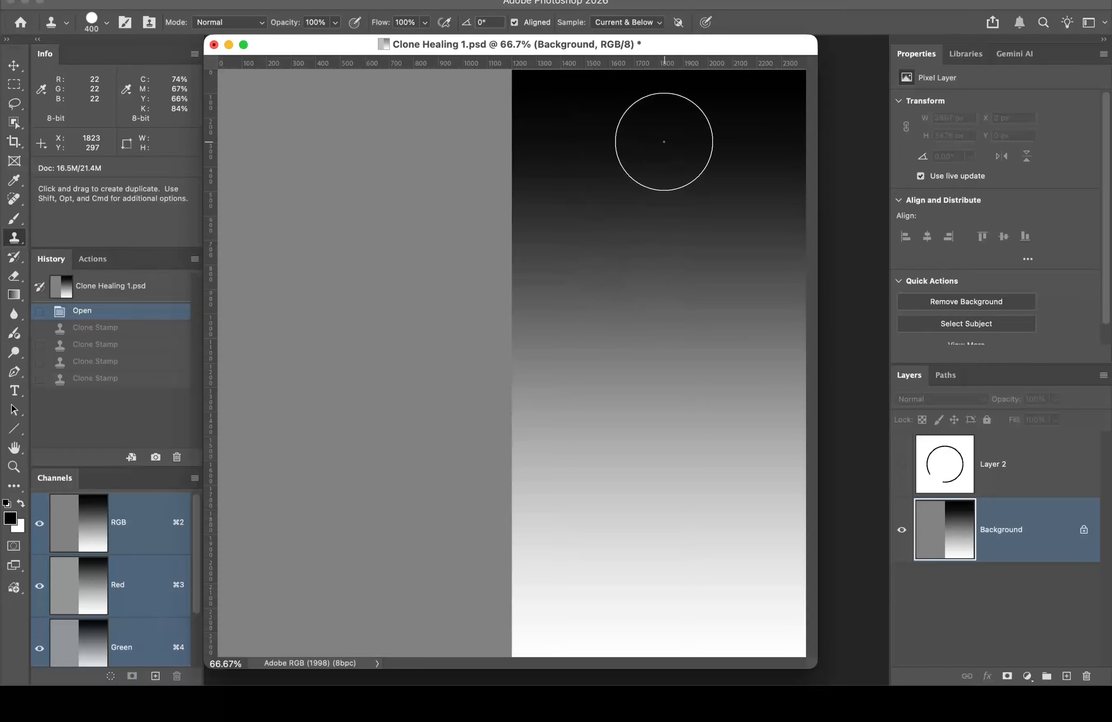
click(515, 23)
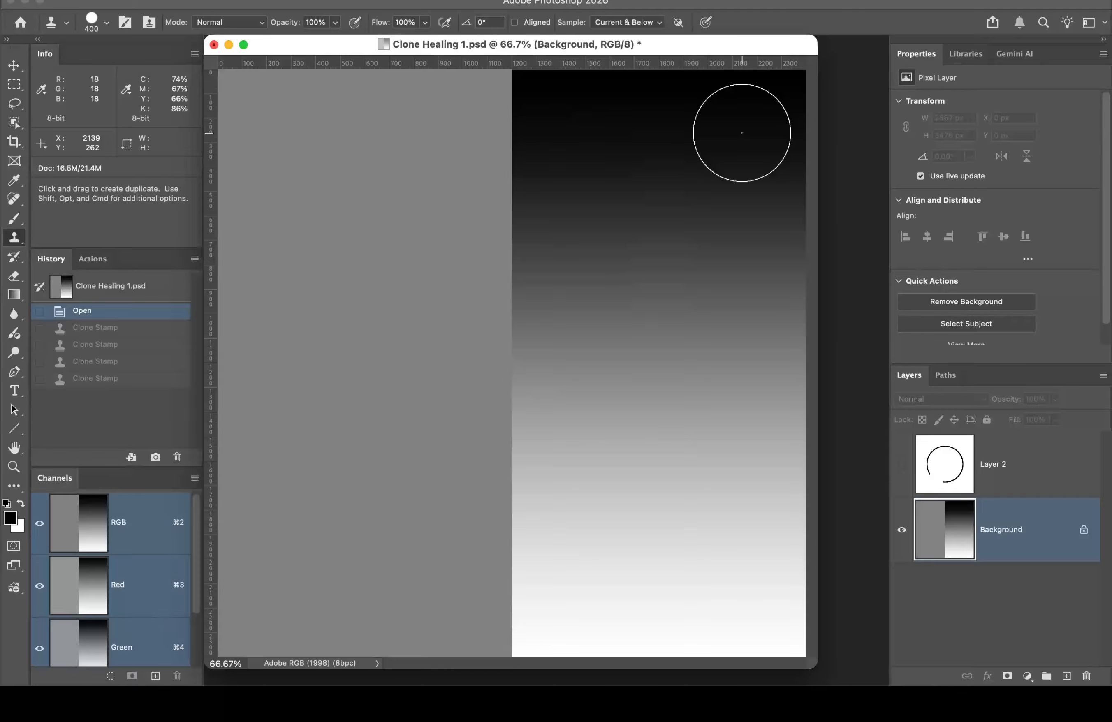
Step: Sample the gradient's dark top and paint three non-aligned strokes, each restarting from black
alt+click(742, 134)
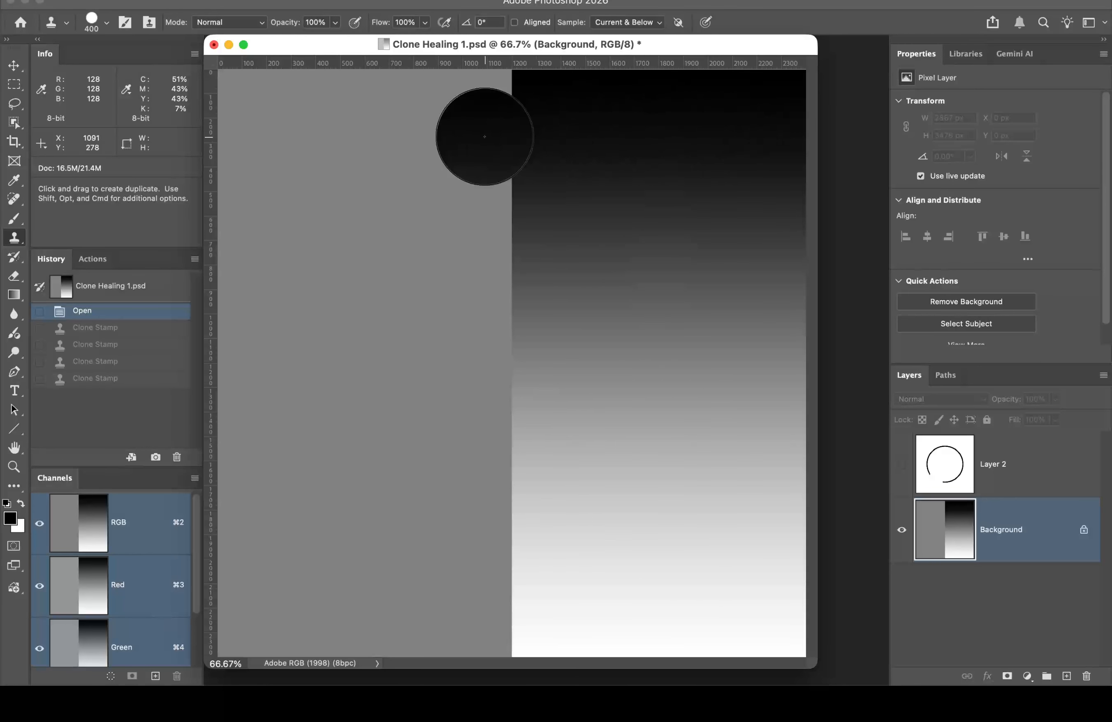
mouse_move(457, 119)
mouse_down()
mouse_move(452, 503)
mouse_move(436, 623)
mouse_up()
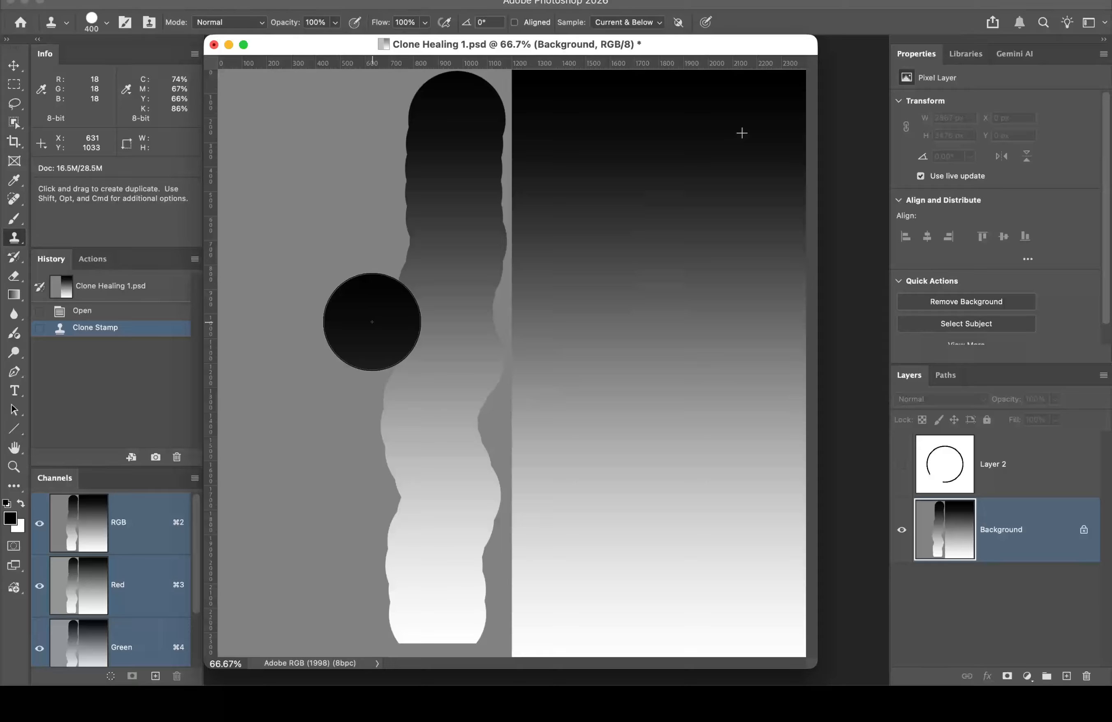
mouse_move(372, 322)
mouse_down()
mouse_move(360, 422)
mouse_move(376, 510)
mouse_move(375, 601)
mouse_up()
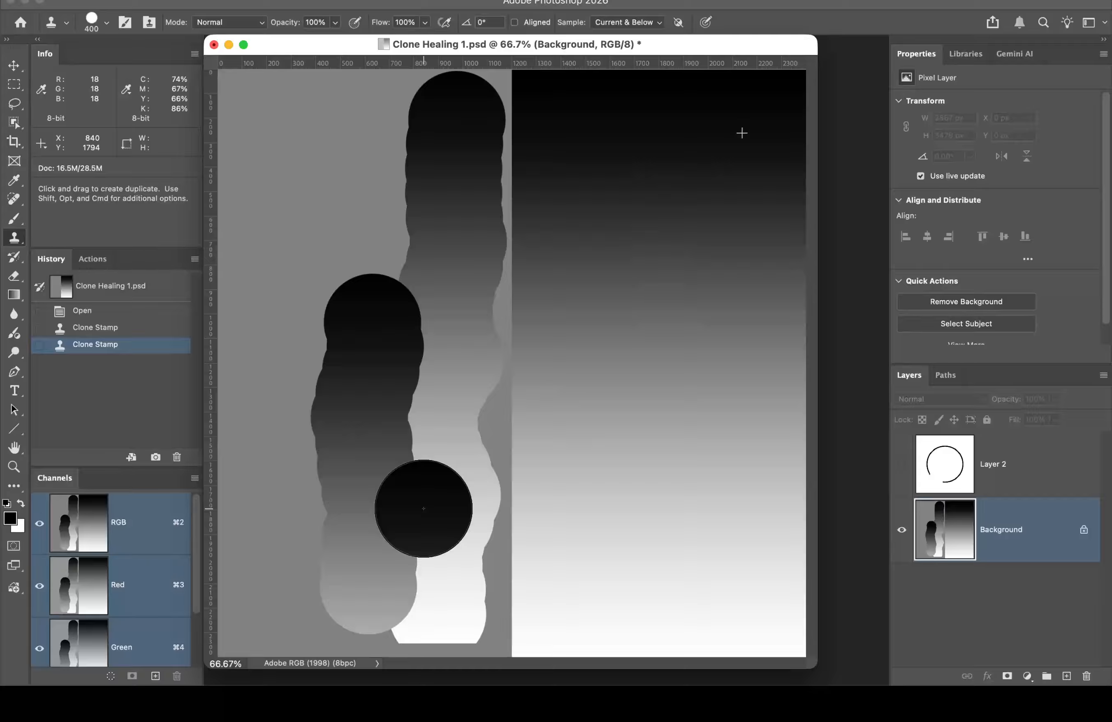
drag(423, 509, 428, 585)
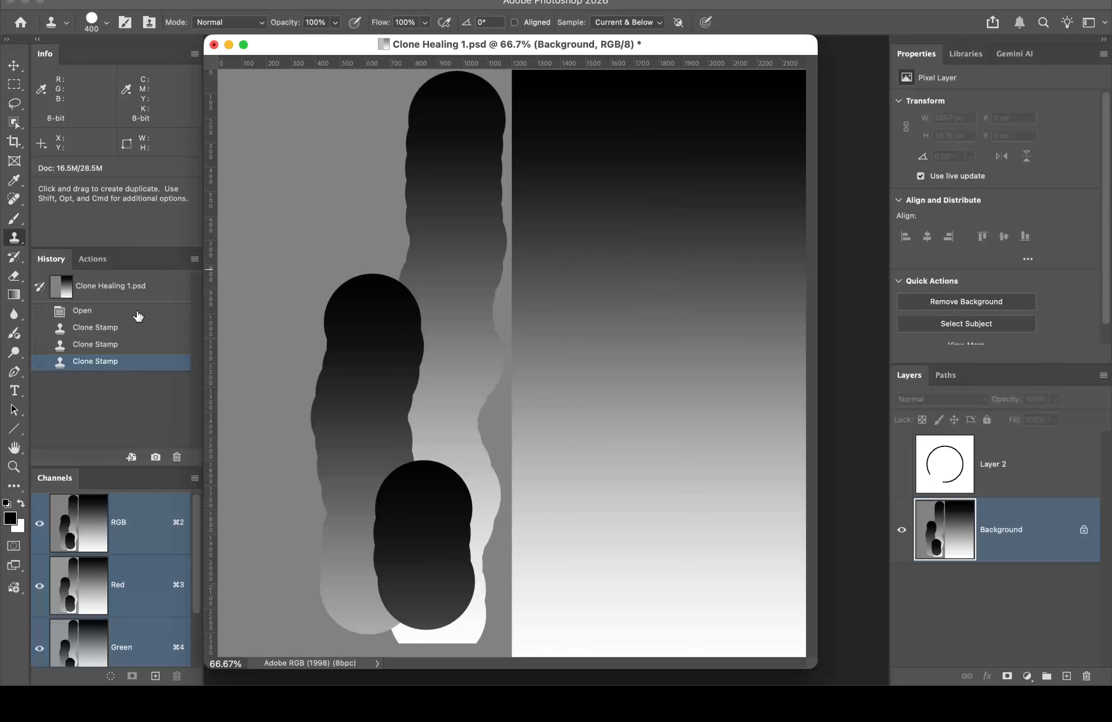
Step: Revert to Open, reselect Background, re-enable Aligned, and show the Clone Source panel
click(126, 311)
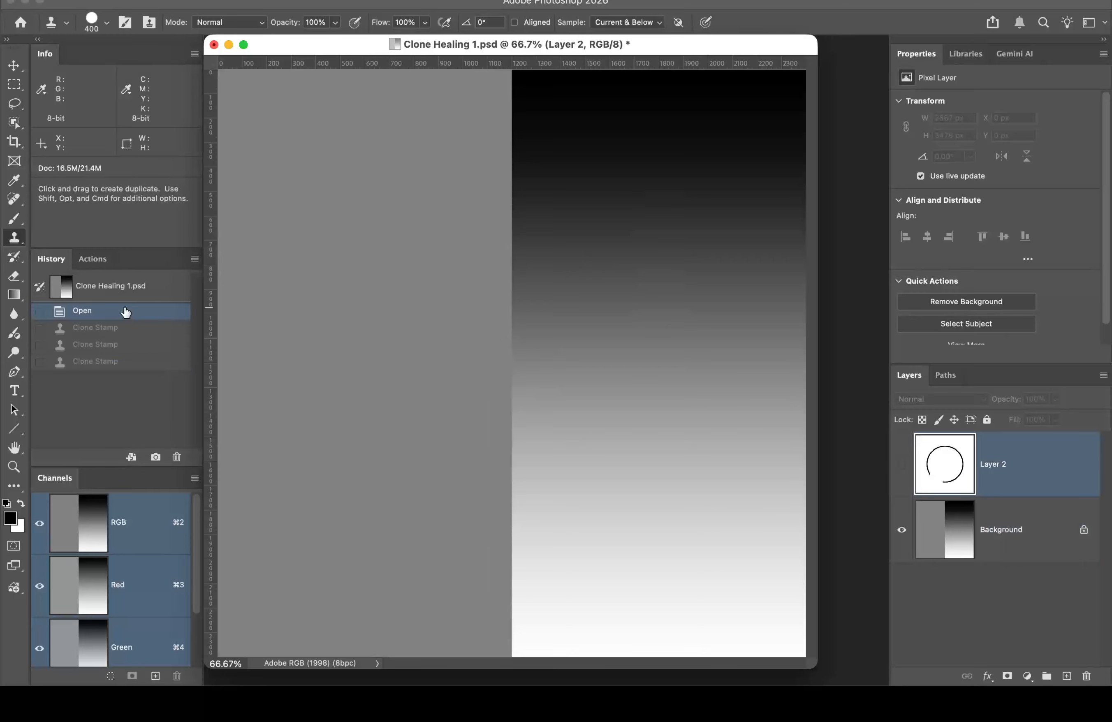
click(1027, 522)
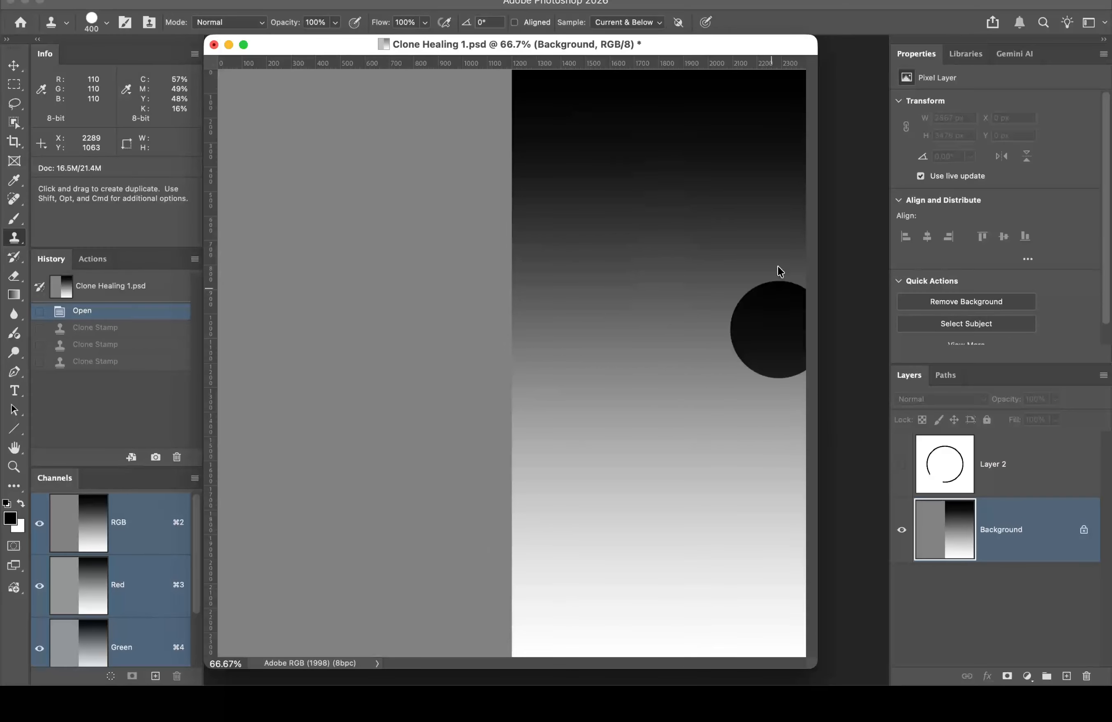
click(514, 23)
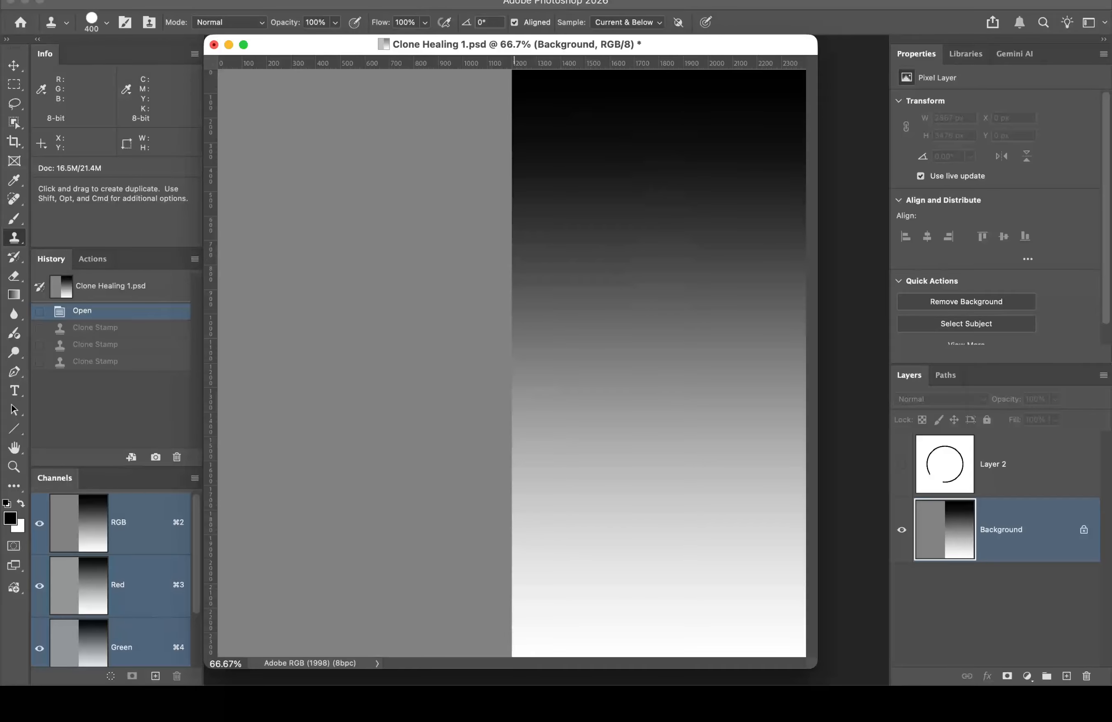
click(638, 0)
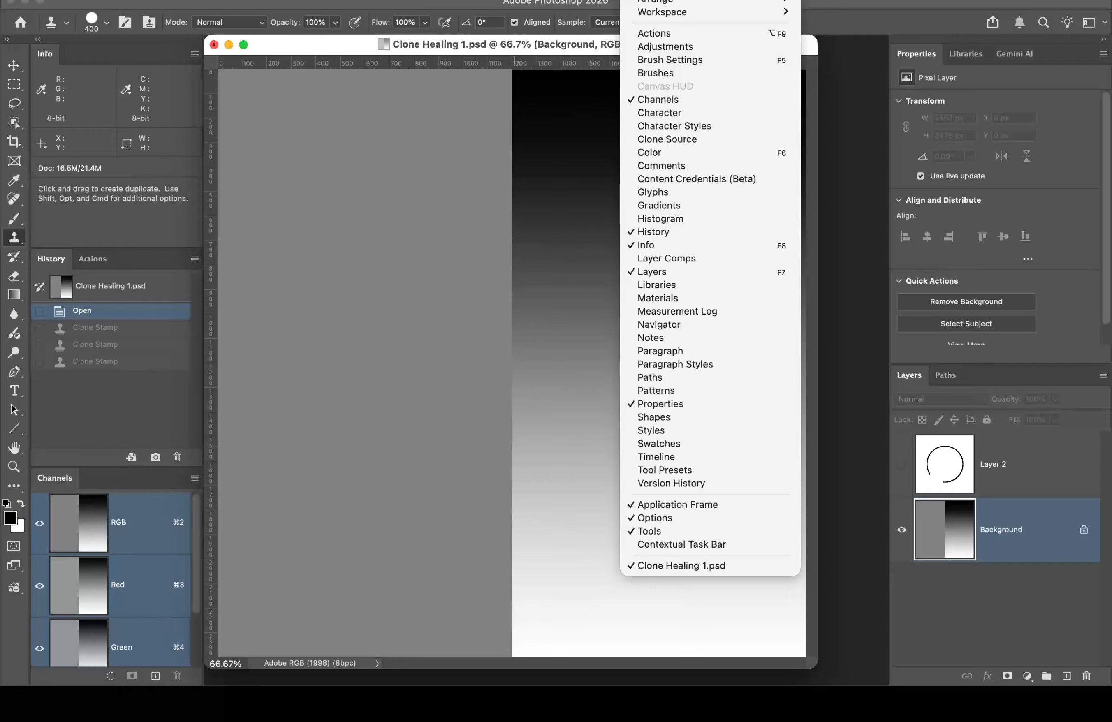
click(685, 139)
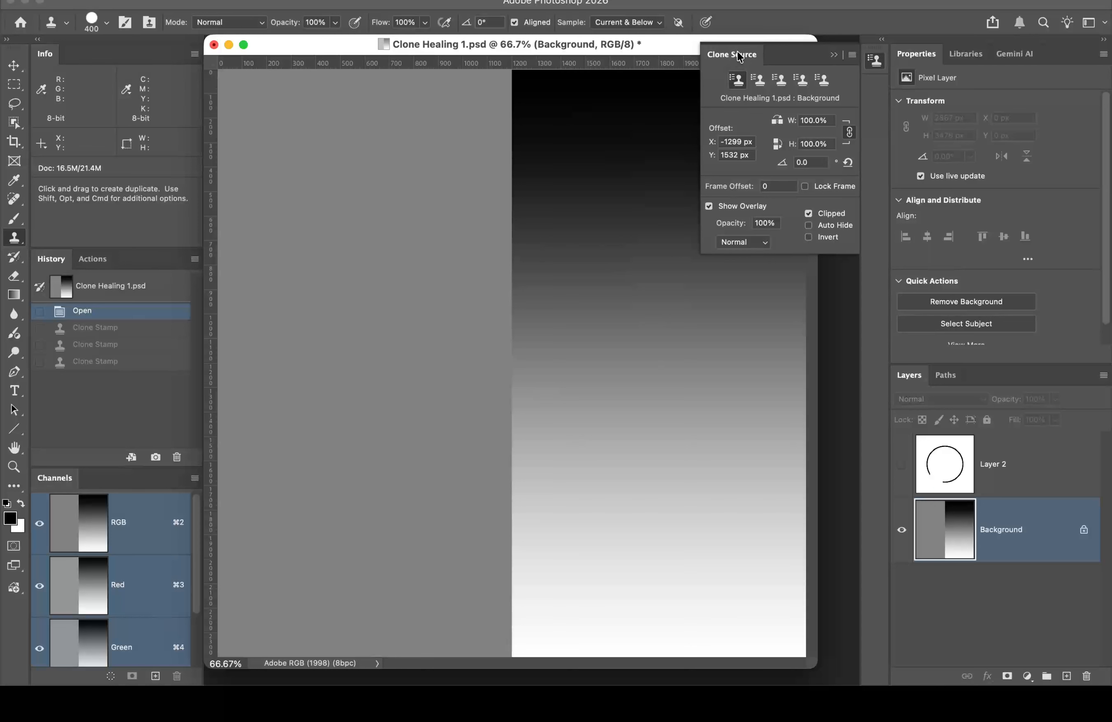
Step: Float the Clone Source panel, sample the gradient's dark top, clone a stroke down the grey half, then select source 2
mouse_move(737, 51)
mouse_down()
mouse_move(630, 71)
mouse_move(670, 261)
mouse_move(818, 293)
mouse_move(1008, 163)
mouse_move(969, 147)
mouse_up()
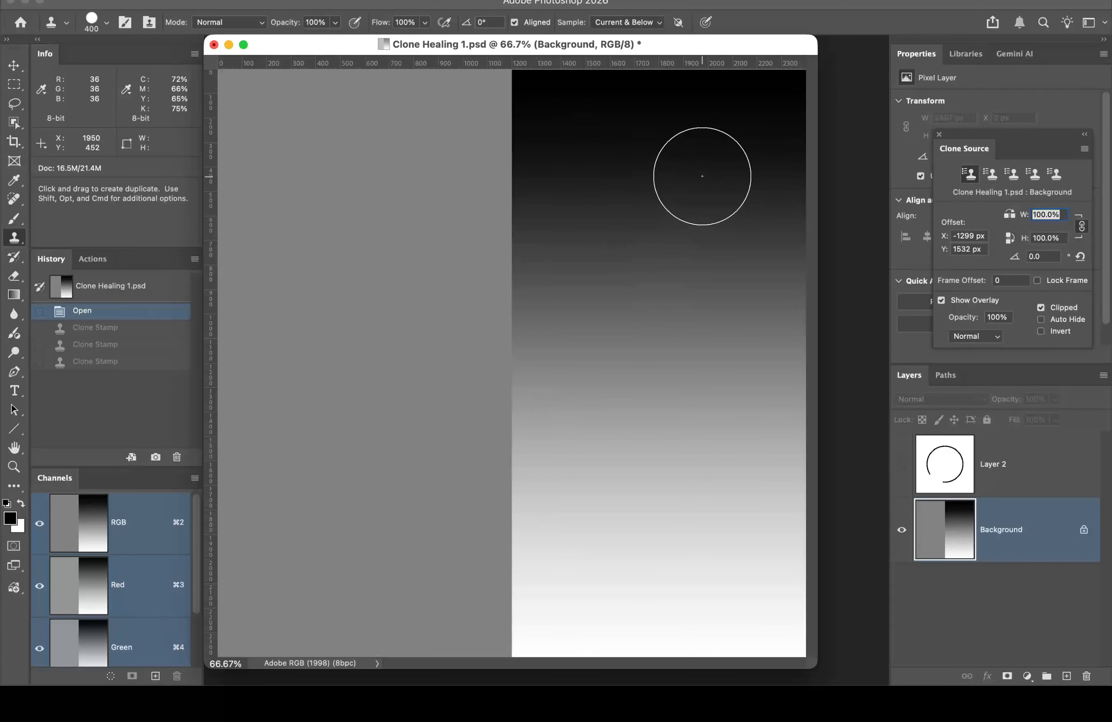
alt+click(743, 128)
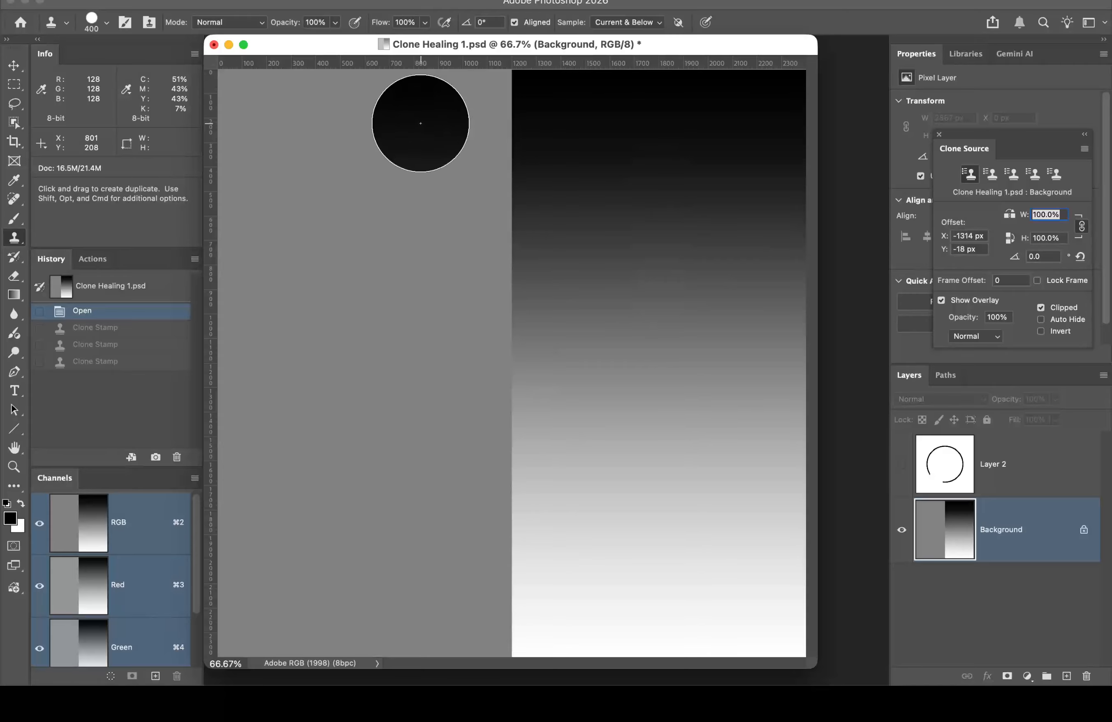
drag(442, 121, 441, 579)
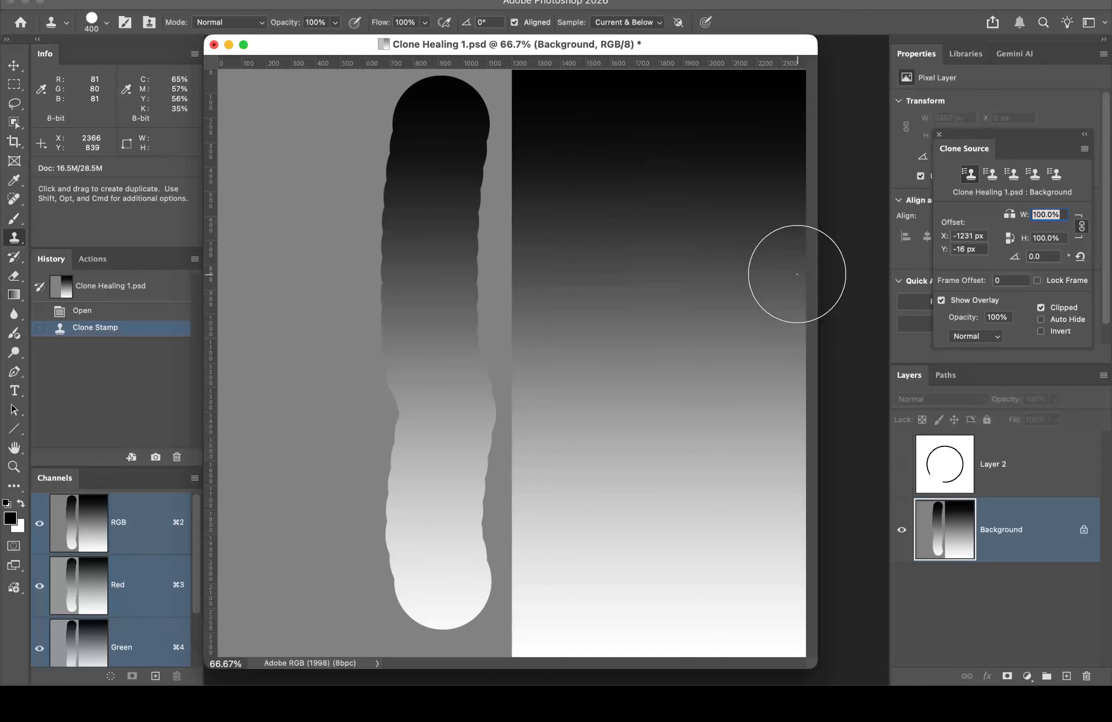
click(990, 174)
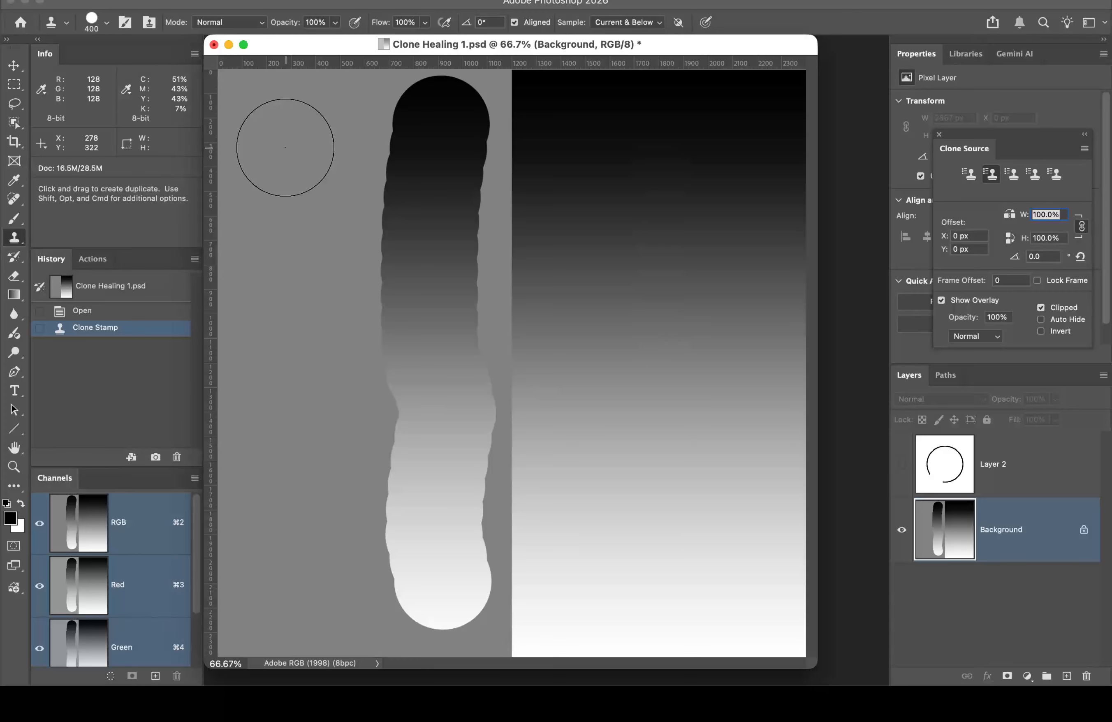
Step: Sample the flat grey area as the second source and clone a grey stripe down the gradient half
key(alt)
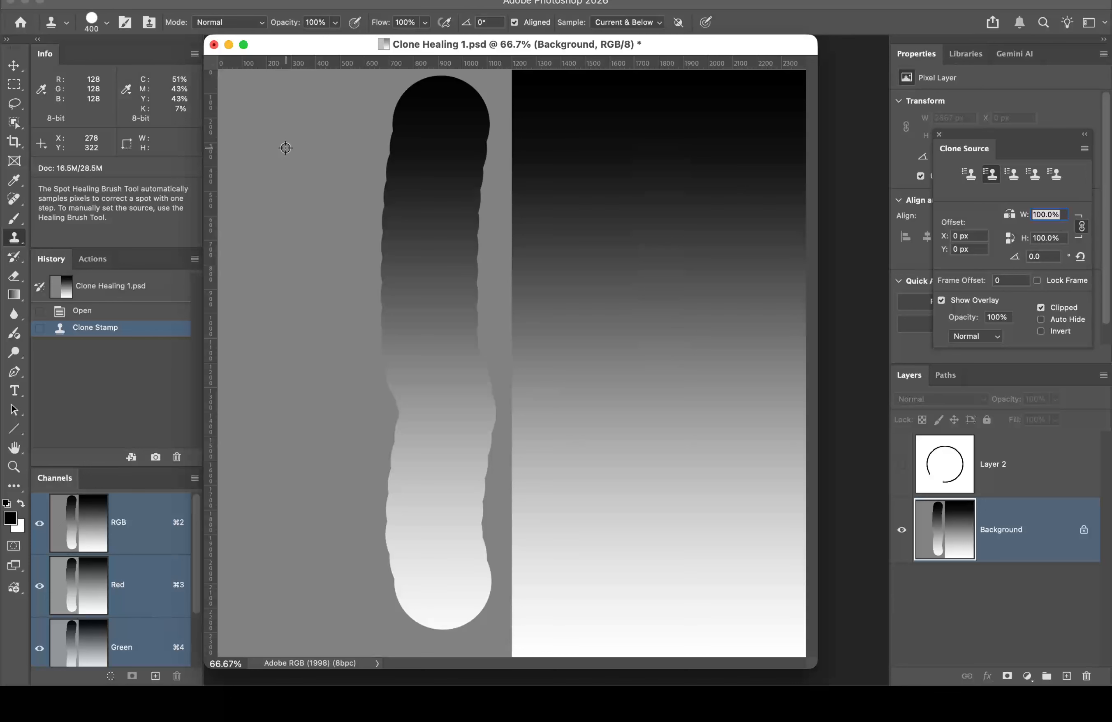
alt+click(285, 147)
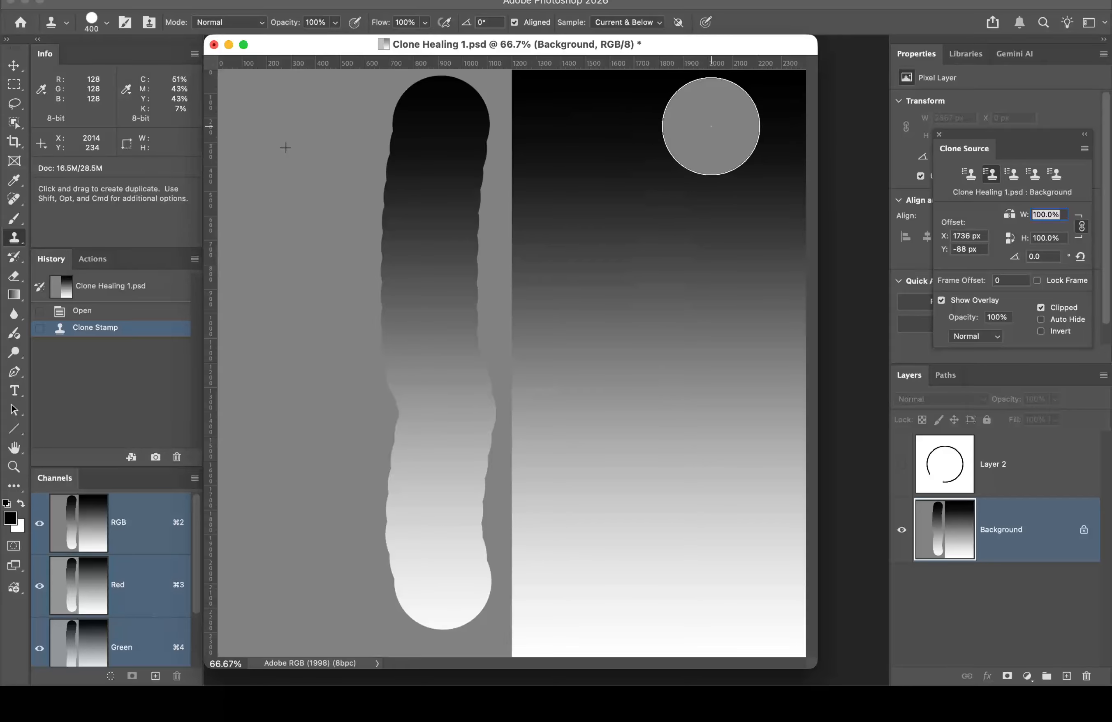
mouse_move(710, 124)
mouse_down()
mouse_move(692, 351)
mouse_move(732, 584)
mouse_up()
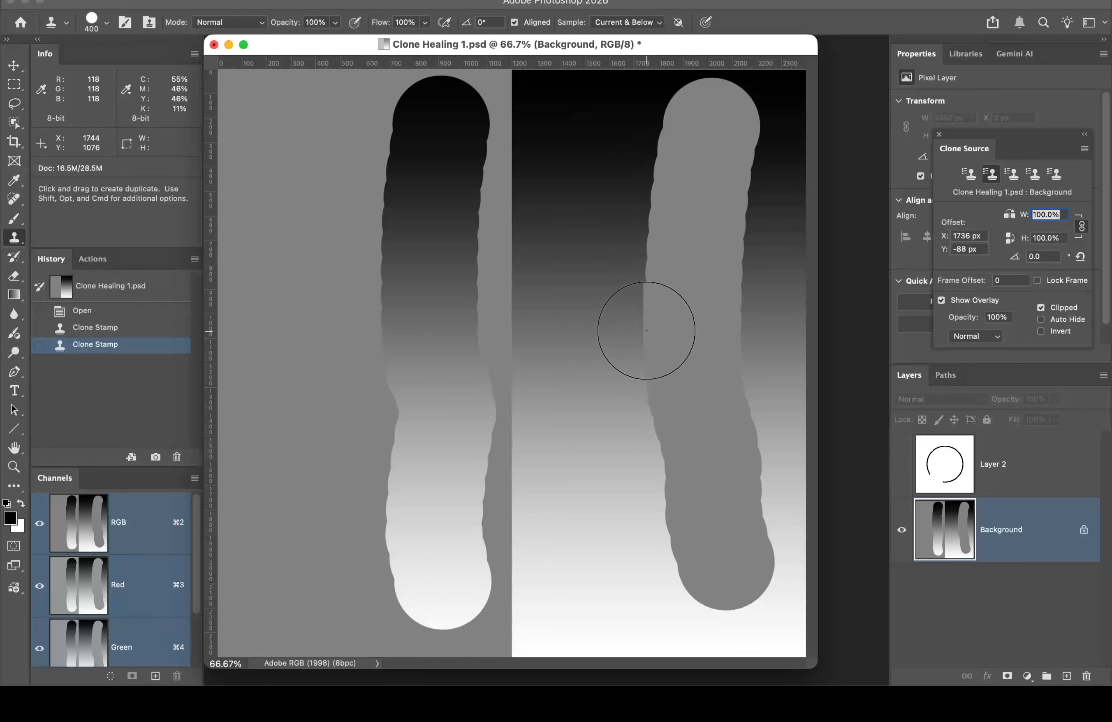
Step: Return to the first clone source and paint two more dark-to-light gradient strokes on the grey left
click(967, 176)
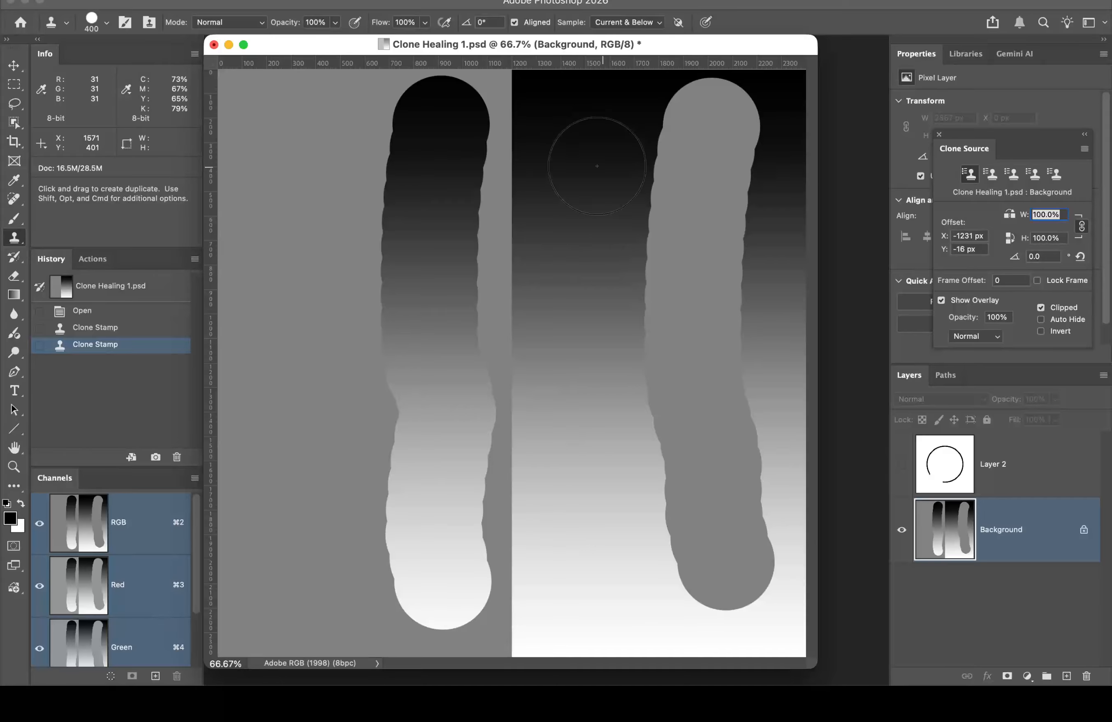
drag(339, 144, 345, 551)
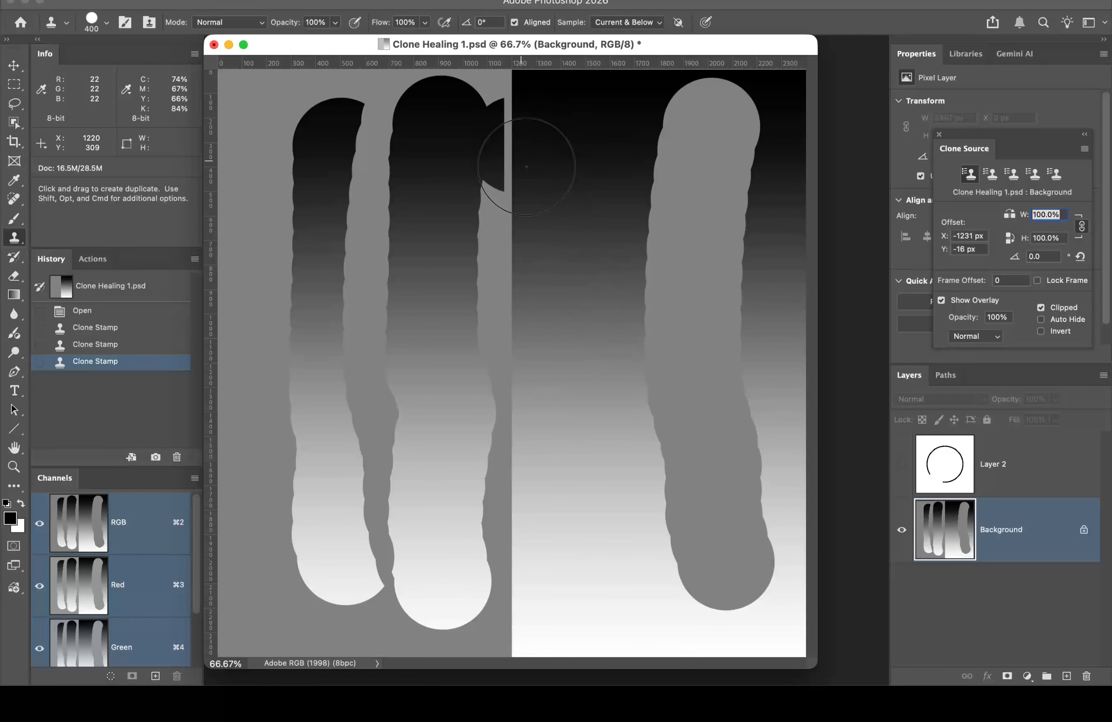
mouse_move(281, 133)
mouse_down()
mouse_move(298, 347)
mouse_move(288, 535)
mouse_up()
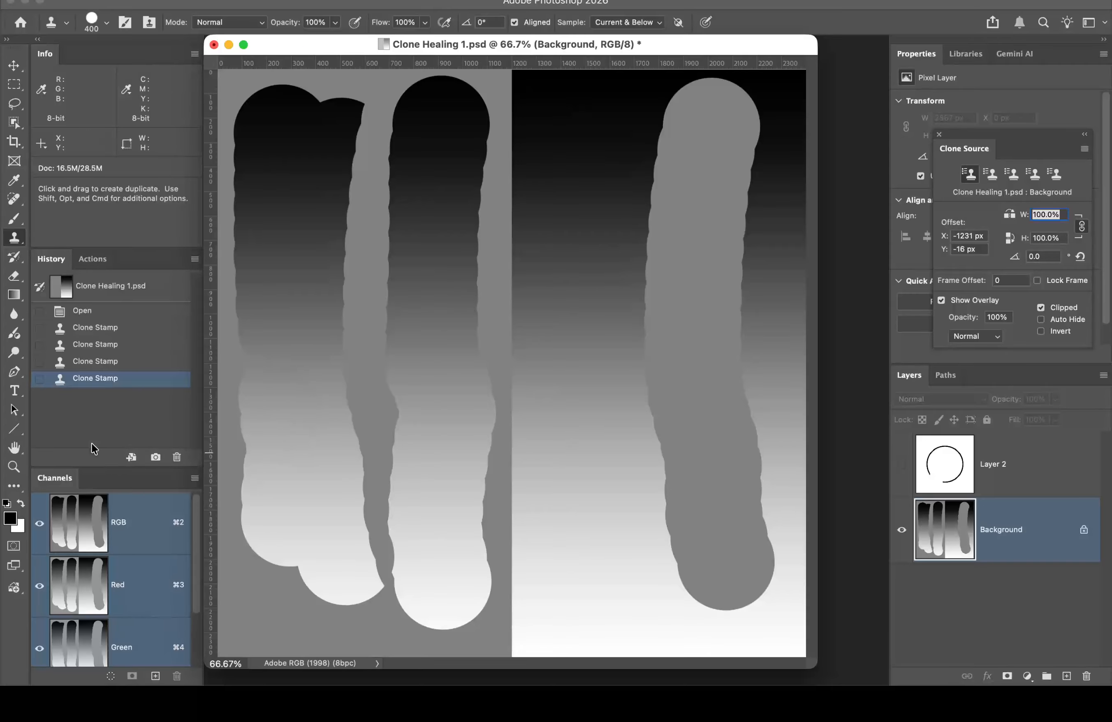
Step: Revert to the Open history state, select Background, move the Clone Source panel, and sample the gradient's dark top
click(114, 312)
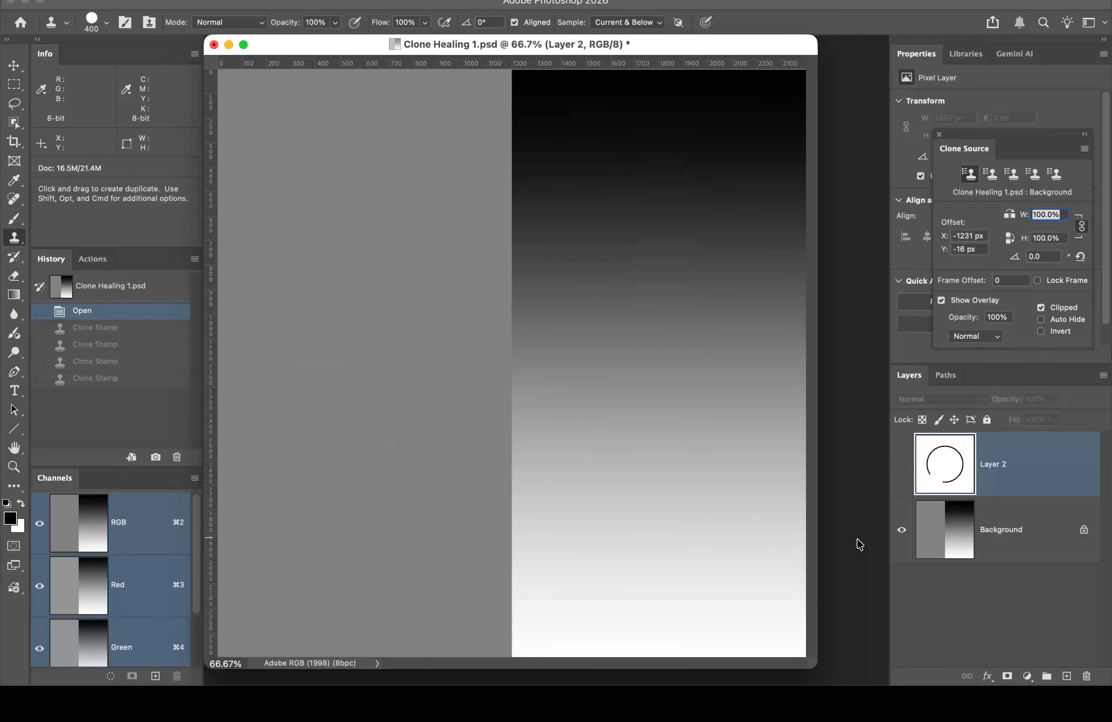
click(1048, 523)
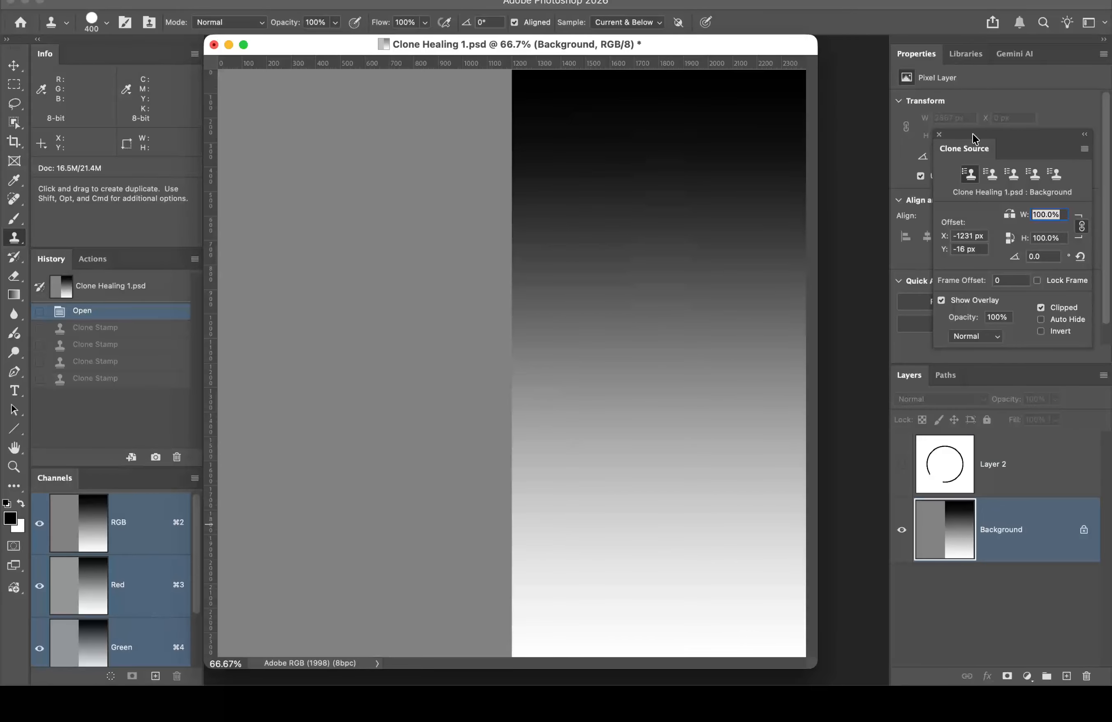
mouse_move(971, 137)
mouse_down()
mouse_move(756, 96)
mouse_move(767, 41)
mouse_up()
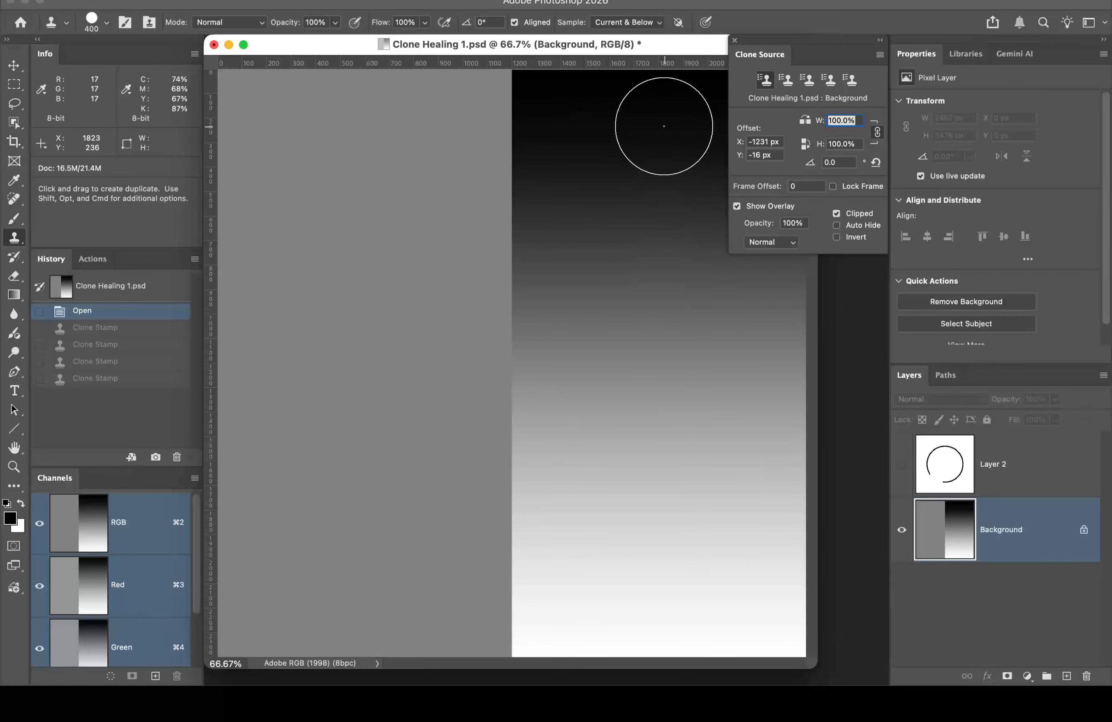
alt+click(664, 126)
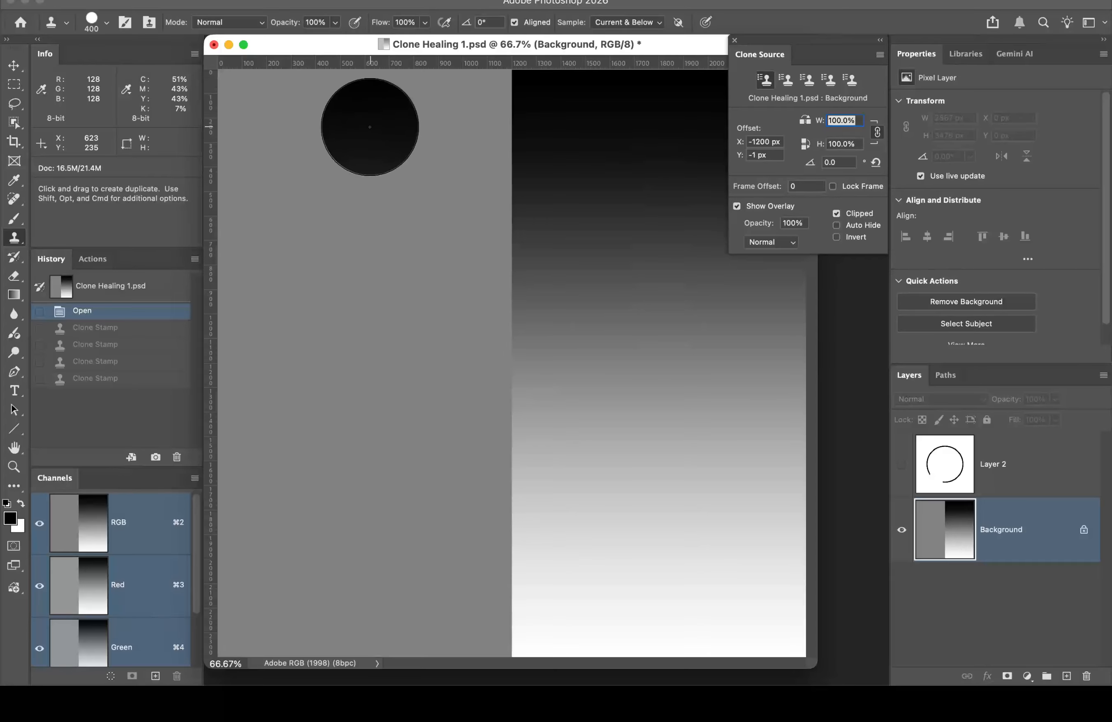
click(737, 206)
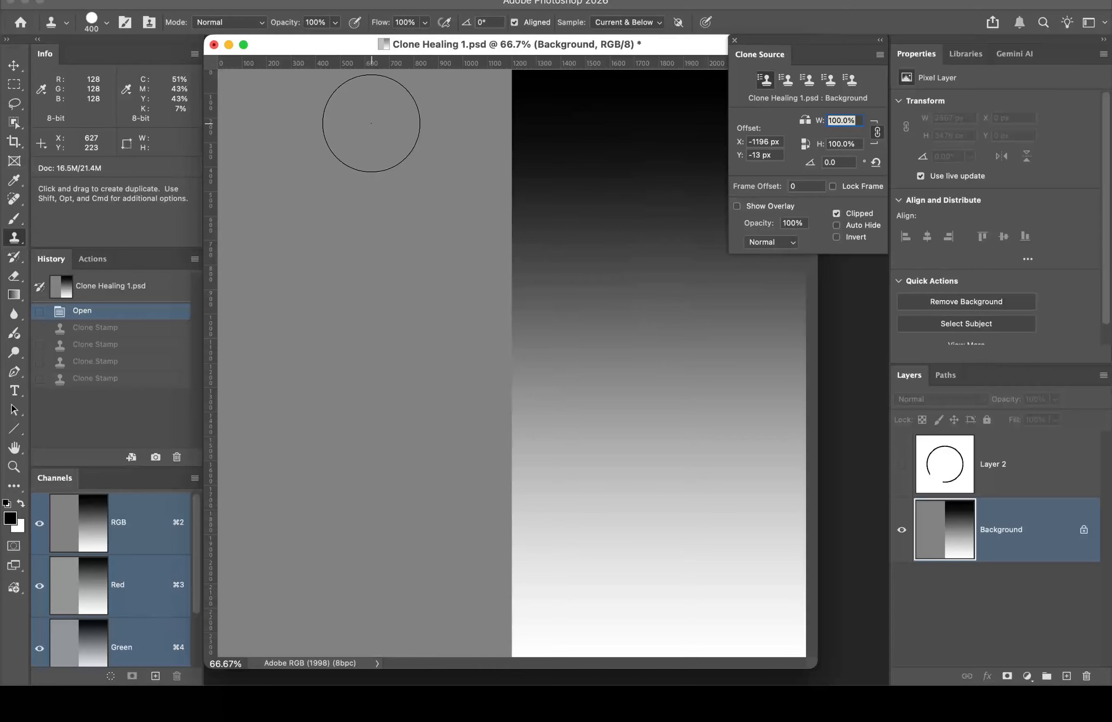
drag(370, 123, 383, 444)
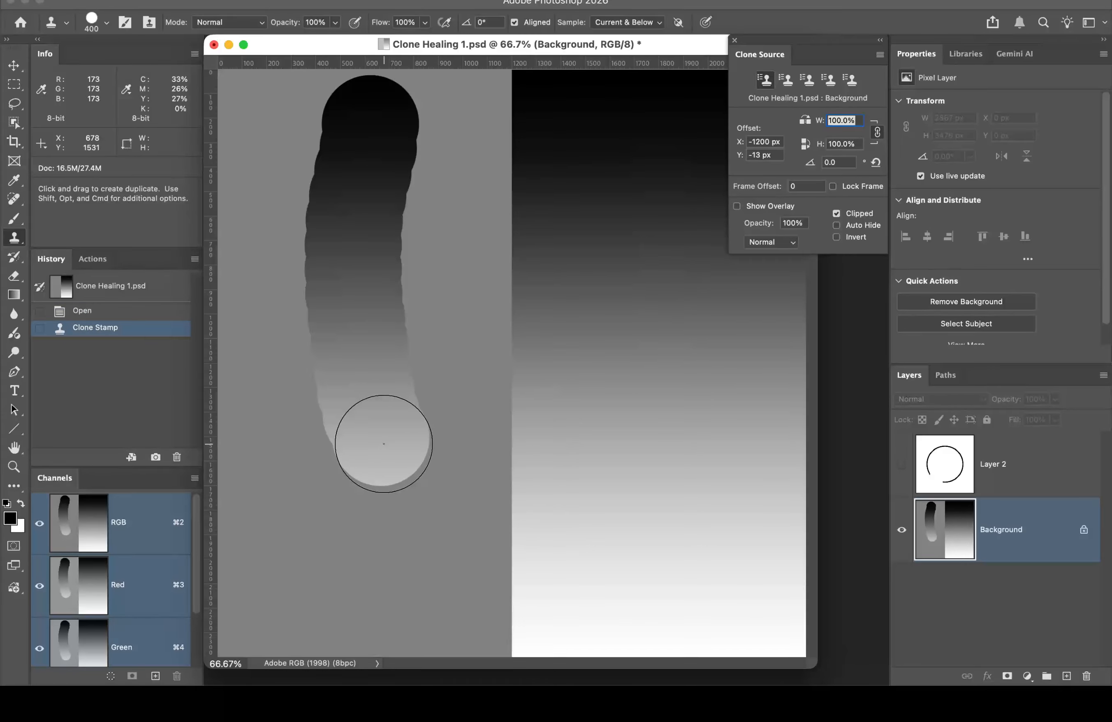
key(super+z)
key(super+z)
key(super+z)
key(super+z)
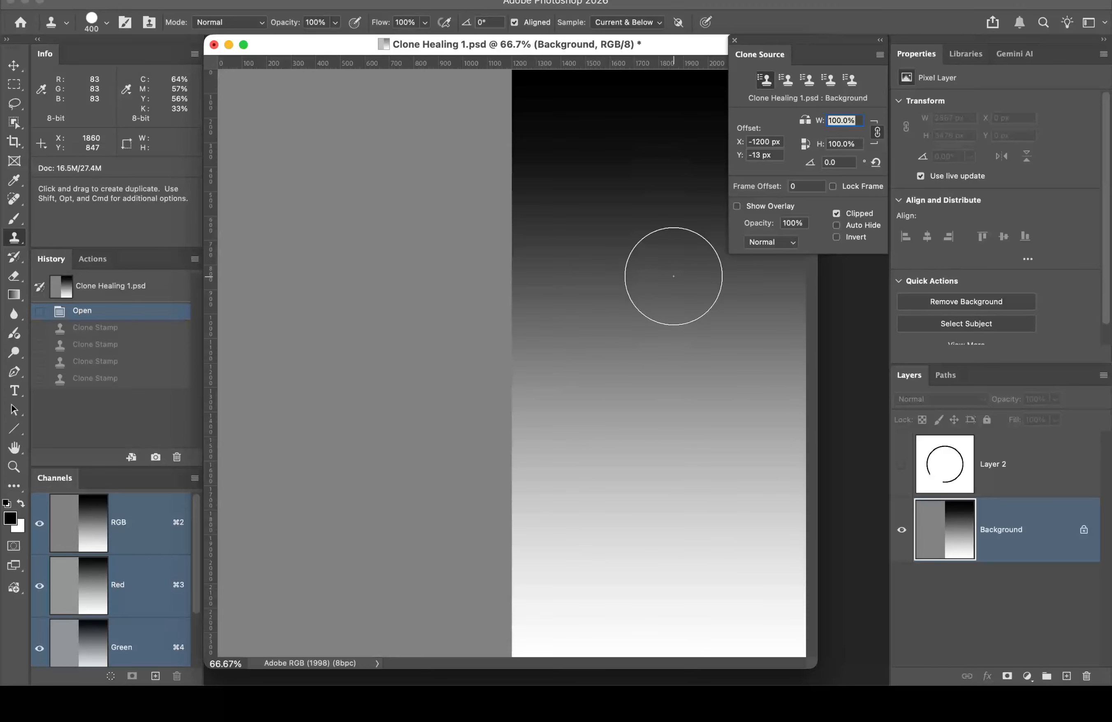
click(737, 207)
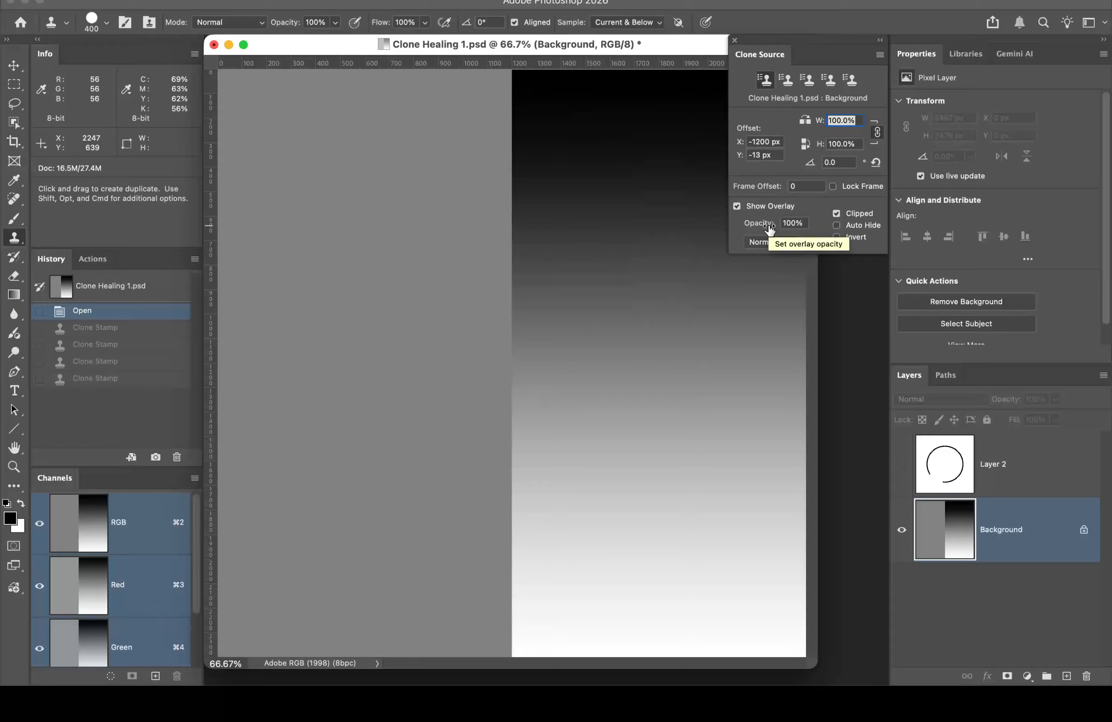
Step: Test a clone stroke at 55% overlay opacity, restore 100%, revert to Open, and show Layer 2
drag(770, 228, 734, 230)
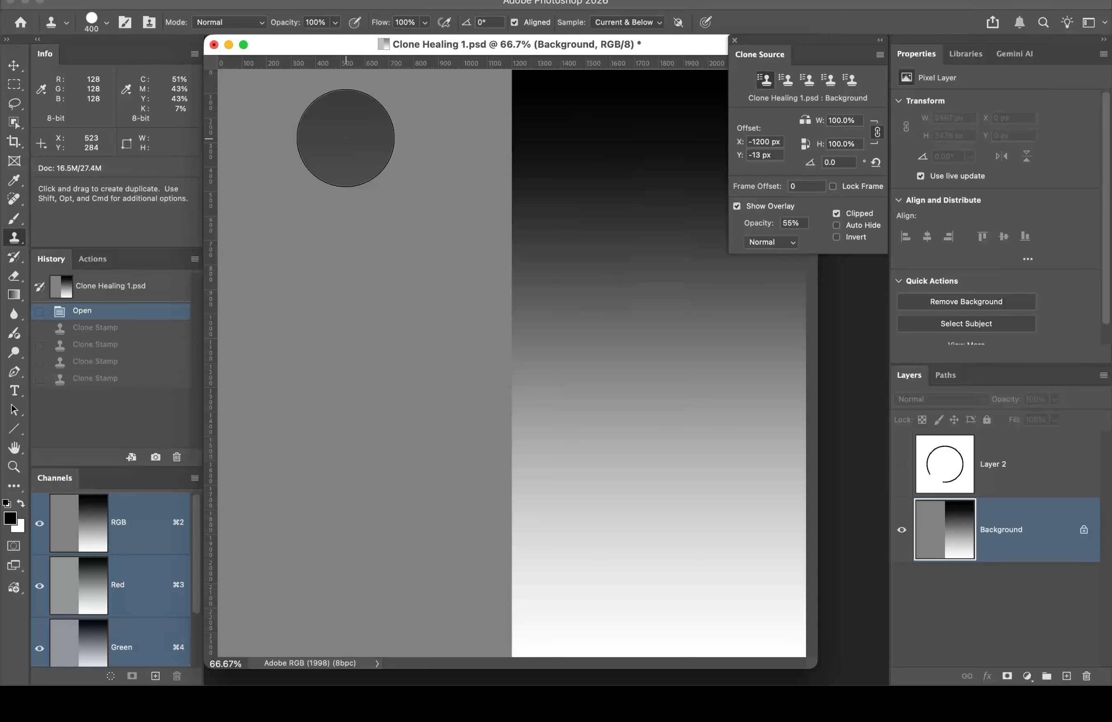
drag(344, 143, 370, 404)
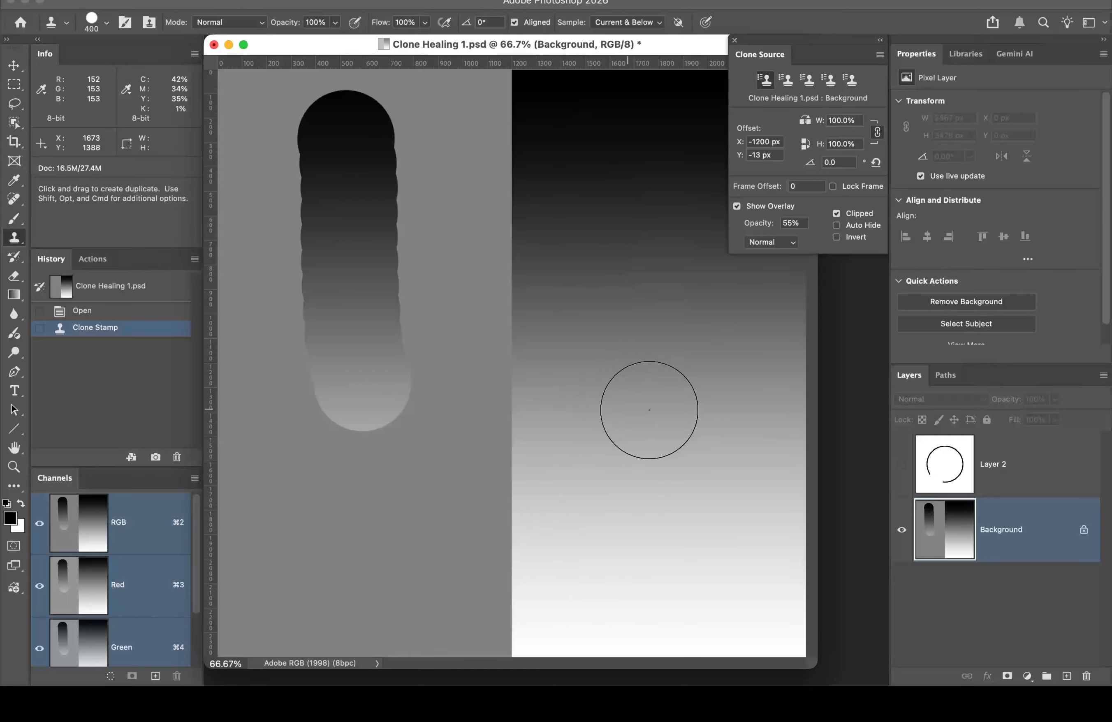
drag(761, 226, 811, 237)
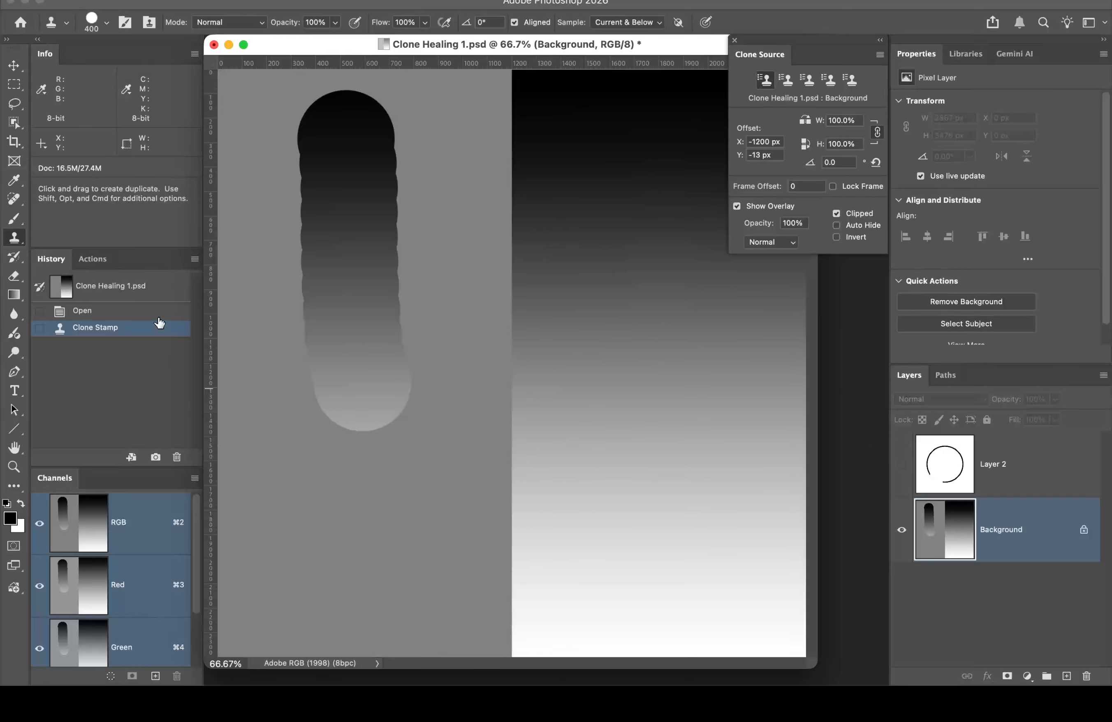
click(151, 312)
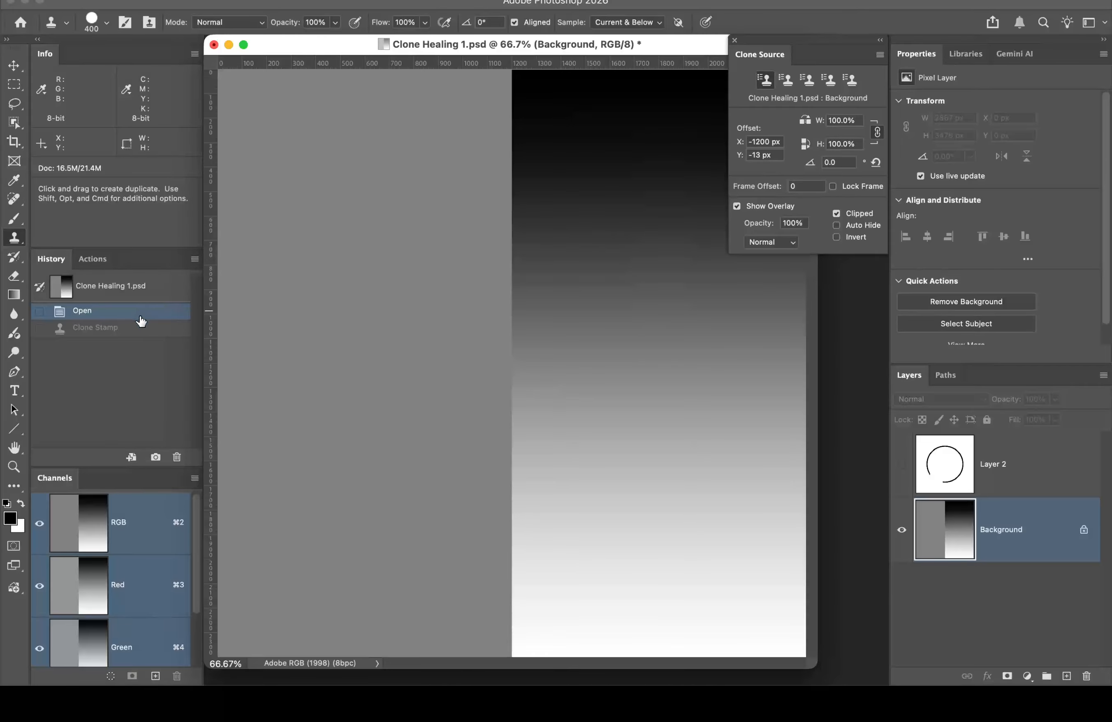
click(902, 466)
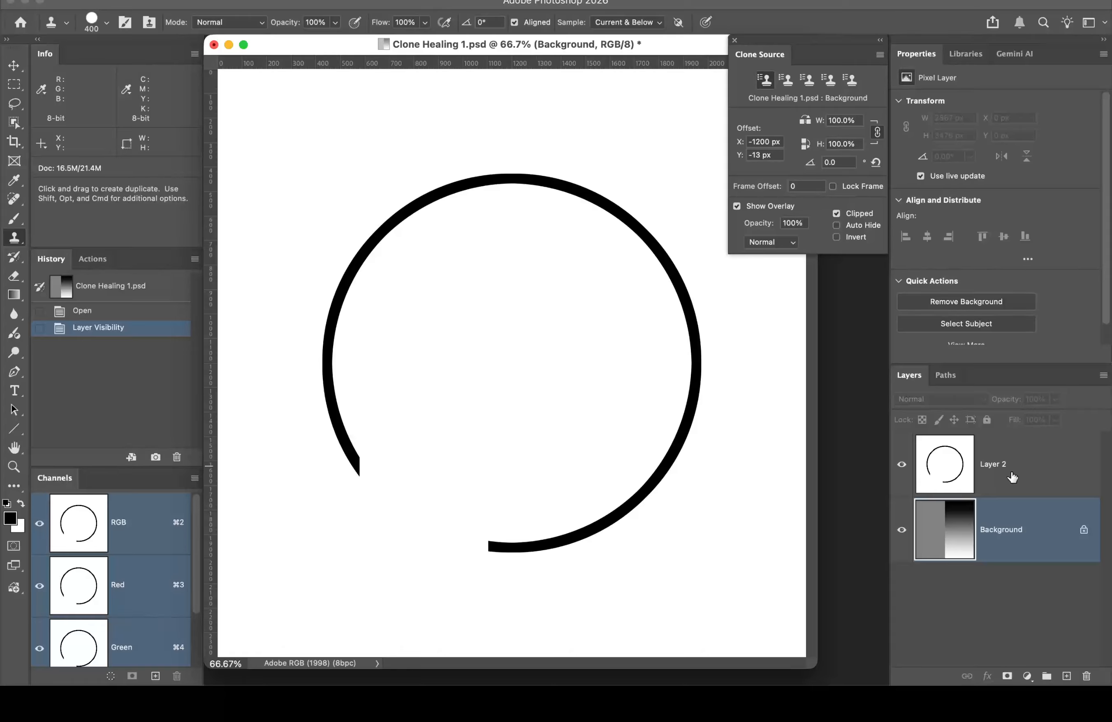
Step: Select Layer 2, then paint and undo a test clone stroke across the ring
click(1043, 468)
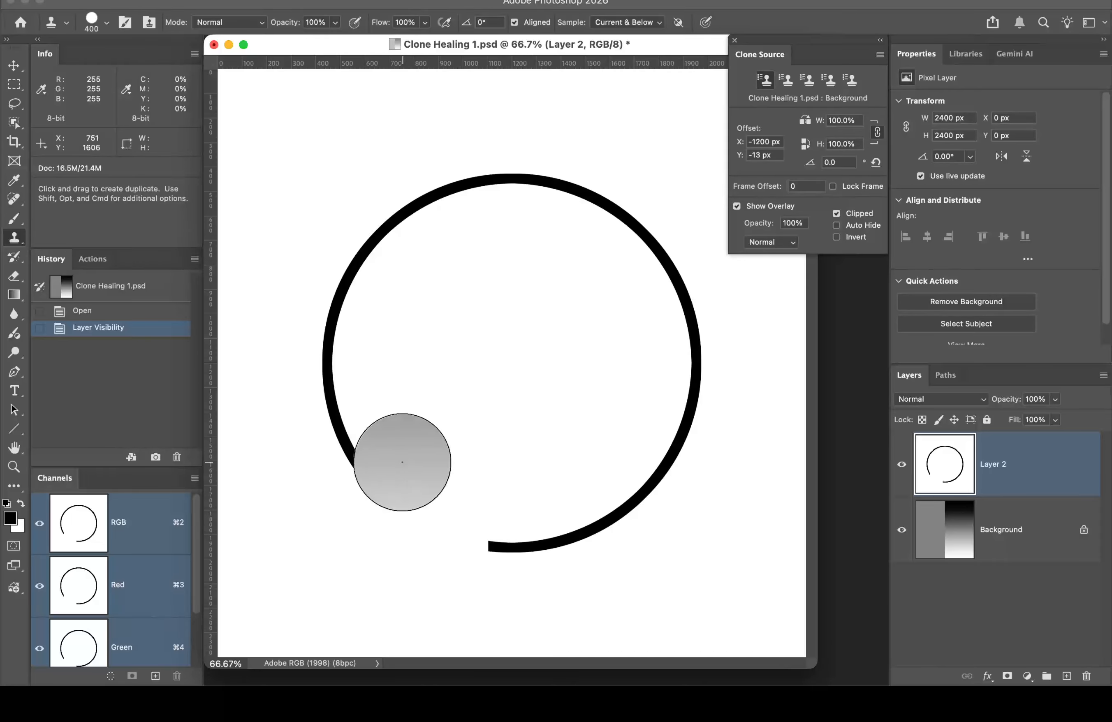
mouse_move(474, 120)
mouse_down()
mouse_move(493, 391)
mouse_move(509, 437)
mouse_up()
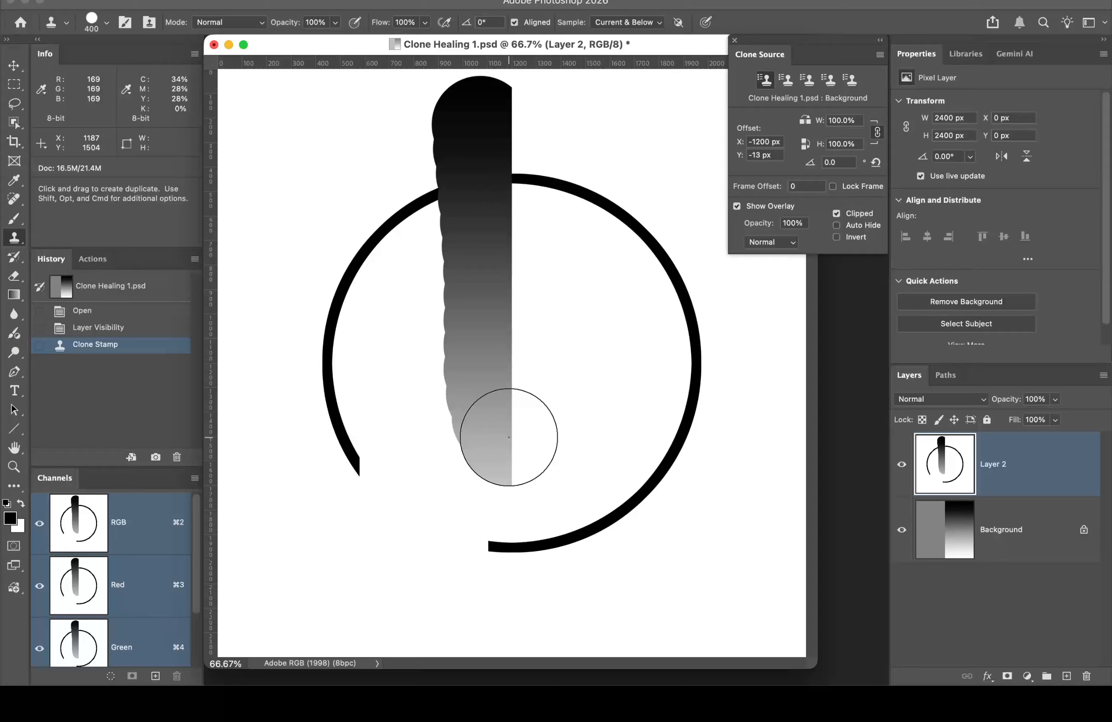
key(super+z)
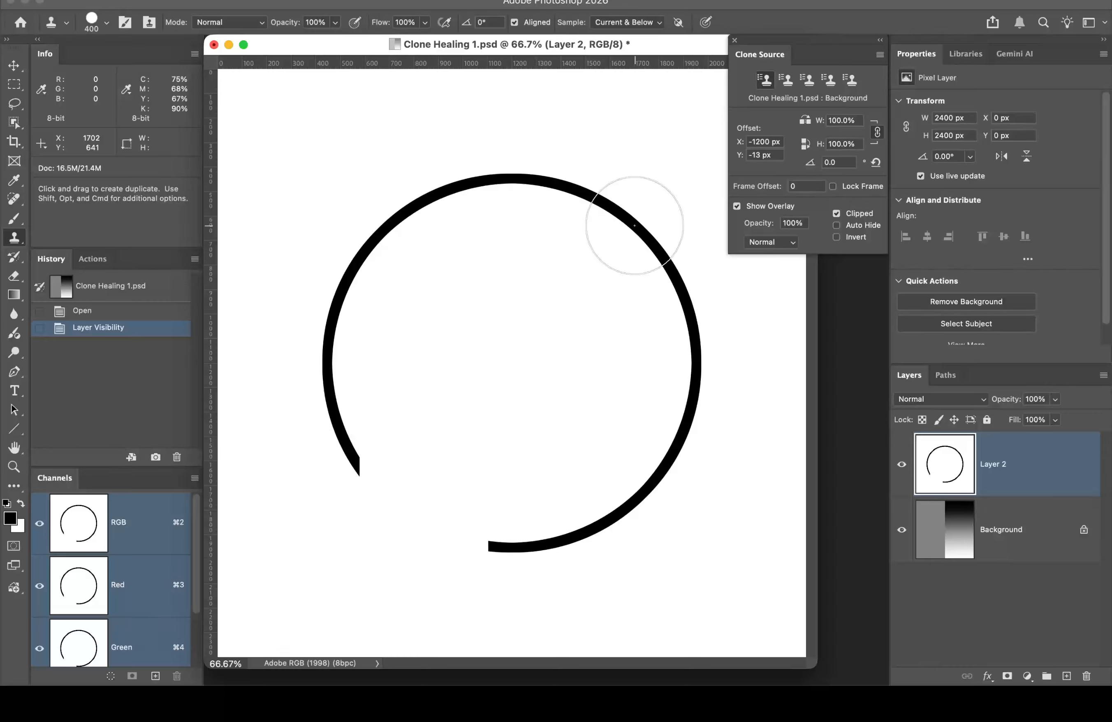
Step: Sample the clone source on Layer 2's ring, then try and undo cloning an arc into the gap
alt+click(633, 227)
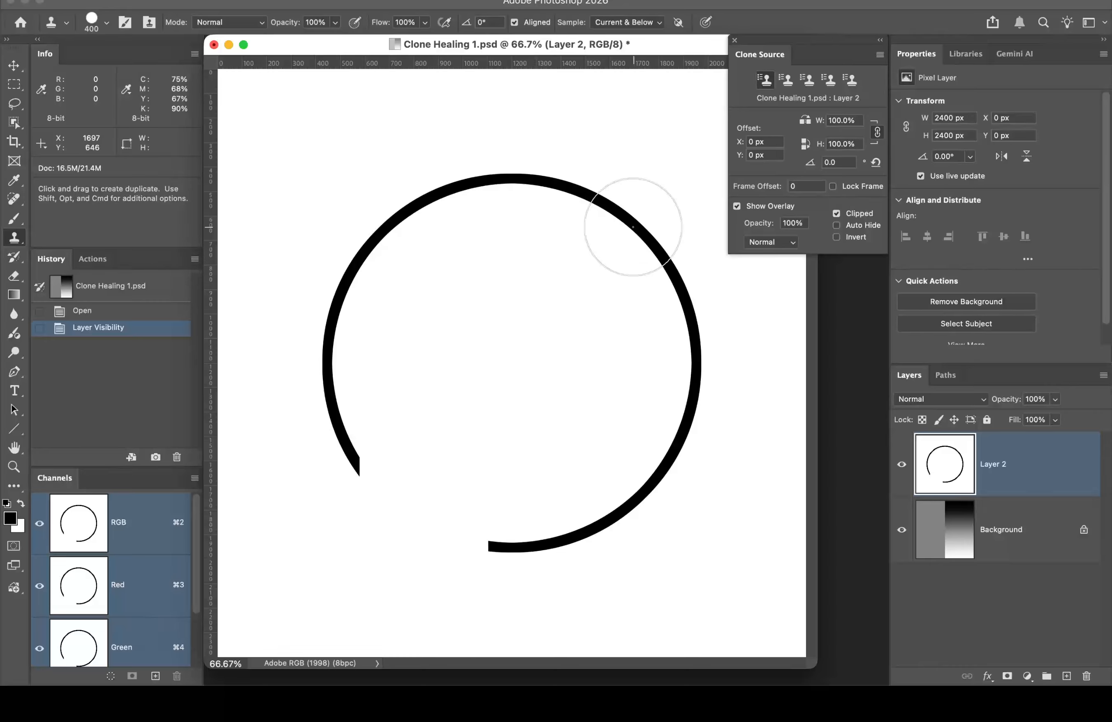
click(620, 242)
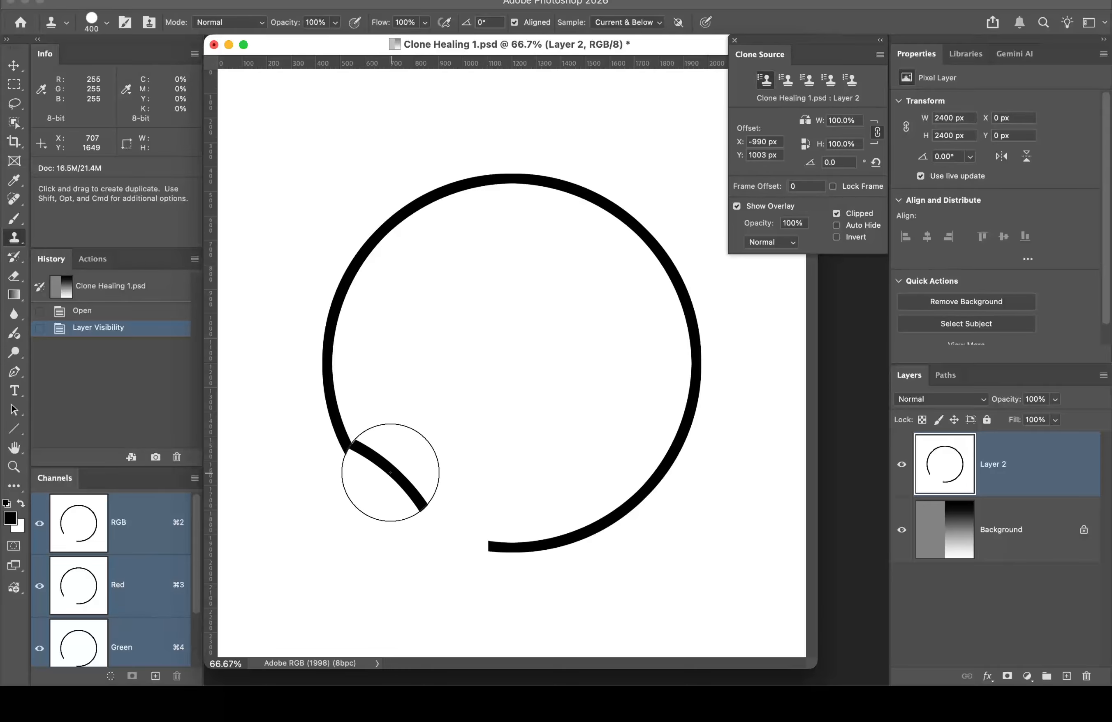
mouse_move(388, 477)
mouse_down()
mouse_move(477, 519)
mouse_move(499, 572)
mouse_up()
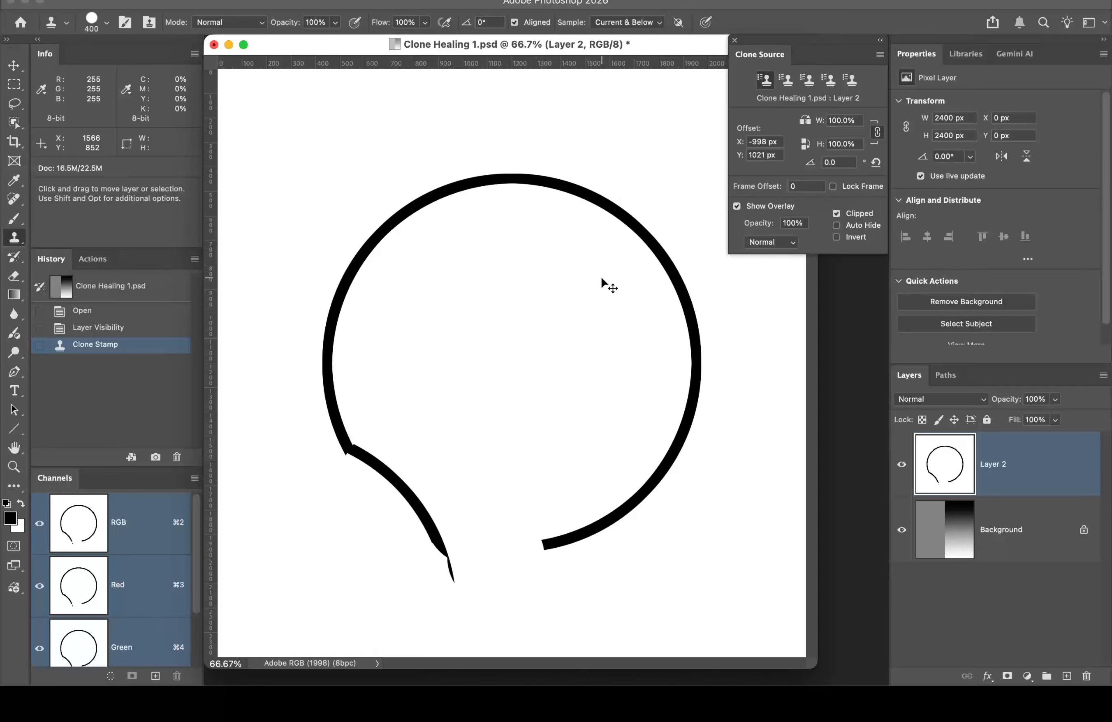
key(super+z)
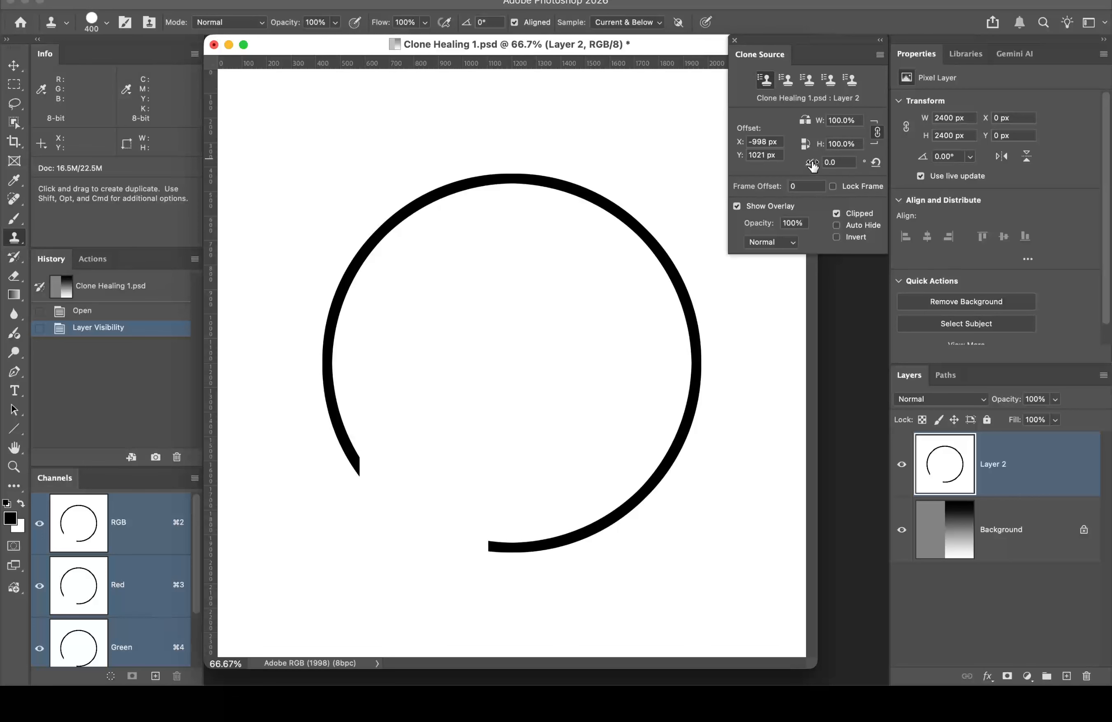
Step: Set the clone source rotation to 180°, trial-clone arc pieces into the gap, then revert via History
click(850, 161)
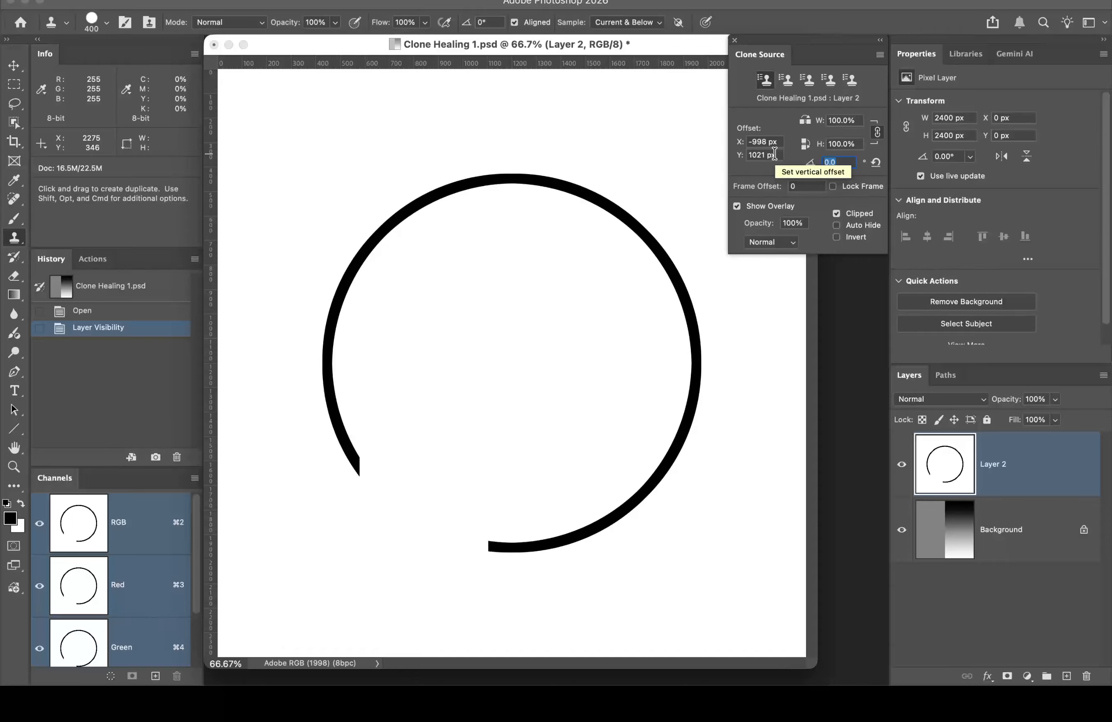
text(180)
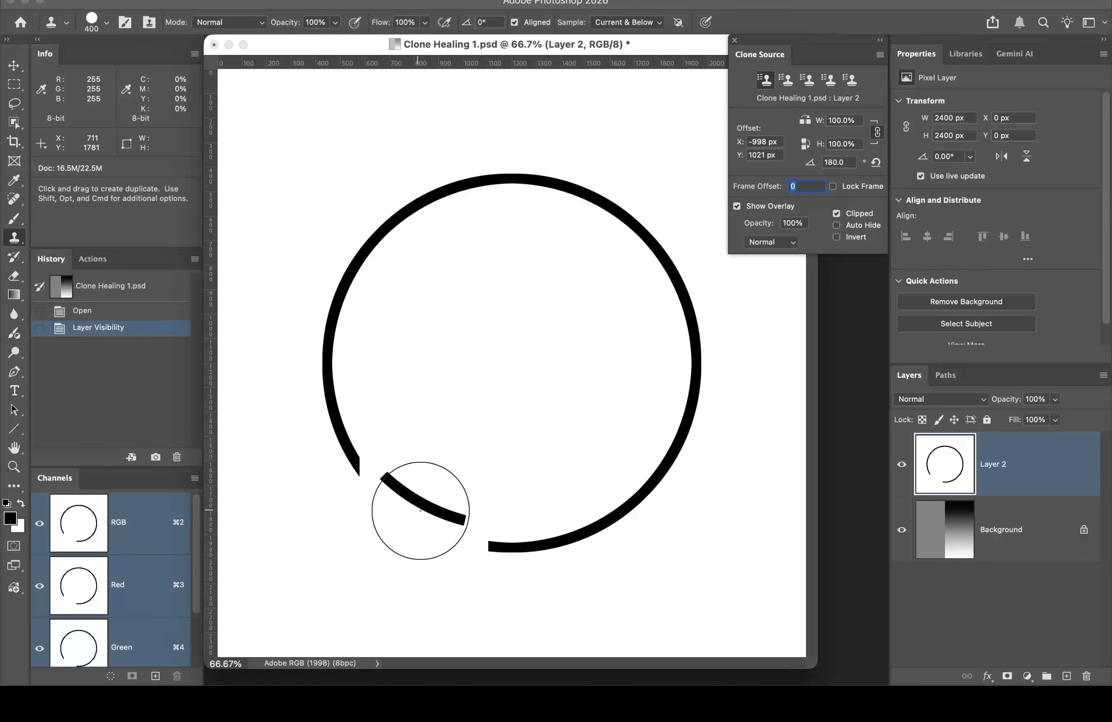
click(358, 478)
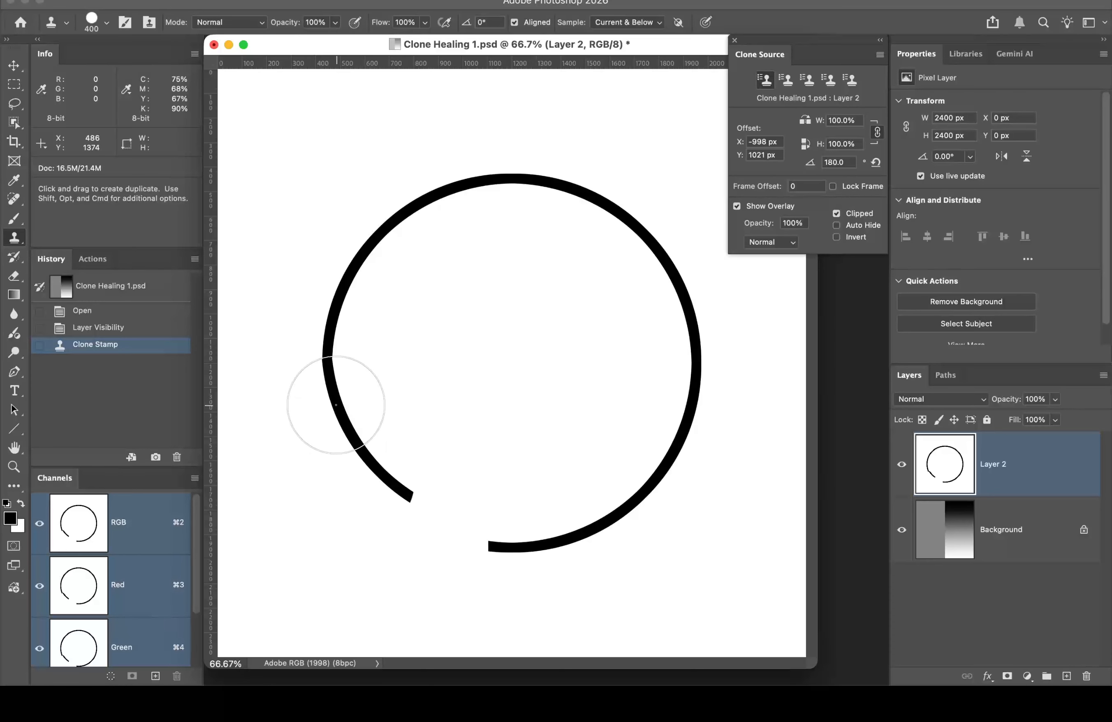
mouse_move(340, 422)
mouse_down()
mouse_move(413, 505)
mouse_move(496, 536)
mouse_up()
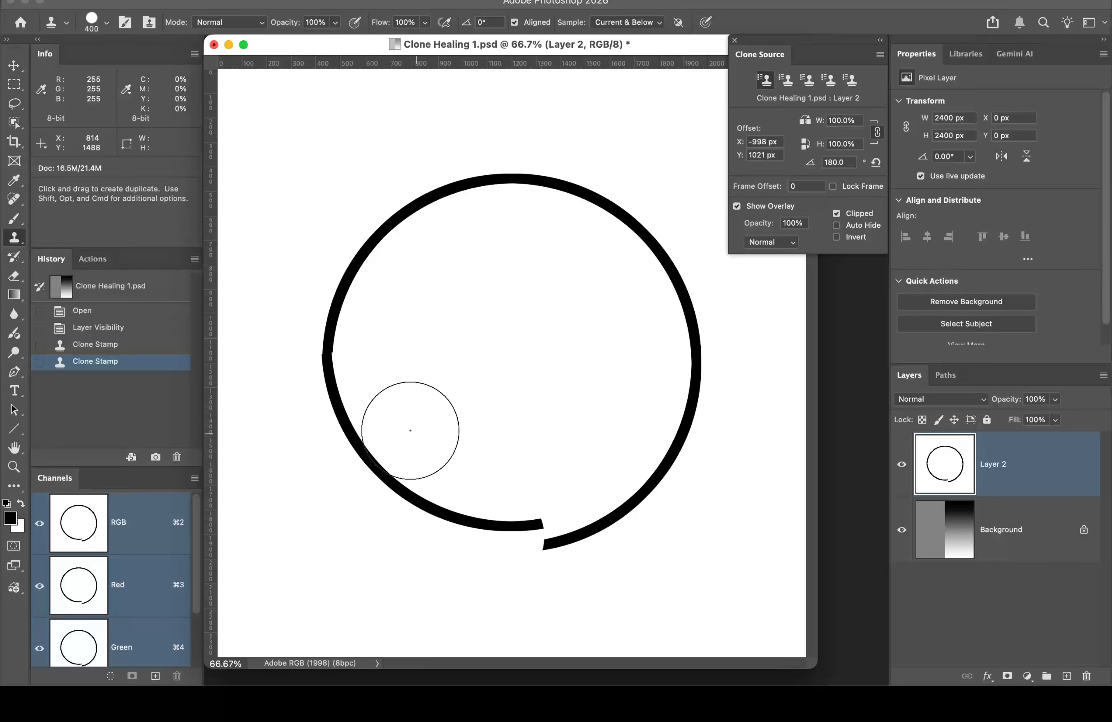
click(150, 331)
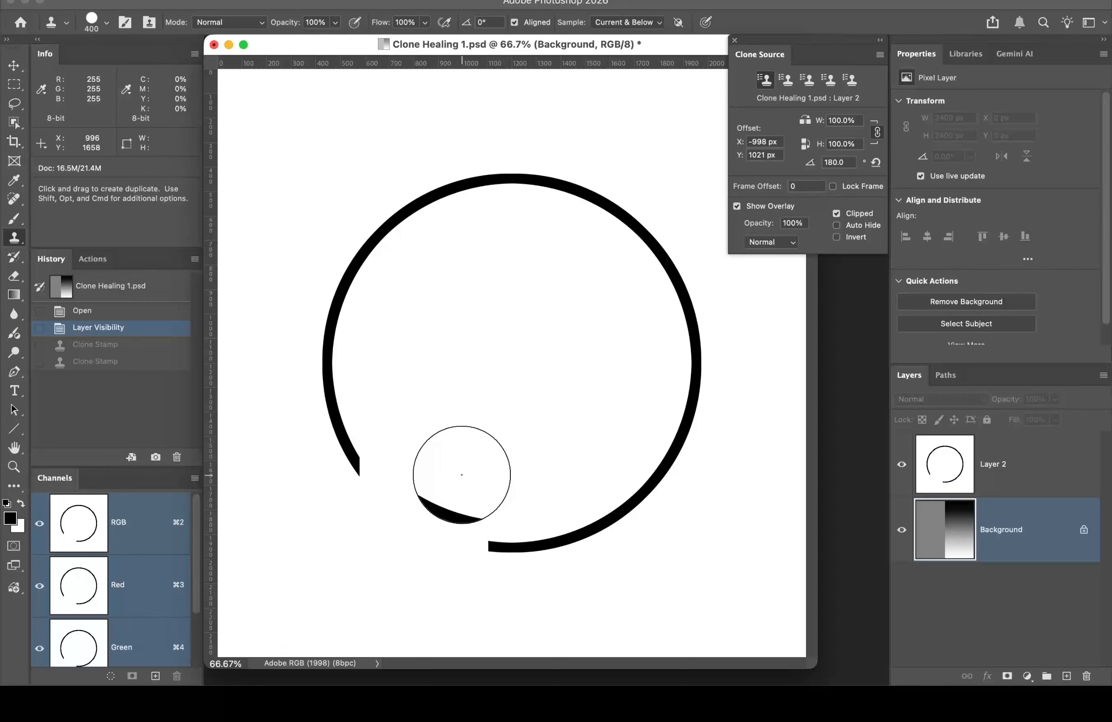
Step: Enlarge the brush to 1100 px, test-clone over the ring, and settle the overlay opacity at 67%
key(bracketright)
key(bracketright)
key(bracketright)
key(bracketright)
key(bracketright)
key(bracketright)
key(bracketright)
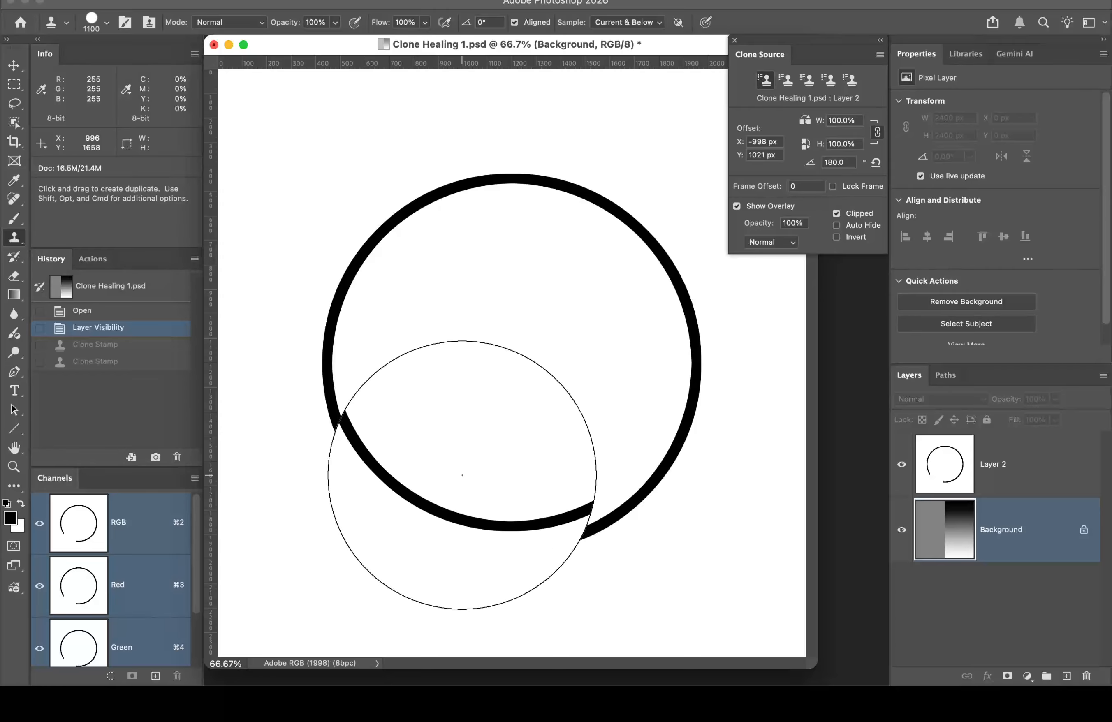
mouse_move(462, 475)
mouse_down()
mouse_move(484, 466)
mouse_move(459, 512)
mouse_move(459, 473)
mouse_move(517, 493)
mouse_move(441, 488)
mouse_move(529, 462)
mouse_up()
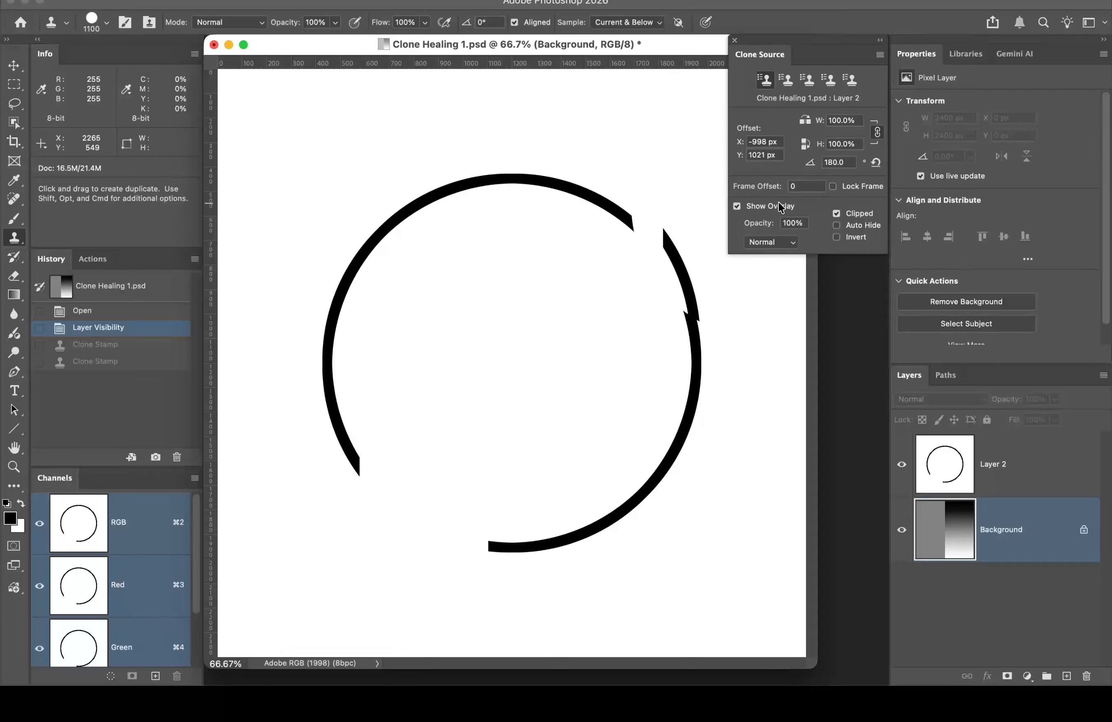
drag(763, 228, 725, 230)
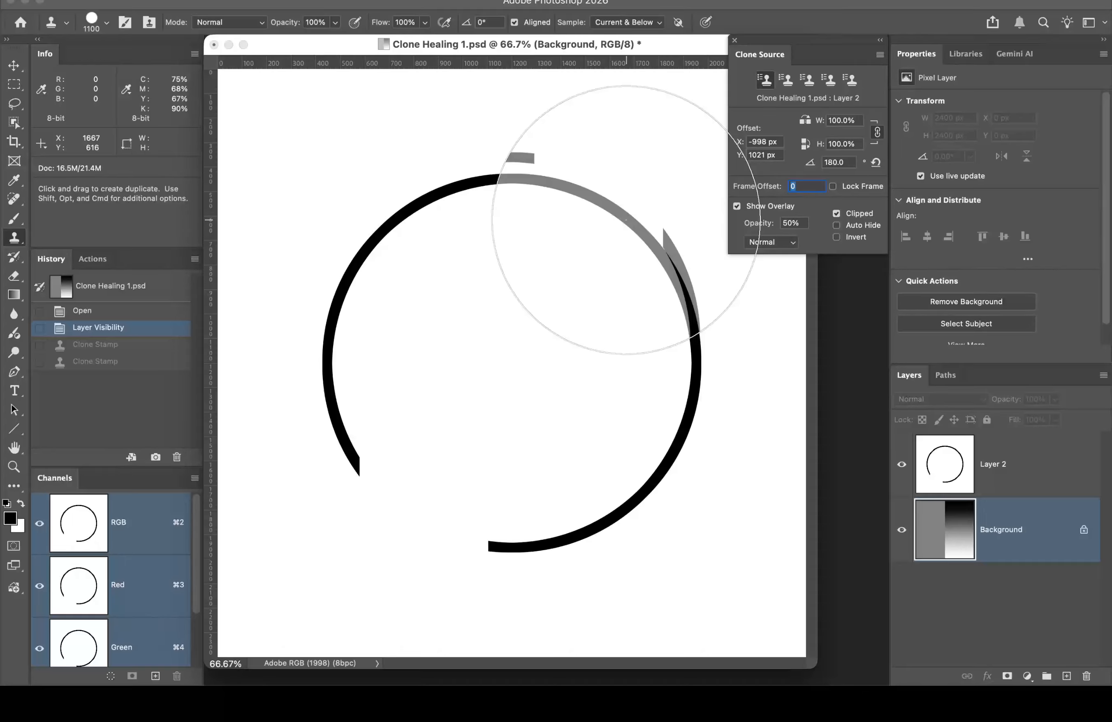
alt+click(625, 220)
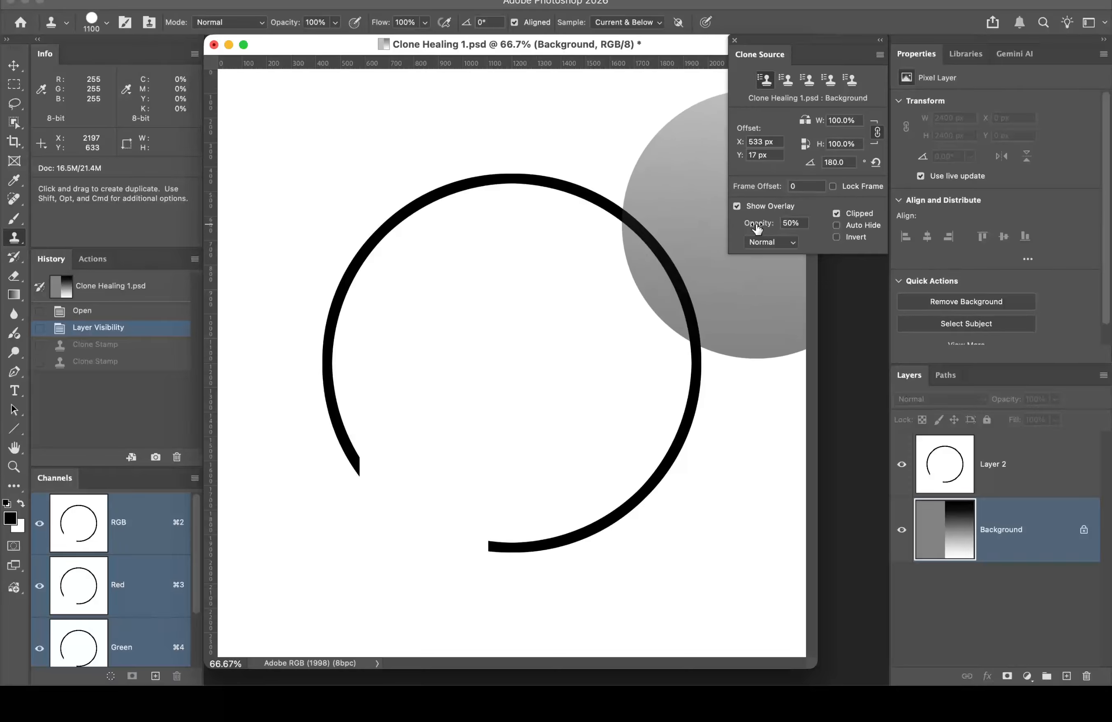
drag(758, 225, 841, 225)
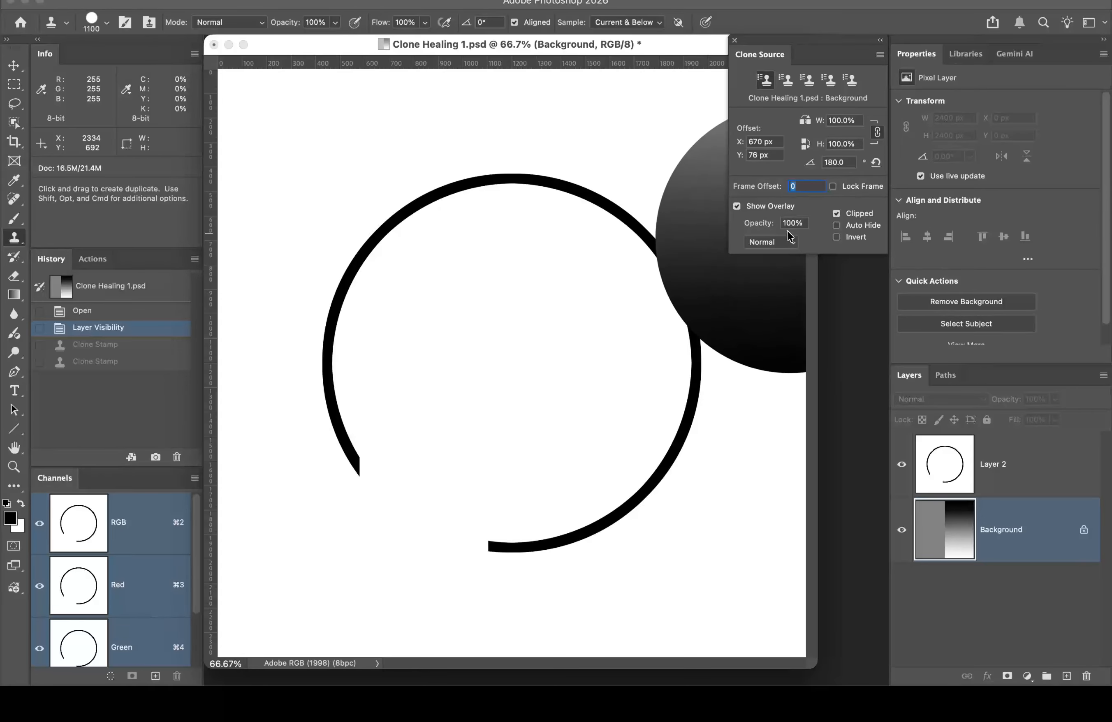
drag(754, 224, 741, 227)
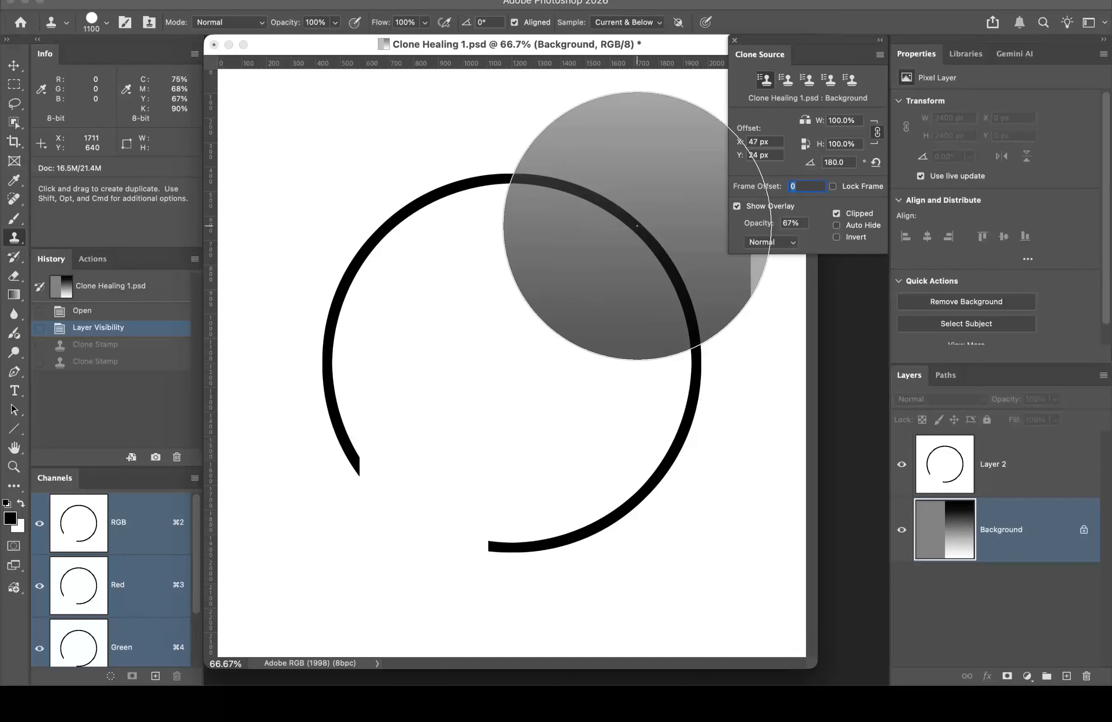
Step: Sample the clone source at the ring's edge and make Layer 2 the editing layer
key(alt)
alt+click(636, 226)
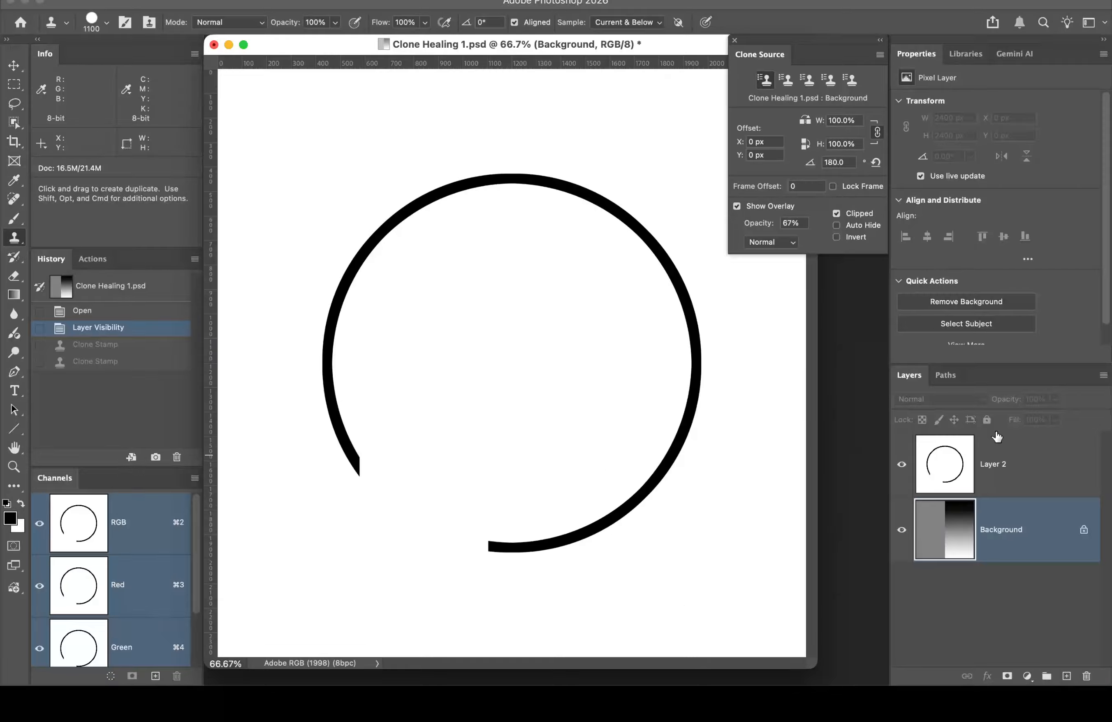
click(1038, 453)
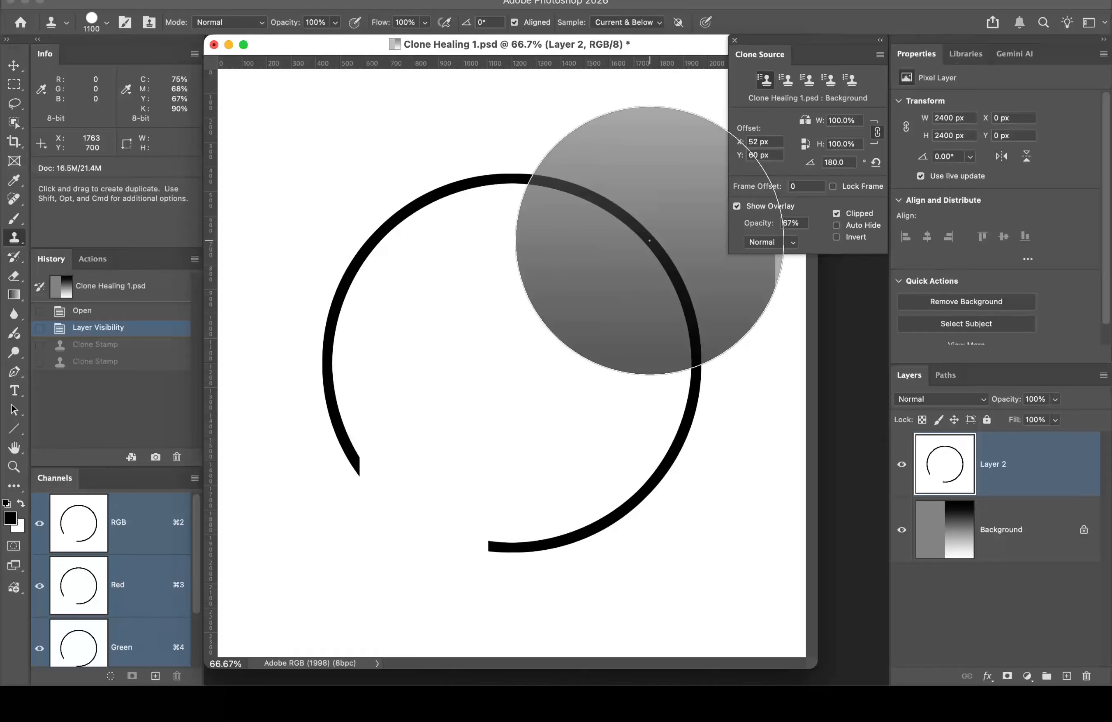
Step: Re-sample the source on Layer 2 and paint the rotated stroke over the ring's lower-left gap
alt+click(644, 238)
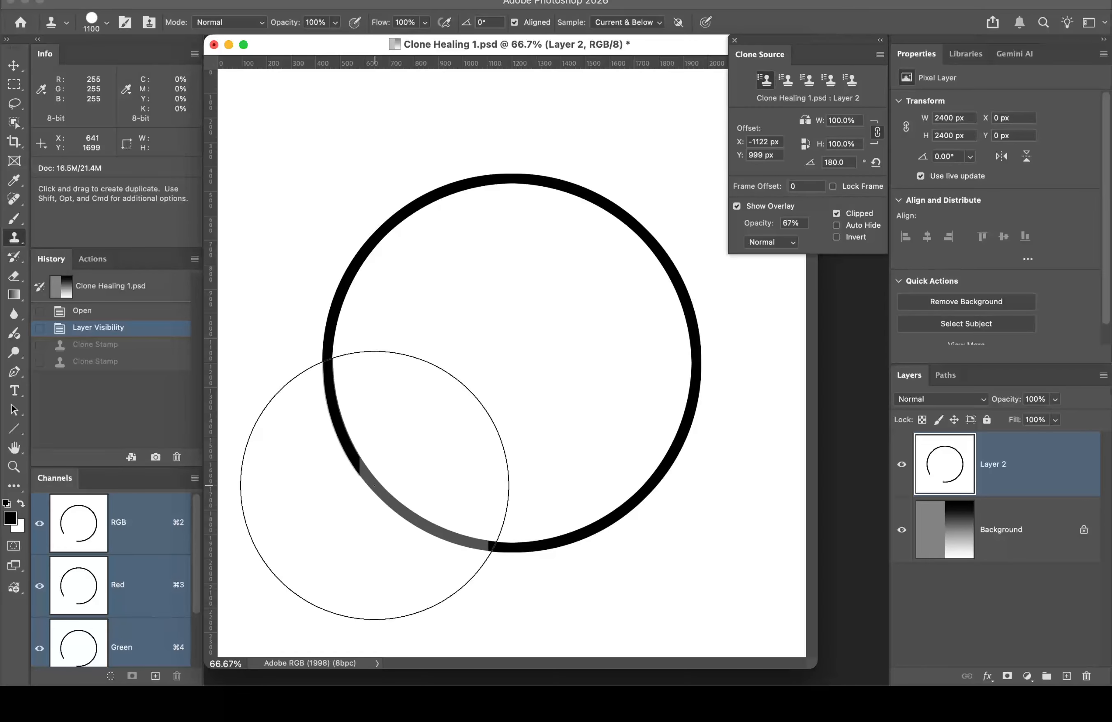
click(375, 486)
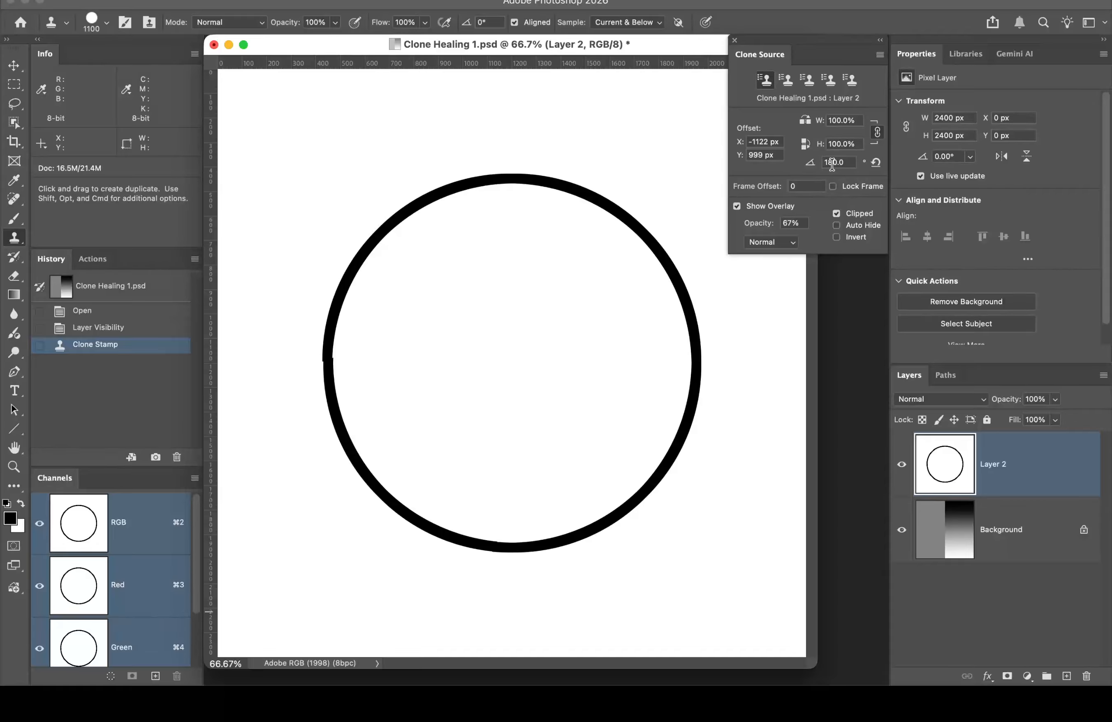
Step: Reset the clone source rotation to 0° and overlay opacity to 100%, then close the panel
double_click(834, 163)
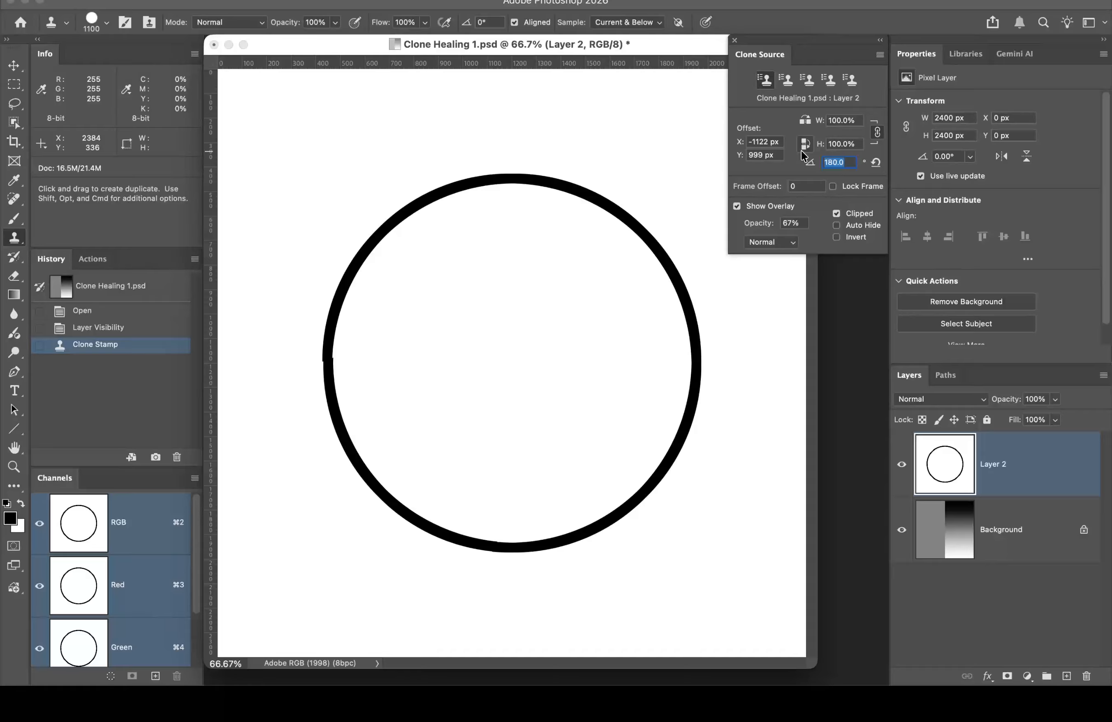
text(0)
key(Return)
drag(760, 226, 841, 227)
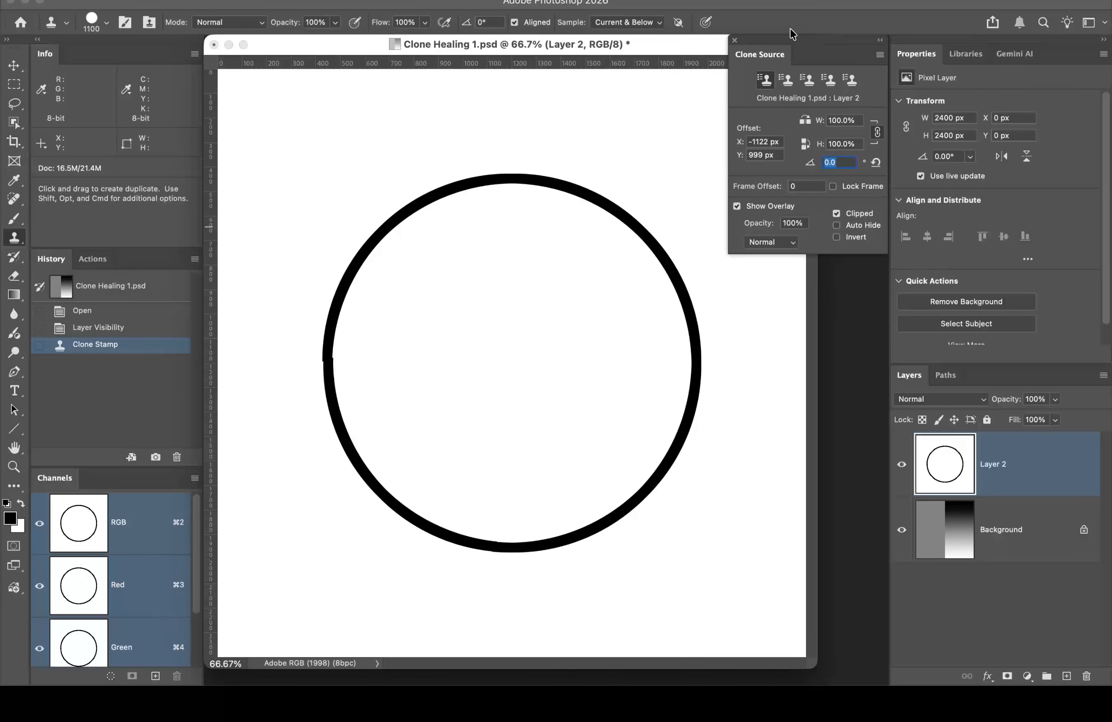
click(736, 40)
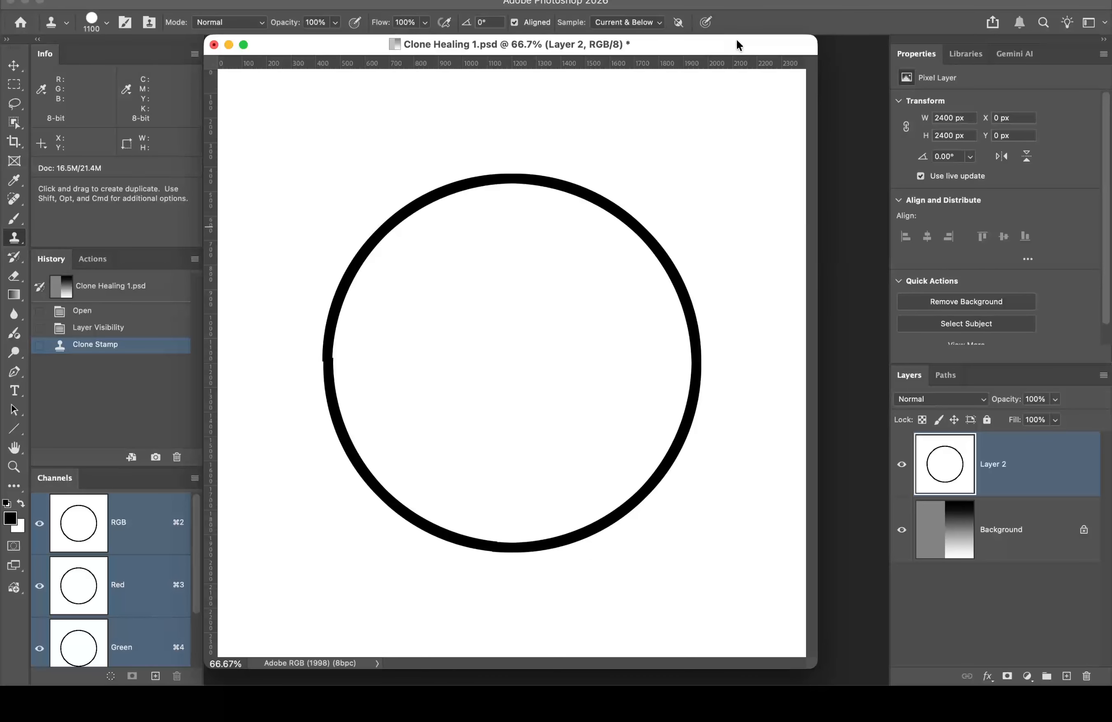
Step: Hide Layer 2, select the Background layer, and switch to the Spot Healing Brush
click(901, 465)
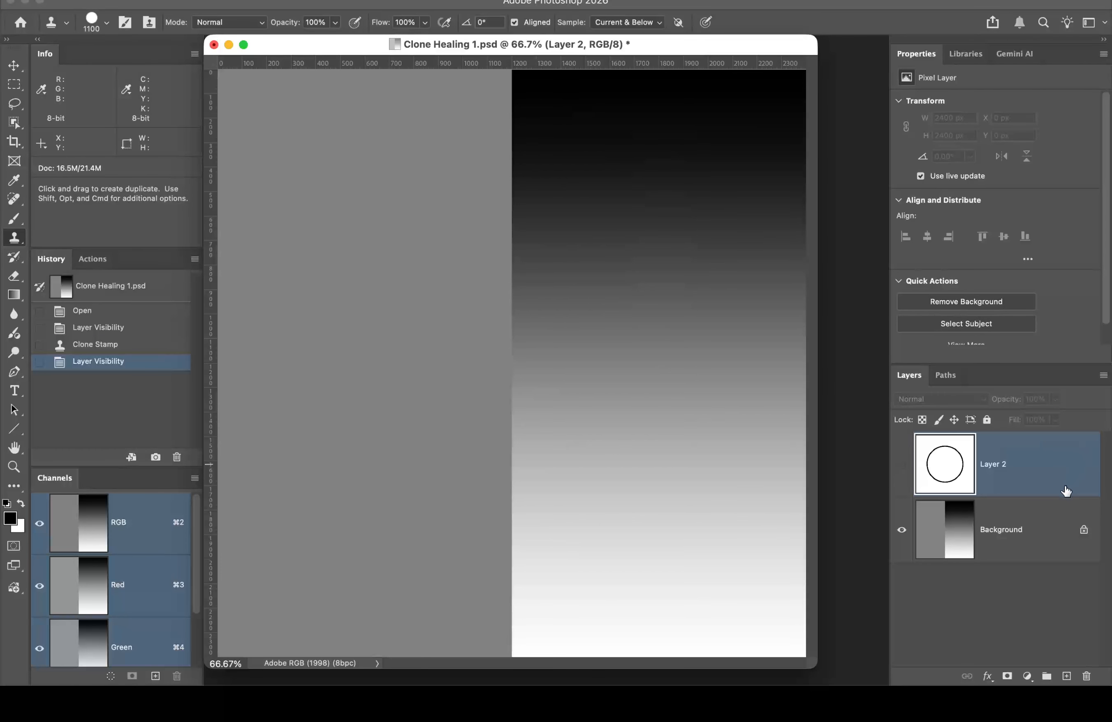
click(1054, 527)
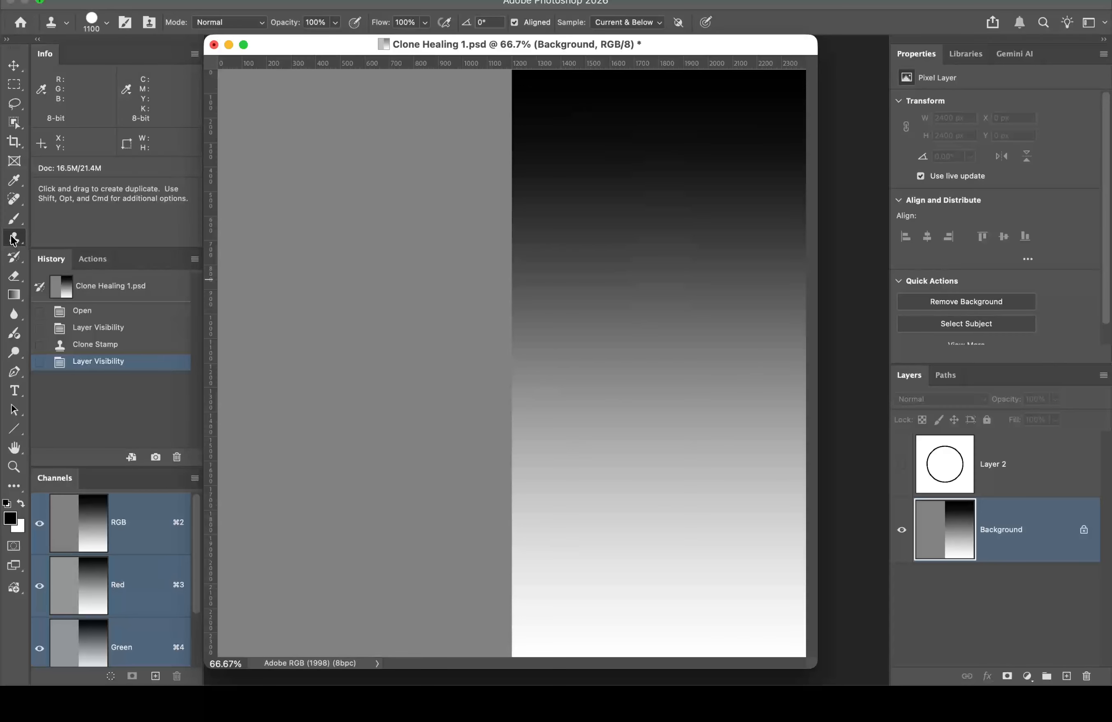
key(j)
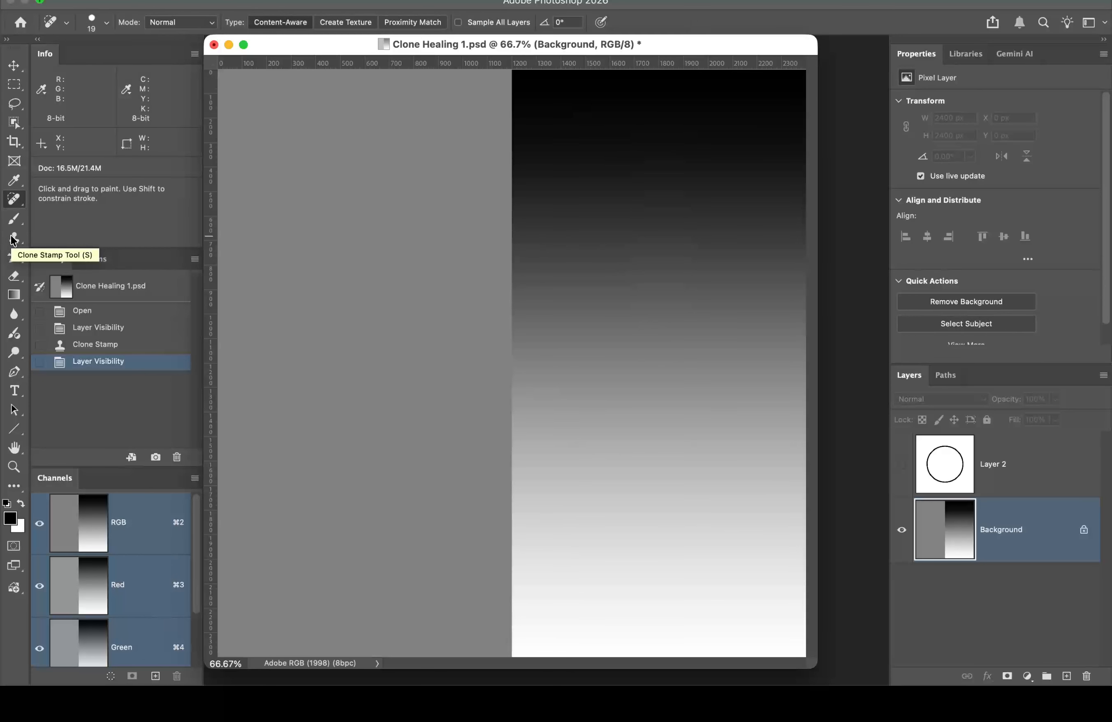
Step: Select the Healing Brush, size it to 600 px, adjust hardness, and turn on Aligned
right_click(15, 198)
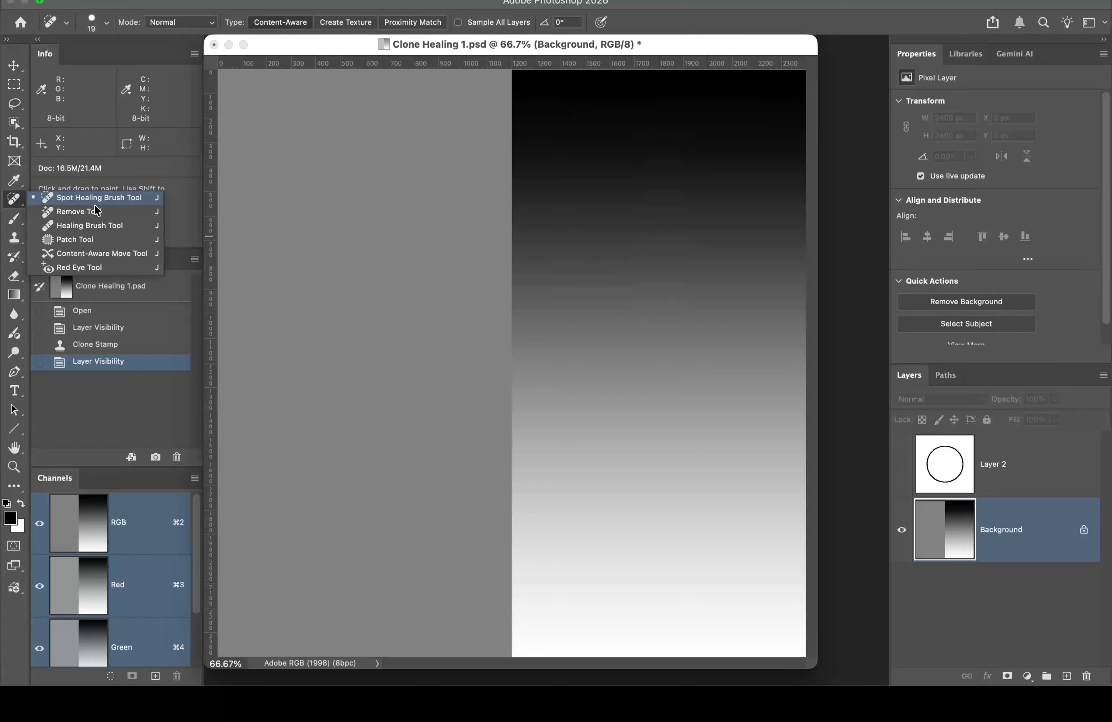
click(83, 228)
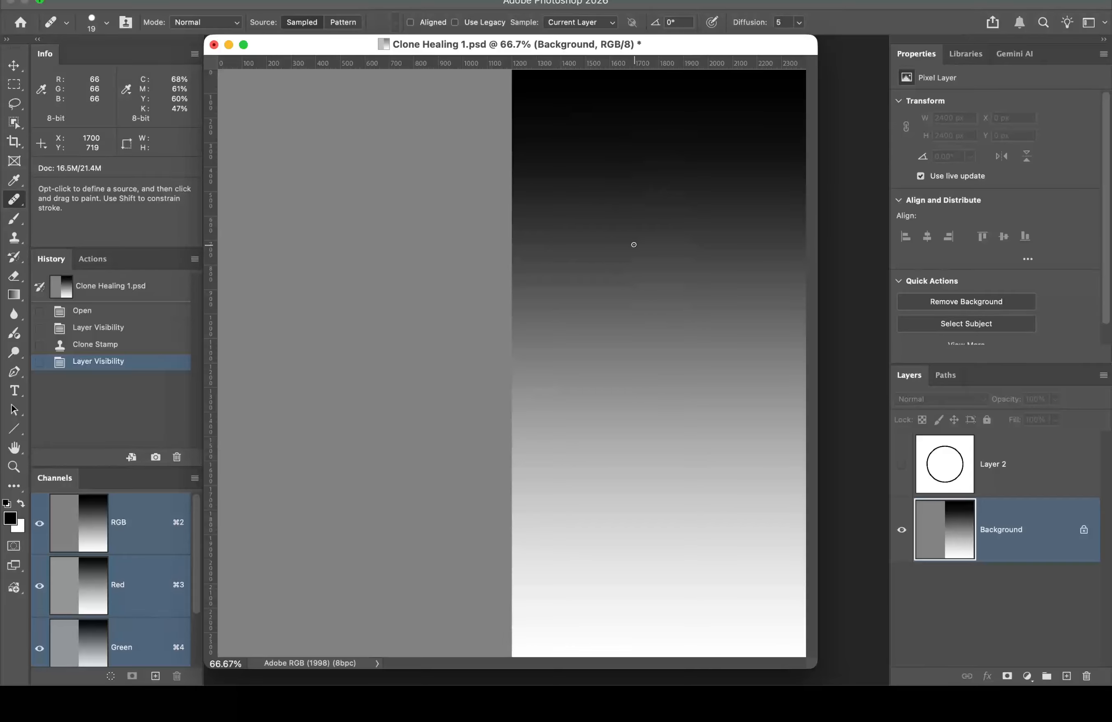
key(bracketright)
key(bracketright)
key(bracketright)
key(bracketright)
key(bracketright)
key(bracketright)
key(bracketright)
key(bracketright)
key(bracketright)
key(bracketright)
key(bracketright)
key(bracketright)
key(bracketright)
key(bracketright)
key(bracketright)
key(bracketright)
key(bracketright)
key(bracketright)
key(bracketright)
key(bracketright)
key(bracketright)
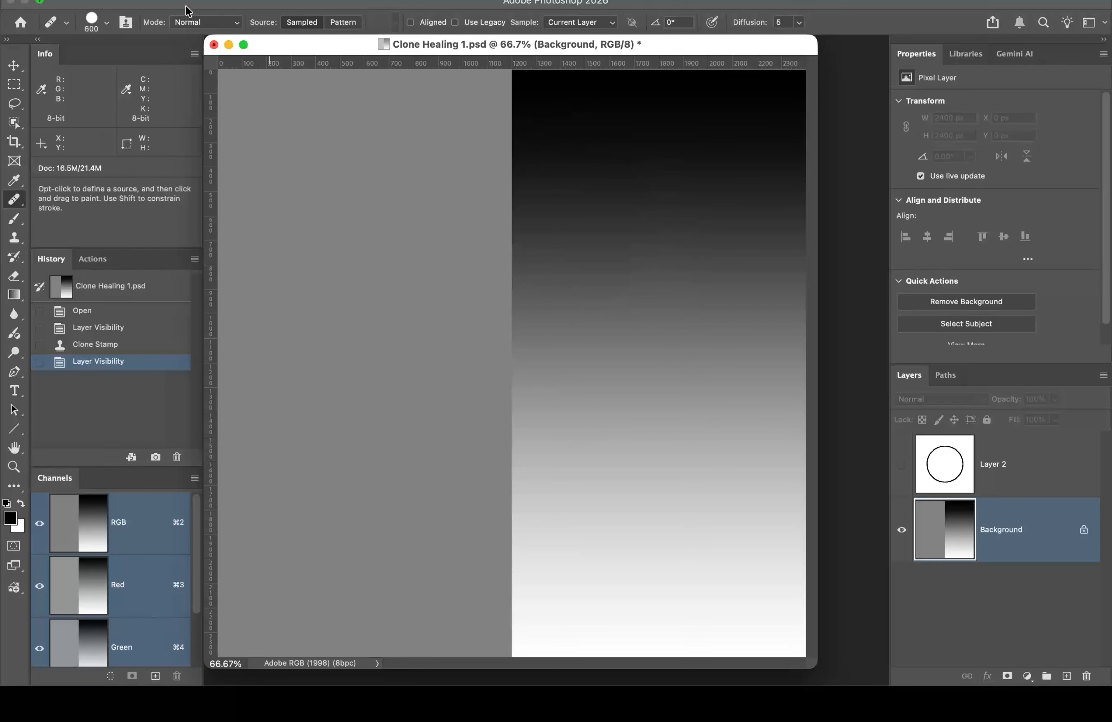
click(101, 24)
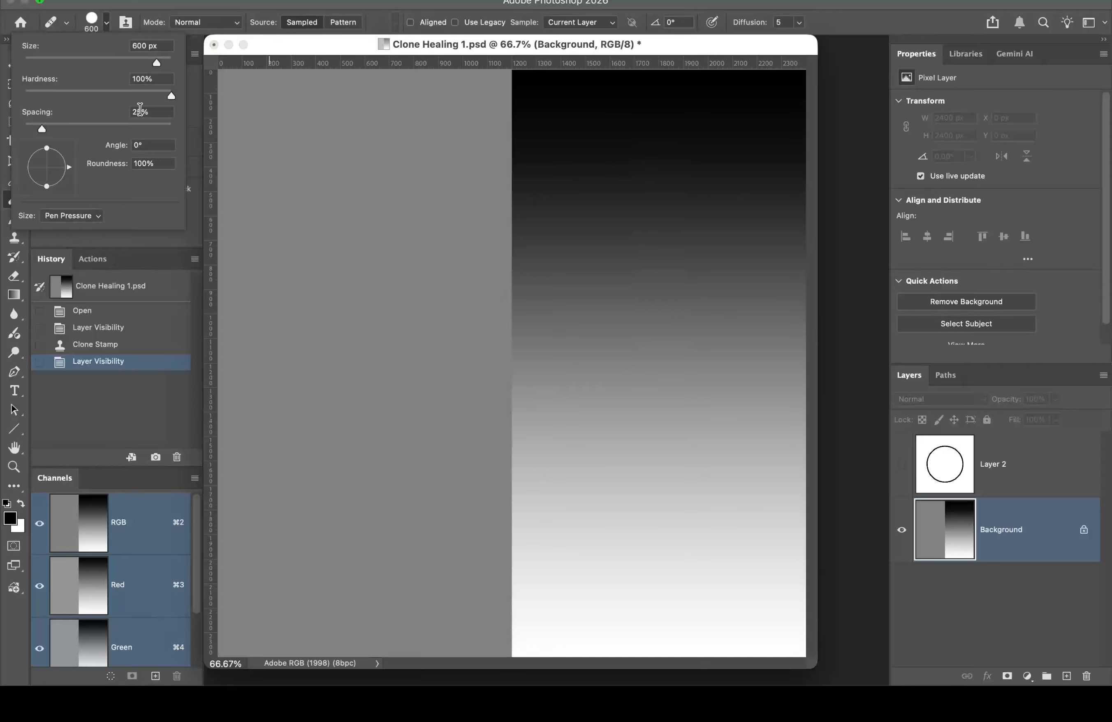
click(171, 96)
click(411, 23)
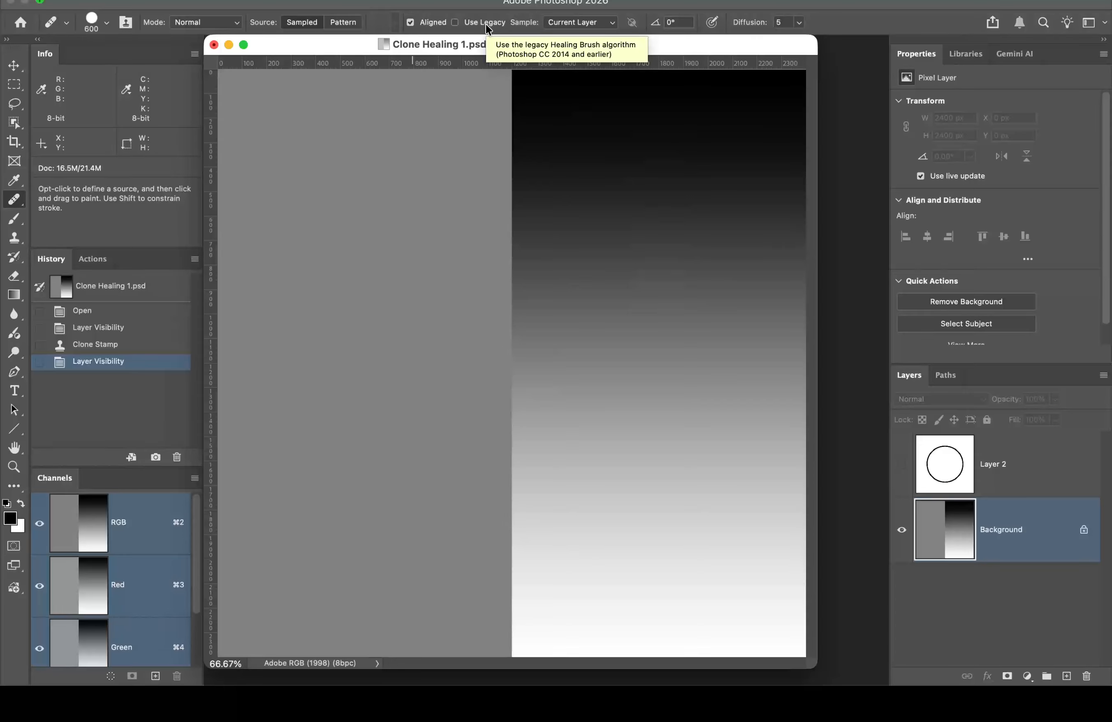
Step: Set the Healing Brush's Sample option to Current & Below
click(606, 23)
click(610, 20)
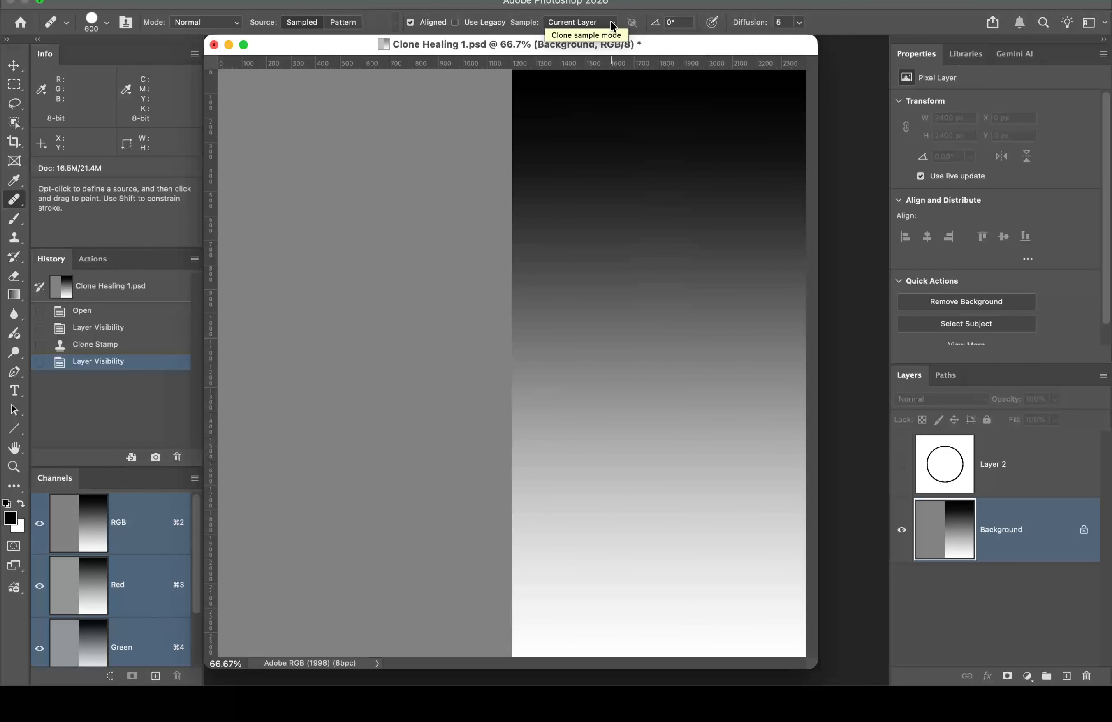
click(612, 21)
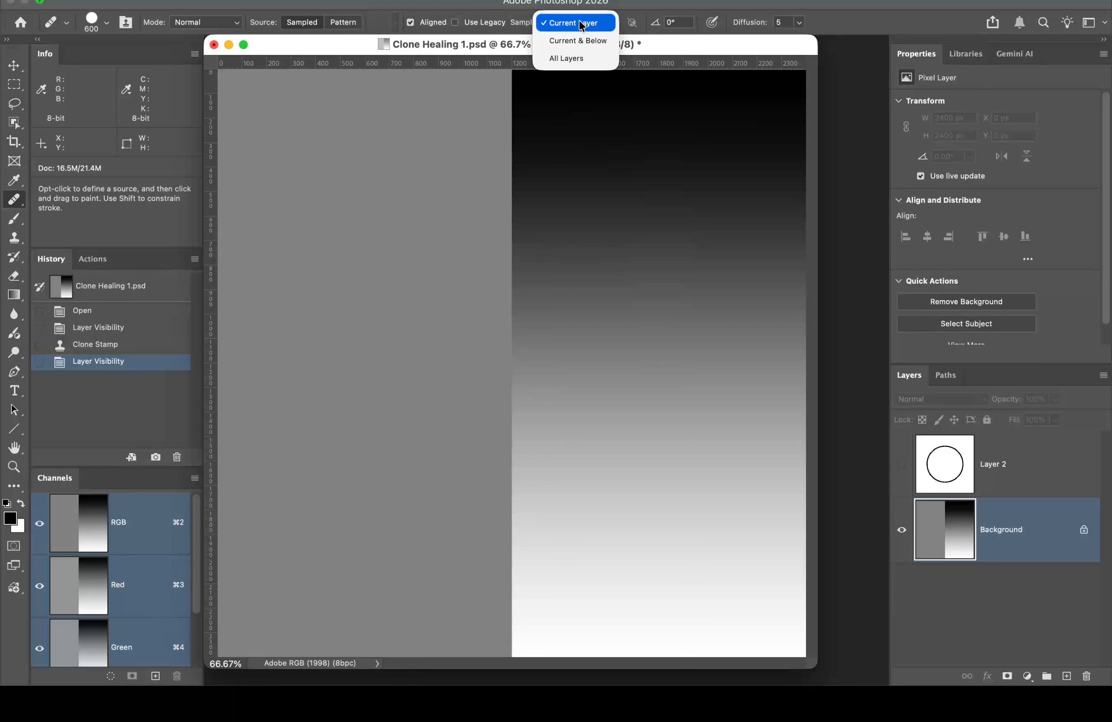
click(582, 40)
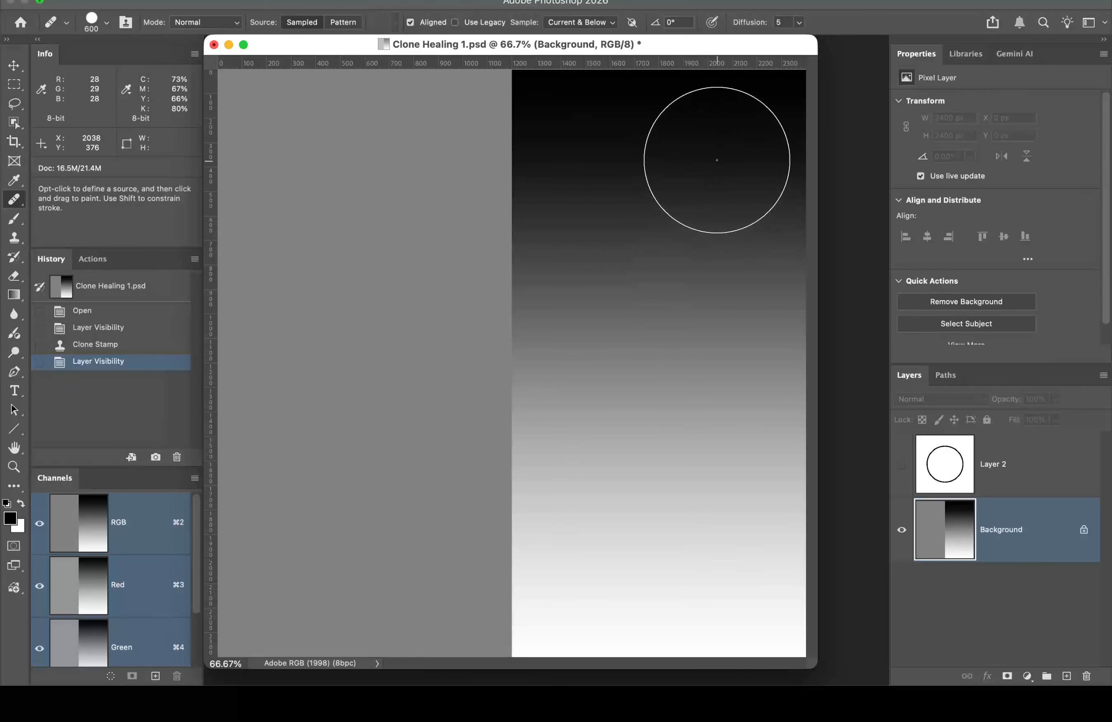
Step: Reduce the brush to 250 px and sample the source from the black gradient top
key(bracketleft)
key(bracketleft)
key(bracketleft)
key(bracketleft)
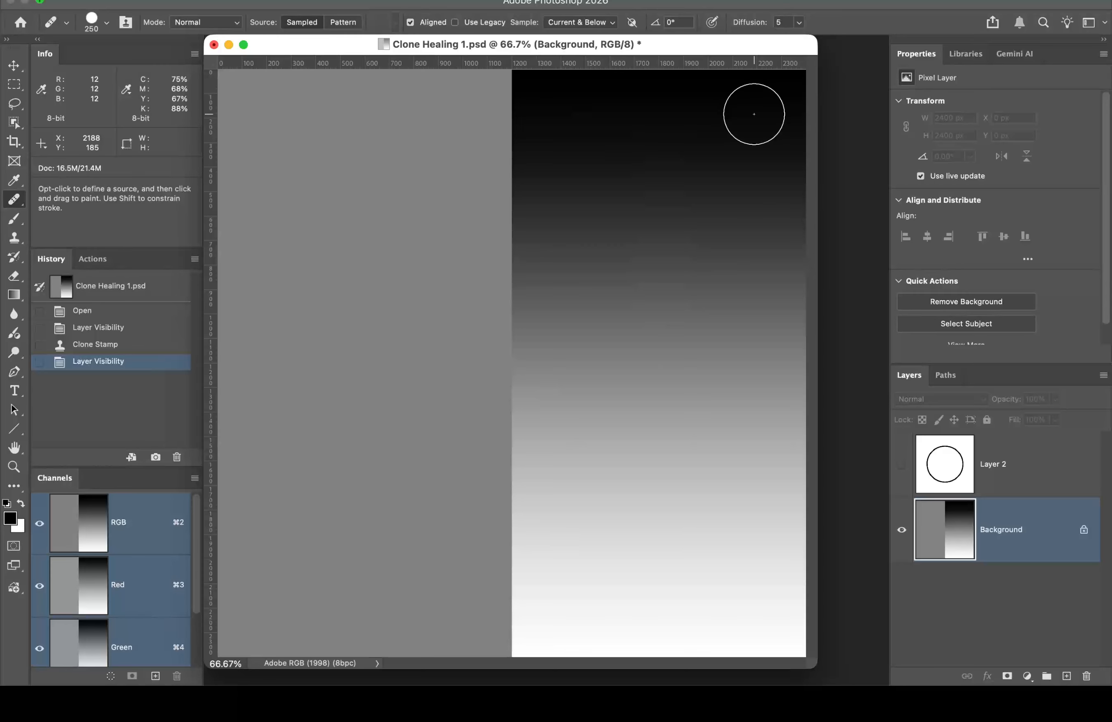
alt+click(754, 114)
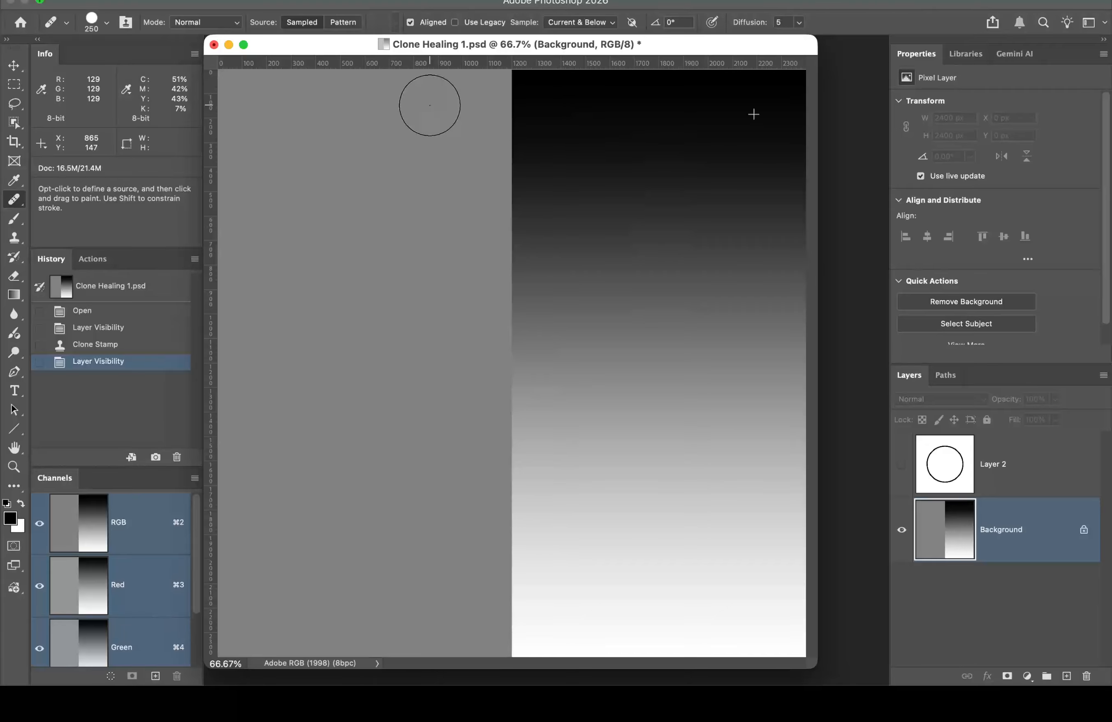
Step: Apply two healing dabs on the flat grey left half of the canvas
click(425, 535)
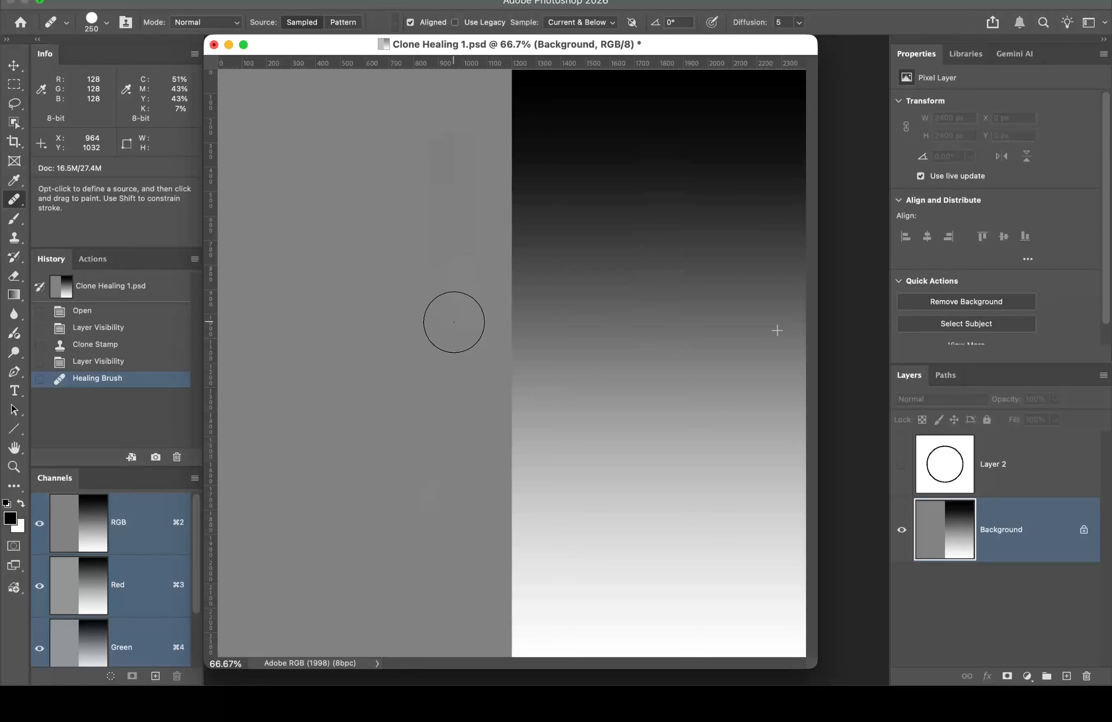
click(453, 322)
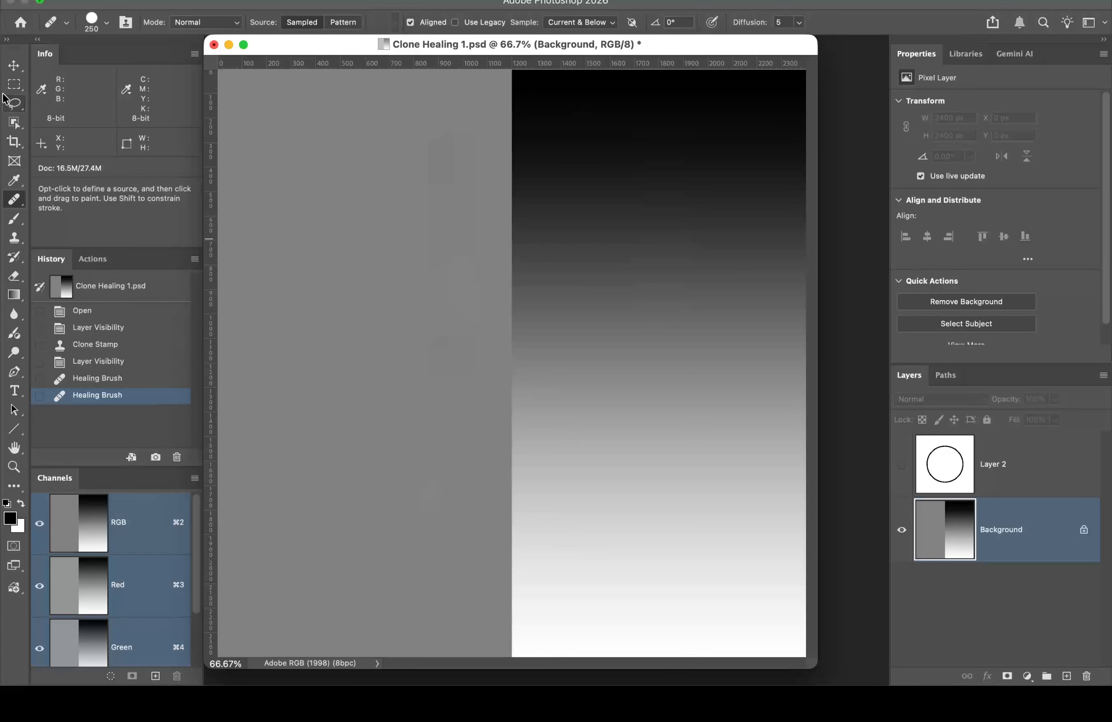
Step: Close Clone Healing 1.psd and choose Don't Save to discard its edits
click(213, 44)
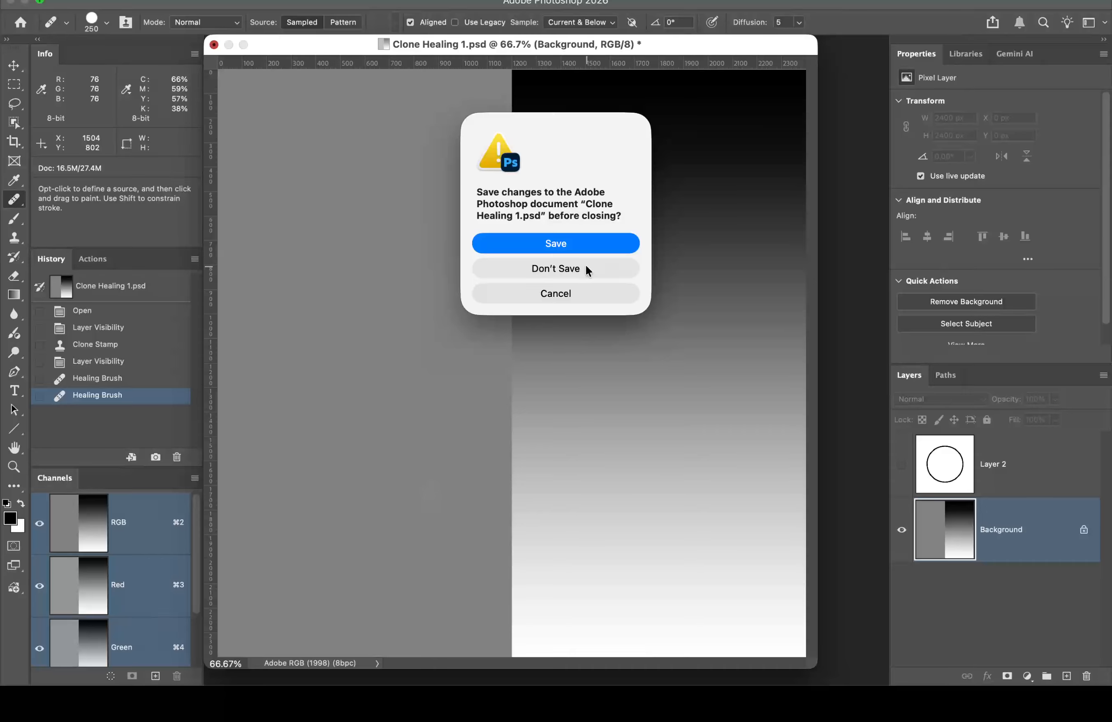
click(555, 268)
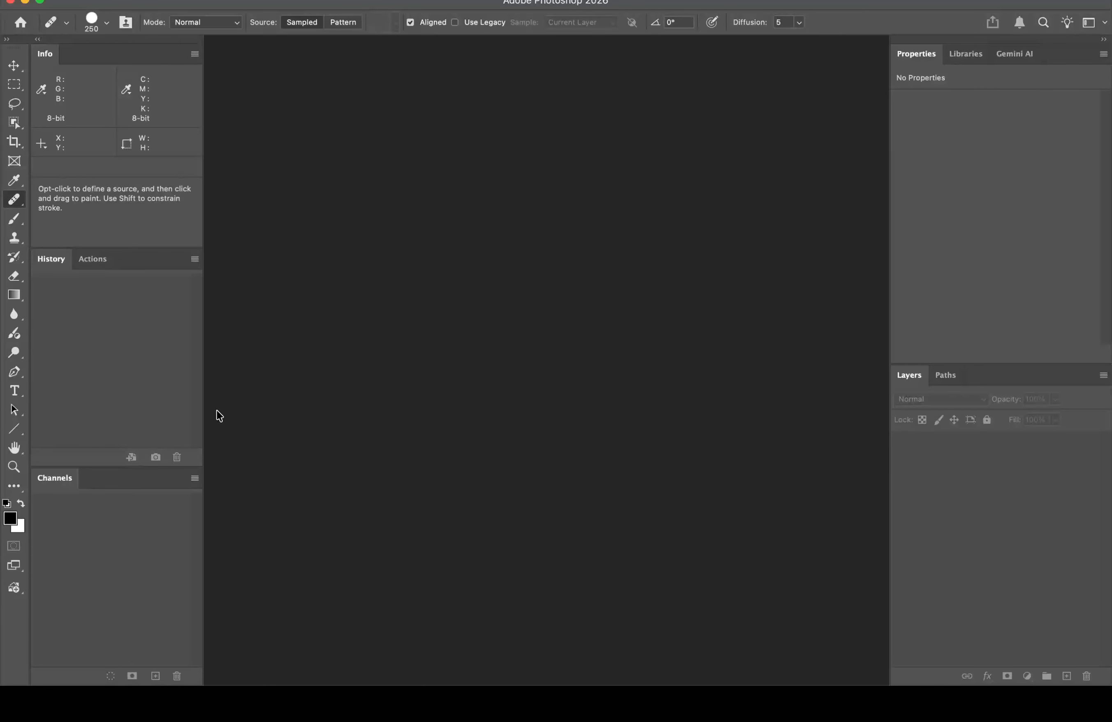
Step: Open Skin_Eyes_Retouch.psd from the Assignment Folder with Adobe Photoshop 2026
click(27, 668)
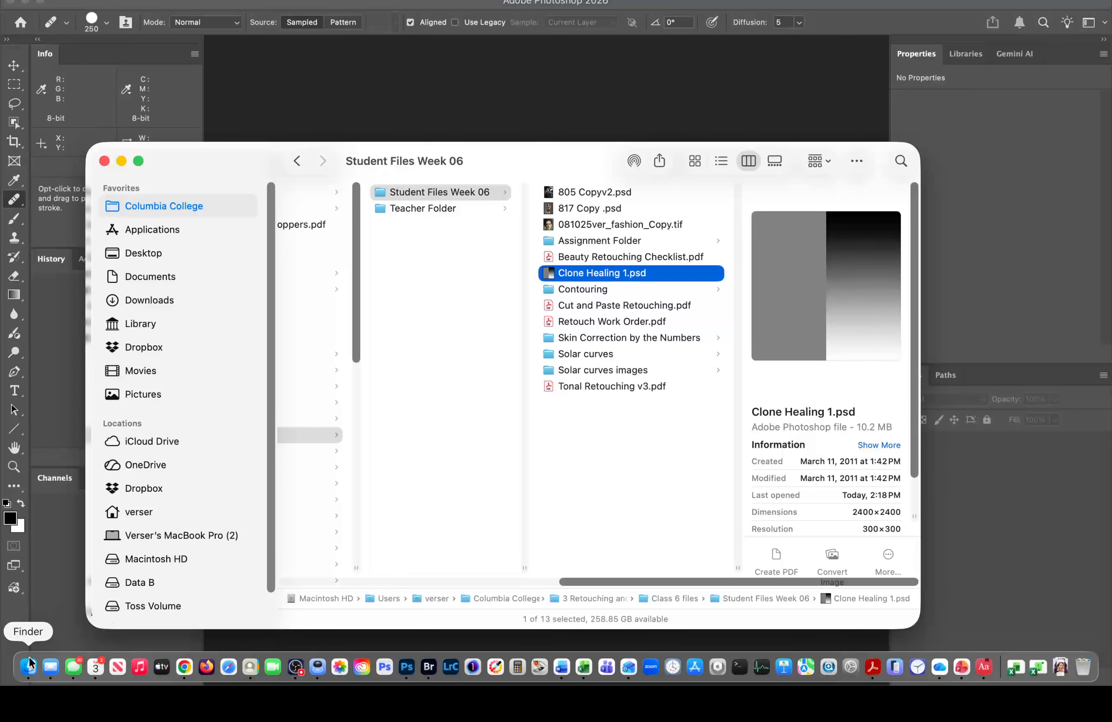
click(598, 239)
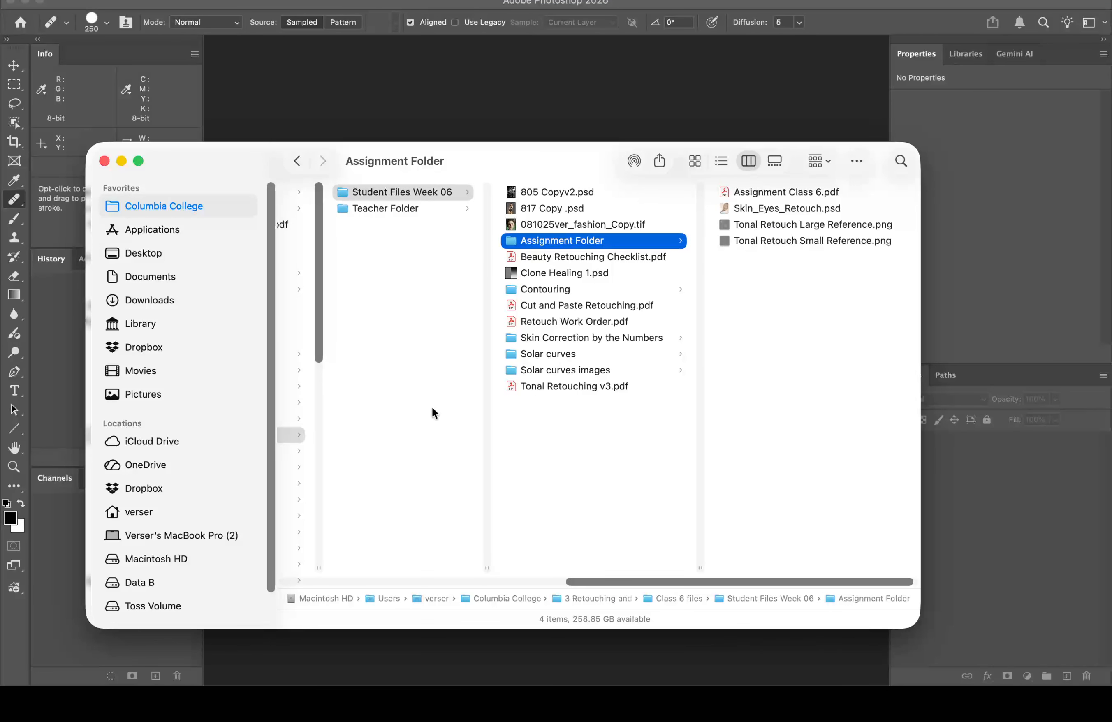
click(739, 208)
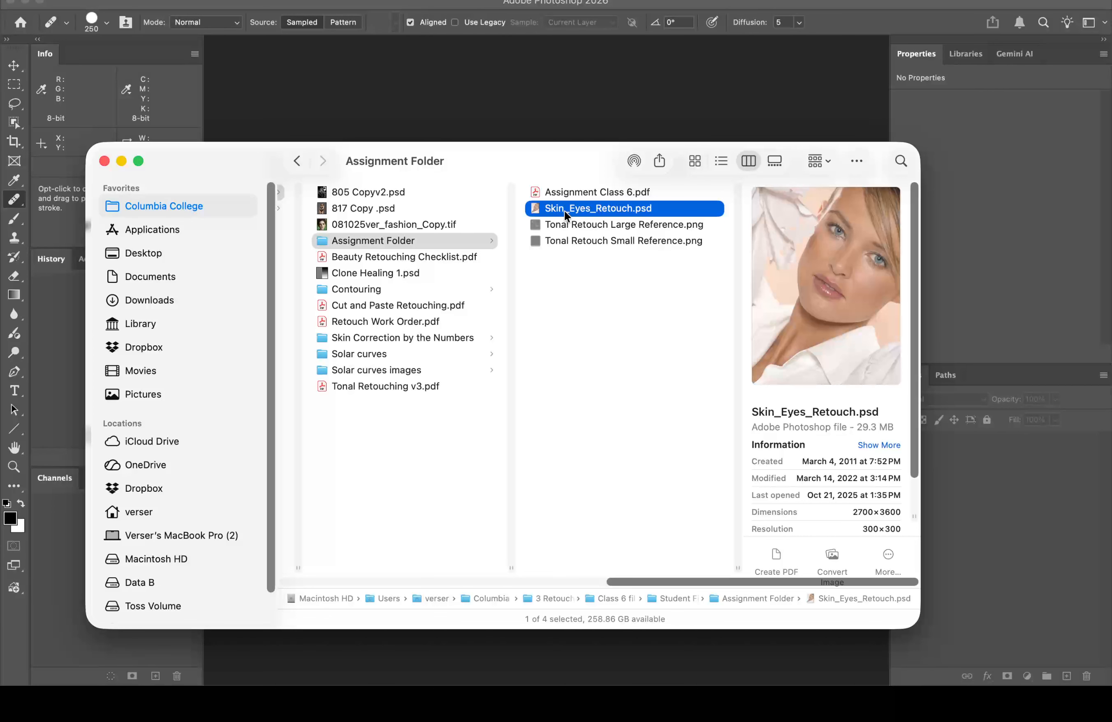
right_click(536, 208)
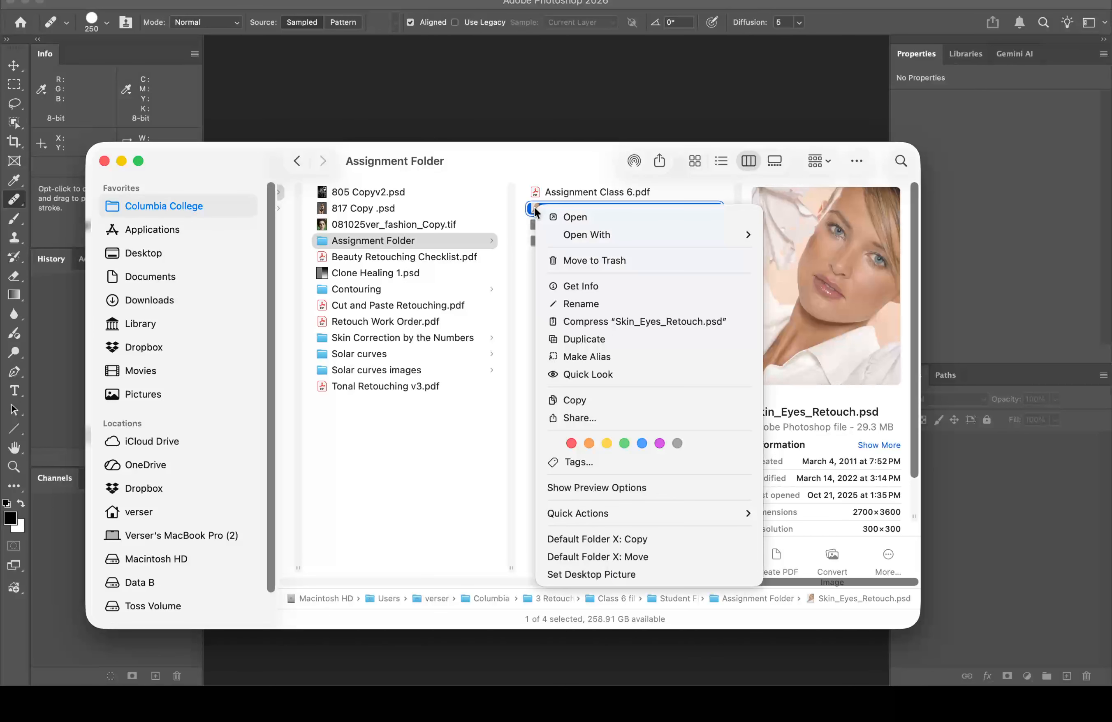
mouse_move(585, 227)
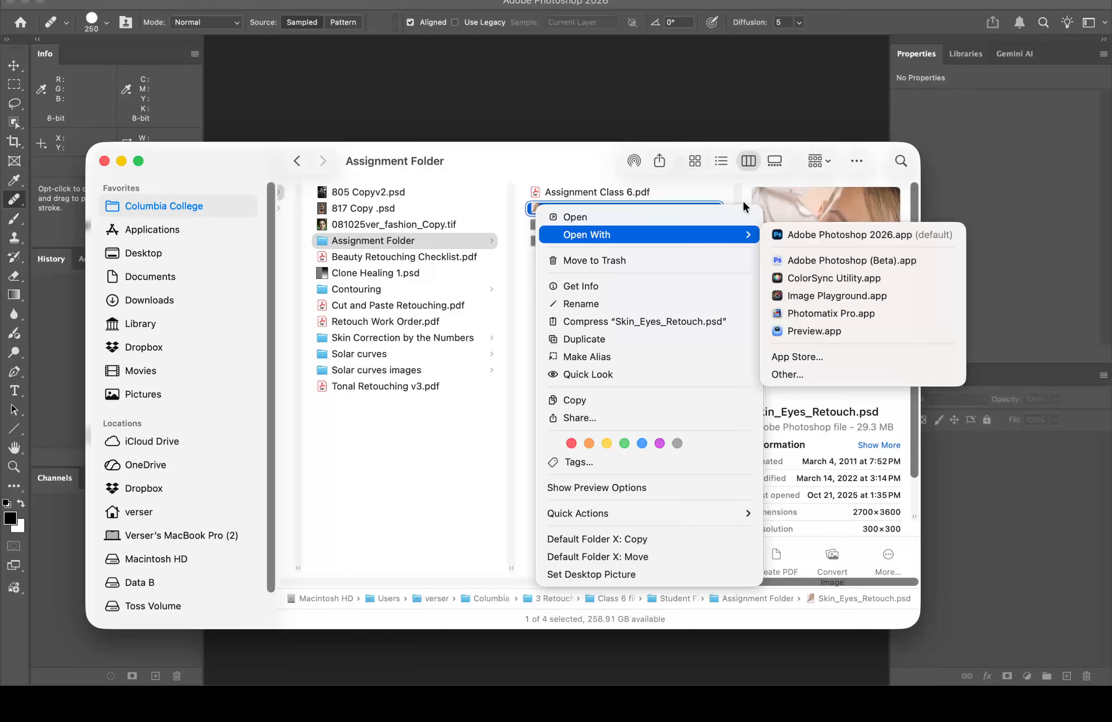
click(832, 233)
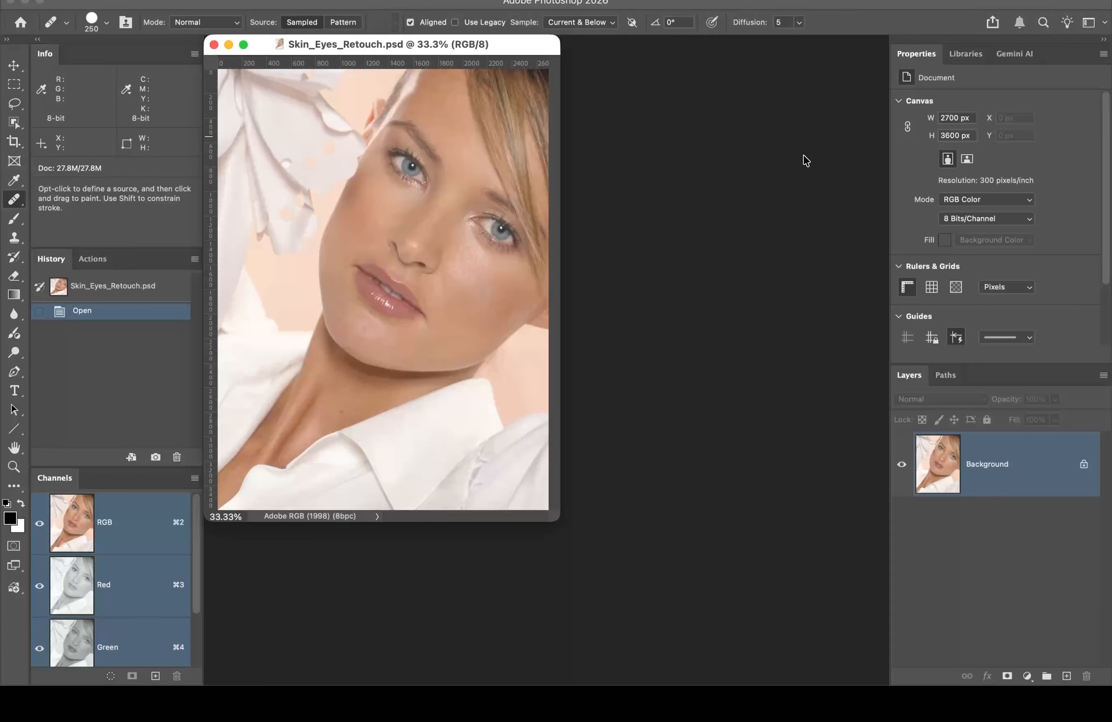
Step: Fit the portrait on screen, then zoom in to 66.7%
double_click(14, 447)
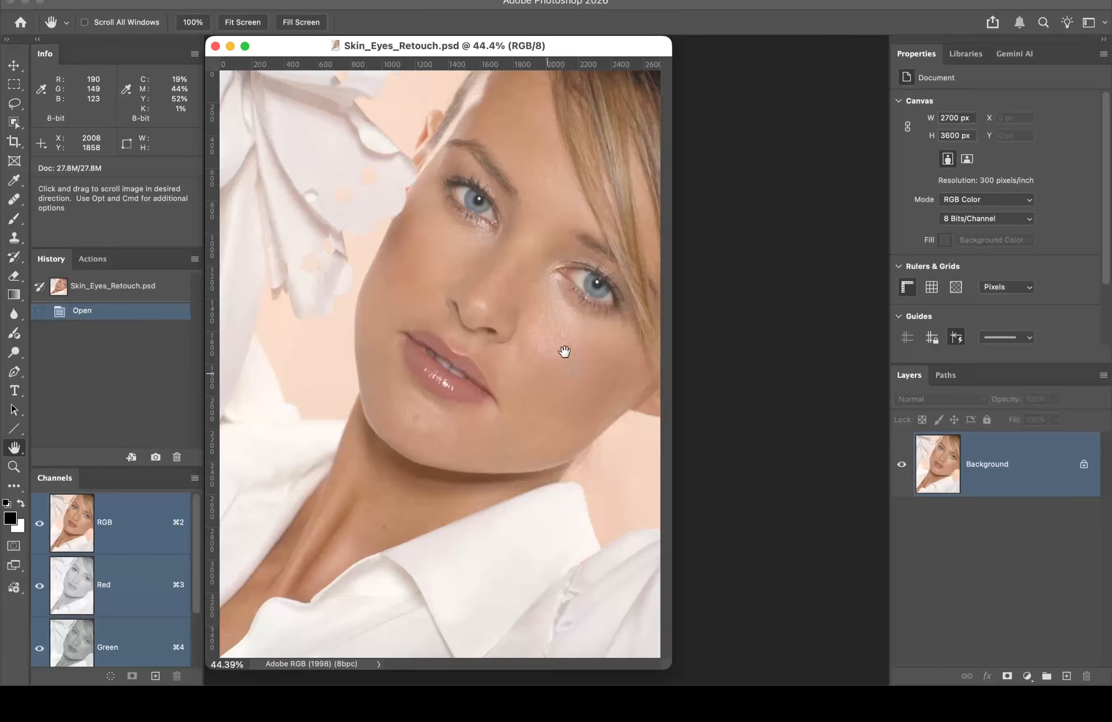
key(super+equal)
key(super+equal)
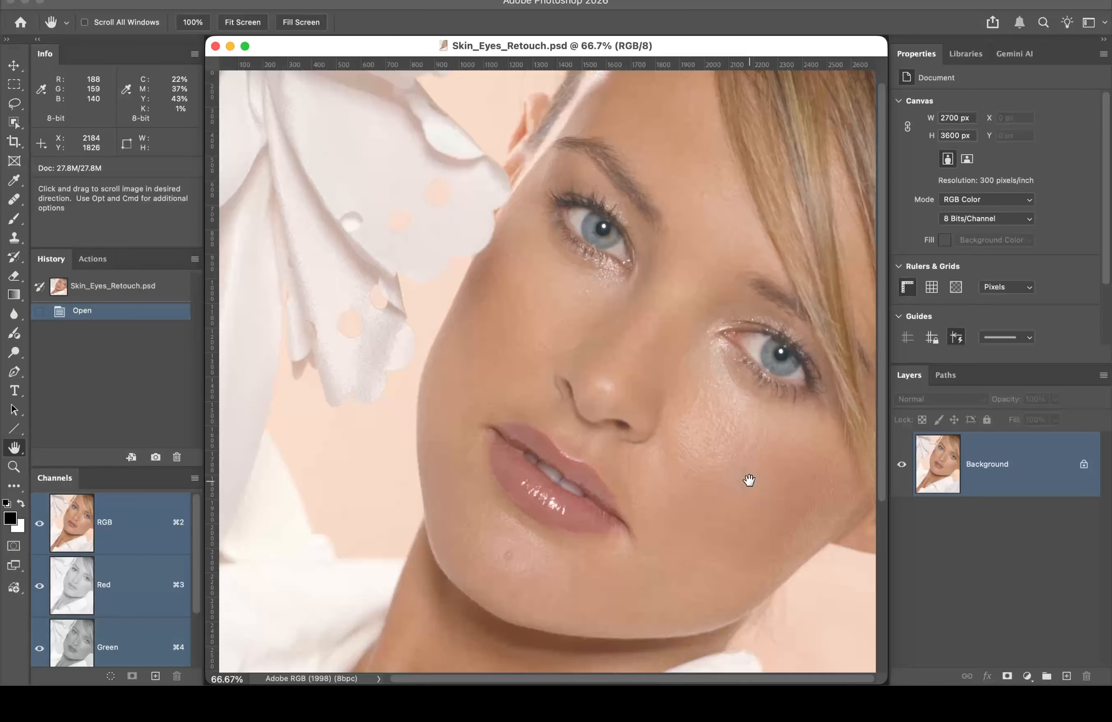
key(super+space)
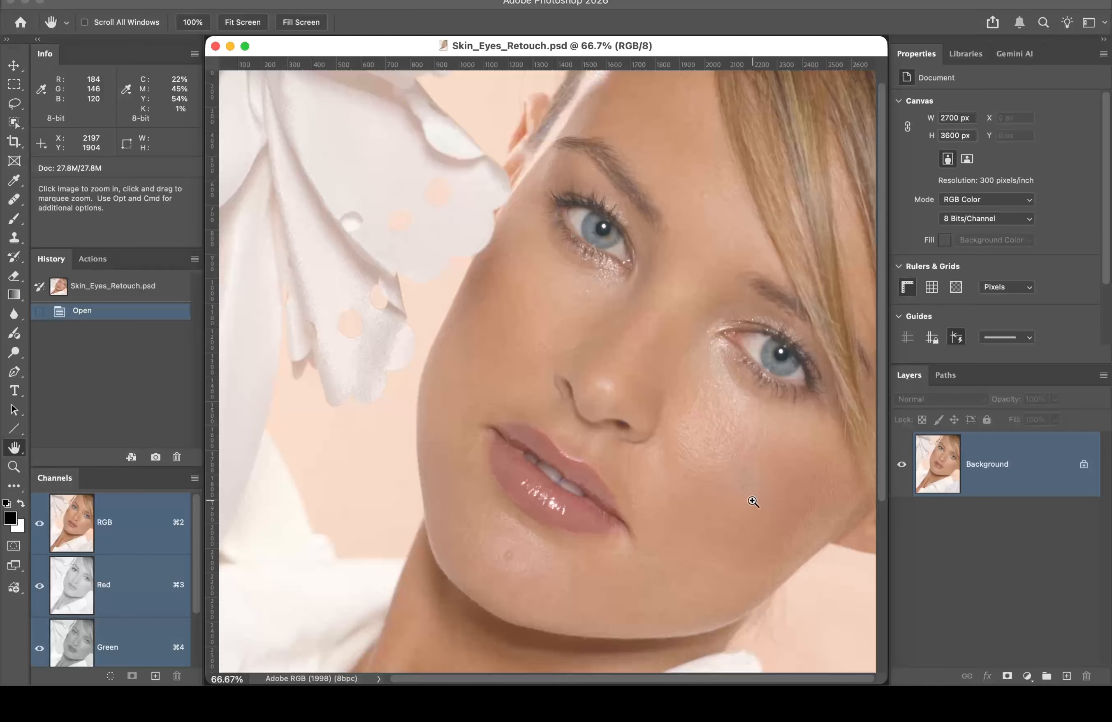
Step: Zoom in twice on the cheek to 200% to see the grey blemish
click(760, 468)
click(689, 423)
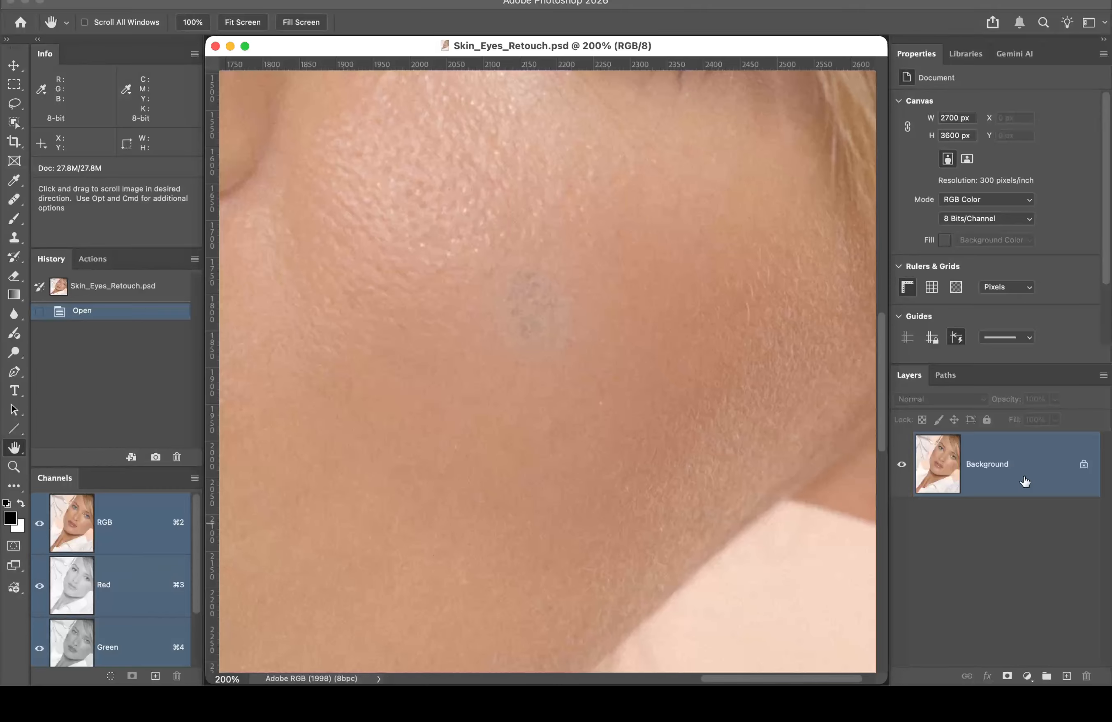
mouse_move(1024, 481)
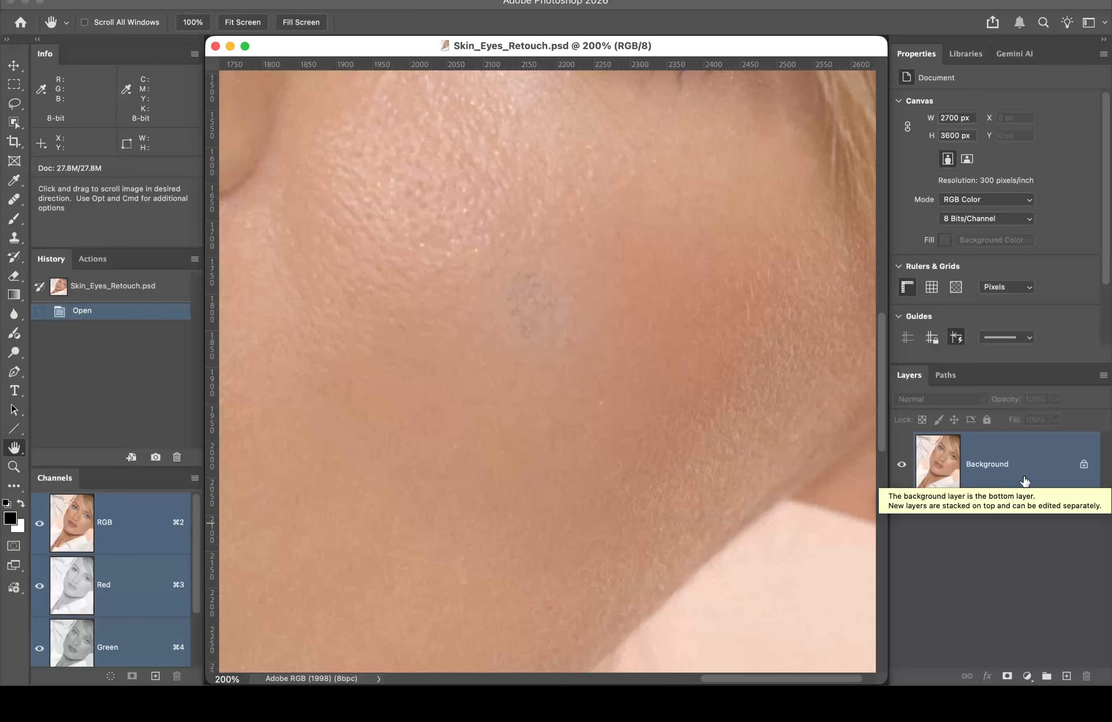
Step: Duplicate the Background with Cmd+J and rename the copy 'pixel retouch'
key(super+j)
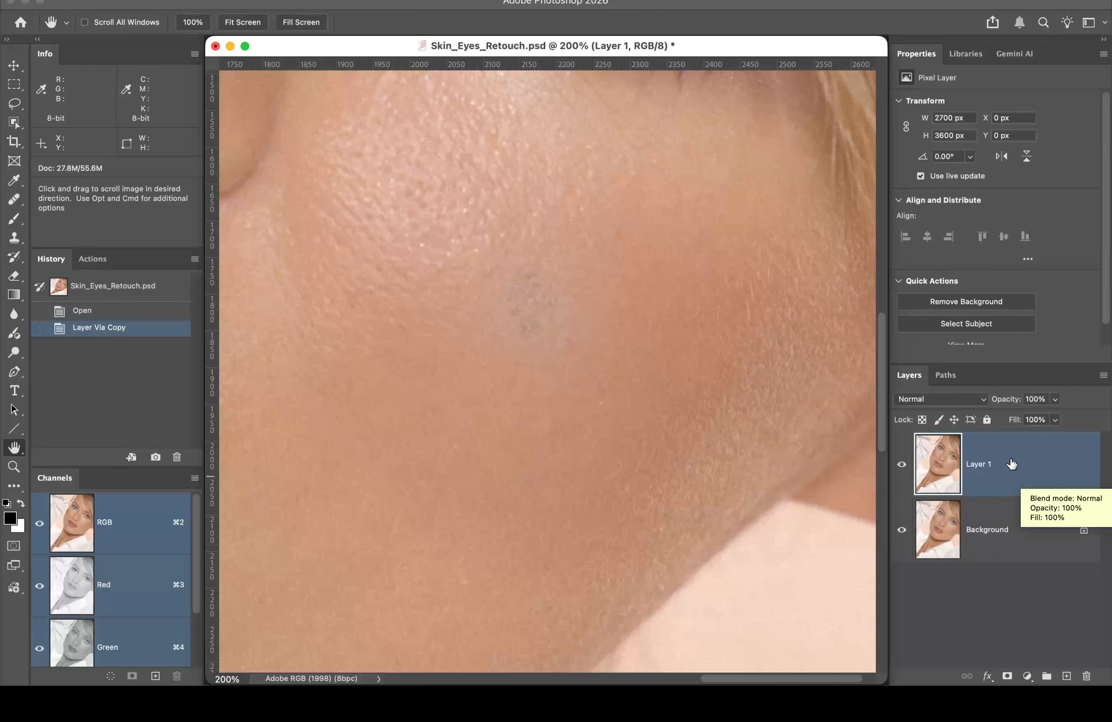
double_click(976, 464)
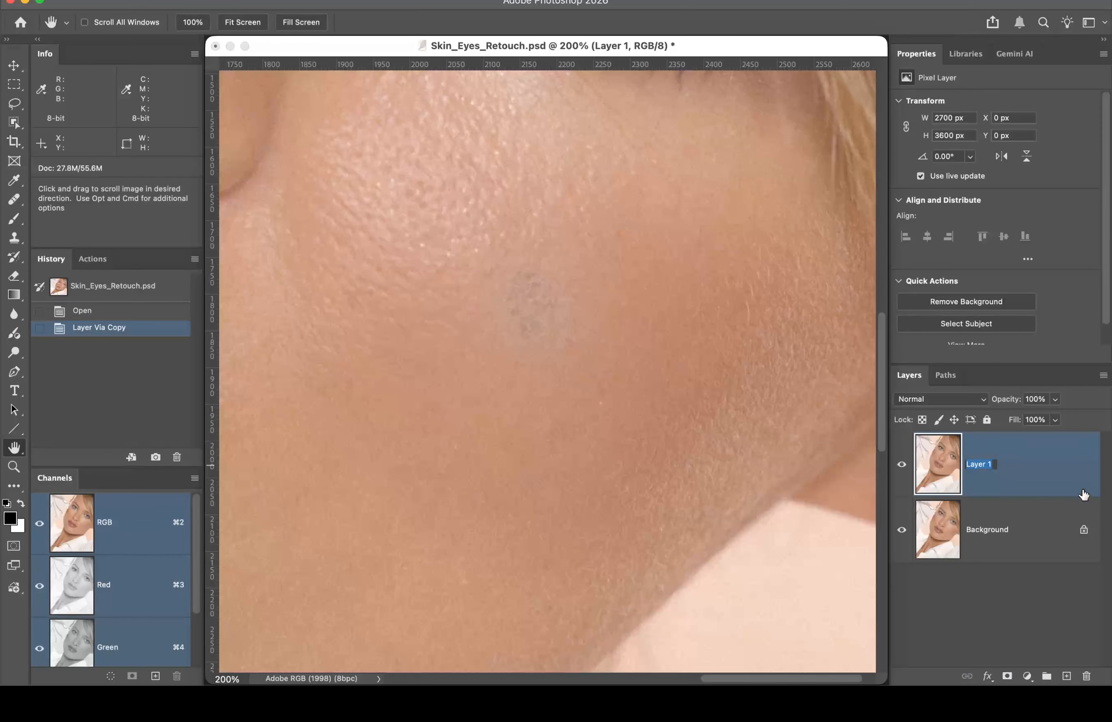
text(pi)
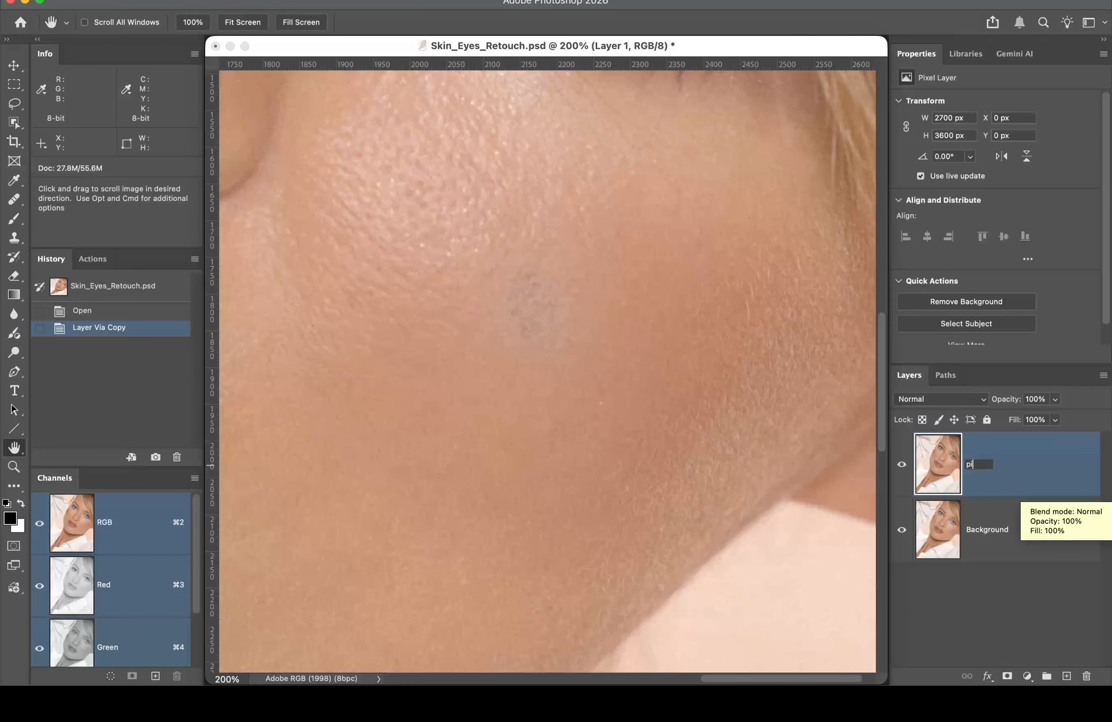
text(xel retouch)
key(Return)
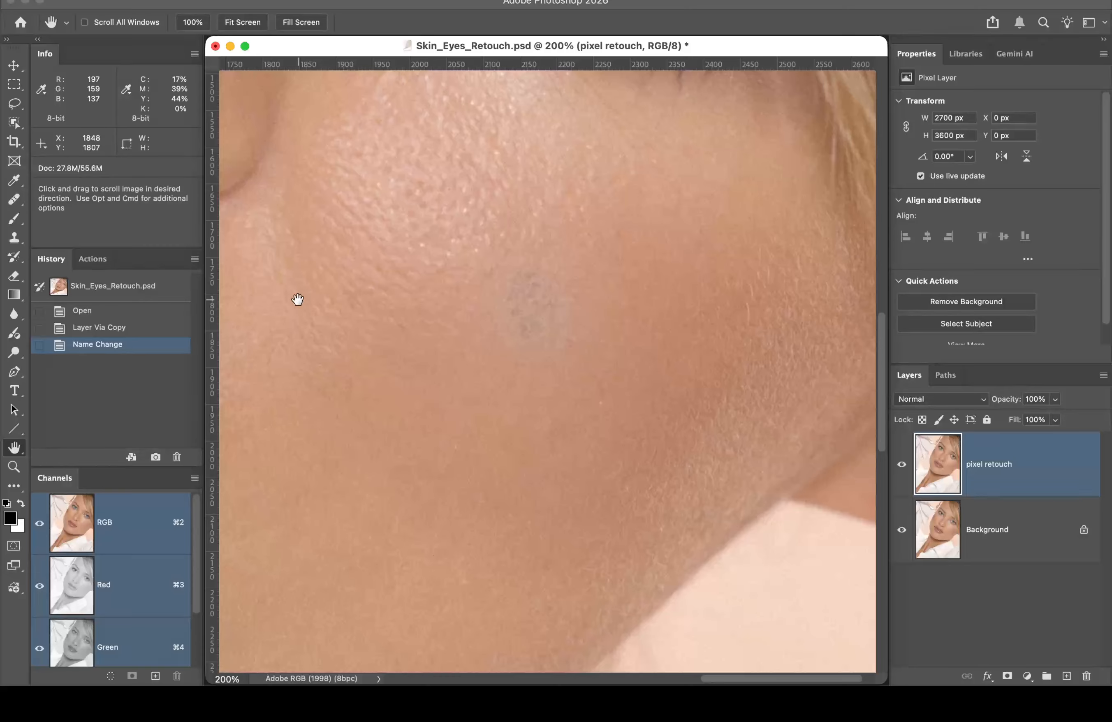
click(16, 202)
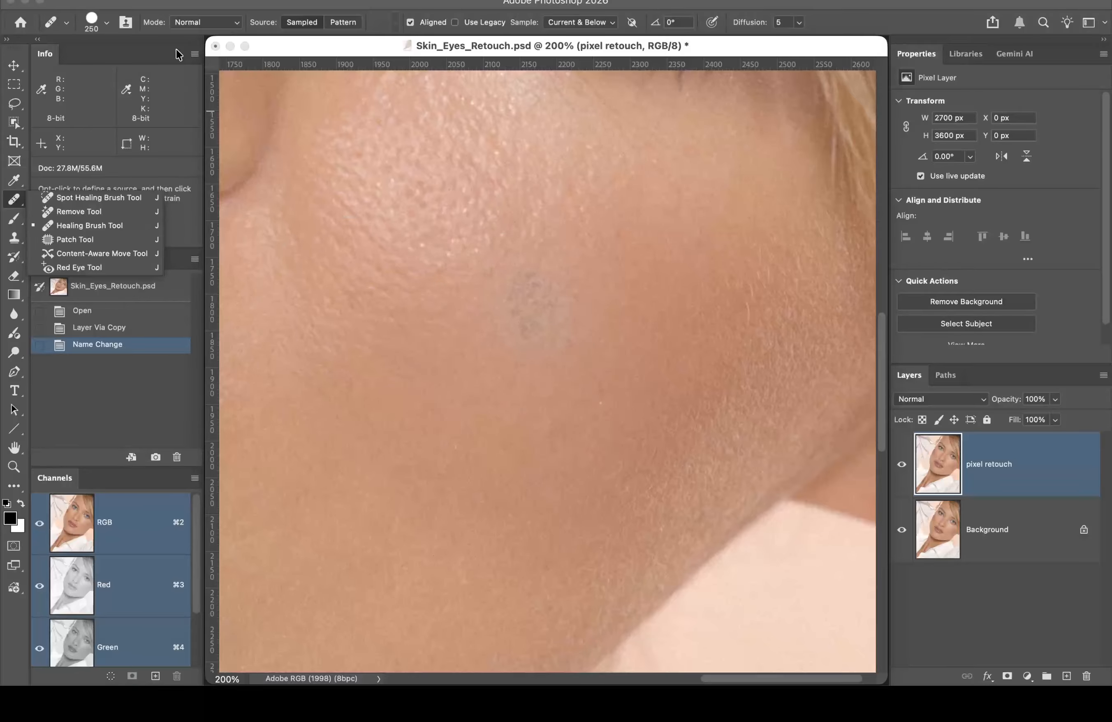
Step: Choose the Spot Healing Brush and lower its hardness to 50%
click(118, 197)
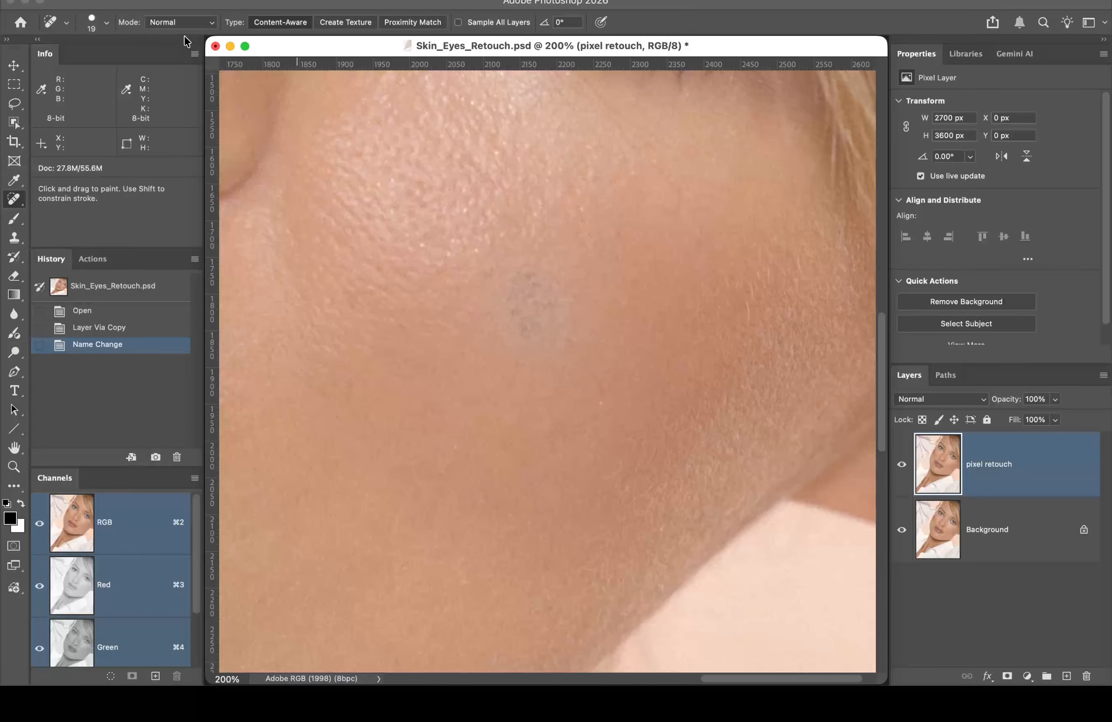
click(109, 21)
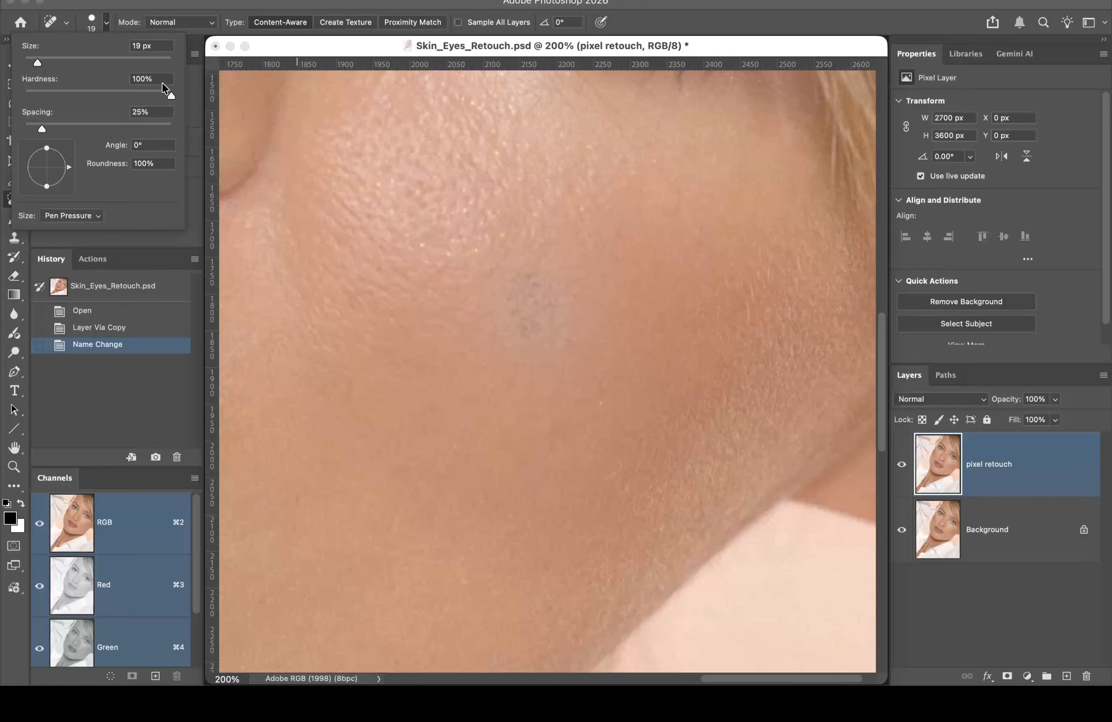
drag(171, 96, 97, 97)
click(209, 1)
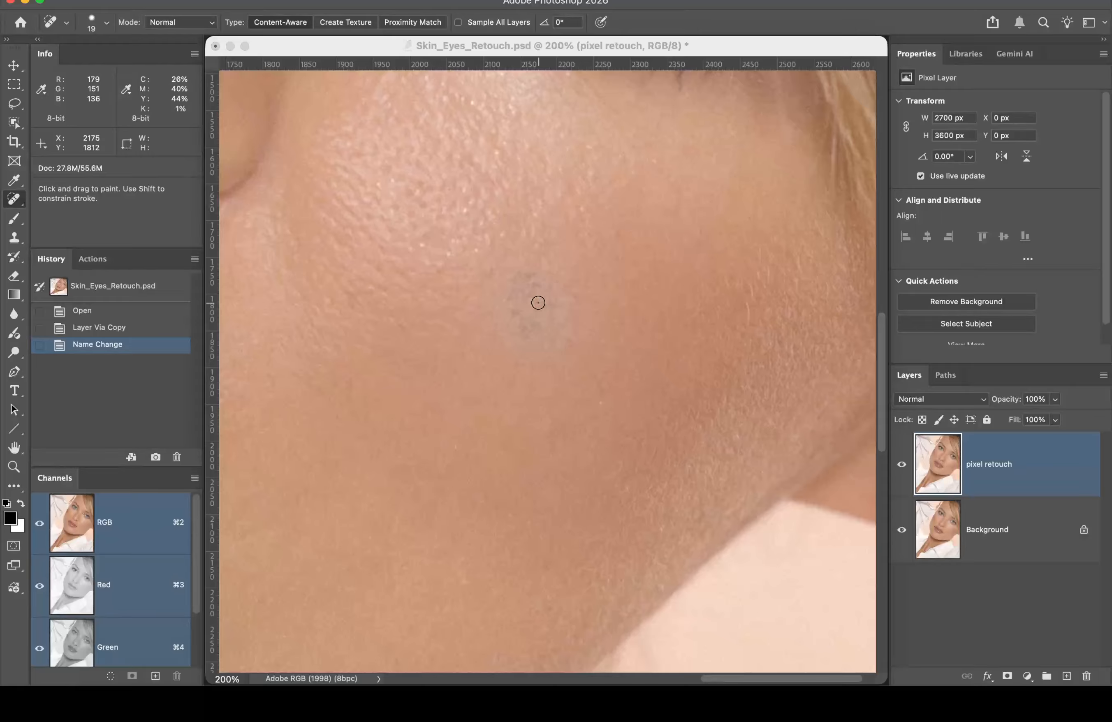
Step: Enlarge the Spot Healing Brush to 40 pixels, try a stroke over the cheek blemish, and undo it
key(bracketright)
key(bracketright)
key(bracketright)
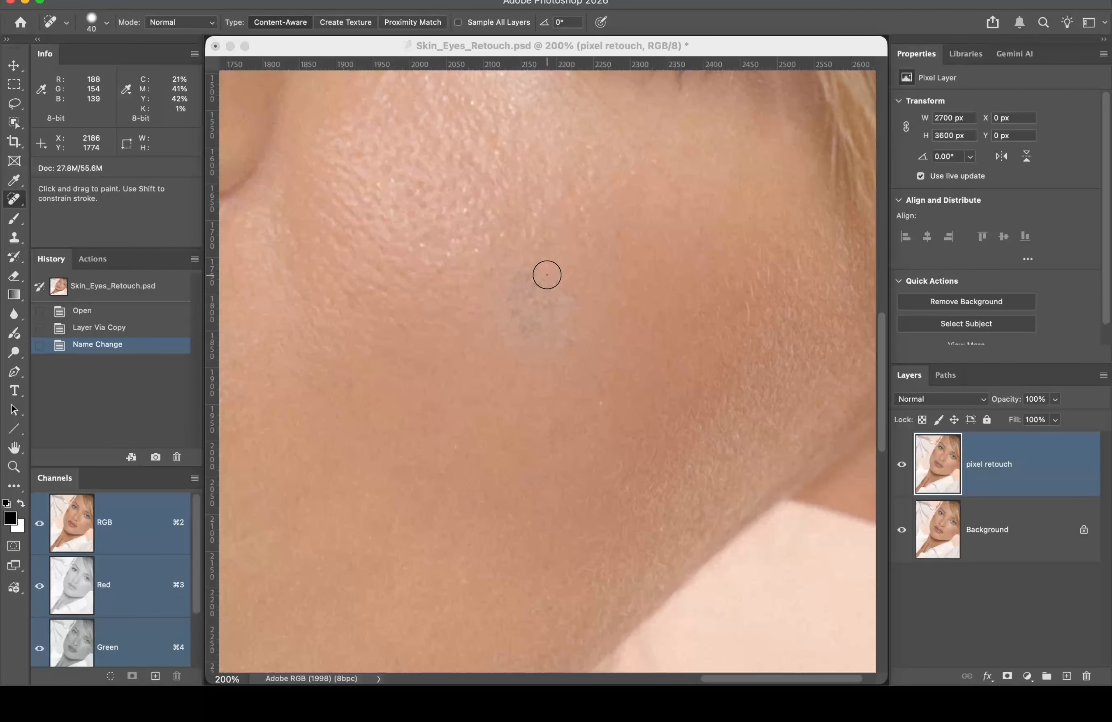
scroll(549, 266, down, 1)
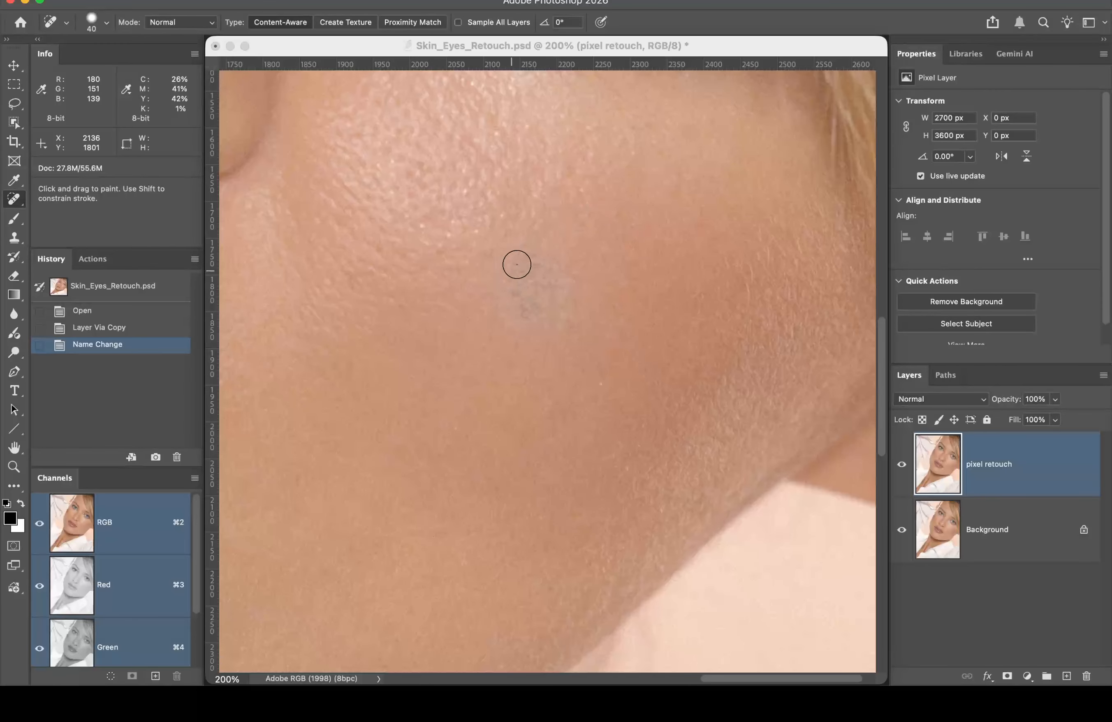
mouse_move(549, 250)
mouse_down()
mouse_move(494, 285)
mouse_move(534, 275)
mouse_move(570, 243)
mouse_move(497, 302)
mouse_move(569, 251)
mouse_move(530, 291)
mouse_move(496, 302)
mouse_up()
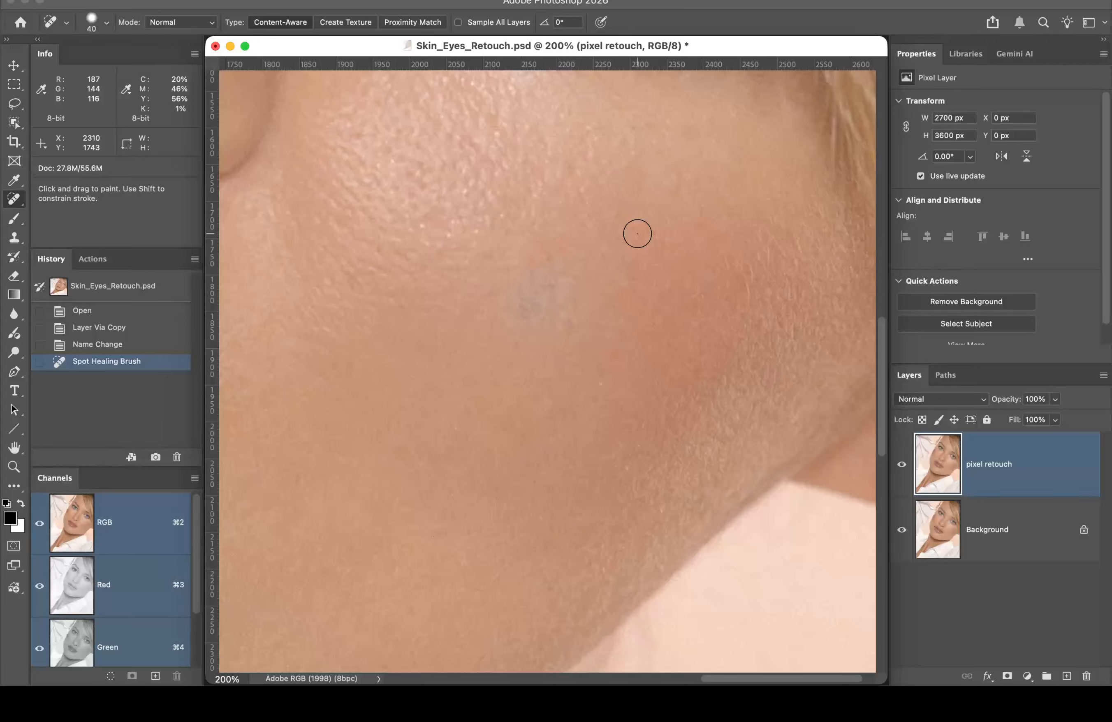
key(super+z)
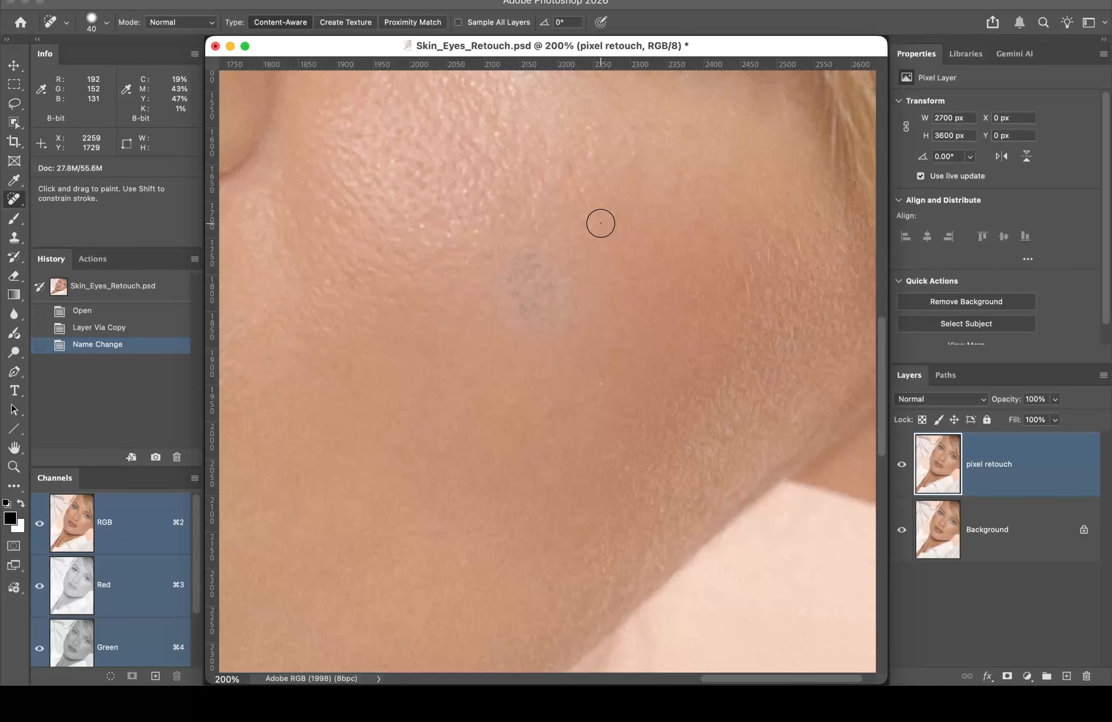
Step: Attempt an Option-click source point, dismiss the automatic-sampling warning, and repaint the blemish
key(alt)
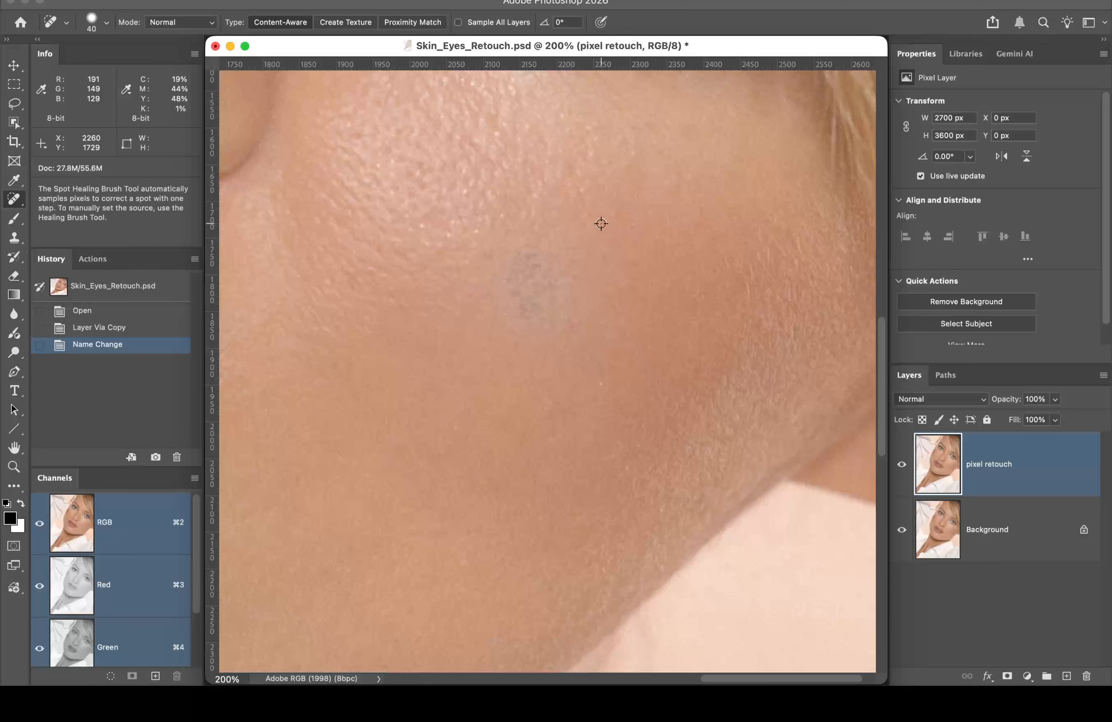
alt+click(601, 224)
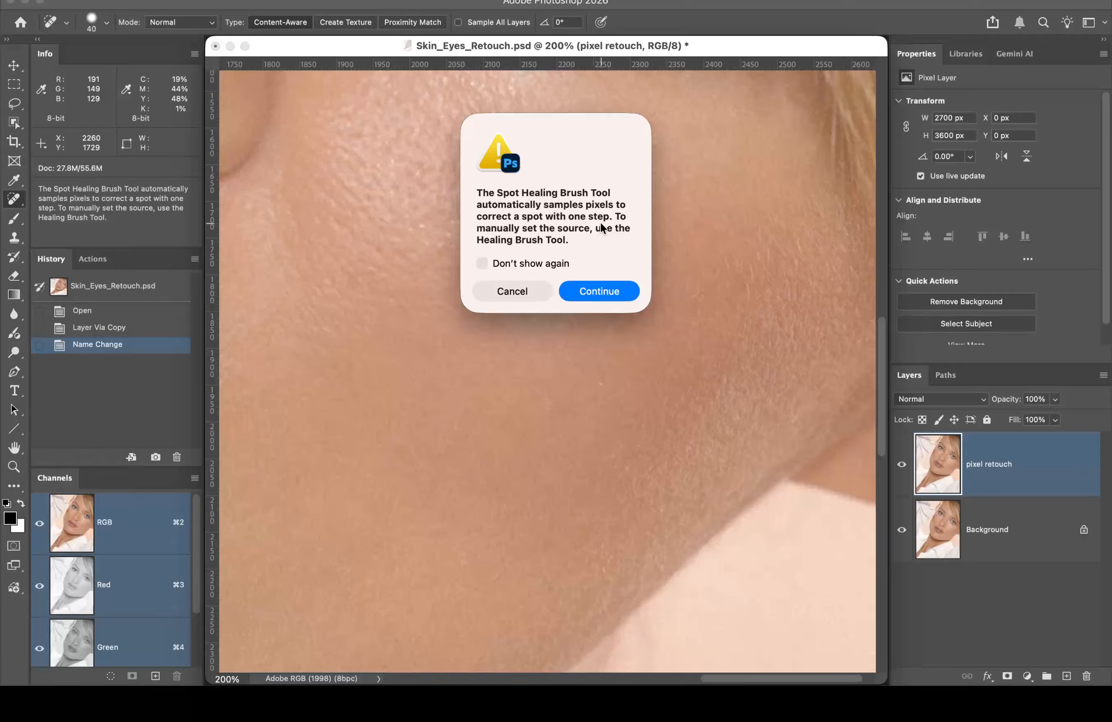
click(525, 286)
mouse_move(525, 305)
mouse_down()
mouse_move(514, 258)
mouse_move(491, 283)
mouse_move(554, 248)
mouse_move(505, 298)
mouse_up()
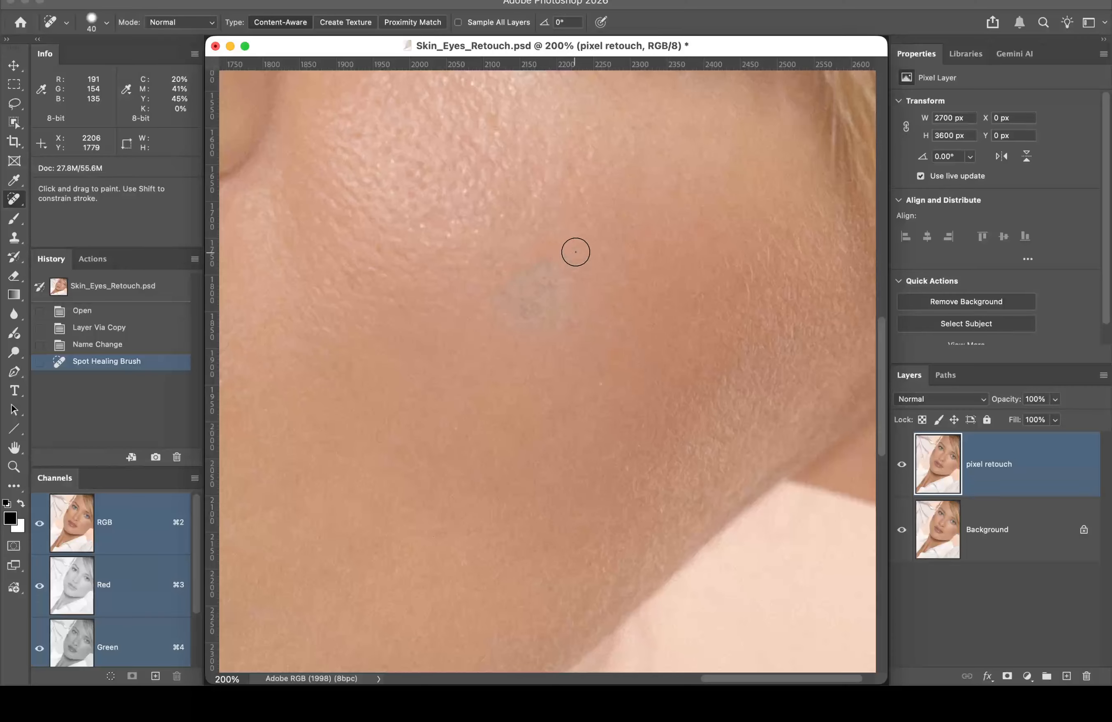
Step: Undo the earlier heal and repaint the grey cheek blemish with the Content-Aware Spot Healing Brush
key(super+z)
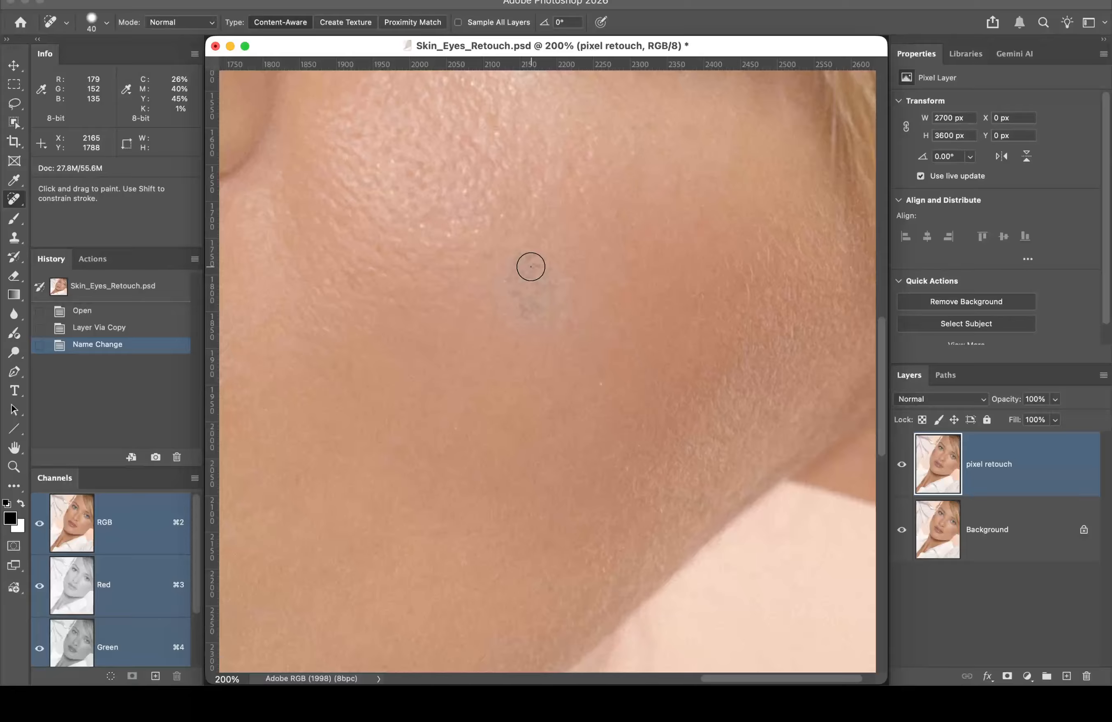
mouse_move(539, 256)
mouse_down()
mouse_move(505, 262)
mouse_move(498, 300)
mouse_move(527, 333)
mouse_move(557, 326)
mouse_move(561, 277)
mouse_move(523, 277)
mouse_move(519, 298)
mouse_move(543, 306)
mouse_move(551, 288)
mouse_move(534, 287)
mouse_move(511, 324)
mouse_move(536, 326)
mouse_move(527, 293)
mouse_up()
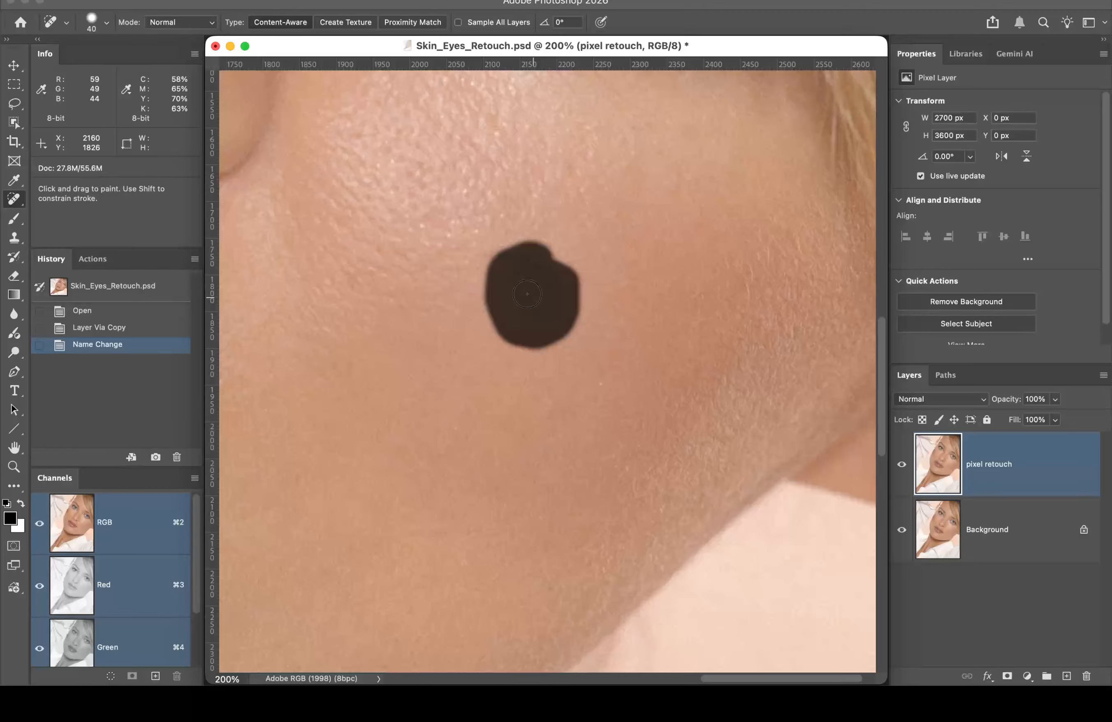
drag(527, 293, 526, 294)
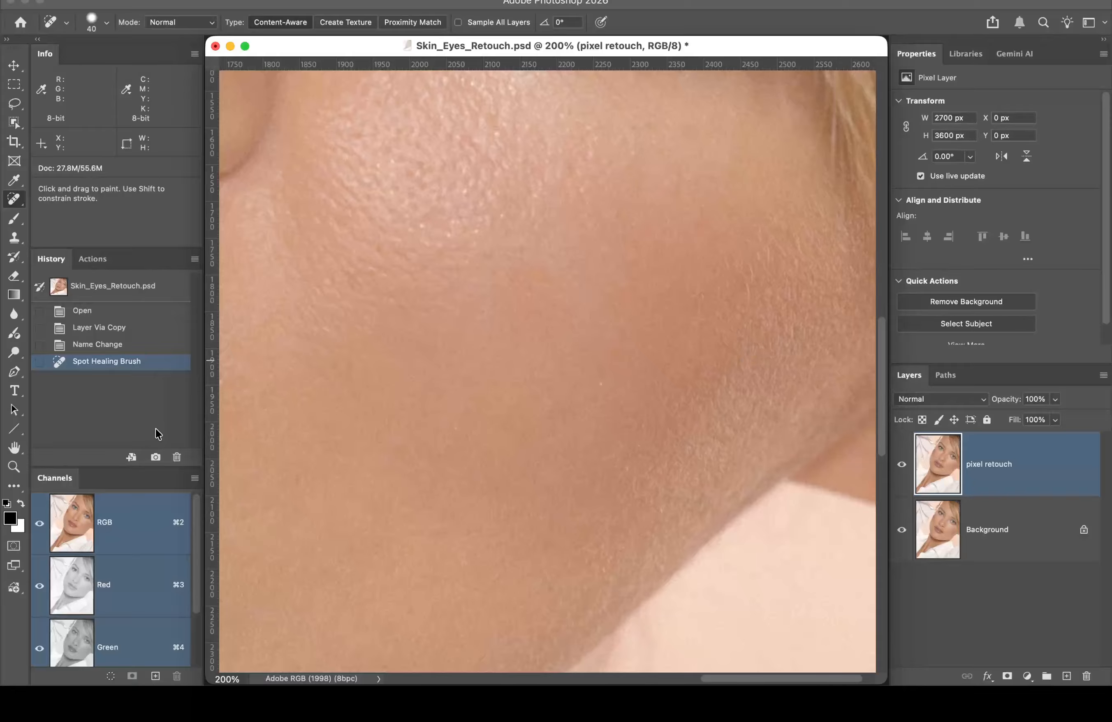
Step: Create a History snapshot named 'spot healing' of the healed cheek
click(155, 457)
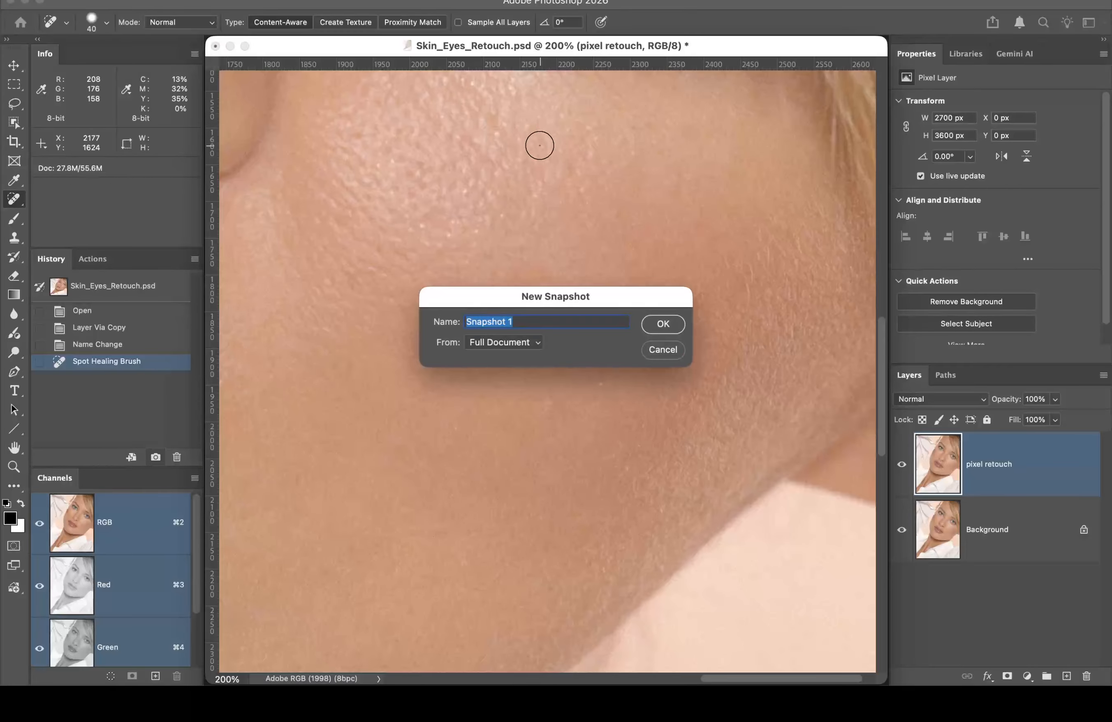
text(spot e)
key(BackSpace)
text(healing)
key(Return)
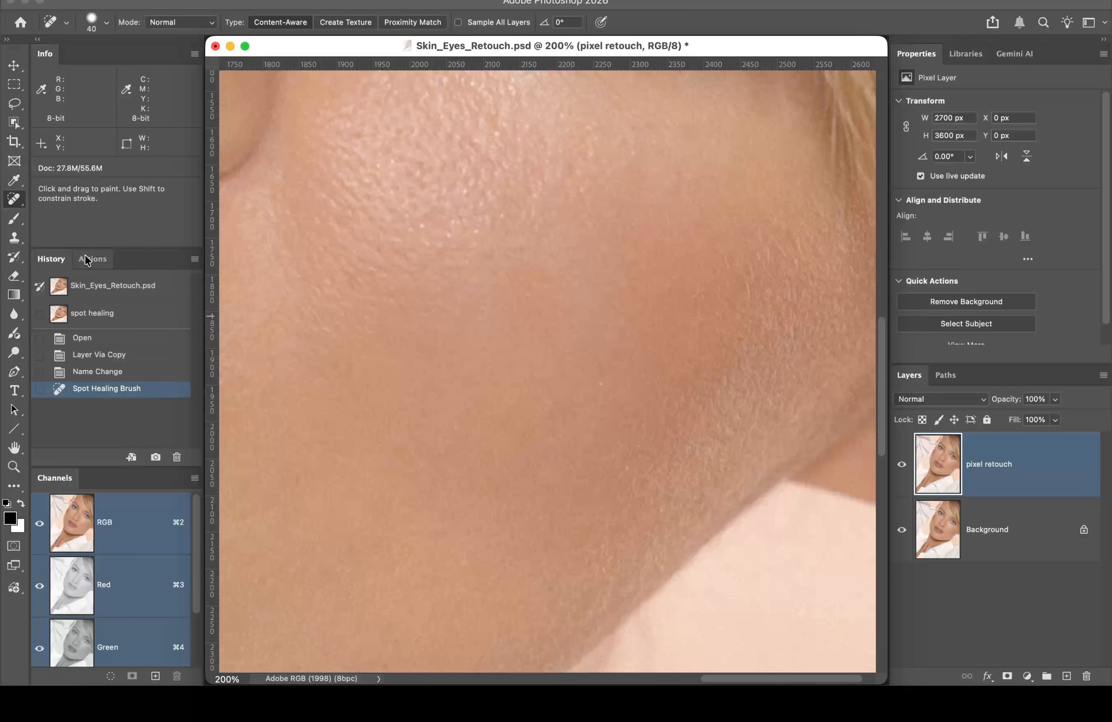
Step: Open and cancel History Options, then revert to the 'Name Change' state before the heal
click(194, 259)
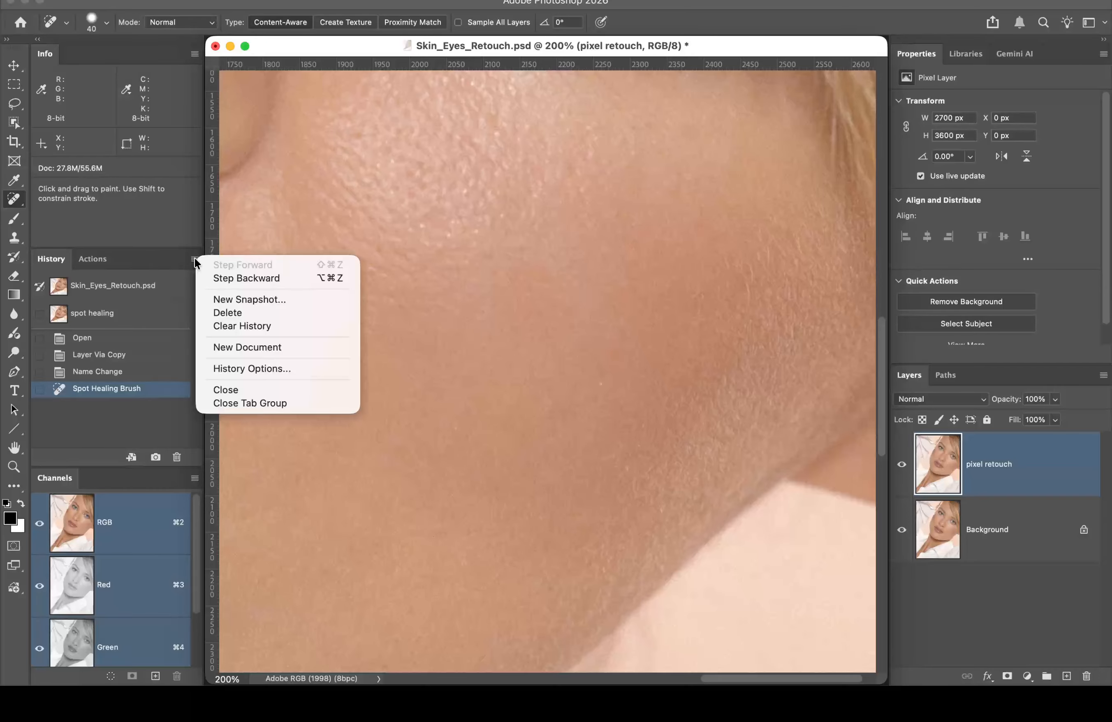
click(258, 369)
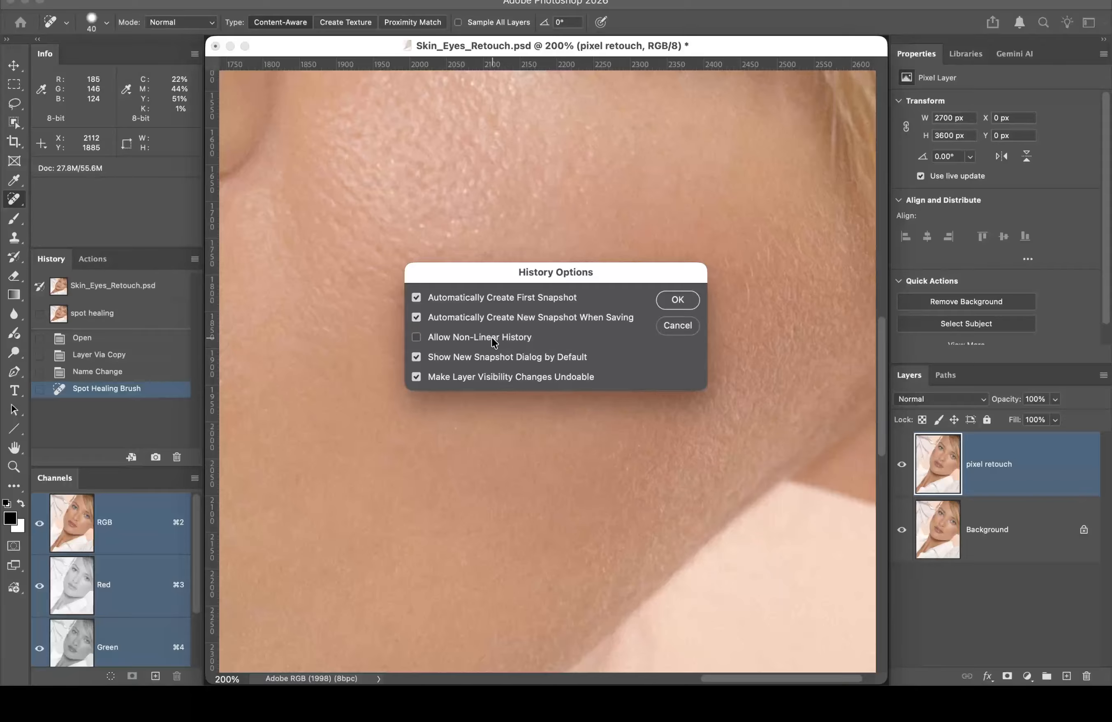
click(683, 325)
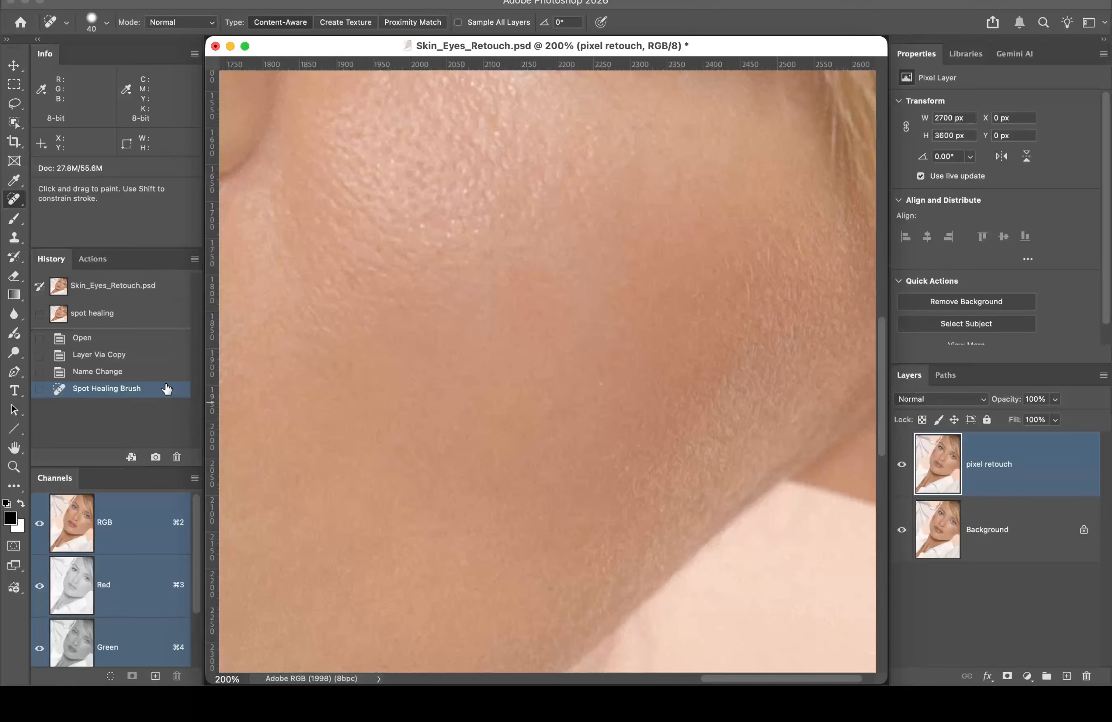
click(128, 375)
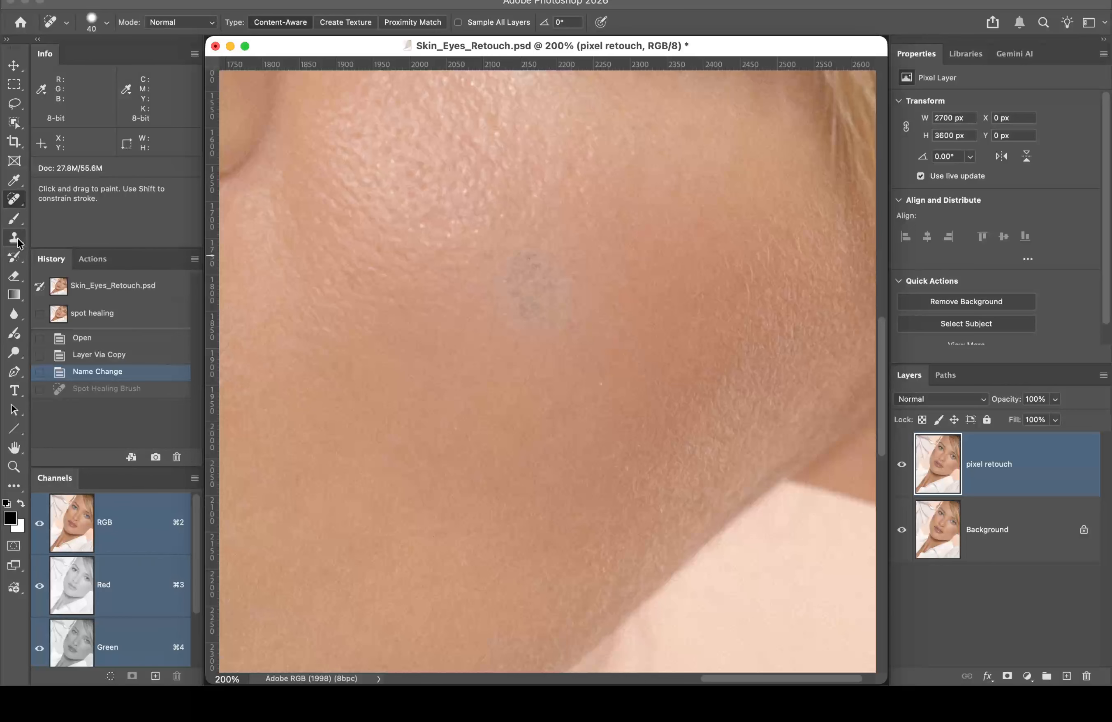
Step: Switch to the Remove Tool and check its brush size of 40
right_click(22, 201)
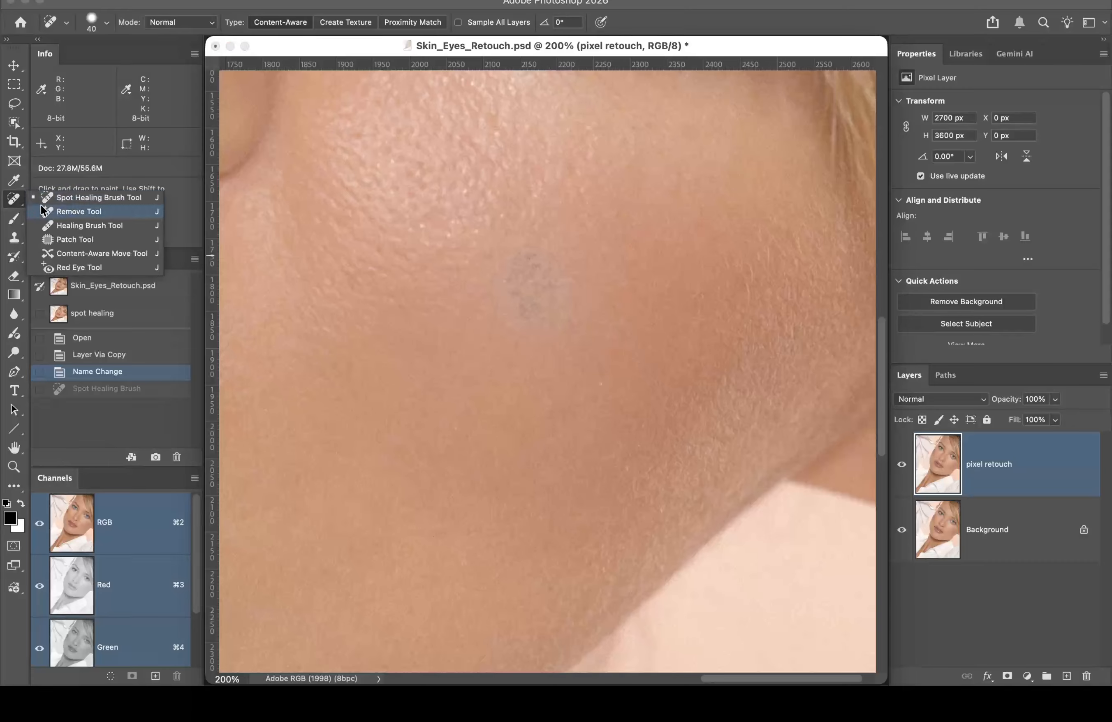
click(58, 212)
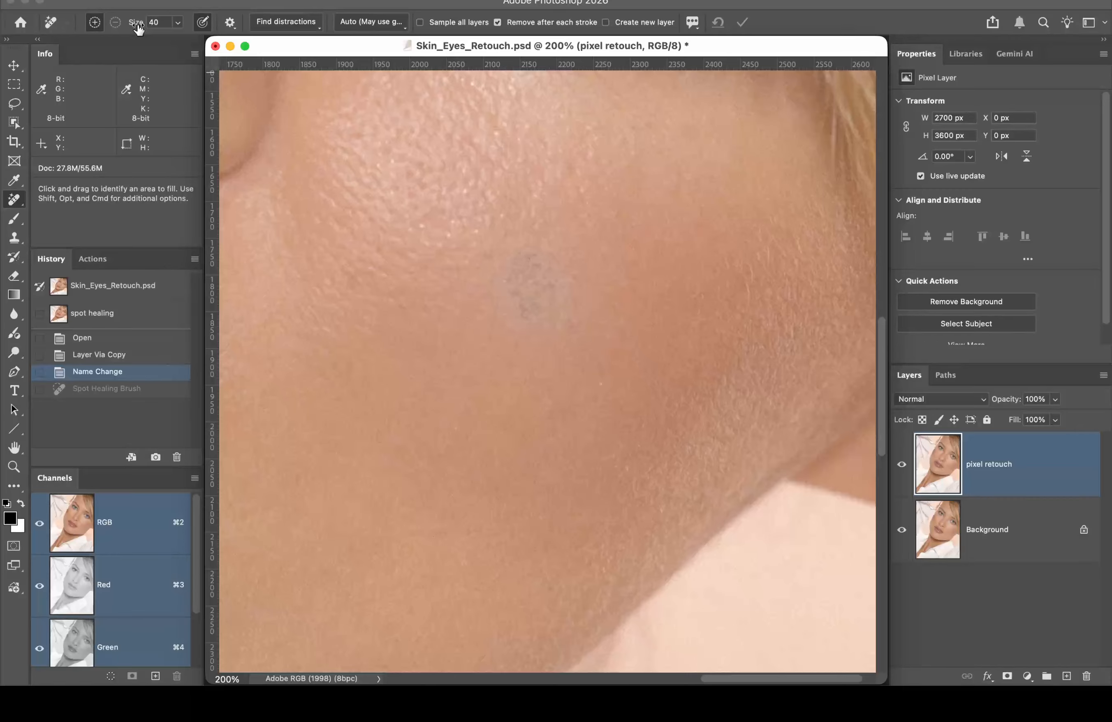
click(178, 22)
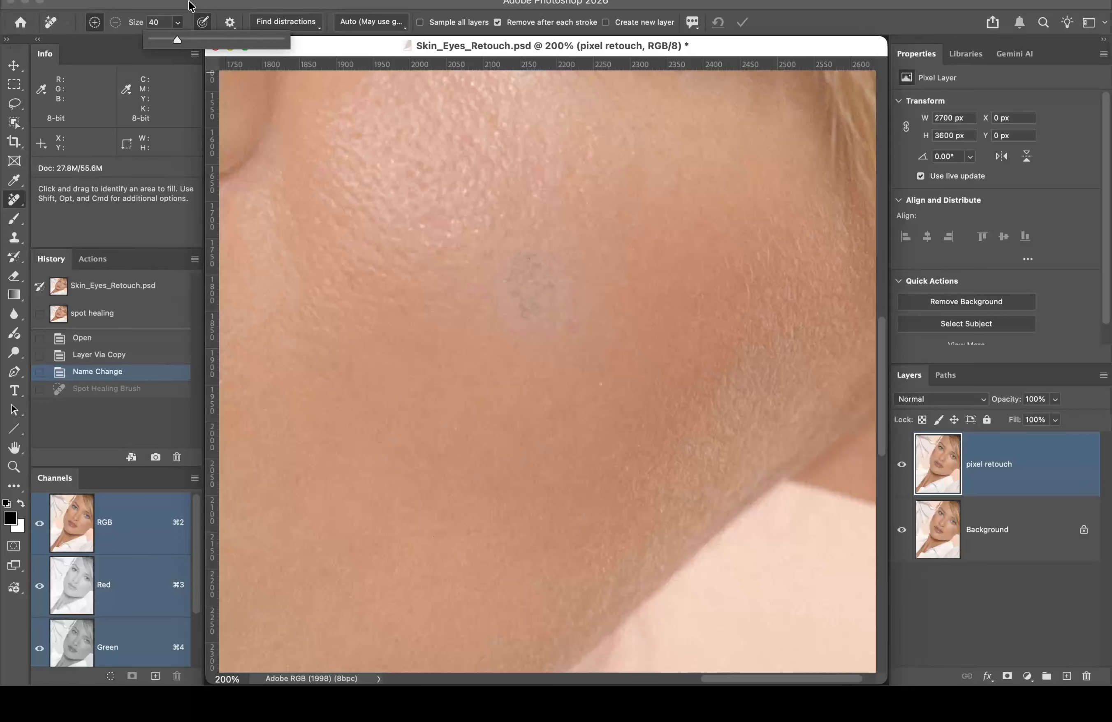
click(192, 6)
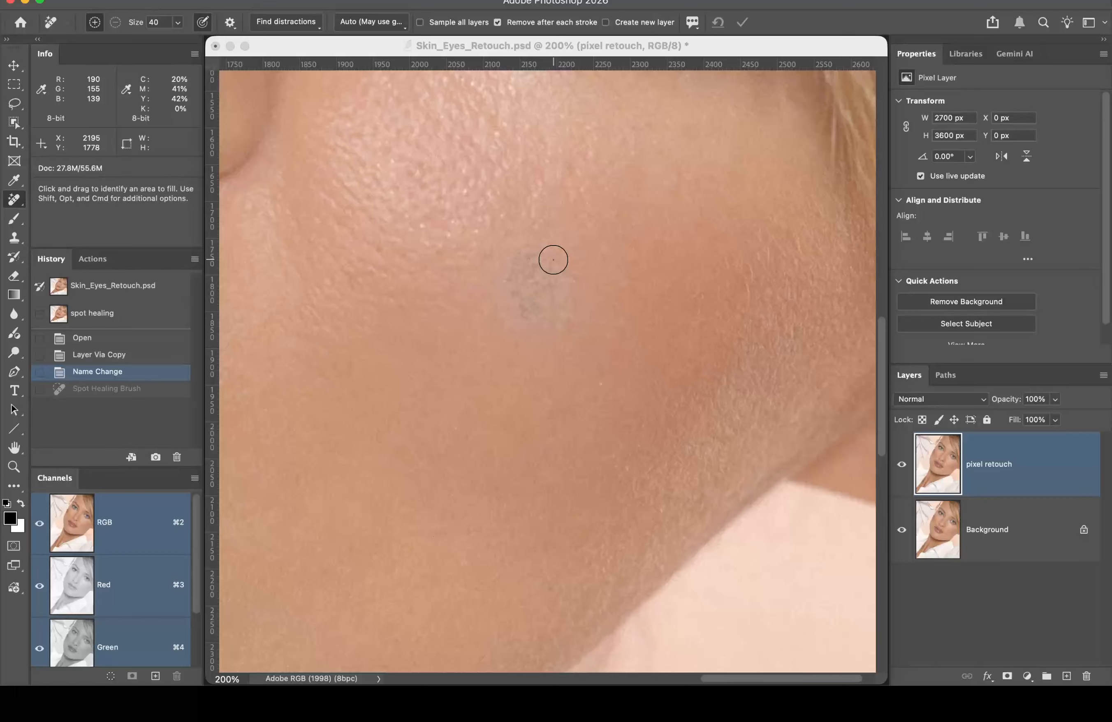
Step: Paint out the grey cheek blemish with one Remove Tool stroke
mouse_move(553, 260)
mouse_down()
mouse_move(505, 280)
mouse_move(505, 308)
mouse_move(514, 322)
mouse_move(551, 327)
mouse_move(565, 312)
mouse_move(561, 278)
mouse_move(520, 283)
mouse_move(539, 310)
mouse_move(549, 288)
mouse_move(515, 298)
mouse_move(539, 314)
mouse_move(553, 286)
mouse_move(545, 269)
mouse_move(514, 266)
mouse_move(509, 299)
mouse_up()
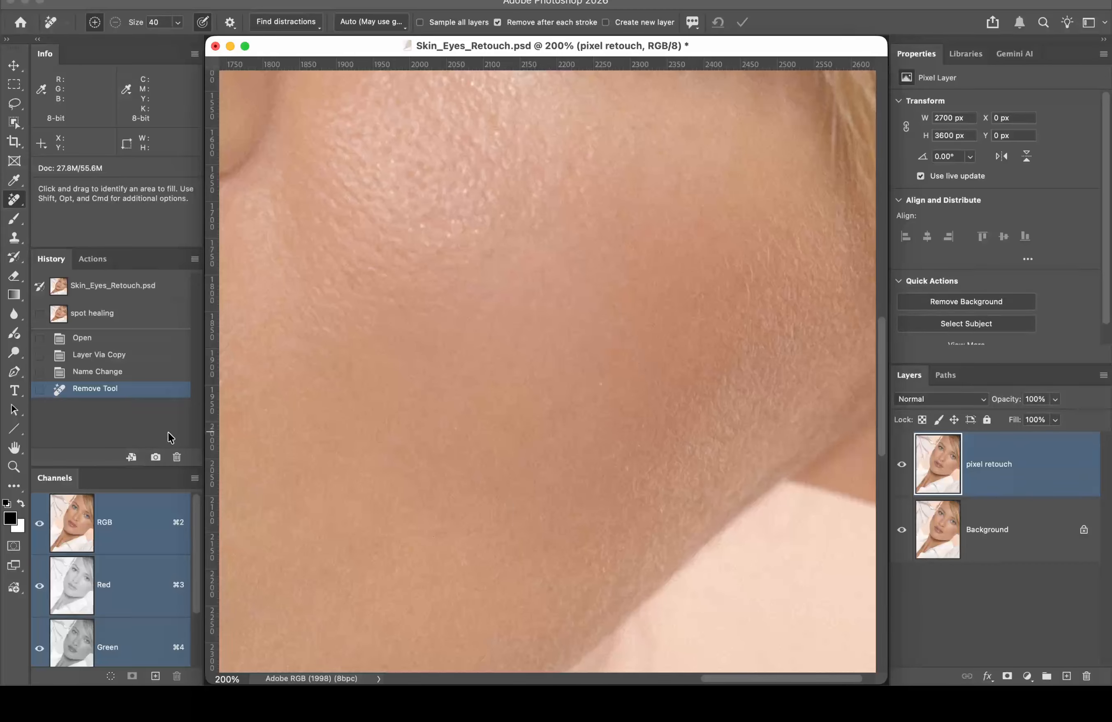
Step: Create a History snapshot named 'Remove Tool' capturing the cleaned cheek
alt+click(154, 457)
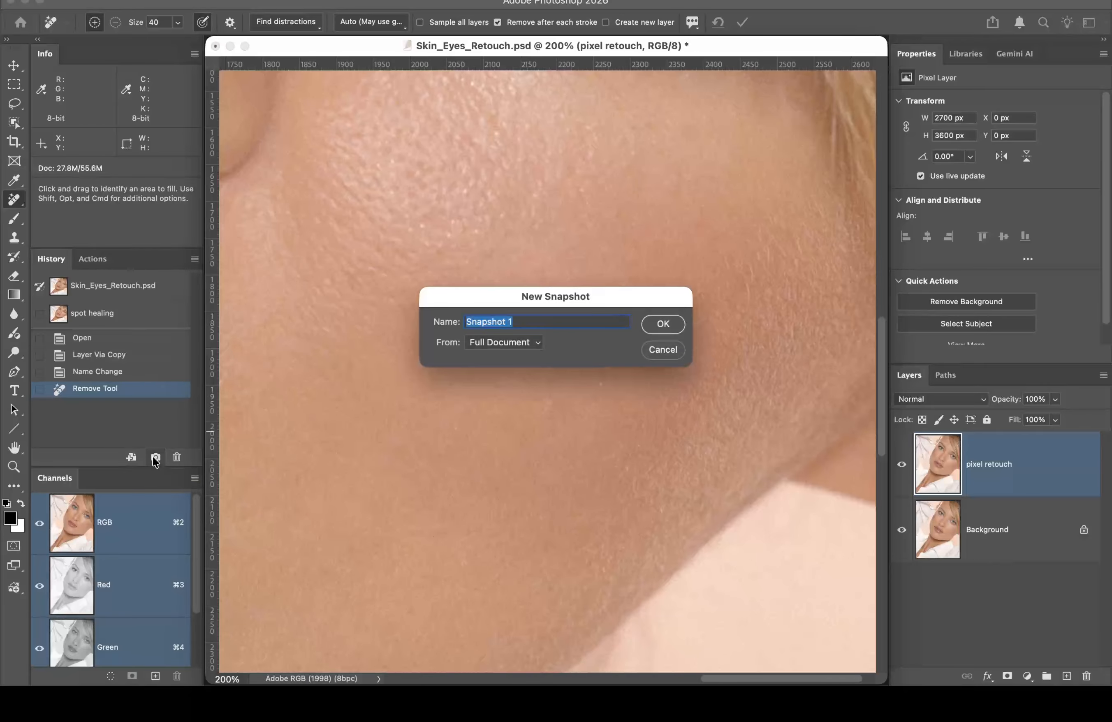
text(Revo)
key(BackSpace)
key(BackSpace)
text(move Tool)
click(663, 324)
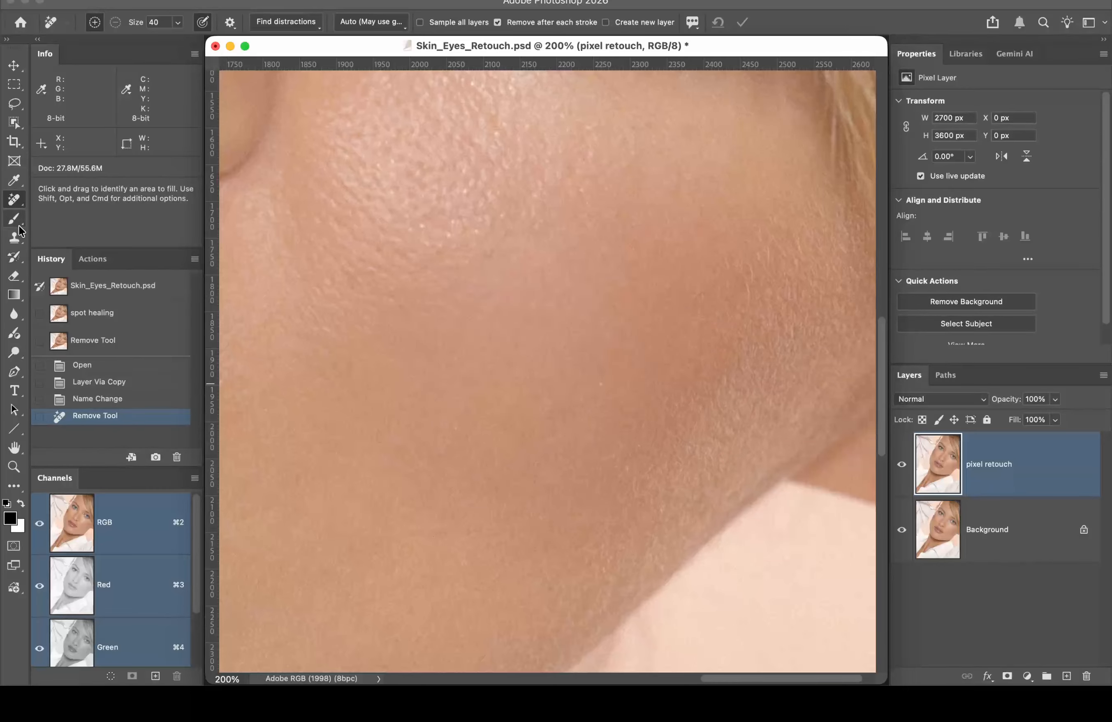
Step: Revert to 'Name Change' and set up a 100 px Healing Brush at about 50% hardness
click(131, 400)
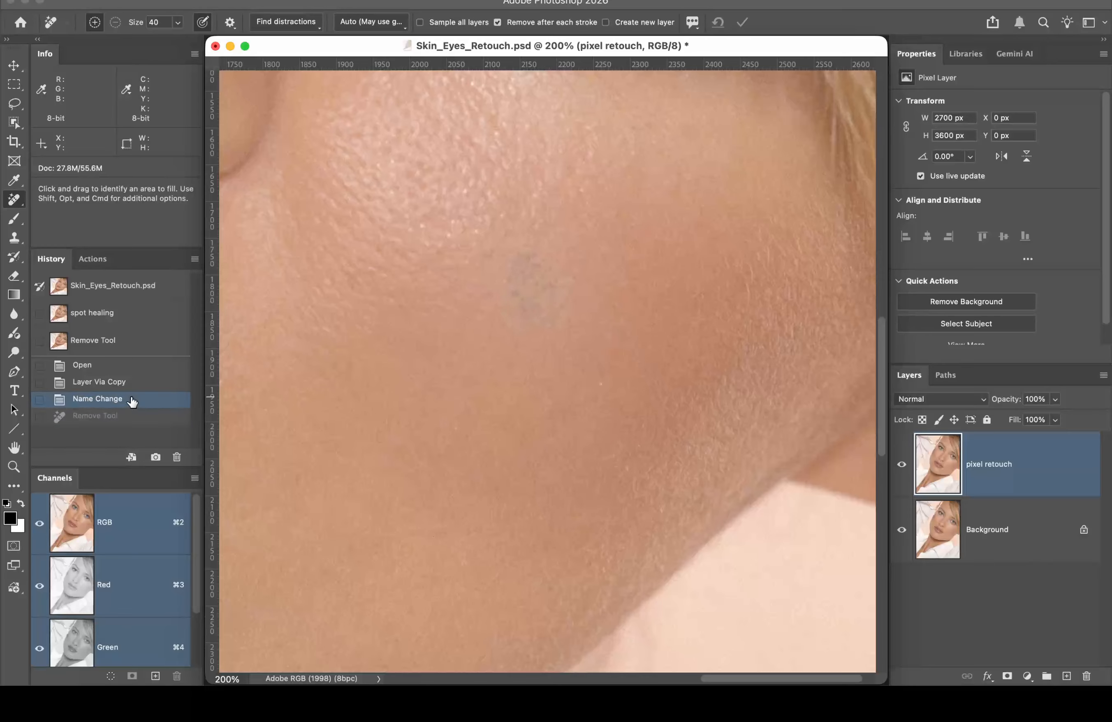
right_click(17, 205)
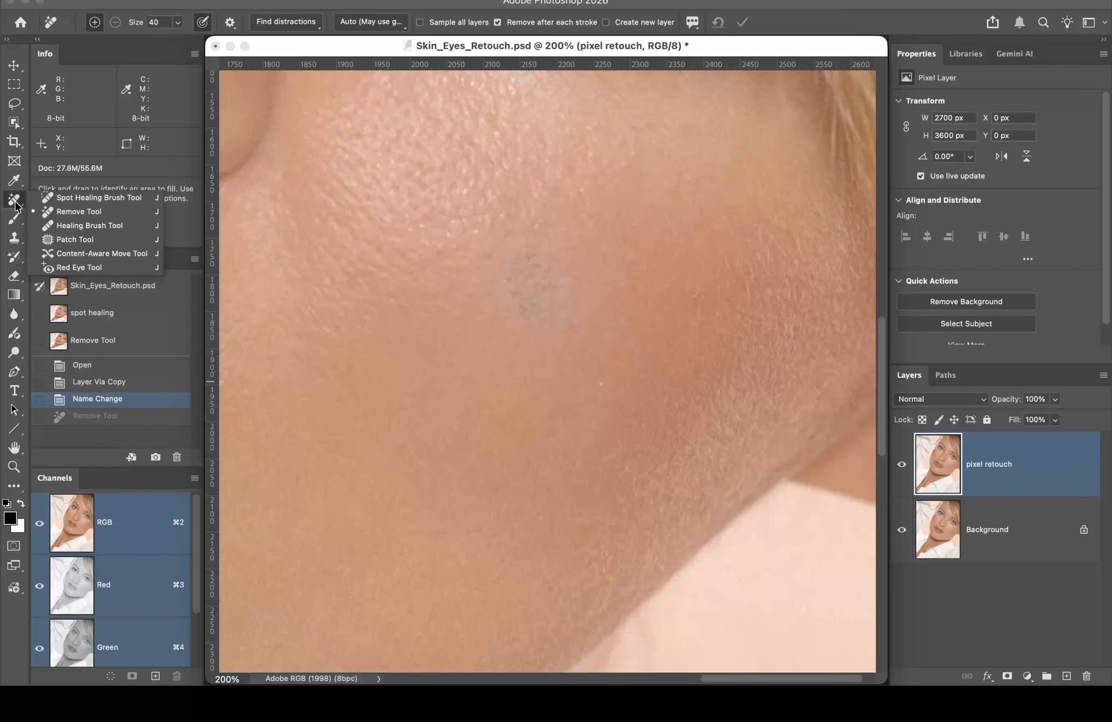
click(108, 227)
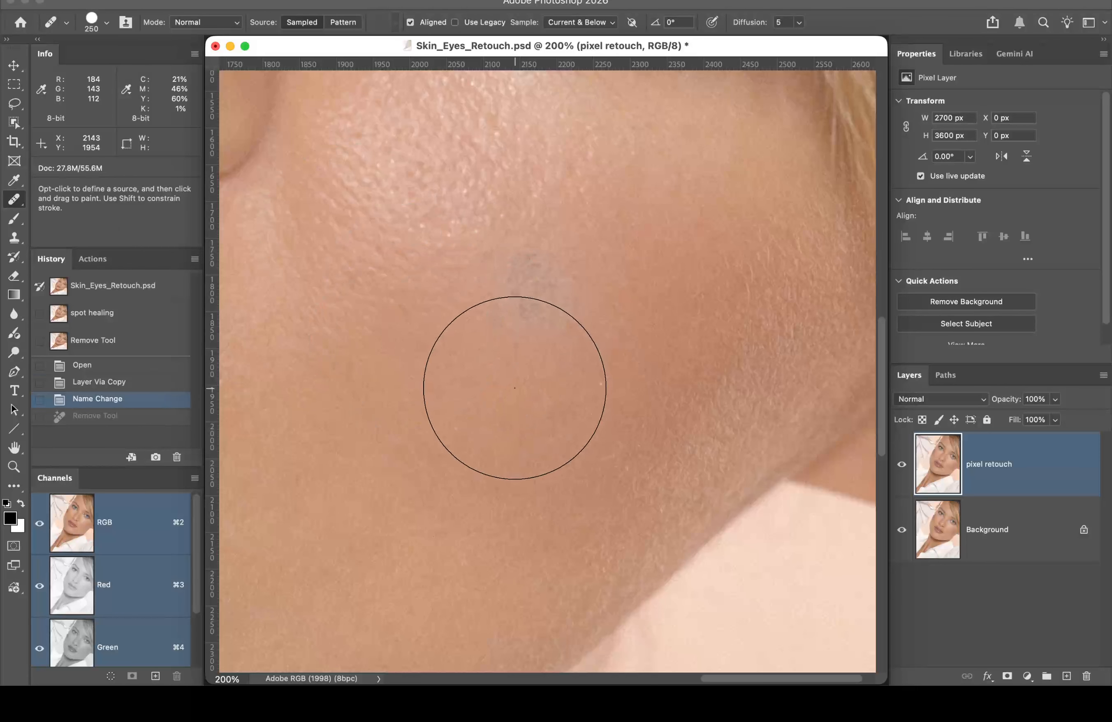
key(bracketleft)
key(bracketleft)
key(bracketleft)
key(bracketleft)
key(bracketleft)
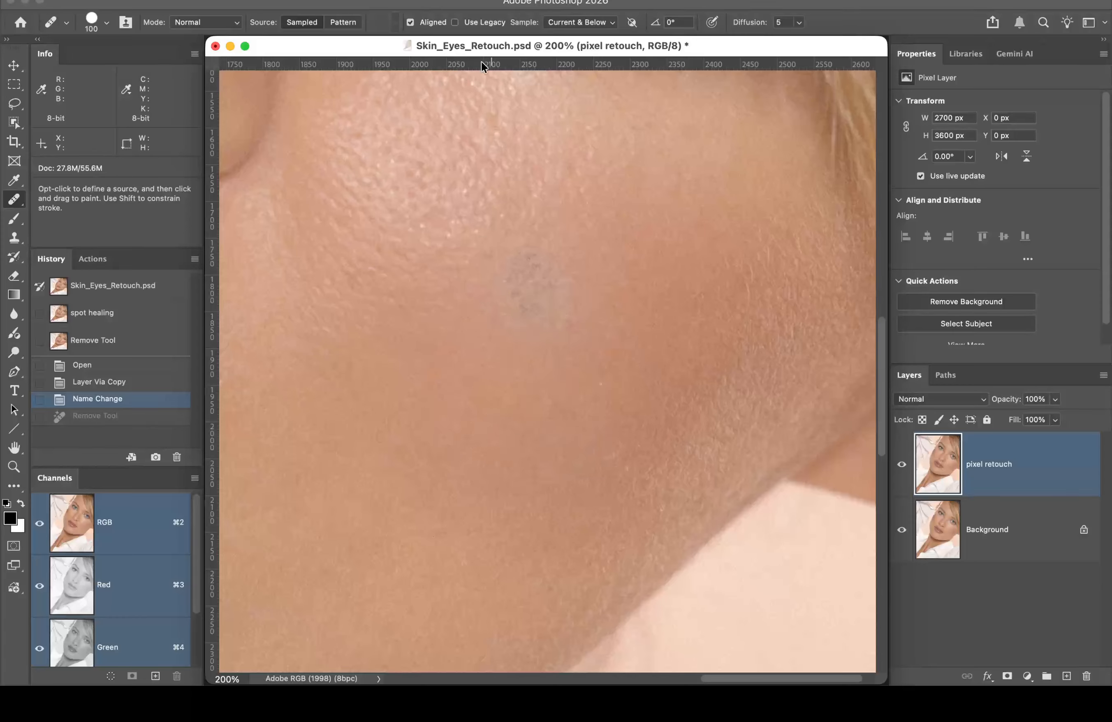
click(106, 23)
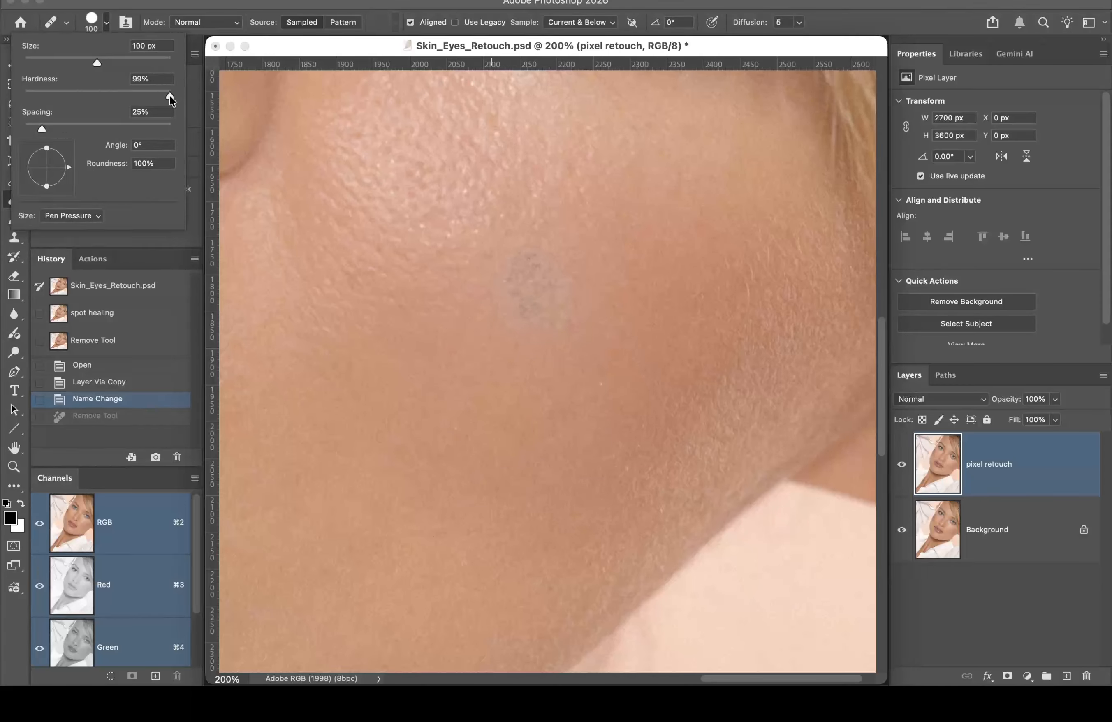
drag(170, 96, 98, 94)
Step: Close the brush preset picker
click(183, 7)
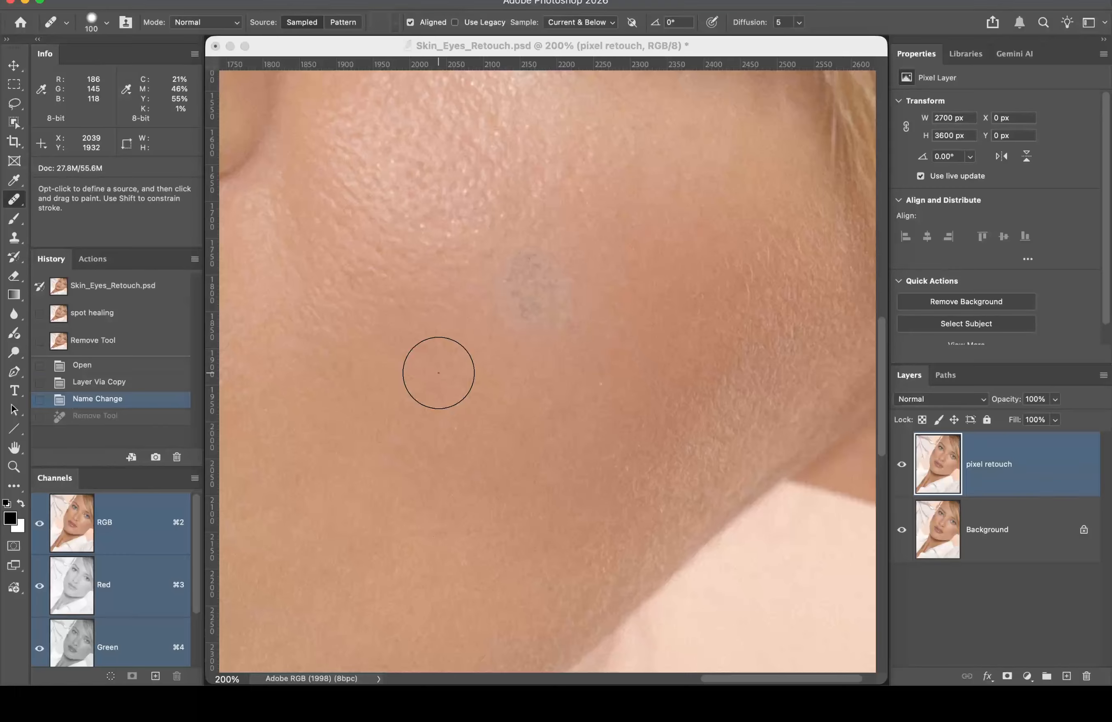
Step: Sample clean skin below-left of the blemish and heal the cheek blemish with the Healing Brush
key(alt)
alt+click(438, 373)
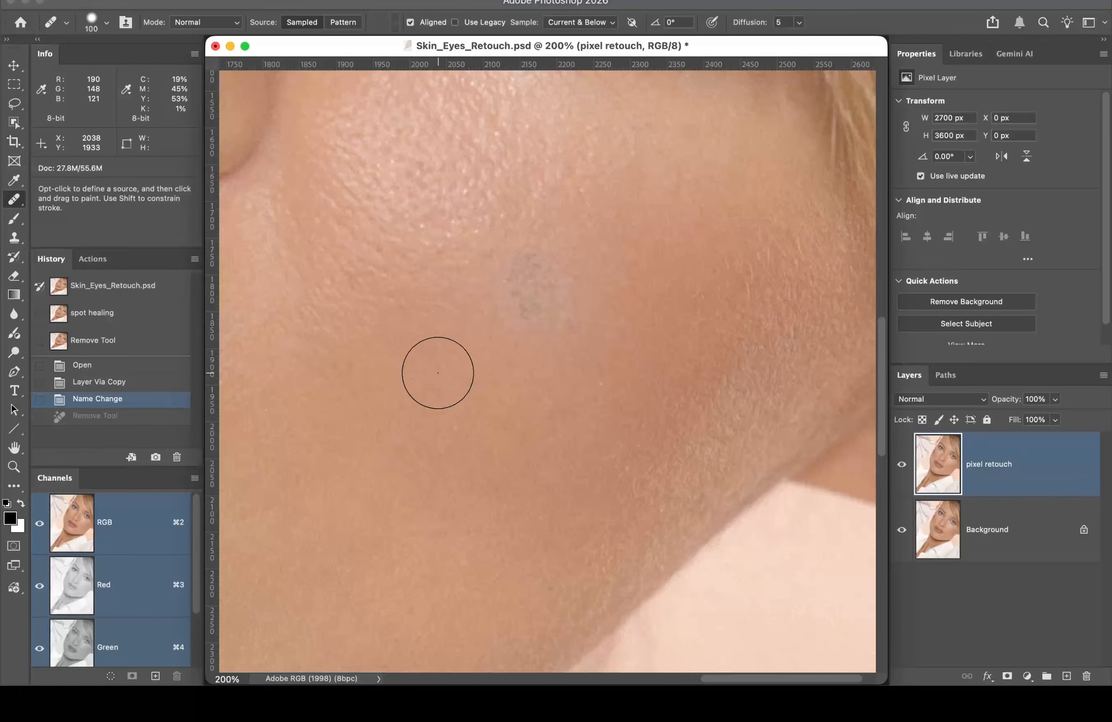
mouse_move(510, 312)
mouse_down()
mouse_move(547, 281)
mouse_move(557, 315)
mouse_move(517, 324)
mouse_move(544, 321)
mouse_move(553, 283)
mouse_move(510, 301)
mouse_up()
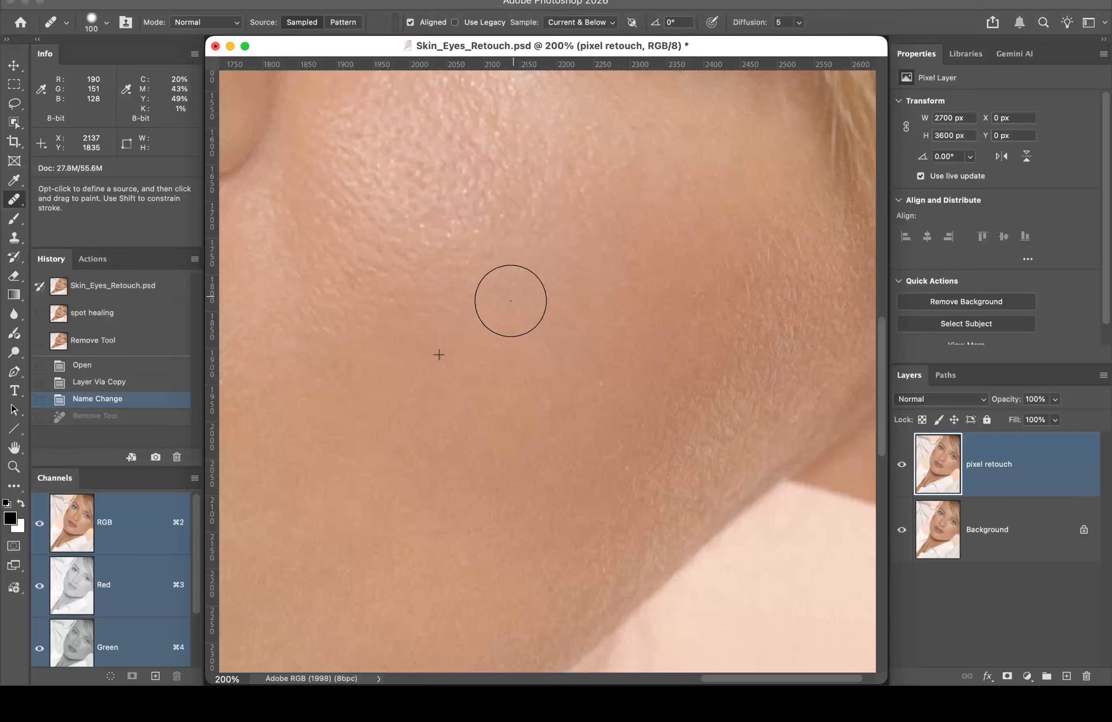
click(510, 301)
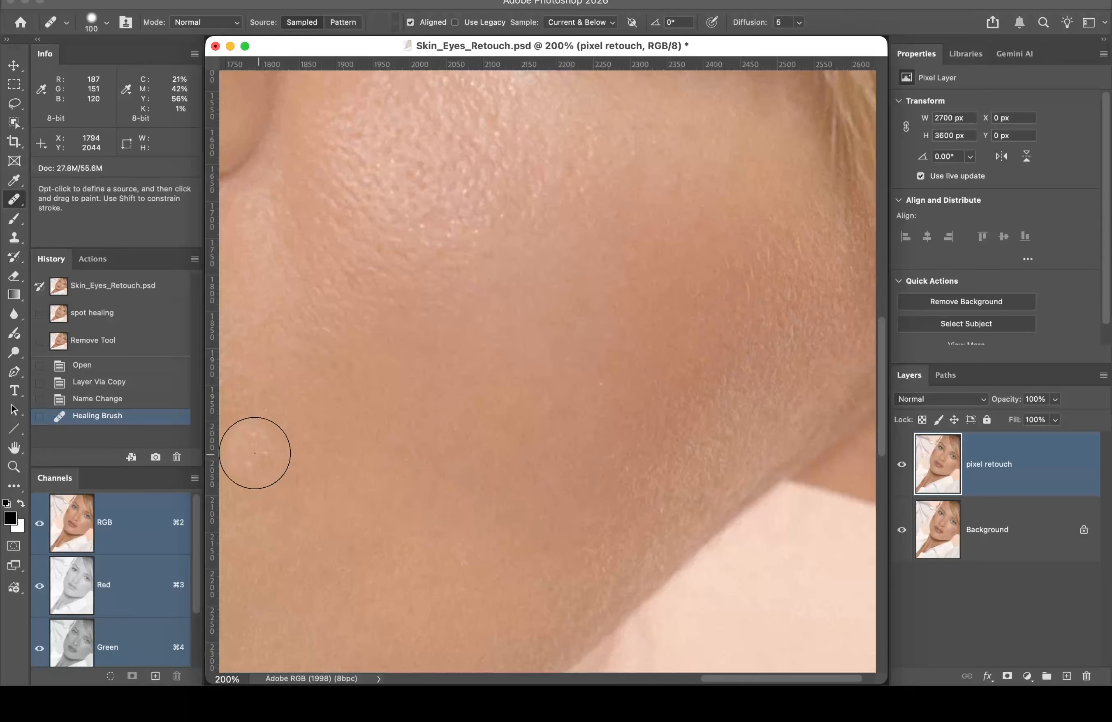
Step: Save a 'Healing Brush' snapshot, then return to the 'Name Change' state before healing
alt+click(157, 458)
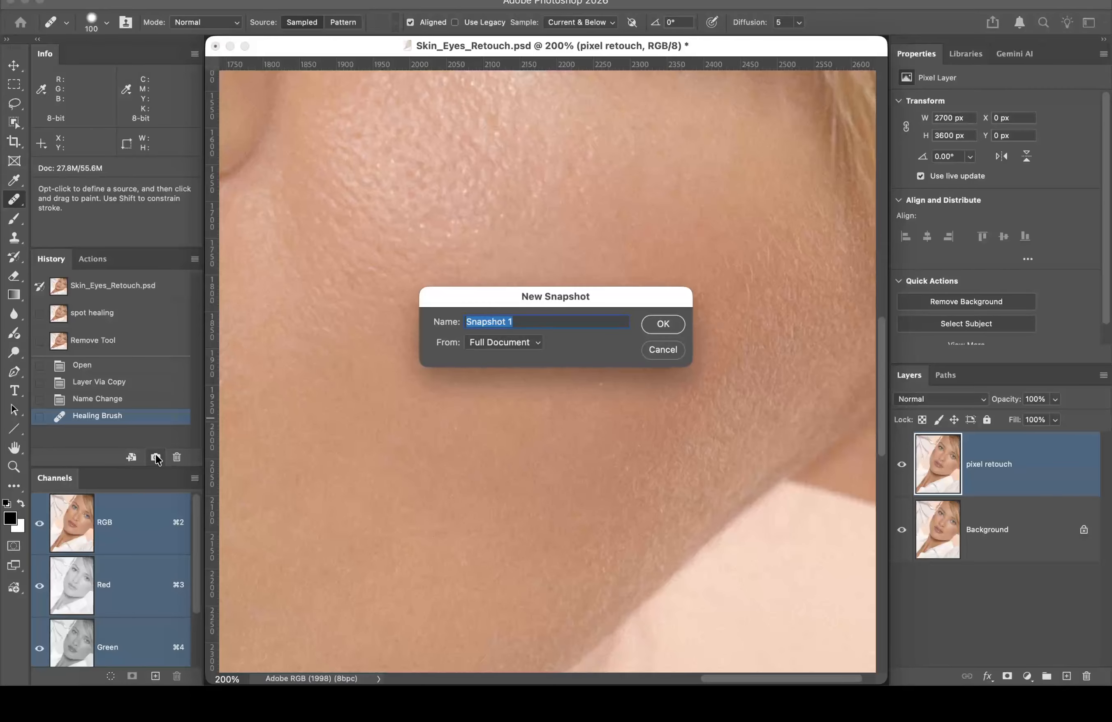
text(Healing Brush)
click(663, 324)
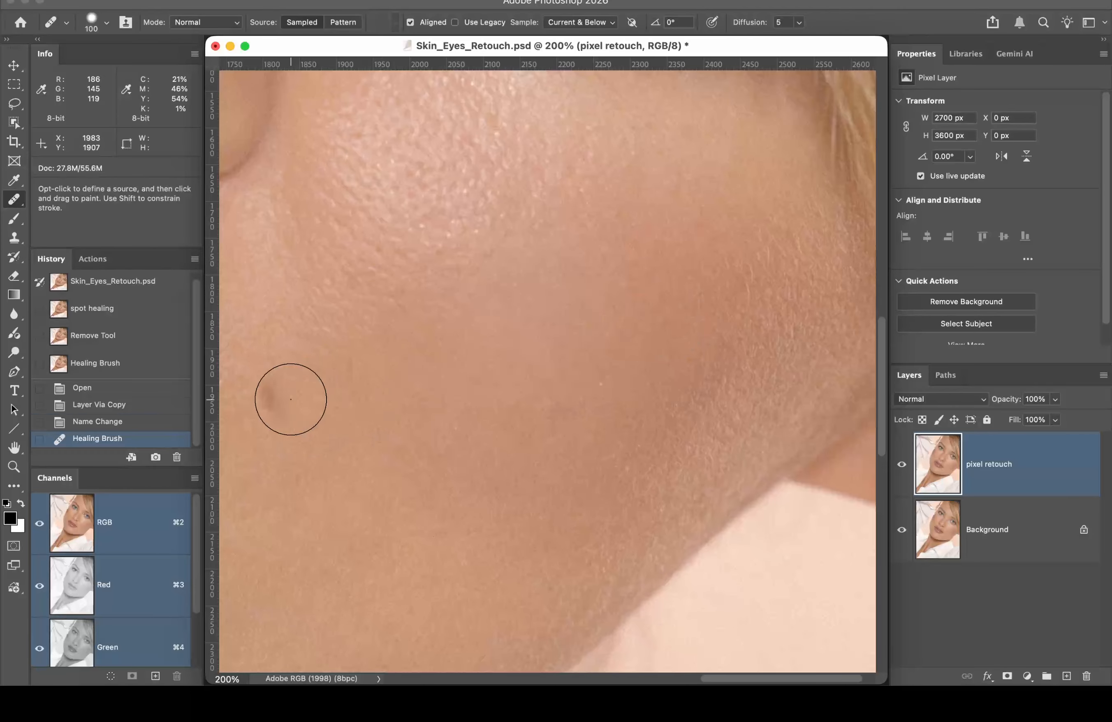
click(115, 422)
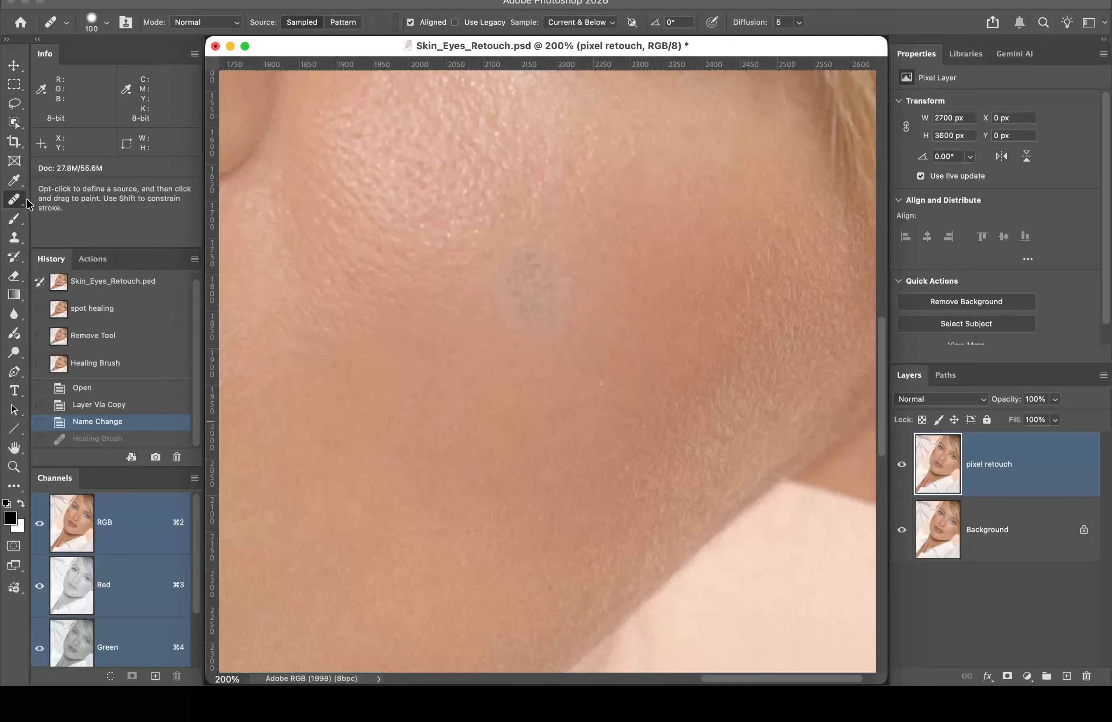
Step: Select the Patch Tool from the Healing Brush flyout in the toolbar
click(14, 200)
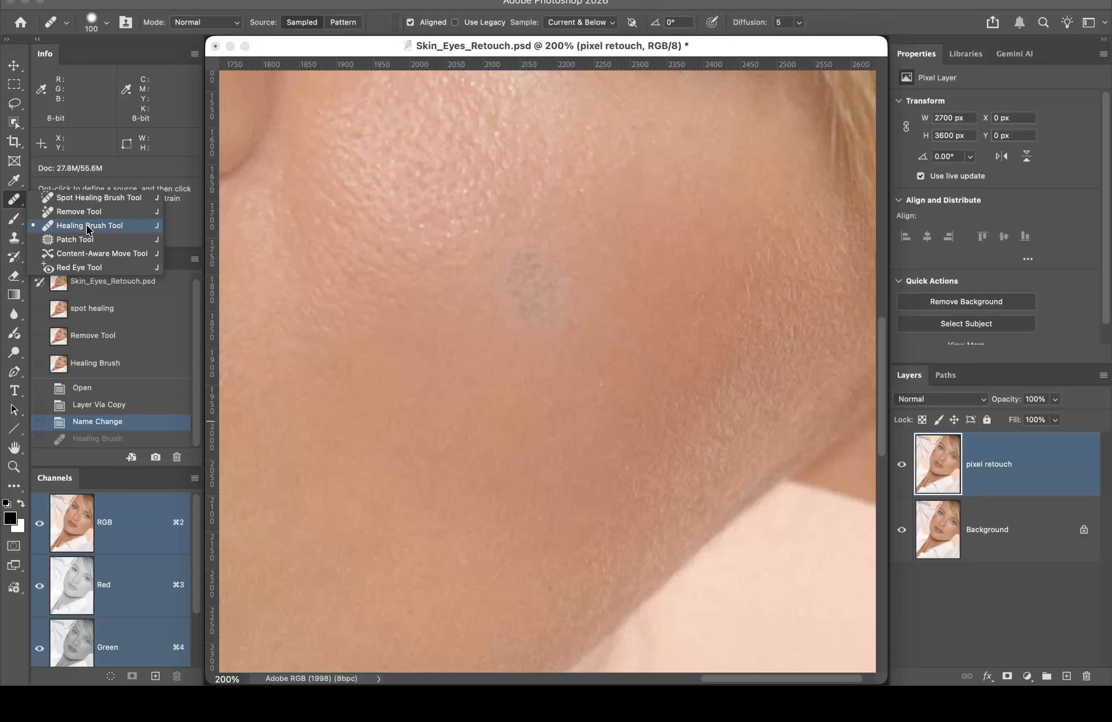
click(92, 238)
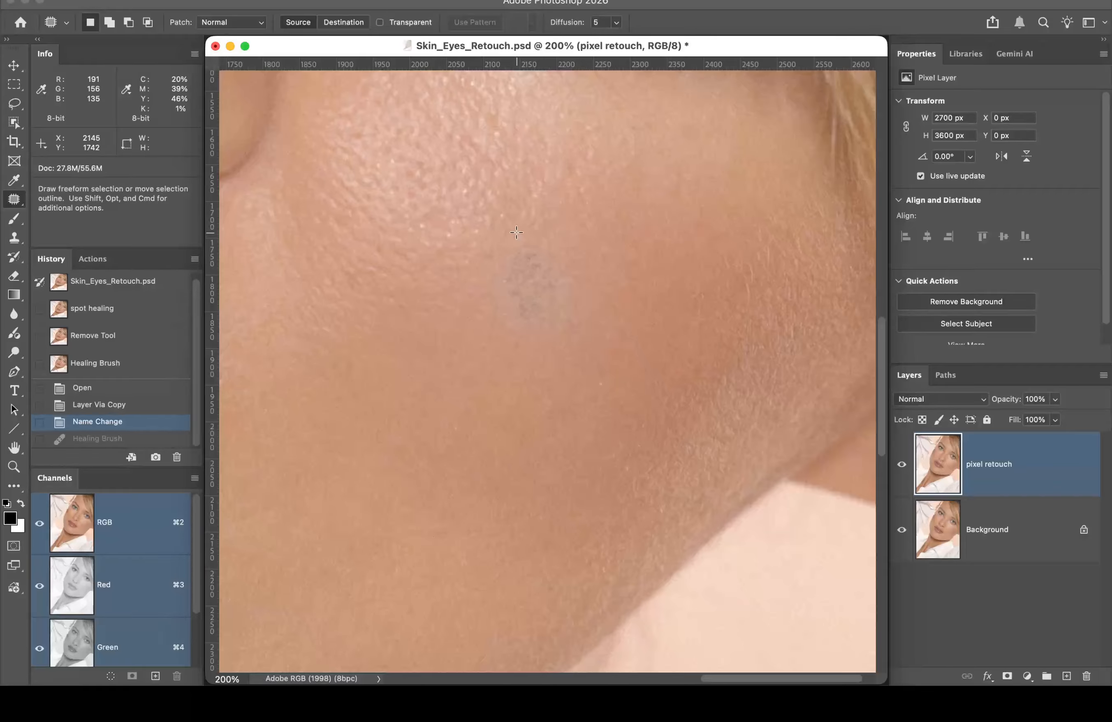
Step: Outline the grey cheek blemish and drag the patch onto clean skin below-left of it
mouse_move(516, 233)
mouse_down()
mouse_move(481, 281)
mouse_move(486, 328)
mouse_move(515, 350)
mouse_move(591, 336)
mouse_move(598, 296)
mouse_move(587, 256)
mouse_move(545, 226)
mouse_move(515, 235)
mouse_up()
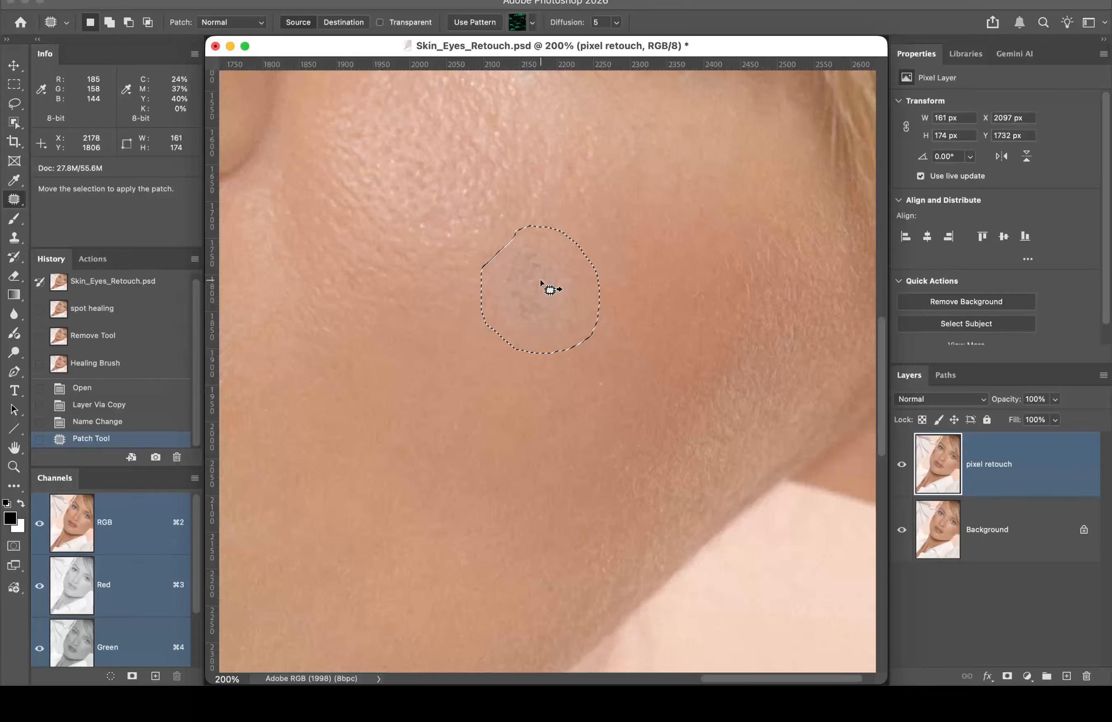
drag(541, 282, 639, 211)
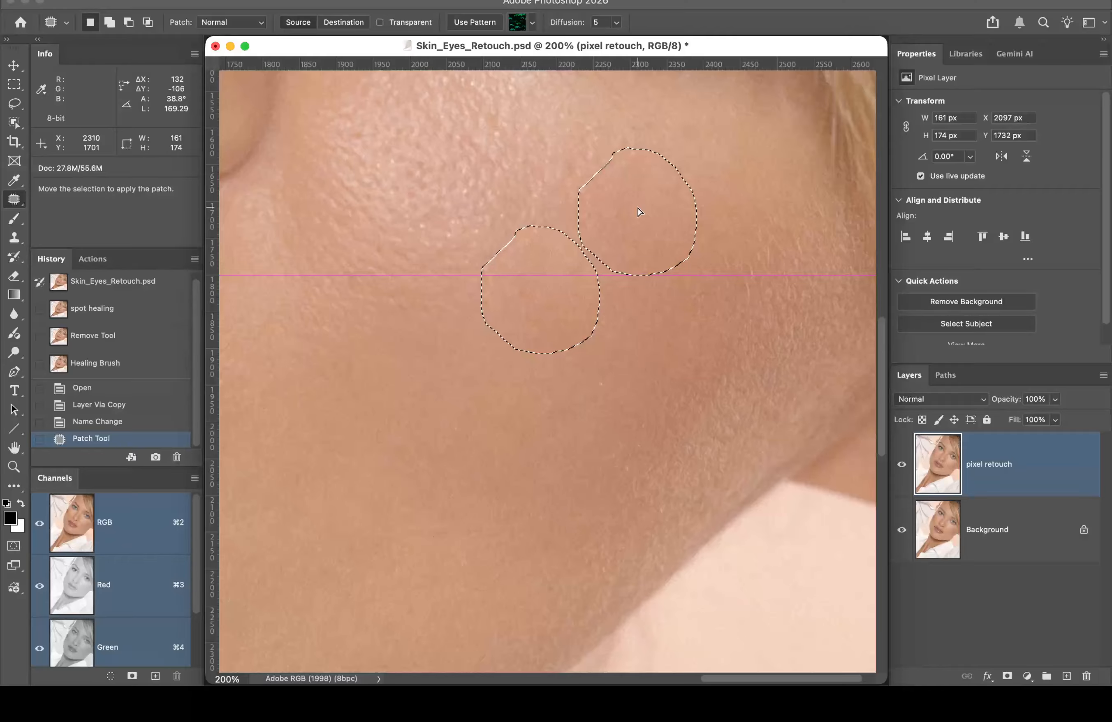
drag(639, 211, 648, 219)
drag(542, 282, 612, 394)
drag(541, 284, 443, 365)
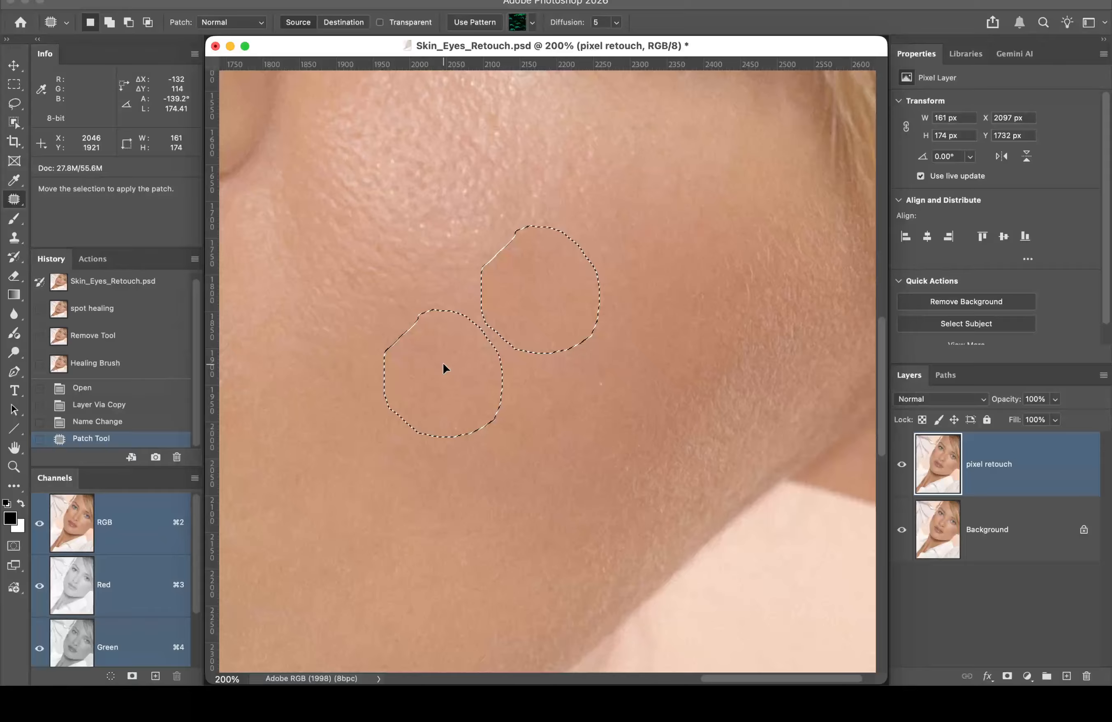
drag(443, 364, 446, 366)
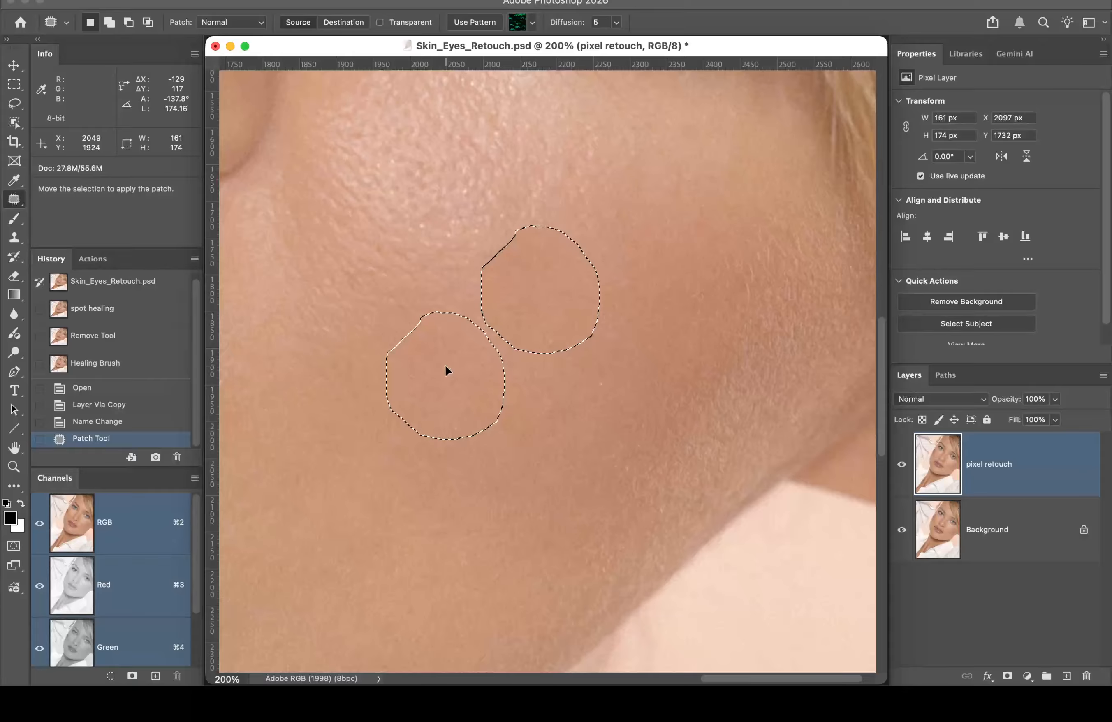
drag(445, 367, 445, 367)
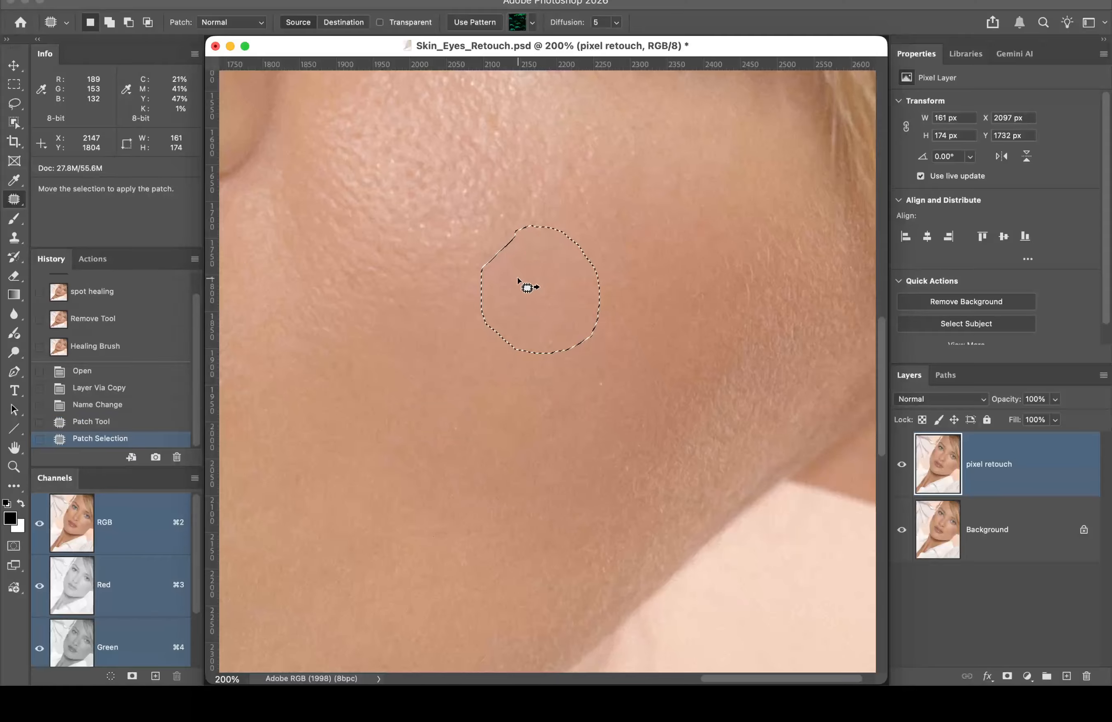
Step: Deselect and save the patched cheek as a History snapshot named 'Patch tool'
key(super+d)
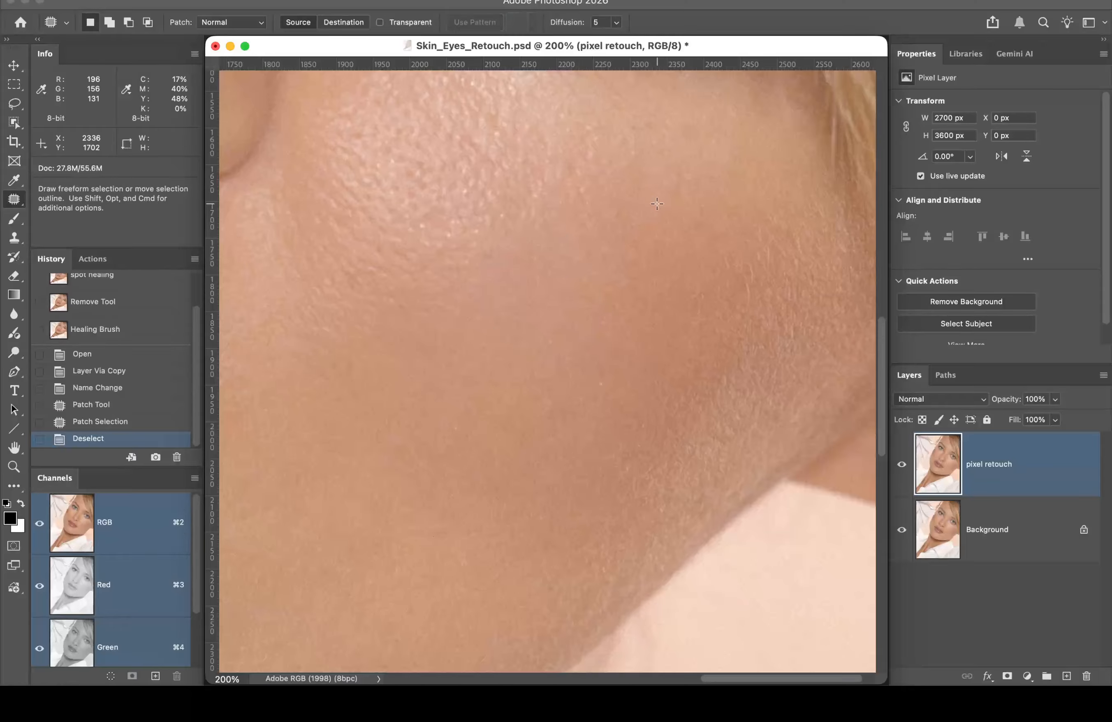
alt+click(155, 458)
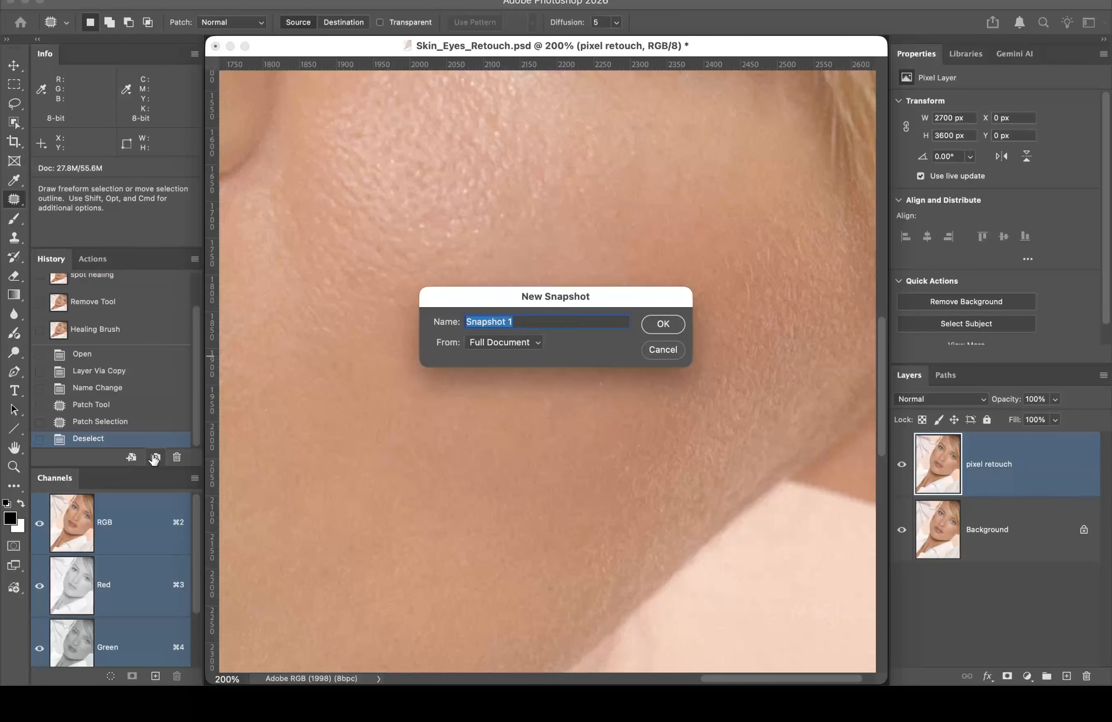
text(Patch tool)
click(663, 323)
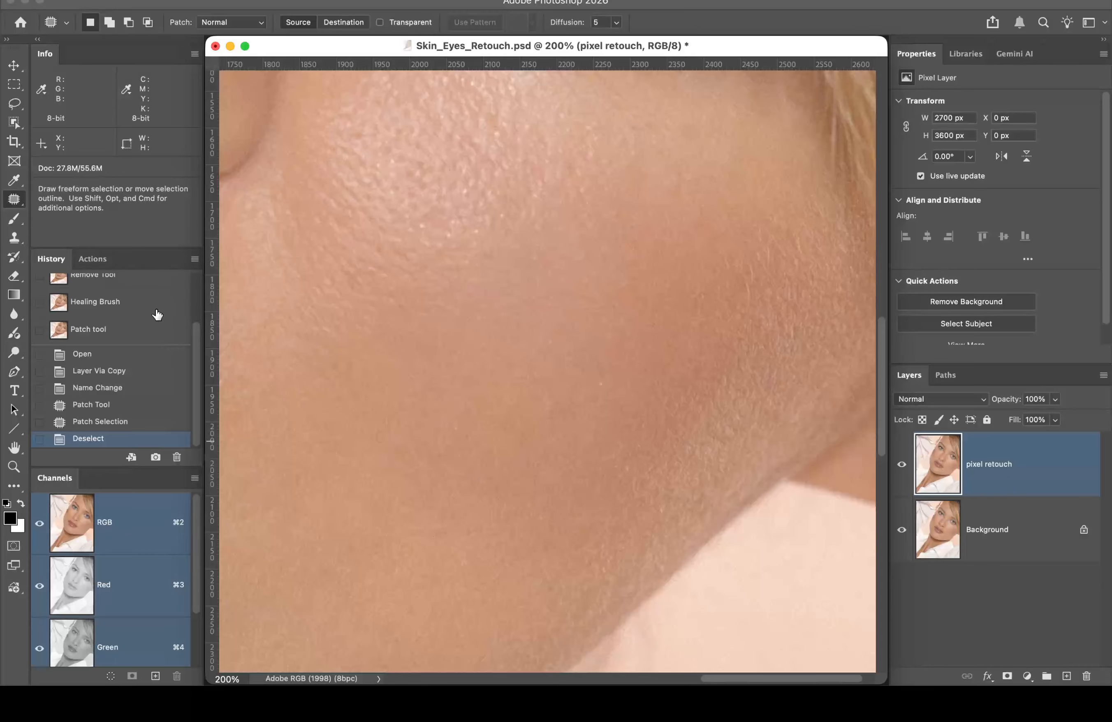
scroll(157, 315, up, 2)
scroll(157, 314, up, 1)
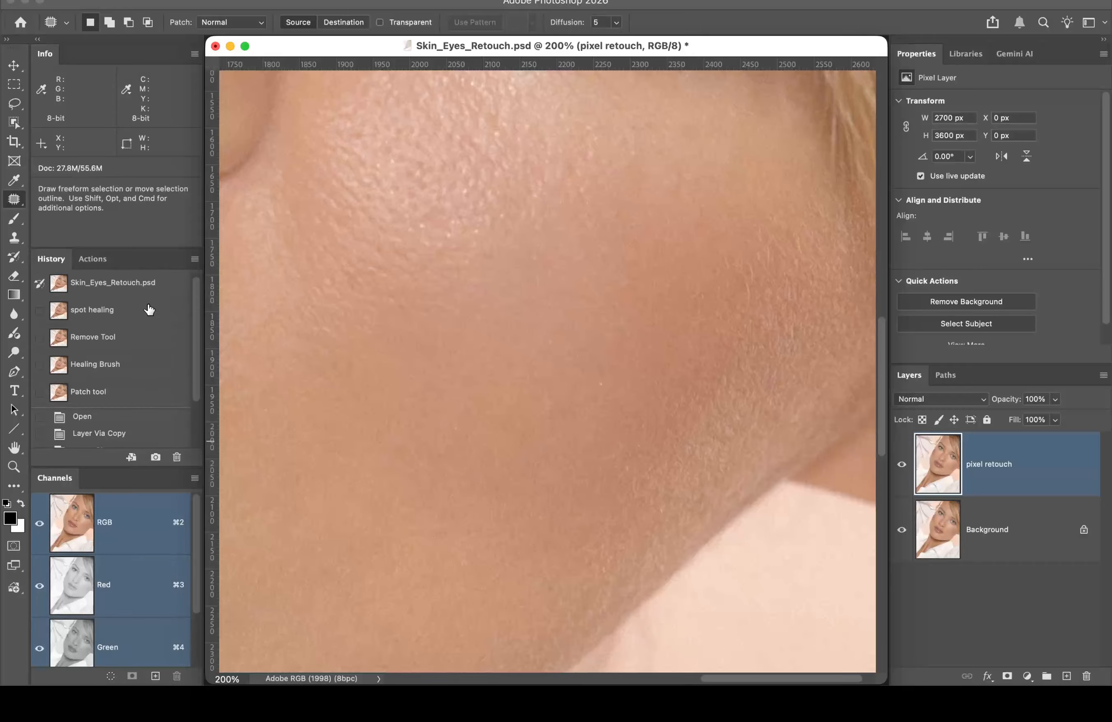
click(158, 283)
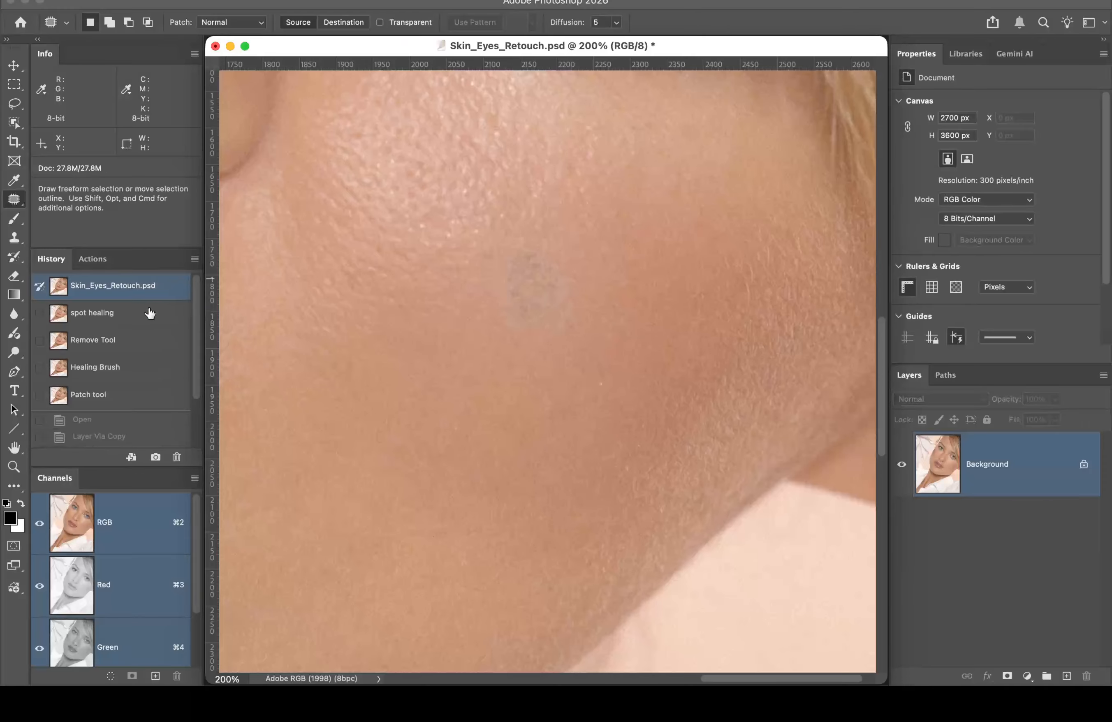
click(135, 322)
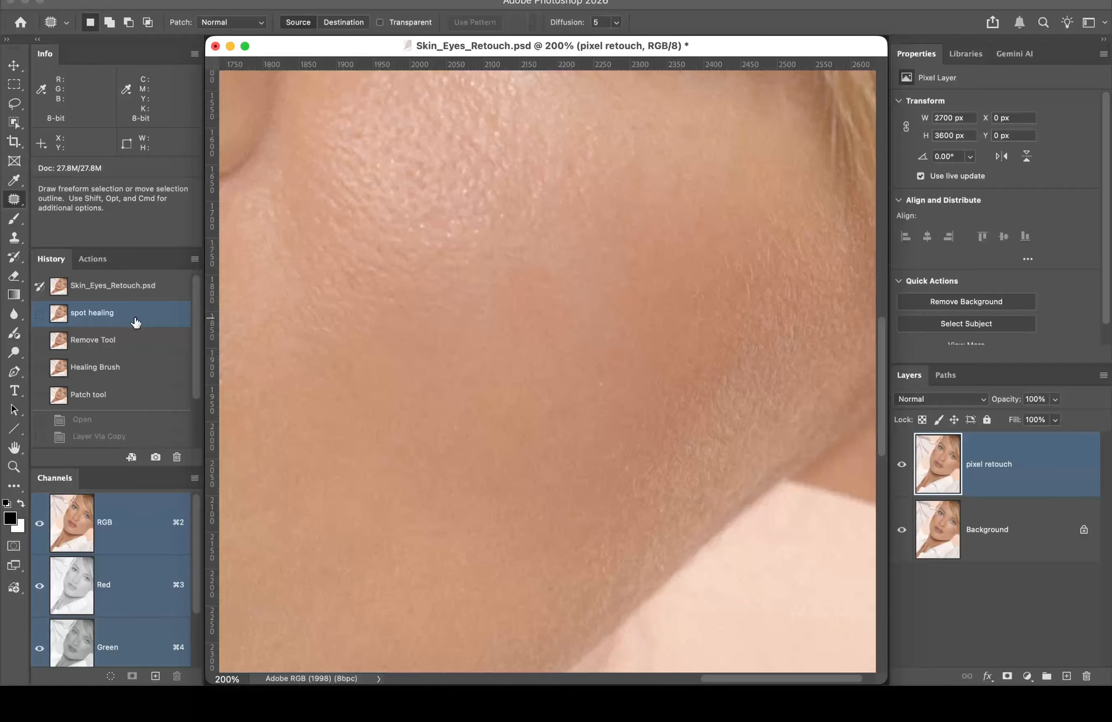
click(135, 342)
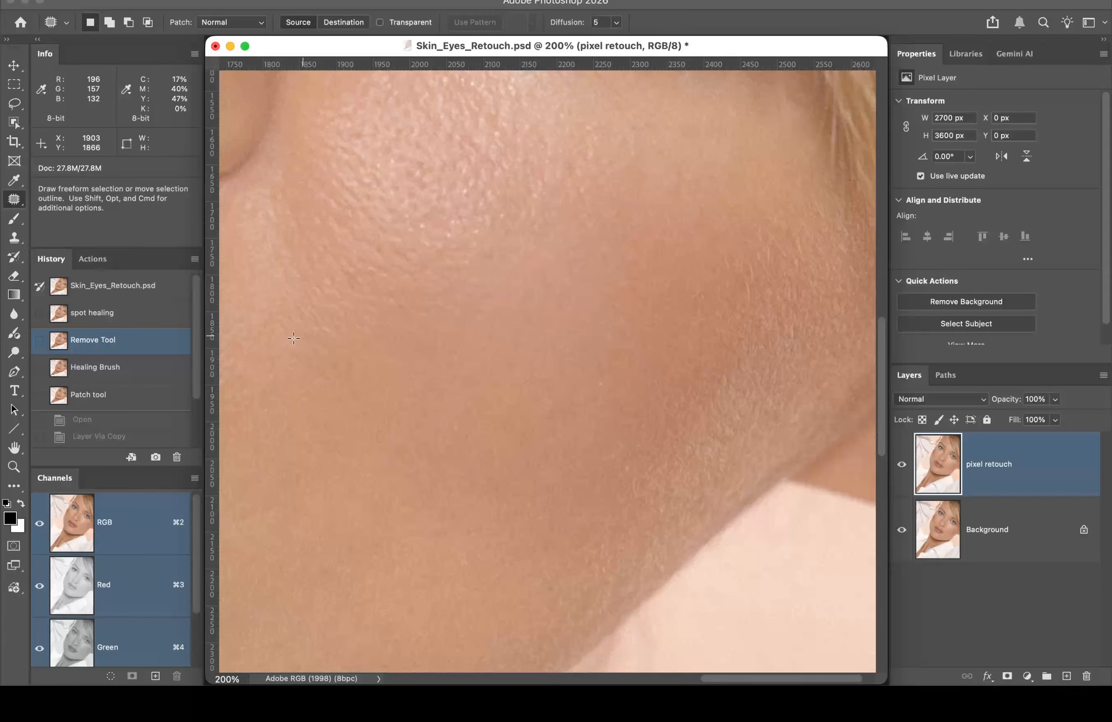
click(148, 372)
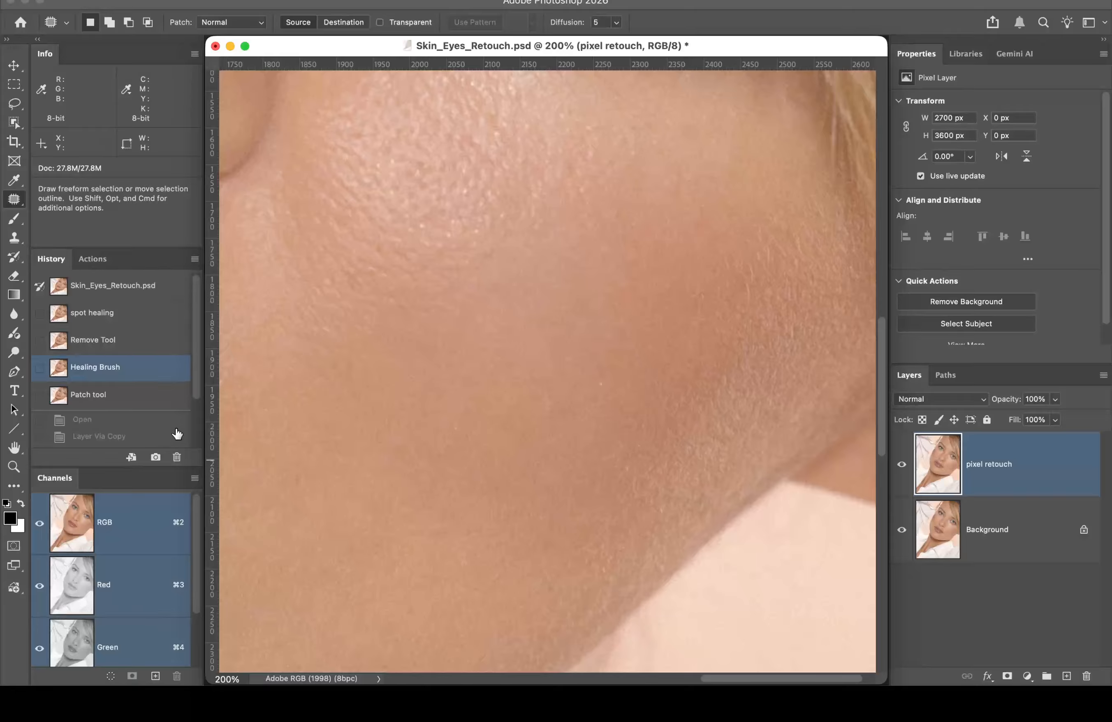
scroll(164, 367, down, 1)
scroll(165, 367, down, 1)
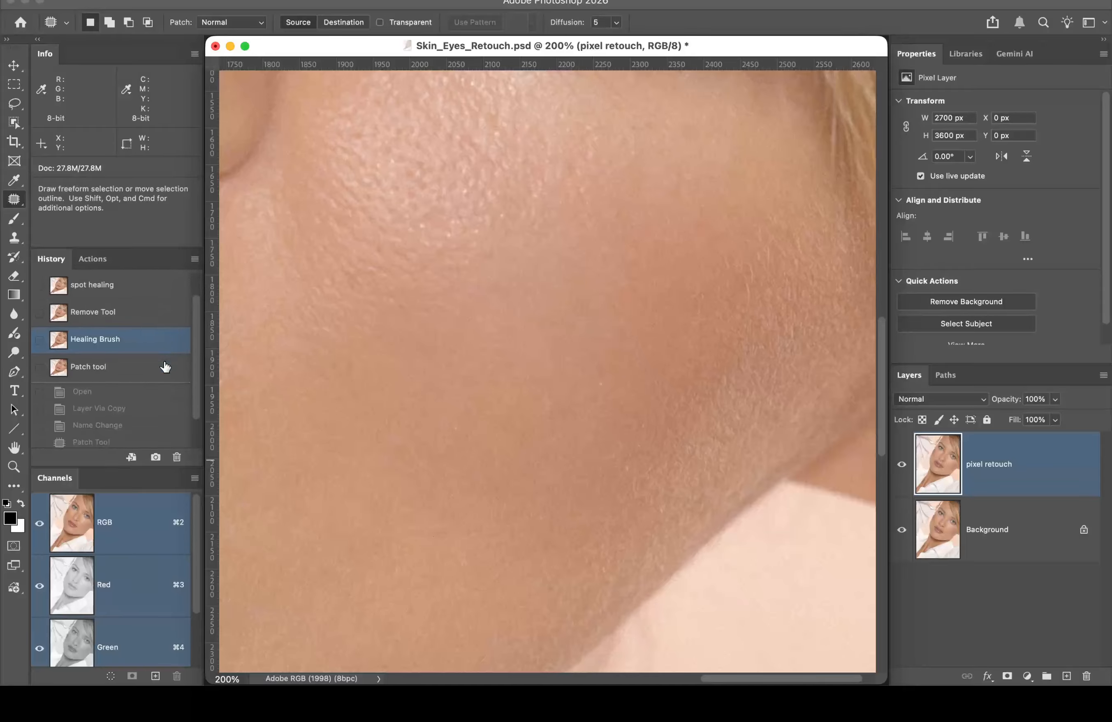
click(130, 374)
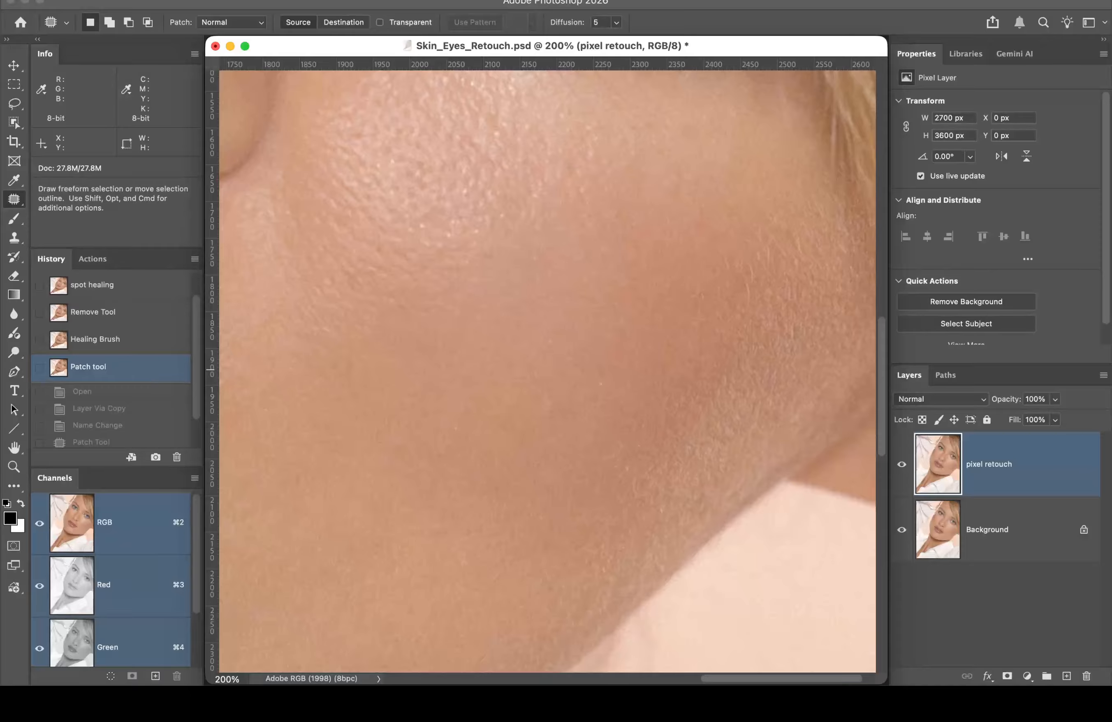
Step: Save Skin_Eyes_Retouch.psd to Toss Volume using File > Save As
click(140, 0)
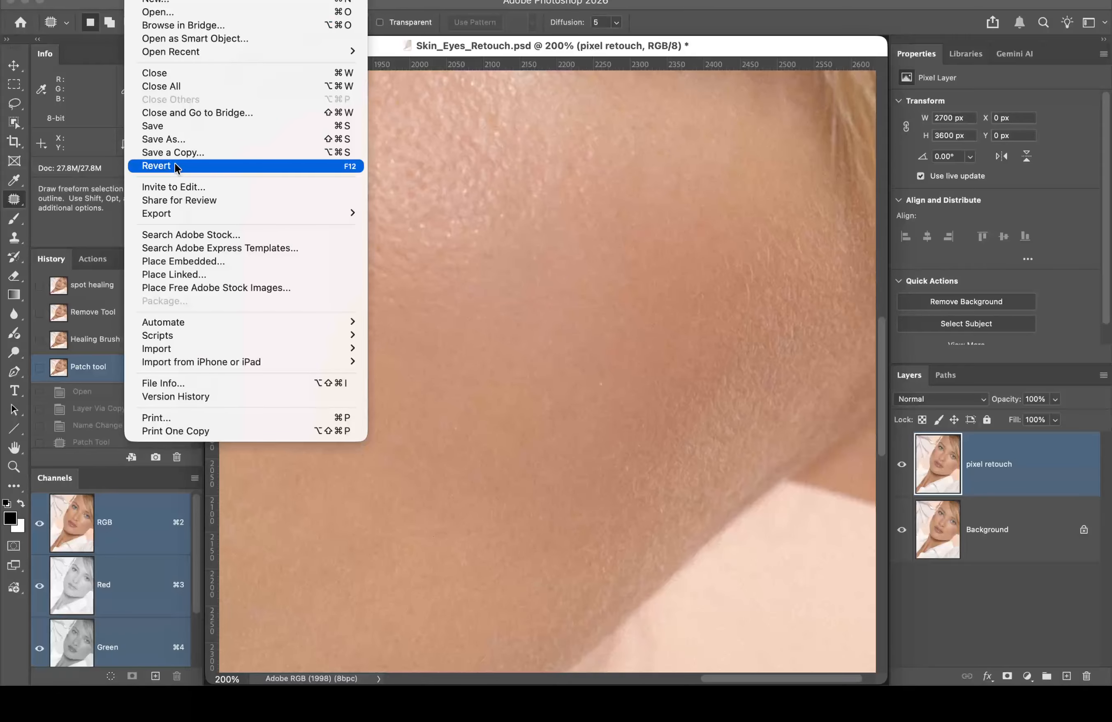
click(198, 139)
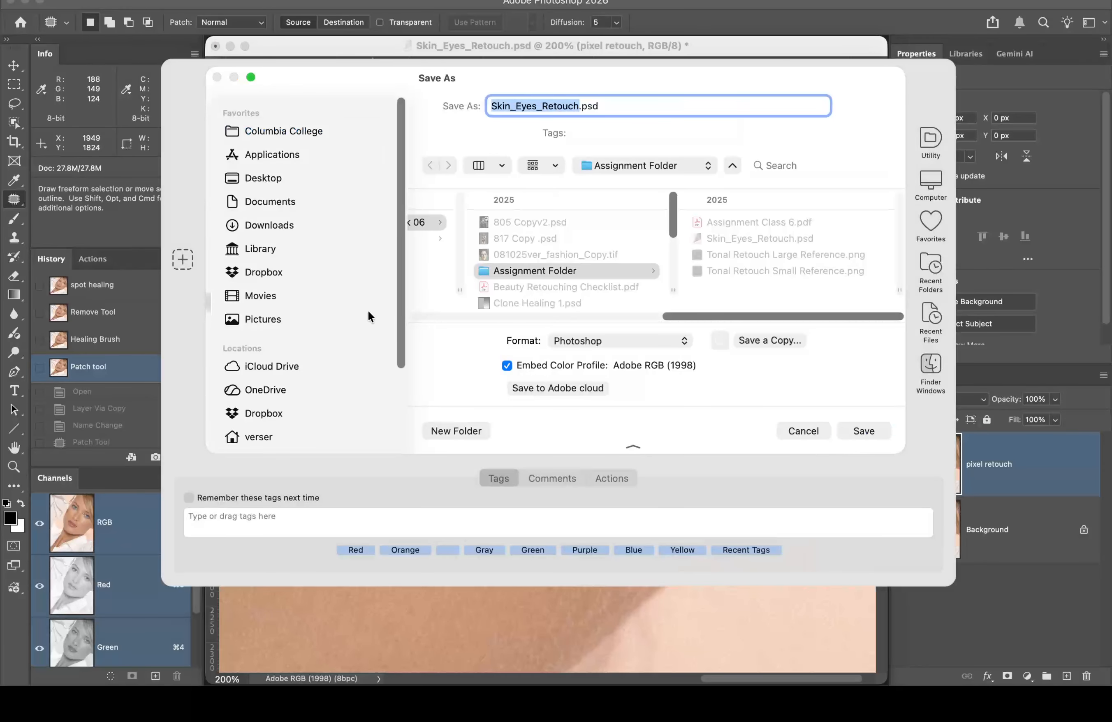
scroll(304, 399, down, 3)
scroll(305, 399, down, 2)
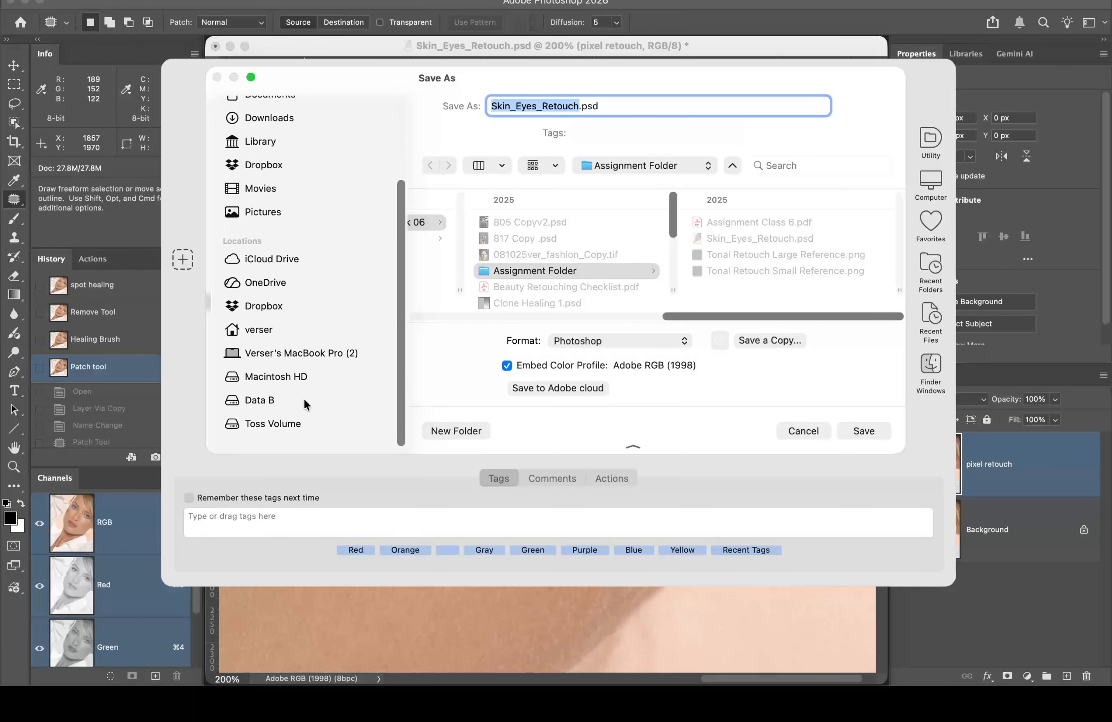
click(280, 428)
click(862, 431)
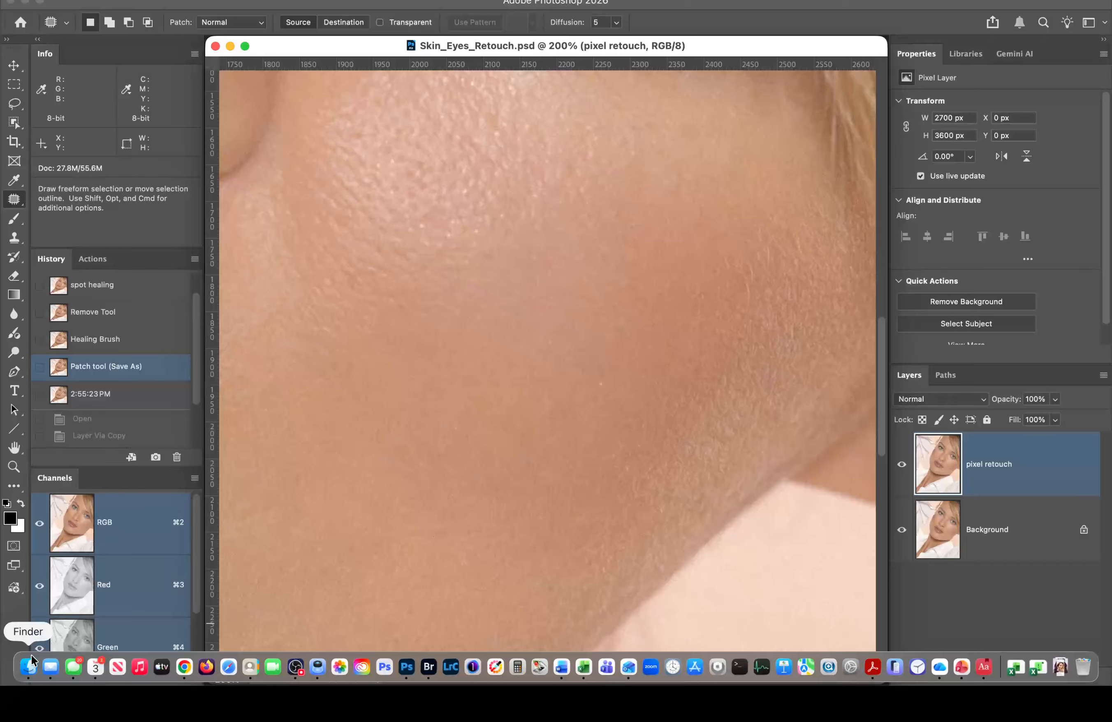
Step: Select Retouch Work Order.pdf in the Finder's Student Files Week 06 folder
click(29, 669)
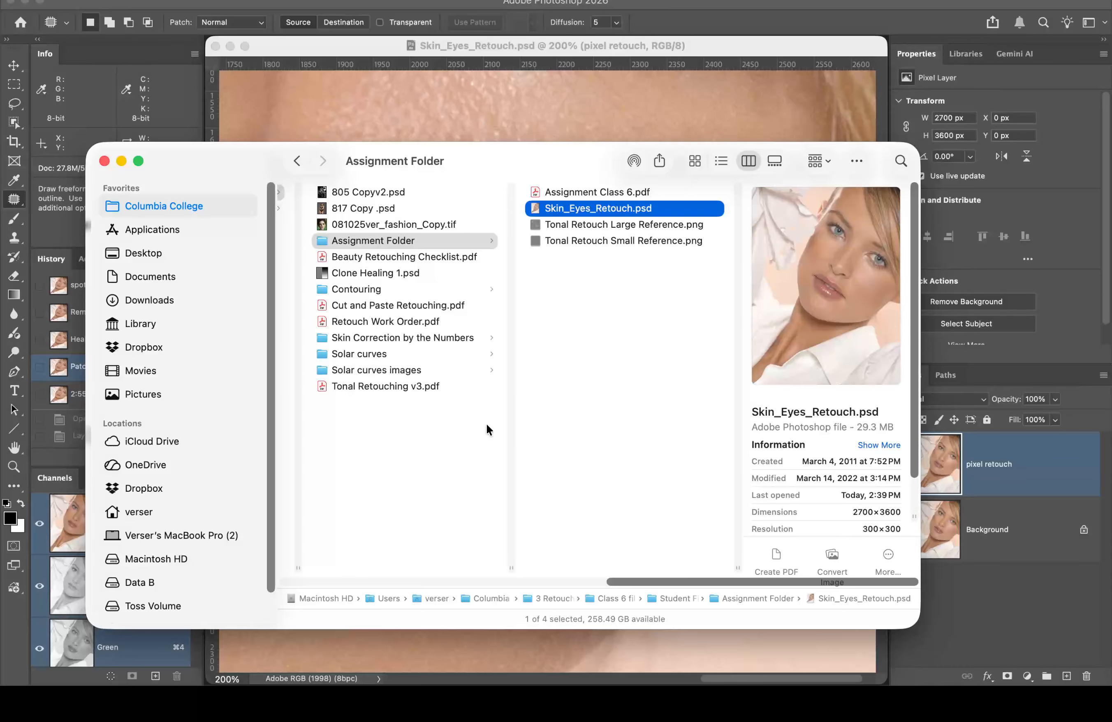
scroll(470, 472, left, 3)
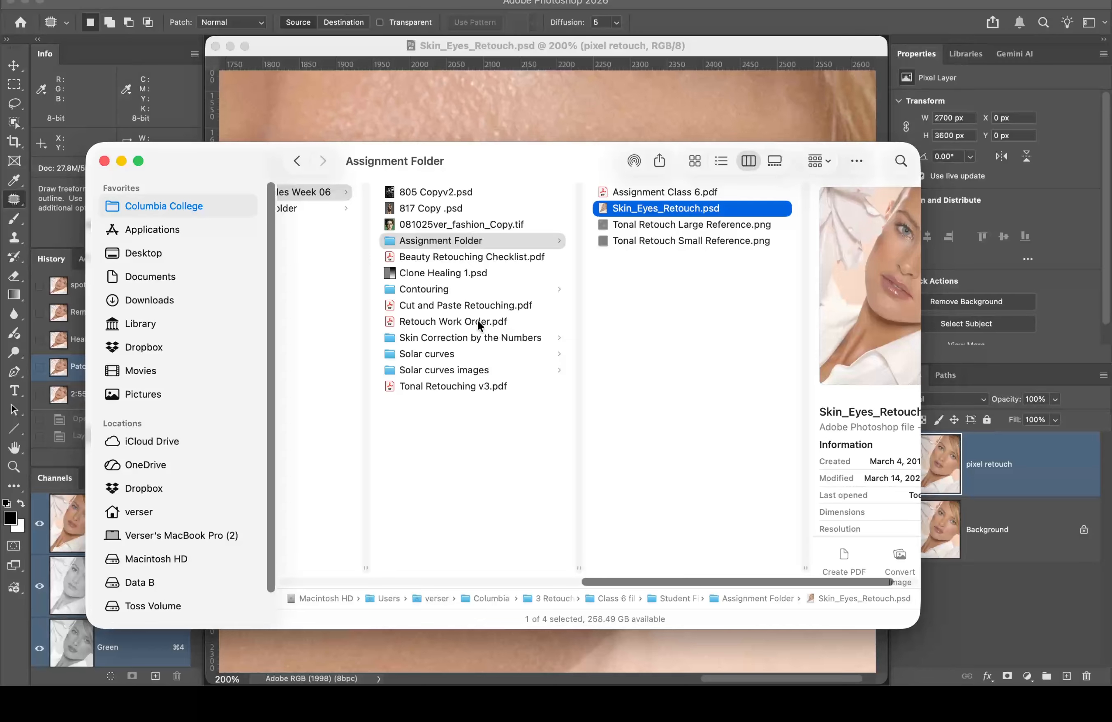
click(391, 320)
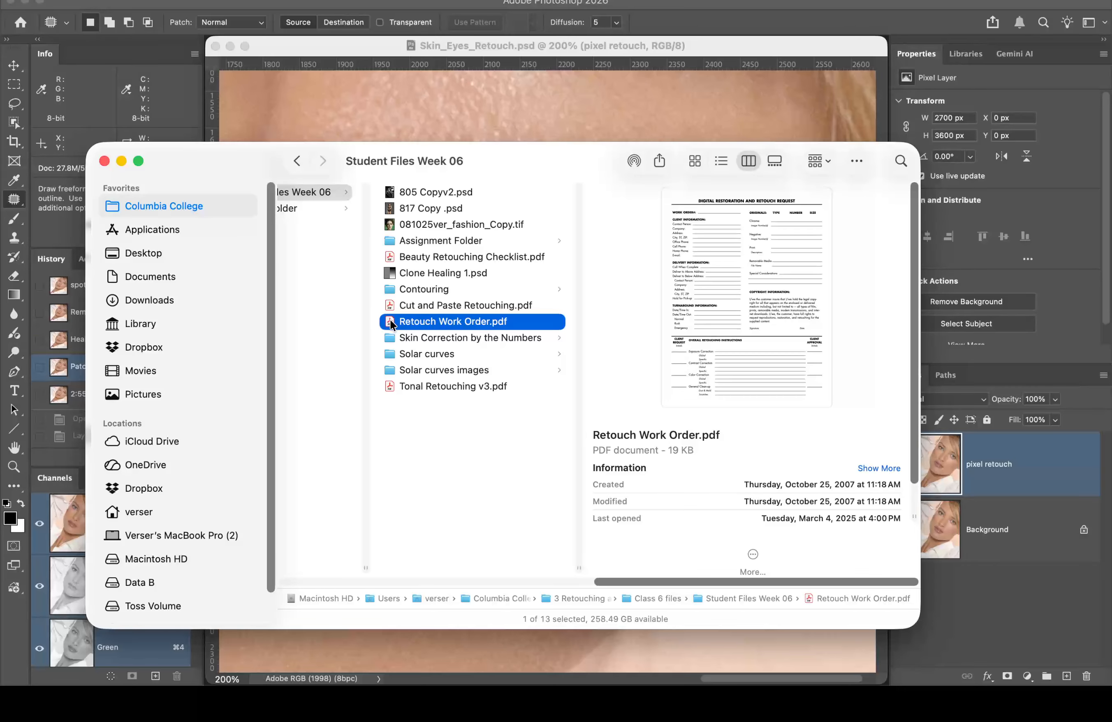
Step: Open Retouch Work Order.pdf in Acrobat and scroll through page 1's client and delivery sections
double_click(390, 322)
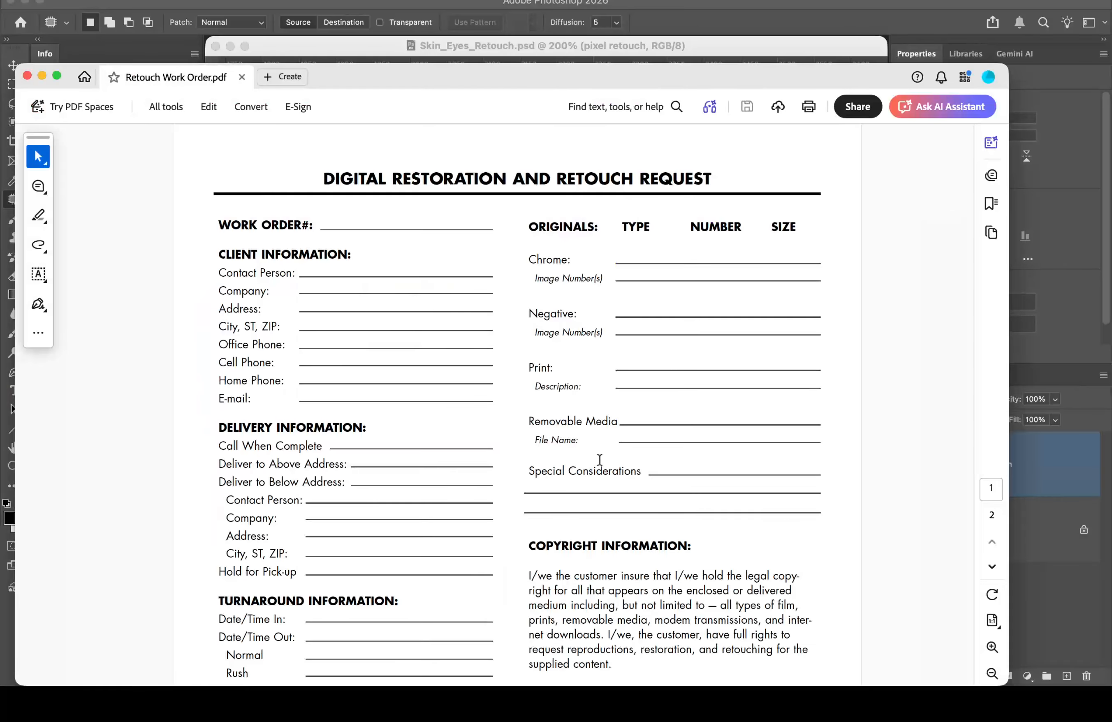
scroll(809, 502, down, 1)
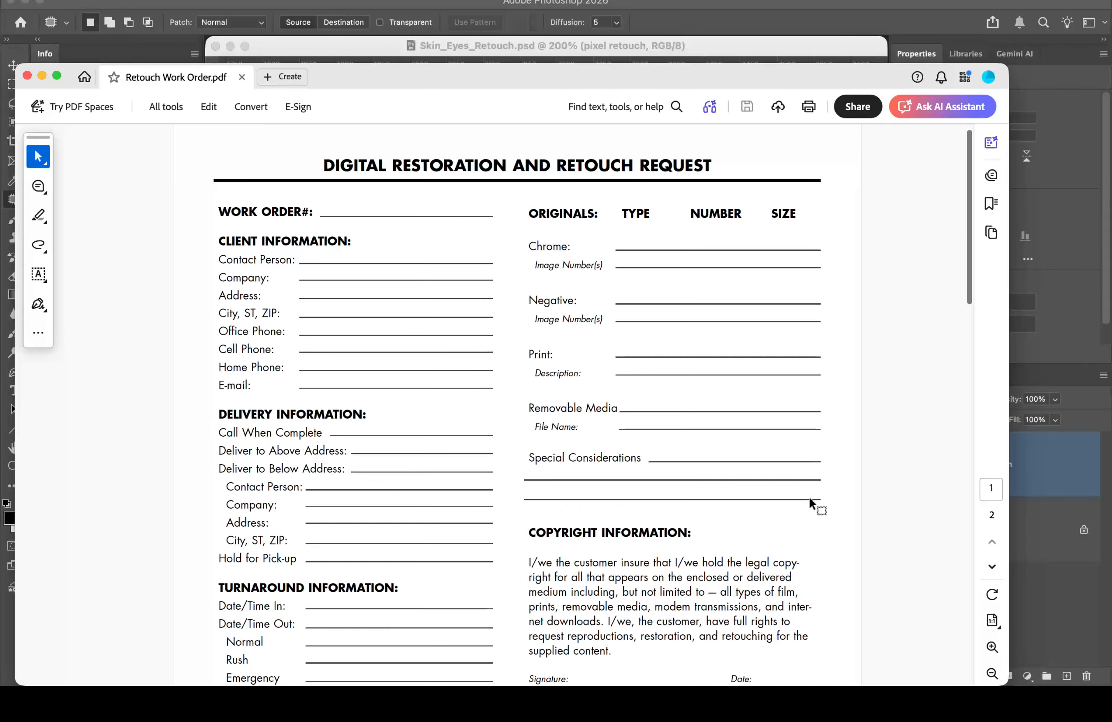
scroll(813, 508, up, 1)
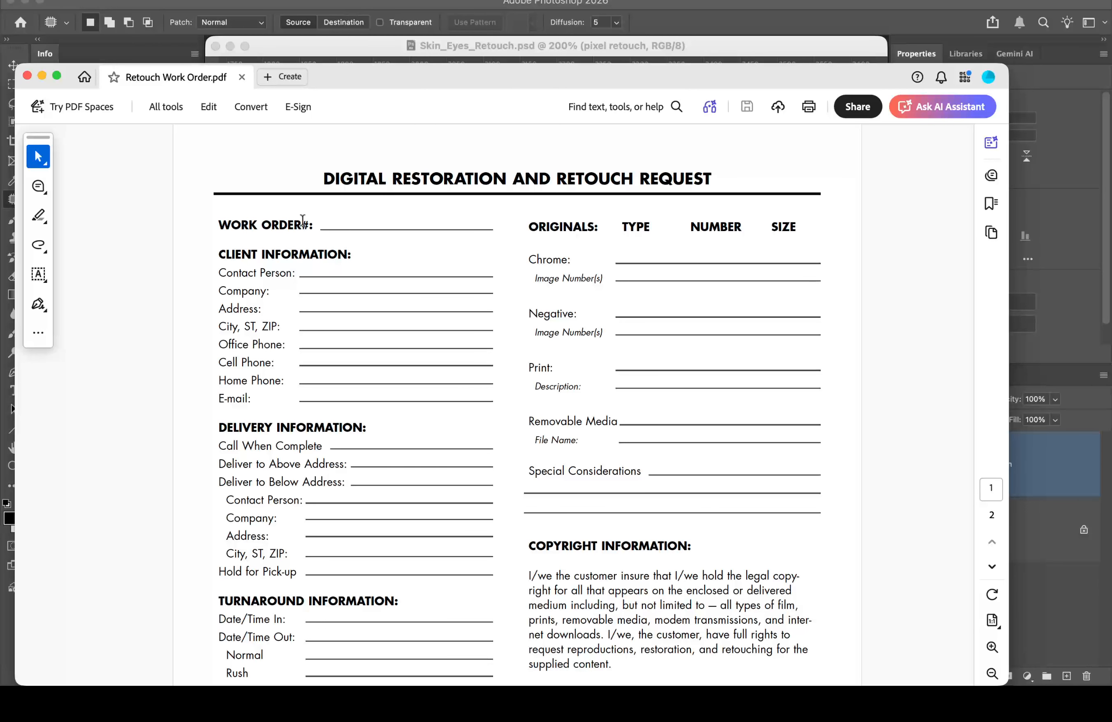
scroll(404, 412, down, 2)
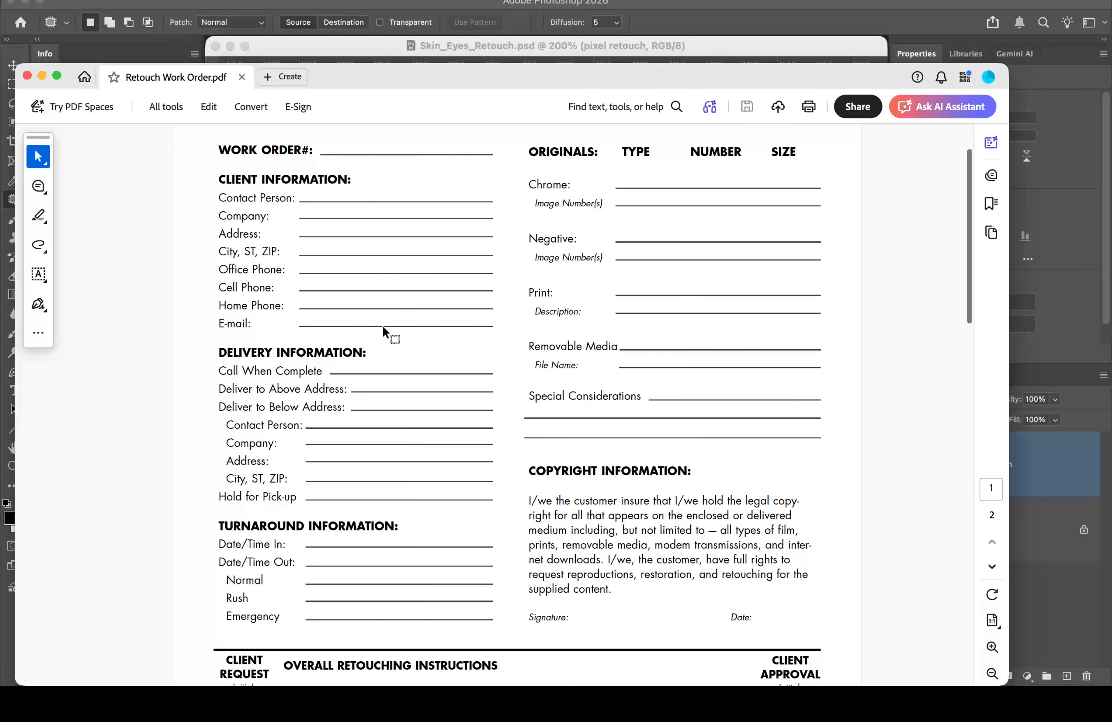
scroll(375, 457, down, 3)
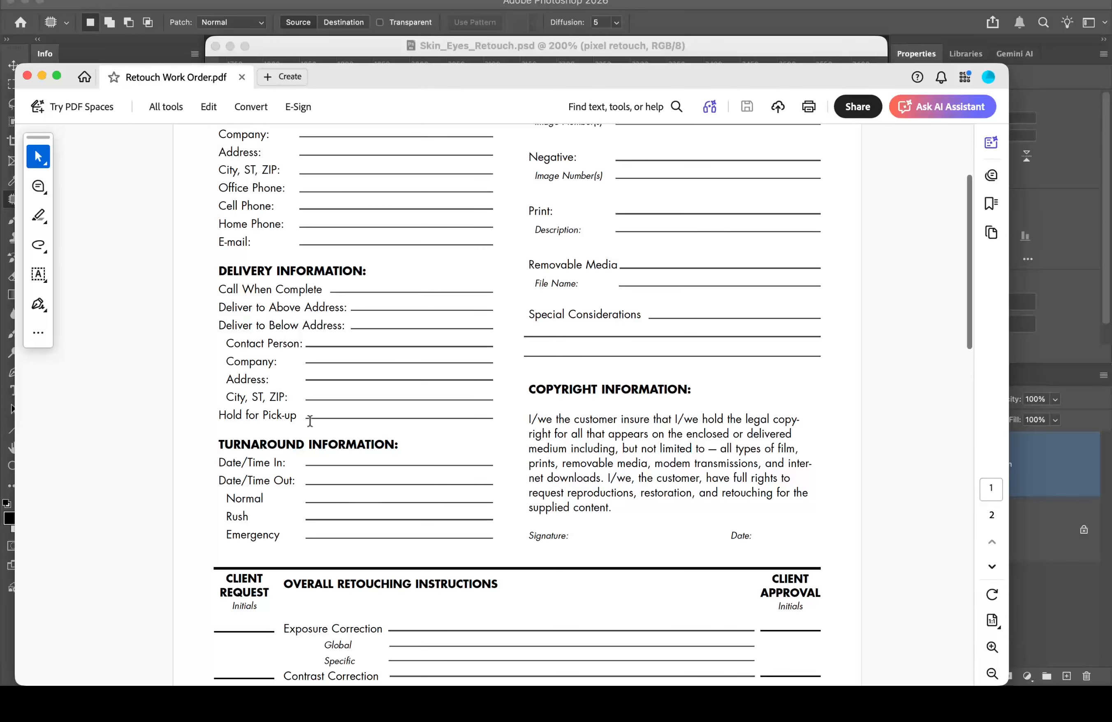
scroll(334, 473, up, 3)
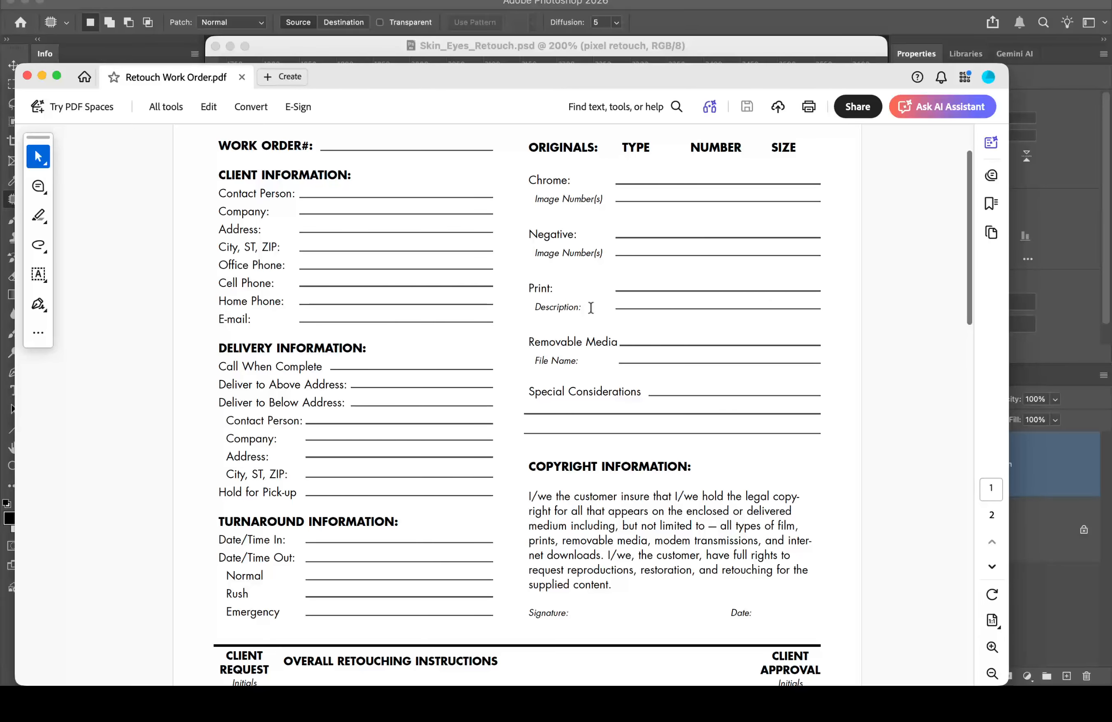
scroll(713, 385, down, 2)
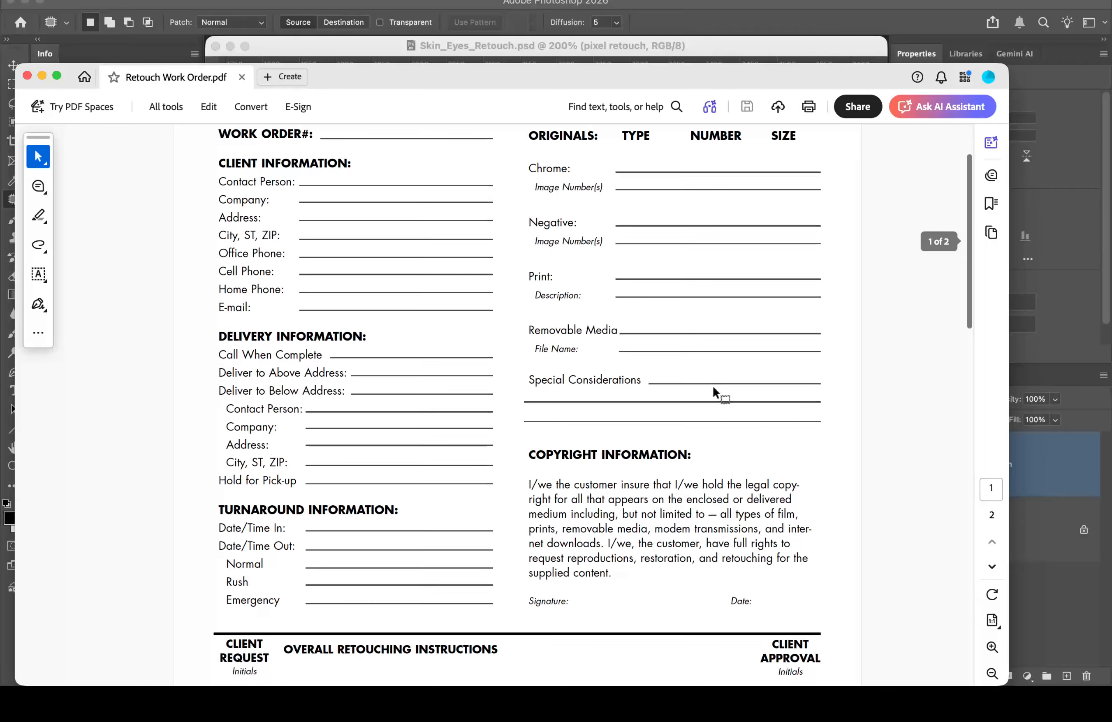
scroll(712, 385, down, 5)
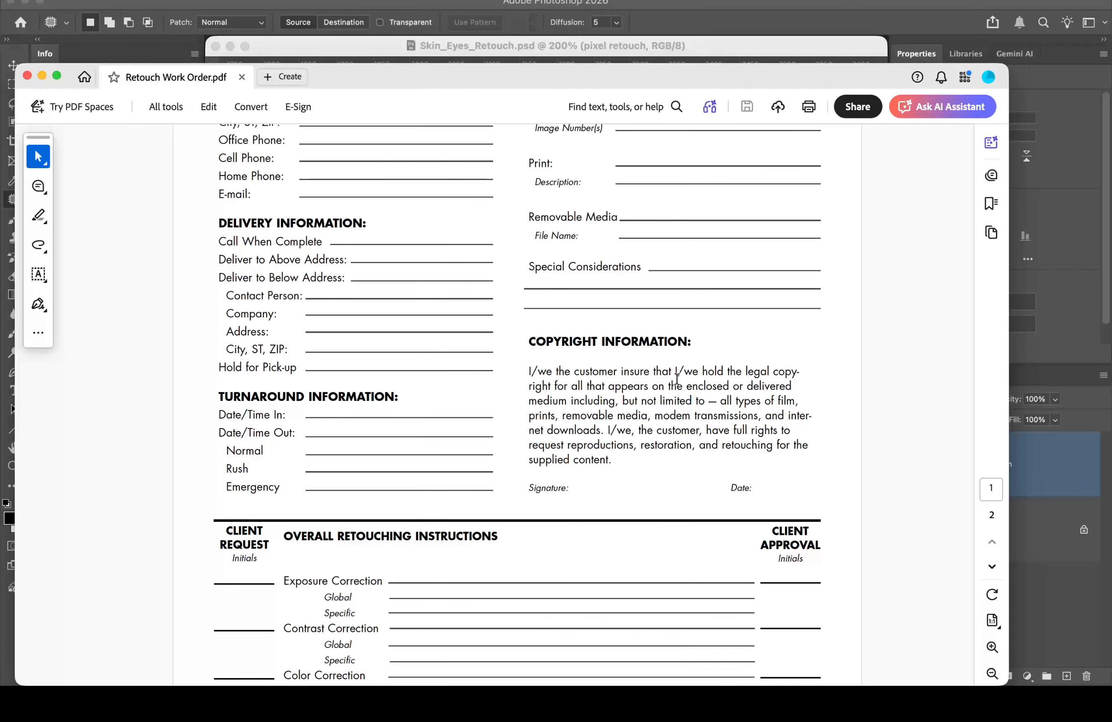
Step: Scroll down to the Overall Retouching Instructions table and the start of the Face section
scroll(576, 455, down, 3)
scroll(575, 455, down, 10)
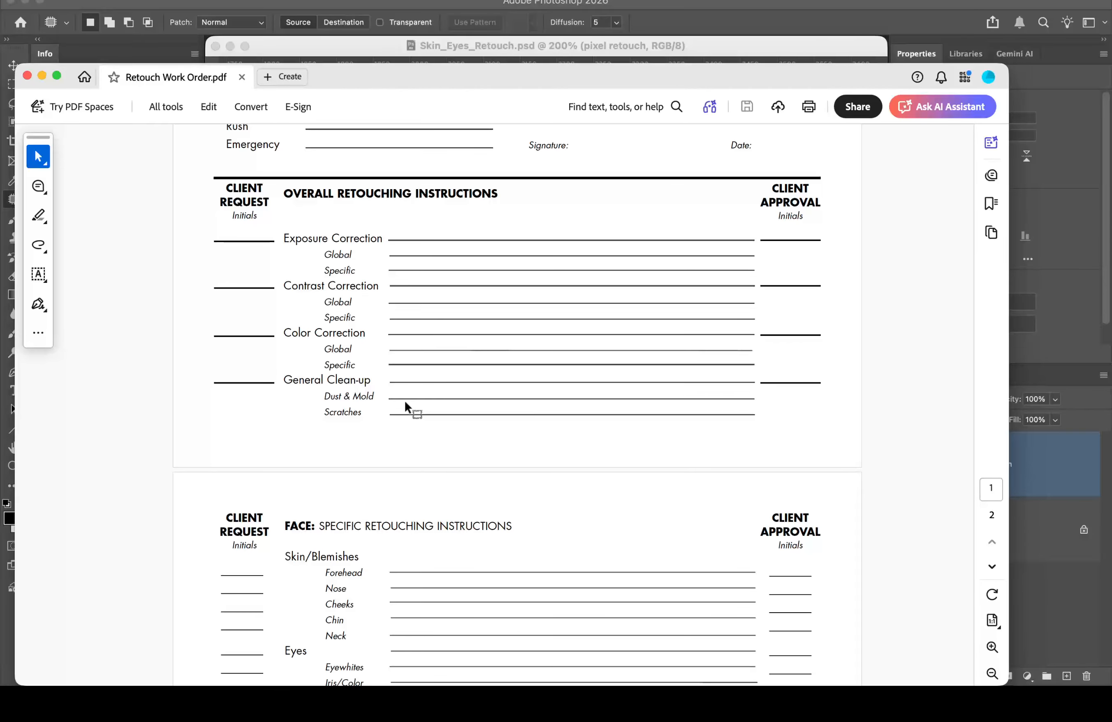
Step: Scroll through the Face, Body, Clothing and Environment sections, then close the work order
scroll(433, 407, down, 6)
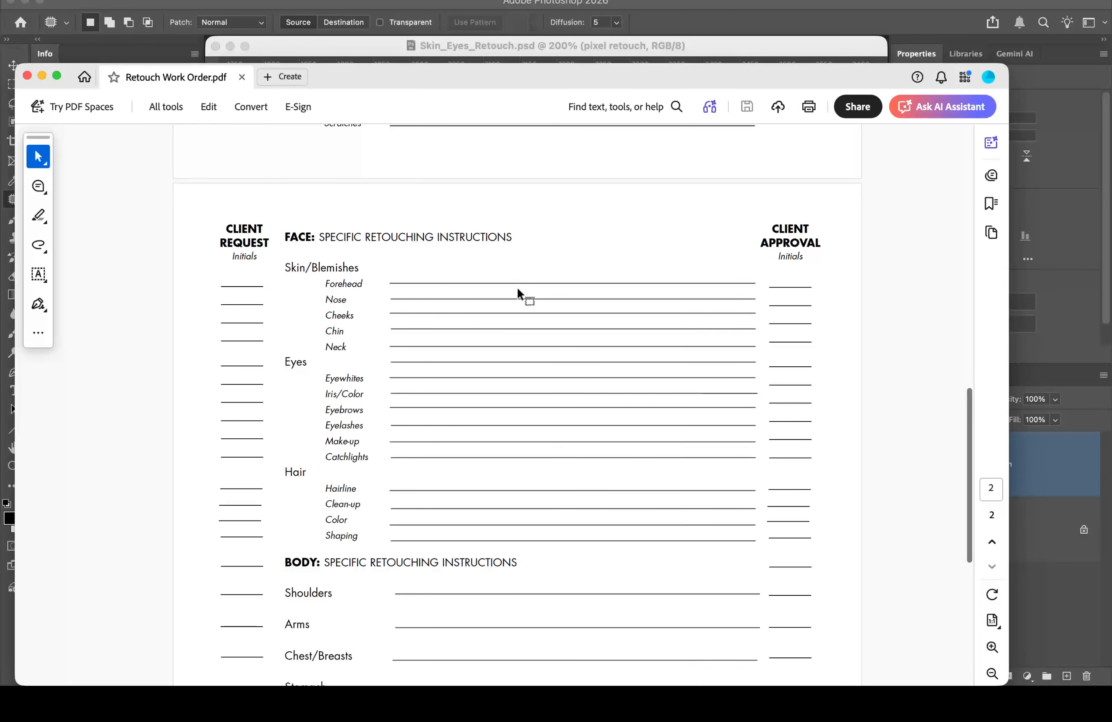
scroll(449, 328, down, 10)
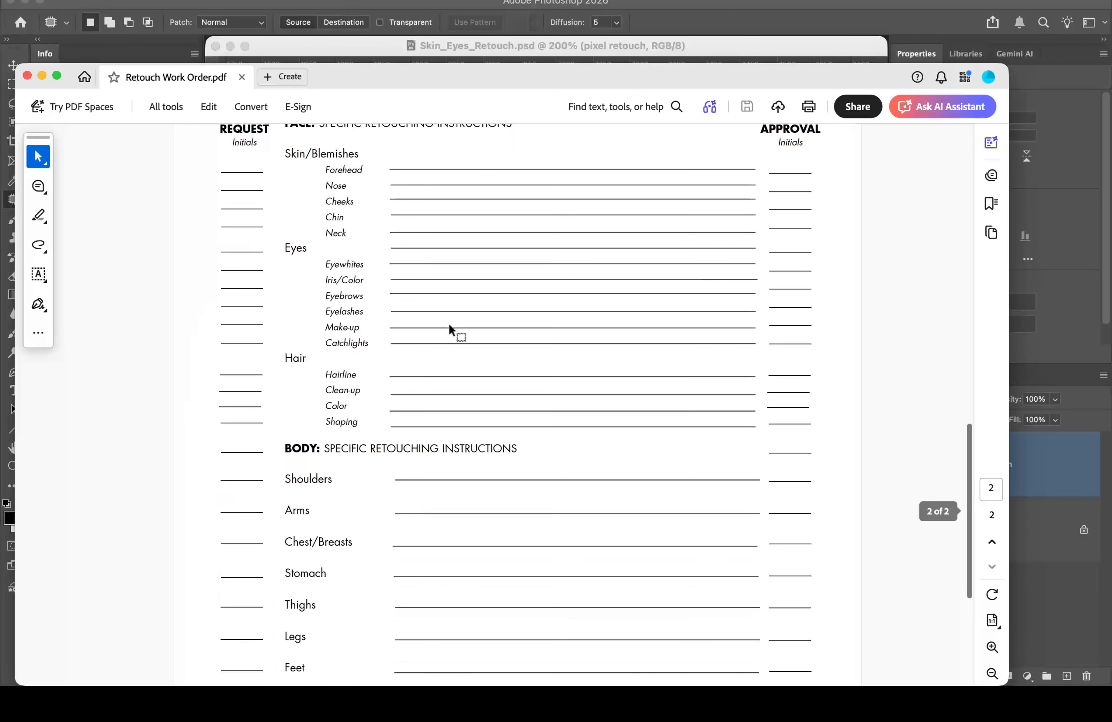
scroll(449, 325, down, 2)
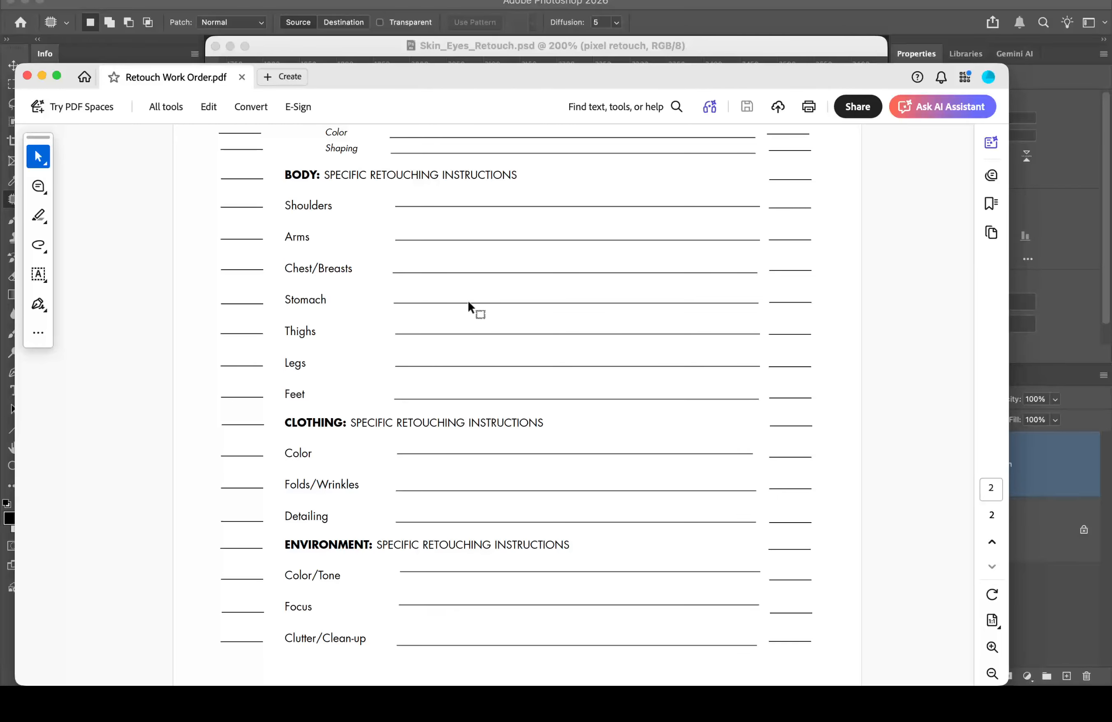
click(26, 76)
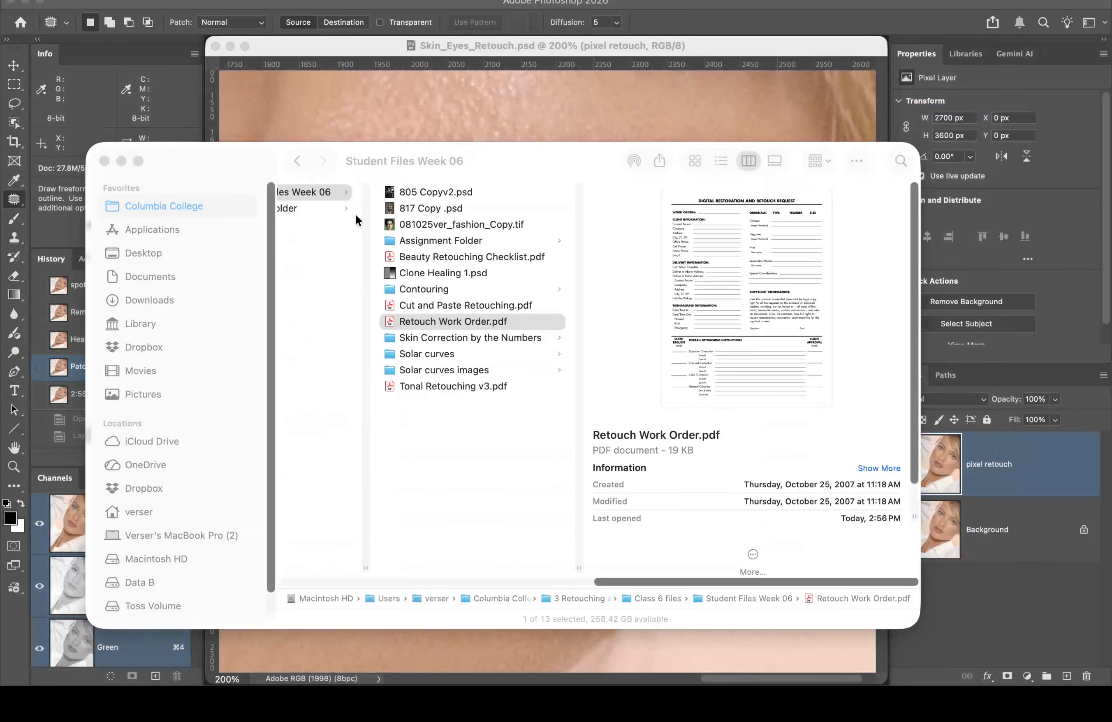
Step: Navigate Finder through Class 7 files to the Student Files Week 07 Assignment Folder
click(456, 432)
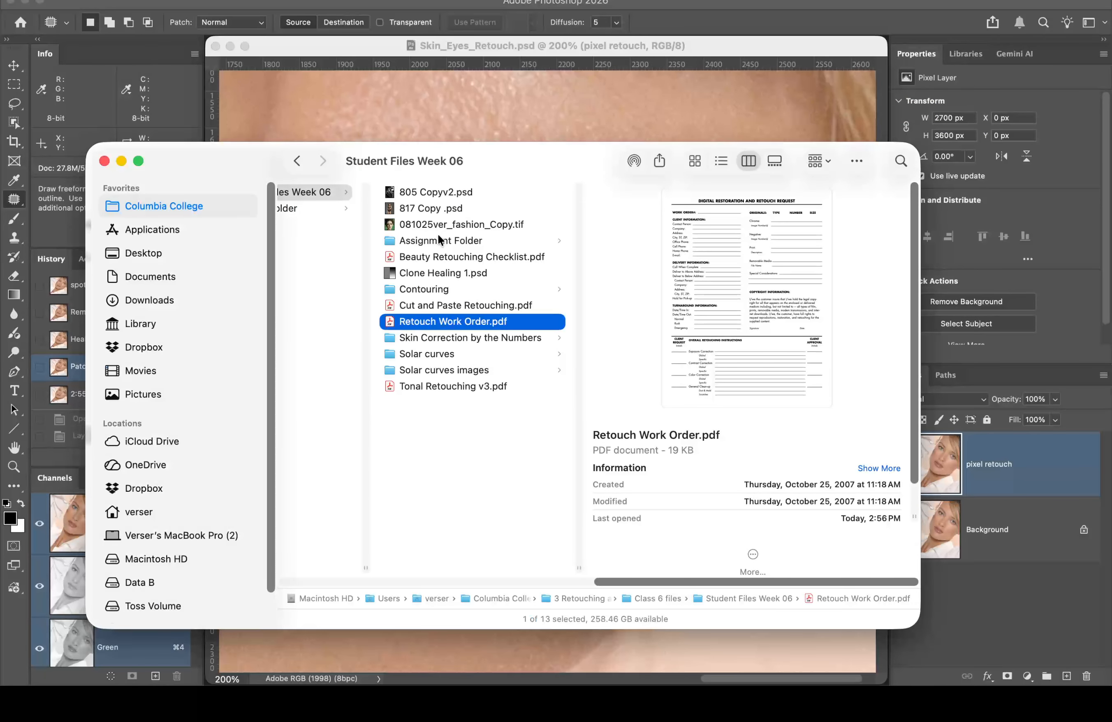
scroll(445, 258, left, 5)
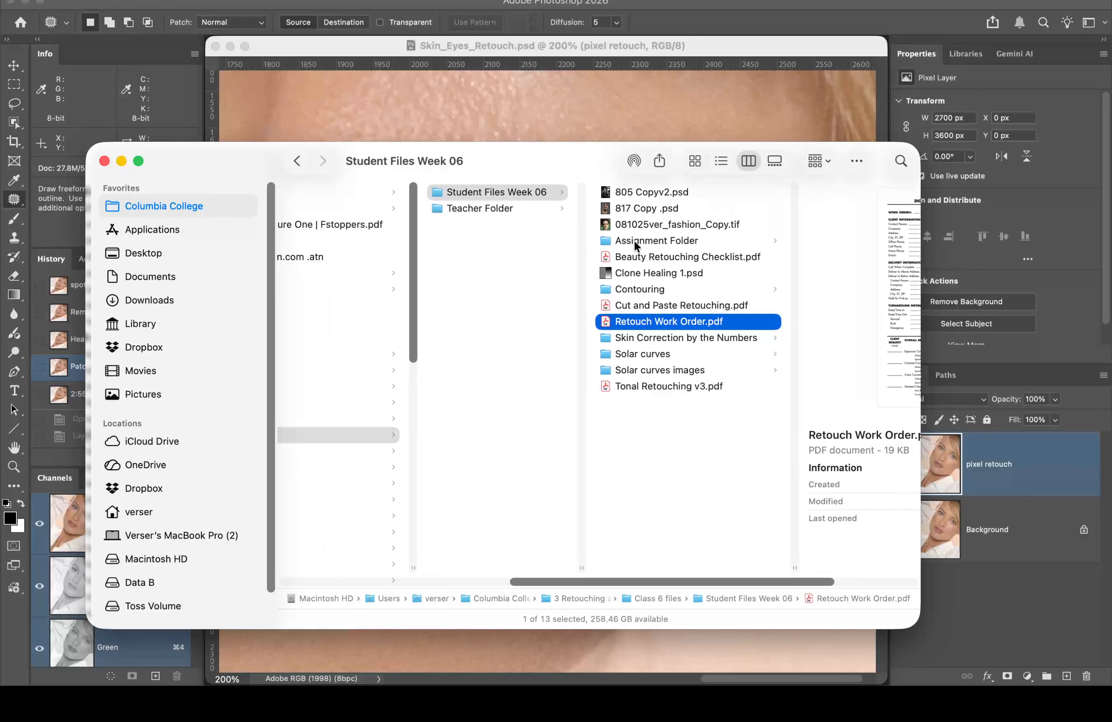
click(633, 240)
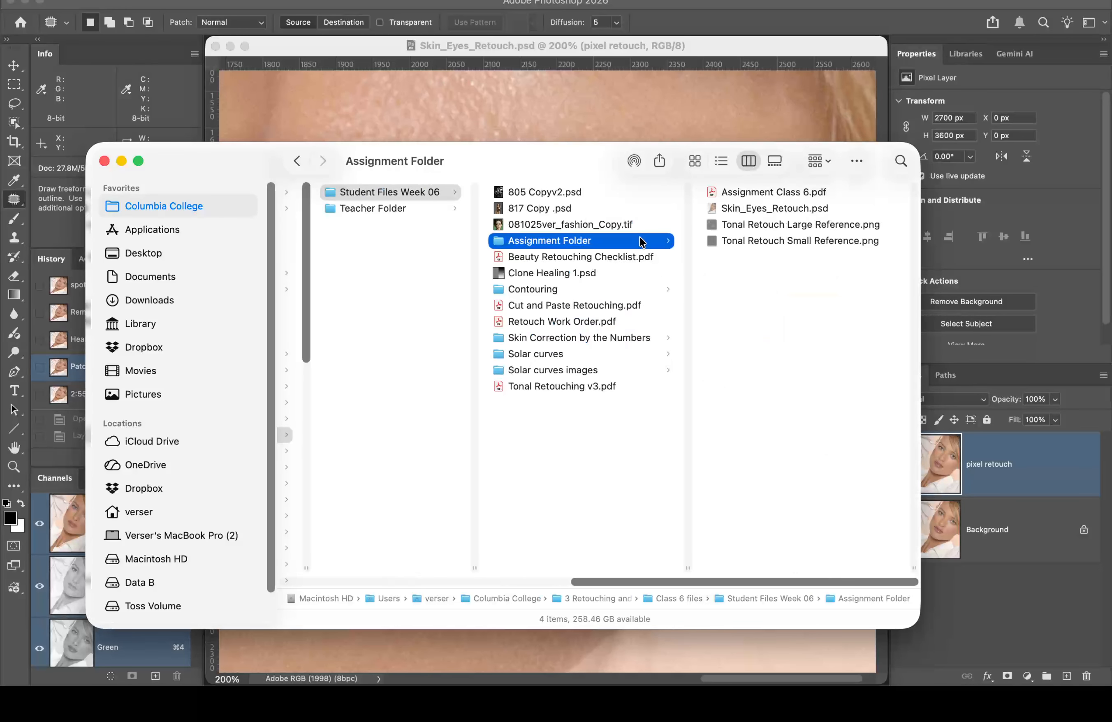
scroll(525, 301, left, 10)
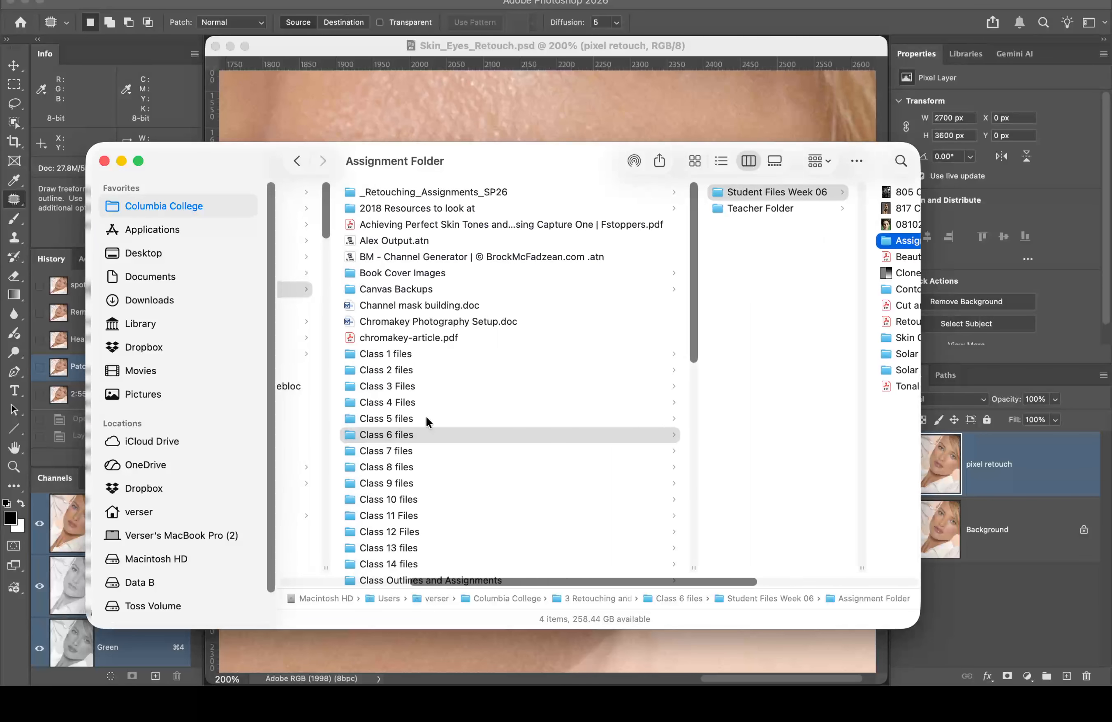
click(394, 450)
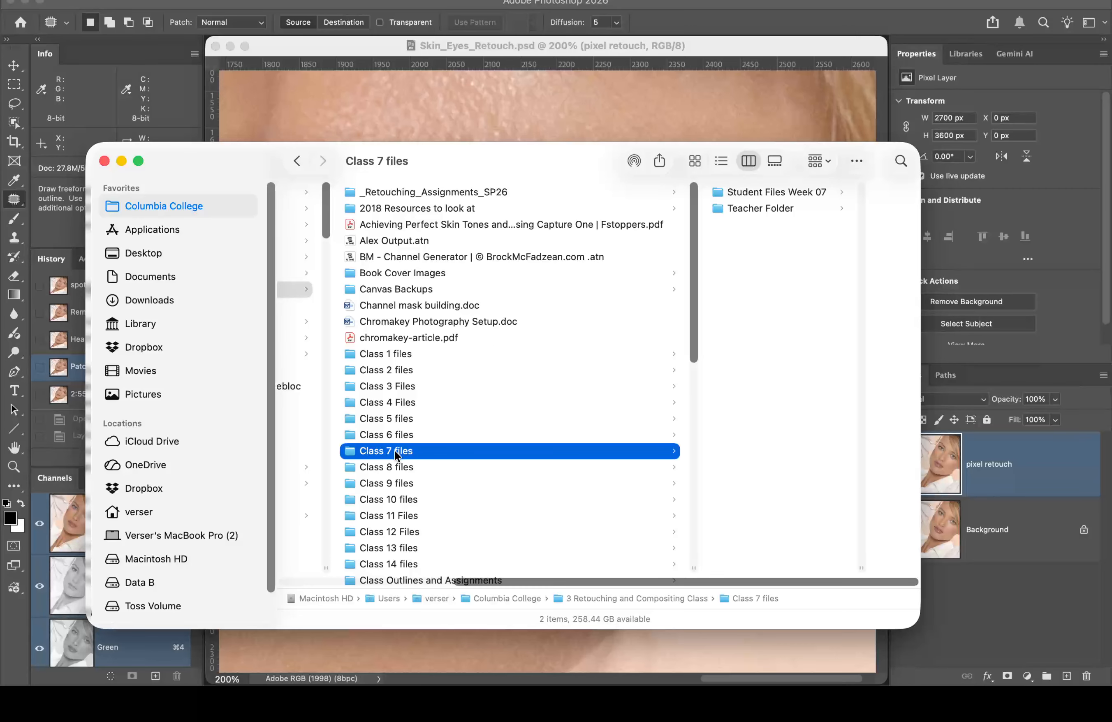
click(774, 193)
click(776, 187)
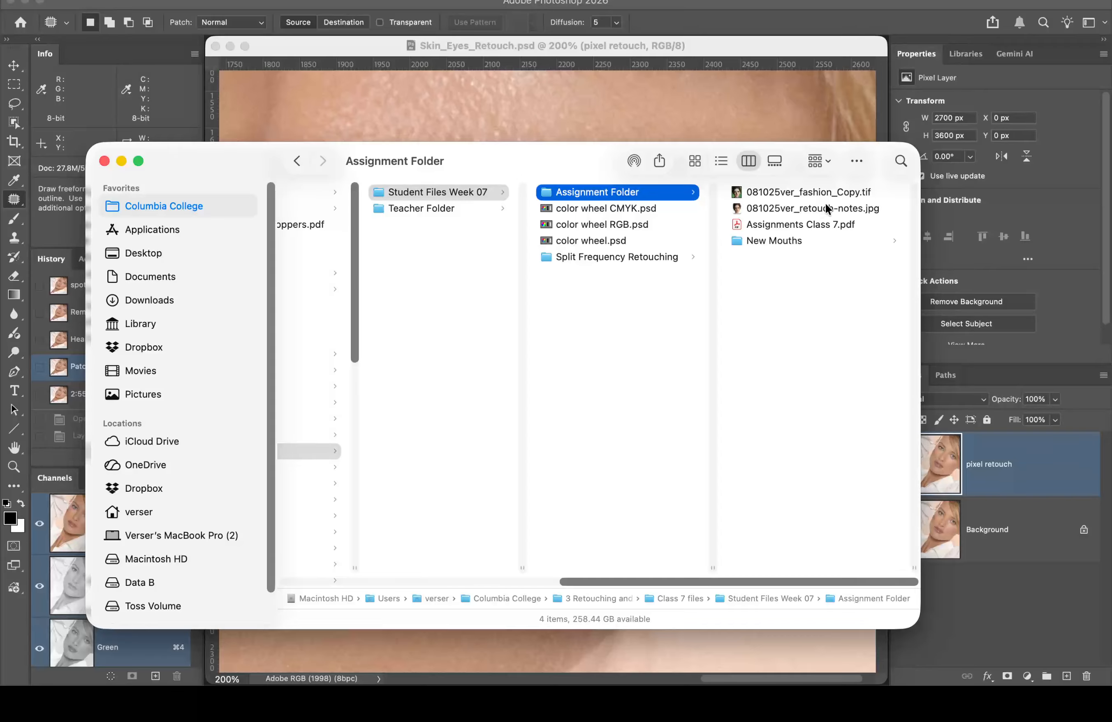
Step: Open 081025ver_retouch-notes.jpg with Adobe Photoshop 2026.app via Open With
click(739, 206)
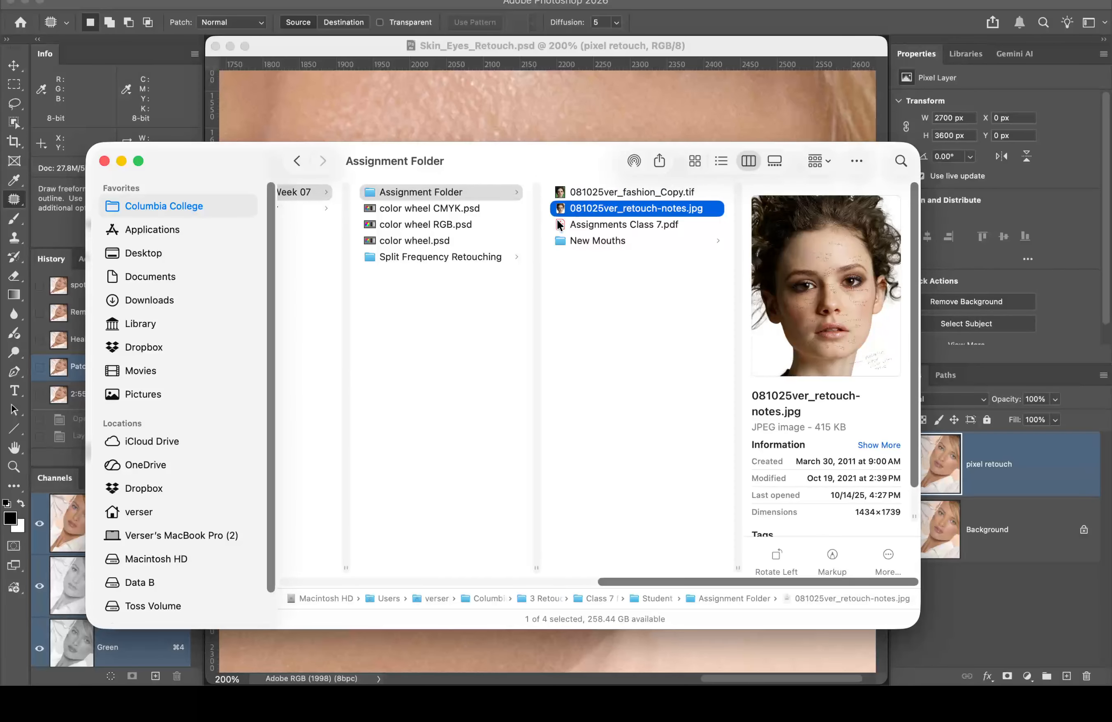
right_click(563, 207)
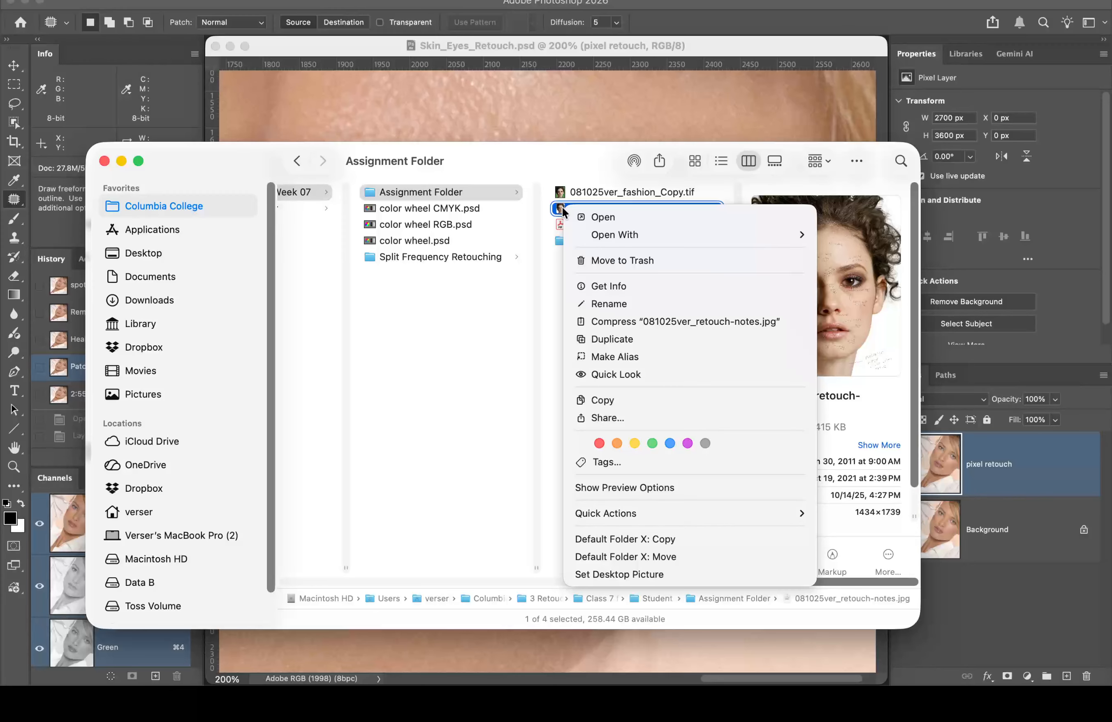
mouse_move(608, 234)
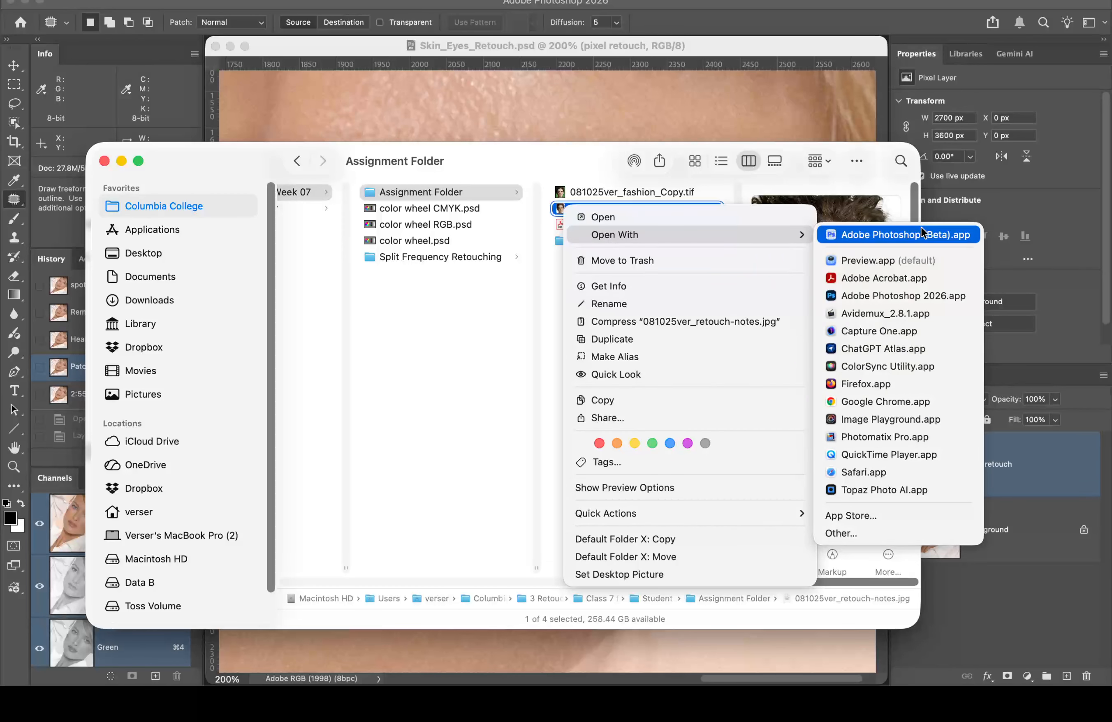
click(908, 295)
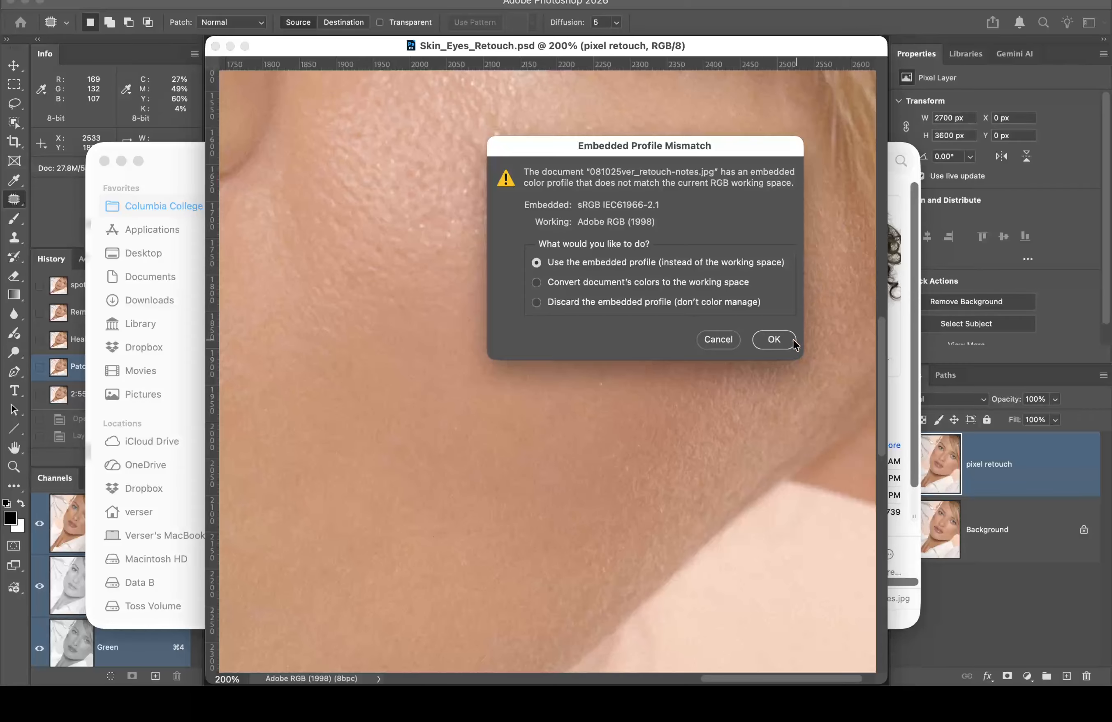
Step: Keep the embedded profile, fit the image on screen, and zoom to 200% on the forehead notes
click(787, 341)
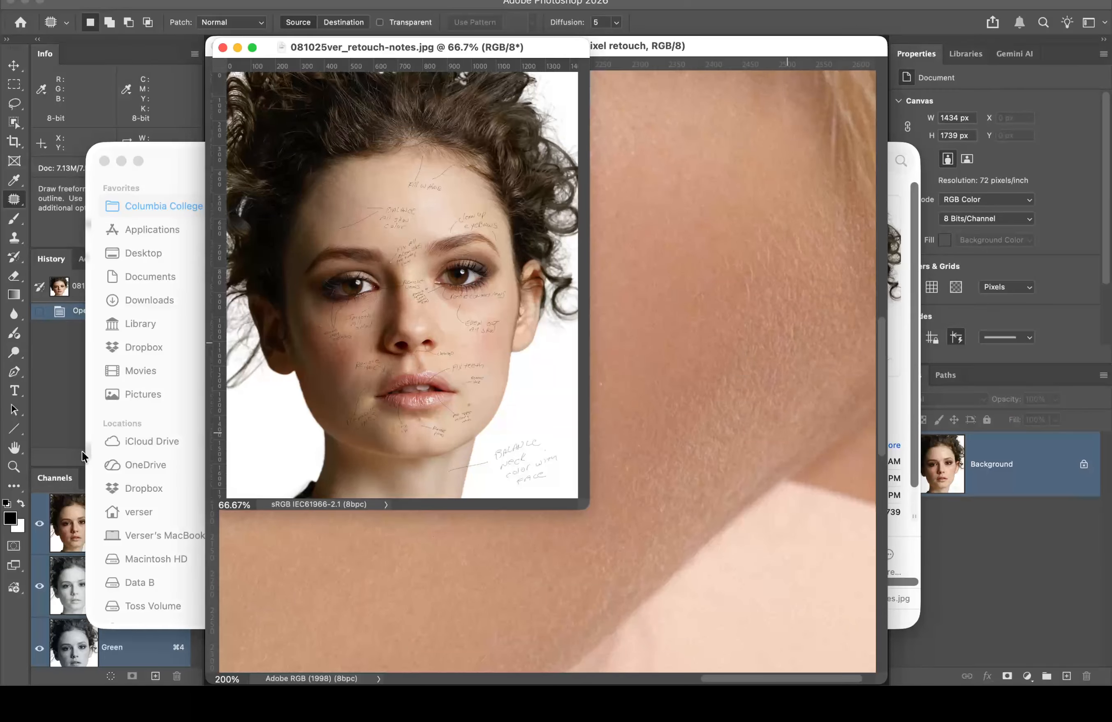
double_click(14, 448)
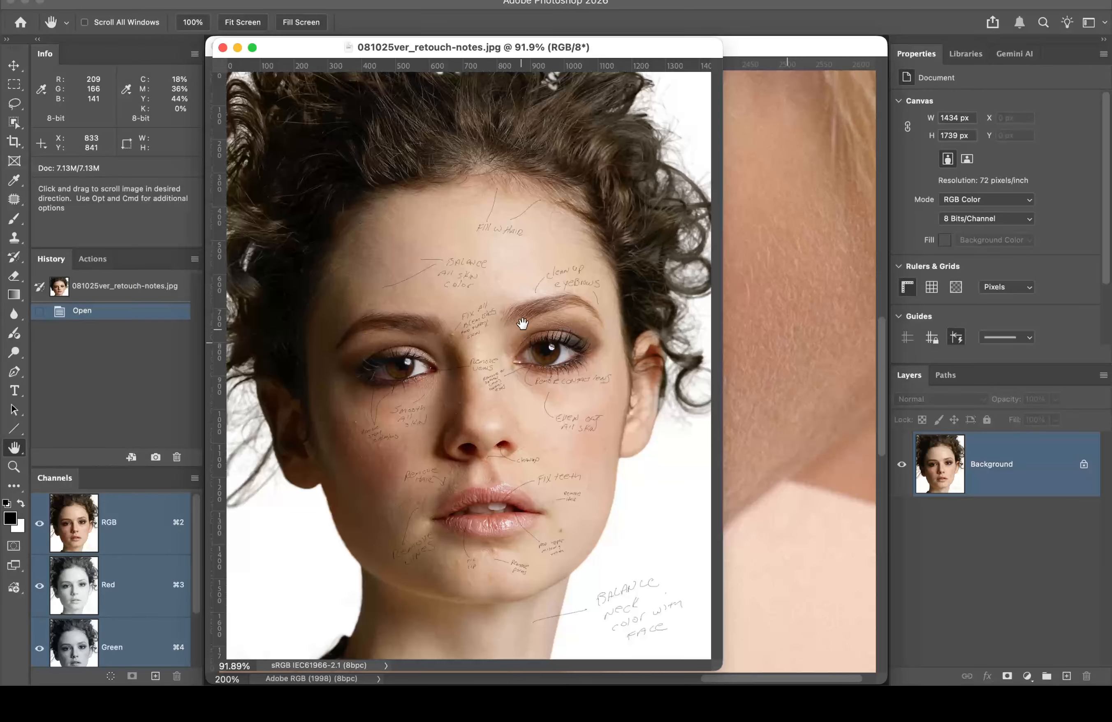
key(super+space)
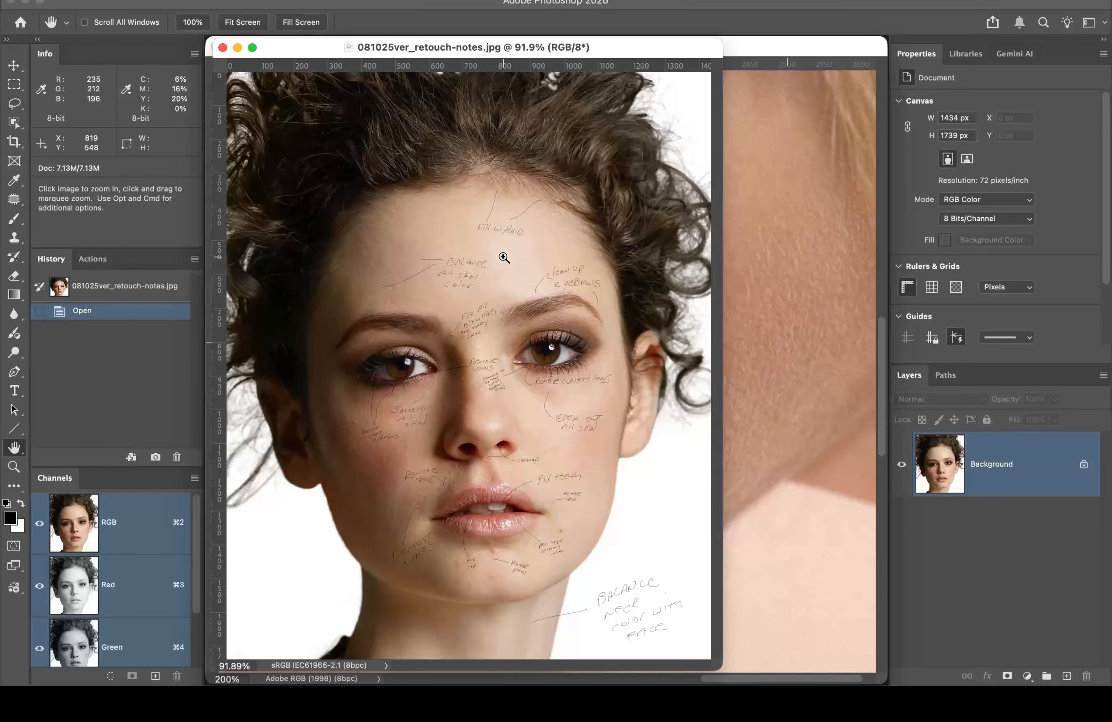
click(503, 257)
click(525, 247)
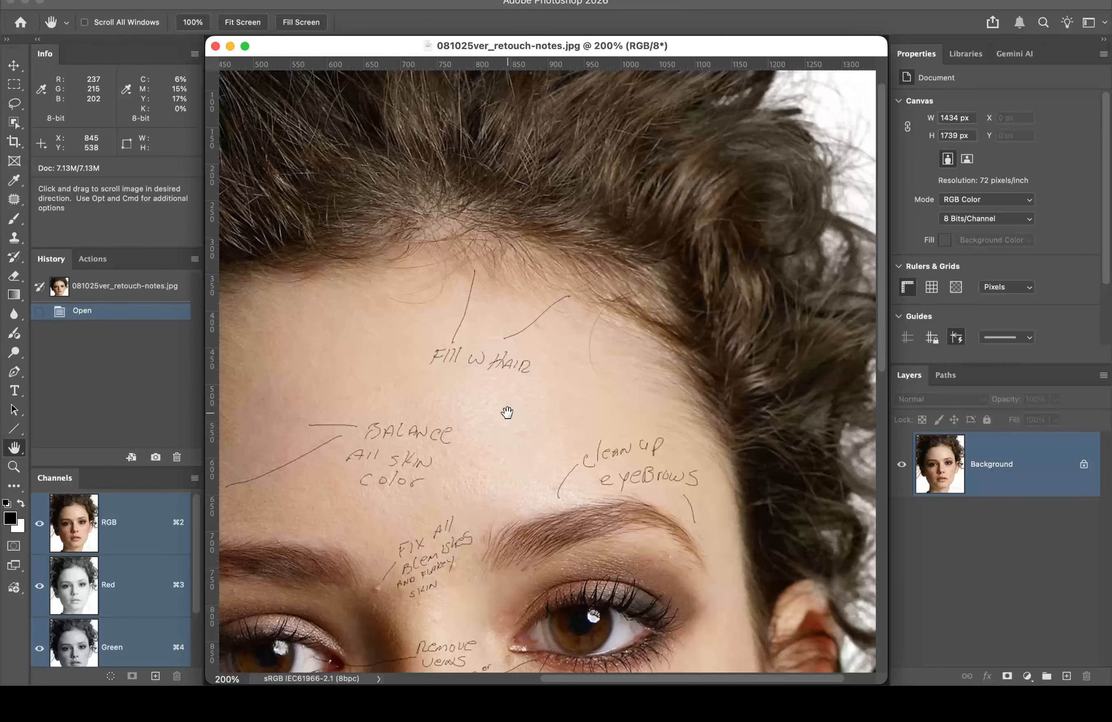
Step: Pan around the face at 200% to read handwritten notes like 'BALANCE All SKIN color'
scroll(441, 467, down, 5)
scroll(442, 467, left, 3)
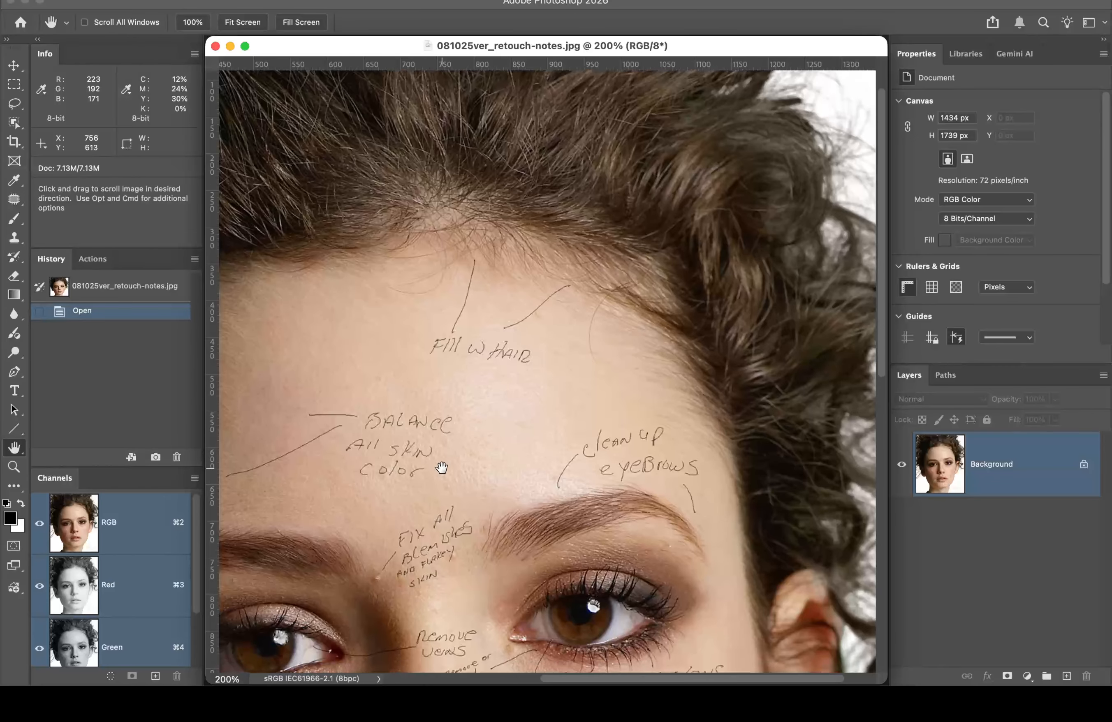
scroll(442, 466, down, 8)
scroll(442, 467, left, 7)
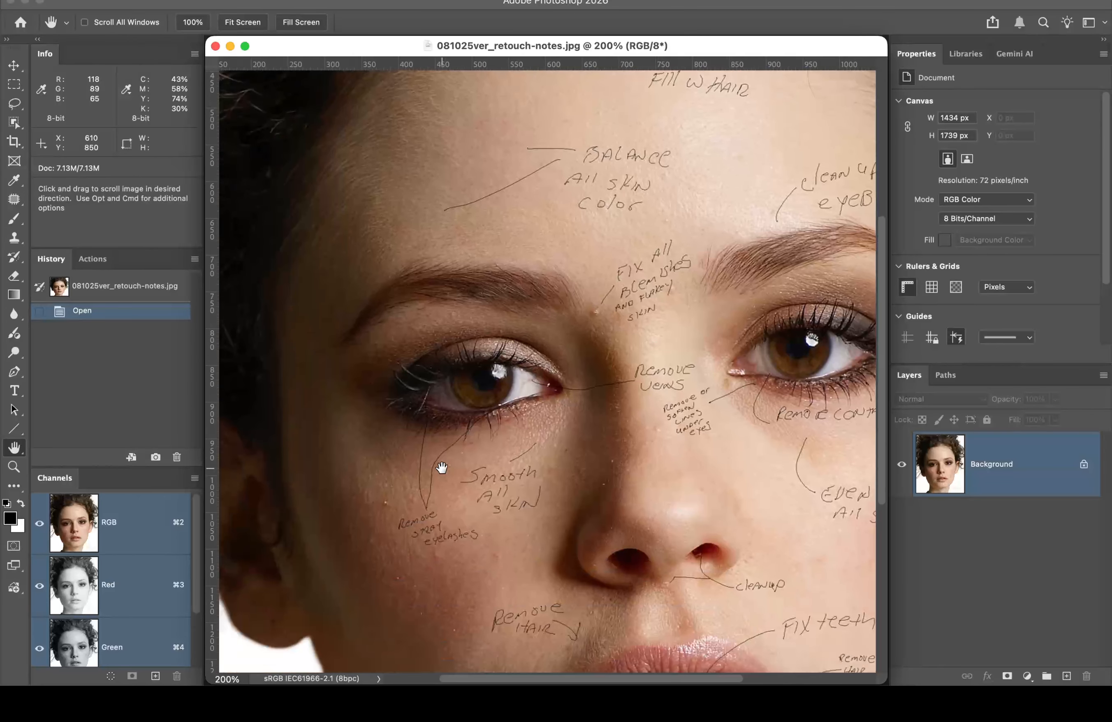
scroll(586, 410, down, 4)
scroll(587, 410, right, 4)
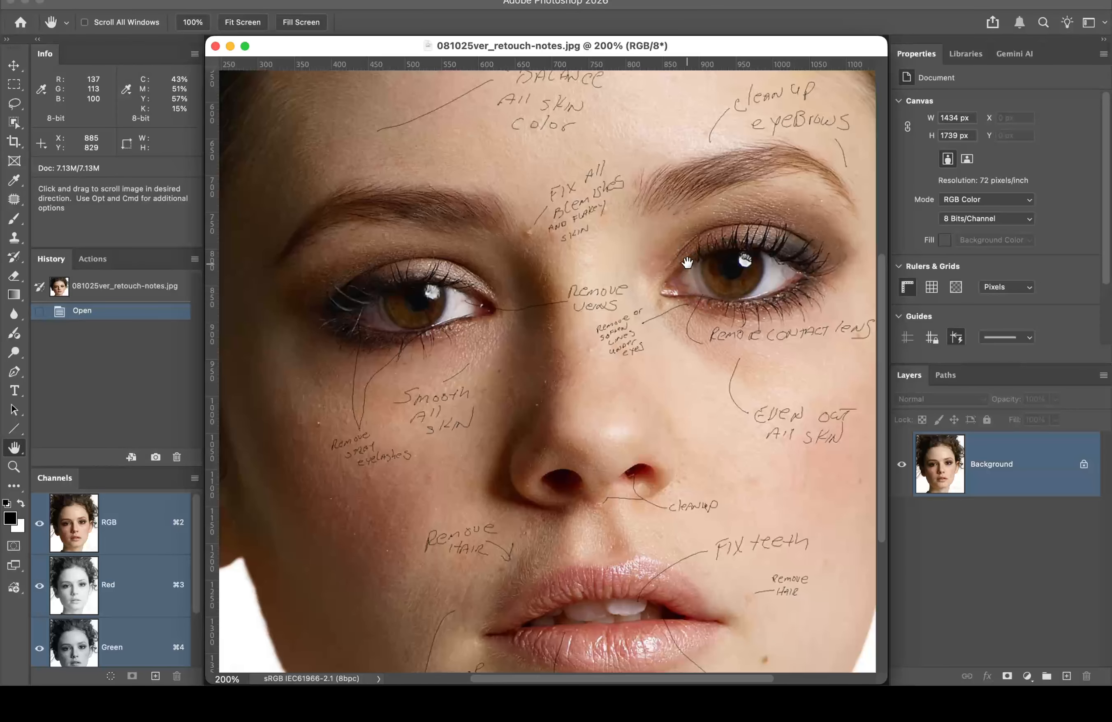
scroll(710, 406, down, 10)
scroll(711, 406, left, 2)
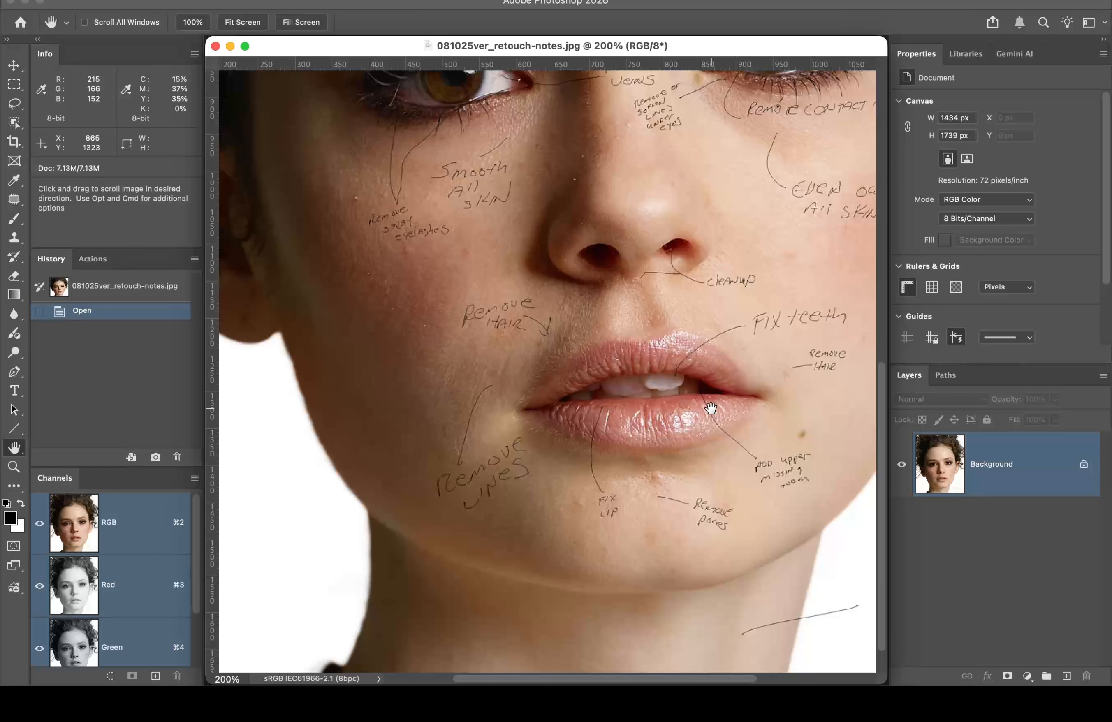
scroll(711, 408, up, 12)
scroll(711, 408, right, 2)
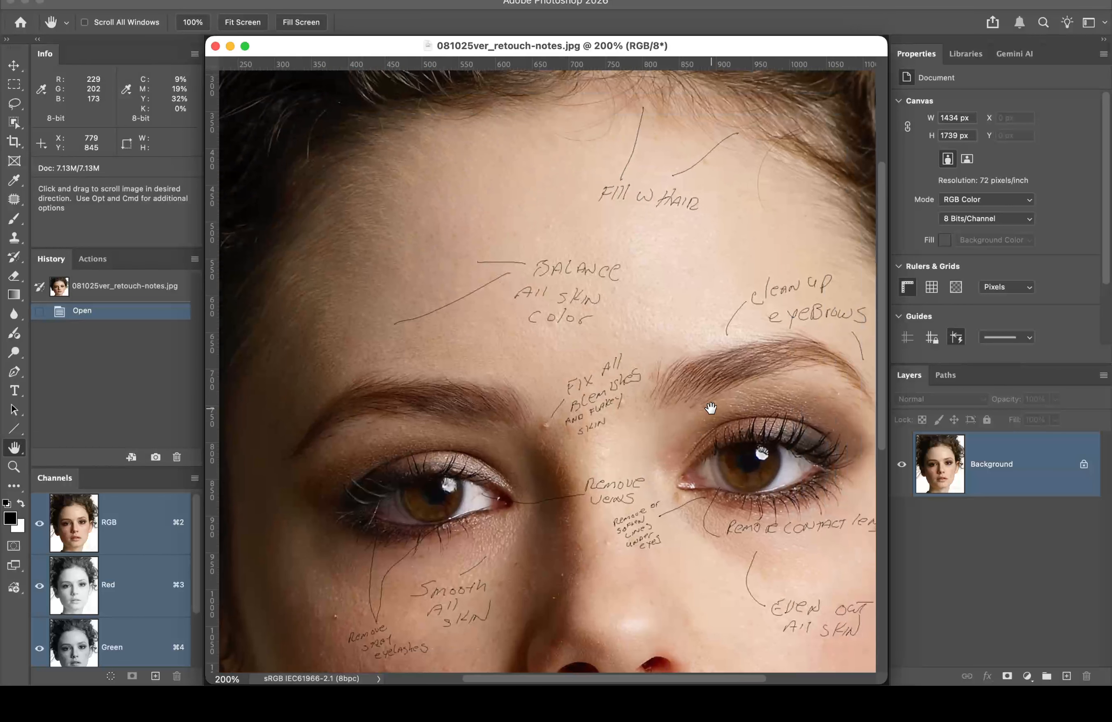
scroll(710, 408, up, 2)
scroll(710, 408, right, 1)
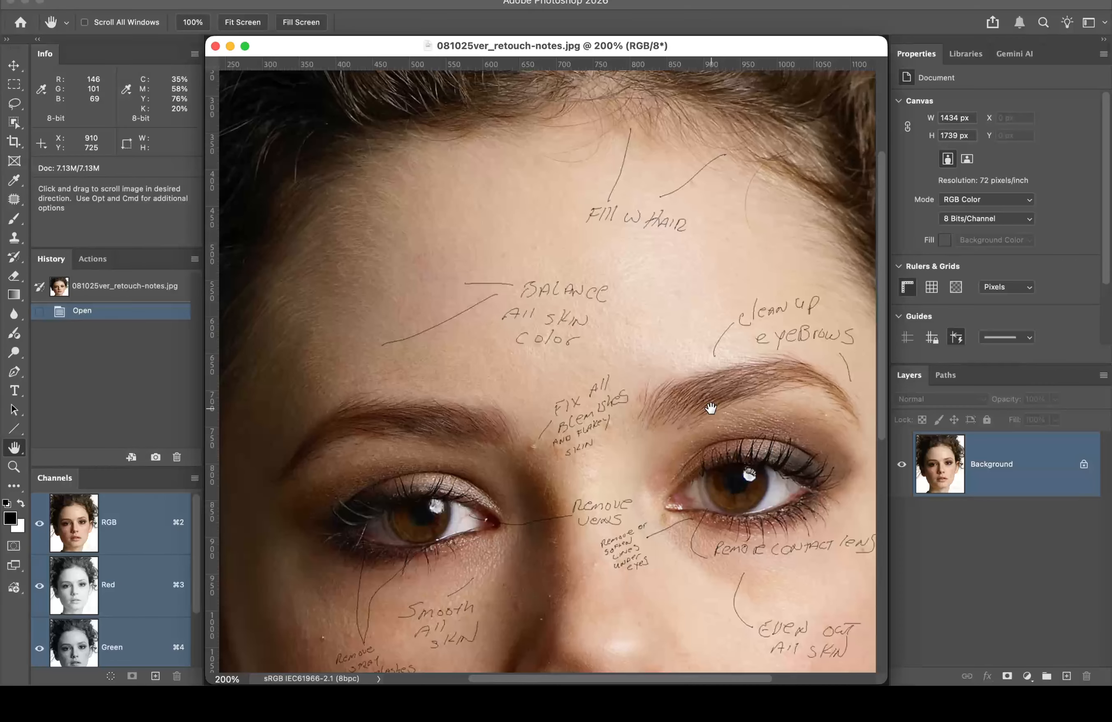
scroll(628, 313, right, 6)
scroll(628, 313, up, 1)
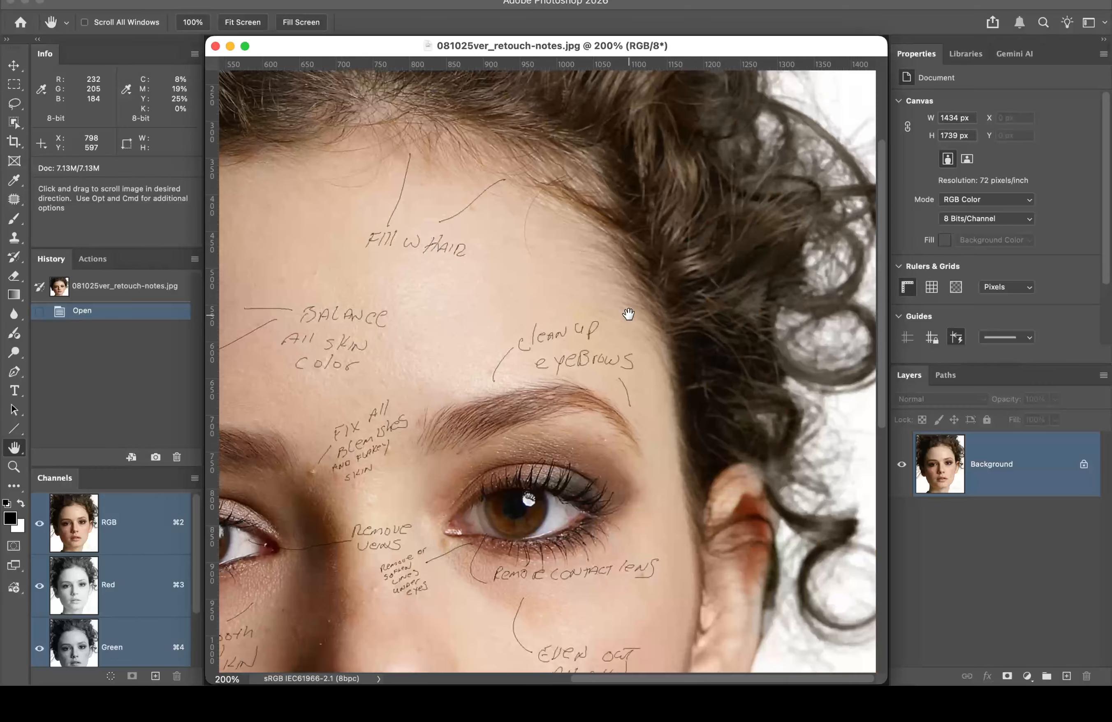
scroll(628, 314, down, 12)
scroll(628, 314, up, 12)
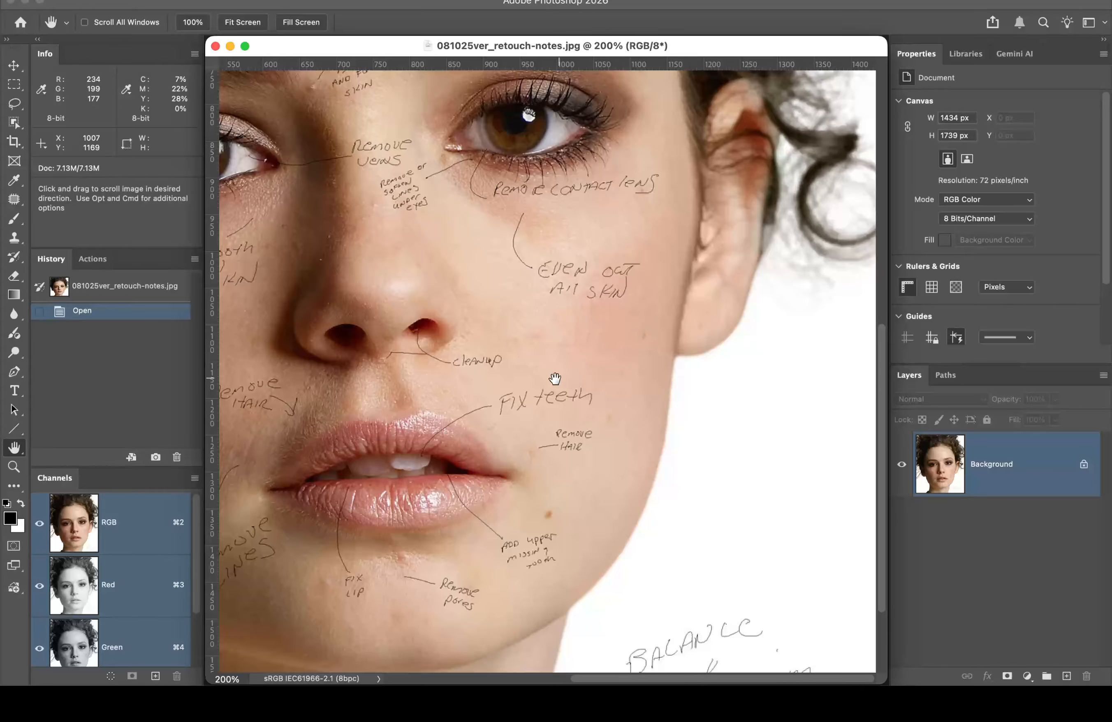
scroll(555, 382, left, 10)
scroll(555, 382, down, 3)
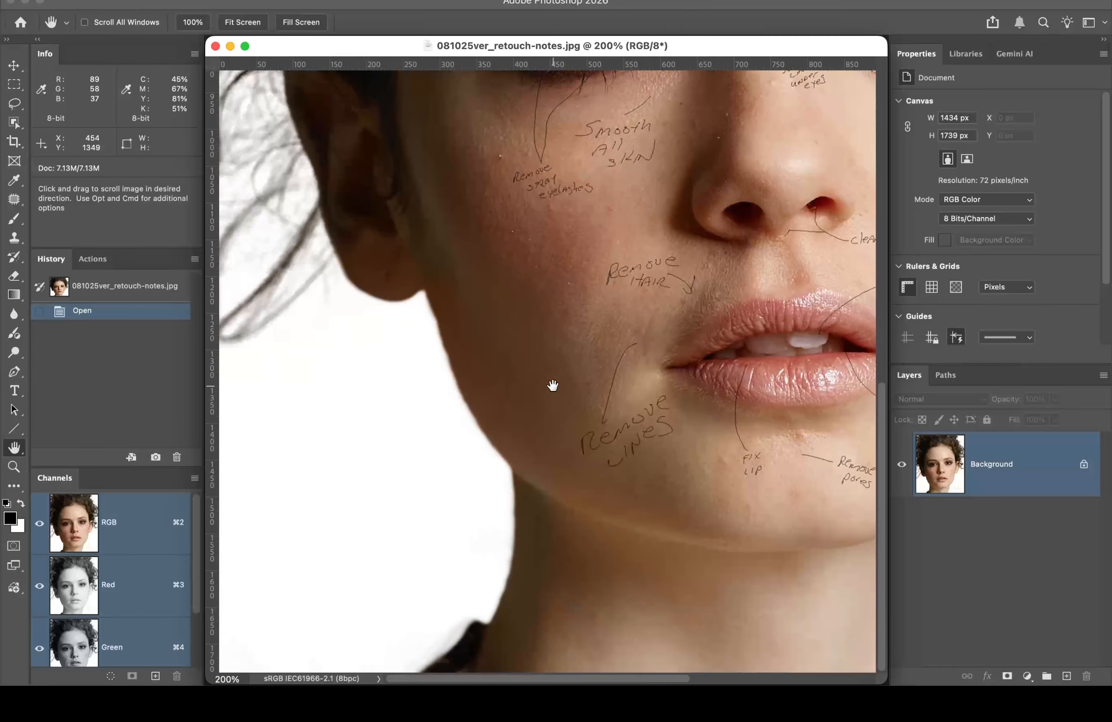
scroll(553, 386, right, 5)
scroll(553, 385, up, 12)
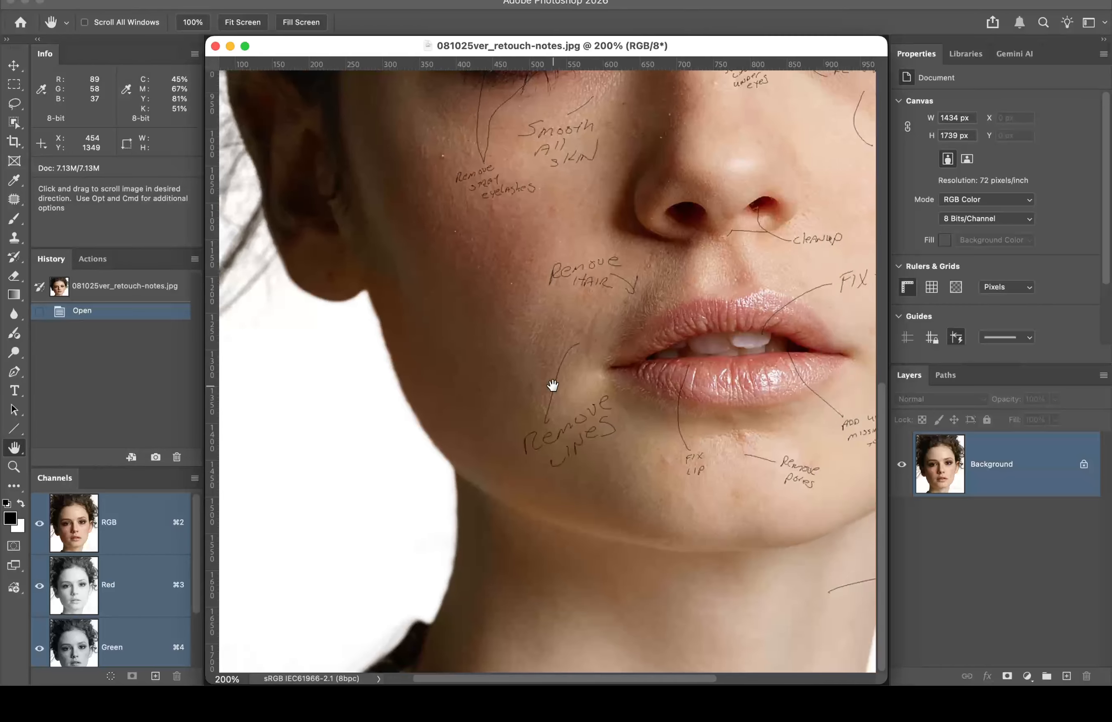
scroll(553, 385, up, 3)
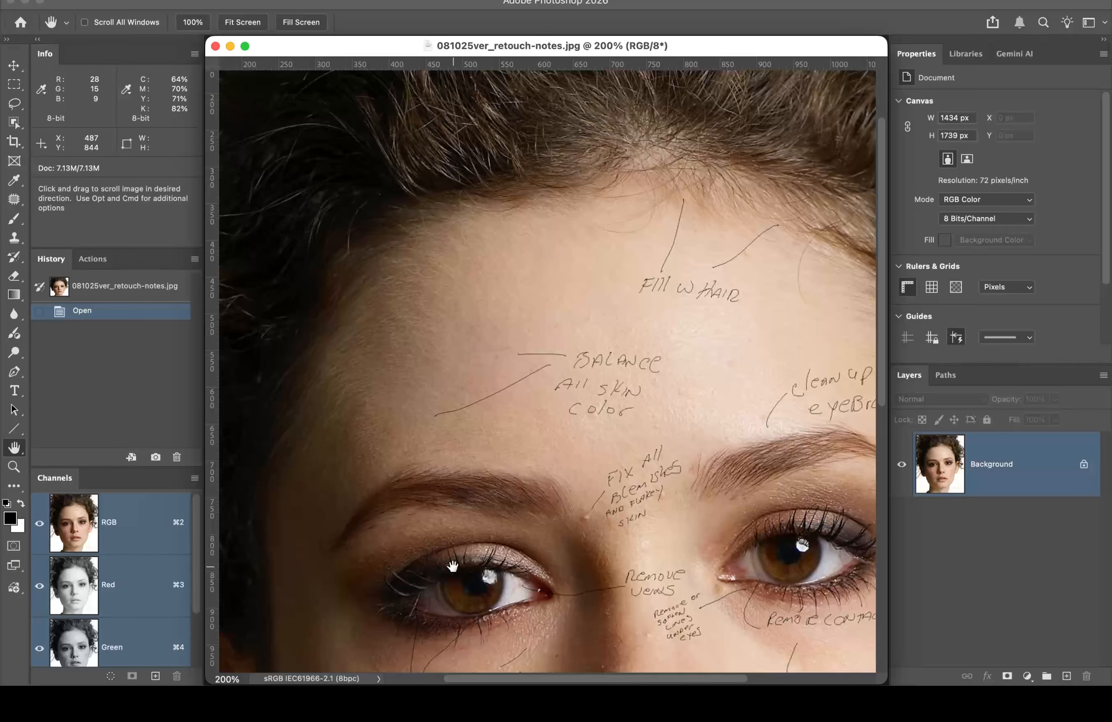
mouse_move(516, 668)
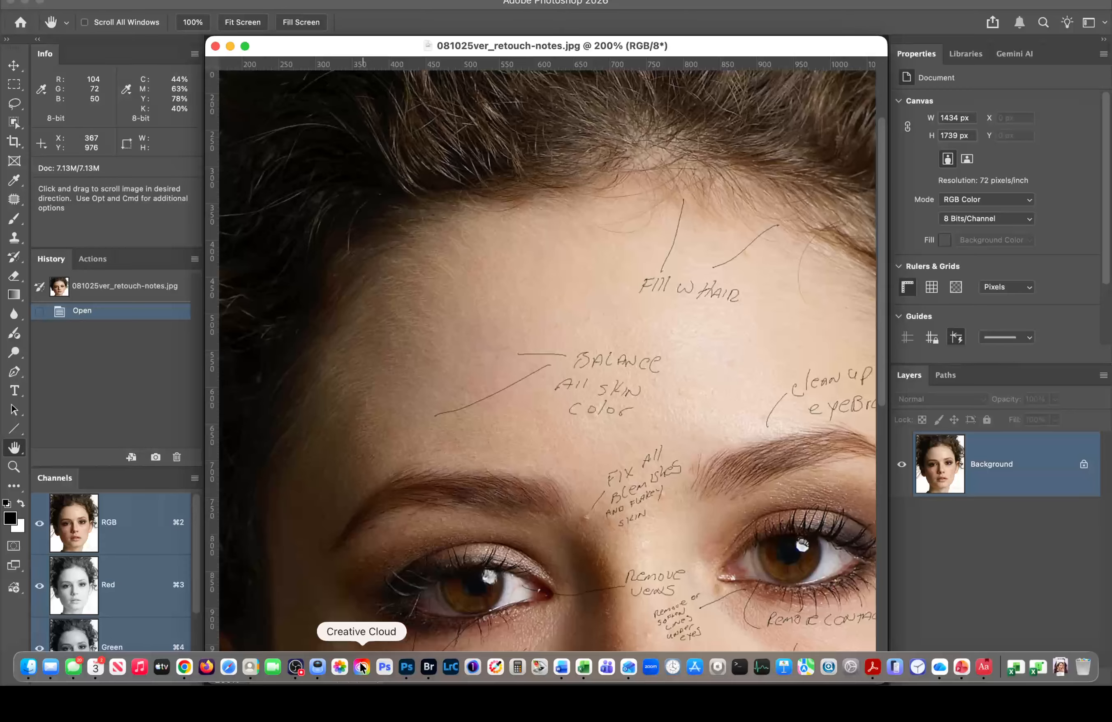
Step: Close the retouch-notes JPG and pan Skin_Eyes_Retouch.psd to the retouched cheek beside the nose
click(297, 667)
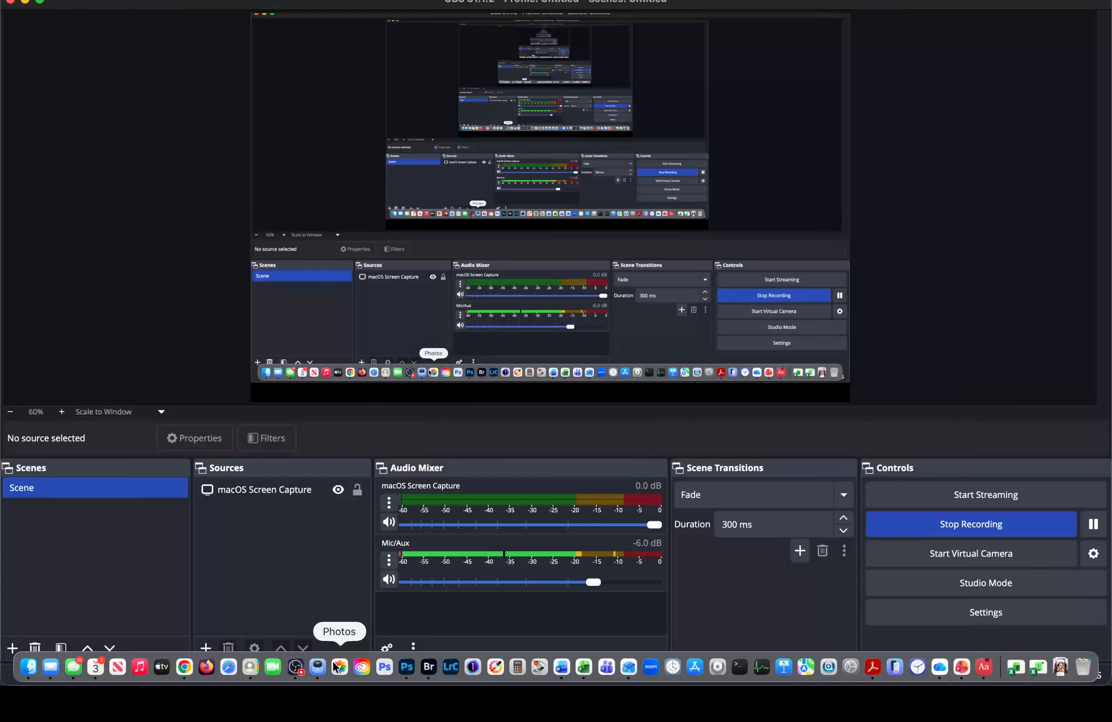
click(413, 668)
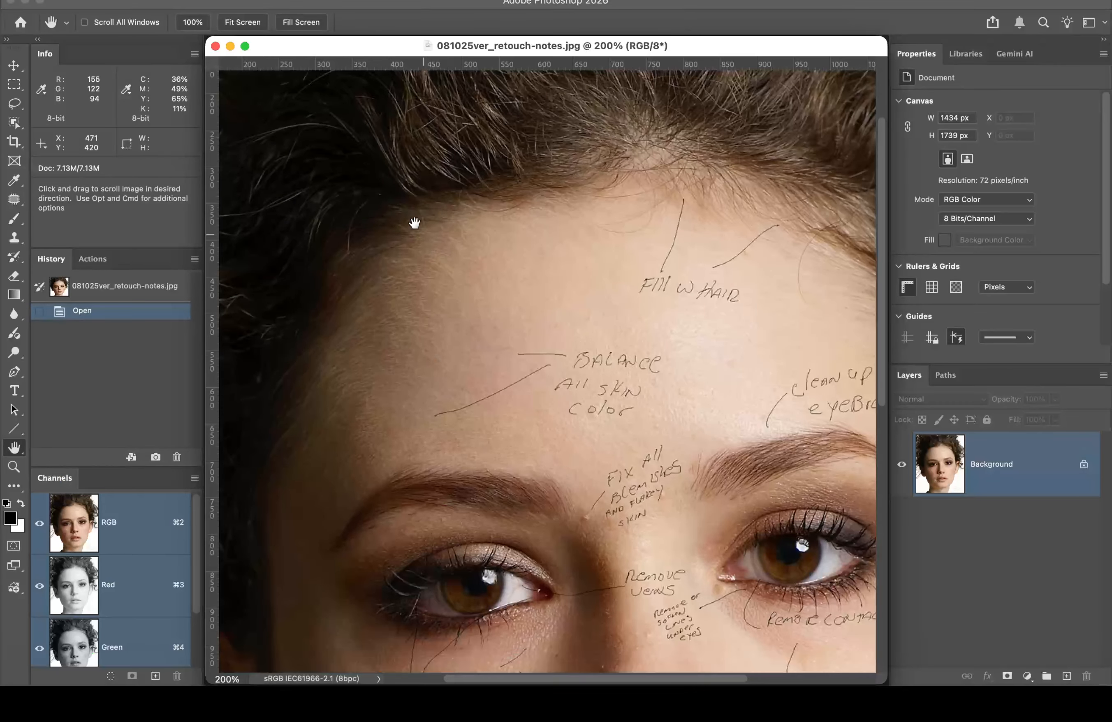
click(215, 47)
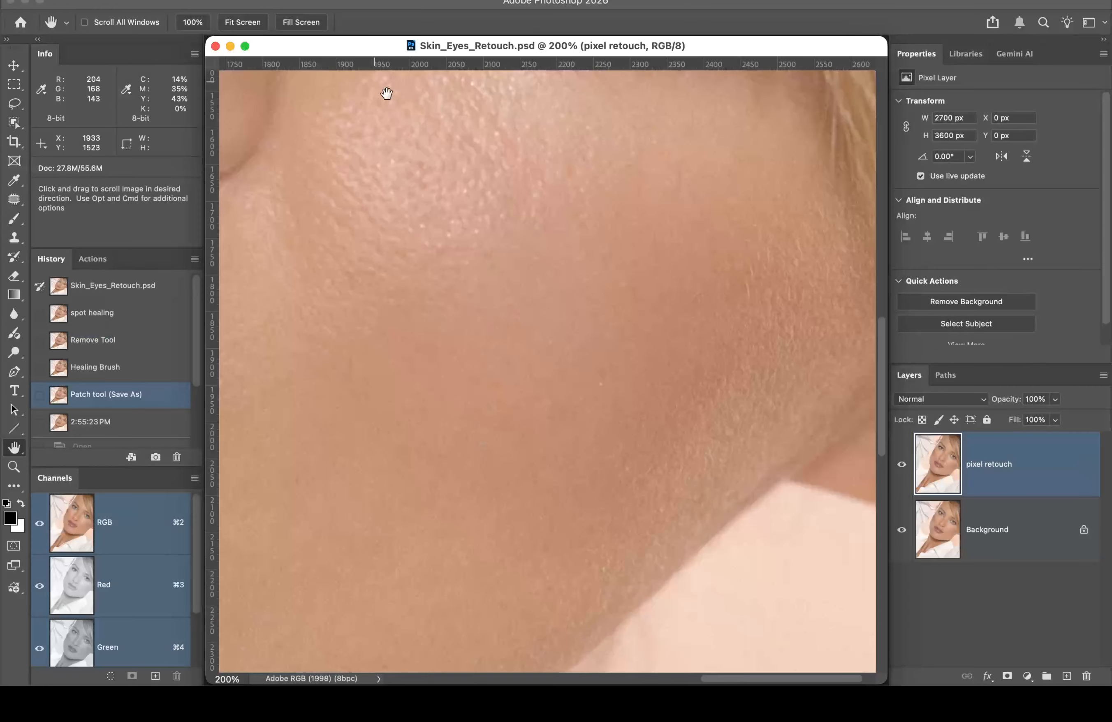
drag(486, 276, 748, 551)
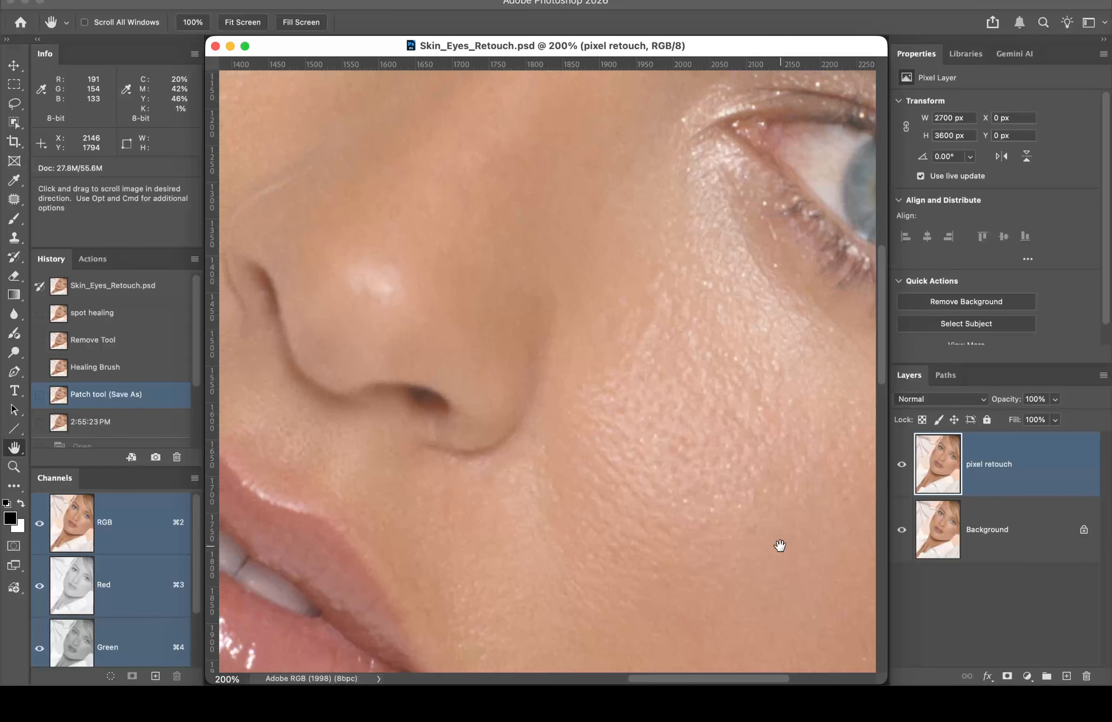
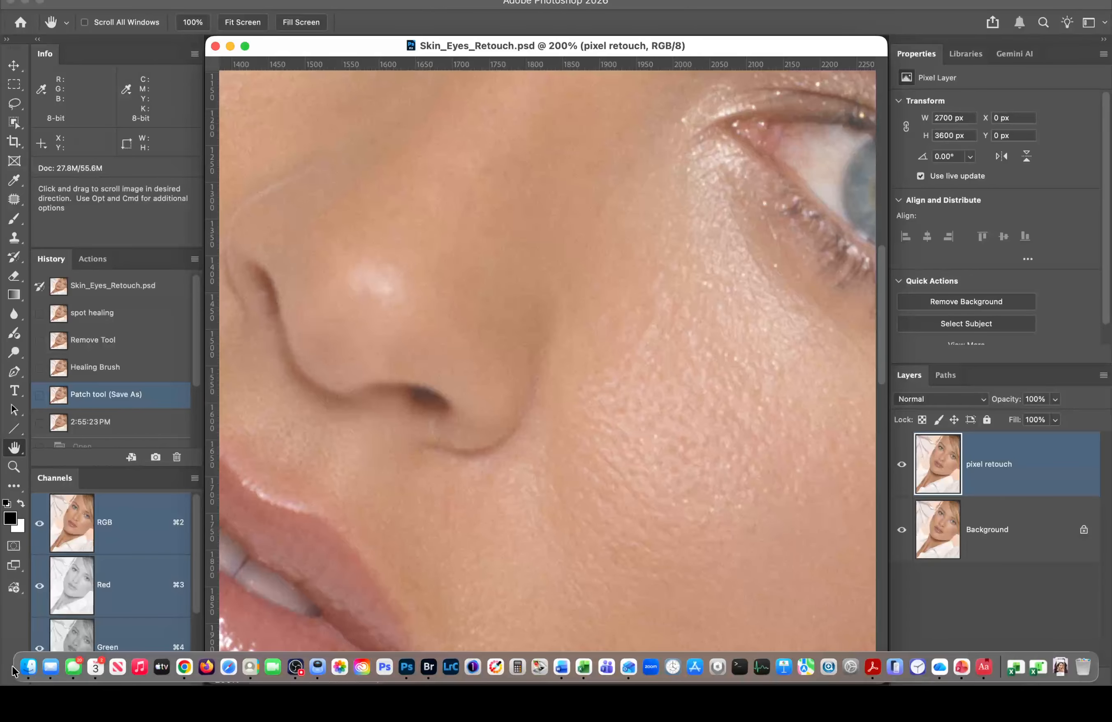
Step: In Finder, browse to 1 Fashion I Folder > Class 4 Files > Lighting 101 > Lighting samples
click(28, 667)
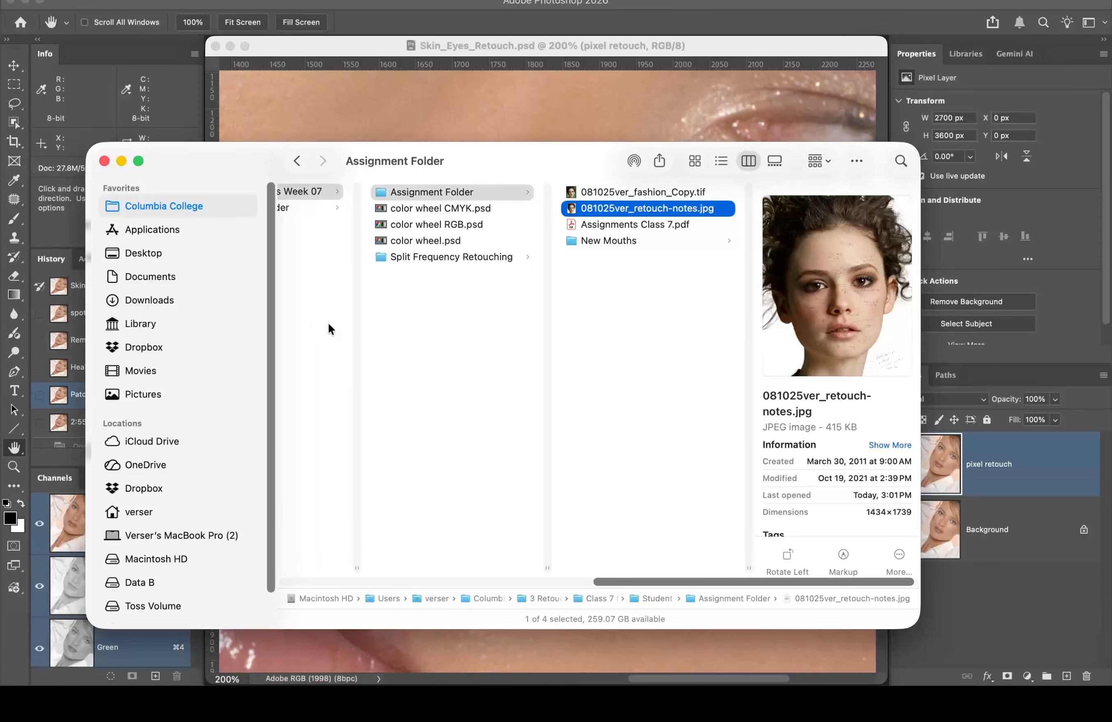
scroll(328, 323, left, 10)
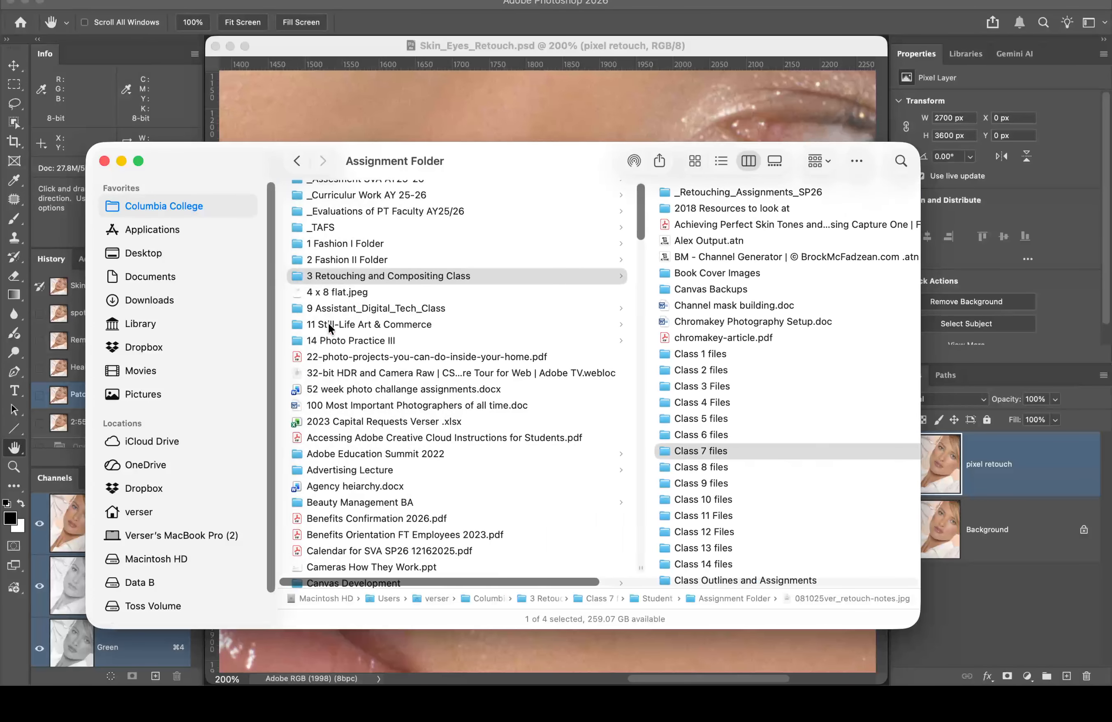
click(349, 246)
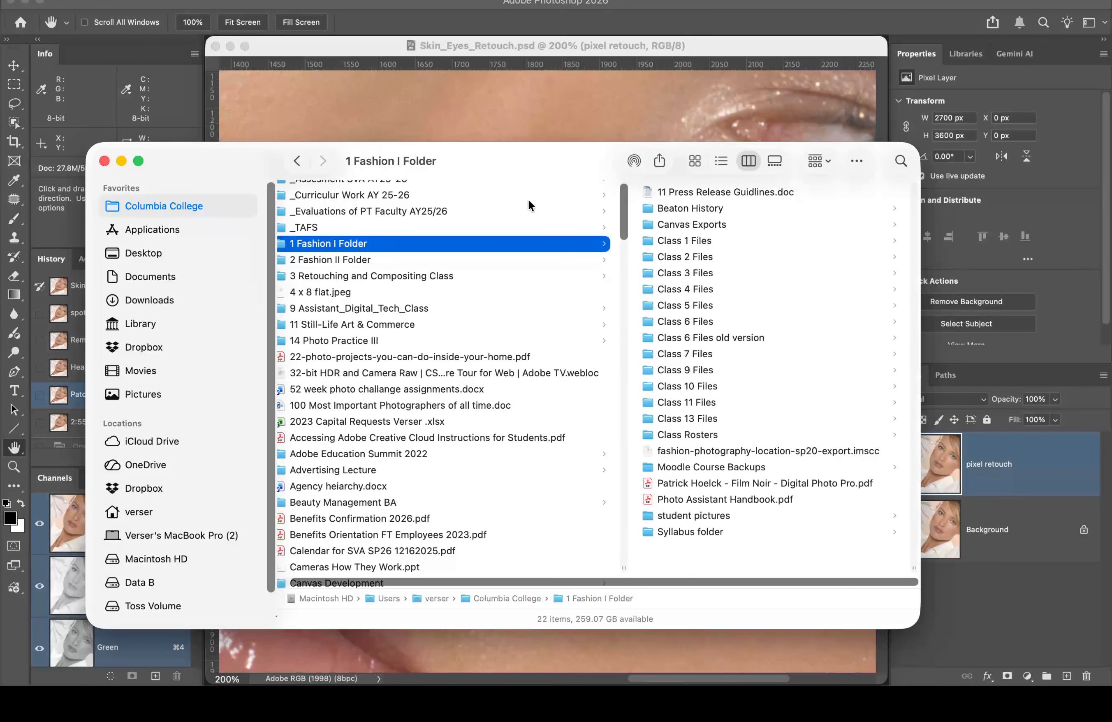
click(687, 240)
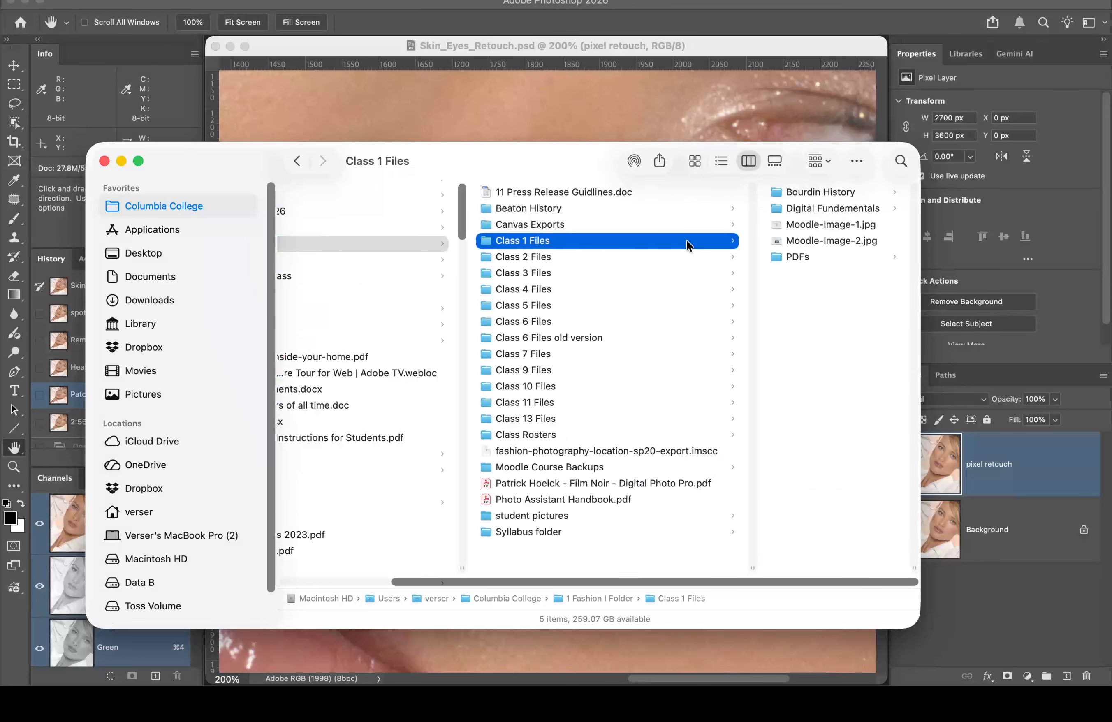
click(546, 307)
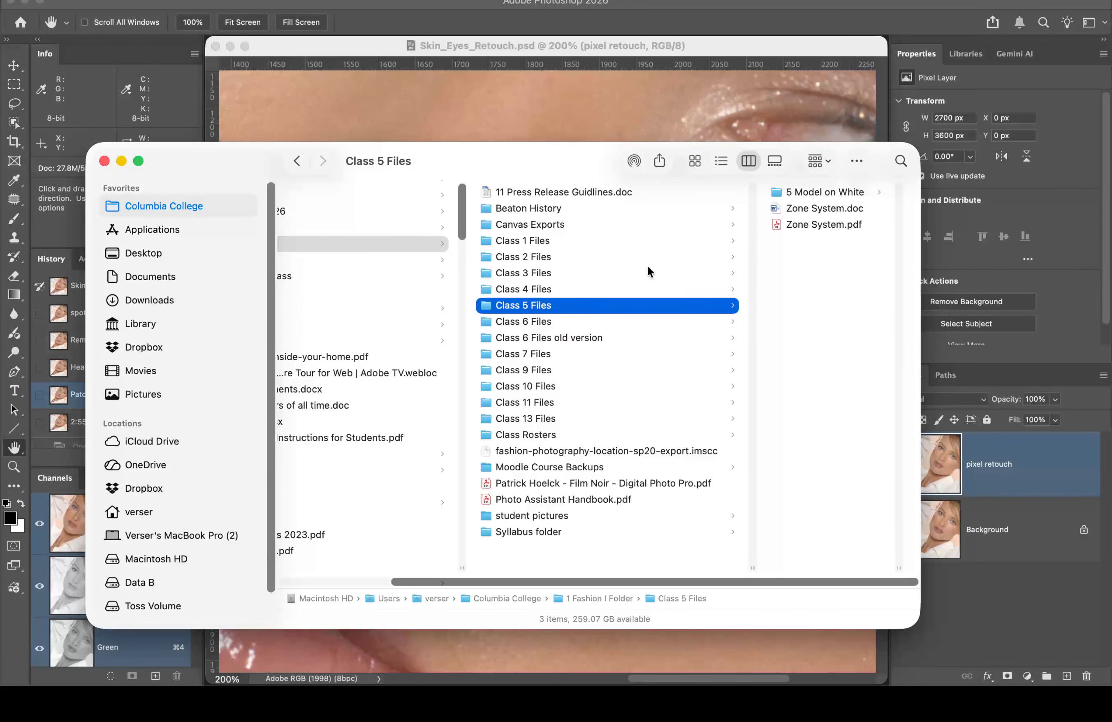
click(542, 321)
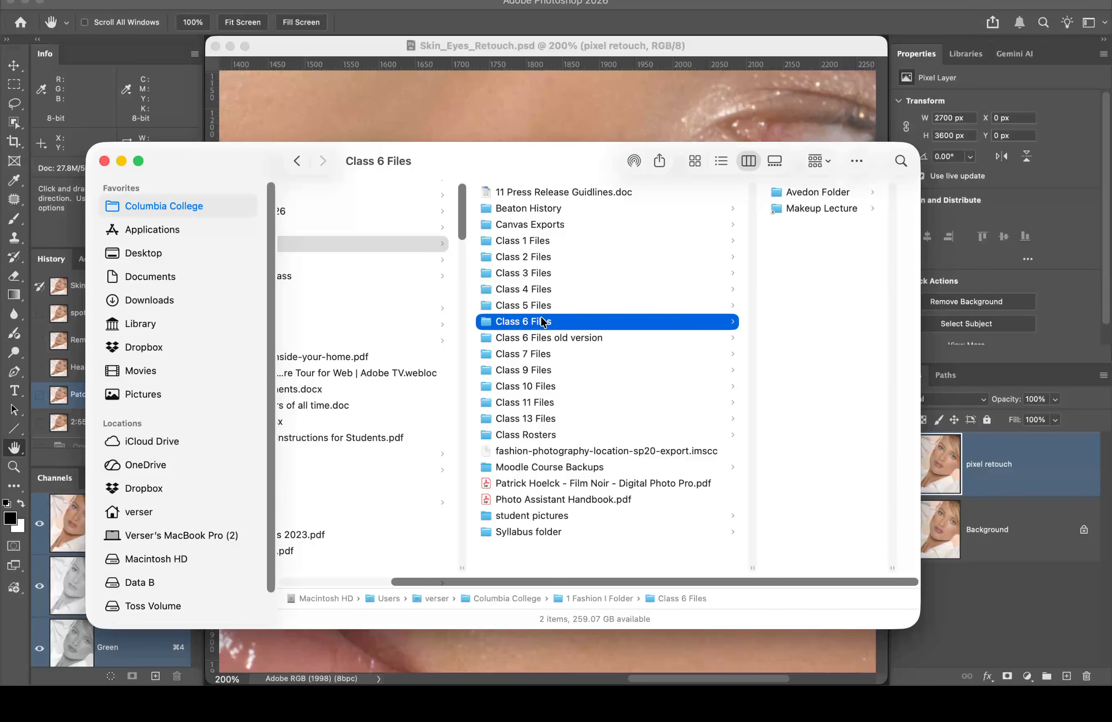
click(538, 290)
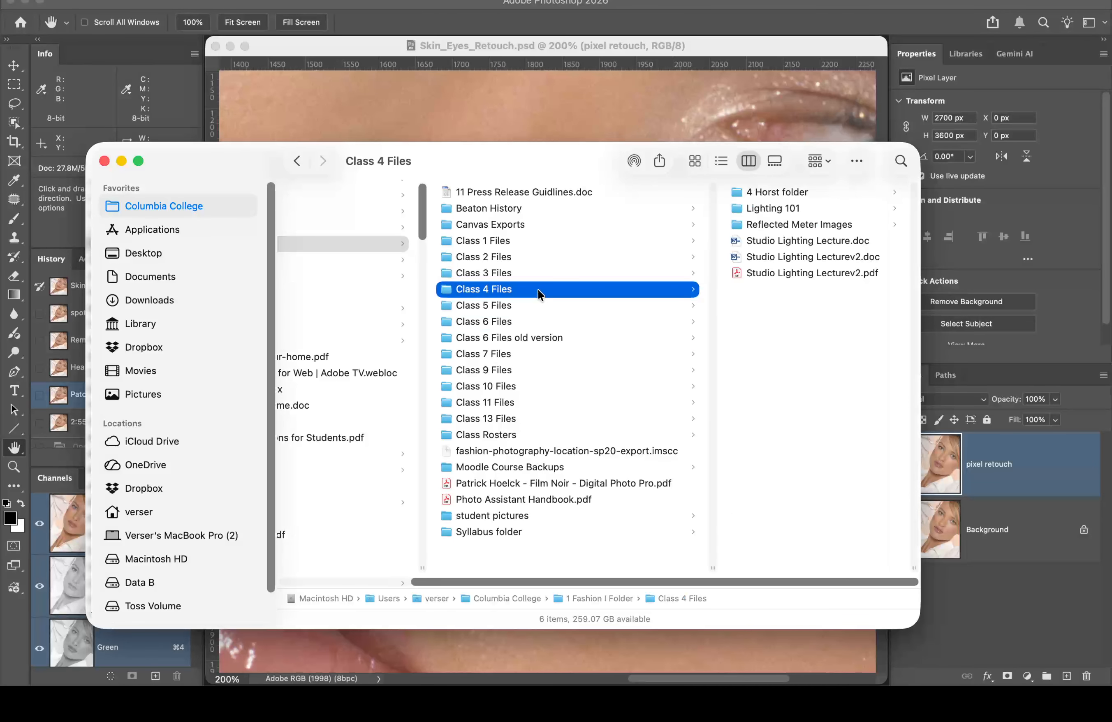
click(775, 211)
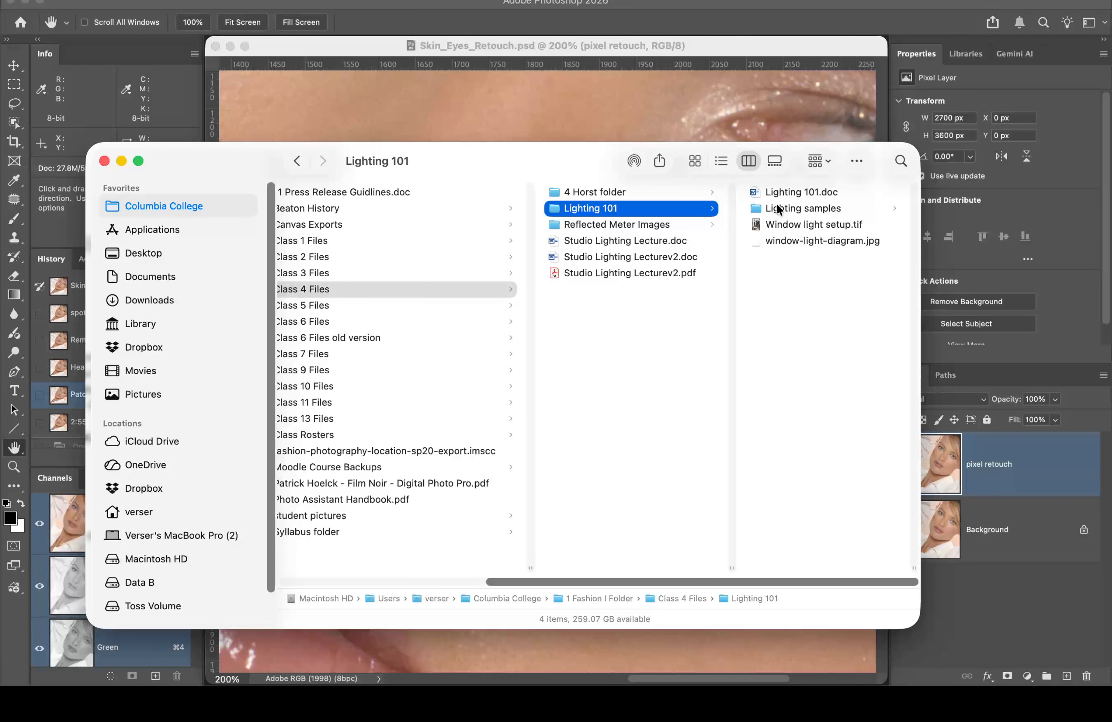
click(776, 205)
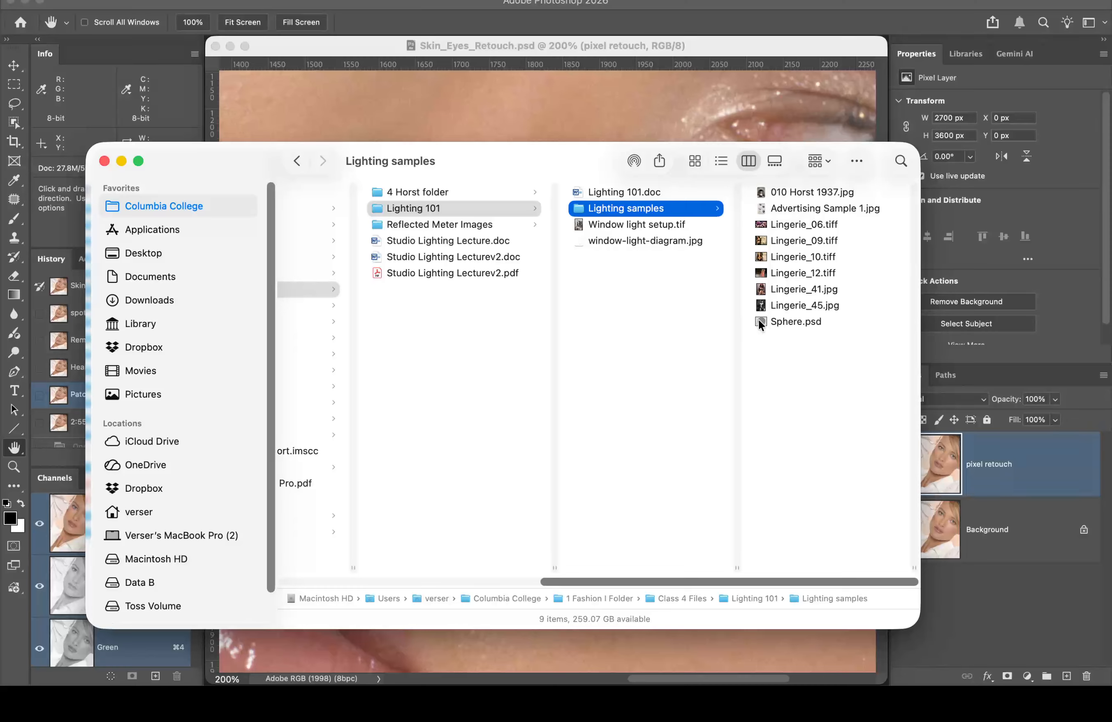
Step: Open Sphere.psd with Adobe Photoshop 2026
click(758, 321)
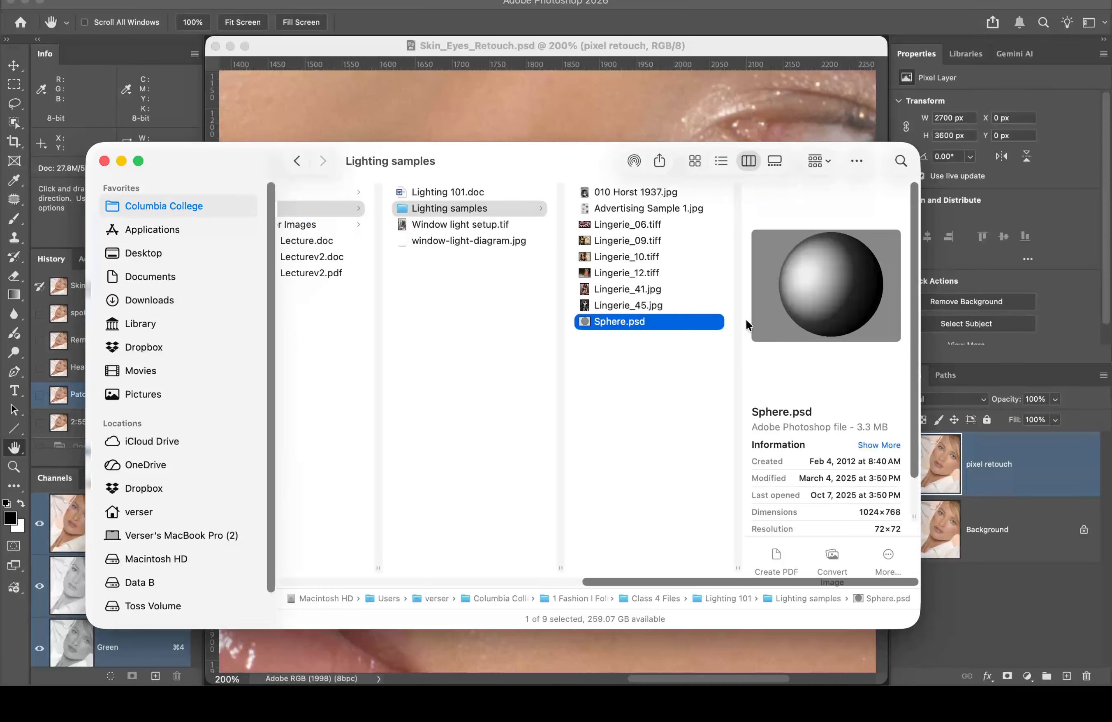
right_click(583, 322)
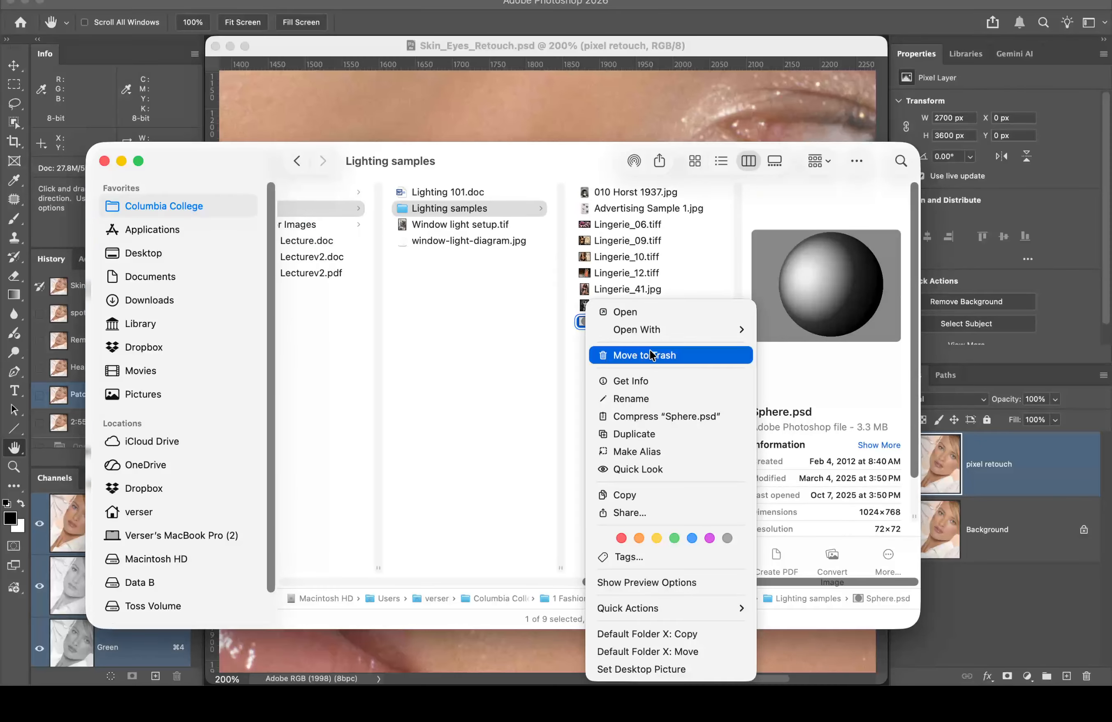
mouse_move(663, 329)
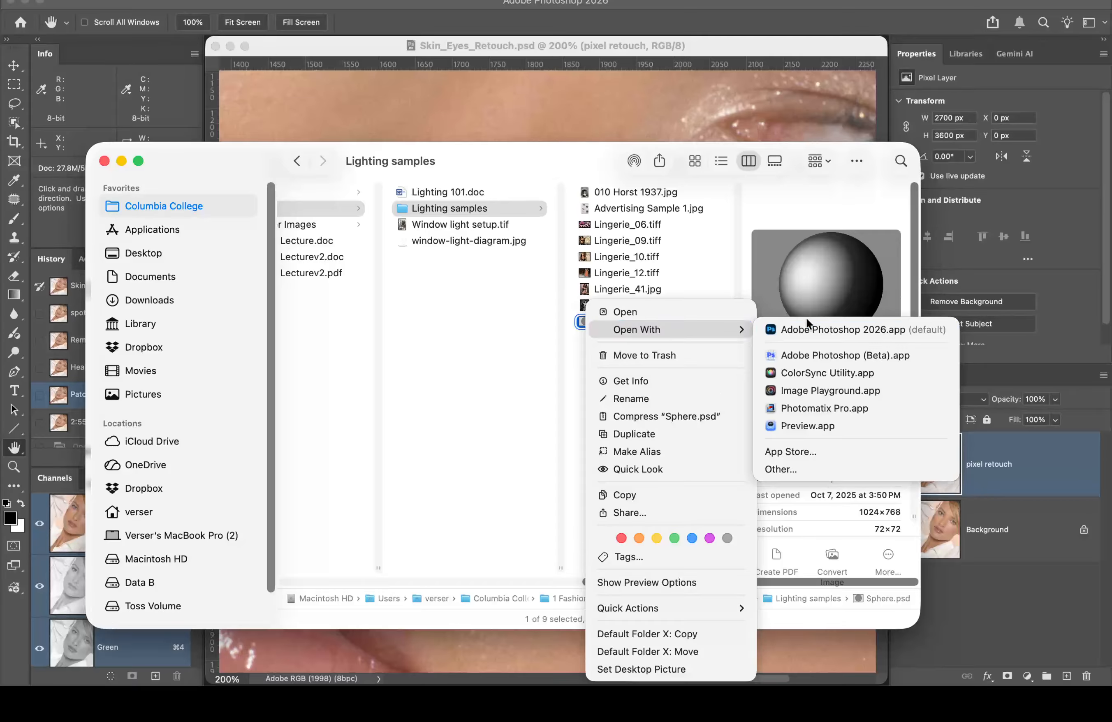
click(818, 329)
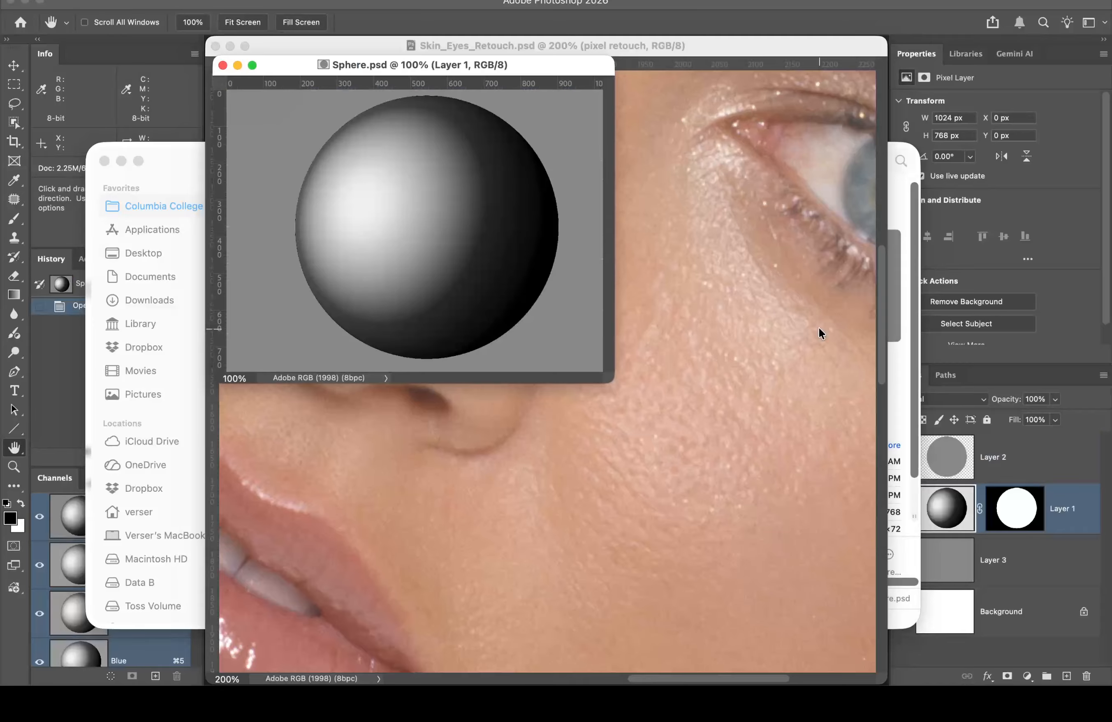
Step: Fit Sphere.psd to the screen using the Hand tool so the shaded sphere fills the workspace
double_click(13, 449)
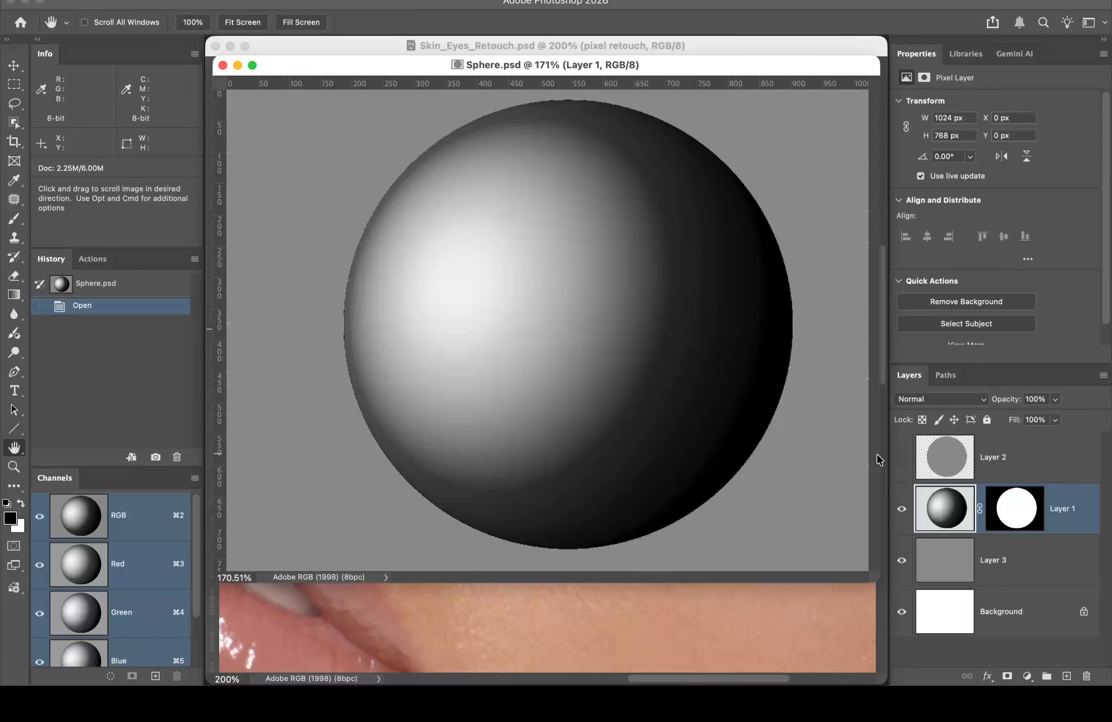
Step: Hide Layer 3 and toggle Layer 2 repeatedly to compare the flat grey circle with the shaded sphere
click(902, 457)
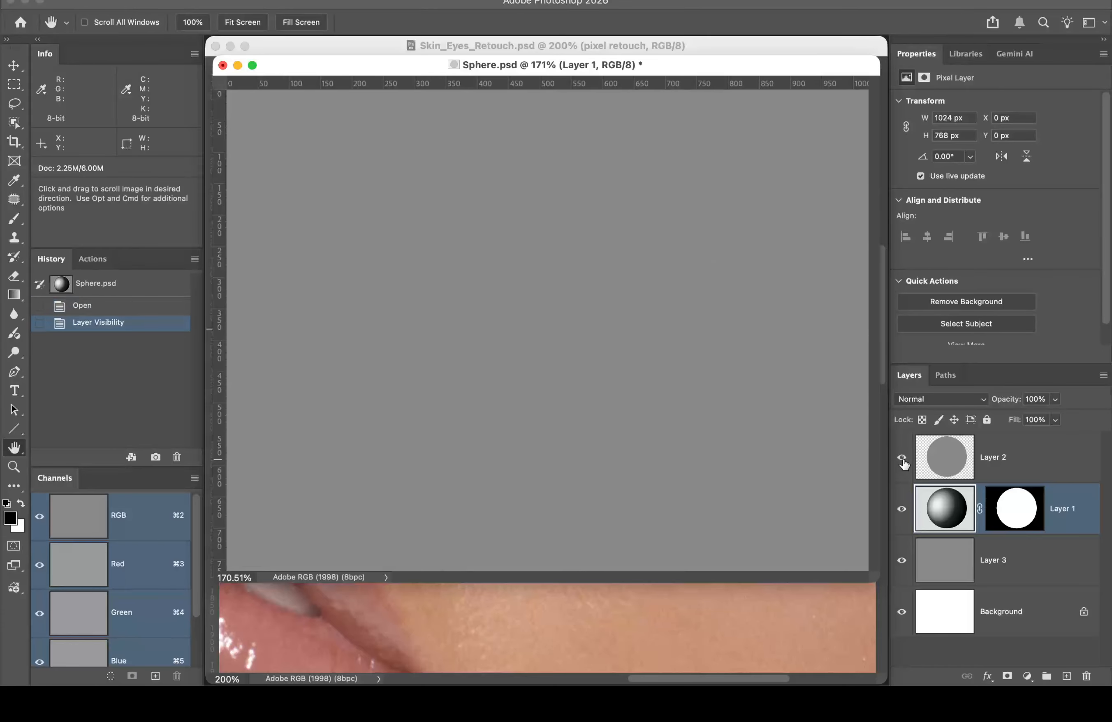
click(902, 561)
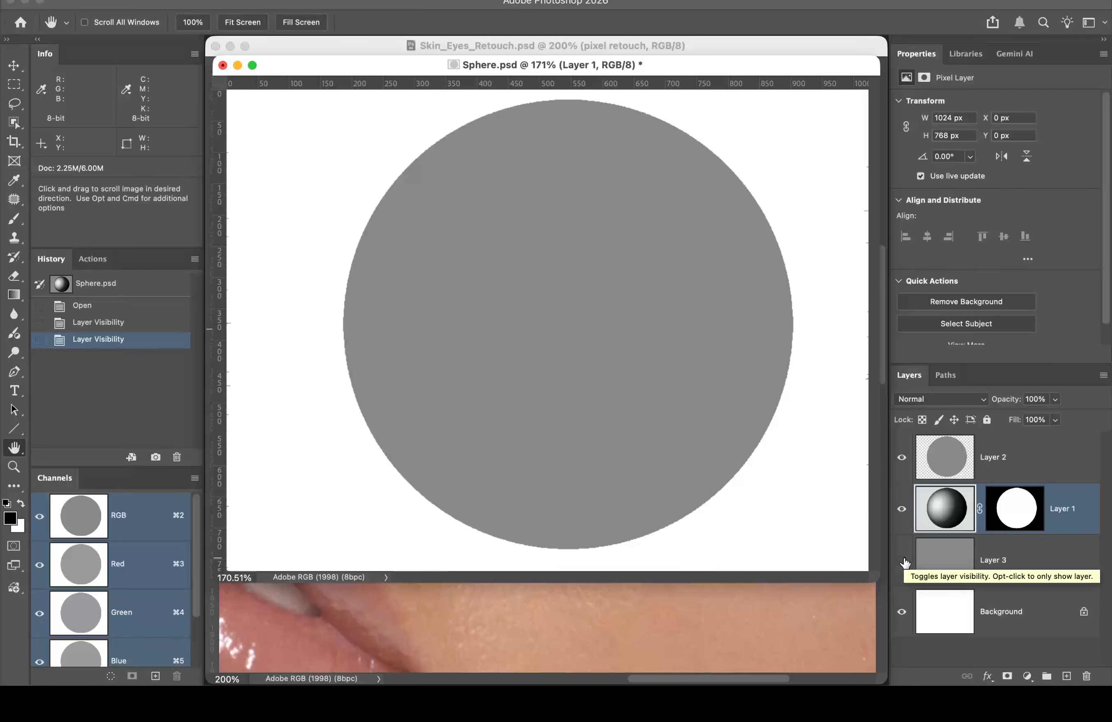
click(903, 458)
click(902, 458)
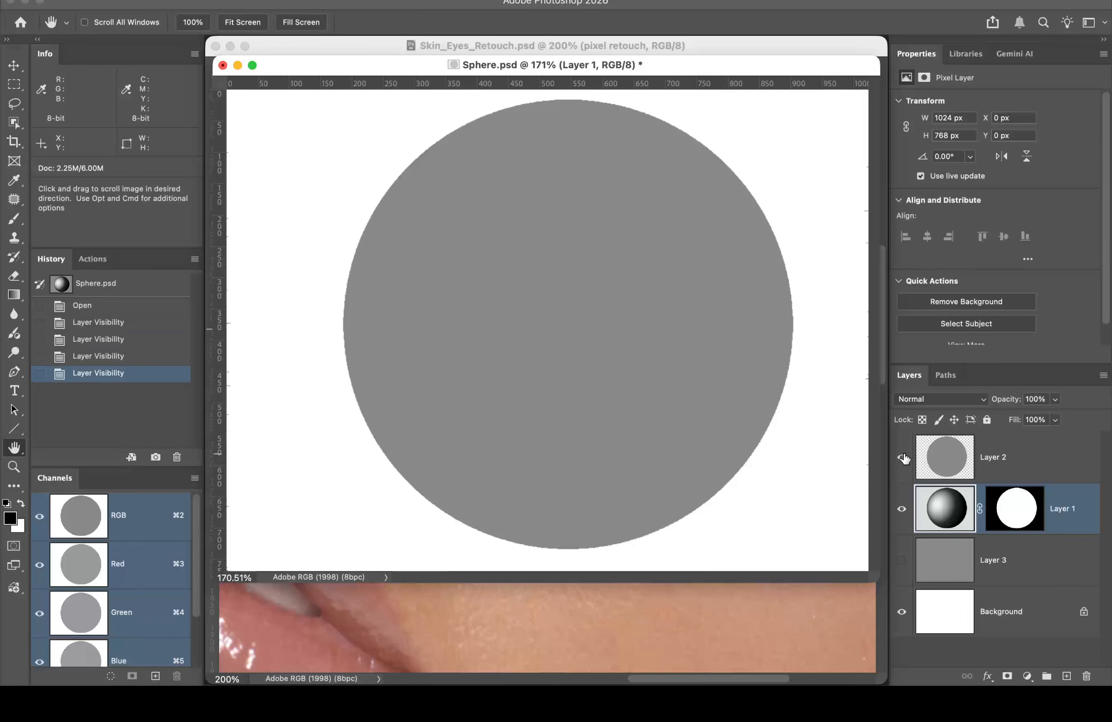
click(903, 458)
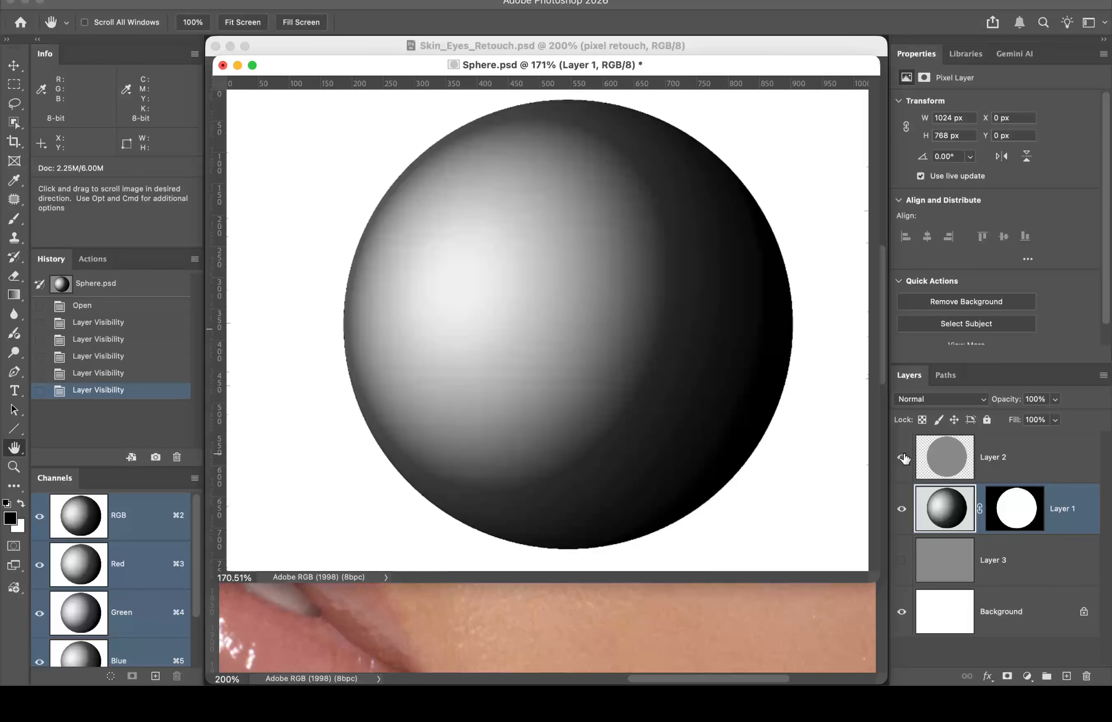
click(903, 458)
click(904, 458)
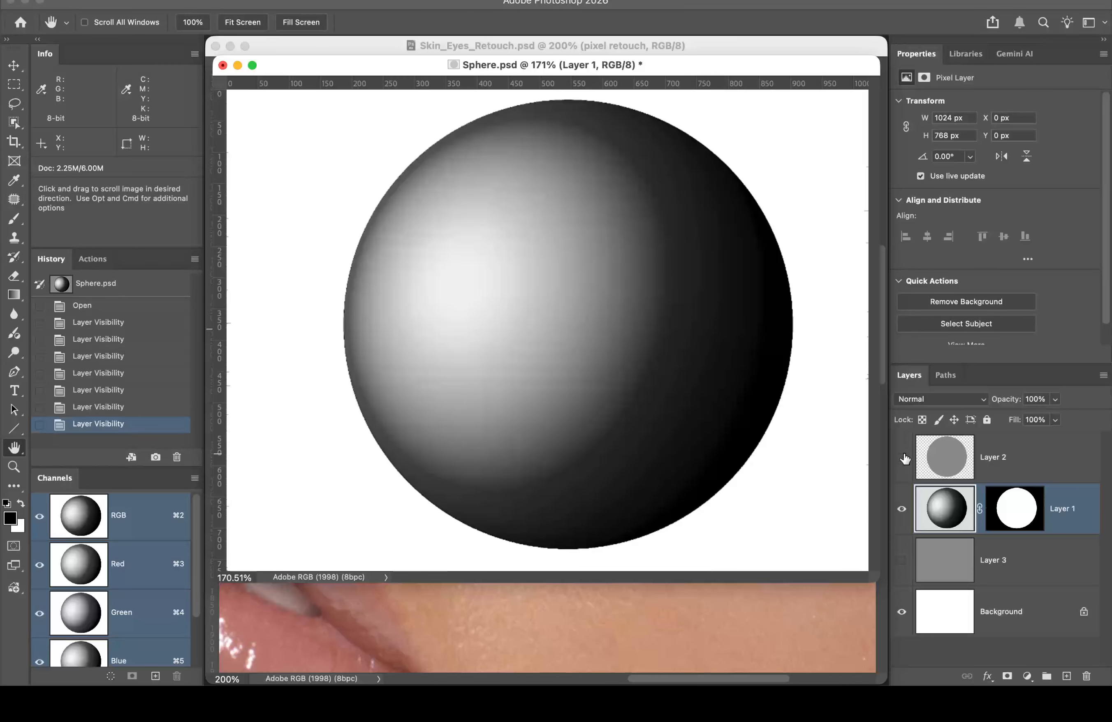
click(903, 458)
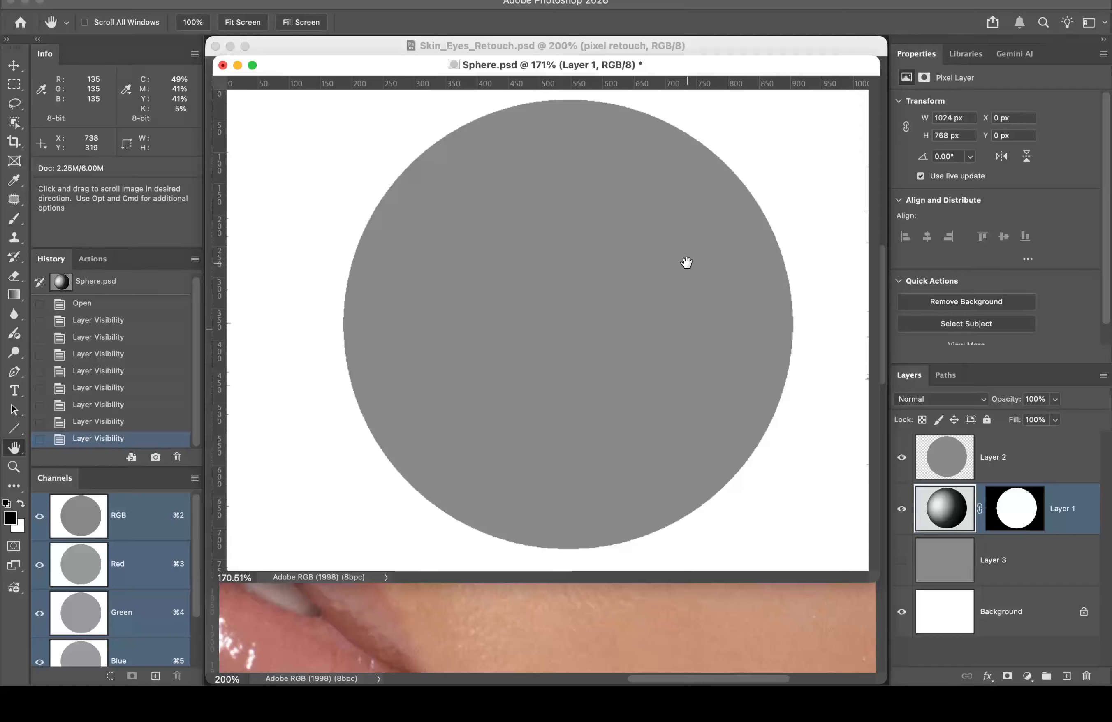
Step: Close Sphere.psd without saving and fit the portrait to the window
click(222, 66)
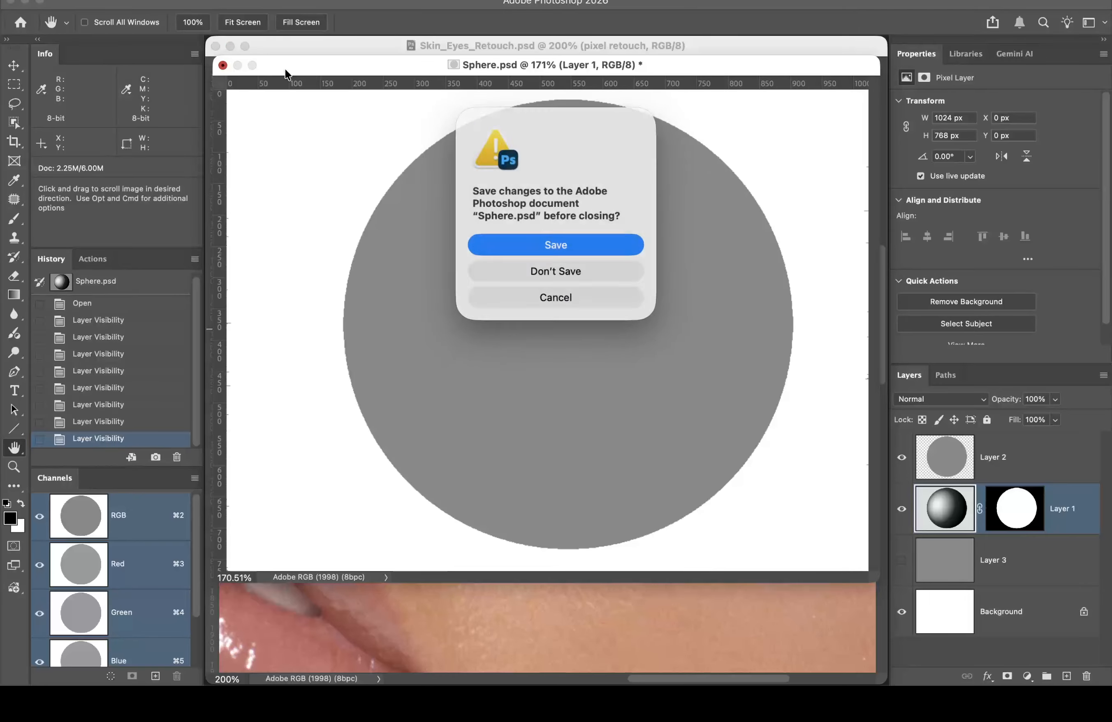
click(564, 268)
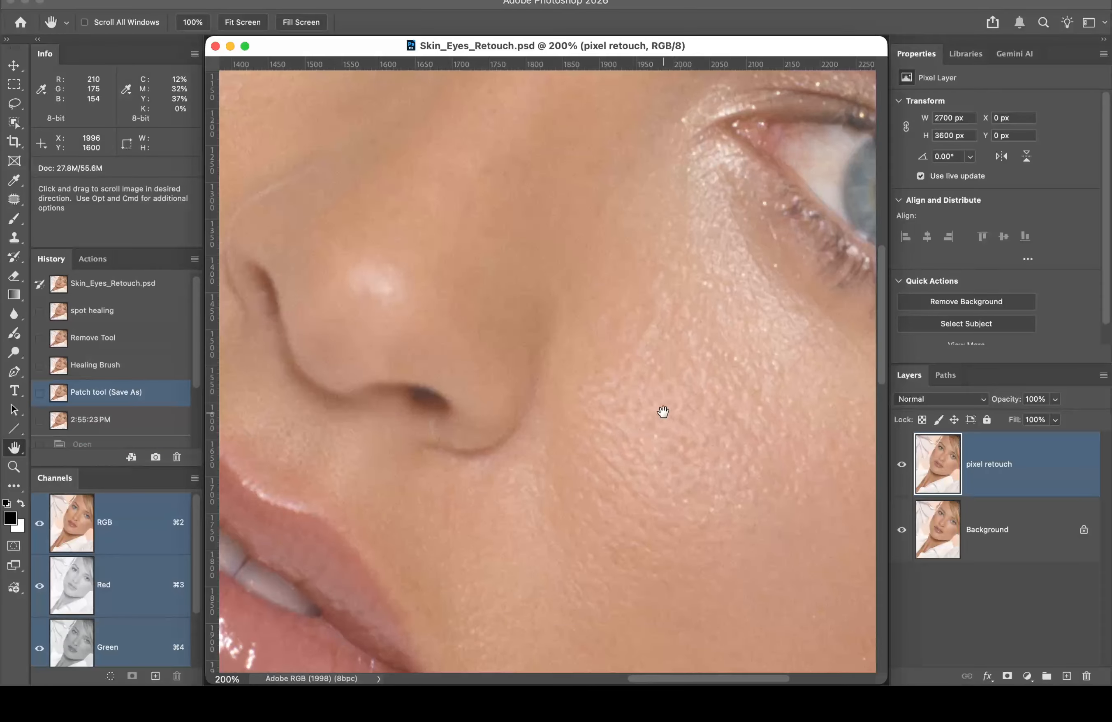
double_click(15, 448)
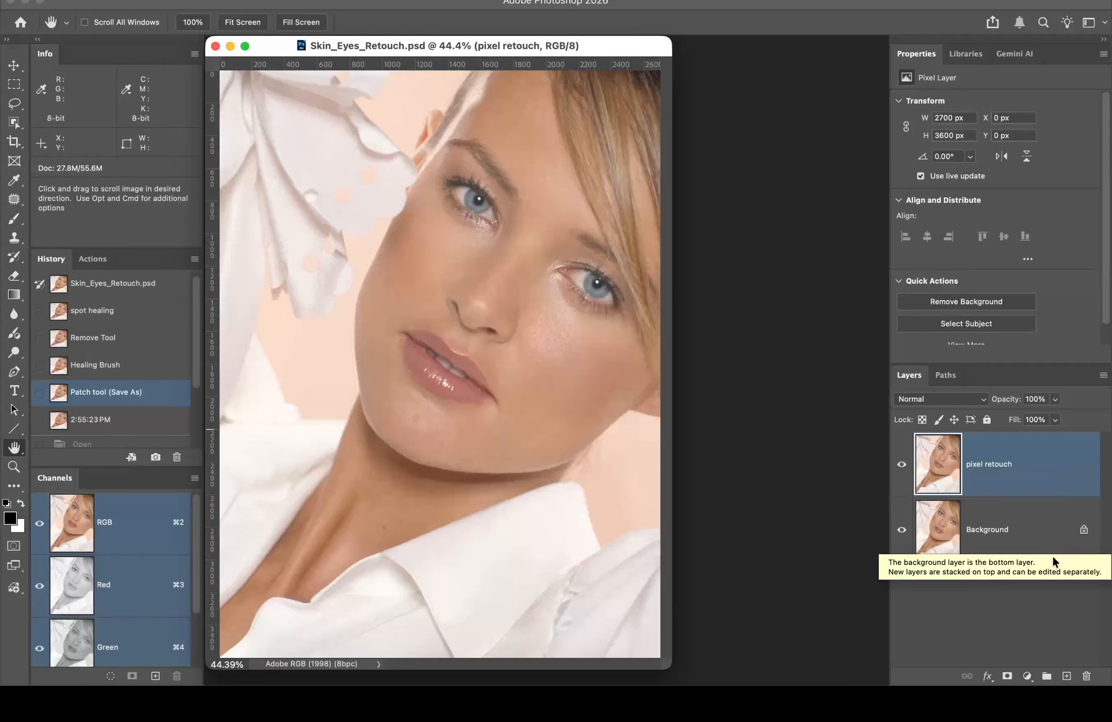
Step: Create a new empty layer above pixel retouch and name it 'Tonal retouch small'
click(1066, 677)
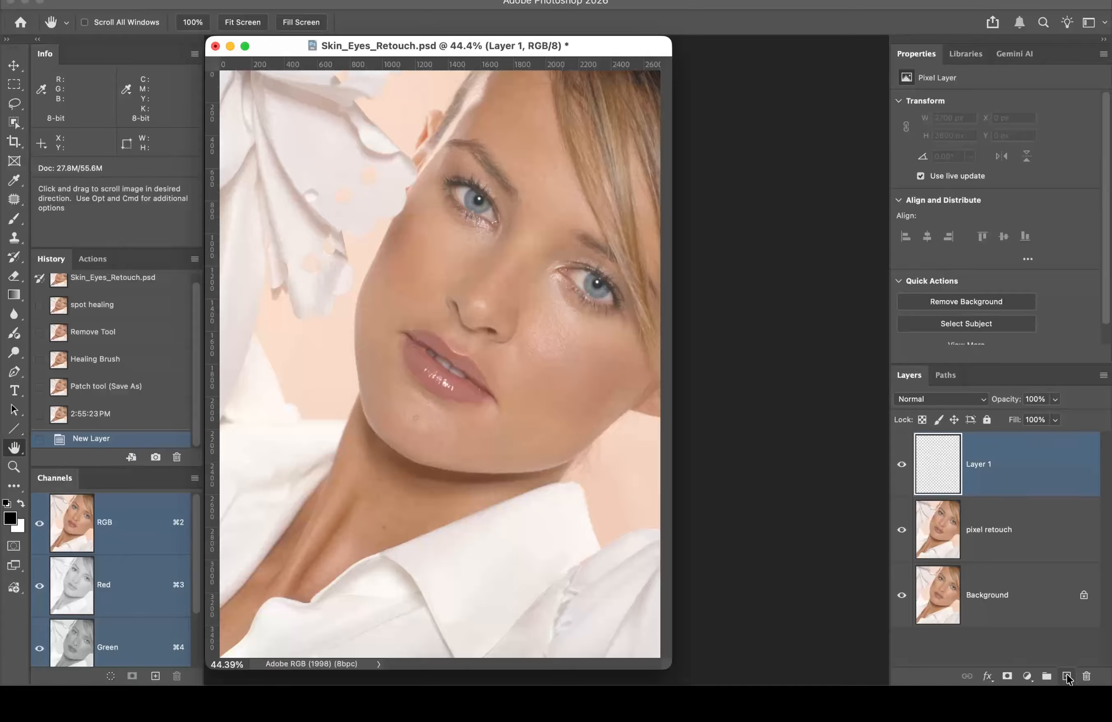
double_click(981, 464)
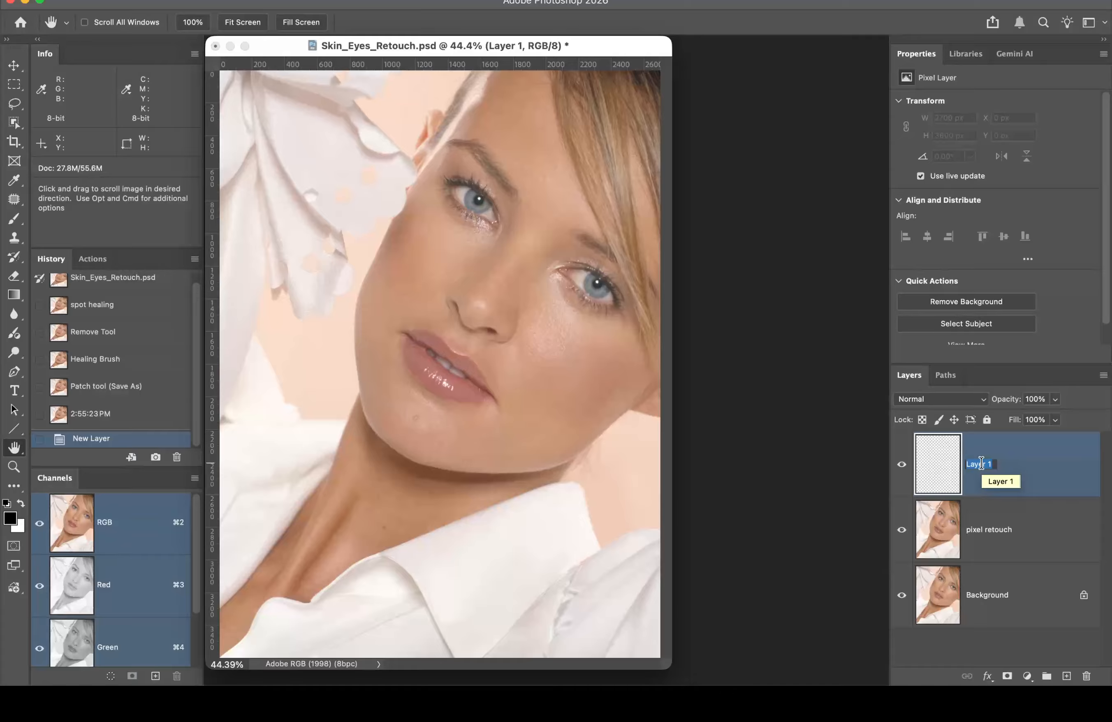
text(Tonal retouch small)
key(Return)
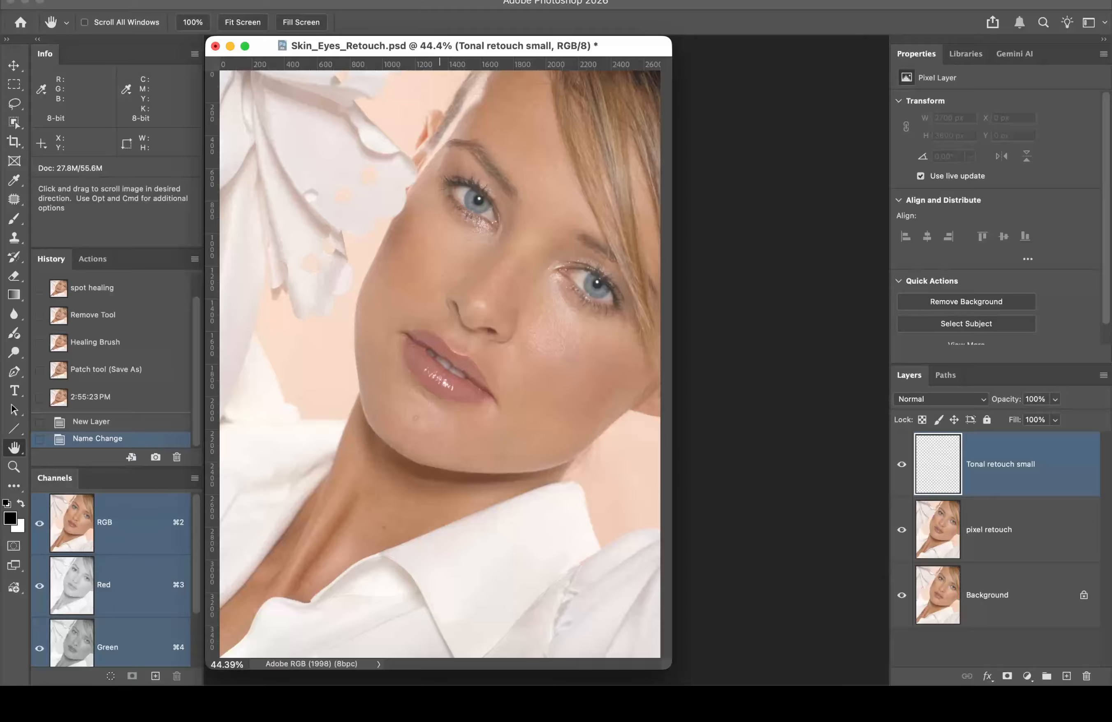
Step: Open the Edit menu with the Tonal retouch small layer active
click(163, 0)
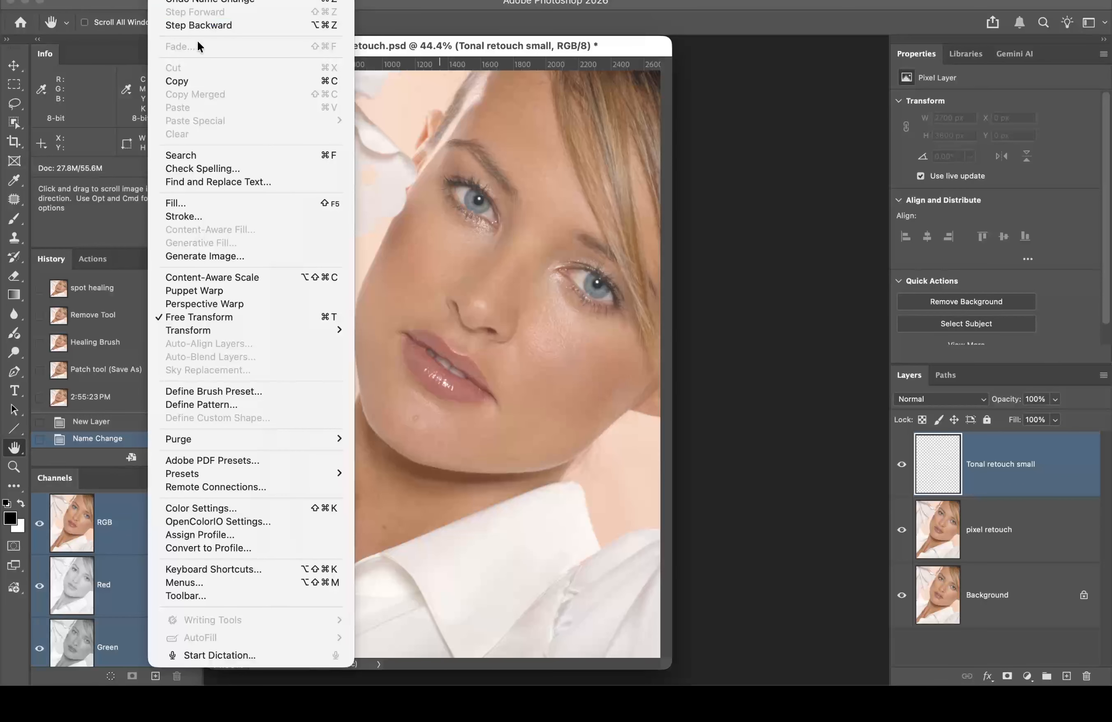
Step: Fill Tonal retouch small with 50% Gray and set its blend mode to Soft Light
click(198, 204)
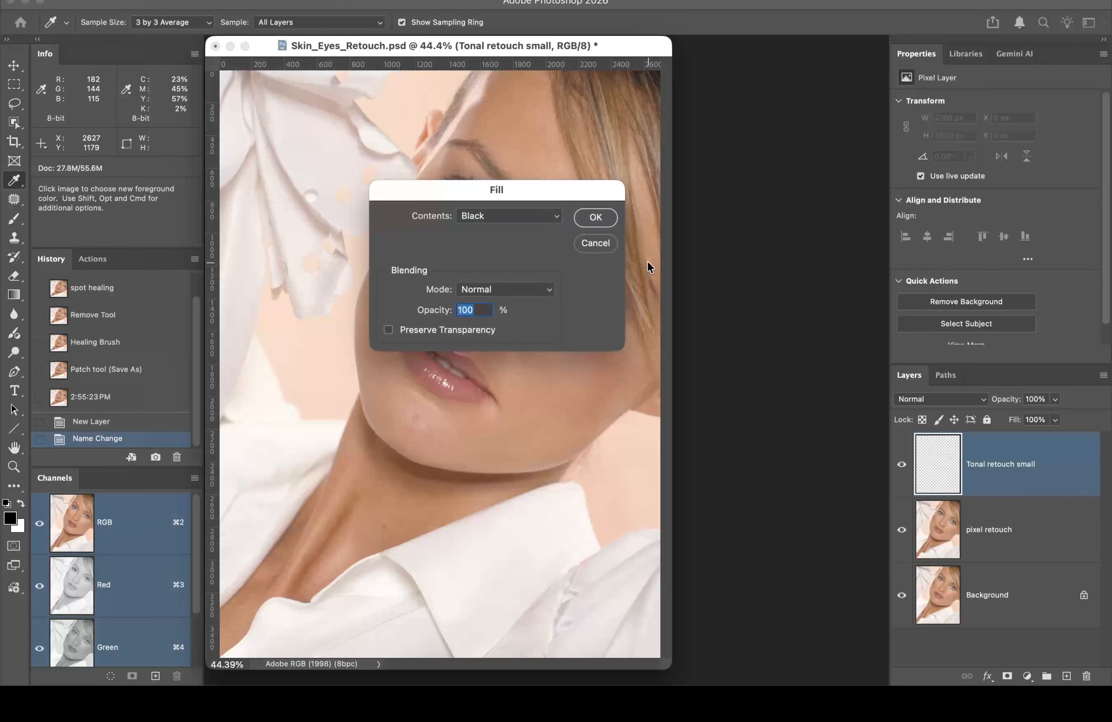
click(518, 218)
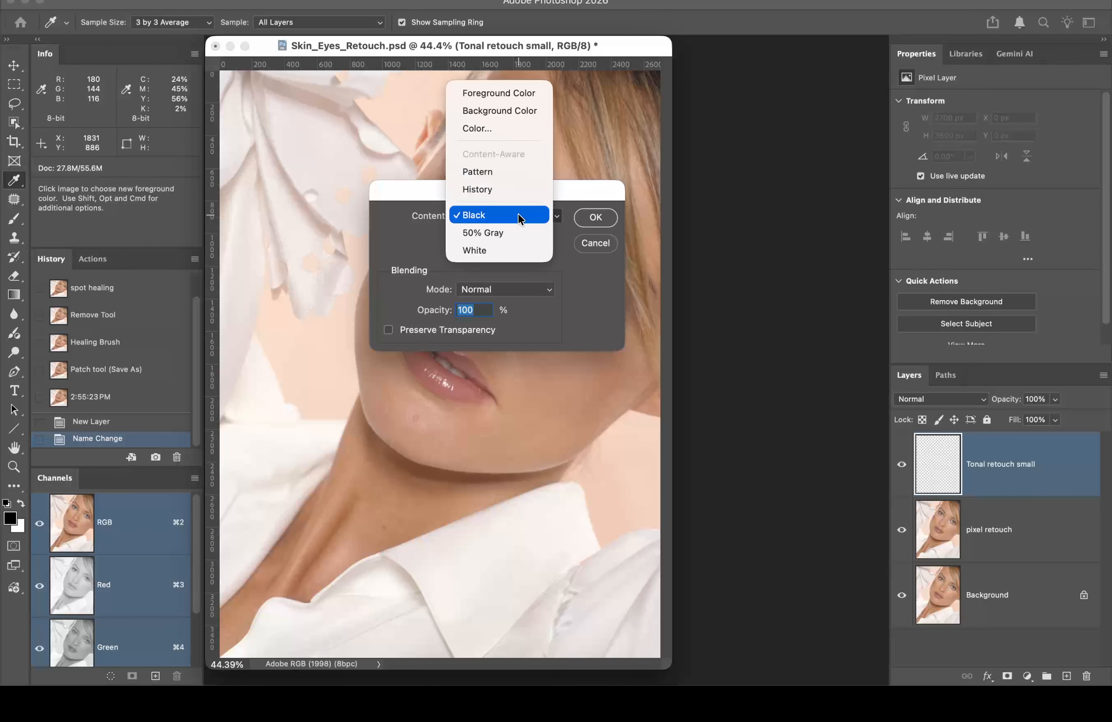
click(522, 235)
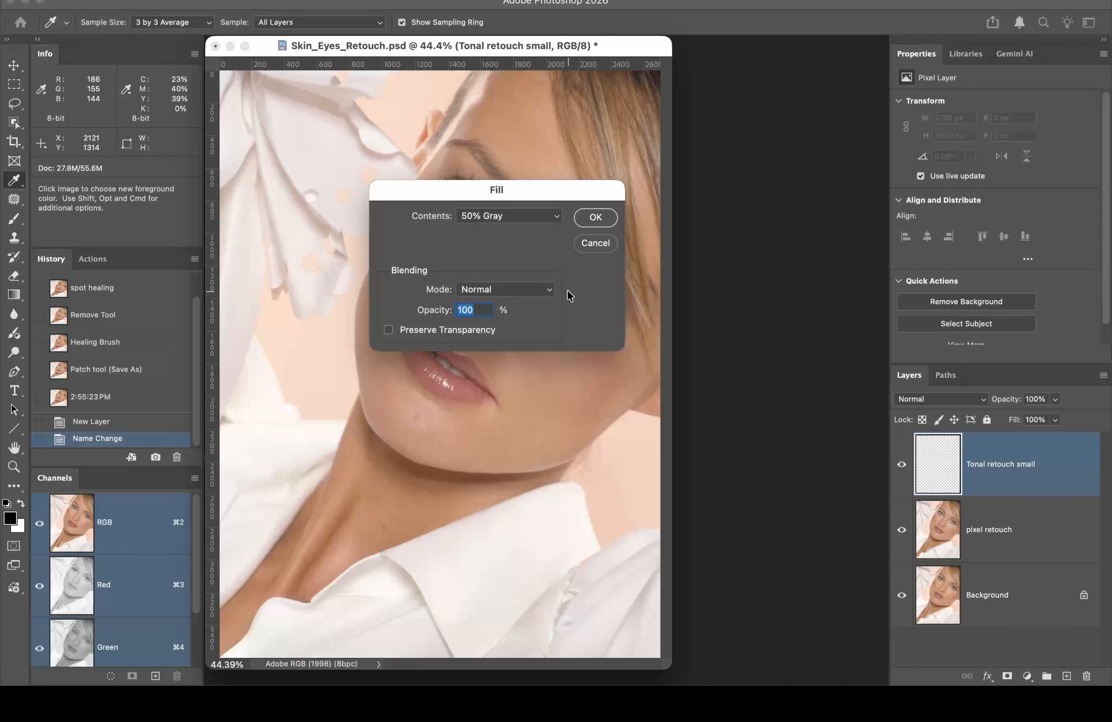
click(597, 217)
key(h)
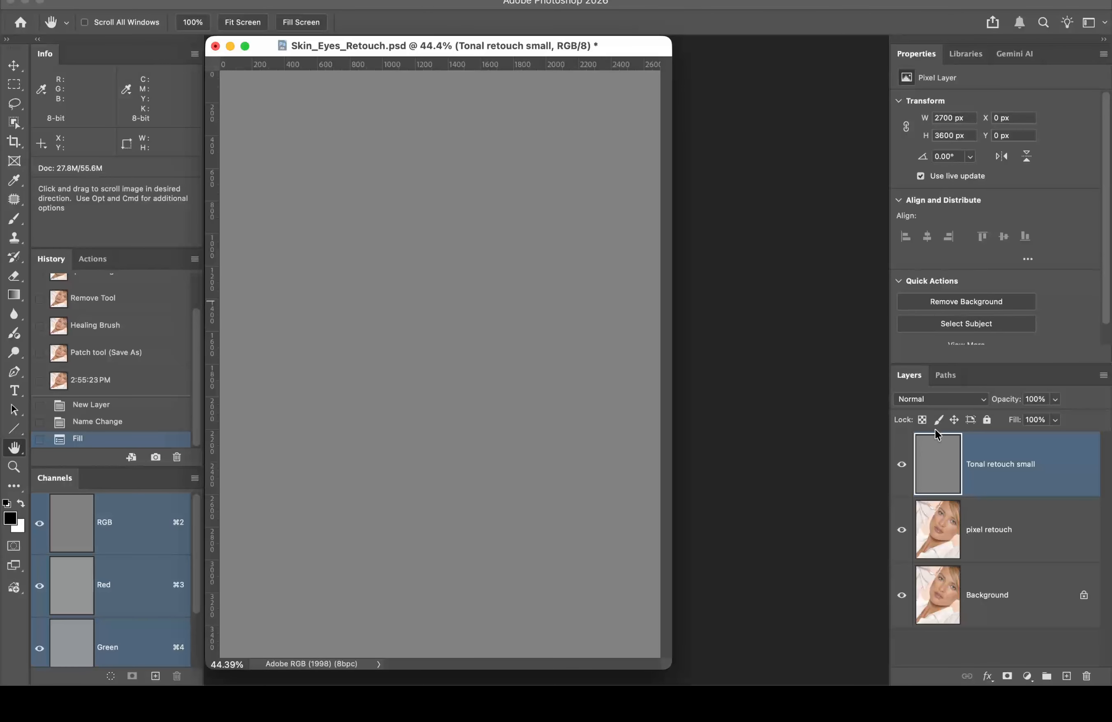
click(950, 403)
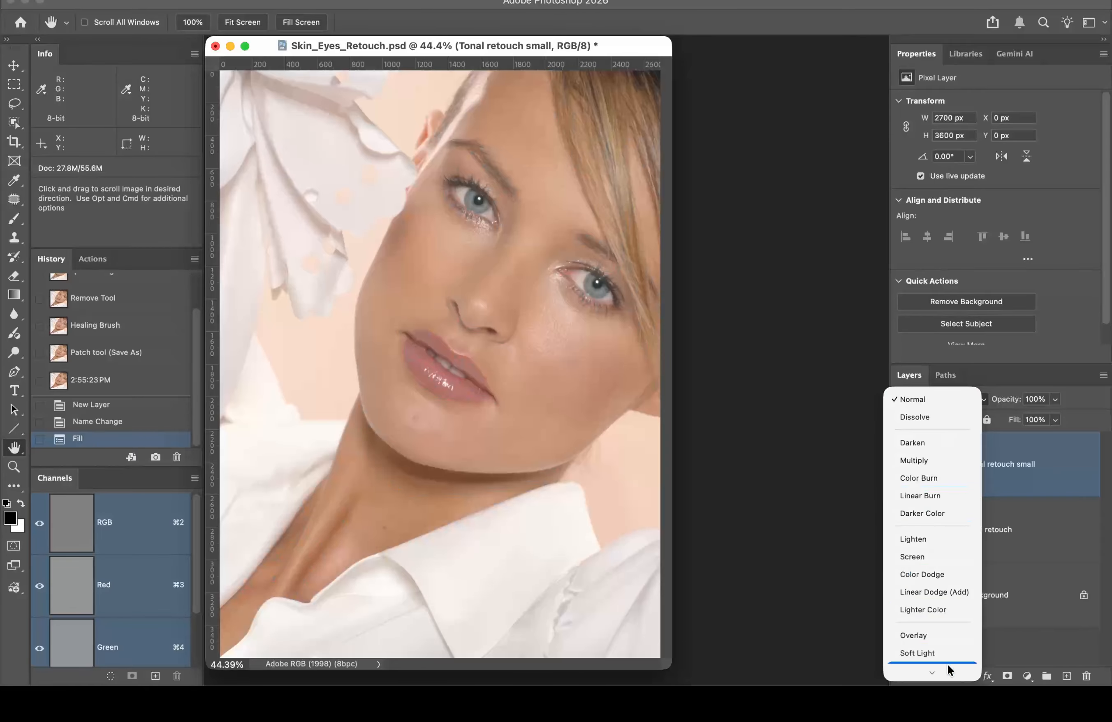
click(946, 653)
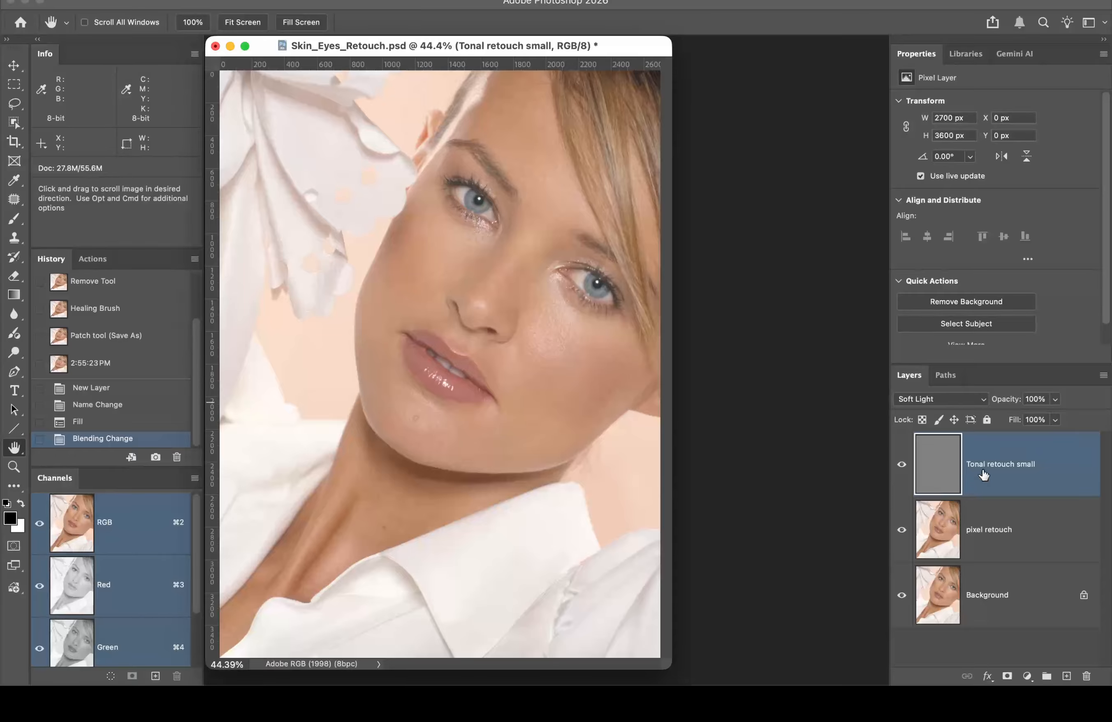
Step: Delete Tonal retouch small and recreate it via the New Layer dialog in Soft Light, filled with neutral gray
drag(1055, 479, 1087, 676)
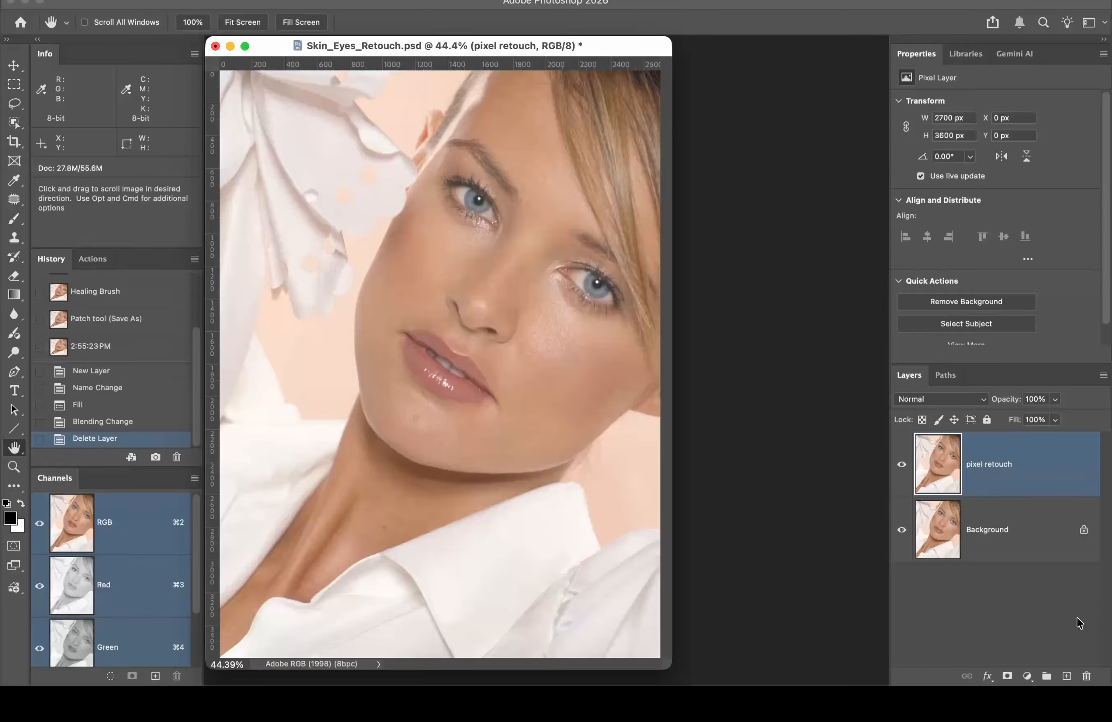
alt+click(1068, 678)
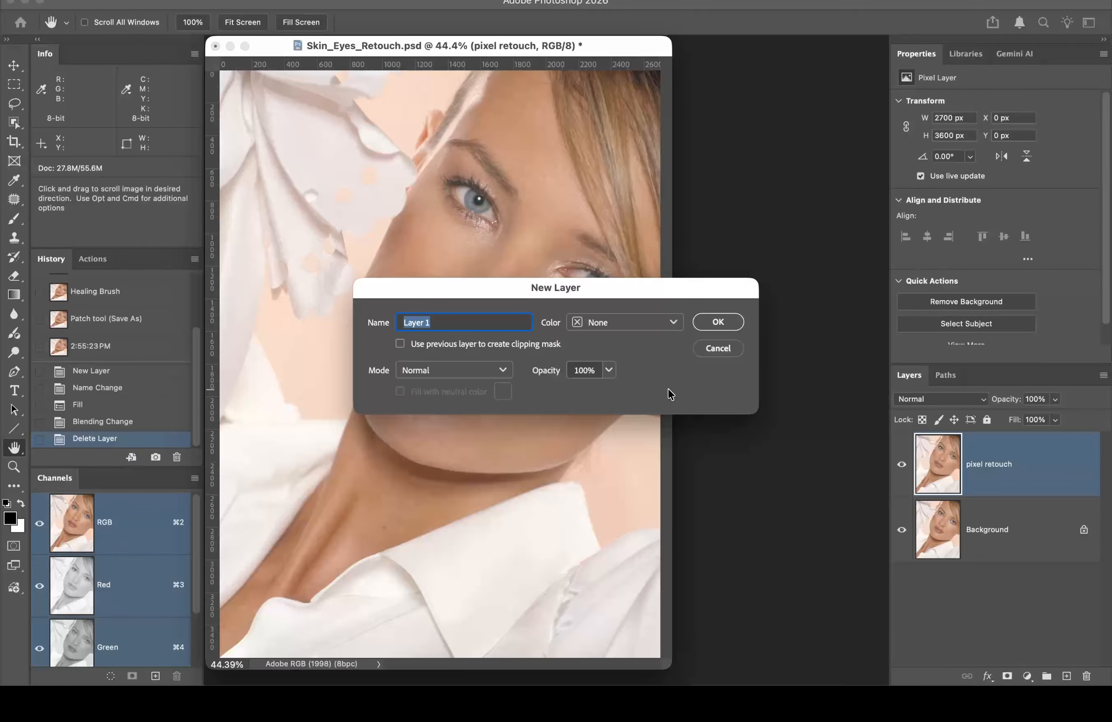
text(Tonal retouch small)
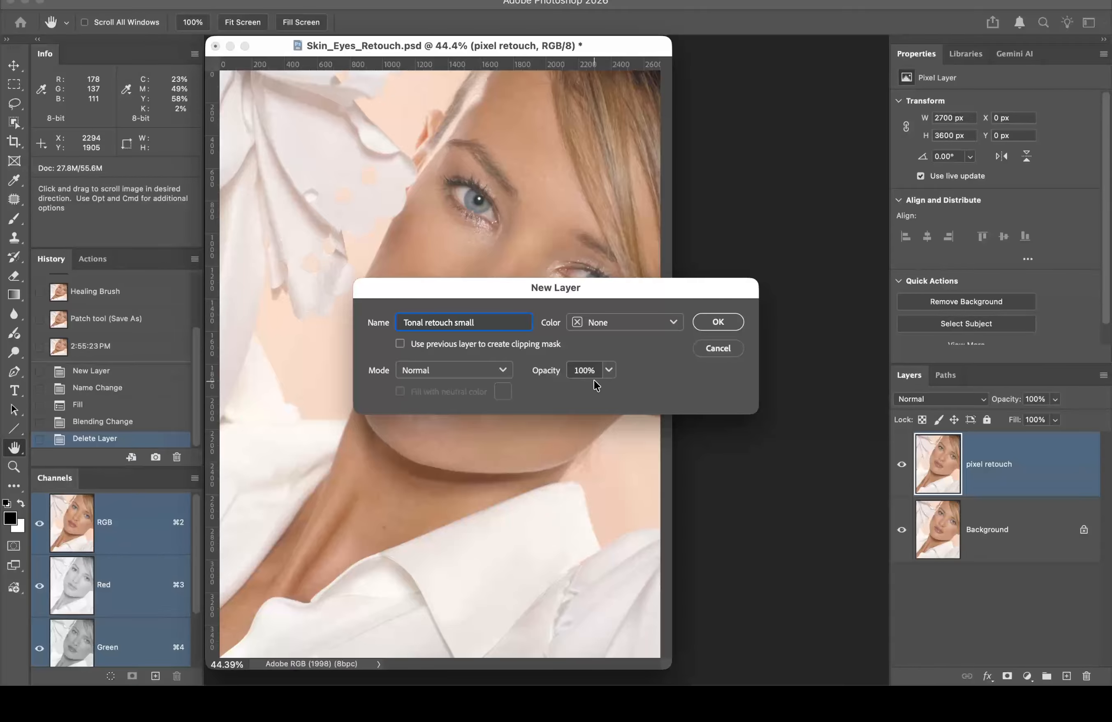
click(455, 369)
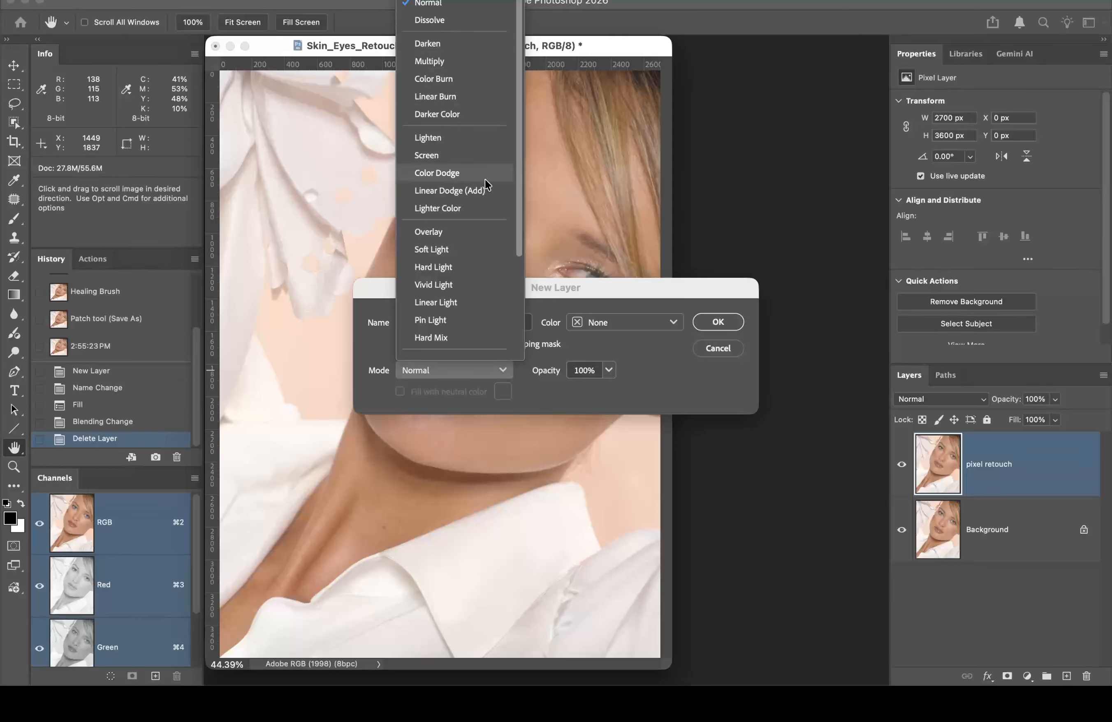
click(486, 252)
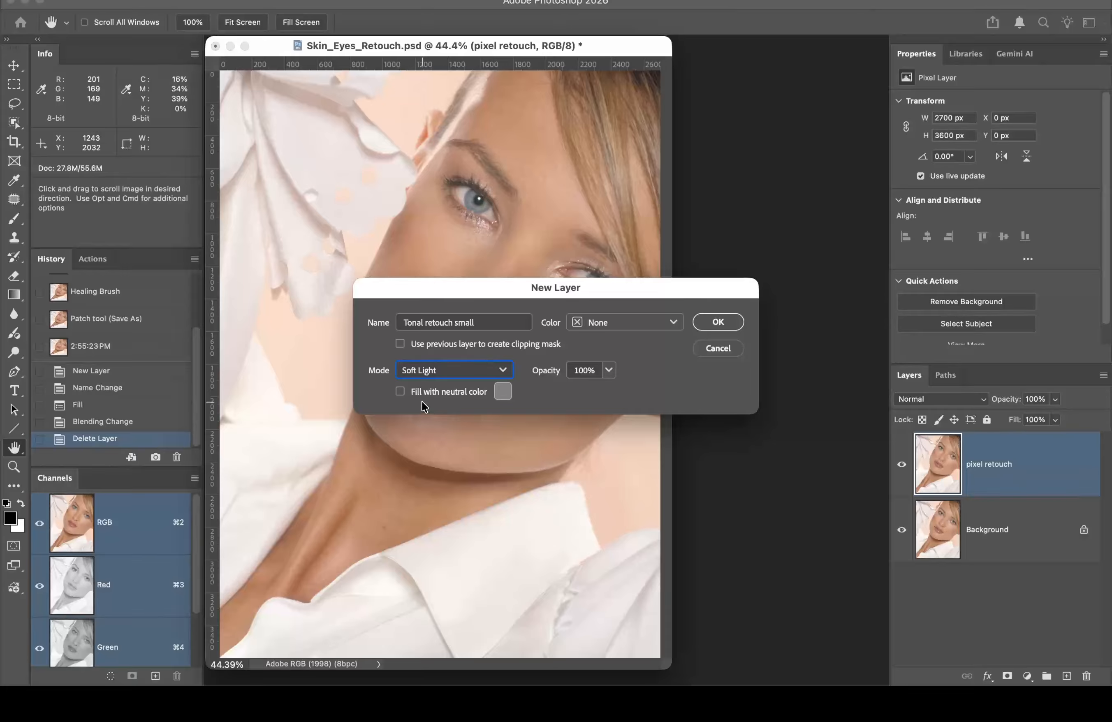
click(399, 390)
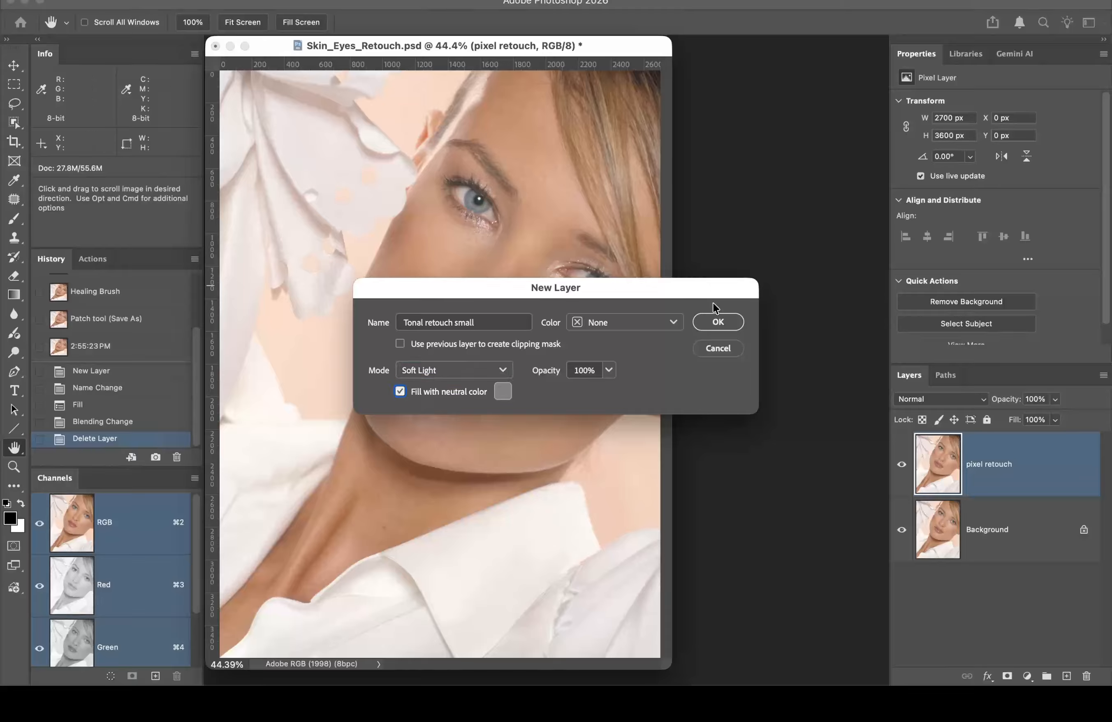
click(724, 320)
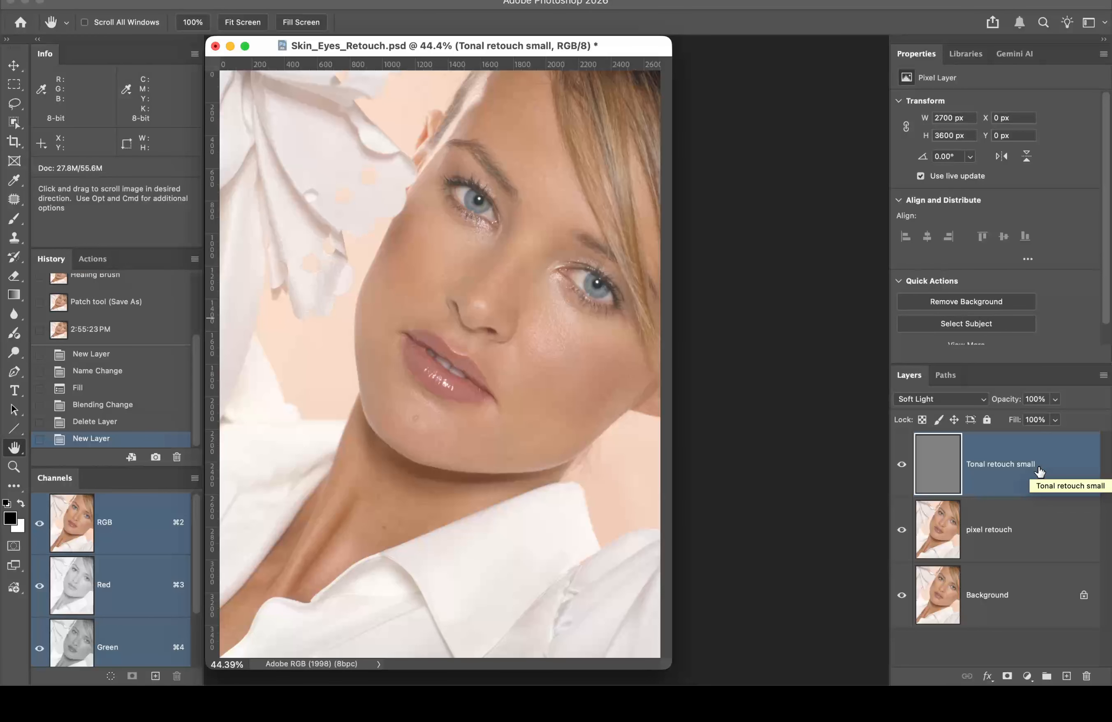
Step: Duplicate the gray layer as a hidden 'Tonal retouch Large', then reselect Tonal retouch small
key(super+j)
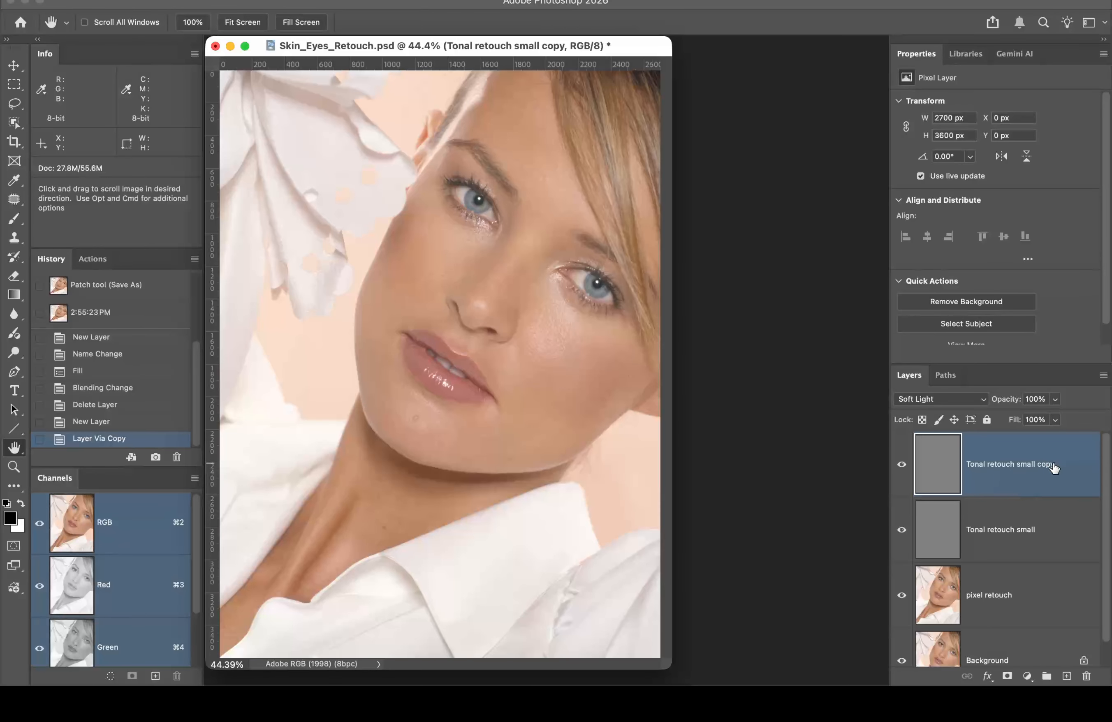
double_click(1052, 465)
click(1057, 464)
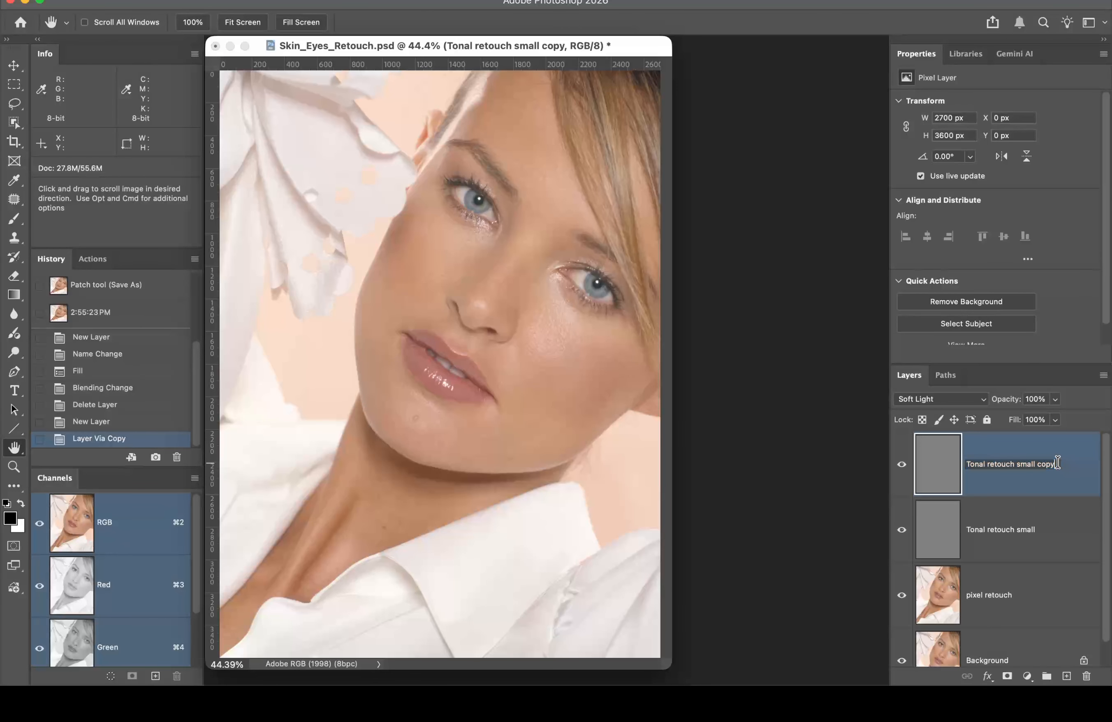
key(BackSpace)
key(BackSpace)
key(BackSpace)
key(BackSpace)
key(BackSpace)
key(BackSpace)
key(BackSpace)
key(BackSpace)
key(BackSpace)
key(BackSpace)
text(Large)
key(Return)
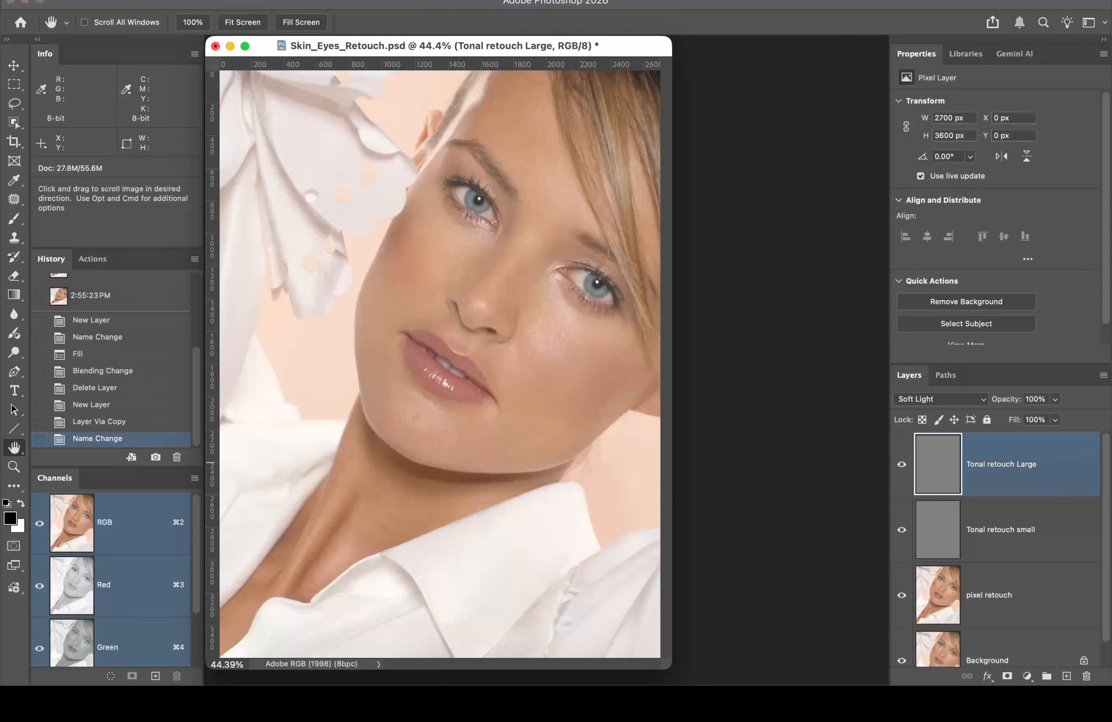
click(903, 469)
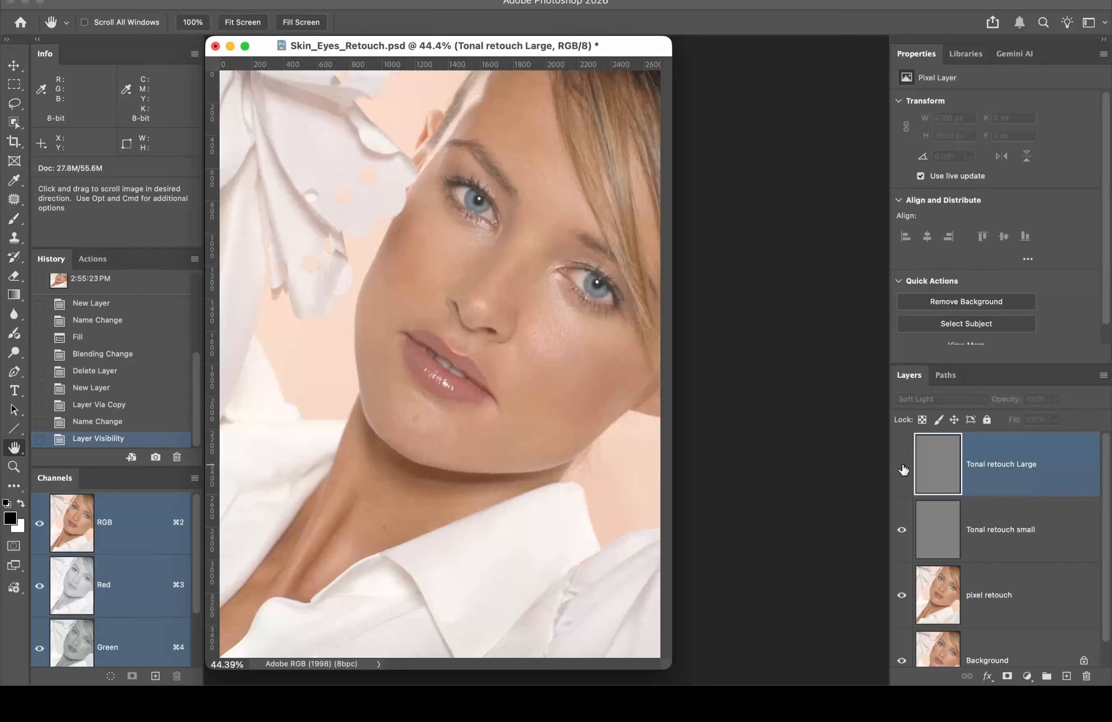
click(1042, 521)
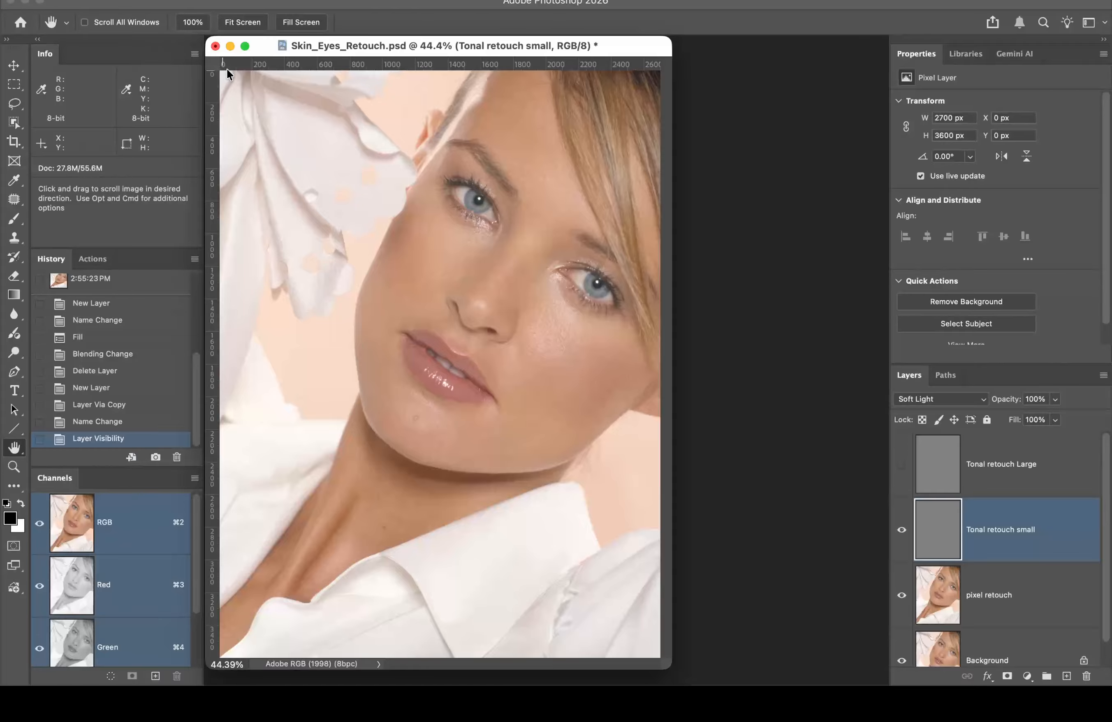
Step: Switch to the Brush tool and set its blending mode to Normal
key(b)
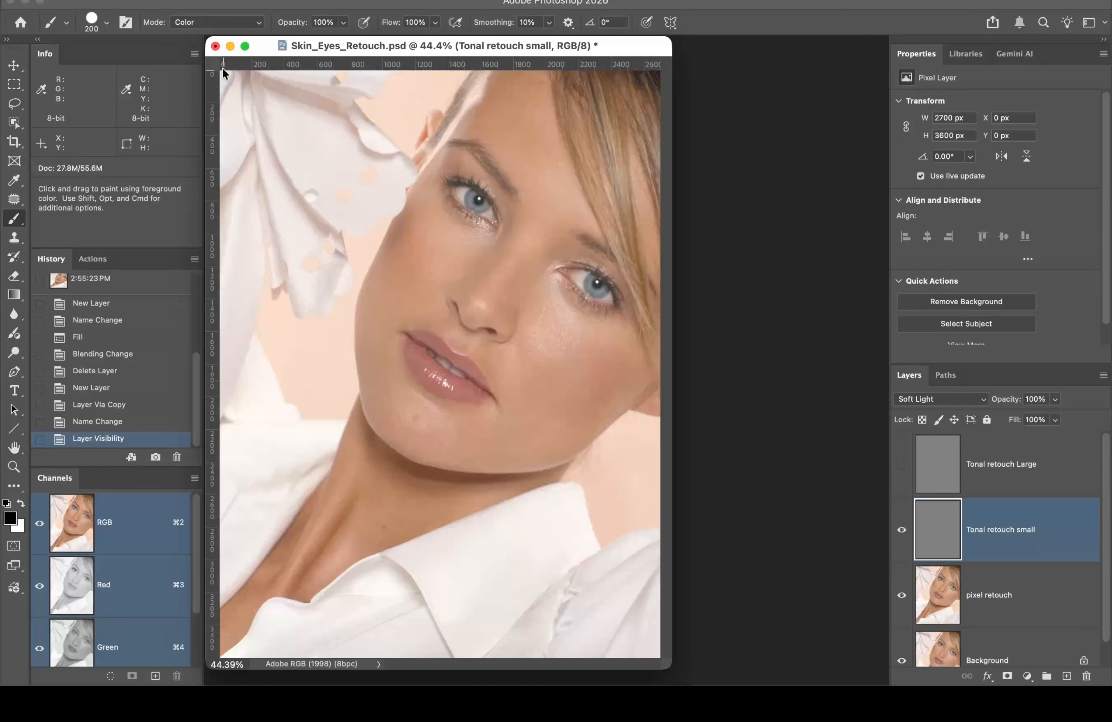
click(107, 21)
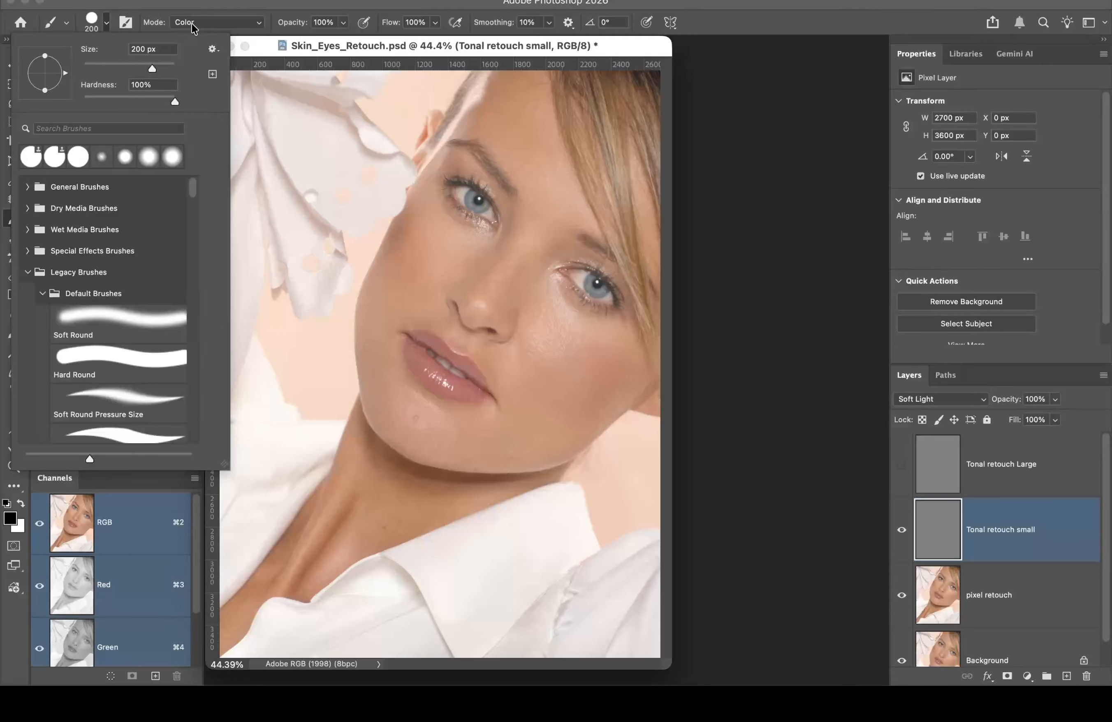
click(242, 3)
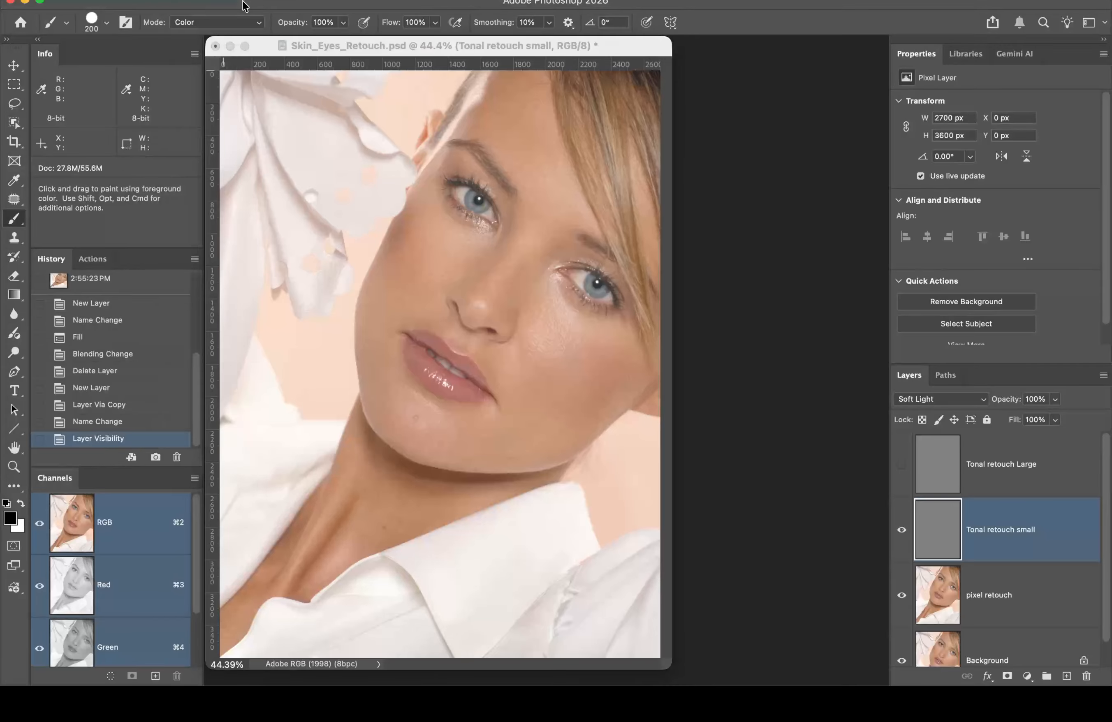
click(217, 23)
click(217, 23)
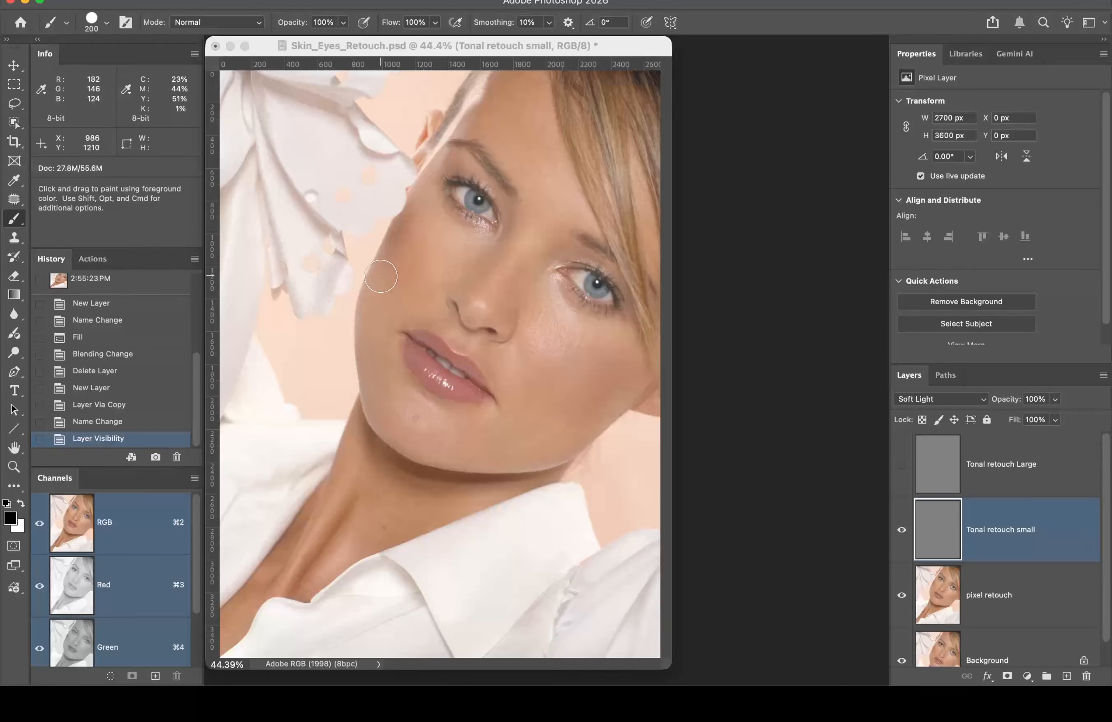
Step: Paint black over the nose and lips, then white across the eyes and nose
mouse_move(418, 239)
mouse_down()
mouse_move(401, 295)
mouse_move(422, 324)
mouse_move(475, 290)
mouse_move(410, 372)
mouse_move(509, 359)
mouse_up()
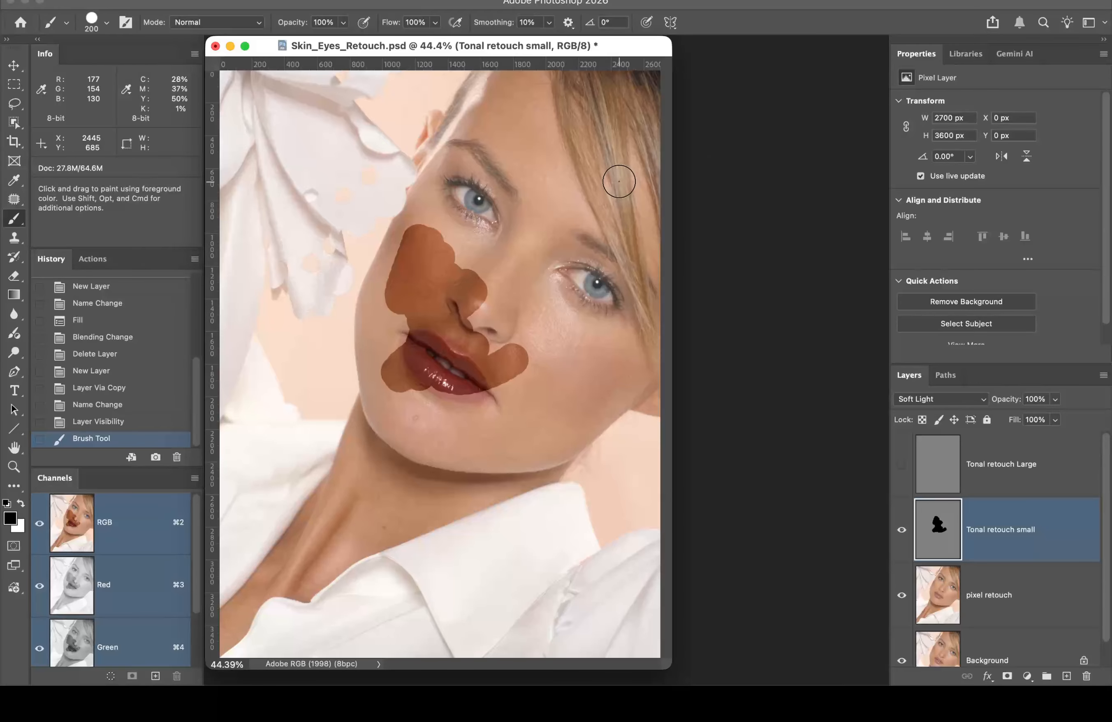
key(x)
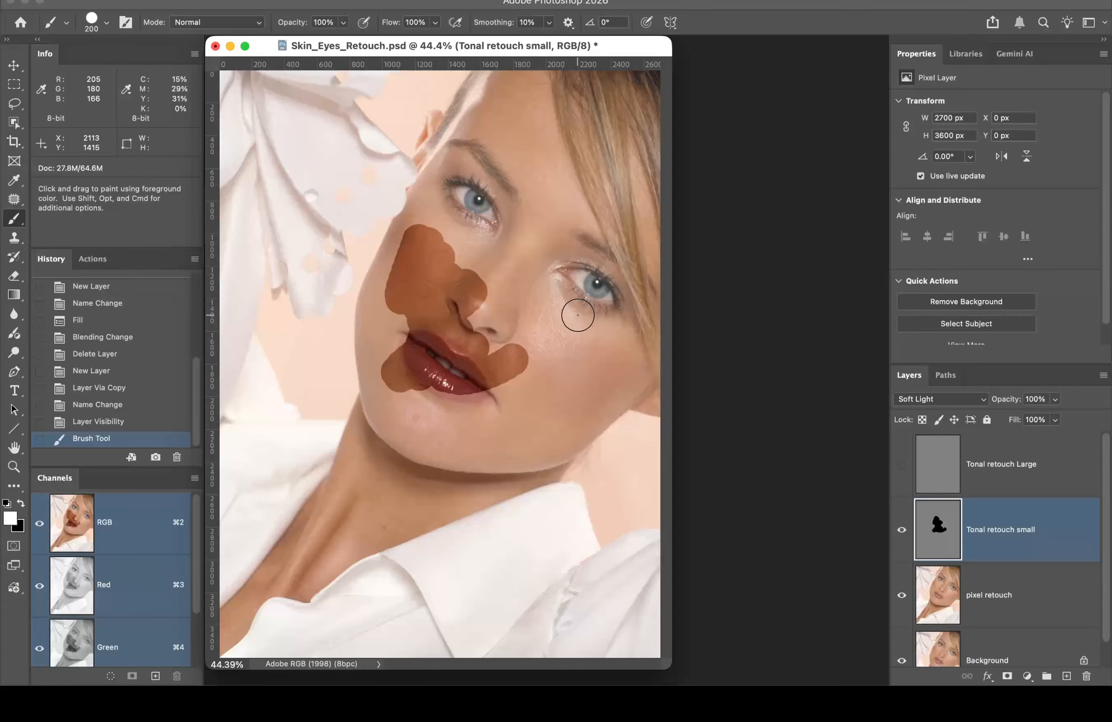
mouse_move(588, 312)
mouse_down()
mouse_move(556, 320)
mouse_move(554, 288)
mouse_move(489, 241)
mouse_move(465, 181)
mouse_move(497, 171)
mouse_up()
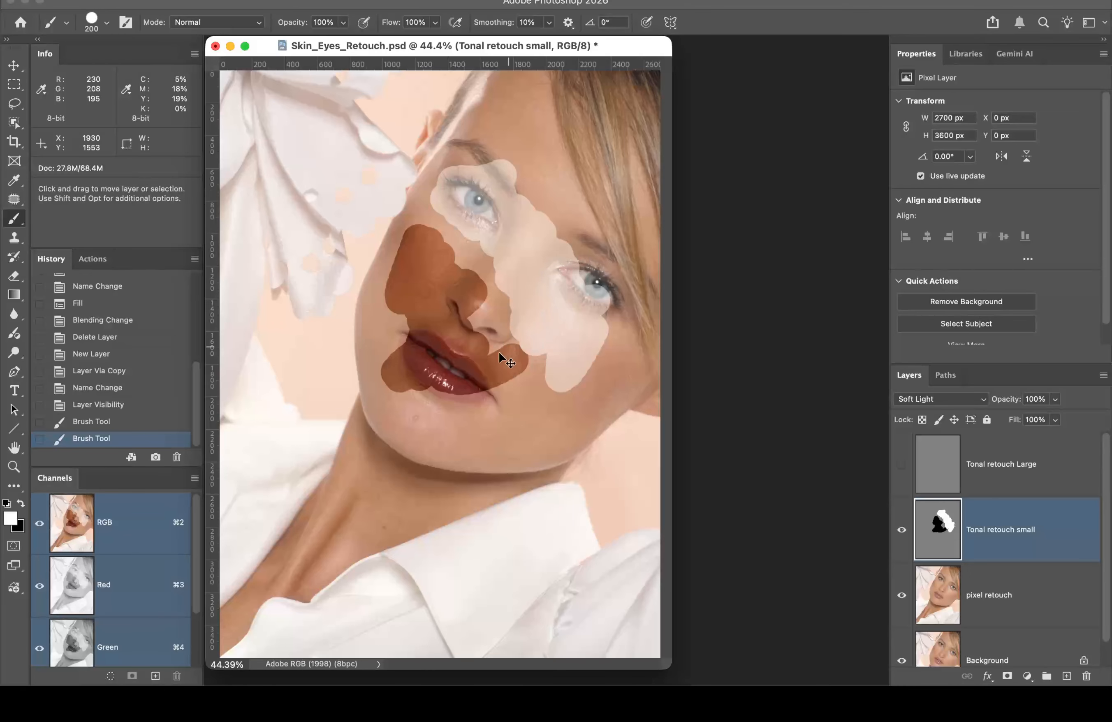
key(super+space)
click(478, 318)
click(539, 338)
click(591, 365)
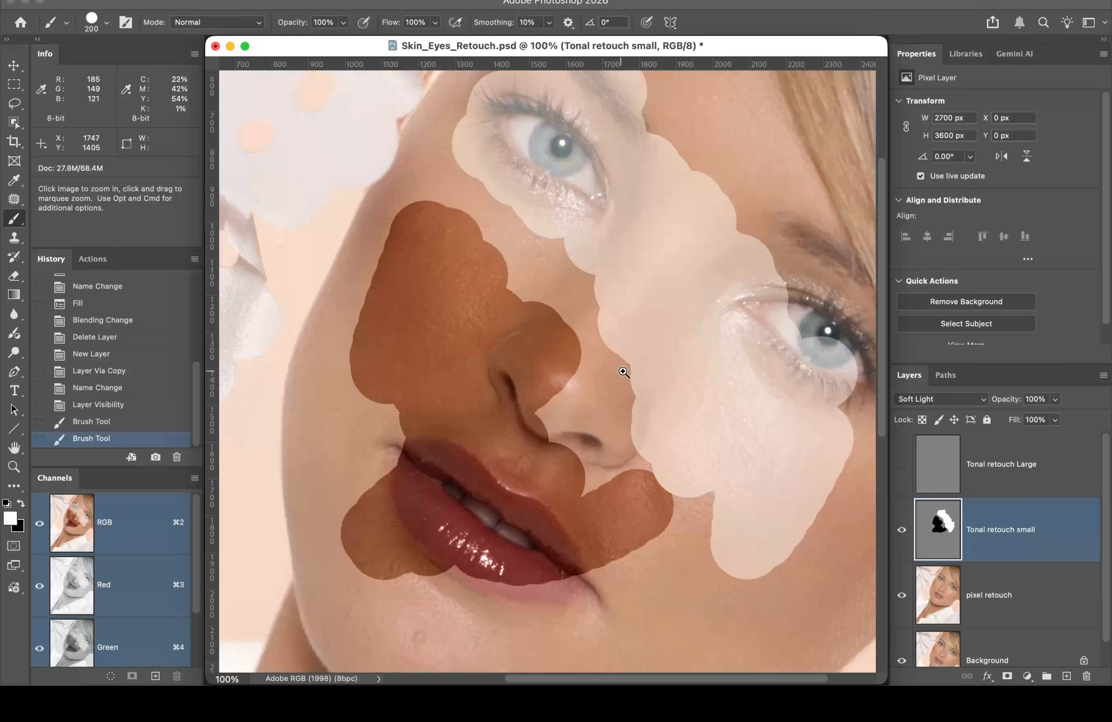
Step: Turn the pixel retouch and Background layers back on to see the strokes blended over the face
alt+click(902, 531)
click(899, 527)
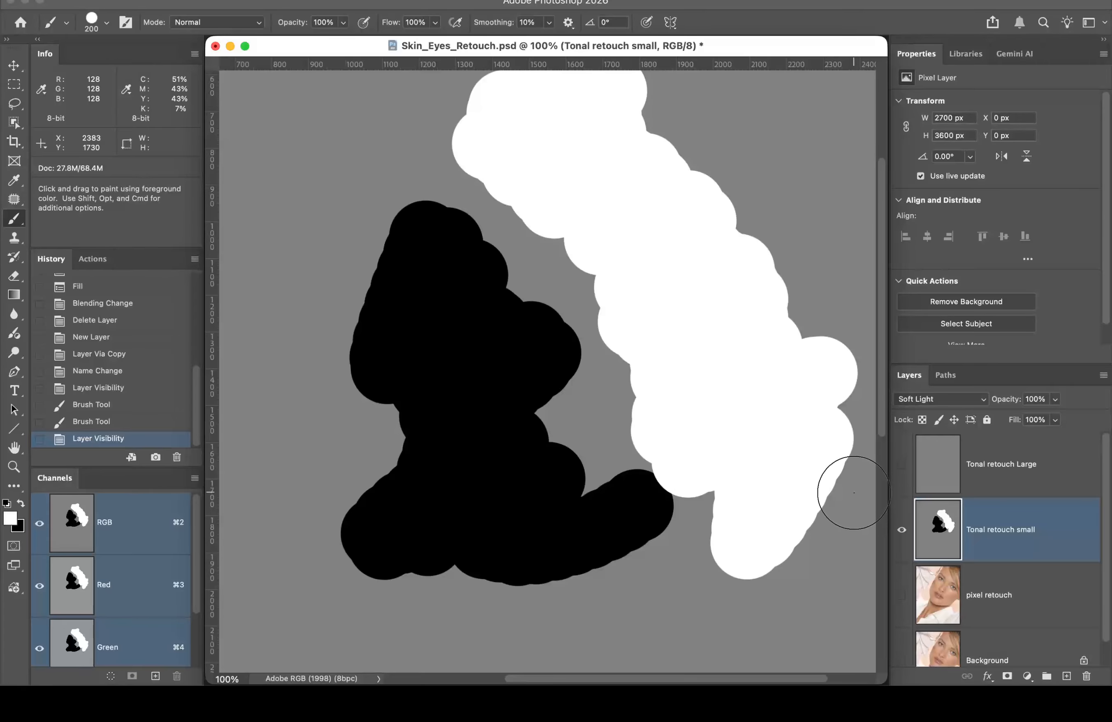
alt+click(901, 533)
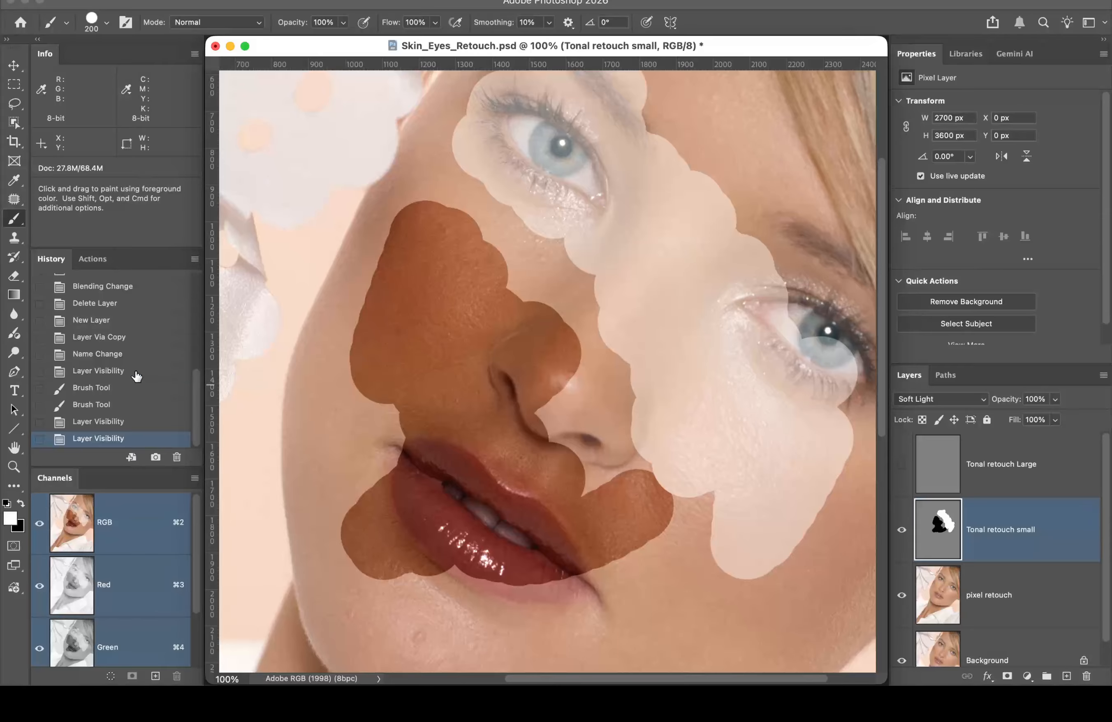
Step: Revert history to the earlier Layer Visibility state and select the Tonal retouch small layer
click(139, 374)
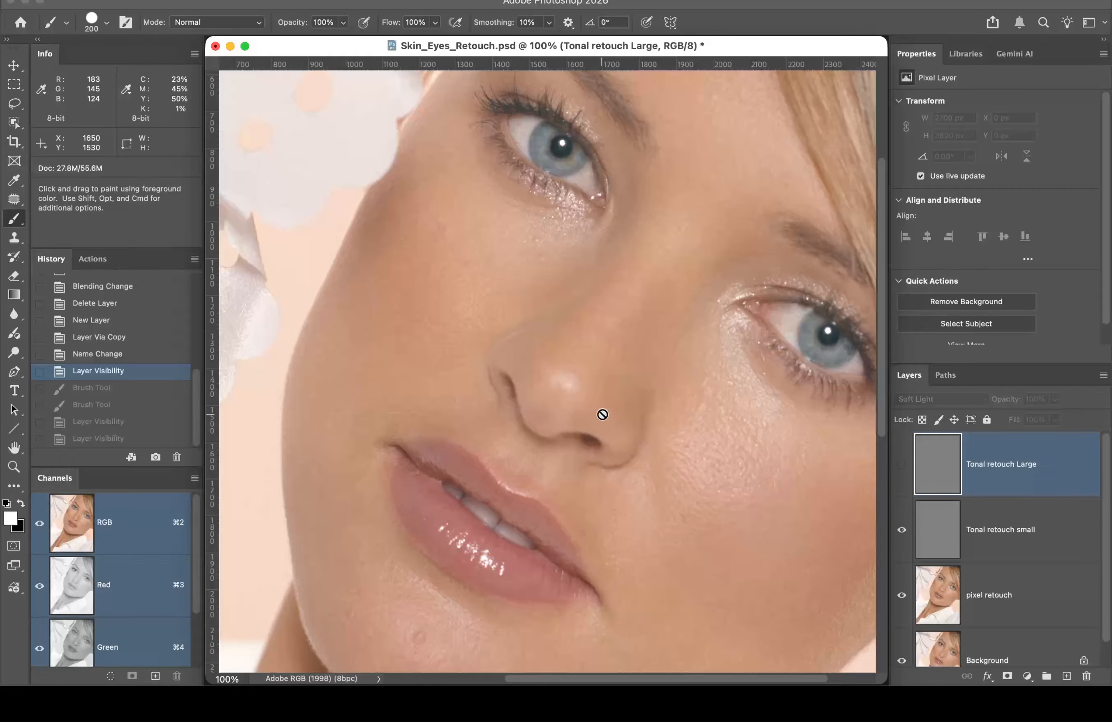
click(1043, 529)
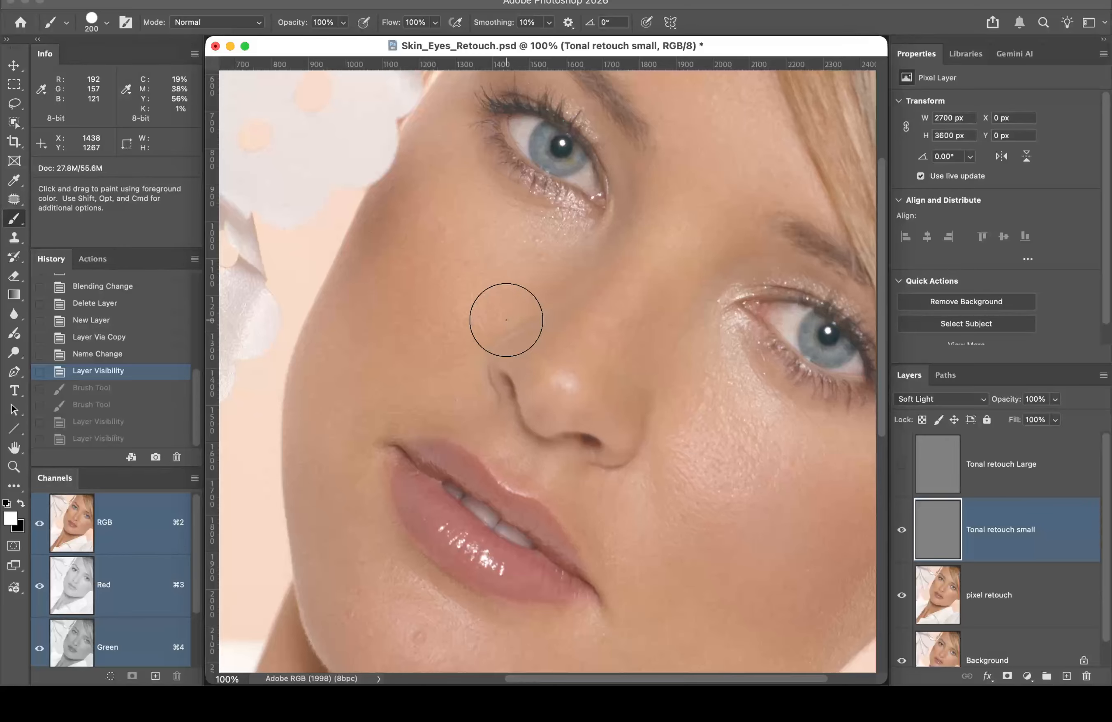
Step: Sample the cheek's skin tone into the foreground Color Picker
click(11, 519)
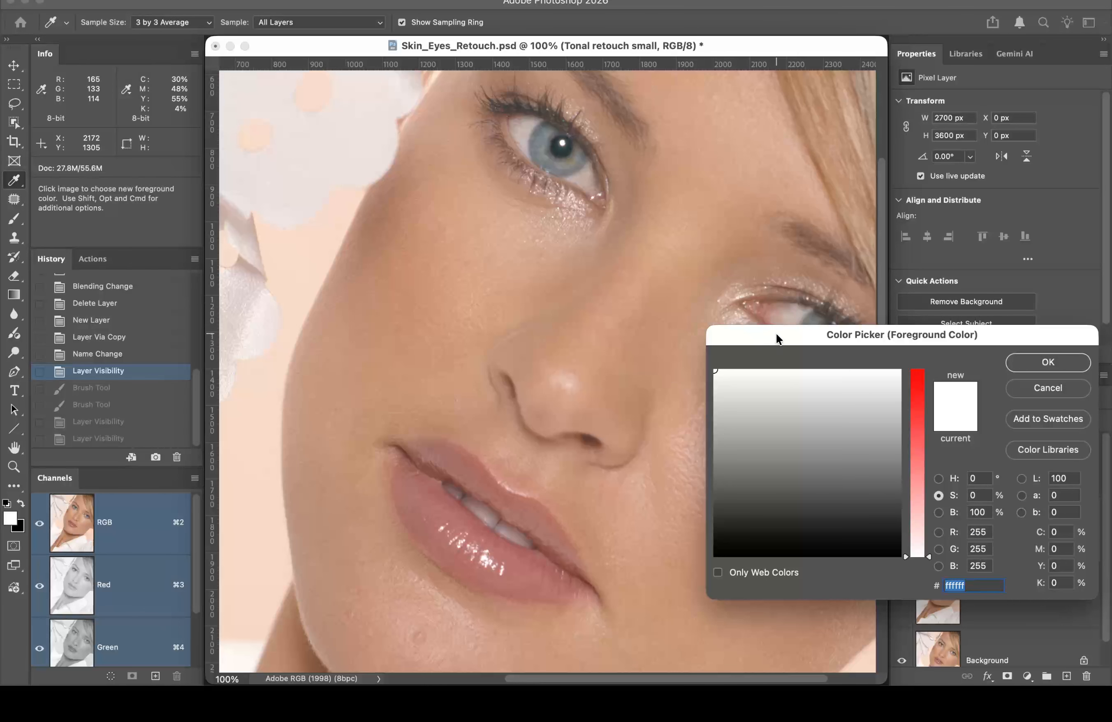
drag(776, 334, 795, 173)
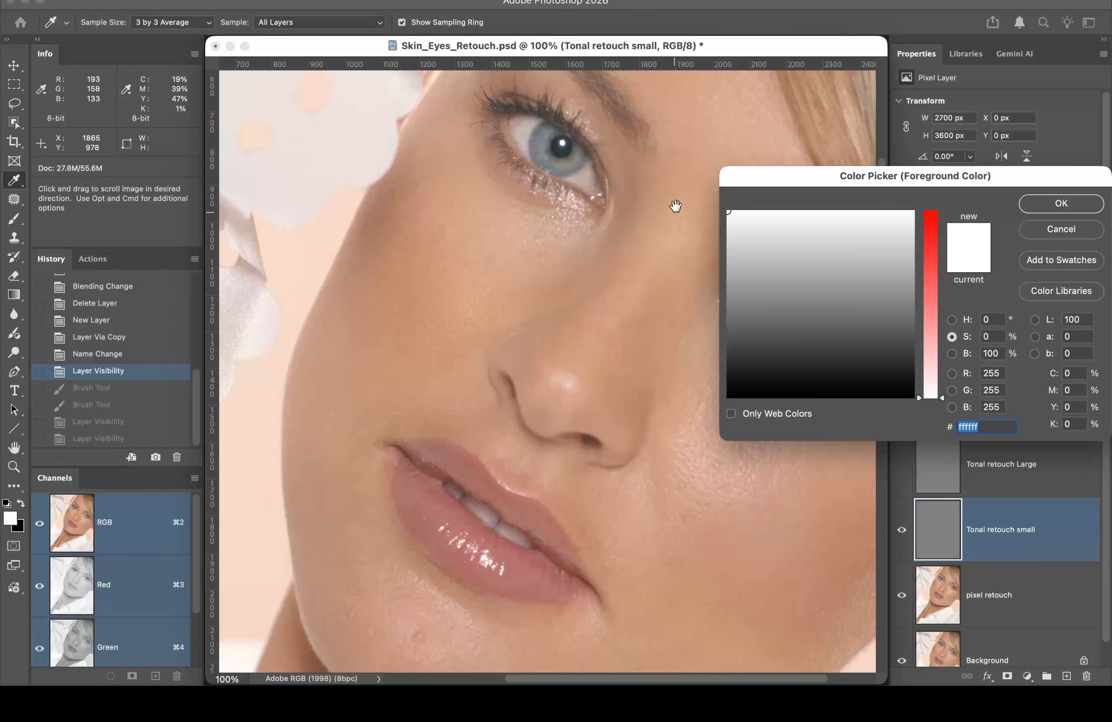
drag(683, 200, 586, 291)
drag(573, 339, 632, 152)
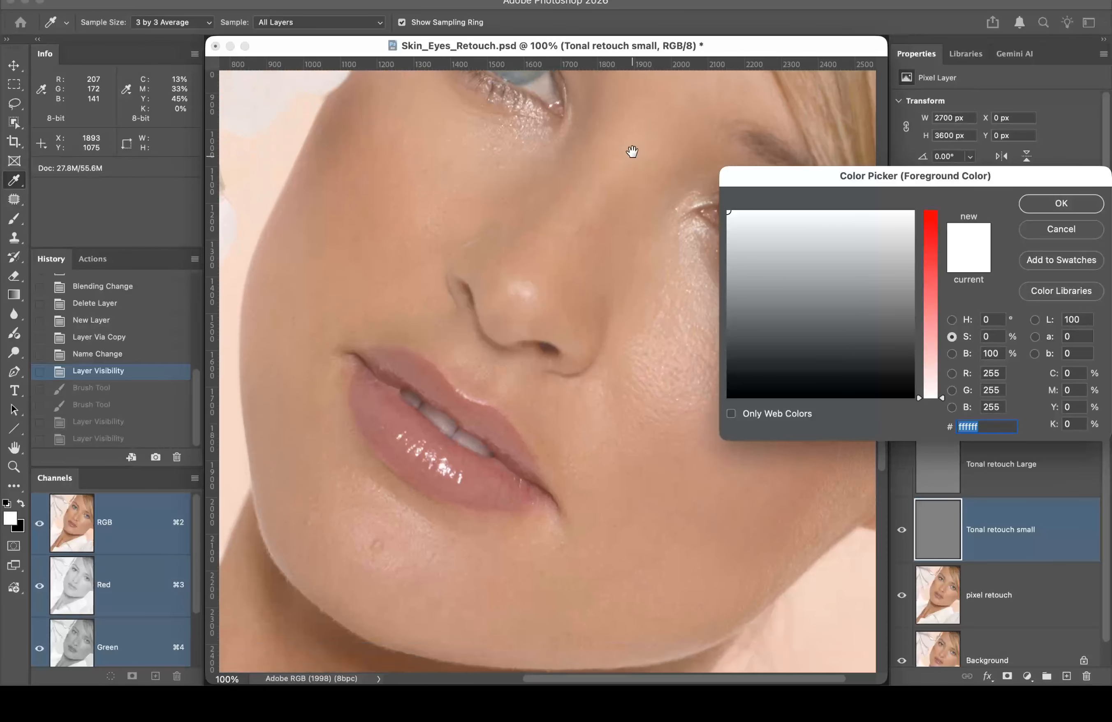
drag(492, 501, 603, 207)
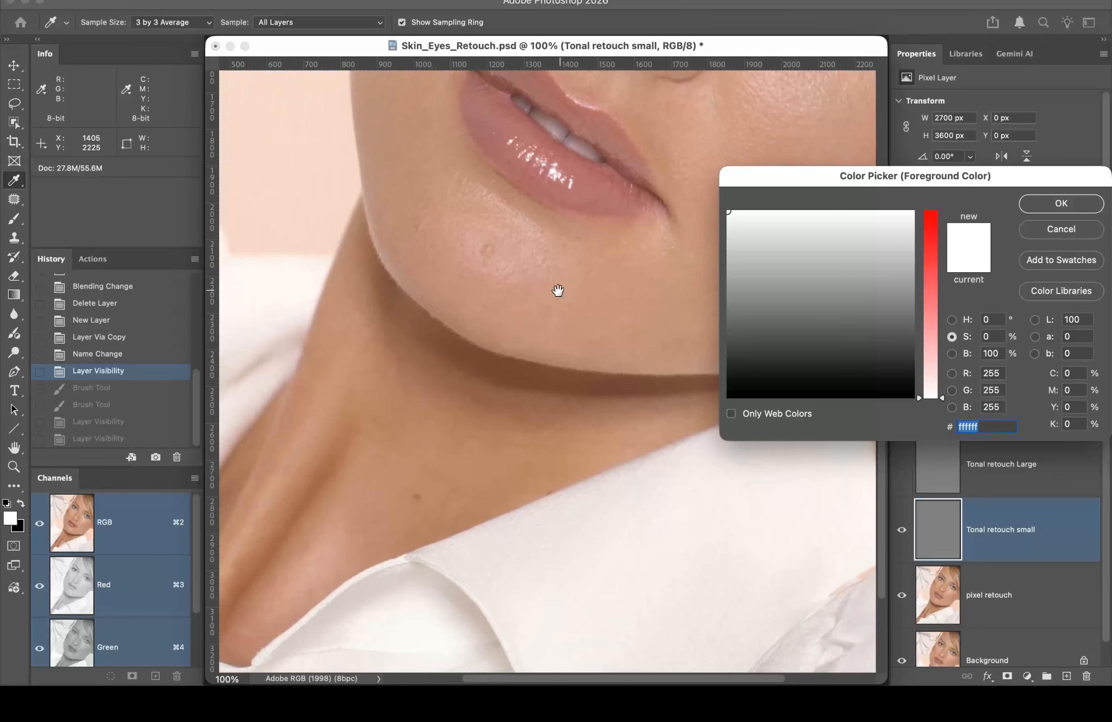
drag(558, 291, 368, 442)
drag(551, 308, 530, 422)
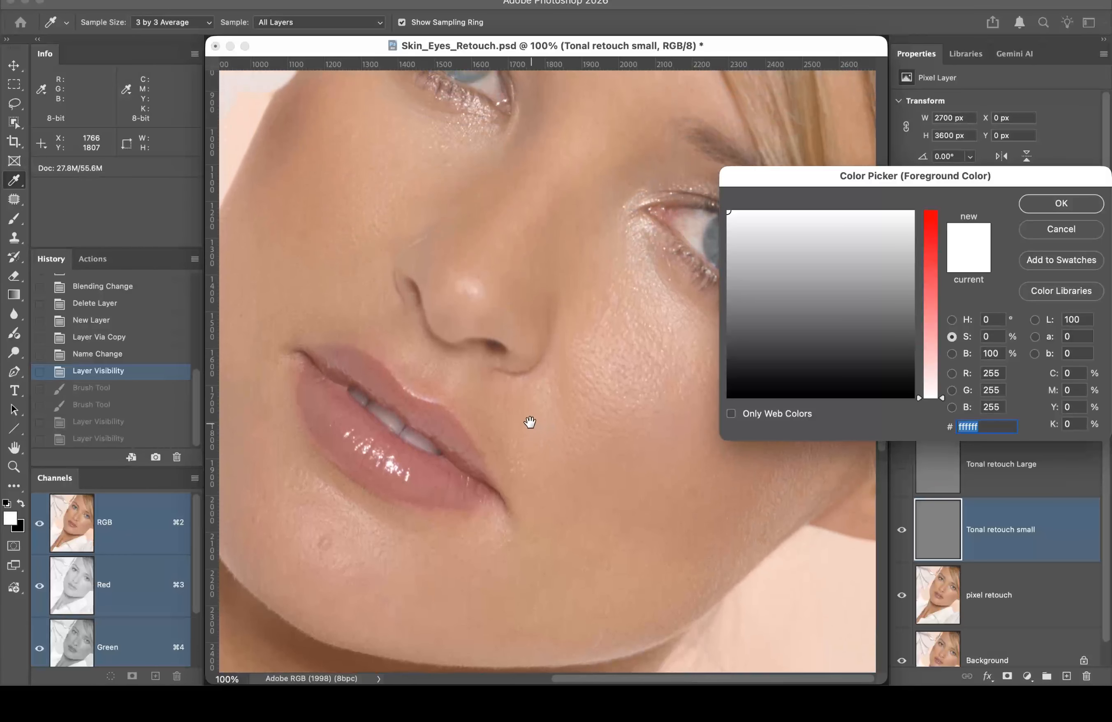
drag(521, 229, 459, 315)
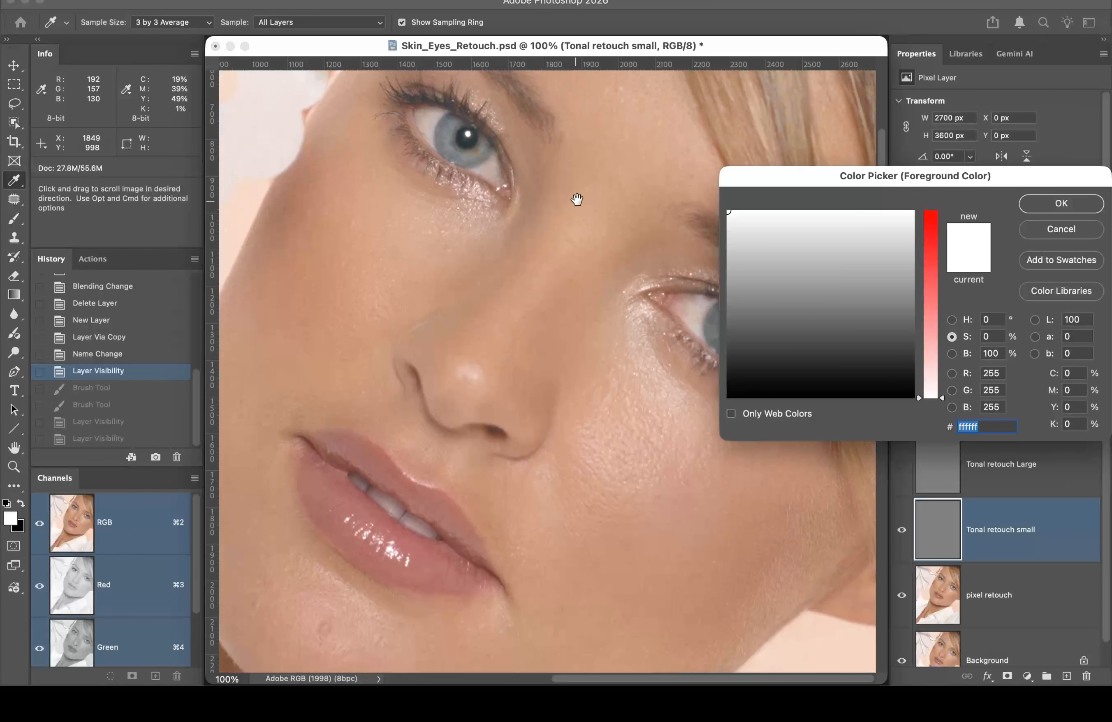
click(610, 178)
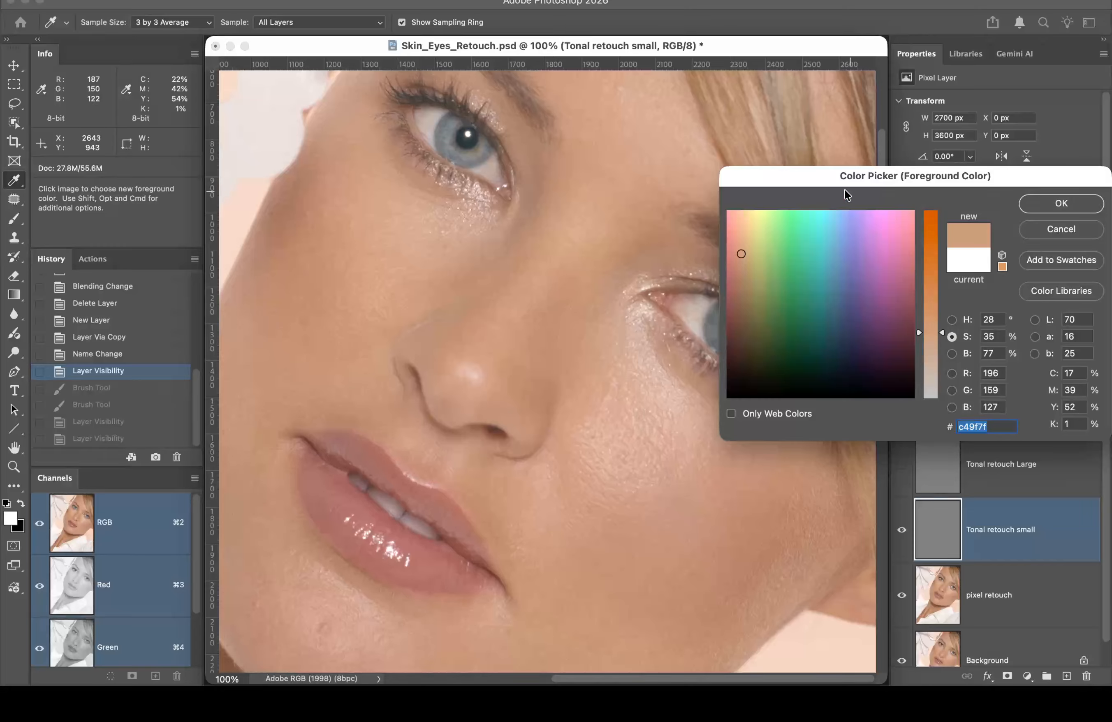
drag(817, 178, 708, 92)
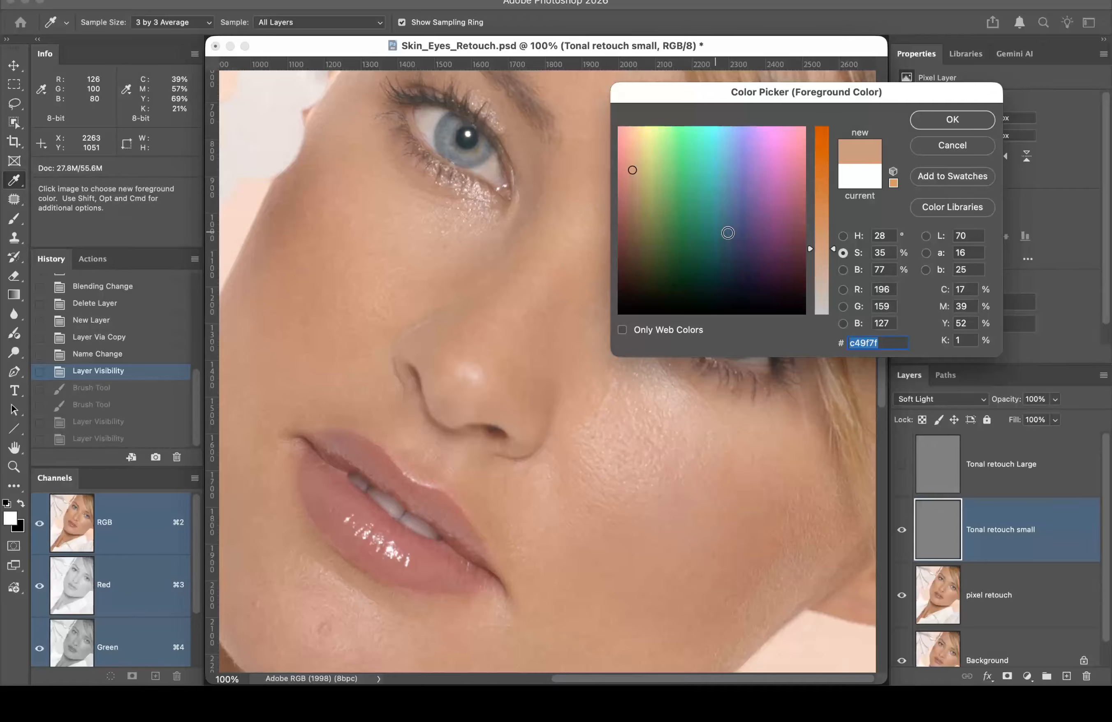
Step: Raise the brightness and lower the saturation of the sampled tone to f3e2d3
click(844, 270)
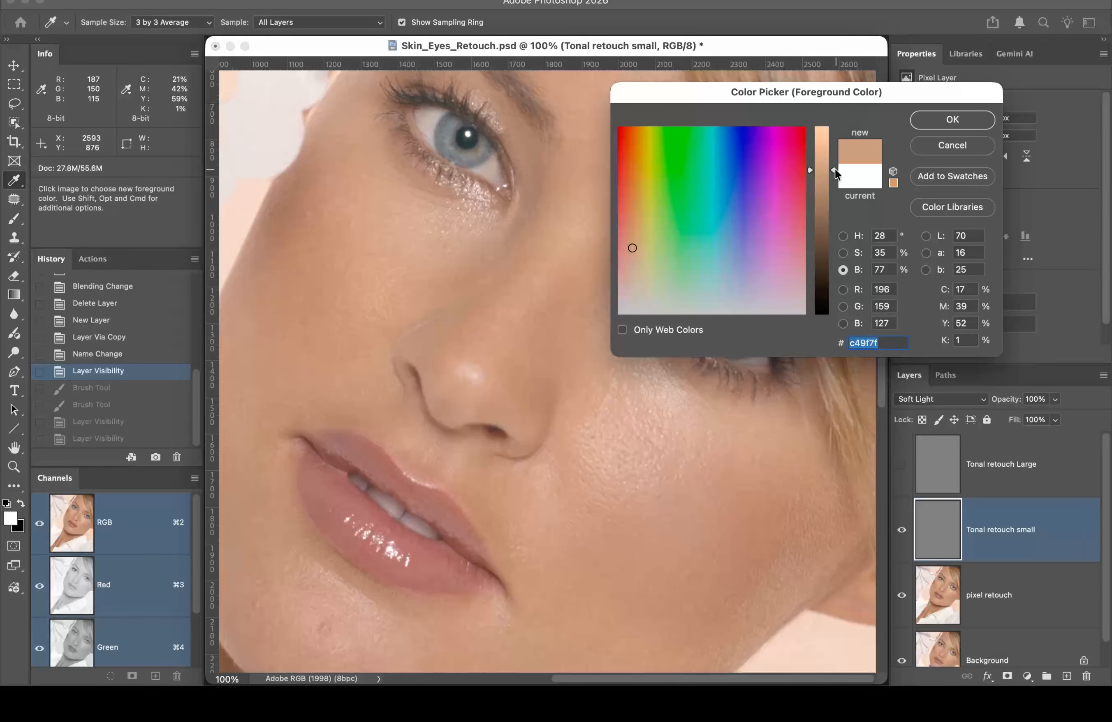
drag(834, 170, 827, 144)
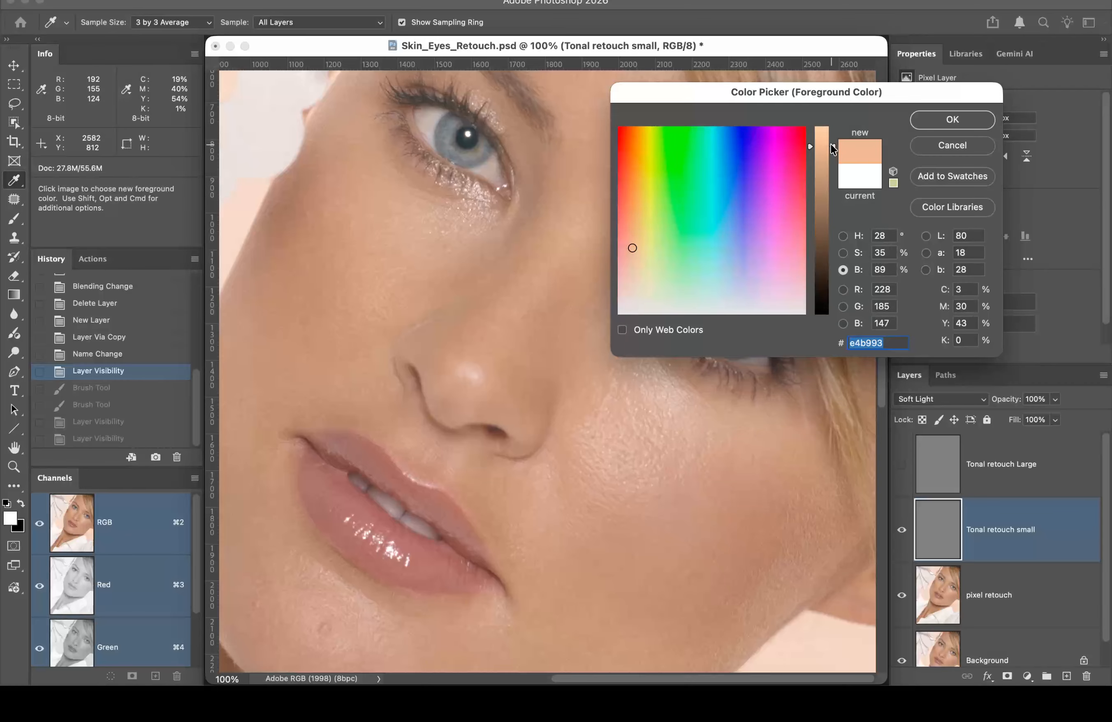
drag(835, 144, 826, 134)
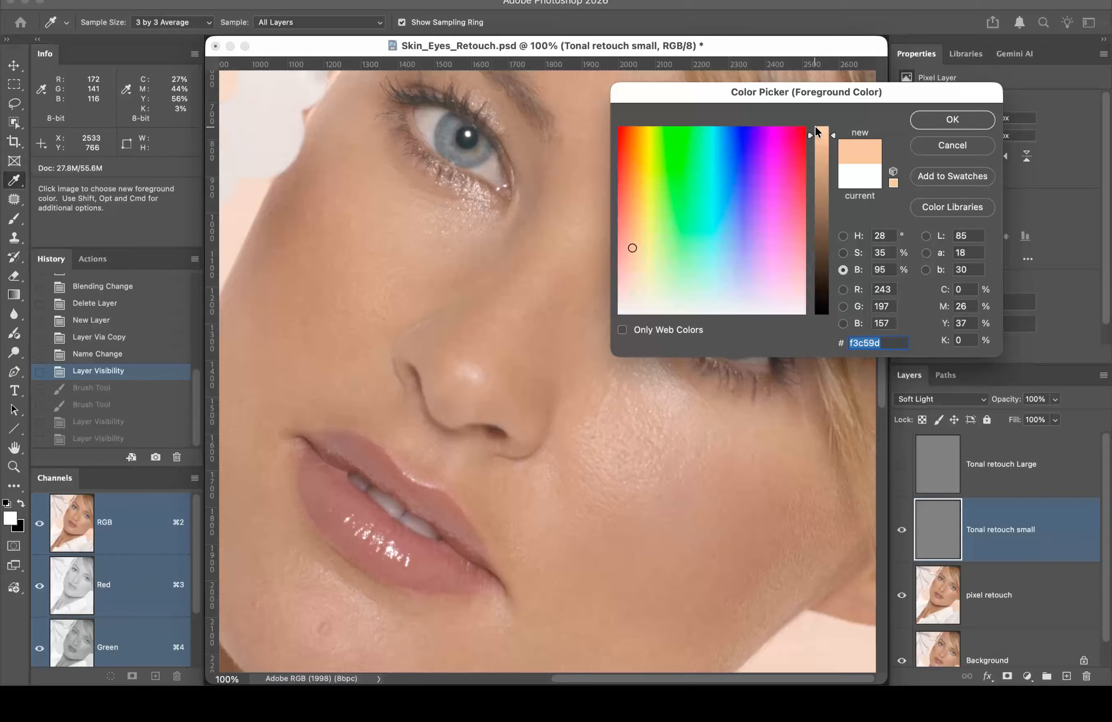
click(844, 253)
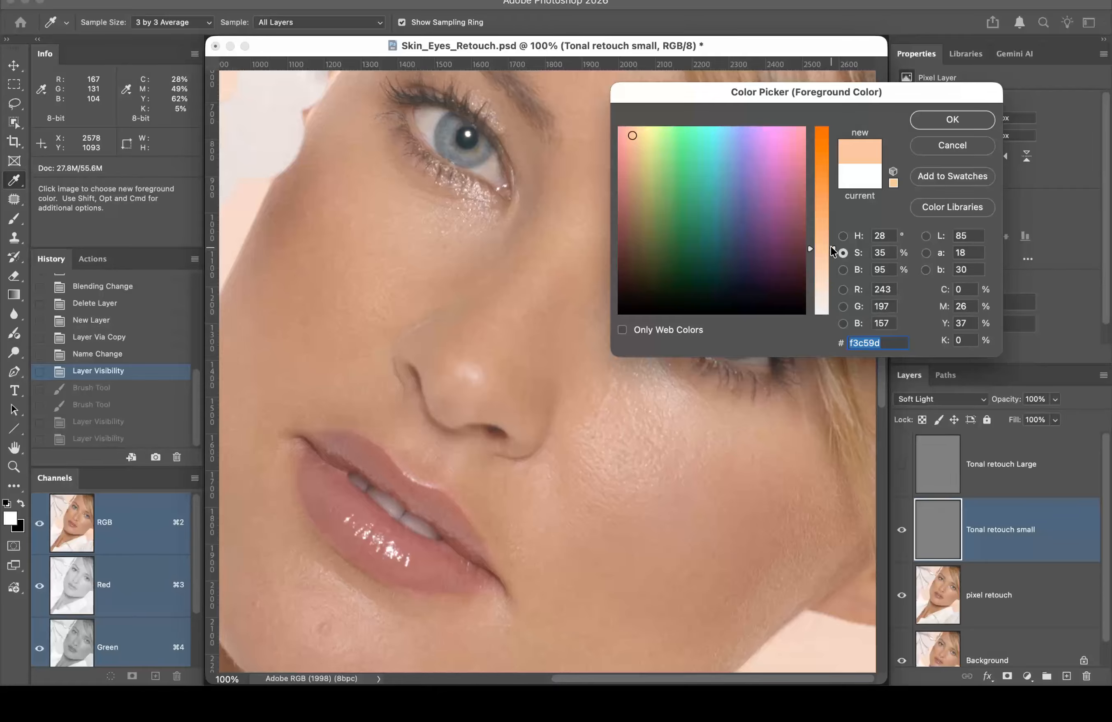
drag(830, 248, 835, 327)
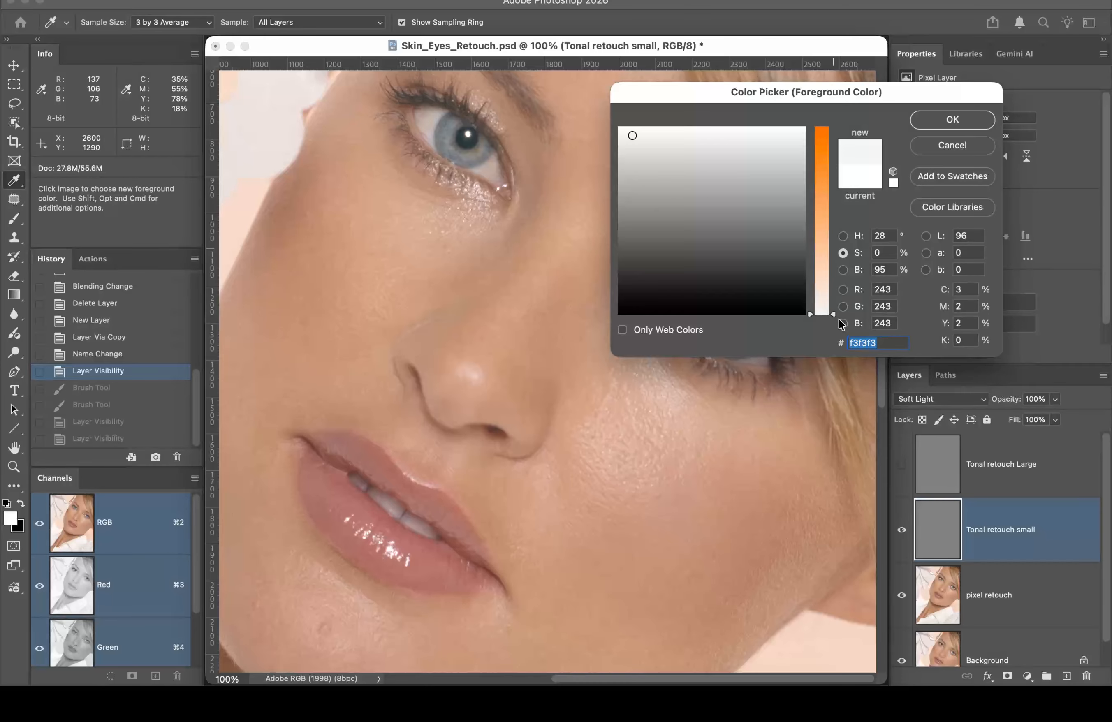
drag(842, 316, 837, 288)
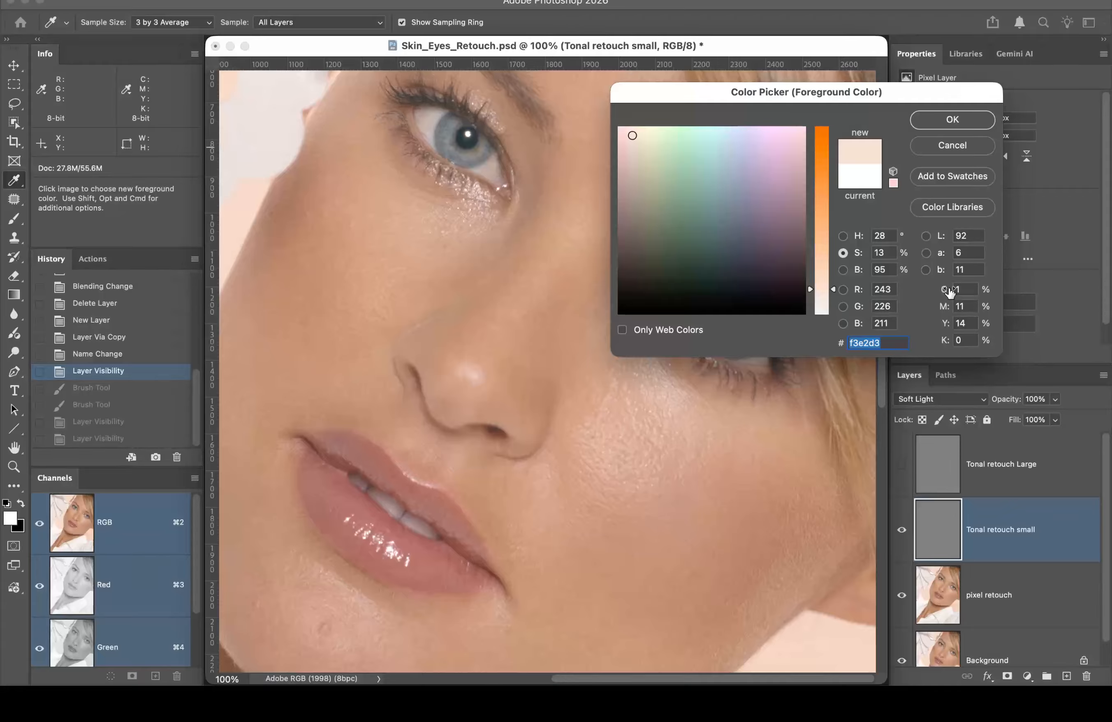
Step: Keep the pale foreground colour and sample the face skin into the background Color Picker
click(927, 123)
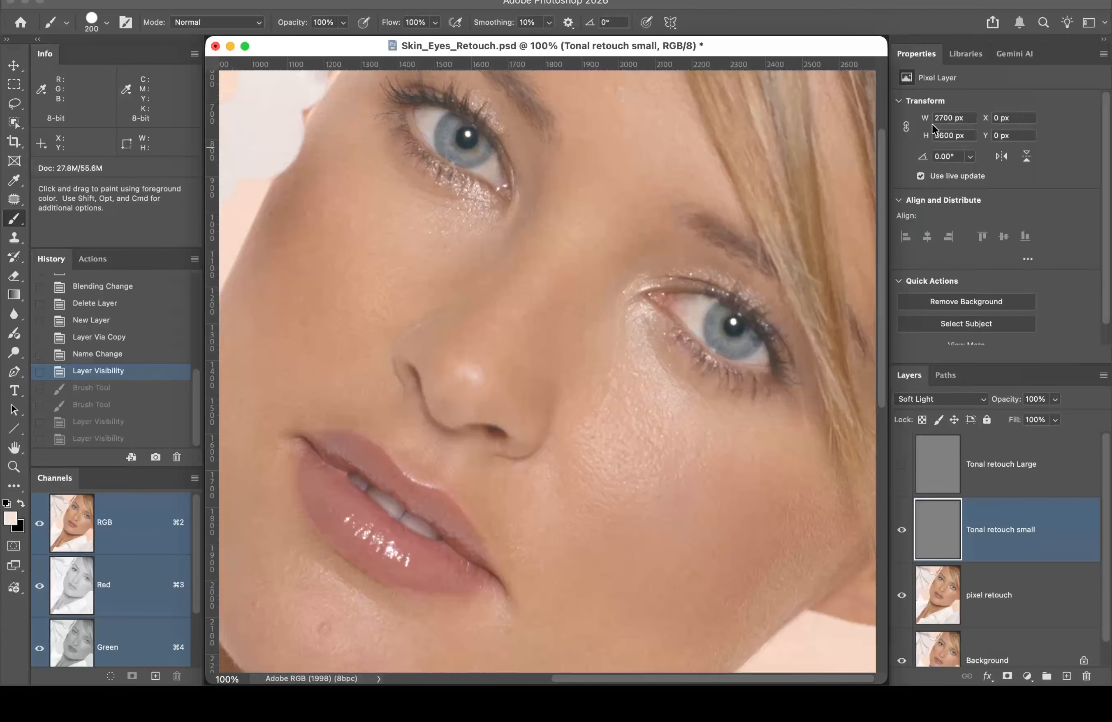
click(22, 530)
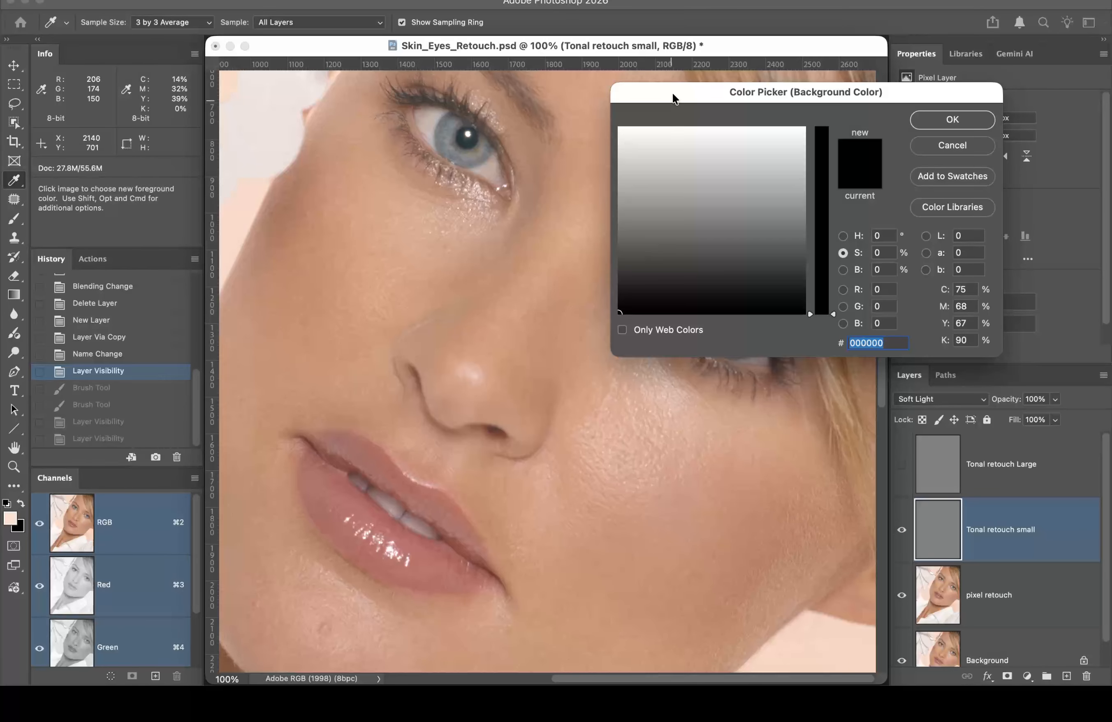
drag(674, 93, 726, 90)
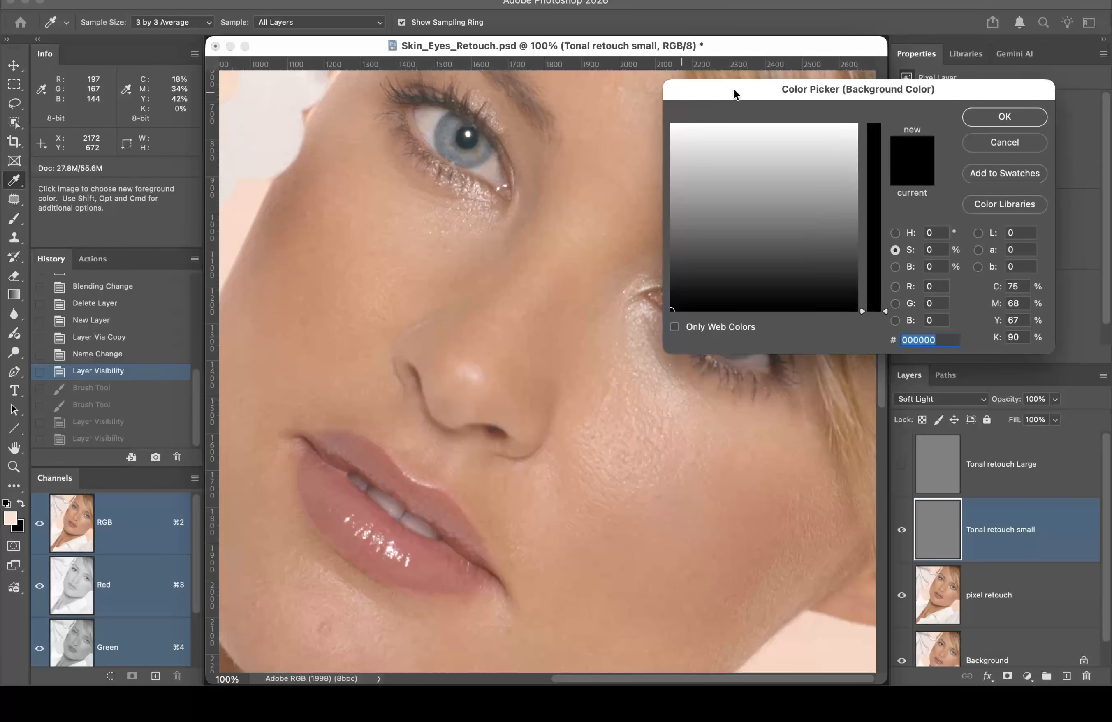
click(595, 196)
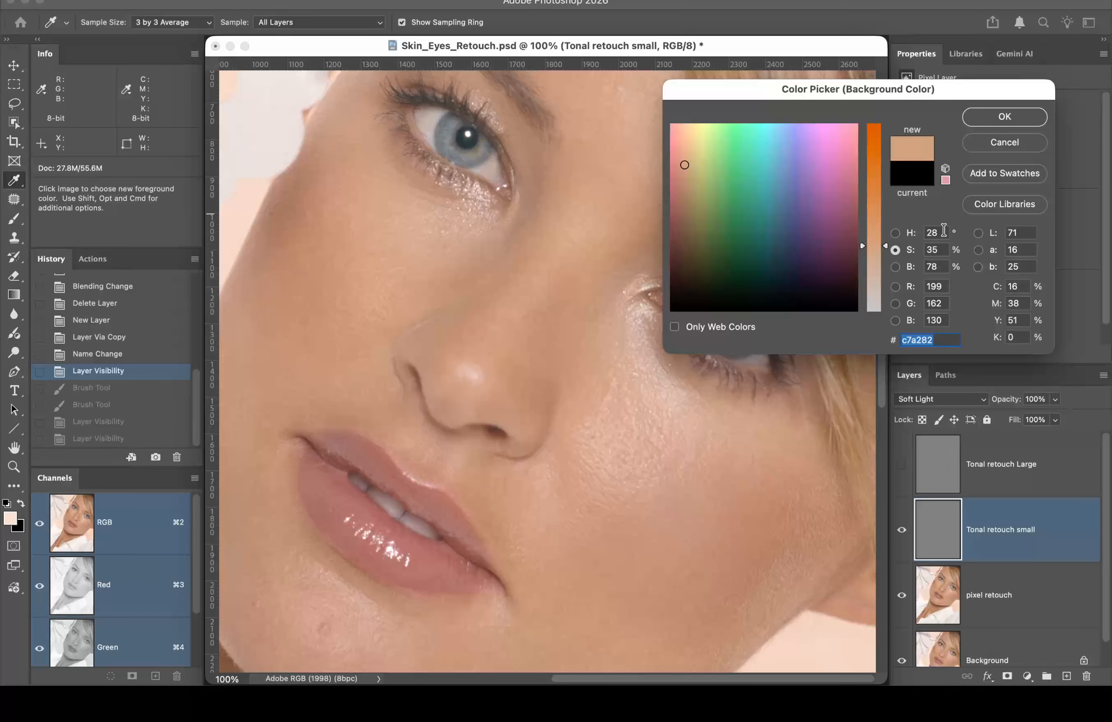
Step: Darken the sampled tone to 14% brightness and raise saturation to 47% (231a13)
click(896, 267)
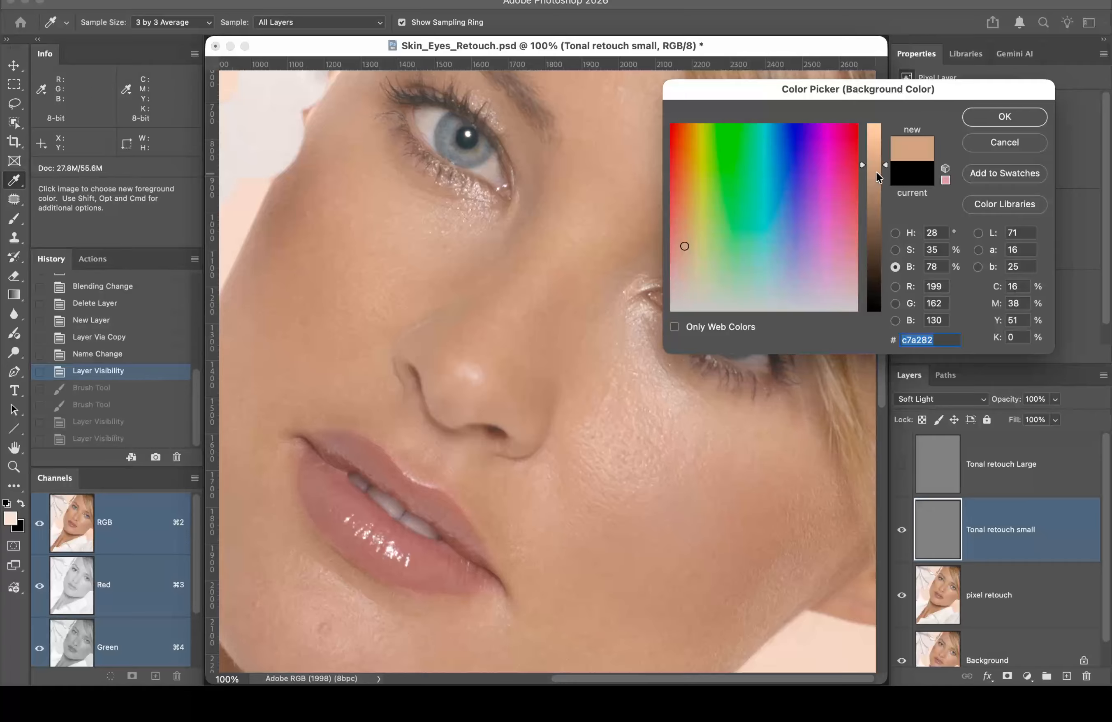
drag(884, 164, 882, 301)
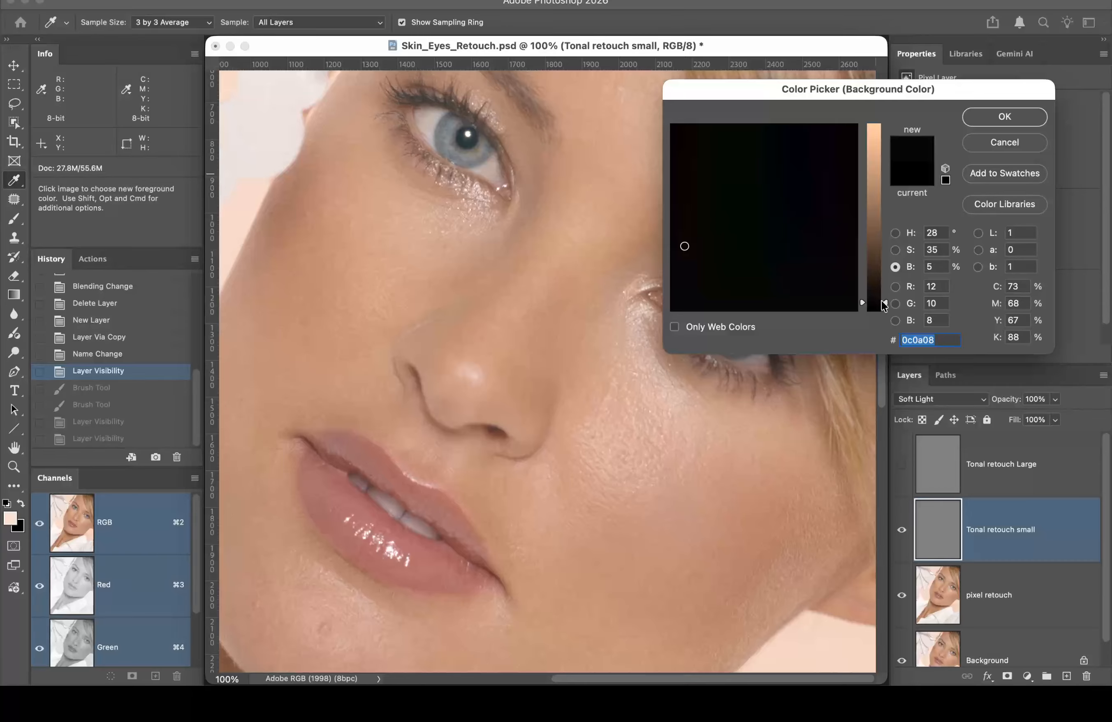
drag(881, 301, 883, 286)
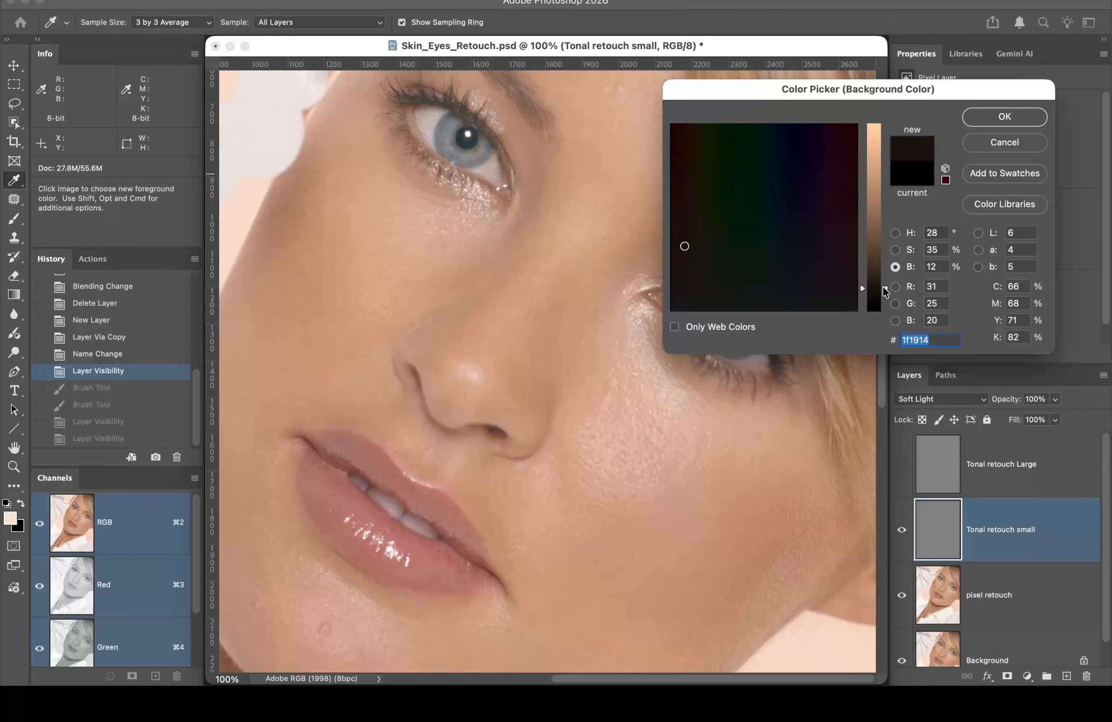
drag(883, 286, 886, 287)
click(895, 250)
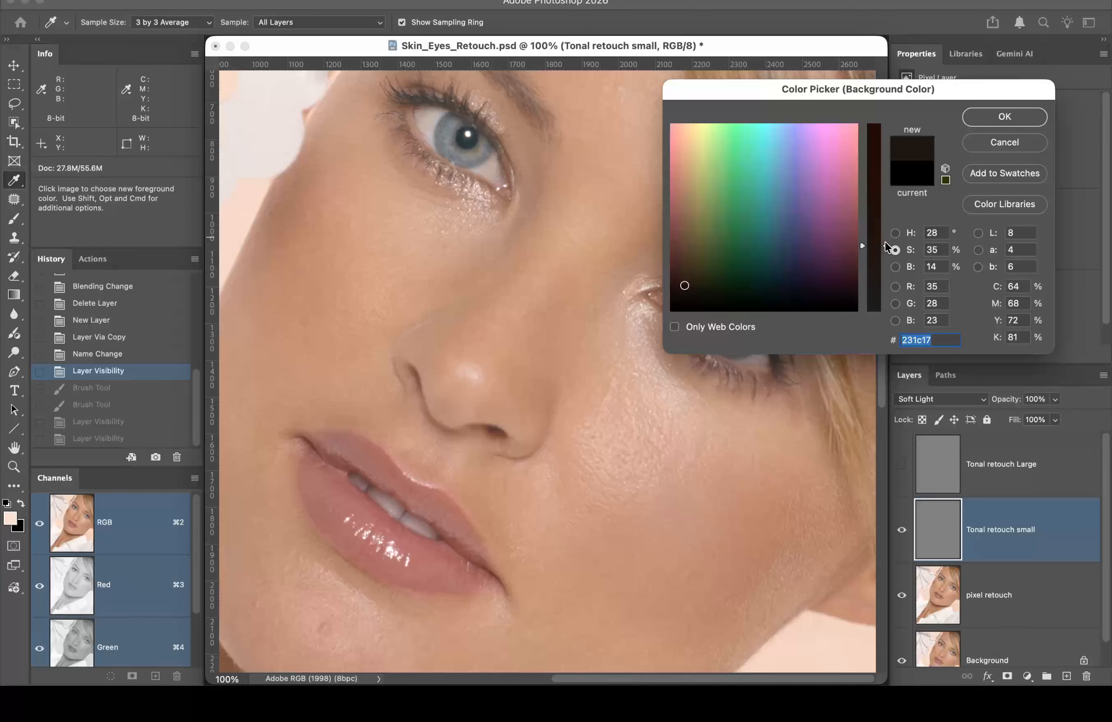
drag(887, 247, 885, 224)
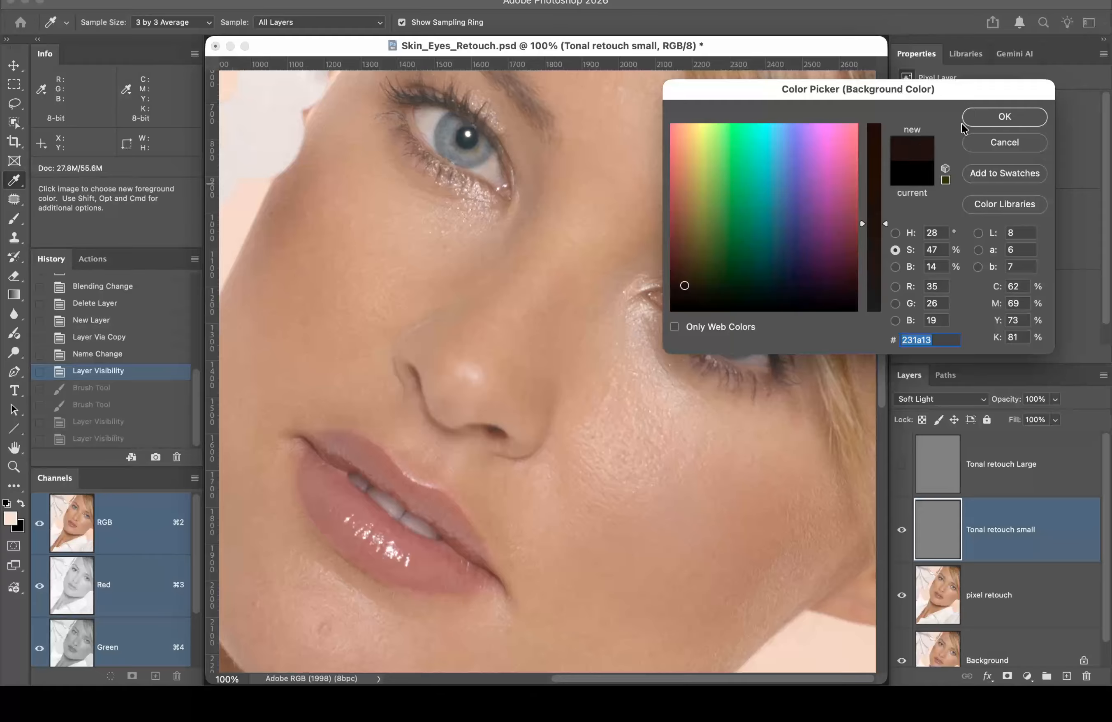
click(985, 117)
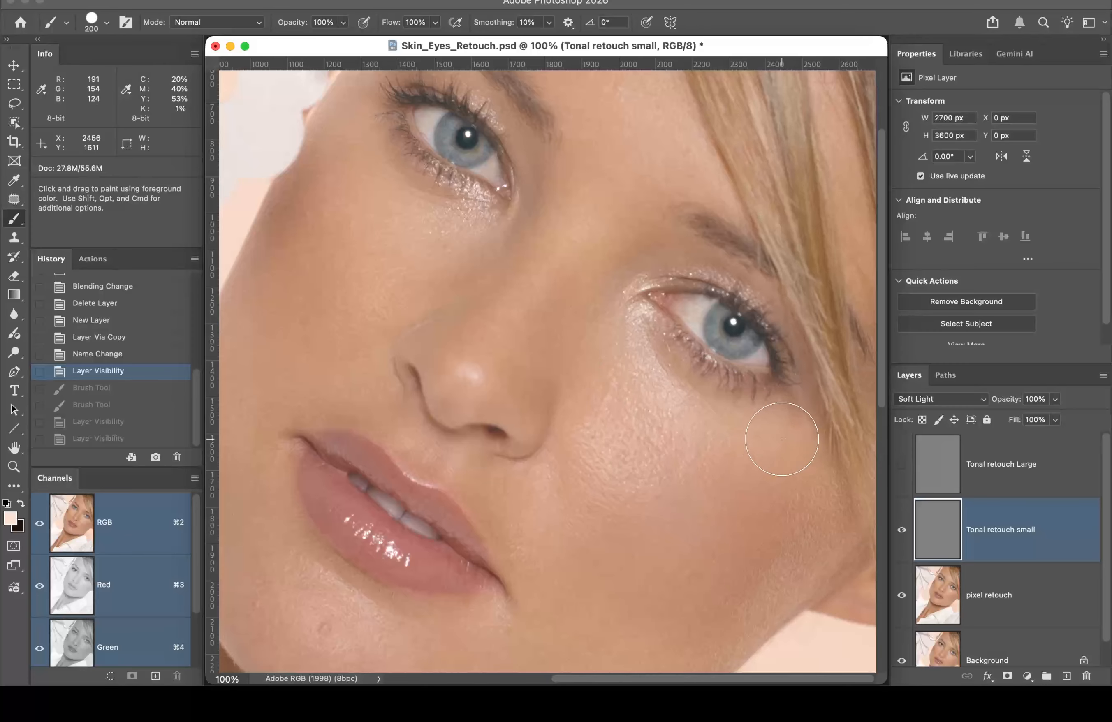
click(355, 232)
mouse_move(354, 232)
mouse_down()
mouse_move(523, 280)
mouse_move(424, 270)
mouse_move(497, 312)
mouse_up()
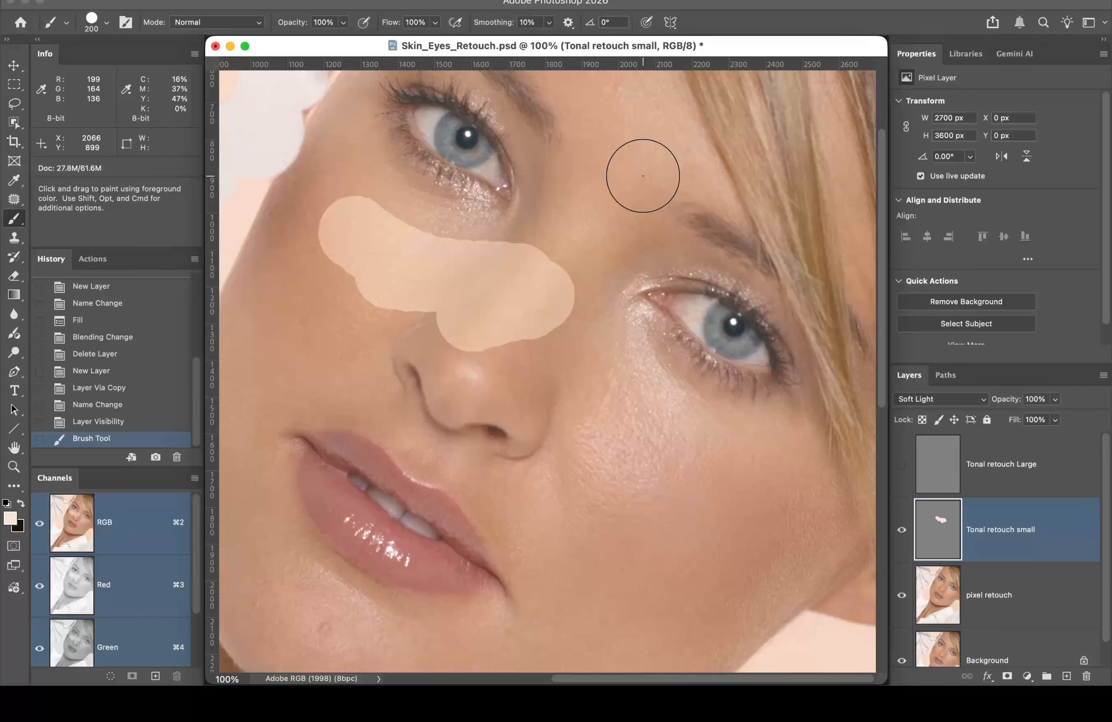
key(x)
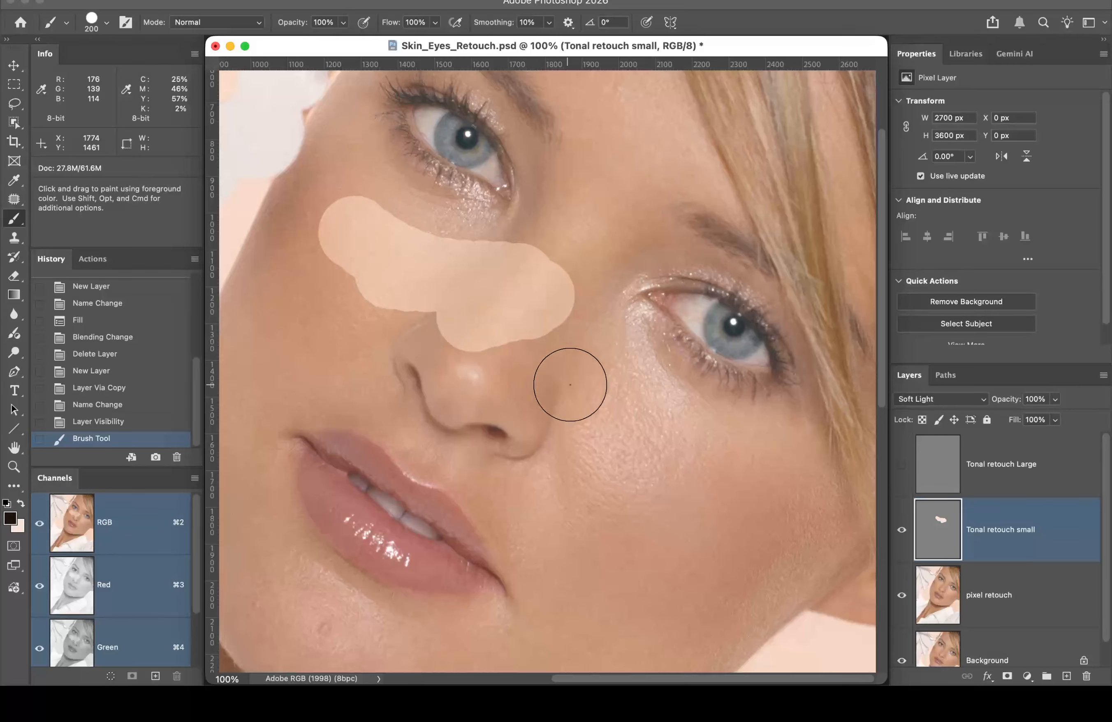
mouse_move(559, 393)
mouse_down()
mouse_move(591, 472)
mouse_move(554, 401)
mouse_move(581, 536)
mouse_move(571, 546)
mouse_move(551, 491)
mouse_move(575, 534)
mouse_up()
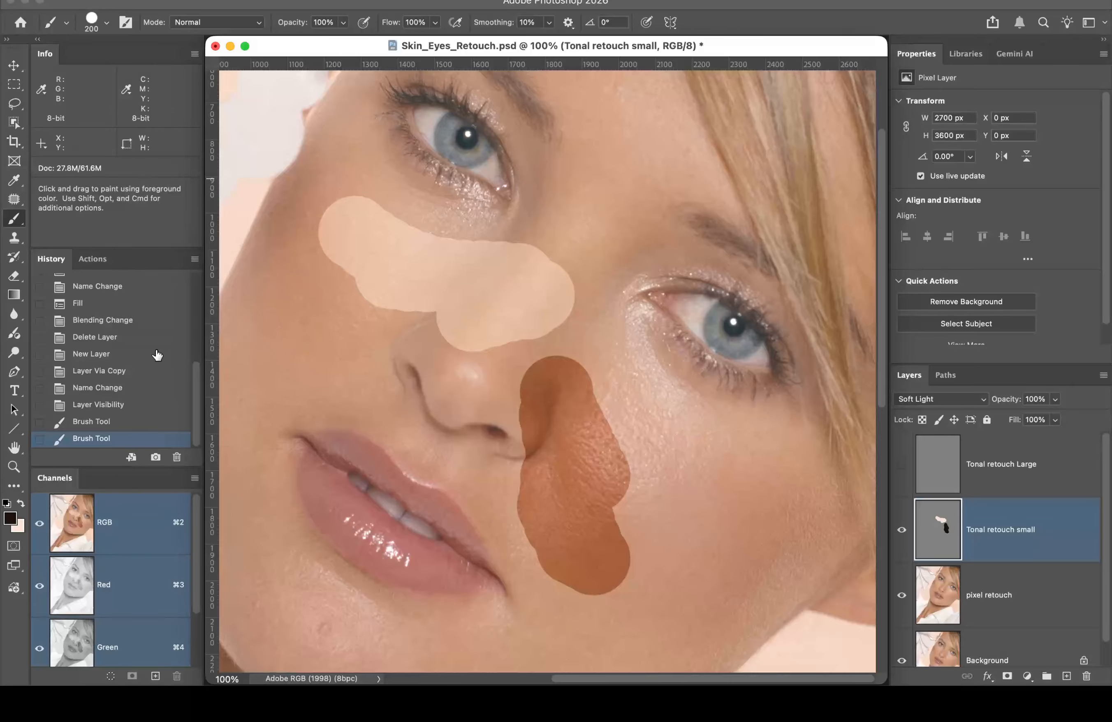
click(137, 402)
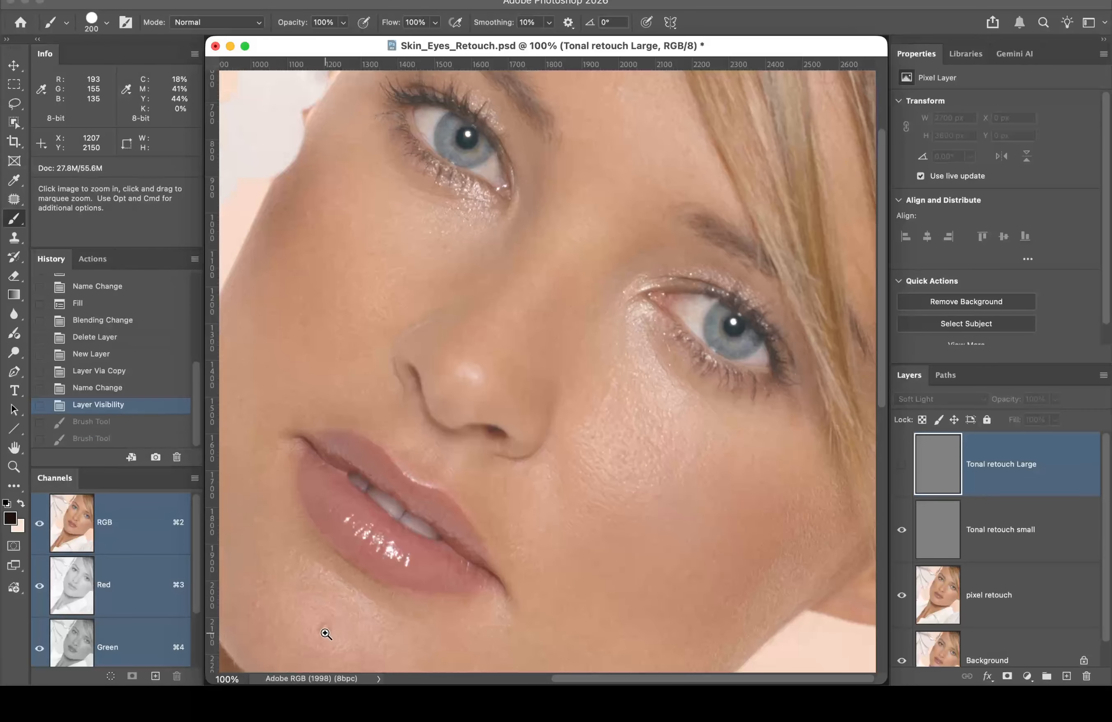
Step: Zoom in twice on the chin blemish below the lower lip to 300%
click(329, 633)
click(543, 379)
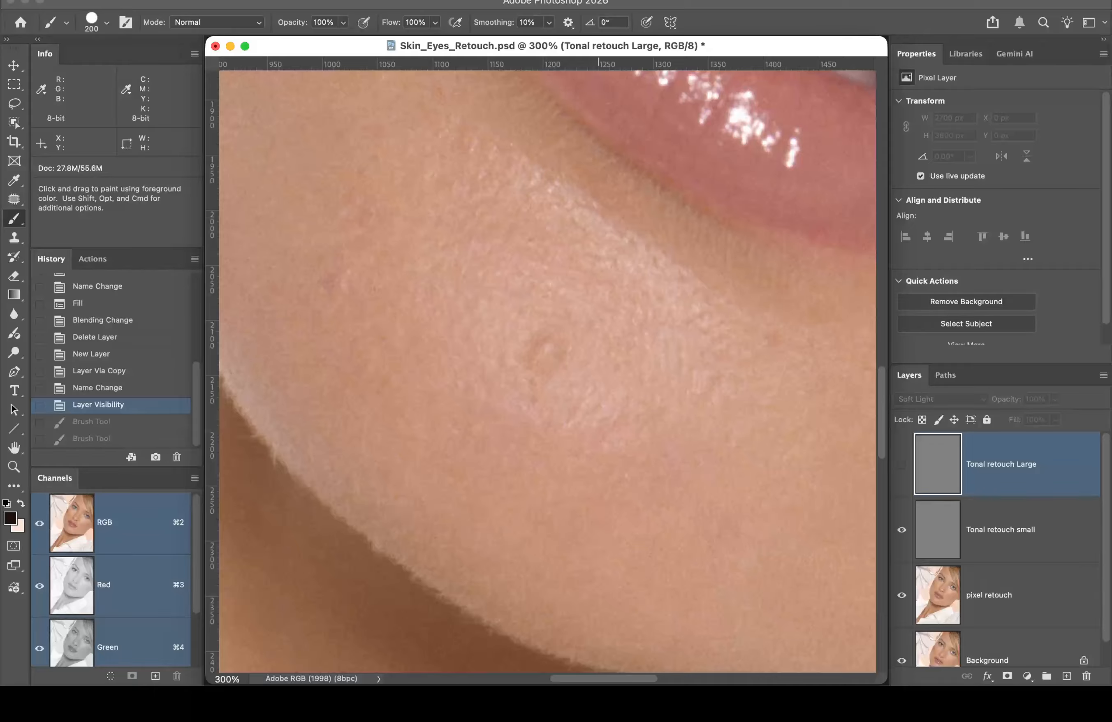
Step: Open a new window of Skin_Eyes_Retouch.psd via Window > Arrange and move it right
click(641, 0)
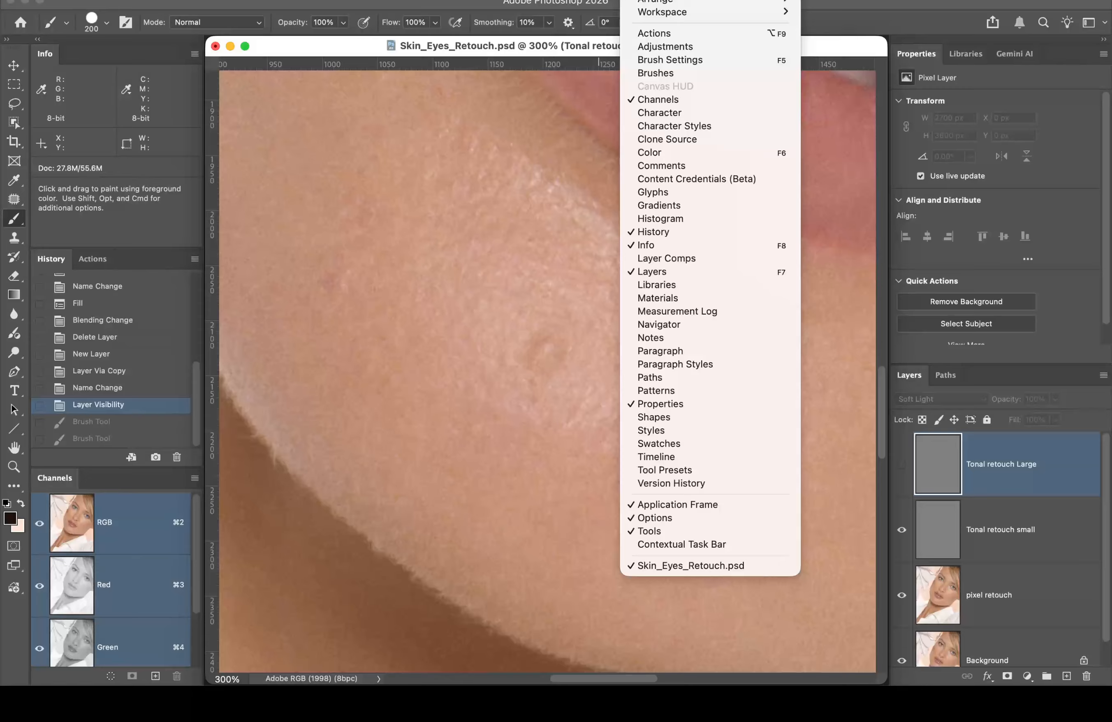
mouse_move(657, 4)
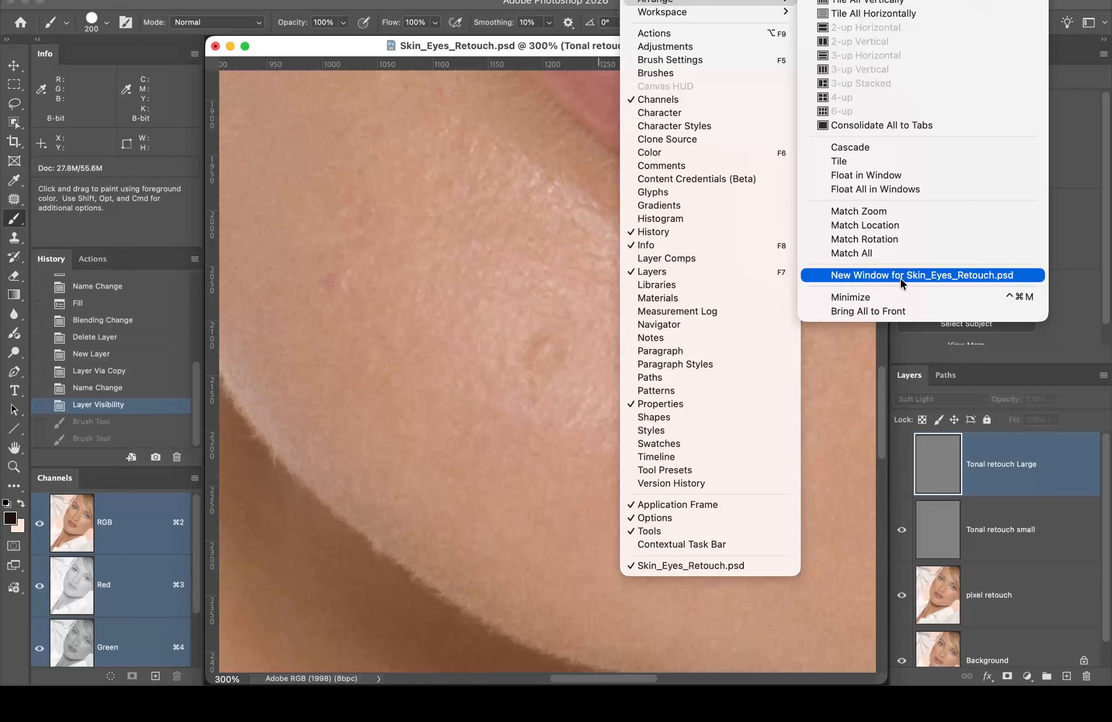
click(949, 276)
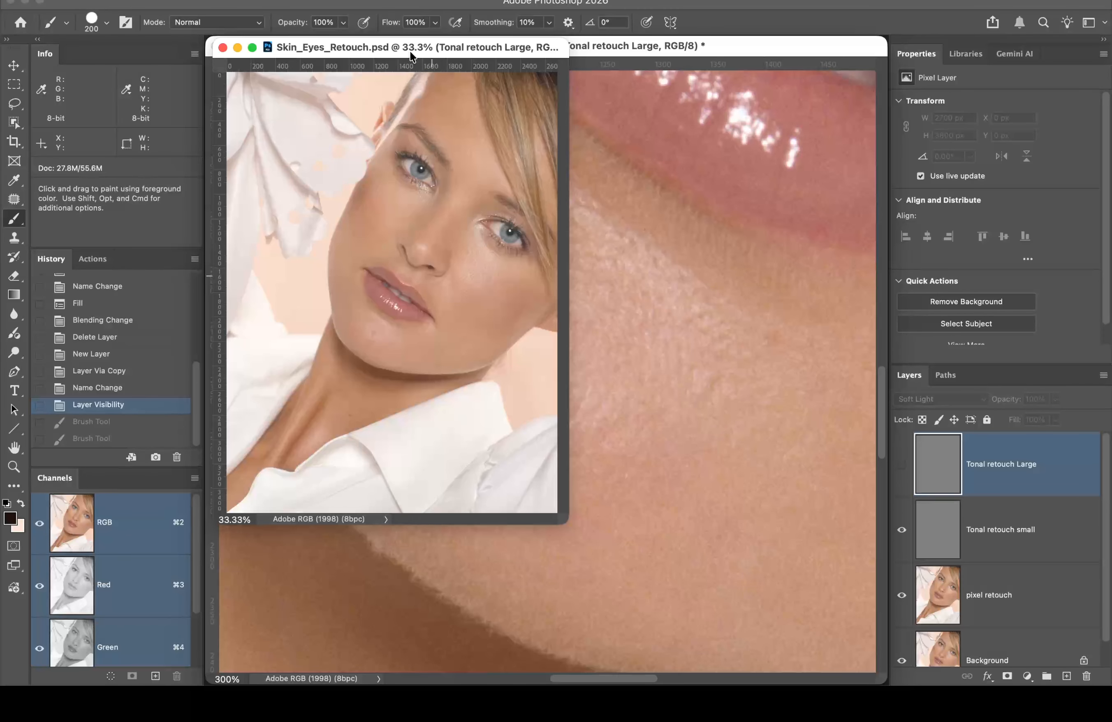
drag(410, 54, 914, 73)
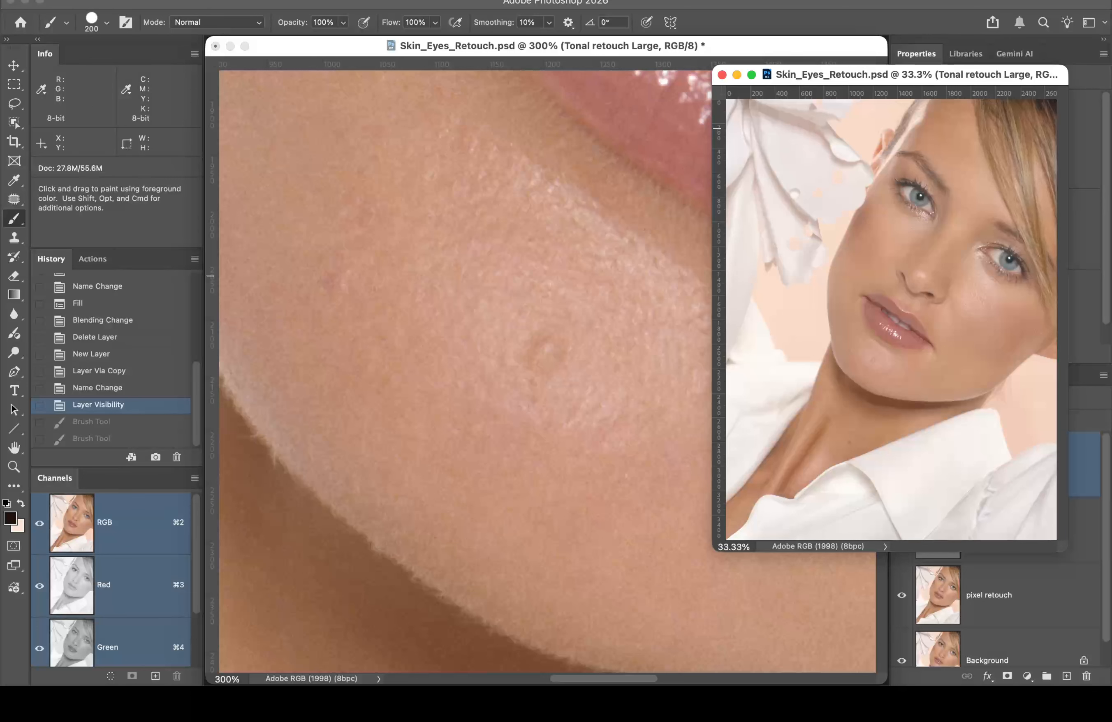
click(206, 1)
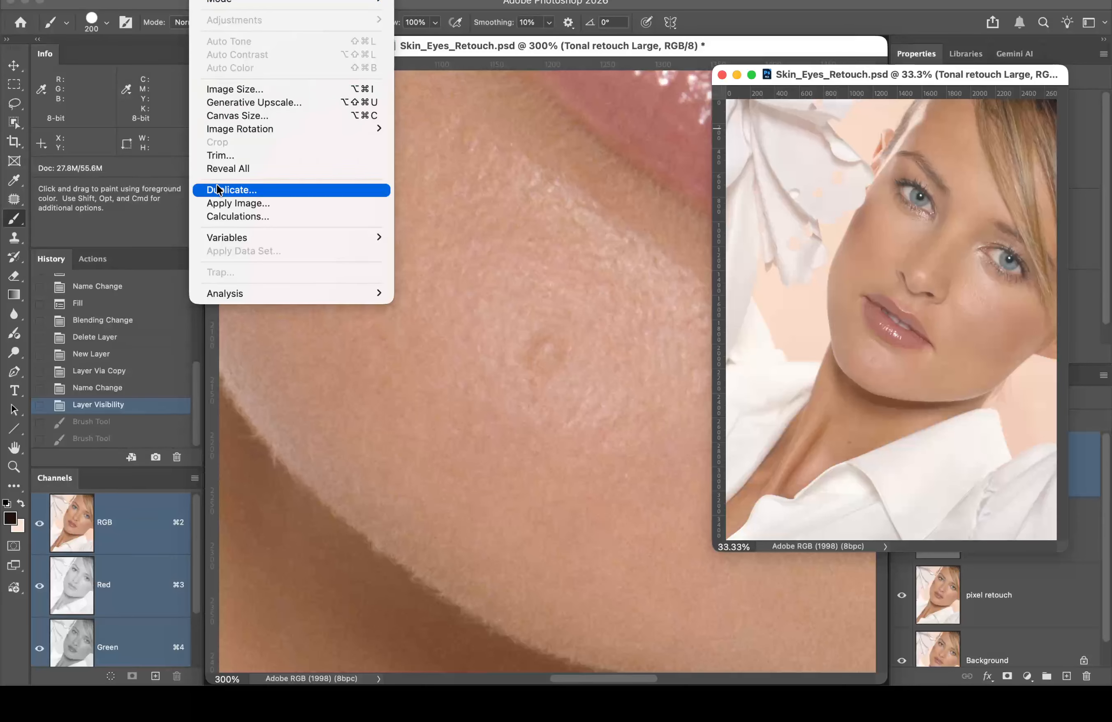
click(563, 184)
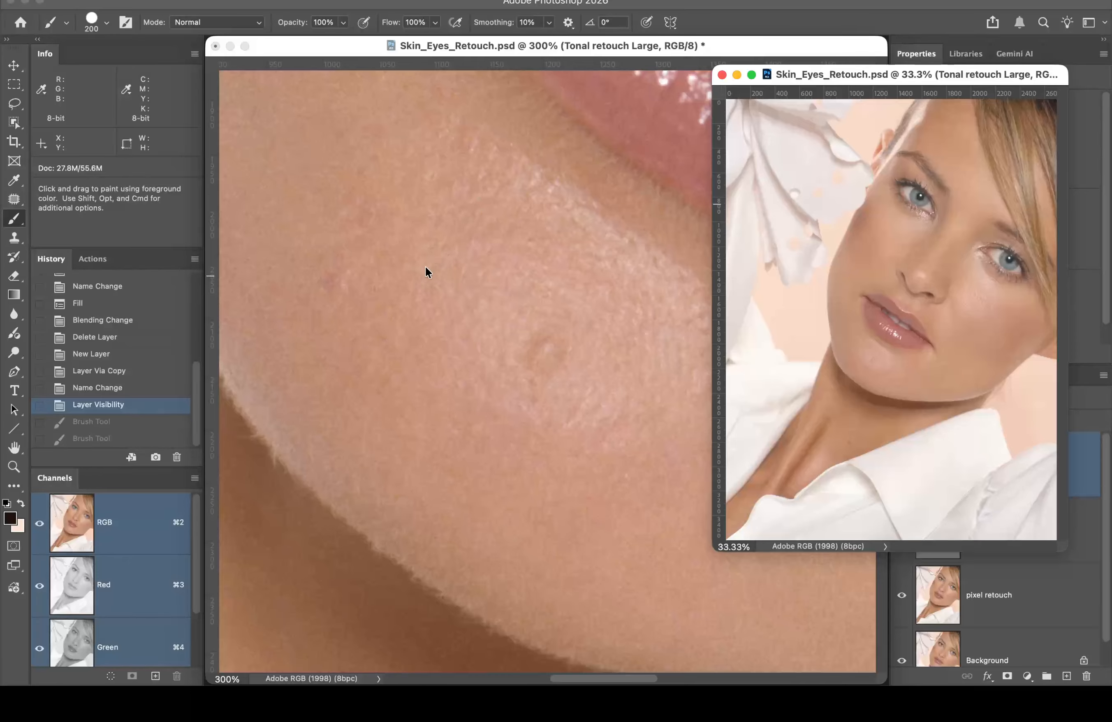
Step: Make Tonal retouch small the active layer and move the 300% close-up window up and left
click(1005, 591)
click(1075, 532)
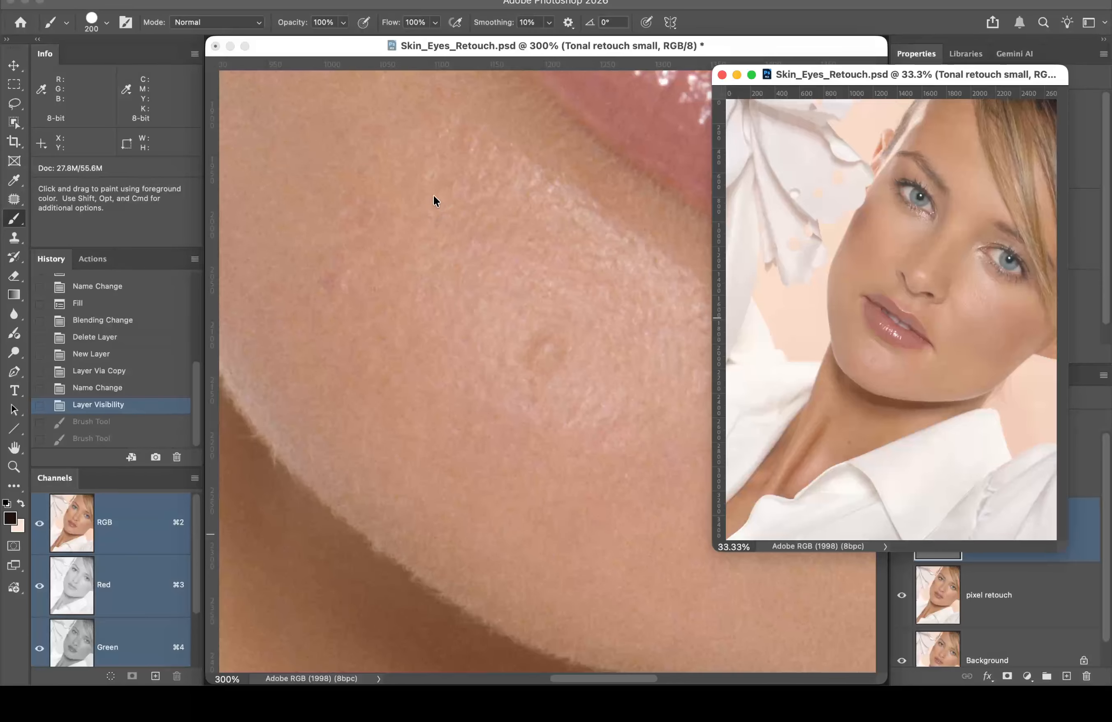
click(708, 44)
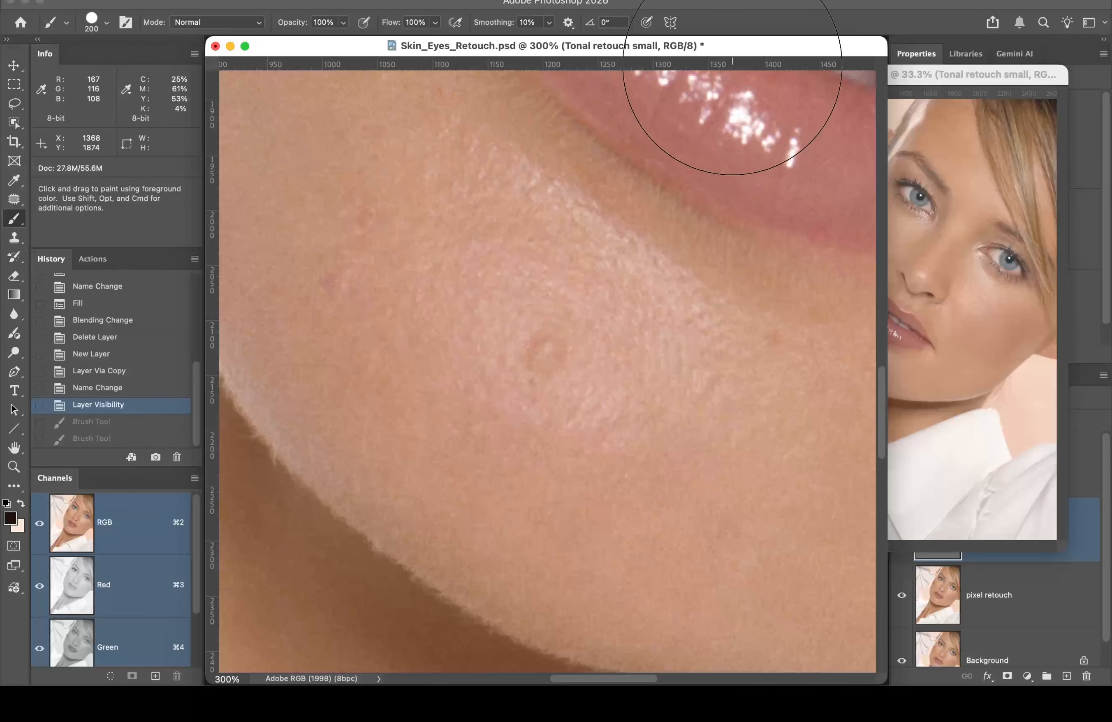
drag(742, 47, 650, 36)
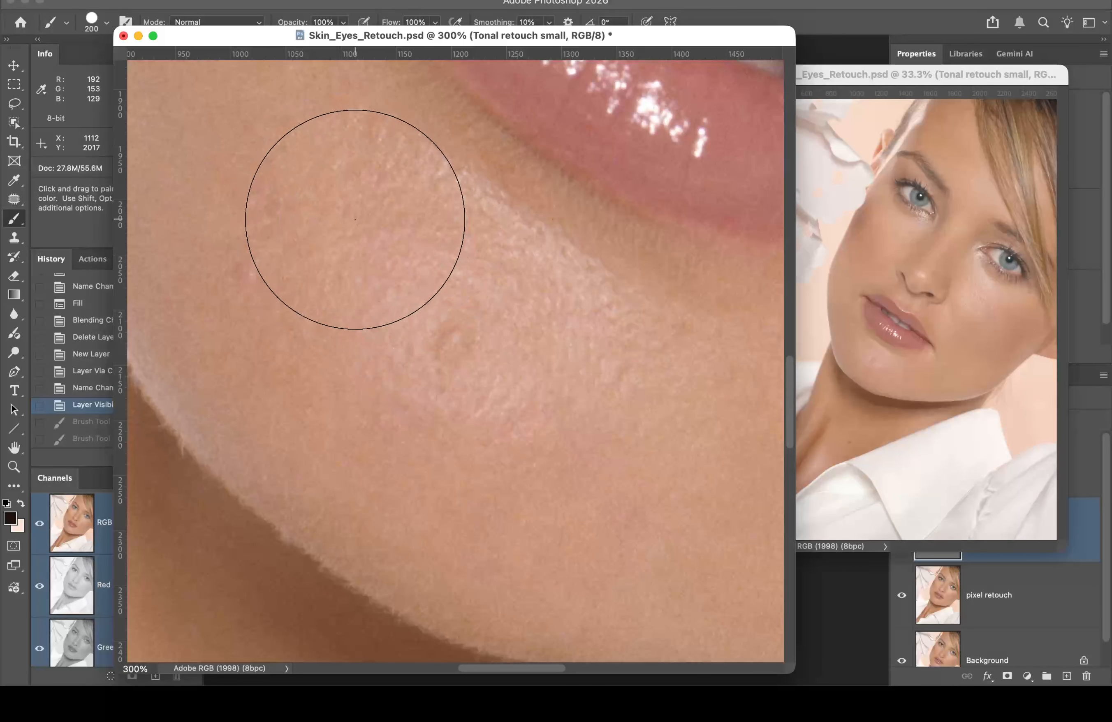
Step: Paint a dark brown test stroke on the chin blemish, undo it, and move the close-up back right
click(355, 164)
mouse_move(354, 175)
mouse_down()
mouse_move(420, 366)
mouse_move(358, 250)
mouse_move(474, 338)
mouse_move(477, 367)
mouse_up()
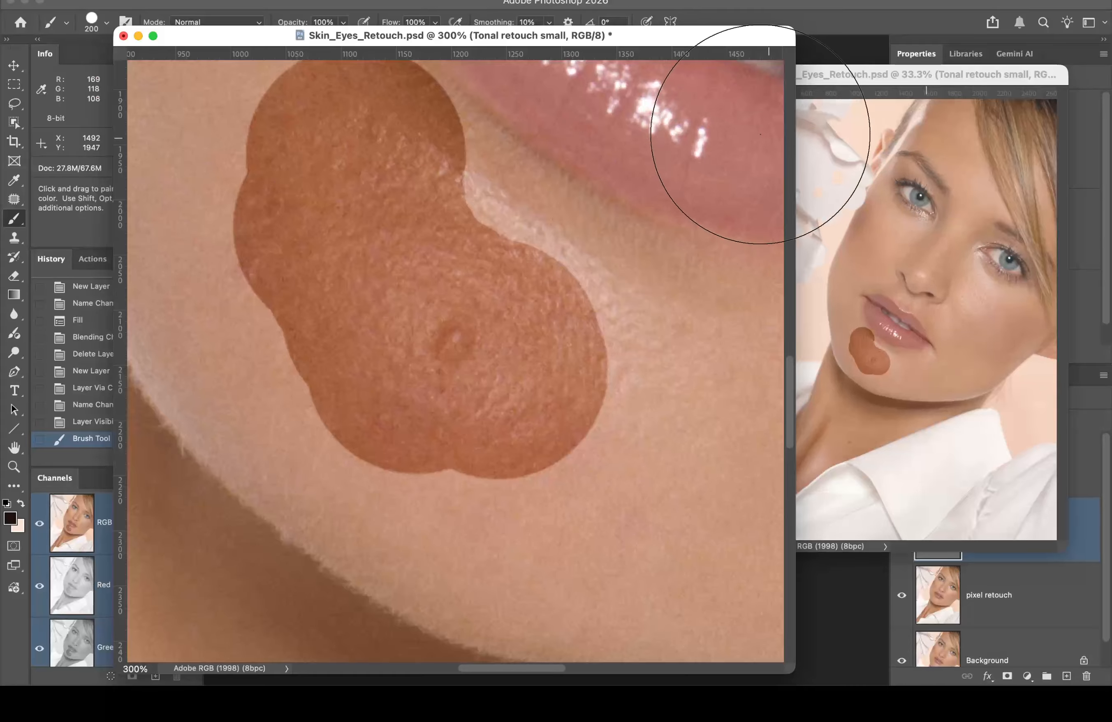
key(super+z)
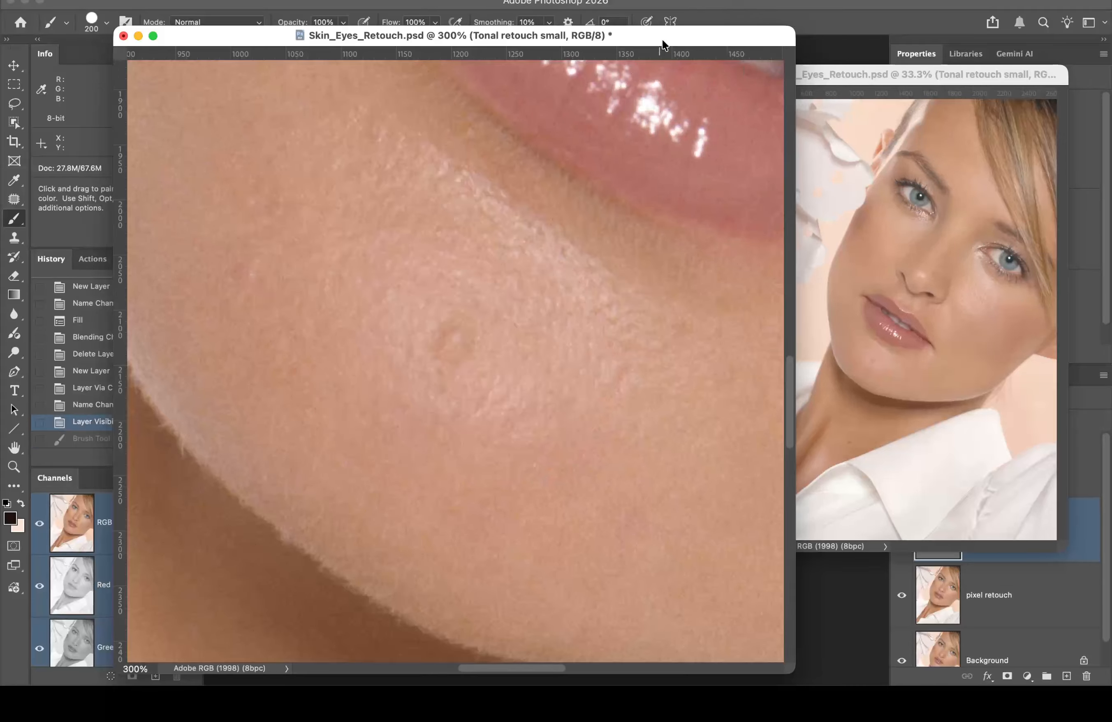
drag(657, 30, 750, 28)
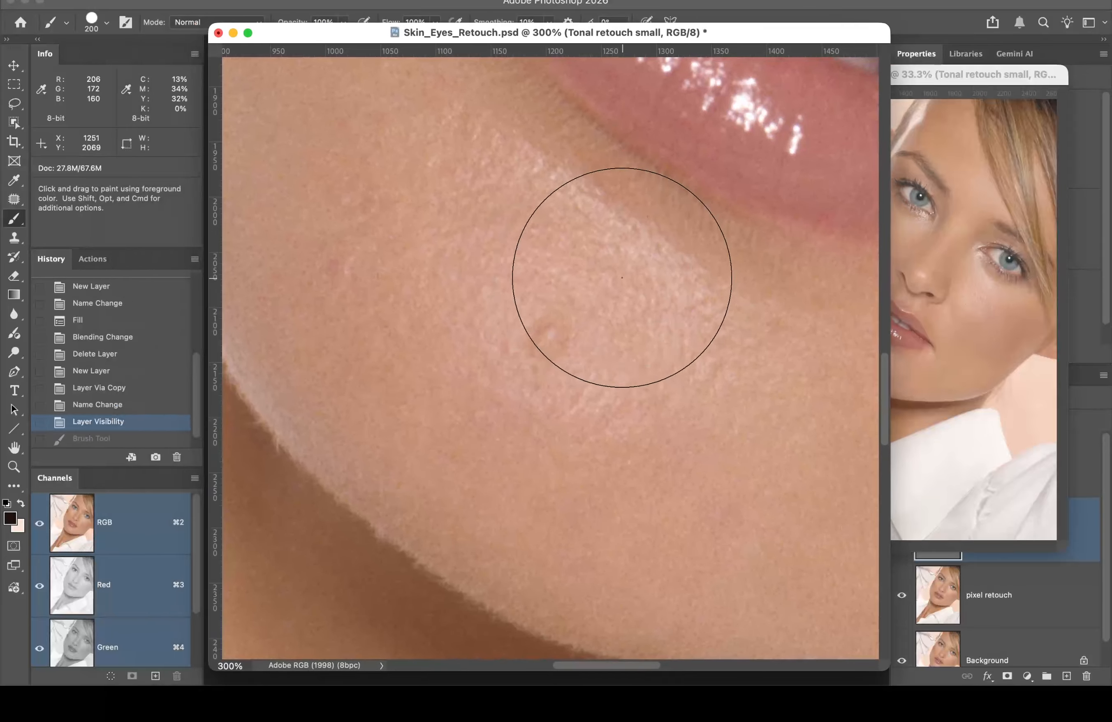
click(956, 75)
Step: Zoom the full-portrait window to 66.7% and move it to the upper right
drag(831, 76, 866, 43)
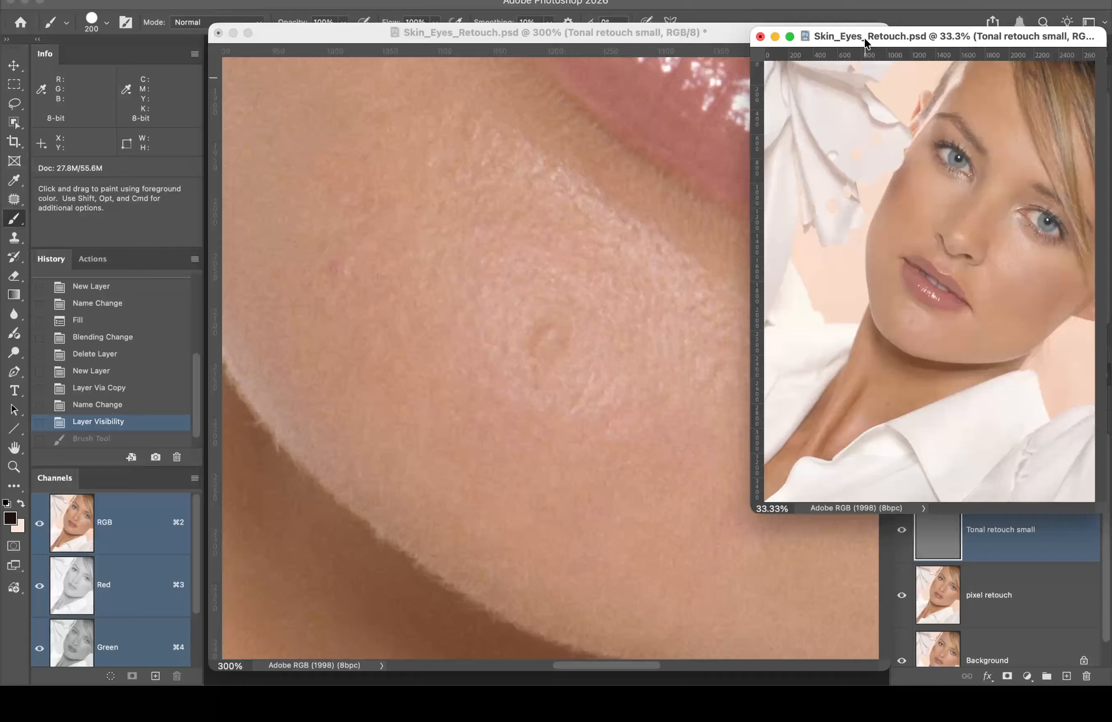
key(super+space)
click(940, 297)
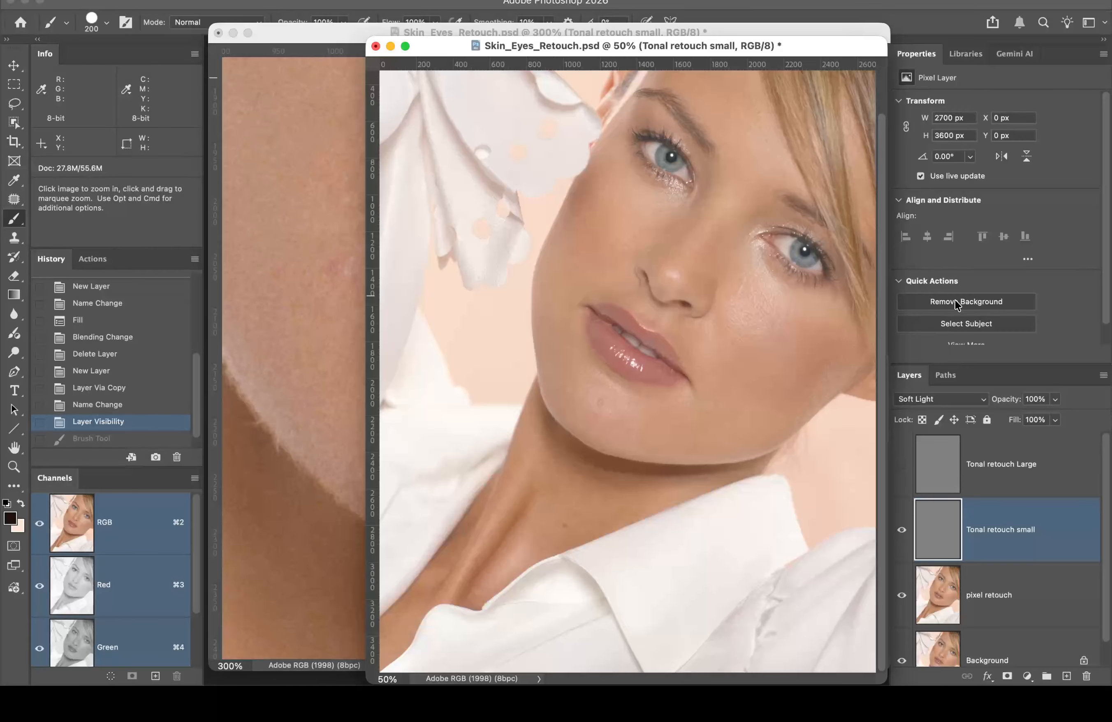
click(719, 318)
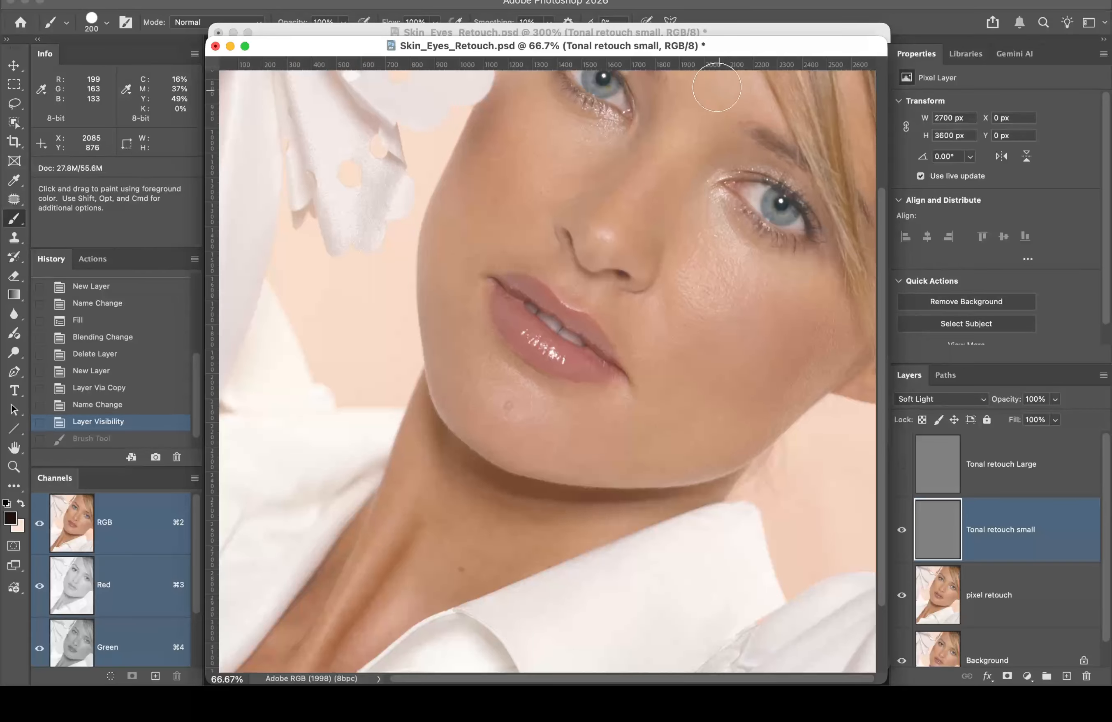
mouse_move(728, 46)
mouse_down()
mouse_move(892, 13)
mouse_move(1111, 22)
mouse_up()
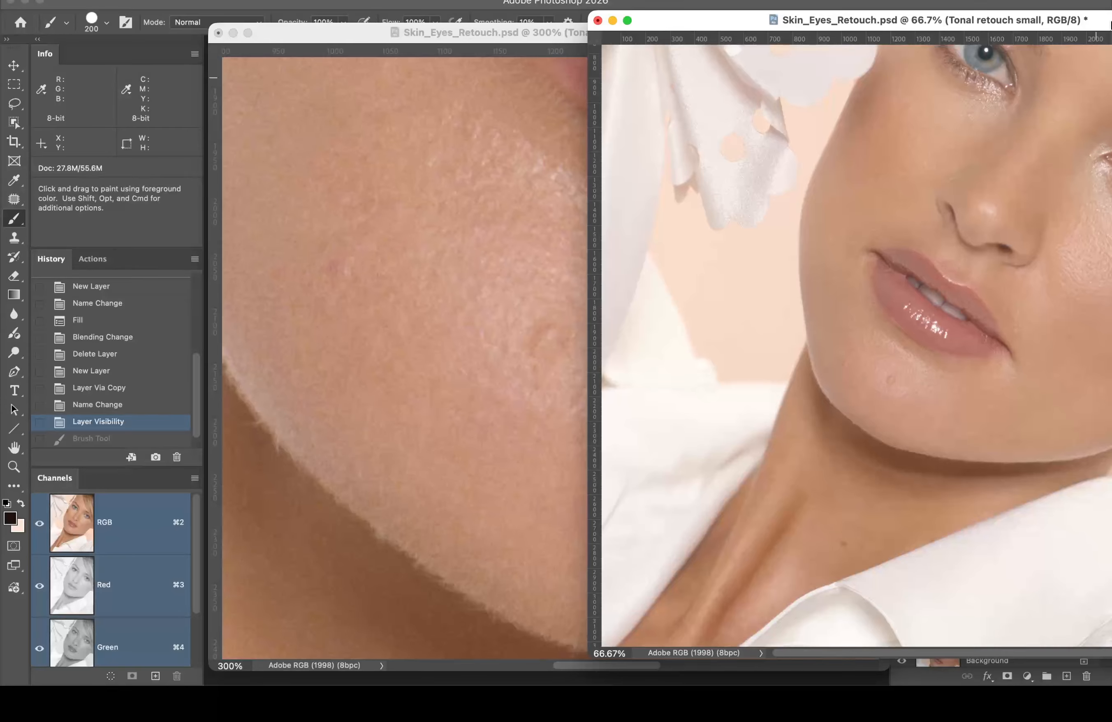
Step: Resize the close-up window smaller and pan it to bring the chin blemish into view
click(492, 246)
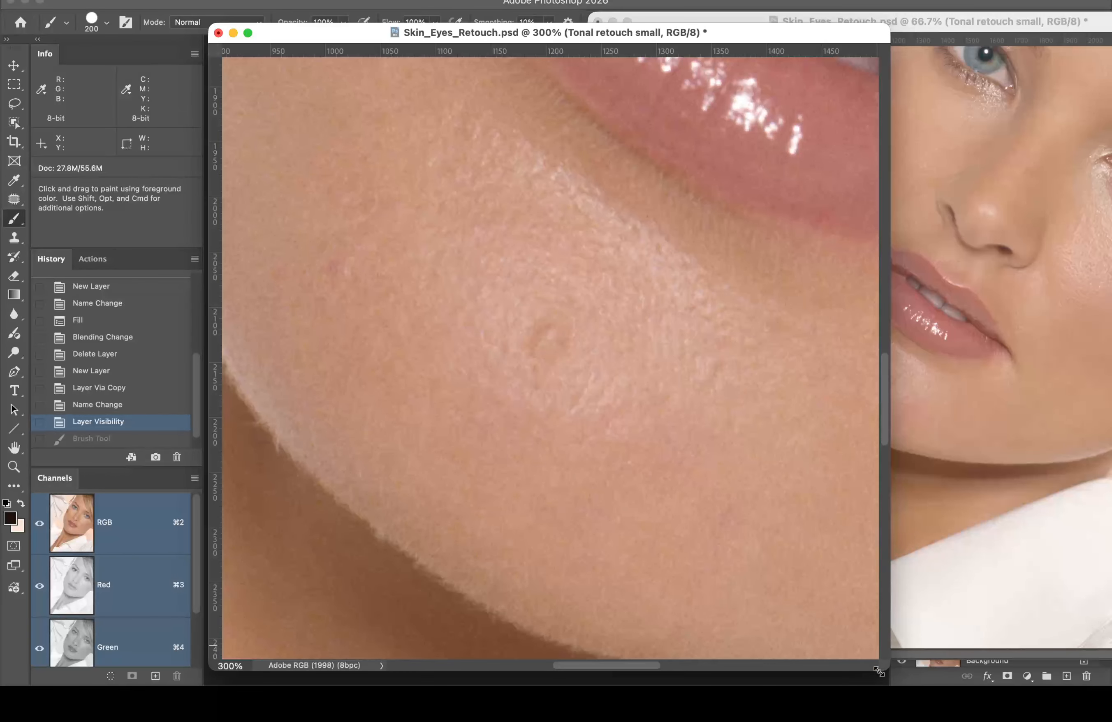
drag(884, 661, 886, 619)
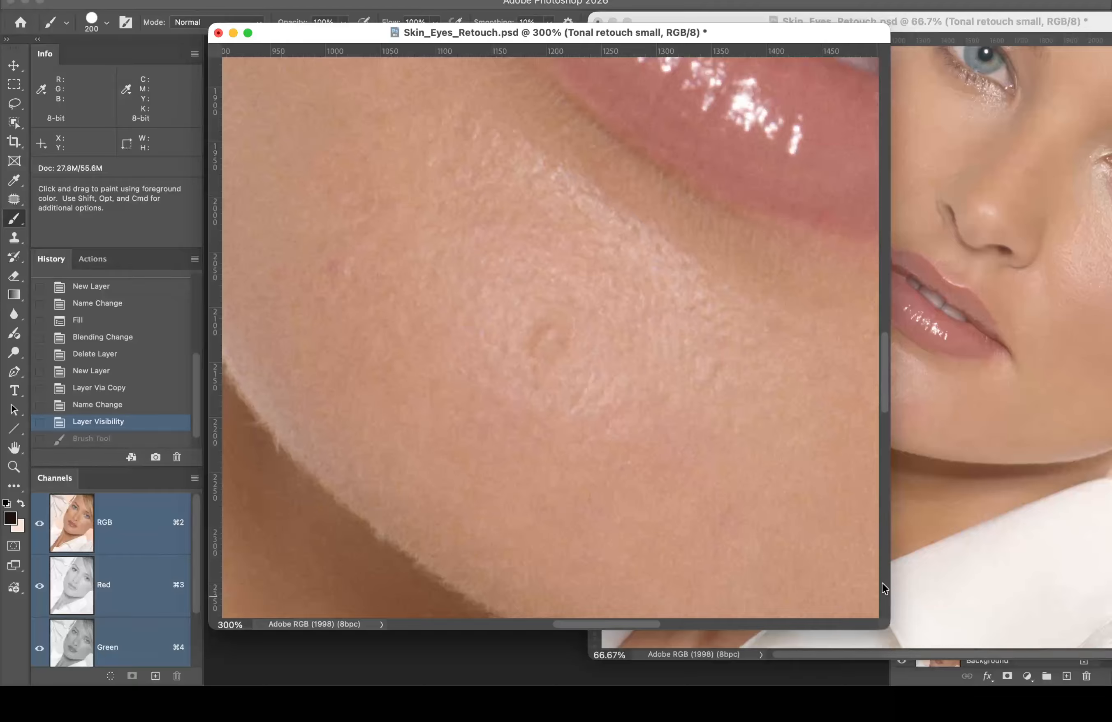
scroll(863, 589, down, 10)
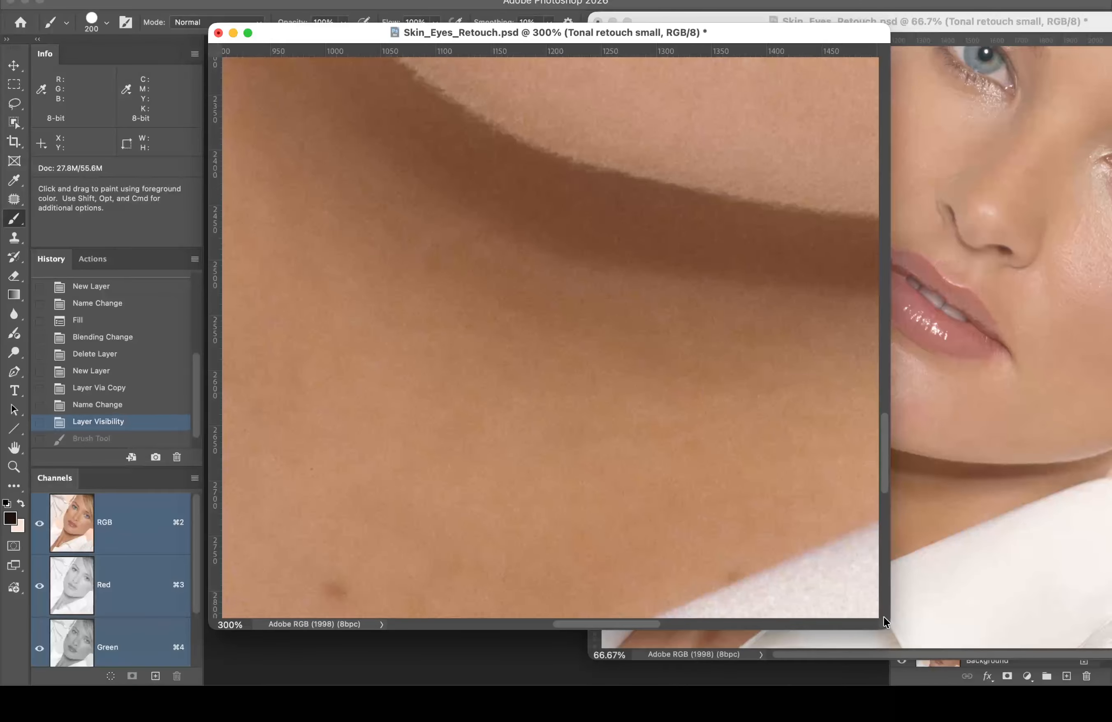
scroll(741, 581, down, 10)
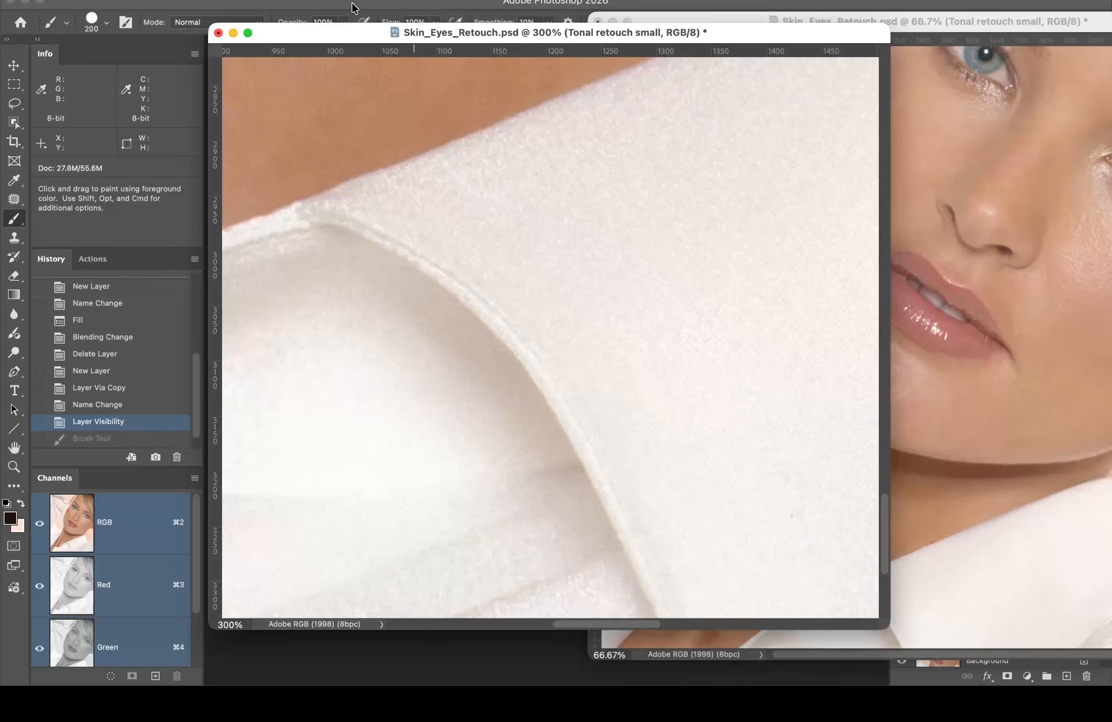
drag(321, 32, 301, 2)
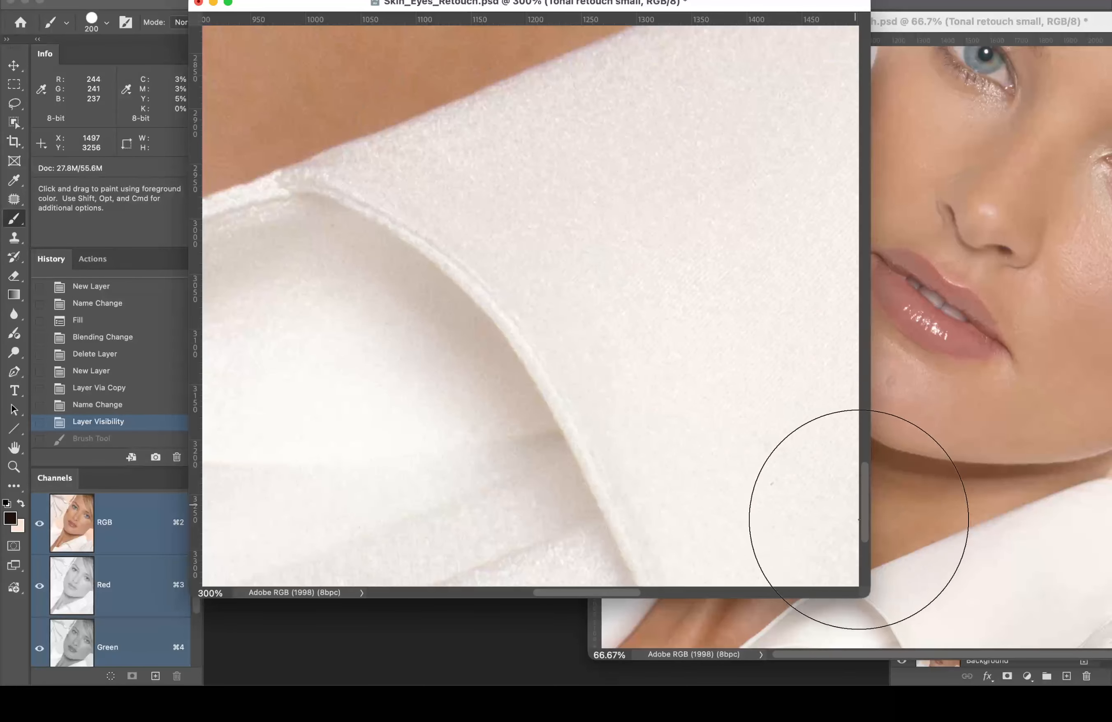
drag(864, 593, 616, 524)
key(space)
drag(487, 229, 462, 432)
drag(388, 217, 341, 458)
drag(456, 161, 368, 418)
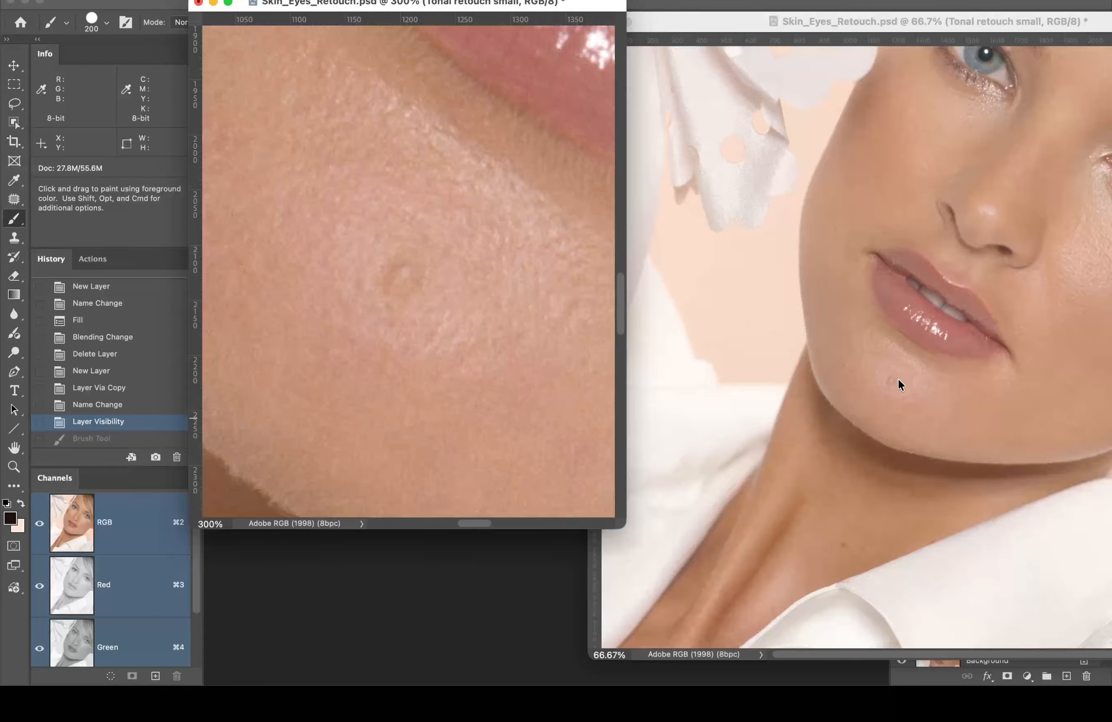
Step: Pan the overview to show the eye, nose and lips, then position both windows side by side
click(967, 180)
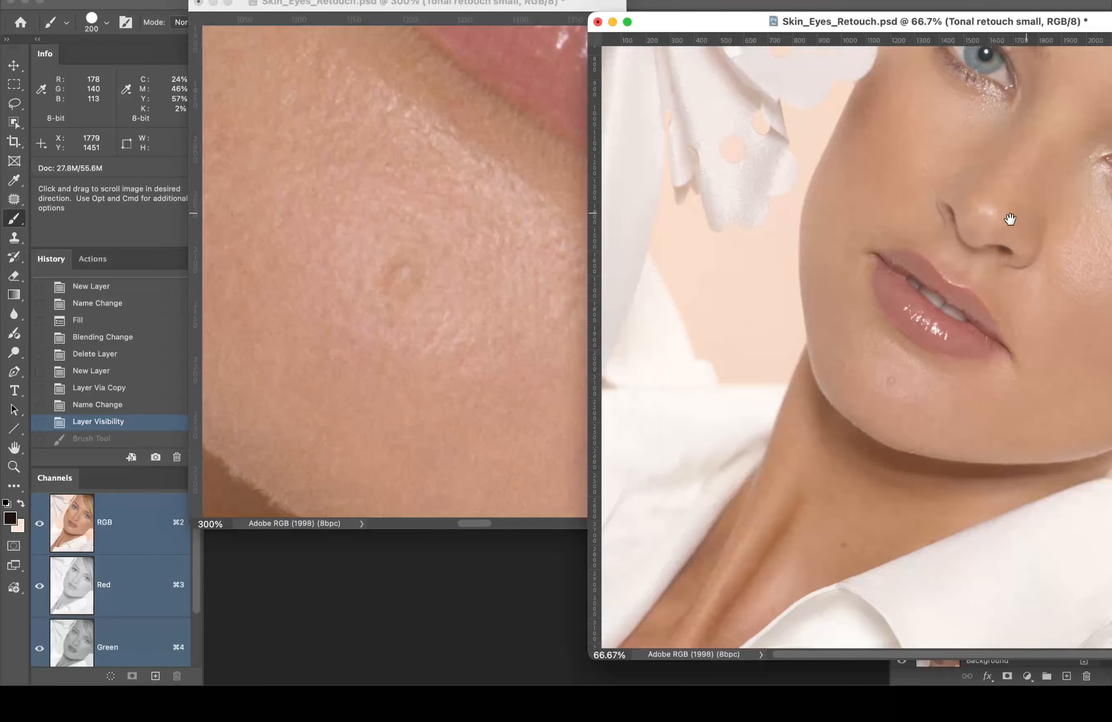
mouse_move(945, 237)
mouse_down()
mouse_move(866, 280)
mouse_move(906, 264)
mouse_up()
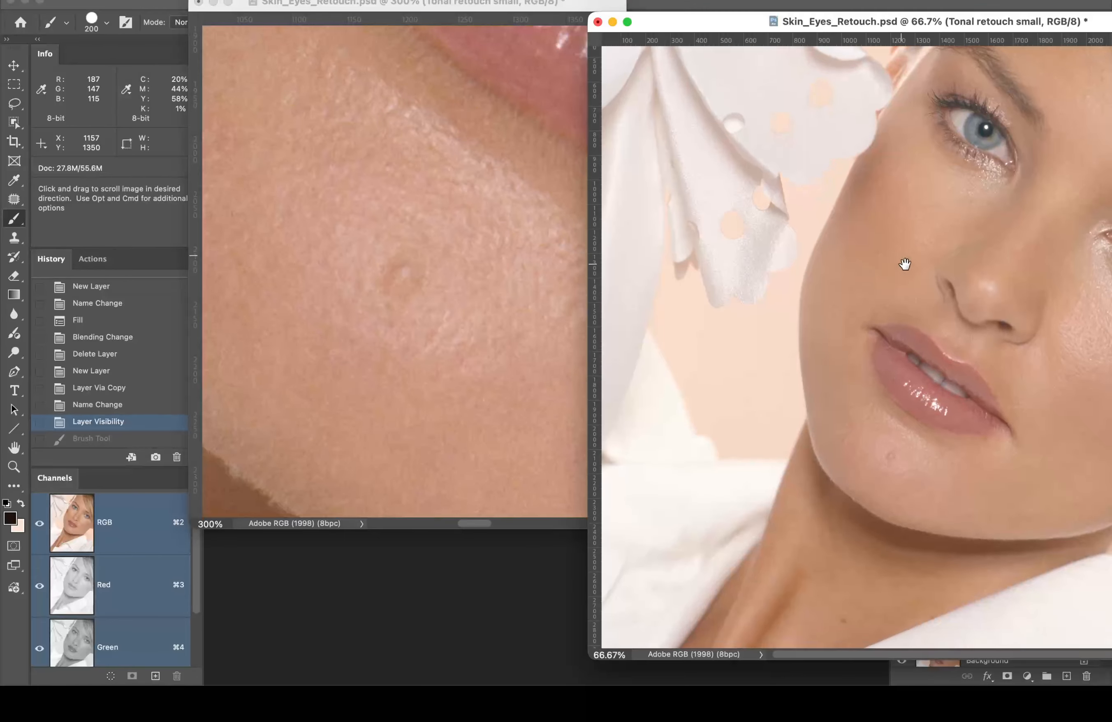
click(513, 237)
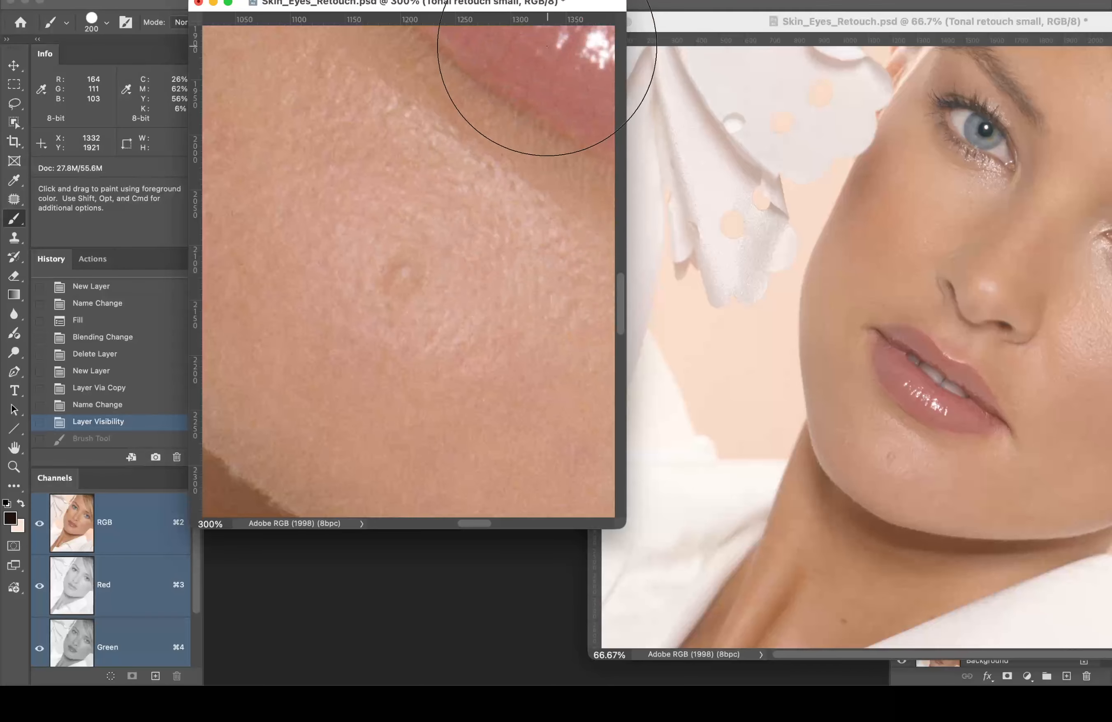
drag(550, 3, 543, 64)
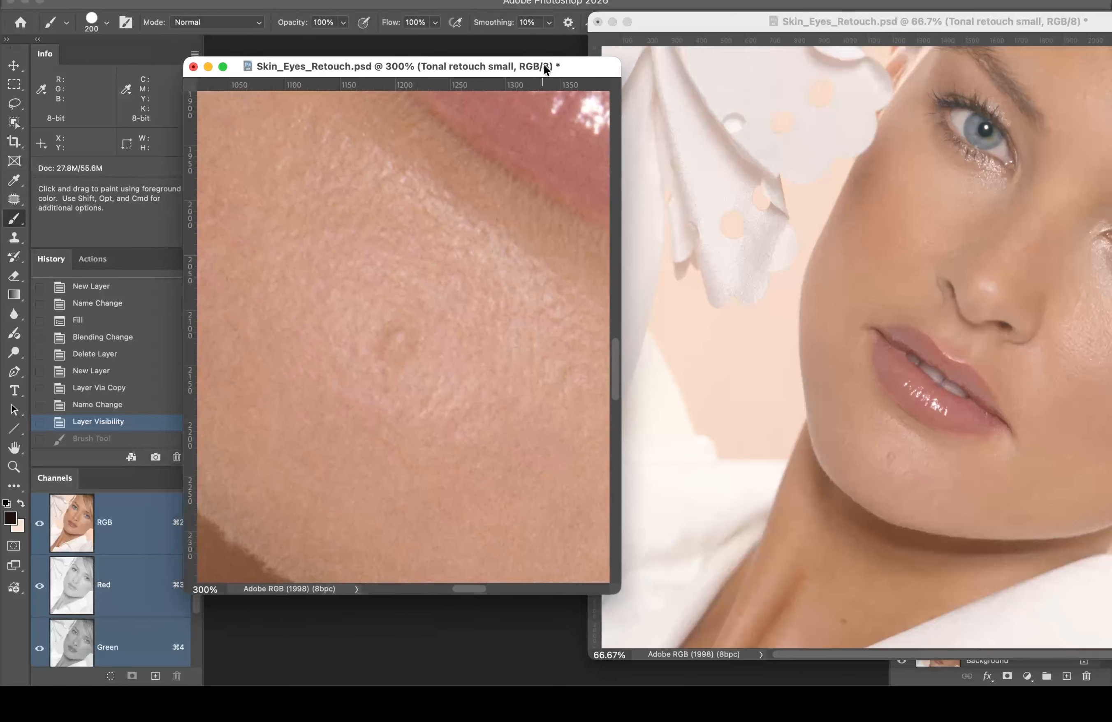
drag(671, 17, 677, 40)
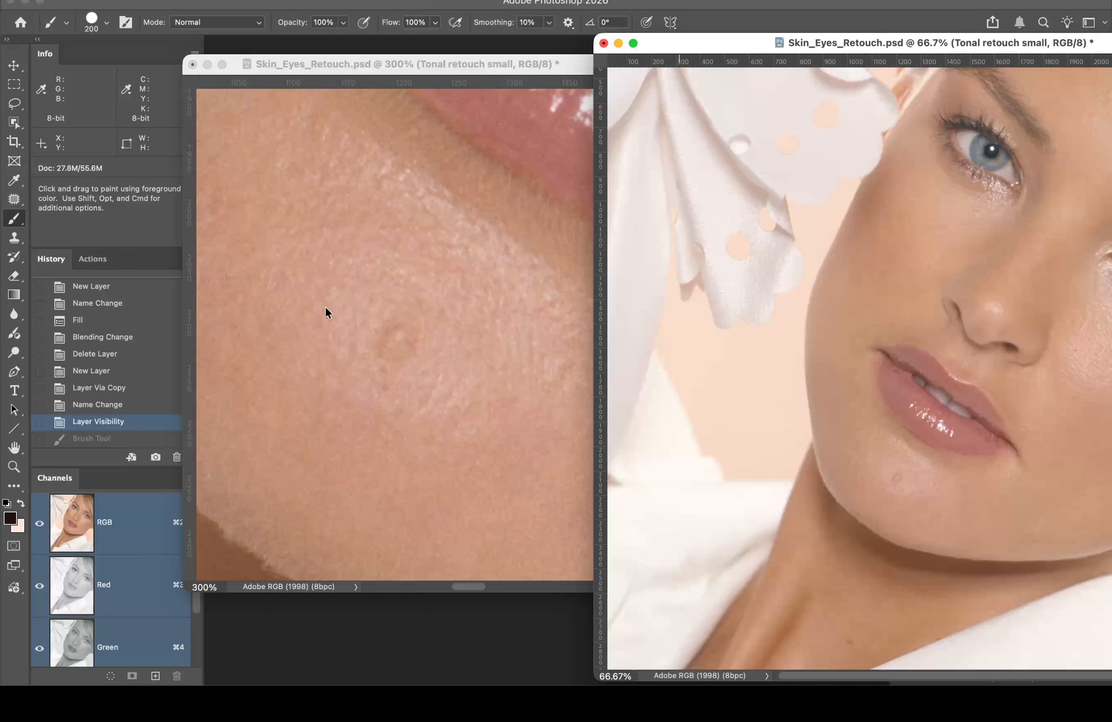
Step: Move the 66.7% overview window right and minimize it, leaving the 300% close-up
click(361, 60)
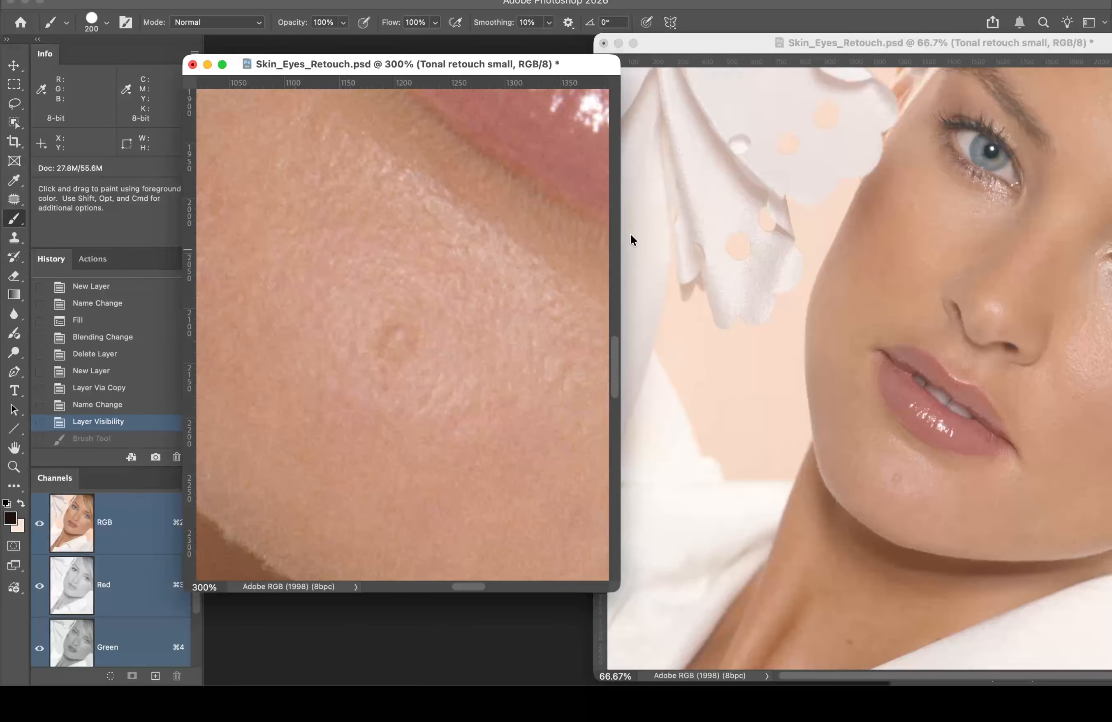
drag(719, 43, 769, 51)
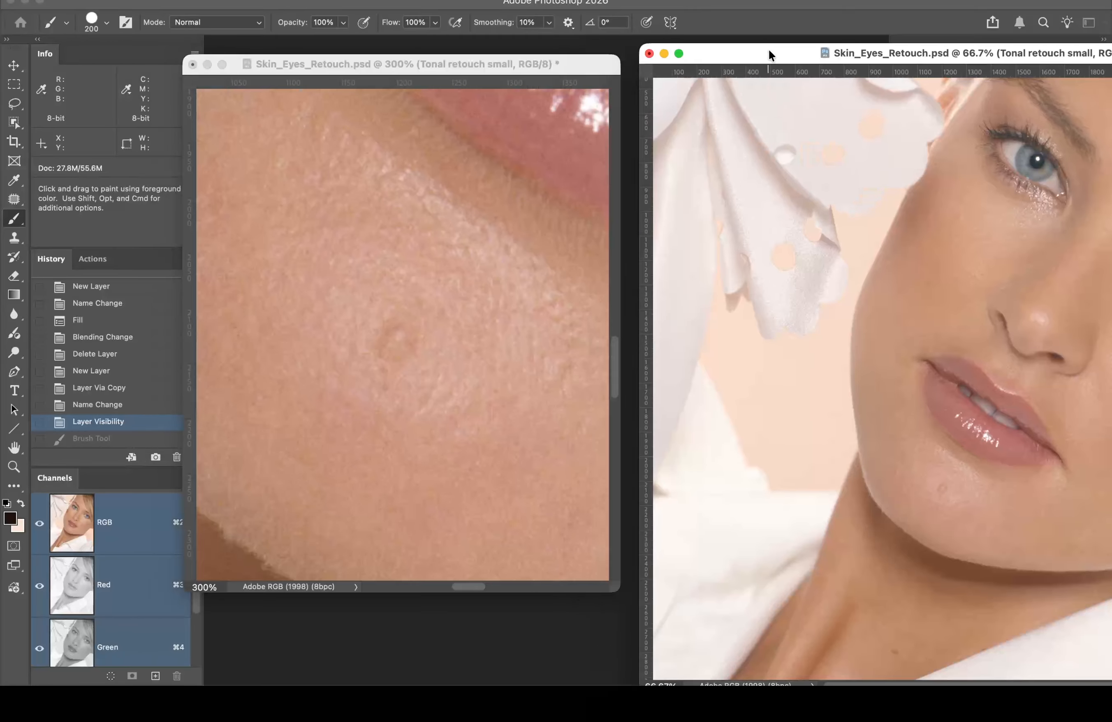
click(668, 53)
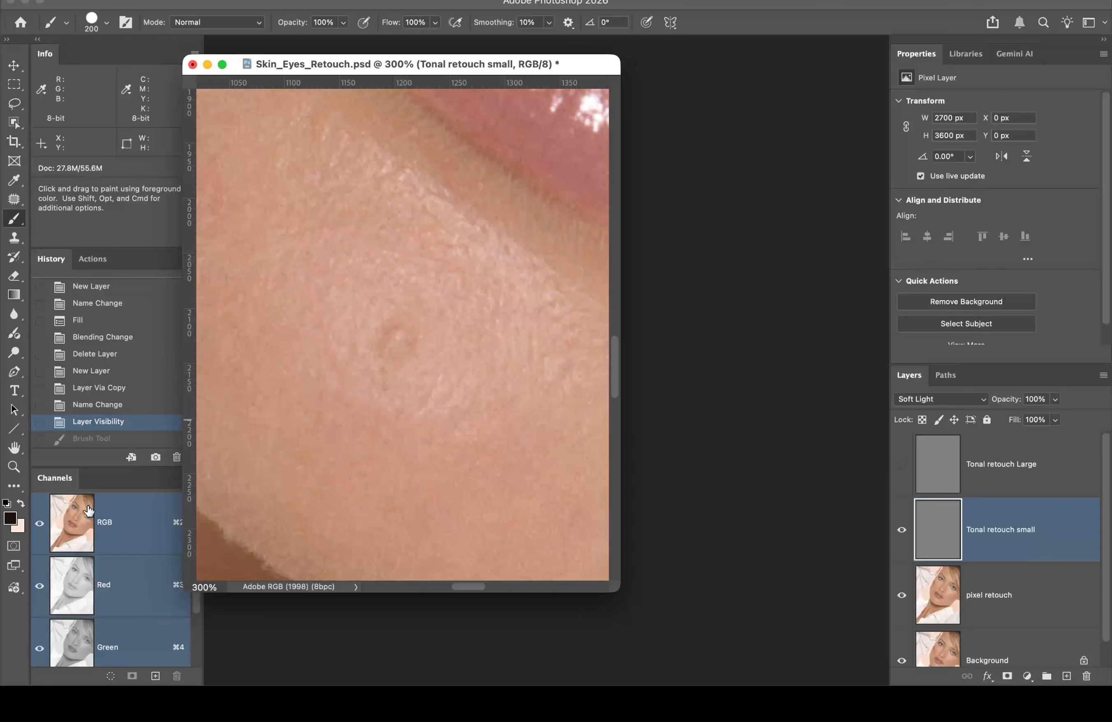
Step: Swap colours, sample the cheek as foreground, then lighten and desaturate it to ebd2c3
key(x)
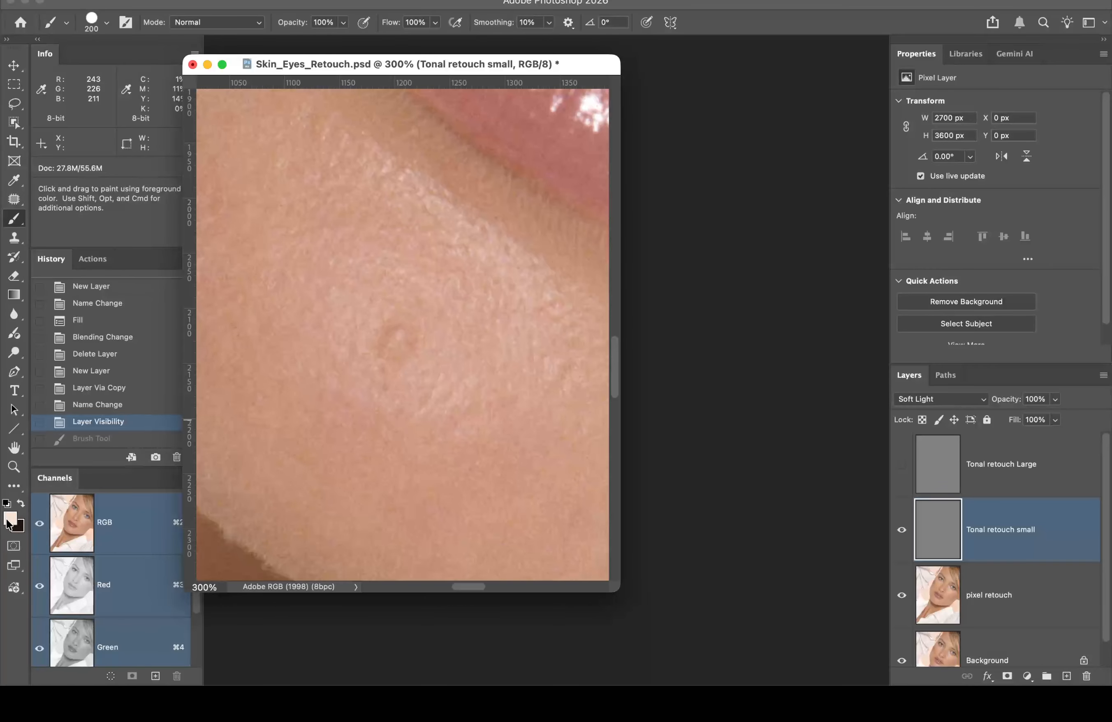
click(10, 518)
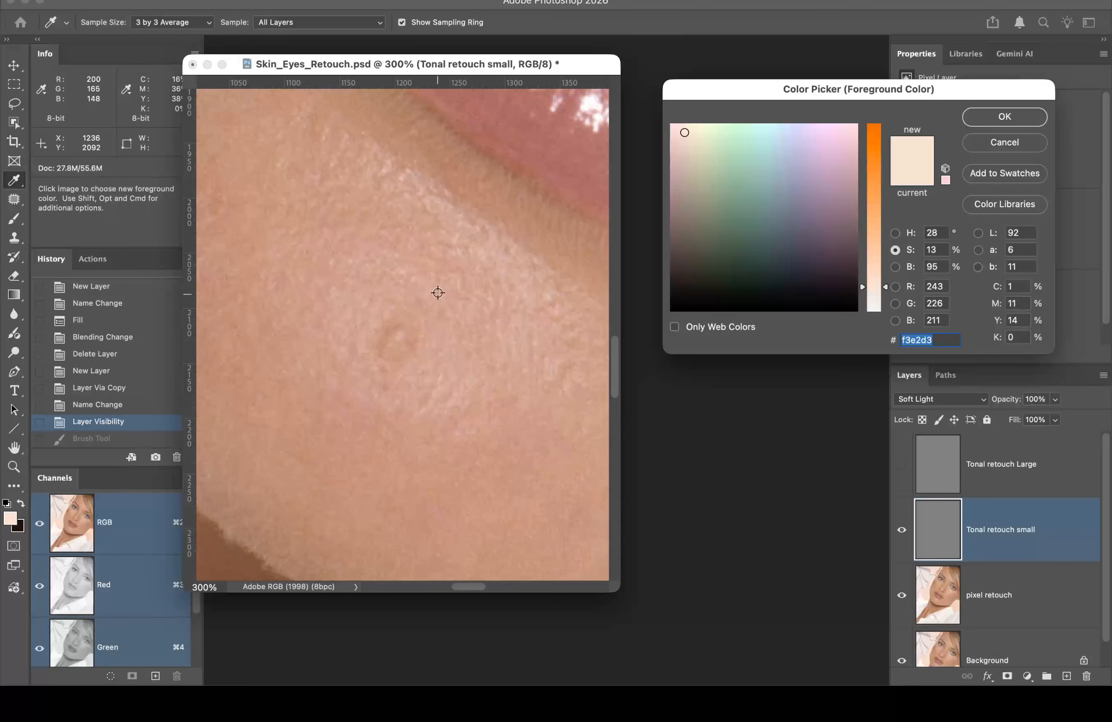
click(386, 268)
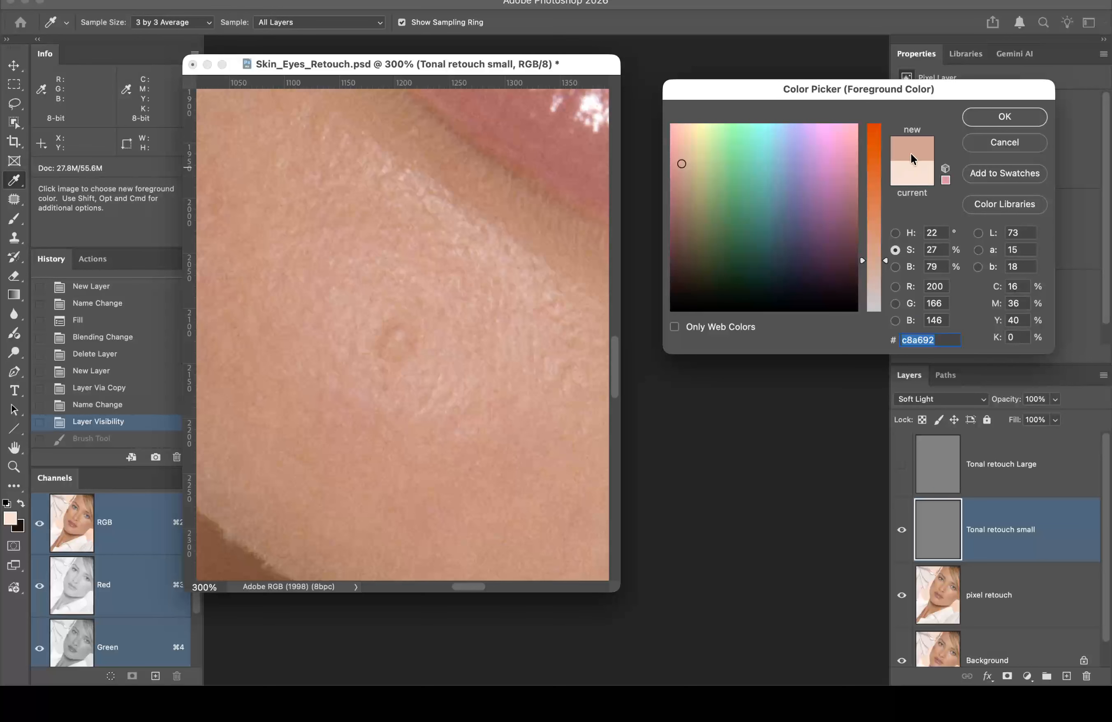
click(896, 268)
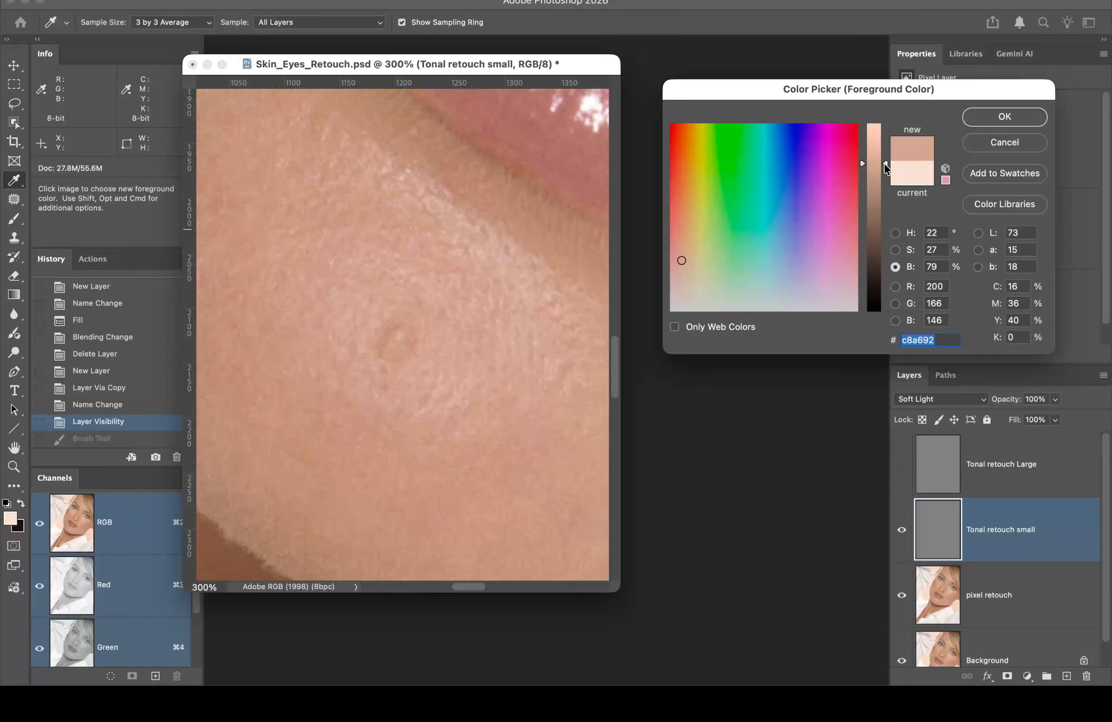
drag(884, 163, 881, 134)
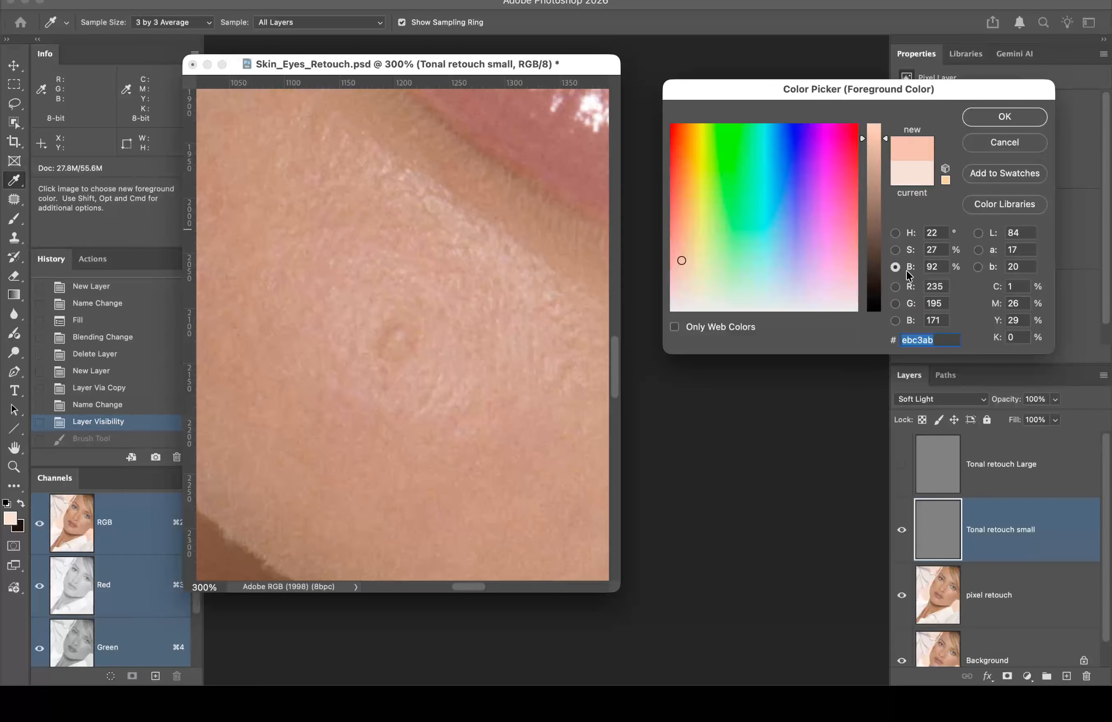
click(896, 250)
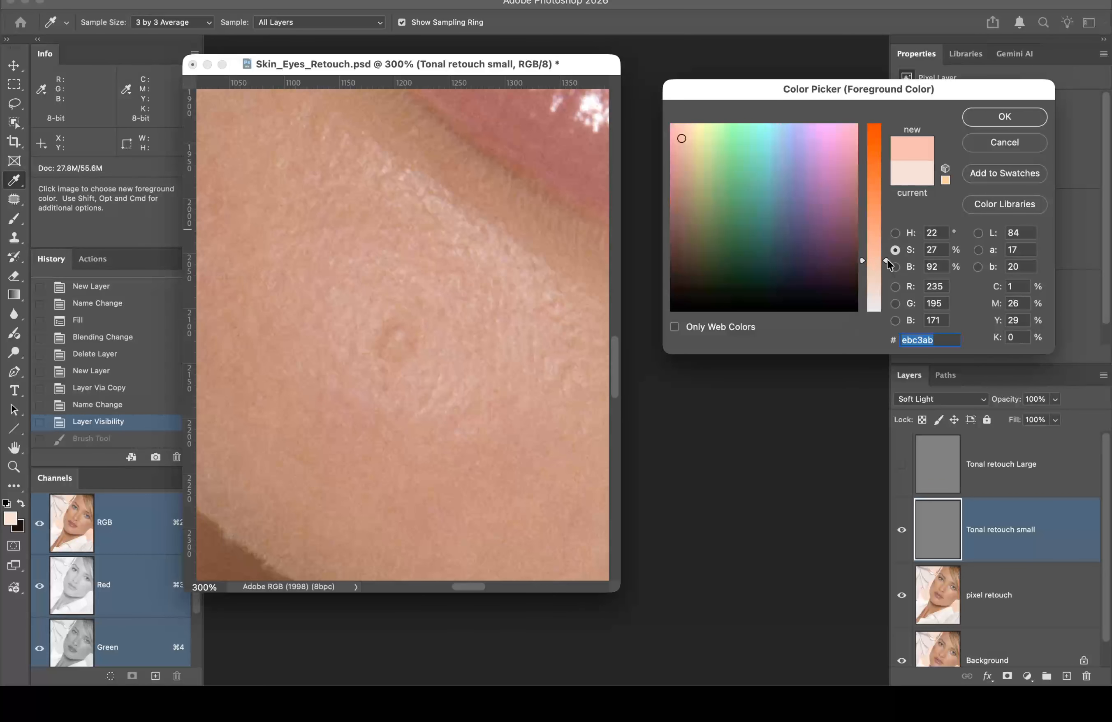
mouse_move(887, 260)
mouse_down()
mouse_move(885, 315)
mouse_move(884, 279)
mouse_up()
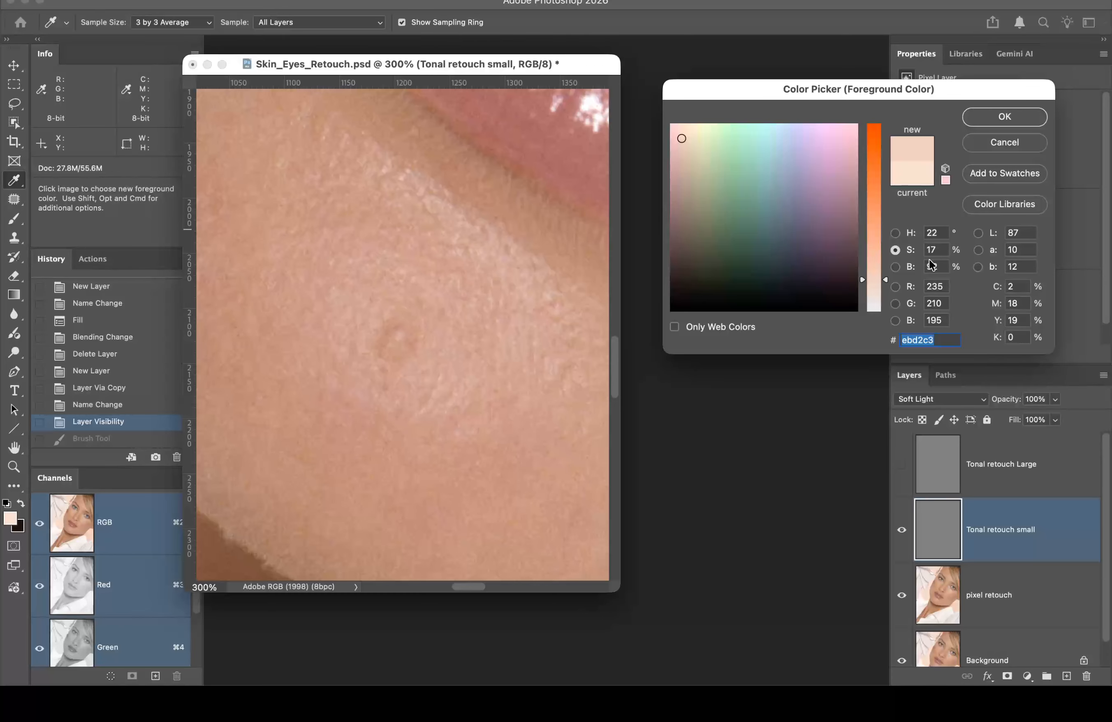
click(1000, 116)
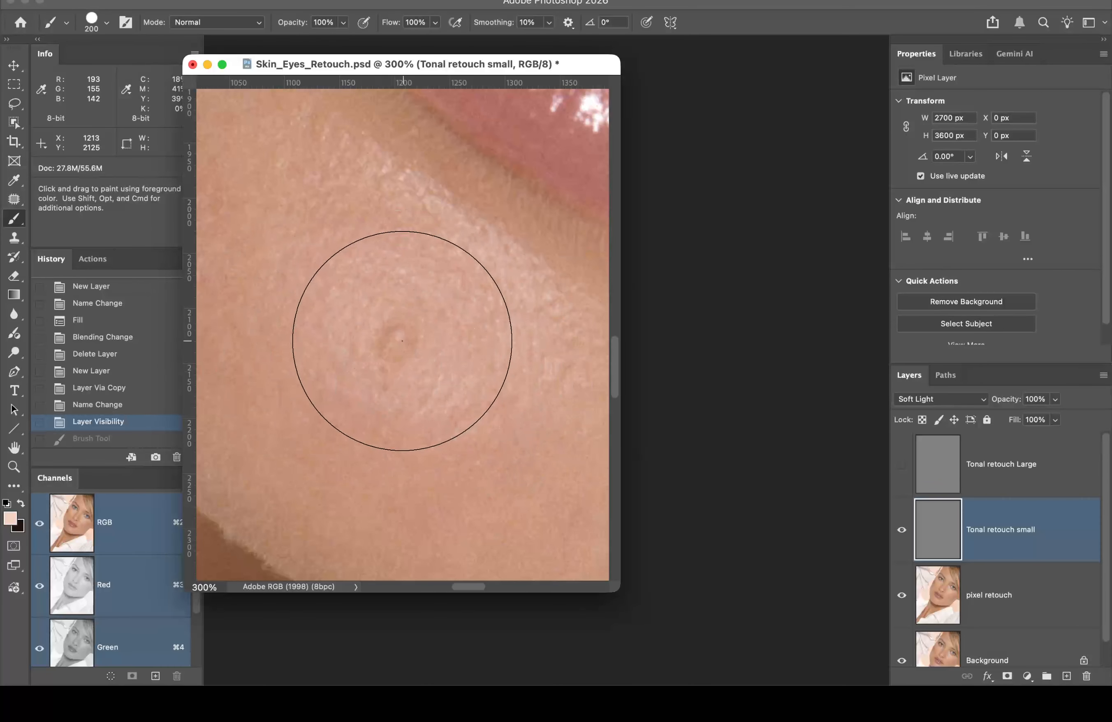
Step: Sample the cheek skin into the background Color Picker, retrying after a cancelled first attempt
click(22, 527)
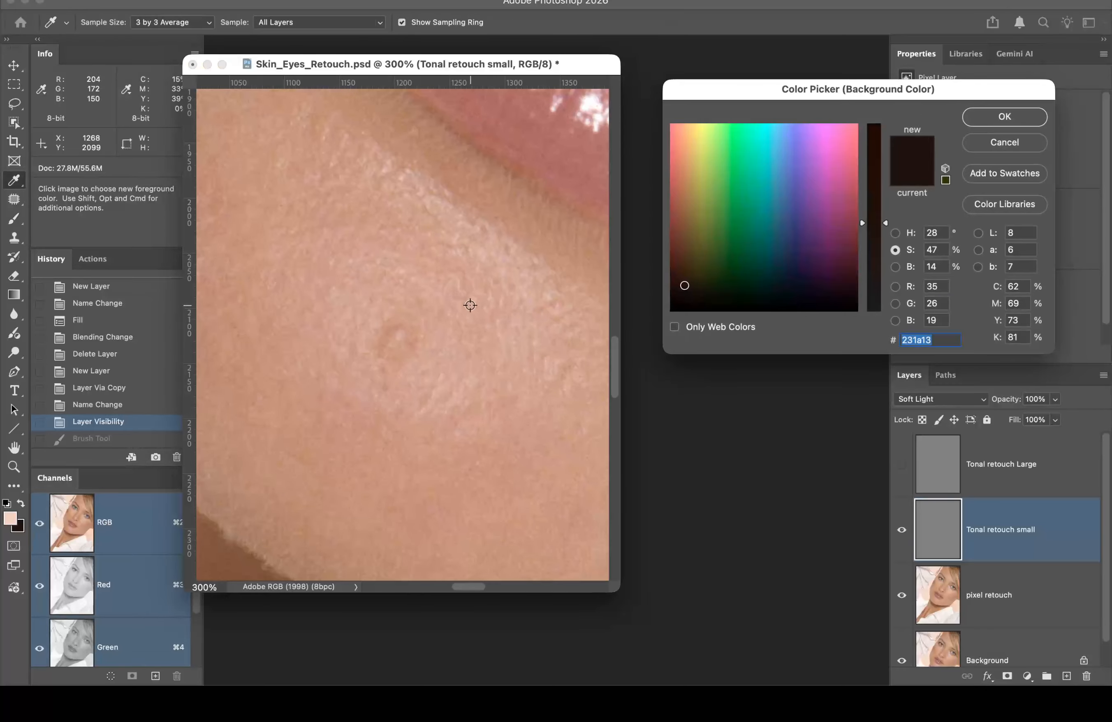
click(346, 302)
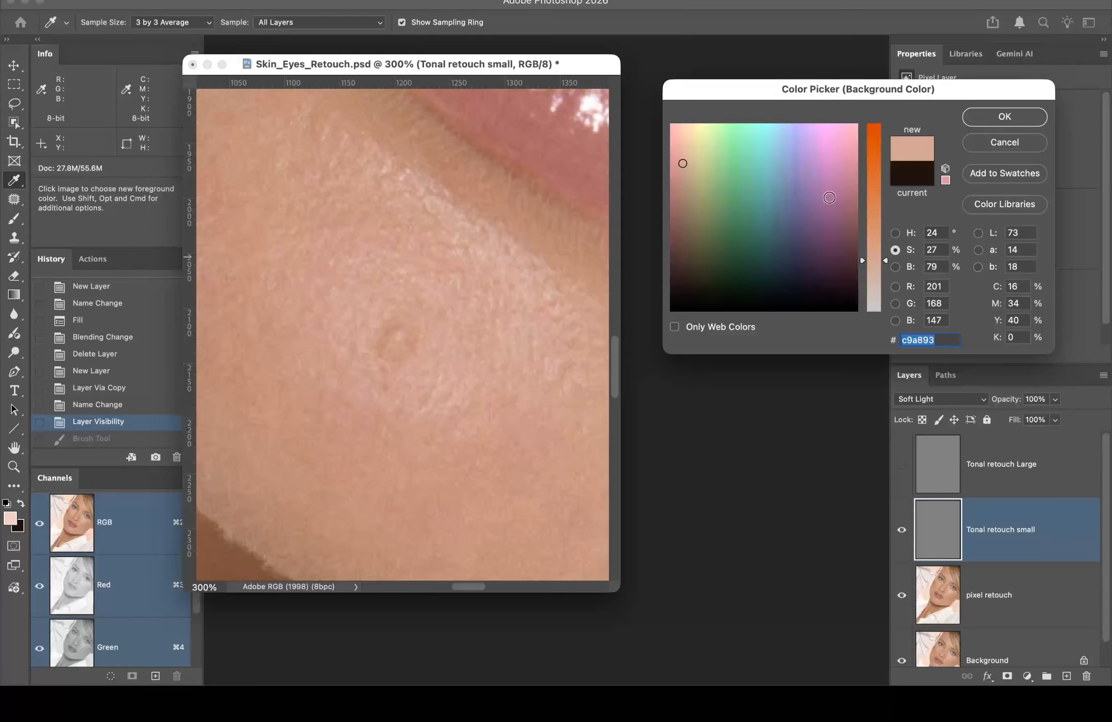
click(1005, 141)
key(b)
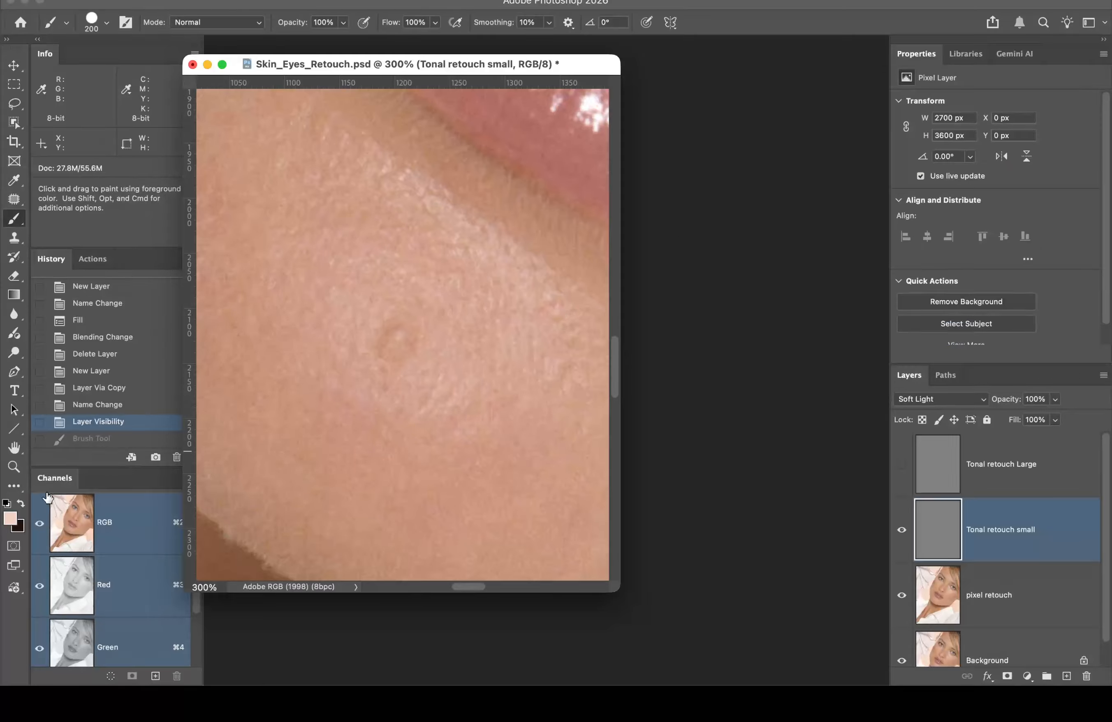
click(19, 526)
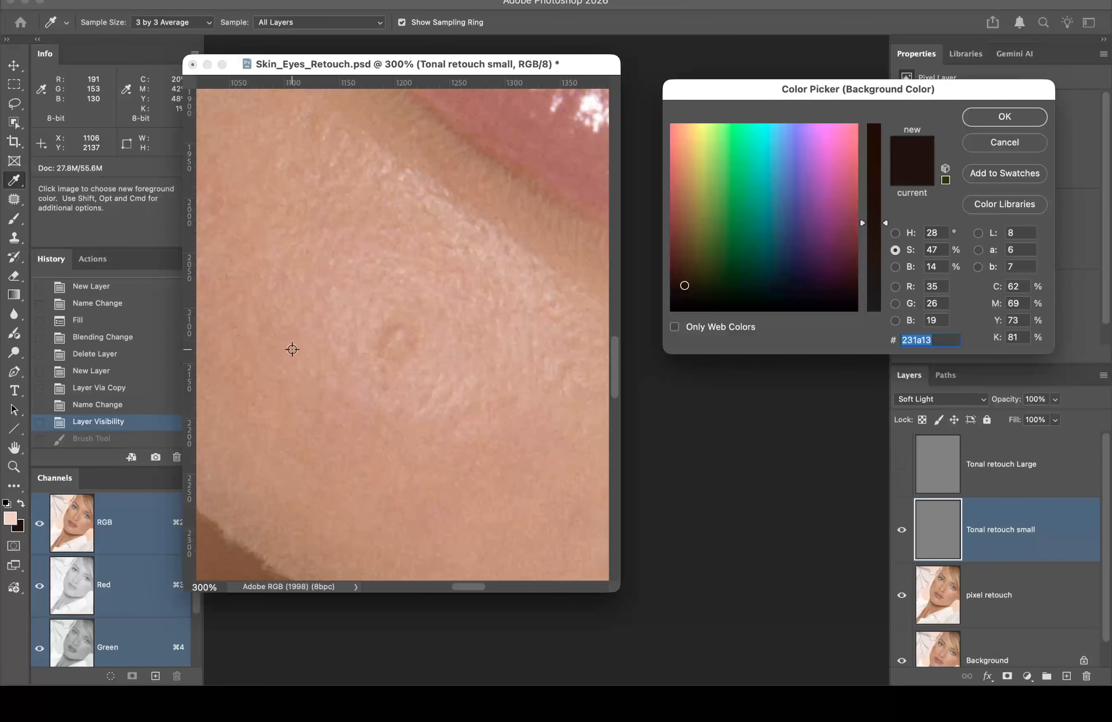
click(345, 313)
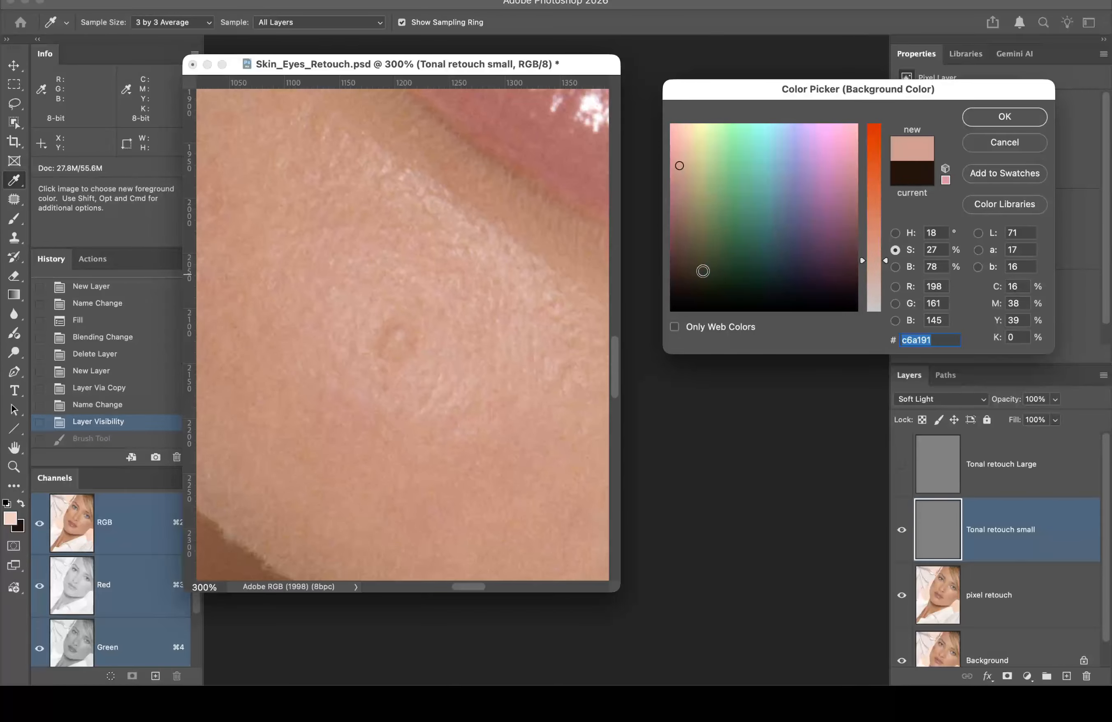
click(377, 288)
Step: Darken and saturate the sampled tone to 251812 and accept it as the background colour
click(895, 266)
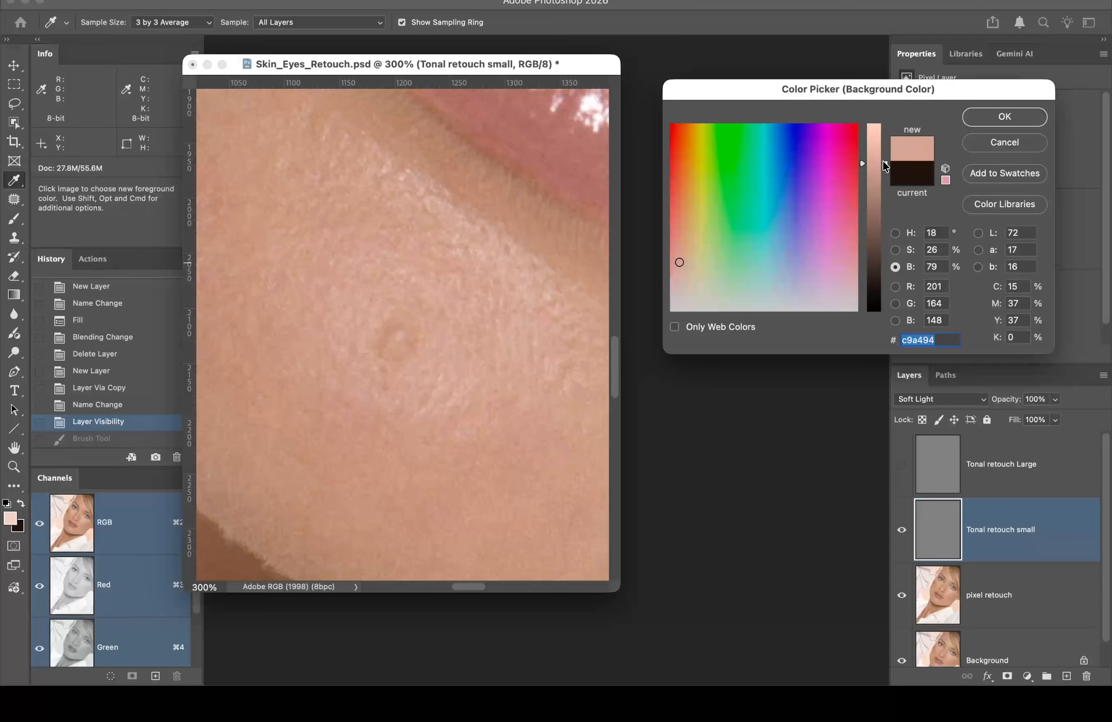
drag(883, 161, 881, 282)
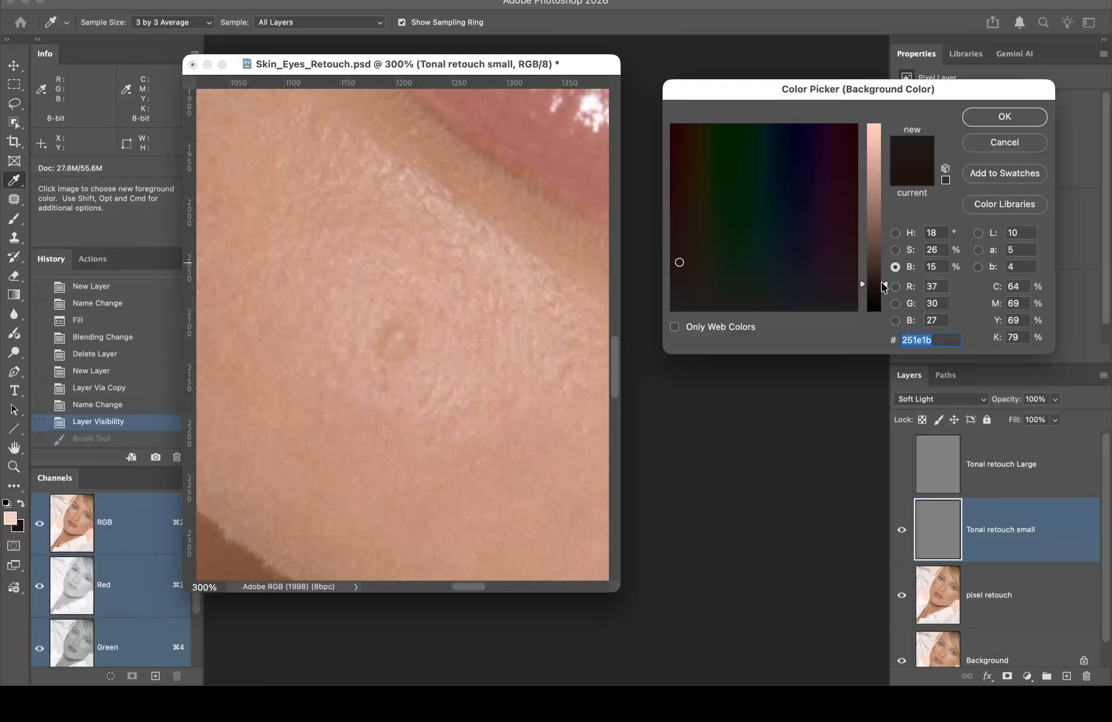
click(895, 250)
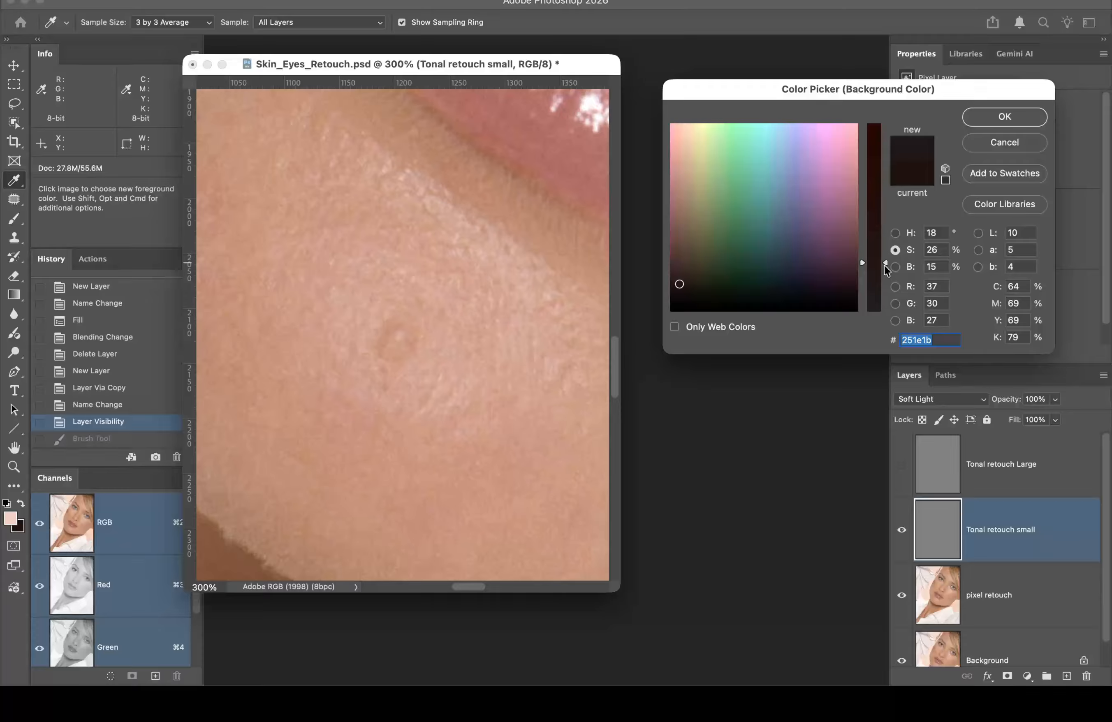
drag(885, 263, 882, 213)
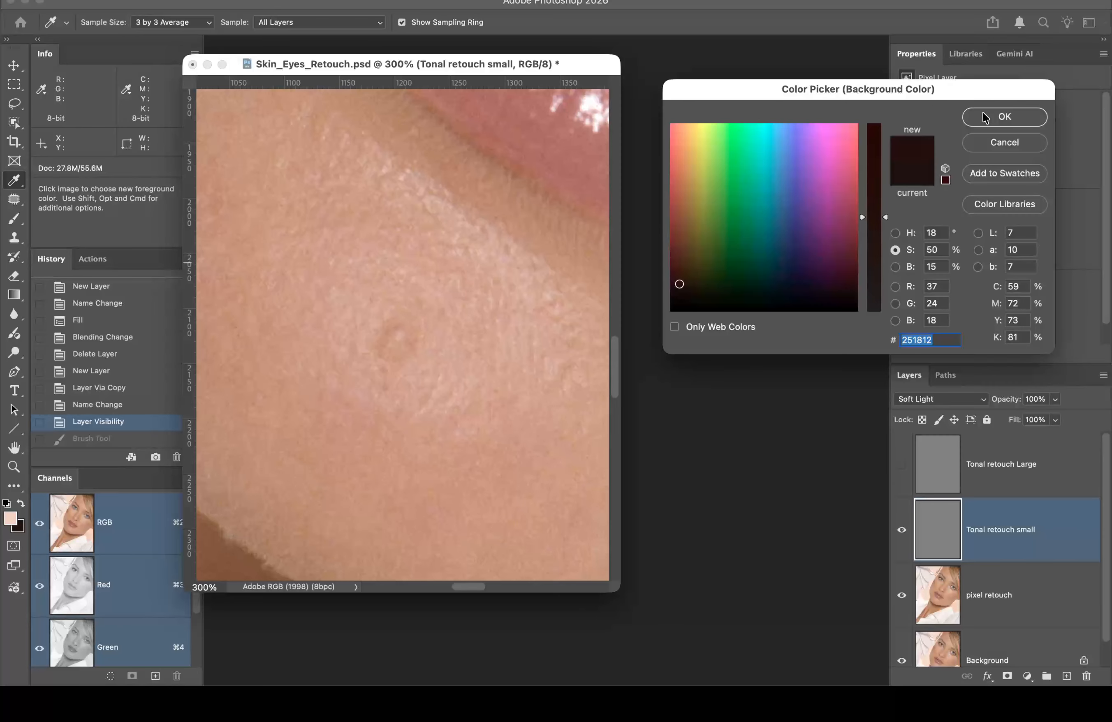
click(996, 110)
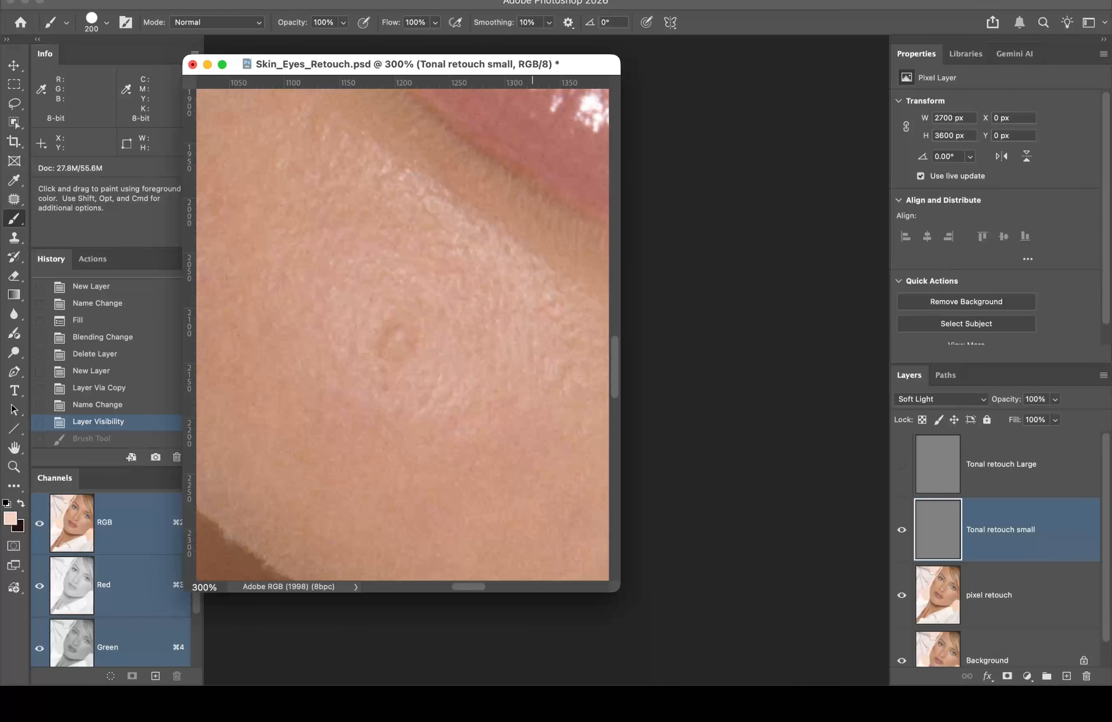
Step: Restore the full-portrait window, zoom the cheek close-up to 400%, and start a new document
mouse_move(1028, 685)
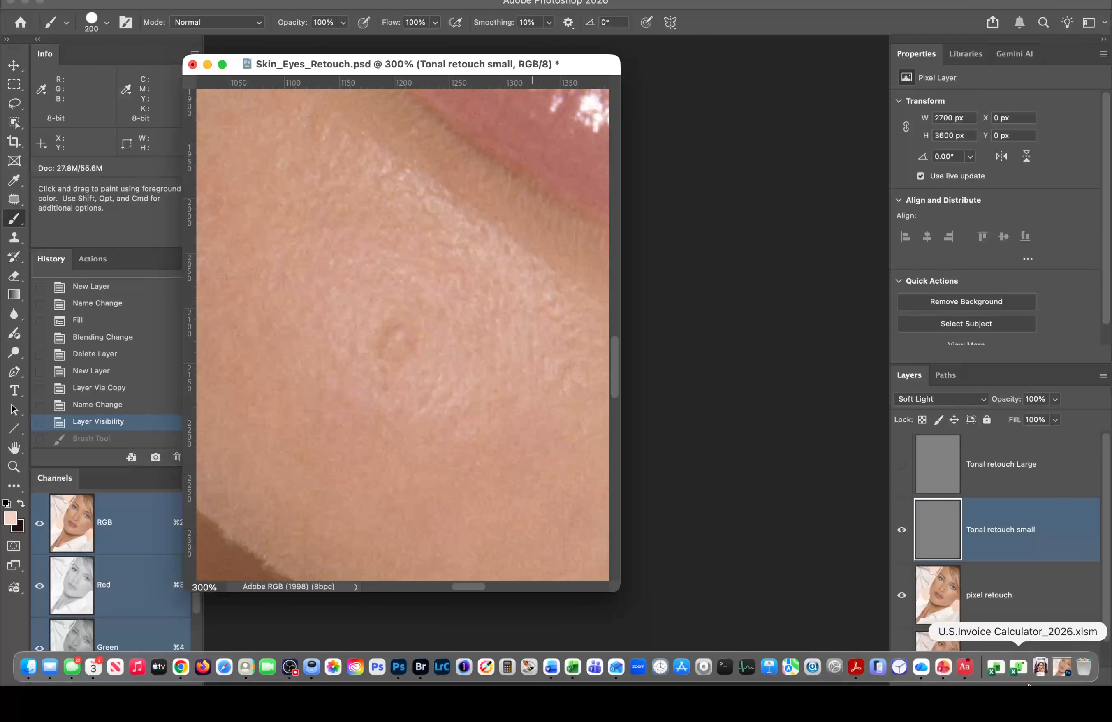
click(1067, 661)
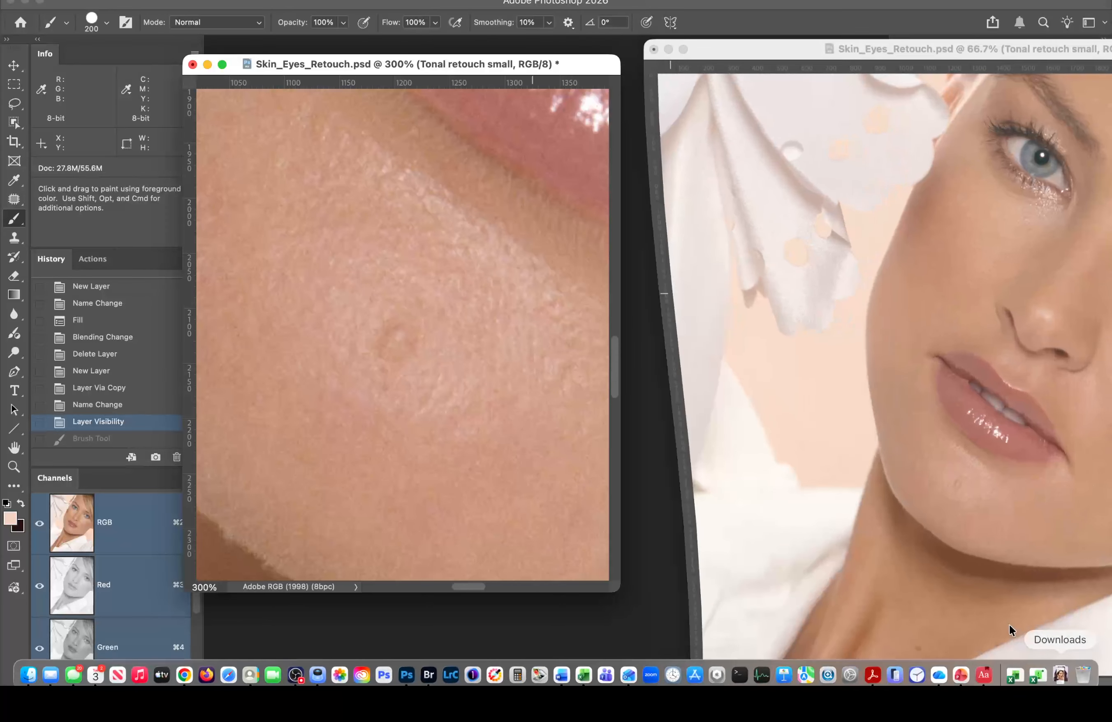
click(395, 360)
super+click(397, 345)
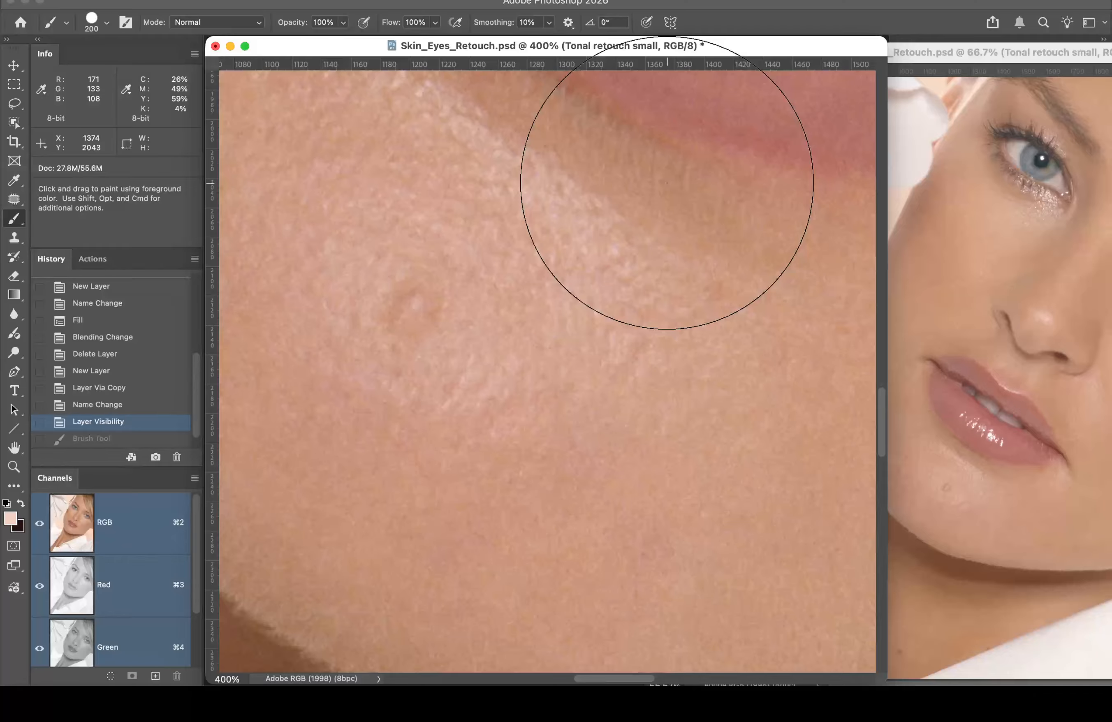
key(super)
key(super+n)
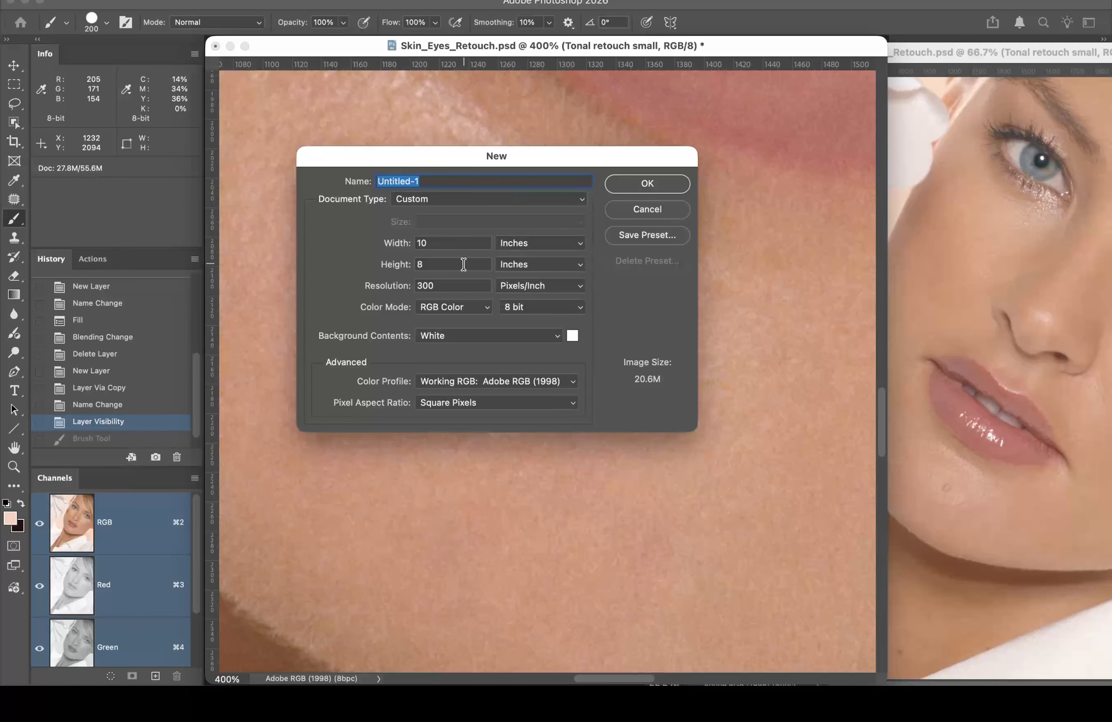
Step: Create the 10 × 8 inch test canvas and paint a hard-edged dark stroke across its top
click(635, 187)
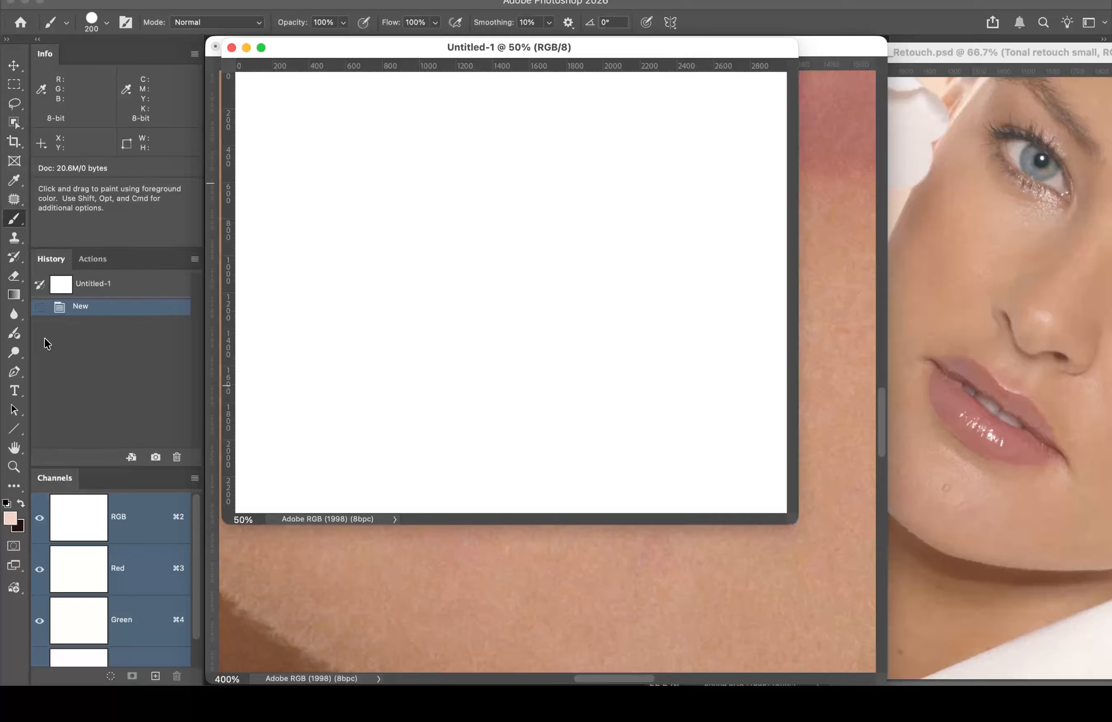
key(x)
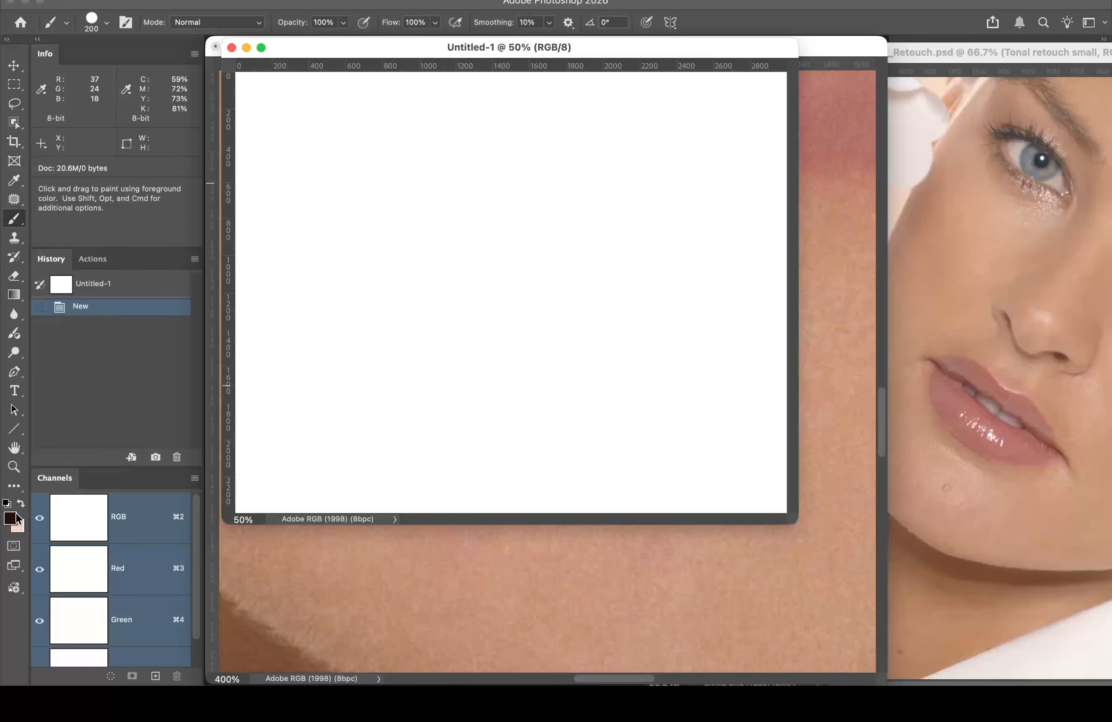
click(106, 23)
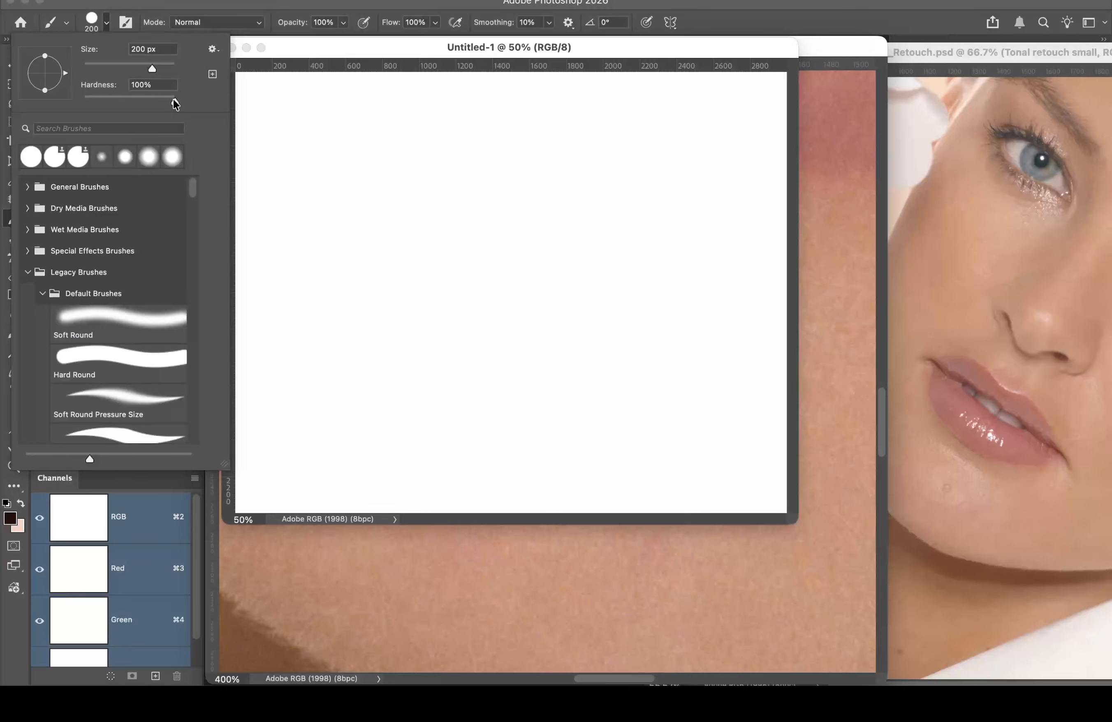
drag(173, 104, 178, 102)
click(244, 0)
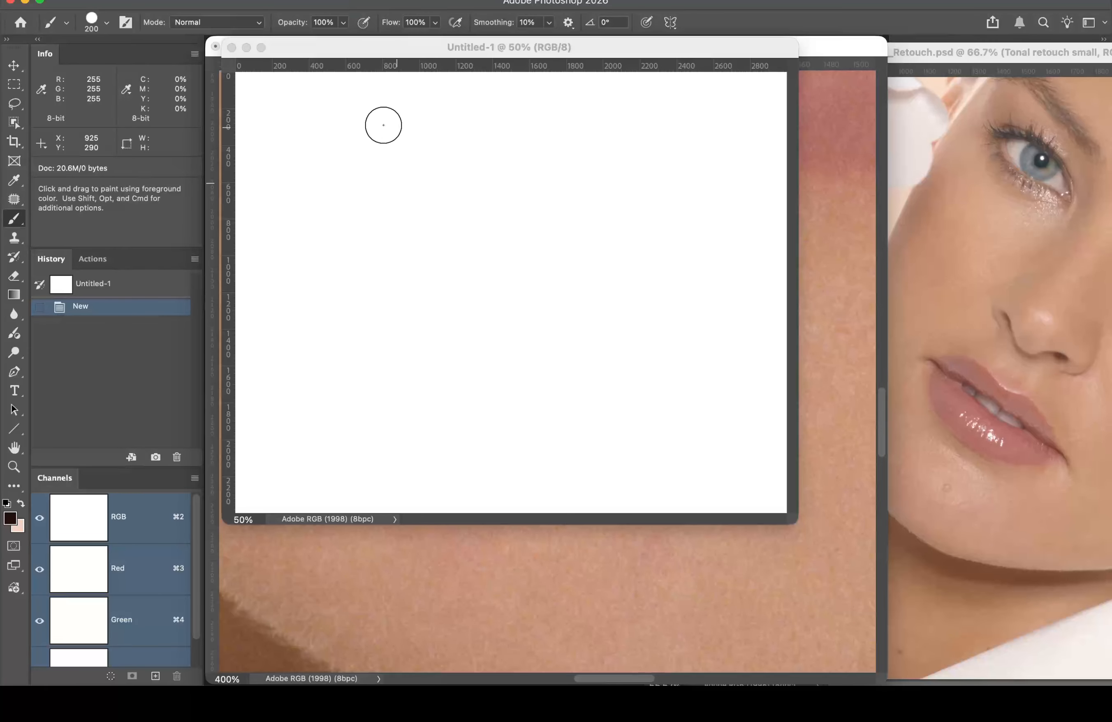
mouse_move(276, 142)
mouse_down()
mouse_move(603, 135)
mouse_move(718, 150)
mouse_move(248, 158)
mouse_up()
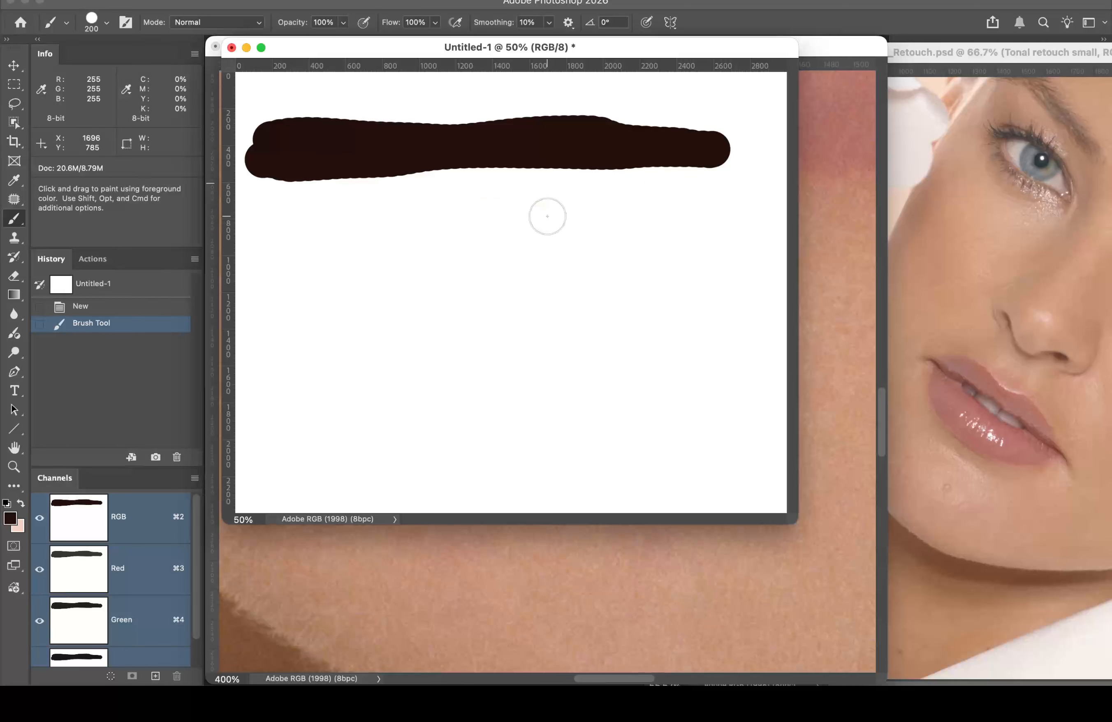
Step: Enlarge the brush to 400 px and set its opacity to 51%
key(bracketright)
key(bracketright)
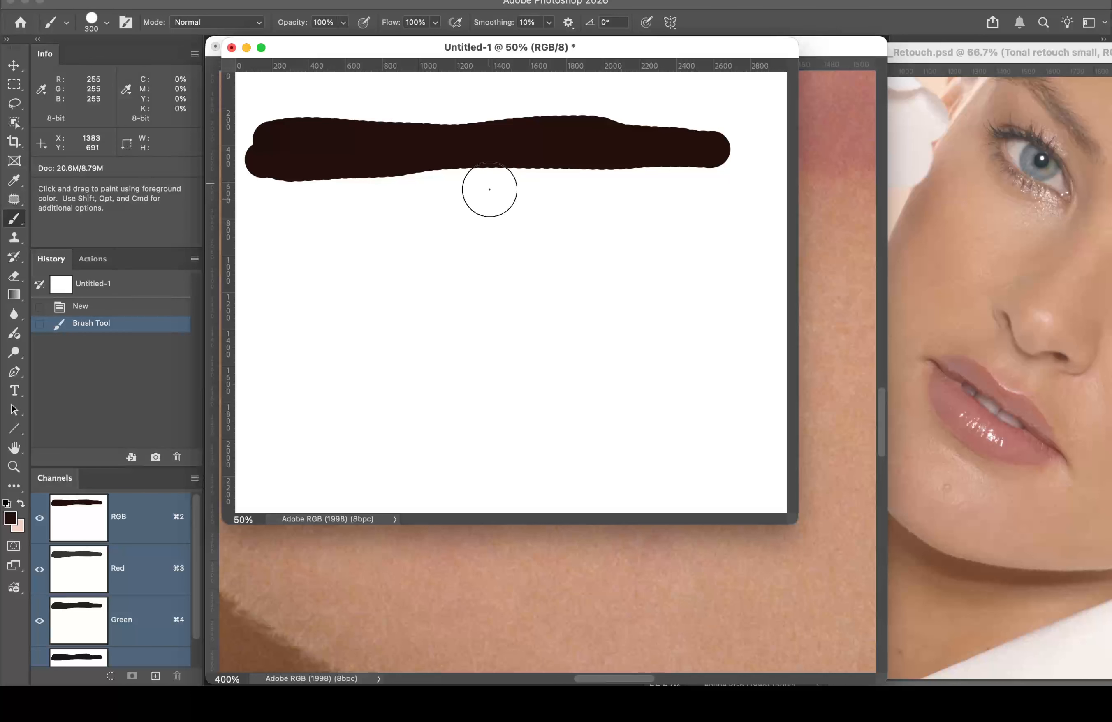
key(bracketright)
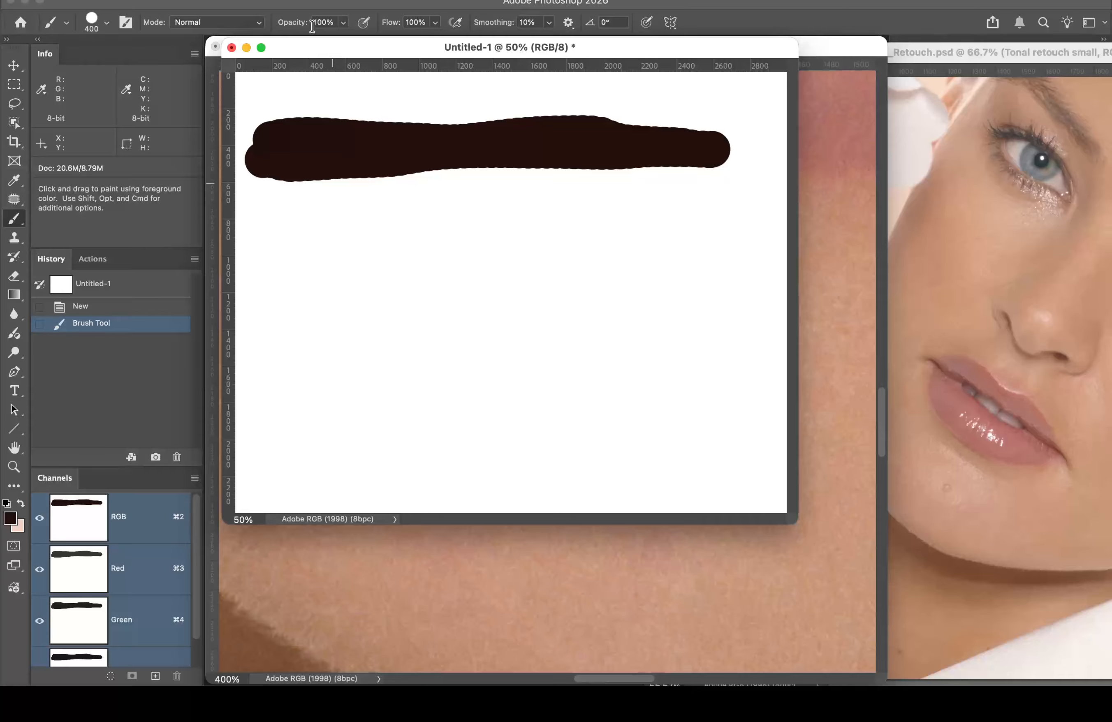
drag(294, 24, 278, 26)
drag(275, 26, 276, 26)
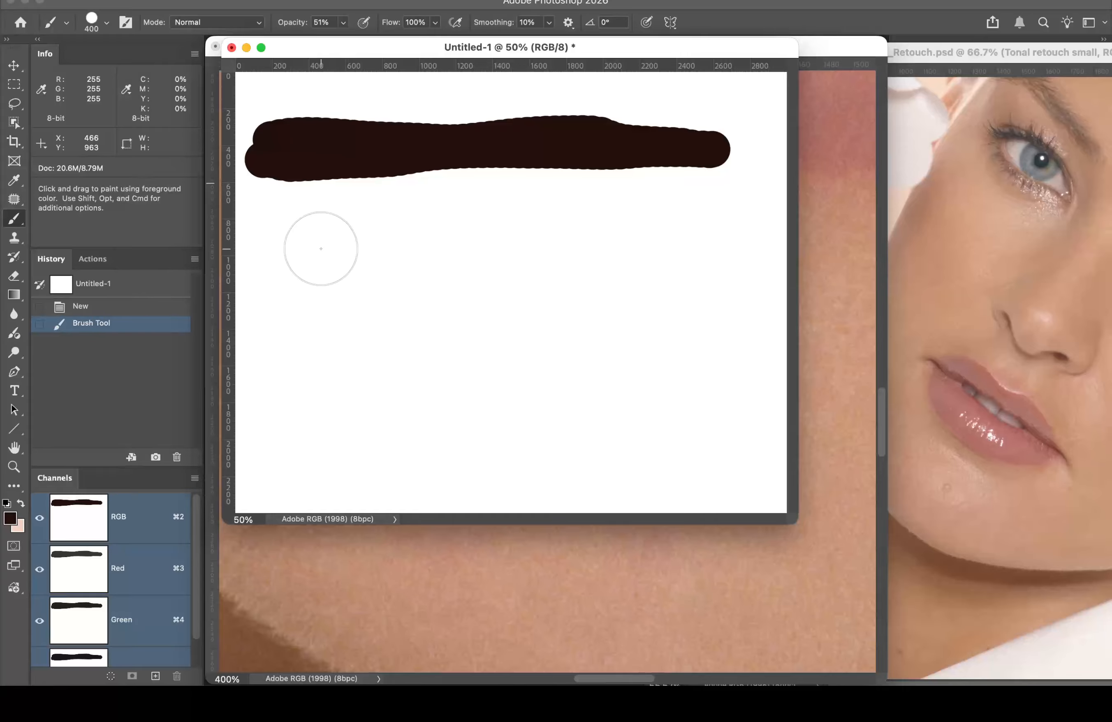
Step: Paint overlapping 51%-opacity strokes below the dark one, then set the brush to 100% opacity and 10% flow
click(290, 245)
mouse_move(291, 245)
mouse_down()
mouse_move(721, 244)
mouse_move(585, 226)
mouse_move(284, 247)
mouse_move(449, 234)
mouse_move(679, 241)
mouse_move(293, 244)
mouse_move(469, 226)
mouse_move(651, 241)
mouse_move(312, 249)
mouse_move(659, 242)
mouse_move(367, 238)
mouse_move(305, 251)
mouse_move(500, 228)
mouse_move(641, 237)
mouse_move(303, 241)
mouse_move(551, 221)
mouse_move(635, 236)
mouse_move(488, 232)
mouse_move(328, 248)
mouse_move(543, 229)
mouse_move(636, 240)
mouse_move(375, 243)
mouse_up()
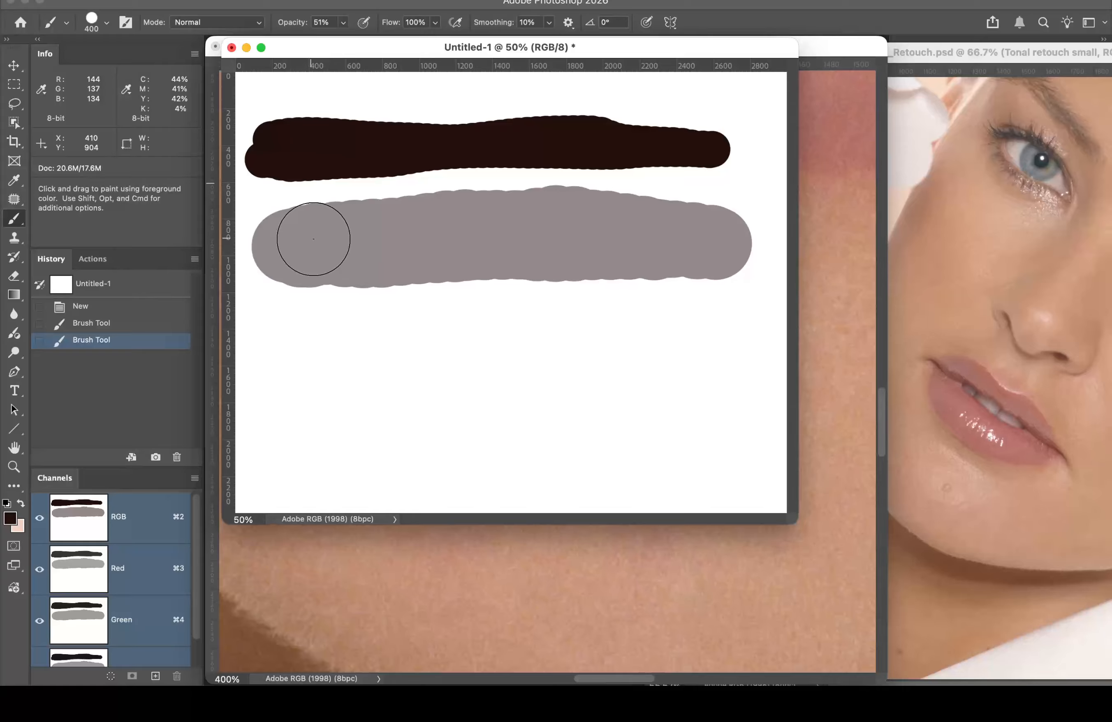
mouse_move(298, 244)
mouse_down()
mouse_move(685, 246)
mouse_move(537, 237)
mouse_move(302, 247)
mouse_move(661, 244)
mouse_move(519, 229)
mouse_move(311, 245)
mouse_move(404, 238)
mouse_up()
drag(571, 238, 641, 239)
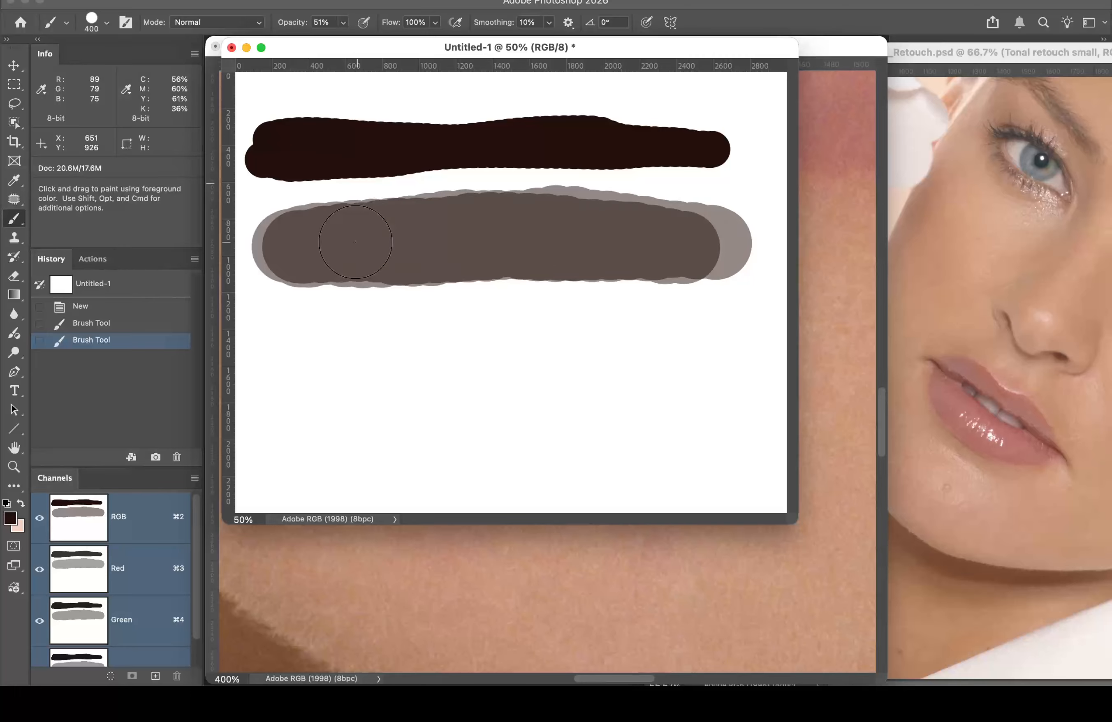
drag(357, 242, 356, 243)
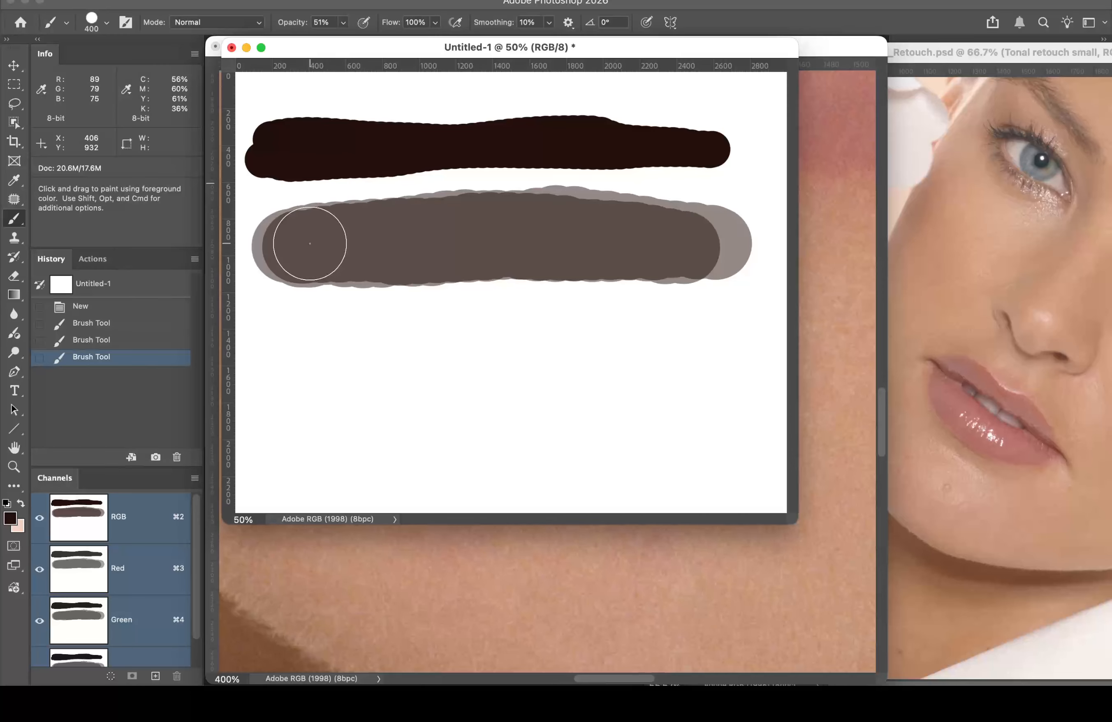
mouse_move(309, 241)
mouse_down()
mouse_move(656, 247)
mouse_move(326, 253)
mouse_move(638, 246)
mouse_move(541, 240)
mouse_up()
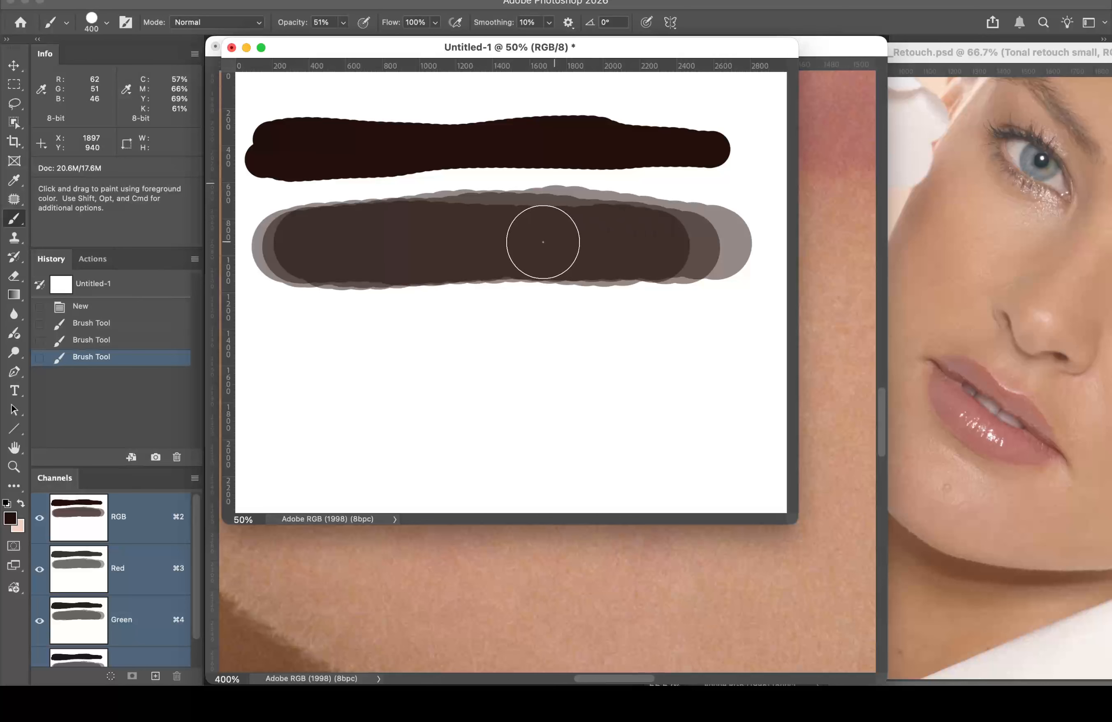
mouse_move(298, 244)
mouse_down()
mouse_move(504, 241)
mouse_move(328, 248)
mouse_move(350, 223)
mouse_move(325, 245)
mouse_move(462, 228)
mouse_move(522, 251)
mouse_move(355, 245)
mouse_up()
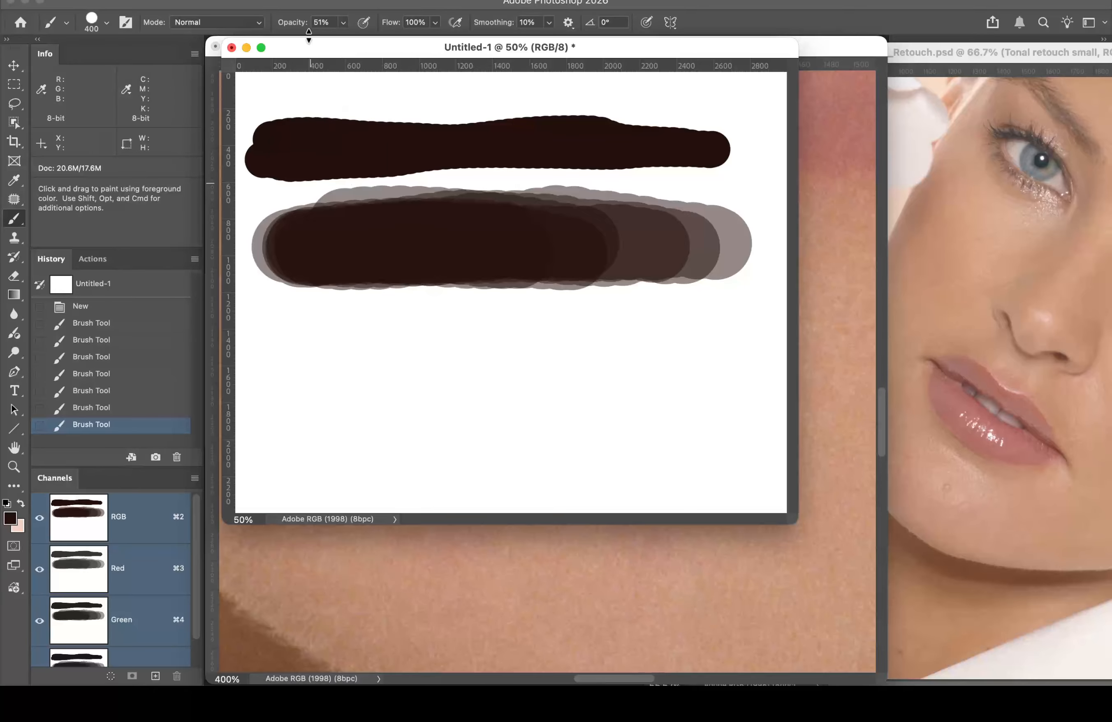
drag(288, 27, 389, 28)
drag(395, 27, 368, 23)
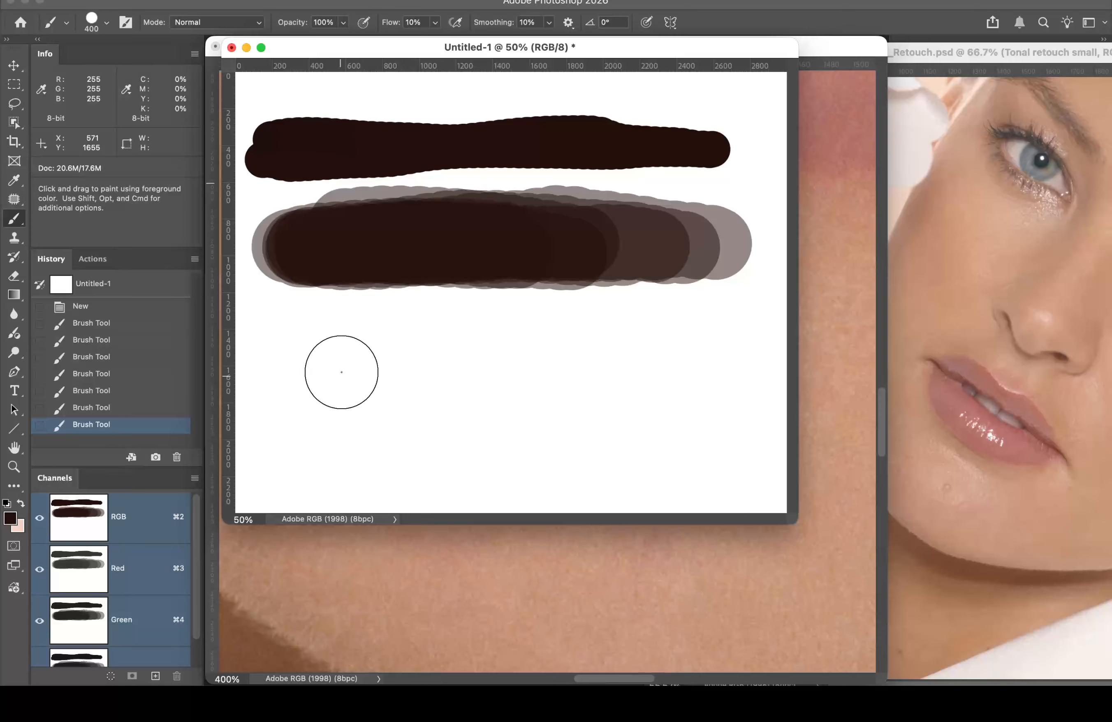
Step: Paint a soft 10%-flow stroke beneath the others, then close the Untitled-1 test document
mouse_move(315, 352)
mouse_down()
mouse_move(674, 348)
mouse_move(294, 351)
mouse_move(549, 343)
mouse_move(683, 353)
mouse_move(298, 351)
mouse_move(541, 334)
mouse_move(672, 346)
mouse_move(415, 341)
mouse_move(313, 352)
mouse_move(663, 352)
mouse_move(305, 354)
mouse_move(506, 342)
mouse_move(651, 352)
mouse_move(310, 352)
mouse_move(498, 351)
mouse_up()
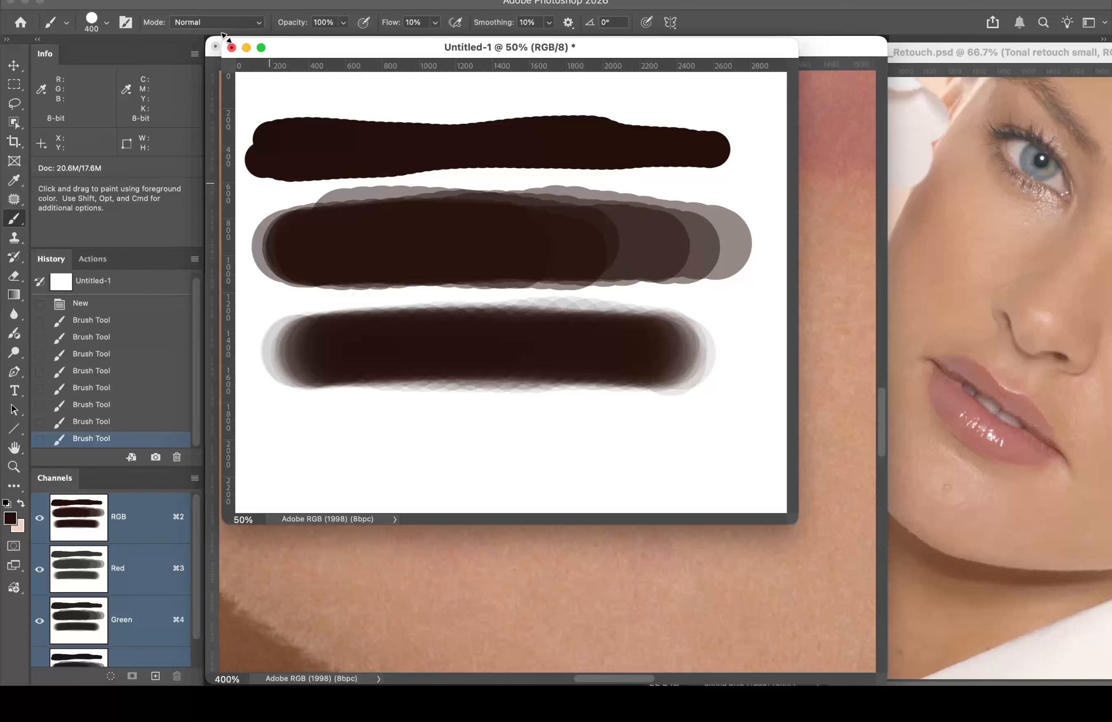
click(231, 47)
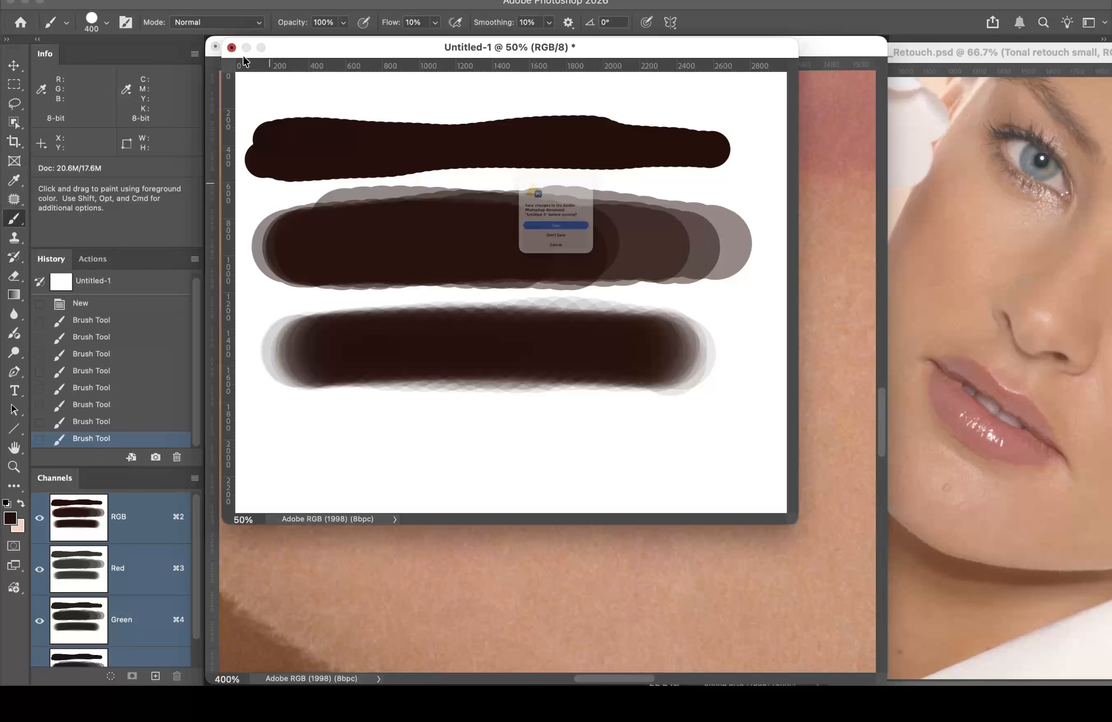
Step: Discard the test document without saving and set the brush hardness to 0%
click(542, 269)
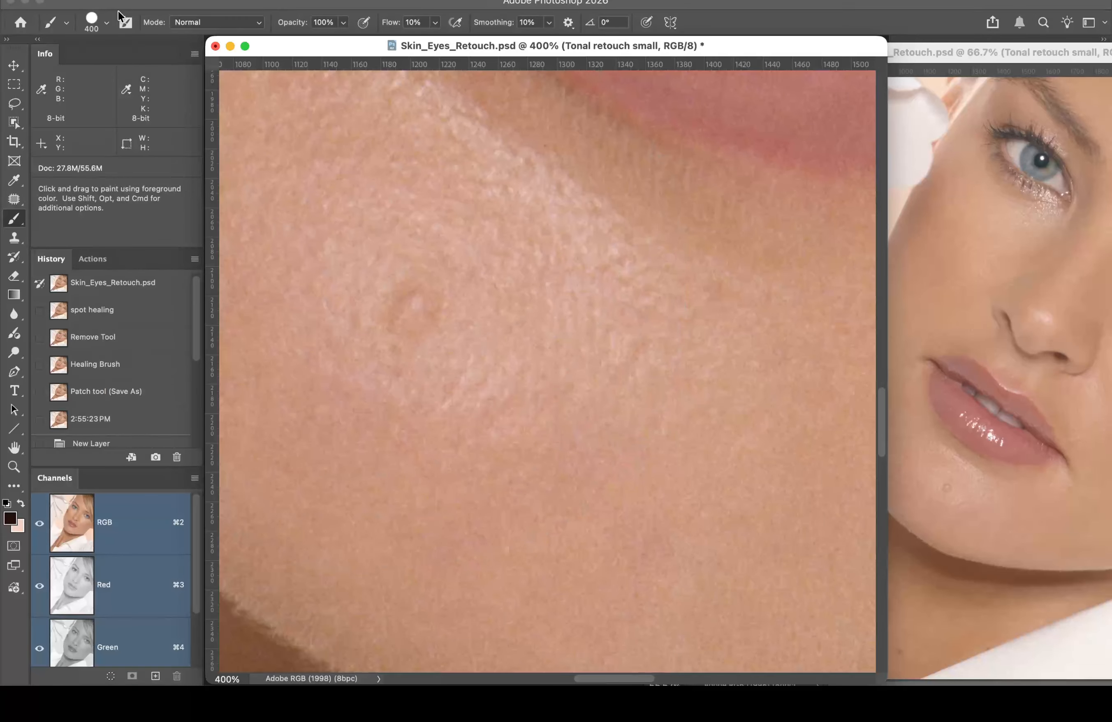
click(107, 22)
drag(174, 109, 59, 101)
click(183, 2)
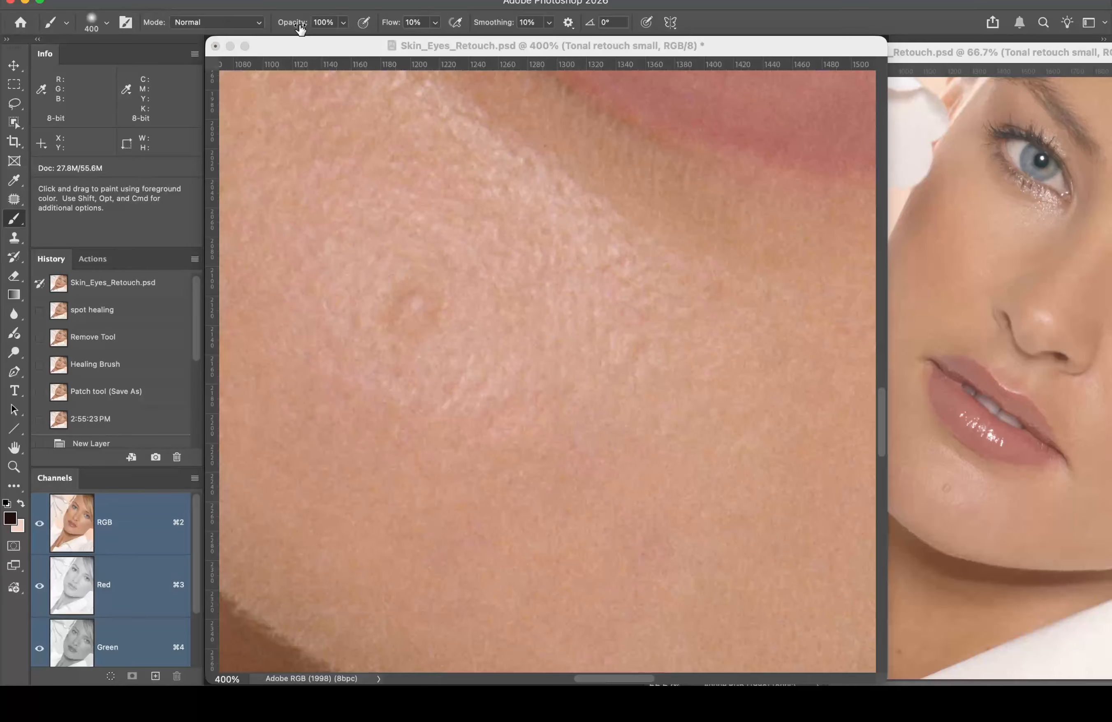
Step: Set the brush to 7% opacity and 100% flow, and shrink it to a tiny 10–15 px
drag(301, 28, 259, 33)
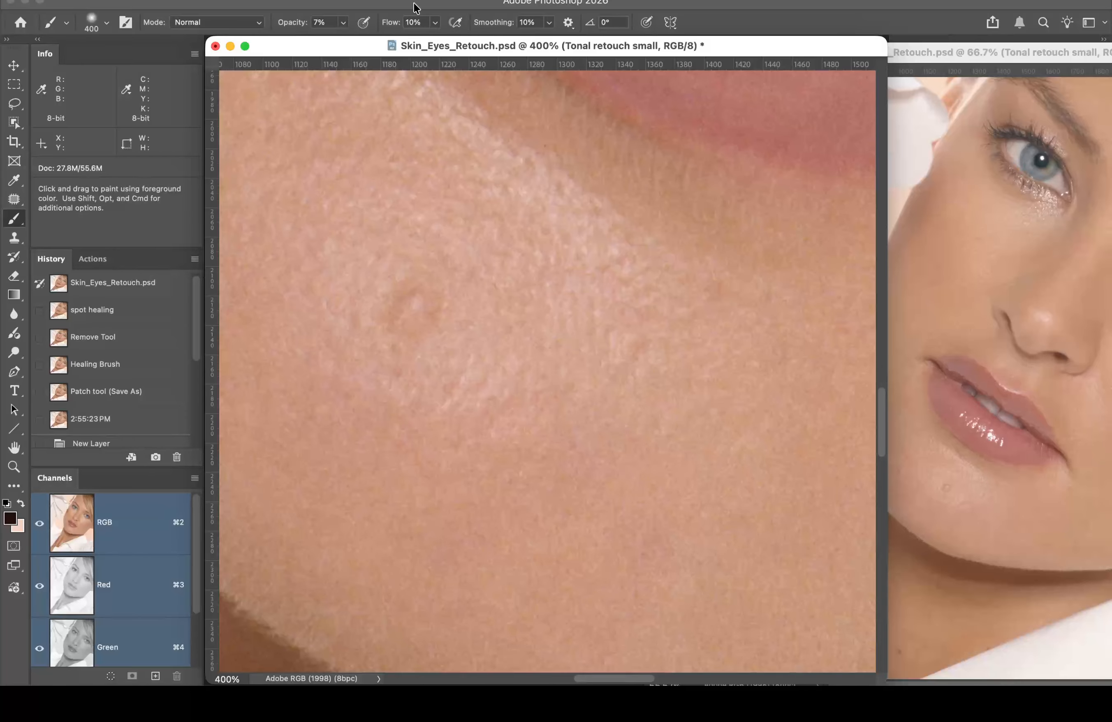
drag(388, 24, 509, 23)
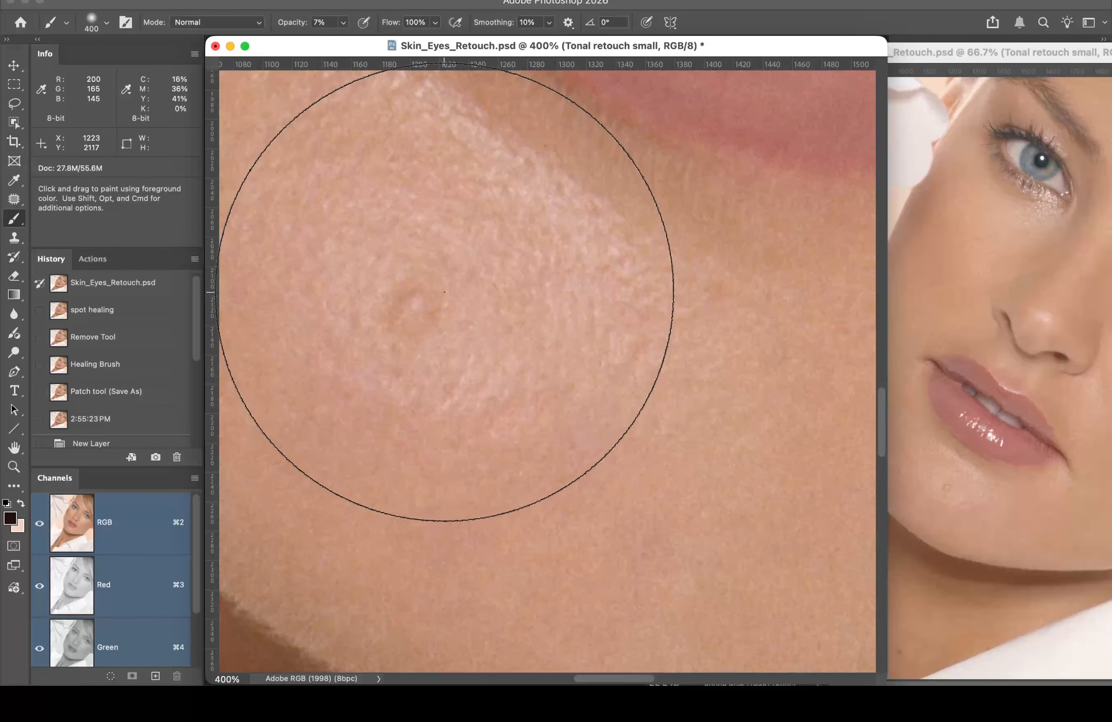
key(bracketleft)
key(bracketleft)
key(bracketleft)
key(bracketleft)
key(bracketleft)
key(bracketleft)
key(bracketleft)
key(bracketleft)
key(bracketleft)
key(bracketleft)
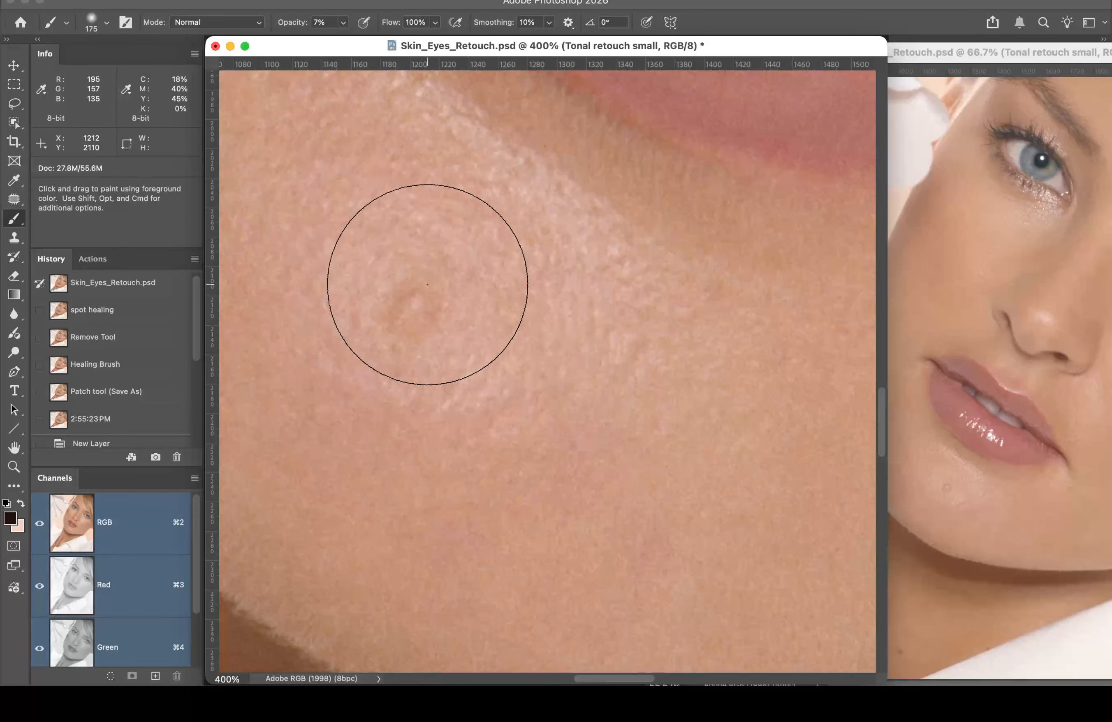
key(bracketleft)
key(bracketleft)
key(bracketleft)
key(bracketleft)
key(bracketleft)
key(bracketleft)
key(bracketleft)
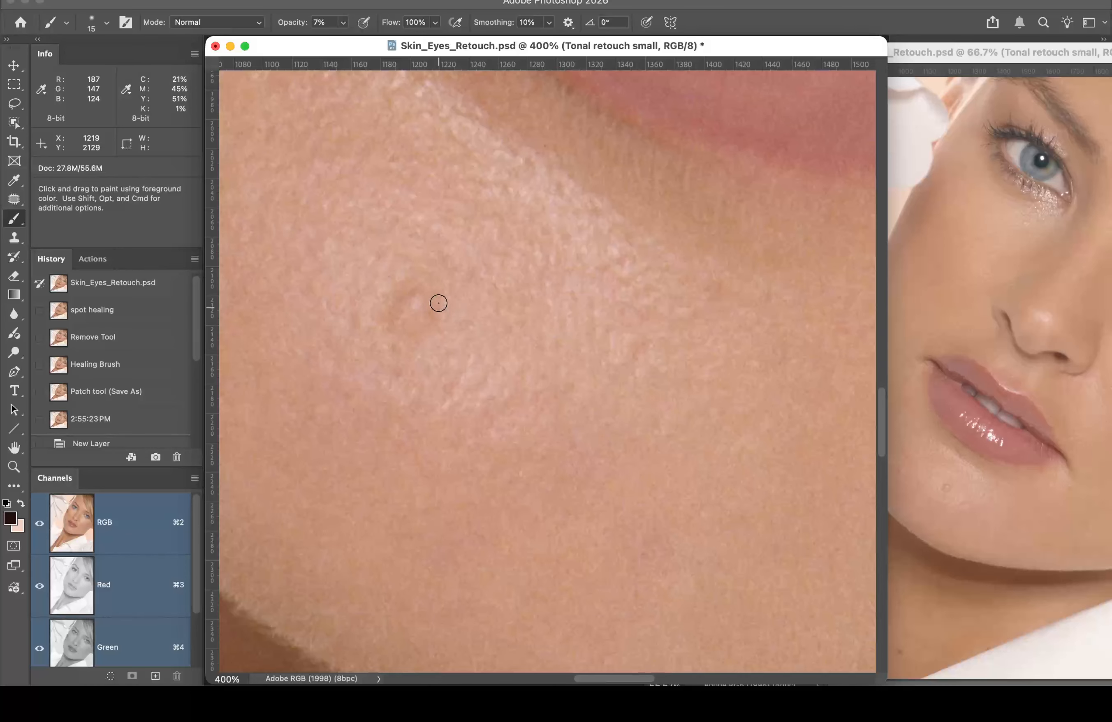
key(bracketleft)
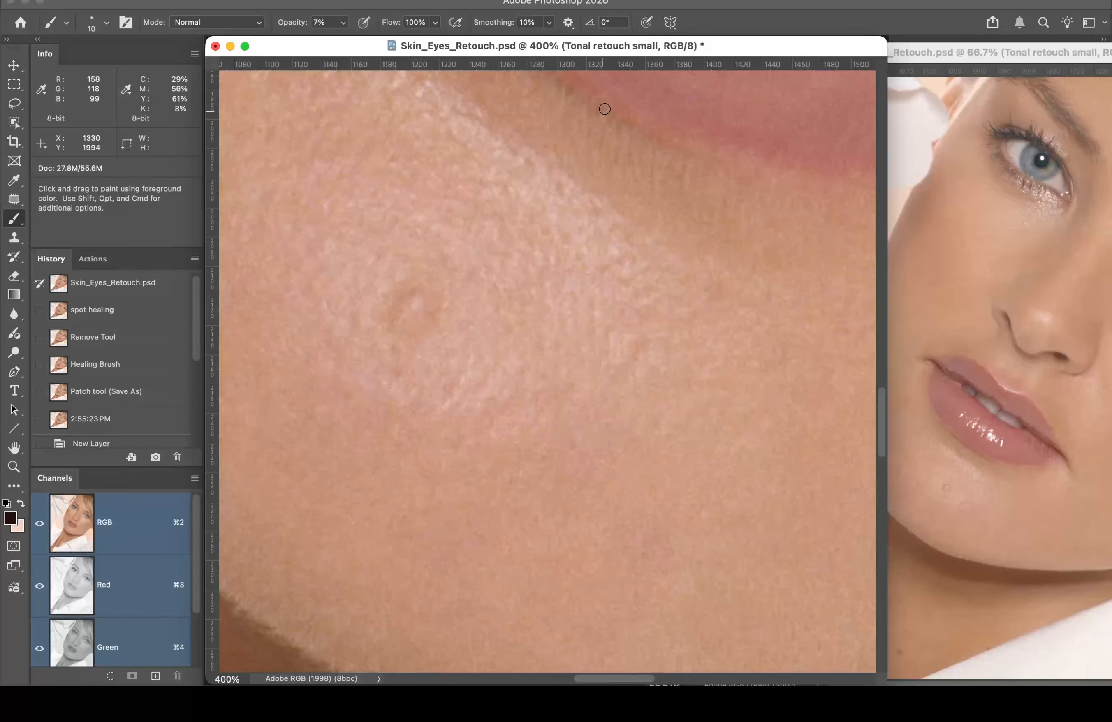
Step: Swap colours and dab soft 7% strokes over the small cheek blemish
key(x)
key(x)
key(x)
key(x)
key(x)
key(x)
key(x)
key(x)
key(x)
key(x)
click(415, 305)
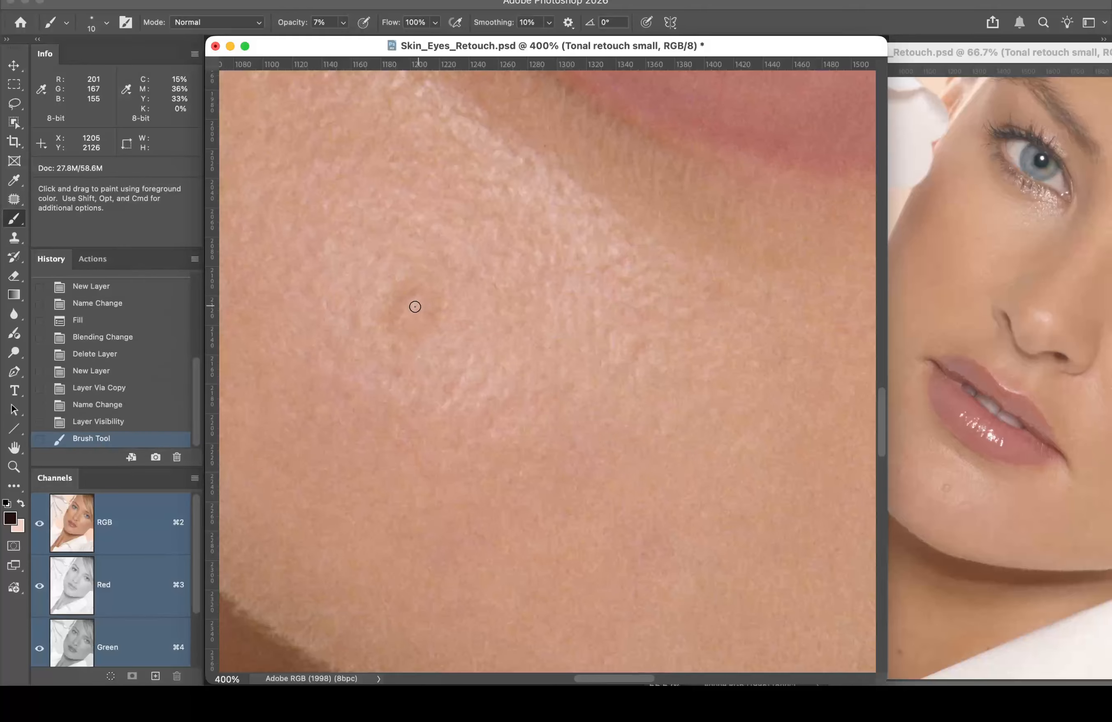
click(417, 305)
click(418, 305)
click(415, 302)
click(413, 299)
click(412, 298)
click(414, 304)
click(416, 308)
click(416, 308)
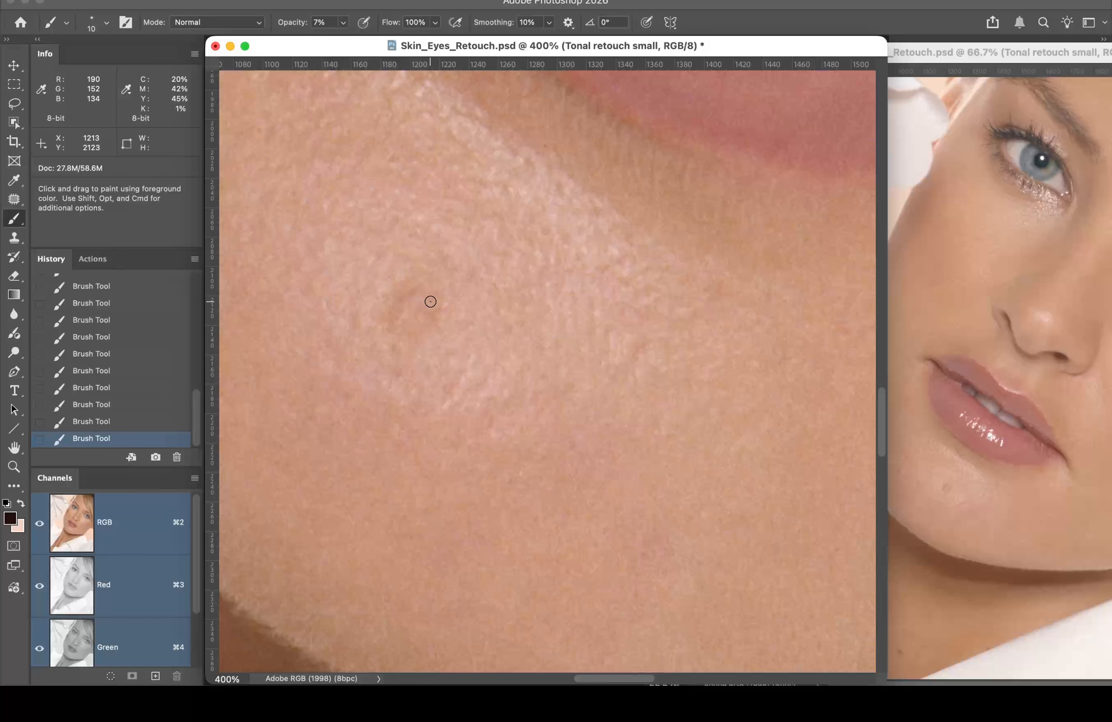
Step: Switch to light pink and paint around the cheek to lighten the dark blemish
key(x)
click(406, 300)
click(396, 307)
click(393, 315)
click(391, 323)
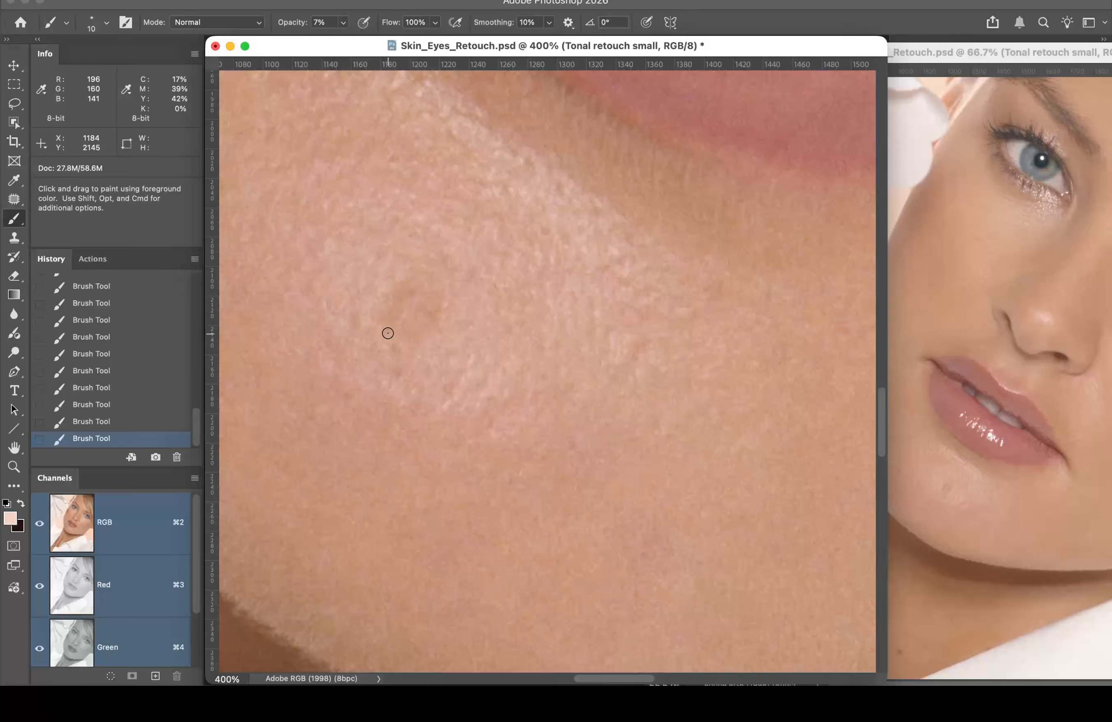
click(401, 299)
click(408, 293)
click(412, 292)
click(431, 291)
click(431, 298)
click(431, 310)
click(425, 325)
Step: Swap between dark and light colours and resize the brush from 45 px down to 9 px
key(x)
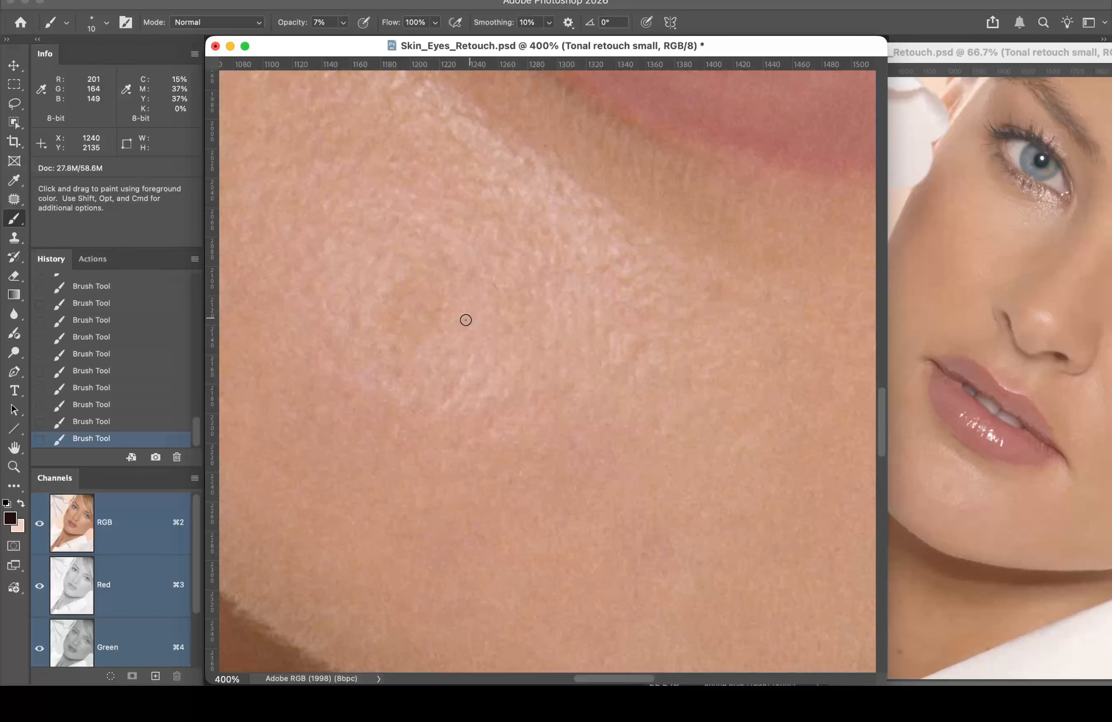
key(x)
key(bracketright)
key(bracketright)
key(bracketright)
key(bracketright)
key(bracketright)
key(bracketright)
key(bracketright)
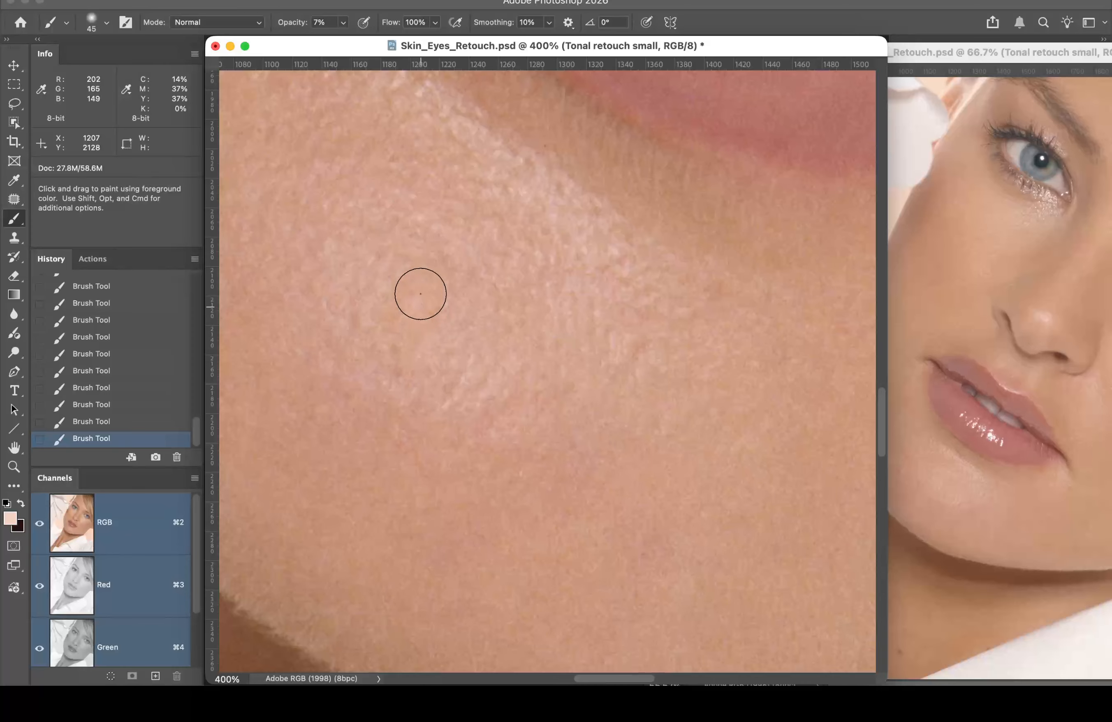
key(x)
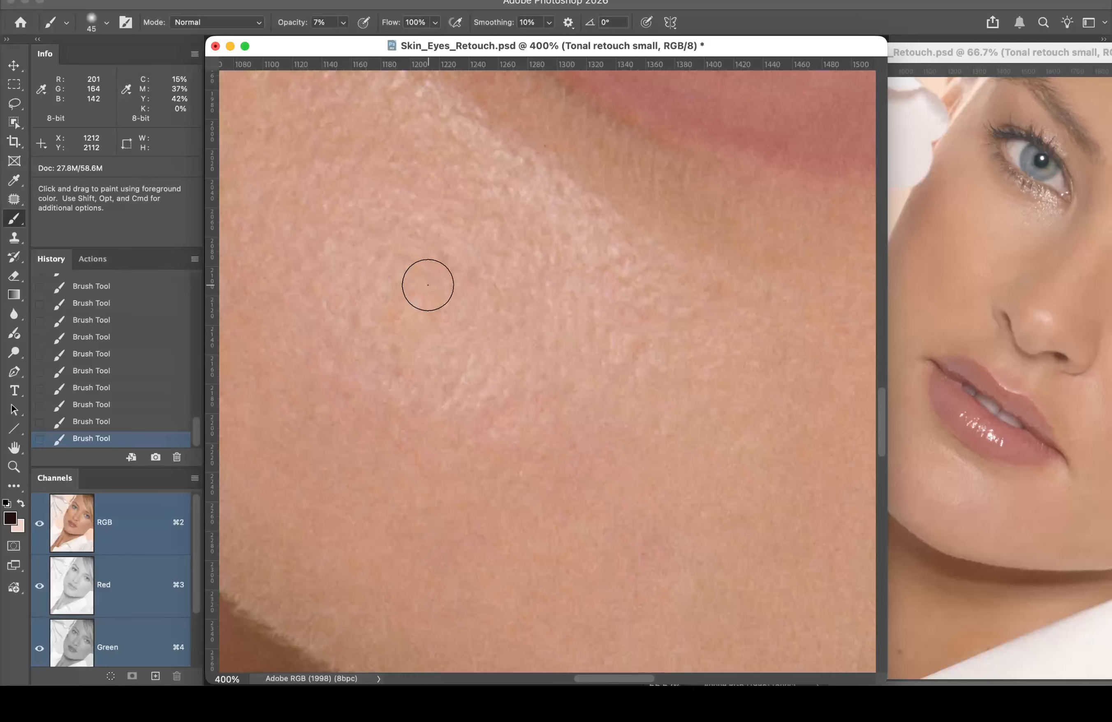
key(bracketleft)
key(bracketleft)
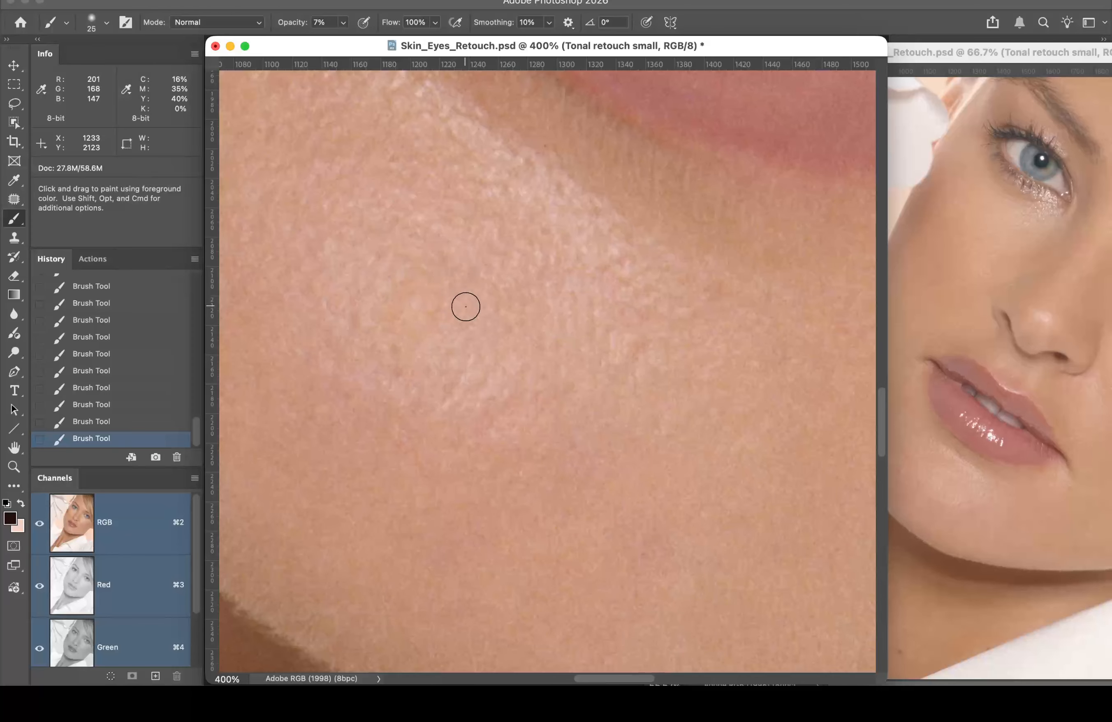
key(bracketleft)
key(bracketleft)
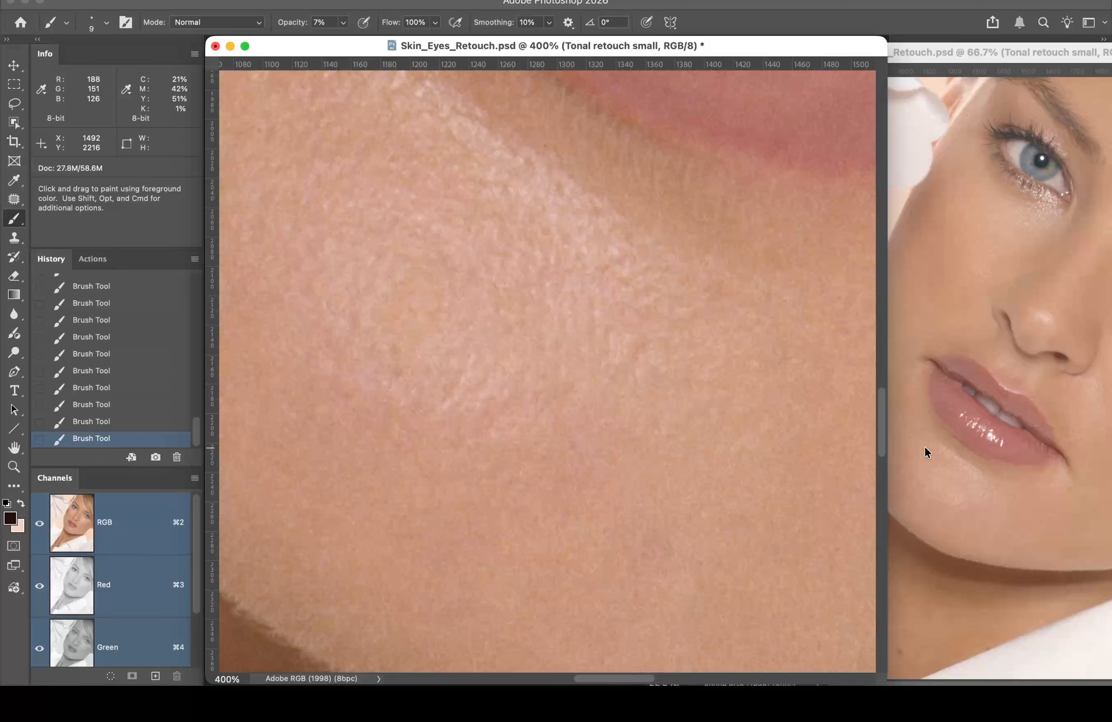
key(space)
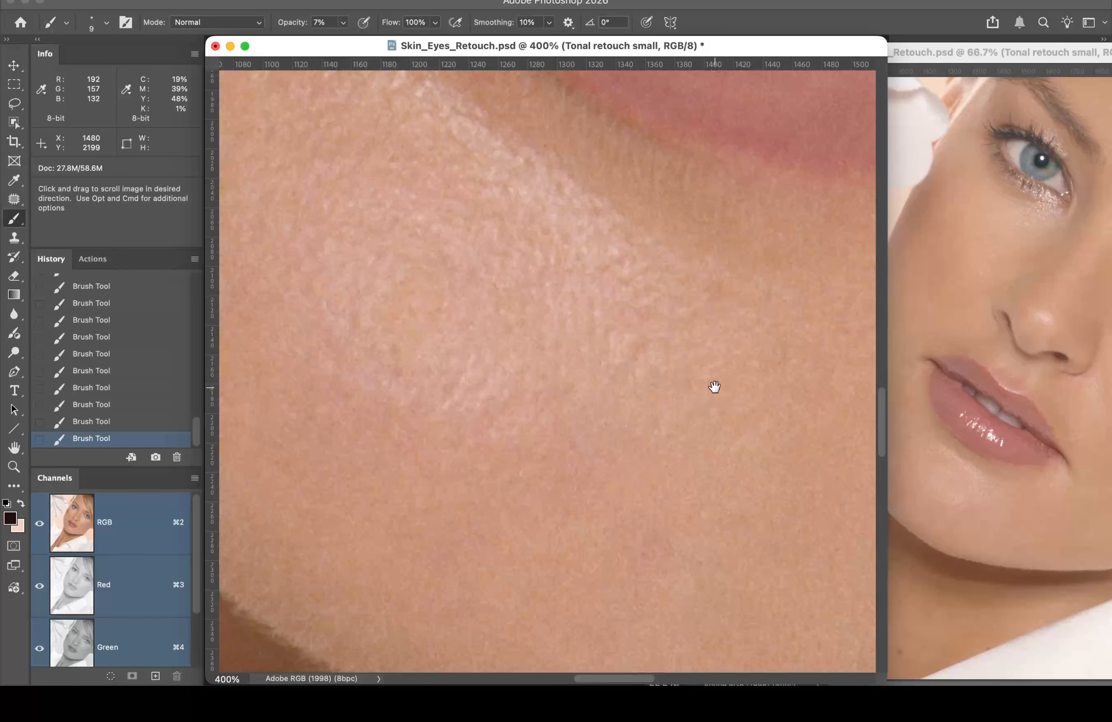
Step: Bring the full-portrait window forward and move it left to reveal the layers
click(918, 52)
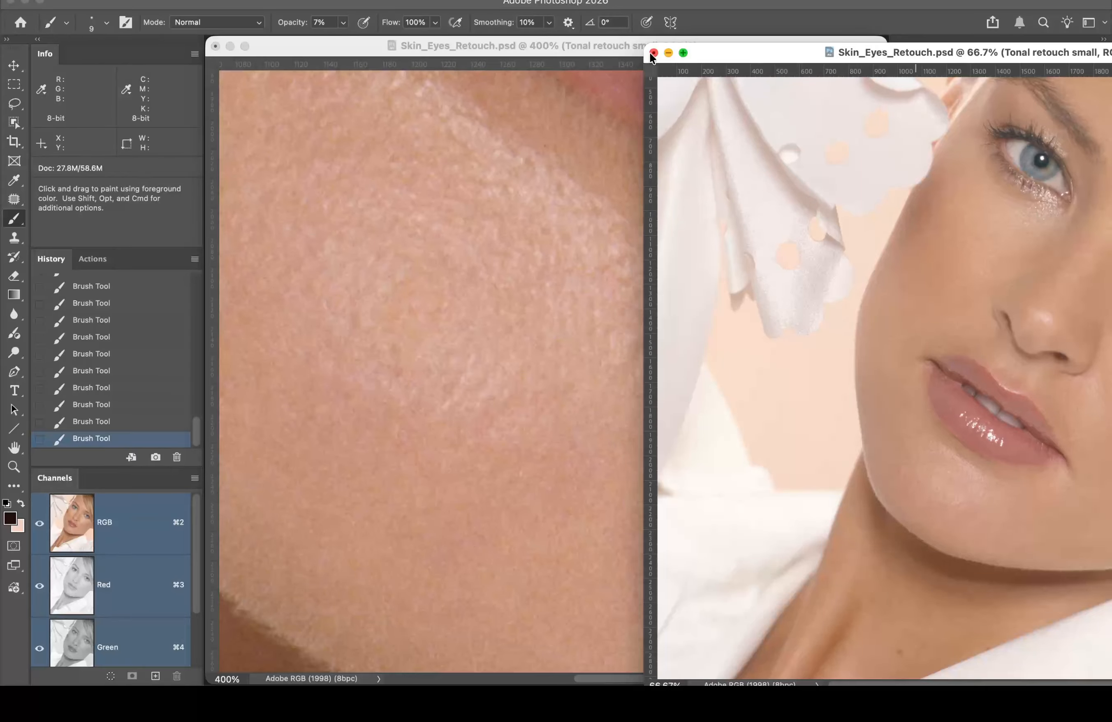
drag(771, 57, 406, 30)
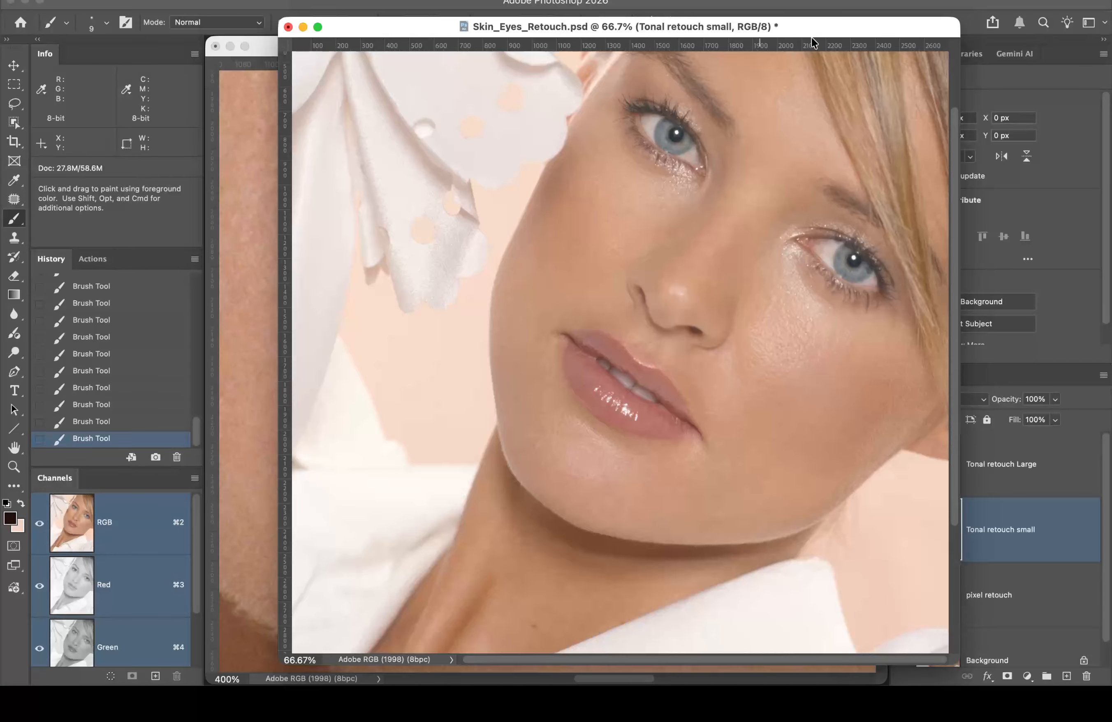
drag(812, 28, 653, 21)
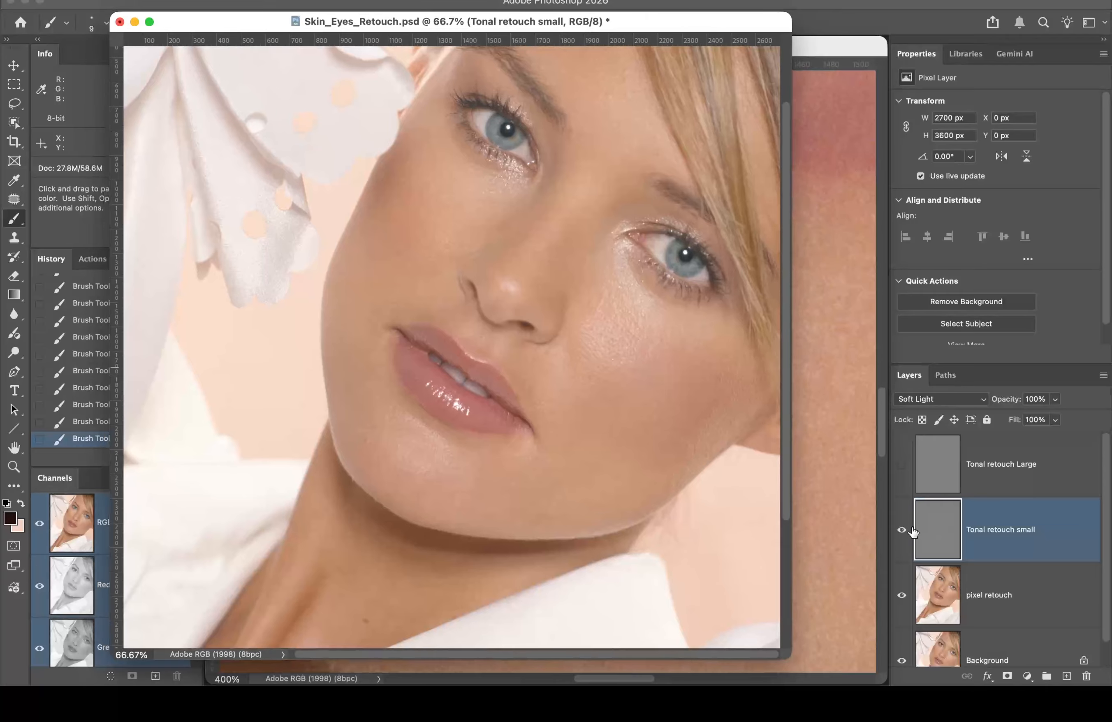
Step: Toggle Tonal retouch small off and on to compare, then zoom the chin to 200%
click(901, 535)
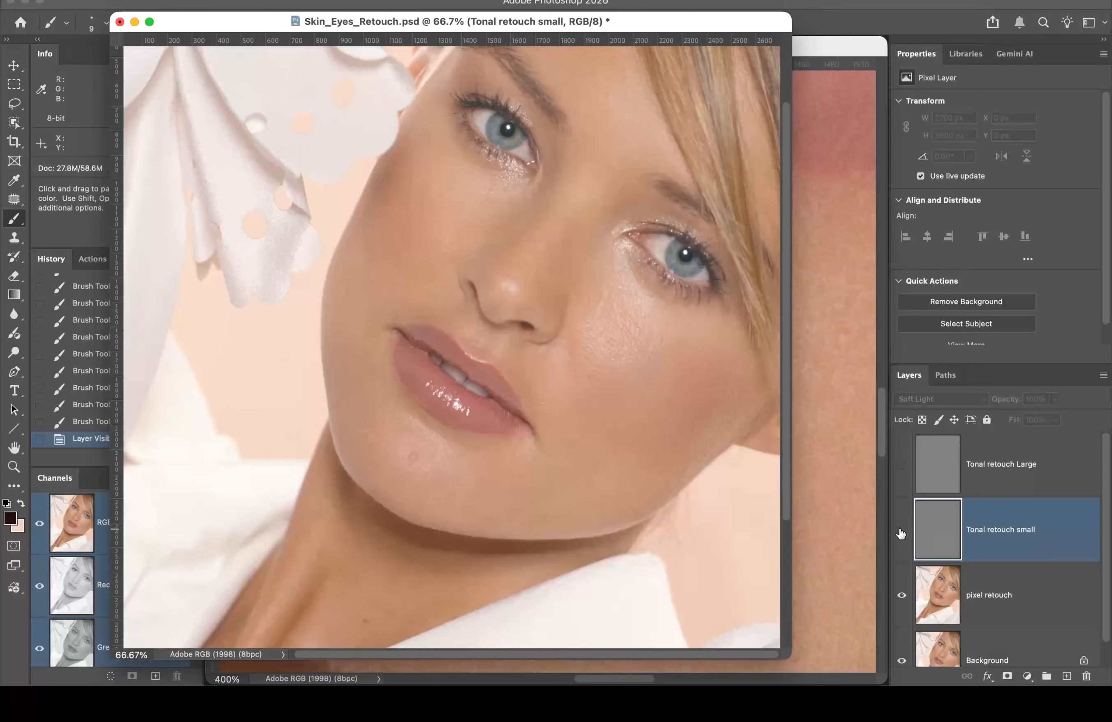
click(901, 533)
click(901, 534)
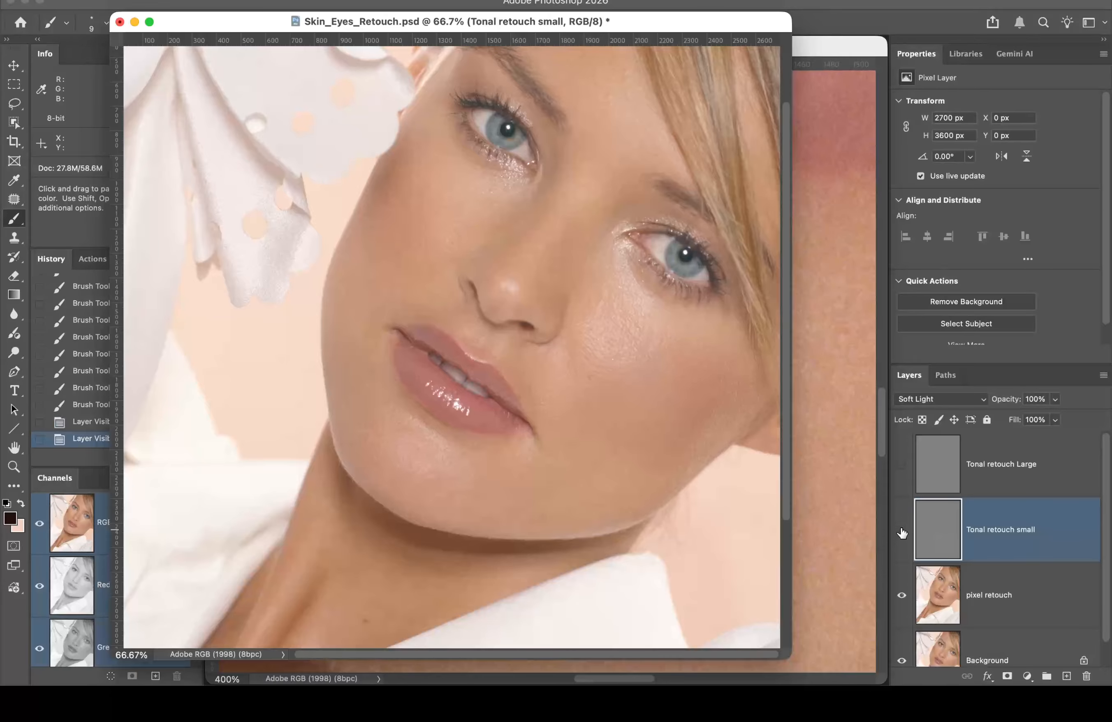
click(901, 535)
key(super+space)
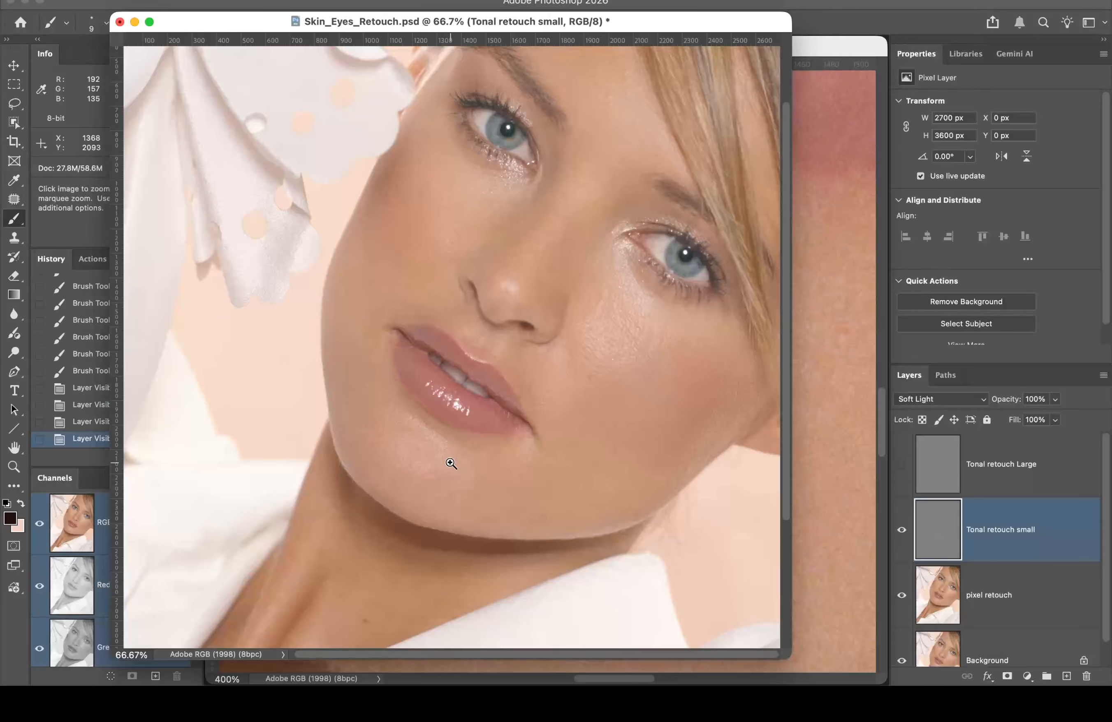
click(438, 461)
click(522, 400)
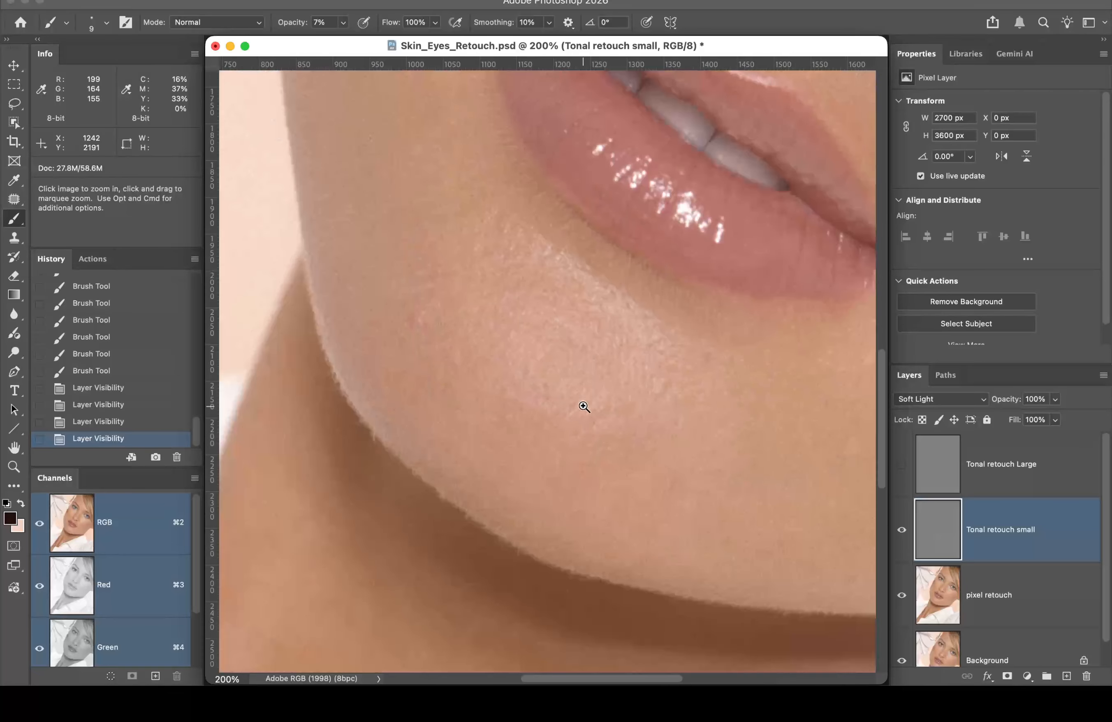
Step: Recheck the chin with Tonal retouch small off and on, then save Skin_Eyes_Retouch.psd
click(900, 532)
click(898, 534)
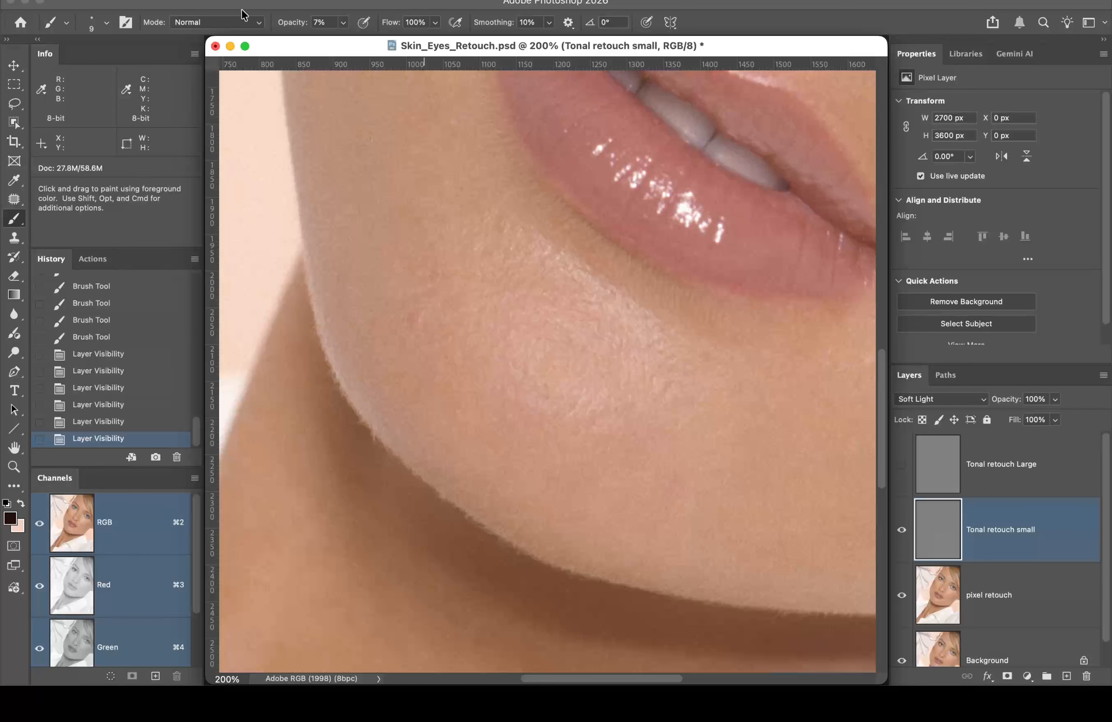
click(135, 0)
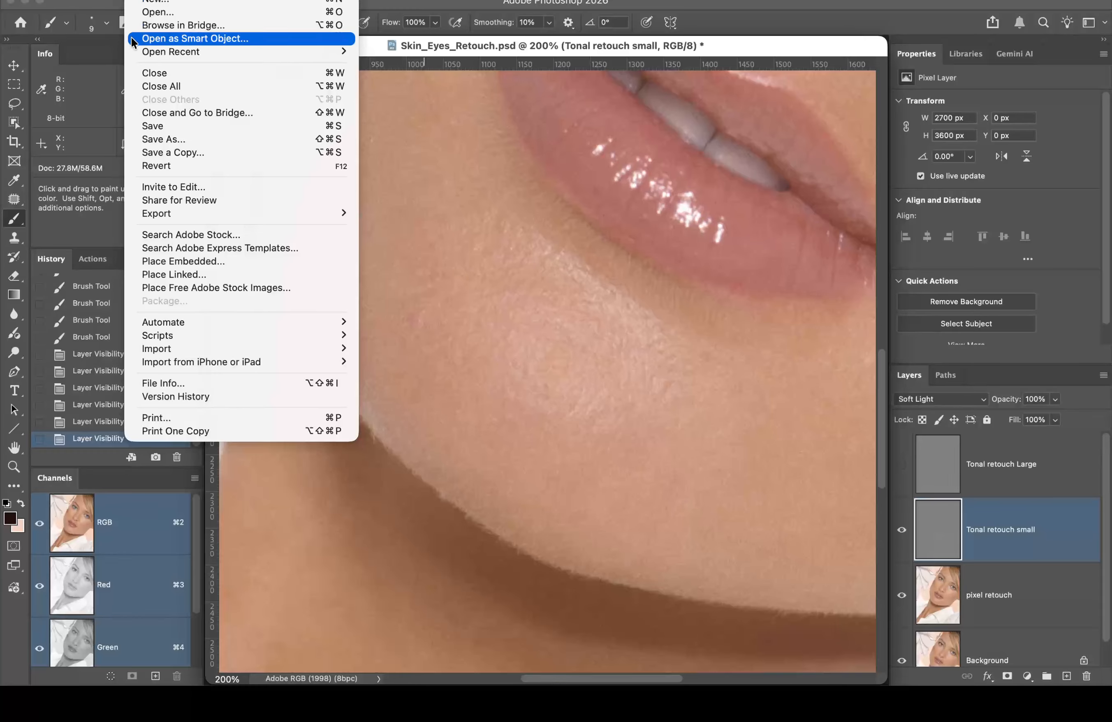
click(154, 126)
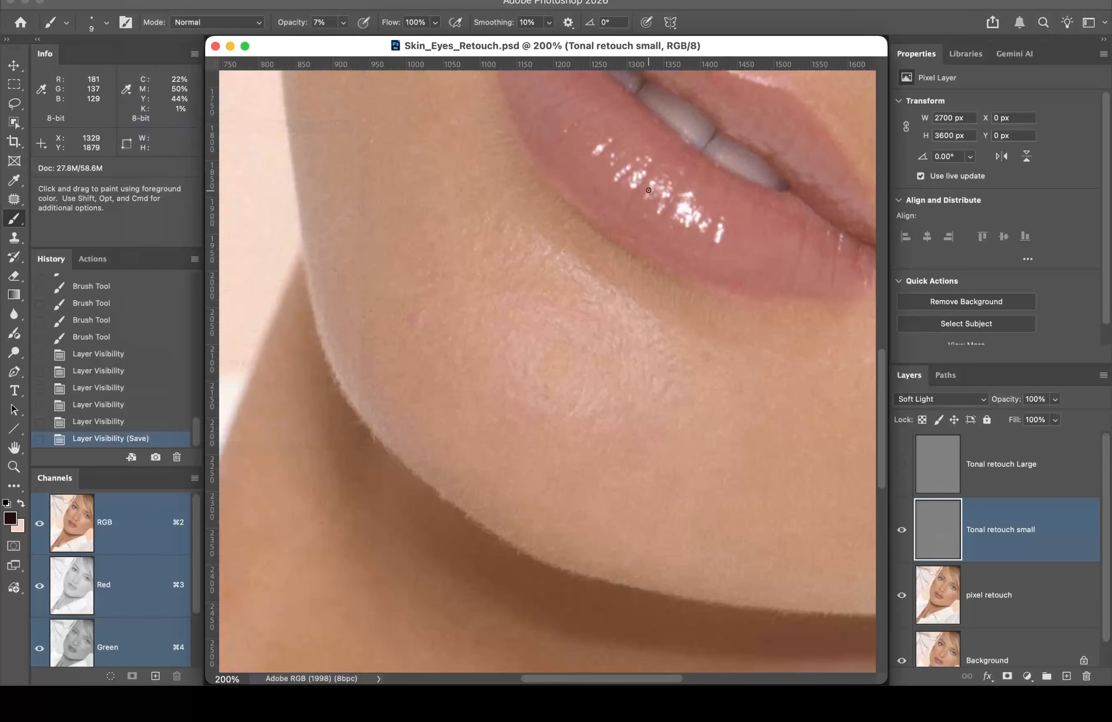
Step: Pan from the lips up to the eye and magnify the under-eye area to 300%
drag(737, 241, 322, 379)
scroll(322, 379, right, 8)
scroll(321, 378, up, 6)
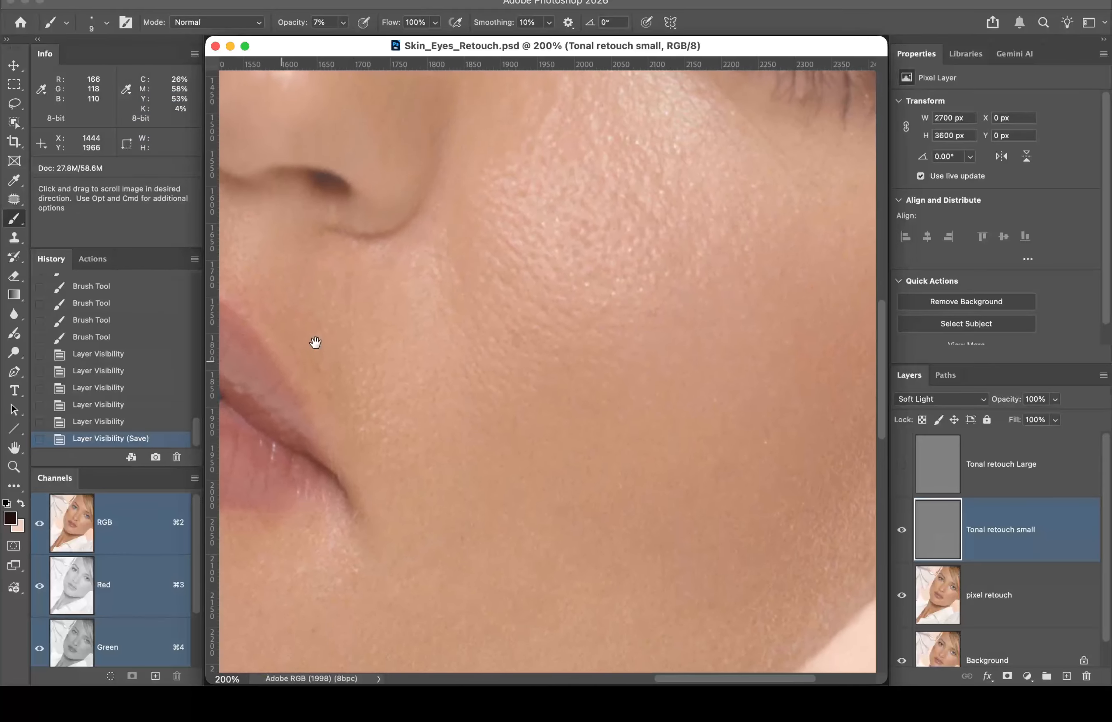
drag(623, 287, 629, 356)
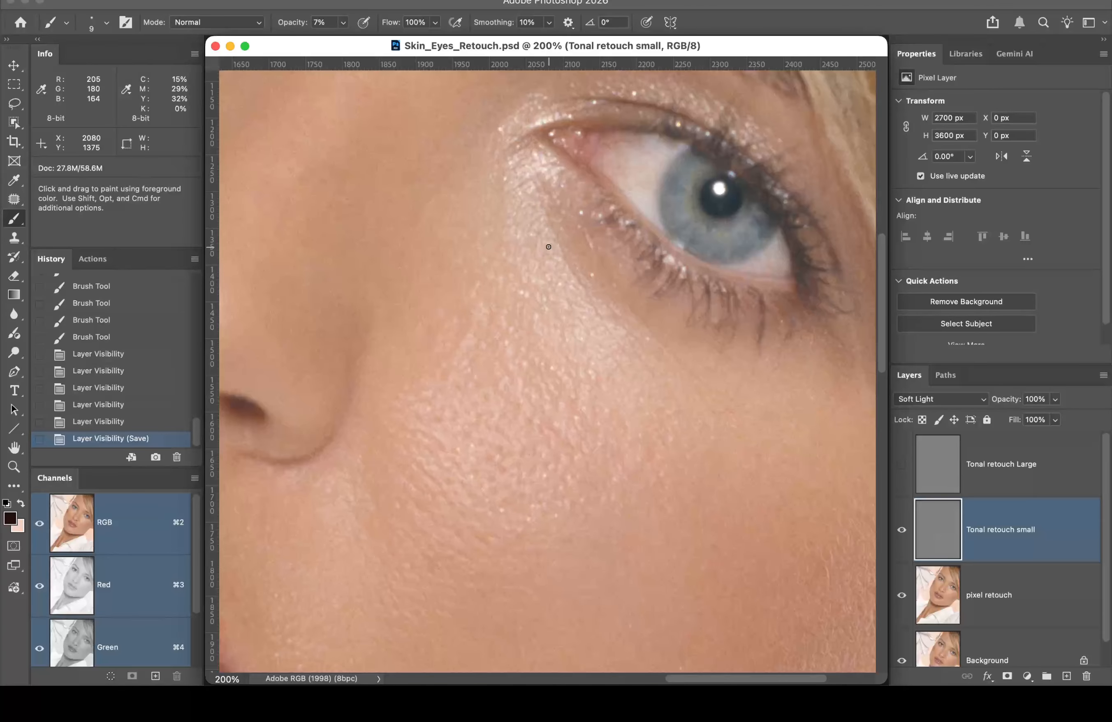
key(super+space)
click(580, 260)
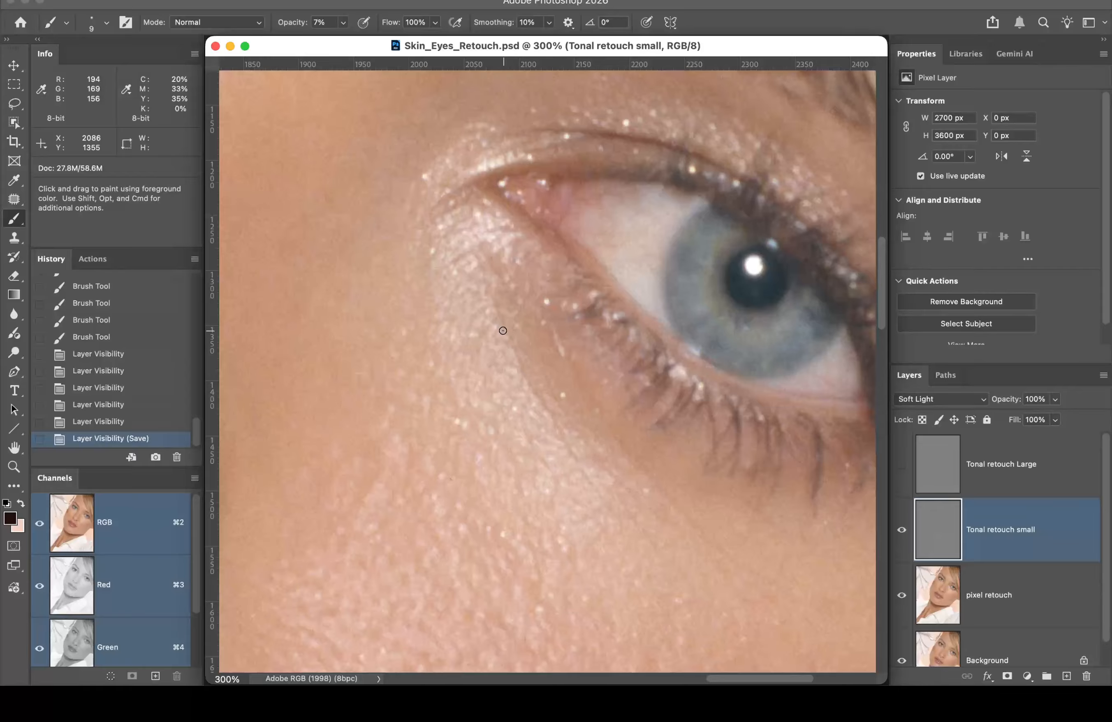
Step: Switch to light pink and dab 7% strokes down the upper part of the under-eye crease
key(x)
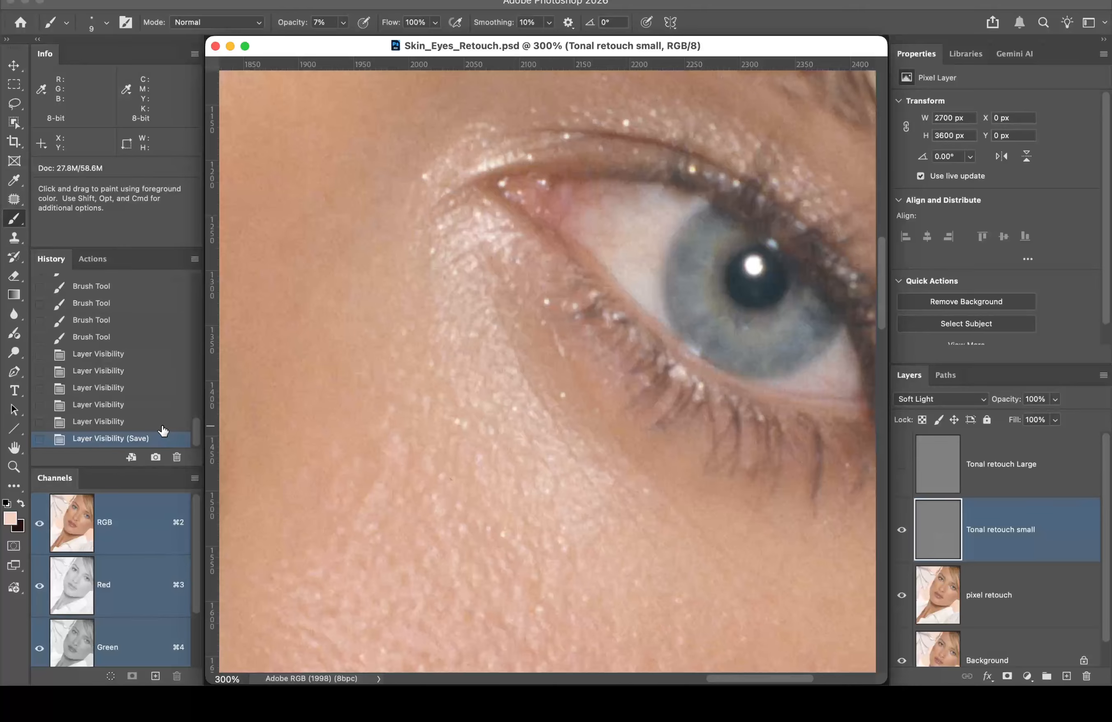
click(496, 308)
click(497, 311)
click(498, 313)
click(499, 315)
click(503, 319)
click(508, 322)
click(506, 328)
click(505, 334)
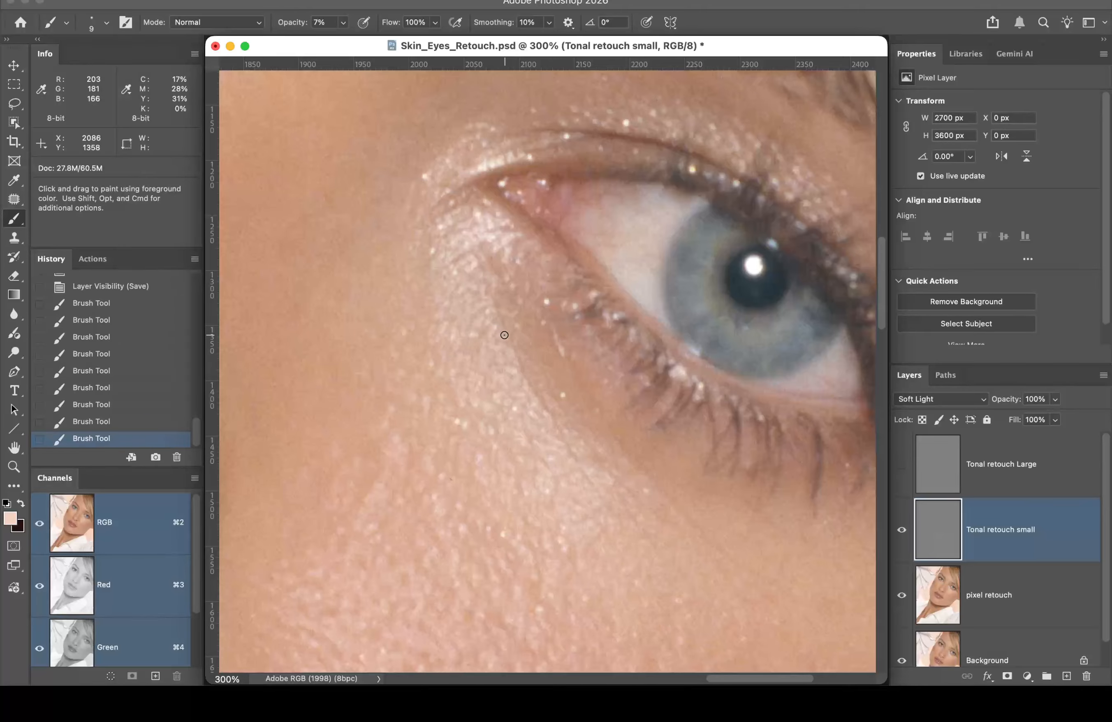
click(506, 337)
click(518, 355)
click(517, 362)
click(519, 365)
click(521, 369)
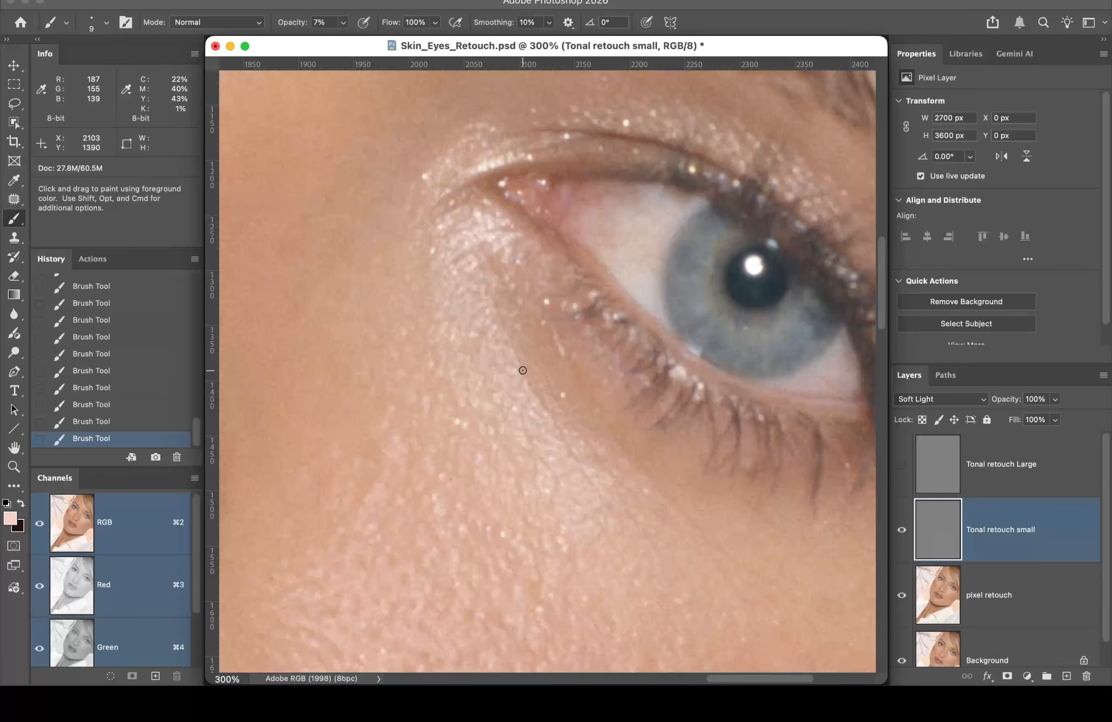
click(523, 372)
click(524, 376)
click(524, 381)
click(527, 384)
Step: Lighten the crease's lower end, then work back up along its upper part
click(535, 383)
click(532, 388)
click(528, 394)
click(533, 396)
click(539, 397)
click(544, 401)
click(547, 409)
click(540, 394)
click(523, 381)
click(528, 366)
click(525, 369)
click(515, 350)
click(510, 340)
click(506, 329)
click(502, 308)
Step: Lighten the crease toward the inner eye and blend it with a final stroke
click(522, 369)
click(527, 387)
click(535, 393)
click(544, 404)
click(550, 412)
click(547, 410)
click(560, 429)
click(562, 442)
click(575, 464)
click(564, 445)
click(554, 428)
click(552, 421)
click(546, 415)
click(547, 398)
click(543, 392)
mouse_move(554, 420)
mouse_down()
mouse_move(541, 407)
mouse_move(579, 459)
mouse_move(537, 396)
mouse_up()
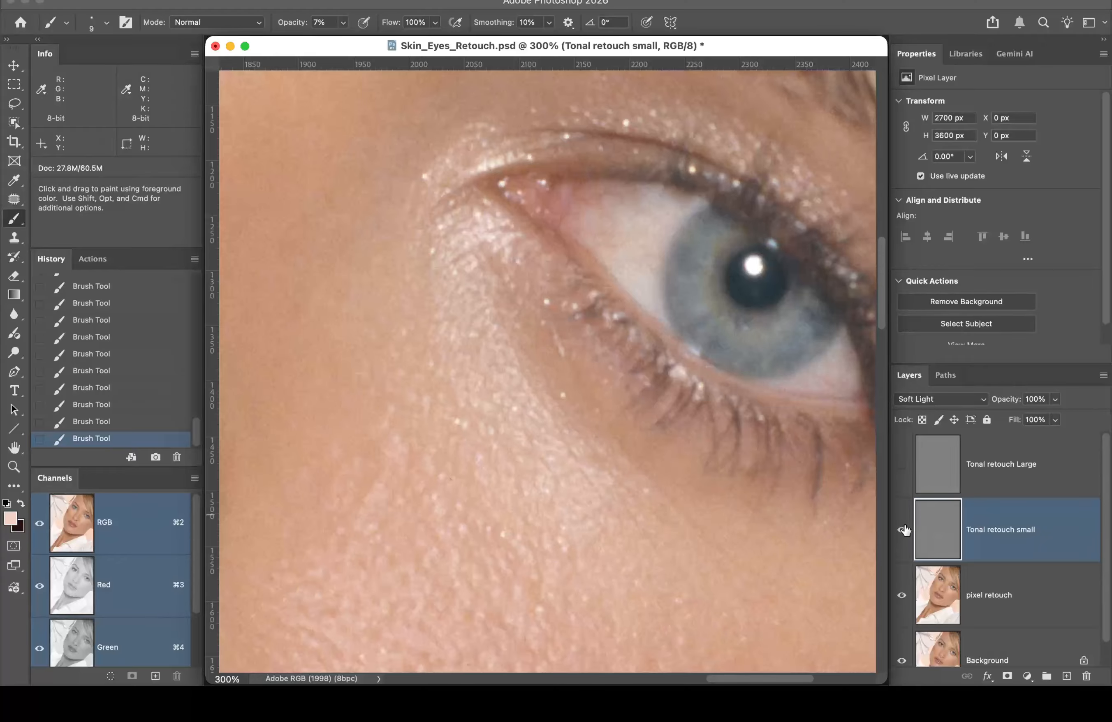
Step: Toggle Tonal retouch small off and on to compare the under-eye retouch
click(903, 531)
click(902, 529)
click(902, 530)
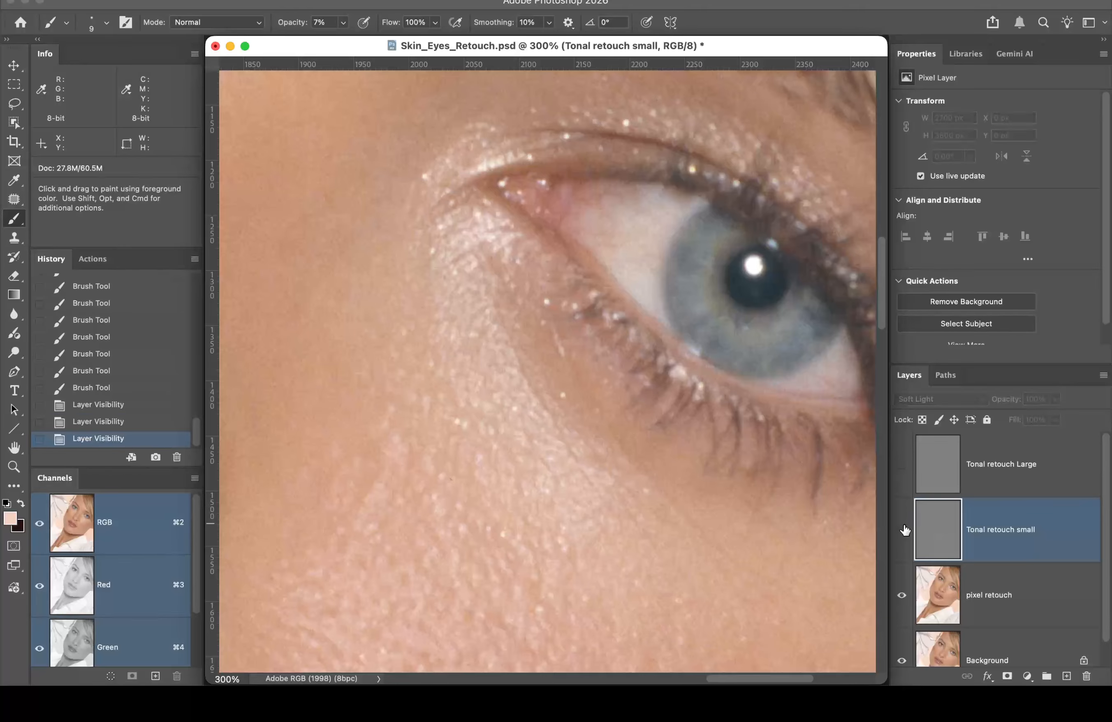
click(902, 530)
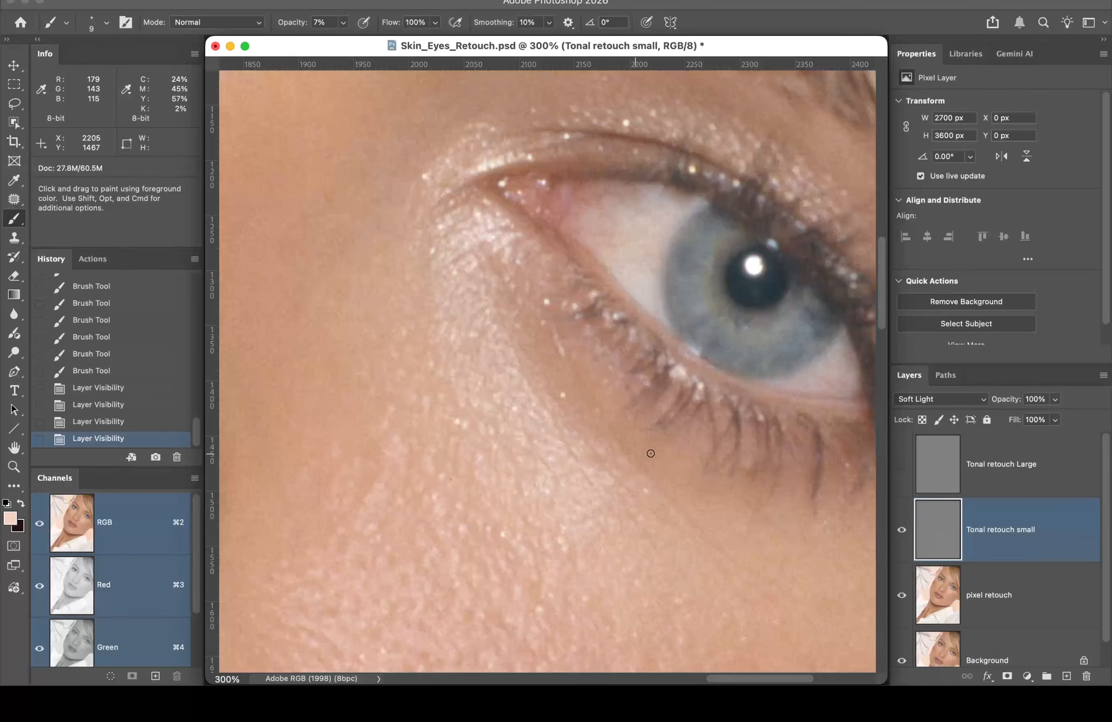
Step: Dab soft 7% strokes along the lower under-eye skin to lighten it
click(647, 477)
click(648, 479)
click(654, 481)
click(660, 484)
click(663, 498)
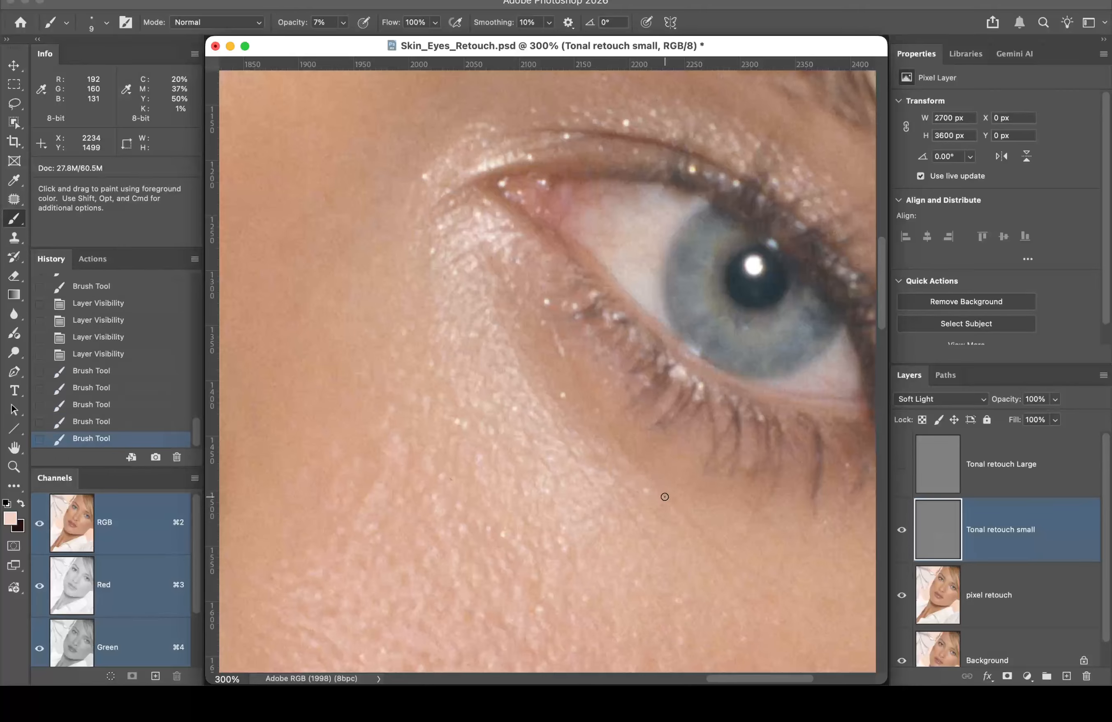
click(667, 499)
click(670, 499)
click(674, 500)
click(674, 502)
click(675, 506)
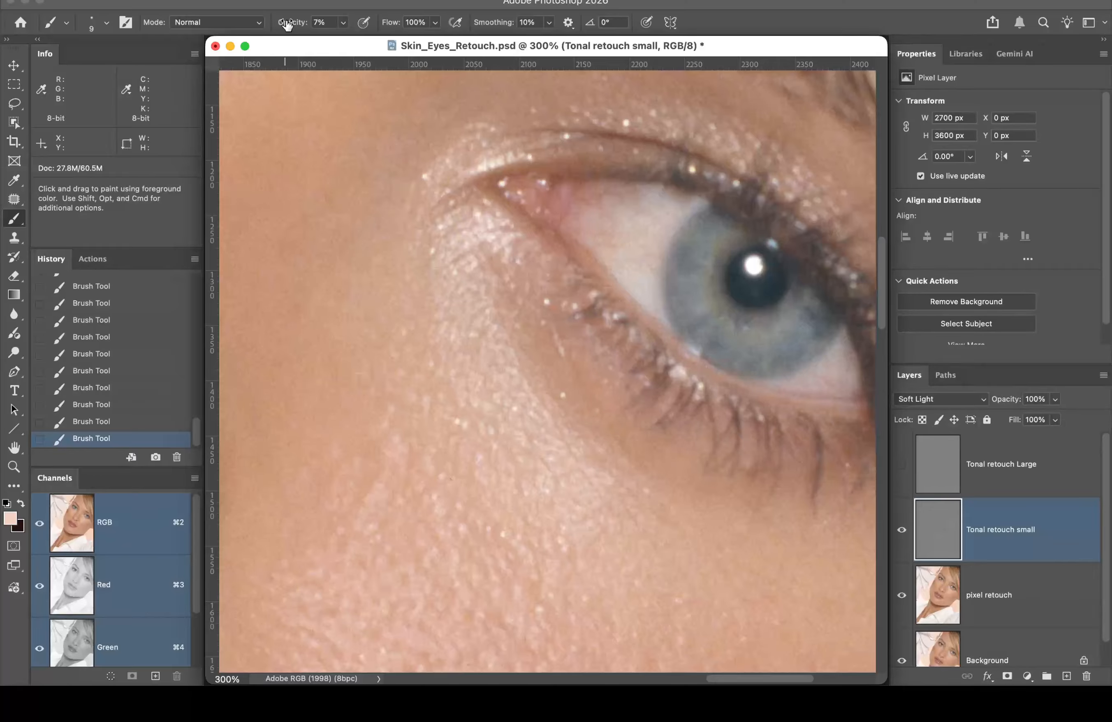
Step: Set the brush opacity to 12% and drag the 300% window aside to reveal the second view
mouse_move(287, 25)
mouse_down()
mouse_move(301, 25)
mouse_move(288, 27)
mouse_up()
drag(294, 26, 300, 25)
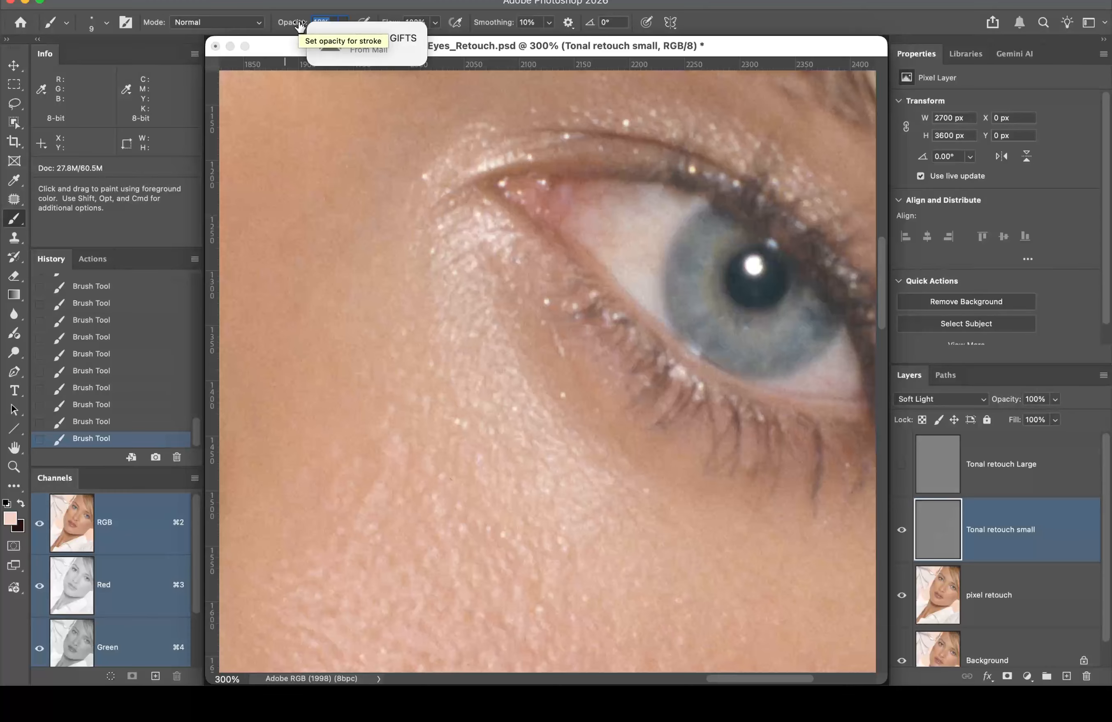
text(15)
key(Return)
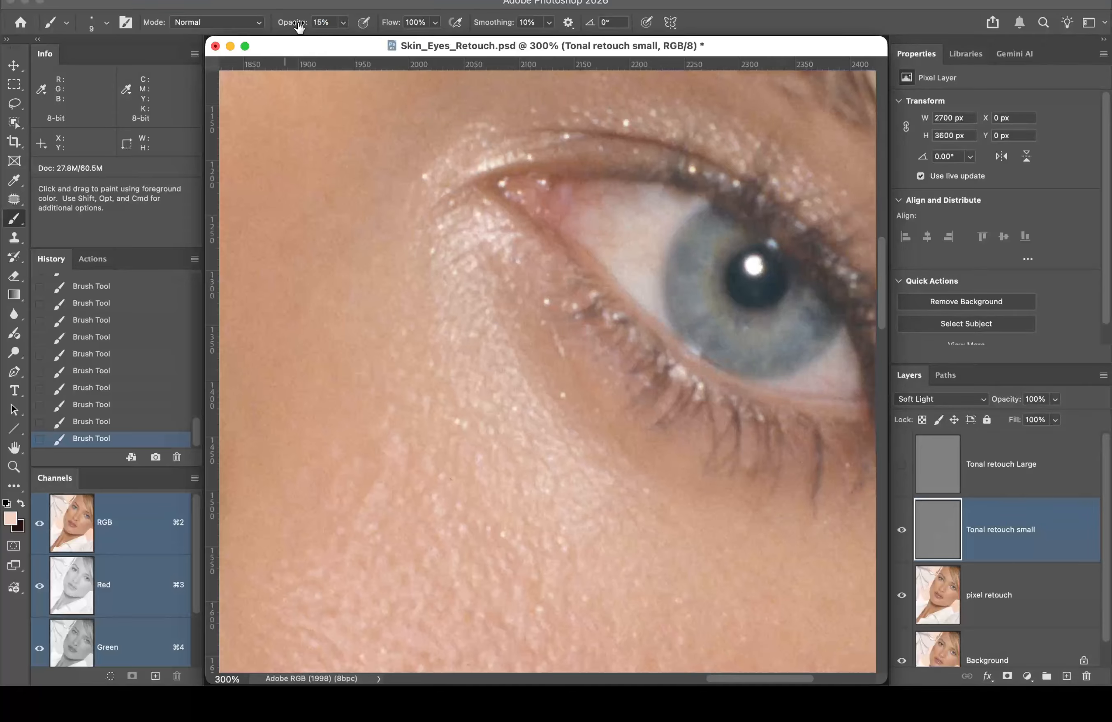
drag(297, 25, 329, 2)
key(Return)
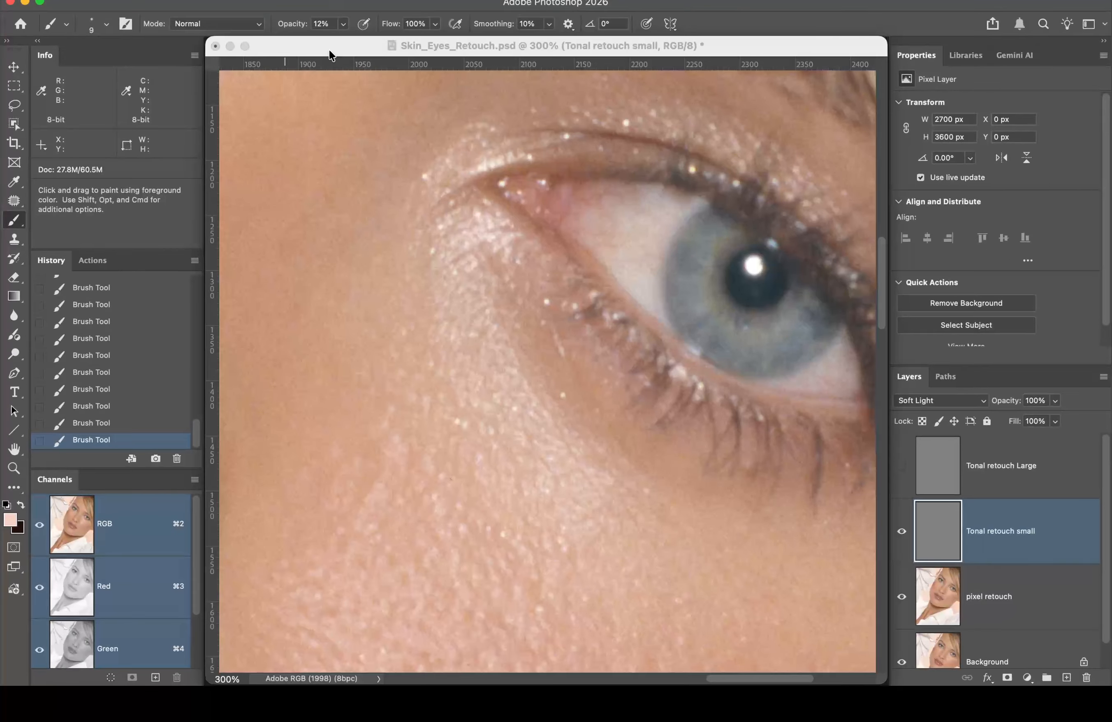
drag(329, 50, 359, 129)
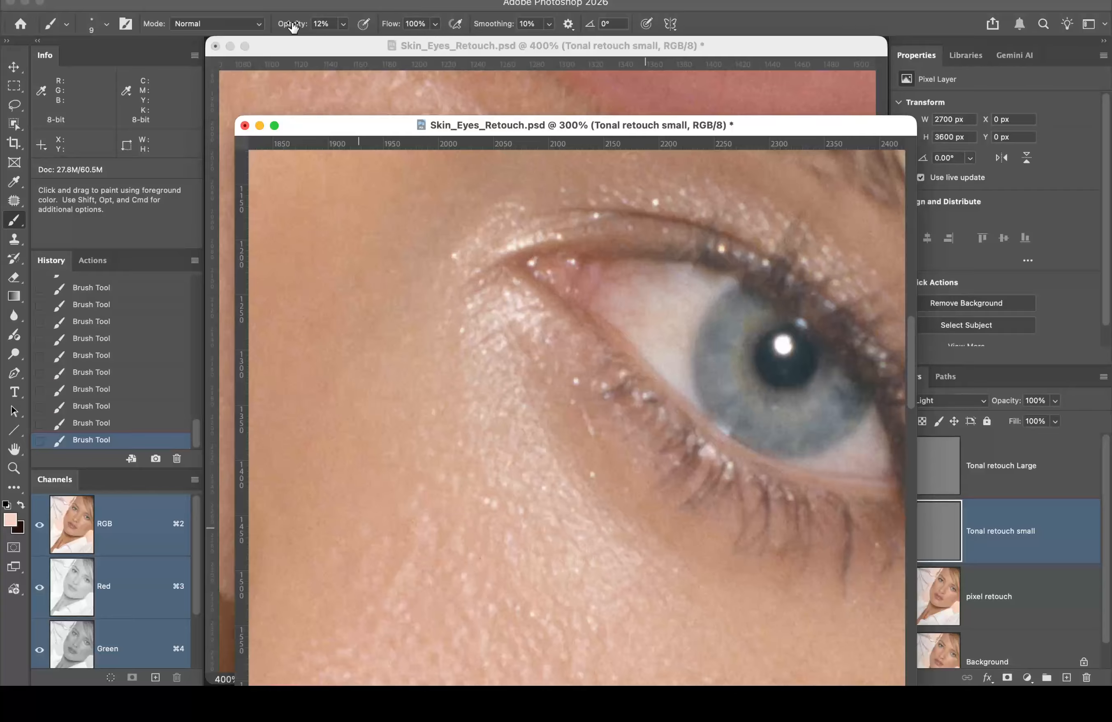
Step: Set the brush opacity to 9%, pan to show more cheek, and move the 300% window upper right
drag(293, 26, 298, 26)
key(Return)
click(344, 24)
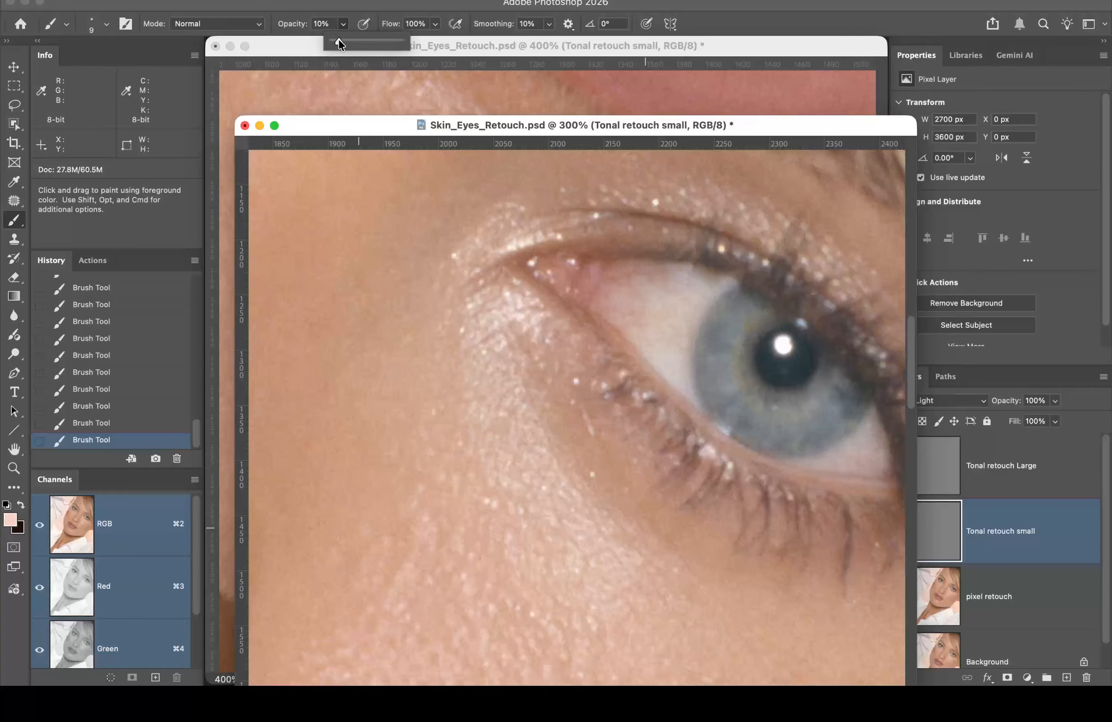
drag(339, 39, 338, 40)
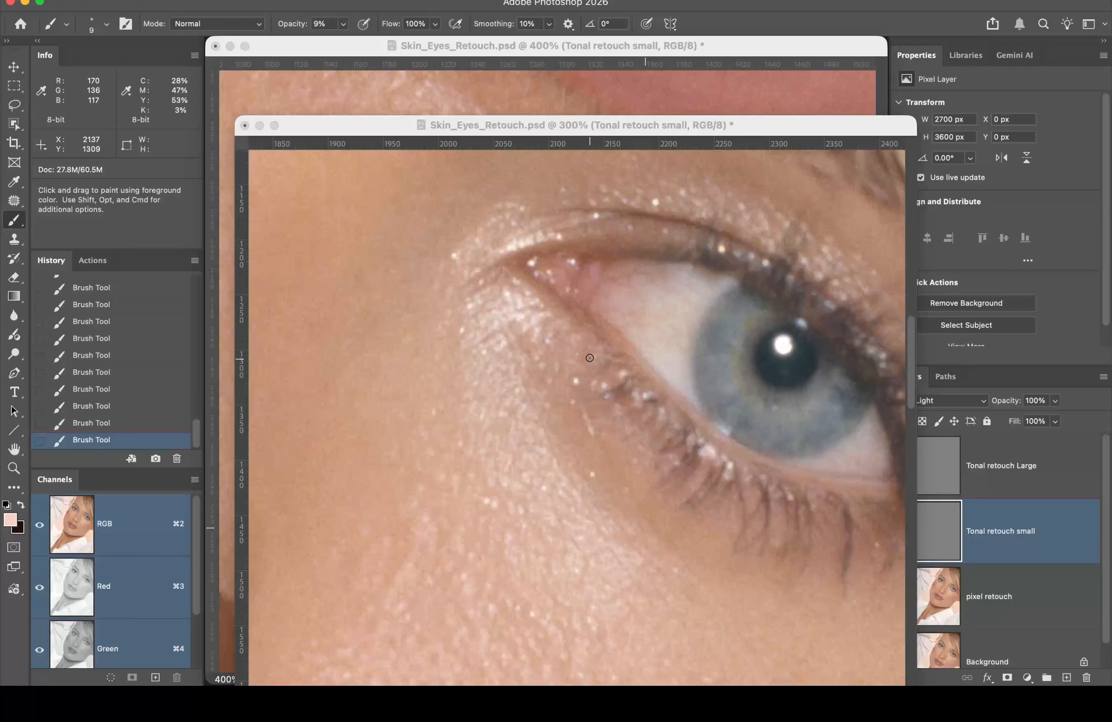
drag(563, 435, 508, 303)
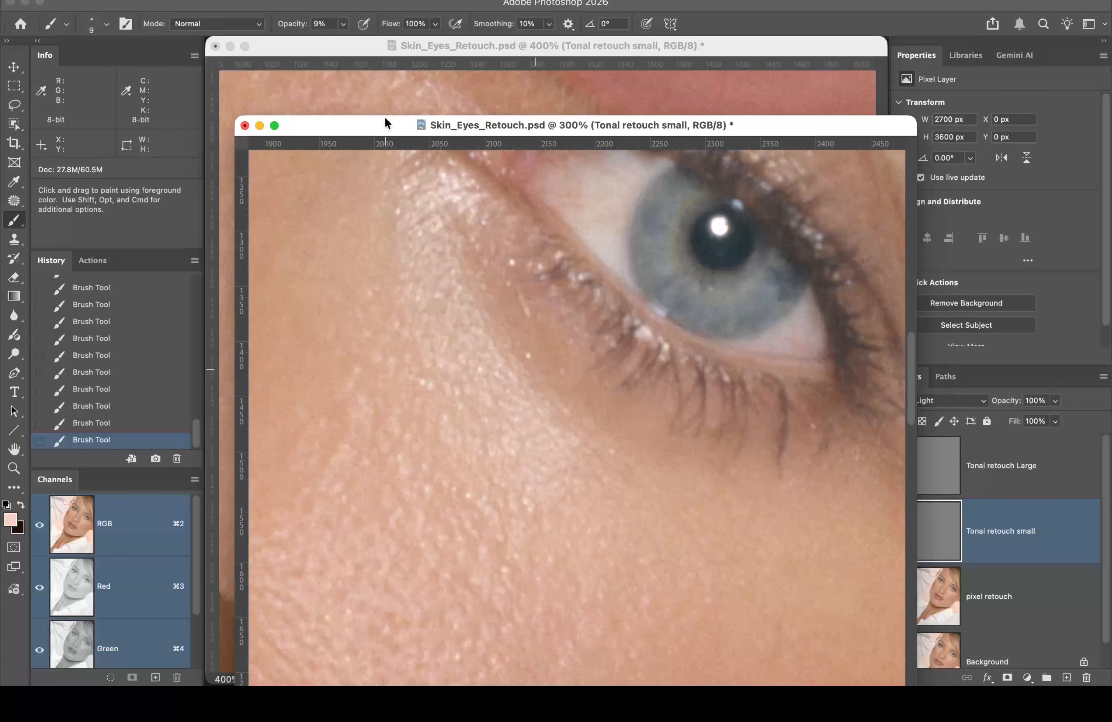
drag(385, 120, 471, 34)
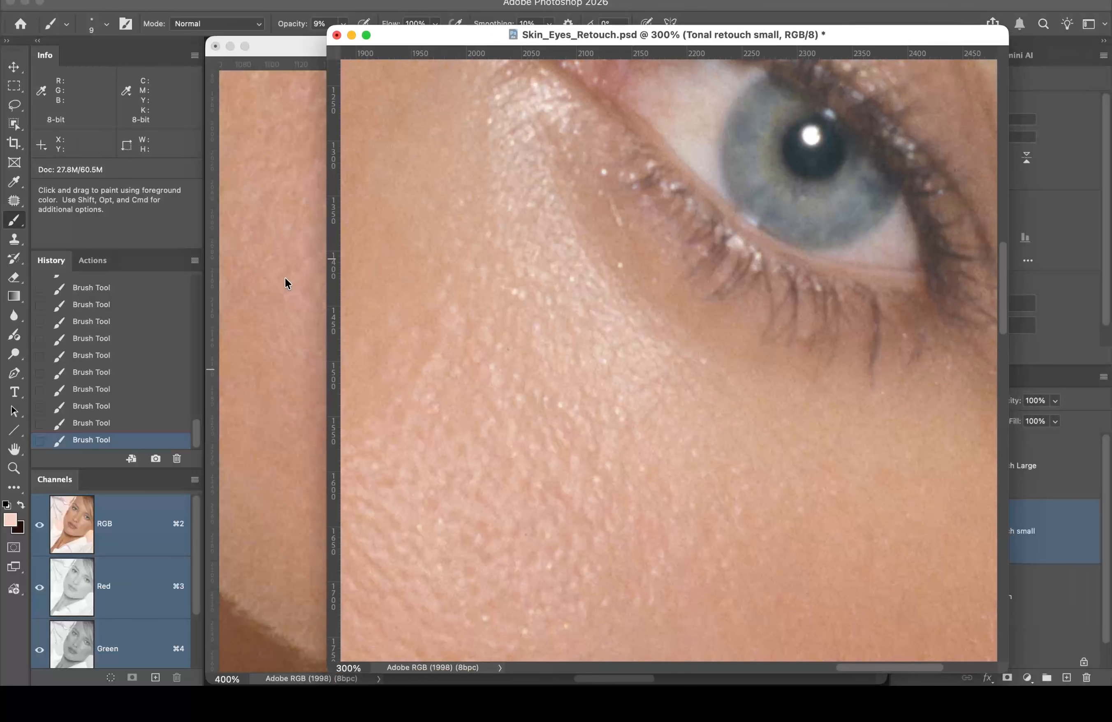
Step: Zoom out to see more of the face, then zoom back in around the eye
alt+click(553, 261)
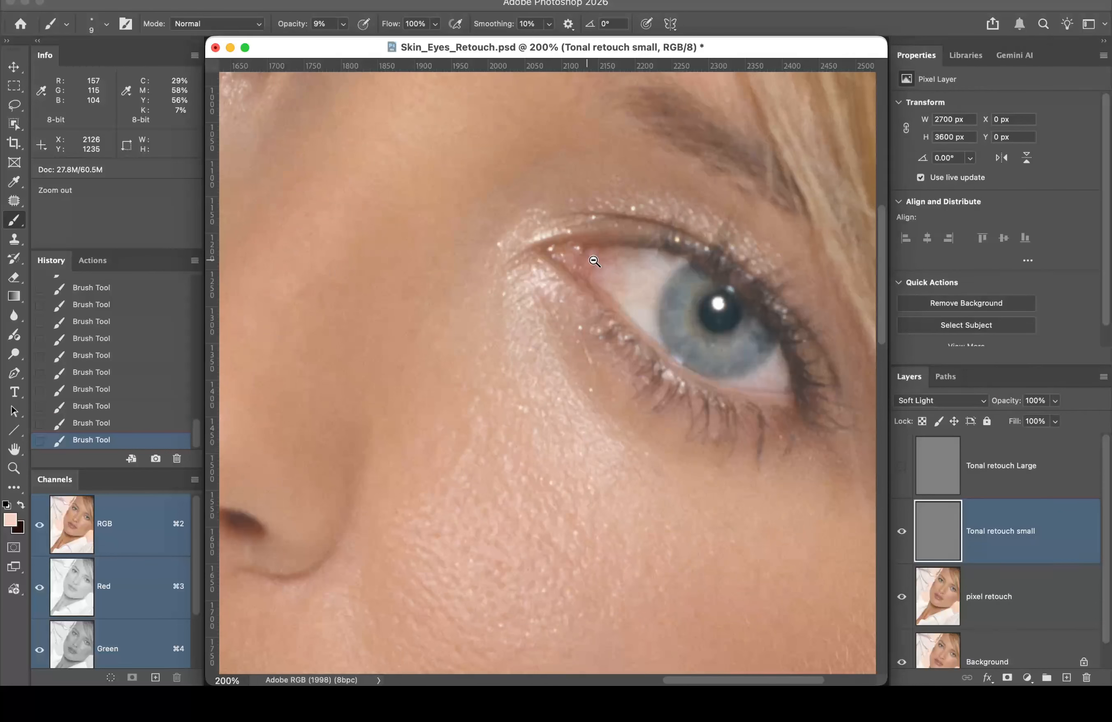
alt+click(601, 279)
click(724, 452)
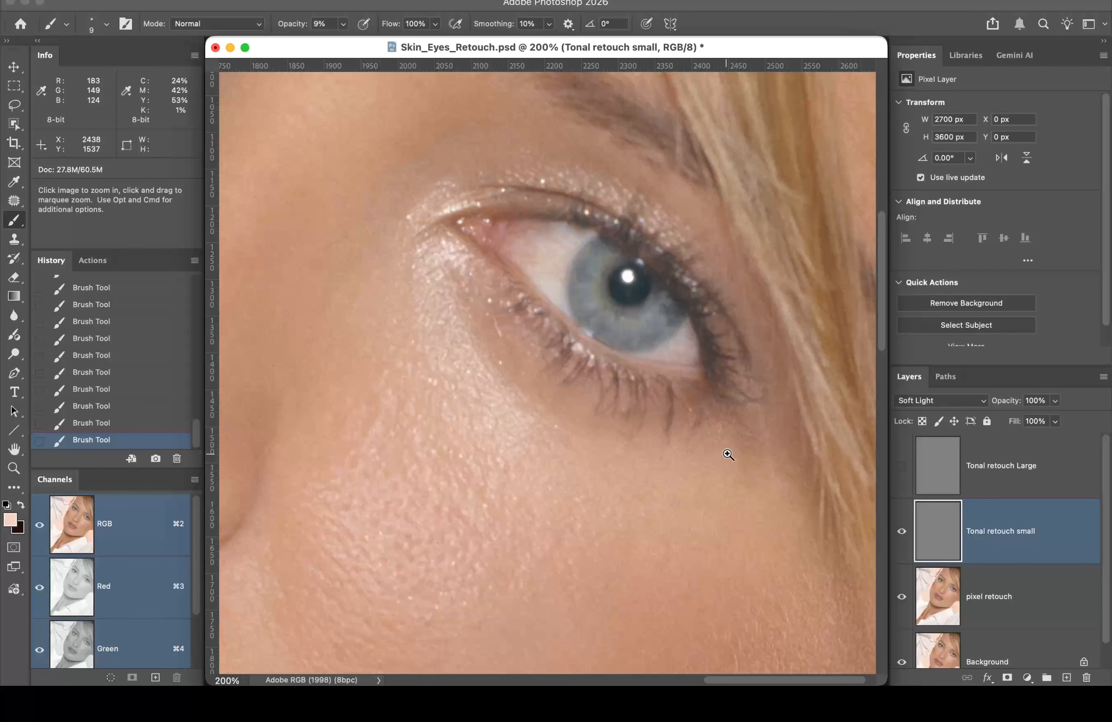
Step: Toggle Tonal retouch small off and on repeatedly to compare the under-eye lightening
click(901, 532)
click(901, 532)
click(901, 534)
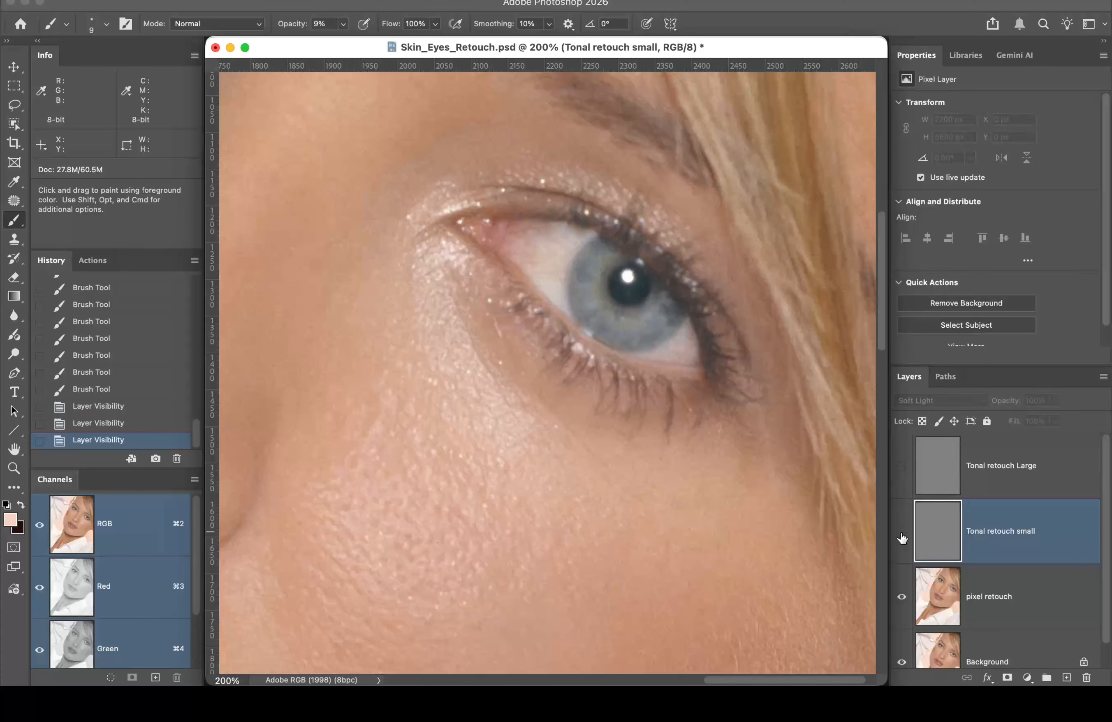
click(901, 534)
click(901, 534)
click(901, 534)
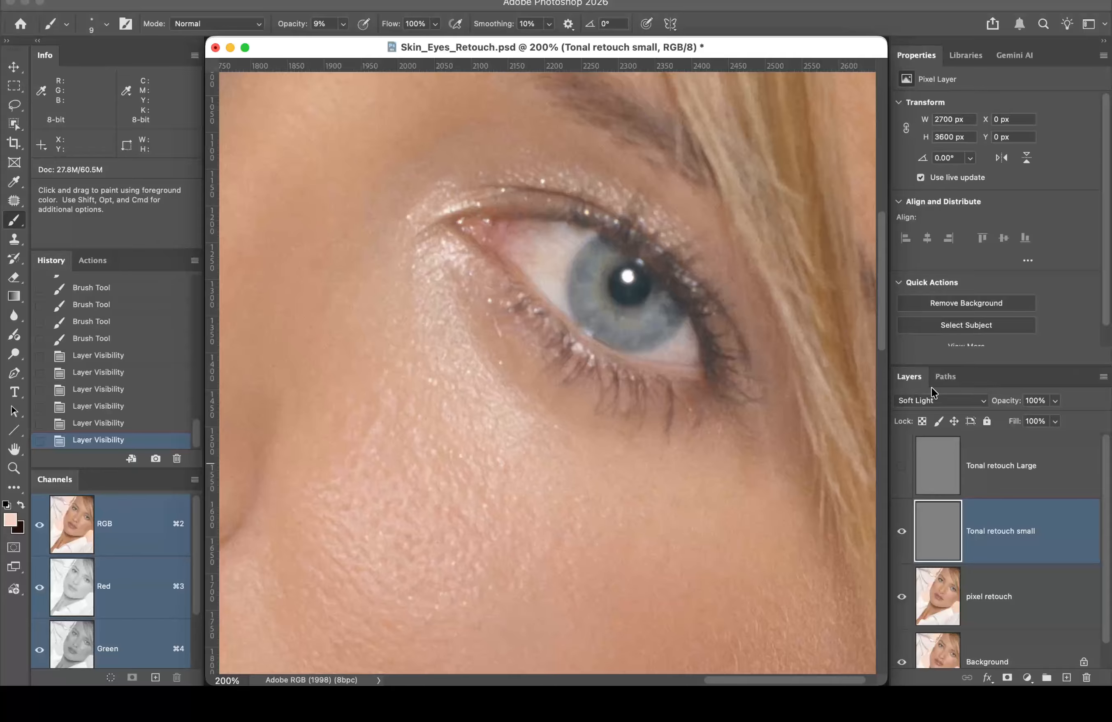
Step: Zoom to 400% on the lower eyelid and lighten the skin beside it with a light stroke
super+click(497, 324)
super+click(554, 389)
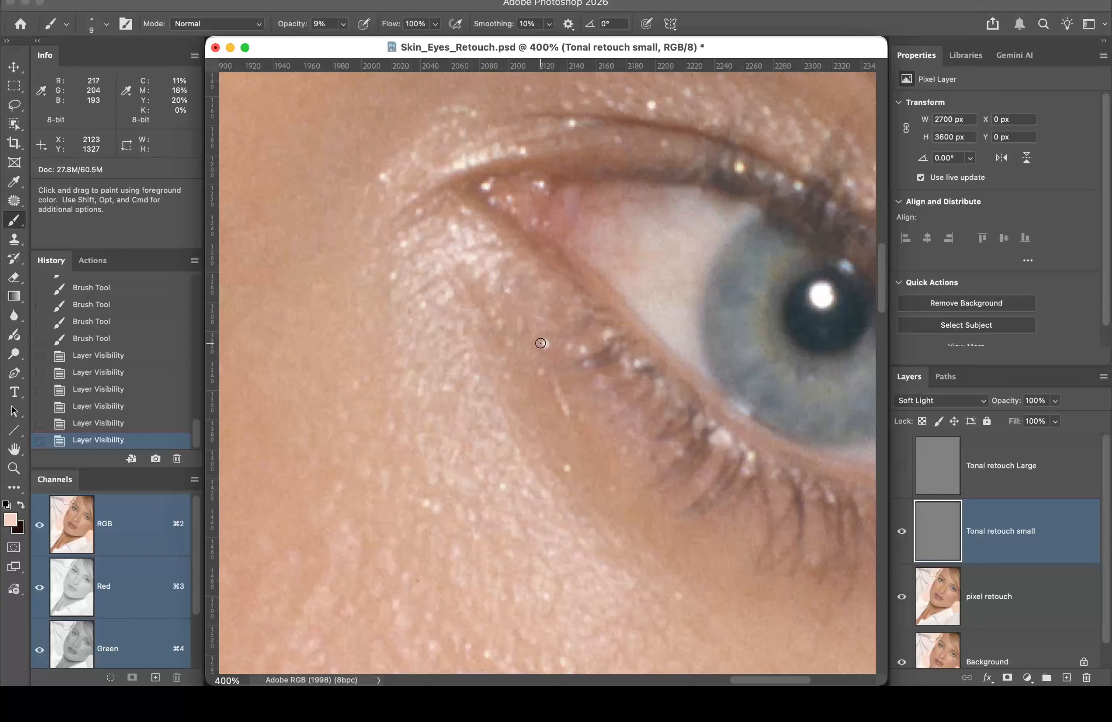
drag(540, 344, 549, 341)
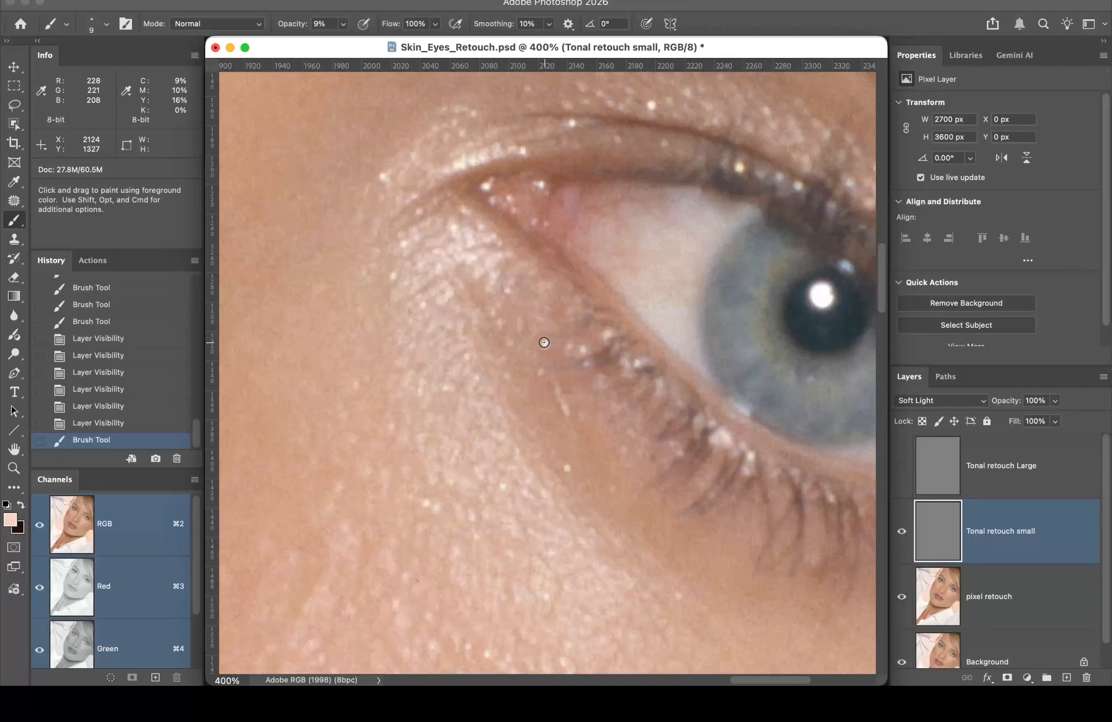
Step: Swap to the dark foreground colour and darken a small spot by the lower lash line
key(x)
double_click(545, 342)
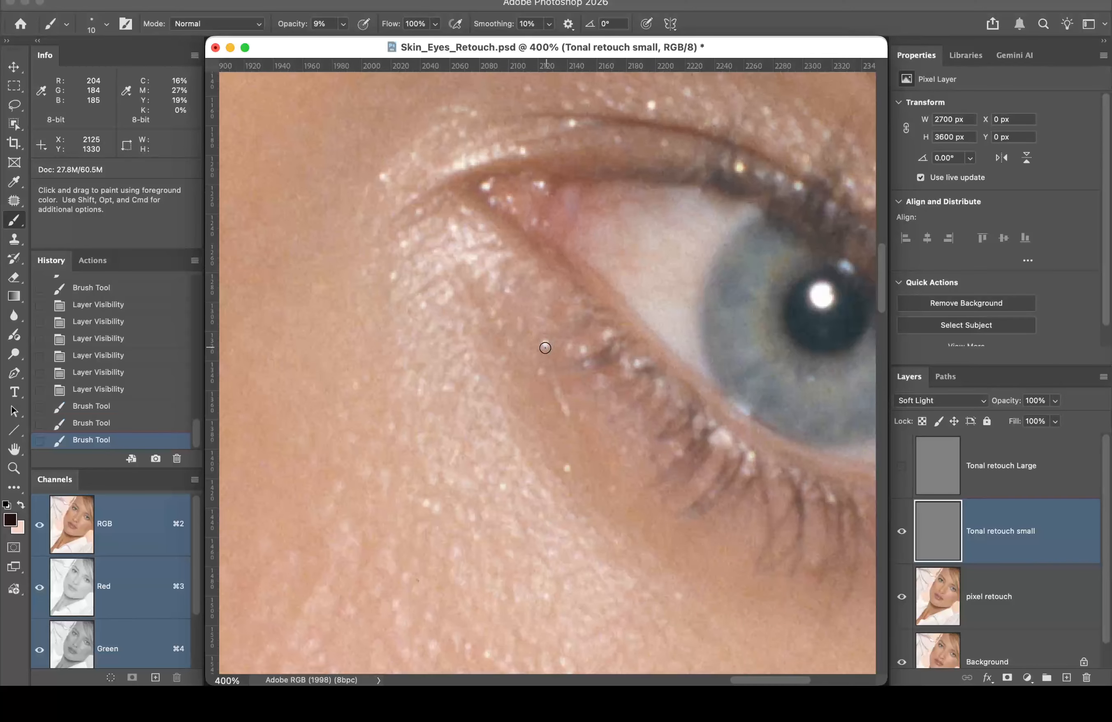
triple_click(545, 342)
triple_click(545, 343)
click(545, 344)
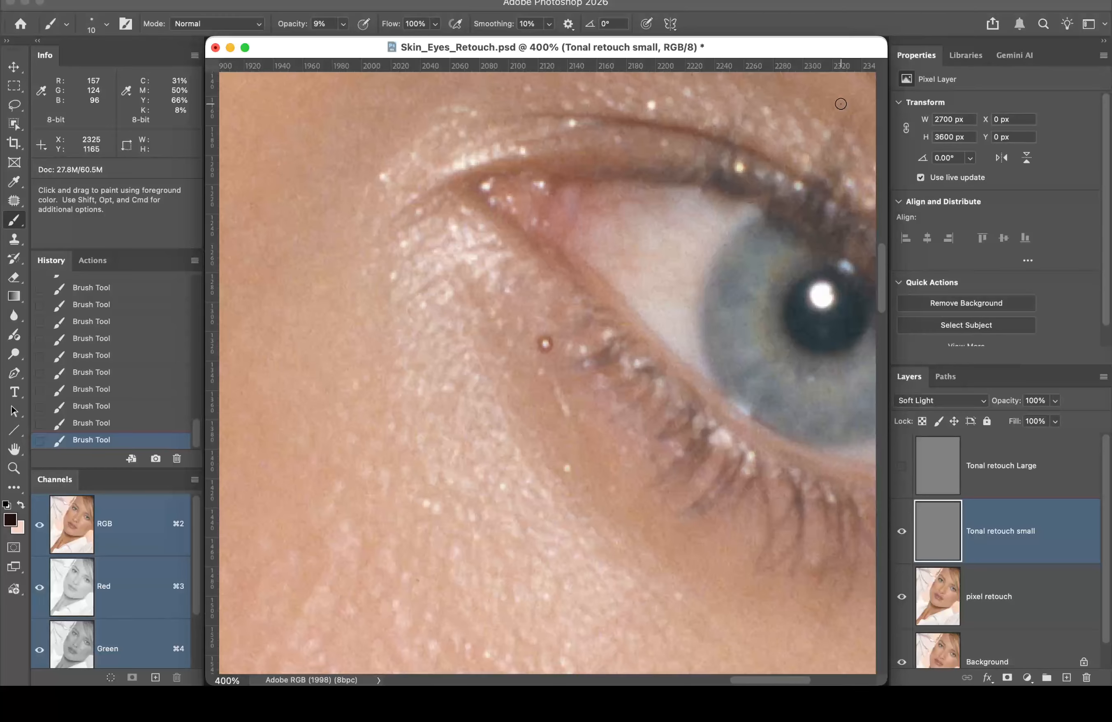
Step: Solo the Tonal retouch small layer and pan to its light strokes and dark dot
alt+click(901, 531)
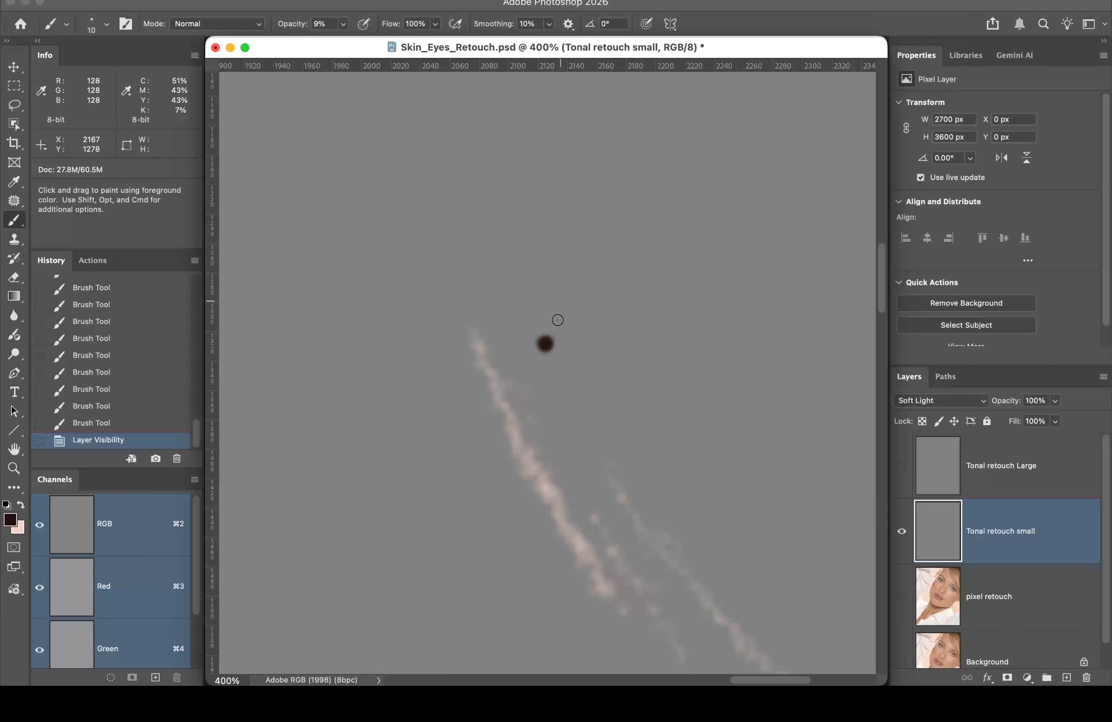
key(space)
drag(673, 350, 624, 171)
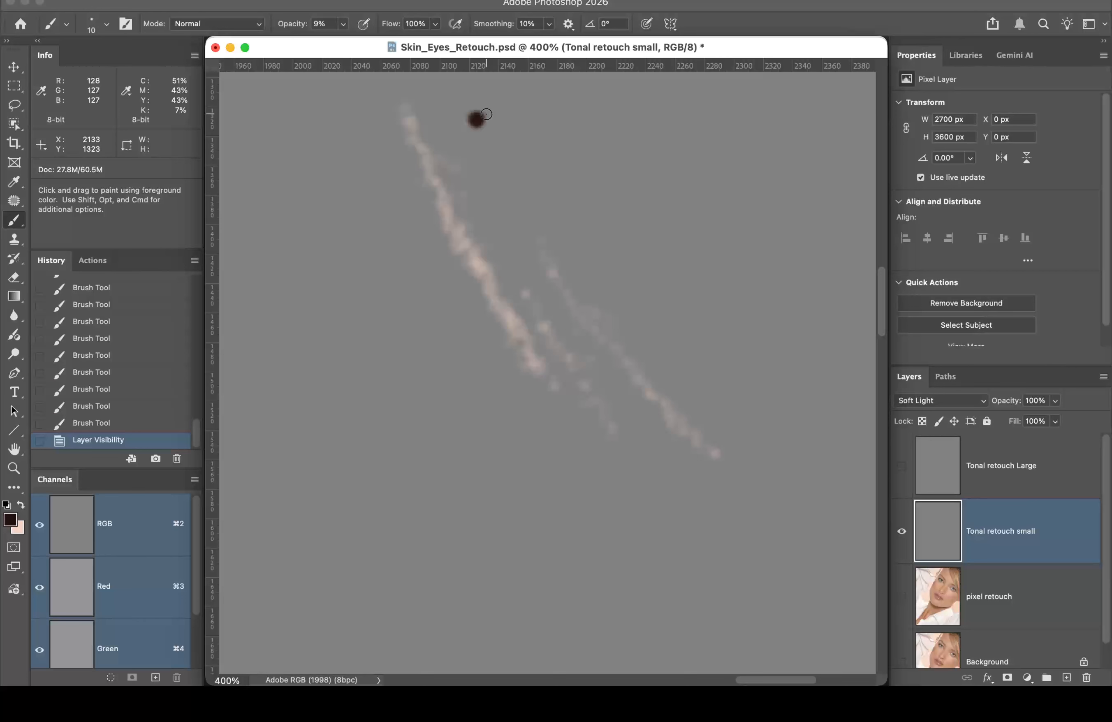
Step: Lasso the dark dot and fill the selection with 50% Gray
key(l)
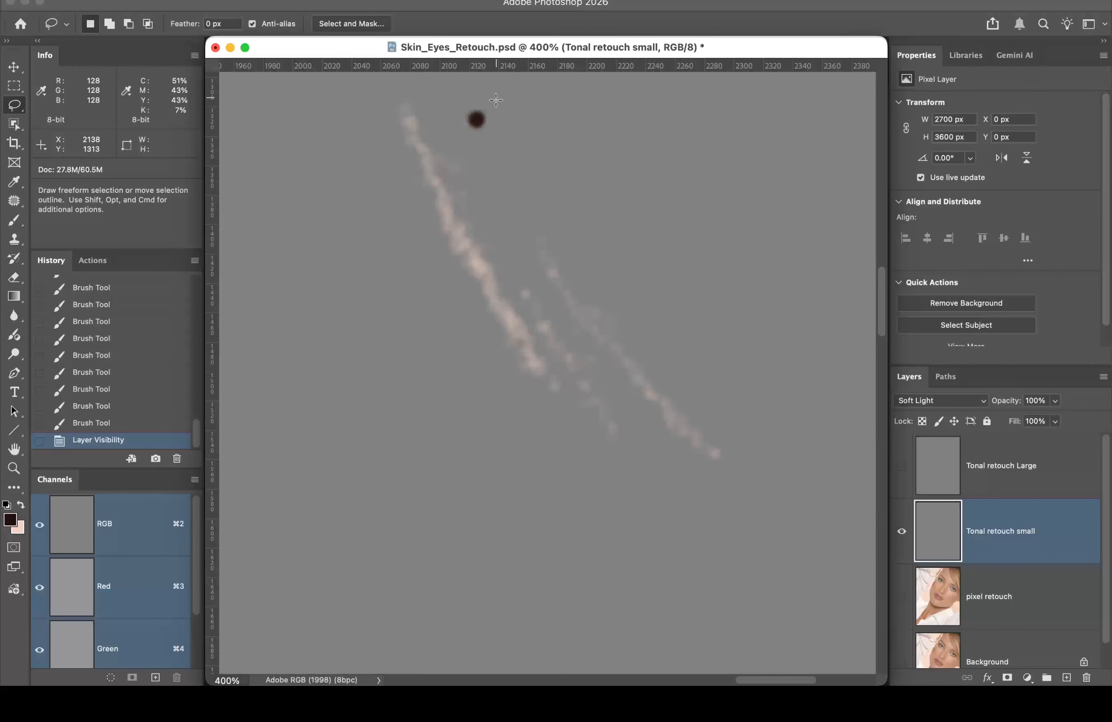
mouse_move(496, 99)
mouse_down()
mouse_move(476, 92)
mouse_move(452, 110)
mouse_move(461, 140)
mouse_move(498, 127)
mouse_move(493, 97)
mouse_up()
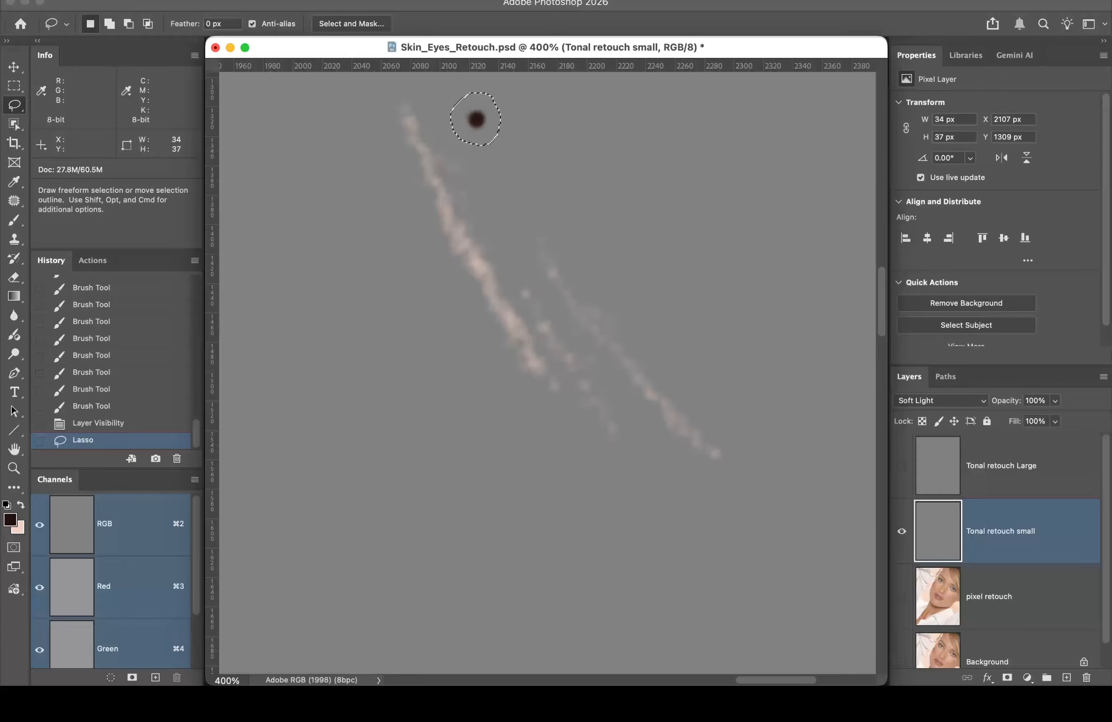
click(162, 1)
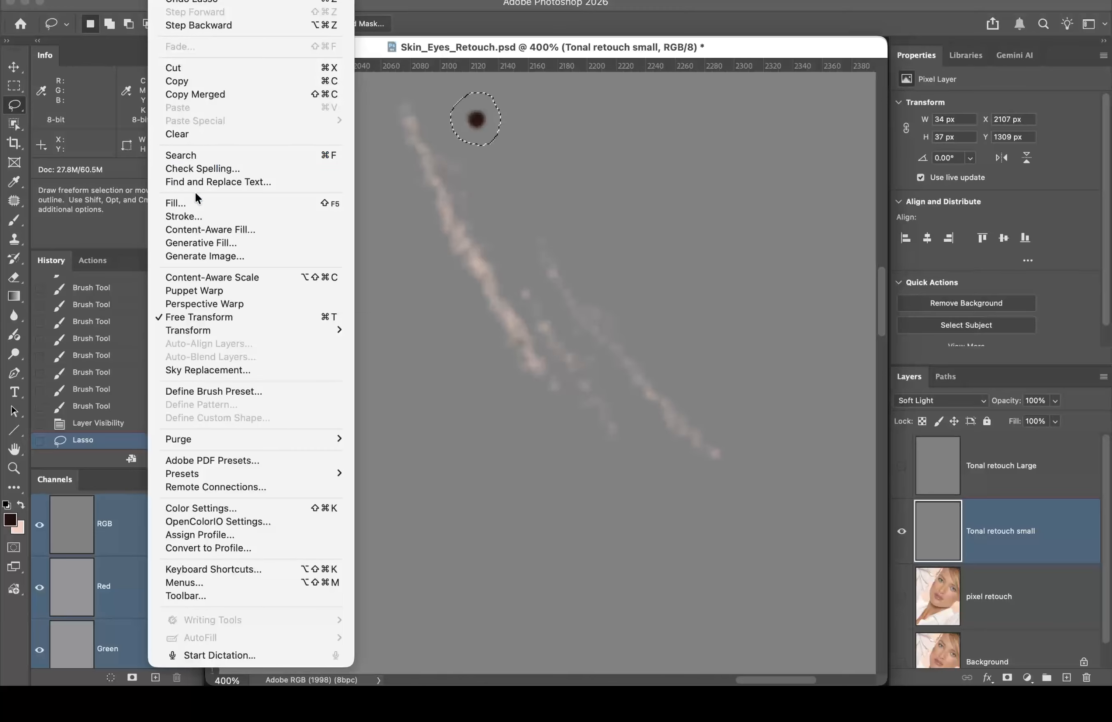
click(196, 203)
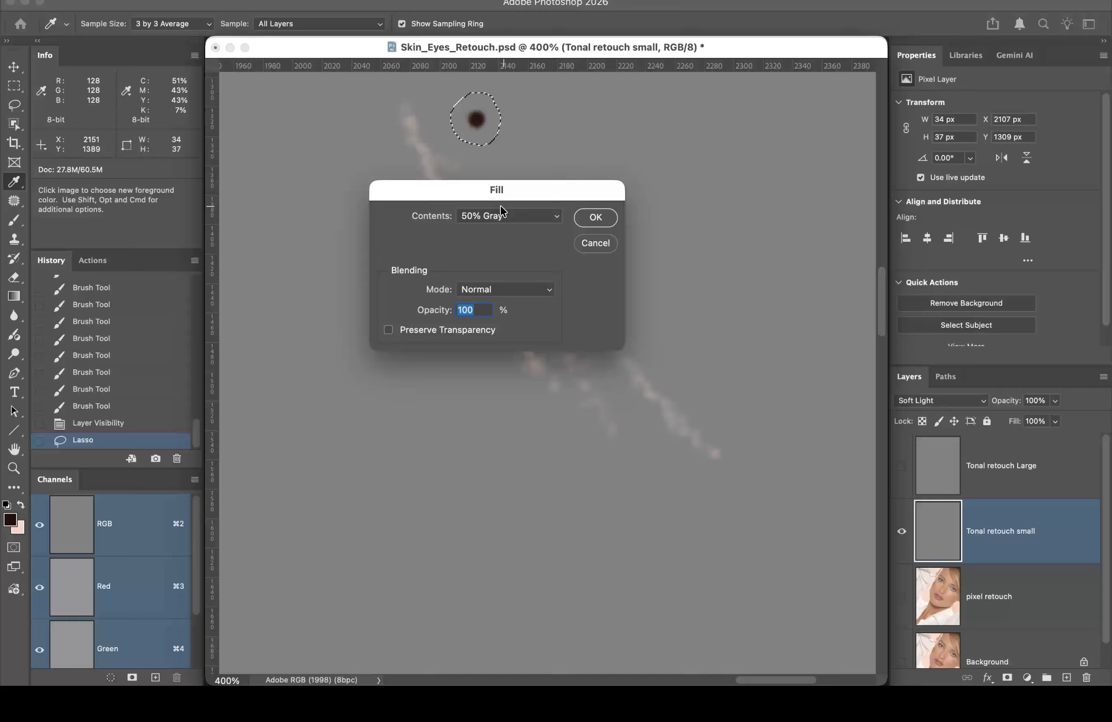
click(596, 218)
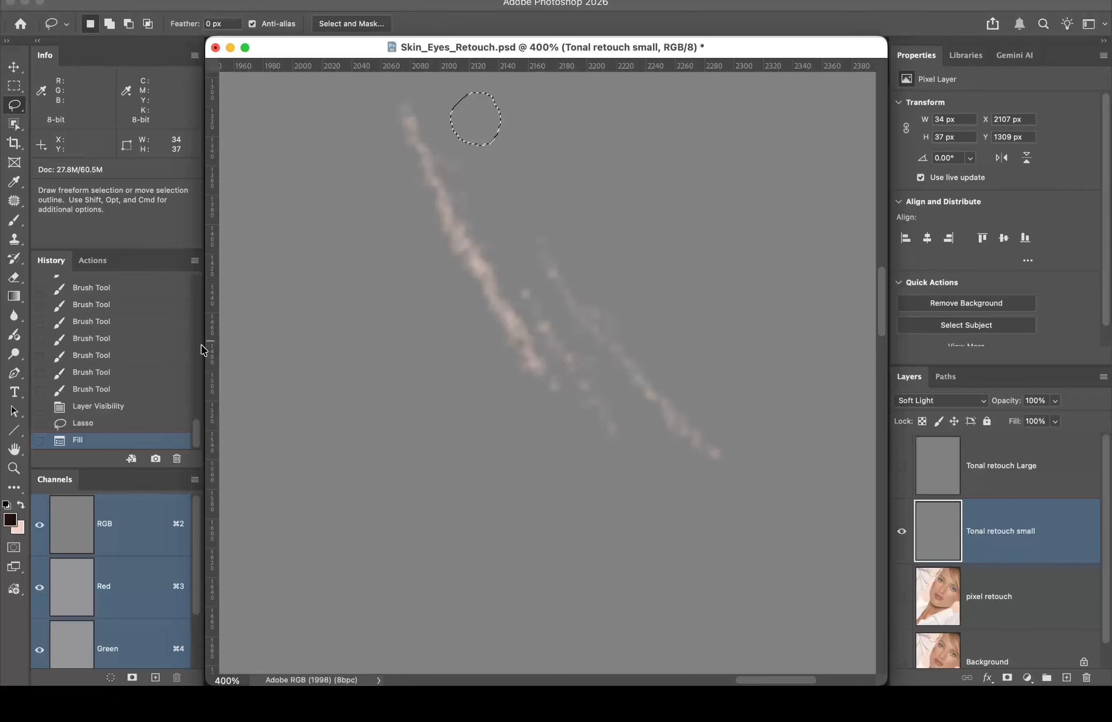
Step: Sample the neutral grey in the Color Picker, cancel to keep the dark colour, and deselect
click(10, 519)
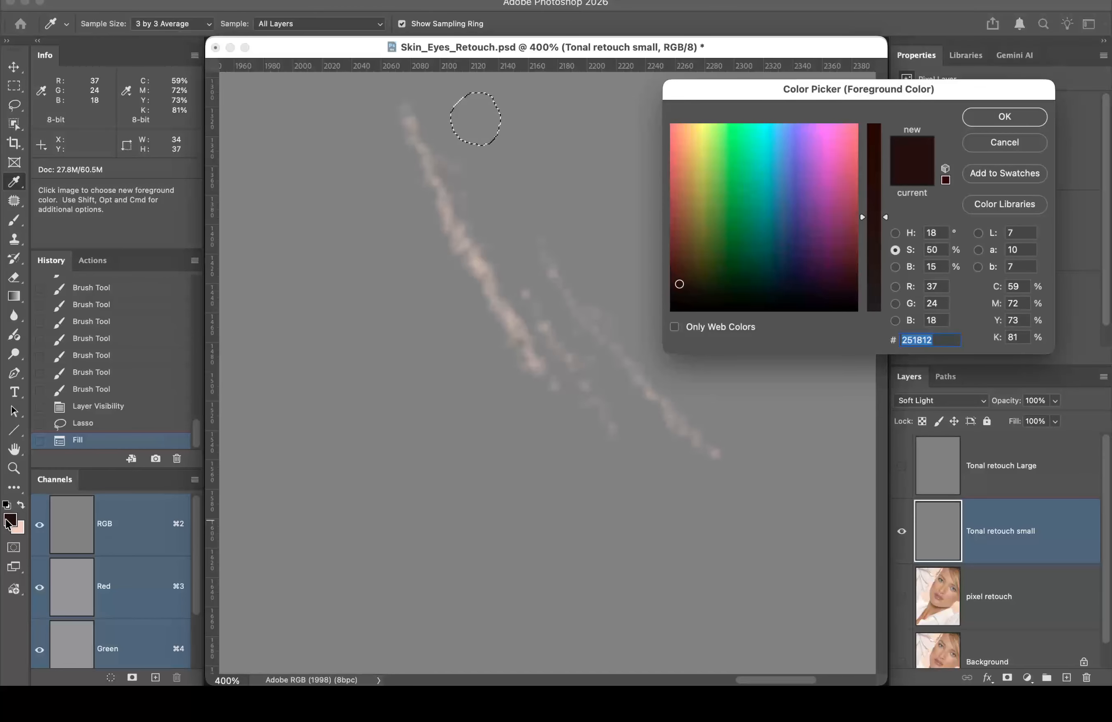
click(346, 334)
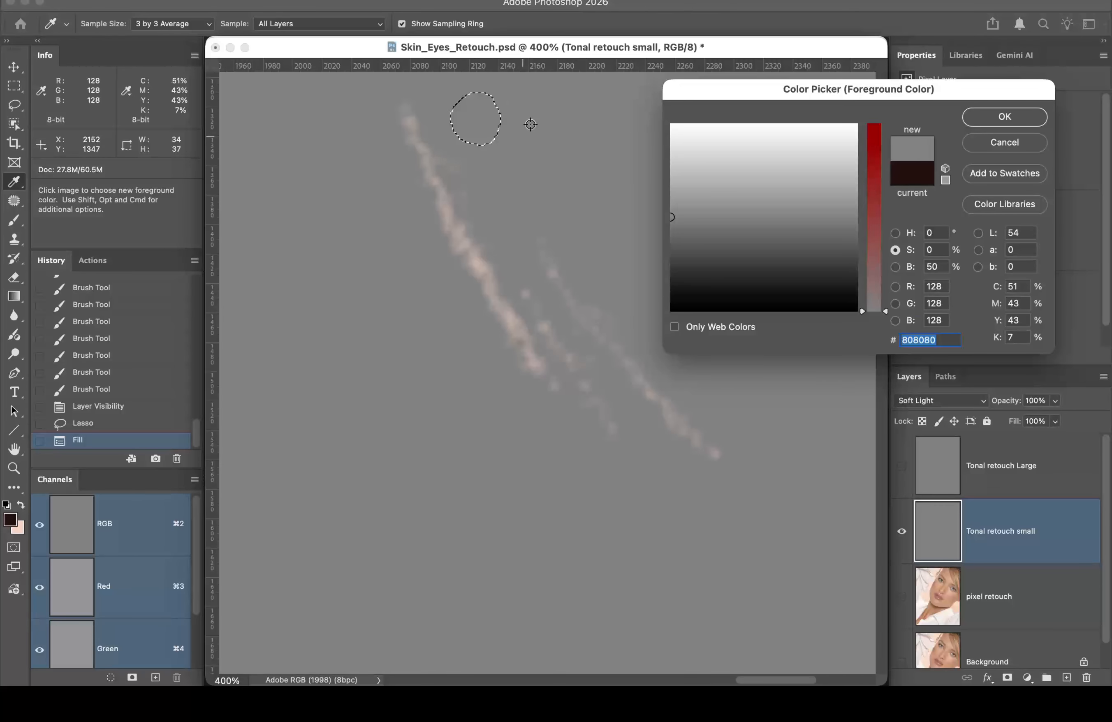
click(991, 143)
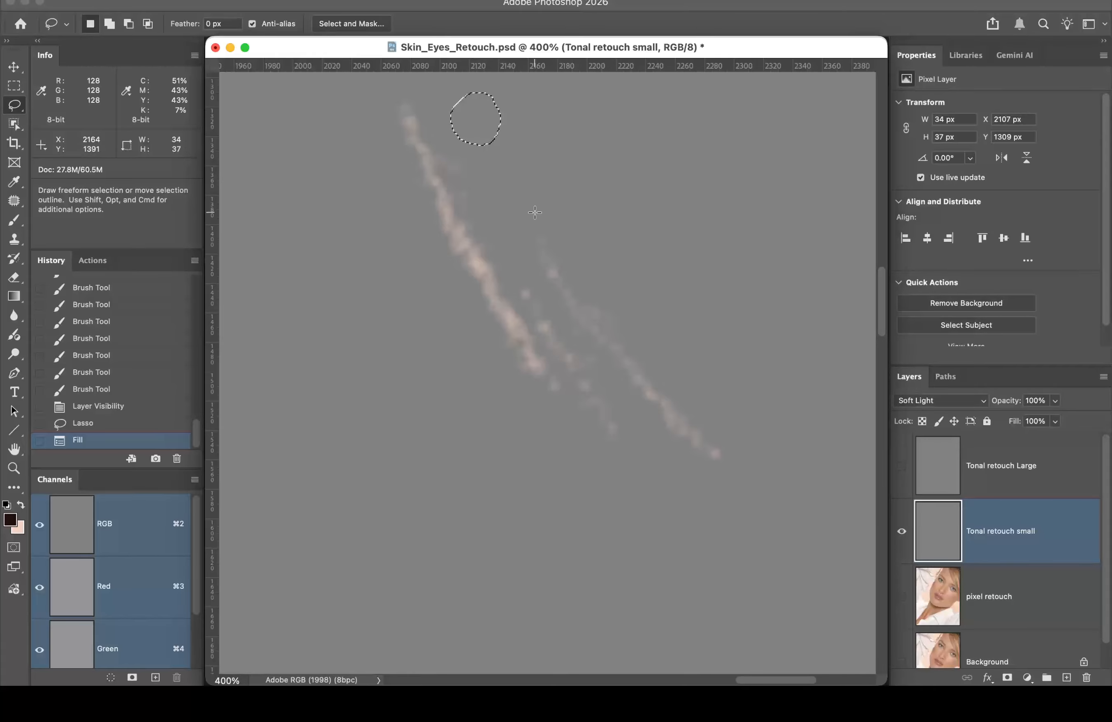
key(super+d)
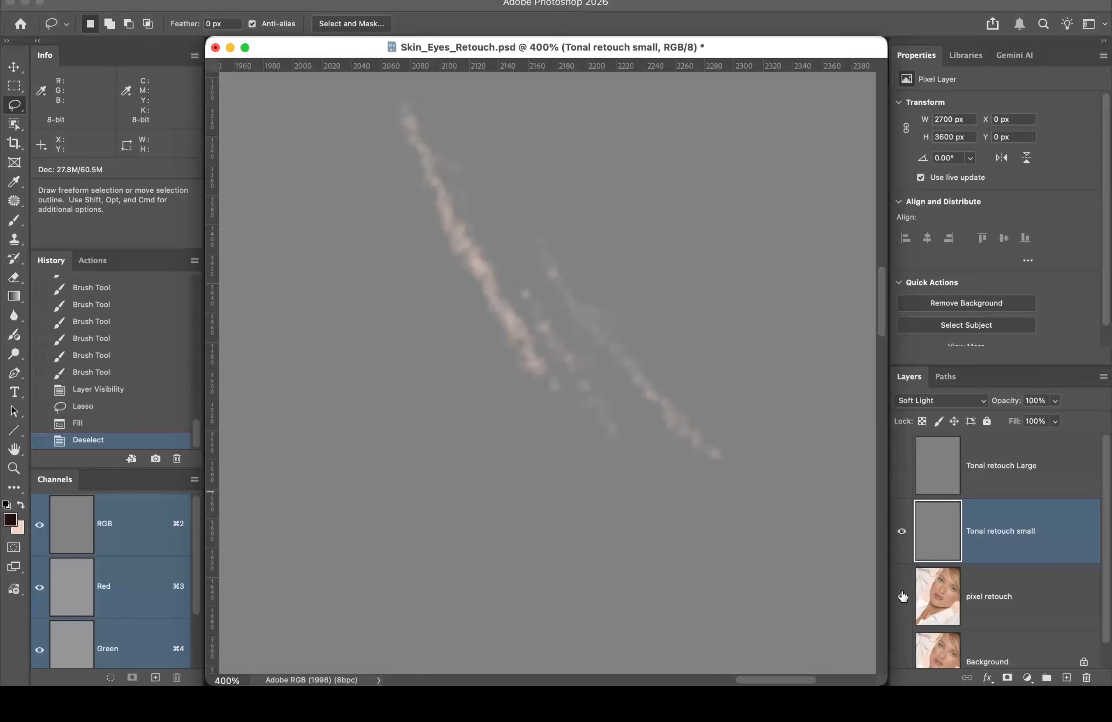
Step: Compare layer visibility, then revert History to the Layer Visibility state before the gray fill
drag(902, 597, 902, 652)
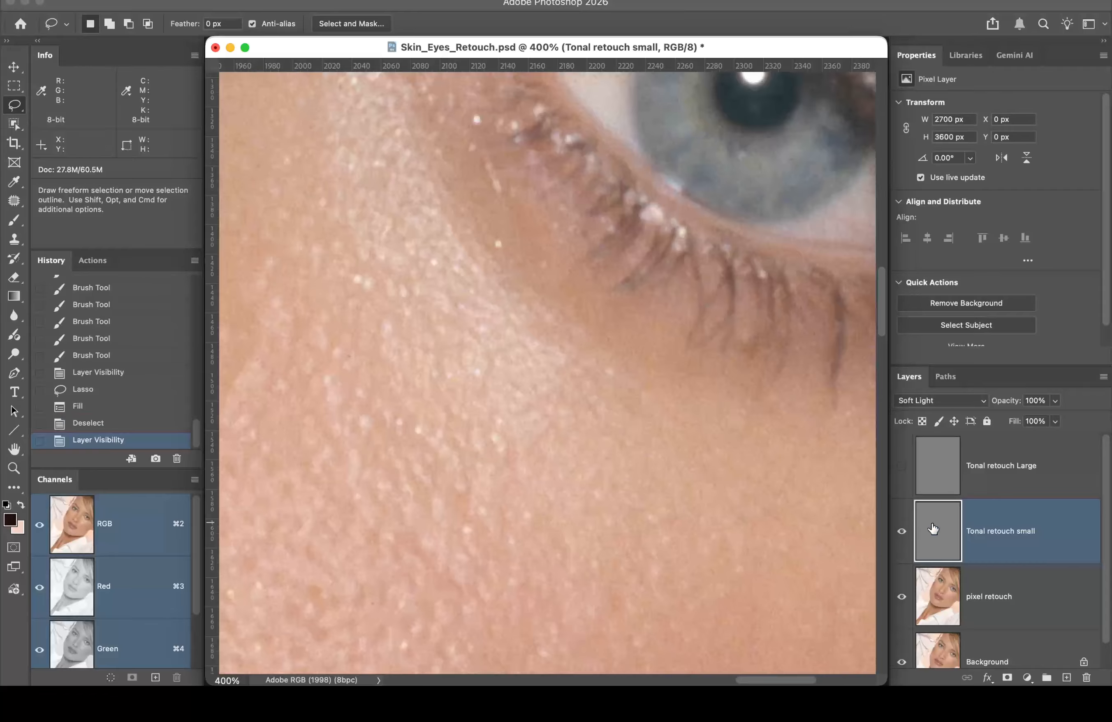
click(901, 532)
click(900, 534)
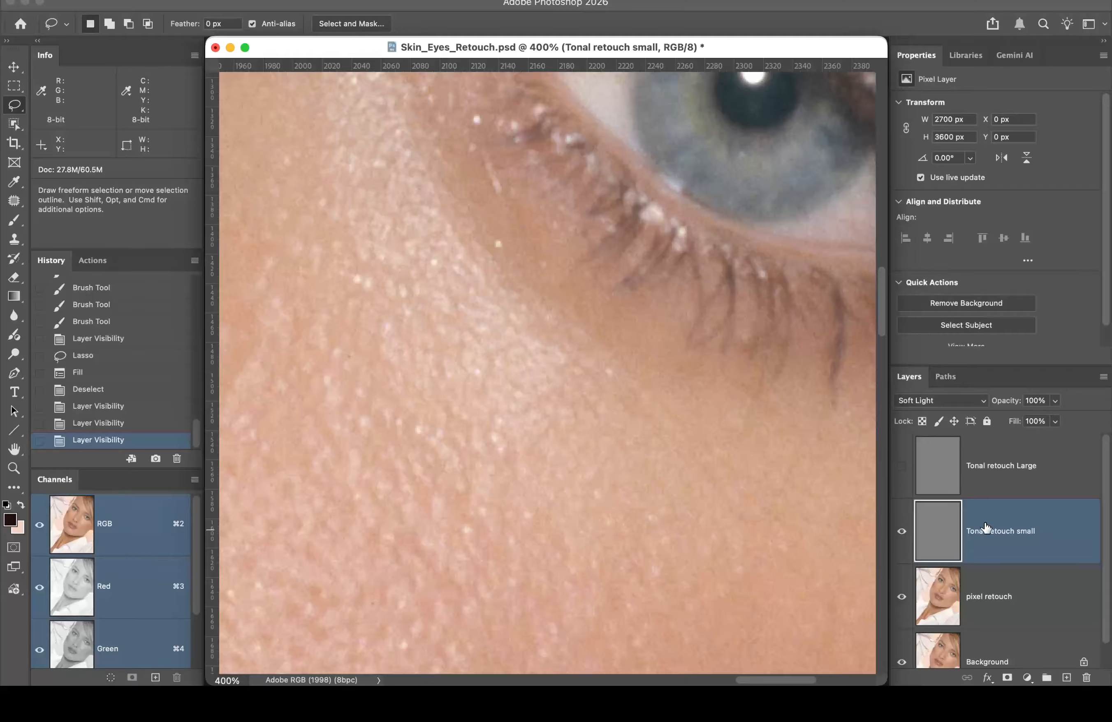
alt+click(901, 535)
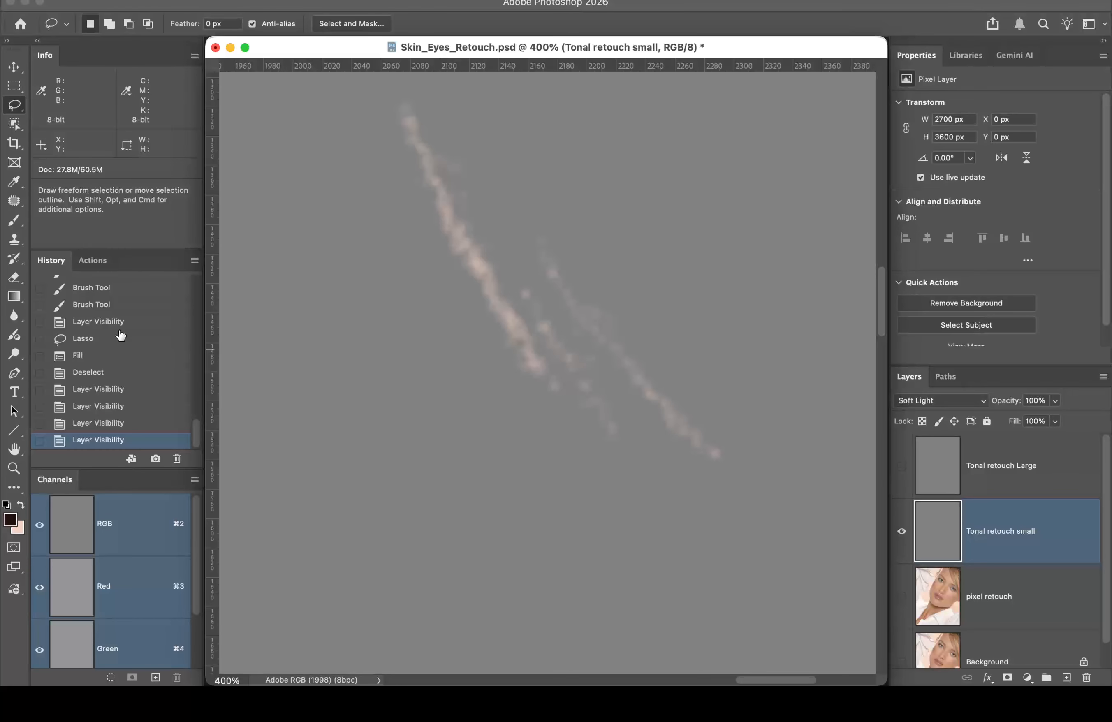
click(132, 323)
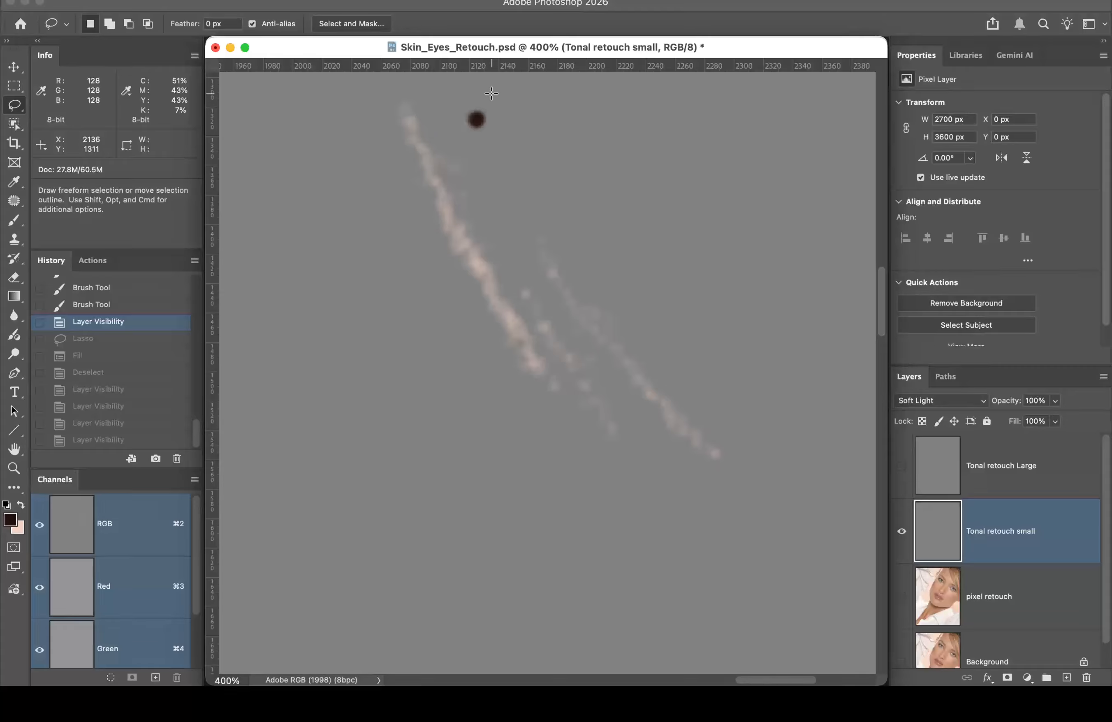
Step: Lasso the dark dab and fill it with 50% Gray
mouse_move(492, 94)
mouse_down()
mouse_move(450, 123)
mouse_move(465, 139)
mouse_move(491, 139)
mouse_move(492, 94)
mouse_up()
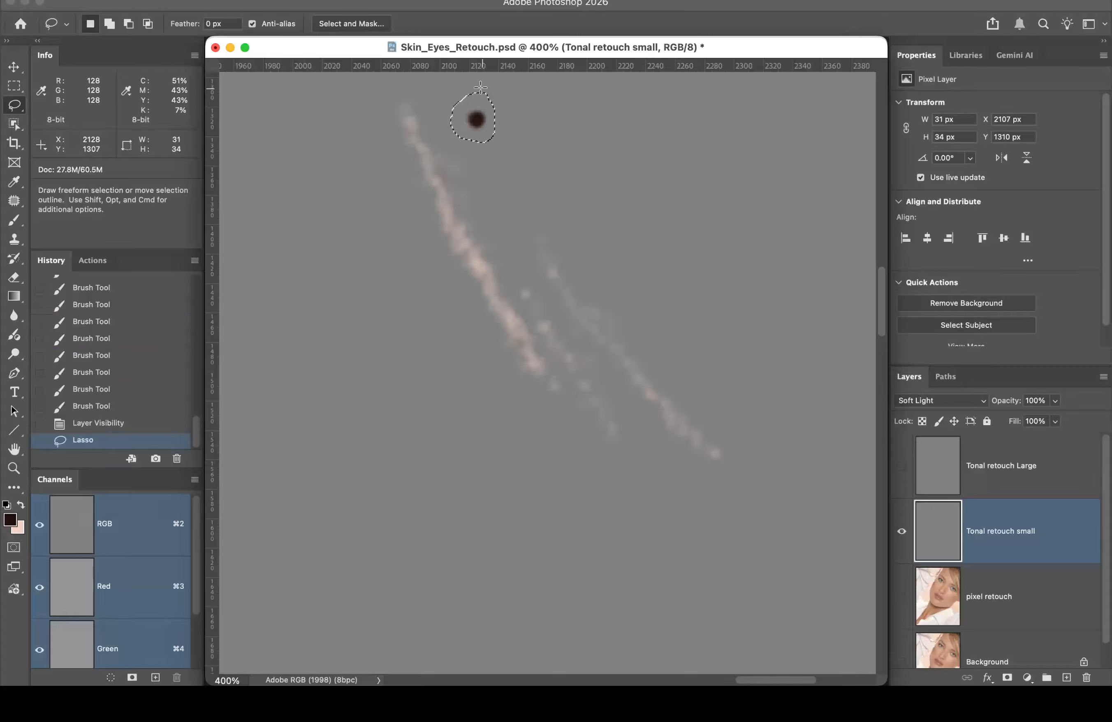
click(162, 0)
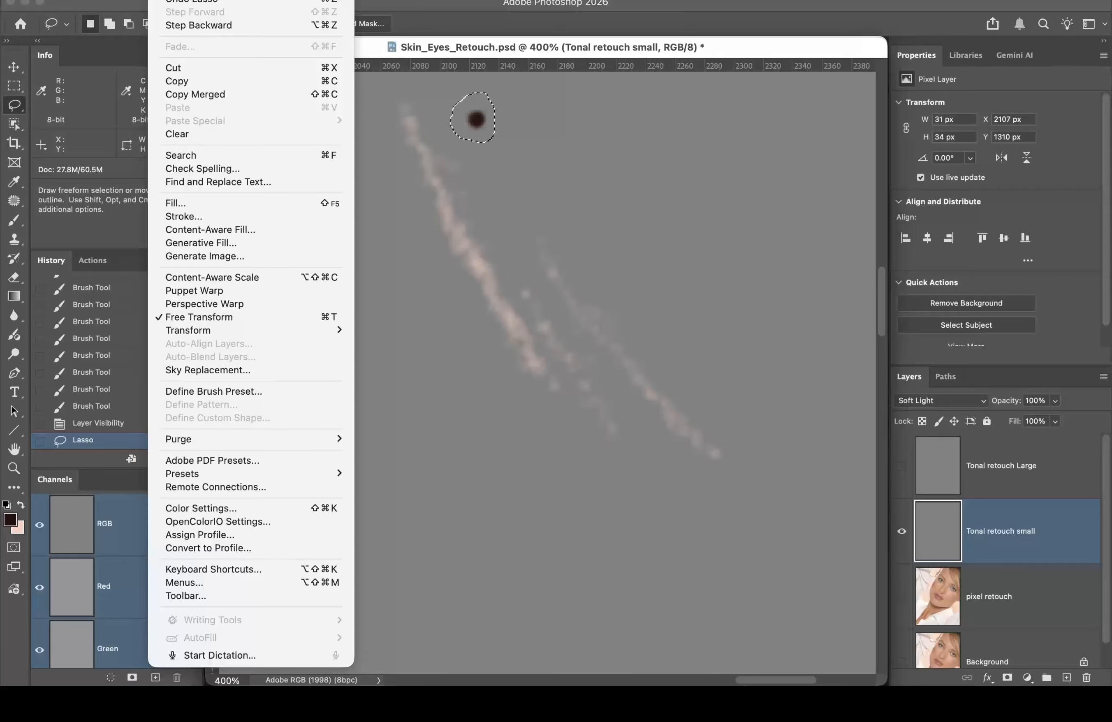
click(178, 203)
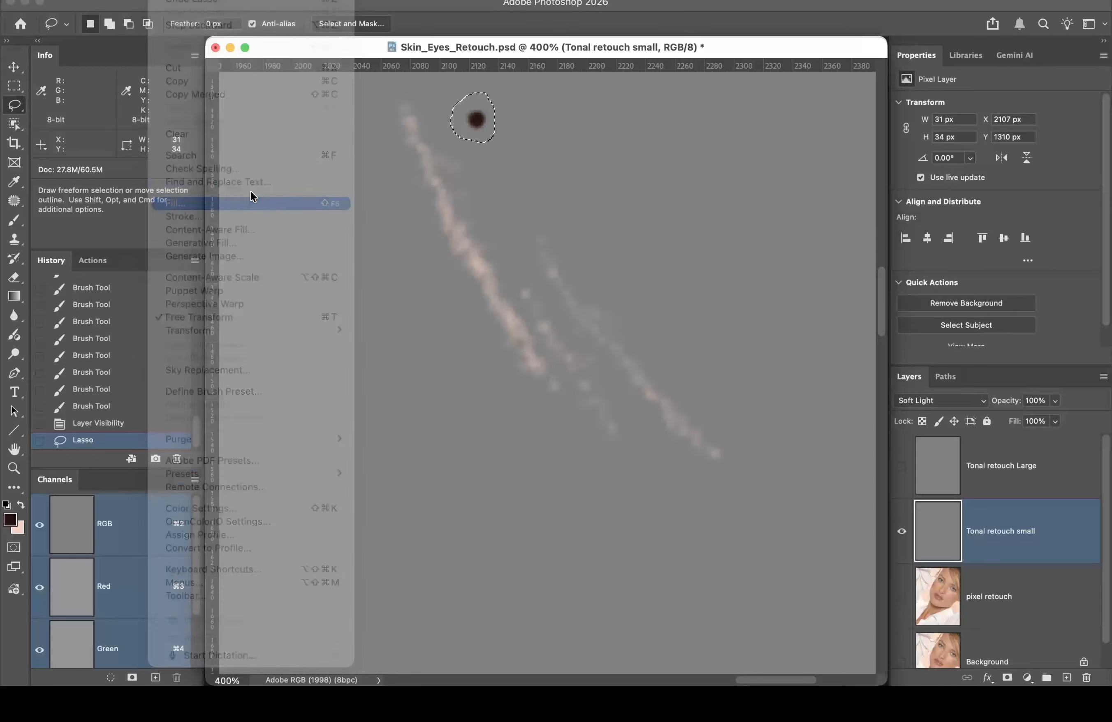
click(523, 216)
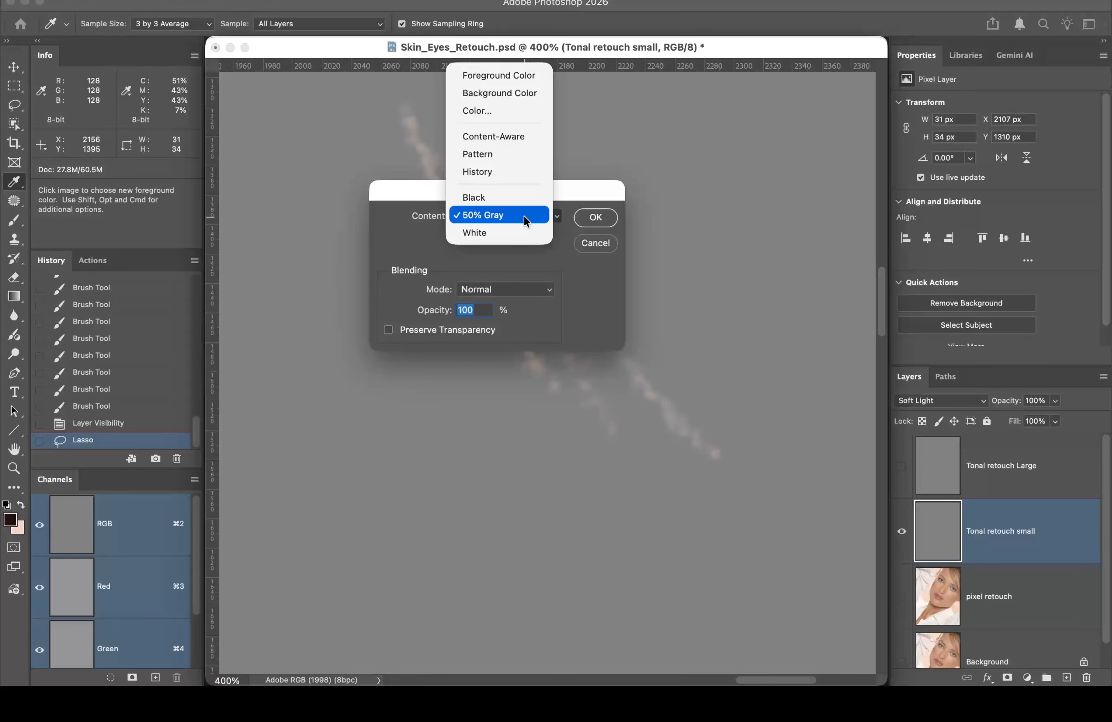
click(528, 216)
click(596, 216)
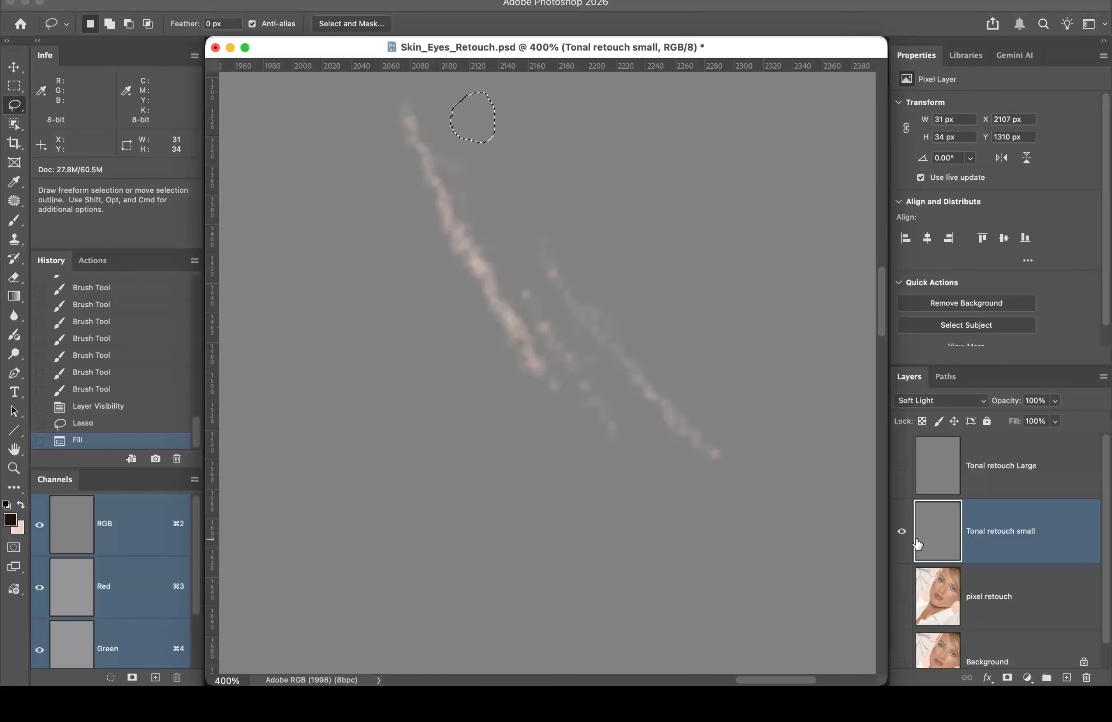
Step: Show the pixel retouch and Background layers again and drop the selection
click(901, 598)
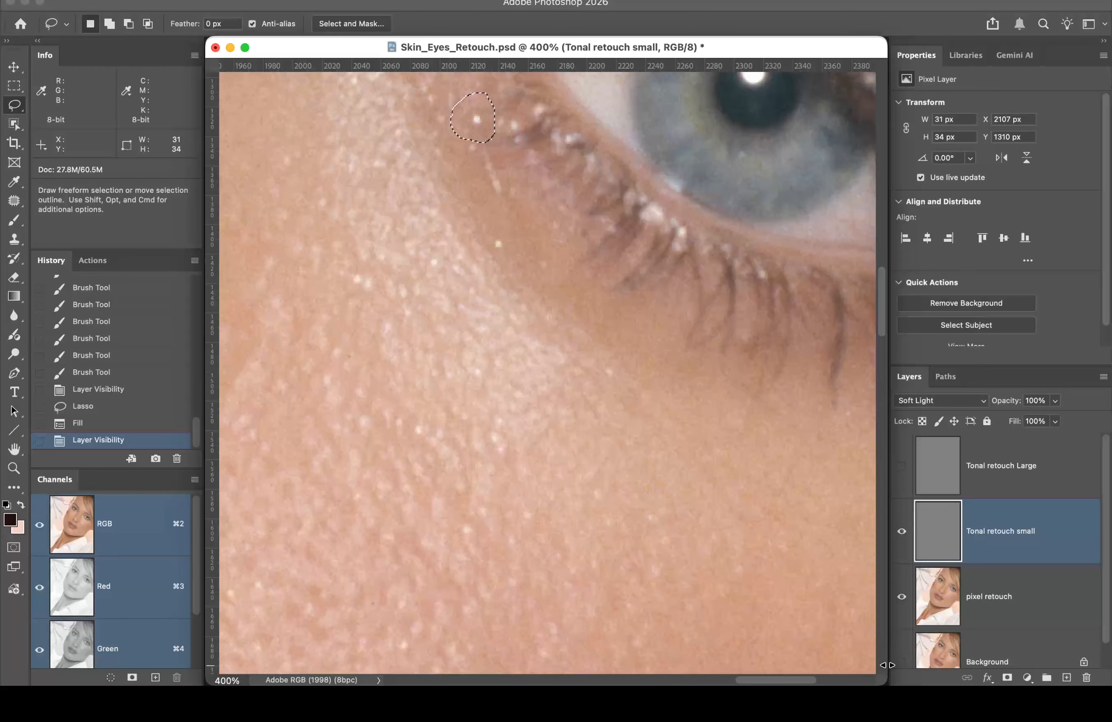
click(902, 661)
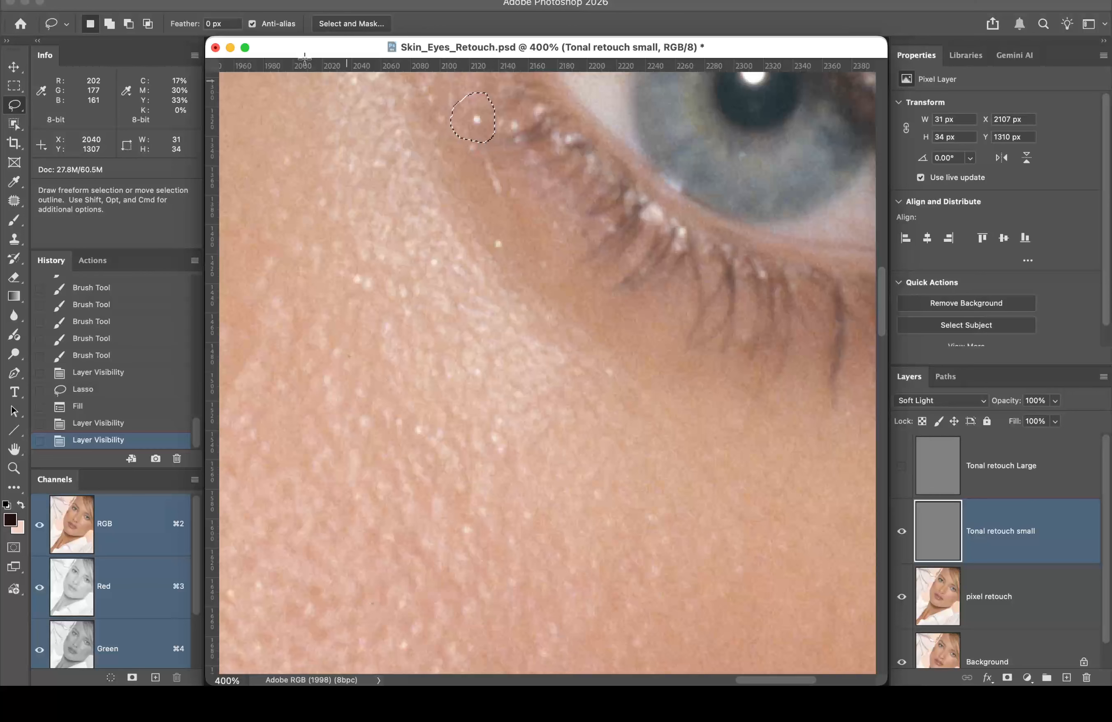
click(162, 1)
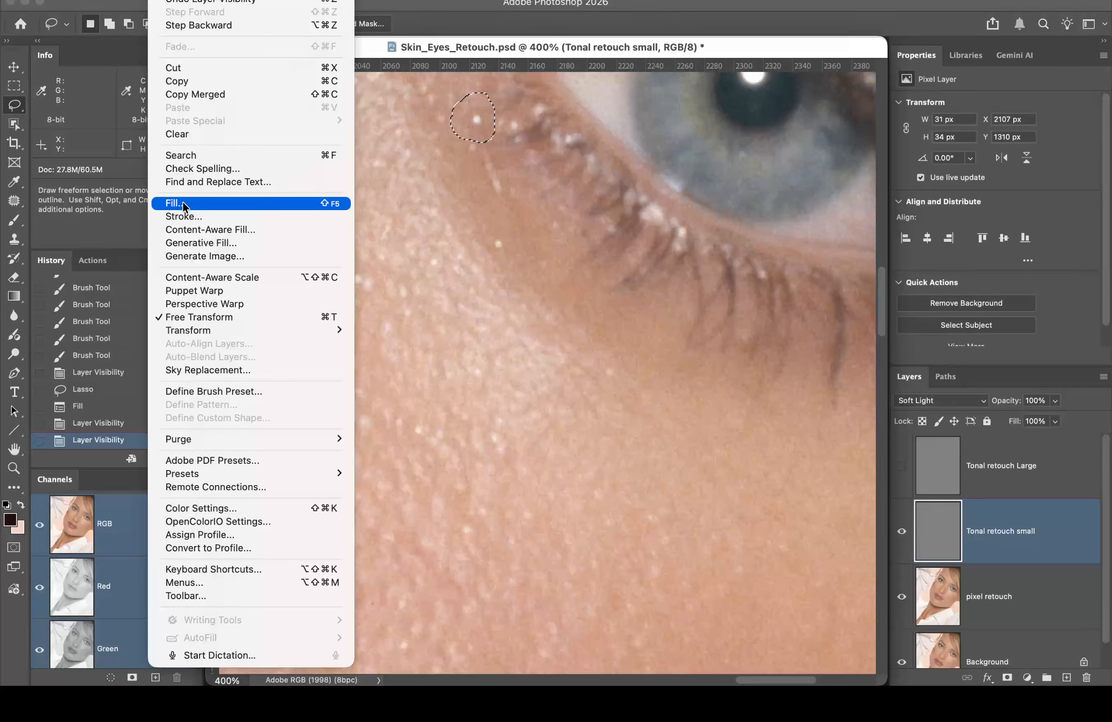
click(162, 0)
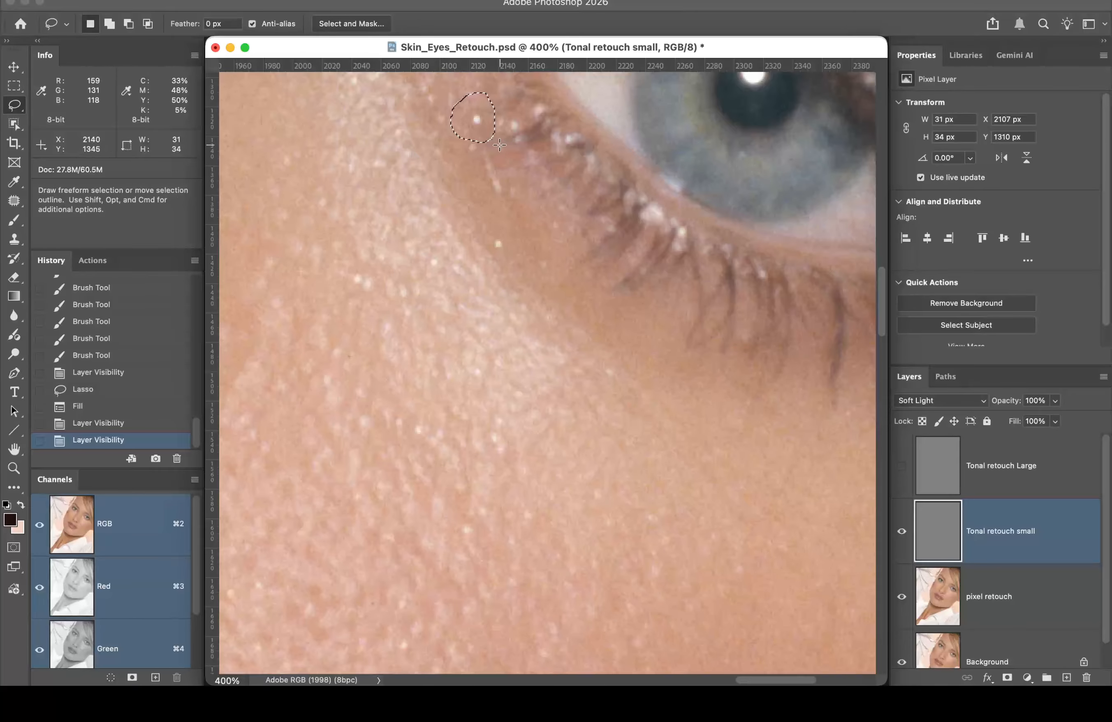
key(super+d)
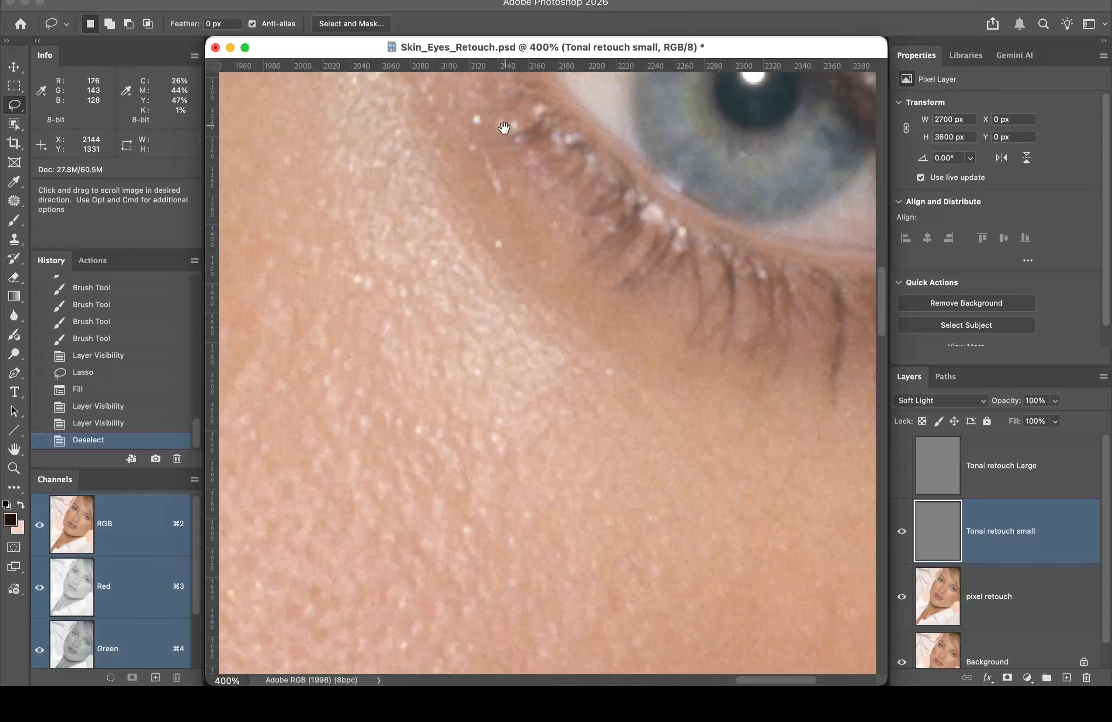
Step: Make pixel retouch the active layer and zoom to 500% centred on the lower eyelid
drag(504, 127, 534, 326)
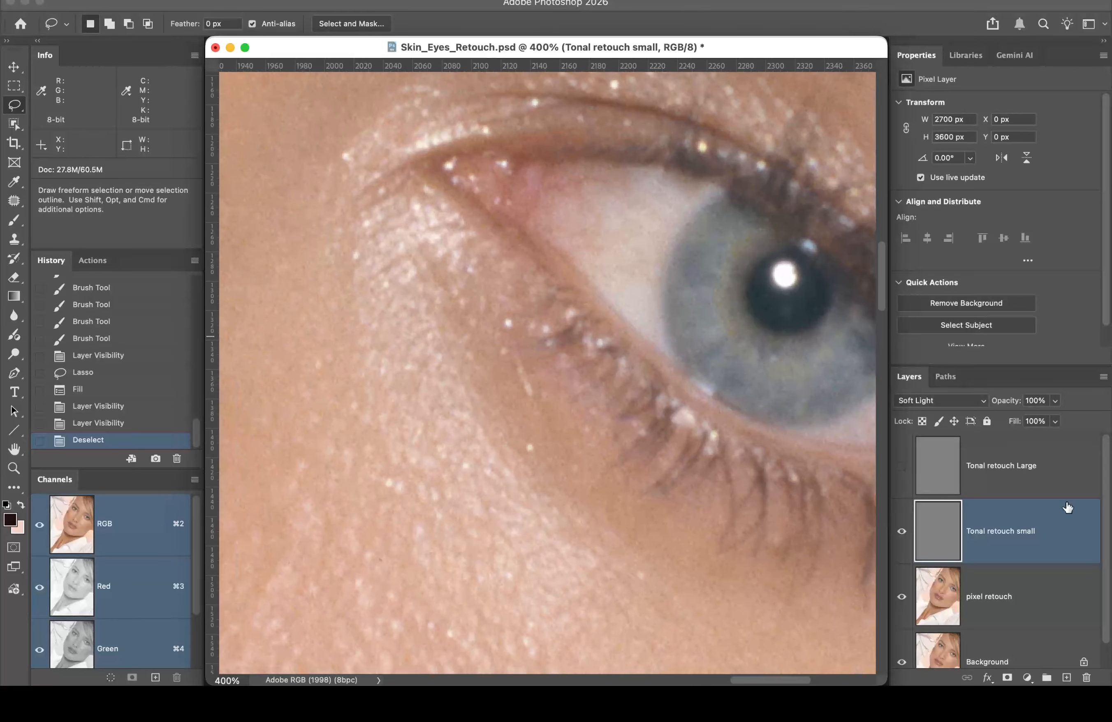
click(1027, 600)
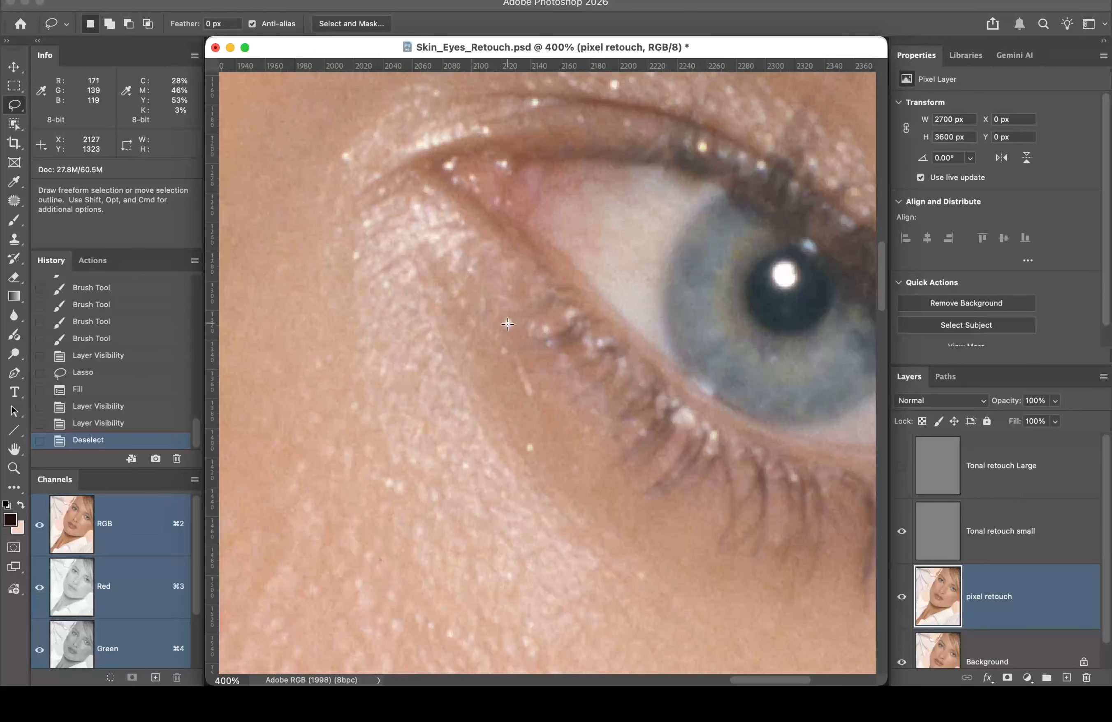
super+click(509, 307)
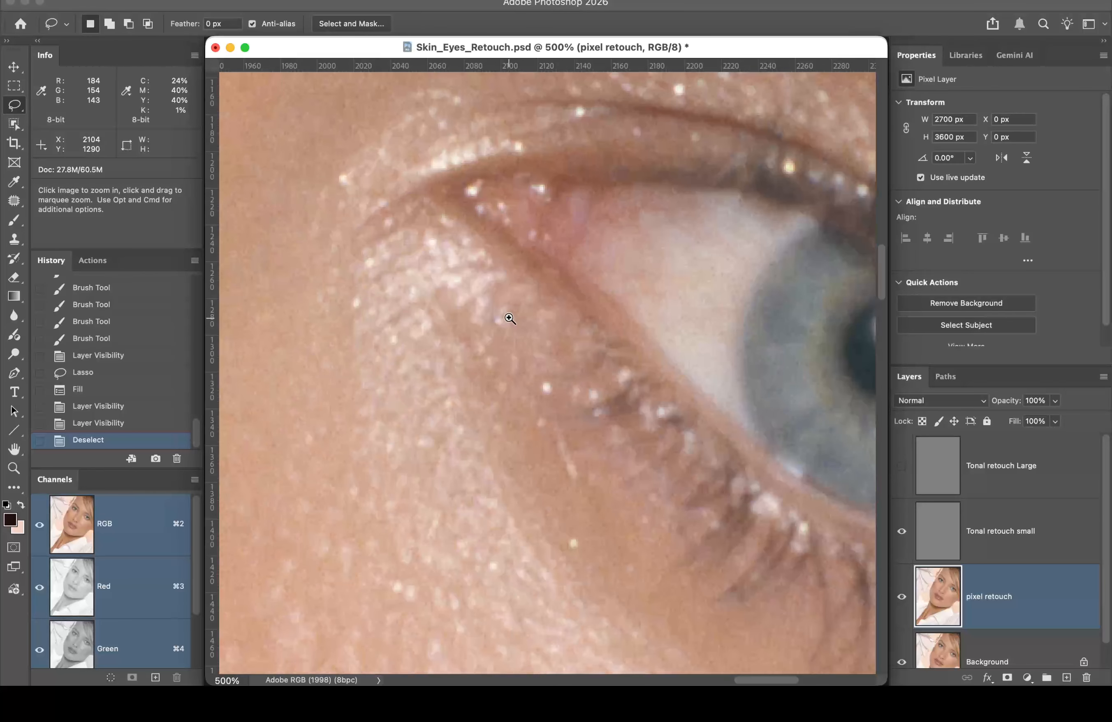
drag(568, 393, 522, 335)
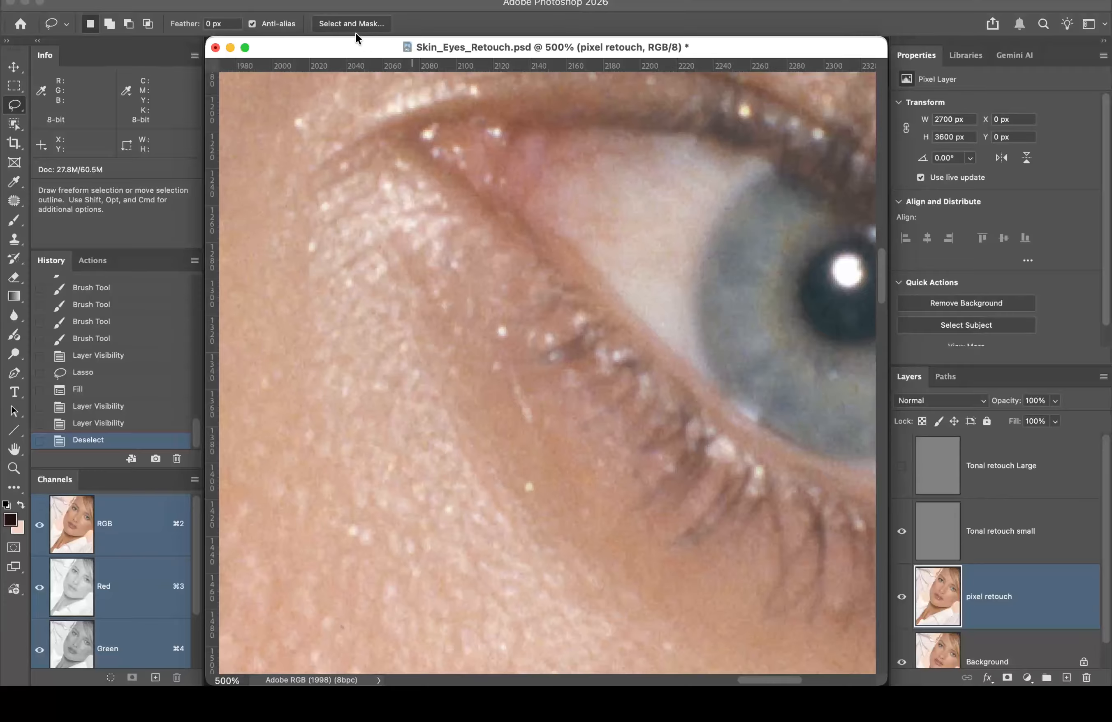
Step: Select the Healing Brush from its tool group and review its brush settings
mouse_move(358, 42)
mouse_down()
mouse_move(372, 49)
mouse_move(360, 41)
mouse_up()
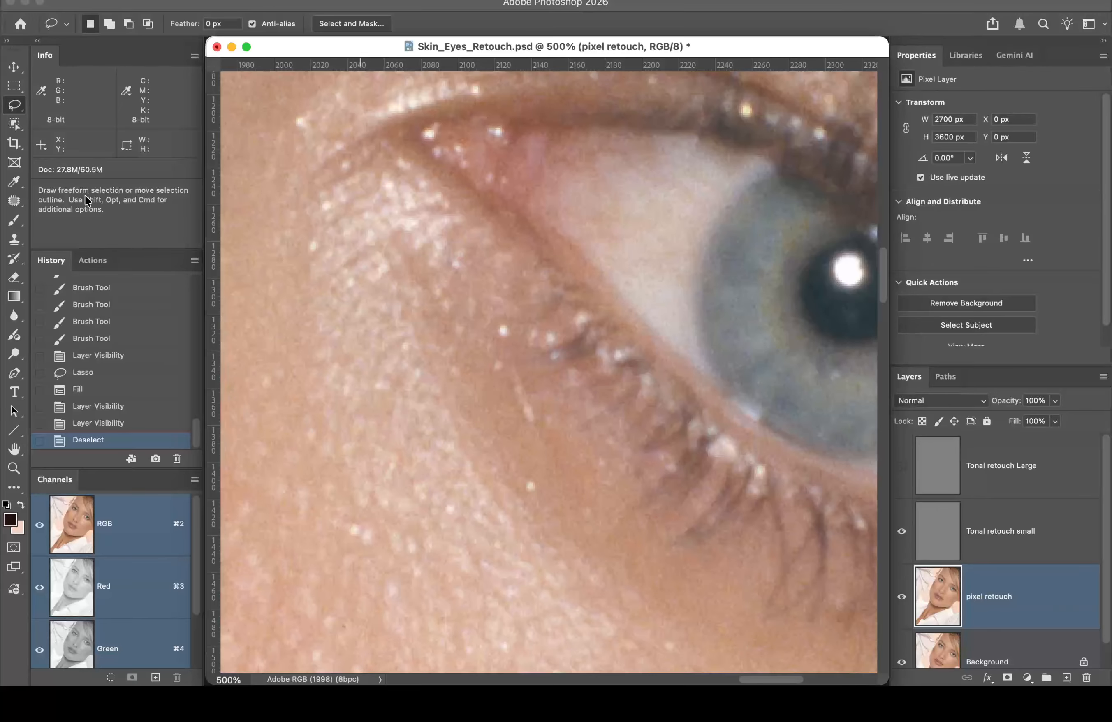
key(j)
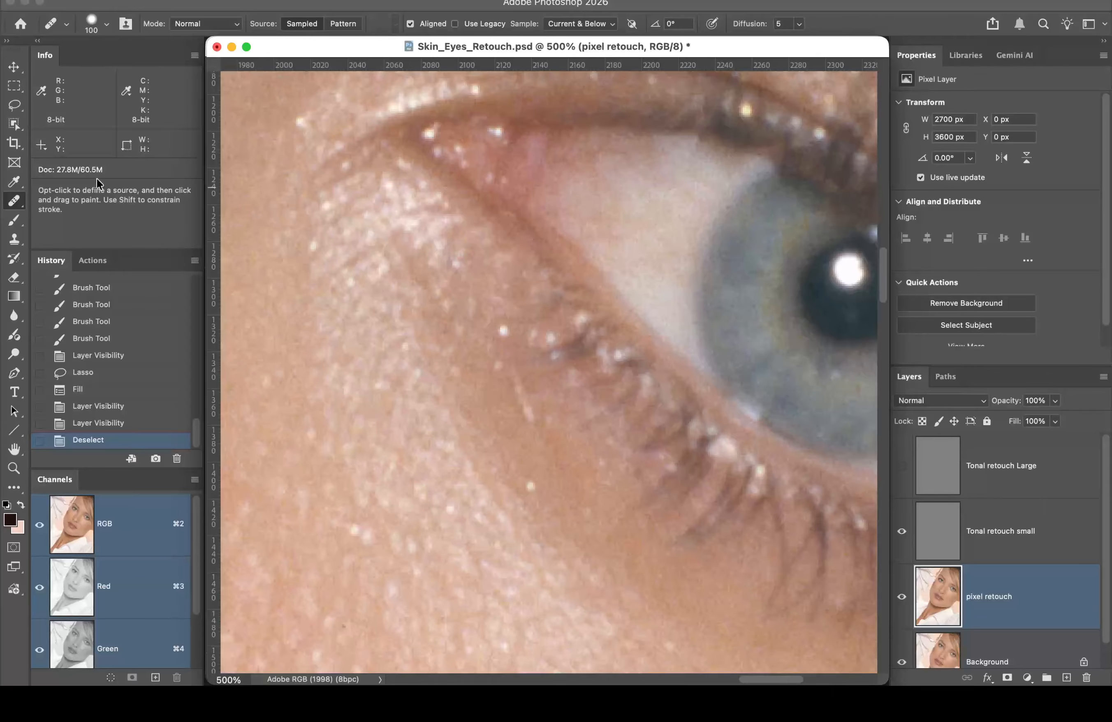
right_click(22, 204)
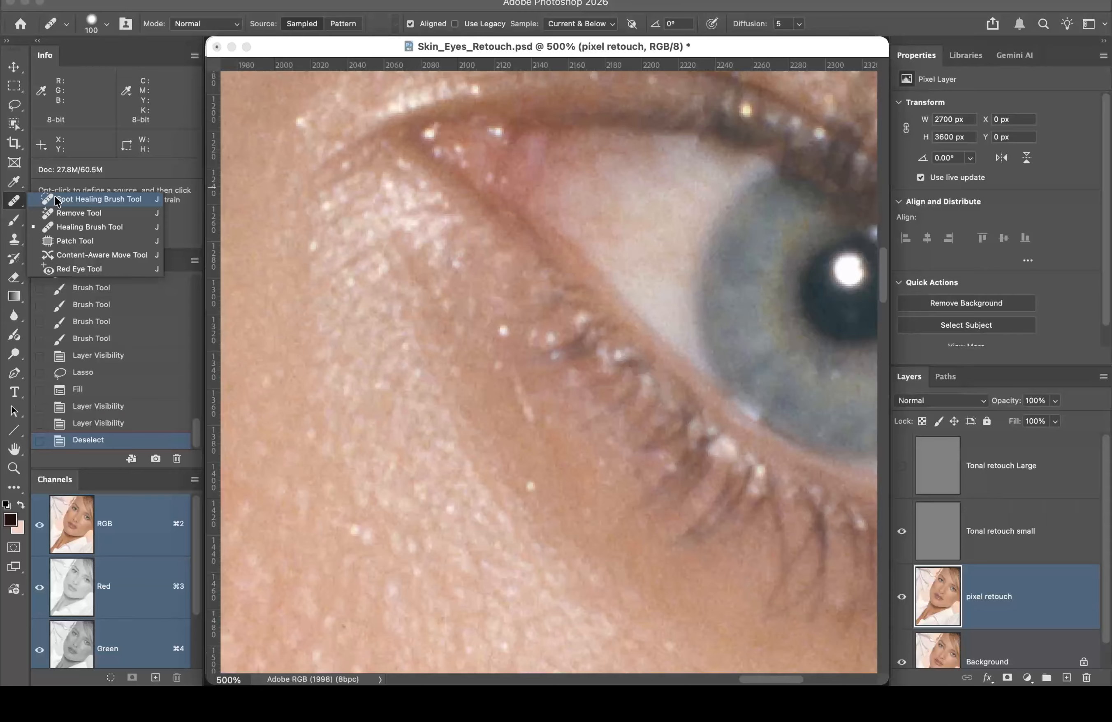
click(105, 225)
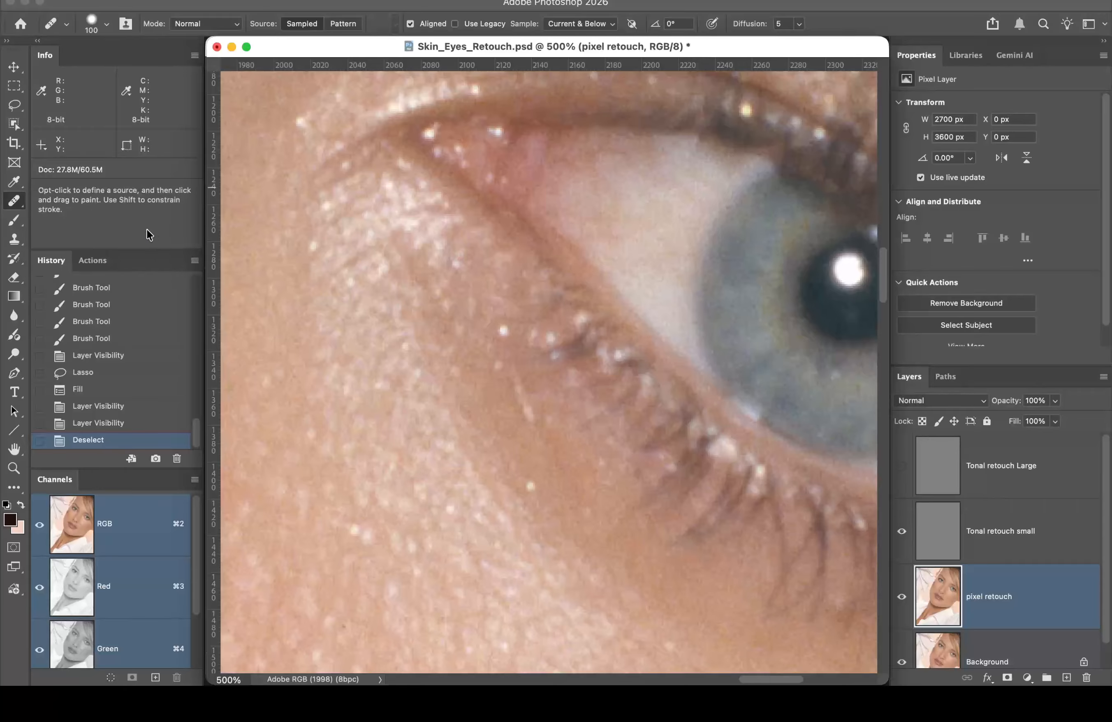
click(107, 24)
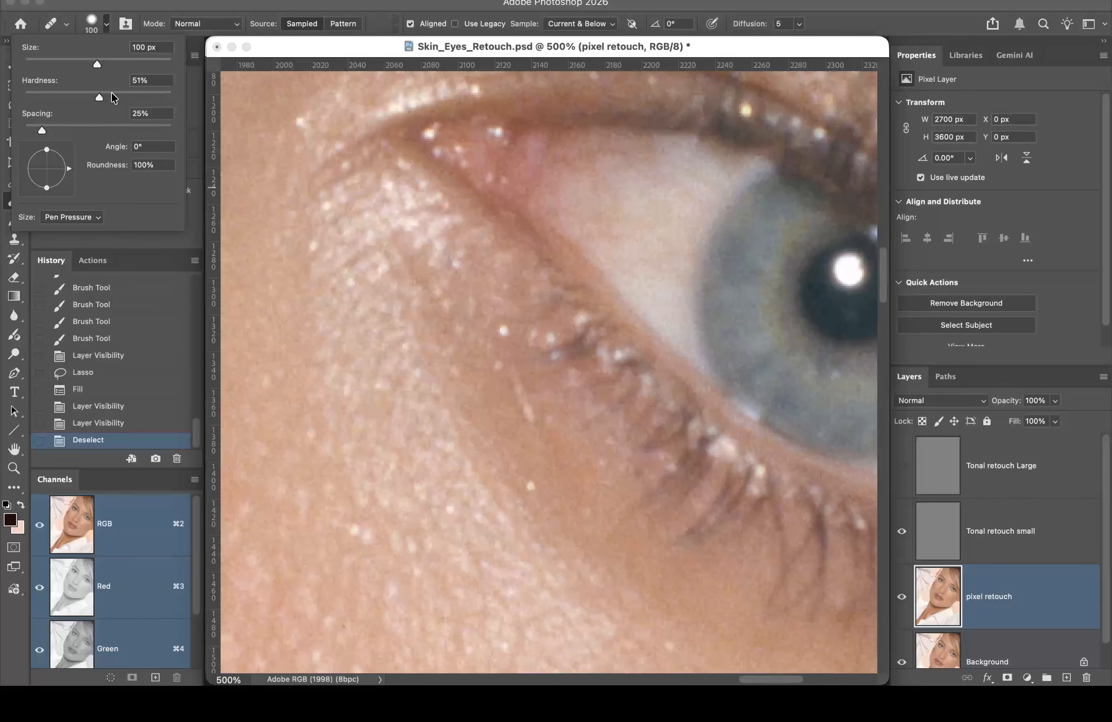
click(181, 2)
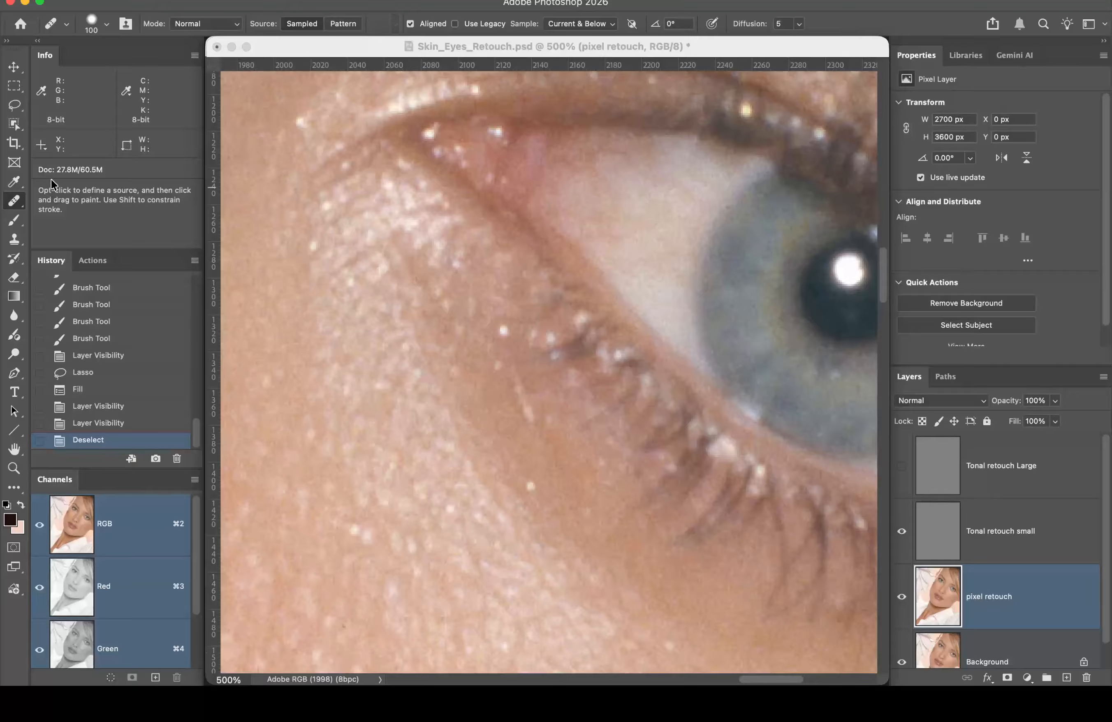
Step: Set the Clone Stamp brush hardness to 81%, then return to the Healing Brush
key(s)
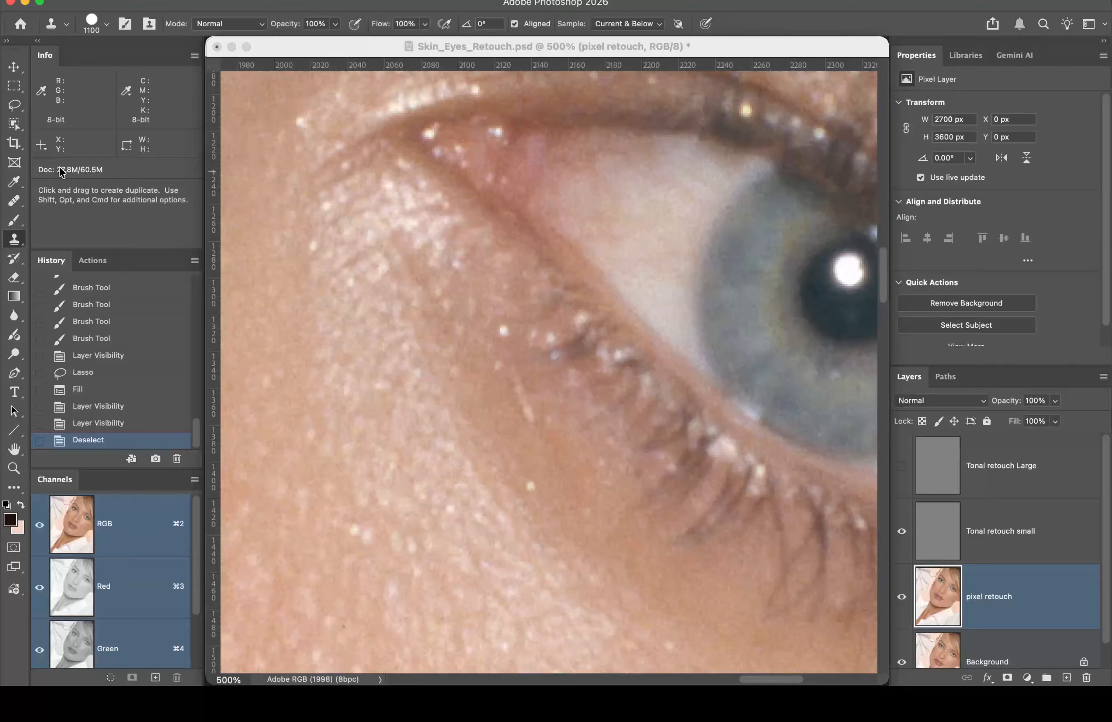
click(107, 23)
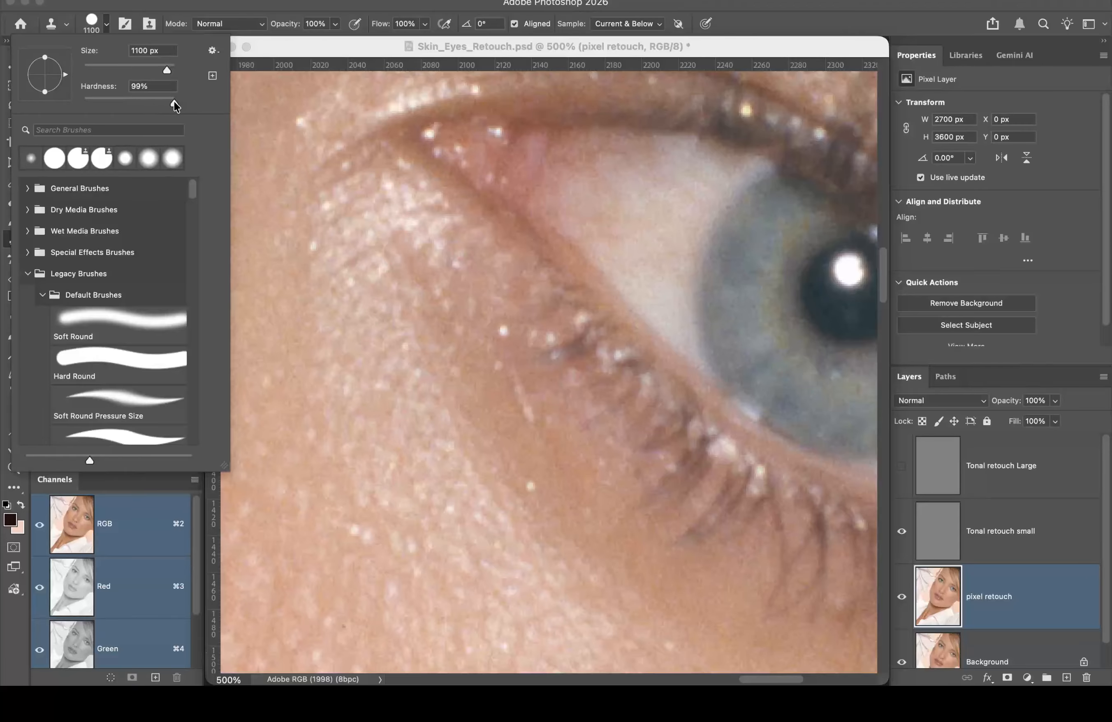
drag(171, 101, 156, 99)
click(157, 102)
click(218, 4)
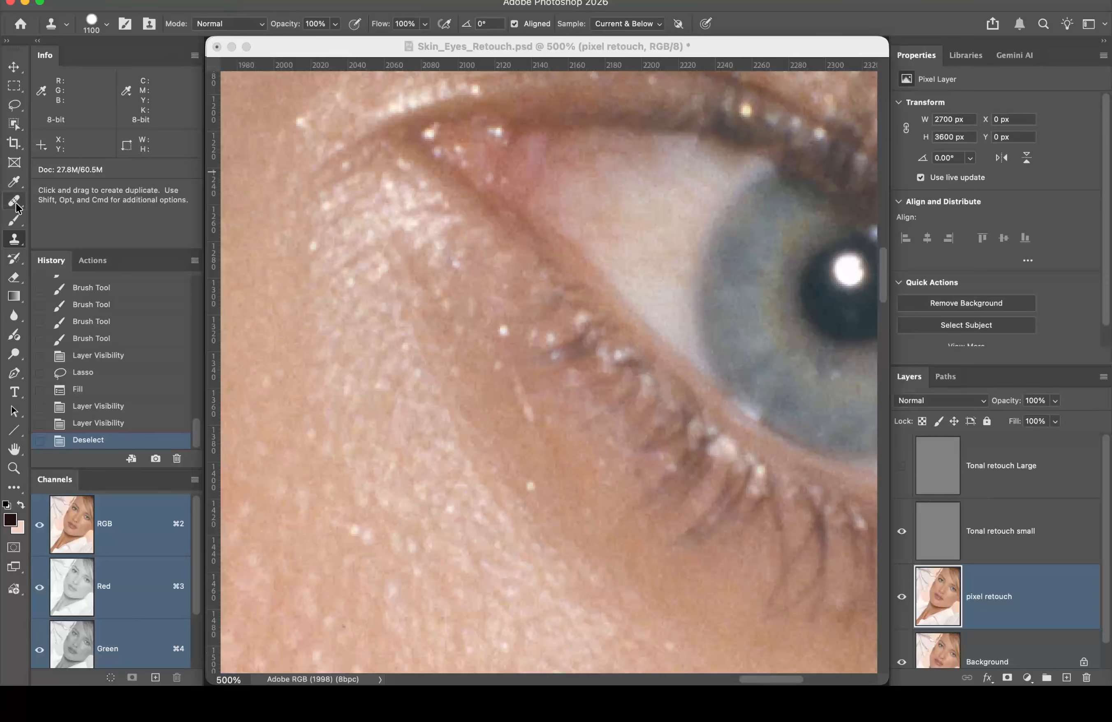
drag(16, 202, 58, 221)
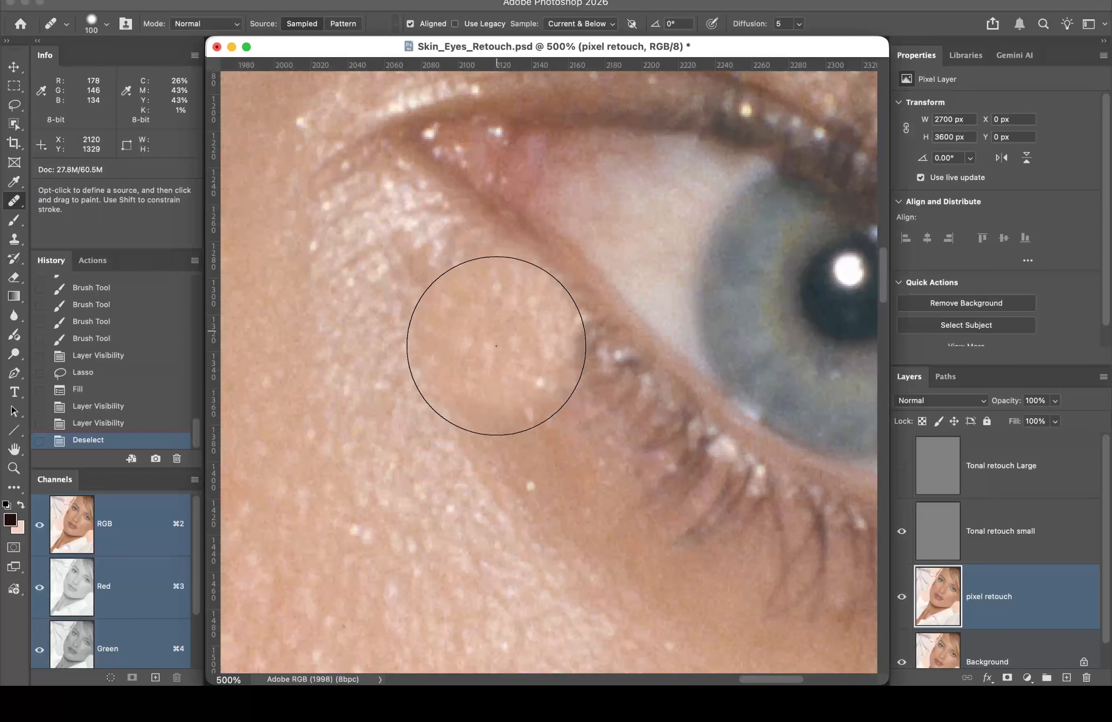
Step: Reduce the Healing Brush to 10 px and pan the iris and pupil to the centre
key(bracketleft)
key(bracketleft)
key(bracketleft)
key(bracketleft)
key(bracketleft)
key(bracketleft)
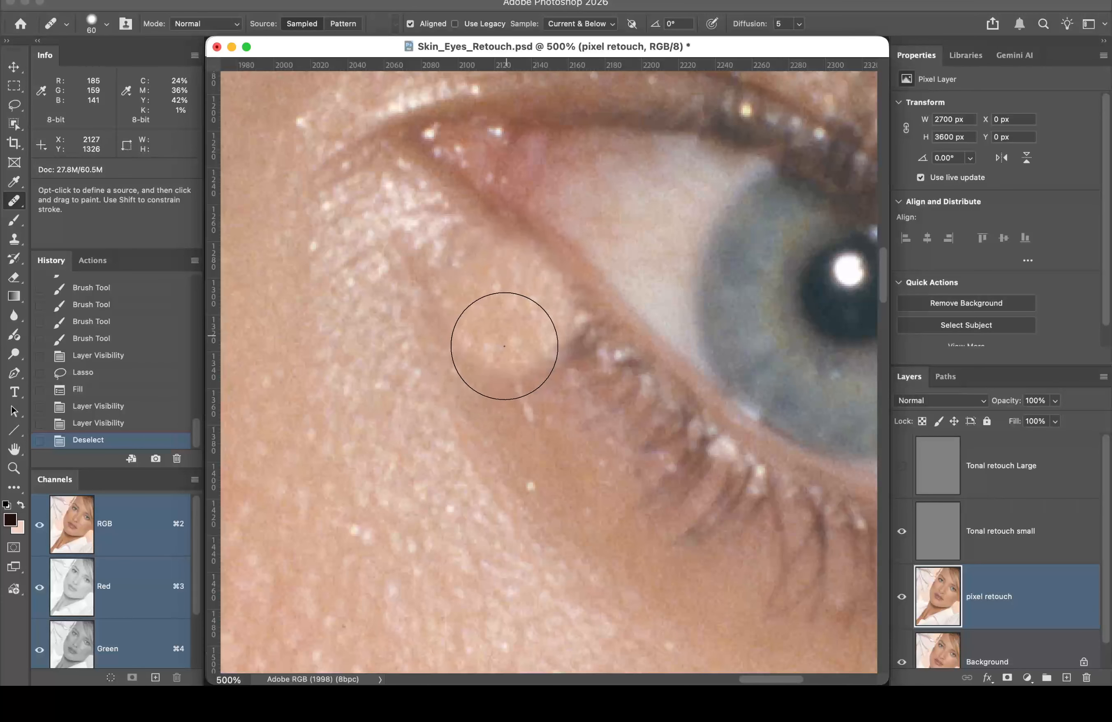
key(bracketleft)
key(bracketleft)
key(bracketleft)
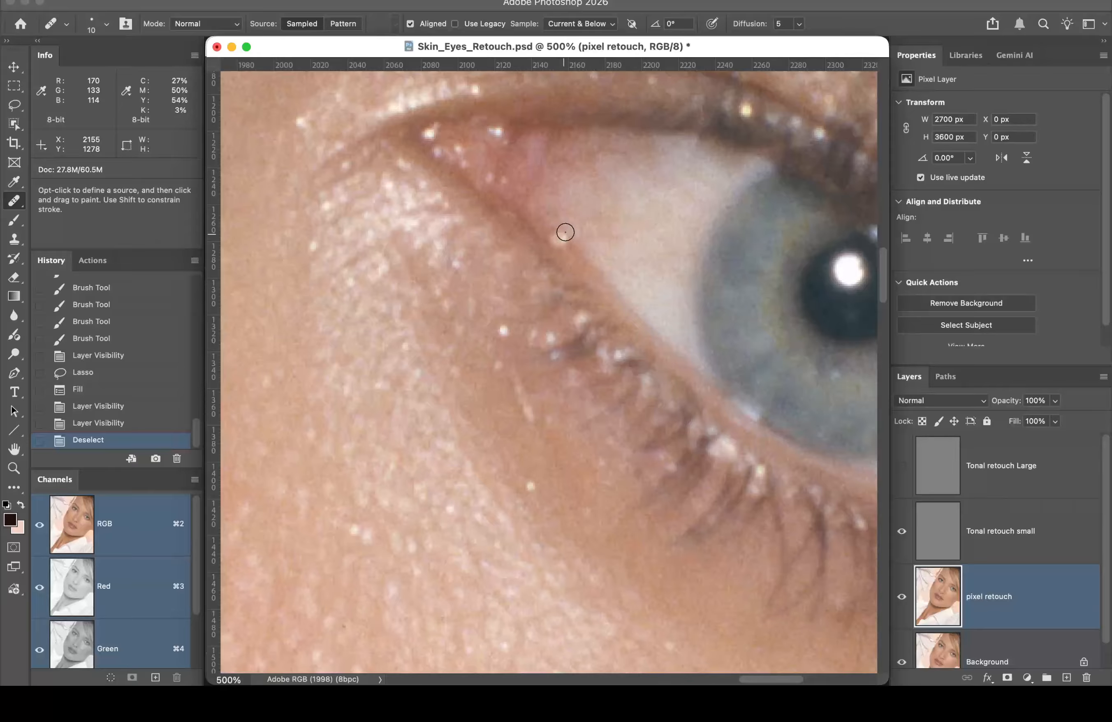
mouse_move(752, 293)
mouse_down()
mouse_move(643, 255)
mouse_move(523, 287)
mouse_up()
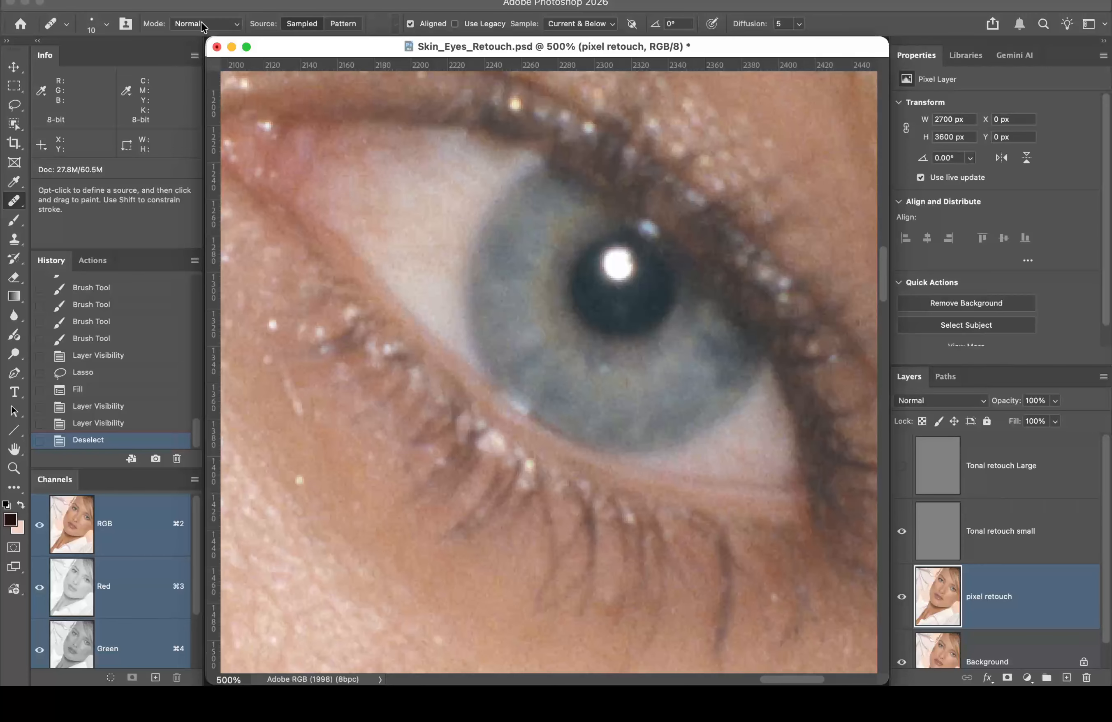
Step: Heal over the pupil's catchlight in Normal mode, undo it, then retry in Lighten mode
alt+click(620, 305)
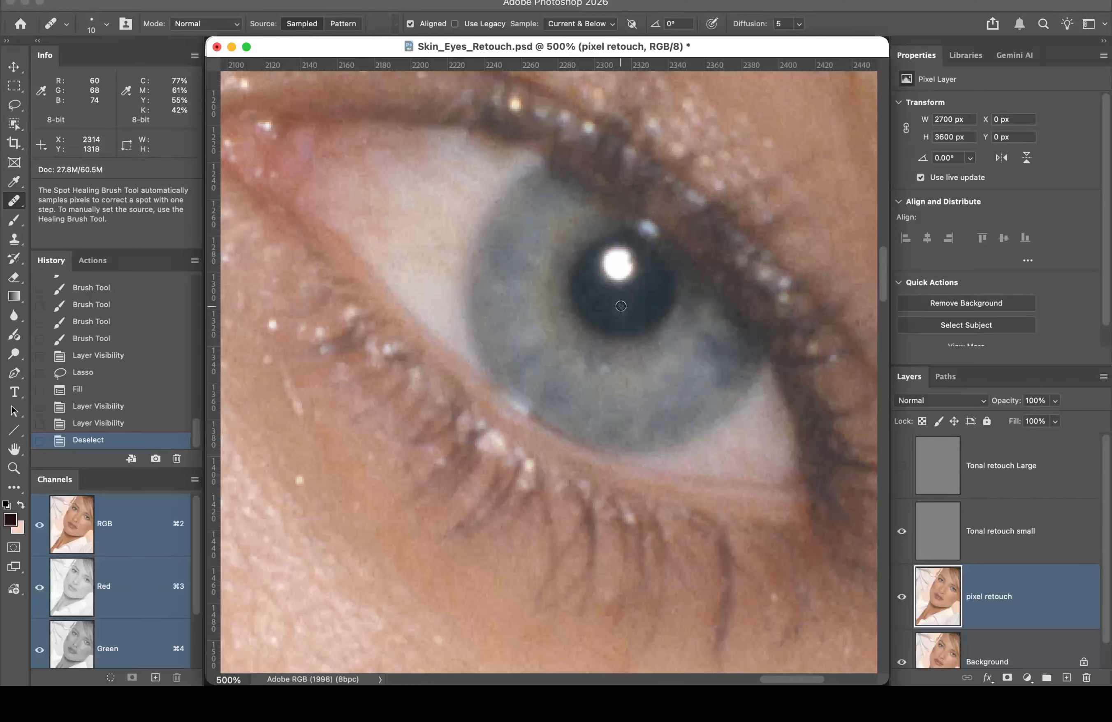
drag(615, 284, 610, 260)
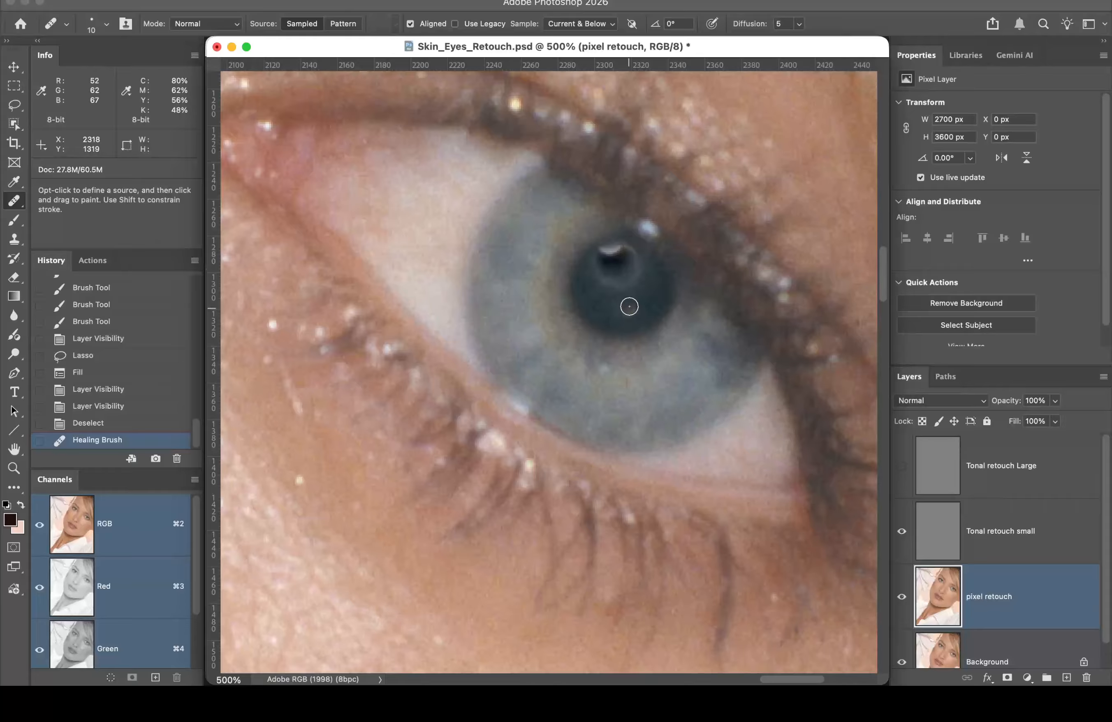
key(super+z)
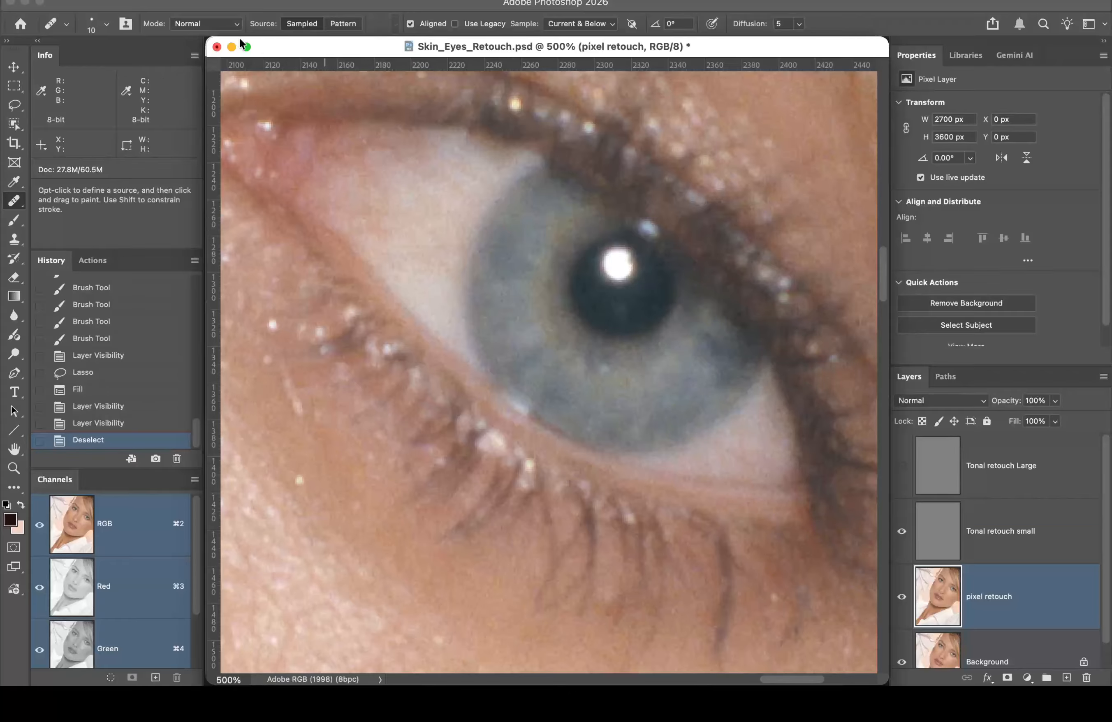
click(208, 26)
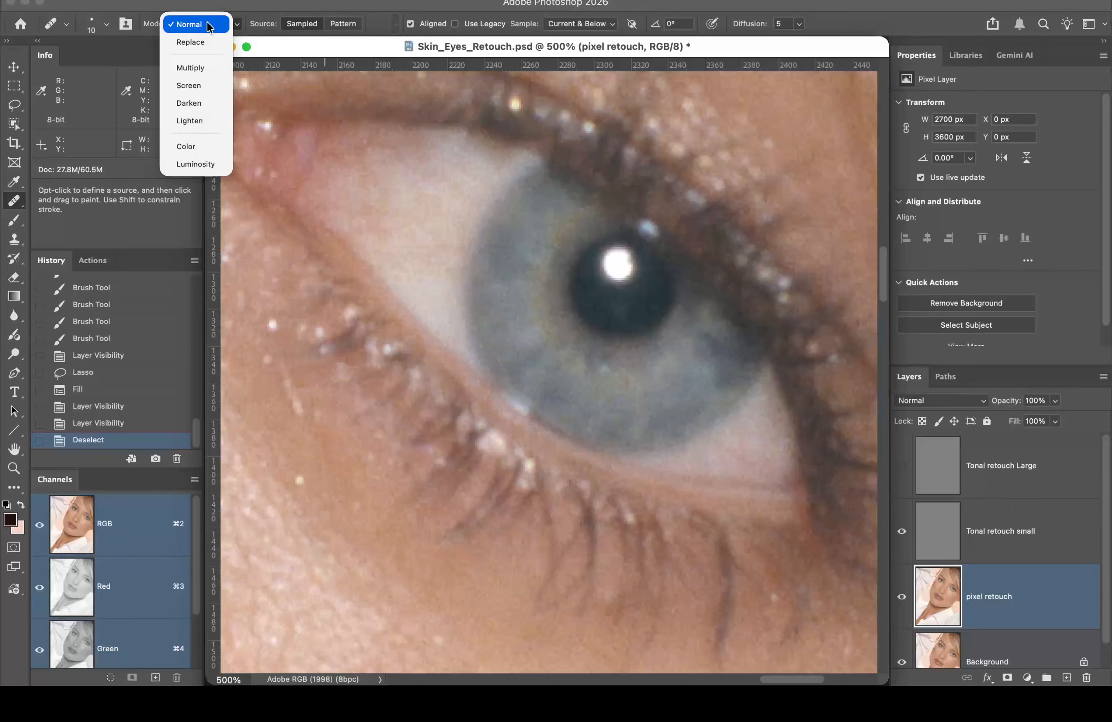
click(201, 120)
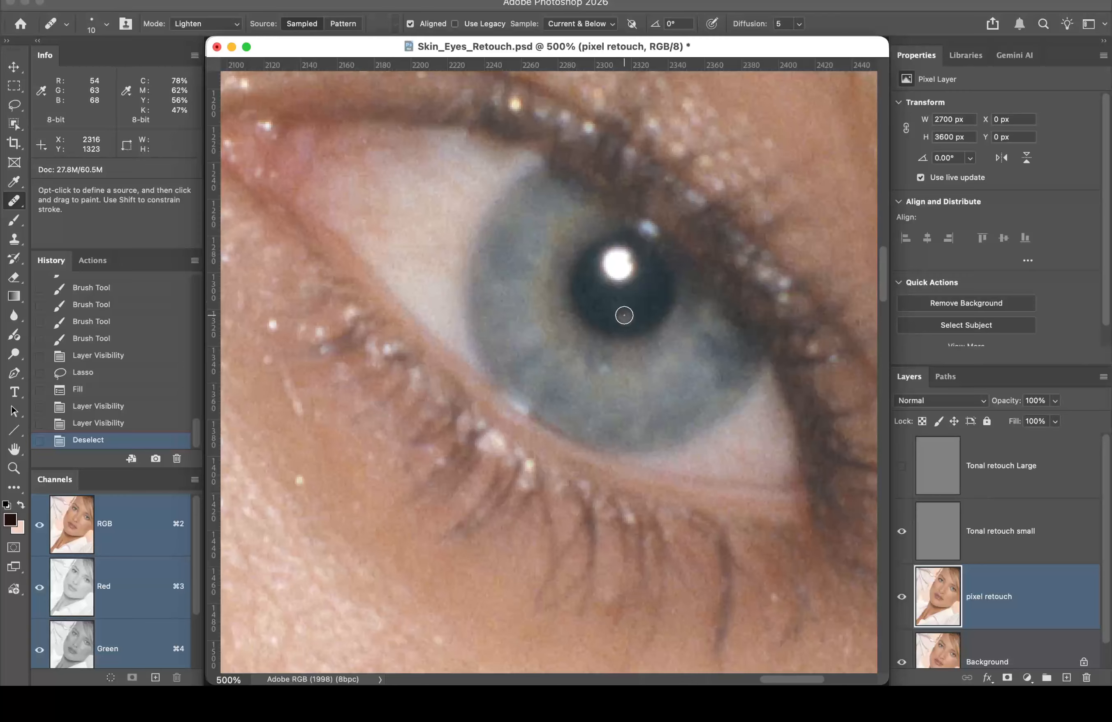
key(alt)
alt+click(627, 310)
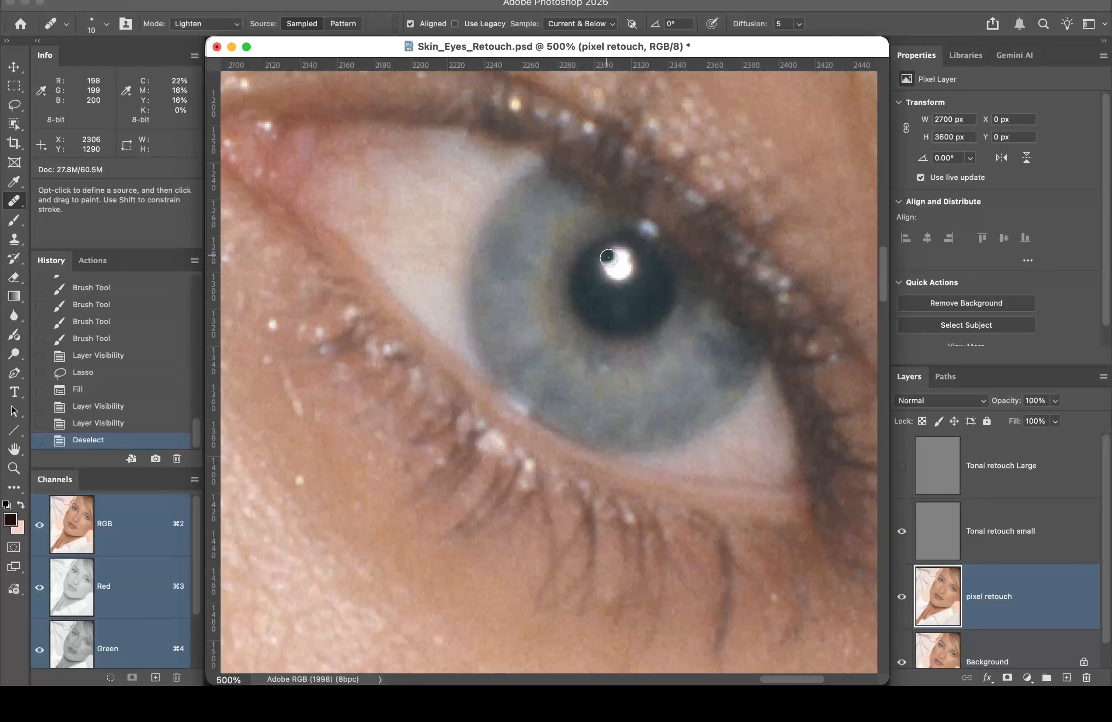
mouse_move(617, 273)
mouse_down()
mouse_move(618, 260)
mouse_move(615, 270)
mouse_up()
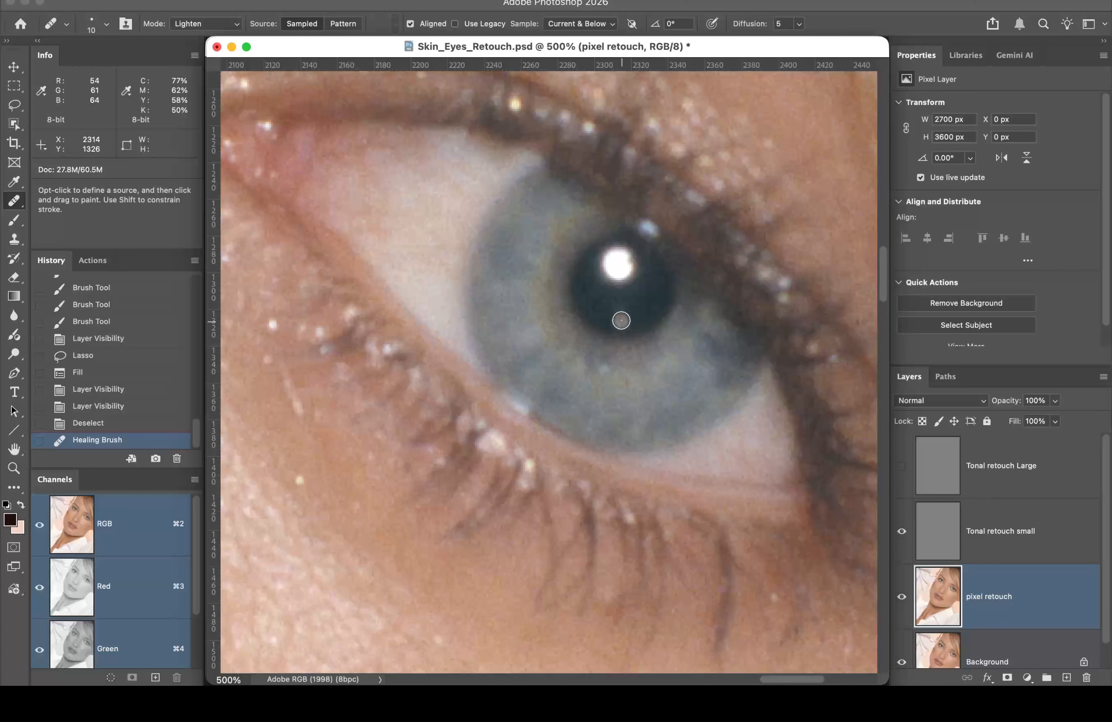
Step: Retry the catchlight heal in Darken mode, undo it, and pan back to the under-eye skin
click(212, 26)
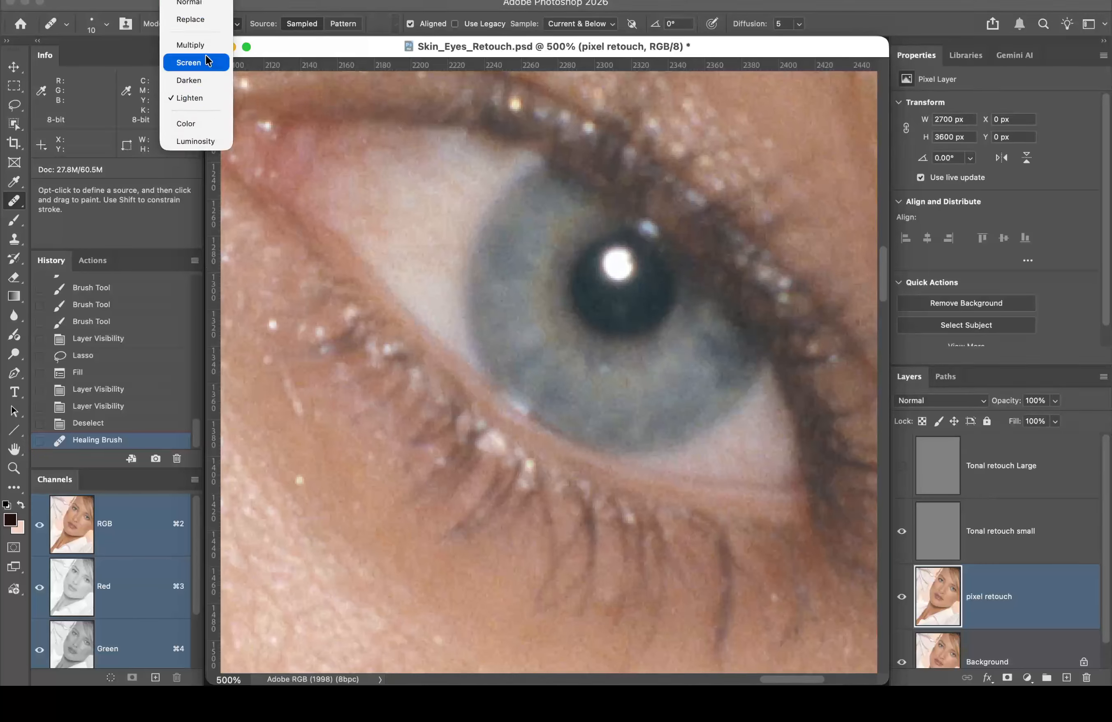
click(205, 76)
mouse_move(619, 272)
mouse_down()
mouse_move(605, 270)
mouse_move(619, 263)
mouse_up()
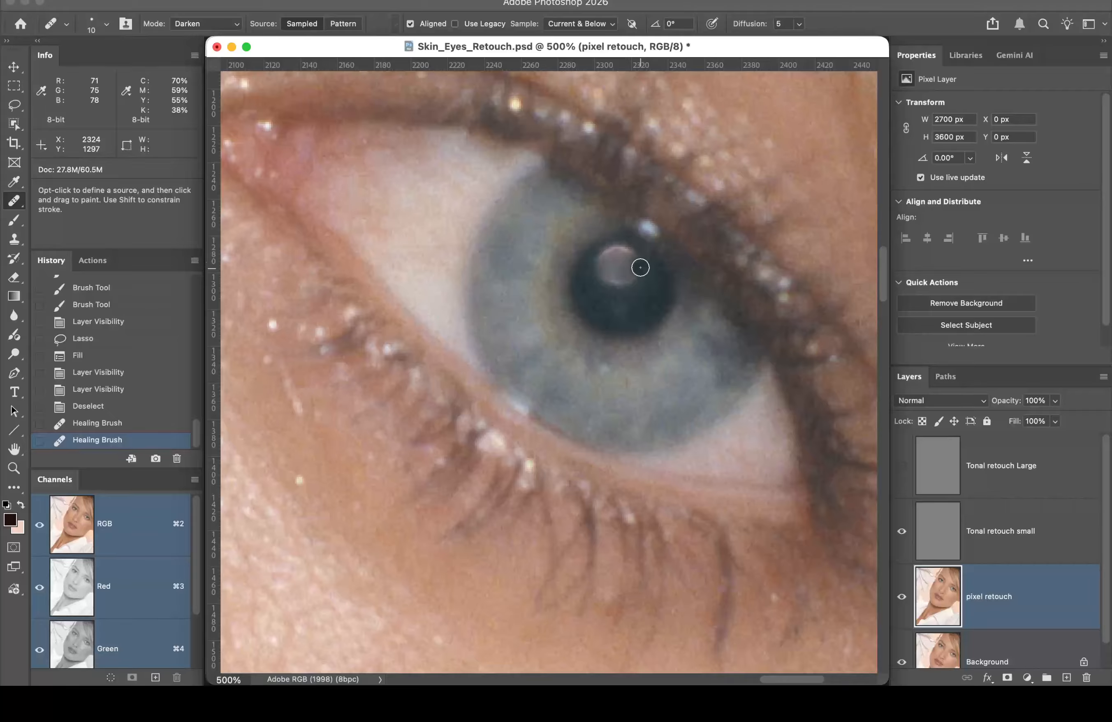
key(super+z)
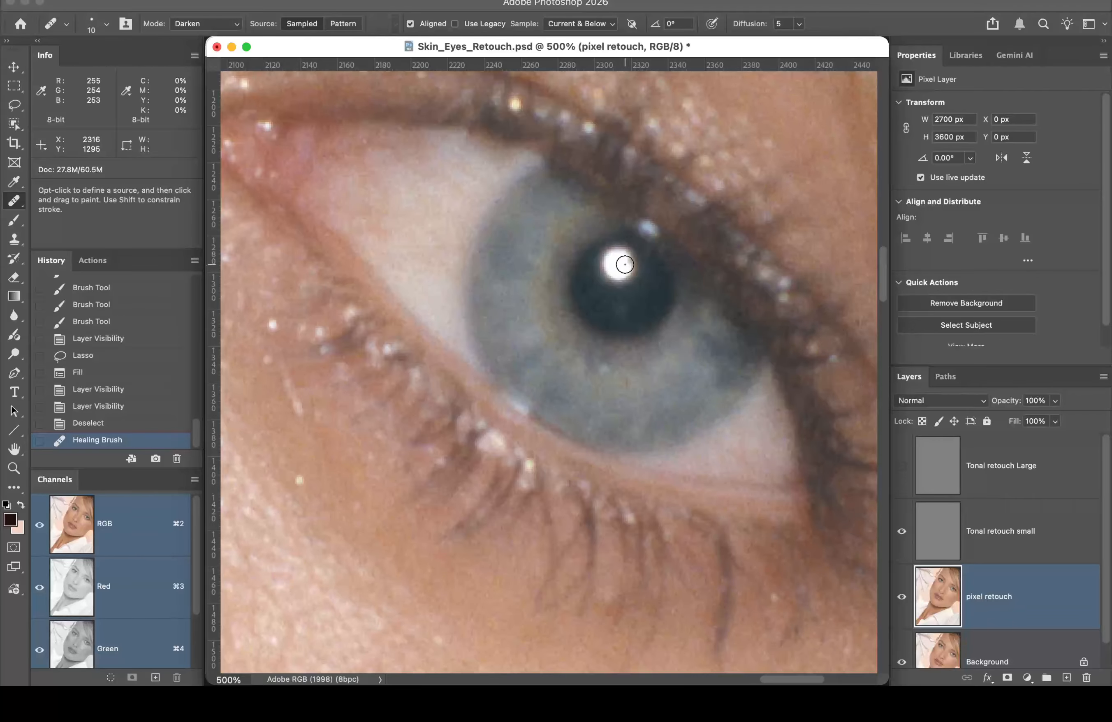
mouse_move(369, 293)
mouse_down()
mouse_move(533, 245)
mouse_move(548, 253)
mouse_up()
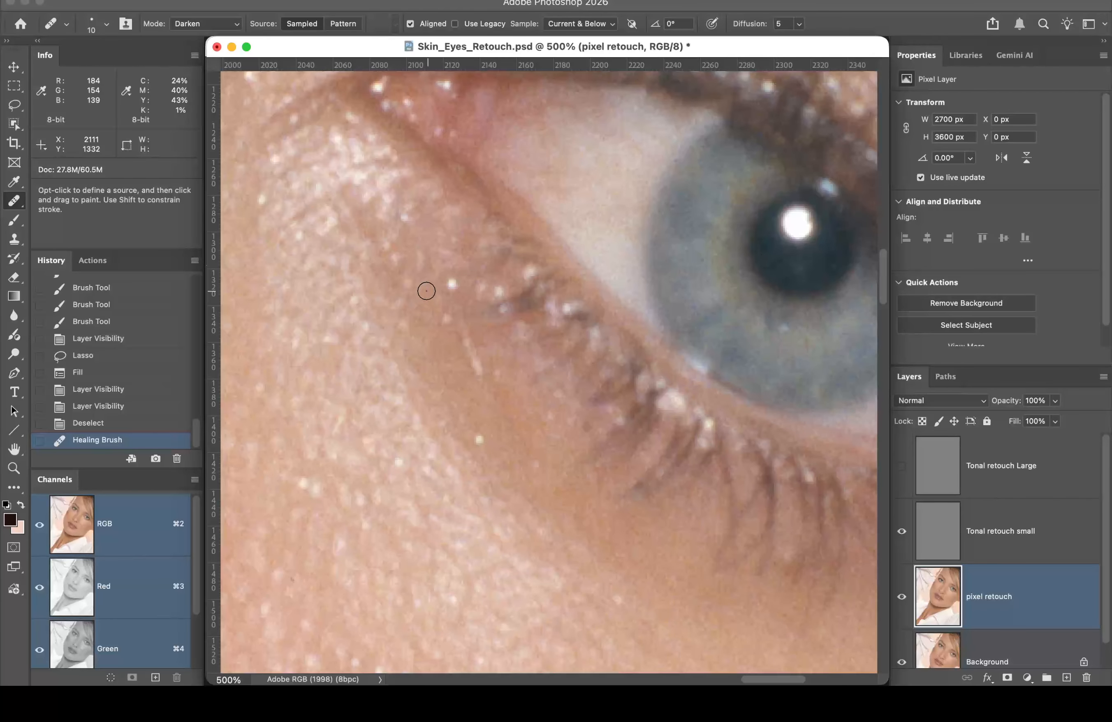
Step: Set the Healing Brush blend mode to Darken and pan to the skin below the eye
click(217, 25)
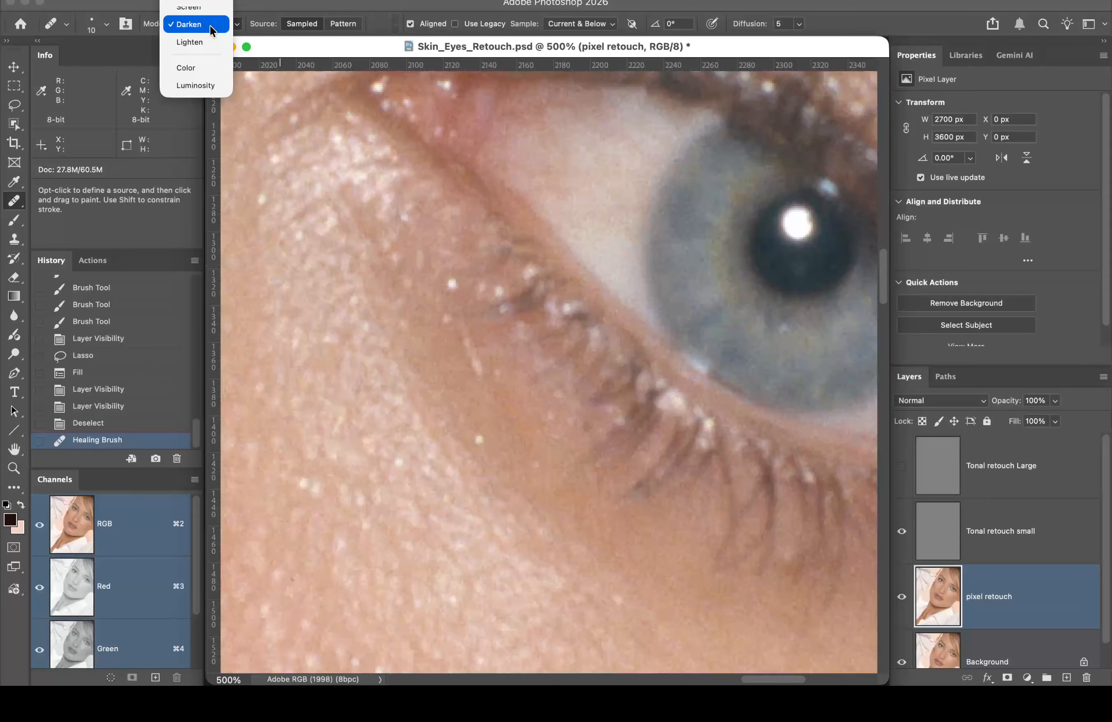
click(197, 3)
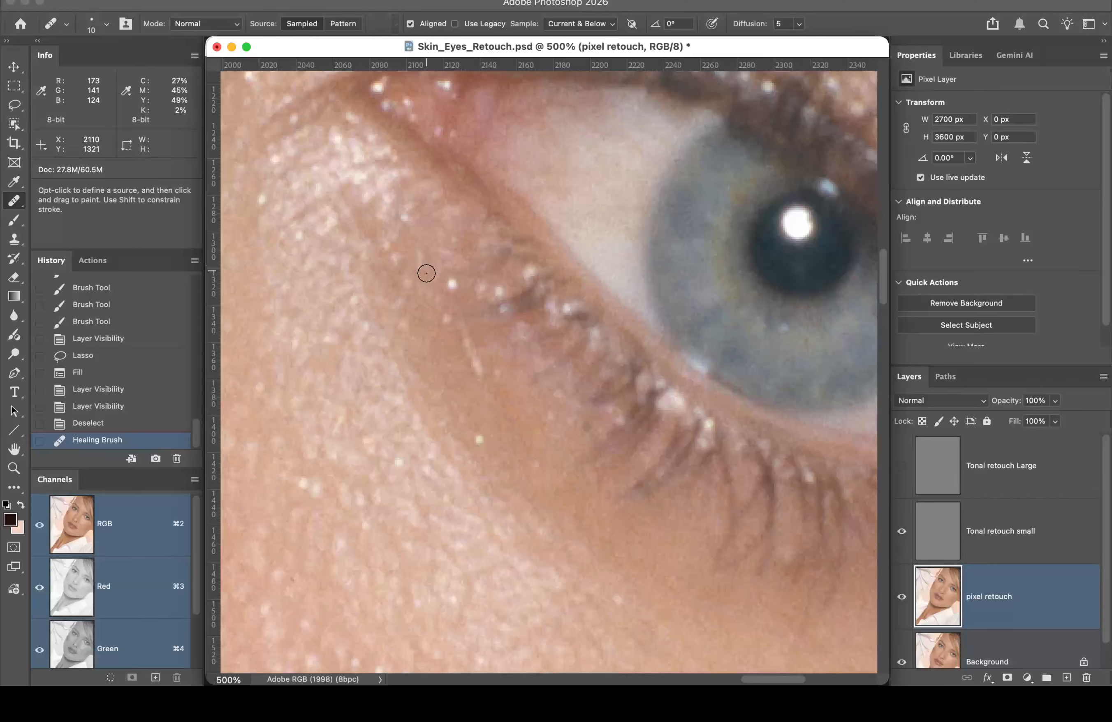
click(214, 25)
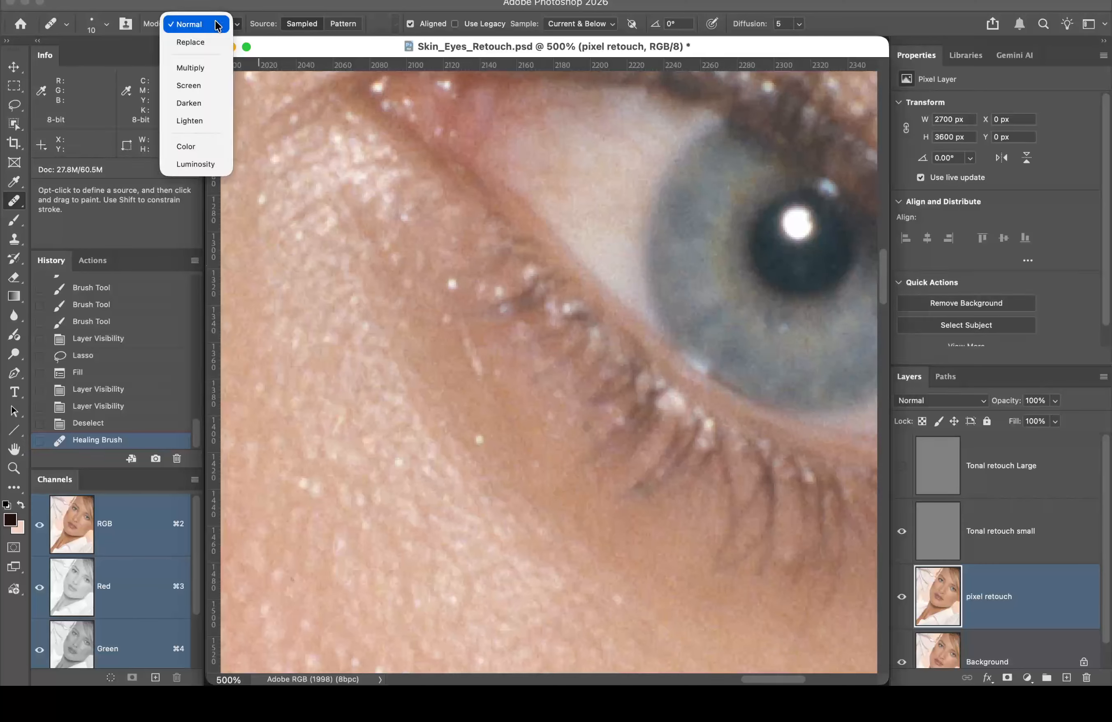
click(197, 103)
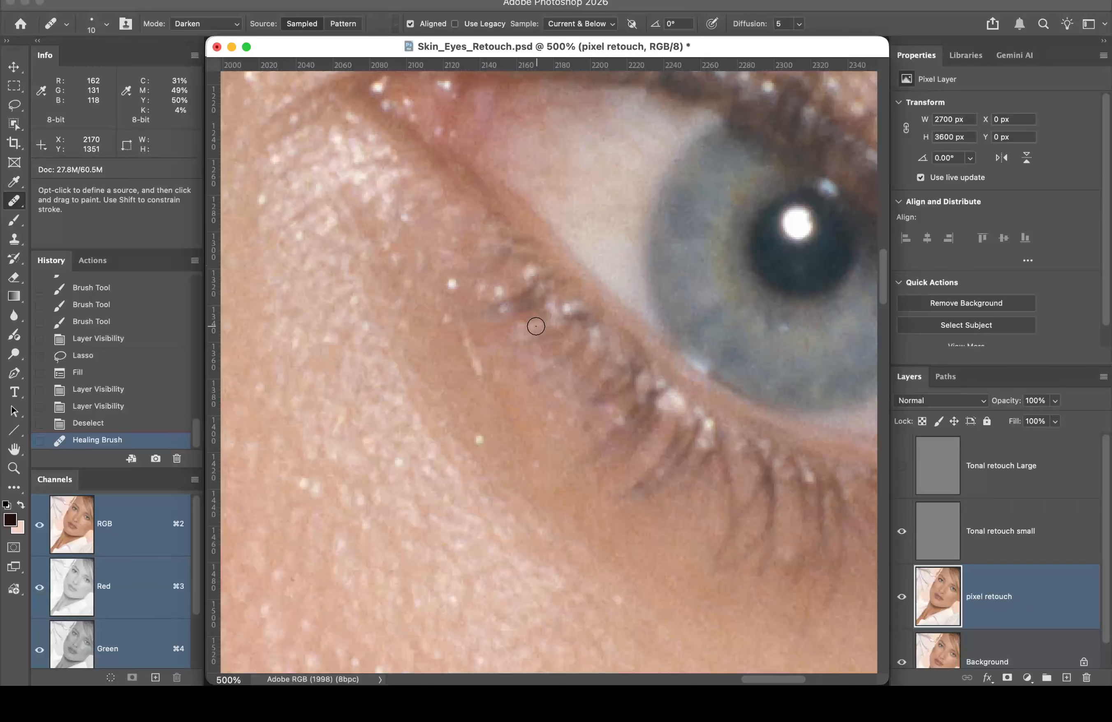
drag(385, 373, 656, 7)
drag(596, 298, 525, 105)
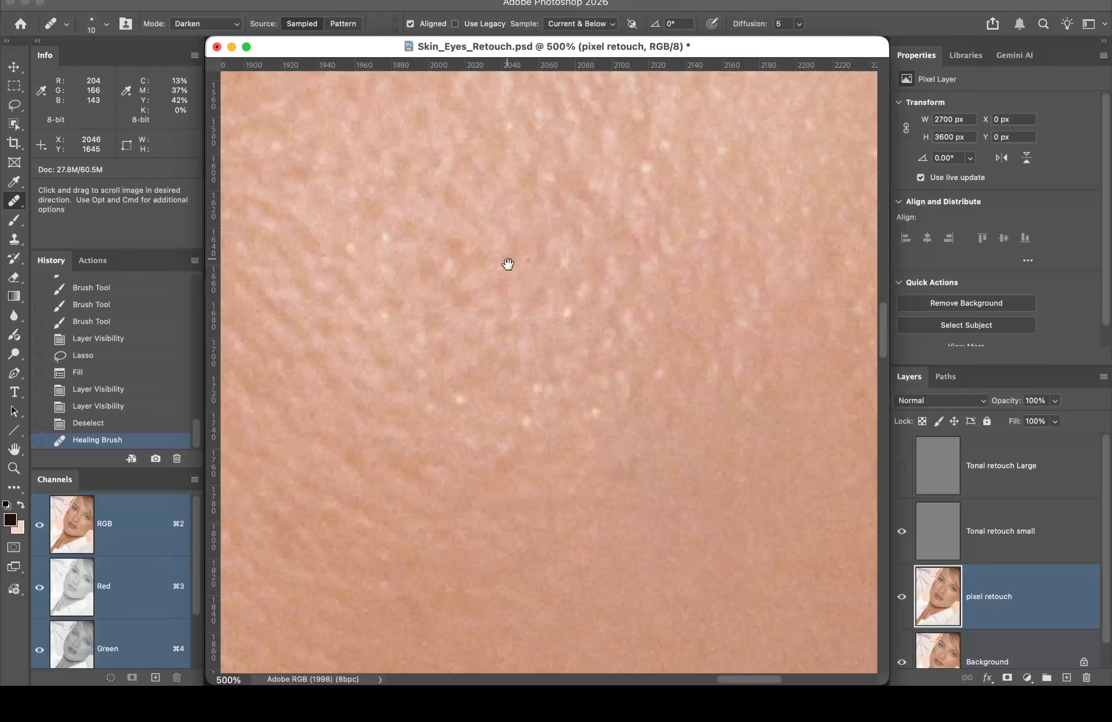
Step: Heal the bright speck on the cheek below the eye, then bring the eye back into view
mouse_move(508, 264)
mouse_down()
mouse_move(435, 219)
mouse_move(378, 273)
mouse_move(523, 236)
mouse_move(705, 246)
mouse_move(710, 226)
mouse_move(573, 310)
mouse_move(521, 370)
mouse_move(522, 271)
mouse_move(470, 354)
mouse_up()
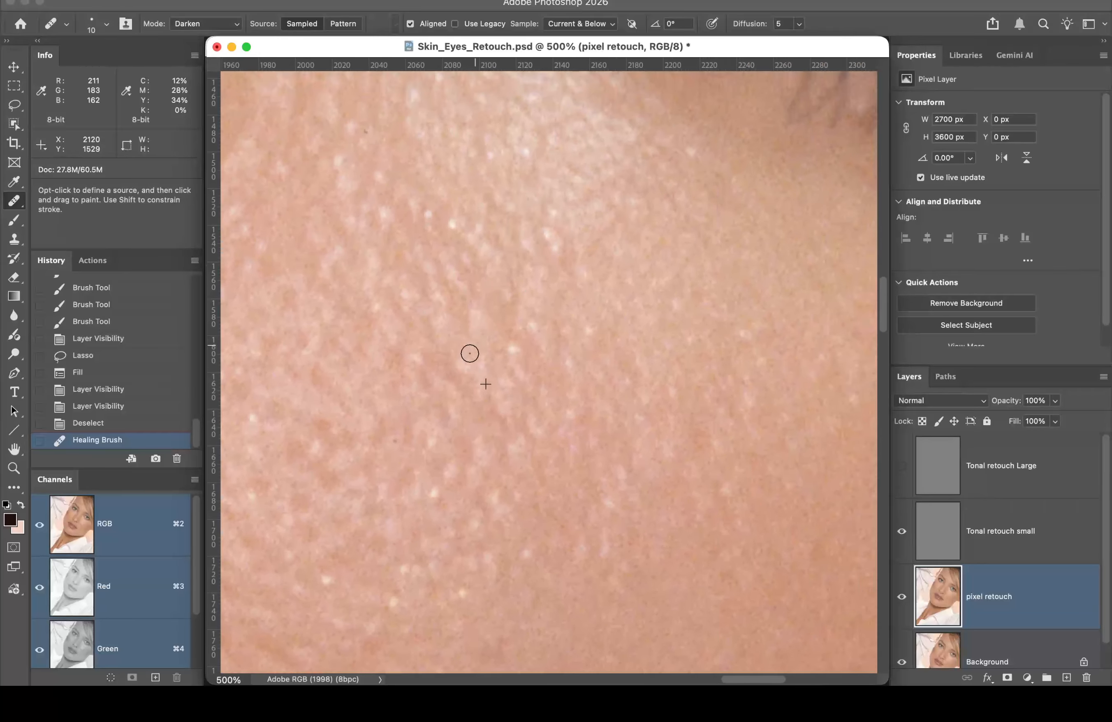
click(470, 354)
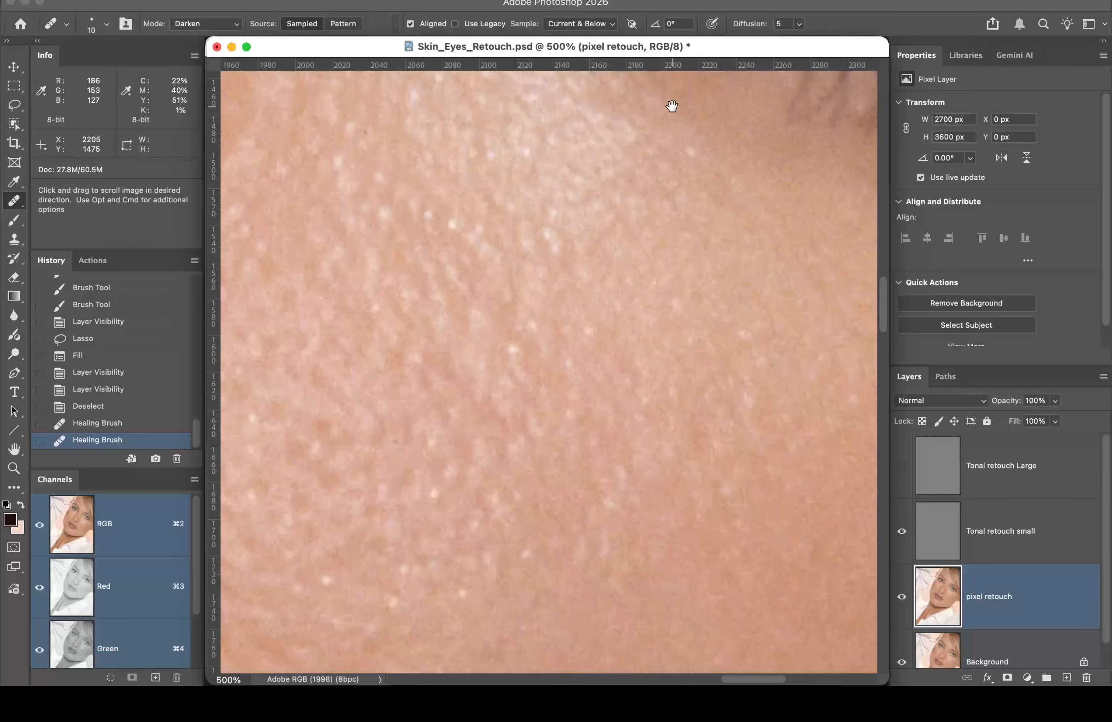
drag(673, 107, 622, 554)
drag(475, 239, 481, 266)
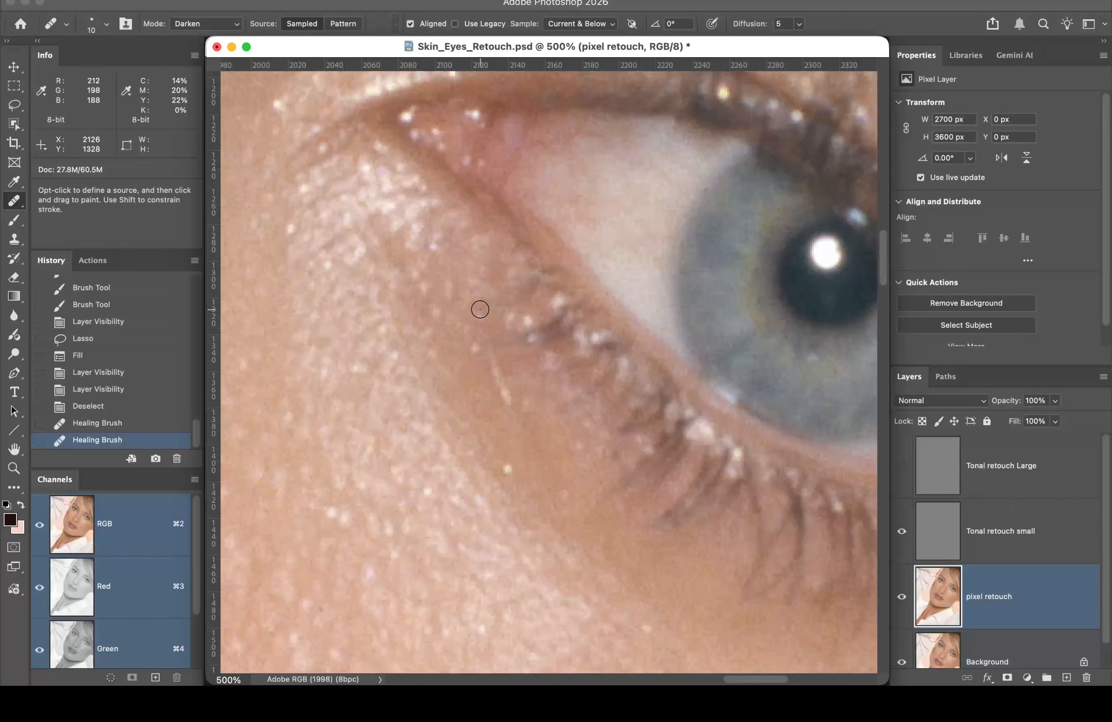
Step: Sample clean under-eye skin and heal the bright spots just below the eye
alt+click(469, 280)
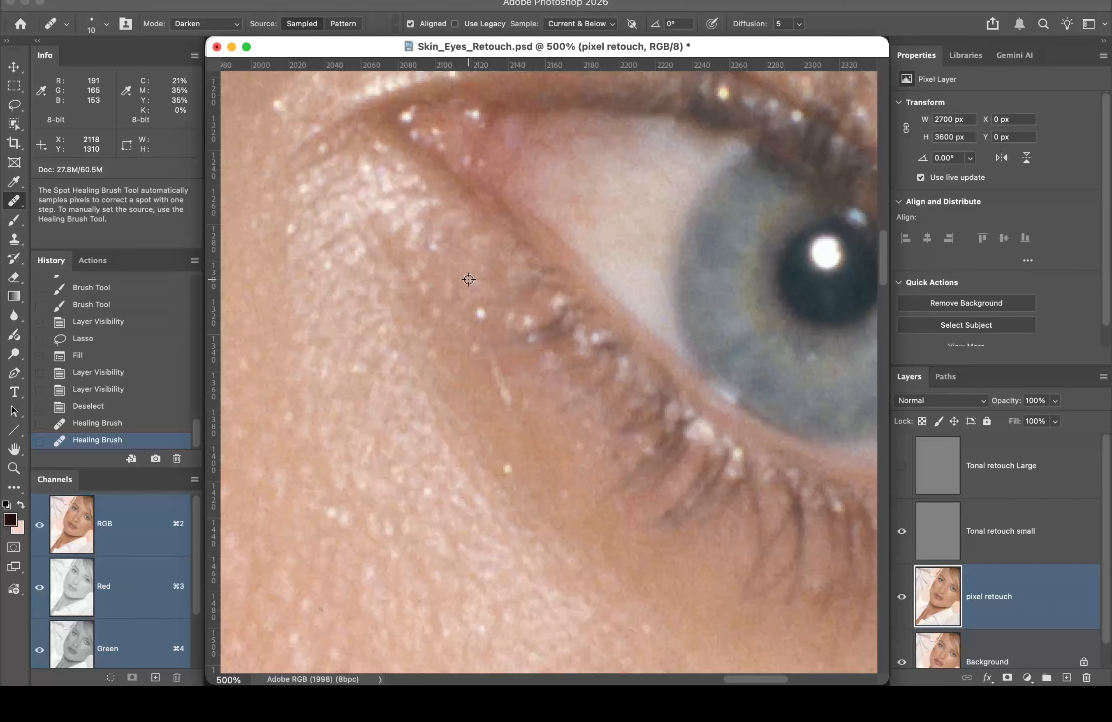
alt+click(468, 285)
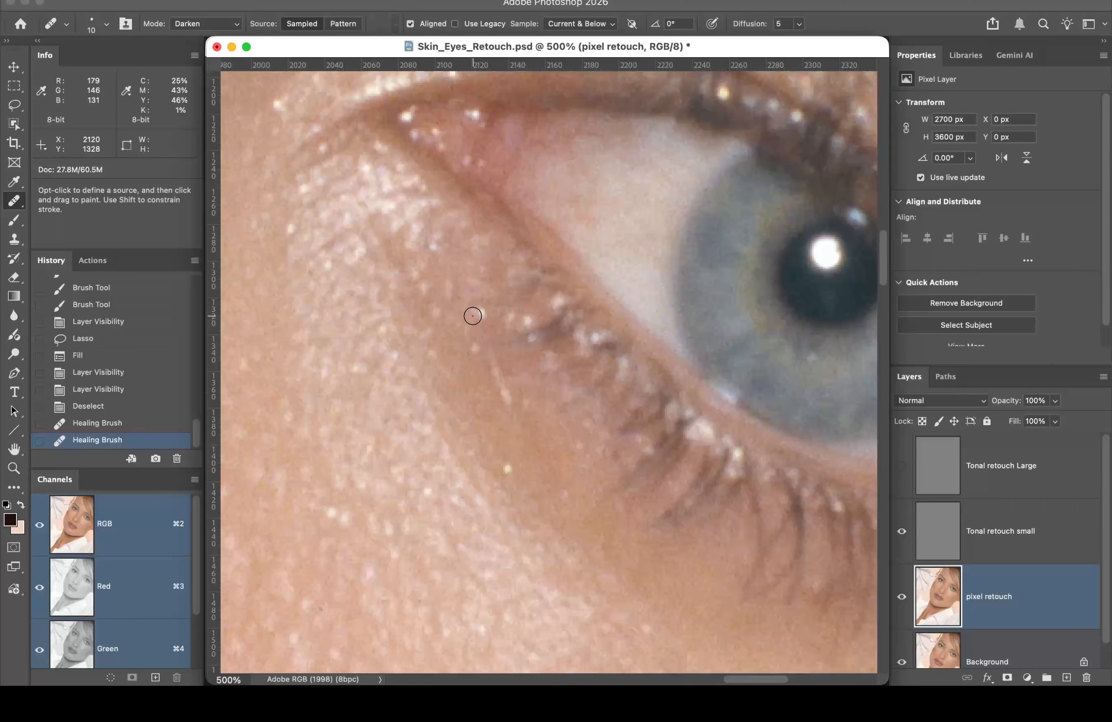
drag(482, 314, 480, 311)
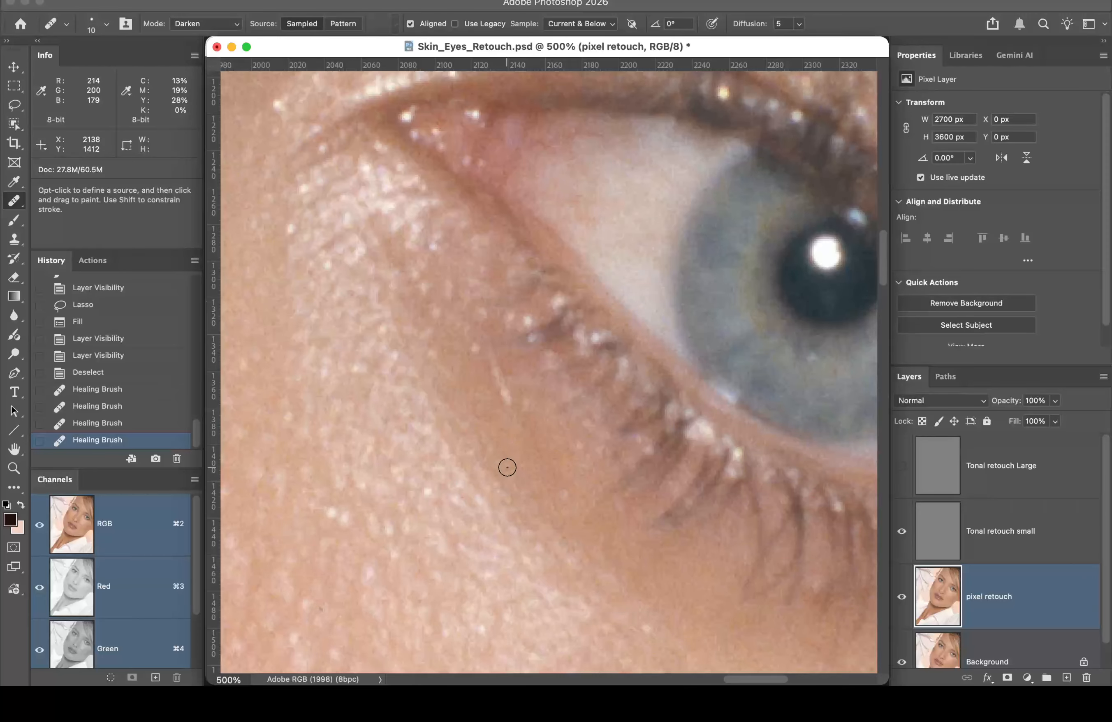
alt+click(498, 448)
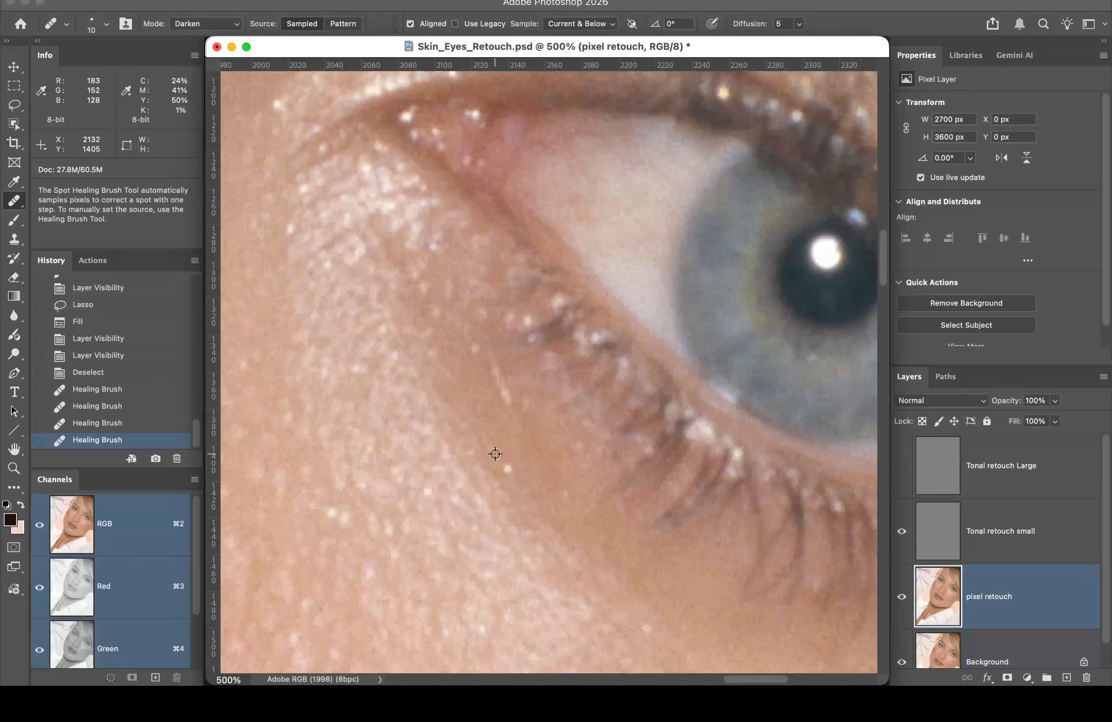
click(509, 471)
Step: Heal the bright specks near the inner eye corner and on the skin under the brow
scroll(509, 468, up, 5)
scroll(508, 467, left, 5)
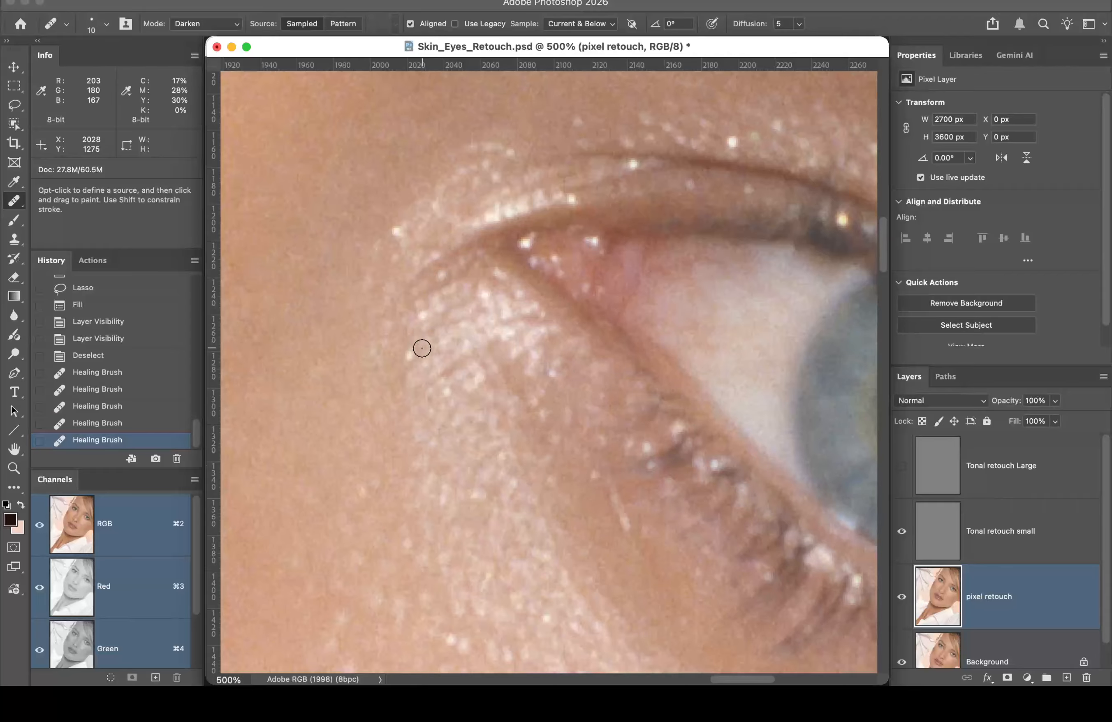
alt+click(406, 330)
click(410, 357)
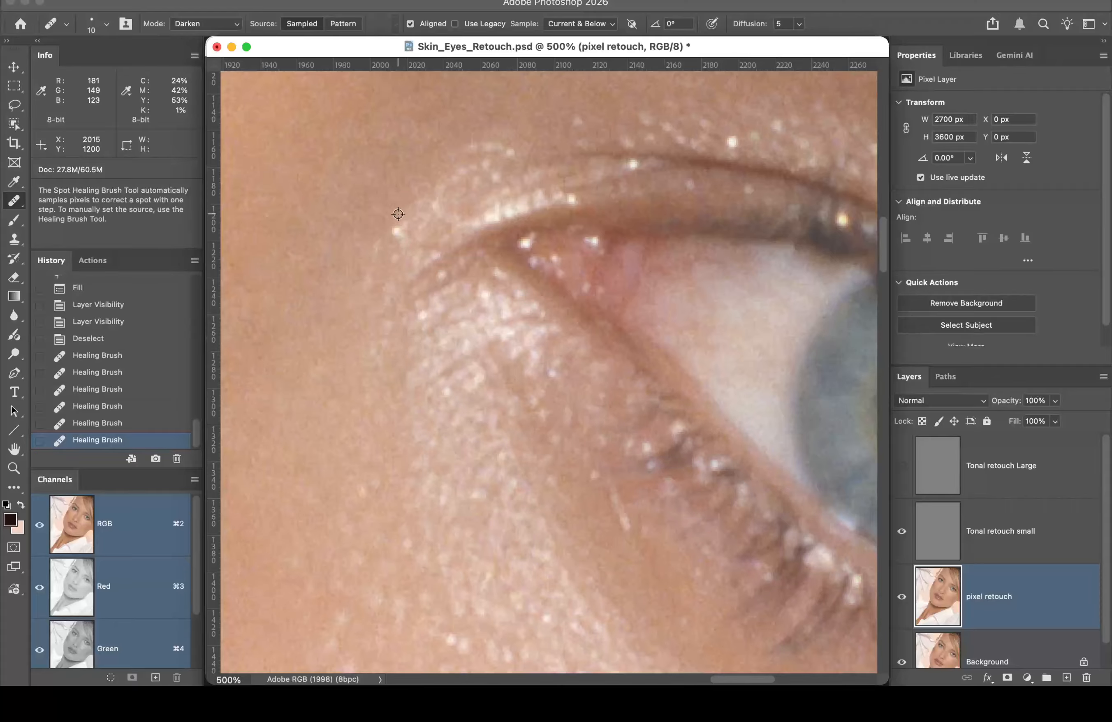
click(394, 228)
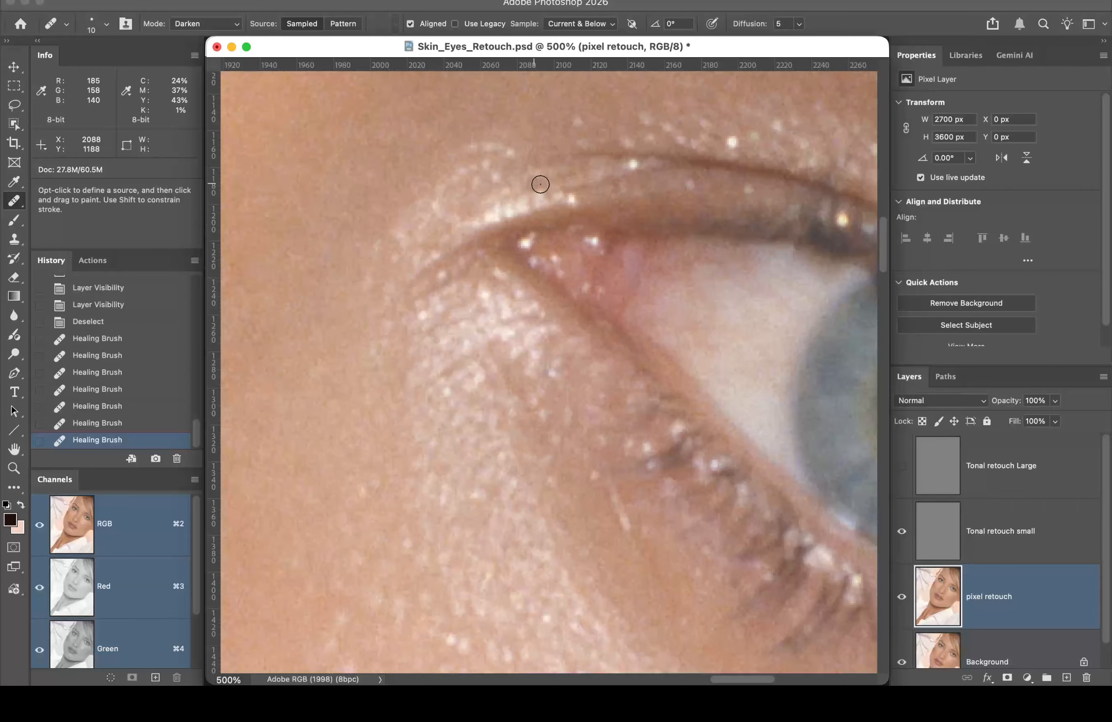
drag(627, 197, 529, 211)
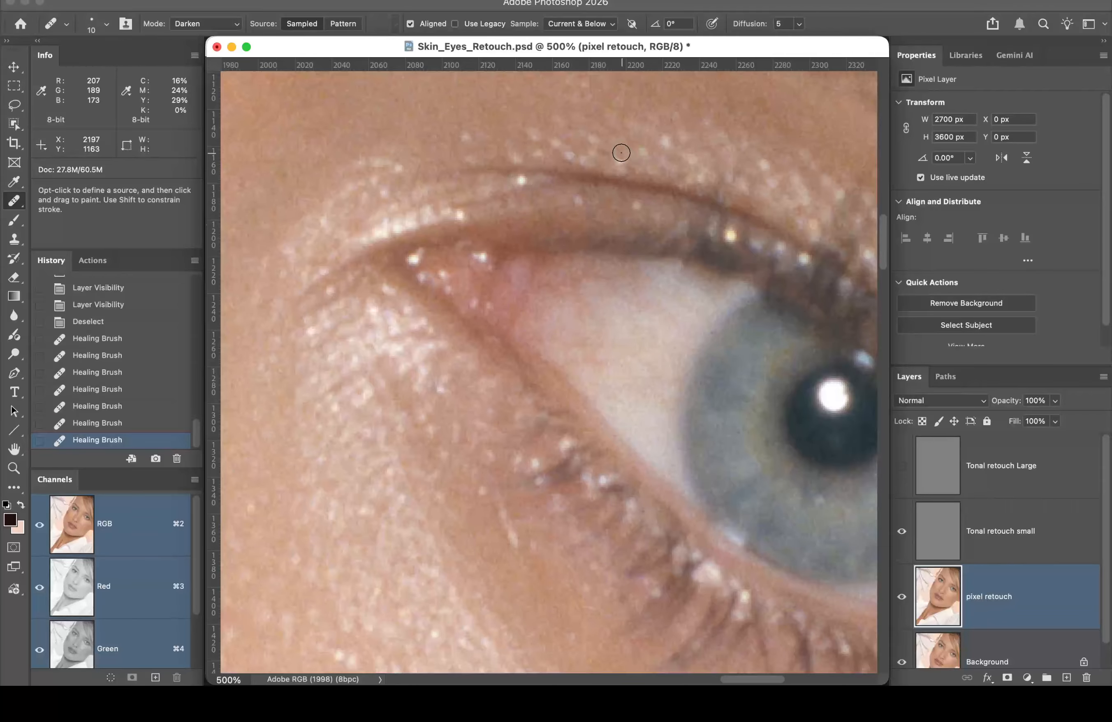
Step: Pan the view to the inner corner and lower eyelid
key(space)
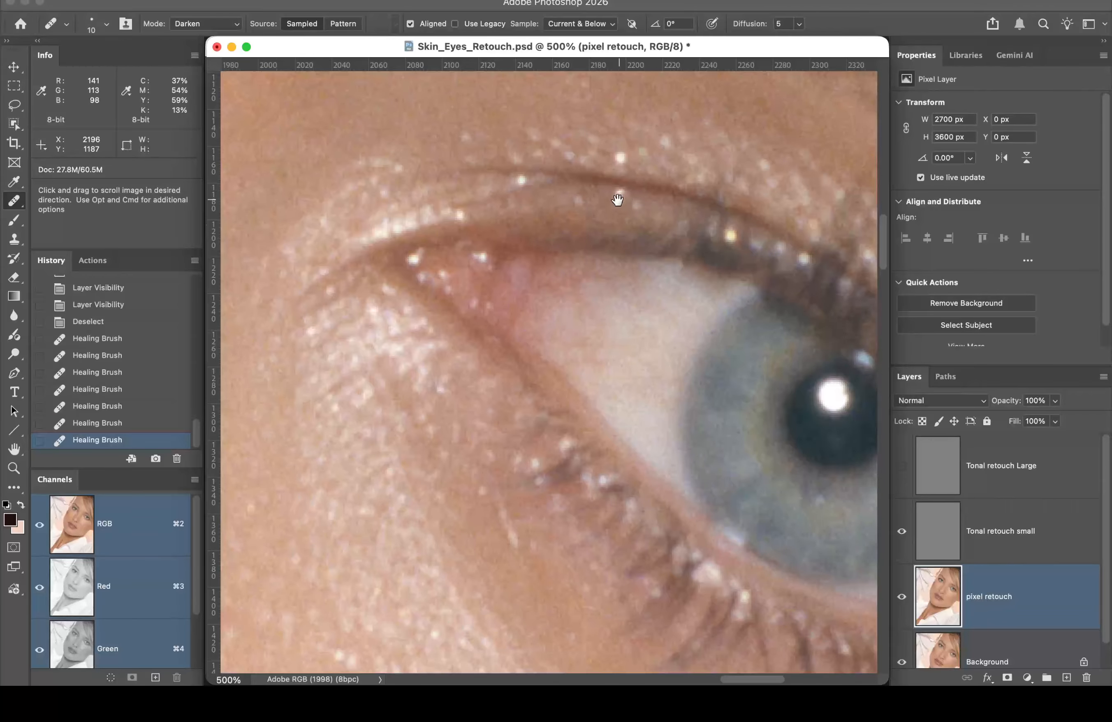
drag(605, 275, 608, 191)
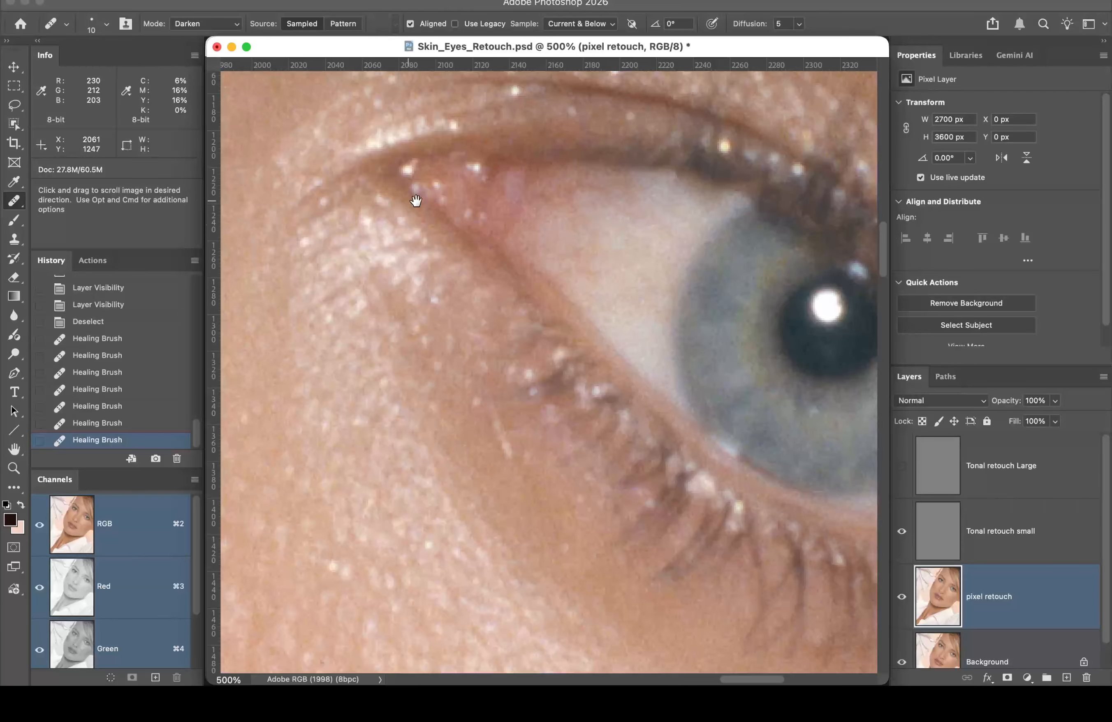
mouse_move(422, 257)
mouse_down()
mouse_move(402, 218)
mouse_move(422, 206)
mouse_up()
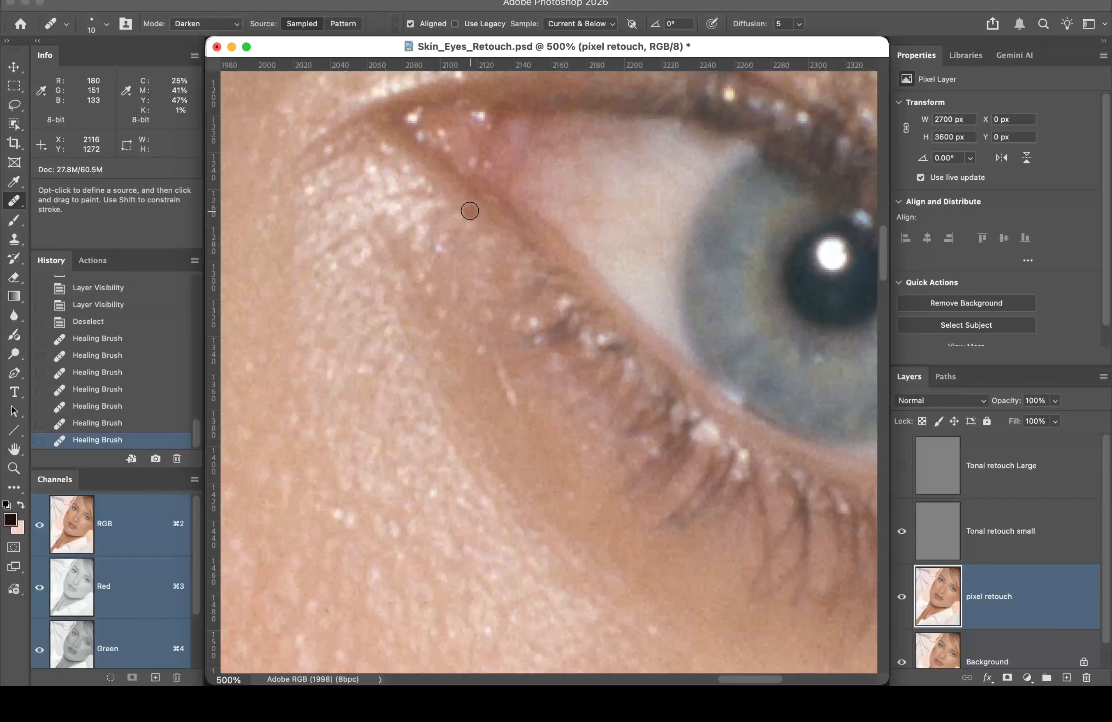
mouse_move(573, 322)
mouse_down()
mouse_move(544, 255)
mouse_move(516, 236)
mouse_move(502, 262)
mouse_move(511, 278)
mouse_up()
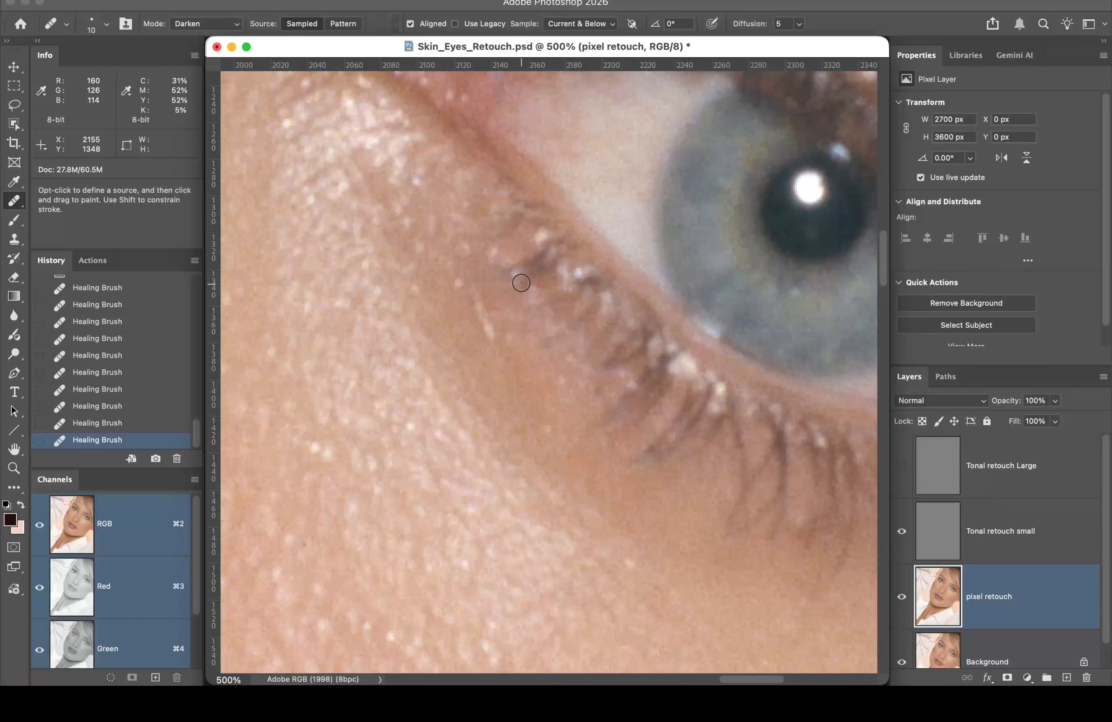
Step: Sample clean skin beside the lash line and heal the lower lash-line specks
key(alt)
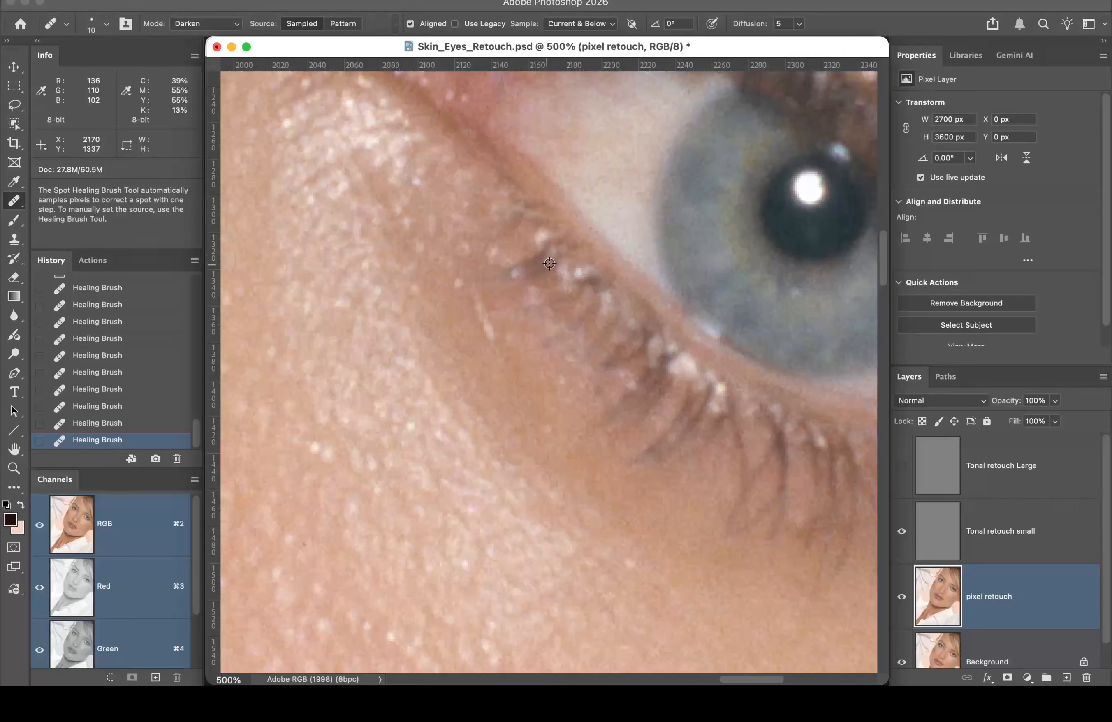
alt+click(531, 271)
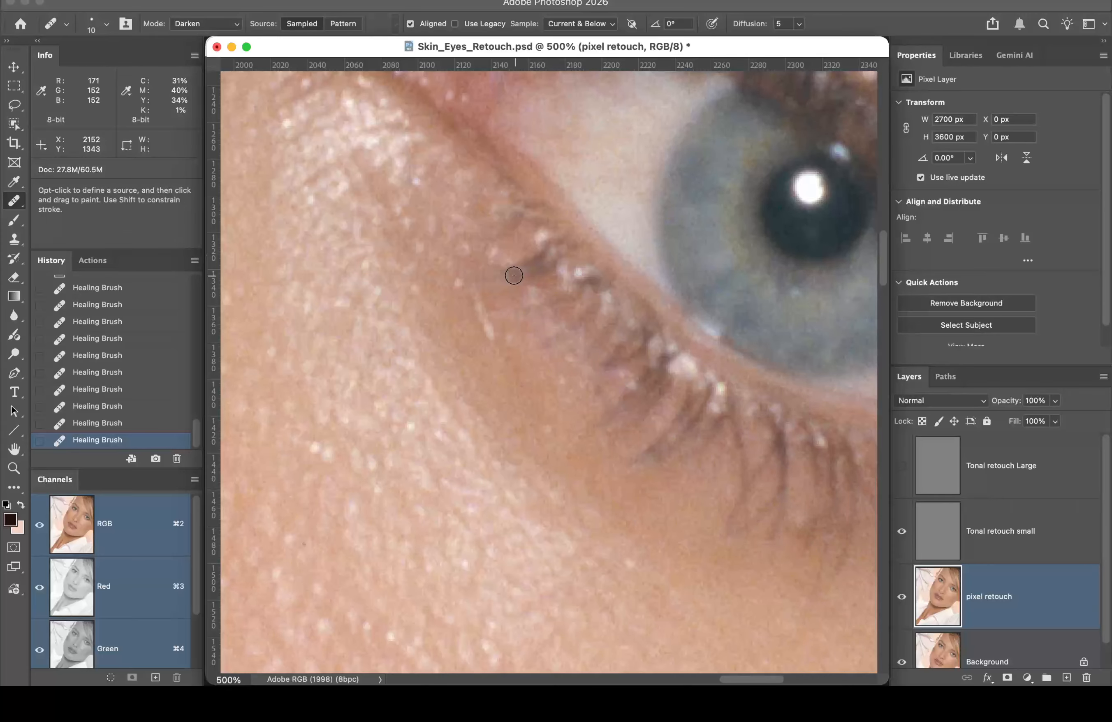
mouse_move(521, 275)
mouse_down()
mouse_move(538, 327)
mouse_move(519, 276)
mouse_up()
drag(556, 335, 425, 288)
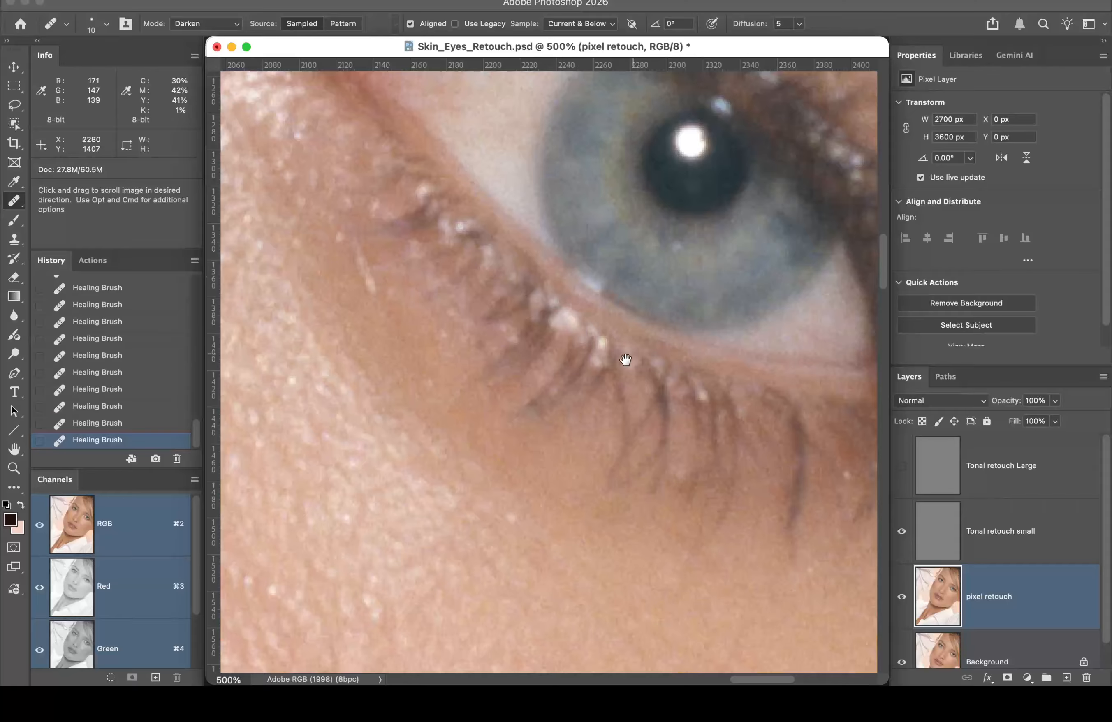
mouse_move(626, 363)
mouse_down()
mouse_move(590, 278)
mouse_move(609, 207)
mouse_up()
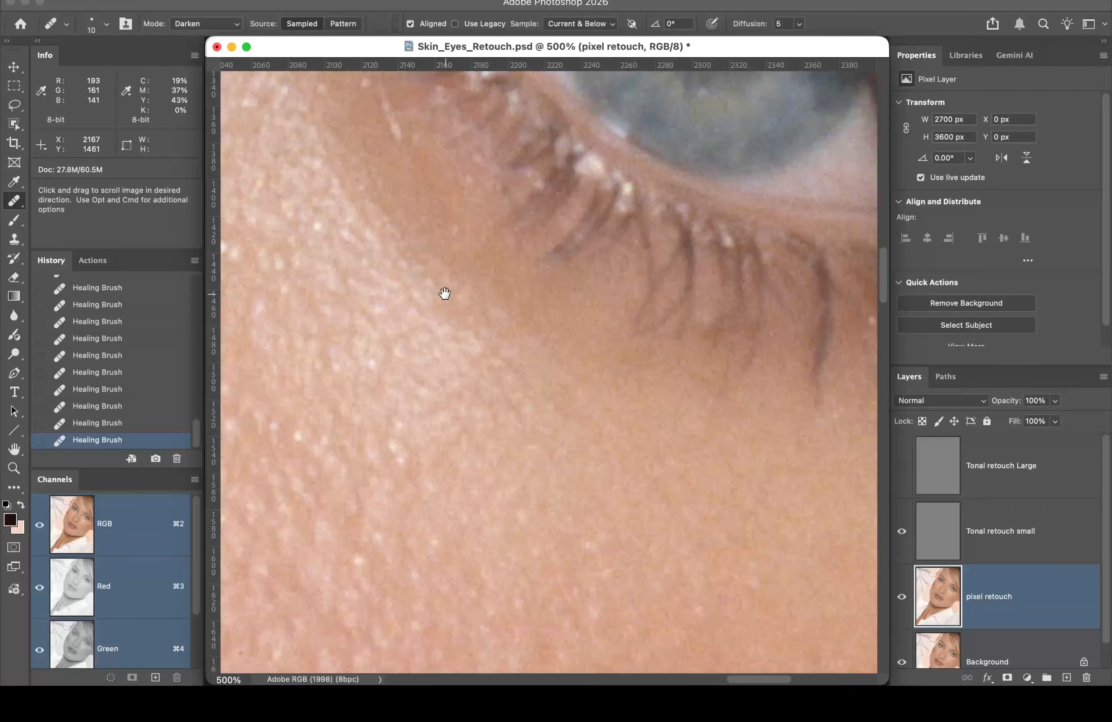
Step: Sample clean cheek skin and heal the bright spots on the upper cheek below the eye
drag(444, 293, 665, 244)
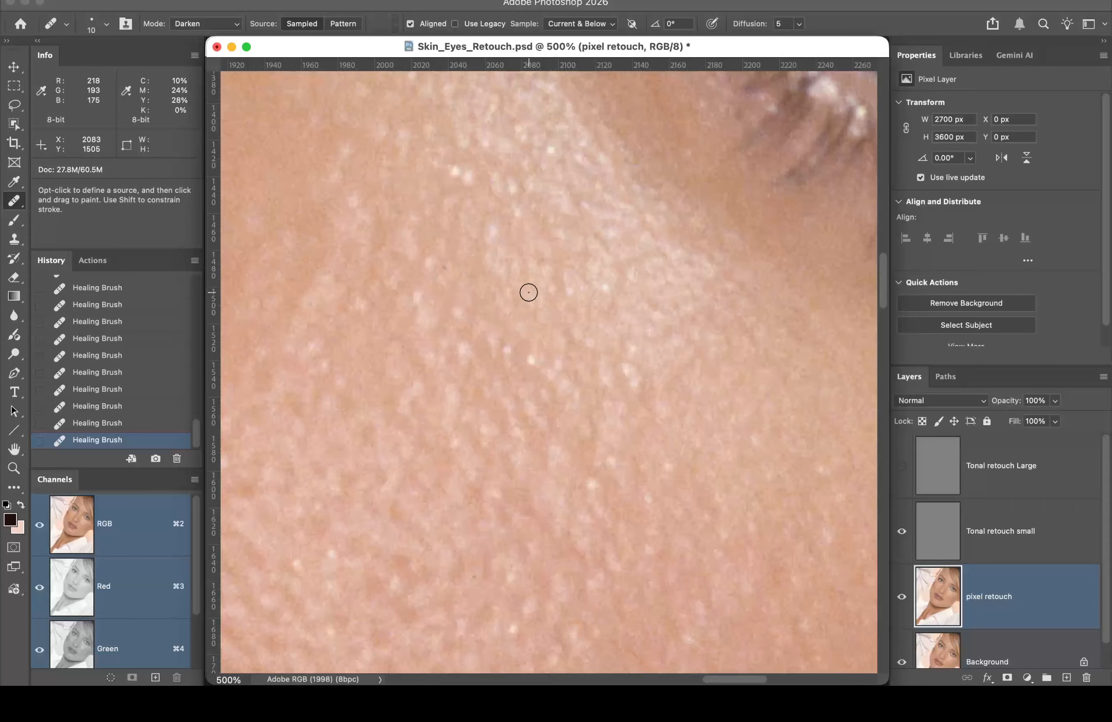
alt+click(583, 276)
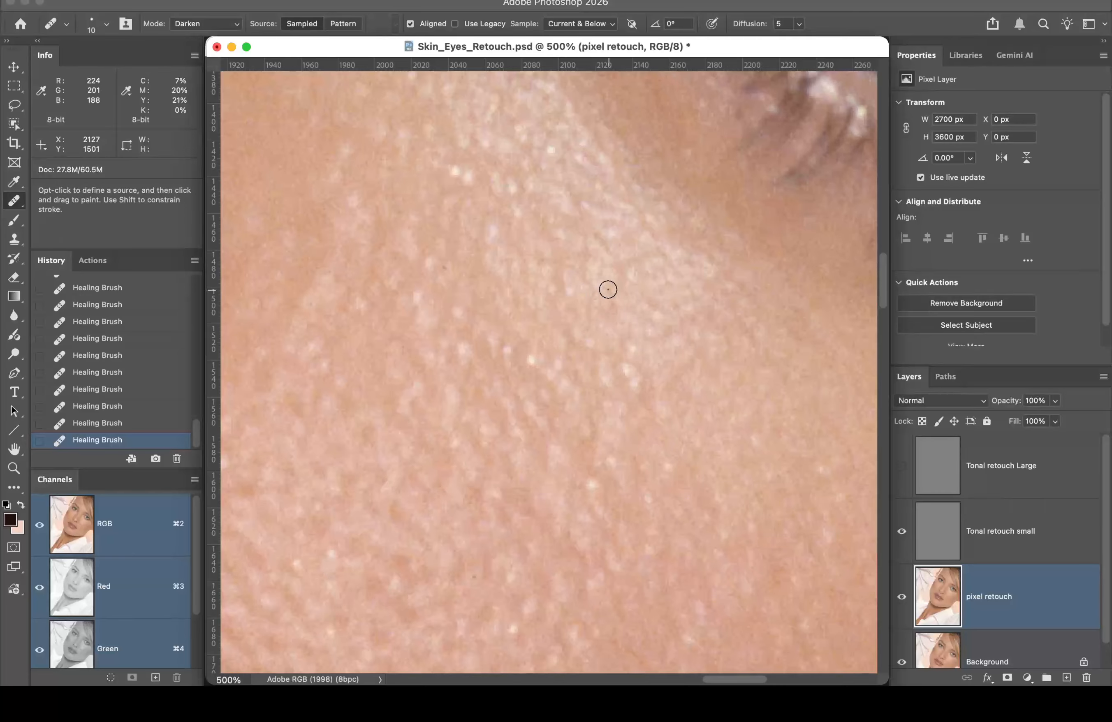
click(608, 289)
mouse_move(506, 347)
mouse_down()
mouse_move(531, 361)
mouse_move(519, 355)
mouse_up()
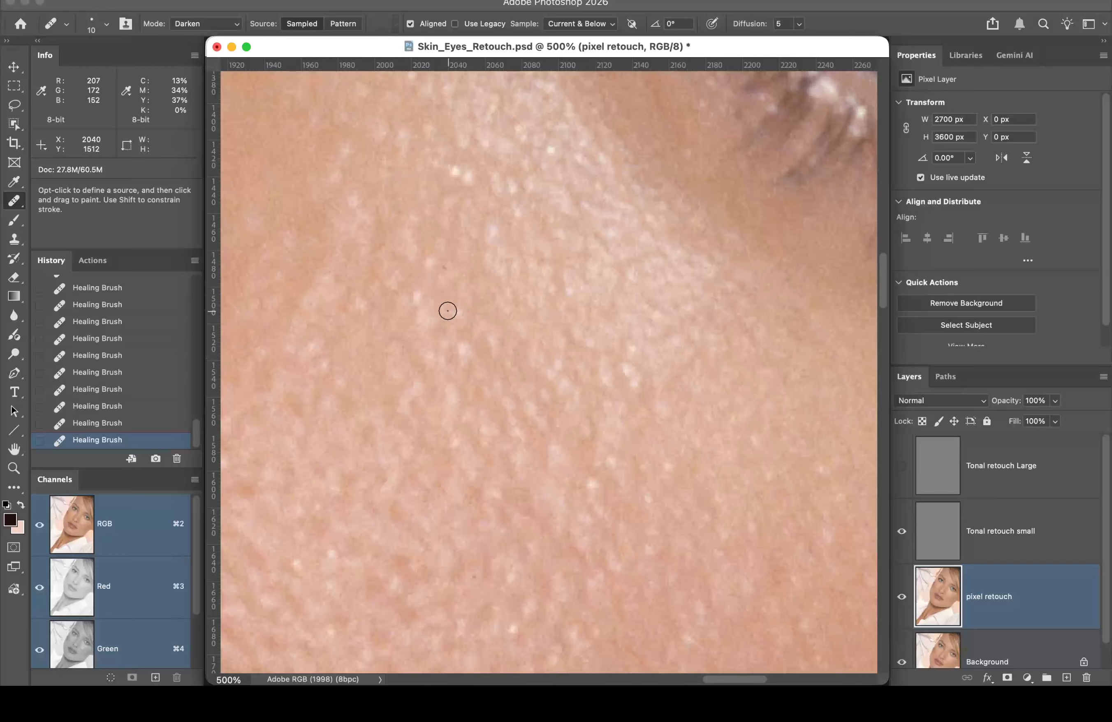
alt+click(442, 148)
mouse_move(453, 168)
mouse_down()
mouse_move(510, 187)
mouse_move(493, 180)
mouse_move(522, 208)
mouse_up()
drag(546, 150, 553, 150)
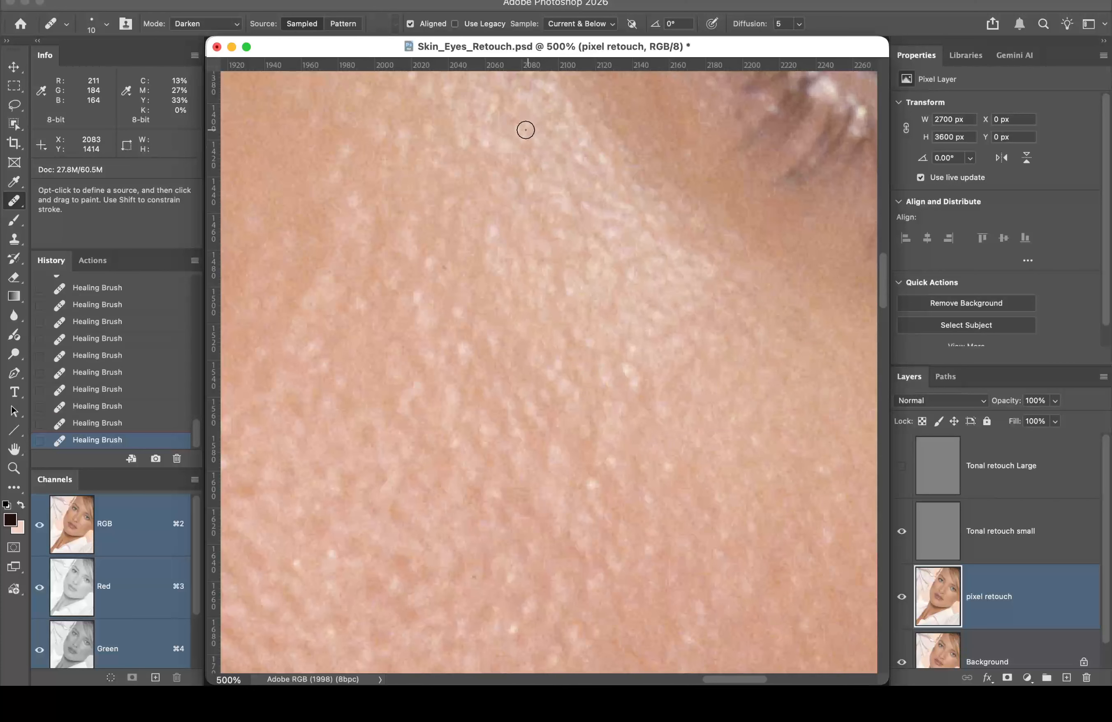
drag(489, 230, 490, 231)
drag(420, 300, 419, 294)
drag(534, 358, 535, 337)
drag(457, 229, 454, 225)
Step: Dab away the remaining small bright spots lower down the cheek
scroll(508, 314, down, 10)
scroll(509, 314, right, 3)
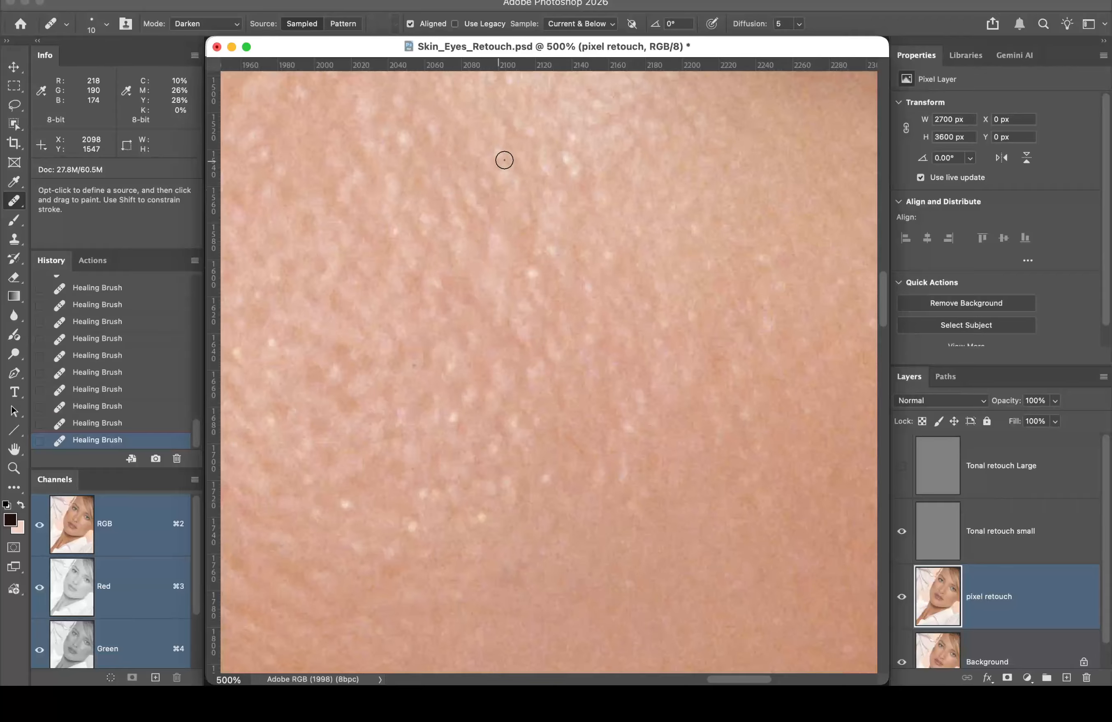
drag(552, 251, 529, 286)
click(606, 256)
click(588, 283)
click(452, 416)
click(451, 422)
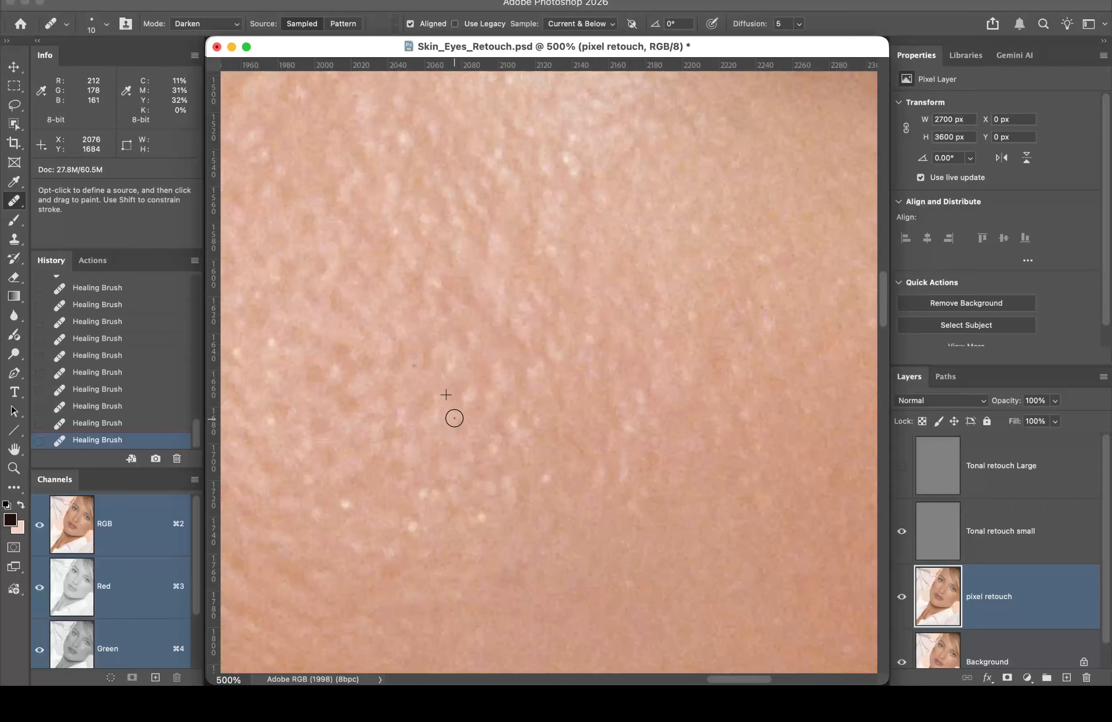
click(425, 491)
click(412, 527)
drag(411, 526, 417, 524)
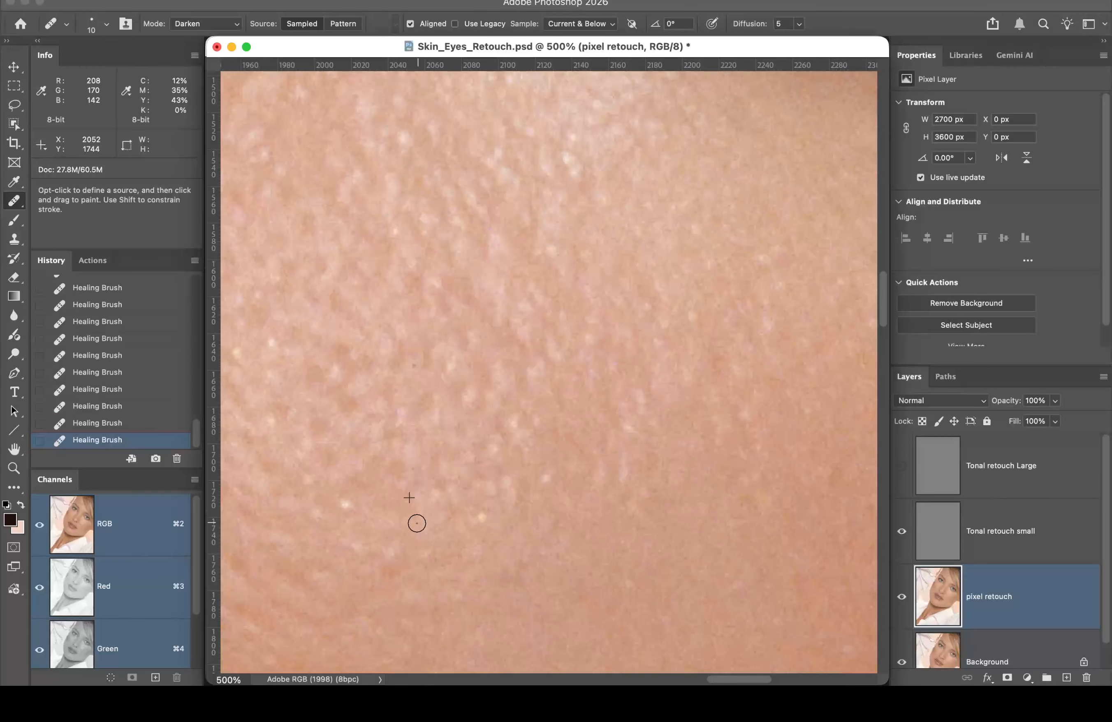
drag(344, 508, 350, 505)
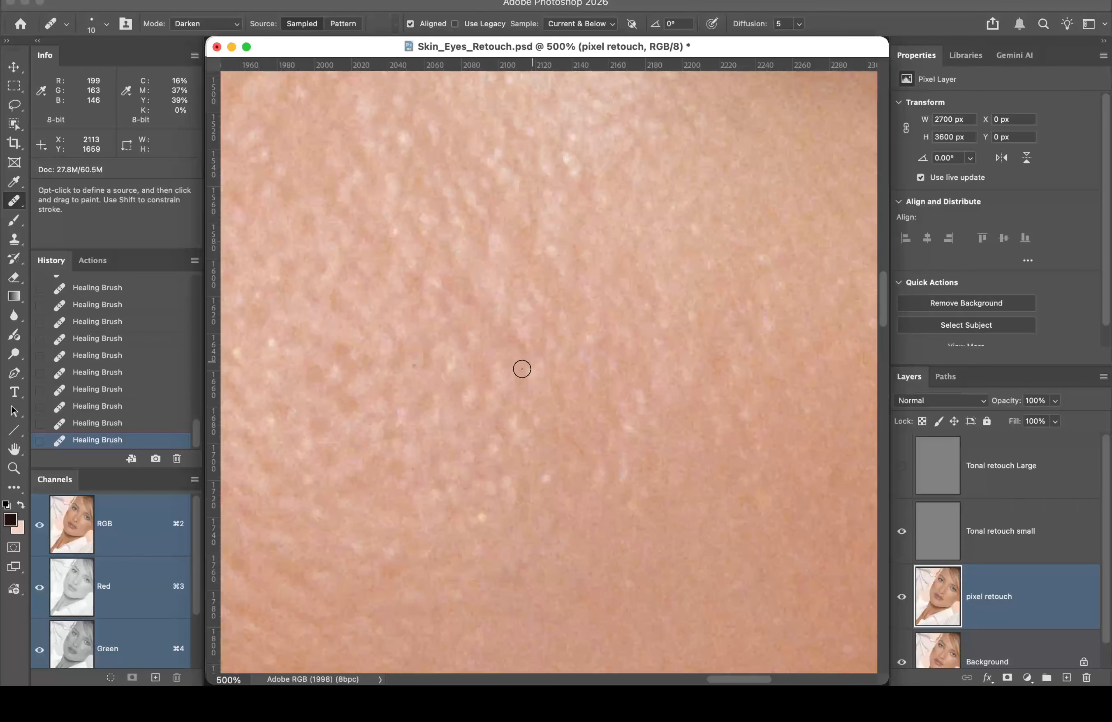
Step: Pan to another patch of cheek and zoom in closer on the skin
key(space)
drag(512, 348, 676, 476)
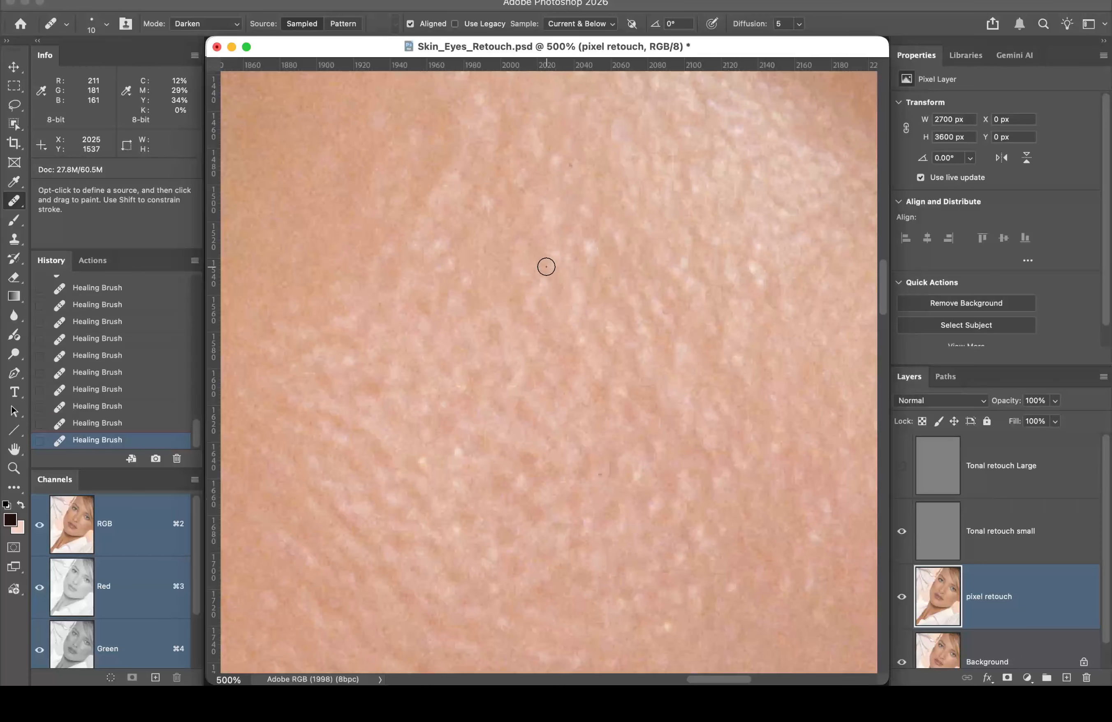
key(super+space)
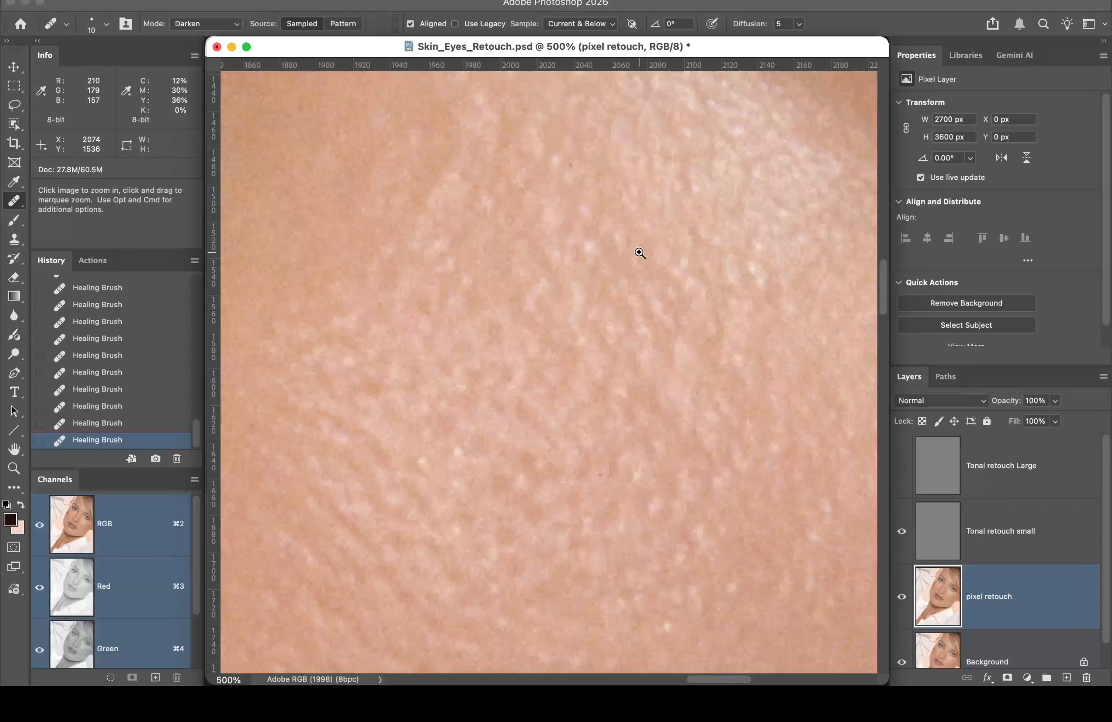
click(644, 251)
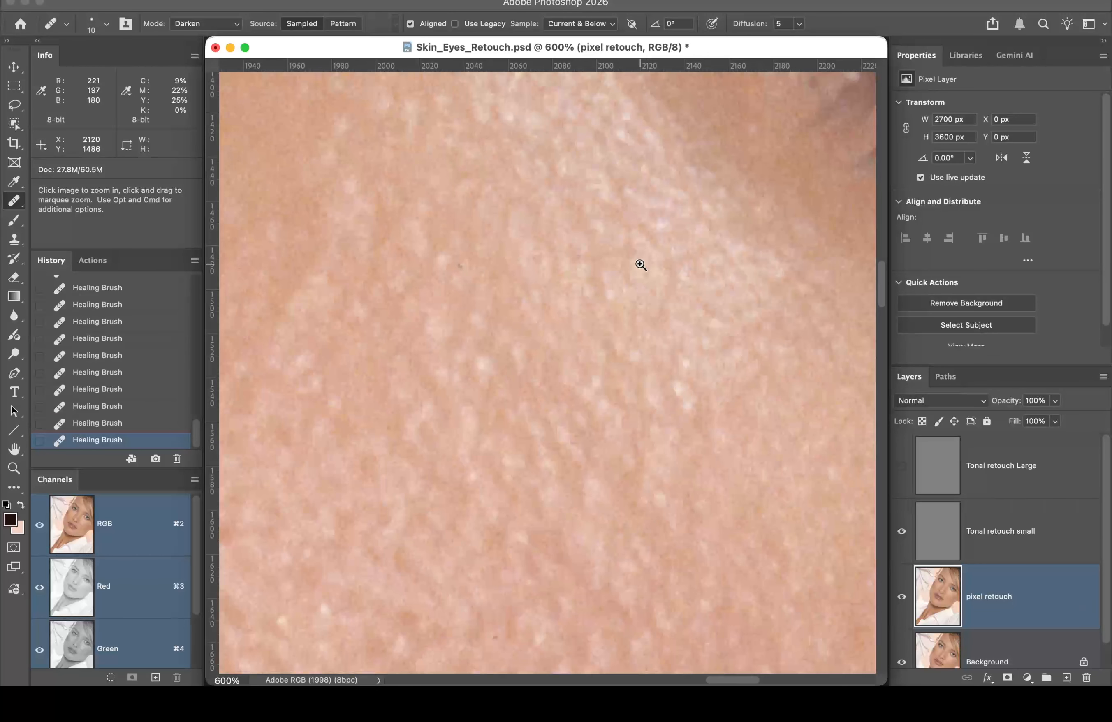
Step: Zoom out to 400% on the cheek, select the Tonal retouch small layer and take the Brush at 9%
alt+click(529, 323)
alt+click(529, 322)
drag(552, 330, 576, 174)
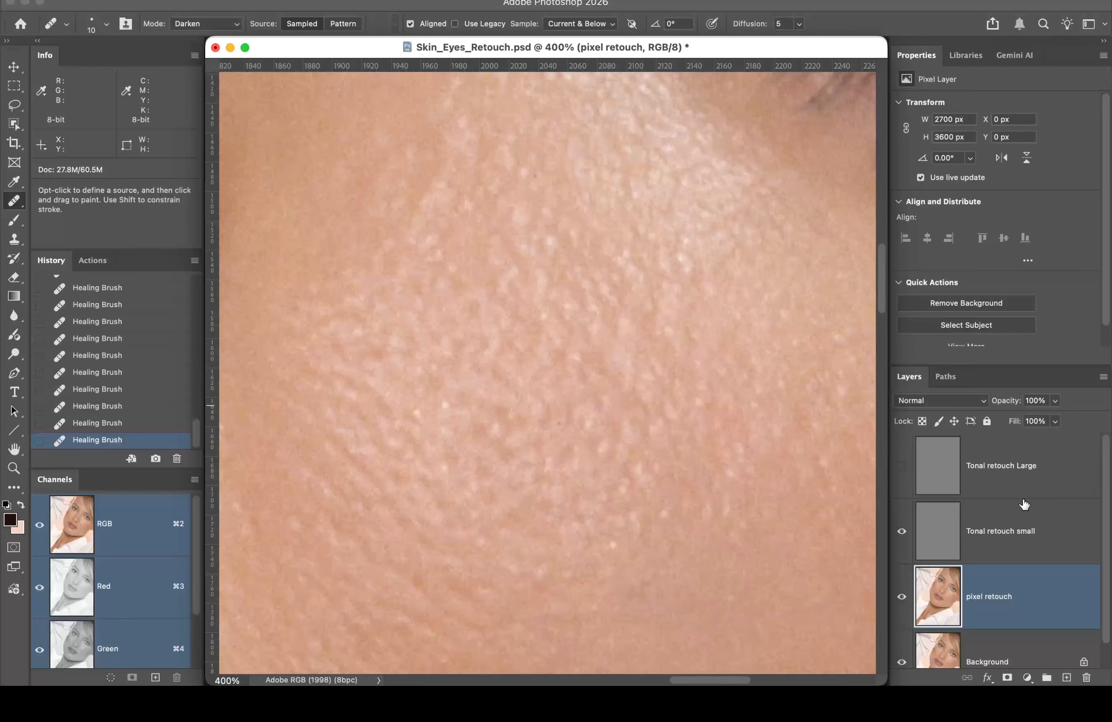
click(1039, 518)
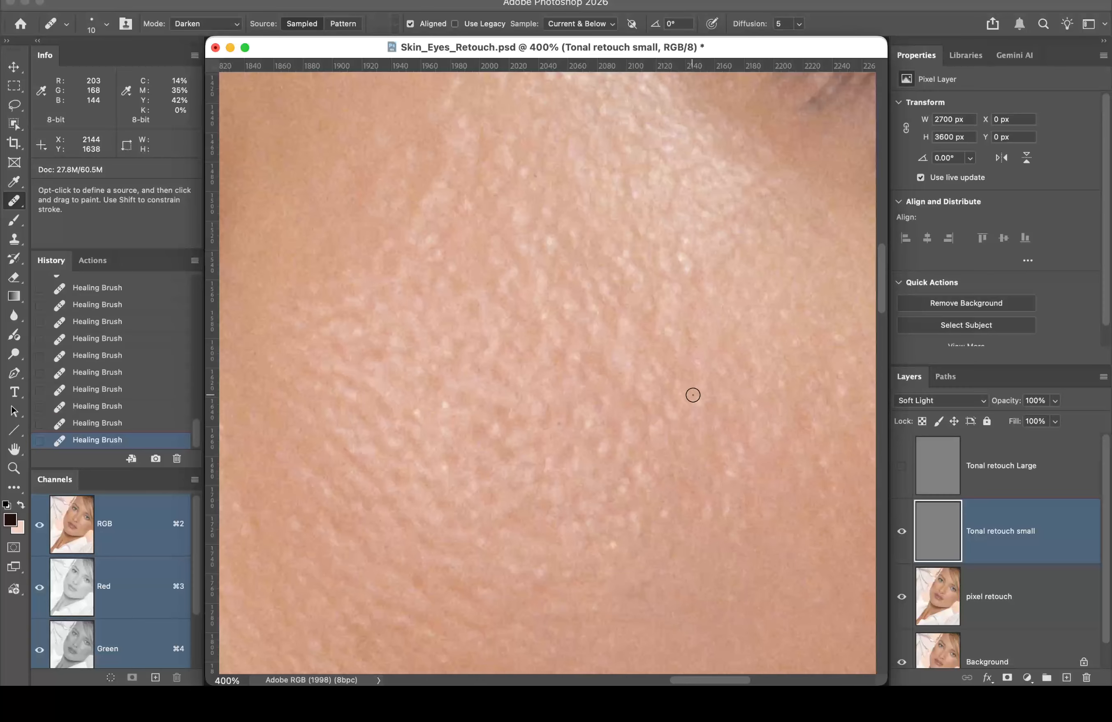
key(b)
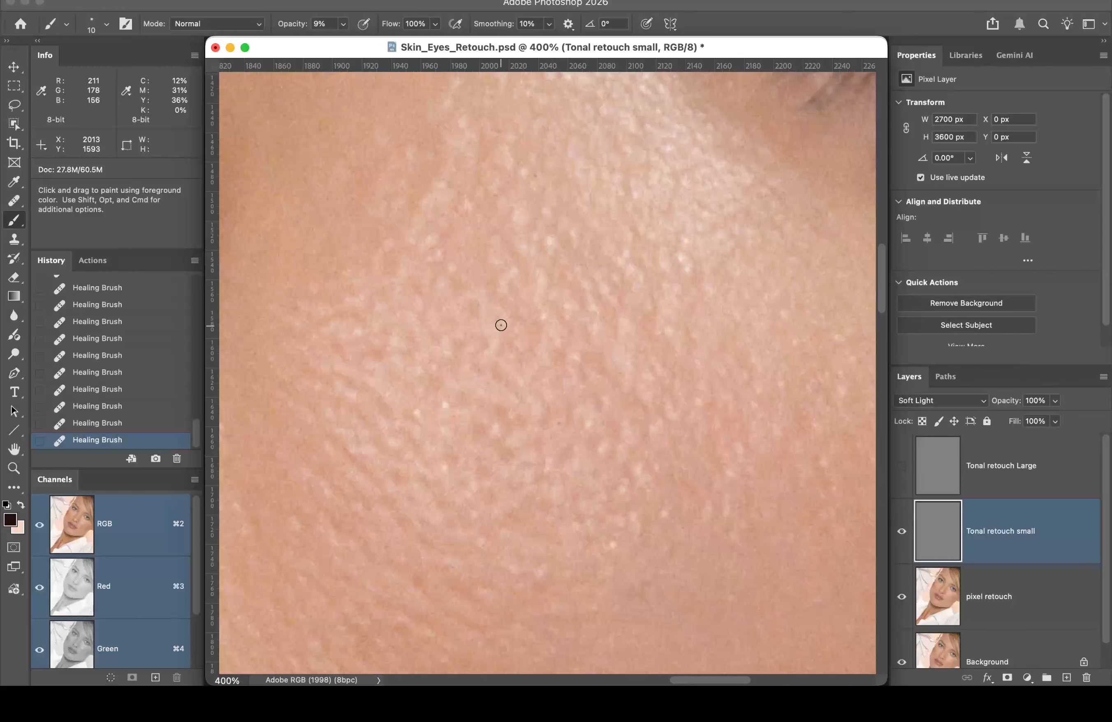
Step: Bring forward a second view of the photo and zoom it to 100%
drag(354, 38, 213, 124)
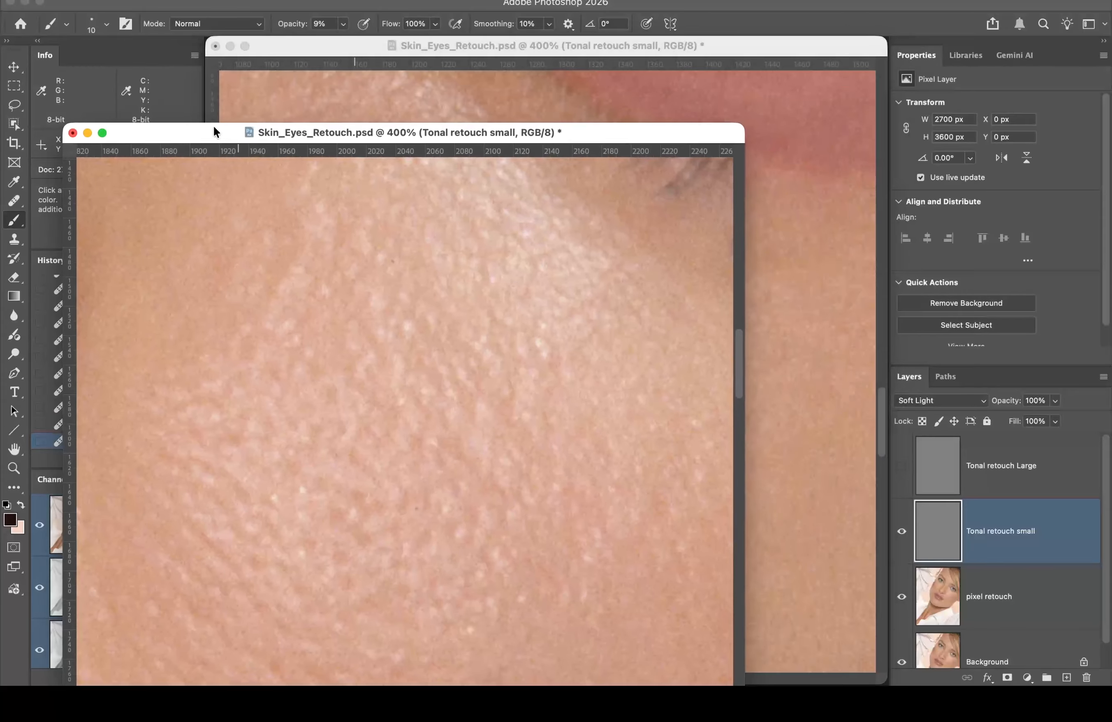
click(272, 46)
drag(285, 41, 639, 23)
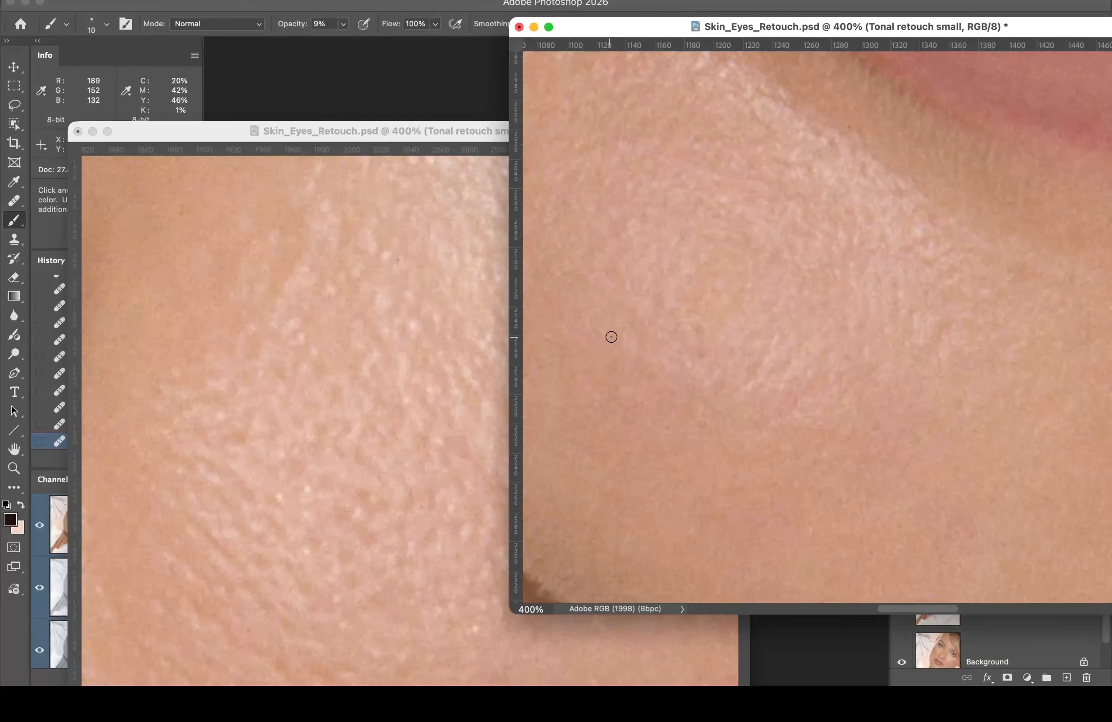
click(671, 331)
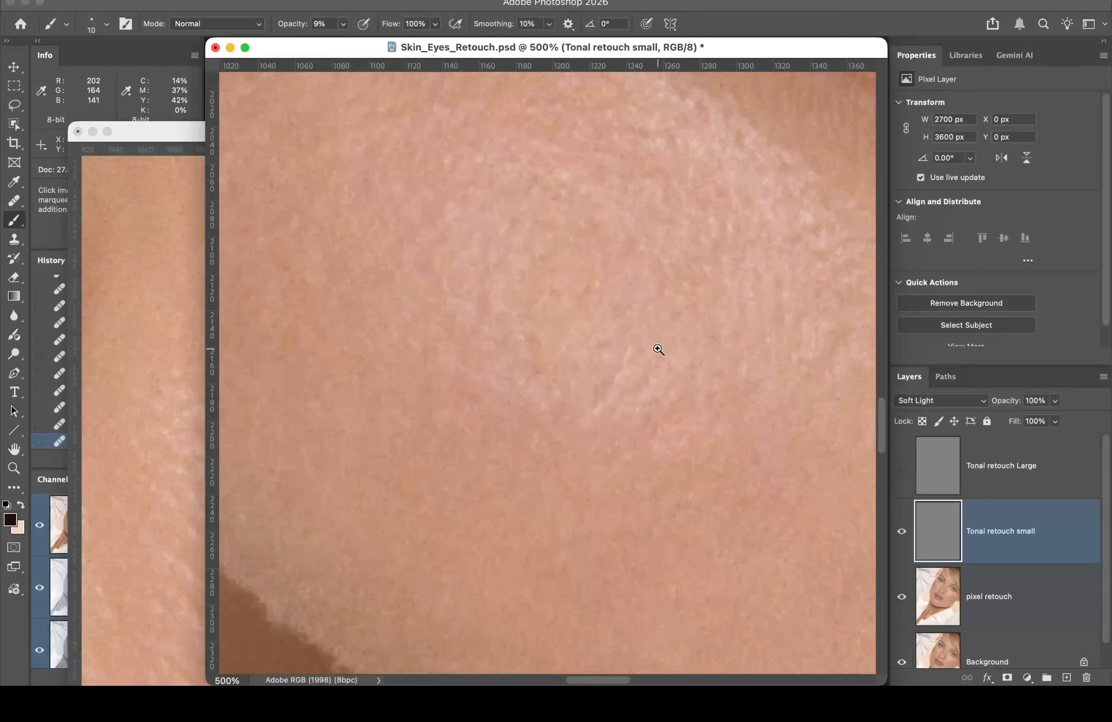
alt+click(638, 357)
alt+click(626, 362)
alt+click(626, 343)
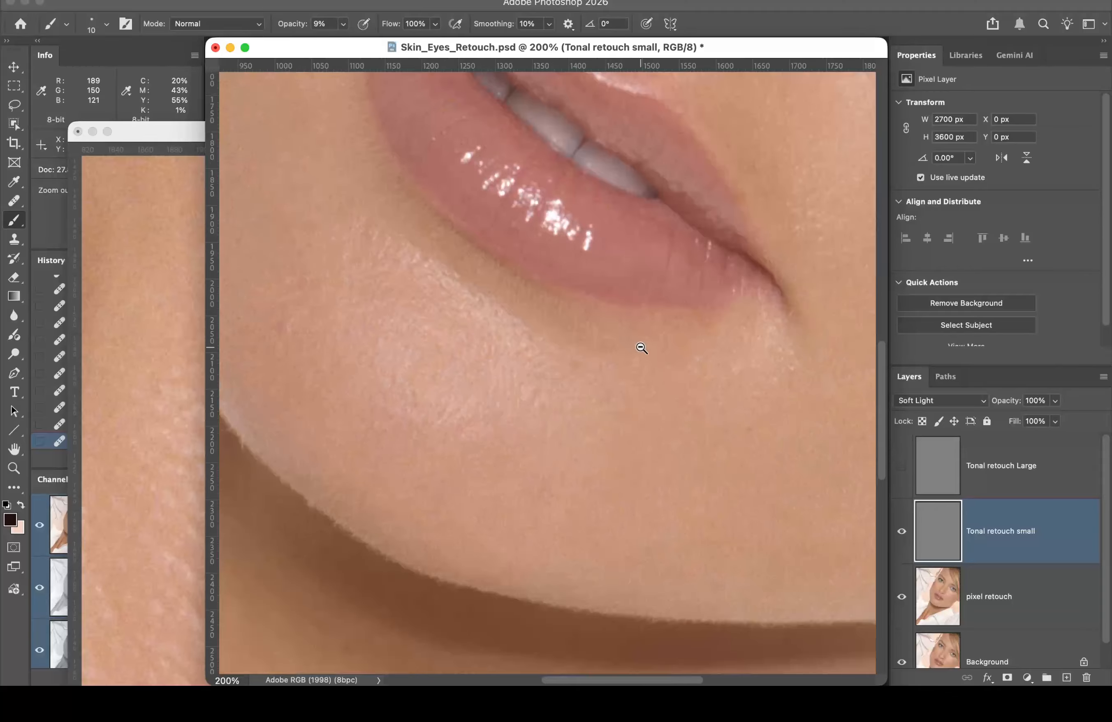
alt+click(702, 336)
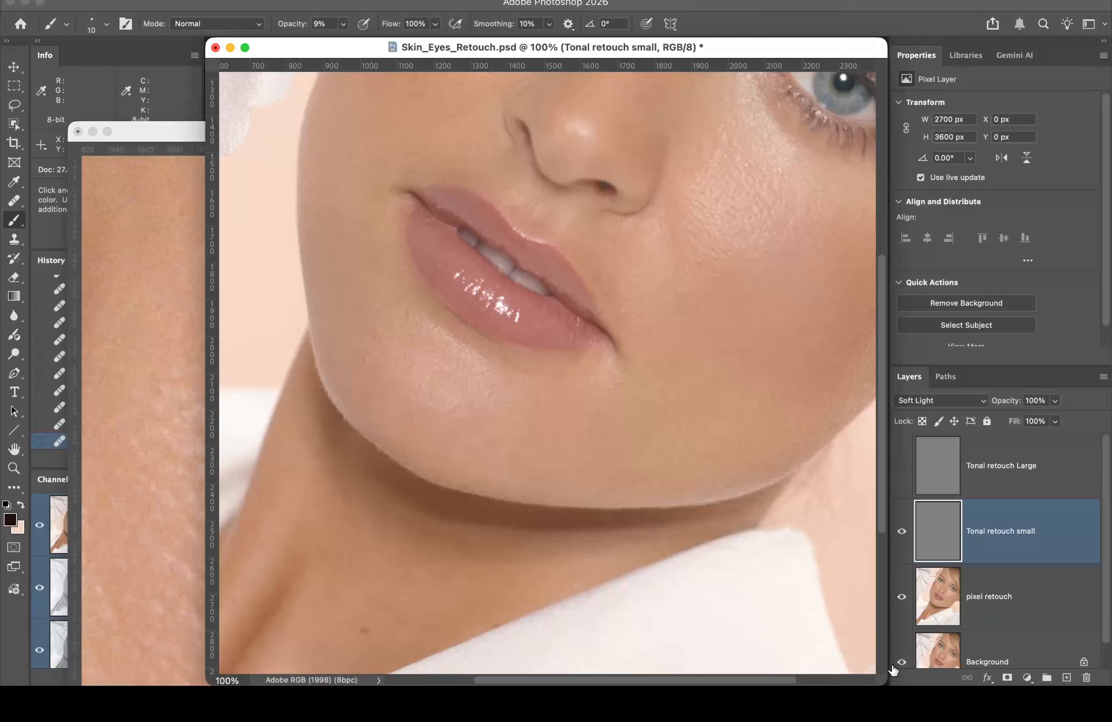
Step: Park the shrunken 100% view top-right showing nose, cheek and eye, and swap to the light colour
drag(881, 681, 527, 382)
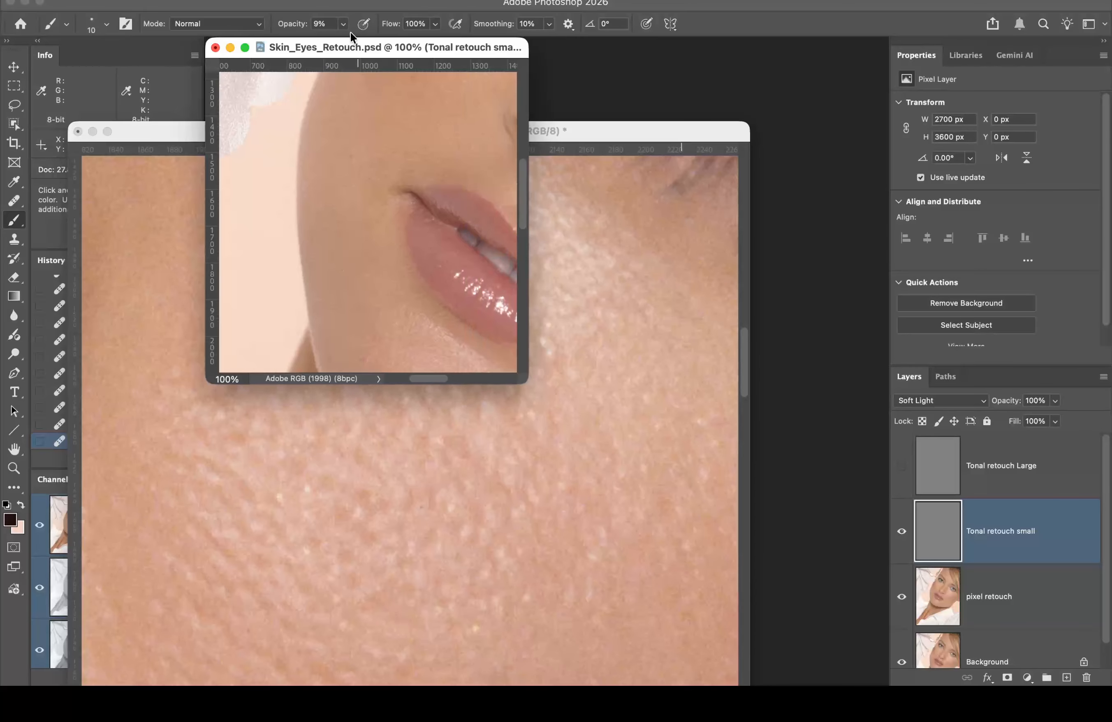
drag(312, 45, 870, 7)
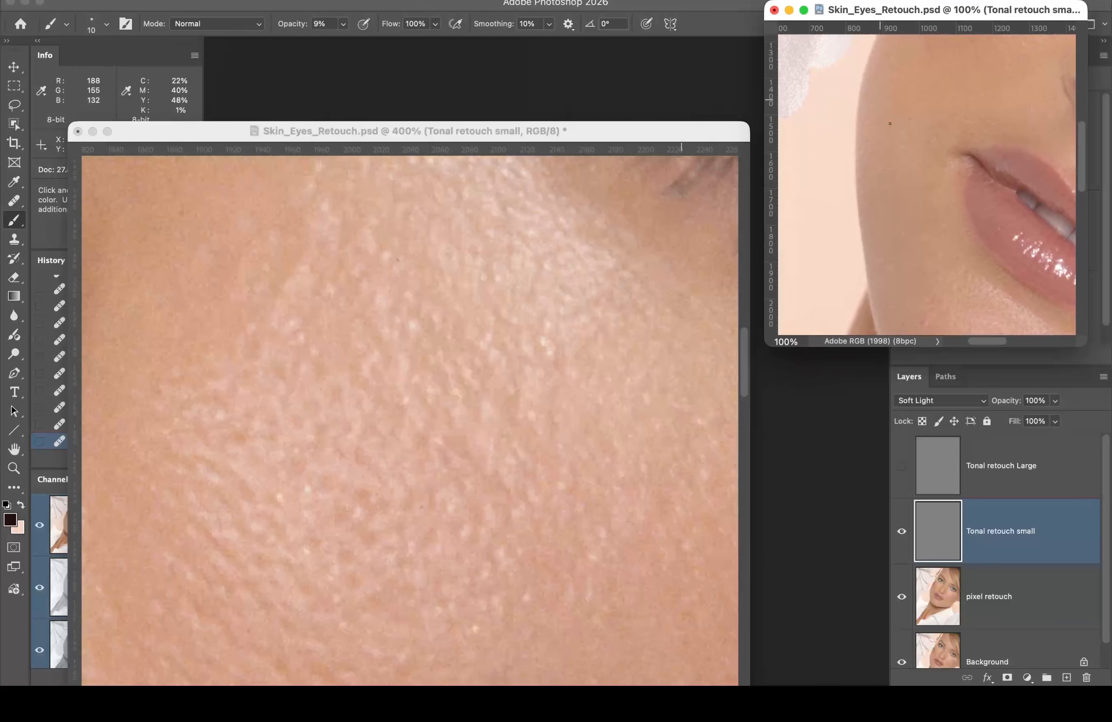
drag(965, 203, 800, 127)
drag(1057, 133, 904, 250)
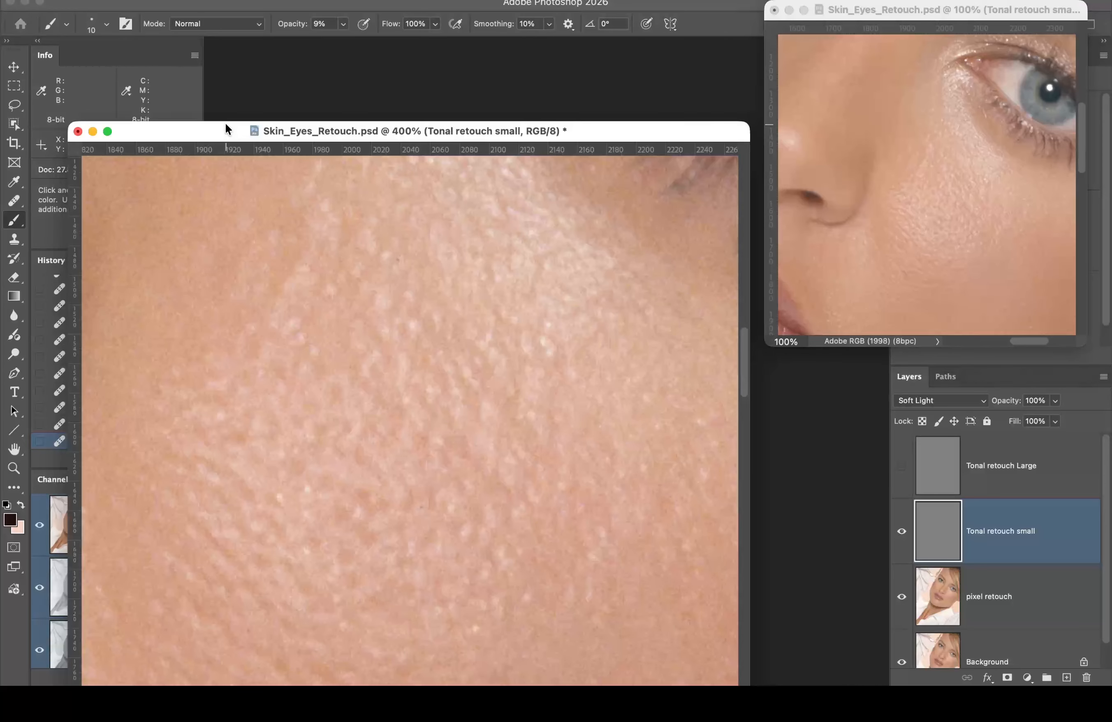
drag(224, 125, 259, 32)
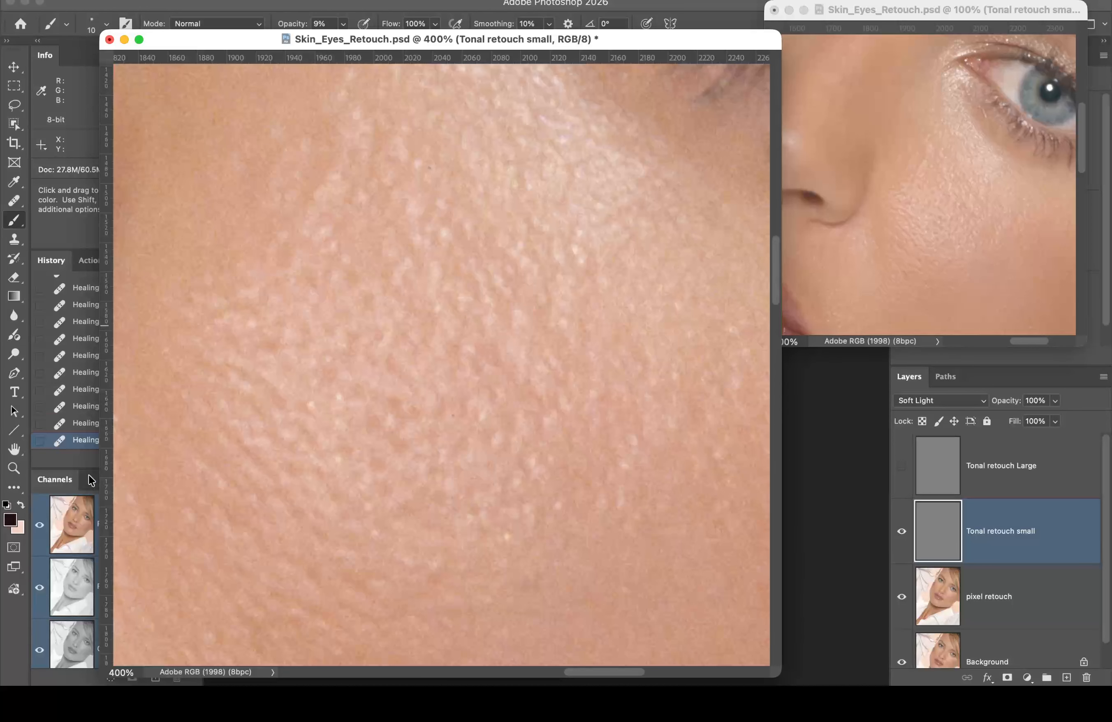
key(x)
key(x)
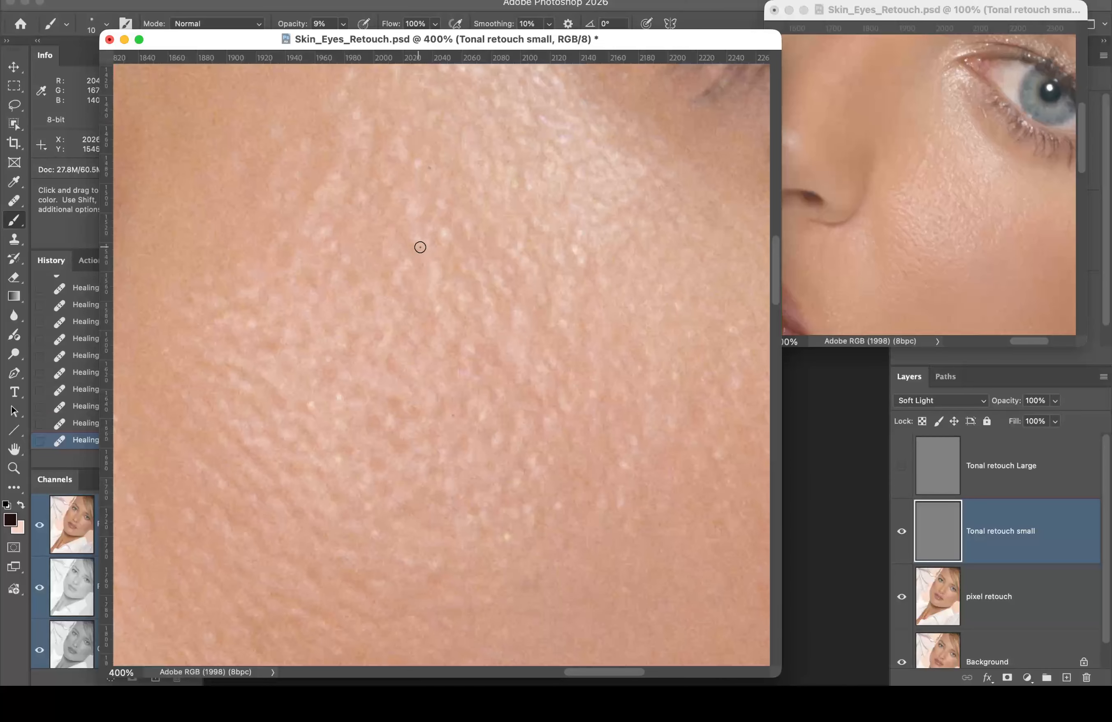
Step: Darken eight bright cheek pores with tiny 9% dabs, then swap to the light colour
click(435, 286)
click(436, 282)
click(435, 276)
click(435, 268)
click(436, 262)
click(436, 257)
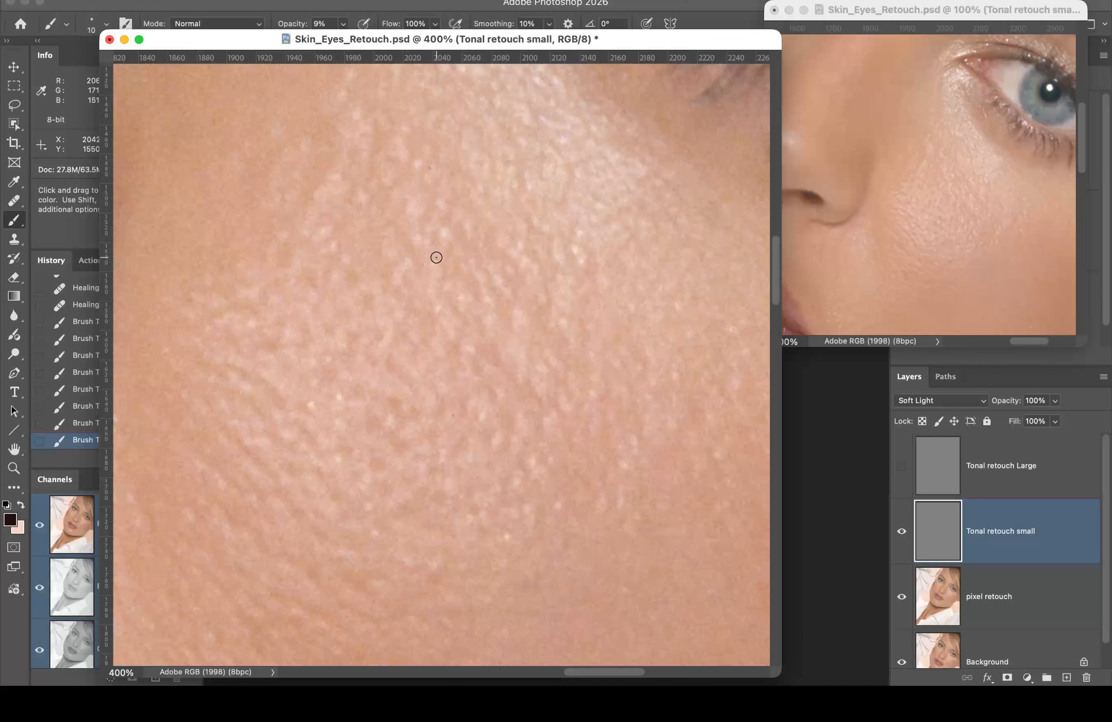
click(436, 264)
click(436, 277)
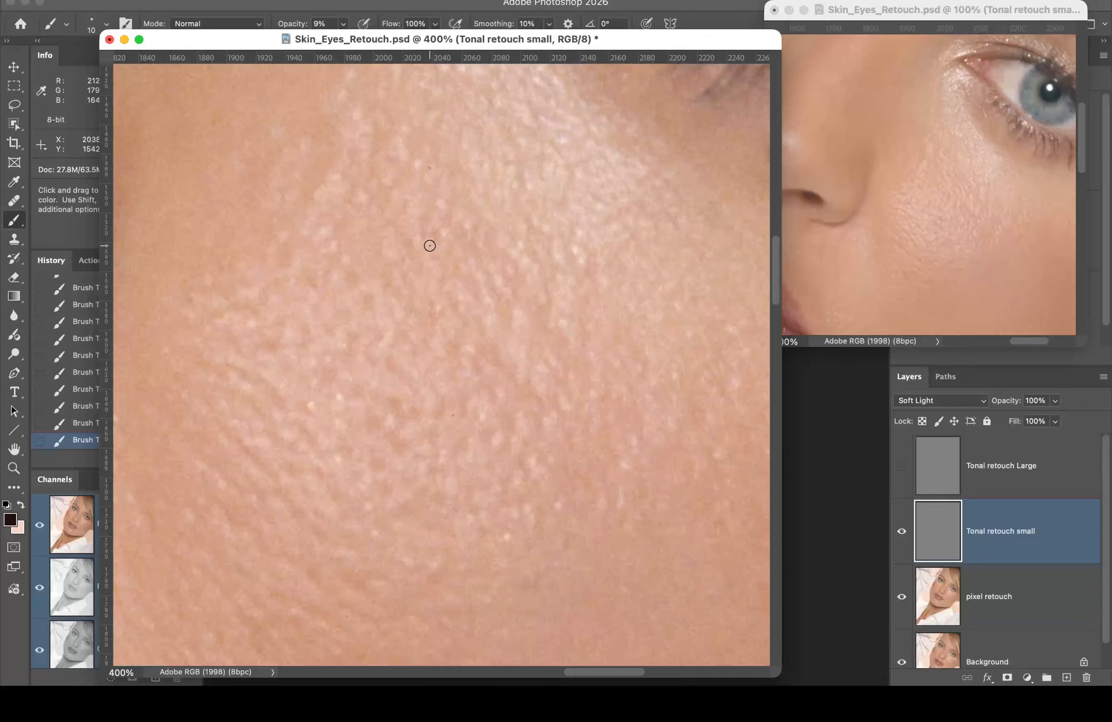
key(x)
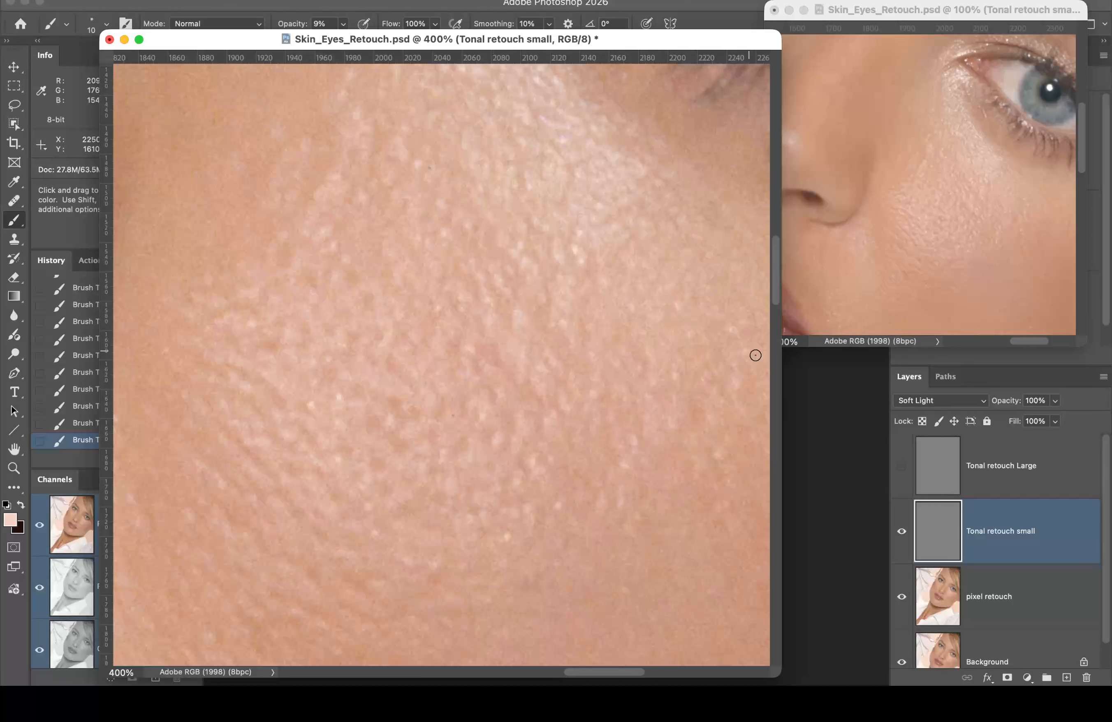
Step: Toggle the Tonal retouch small layer to compare the cheek before and after
click(902, 534)
click(902, 534)
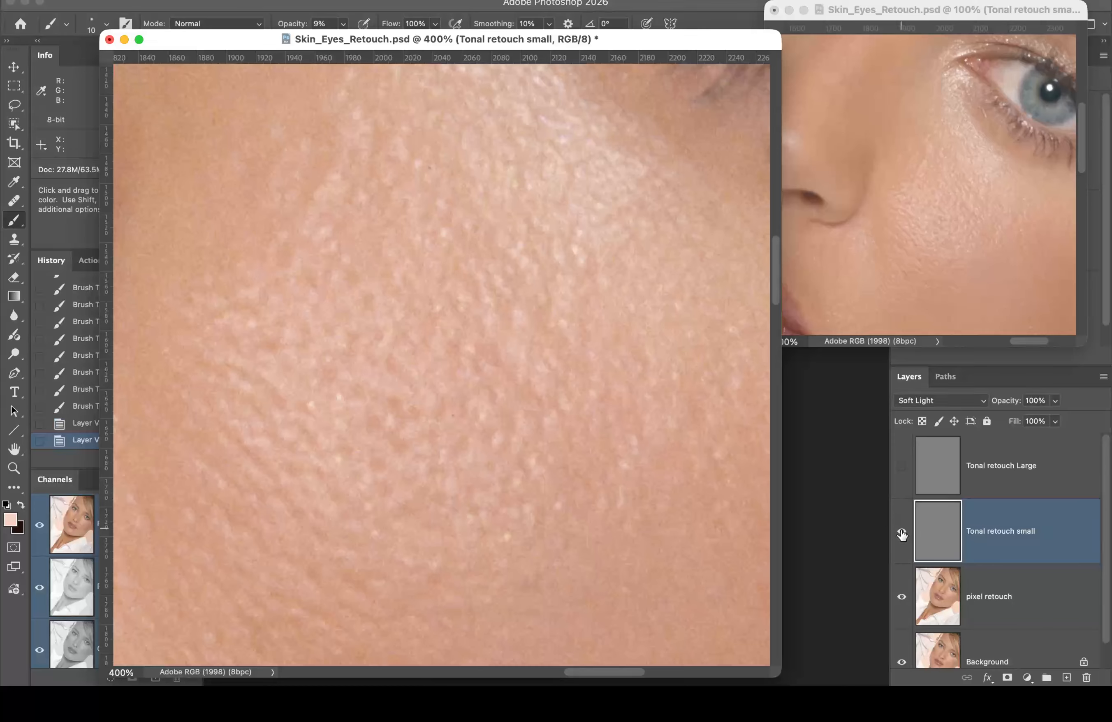
click(902, 534)
click(901, 535)
click(901, 534)
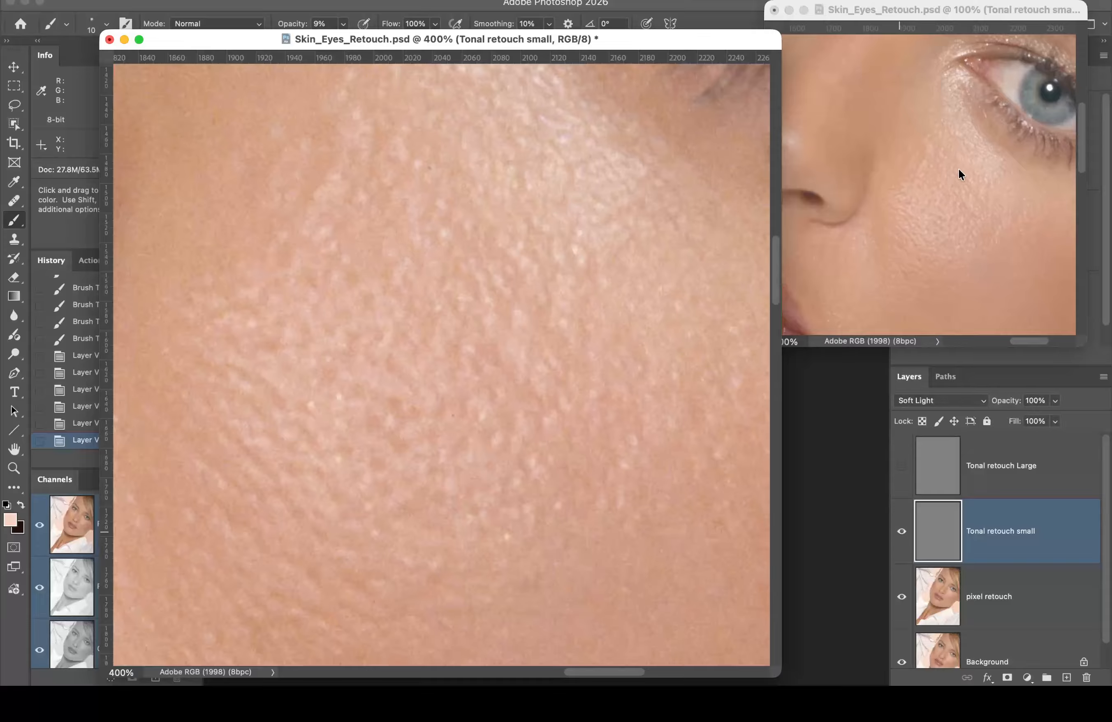
Step: Zoom the second view to 200% and compare the cheek with and without the retouch
click(961, 187)
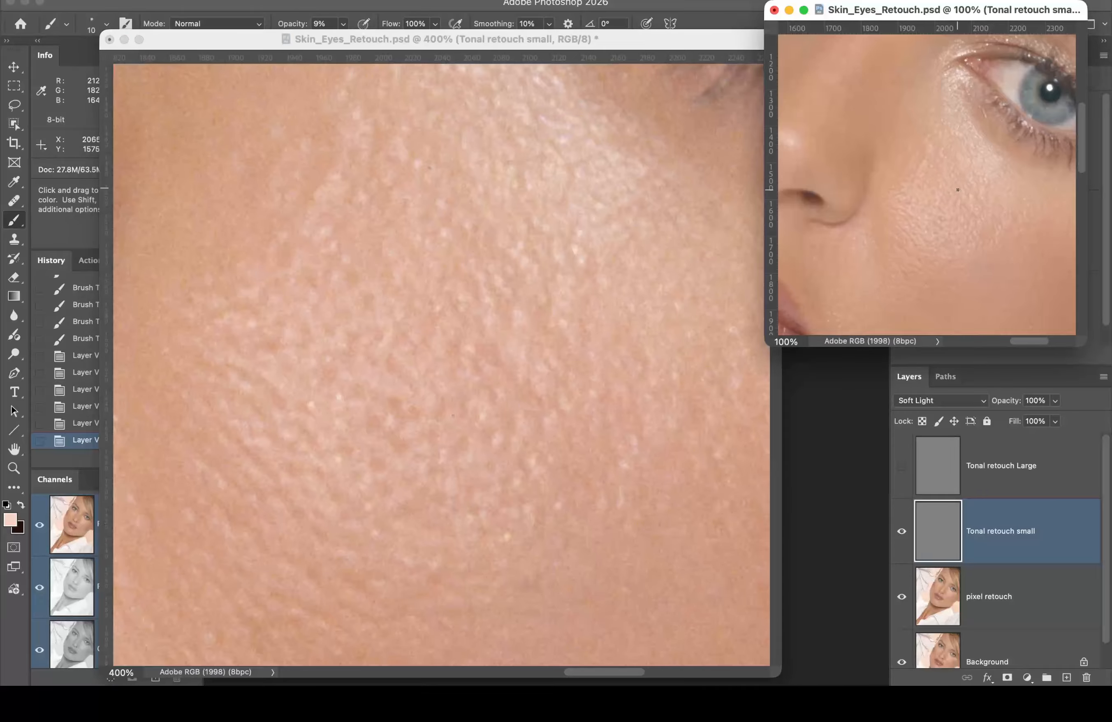
key(super+equal)
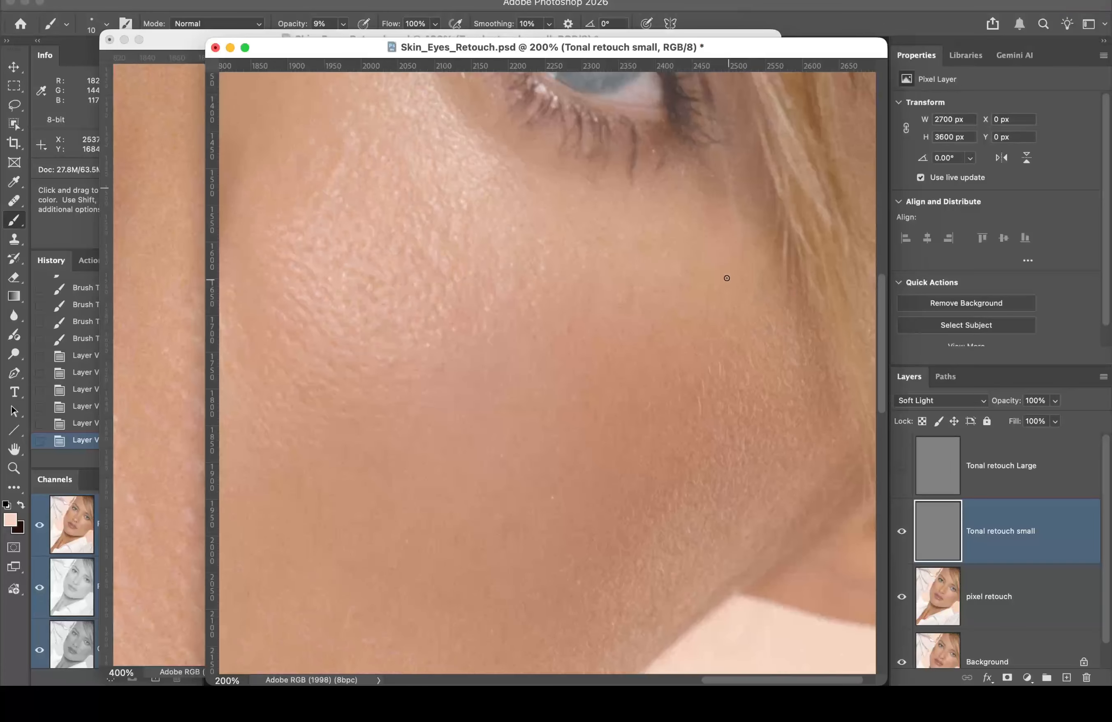
click(901, 532)
click(898, 539)
click(898, 539)
click(898, 541)
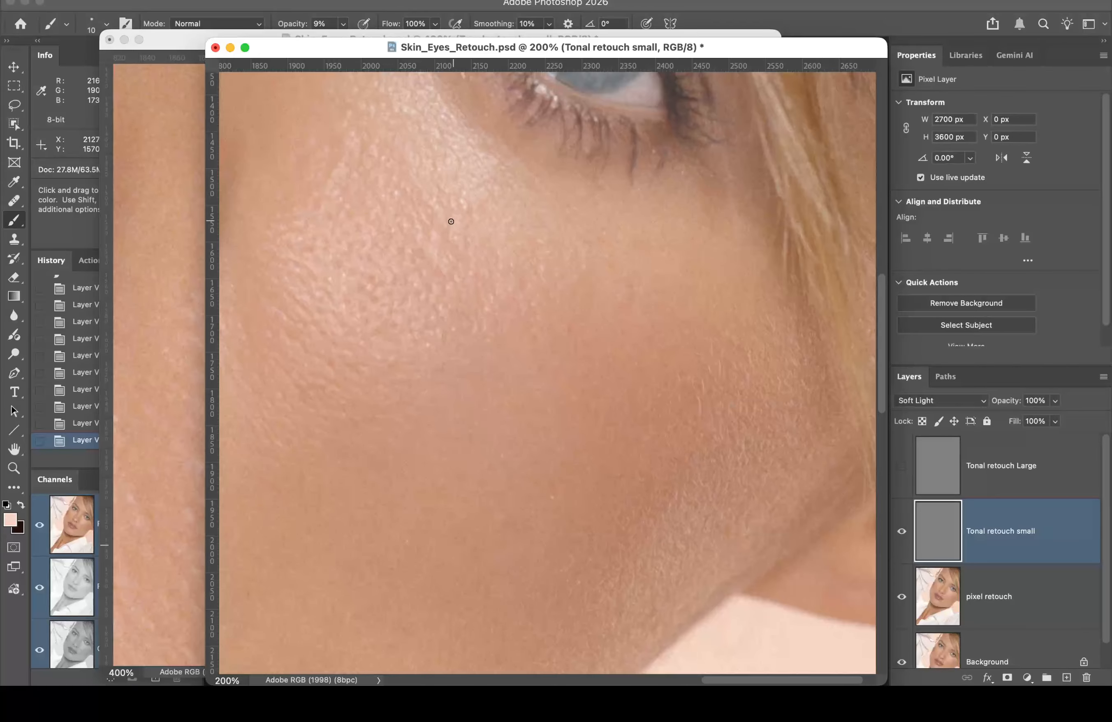
Step: Shrink and park the 200% view top-right, then return to the 400% close-up
drag(349, 46, 755, 2)
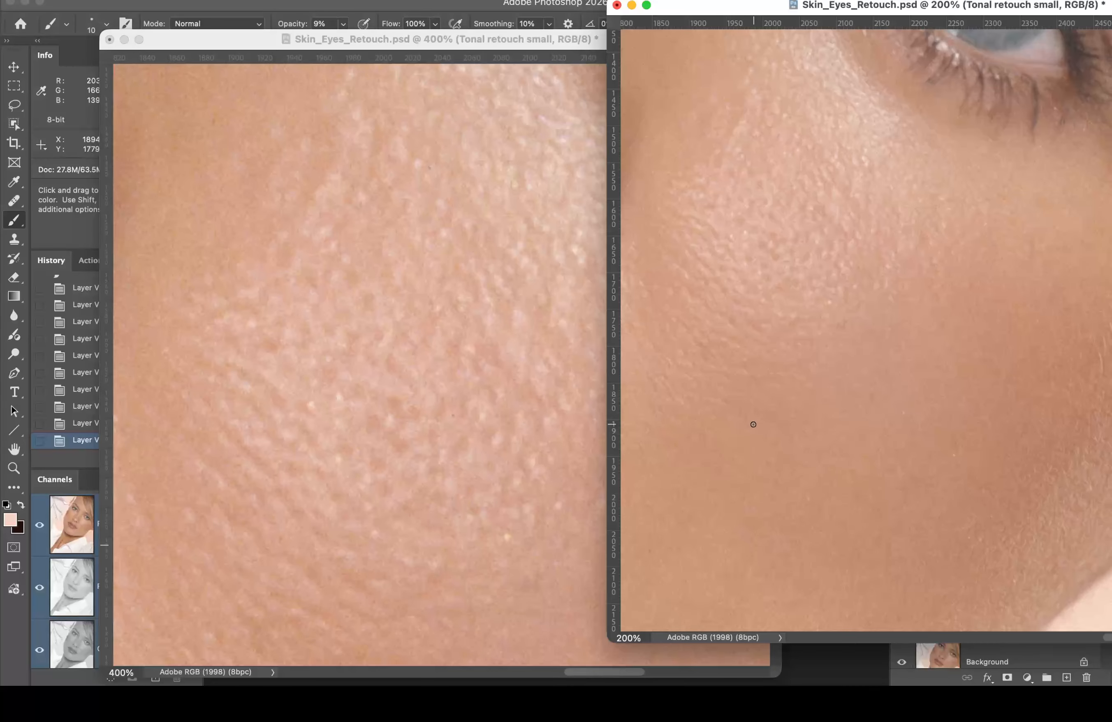
drag(723, 14, 474, 11)
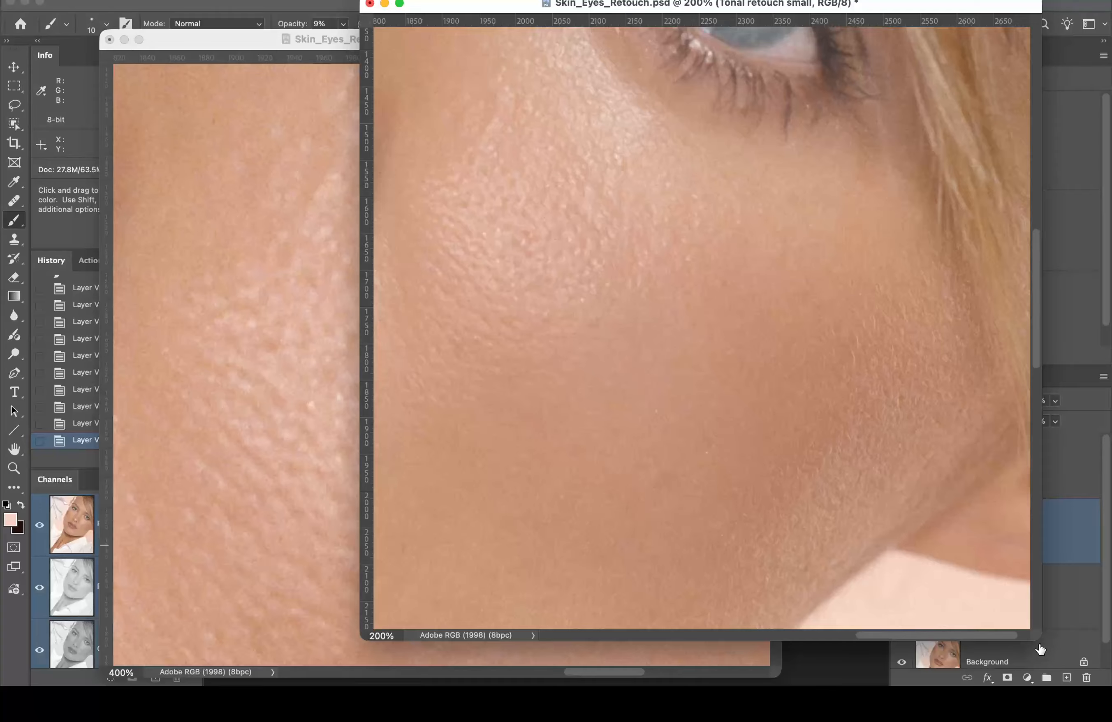
drag(1039, 638, 656, 338)
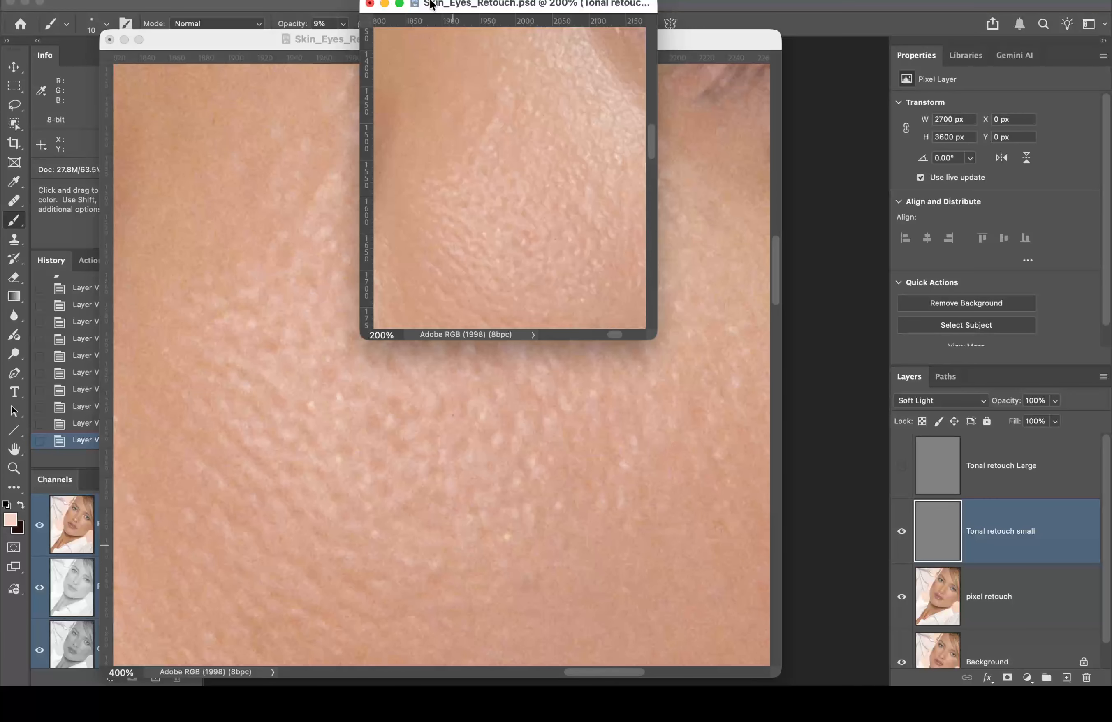
drag(431, 5, 842, 17)
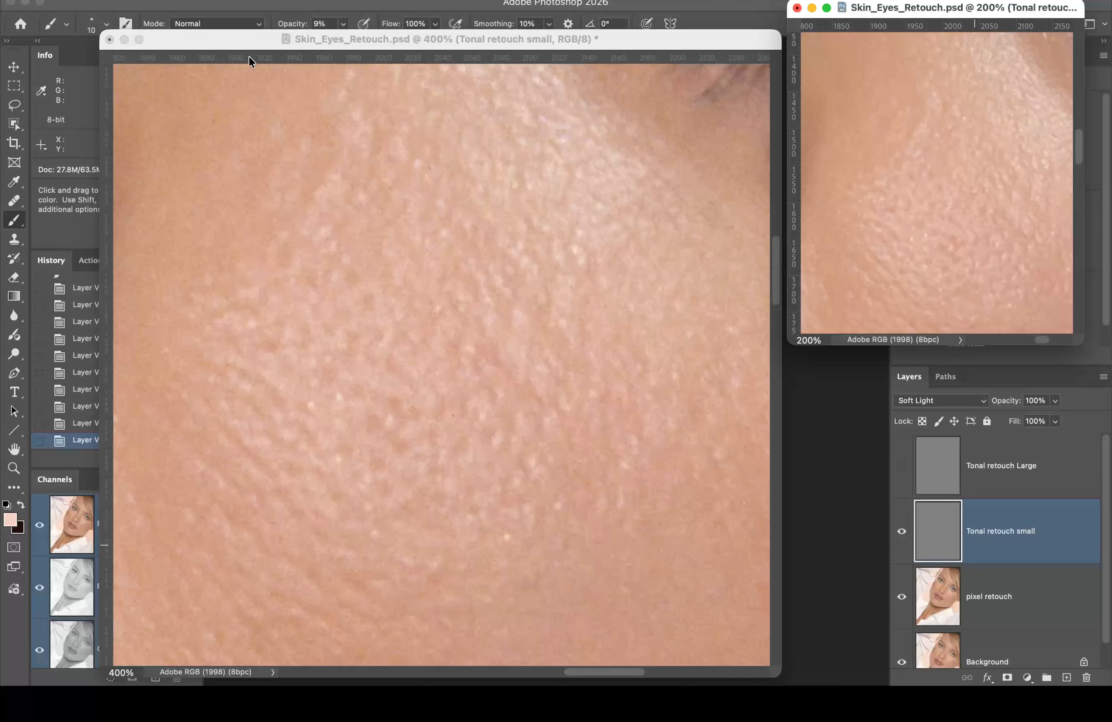
click(233, 39)
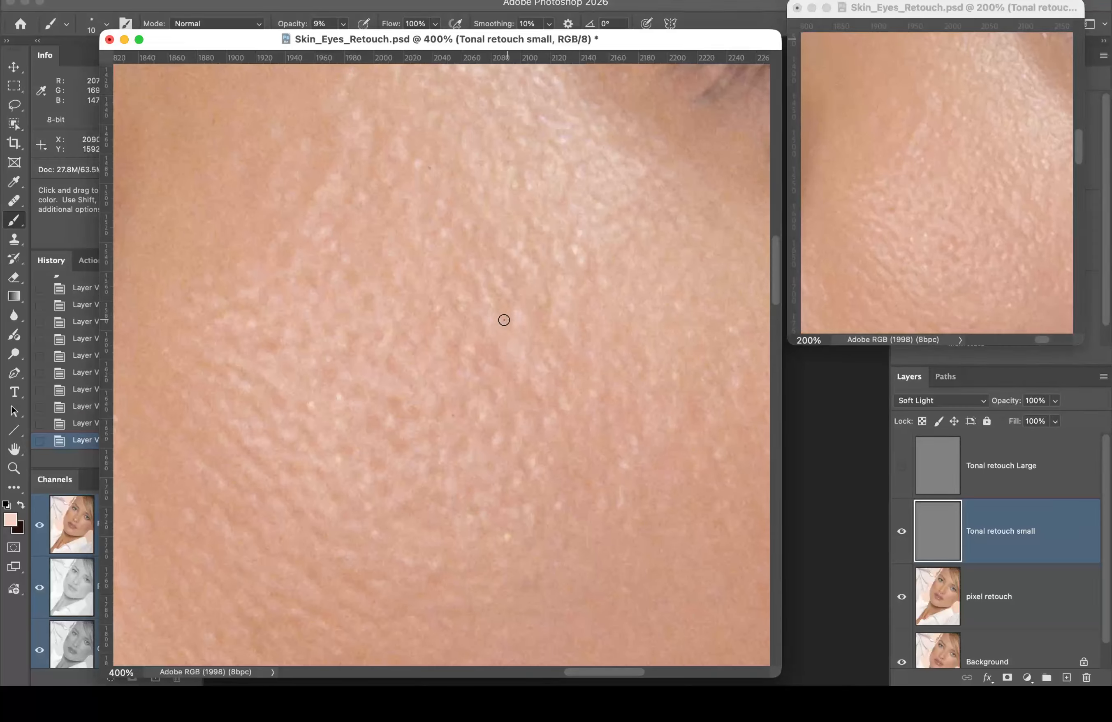
Step: Lighten the dark spots along a small darker skin patch with short light strokes
drag(506, 336, 509, 311)
drag(510, 317, 509, 311)
drag(506, 320, 507, 316)
drag(503, 327, 504, 317)
drag(505, 315, 506, 310)
drag(505, 309, 495, 294)
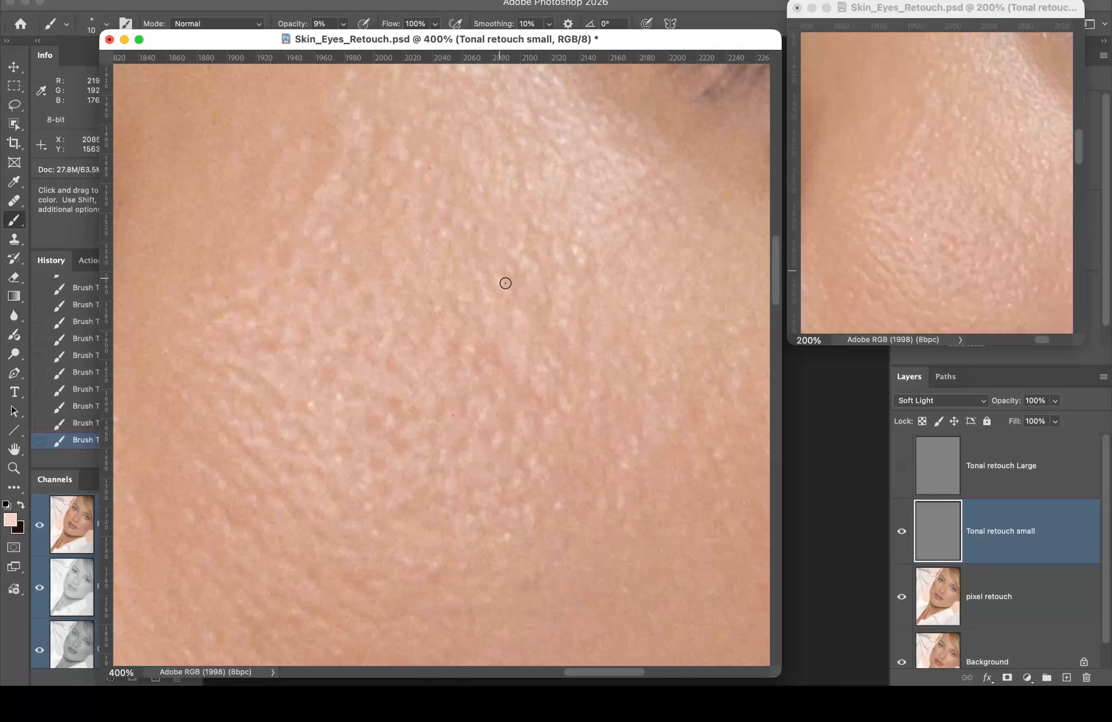
Step: Keep alternating dark and light dabs to even out more upper-cheek pores
key(x)
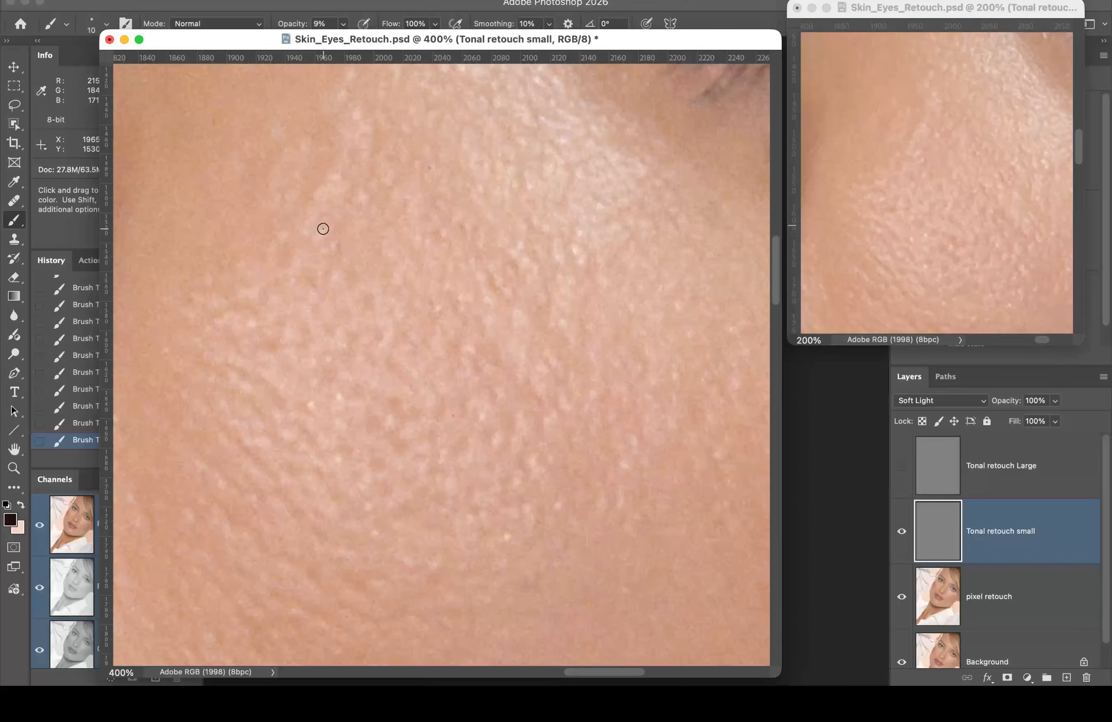
key(x)
key(x)
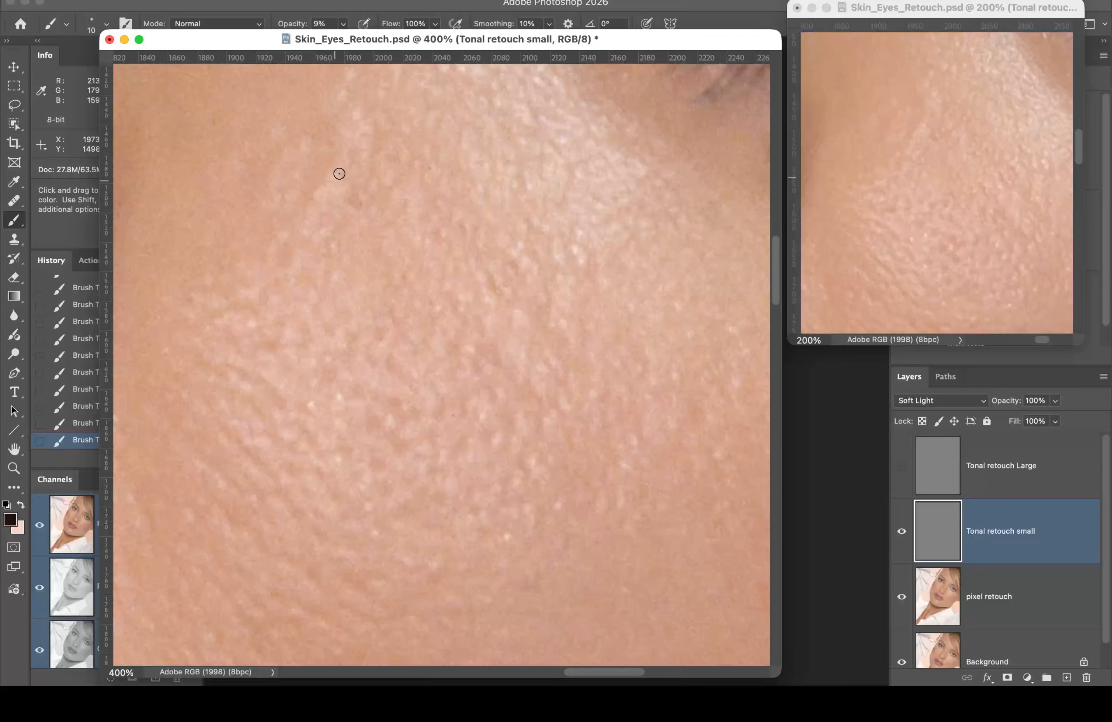
key(x)
key(x)
key(x)
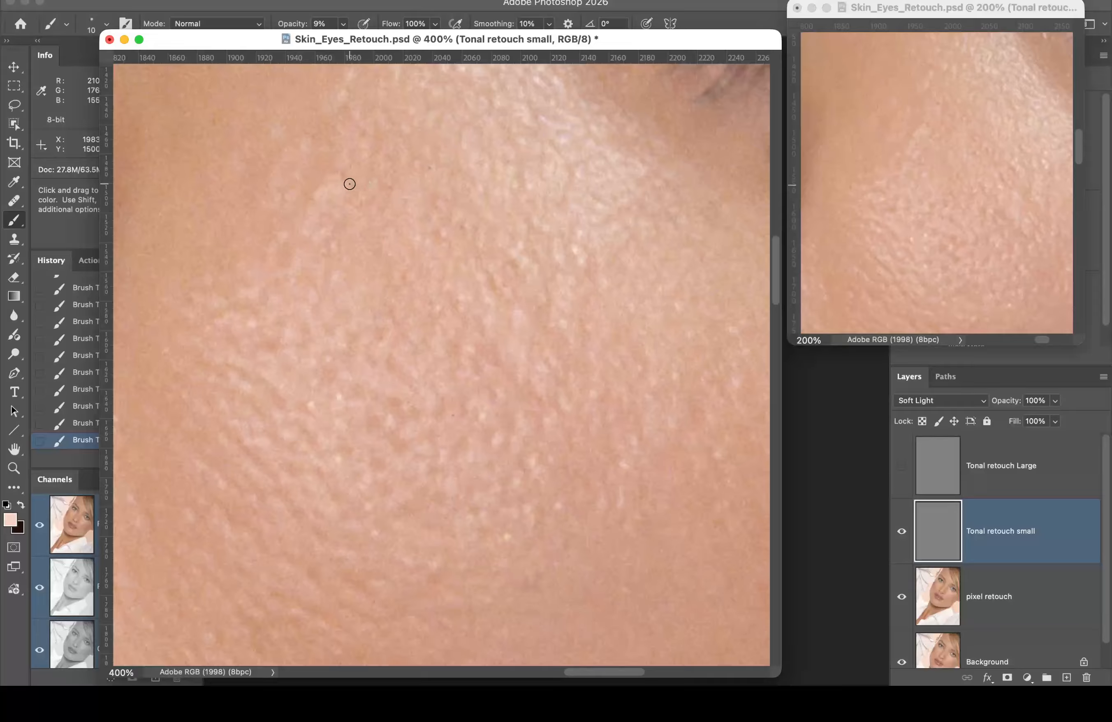
key(x)
key(x)
key(x)
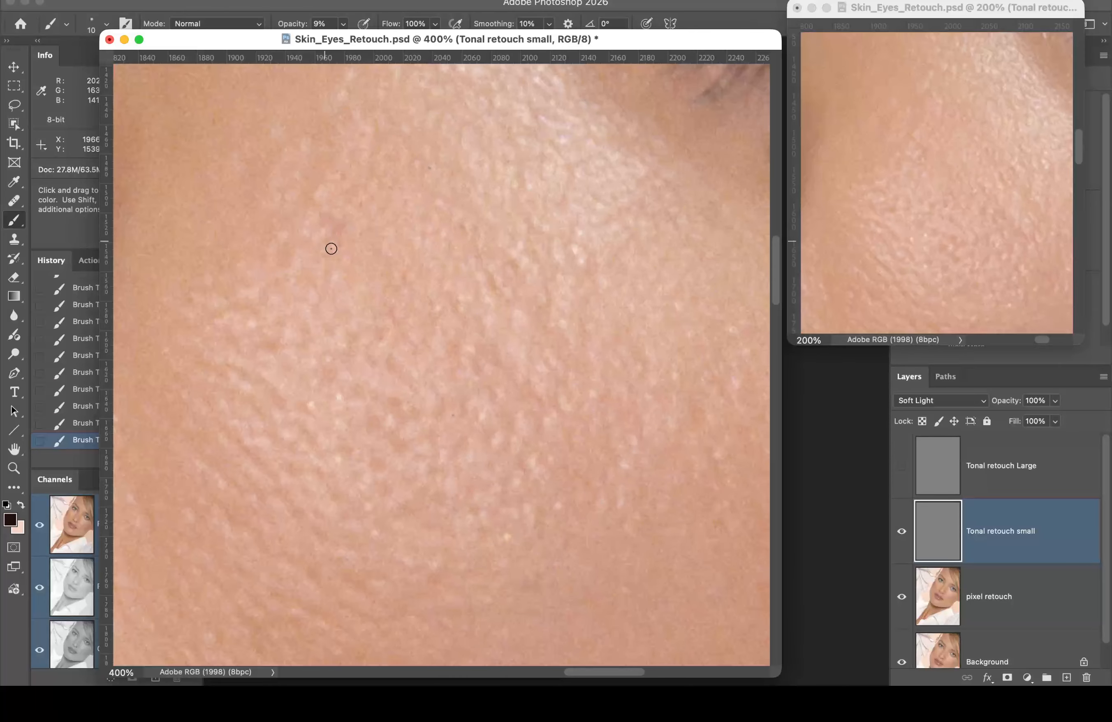
key(x)
key(x)
key(x)
Step: Toggle the Tonal retouch small layer repeatedly to compare the cheek before and after
click(902, 532)
click(902, 532)
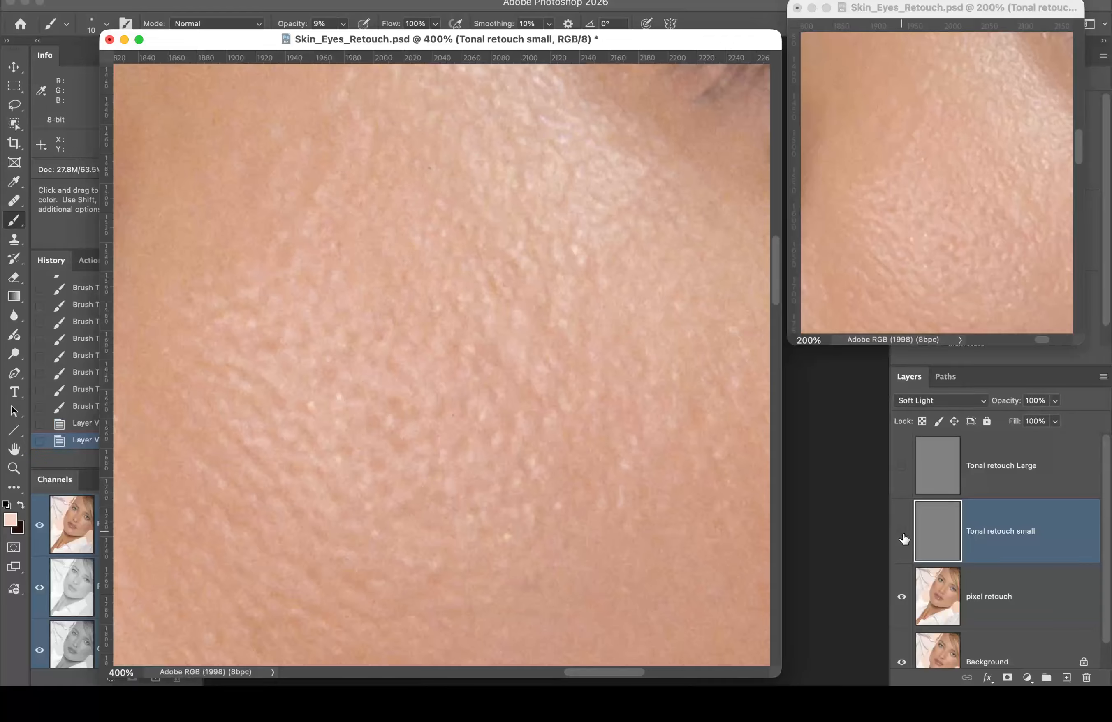
click(902, 535)
click(902, 535)
click(902, 536)
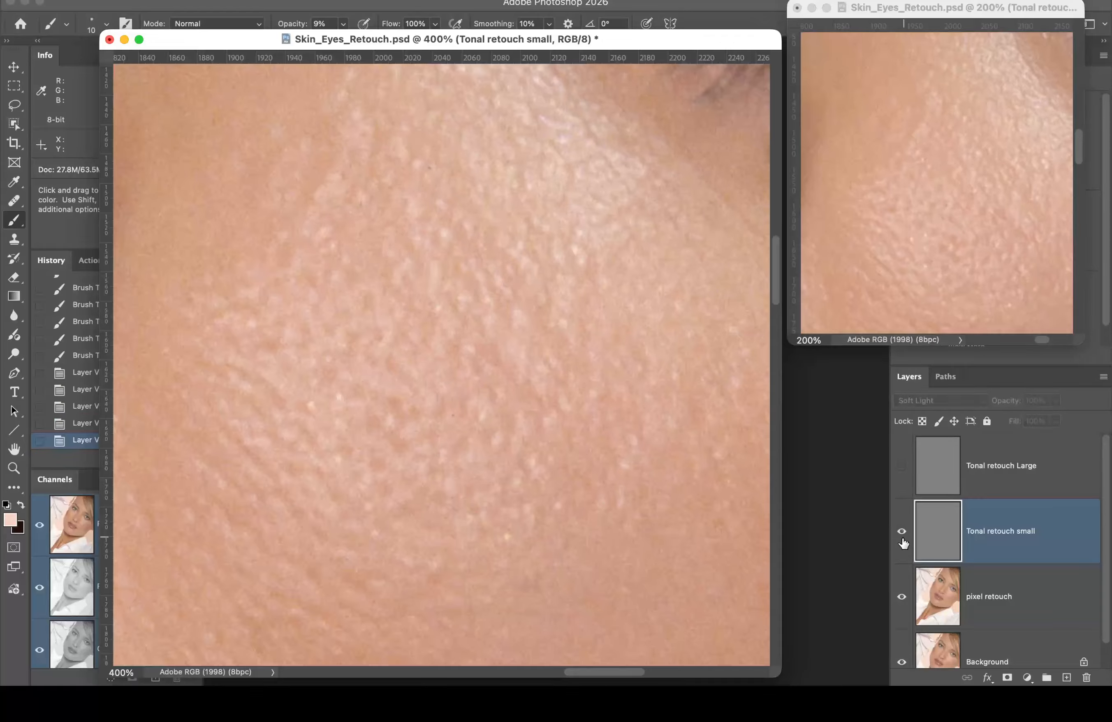
click(903, 544)
click(903, 546)
click(903, 548)
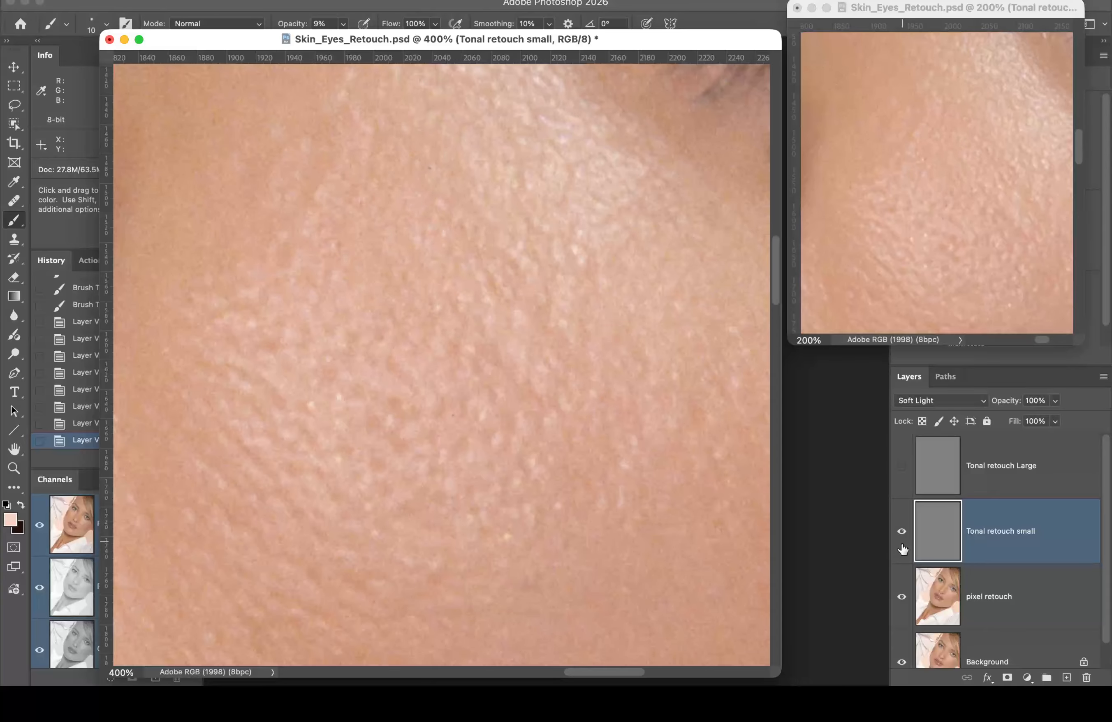
click(903, 550)
click(904, 551)
Step: Zoom the second view to 300% and compare the retouch on and off there
click(965, 185)
super+click(961, 186)
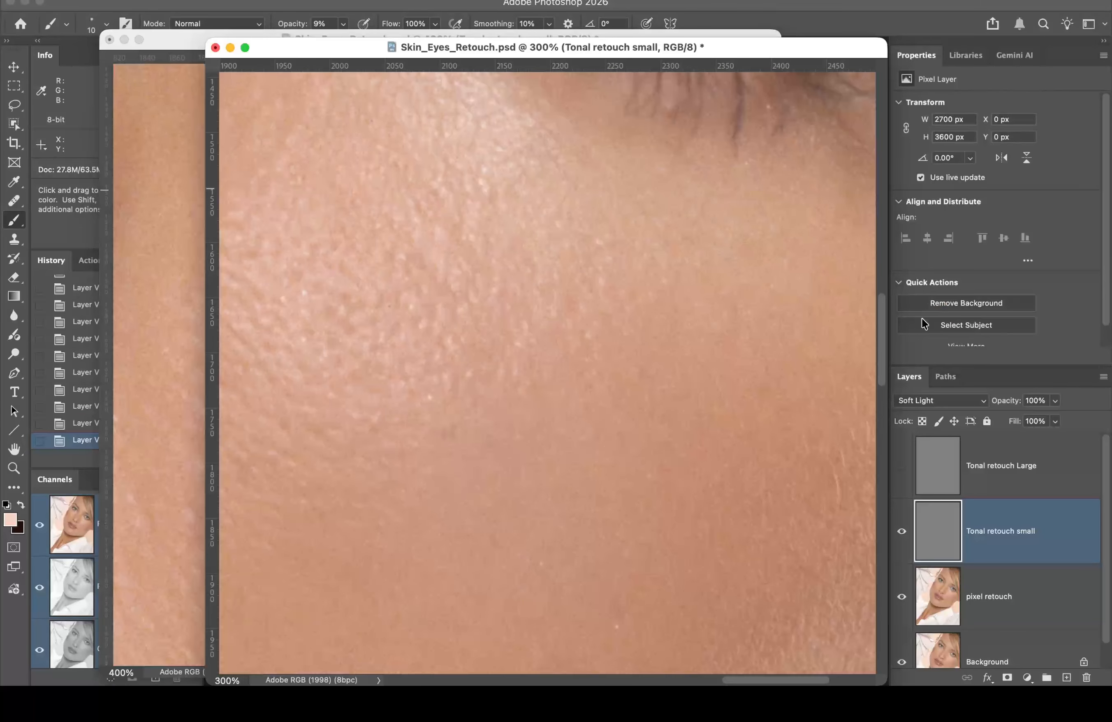
click(901, 541)
click(901, 541)
click(900, 544)
click(900, 542)
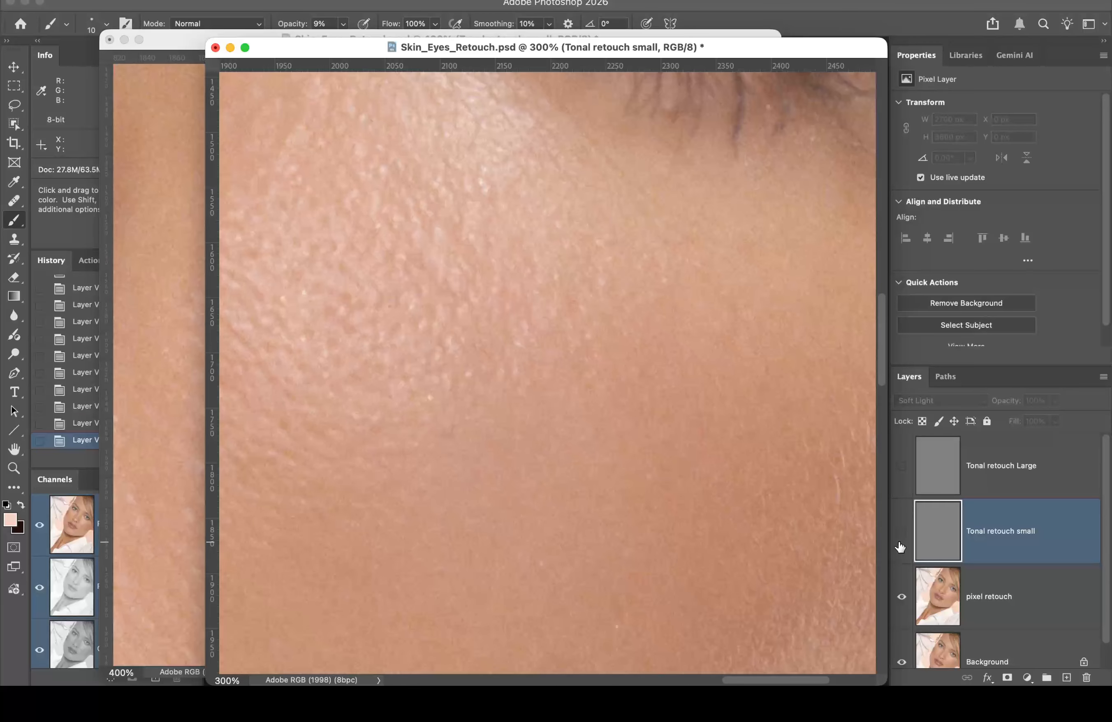
click(901, 542)
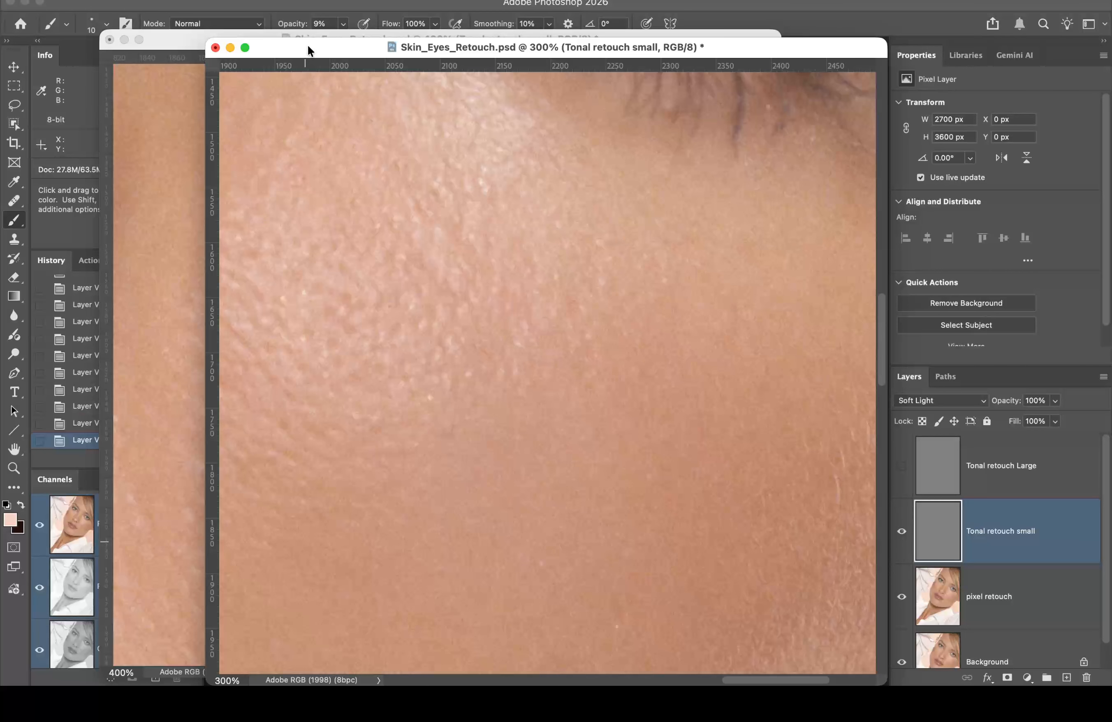
Step: Close the extra 300% view and zoom out to show the whole face
drag(308, 46, 431, 26)
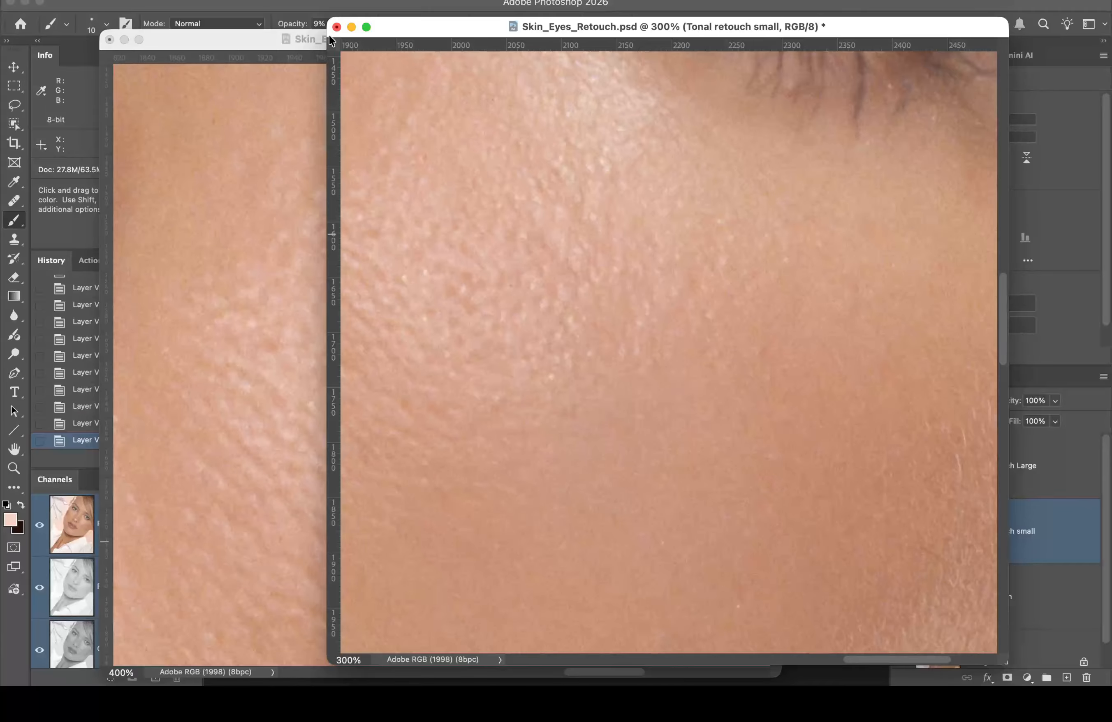
click(337, 27)
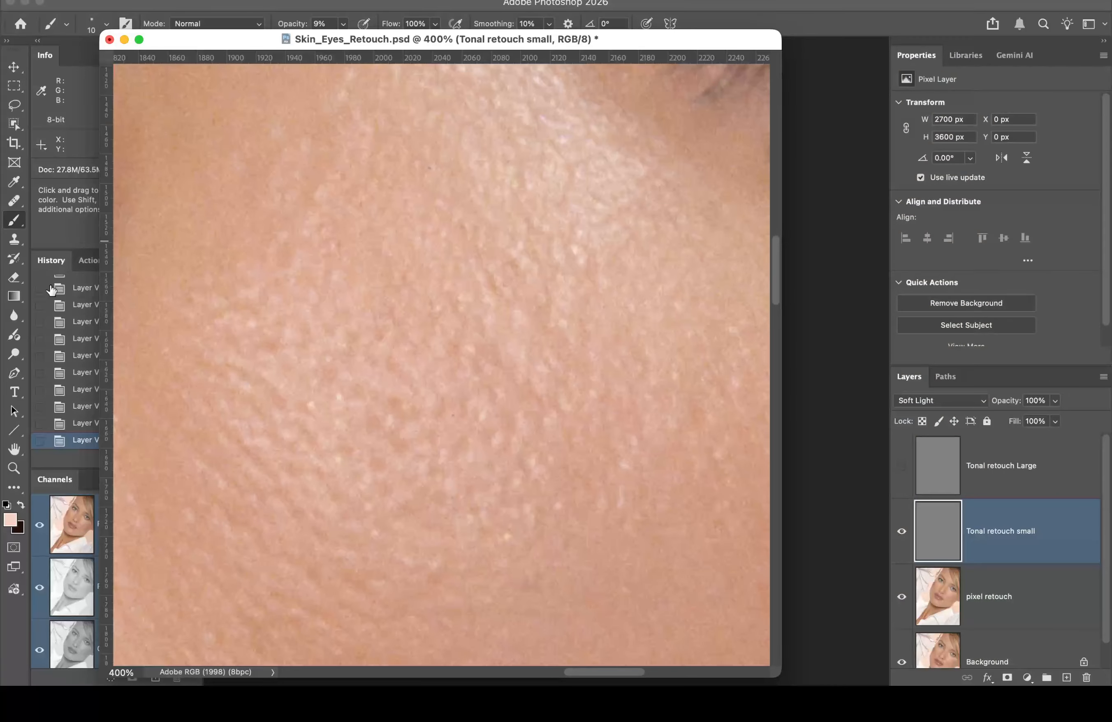
click(16, 451)
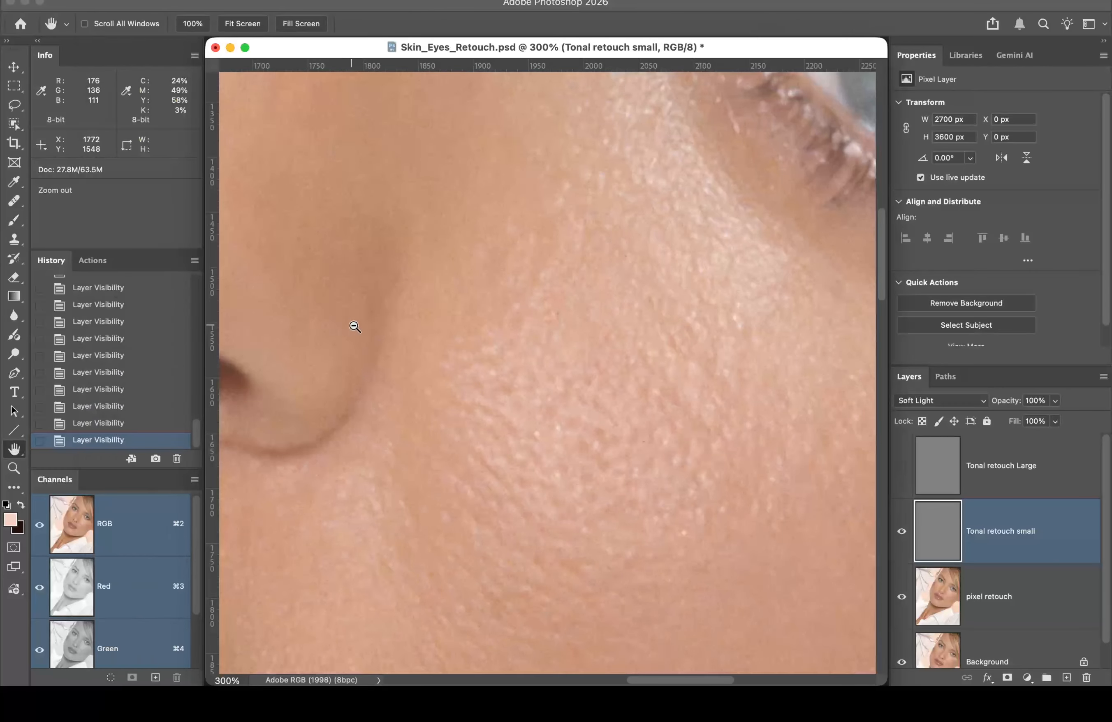
alt+click(355, 327)
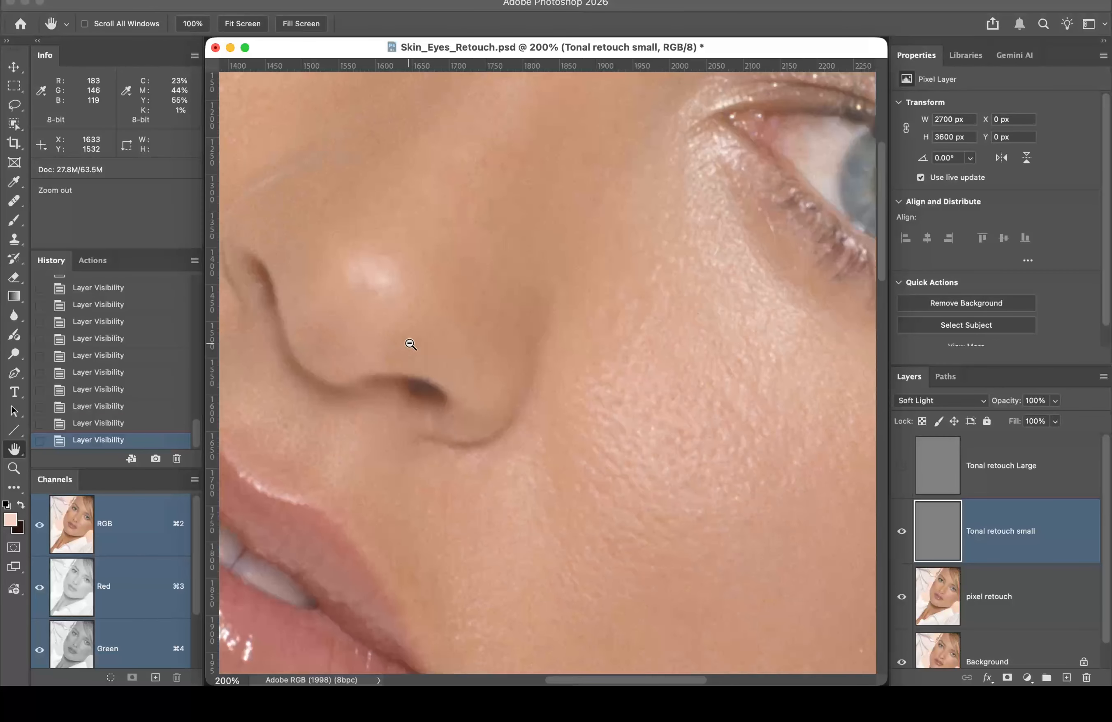
alt+click(492, 349)
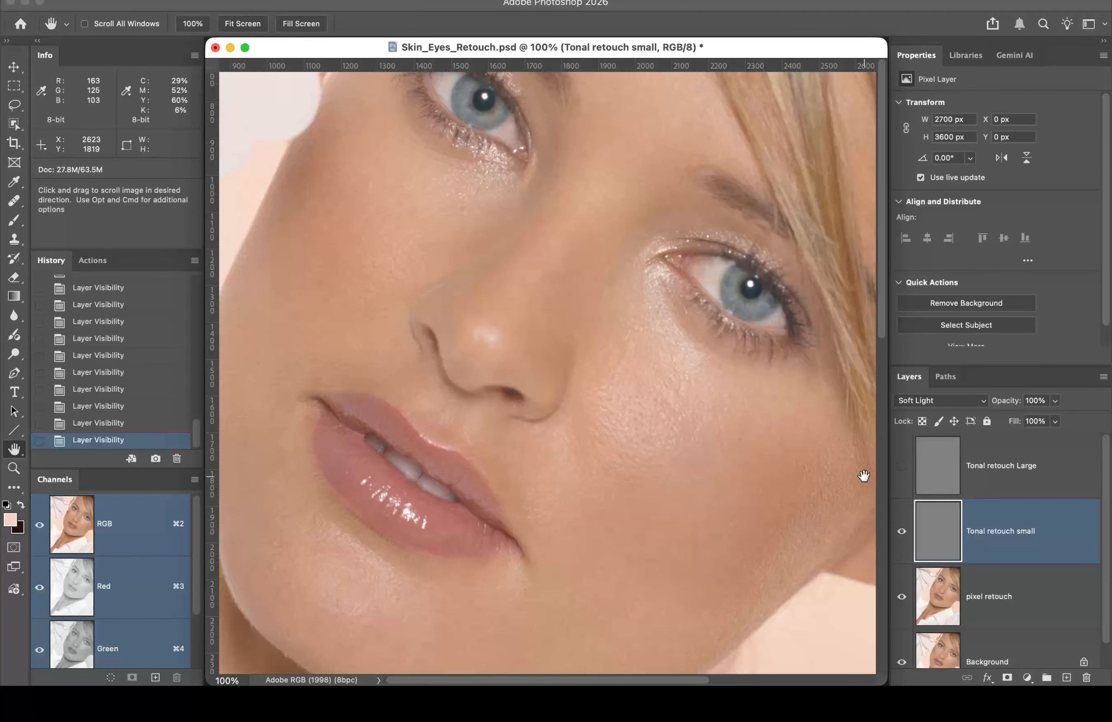
Step: Solo the Tonal retouch small layer, zoom to 300%, and centre the painted blotch on gray
alt+click(900, 534)
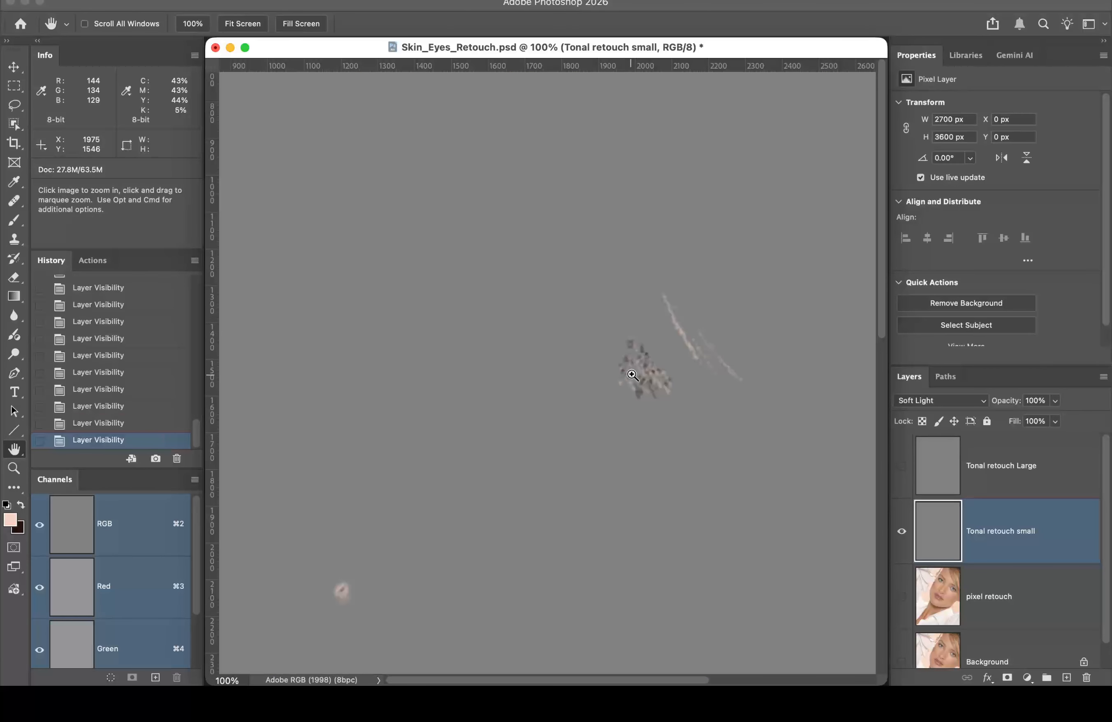
super+click(635, 371)
super+click(575, 408)
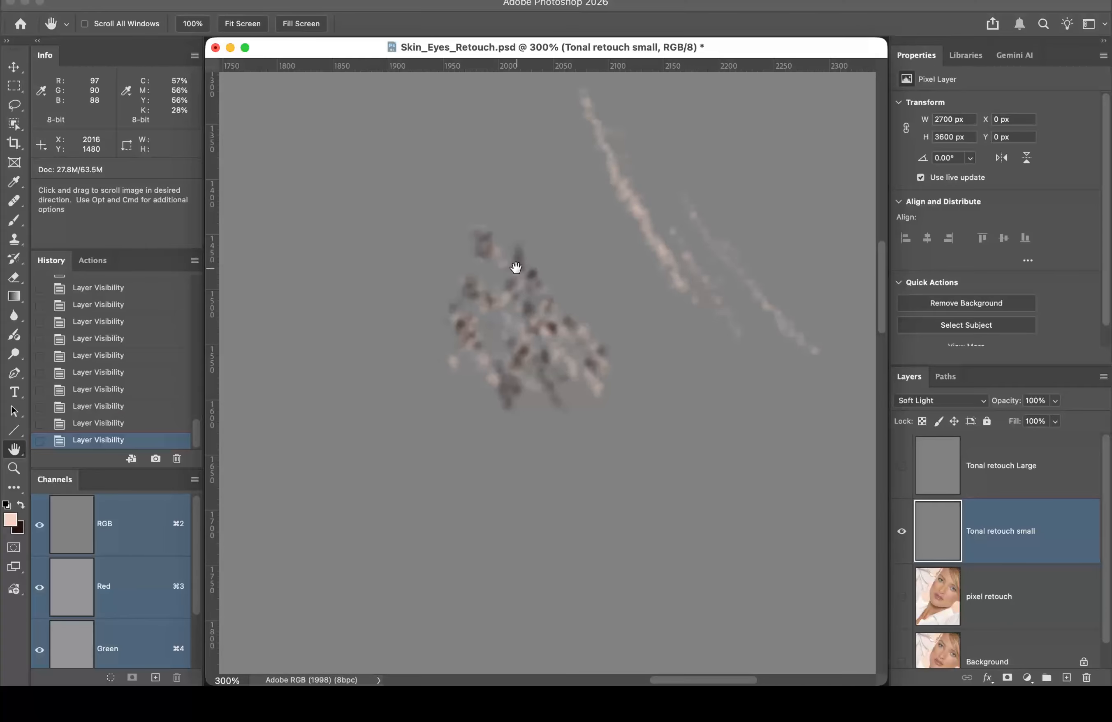
drag(431, 394, 720, 121)
drag(380, 393, 811, 157)
drag(368, 492, 442, 382)
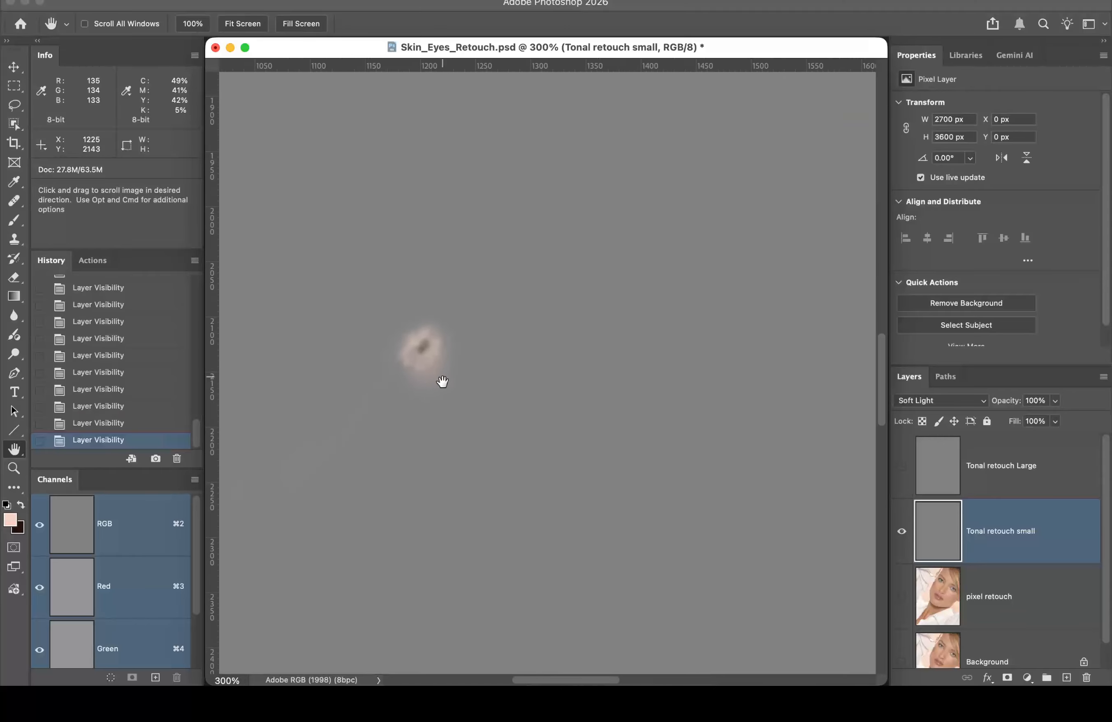
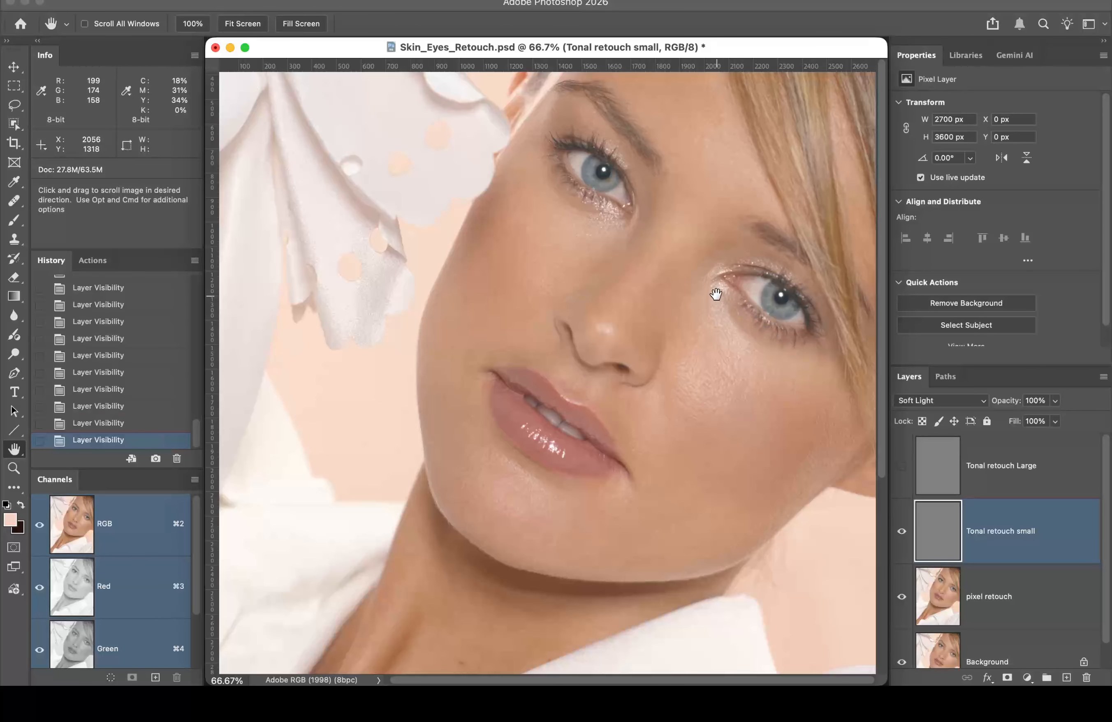
Step: Zoom to 100% and pan across the eyes, nose, lips and chin to inspect the retouch
key(super+1)
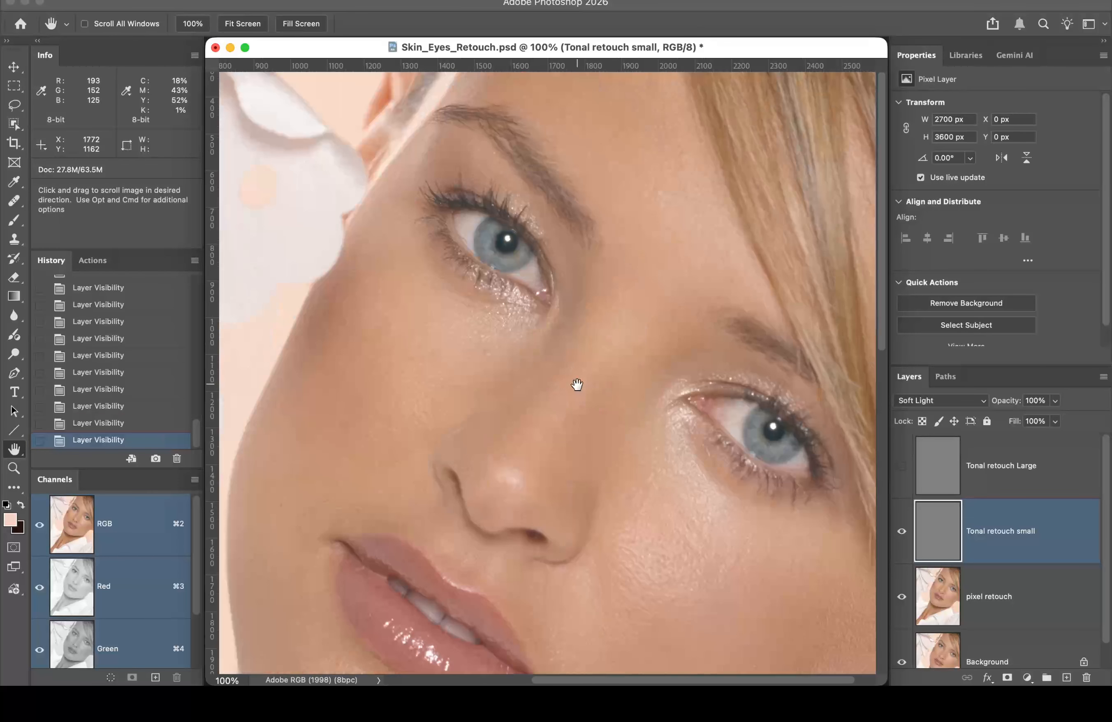
drag(576, 385, 623, 294)
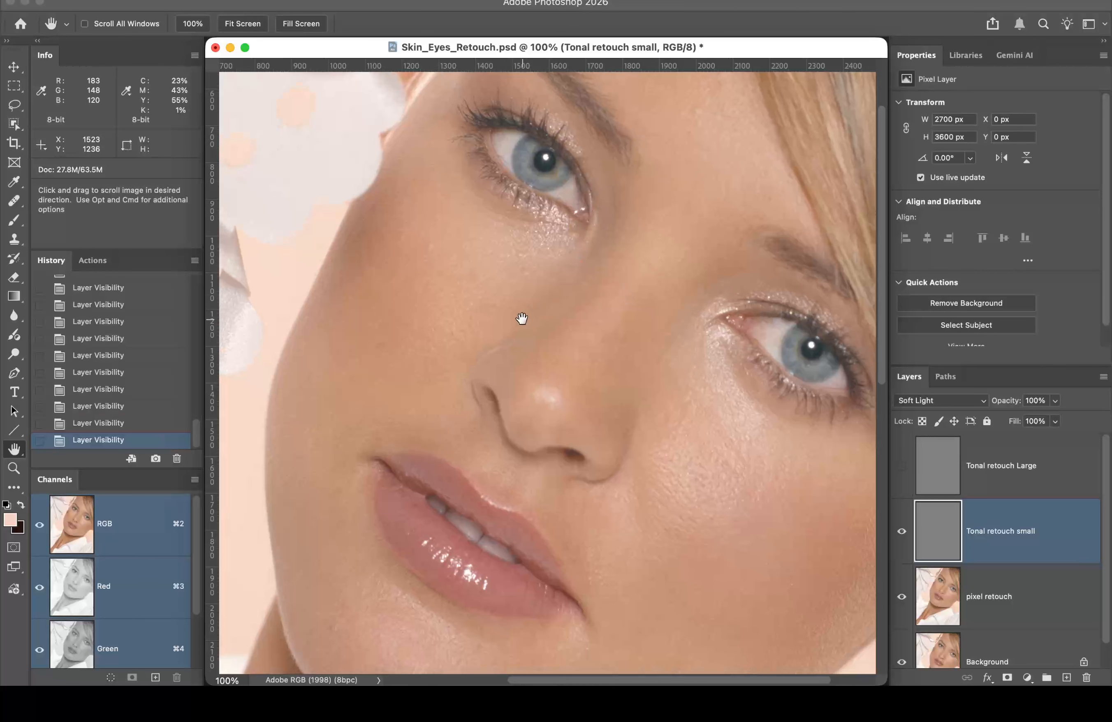
drag(531, 308, 649, 246)
drag(713, 203, 634, 298)
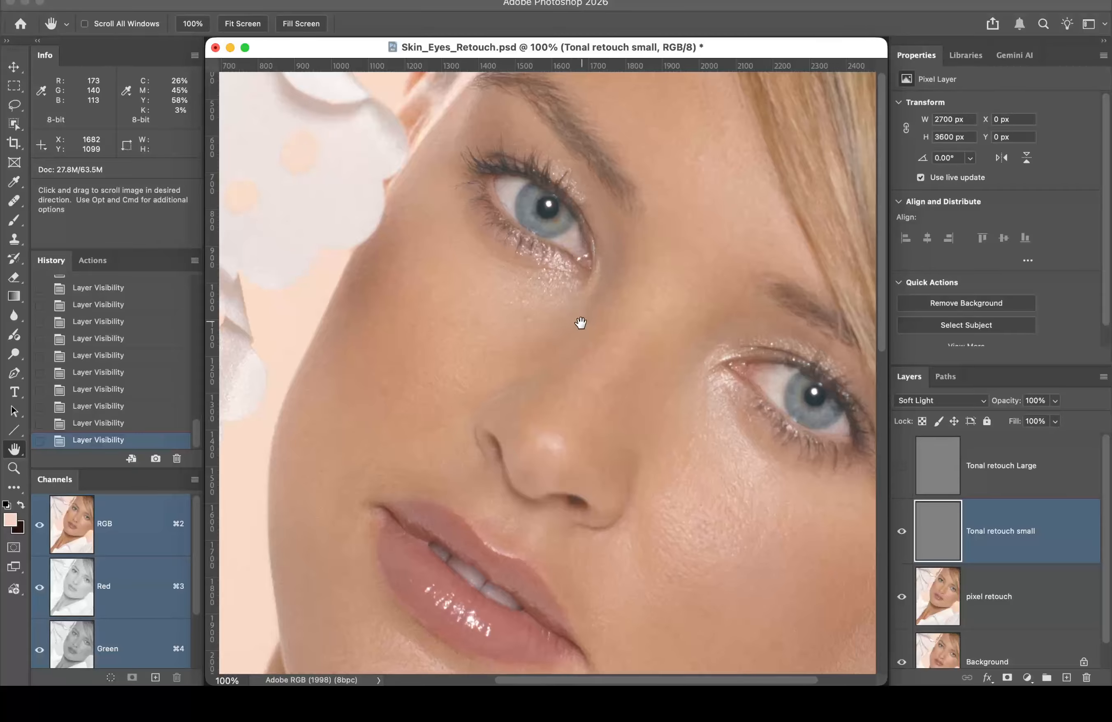
drag(636, 445, 643, 251)
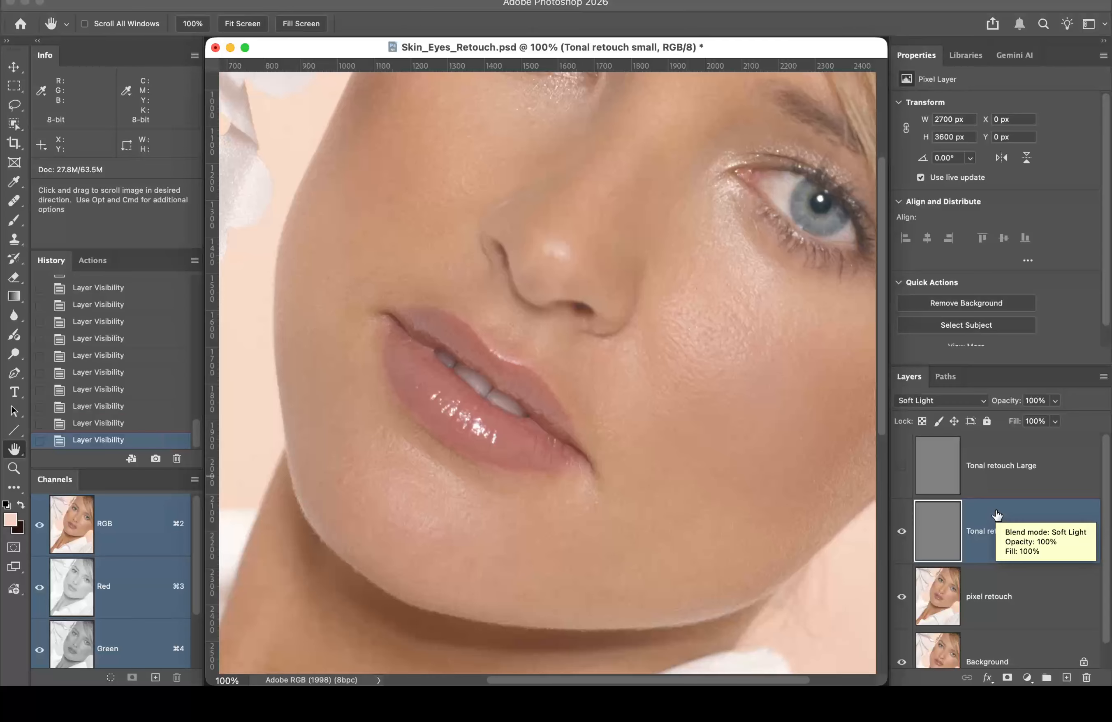
Step: Select and show the Tonal retouch Large layer, frame the other eye, and take the Brush
click(999, 479)
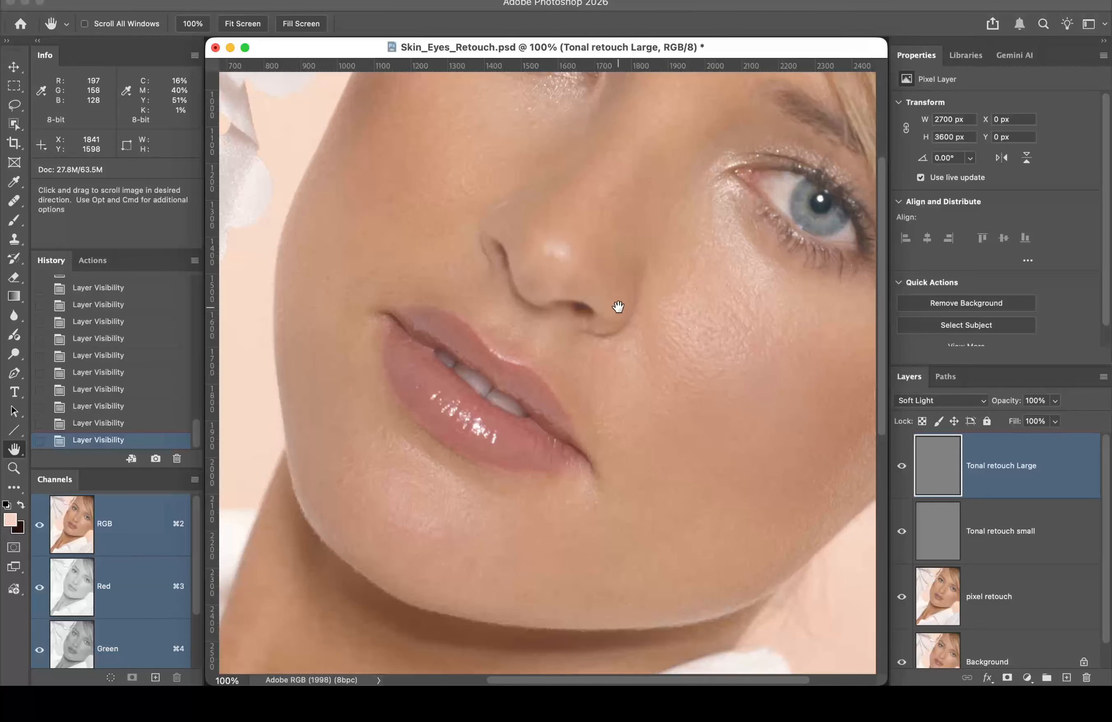
drag(593, 280, 565, 324)
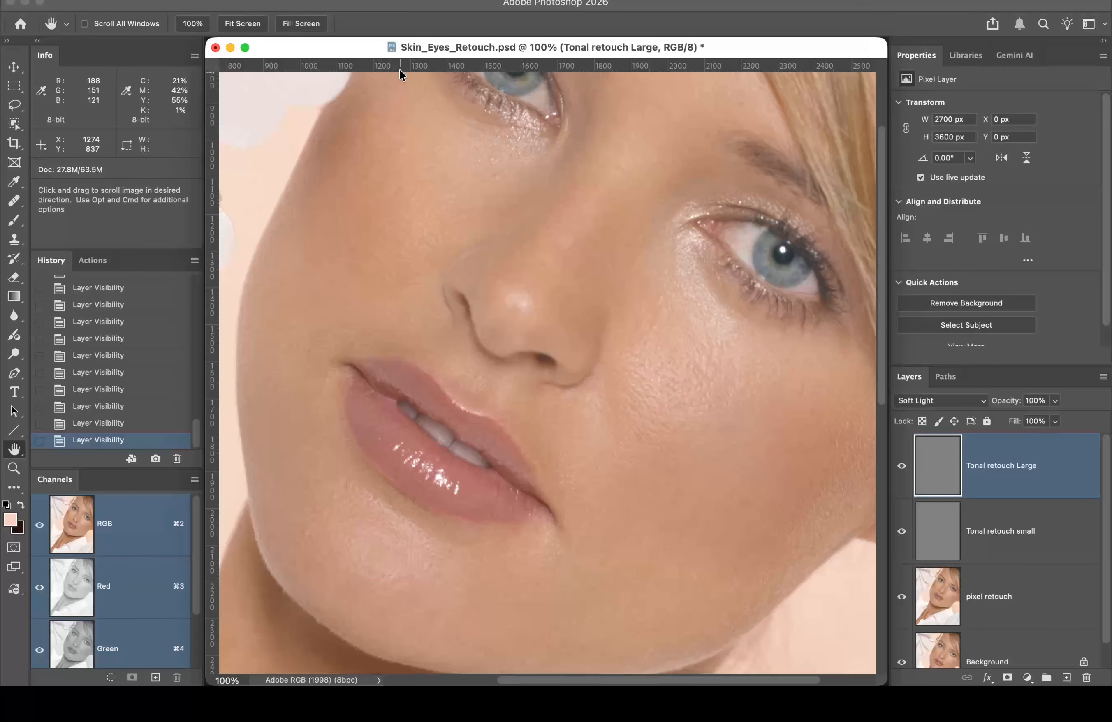
key(b)
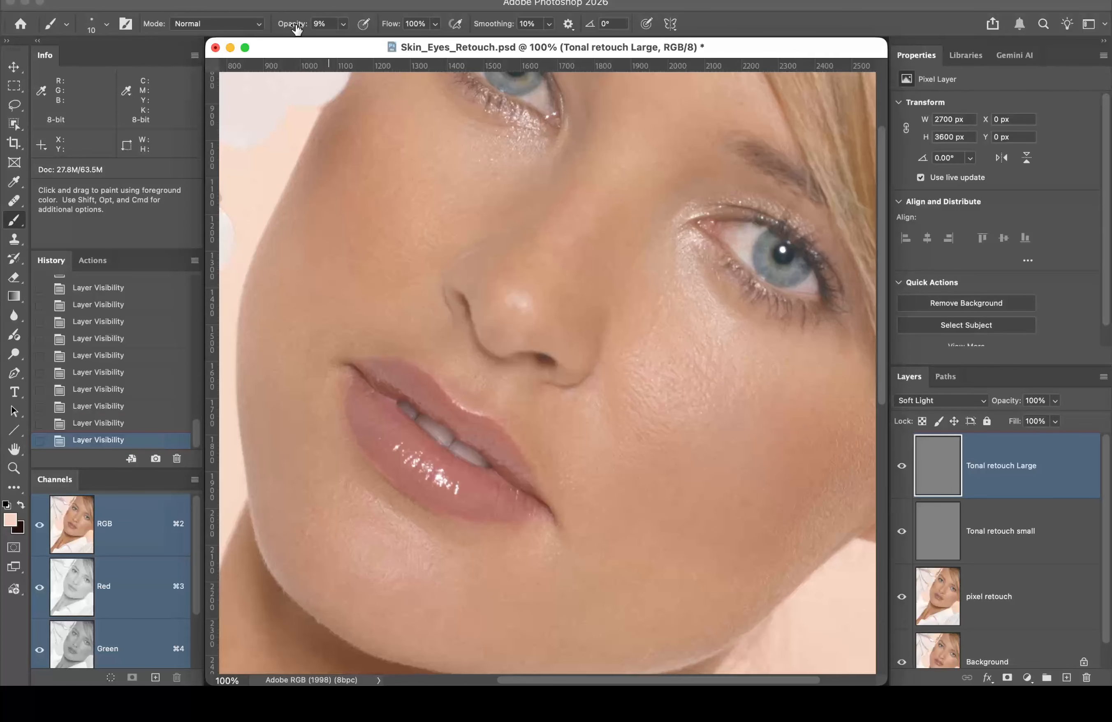
Step: Set the brush to 3% opacity and size 70, with the view zoomed to 200%
drag(296, 28, 294, 28)
click(294, 27)
click(293, 27)
drag(296, 26, 300, 29)
click(298, 27)
key(super+plus)
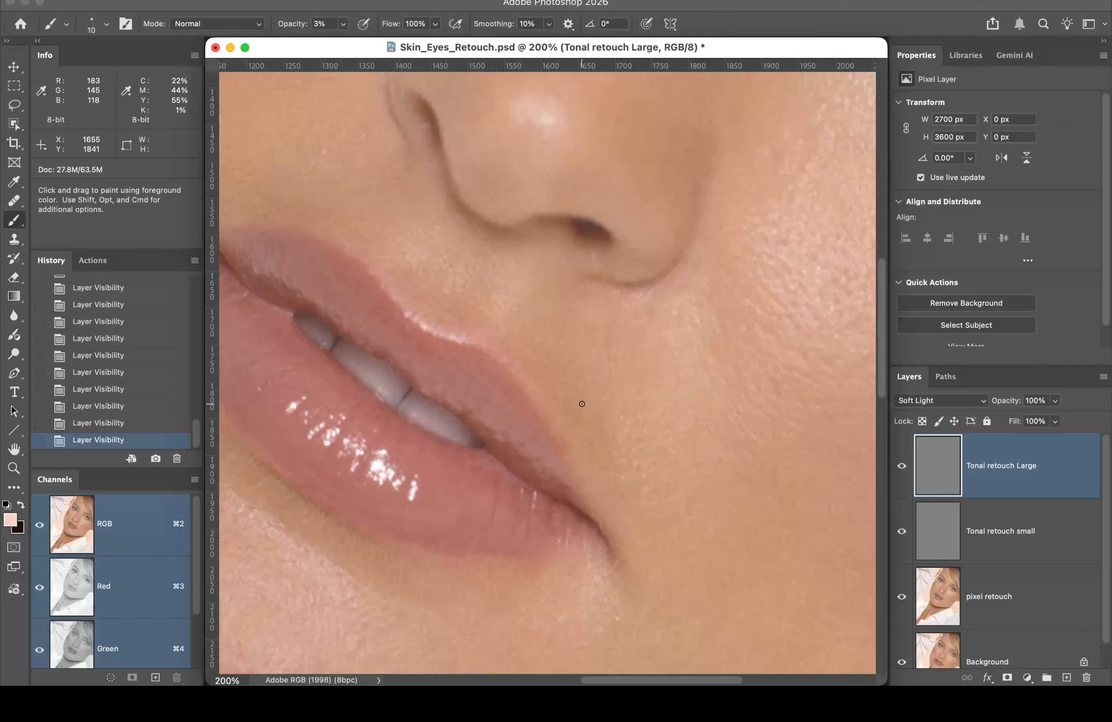
key(bracketright)
key(bracketright)
key(bracketright)
key(bracketright)
key(bracketright)
Step: Dab faint lightening around the lip corner and beside the upper lip
click(586, 420)
click(580, 411)
click(574, 406)
click(567, 404)
click(562, 403)
click(556, 402)
click(556, 399)
click(556, 390)
click(553, 387)
click(549, 383)
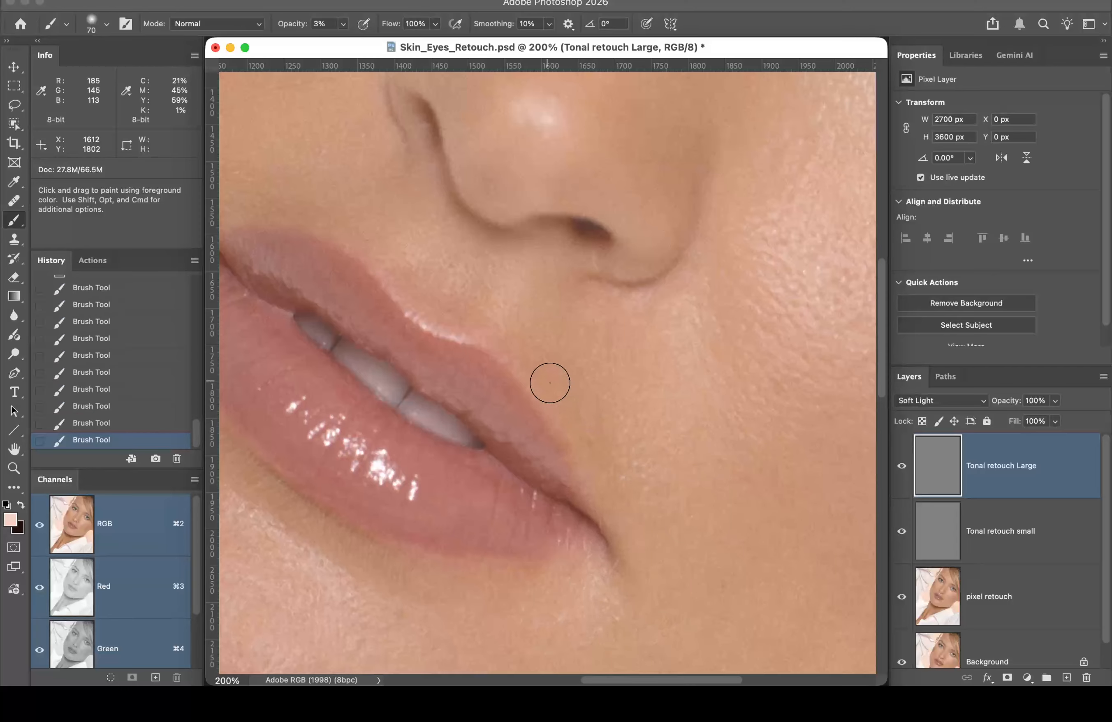
click(532, 375)
Step: Compare Tonal retouch Large off and on, then lighten beside the lip corner and above the upper lip
click(901, 470)
click(901, 471)
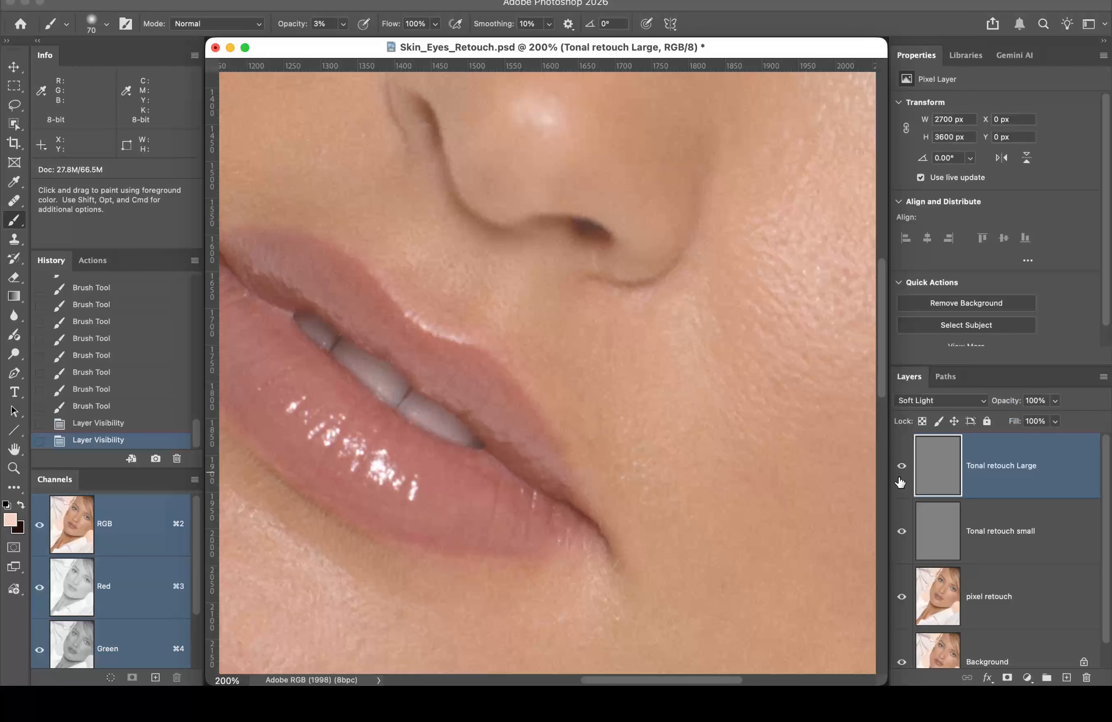
drag(623, 479, 608, 475)
mouse_move(609, 476)
mouse_down()
mouse_move(609, 450)
mouse_move(590, 437)
mouse_up()
mouse_move(590, 437)
mouse_down()
mouse_move(665, 429)
mouse_move(612, 384)
mouse_up()
mouse_move(480, 329)
mouse_down()
mouse_move(460, 303)
mouse_move(422, 285)
mouse_up()
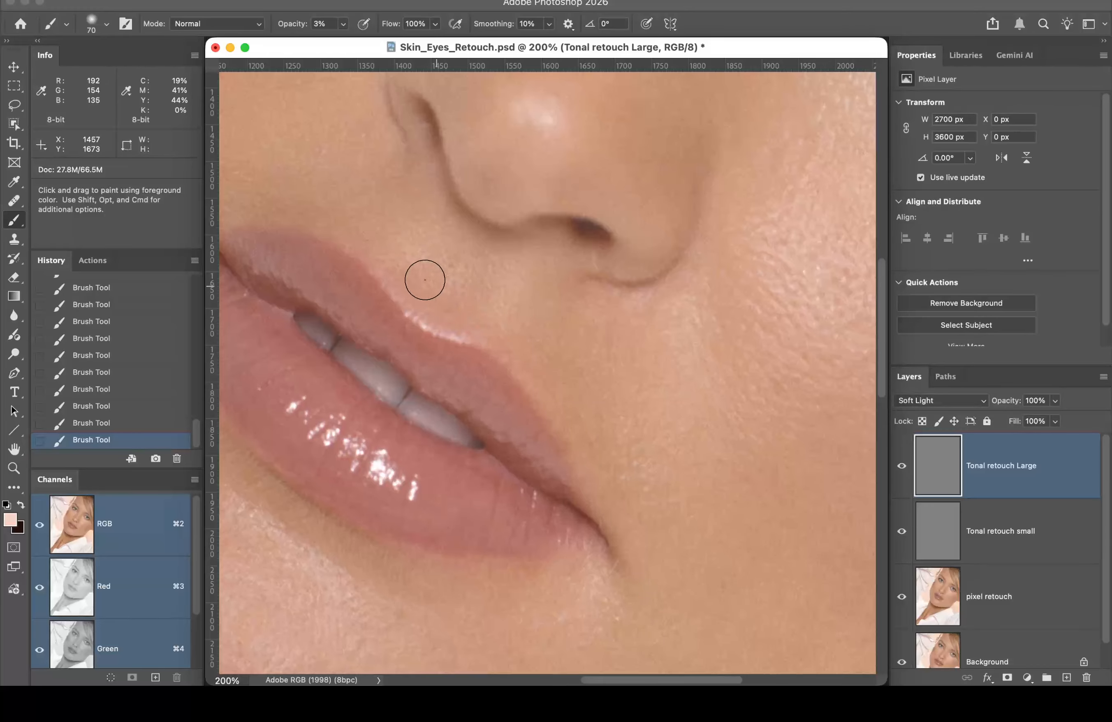
Step: Pan below the mouth and, with a size 60 brush, lighten the skin under the lower lip
key(space)
drag(466, 201, 633, 303)
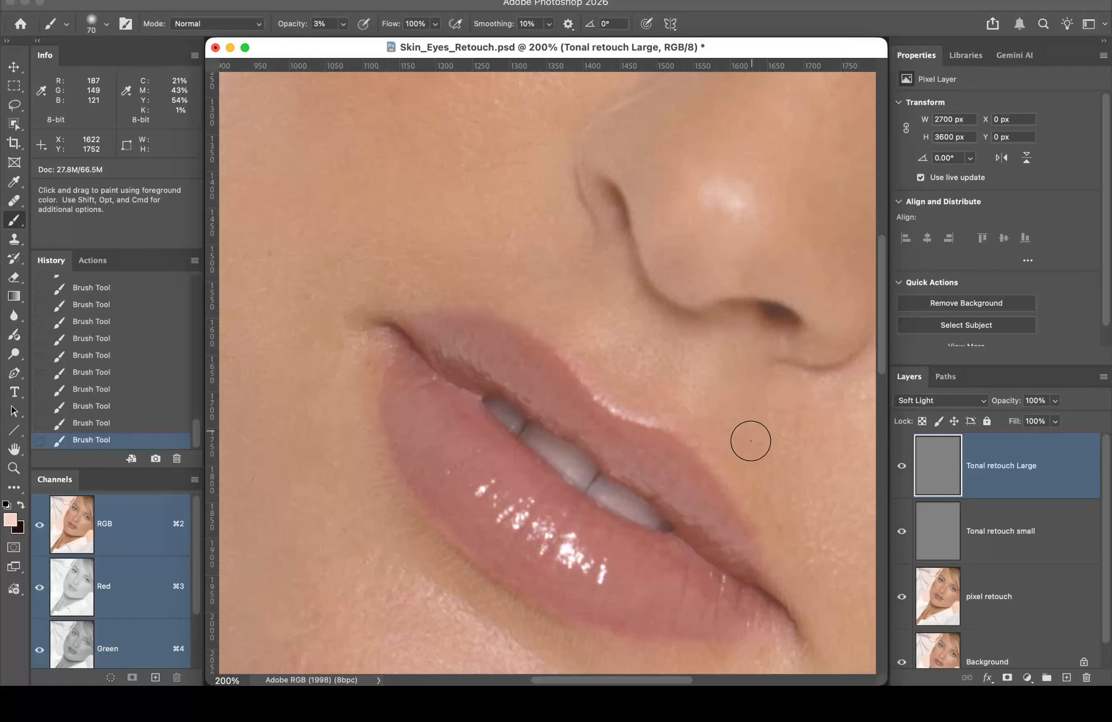
drag(727, 407, 694, 203)
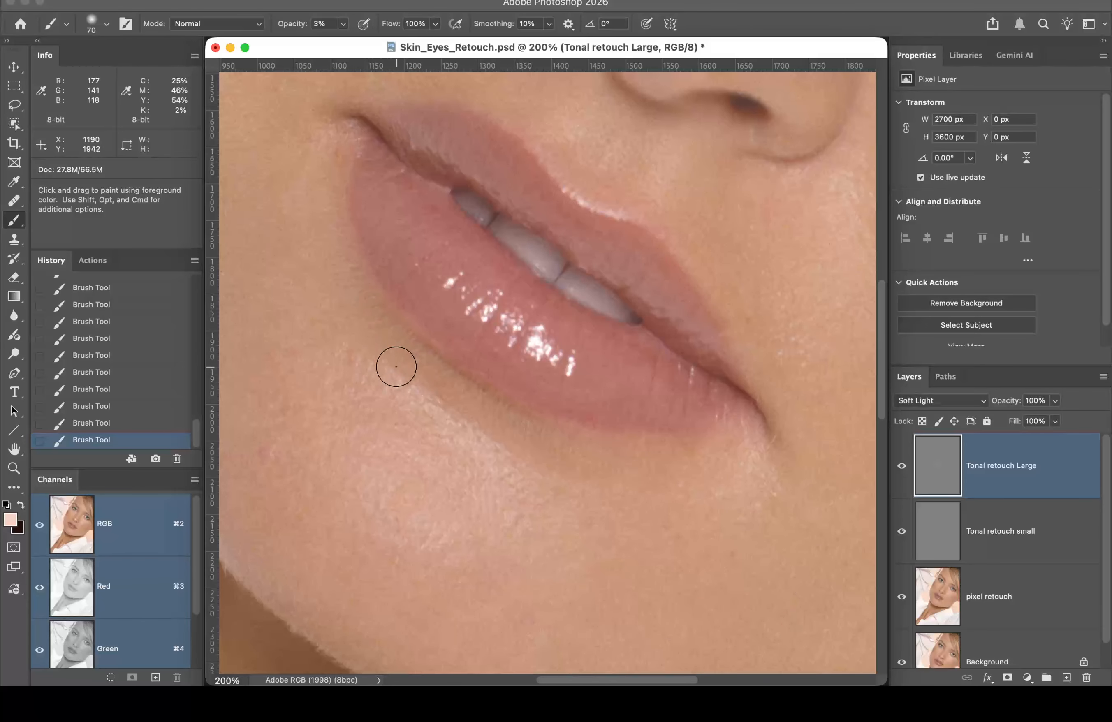
key(bracketleft)
mouse_move(450, 400)
mouse_down()
mouse_move(542, 458)
mouse_move(430, 397)
mouse_move(423, 370)
mouse_move(400, 373)
mouse_move(369, 327)
mouse_up()
mouse_move(593, 460)
mouse_down()
mouse_move(512, 455)
mouse_move(491, 440)
mouse_move(510, 440)
mouse_move(464, 414)
mouse_move(417, 352)
mouse_move(424, 387)
mouse_move(365, 336)
mouse_move(375, 317)
mouse_move(417, 393)
mouse_move(449, 399)
mouse_move(512, 449)
mouse_move(539, 446)
mouse_move(536, 456)
mouse_move(452, 375)
mouse_move(393, 338)
mouse_move(467, 406)
mouse_move(577, 466)
mouse_move(552, 494)
mouse_move(480, 418)
mouse_up()
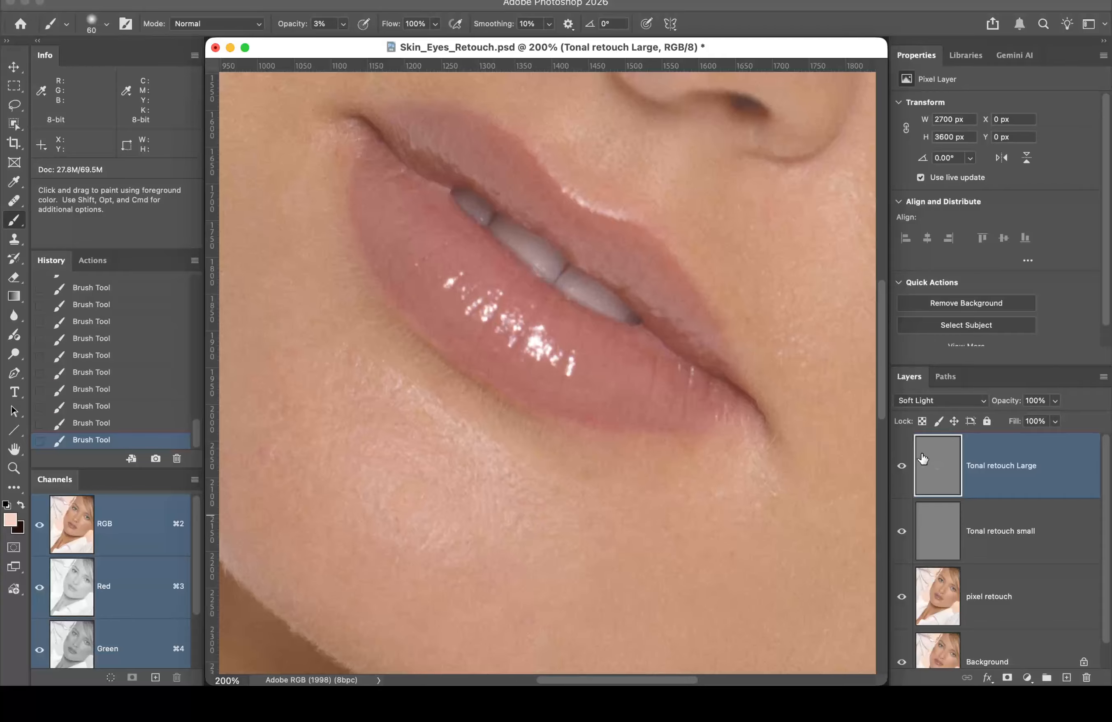
Step: Compare the retouch layer off and on, then lighten the crease in the cheek
click(901, 467)
click(902, 467)
click(902, 467)
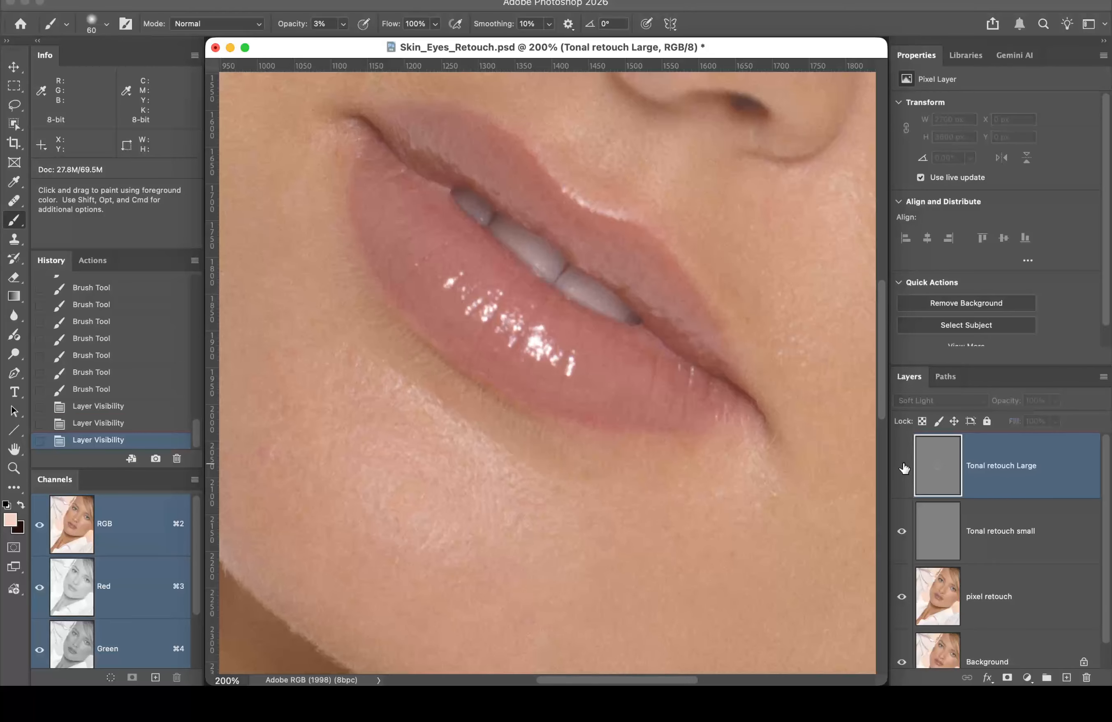
click(903, 467)
click(902, 467)
click(902, 467)
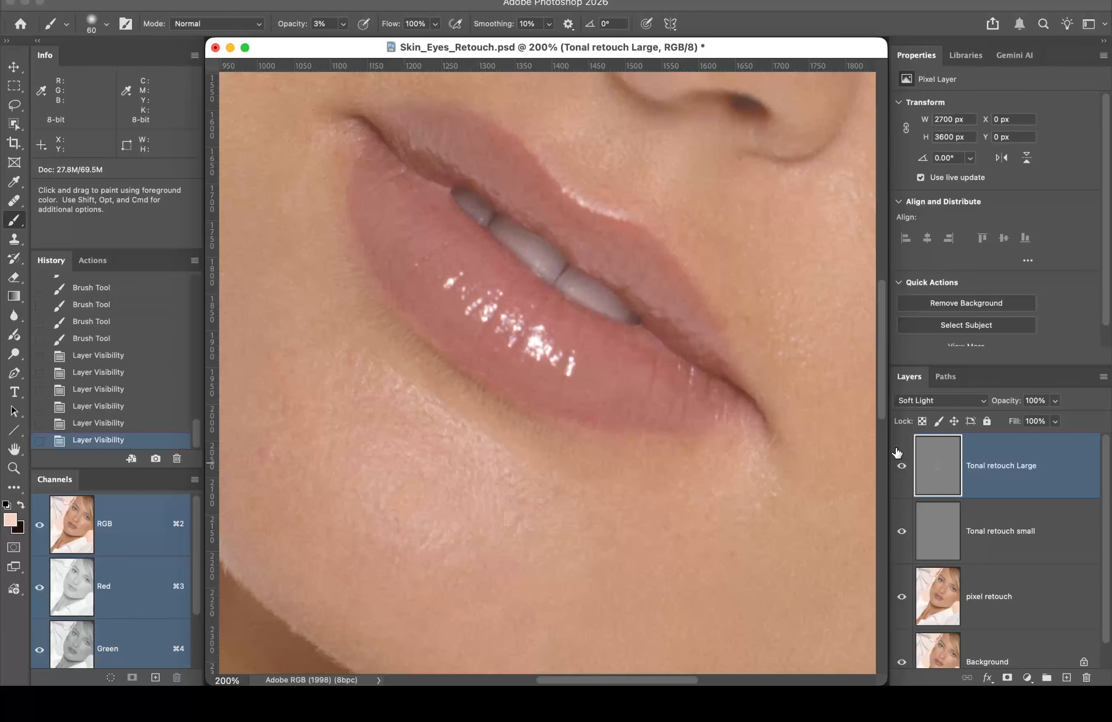
drag(713, 324, 348, 398)
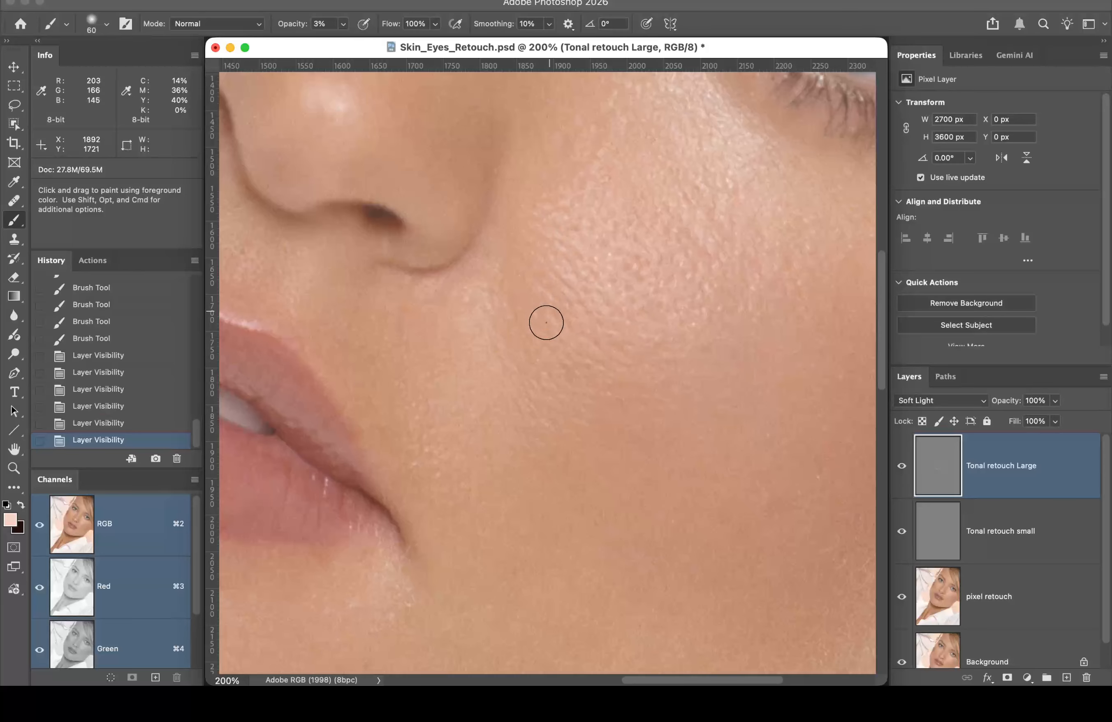
drag(522, 331, 519, 321)
drag(520, 321, 519, 308)
drag(519, 309, 530, 268)
drag(529, 268, 543, 281)
mouse_move(543, 282)
mouse_down()
mouse_move(556, 295)
mouse_move(528, 311)
mouse_up()
mouse_move(528, 308)
mouse_down()
mouse_move(517, 280)
mouse_move(528, 249)
mouse_move(531, 300)
mouse_move(515, 309)
mouse_move(523, 249)
mouse_move(533, 307)
mouse_move(508, 314)
mouse_move(500, 276)
mouse_move(518, 256)
mouse_move(533, 310)
mouse_move(542, 274)
mouse_move(514, 249)
mouse_move(490, 317)
mouse_move(513, 348)
mouse_move(540, 331)
mouse_move(508, 274)
mouse_move(552, 259)
mouse_move(531, 295)
mouse_move(501, 290)
mouse_move(530, 331)
mouse_move(505, 223)
mouse_move(556, 308)
mouse_move(526, 309)
mouse_move(509, 260)
mouse_move(527, 336)
mouse_move(488, 267)
mouse_move(513, 239)
mouse_move(605, 237)
mouse_move(579, 307)
mouse_move(535, 206)
mouse_up()
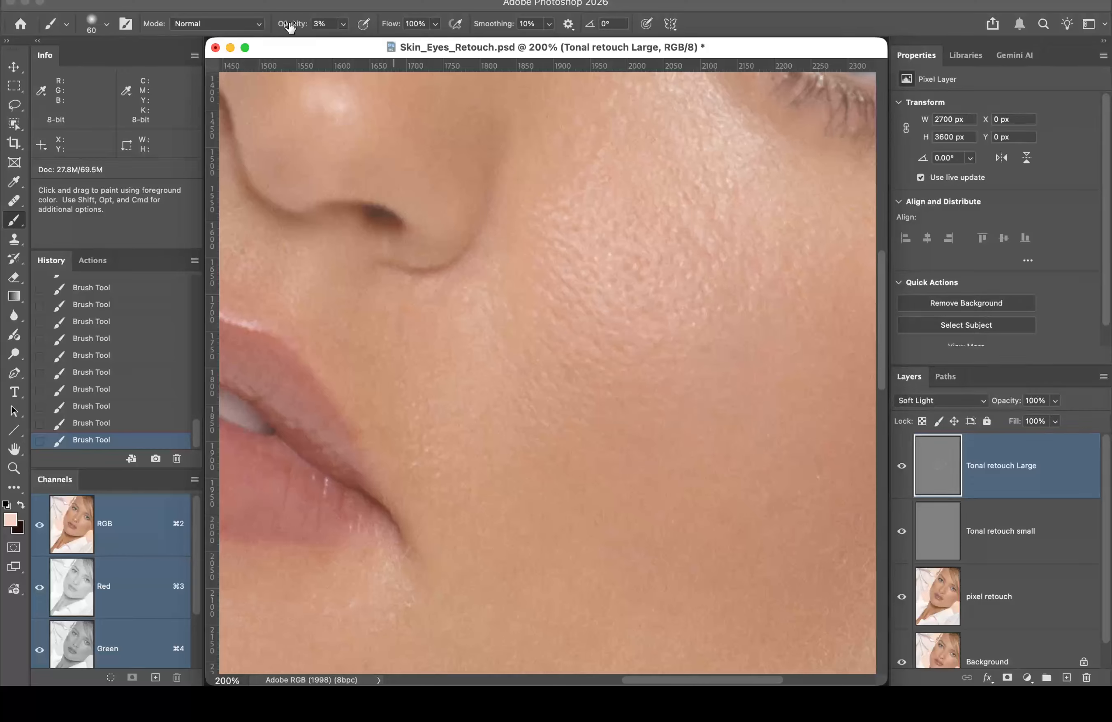
Step: Raise brush opacity to 7% and lighten the fold between the nose and mouth
drag(290, 27, 291, 28)
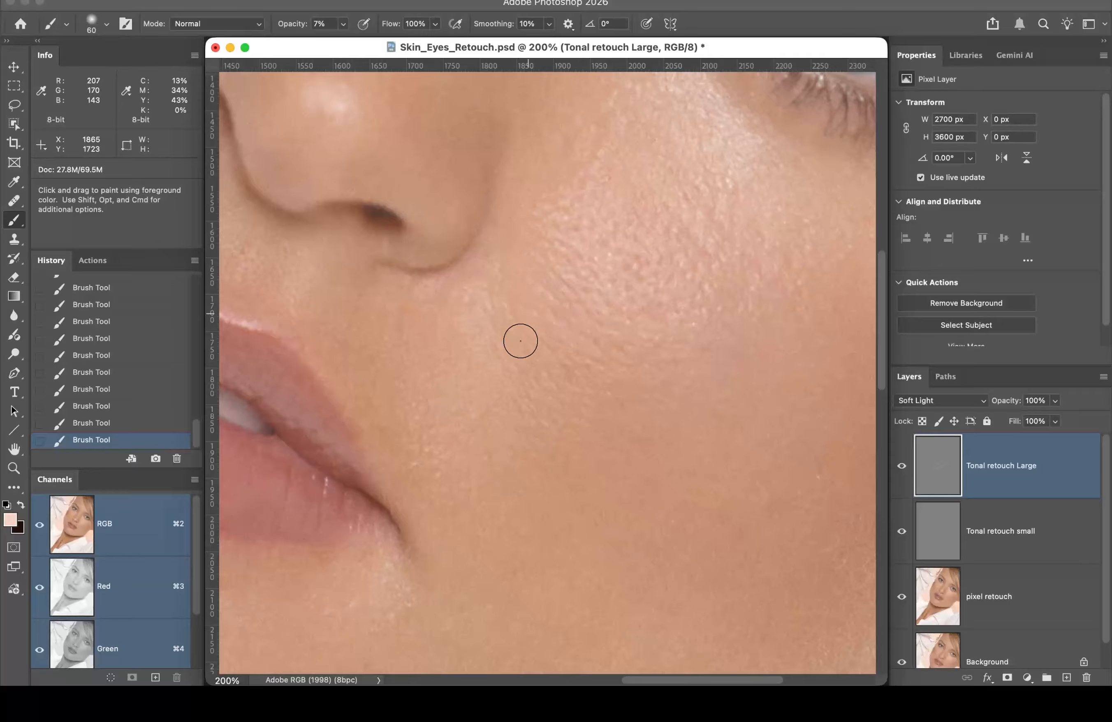
click(900, 467)
click(900, 467)
click(900, 467)
click(900, 467)
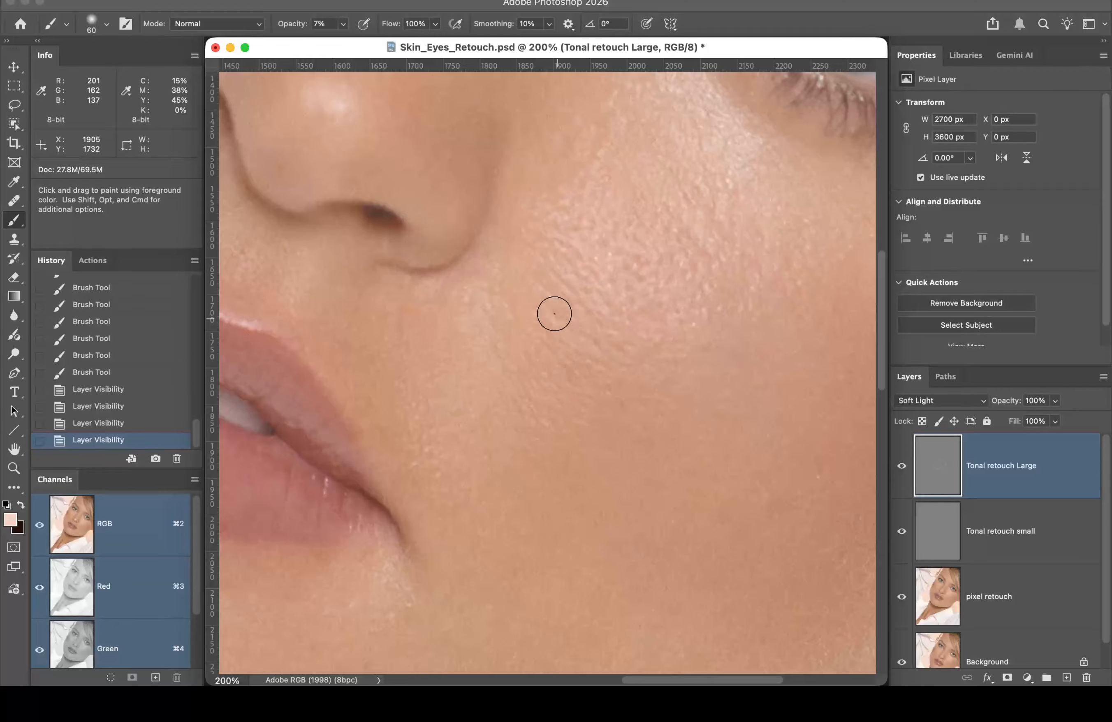
drag(554, 314, 542, 302)
drag(542, 303, 516, 334)
drag(520, 324, 499, 326)
mouse_move(498, 326)
mouse_down()
mouse_move(488, 300)
mouse_move(501, 232)
mouse_up()
drag(501, 232, 521, 195)
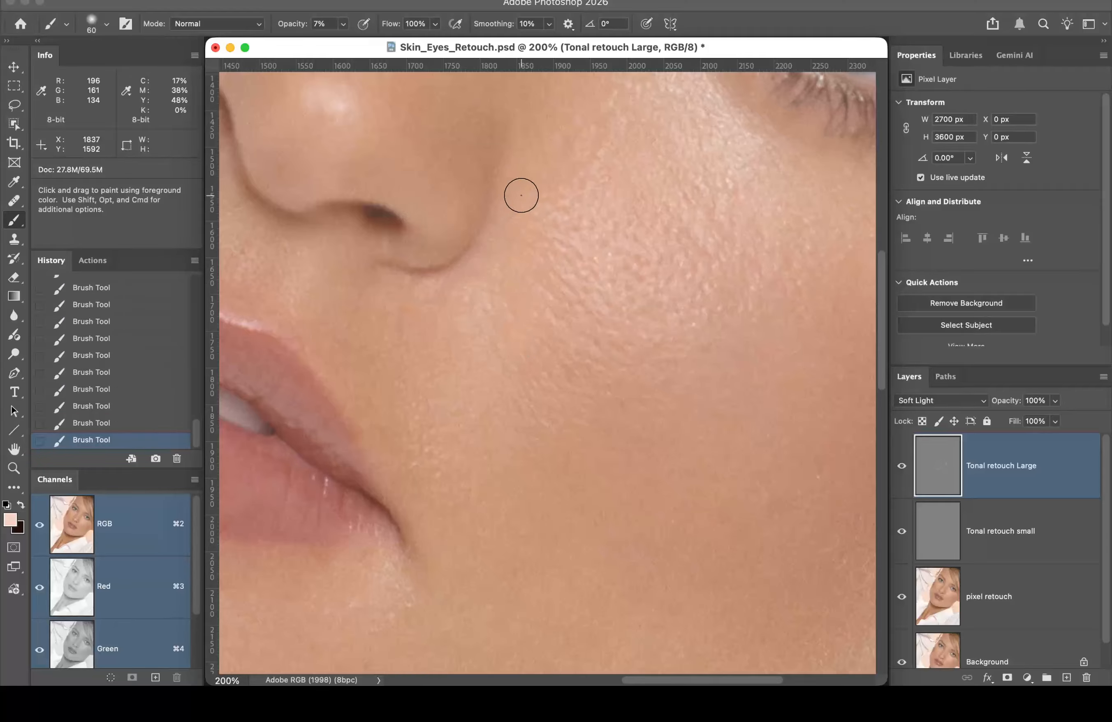
Step: Pan to the eye, lighten the inner eye corner, and compare the layer off and on
key(space)
mouse_move(519, 144)
mouse_down()
mouse_move(355, 420)
mouse_move(347, 415)
mouse_up()
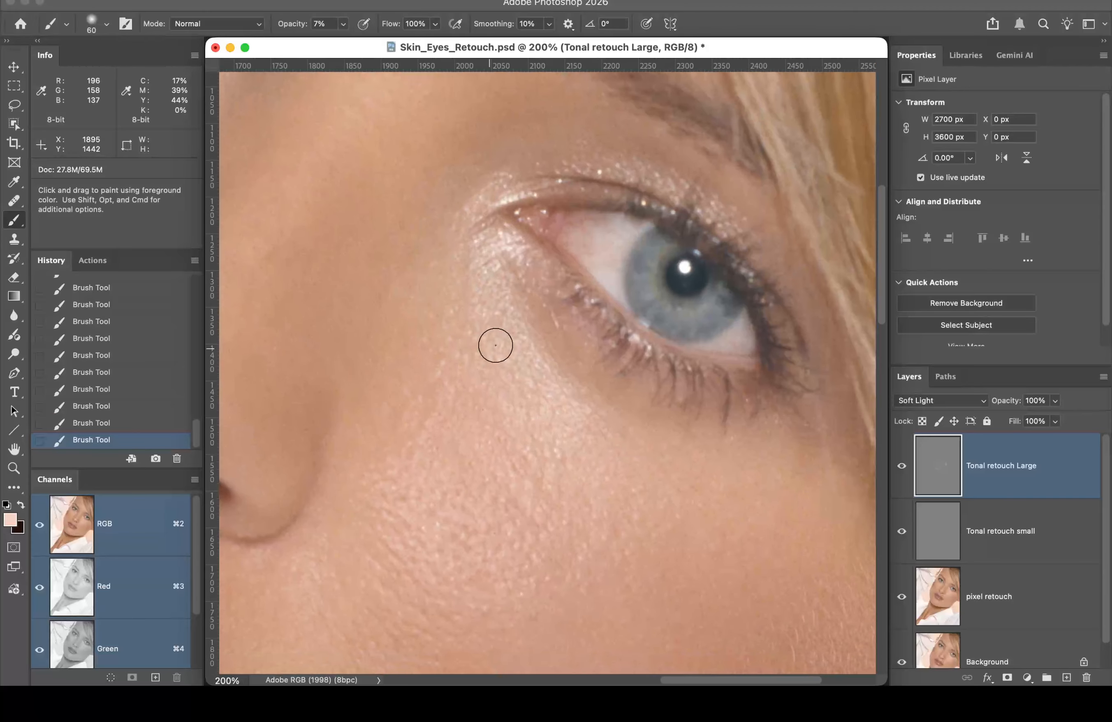
drag(510, 295, 523, 312)
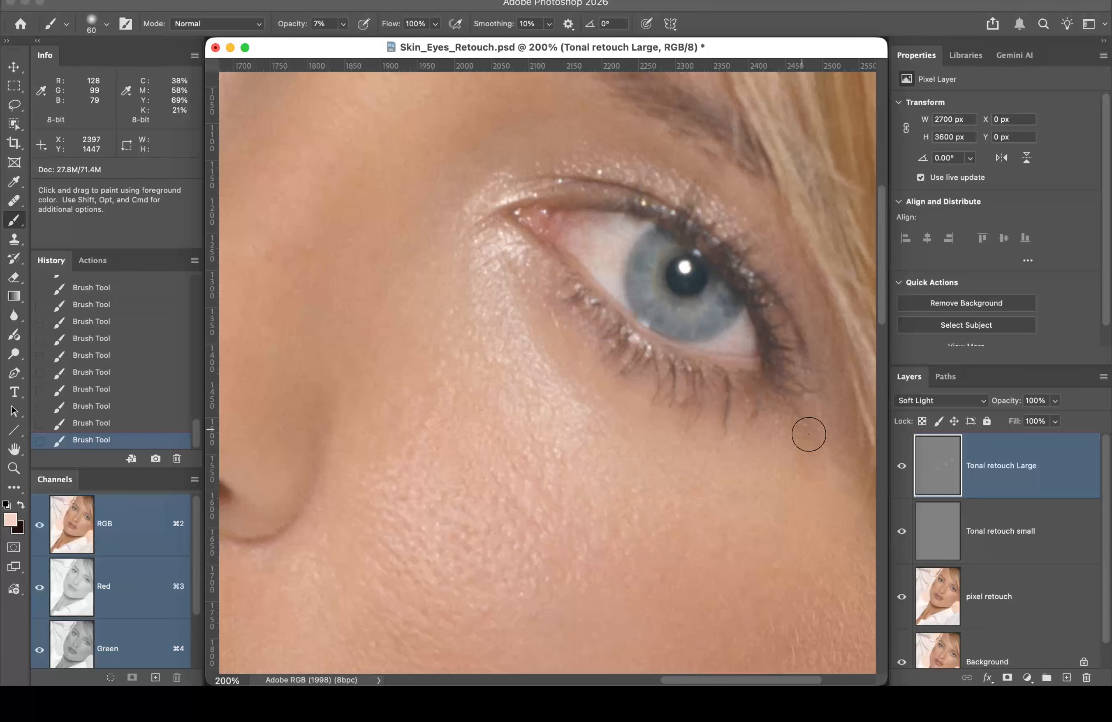
click(898, 467)
click(900, 468)
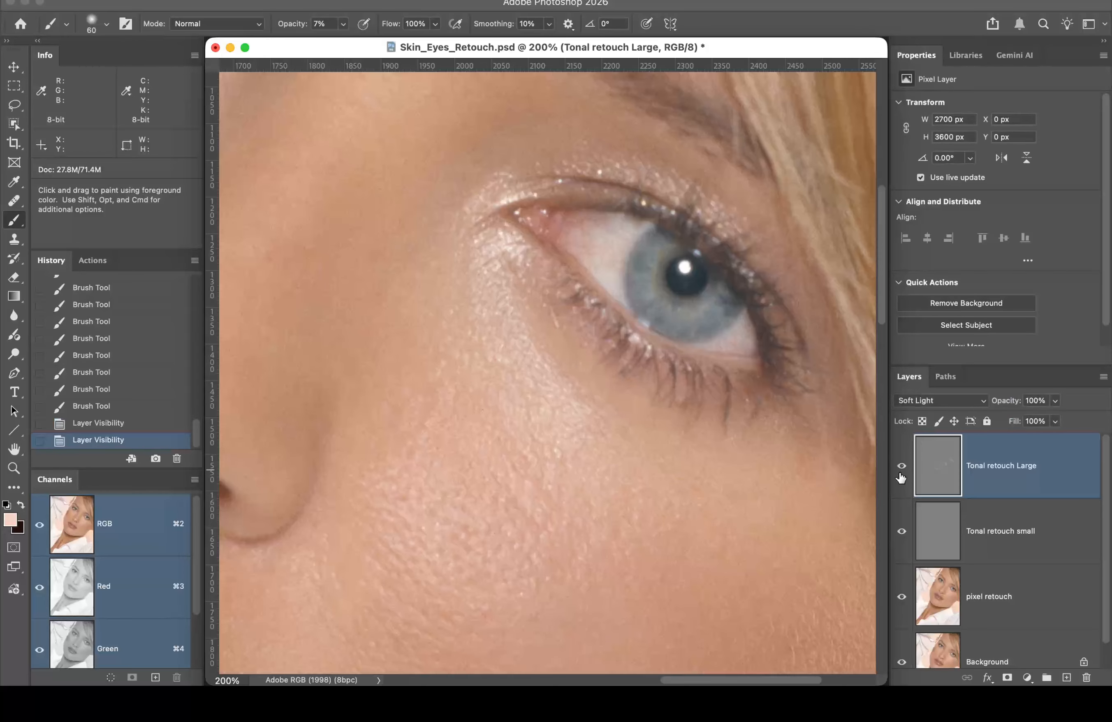
Step: Lighten the skin along the underside of the lower lashes with a row of dabs
click(645, 412)
click(636, 408)
click(625, 405)
click(613, 400)
click(605, 395)
click(594, 392)
click(589, 389)
click(584, 382)
click(580, 376)
click(579, 364)
click(579, 352)
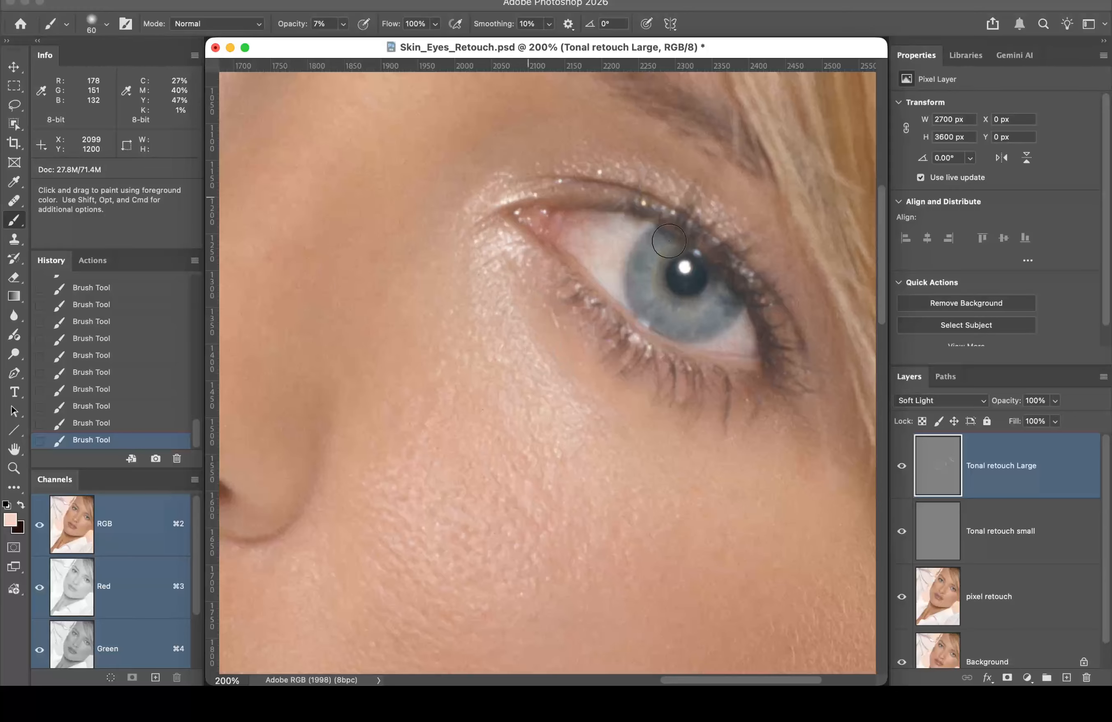
Step: Lighten the skin beside the inner eye corner, then fit the whole photo in the window
key(space)
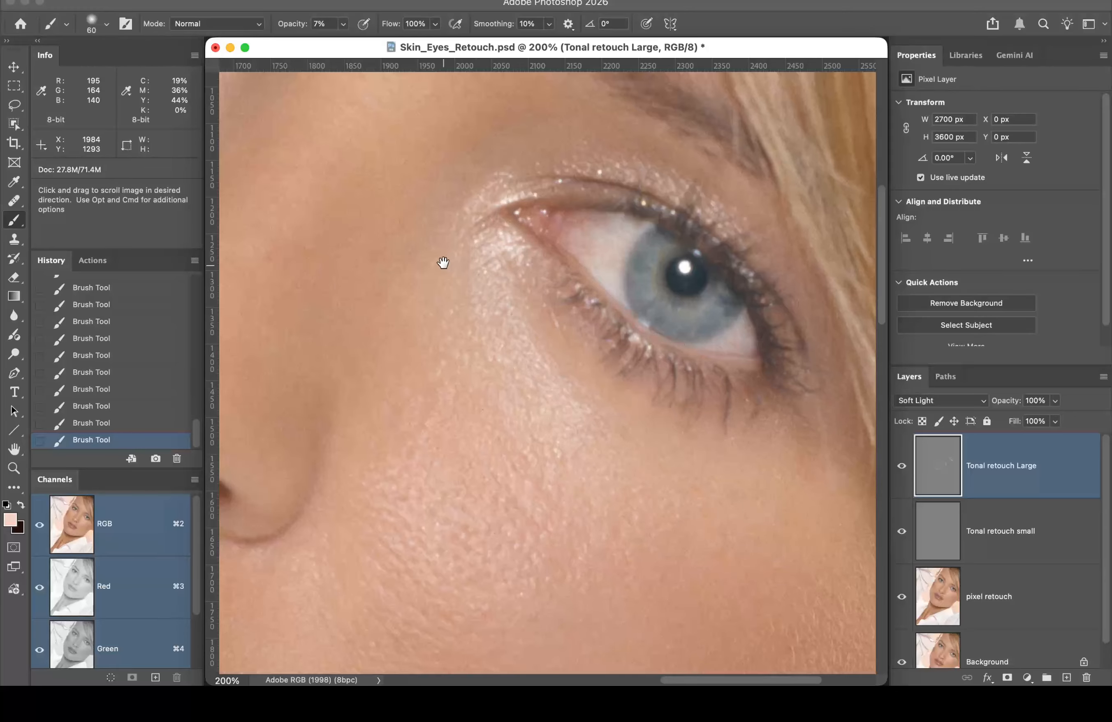
drag(442, 258, 738, 399)
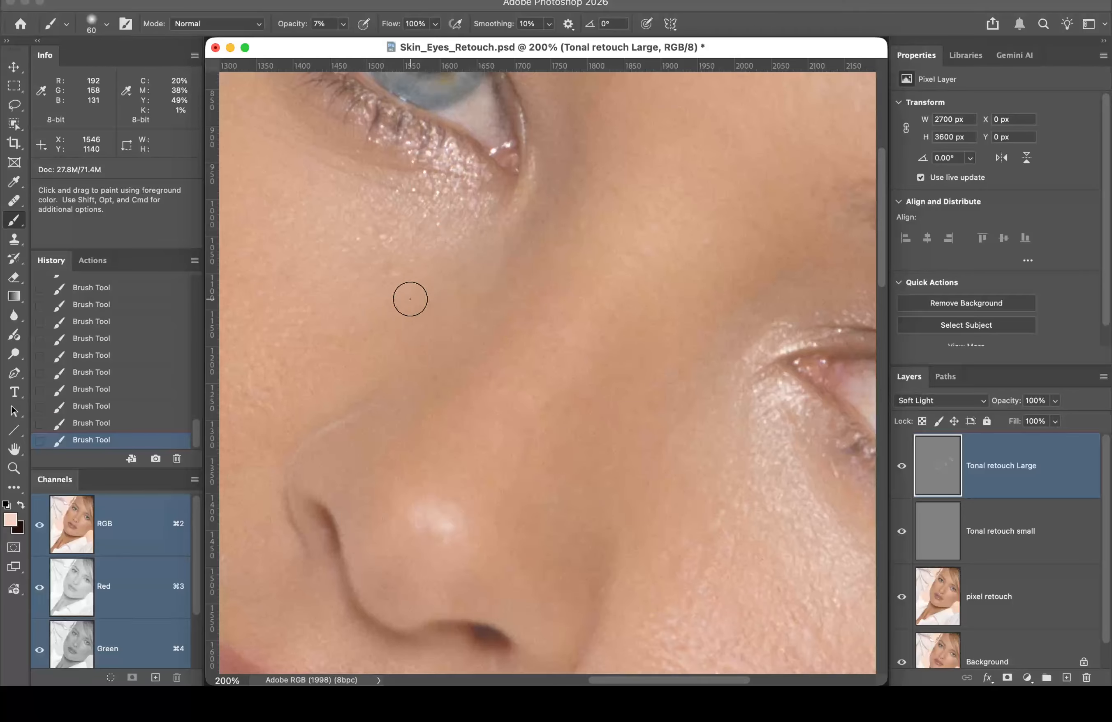
key(space)
drag(528, 254, 425, 510)
mouse_move(457, 352)
mouse_down()
mouse_move(455, 421)
mouse_move(397, 519)
mouse_move(456, 452)
mouse_move(481, 391)
mouse_move(477, 355)
mouse_up()
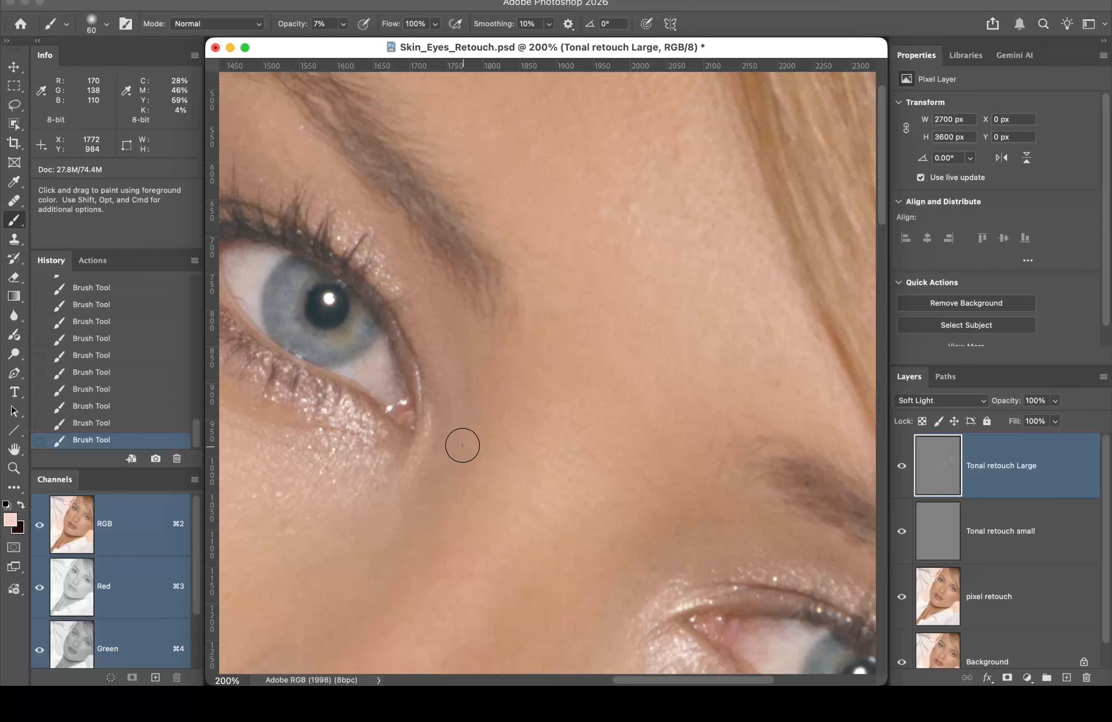
double_click(23, 451)
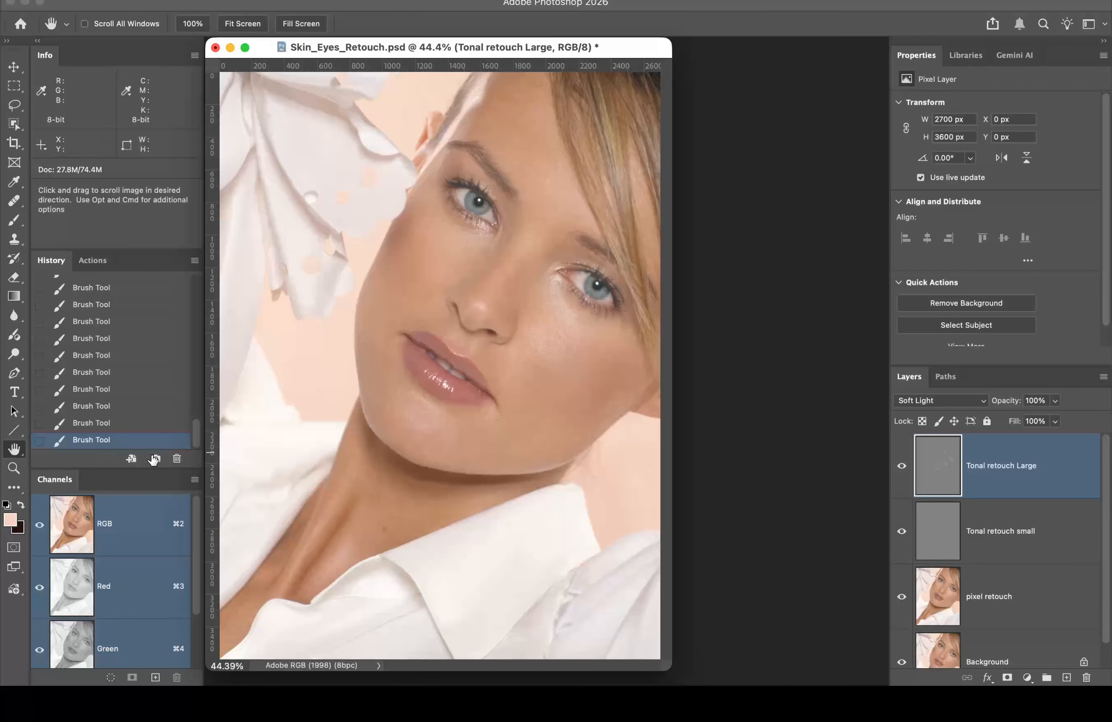
Step: Toggle Tonal retouch Large off and on three times to compare, leaving it visible
click(899, 469)
click(899, 470)
click(897, 476)
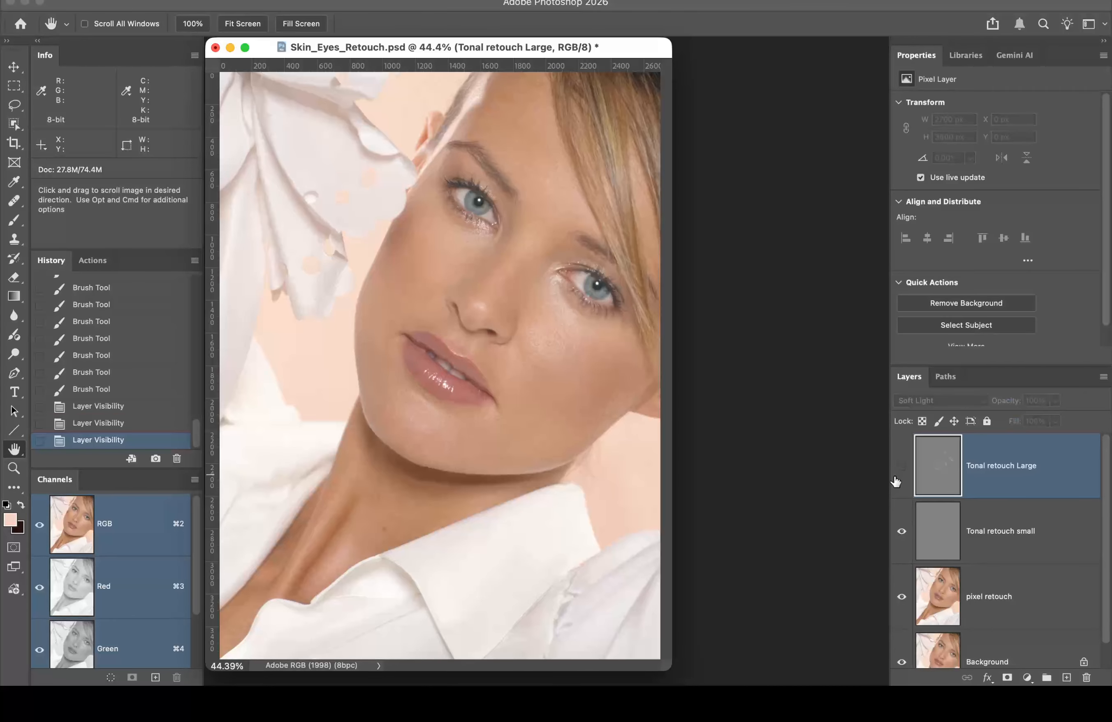
click(894, 482)
click(896, 482)
click(895, 485)
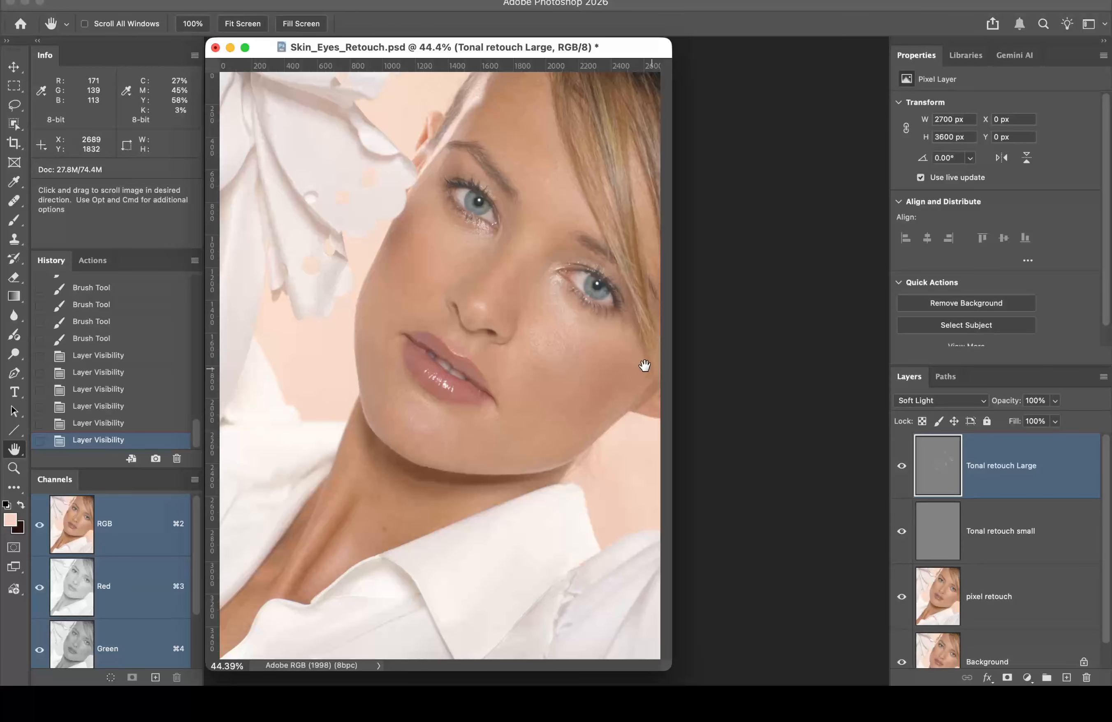
Step: Zoom in twice on the face to 66.7% and frame the eyes and lips
super+click(558, 319)
super+click(619, 387)
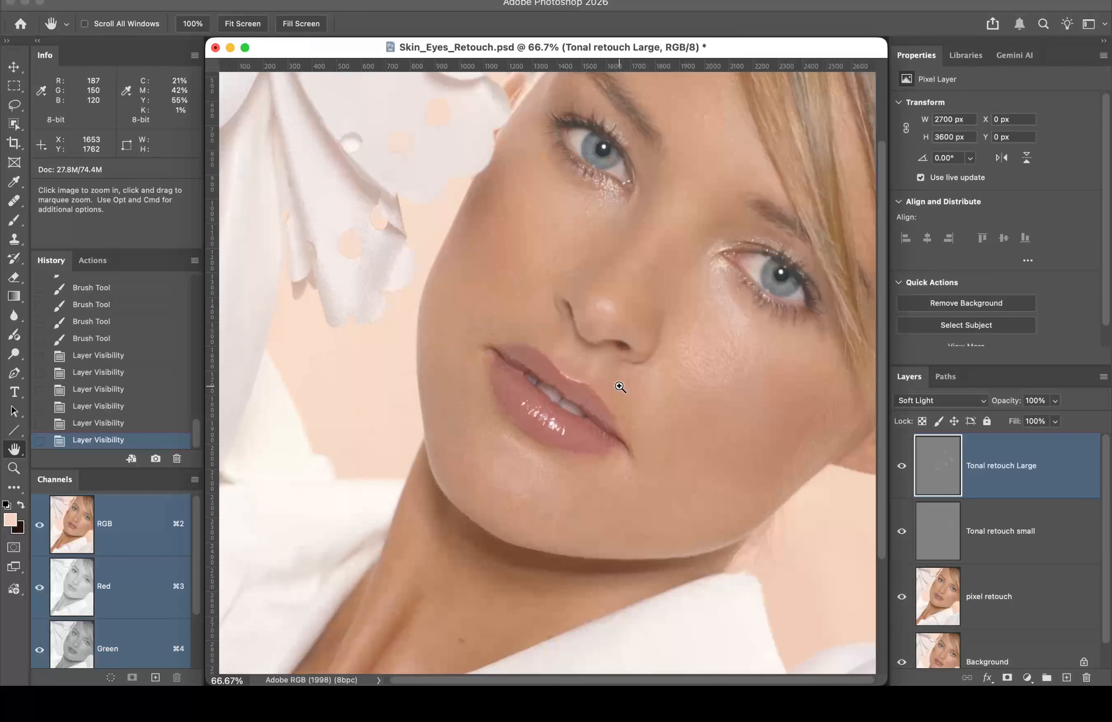
drag(733, 357, 748, 378)
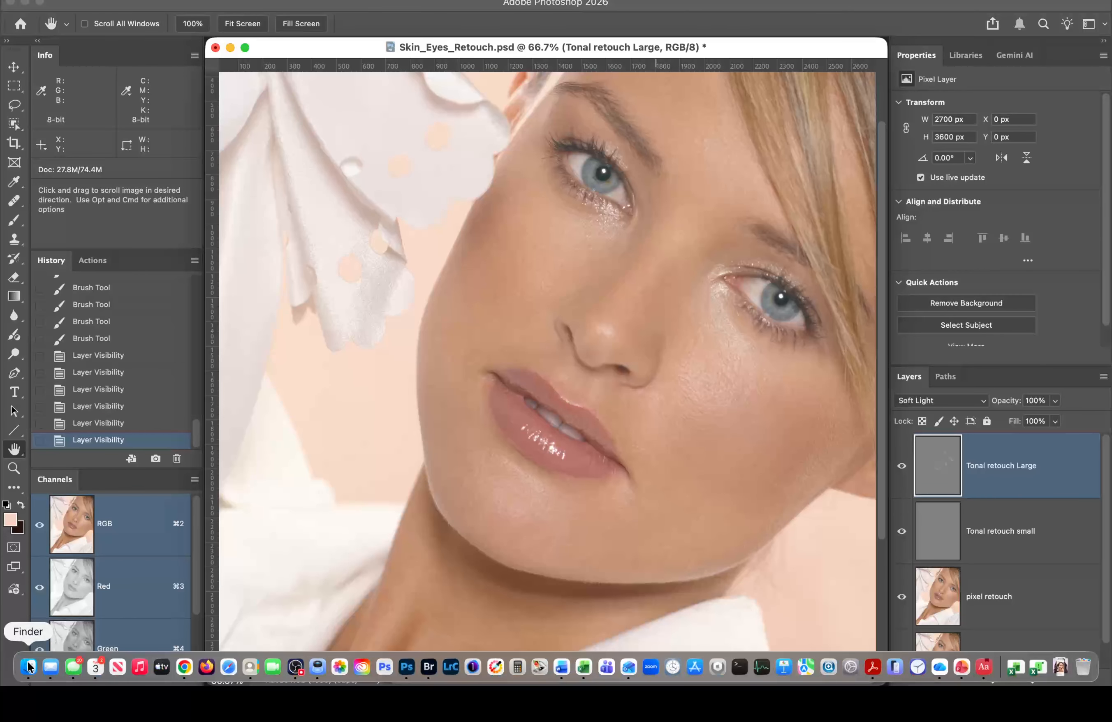
Step: In Finder, browse to Class 6 files > Student Files Week 06 > Assignment Folder
click(28, 666)
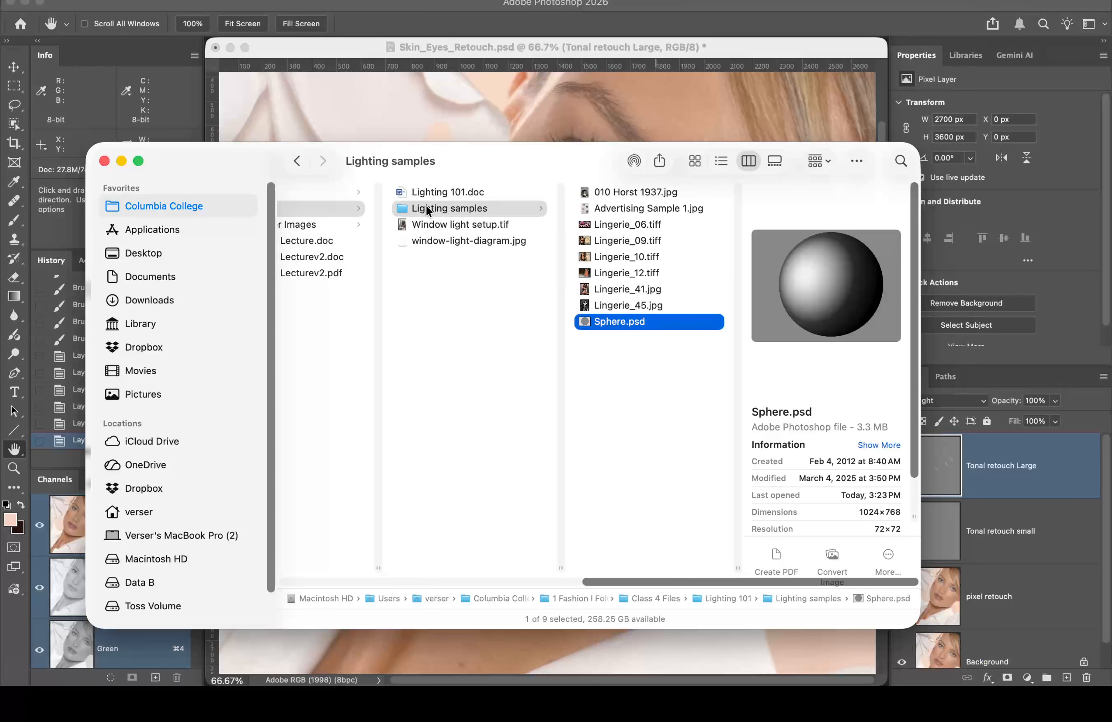
scroll(405, 290, left, 10)
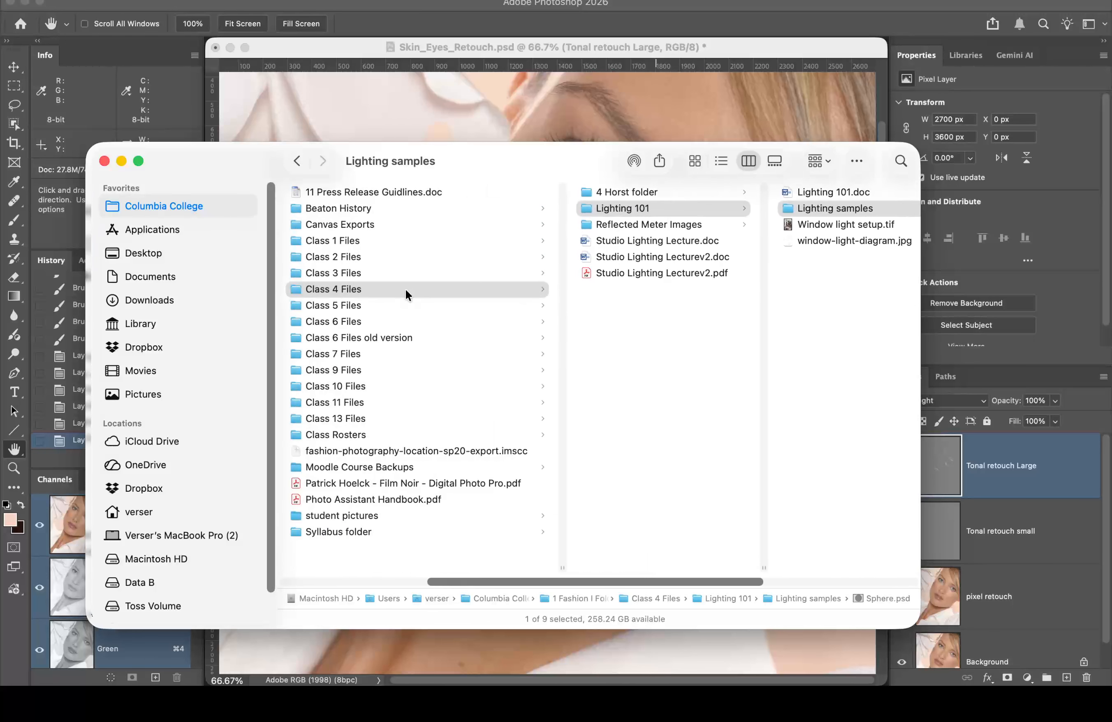
scroll(406, 288, left, 10)
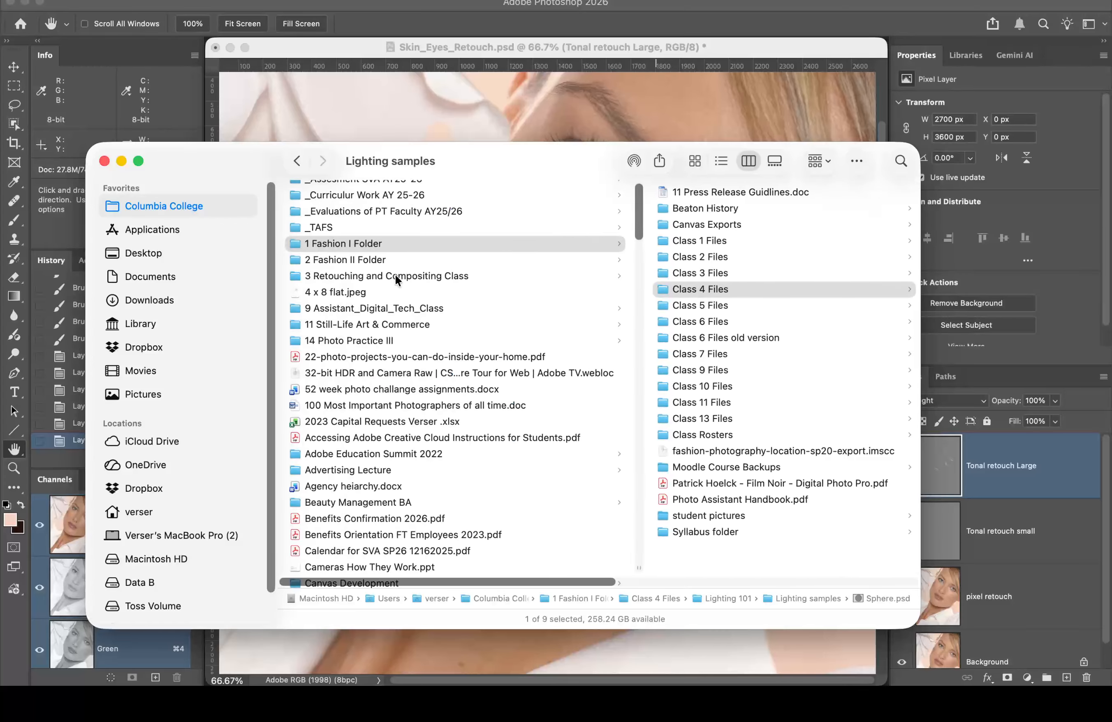
click(394, 275)
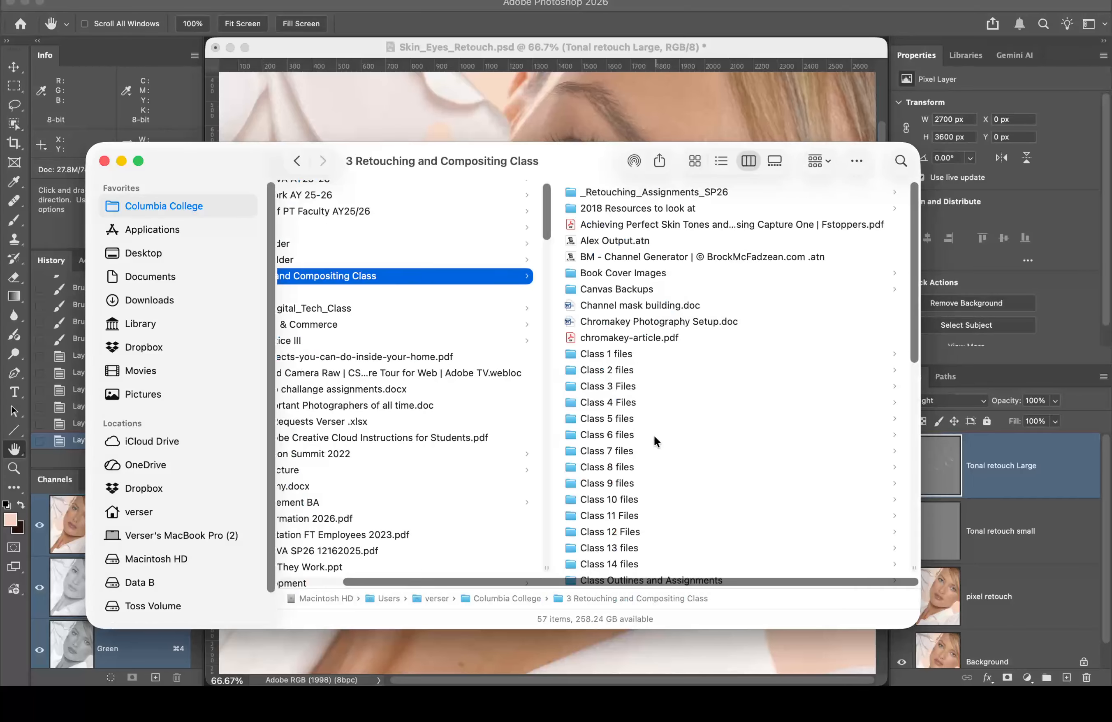
scroll(654, 440, down, 1)
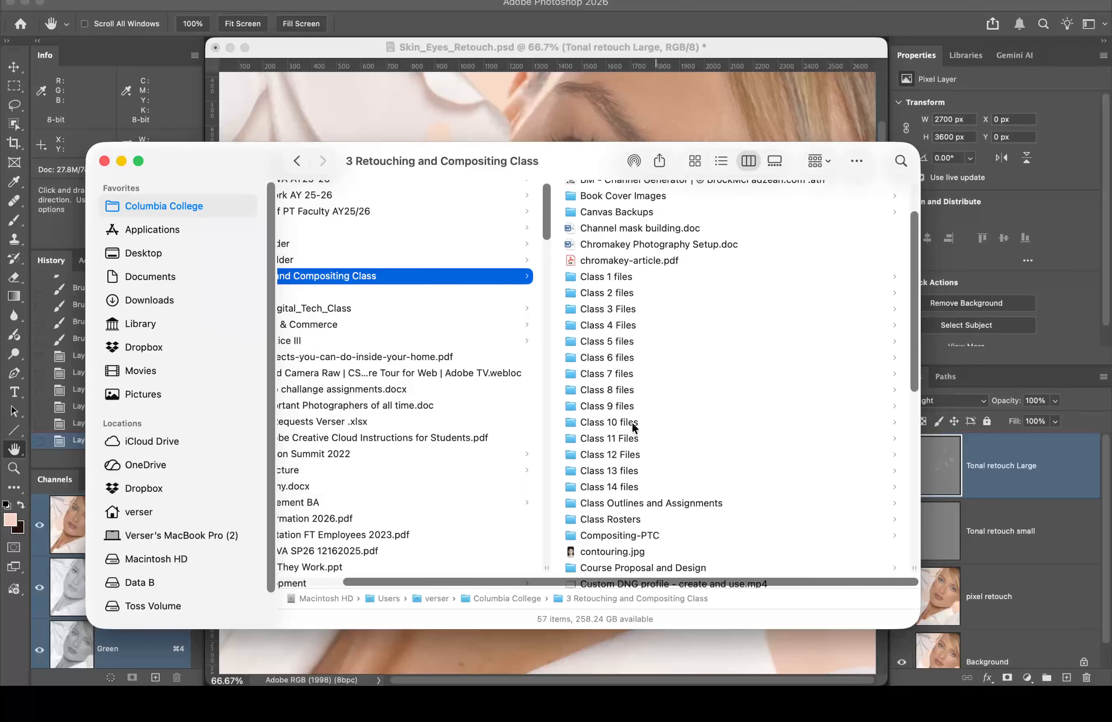
click(618, 358)
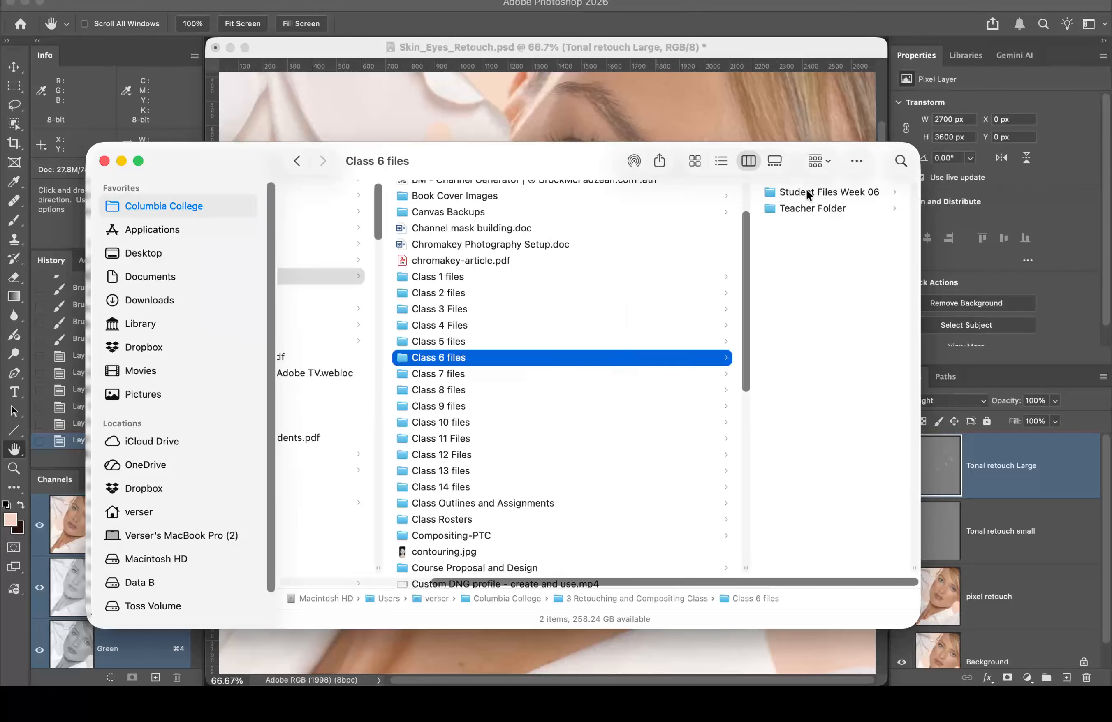
click(806, 191)
click(769, 241)
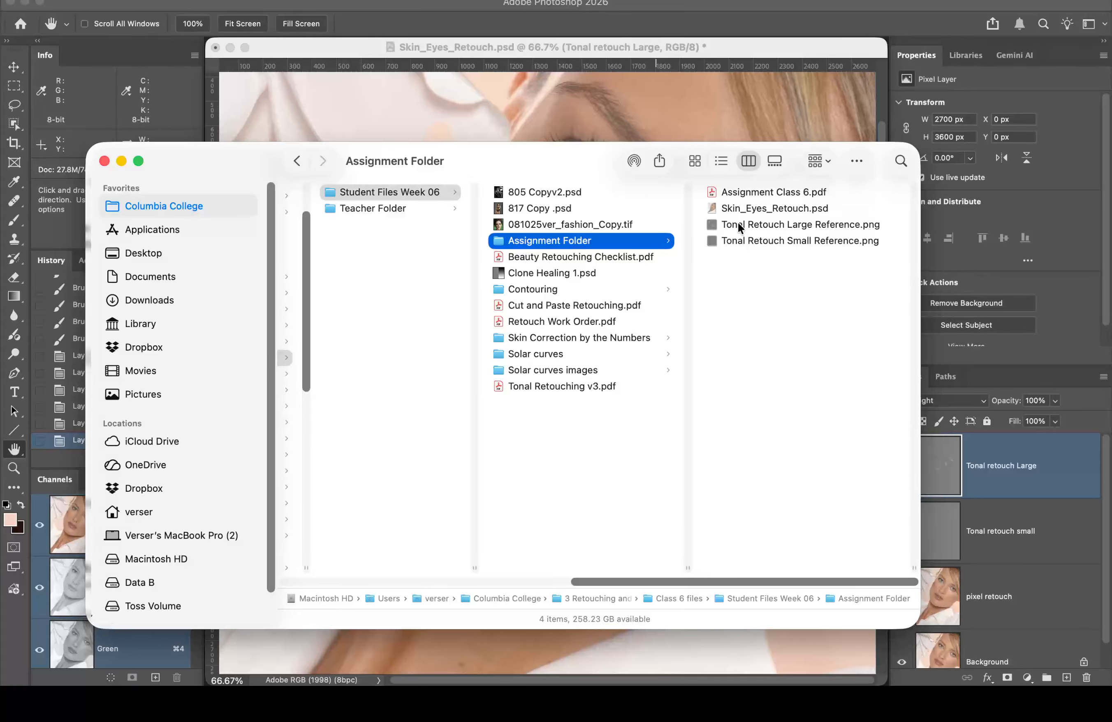
Step: Quick Look Tonal Retouch Large Reference, then Tonal Retouch Small Reference, and close the previews
click(737, 223)
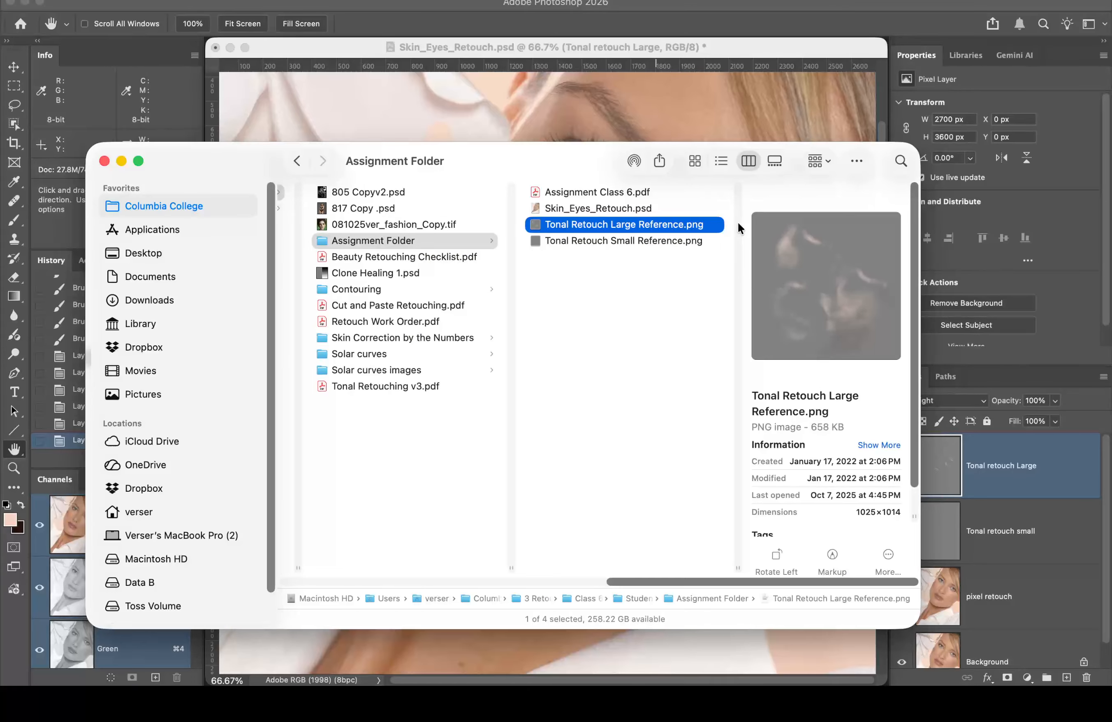
key(space)
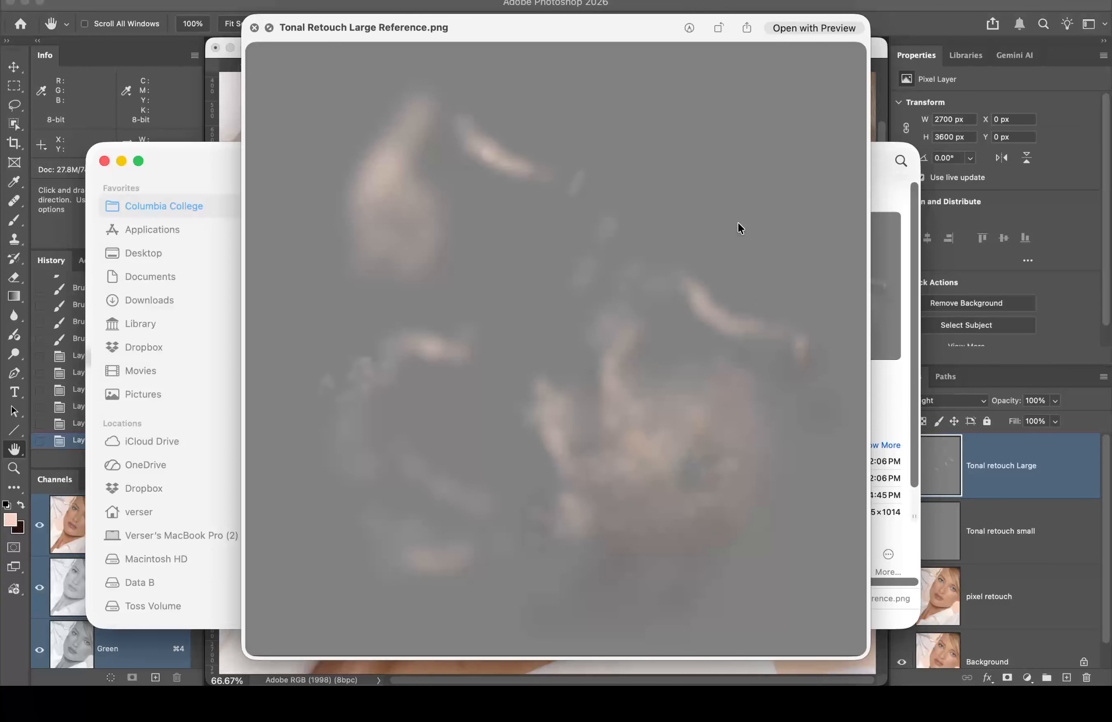
key(space)
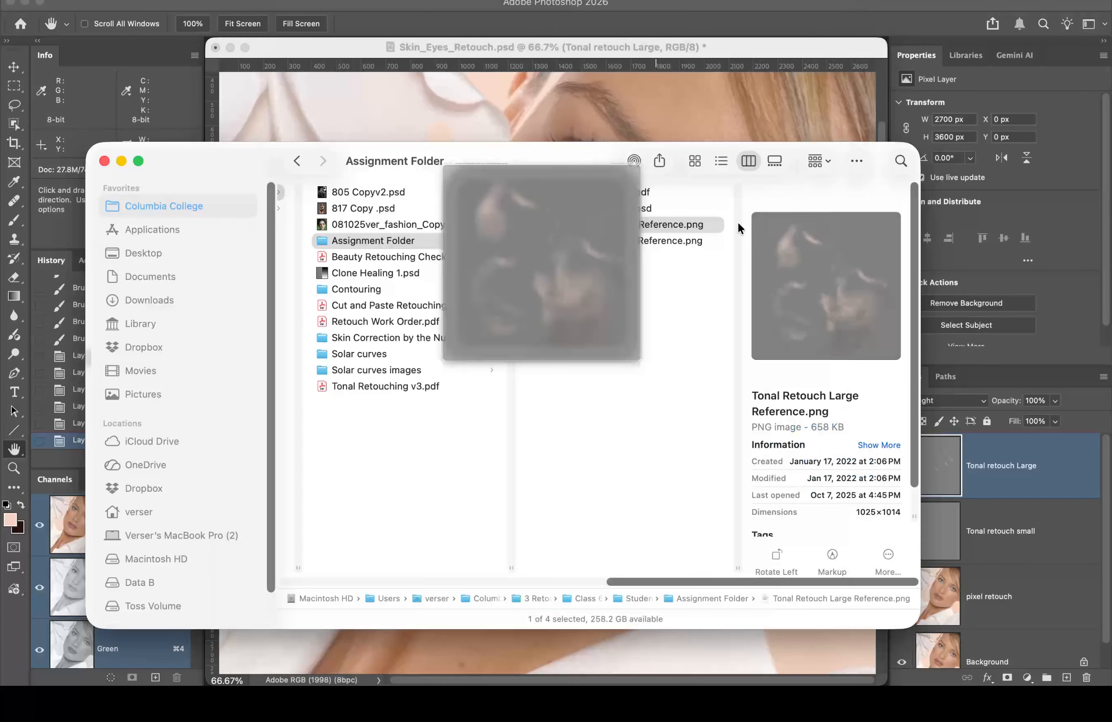
click(618, 241)
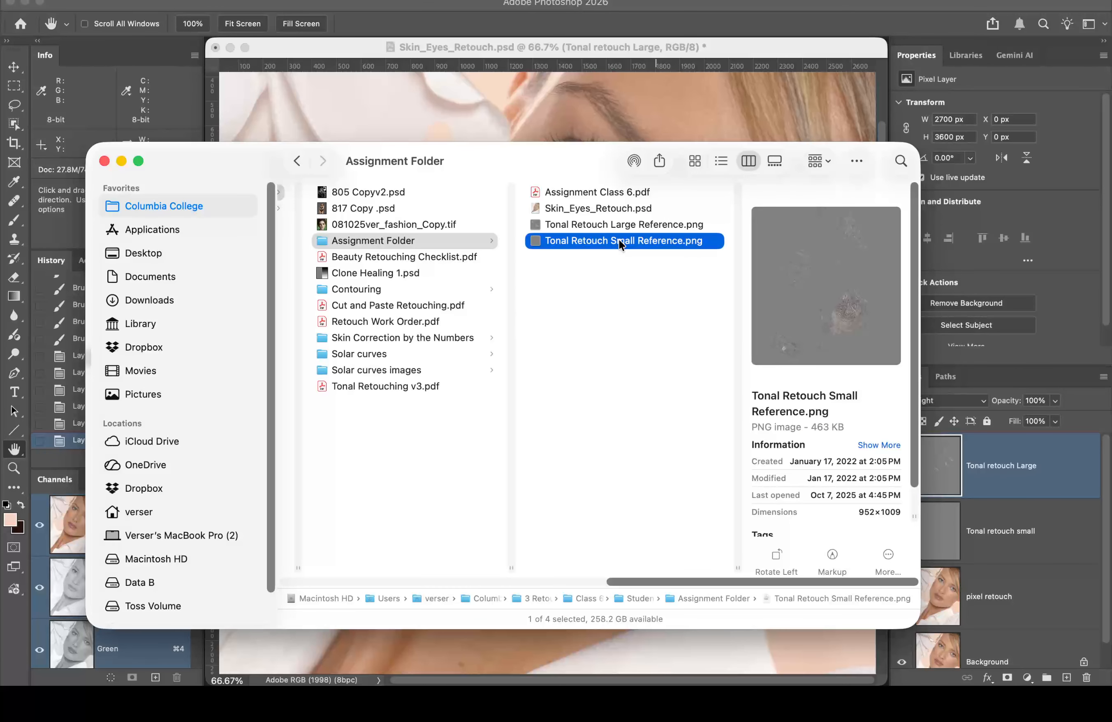
key(space)
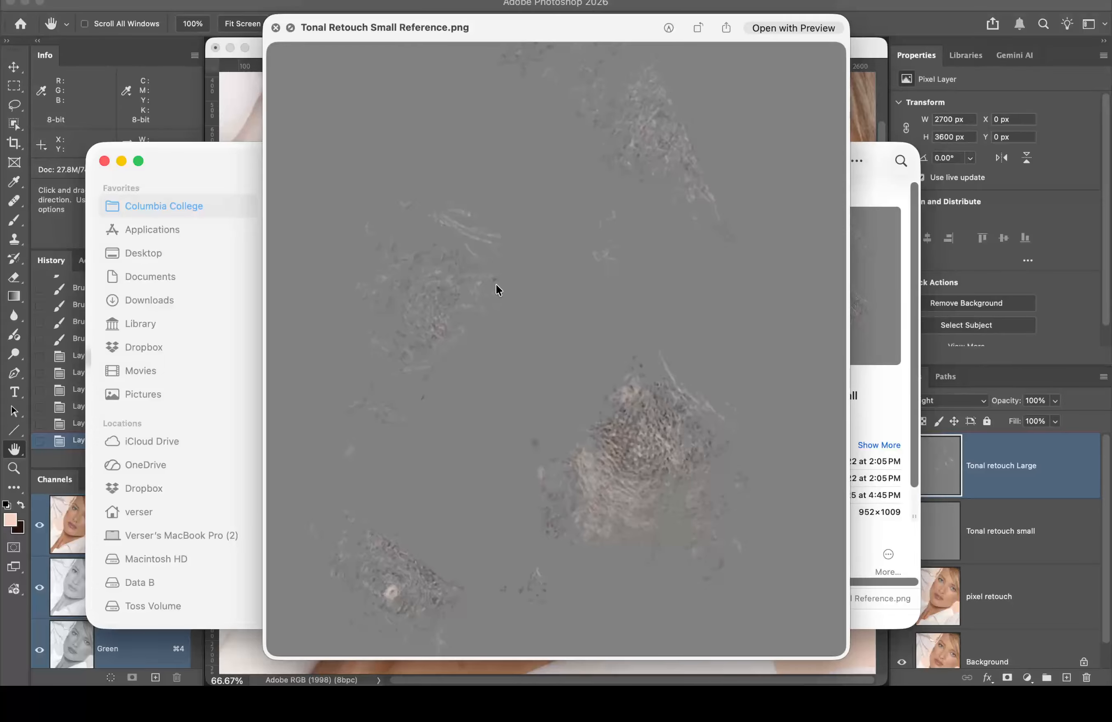
key(space)
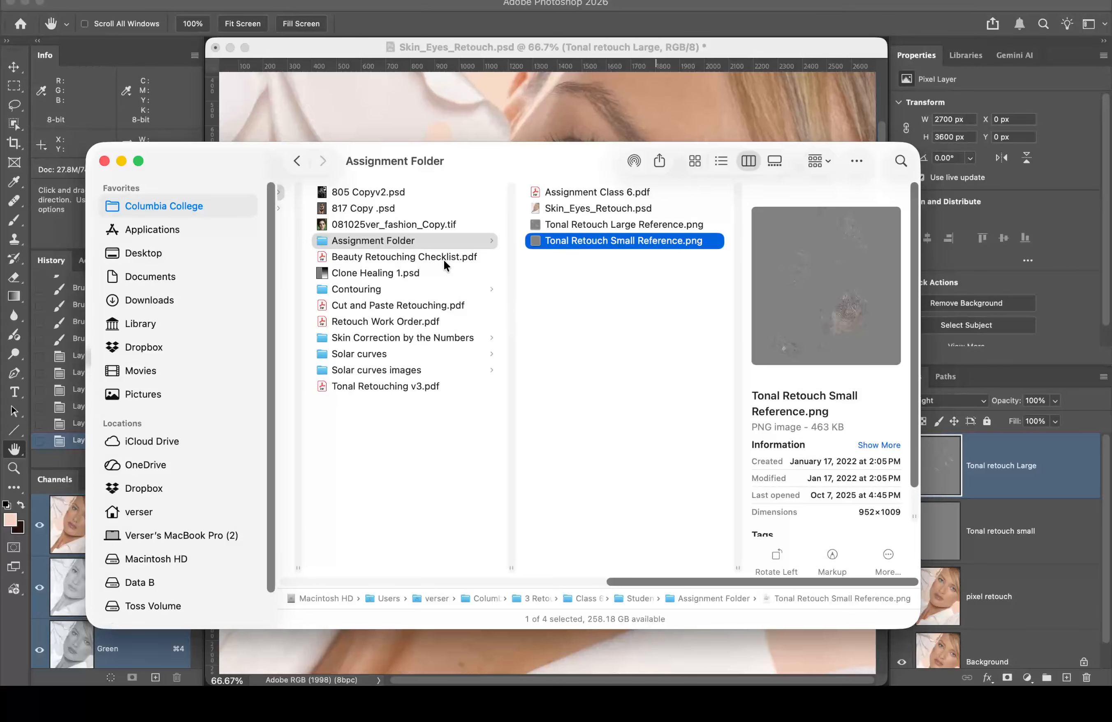
Step: Open the first .psd in Teacher Folder > Skin Eyes Keepers with Adobe Photoshop 2026
scroll(426, 271, left, 2)
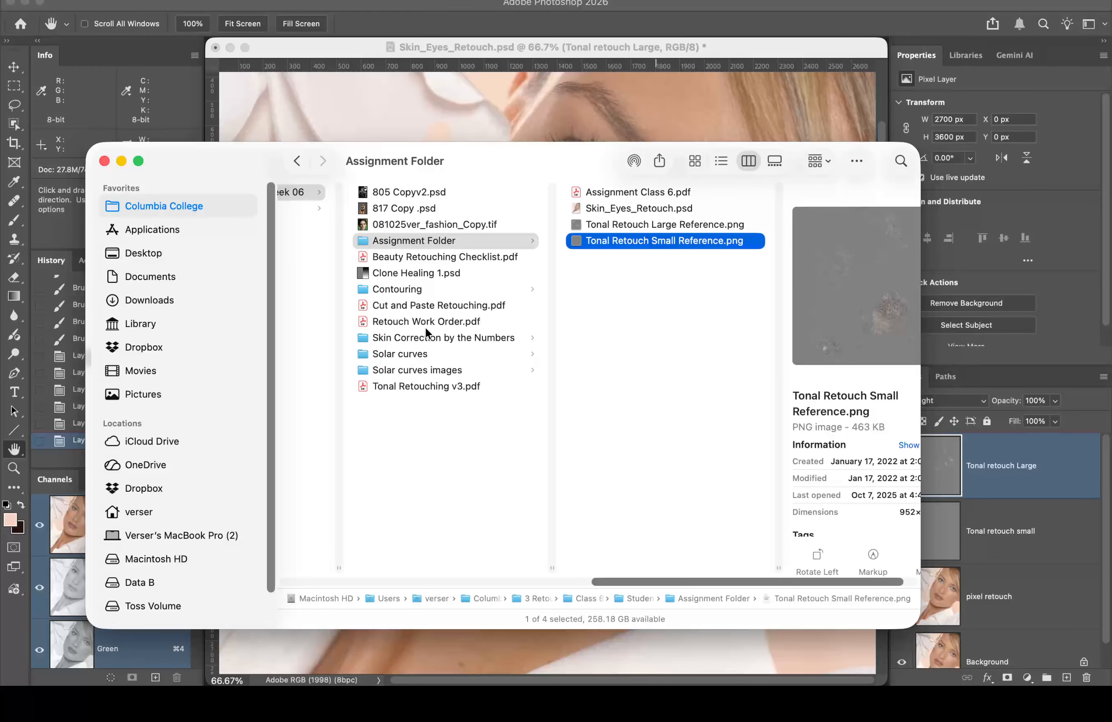
scroll(470, 294, left, 8)
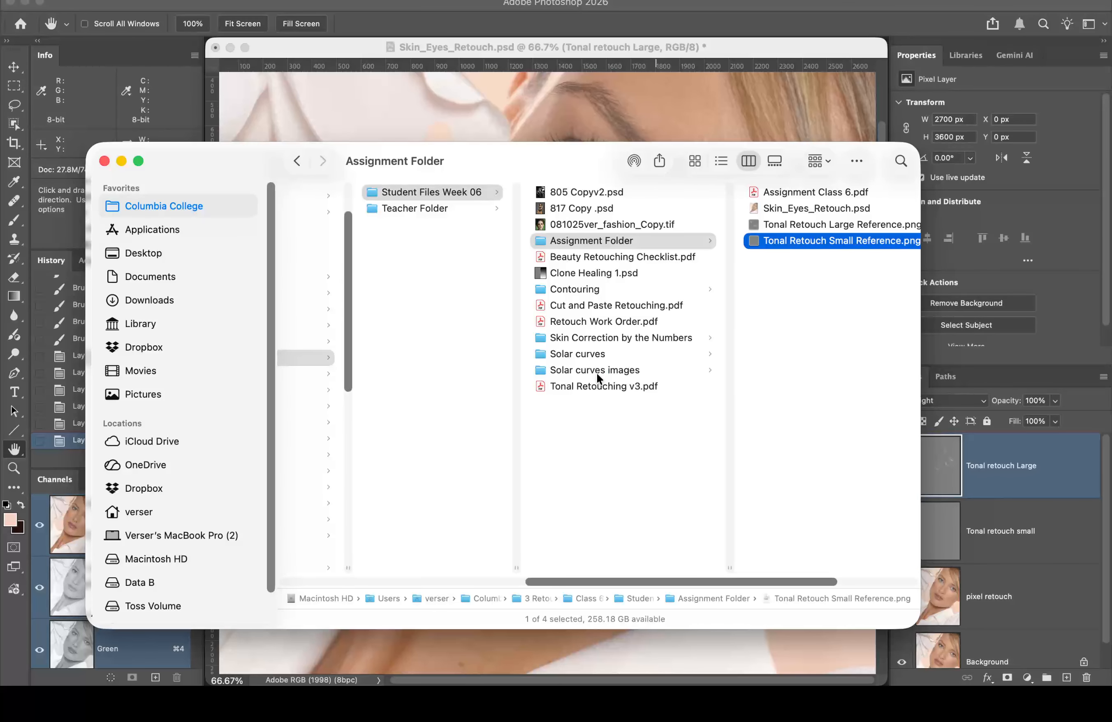
scroll(597, 374, left, 4)
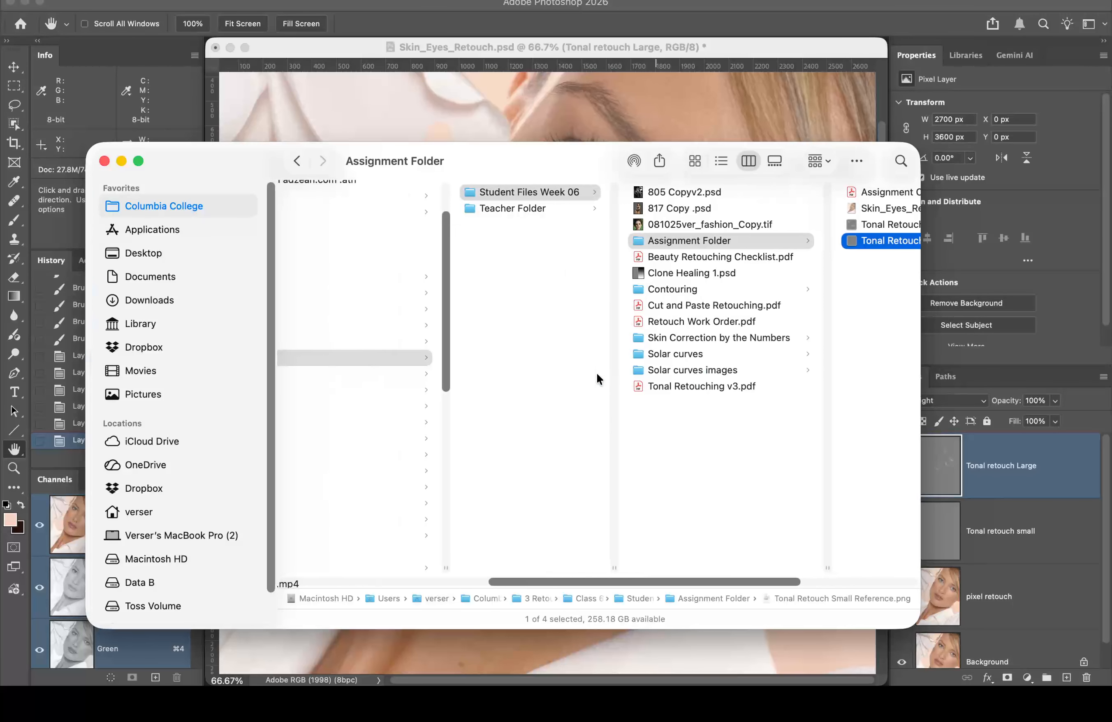
click(518, 208)
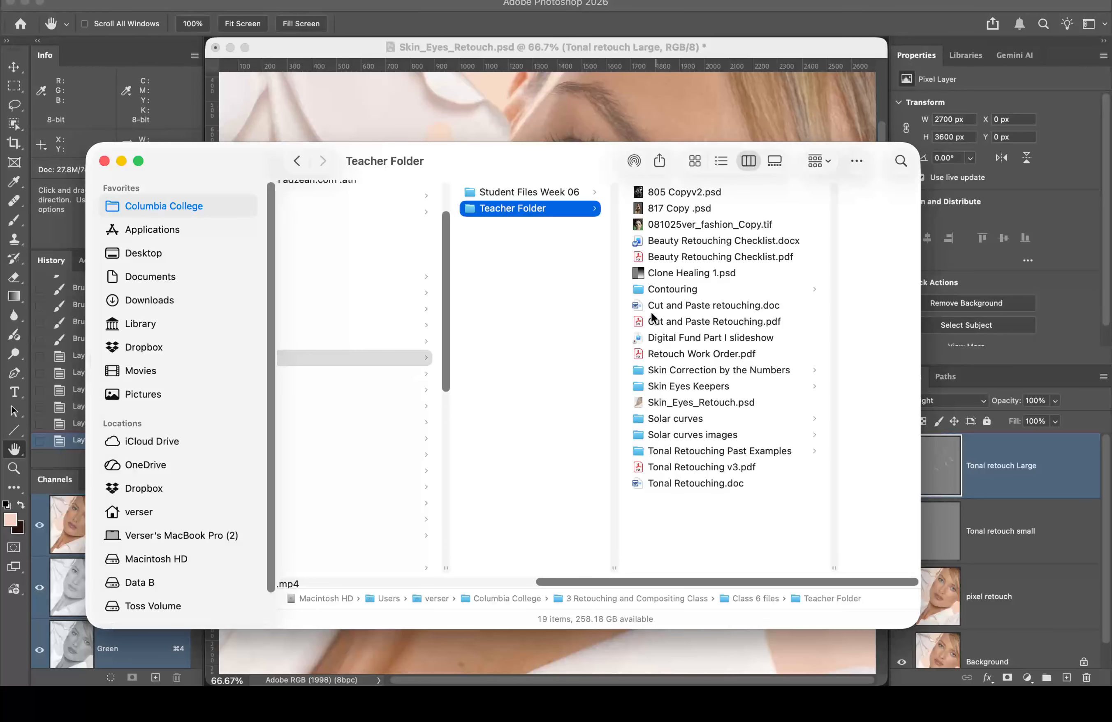
click(642, 386)
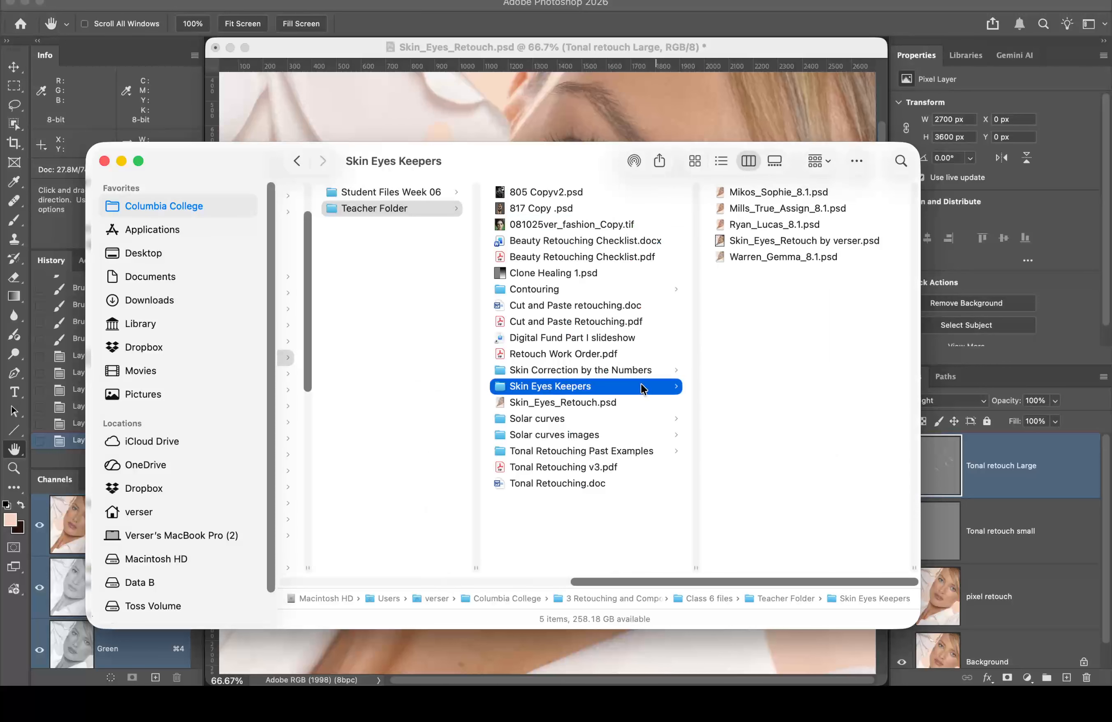
click(720, 193)
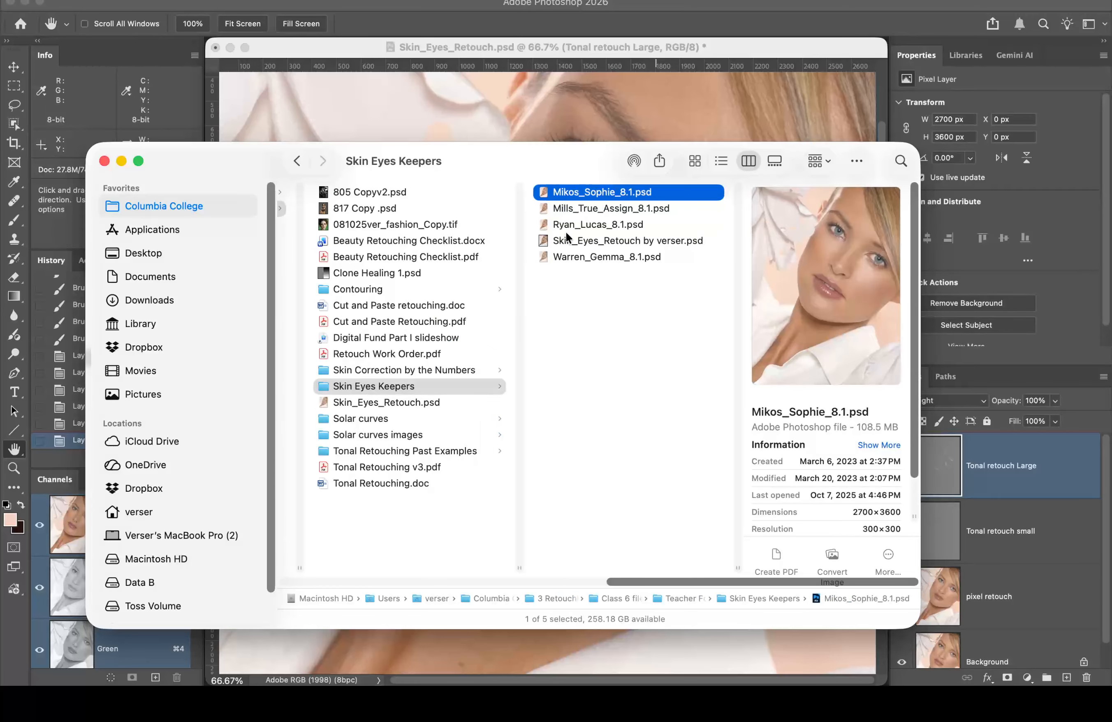
right_click(542, 192)
mouse_move(657, 220)
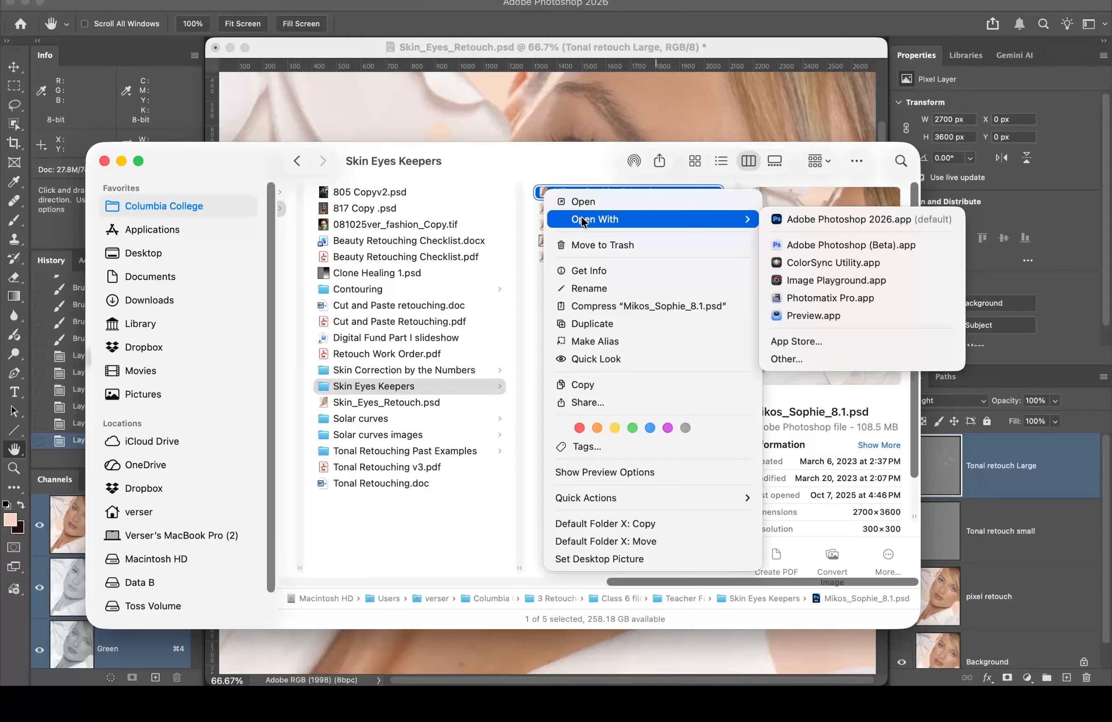
click(829, 219)
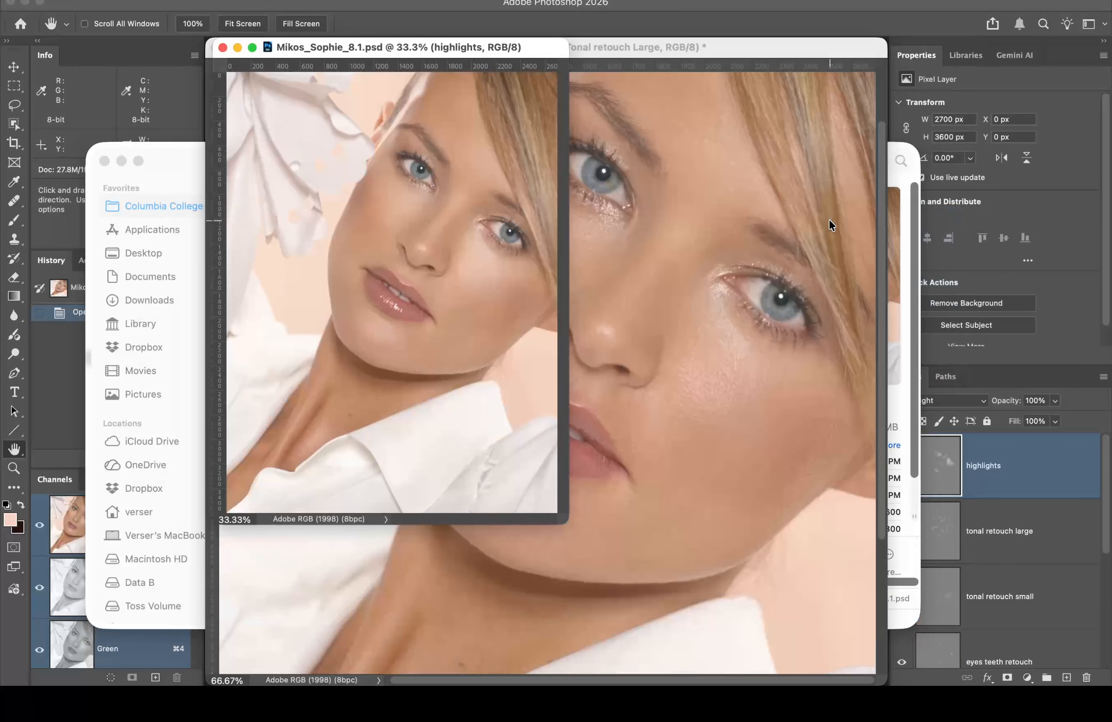
double_click(11, 455)
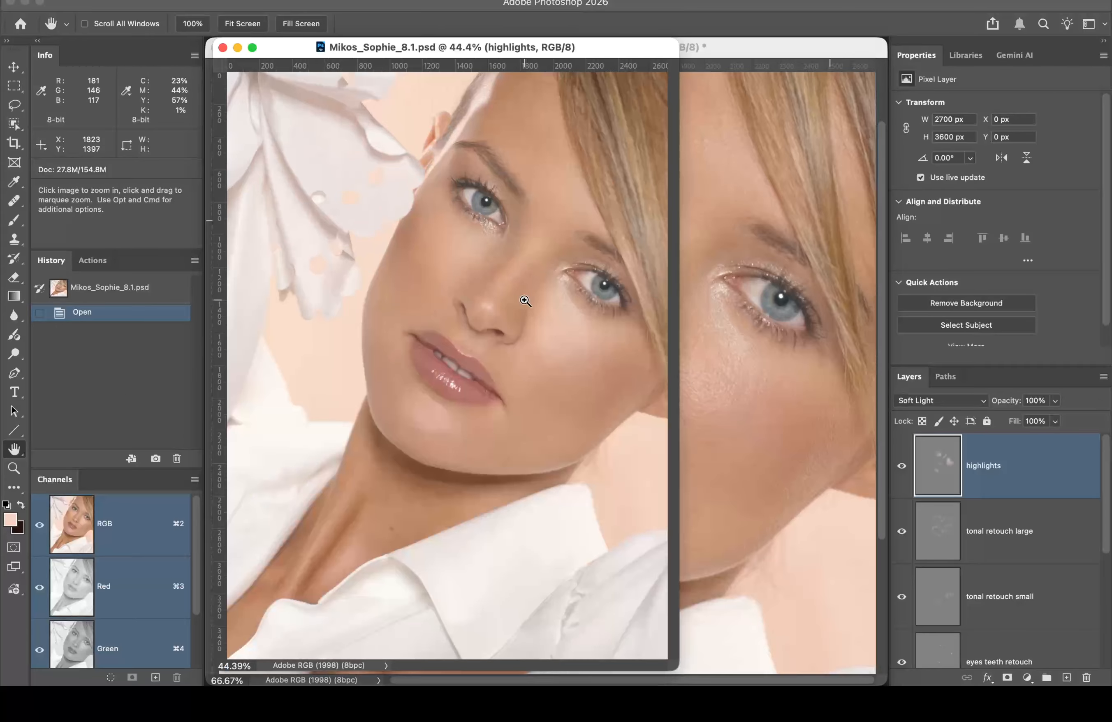
click(526, 301)
click(579, 315)
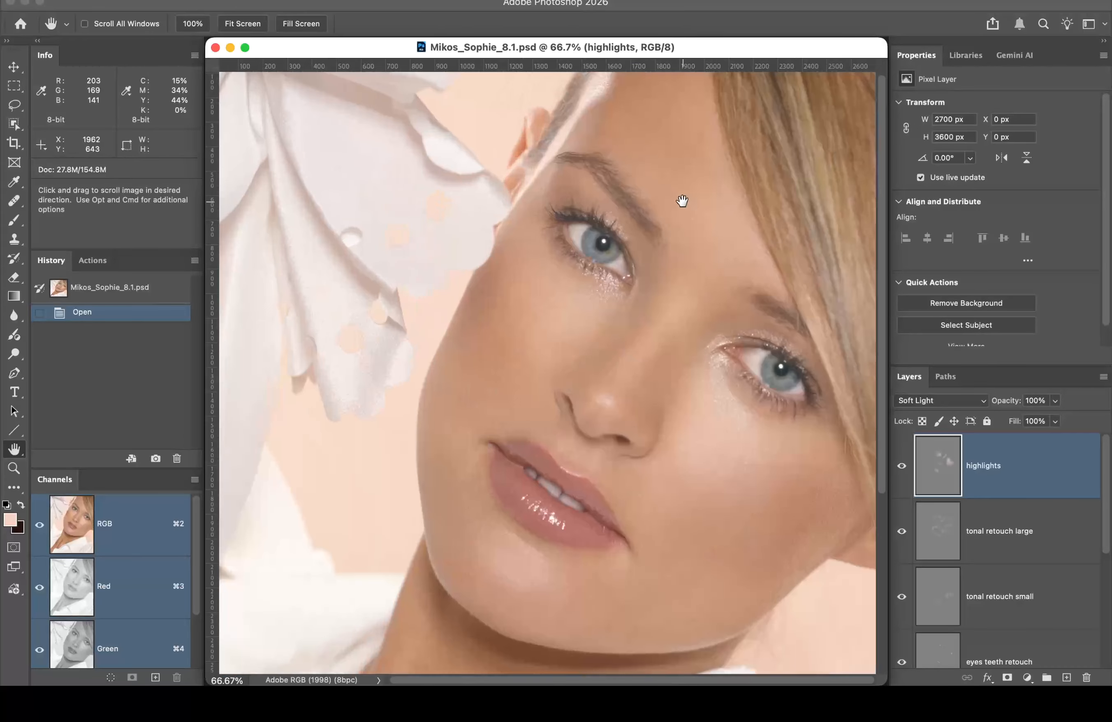
super+click(739, 486)
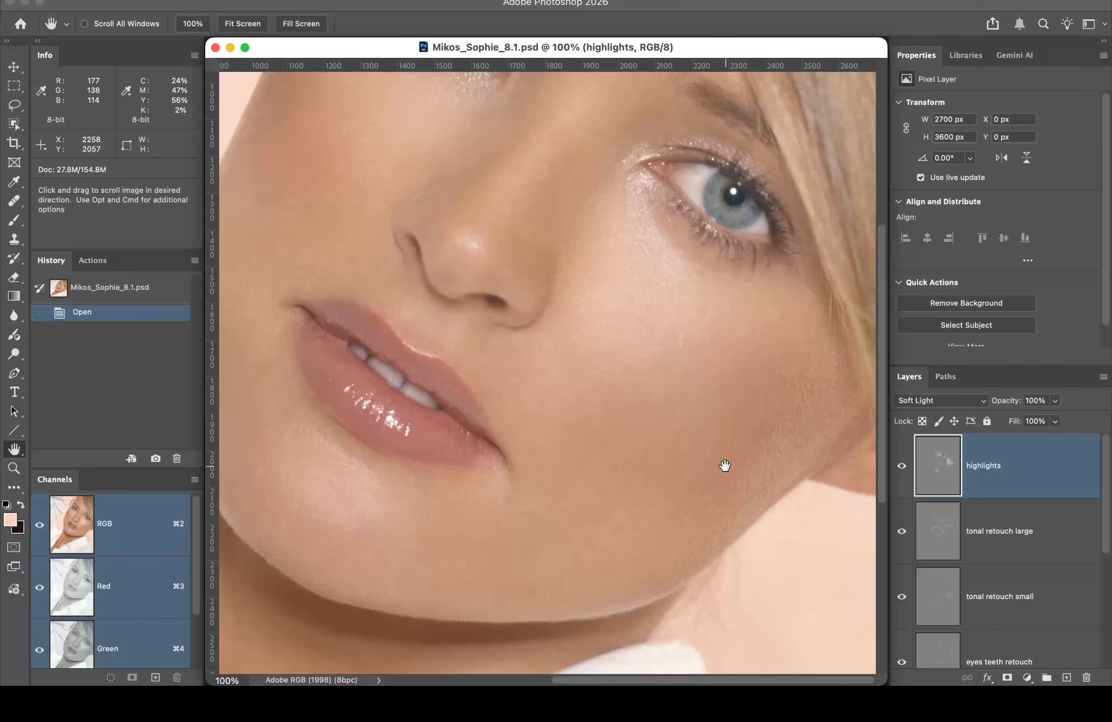
scroll(942, 552, down, 5)
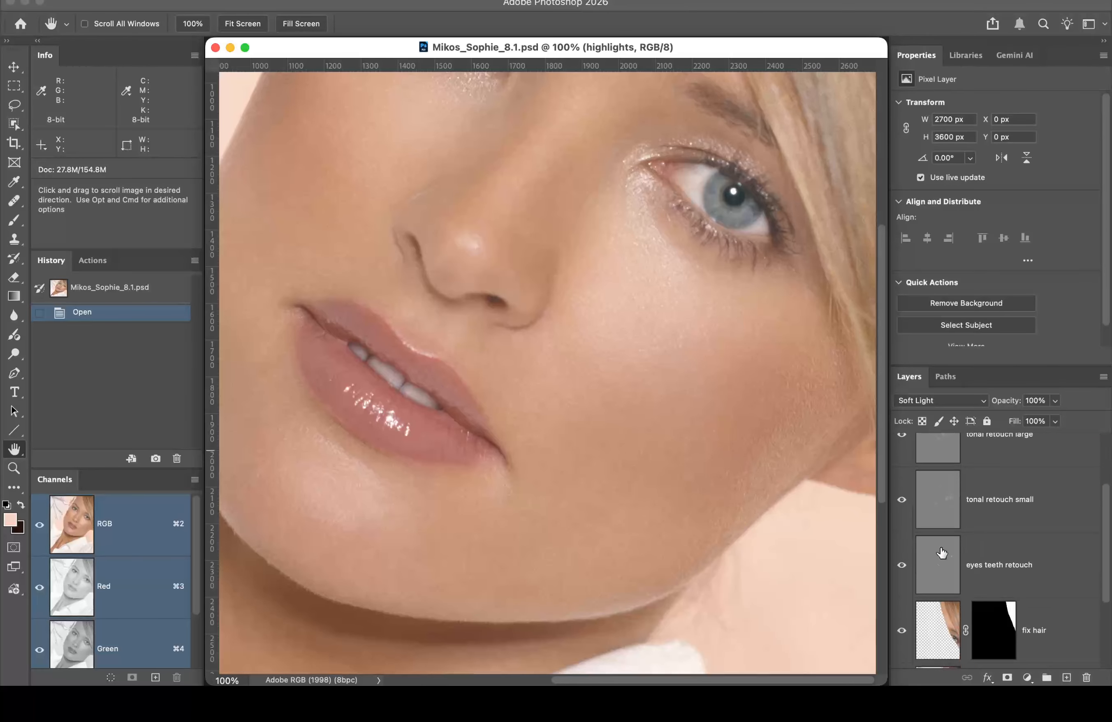
click(902, 500)
click(902, 501)
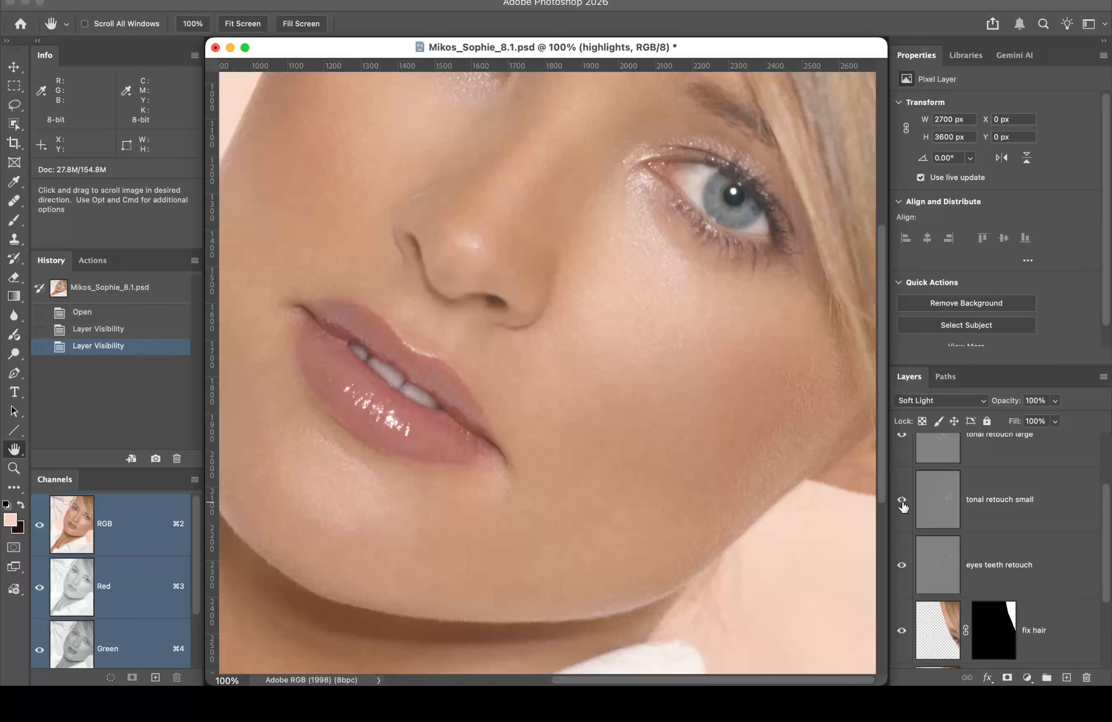
click(902, 501)
click(902, 501)
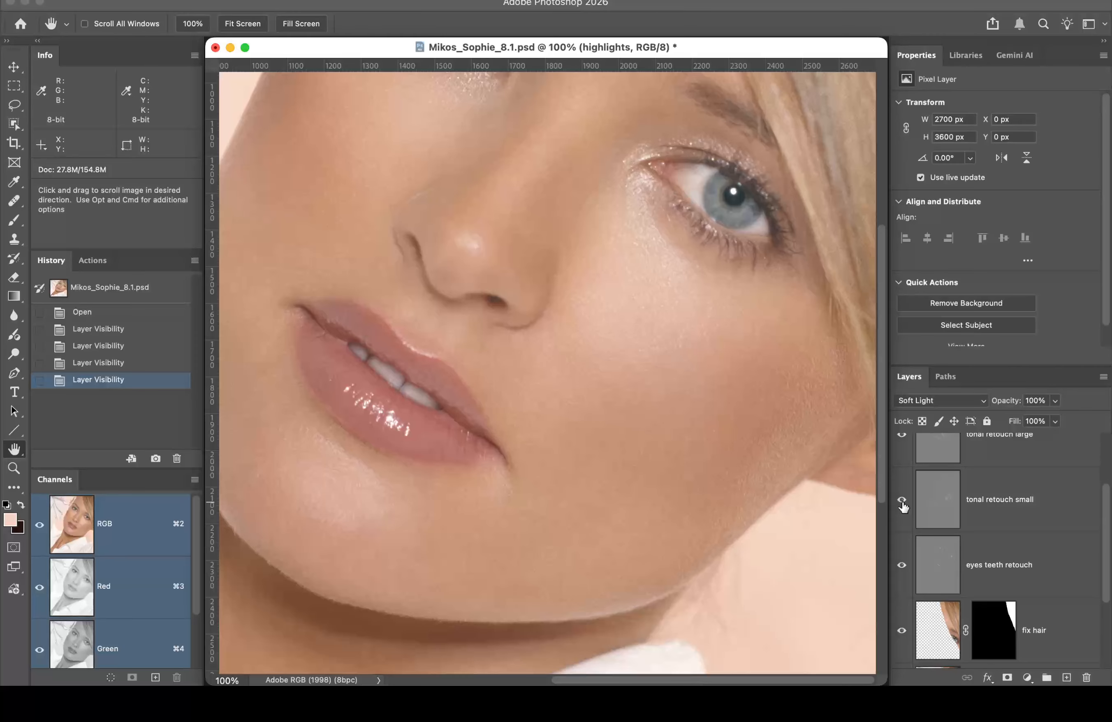
click(902, 501)
click(902, 501)
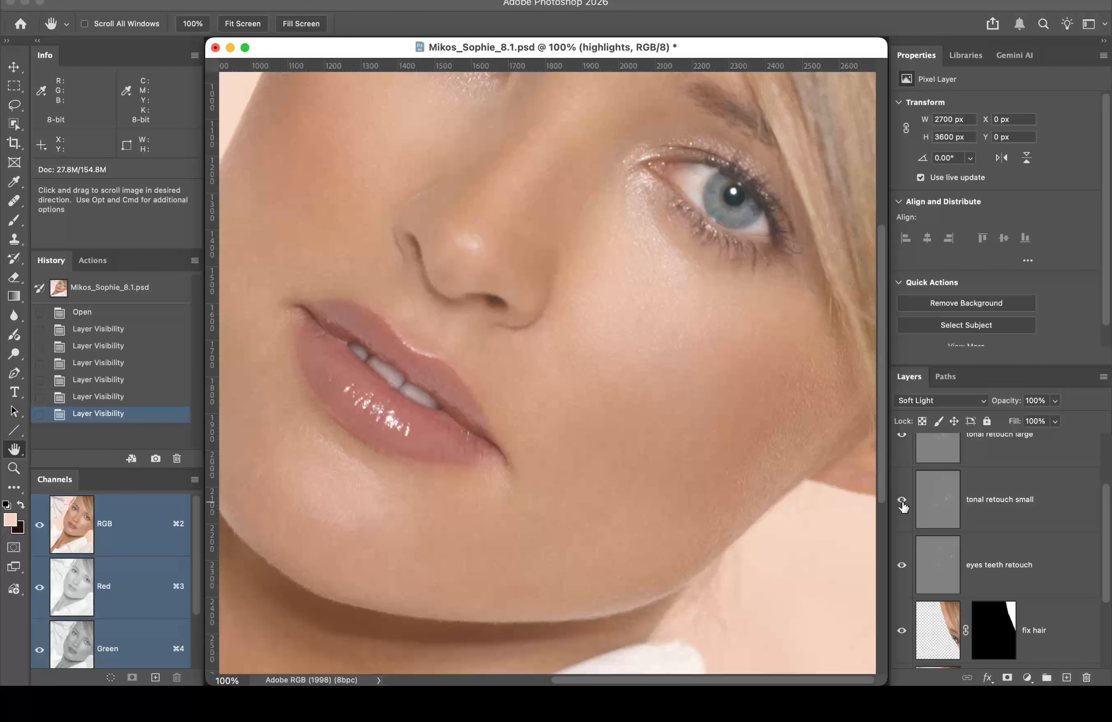
alt+click(902, 501)
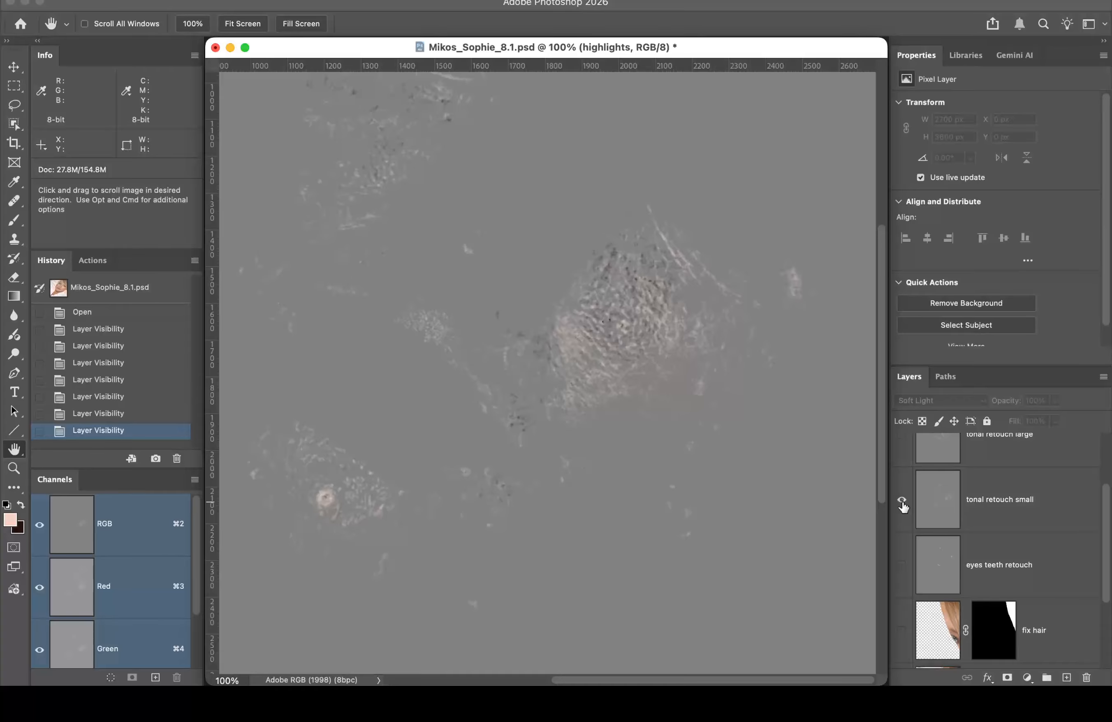
alt+click(902, 502)
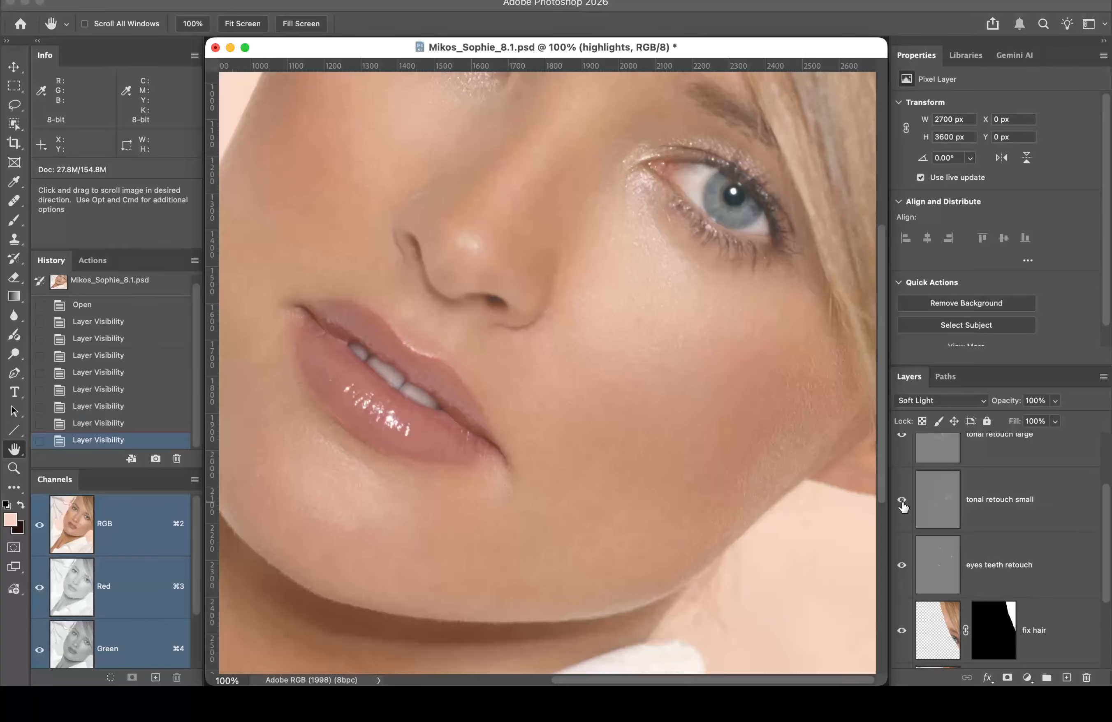
click(902, 502)
click(901, 502)
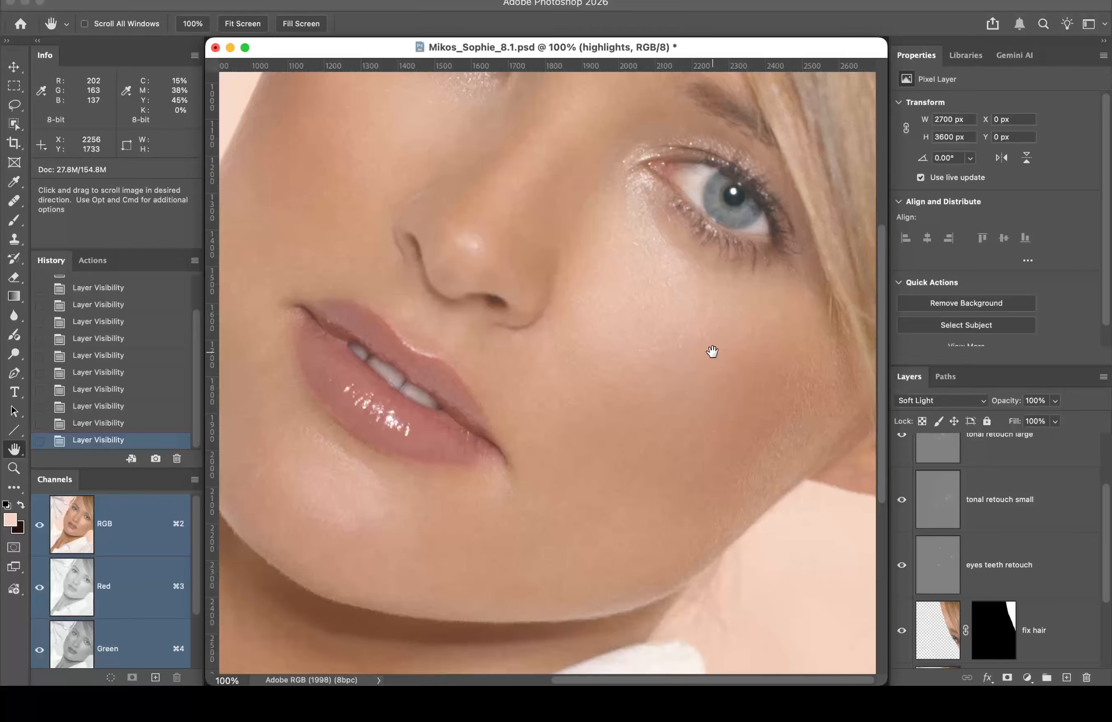
scroll(1006, 506, up, 2)
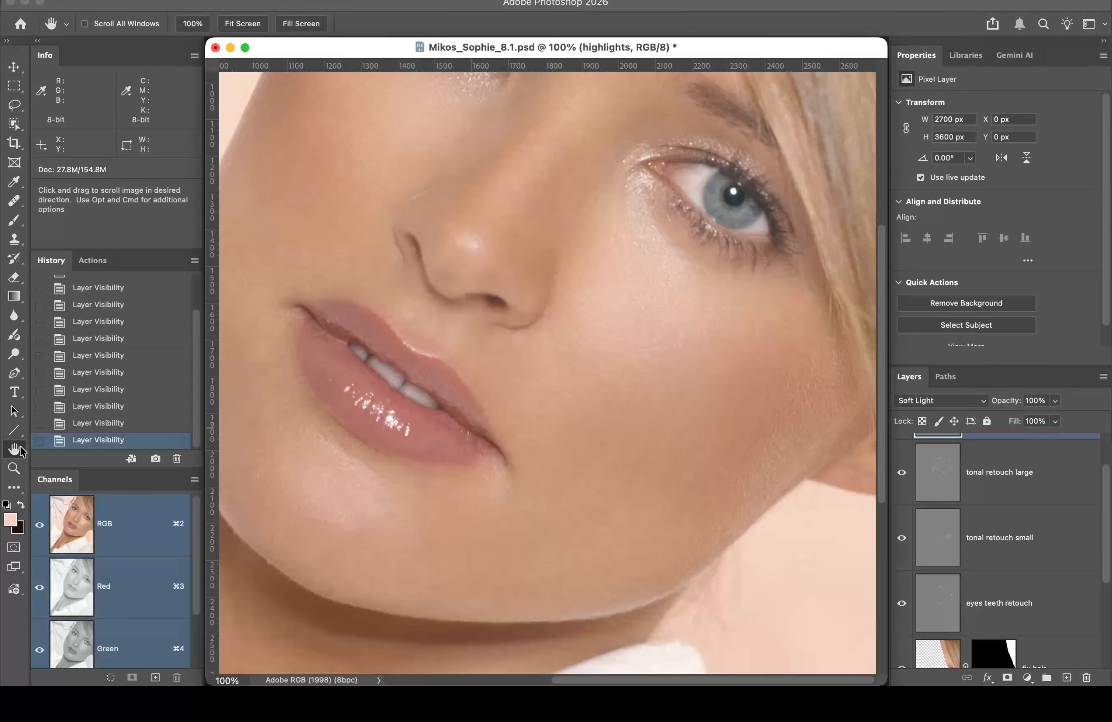
Step: Zoom out to the whole face and toggle tonal retouch large off and on repeatedly
alt+click(476, 303)
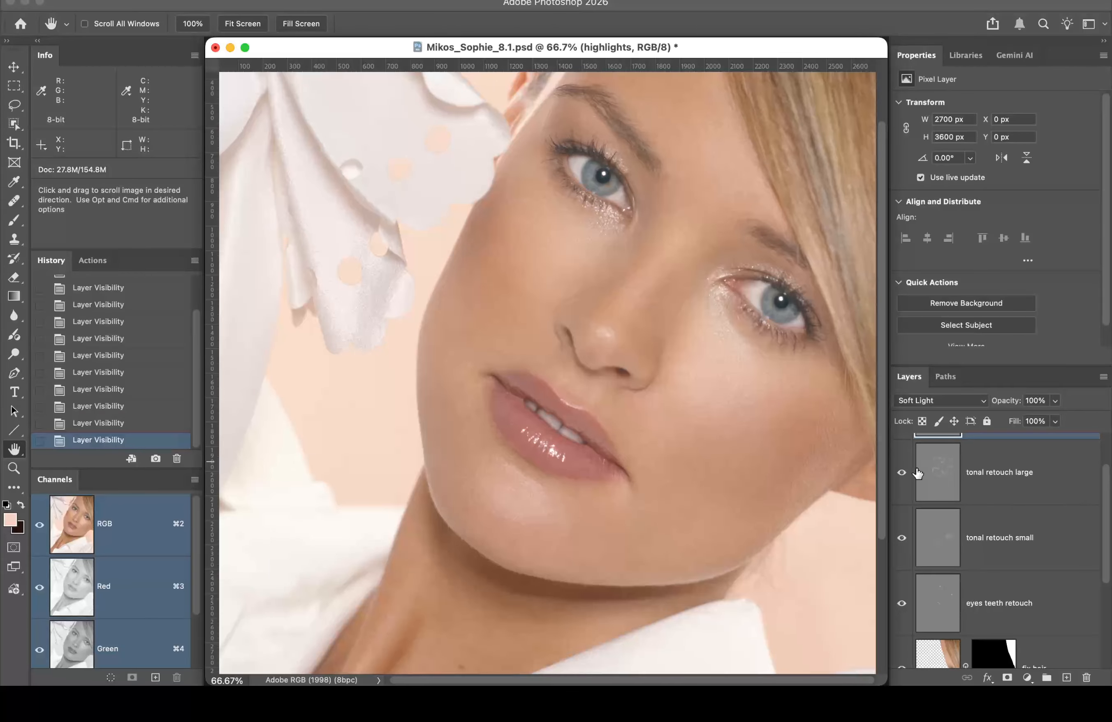
click(901, 475)
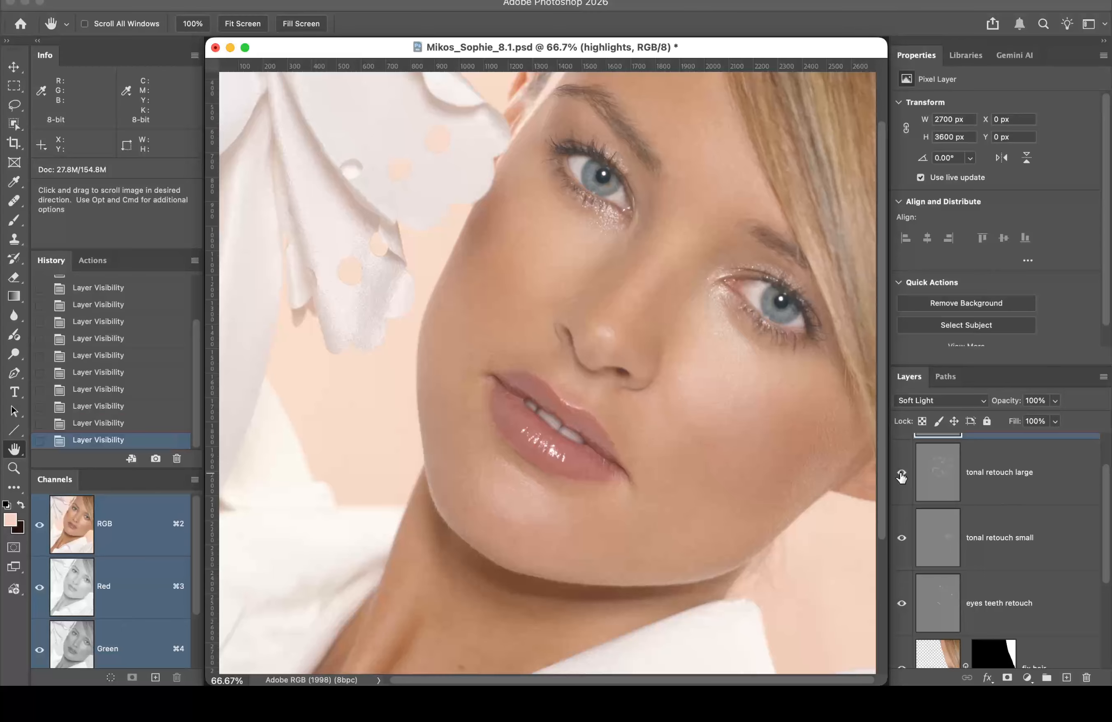
click(901, 475)
click(901, 475)
click(901, 475)
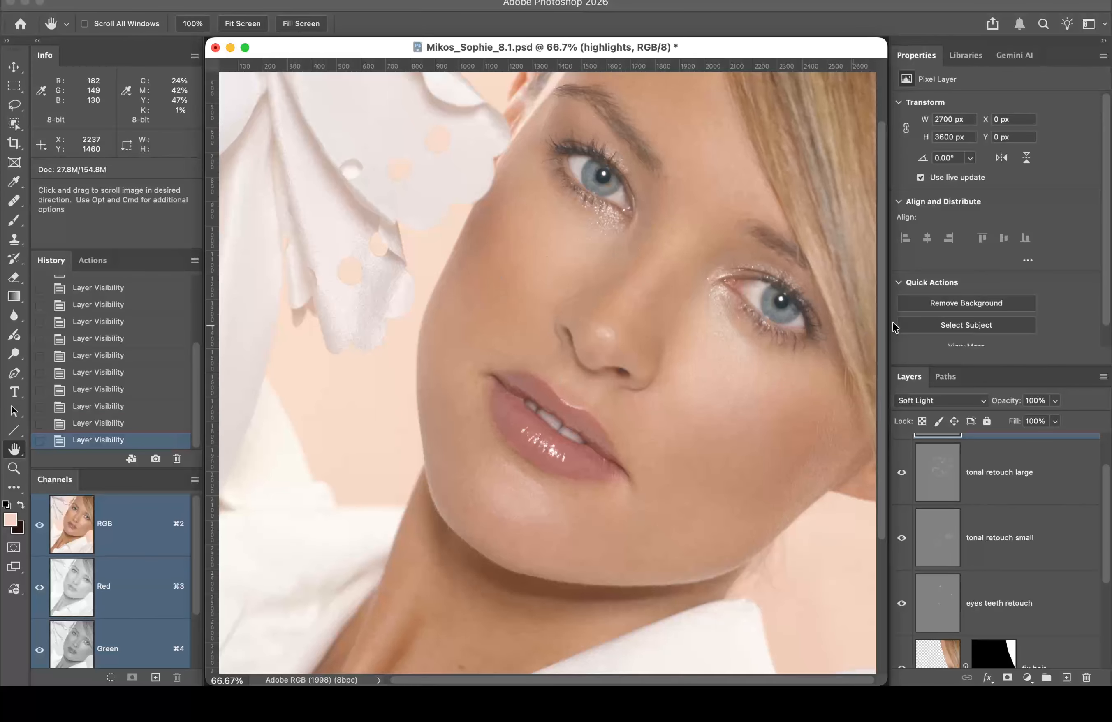
click(901, 472)
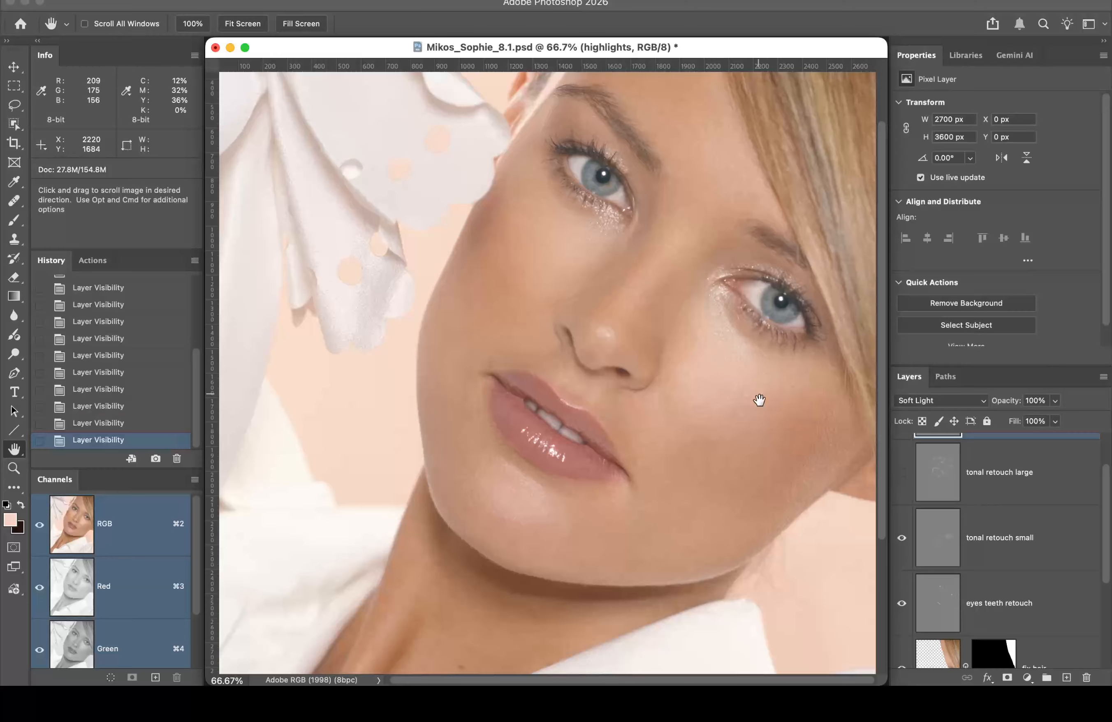
click(901, 472)
click(901, 472)
click(901, 472)
Step: Compare the highlights layer off and on, solo it, then restore the others with highlights hidden
scroll(901, 472, down, 3)
scroll(901, 473, up, 3)
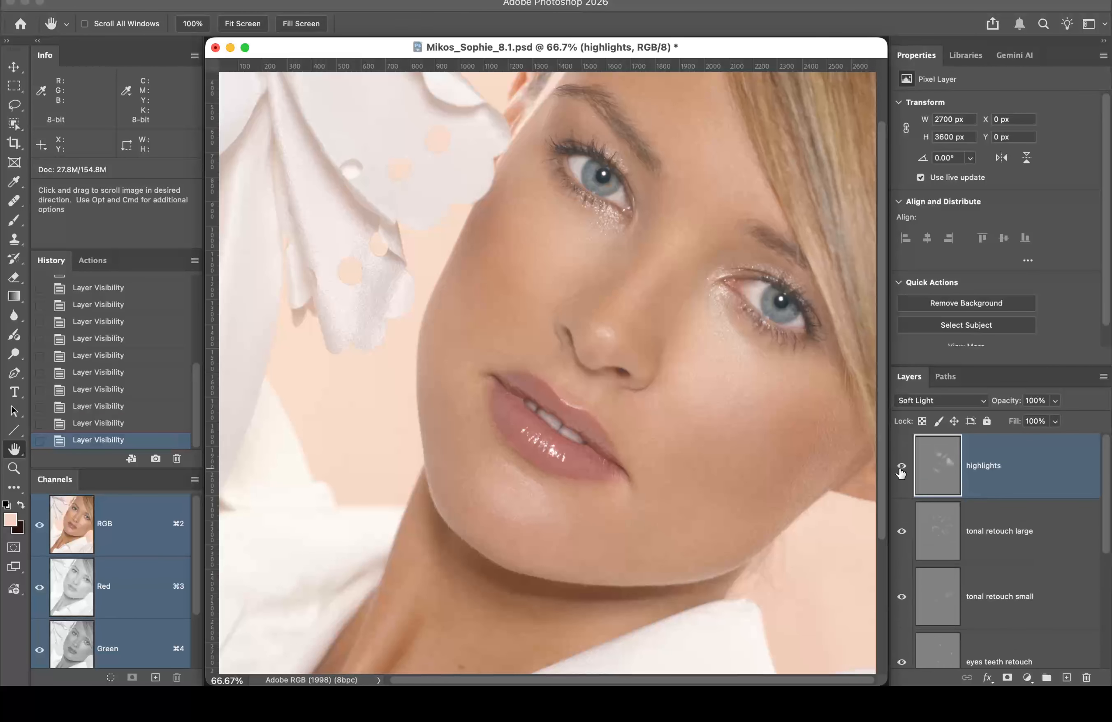
scroll(901, 472, down, 3)
scroll(901, 476, up, 4)
click(902, 469)
click(901, 466)
click(901, 467)
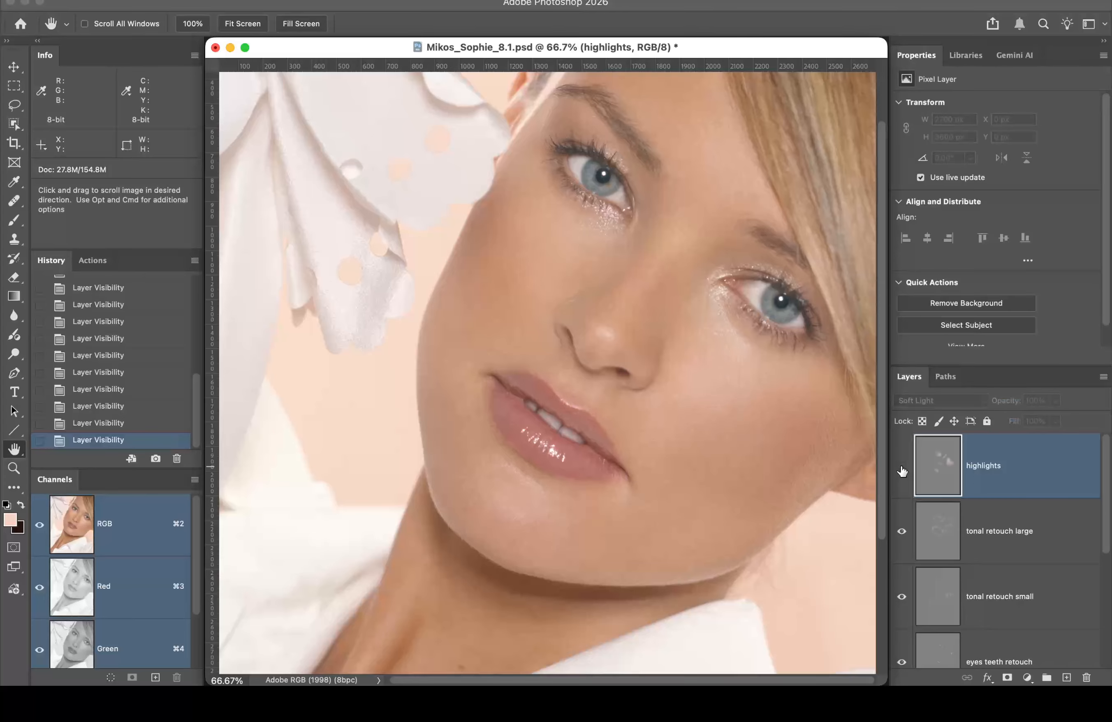
click(902, 467)
alt+click(902, 467)
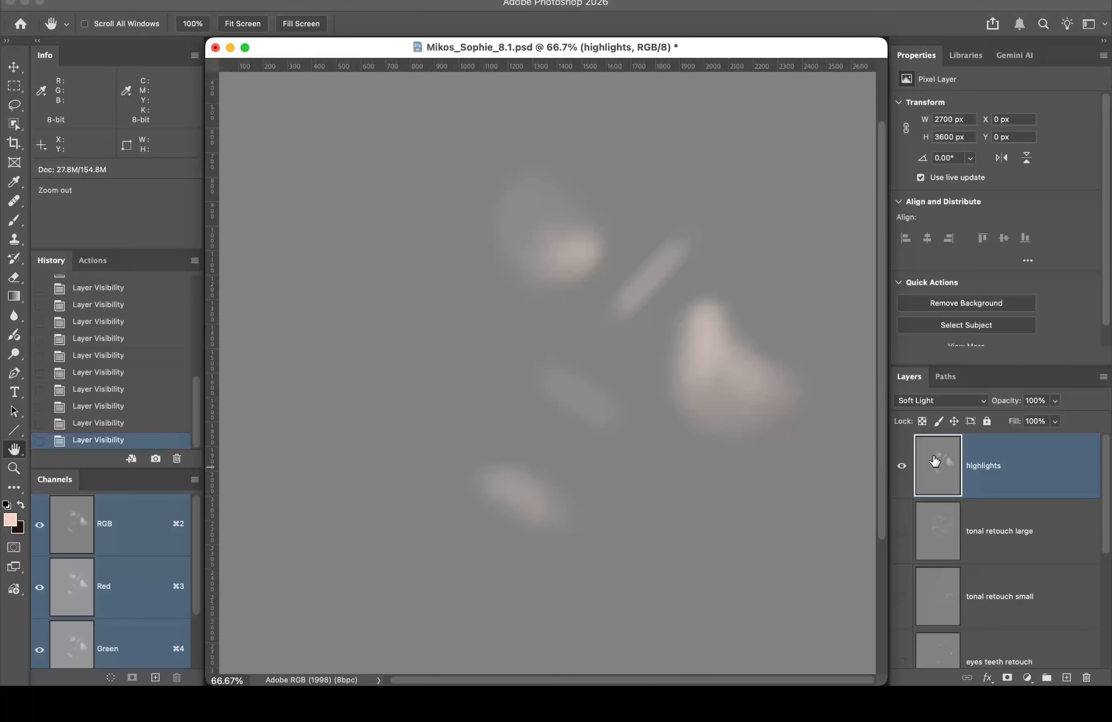
alt+click(902, 467)
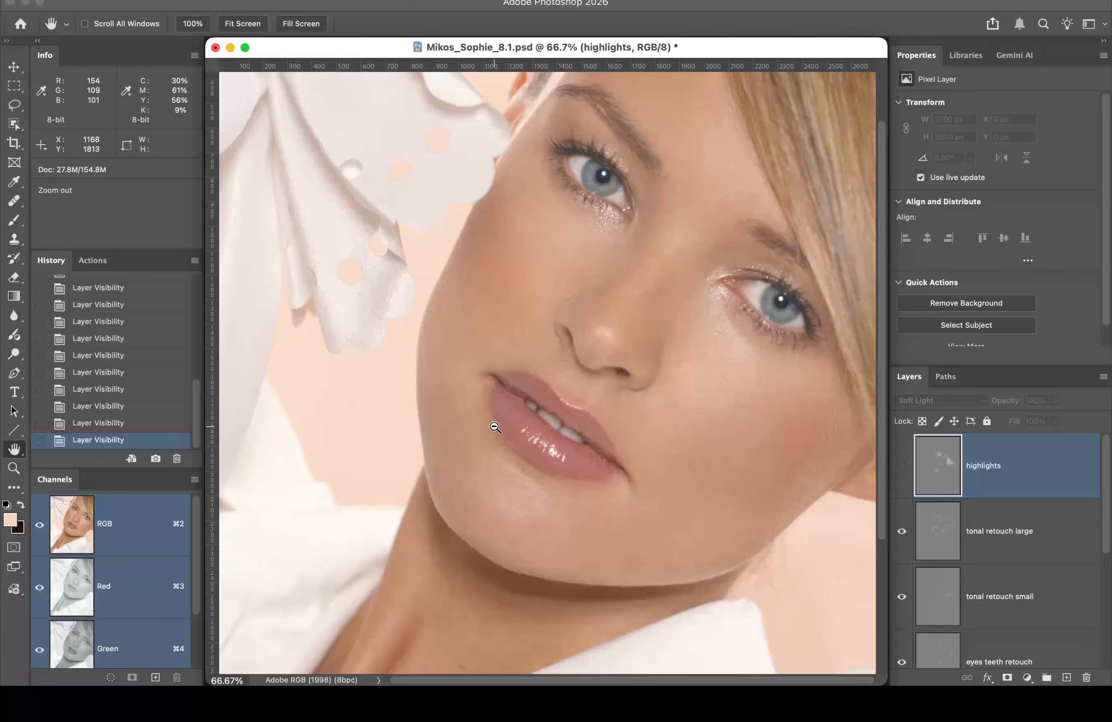
mouse_move(22, 683)
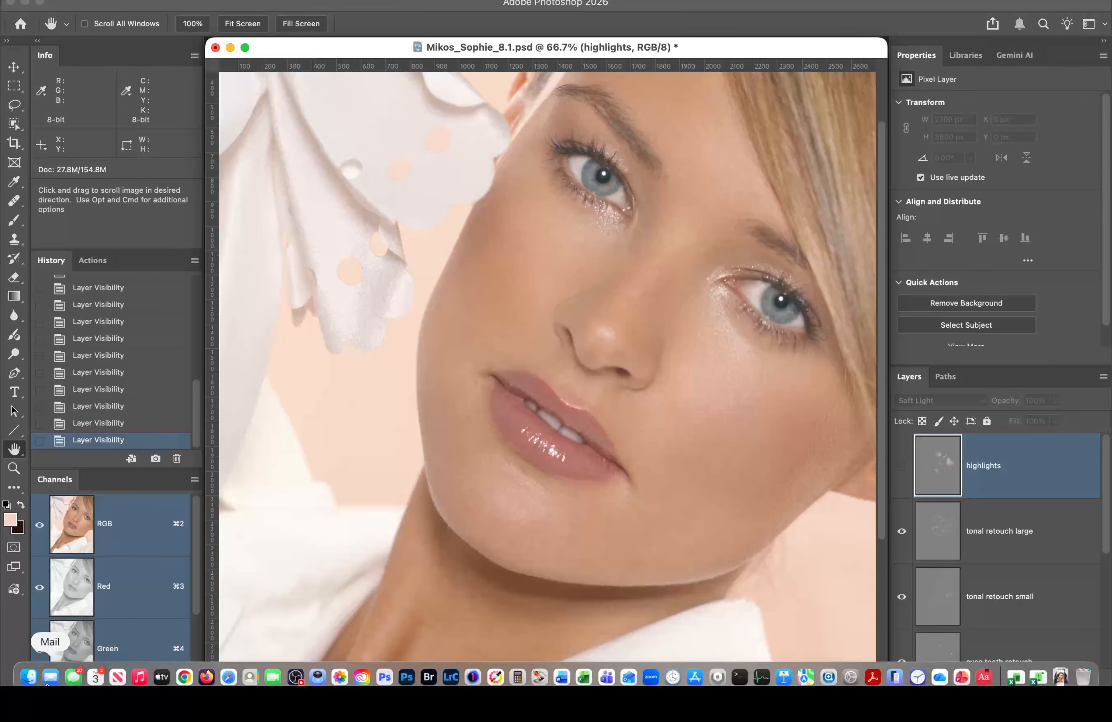
Step: Open Student Files Week 06 > Contouring and Quick Look preview 'Contour and Highlights 2.jpg'
click(28, 667)
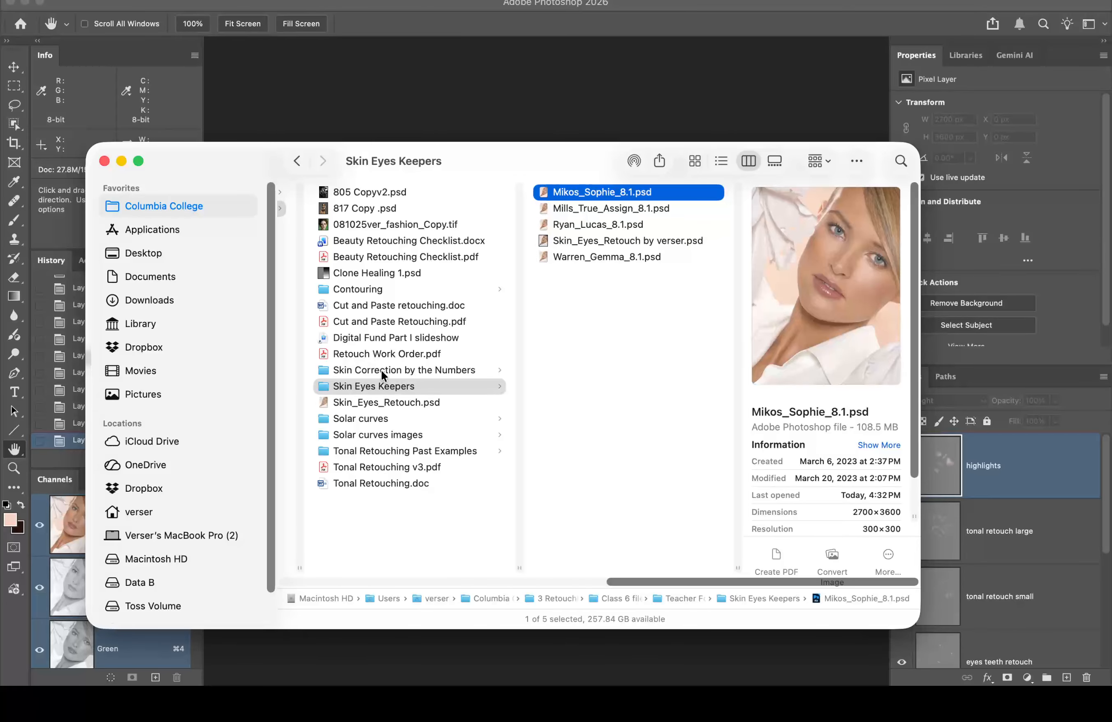
scroll(382, 371, left, 5)
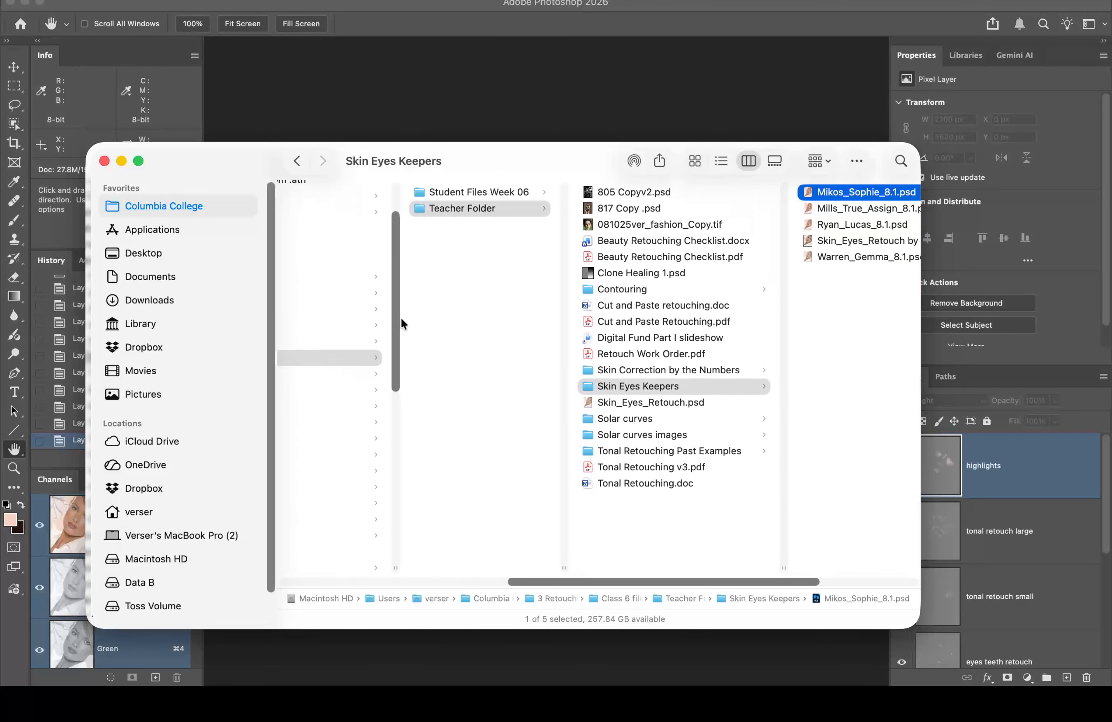
click(465, 188)
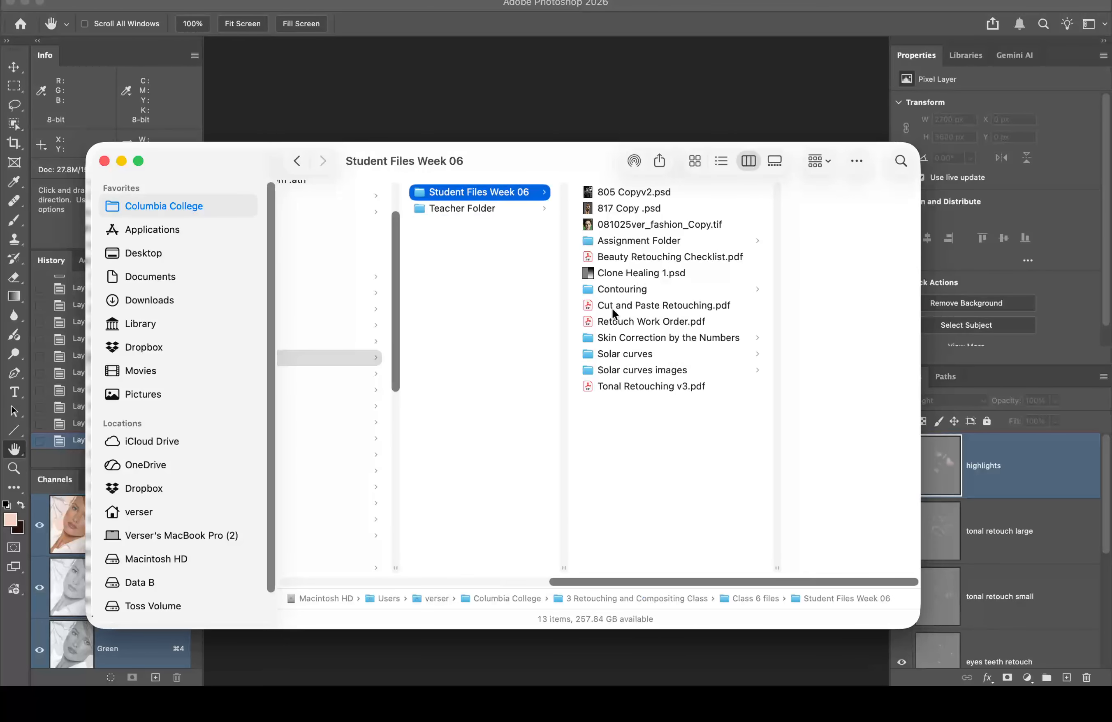
click(622, 289)
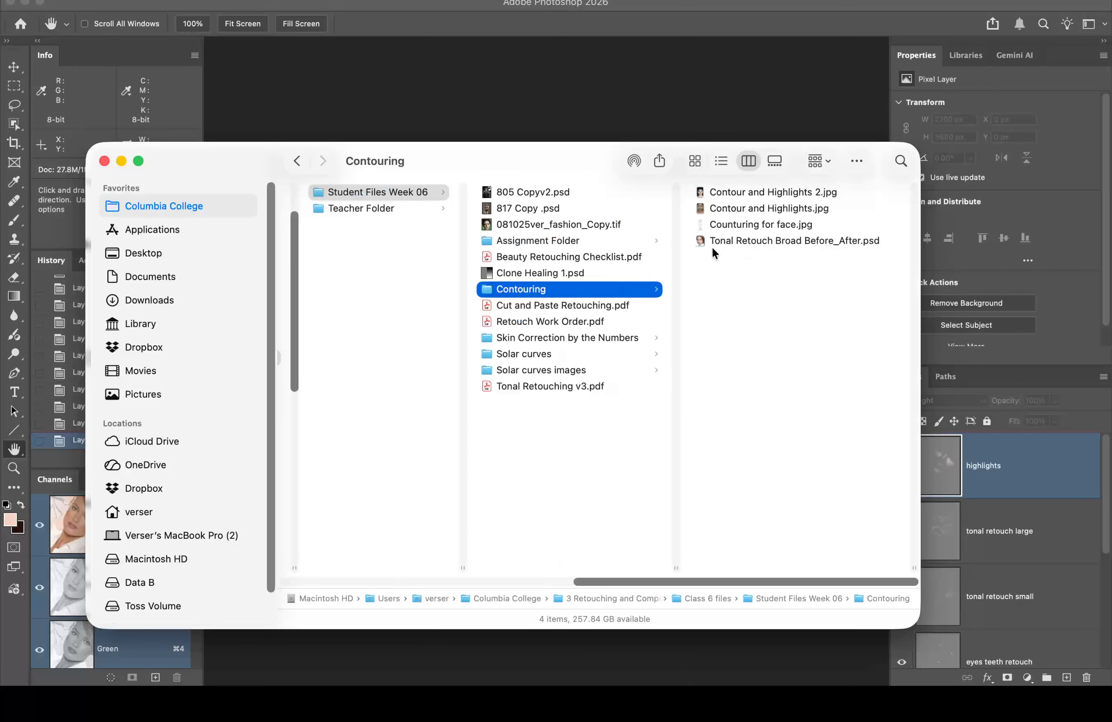
click(702, 190)
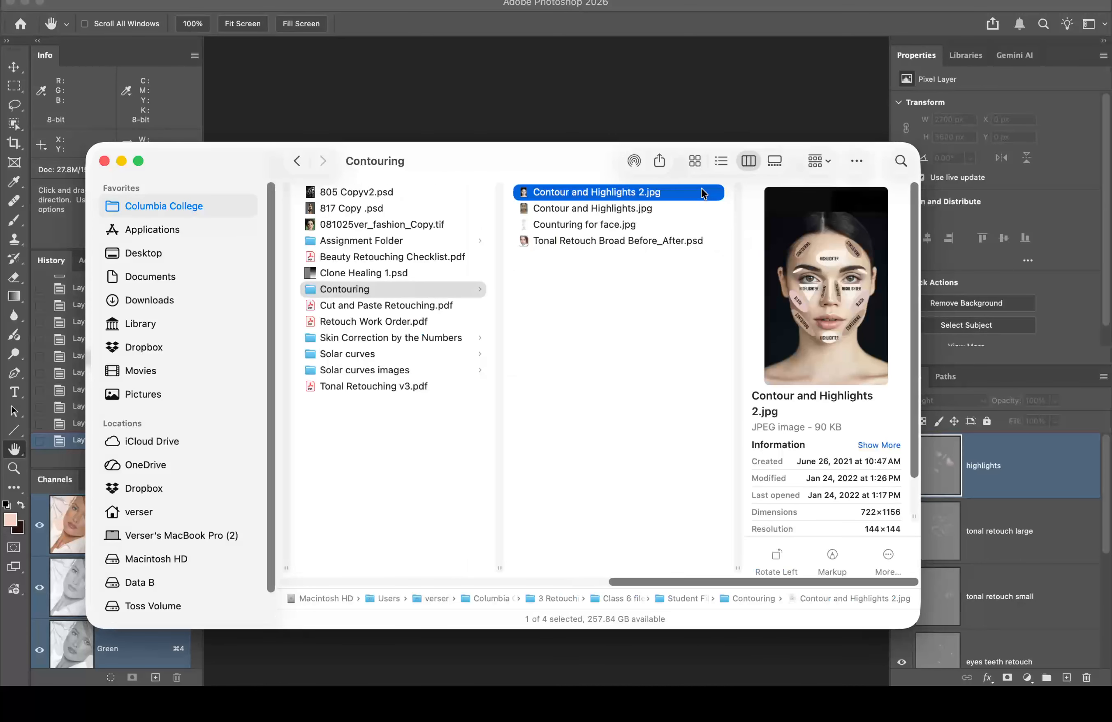
key(space)
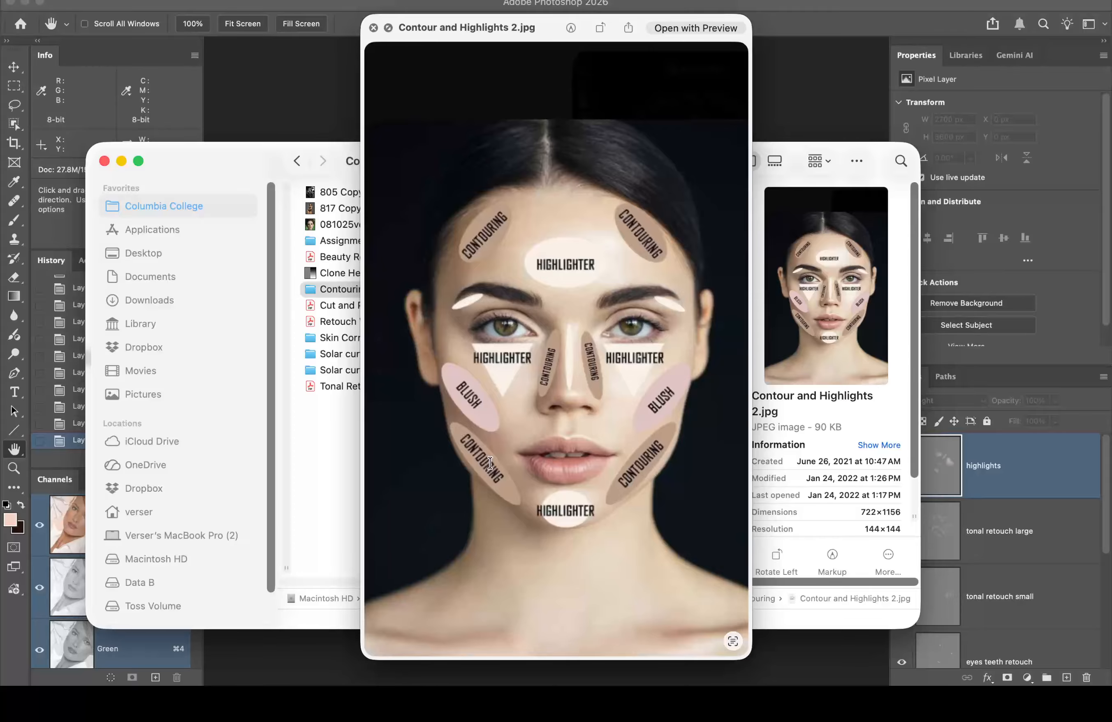
key(space)
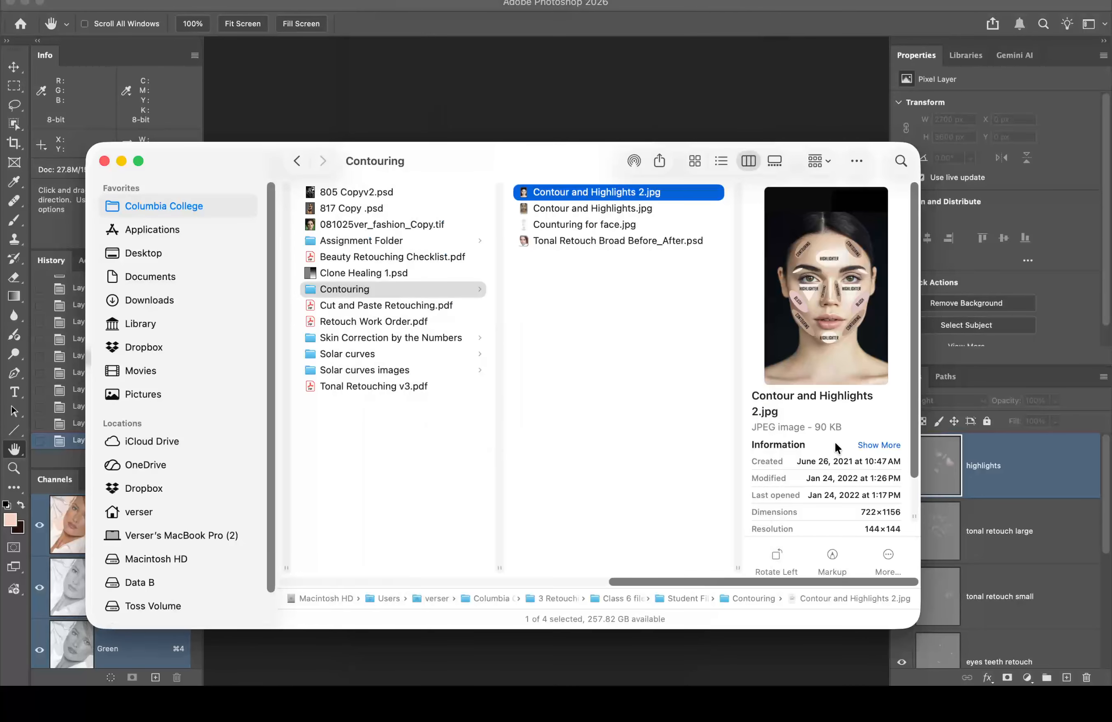
click(1086, 460)
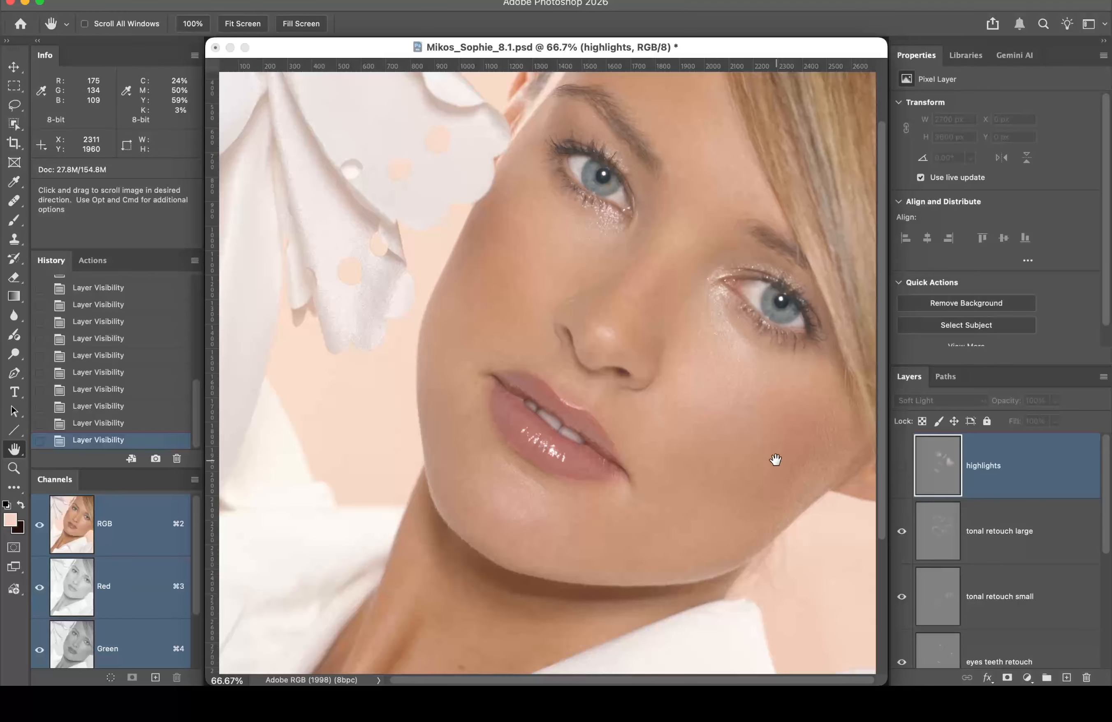
click(901, 469)
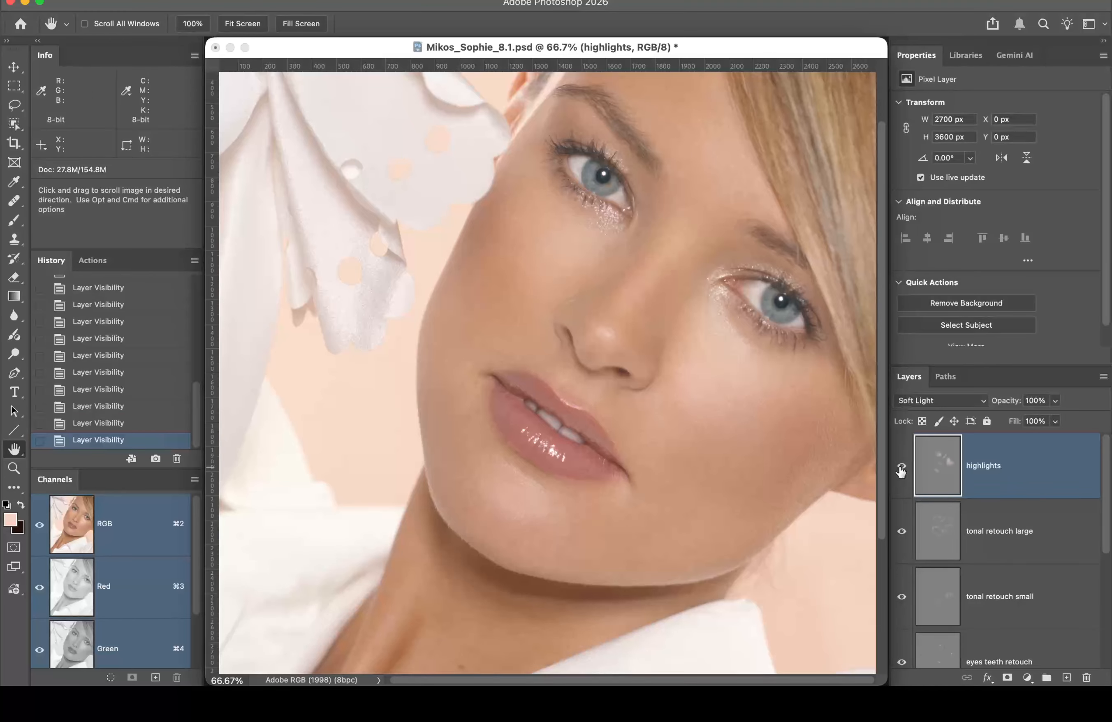
click(900, 469)
click(900, 470)
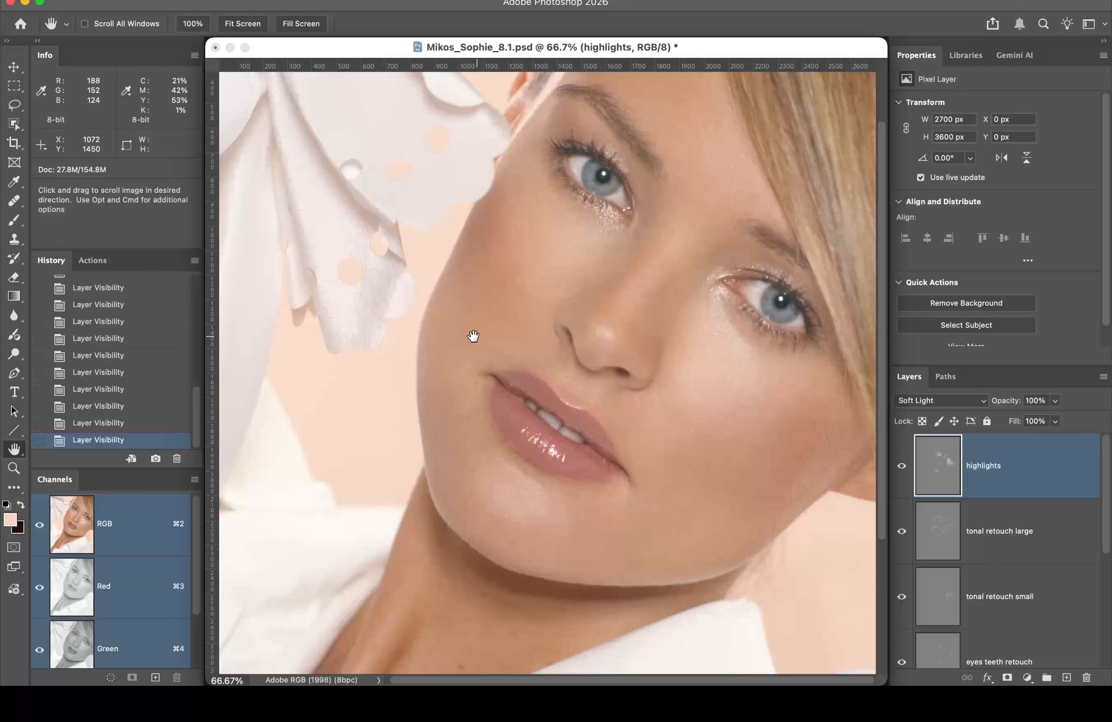
click(215, 47)
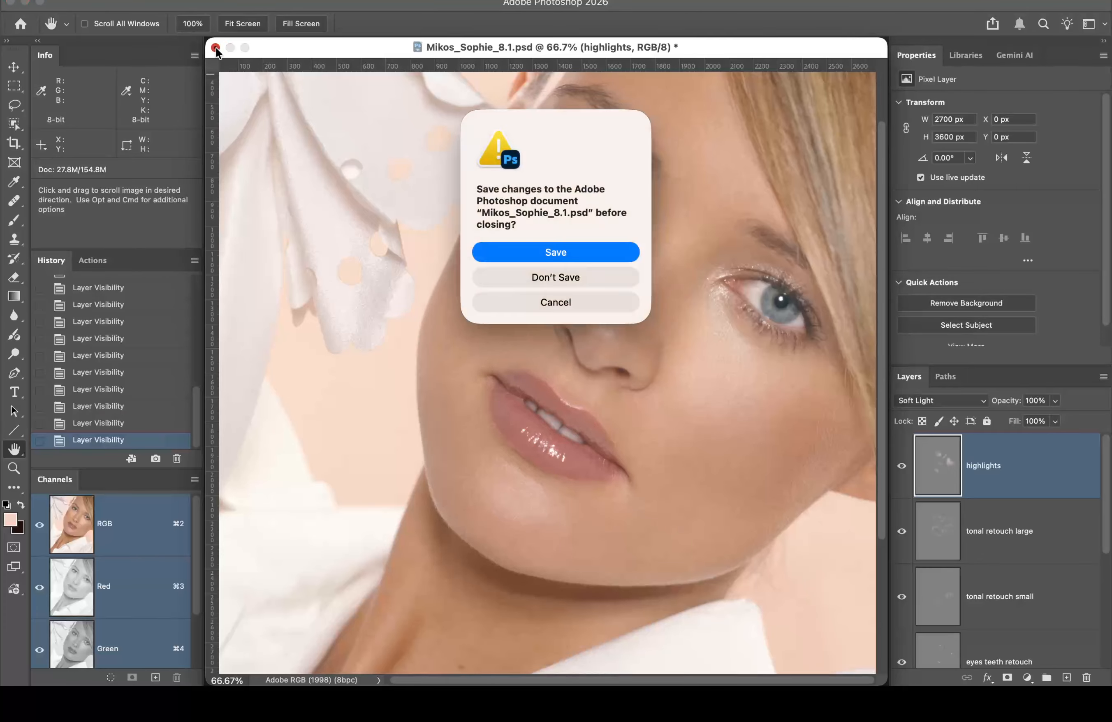
click(586, 274)
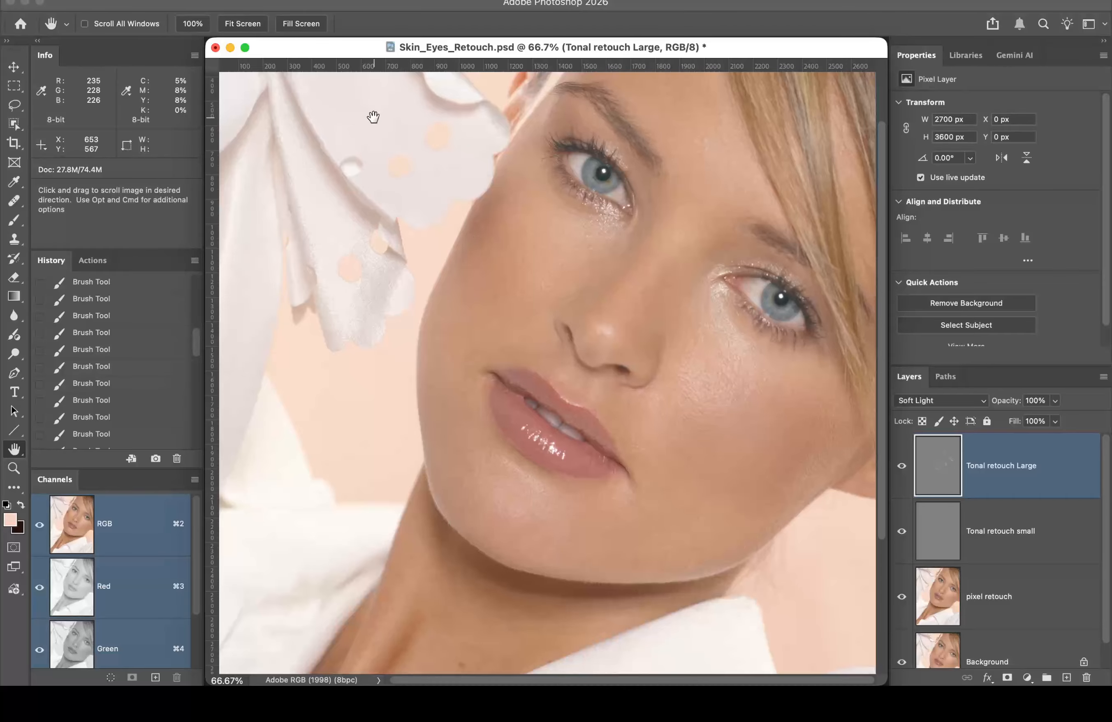
Step: Zoom in twice on the cheek to 200% and select the pixel retouch layer
super+click(722, 380)
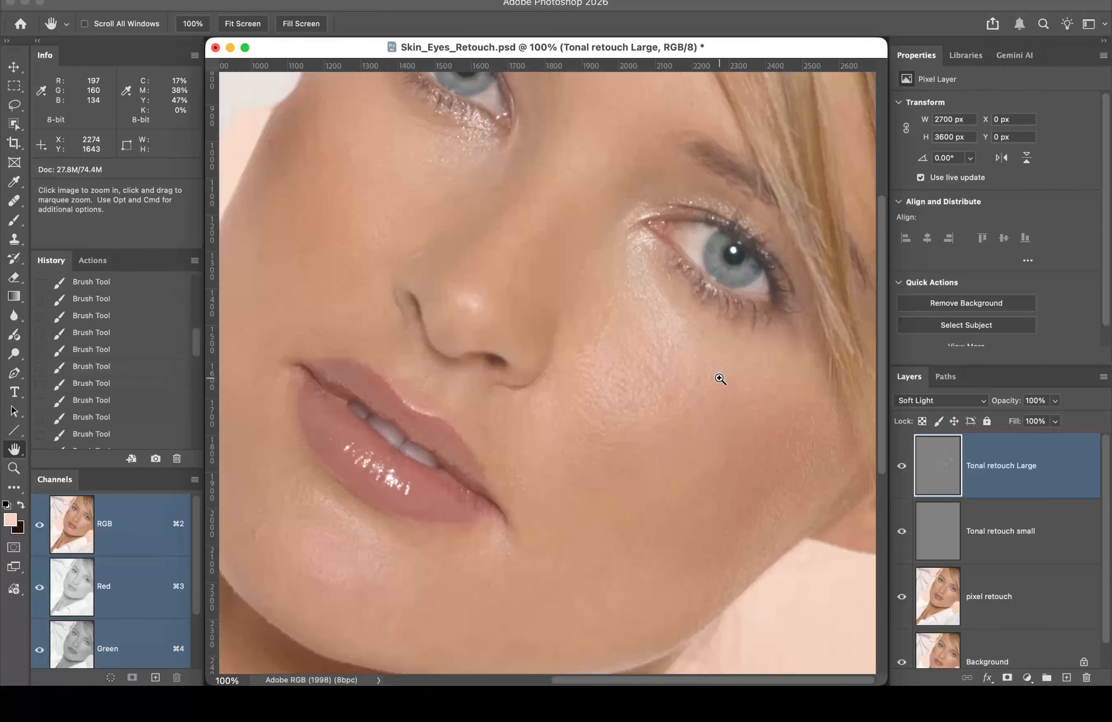
super+click(666, 375)
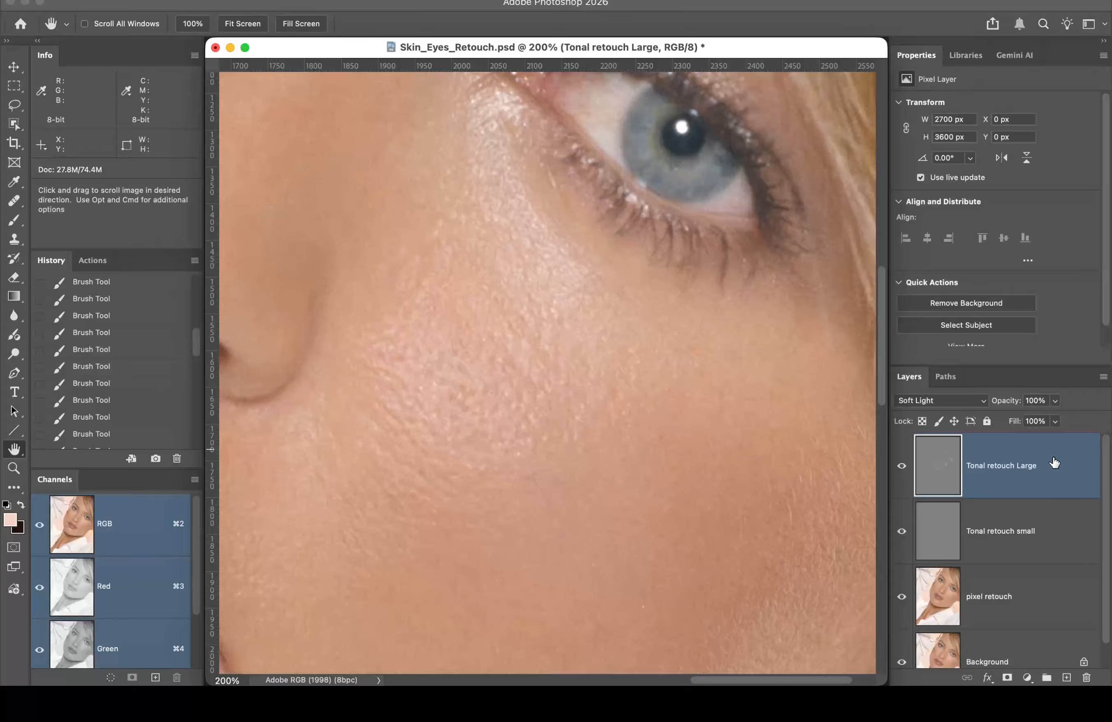
click(1043, 591)
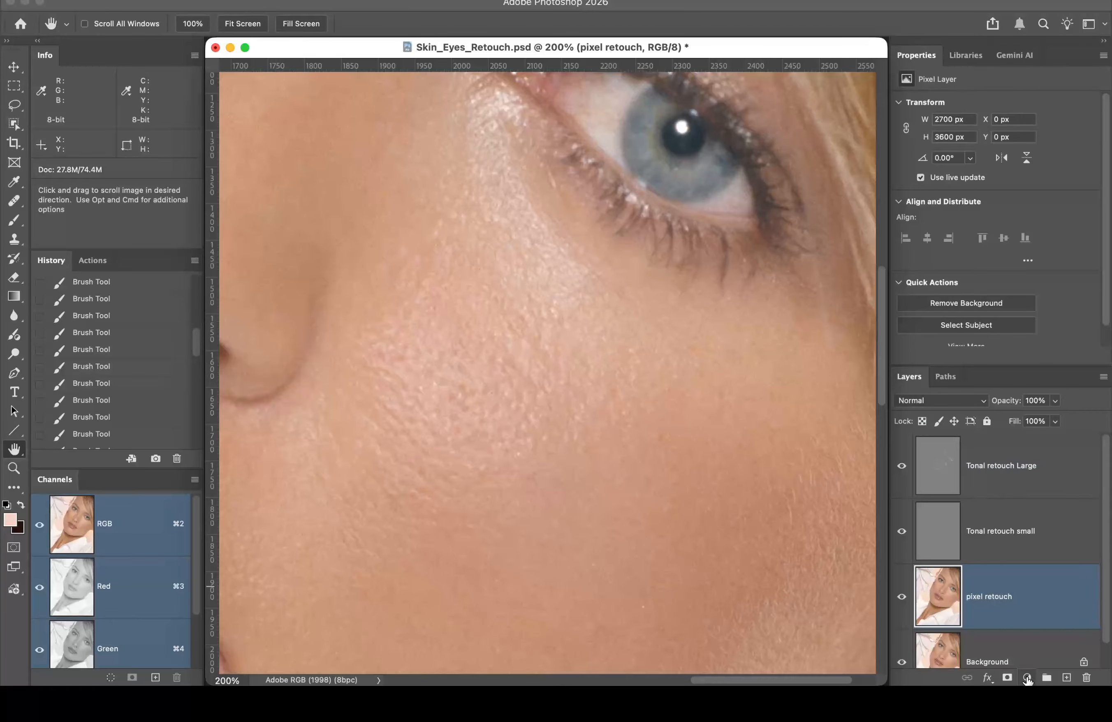
Step: Add a Black & White adjustment layer, select Tonal retouch small, and zoom closer on the cheek
click(1028, 679)
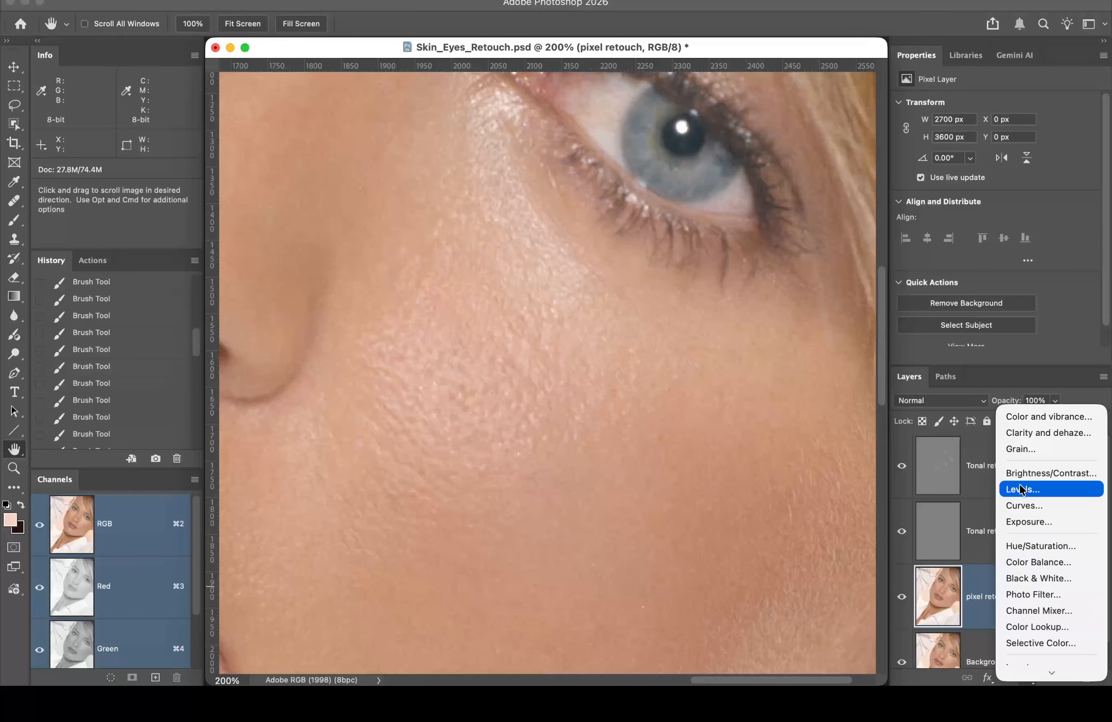
click(1016, 577)
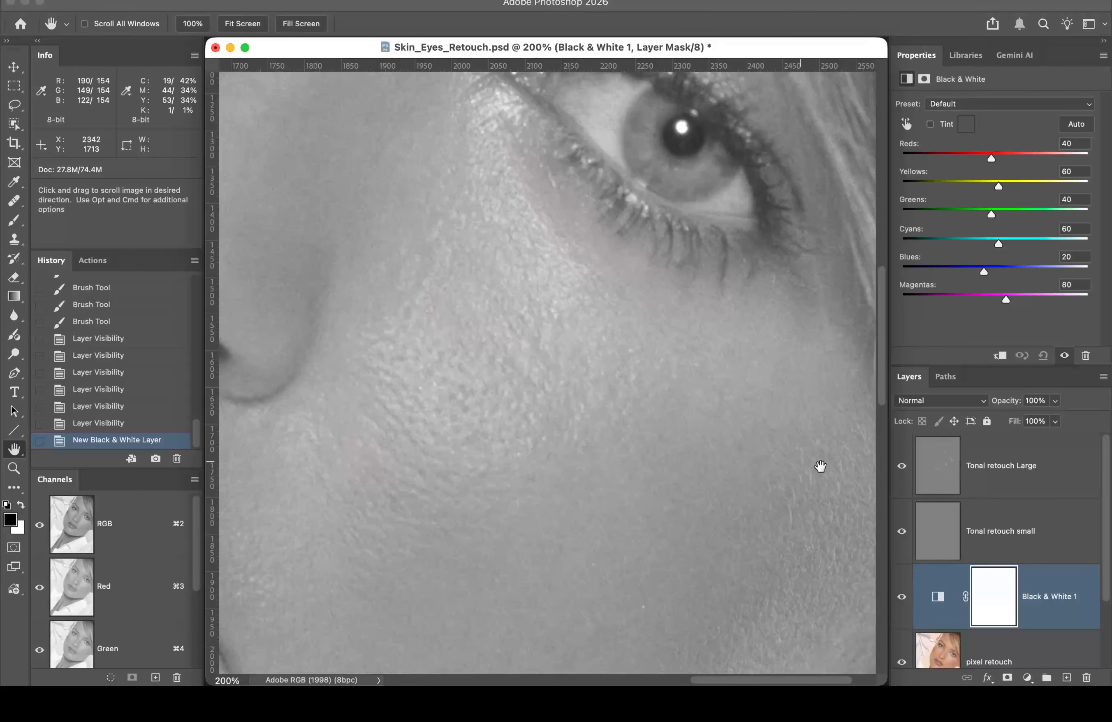
click(1011, 519)
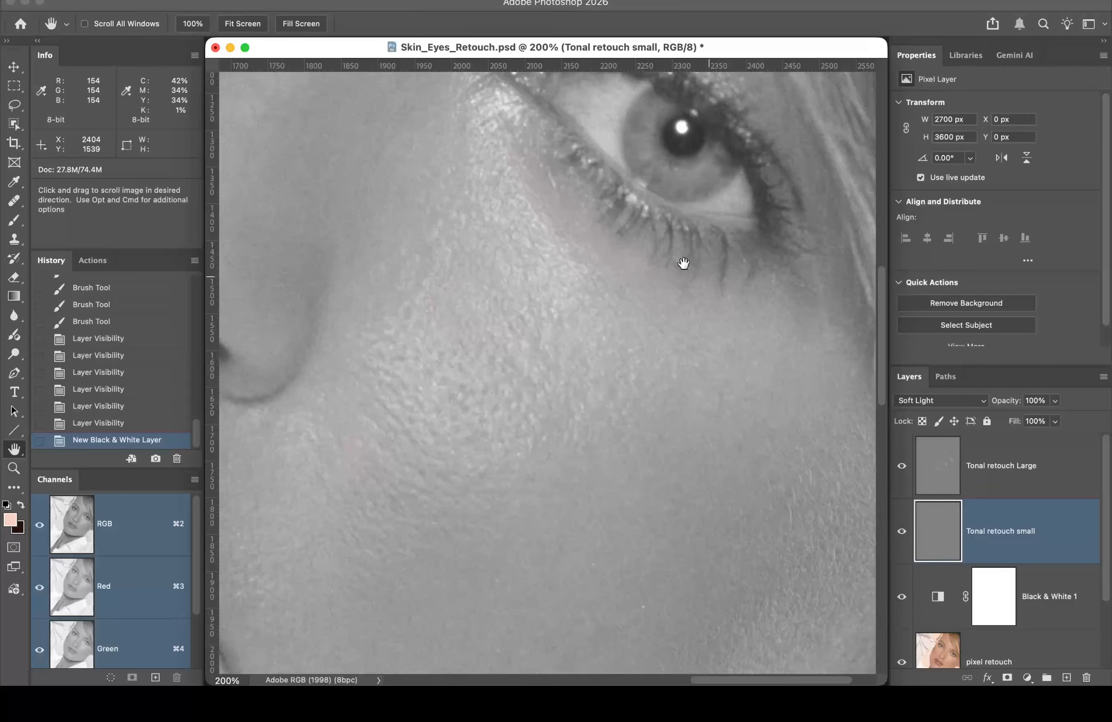
super+click(487, 344)
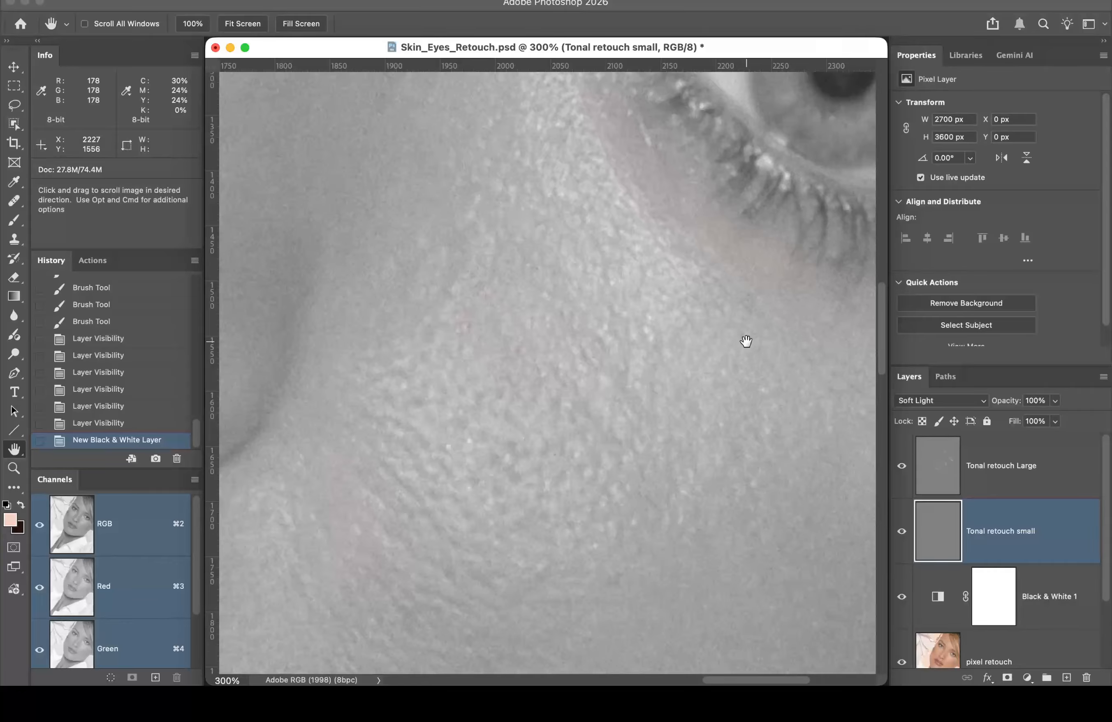
Step: Set up a 15 px black Brush at 7% opacity
key(b)
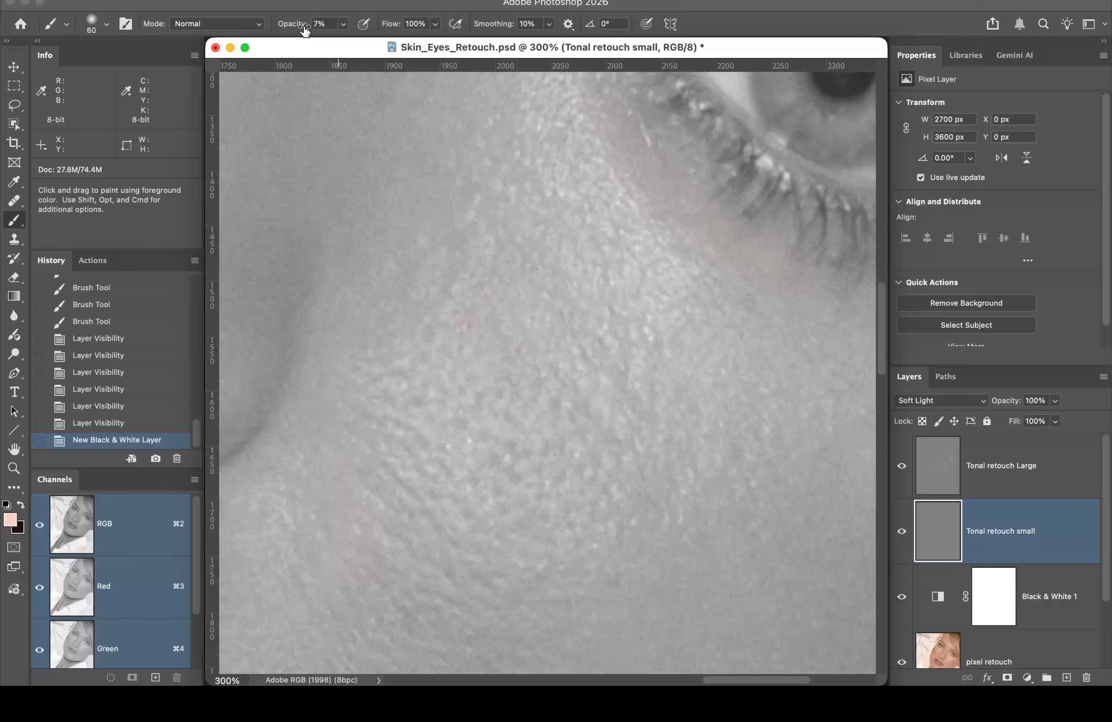
click(107, 25)
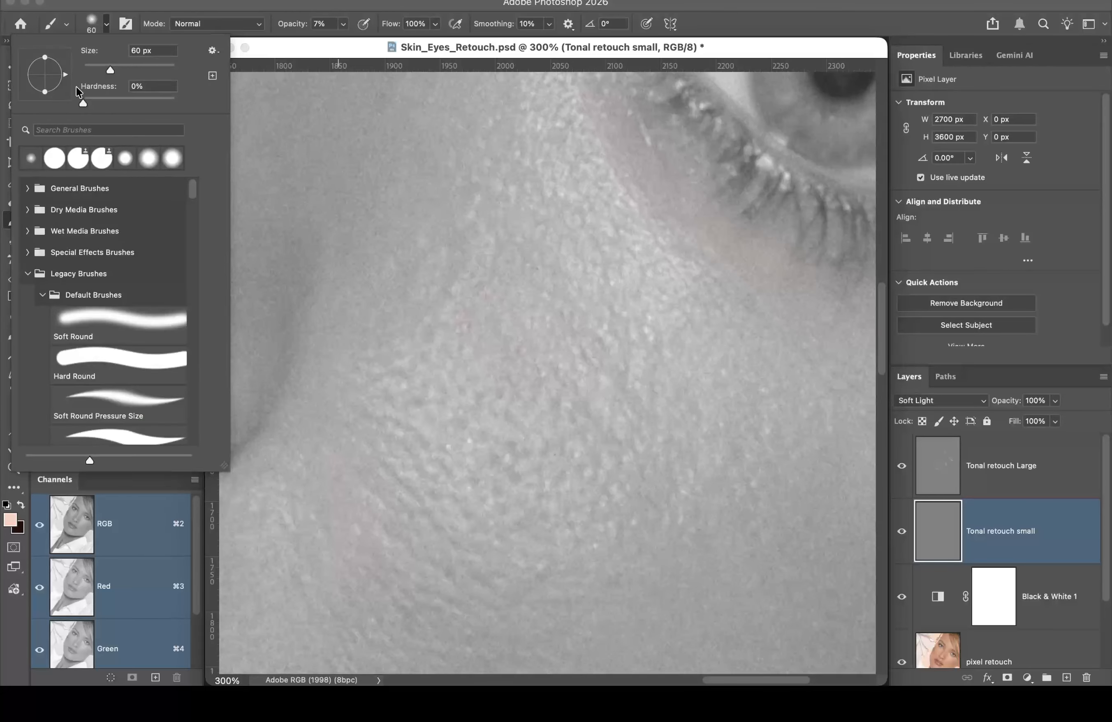
click(166, 4)
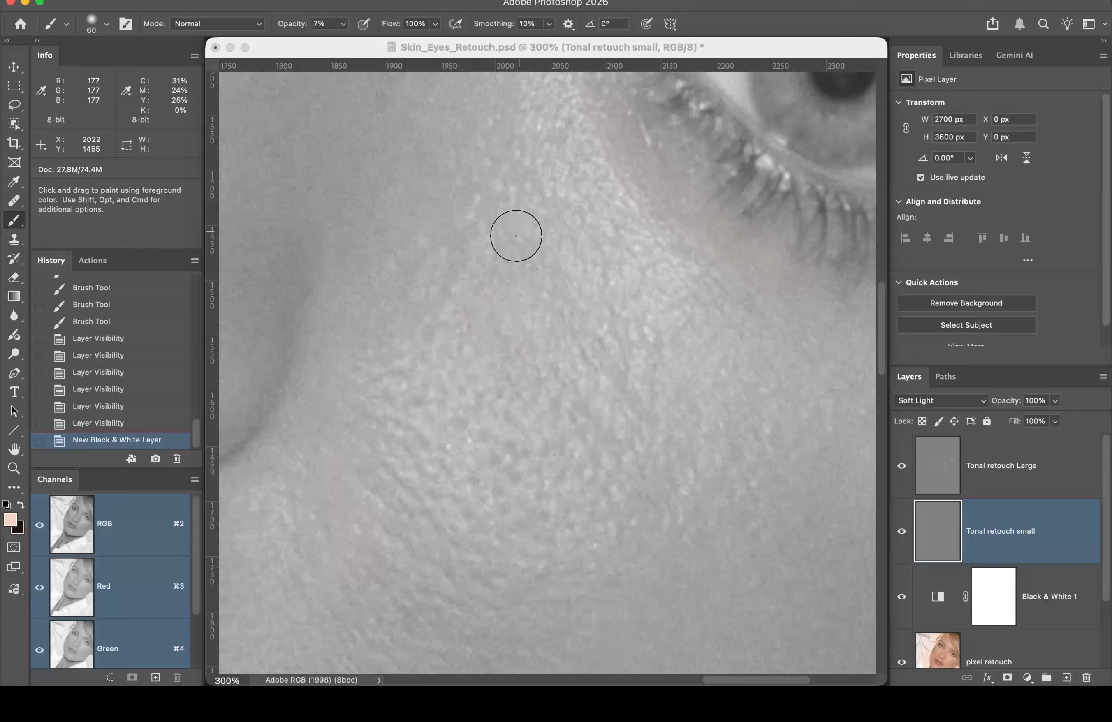
key(bracketleft)
key(bracketleft)
key(bracketleft)
key(bracketleft)
key(bracketleft)
key(bracketleft)
key(bracketleft)
key(bracketleft)
key(x)
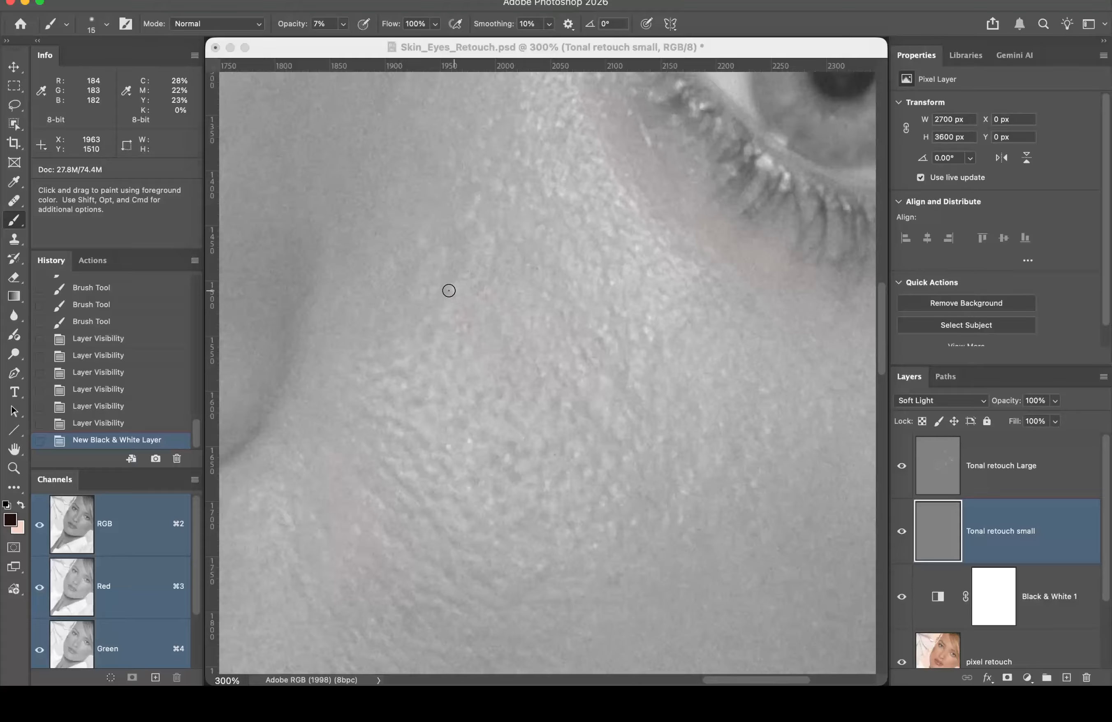
Step: Dab the brush over the light specks on the cheek below the eye to darken them
click(448, 291)
click(449, 293)
click(451, 291)
click(454, 287)
click(465, 285)
click(479, 280)
click(455, 290)
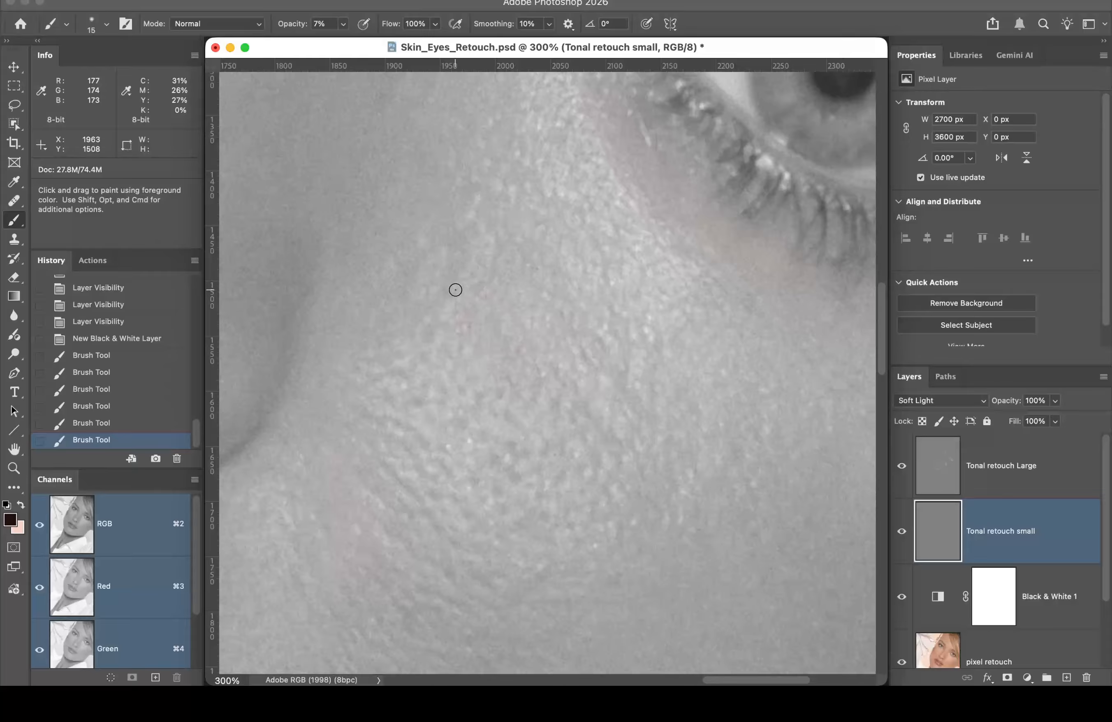
click(456, 289)
click(461, 286)
click(466, 284)
click(475, 271)
click(477, 263)
click(468, 265)
click(477, 255)
click(482, 248)
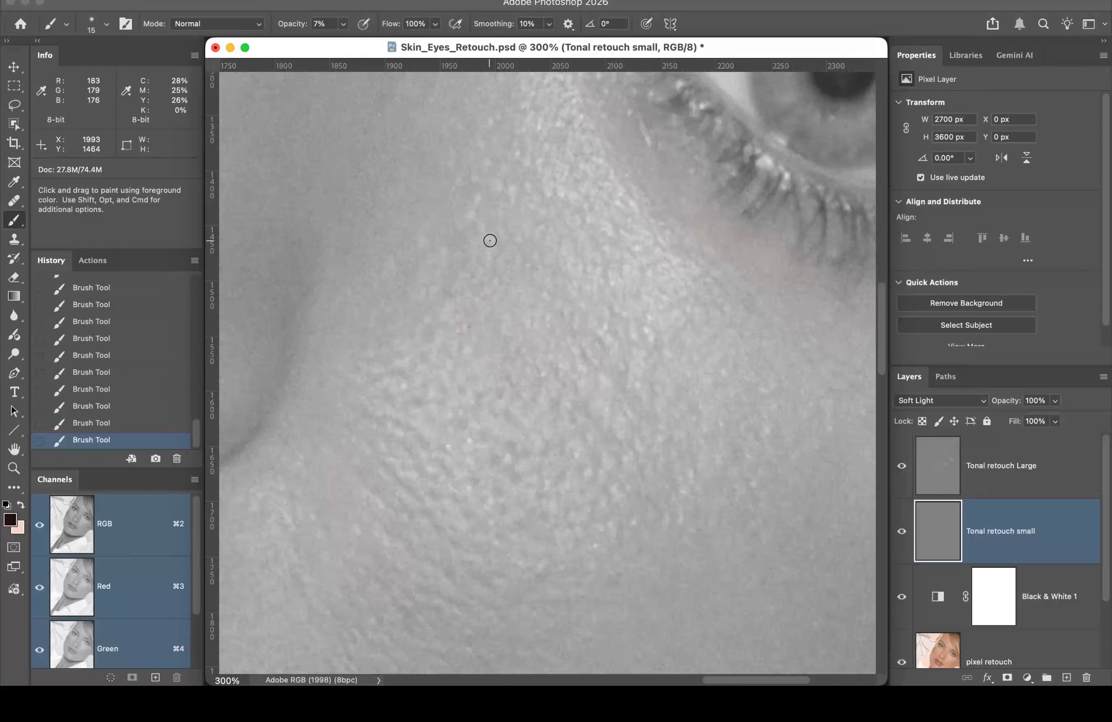
click(491, 241)
click(487, 228)
click(479, 228)
click(487, 239)
click(489, 244)
click(478, 228)
click(476, 215)
click(468, 221)
click(475, 199)
click(477, 200)
click(479, 196)
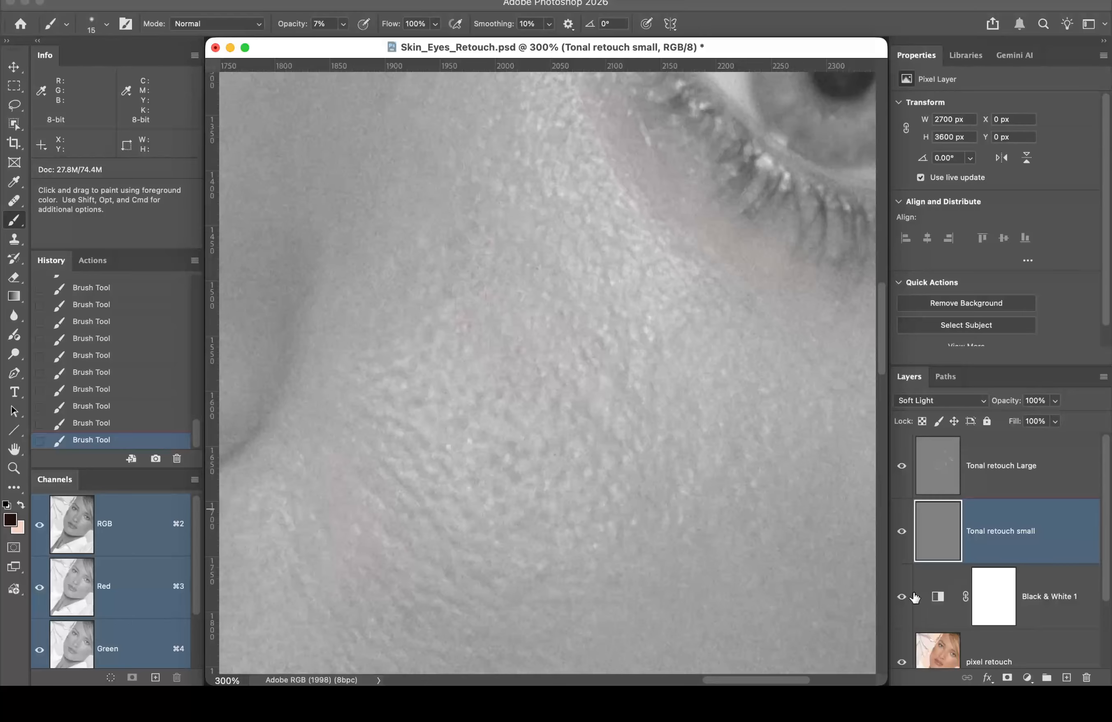
Step: Hide Black & White 1 and toggle Tonal retouch small off and on to compare
click(901, 598)
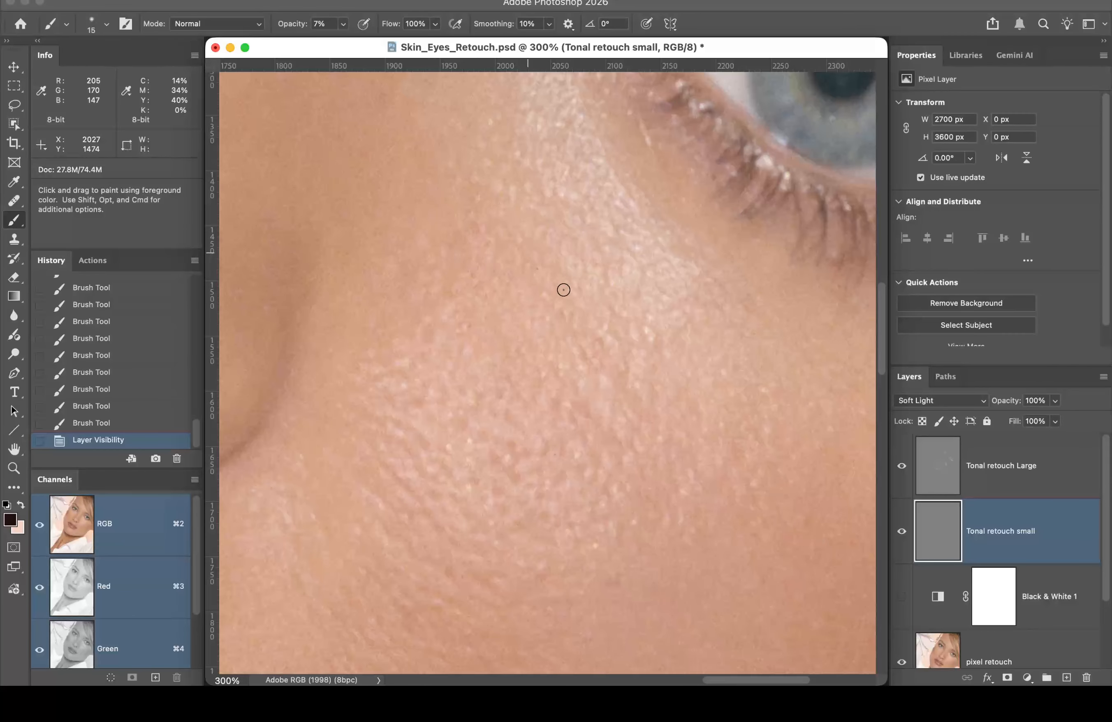
click(901, 532)
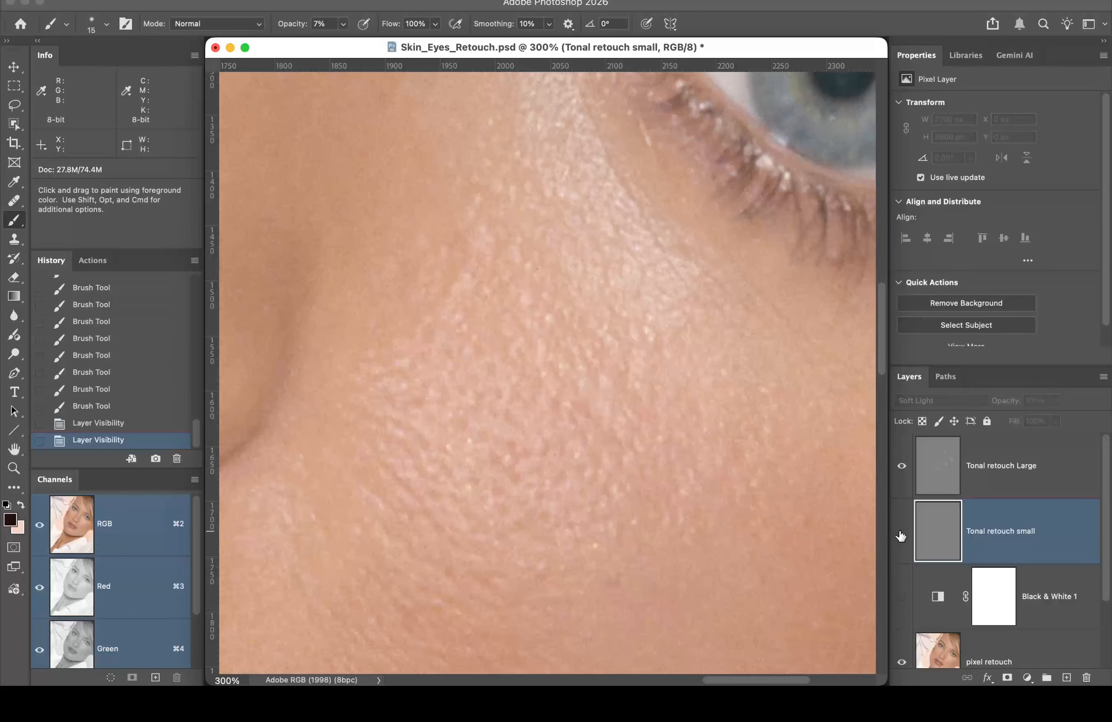
click(900, 534)
click(899, 534)
click(897, 535)
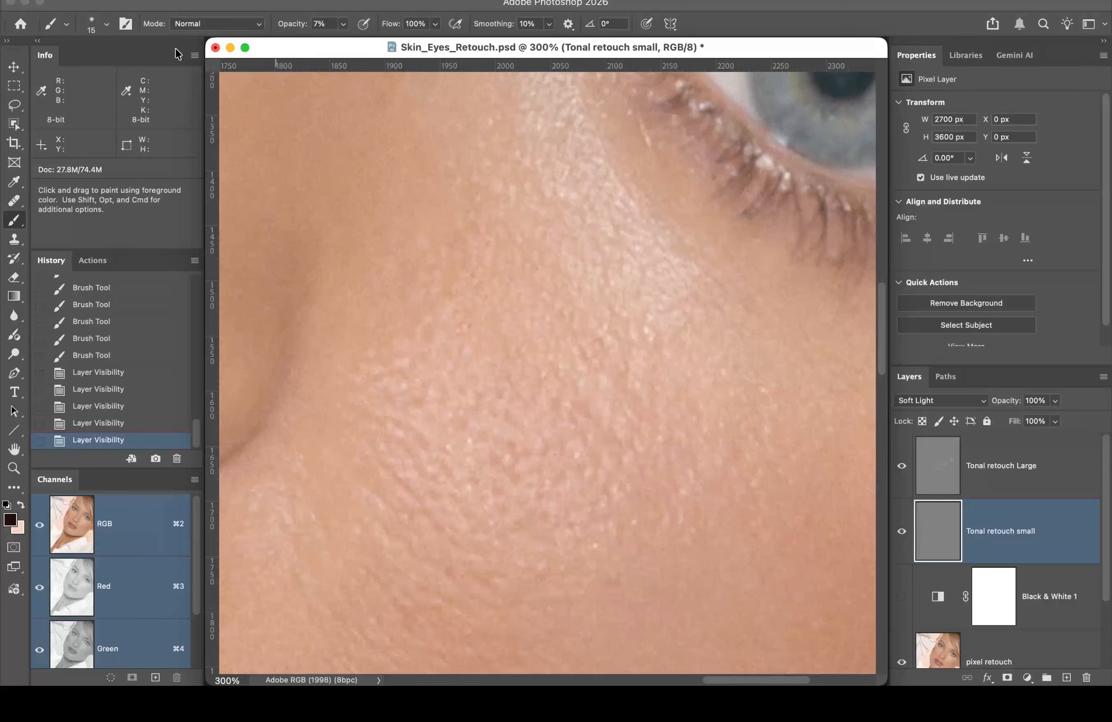
Step: Save the document and fit the whole portrait in the window
click(136, 0)
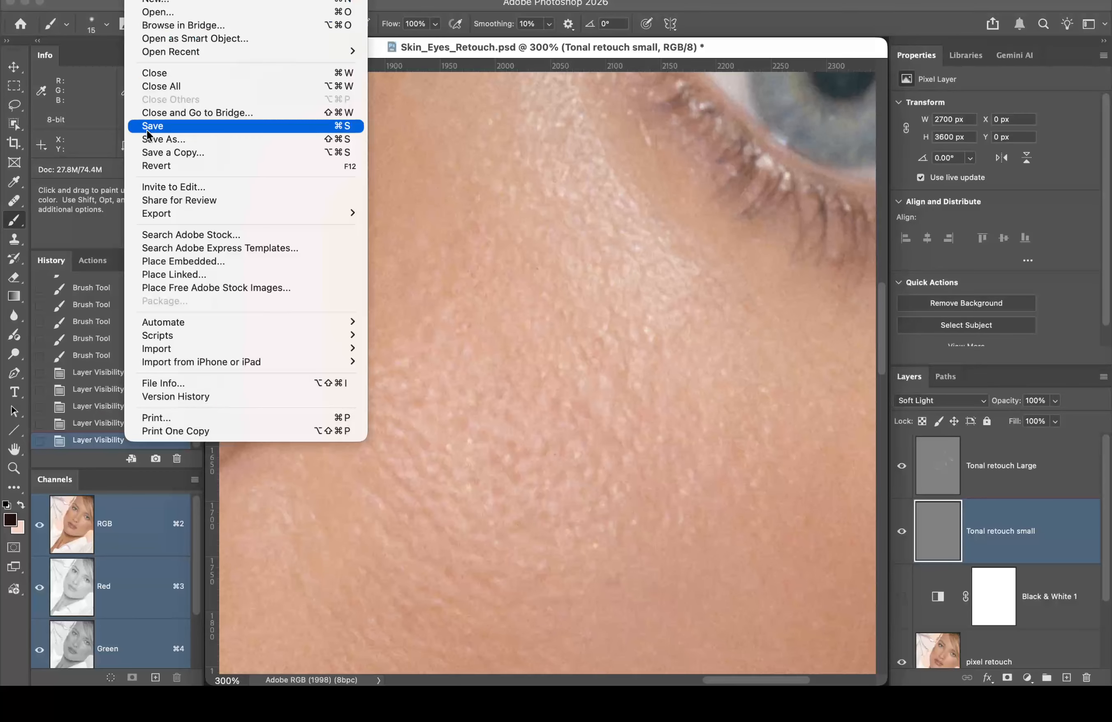
click(187, 127)
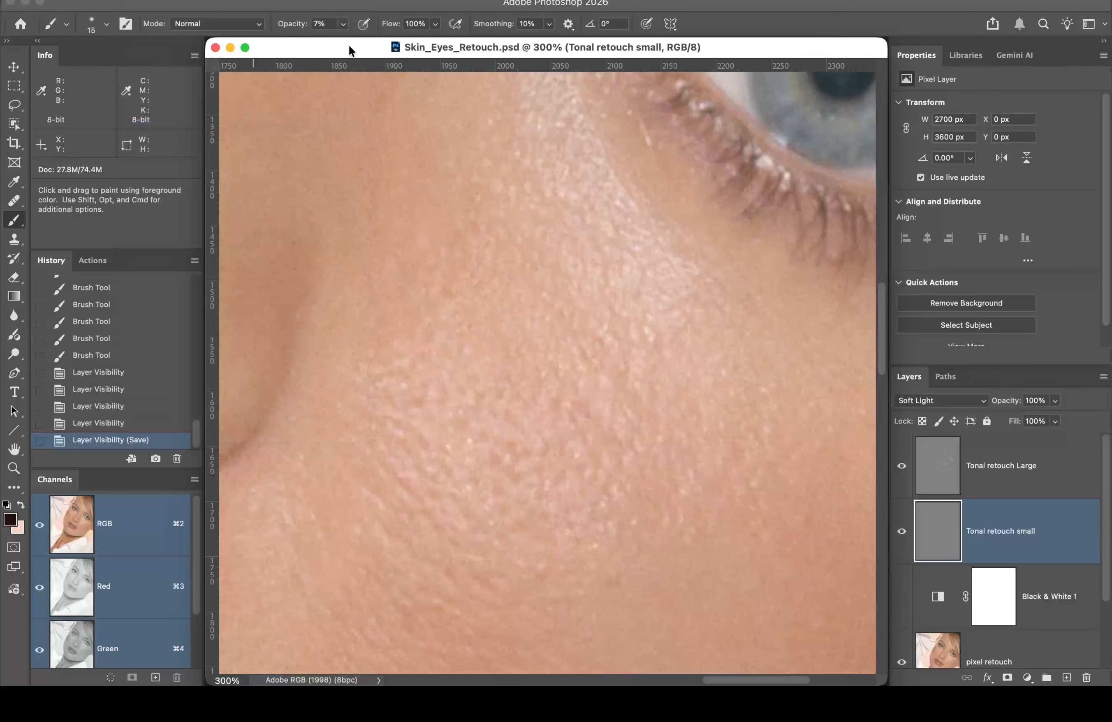
double_click(14, 450)
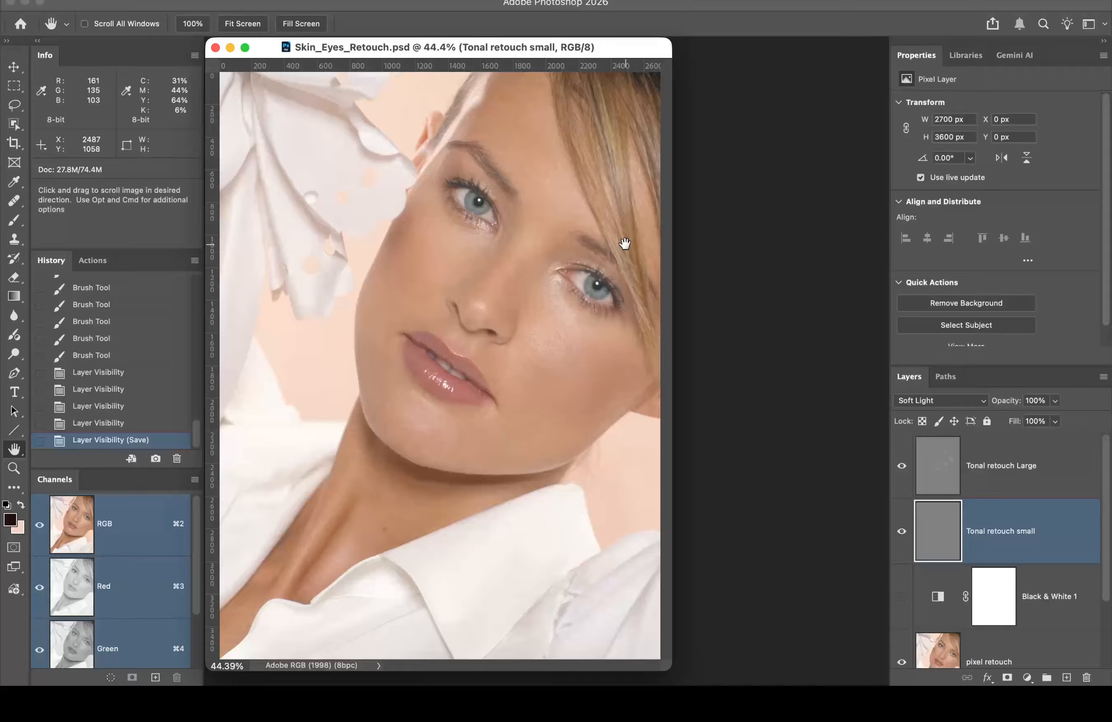
Step: Close the retouched portrait and open the Skin Correction by the Numbers folder in Finder
click(215, 48)
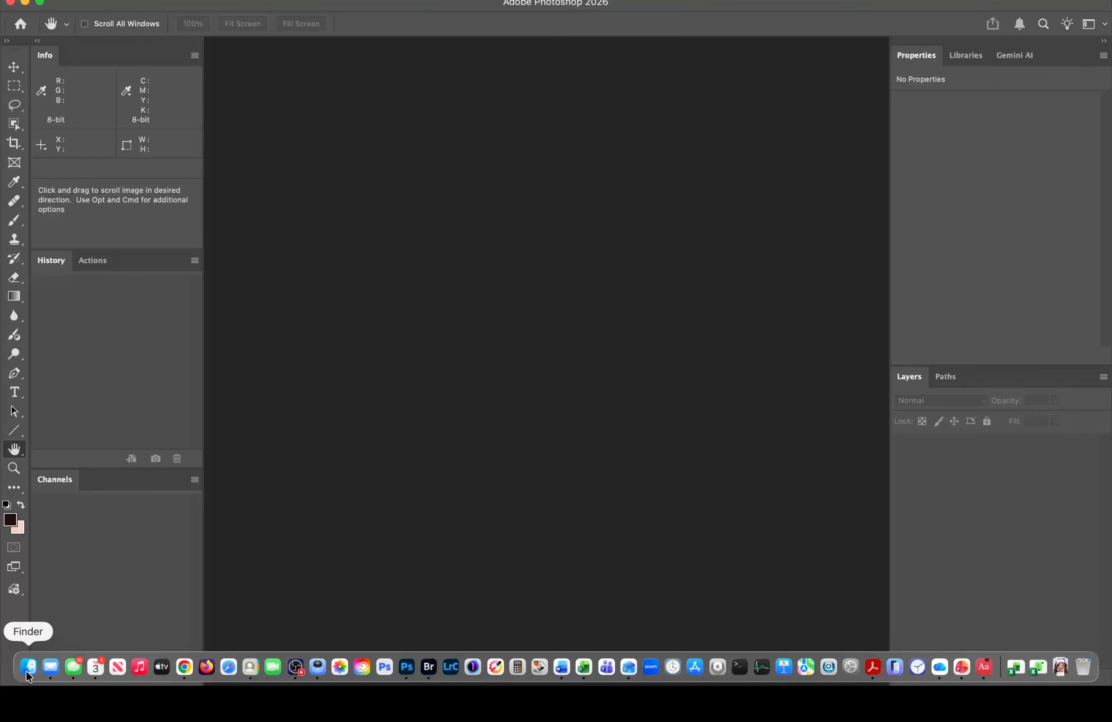
click(27, 666)
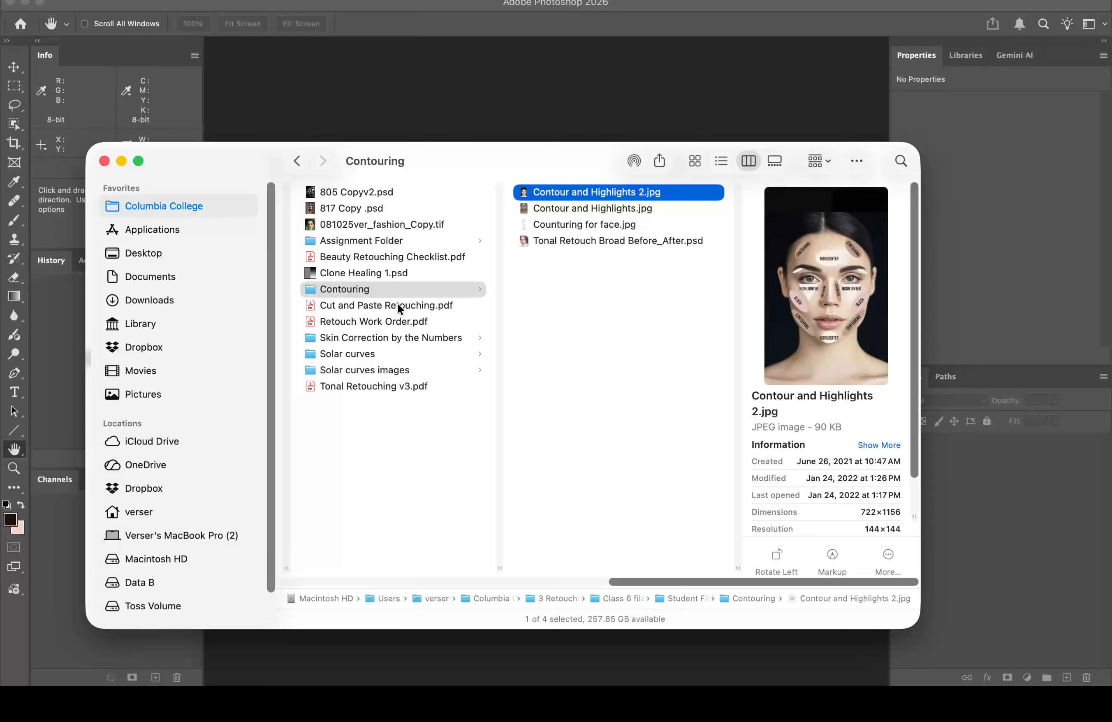
scroll(371, 295, left, 2)
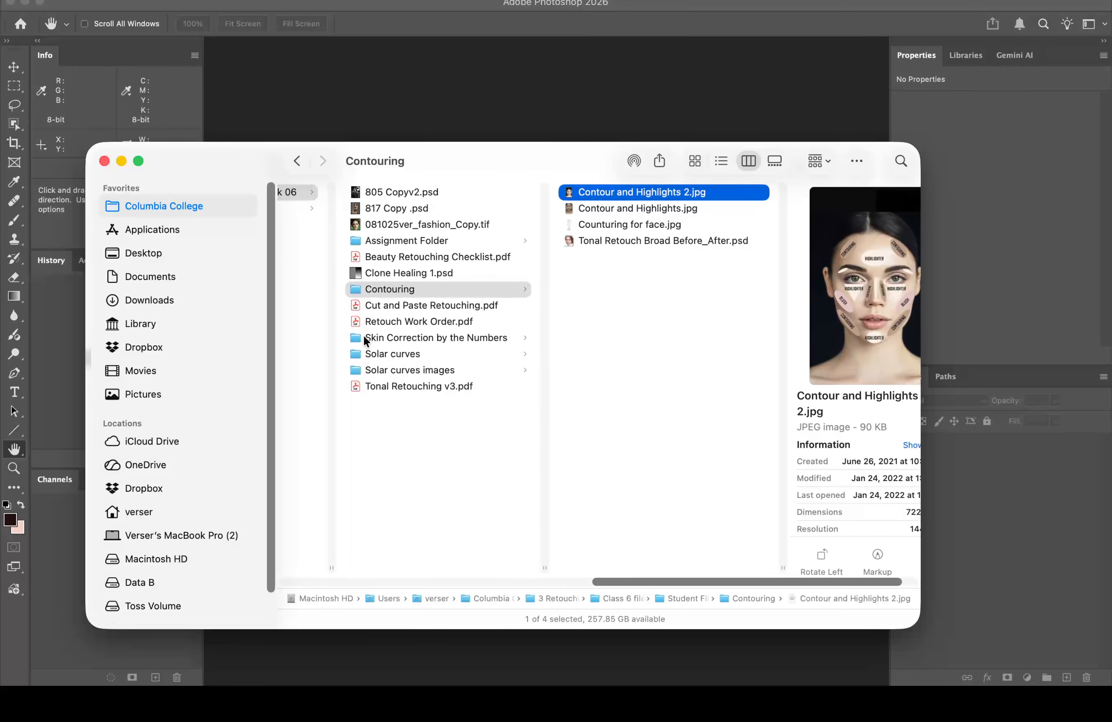
scroll(389, 336, left, 10)
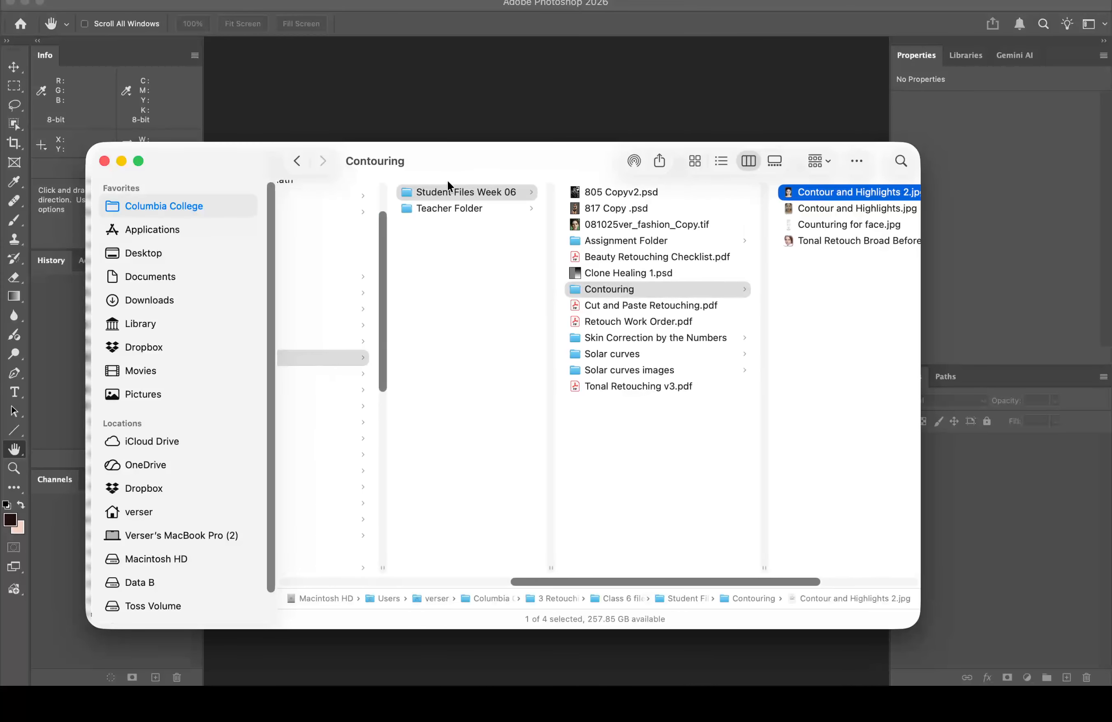
click(607, 337)
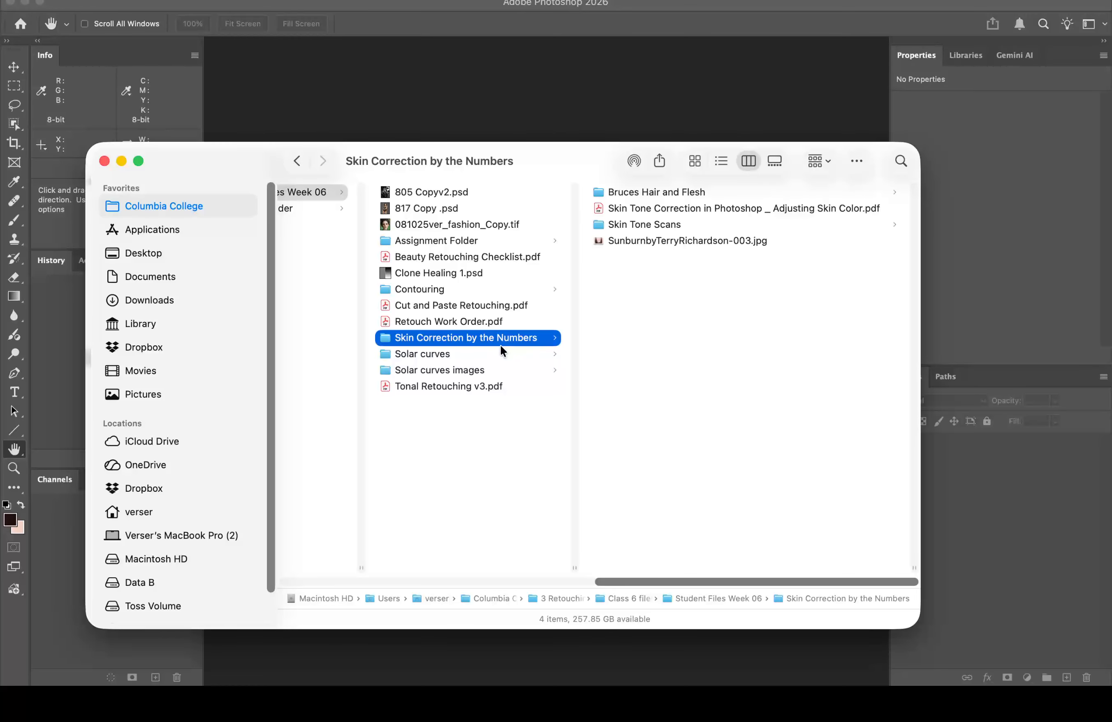
Step: Open the sunburn JPEG with Adobe Photoshop 2026, accepting the embedded colour profile
click(640, 240)
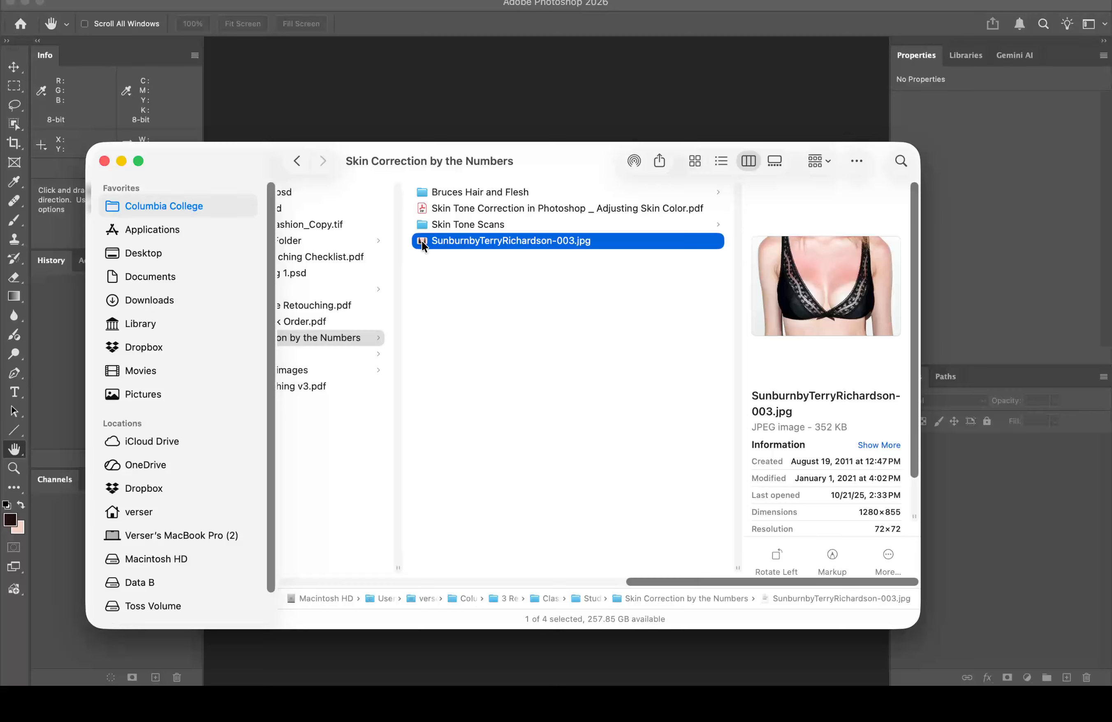
key(alt)
right_click(420, 242)
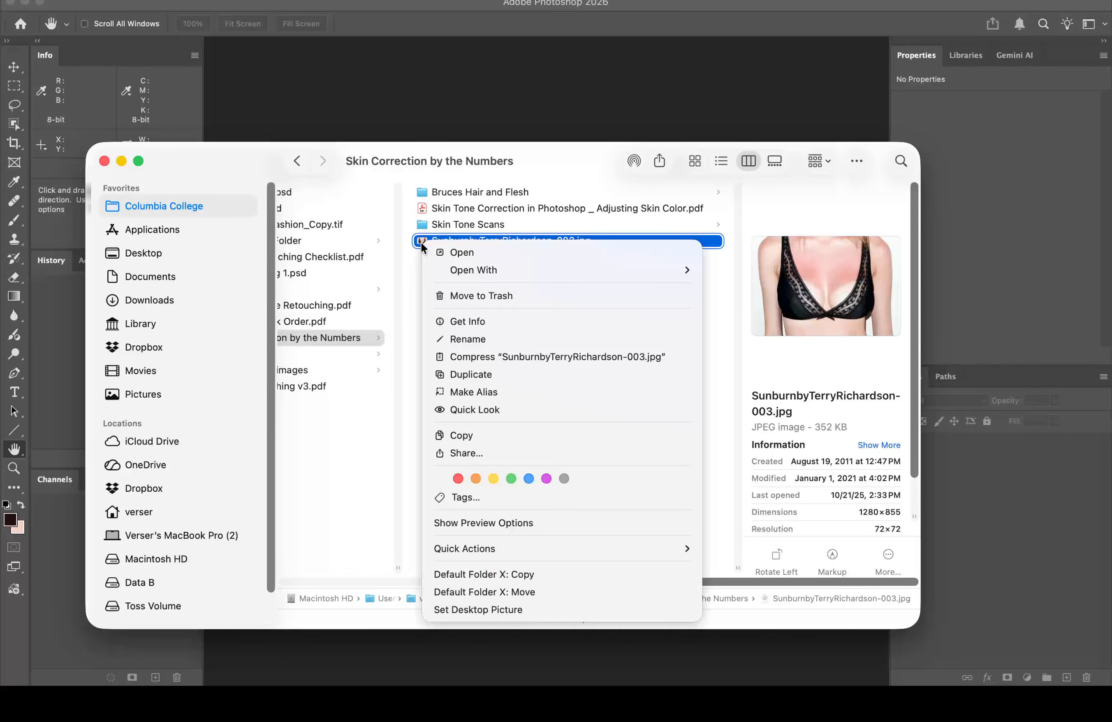
mouse_move(530, 267)
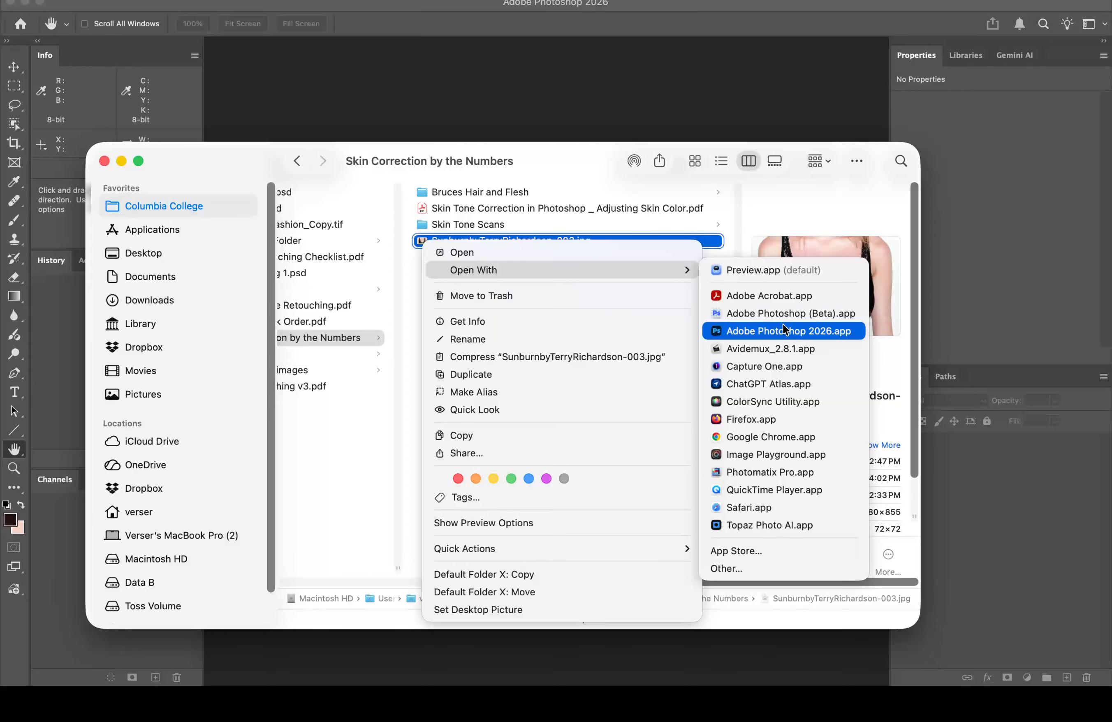
click(780, 325)
click(777, 348)
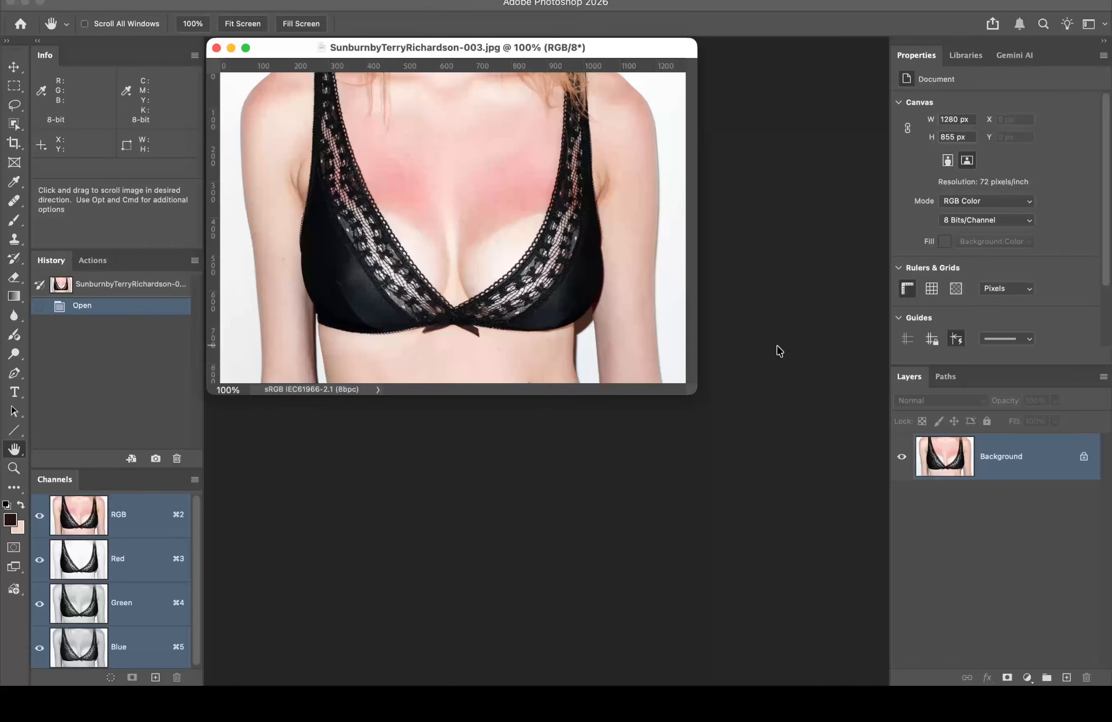
Step: Fit the sunburn photo, duplicate it to Layer 1, and zoom to 400% on the reddened chest
double_click(16, 451)
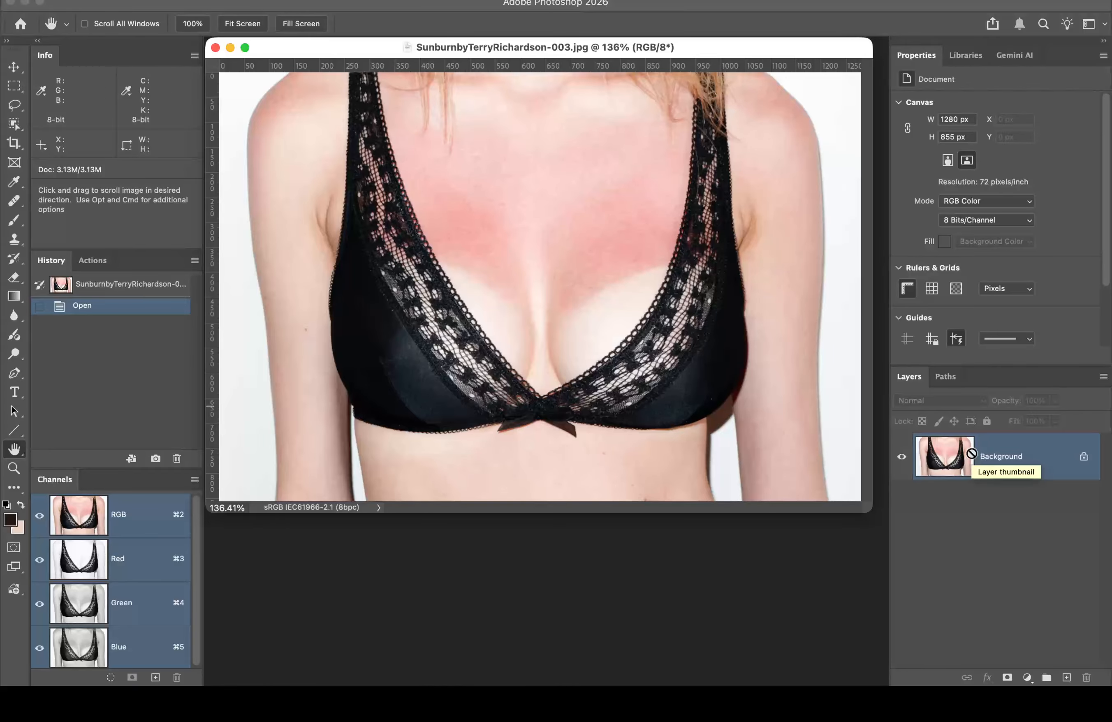
key(super+j)
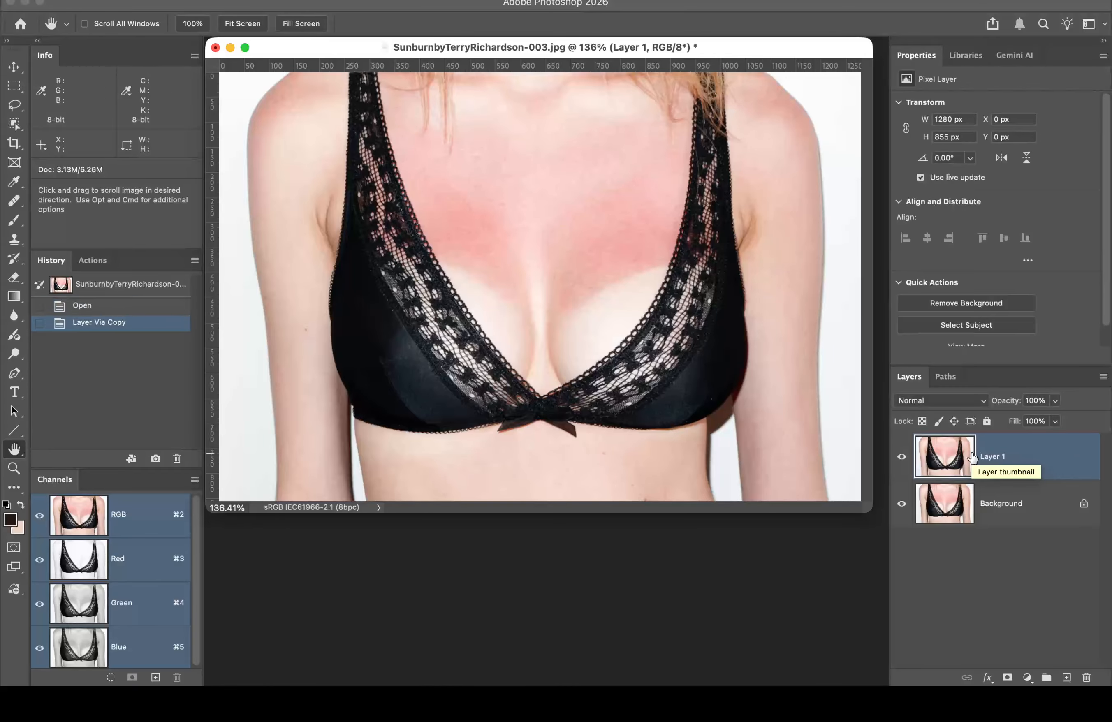
super+click(589, 251)
super+click(583, 310)
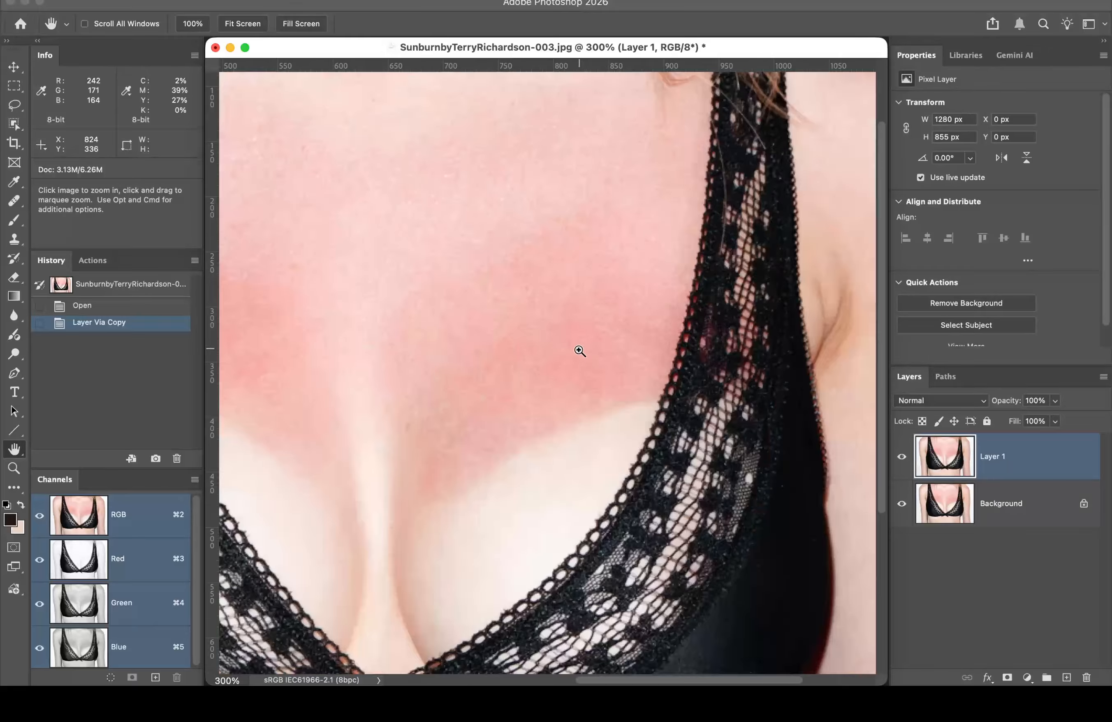
super+click(573, 364)
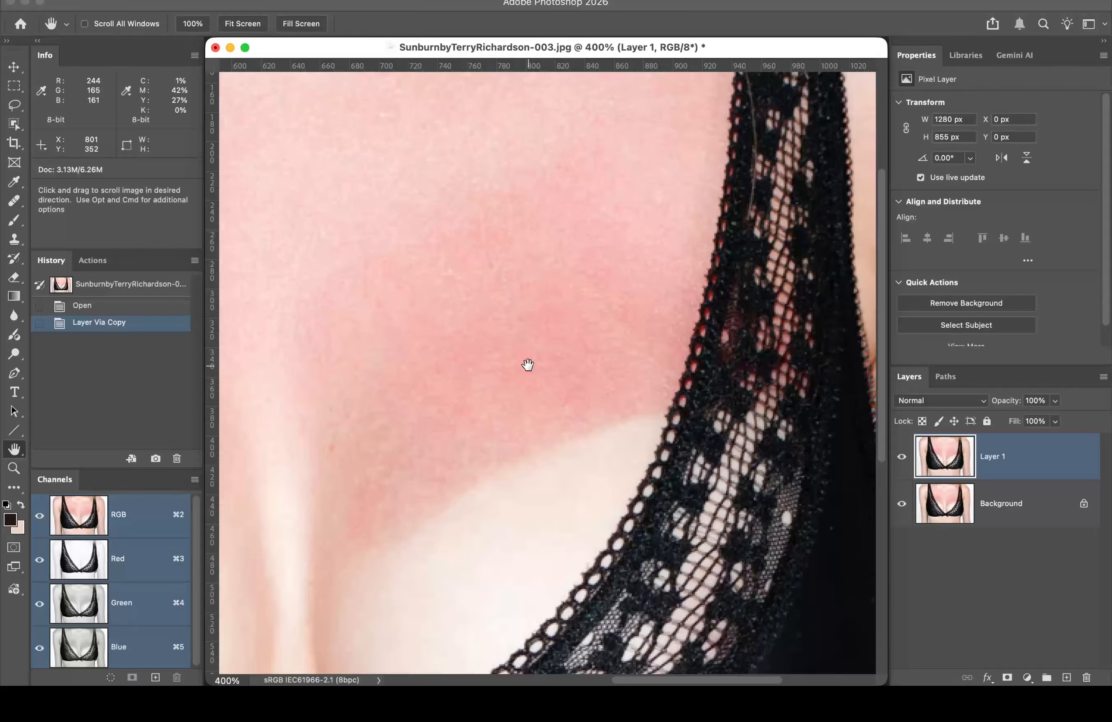
click(17, 184)
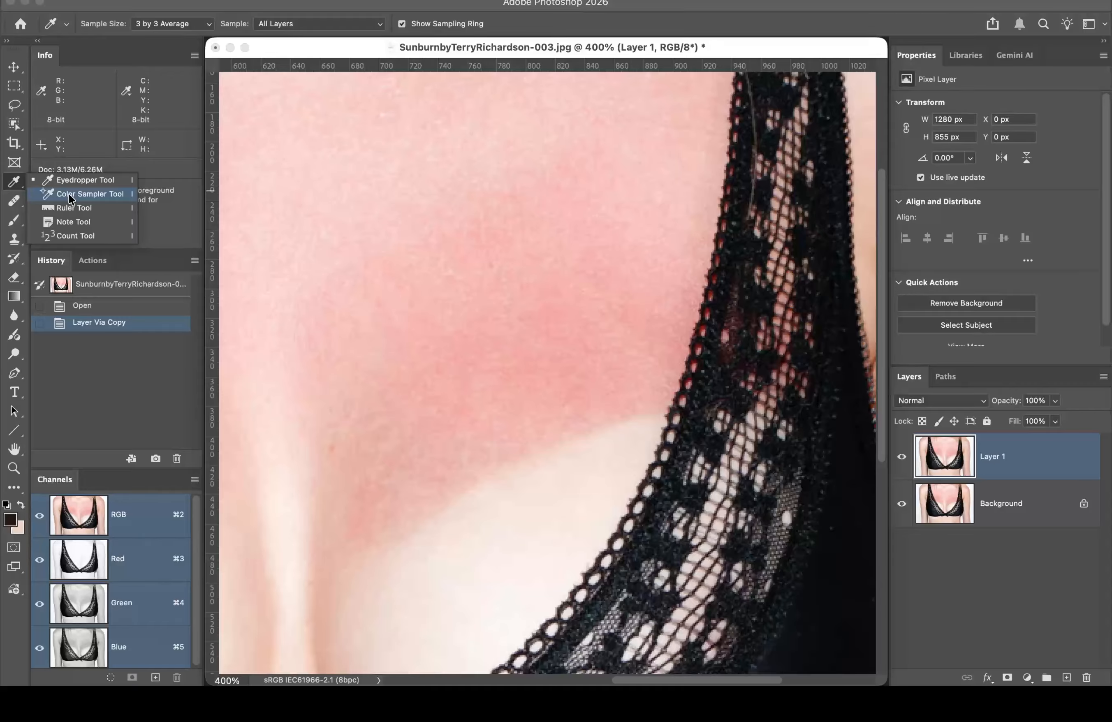
Step: Apply a Gaussian blur of about 2.7 px radius to Layer 1
click(68, 194)
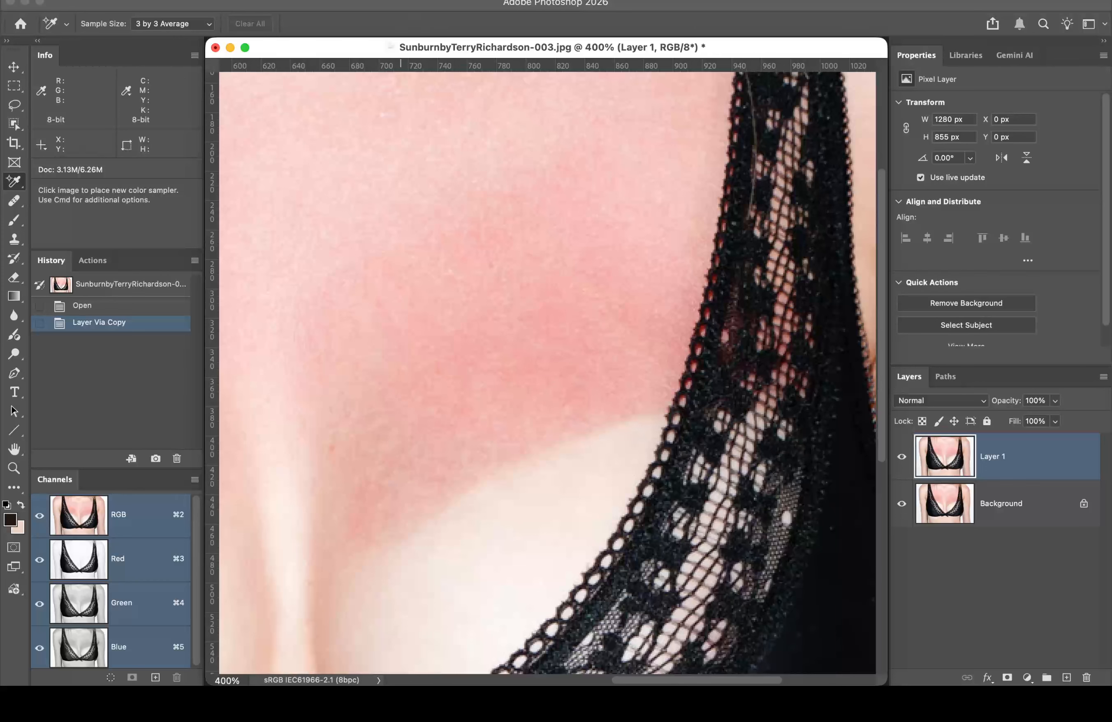
click(375, 0)
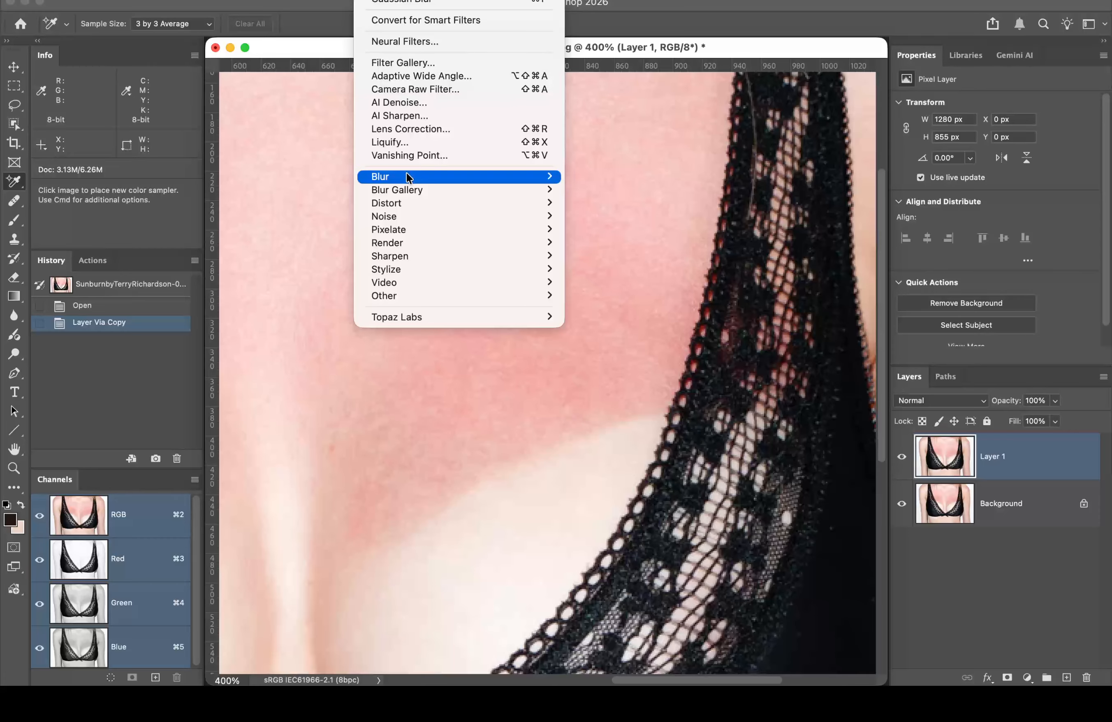
mouse_move(406, 173)
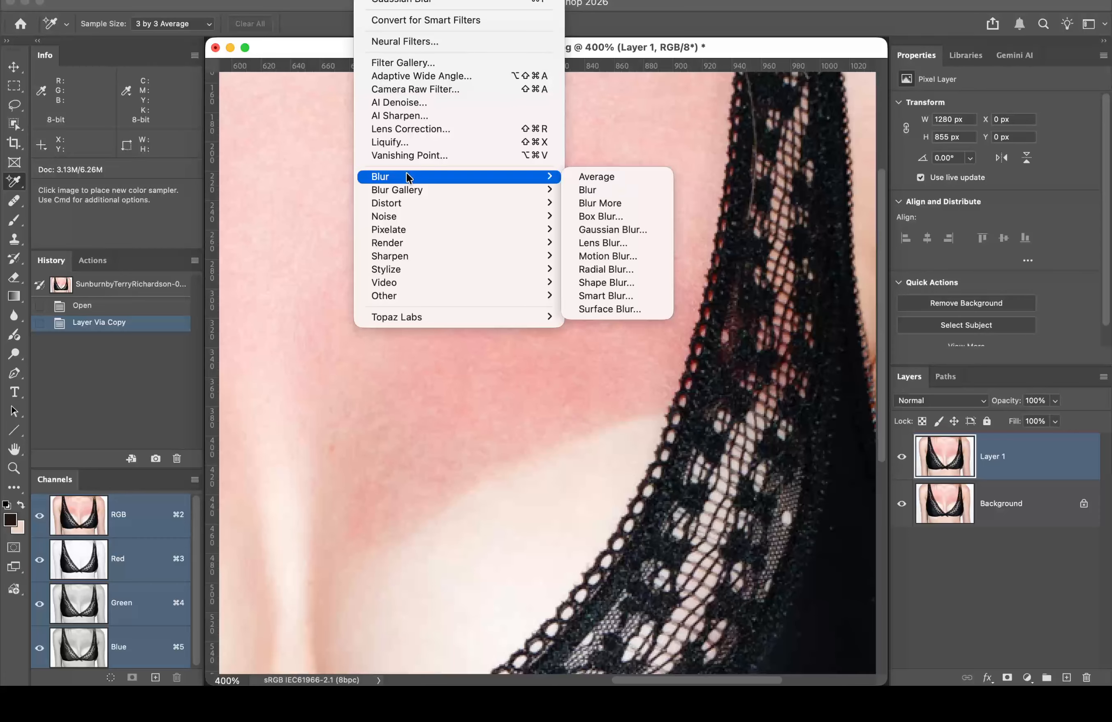
click(608, 229)
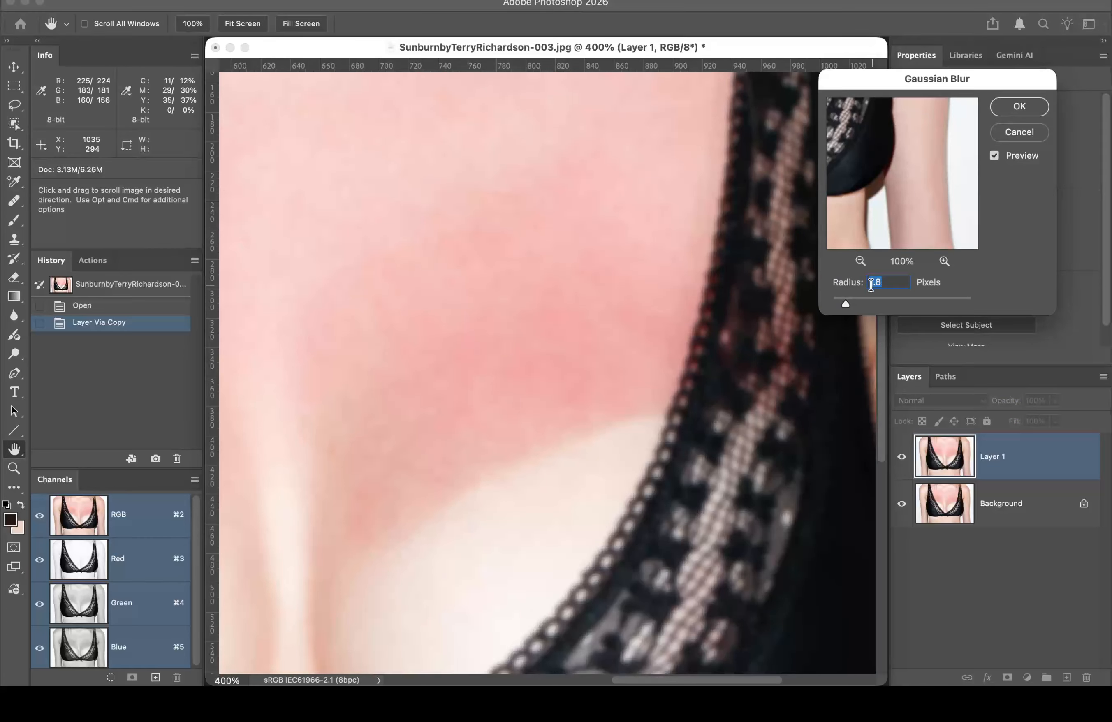
drag(843, 304, 852, 306)
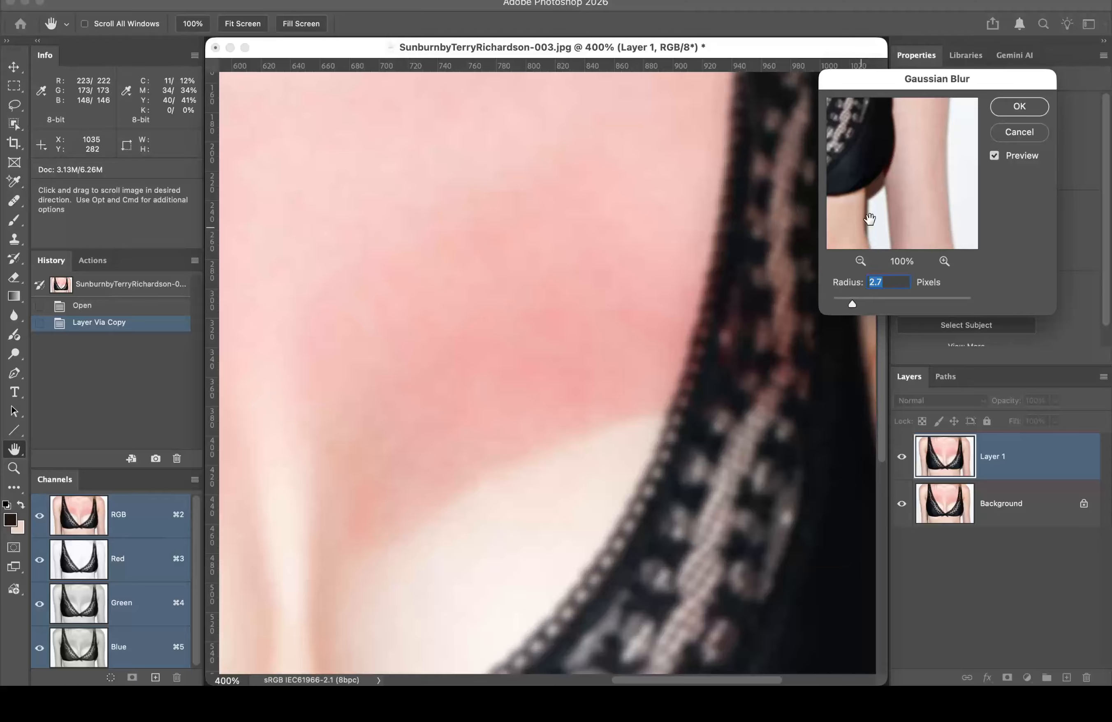
click(1022, 107)
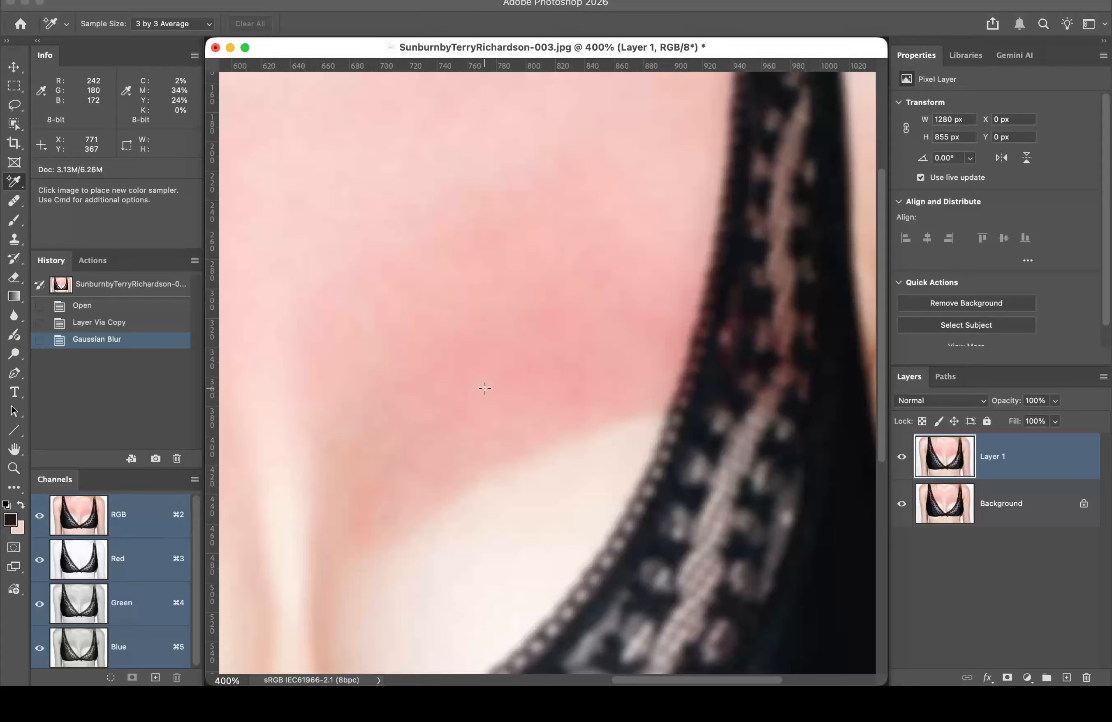
Step: Place colour samplers on the sunburned chest (245/170/164) and the pale skin below (235/197/180)
click(515, 371)
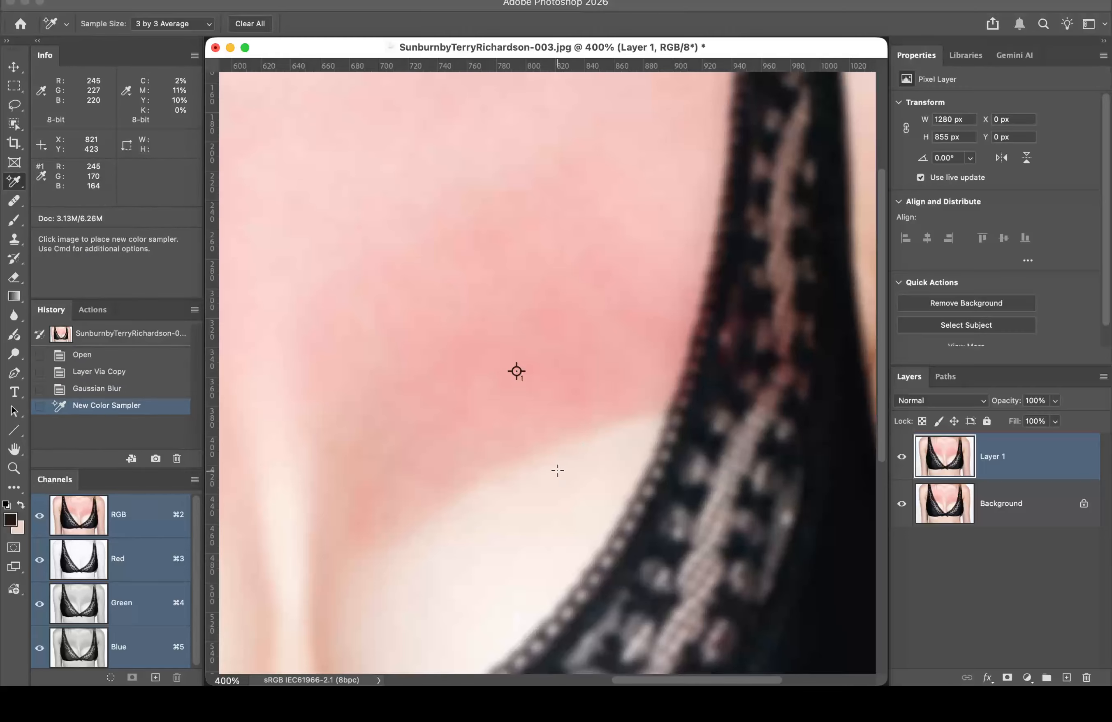
alt+super+click(547, 451)
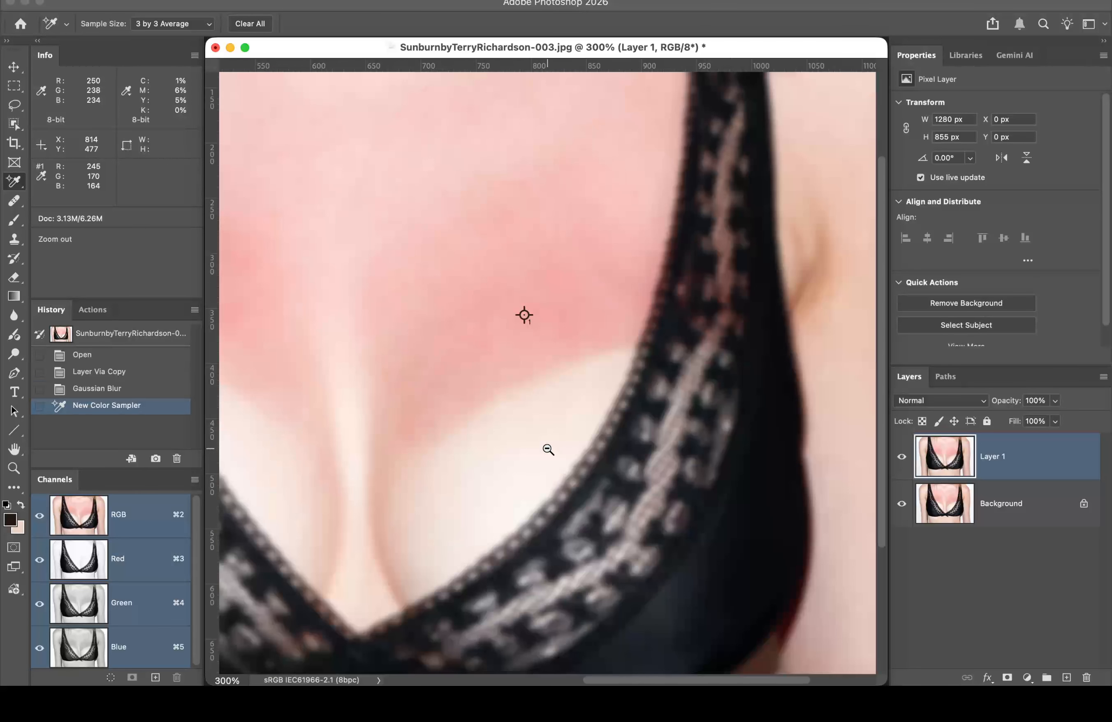
alt+super+click(548, 450)
alt+super+click(553, 444)
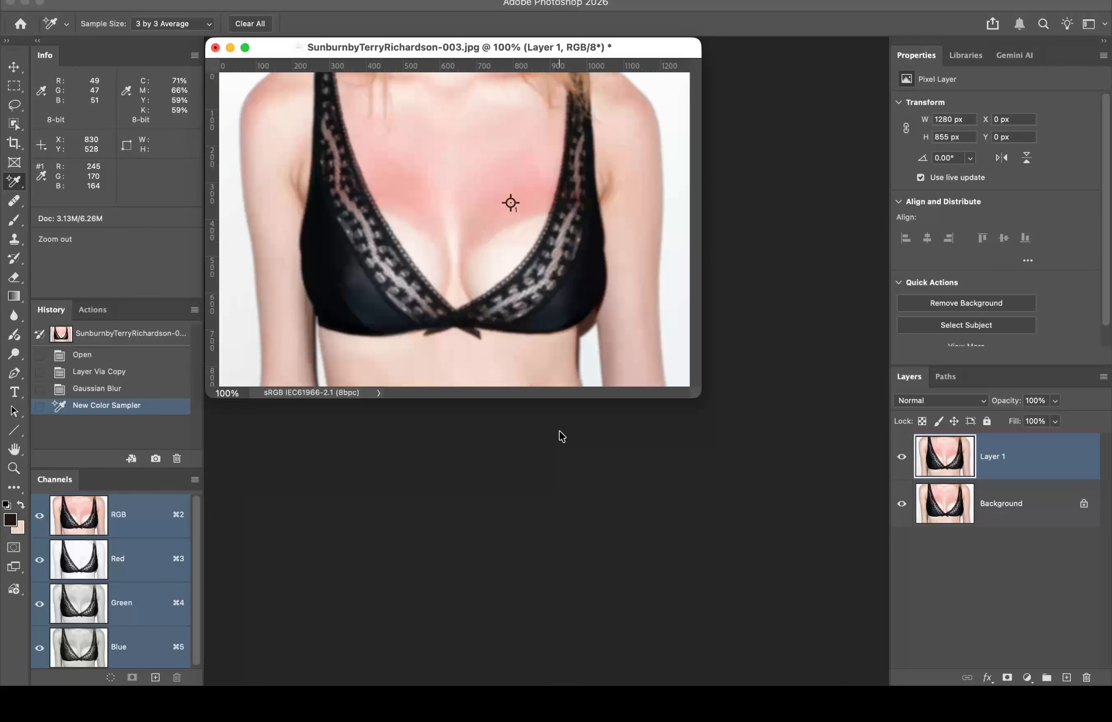
super+click(502, 310)
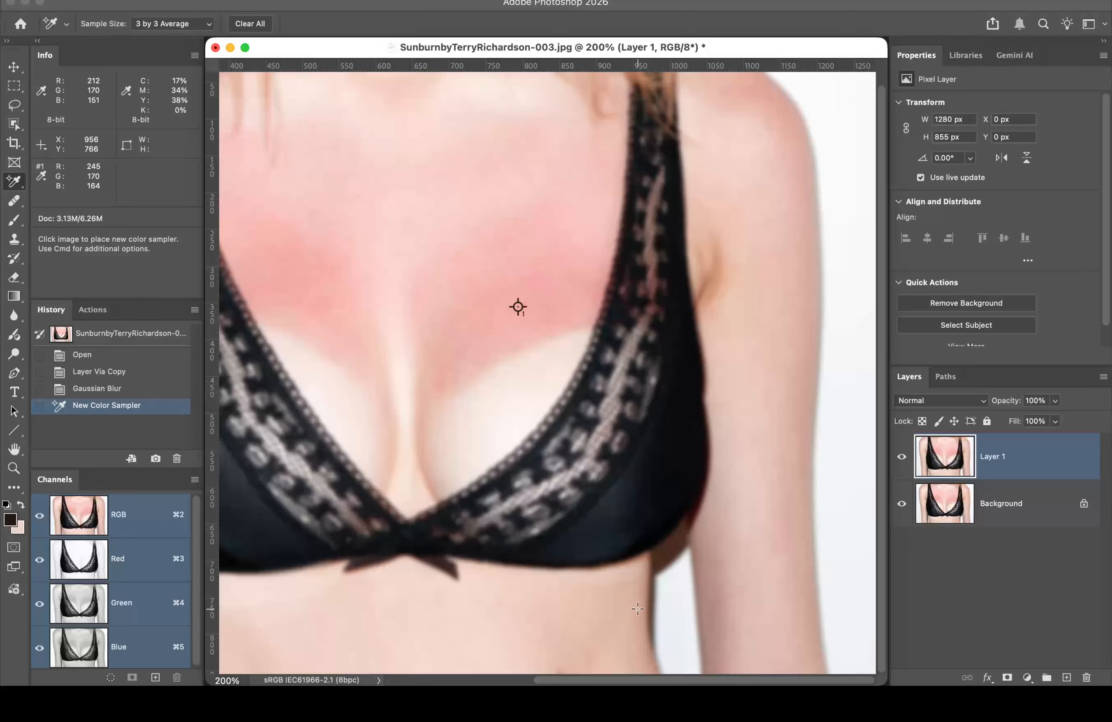
click(566, 613)
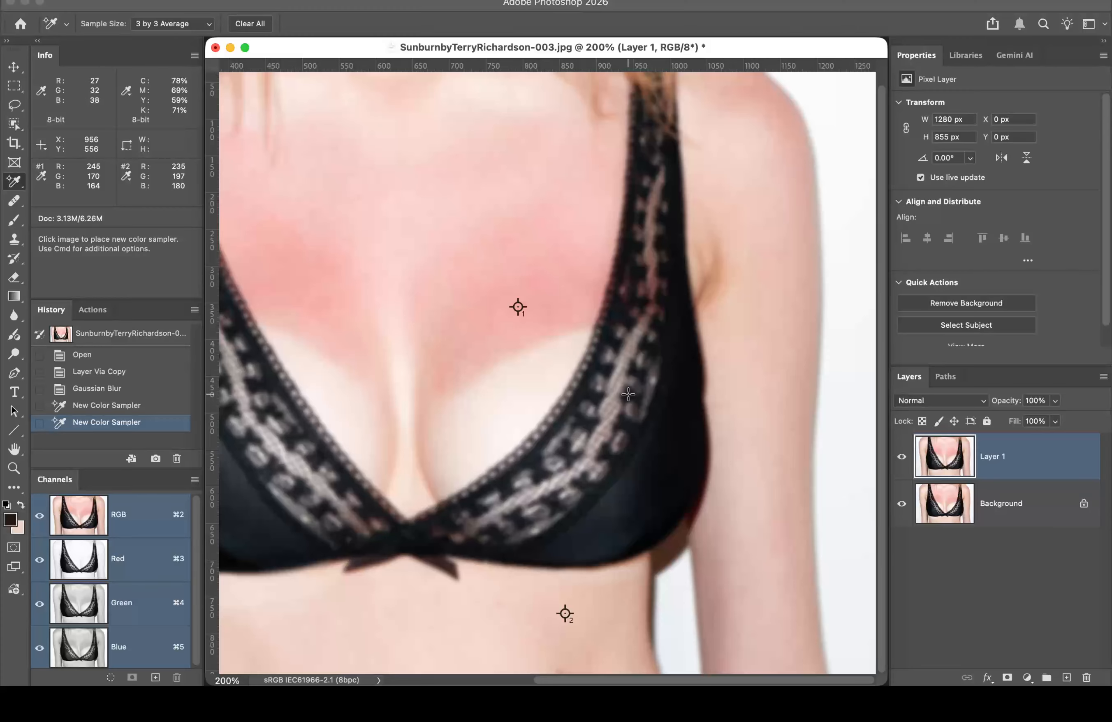
Step: Add a Curves 1 adjustment layer with a mask above Layer 1
click(1028, 679)
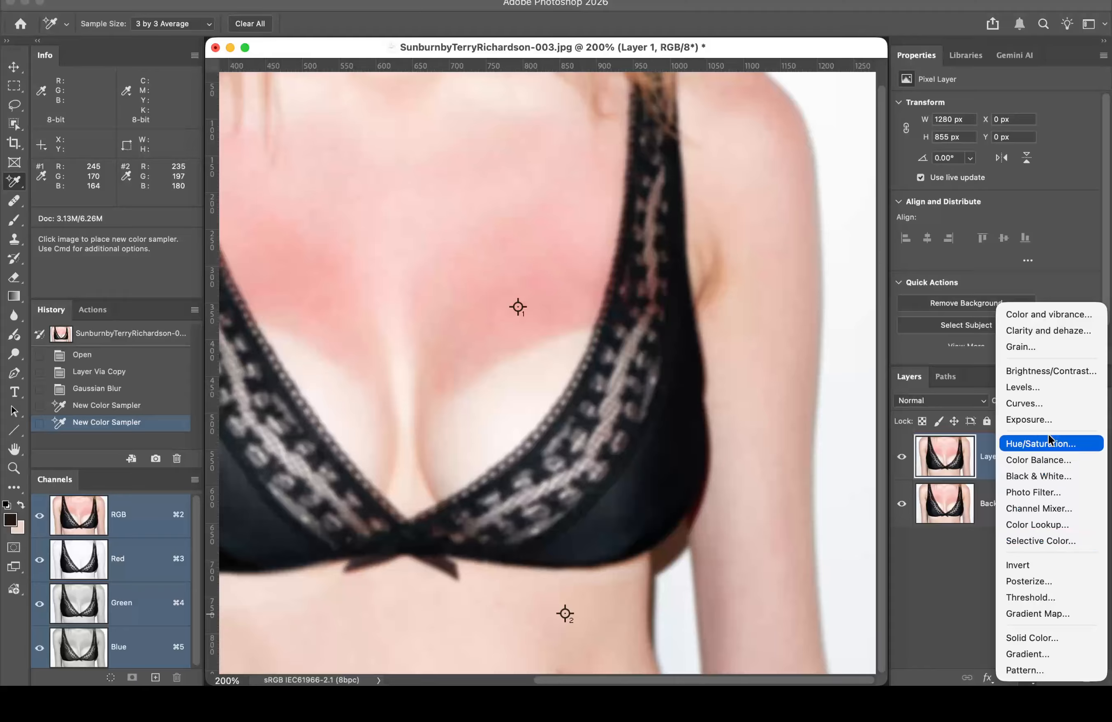
click(1032, 404)
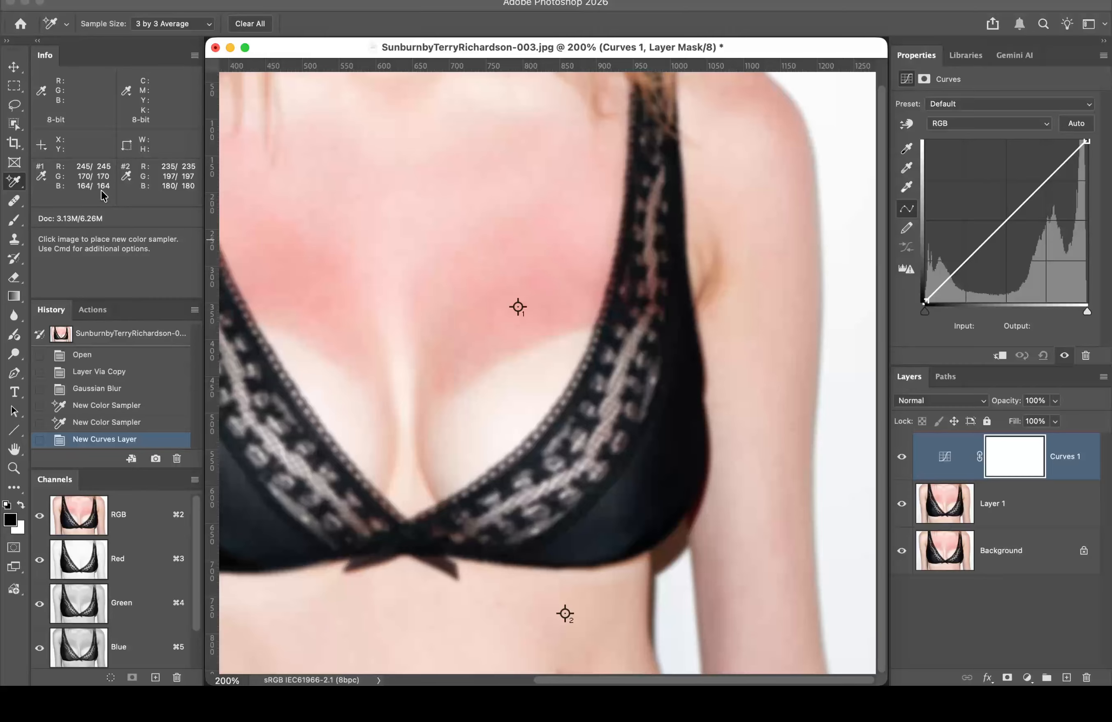
Step: Lower the Red curve on the bright sunburned skin with the targeted adjustment tool
click(983, 123)
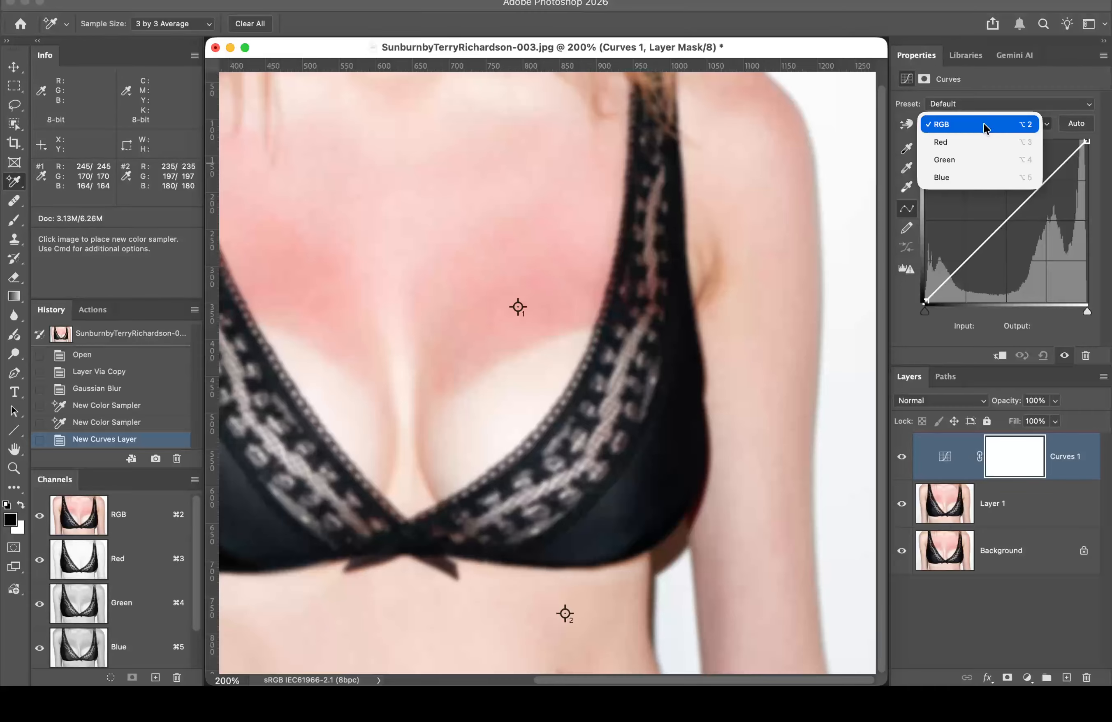
click(982, 136)
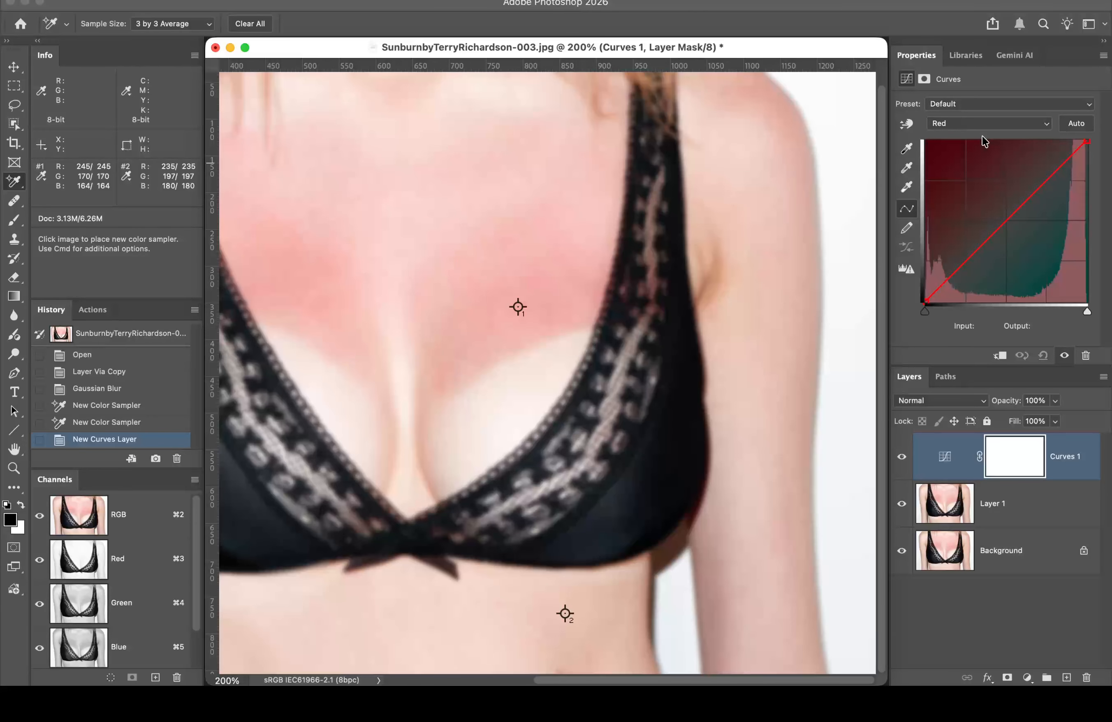
click(907, 124)
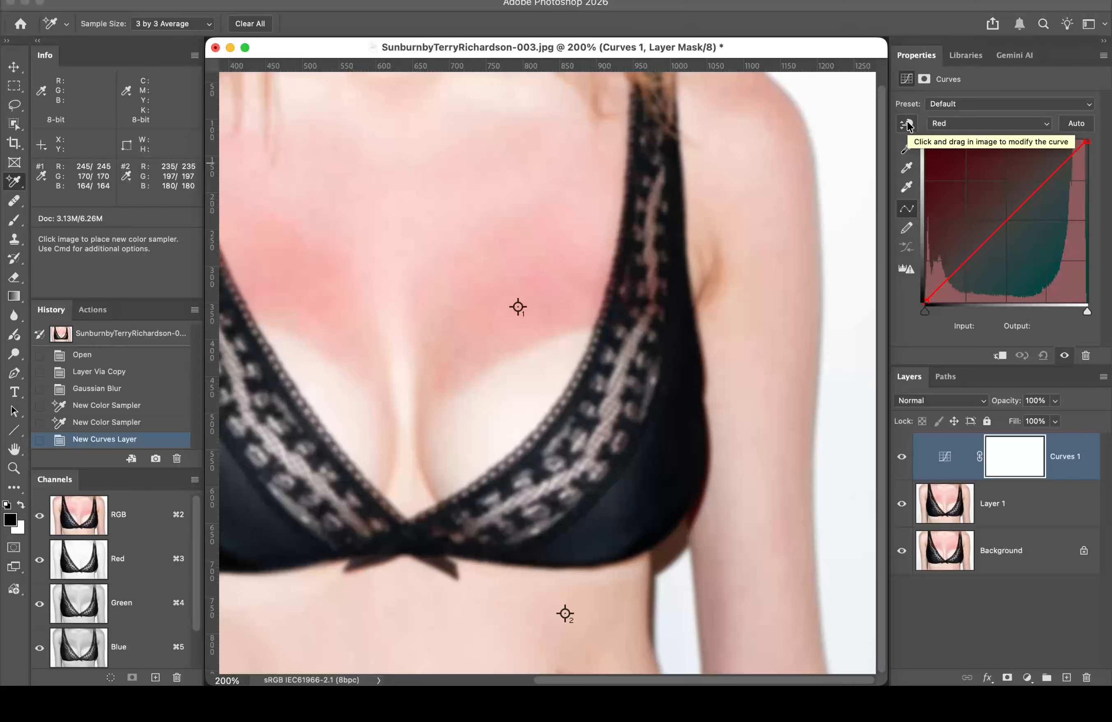
click(907, 124)
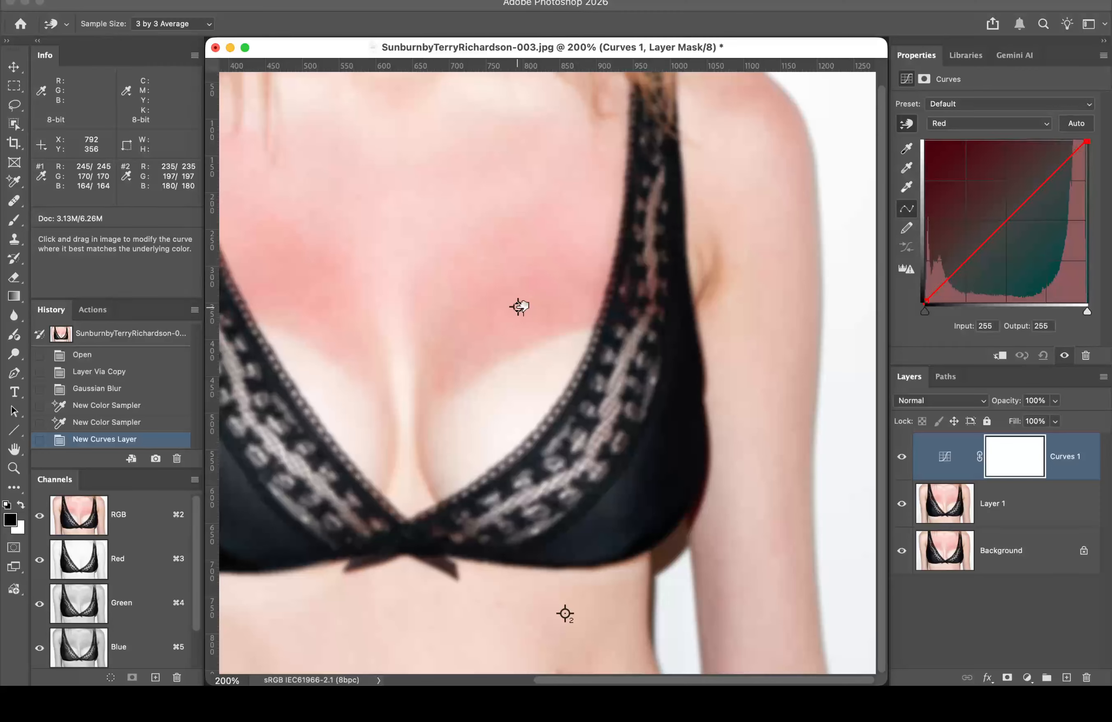
drag(519, 307, 519, 315)
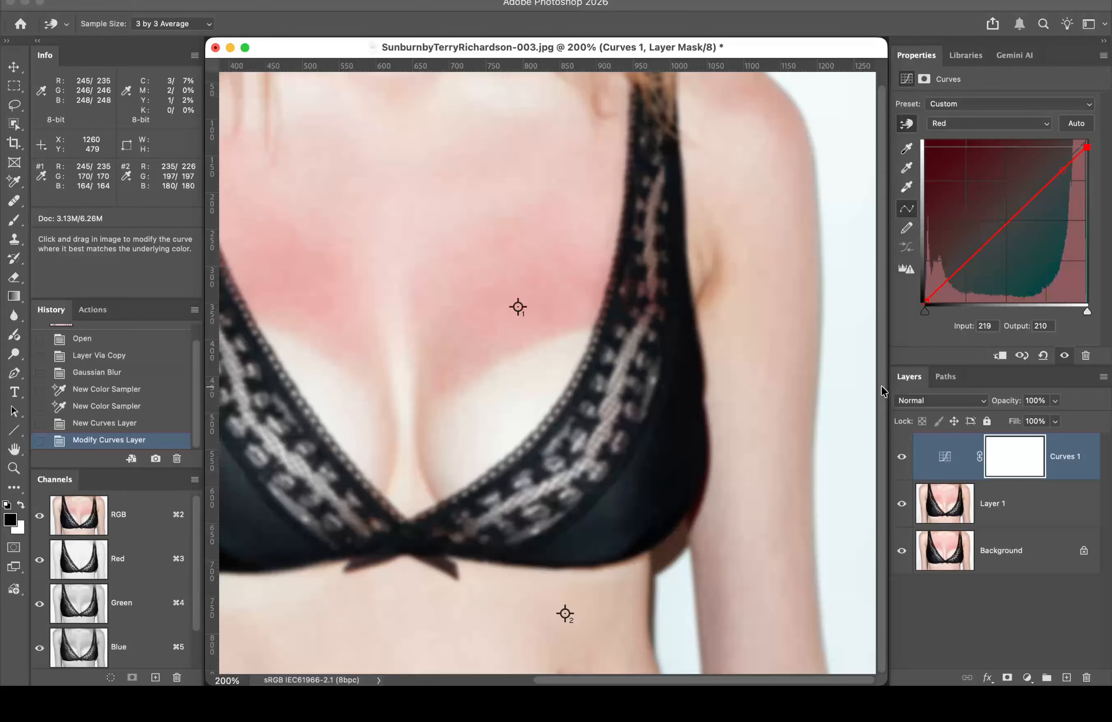
Step: Raise the Green curve at the burned skin from 170 to 198
click(1018, 124)
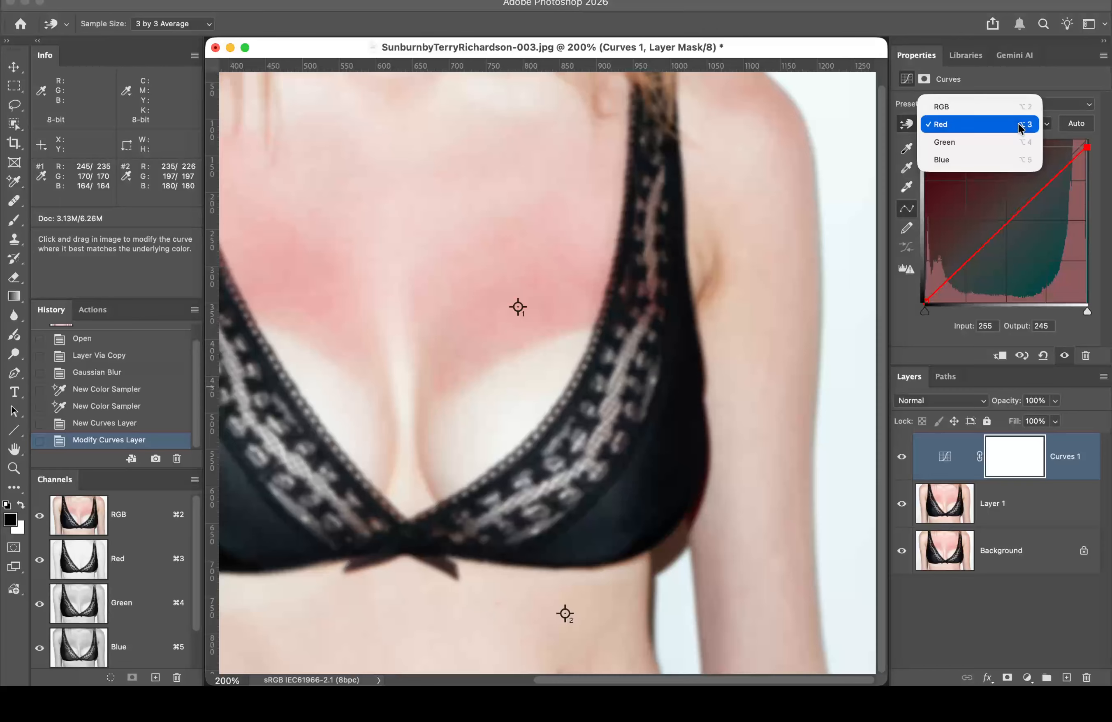
click(1006, 139)
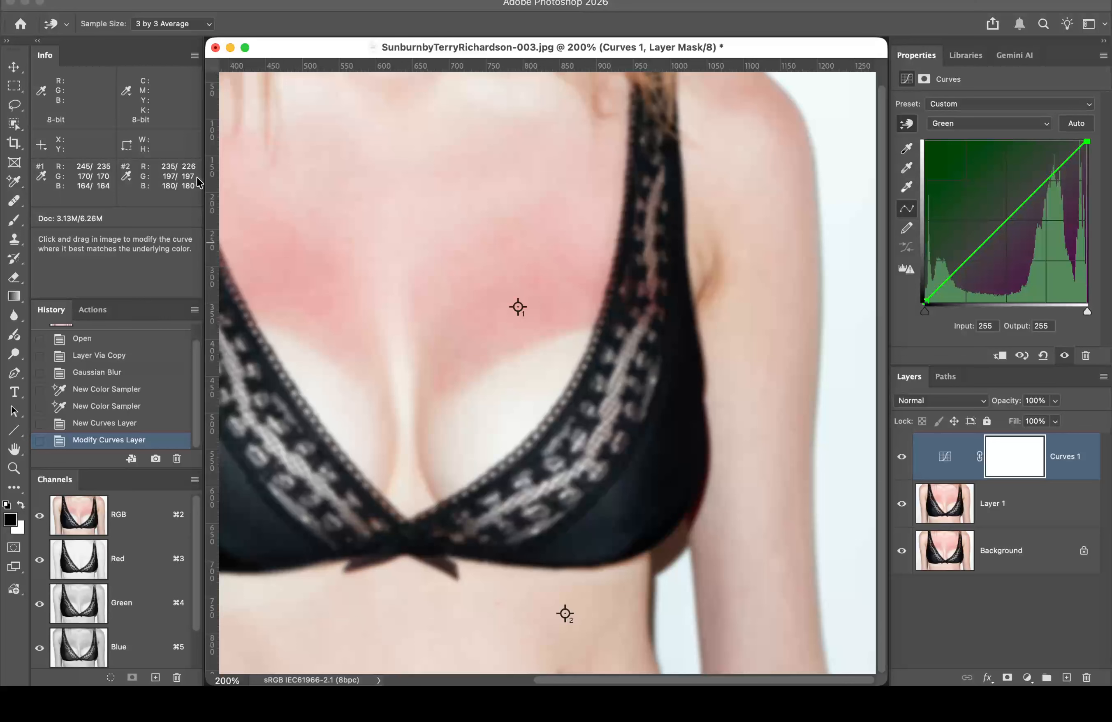
click(518, 305)
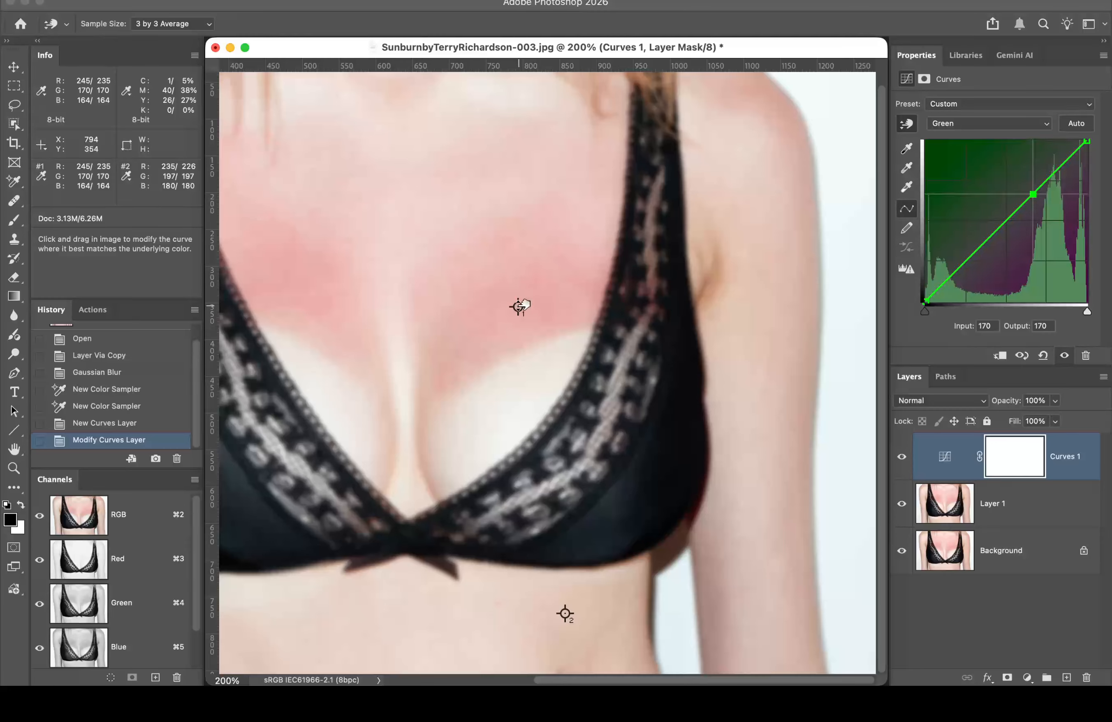
drag(518, 305, 524, 280)
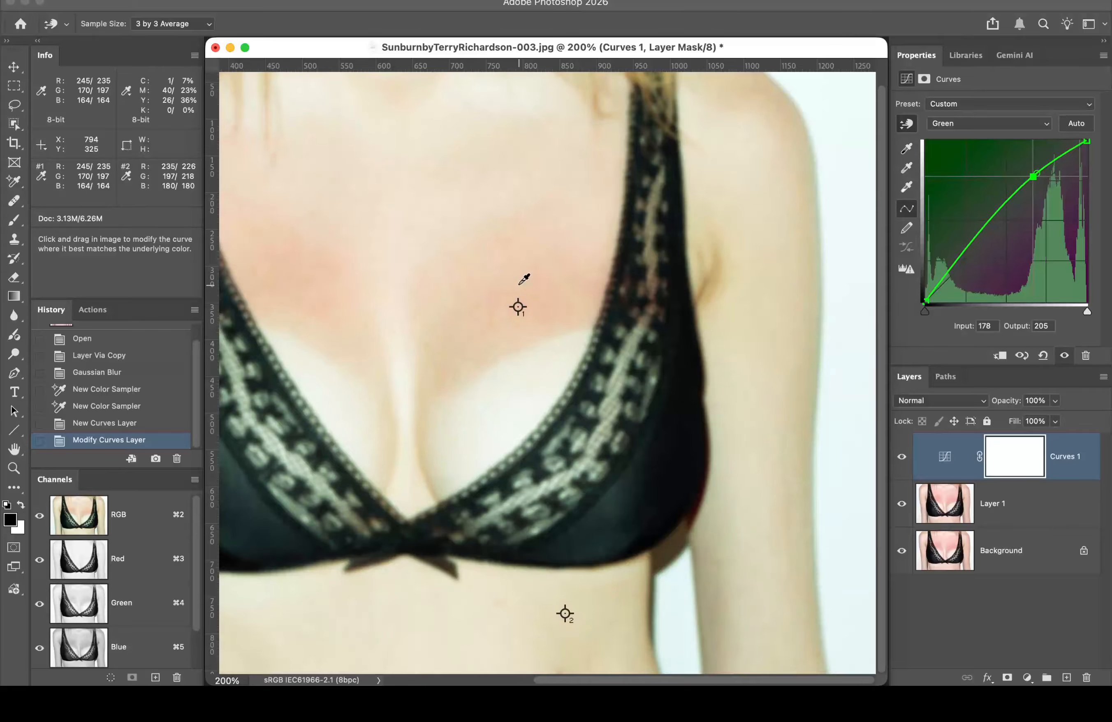
Step: Raise the Blue curve at the burned skin from 164 to 180, then select the Curves 1 mask
click(998, 124)
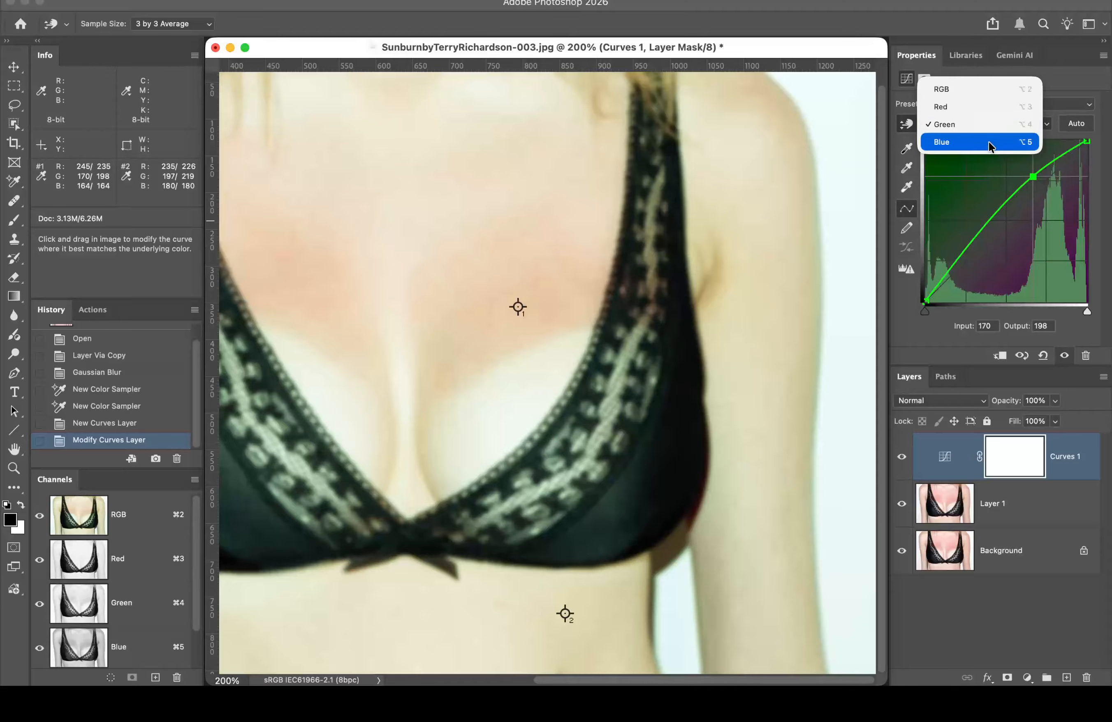
click(988, 142)
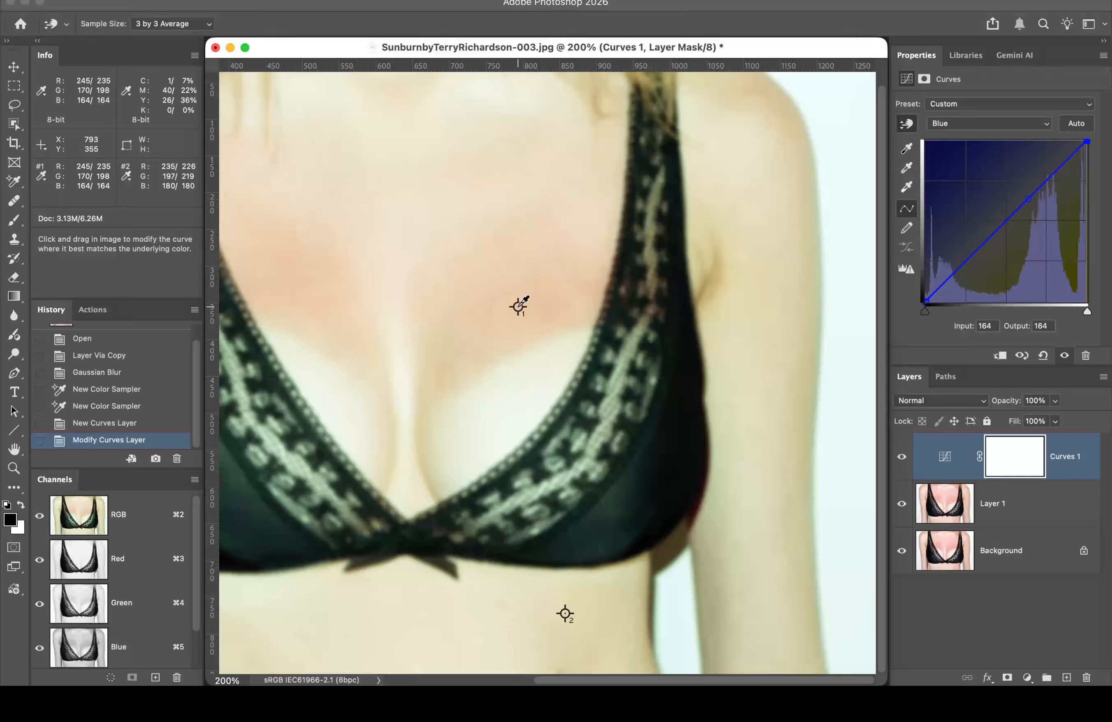
drag(519, 306, 522, 293)
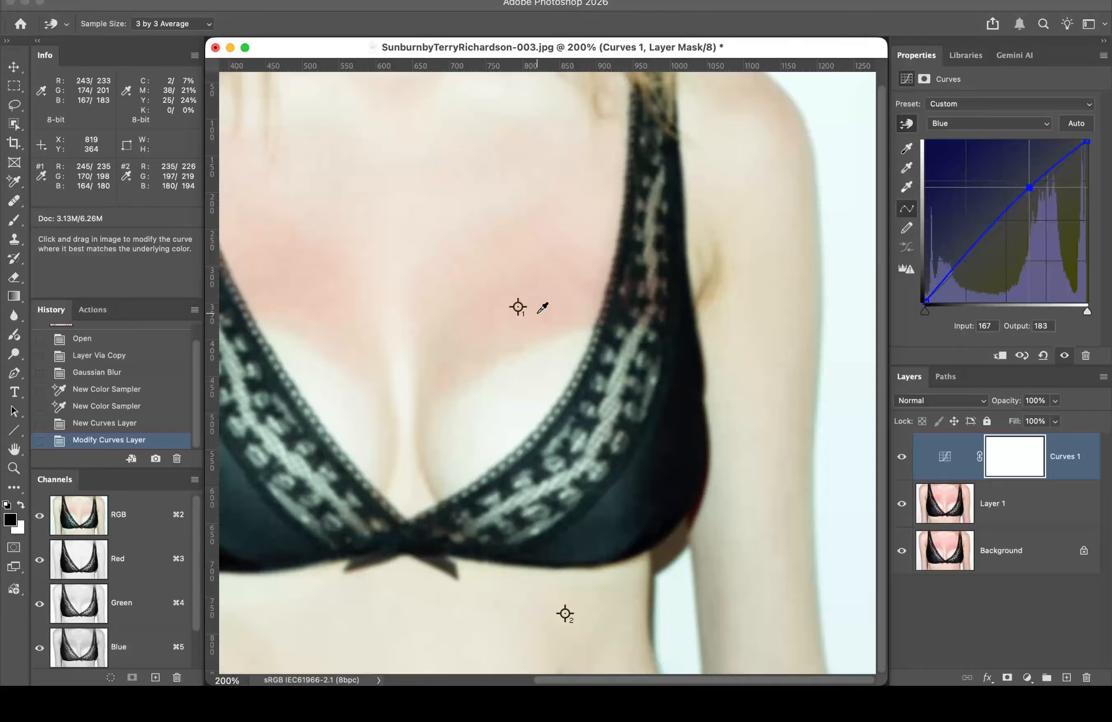
click(1021, 458)
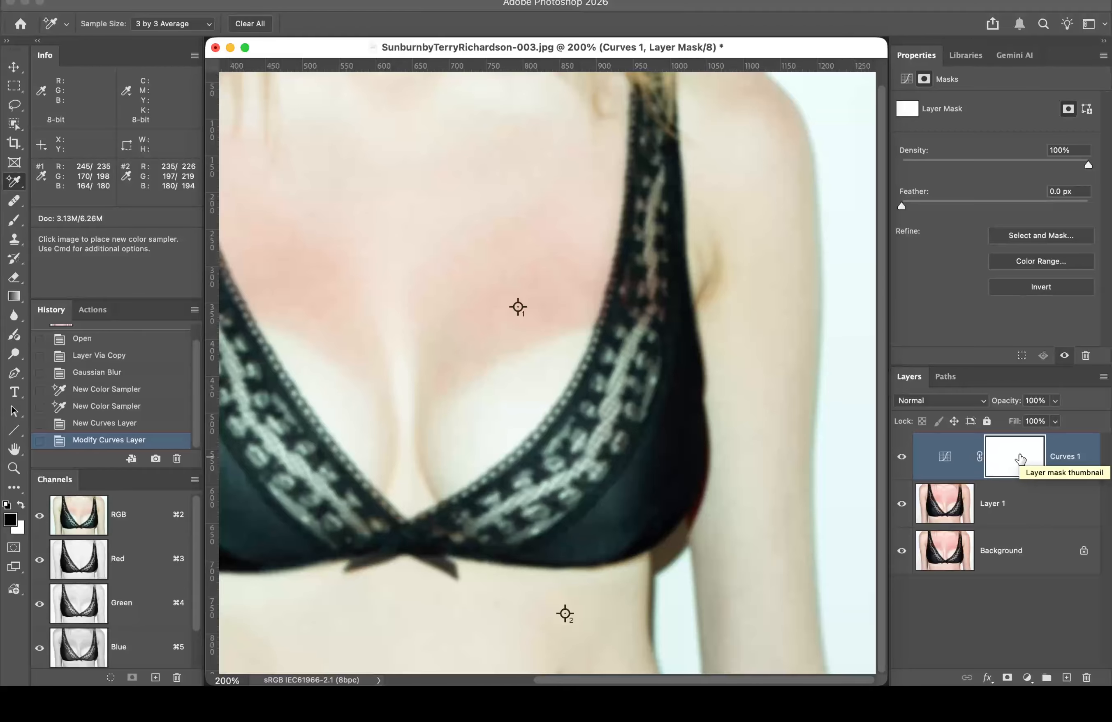
Step: Invert the Curves 1 mask to black and ready a larger white Brush
key(super+i)
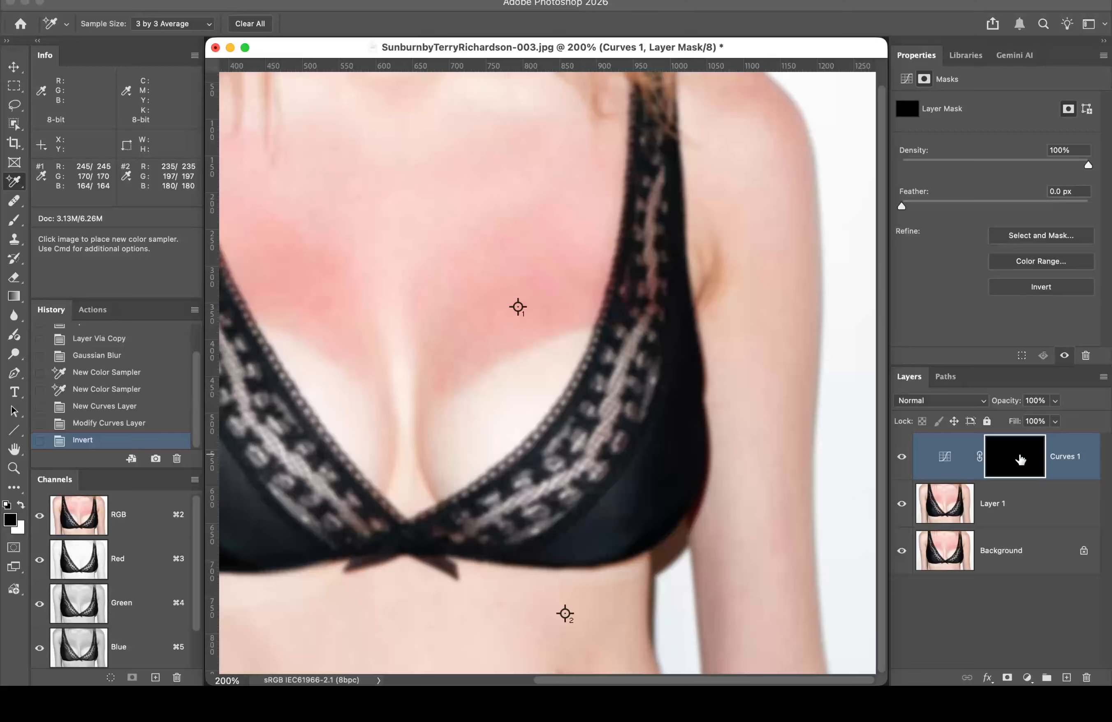
key(b)
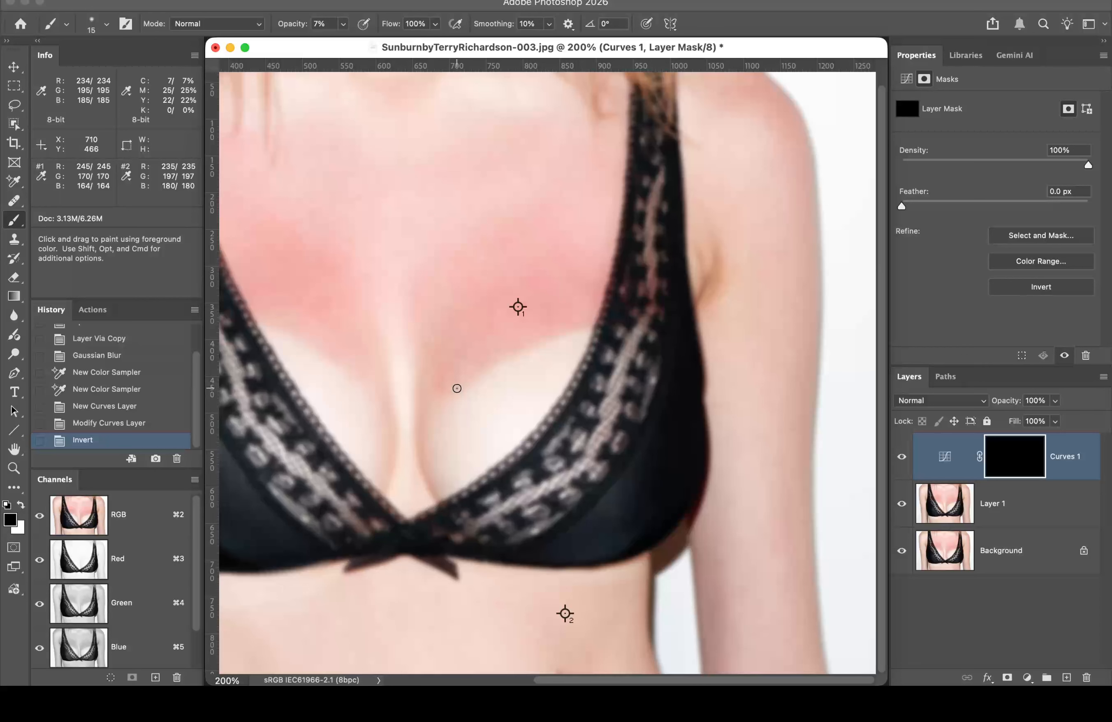
key(x)
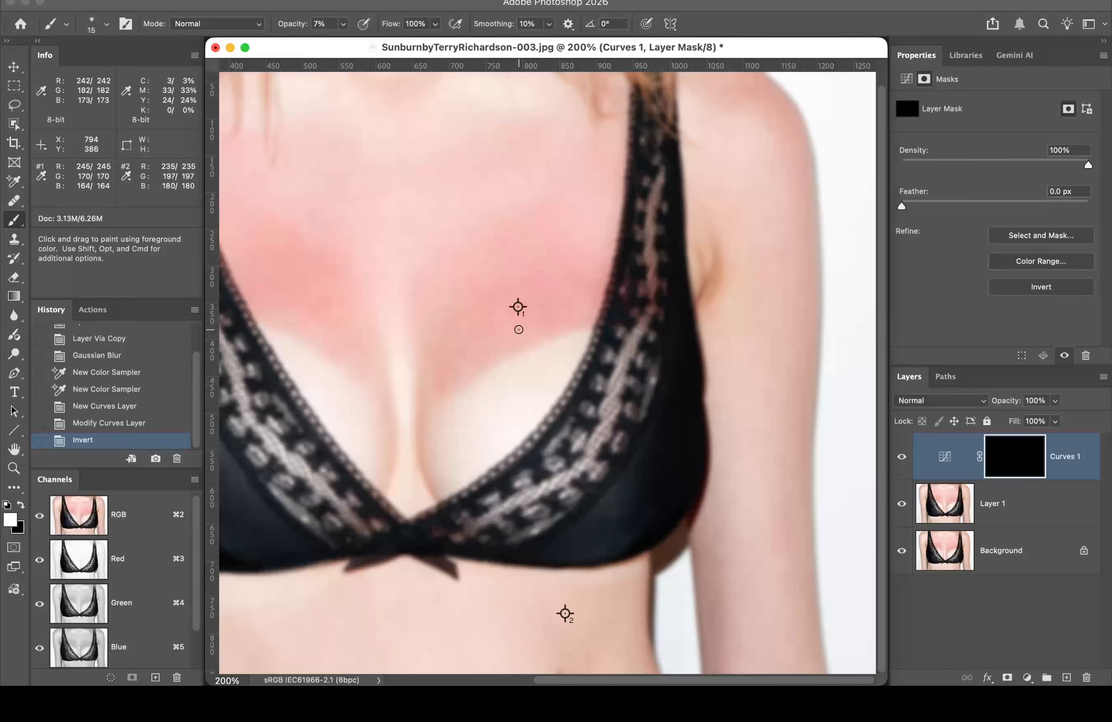
key(bracketright)
key(bracketright)
key(bracketright)
key(bracketright)
key(bracketright)
key(bracketright)
key(bracketright)
key(bracketright)
key(bracketright)
key(bracketright)
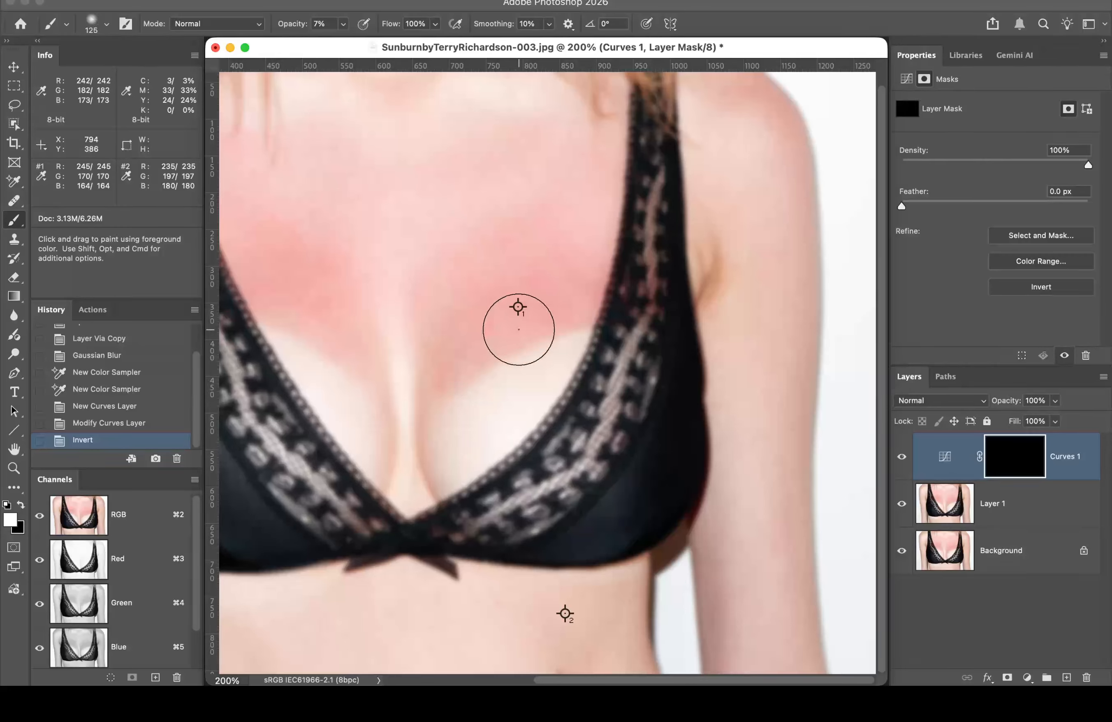
Step: Set the brush to 0% hardness, 100% opacity and 5% flow
click(104, 26)
drag(81, 105, 71, 103)
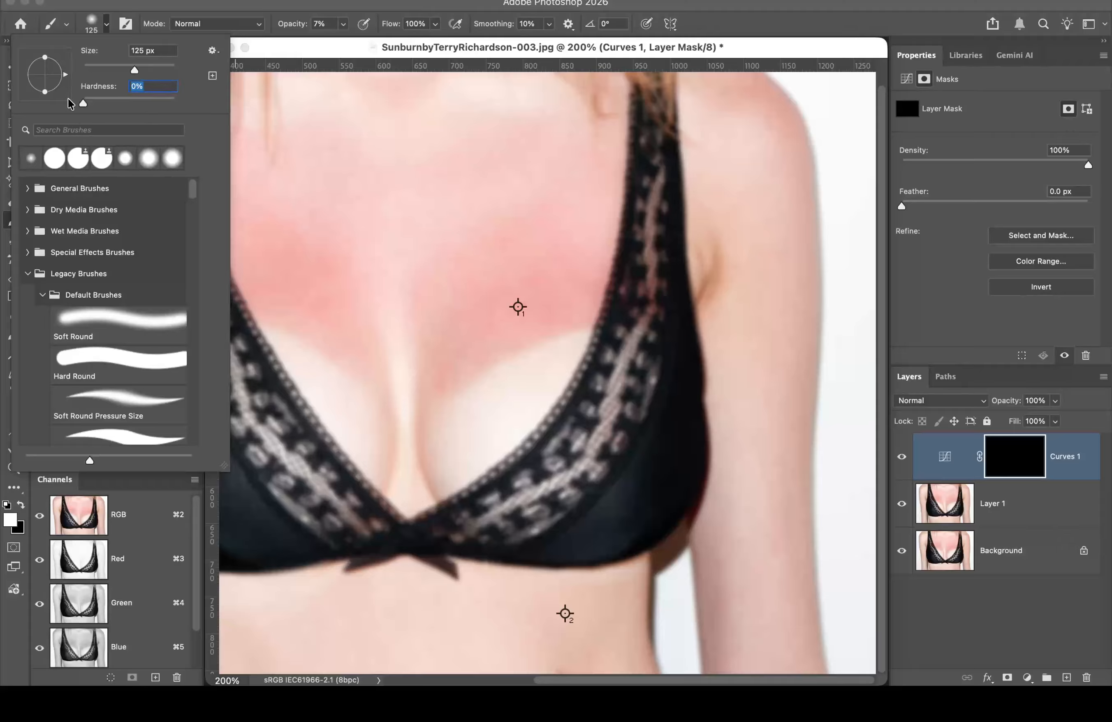
click(243, 4)
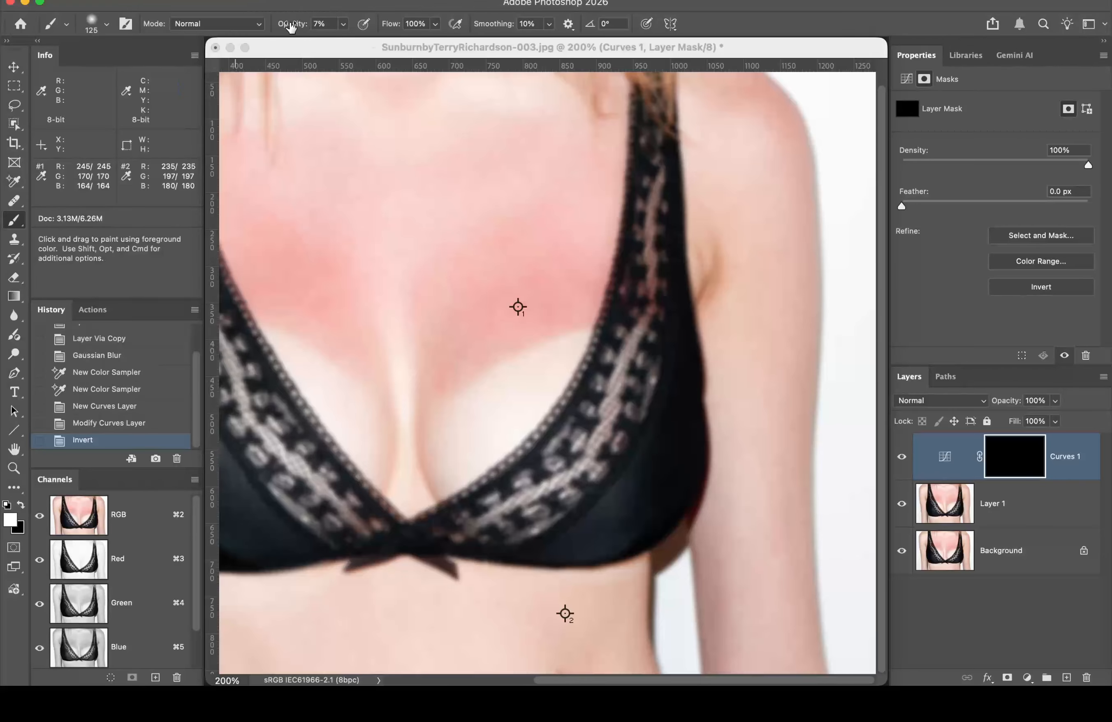
drag(291, 27, 312, 29)
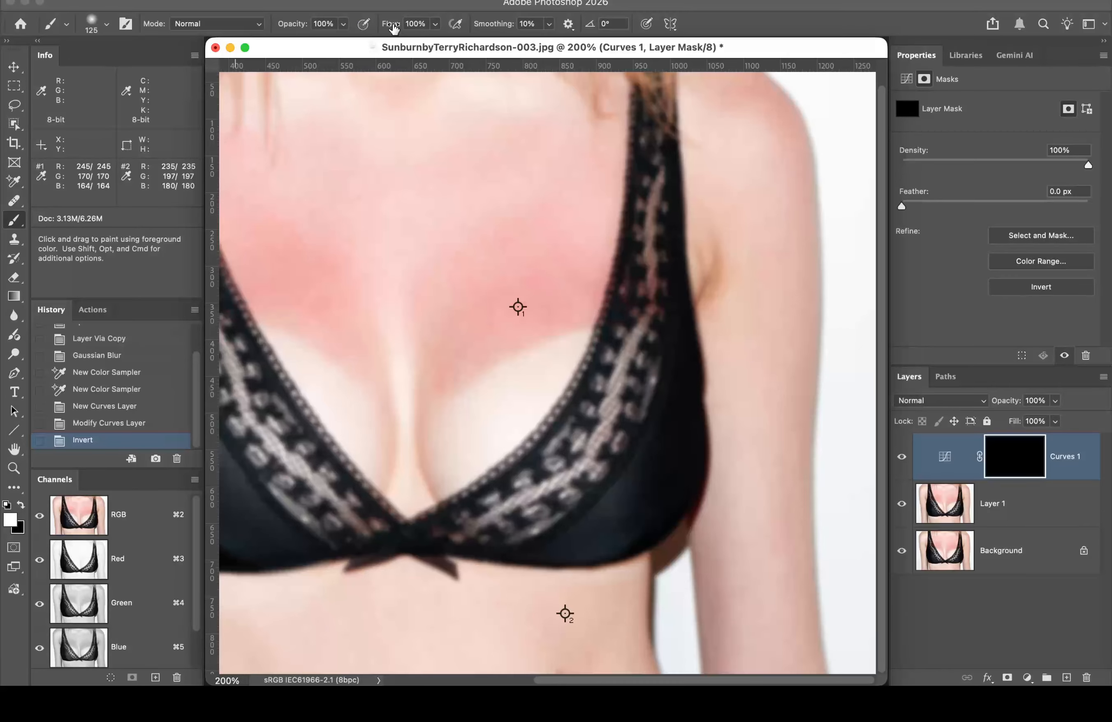
drag(392, 28, 322, 28)
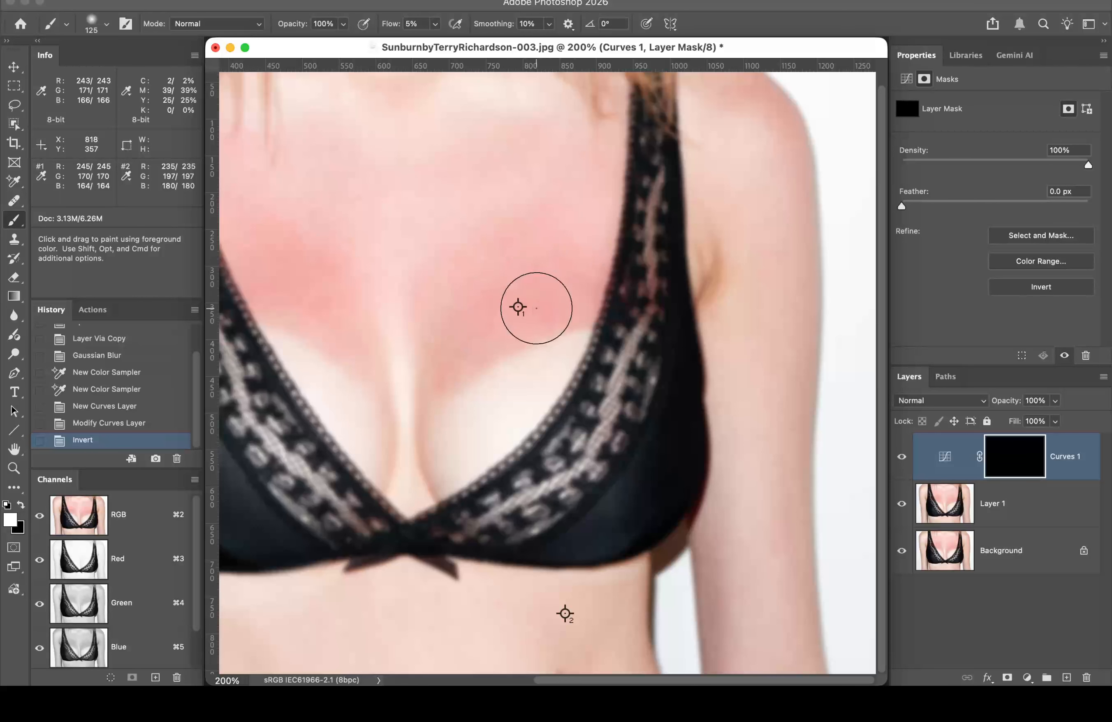
Step: Paint white on the Curves 1 mask across the sunburned upper chest, left and right
key(super+h)
key(super+h)
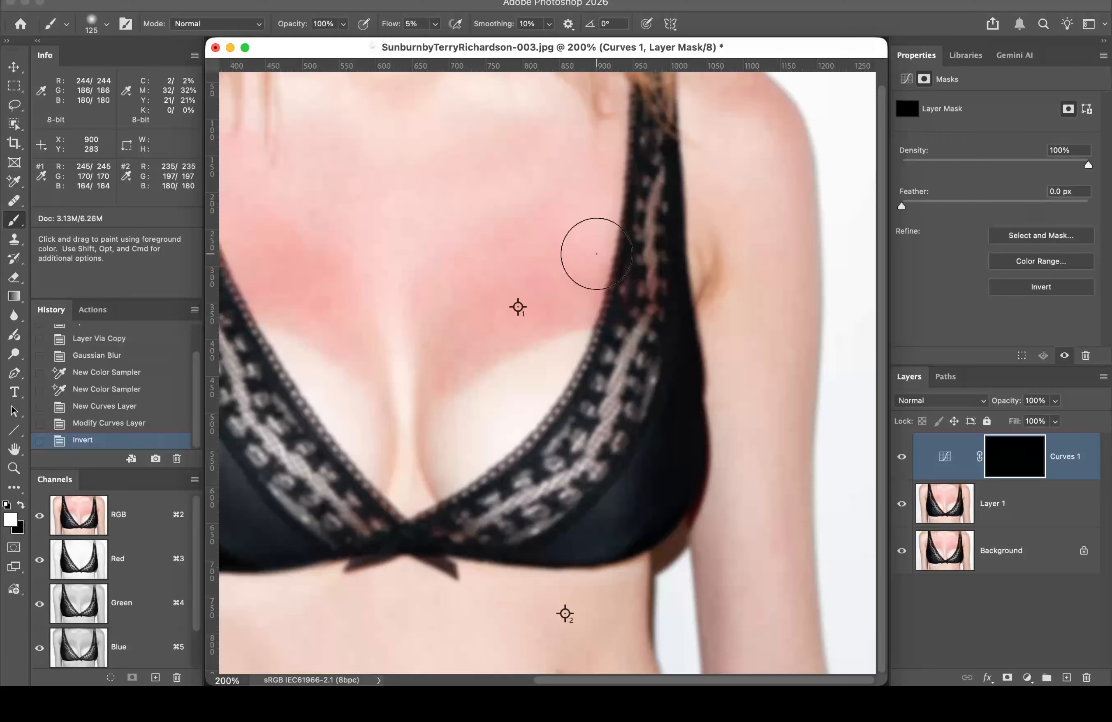
key(super+h)
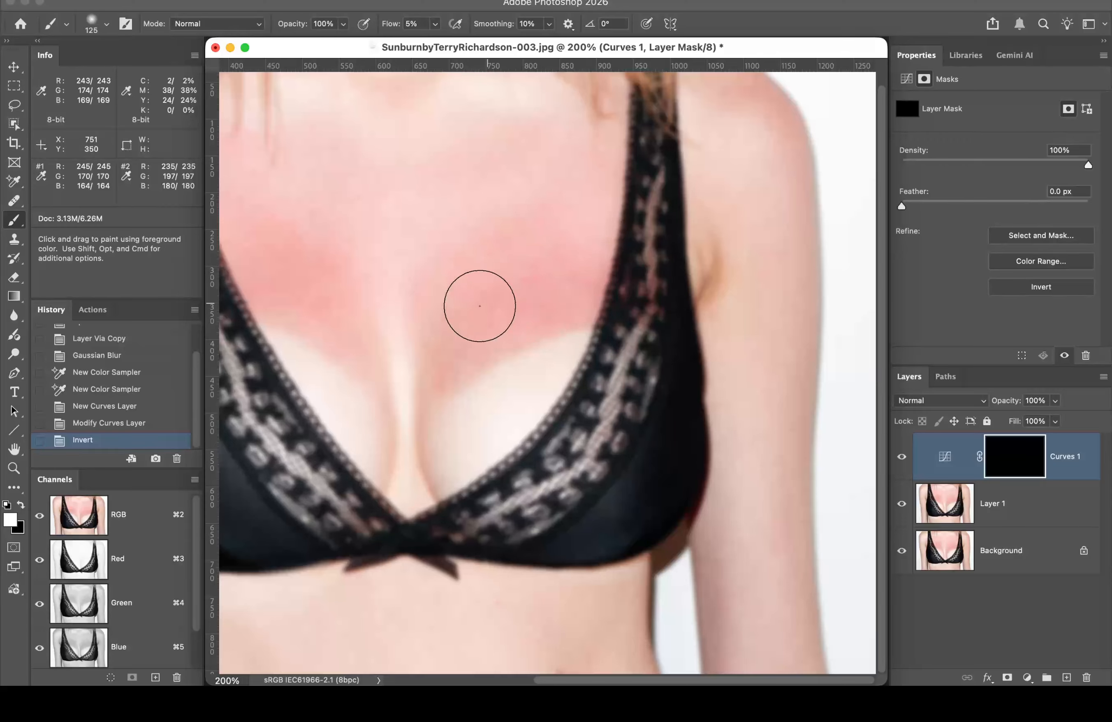
mouse_move(479, 306)
mouse_down()
mouse_move(433, 350)
mouse_move(576, 290)
mouse_move(454, 313)
mouse_move(511, 267)
mouse_move(520, 195)
mouse_move(561, 284)
mouse_move(464, 335)
mouse_move(434, 307)
mouse_move(416, 393)
mouse_move(366, 298)
mouse_move(297, 294)
mouse_move(297, 256)
mouse_move(244, 242)
mouse_move(357, 321)
mouse_move(310, 324)
mouse_move(378, 327)
mouse_move(254, 241)
mouse_move(268, 207)
mouse_move(528, 252)
mouse_move(579, 273)
mouse_up()
key(space)
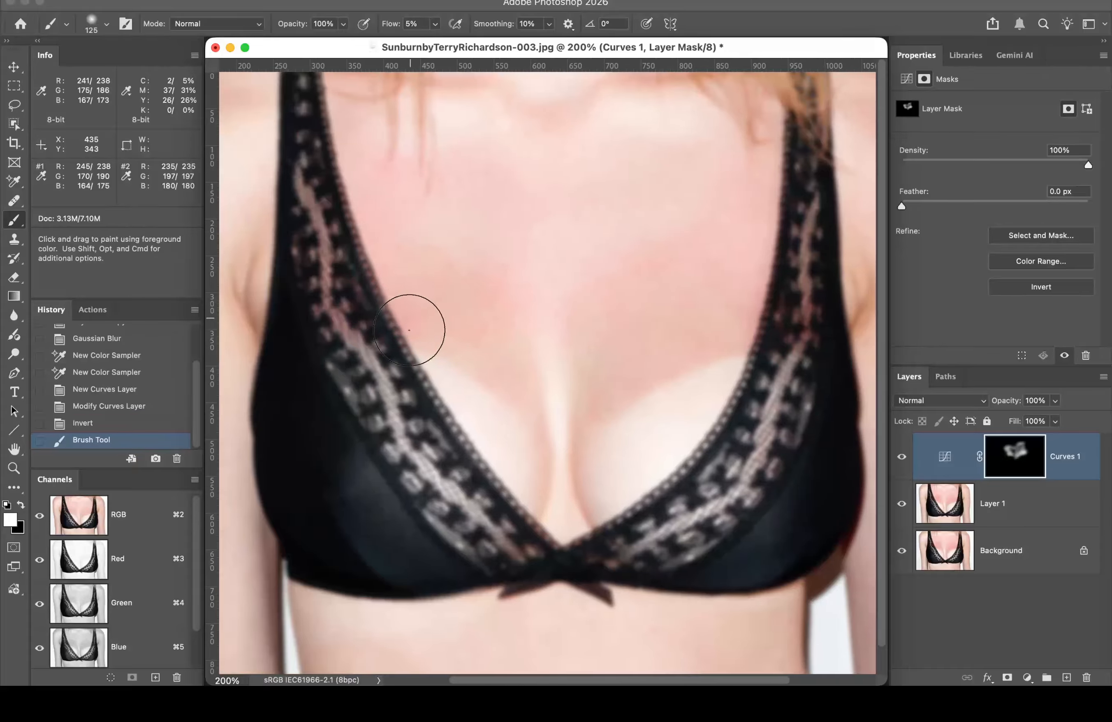
mouse_move(409, 330)
mouse_down()
mouse_move(473, 316)
mouse_move(453, 294)
mouse_move(511, 331)
mouse_move(611, 323)
mouse_up()
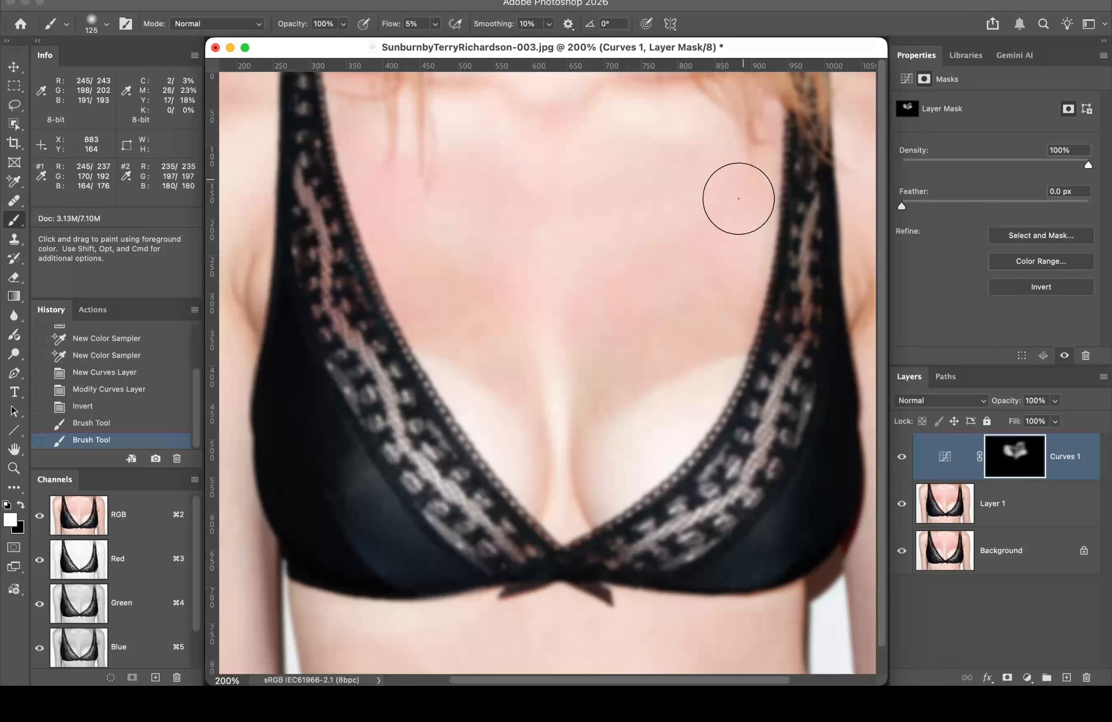
mouse_move(621, 273)
mouse_down()
mouse_move(727, 288)
mouse_move(661, 210)
mouse_up()
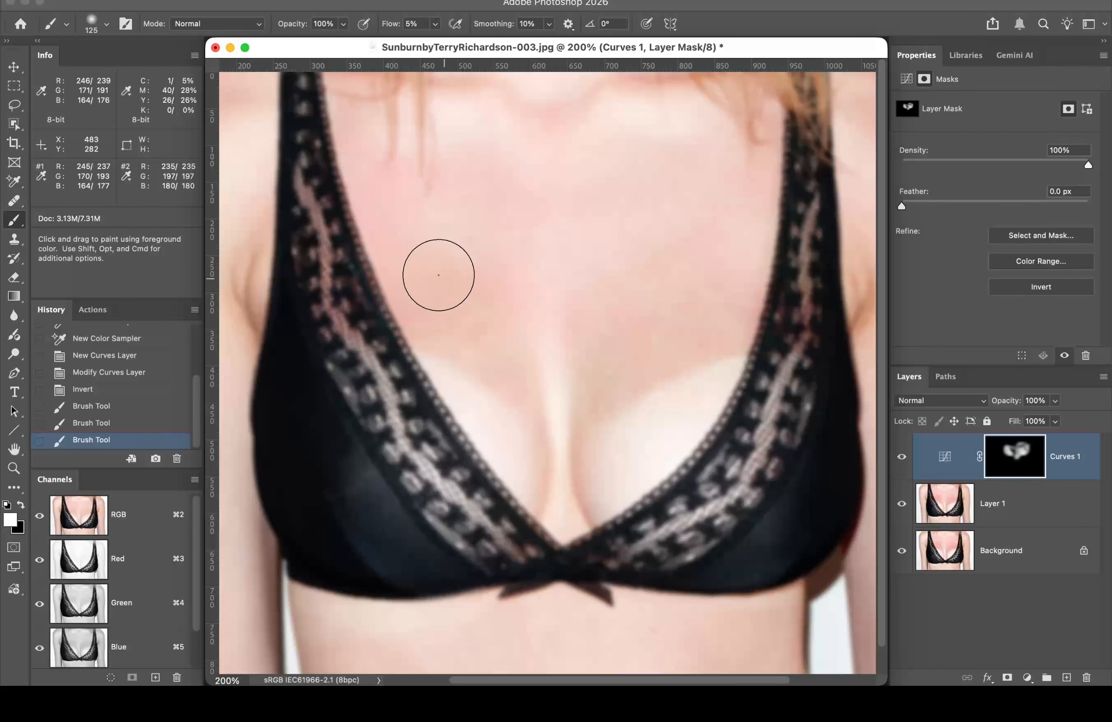
mouse_move(438, 275)
mouse_down()
mouse_move(408, 197)
mouse_move(462, 160)
mouse_move(379, 183)
mouse_move(379, 240)
mouse_move(350, 220)
mouse_move(300, 305)
mouse_up()
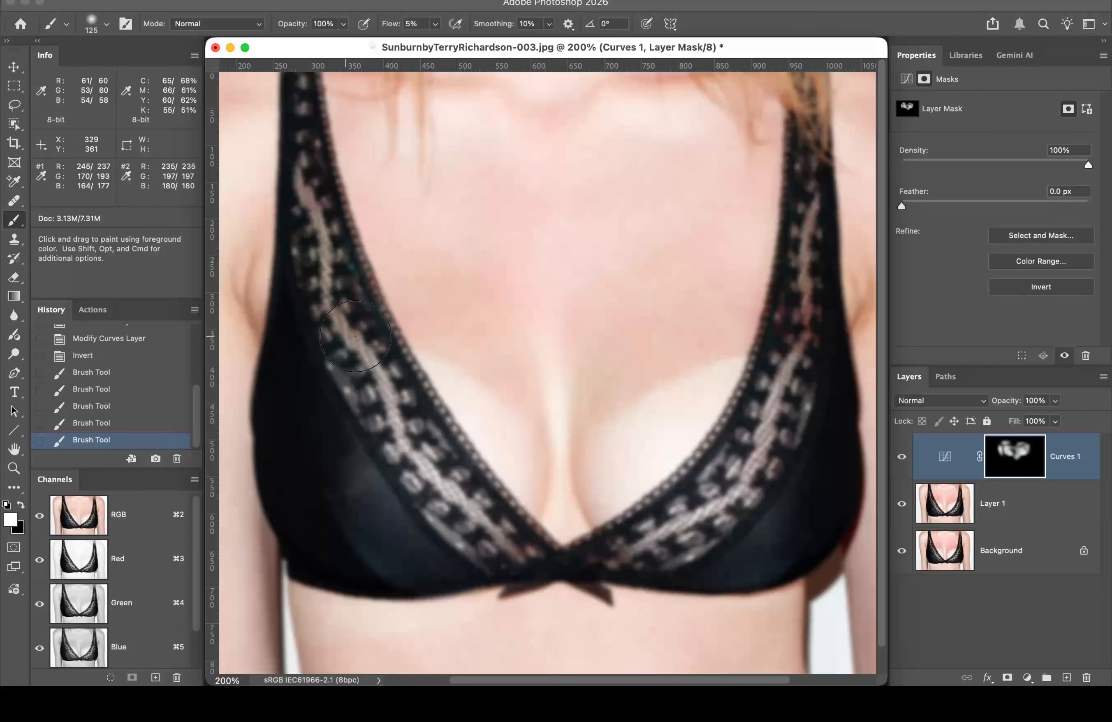
Step: Hide Layer 1, brush more correction onto the right chest, and compare Curves 1 on/off
click(902, 504)
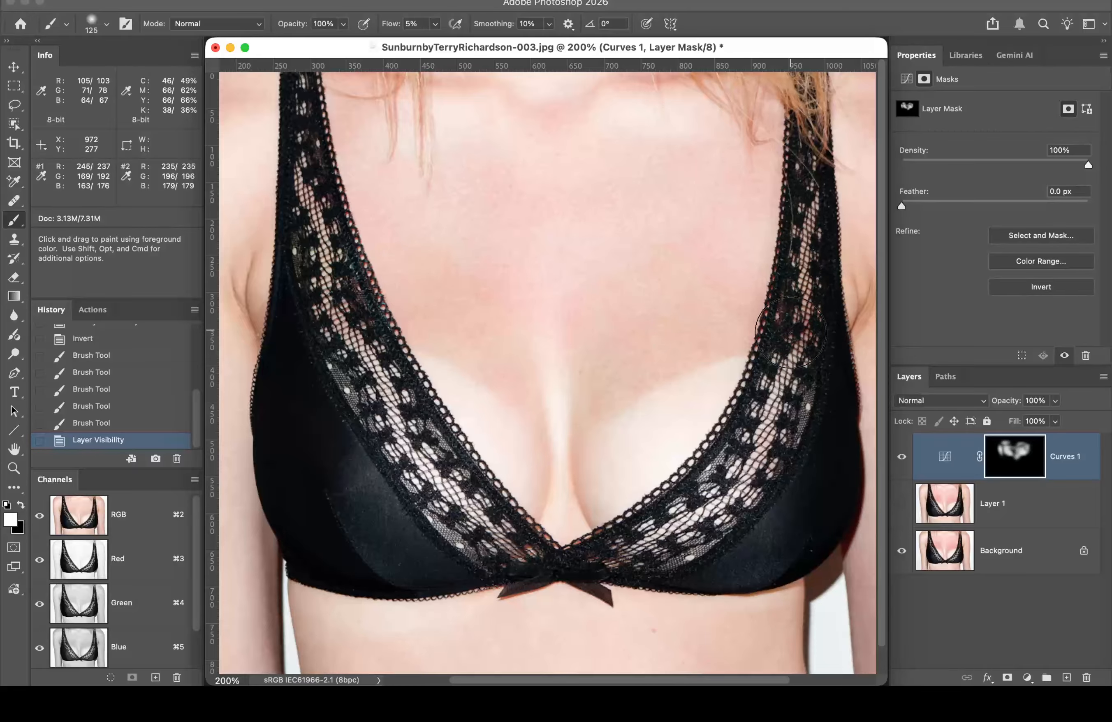
drag(727, 338, 644, 349)
mouse_move(654, 342)
mouse_down()
mouse_move(688, 322)
mouse_move(714, 327)
mouse_up()
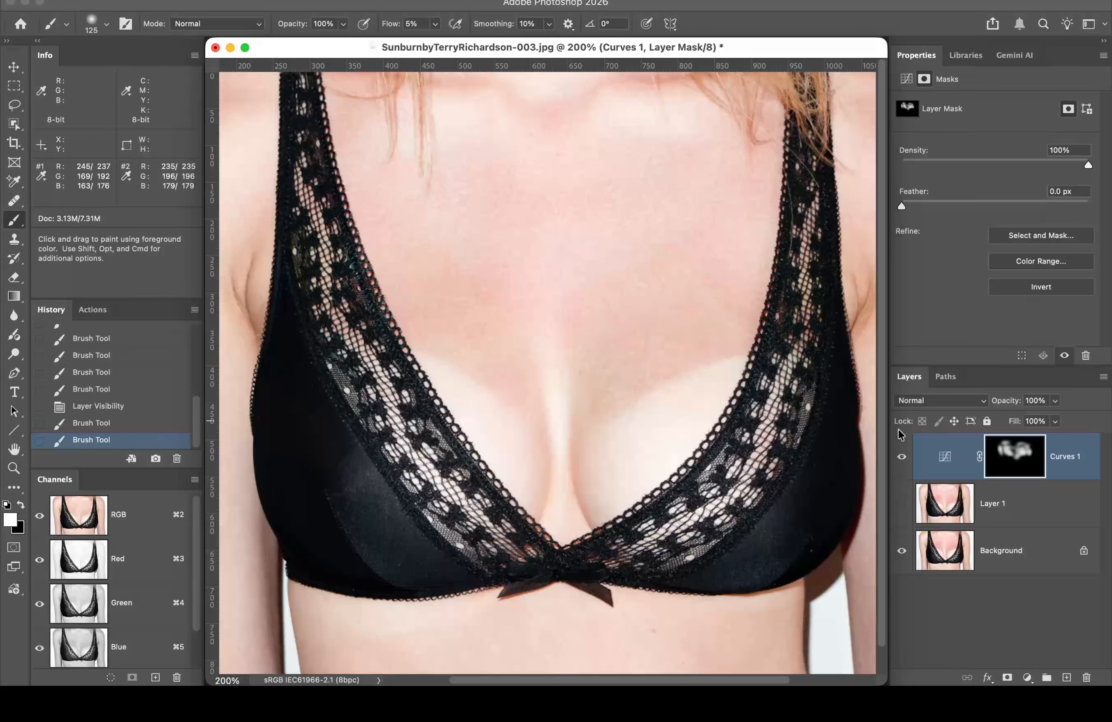
click(901, 459)
click(901, 459)
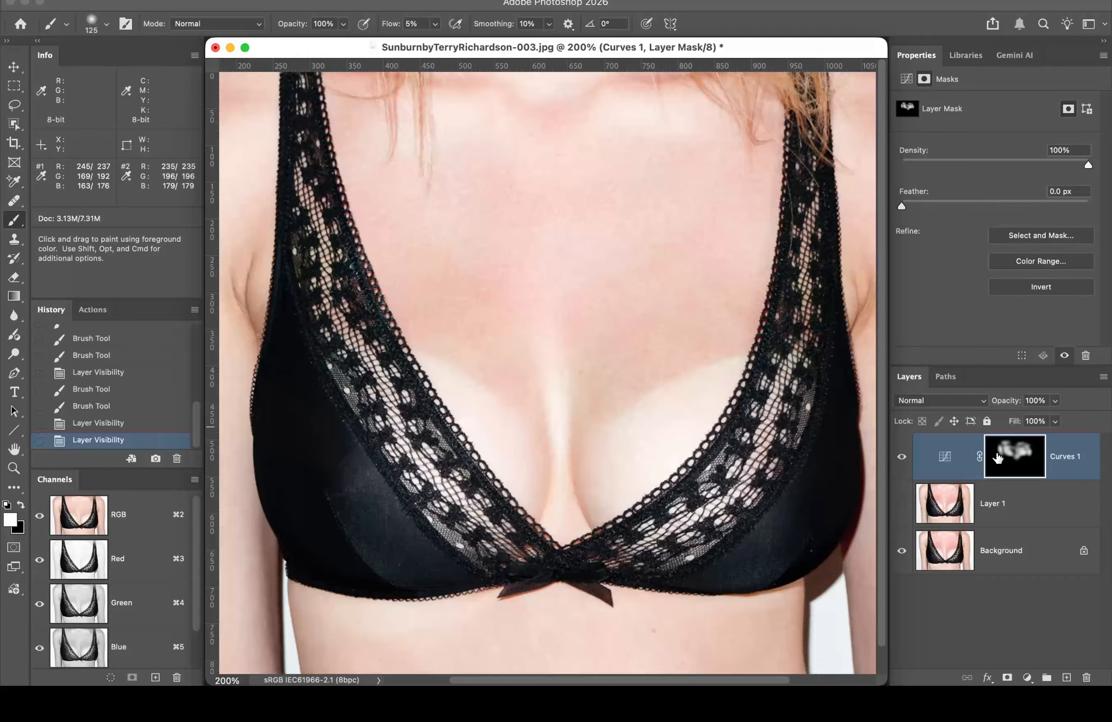
Step: Inspect the Curves 1 mask alone, then restore all layers except the hidden Layer 1
alt+click(901, 458)
alt+click(1014, 459)
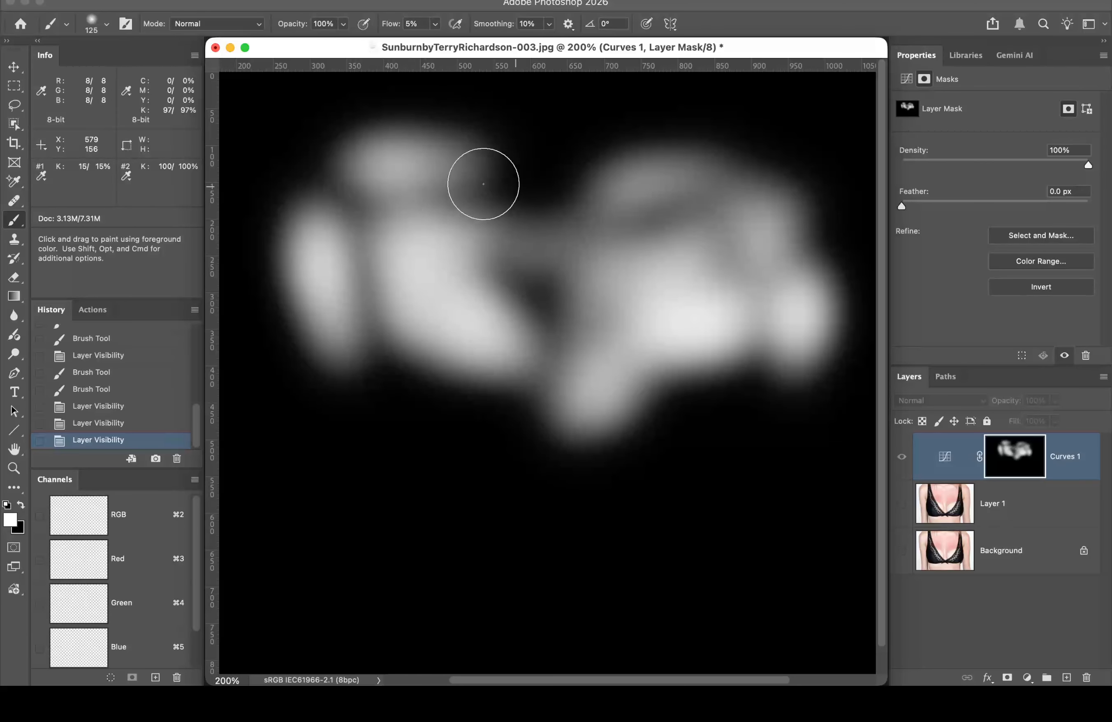
click(903, 458)
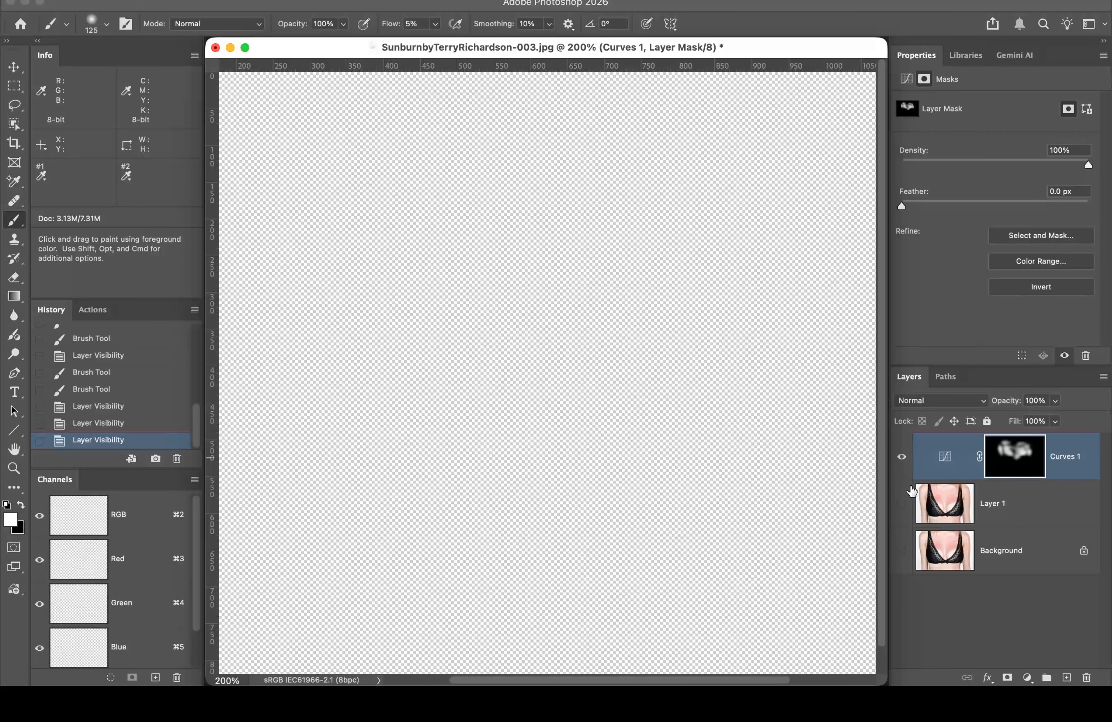
click(902, 504)
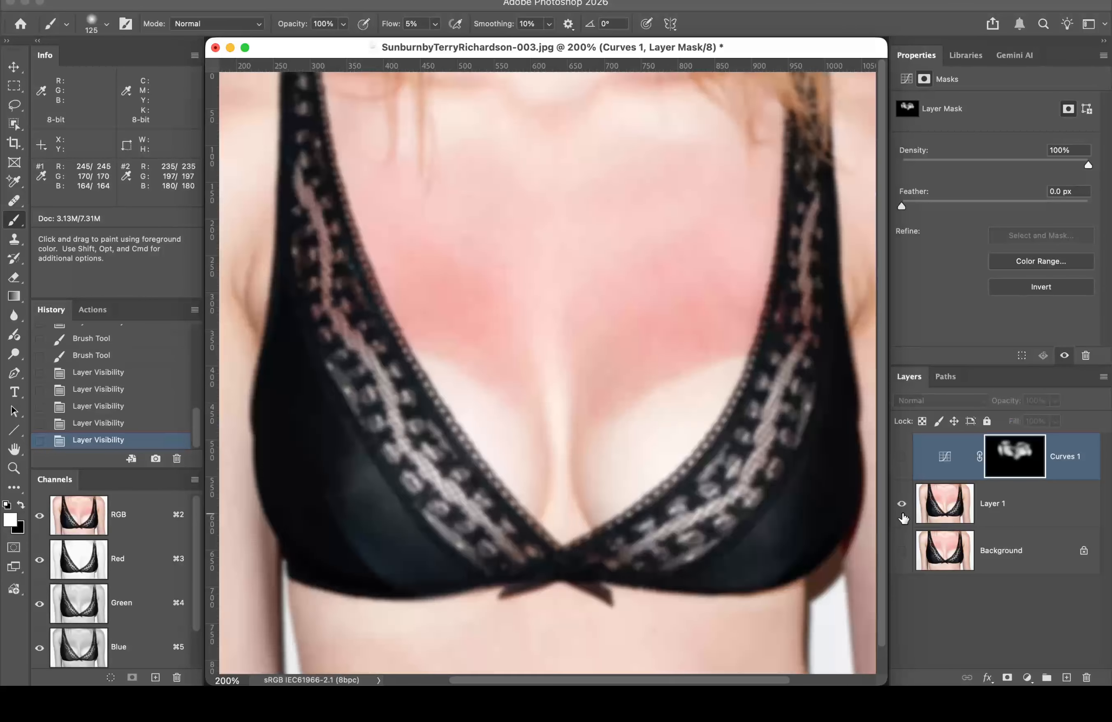
click(901, 456)
click(902, 551)
click(902, 503)
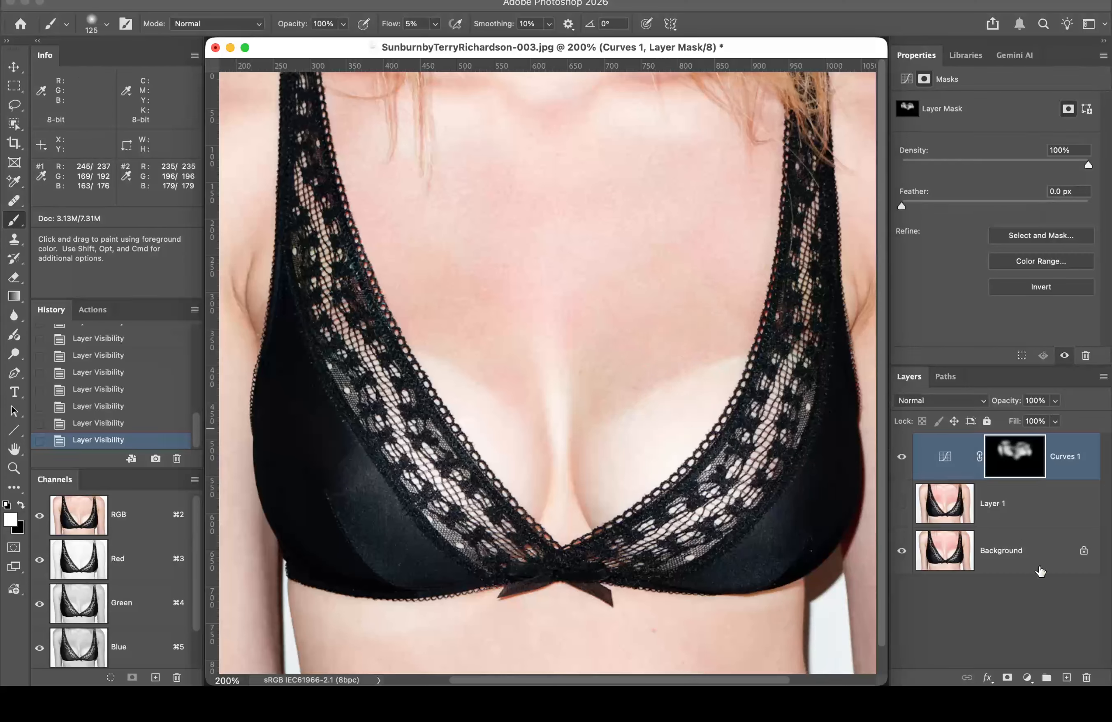
Step: Add a Curves 2 adjustment layer in Screen blend mode with its mask inverted to black
click(1027, 678)
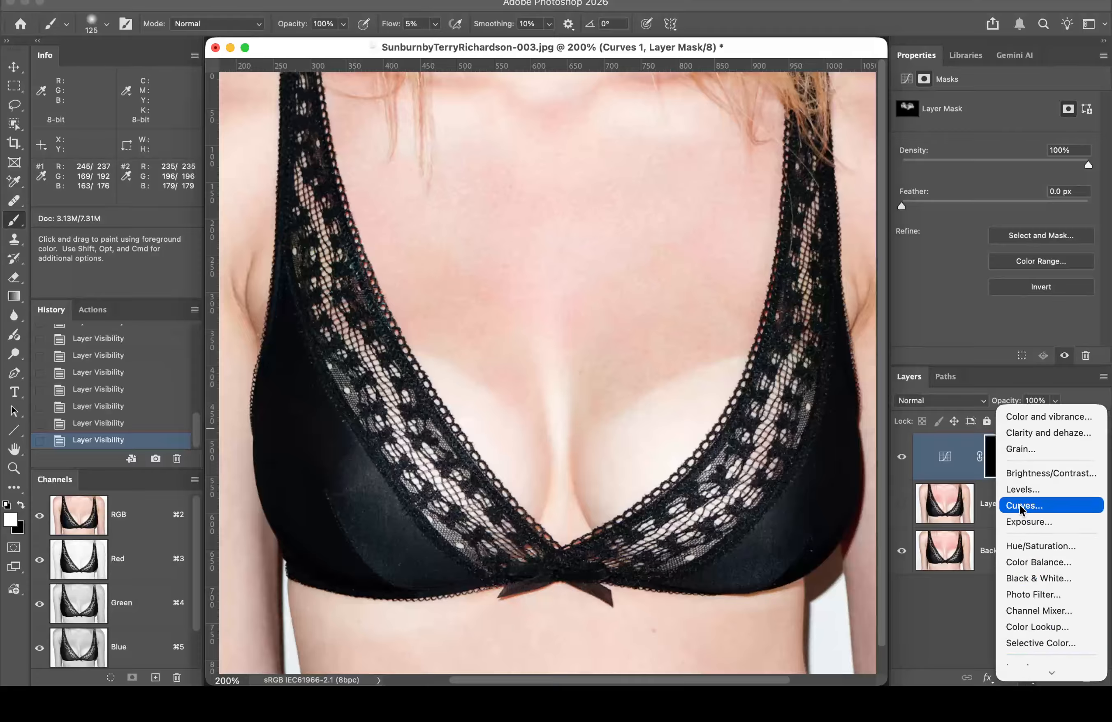
click(1026, 507)
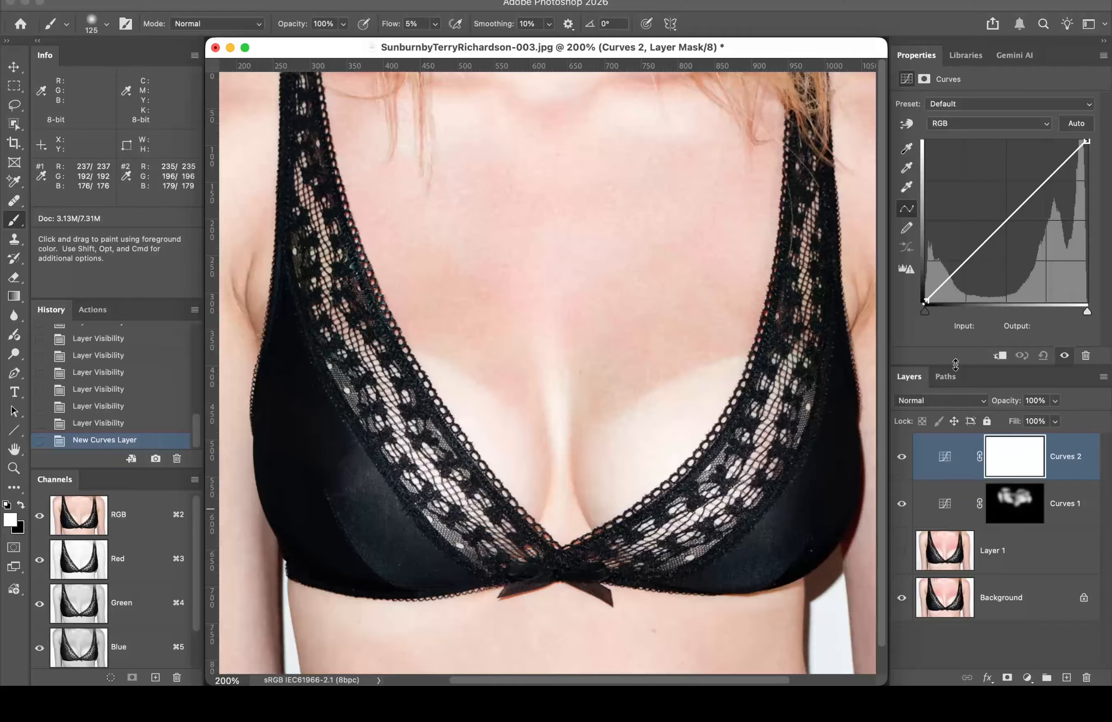
click(947, 401)
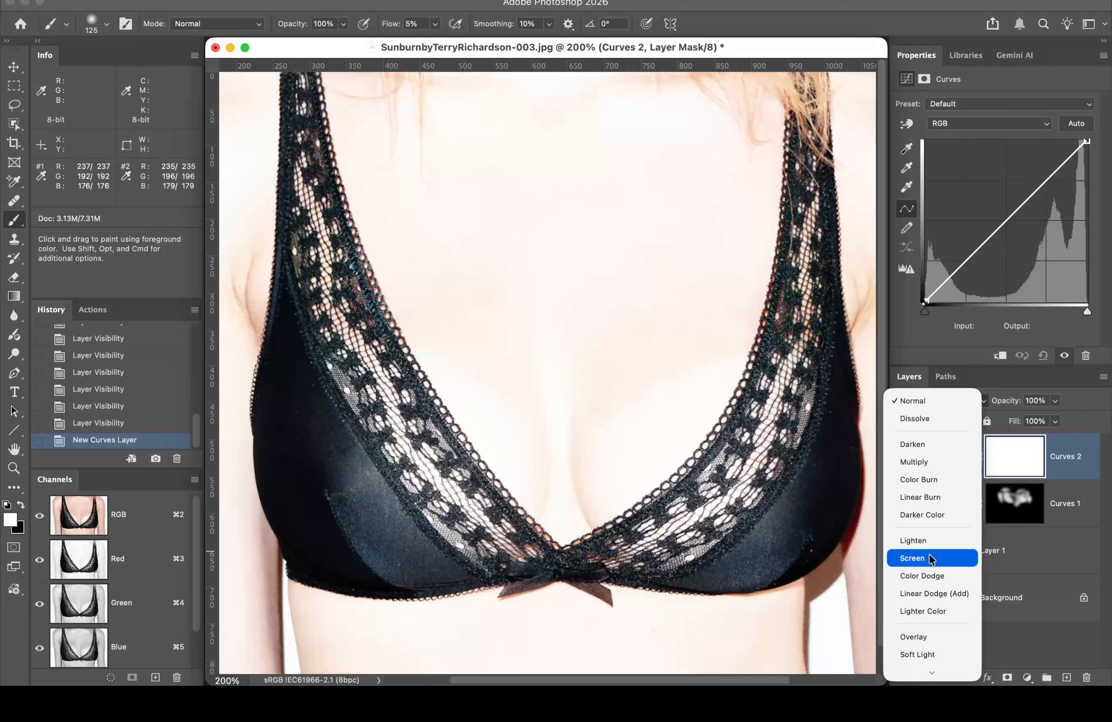
click(931, 559)
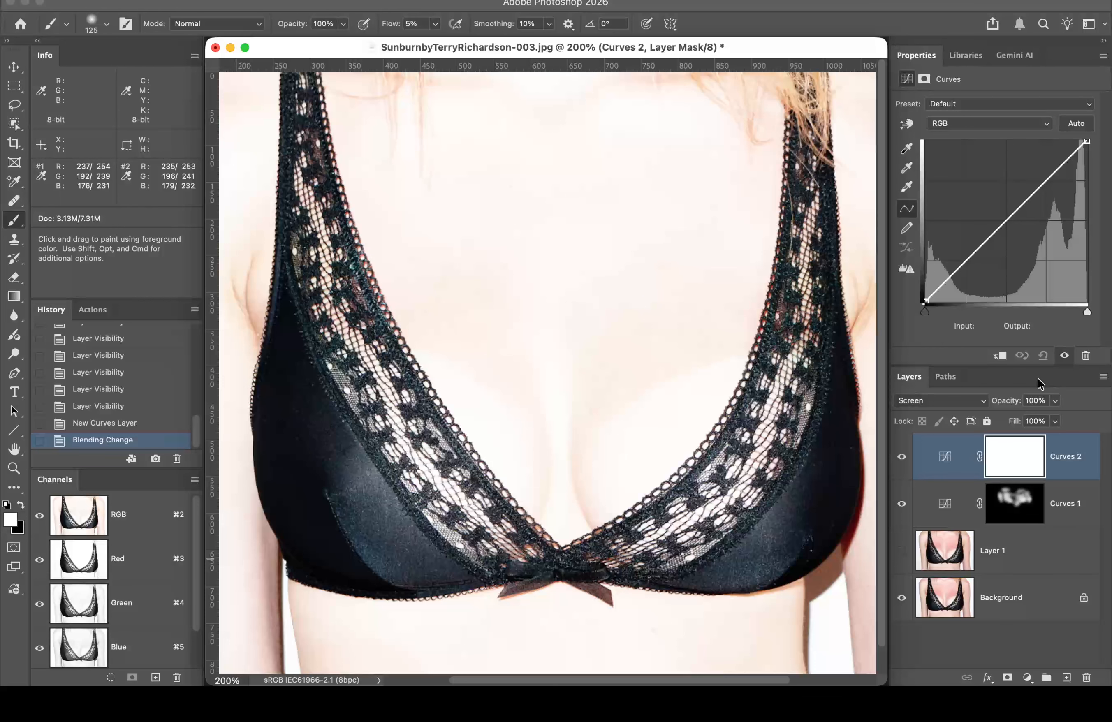
key(super+i)
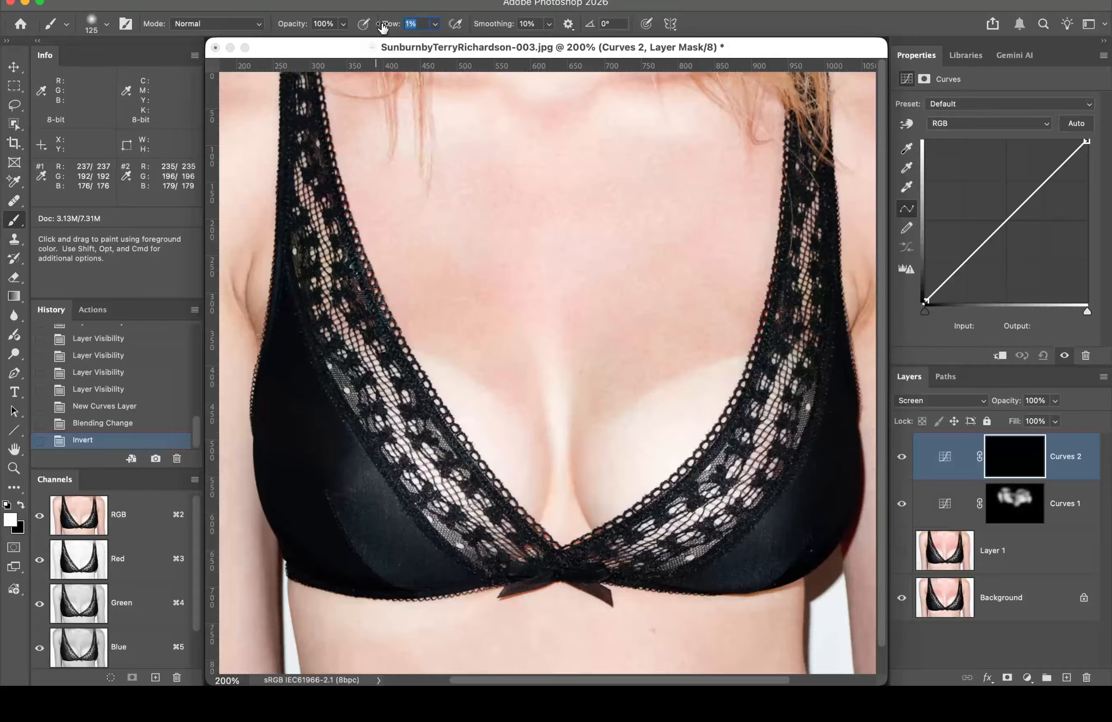
Step: At 3% flow, paint white on the Curves 2 mask over the right chest and cleavage
drag(385, 28, 396, 30)
drag(389, 27, 390, 28)
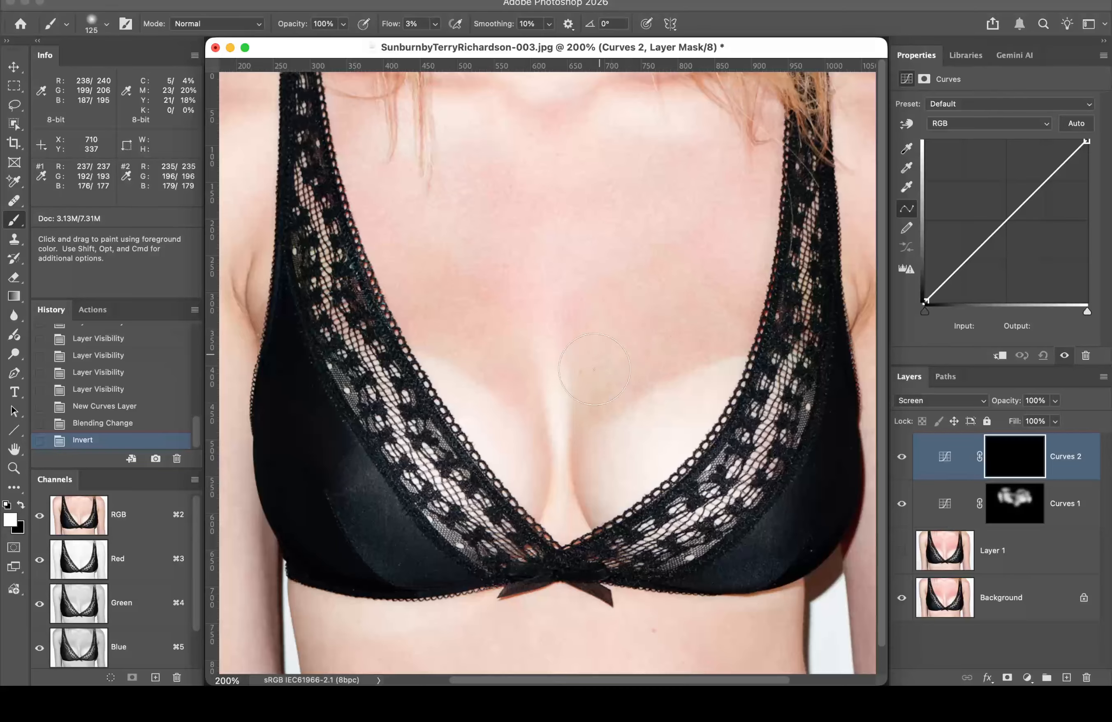
mouse_move(594, 370)
mouse_down()
mouse_move(703, 333)
mouse_move(656, 259)
mouse_up()
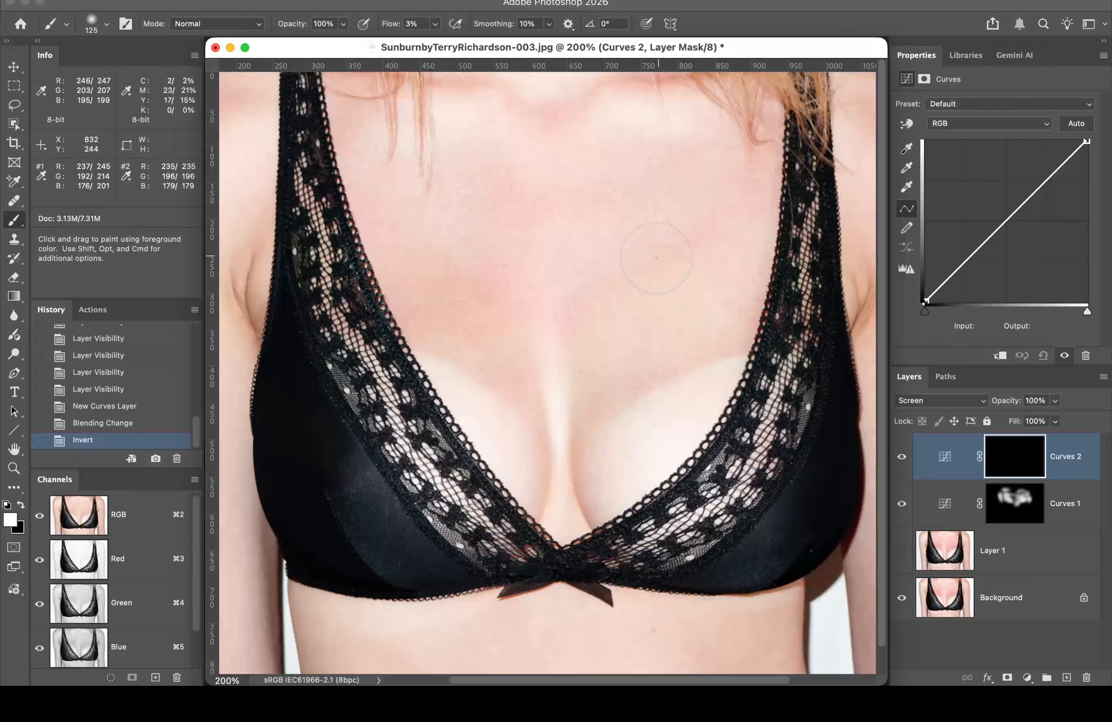
drag(691, 349, 689, 350)
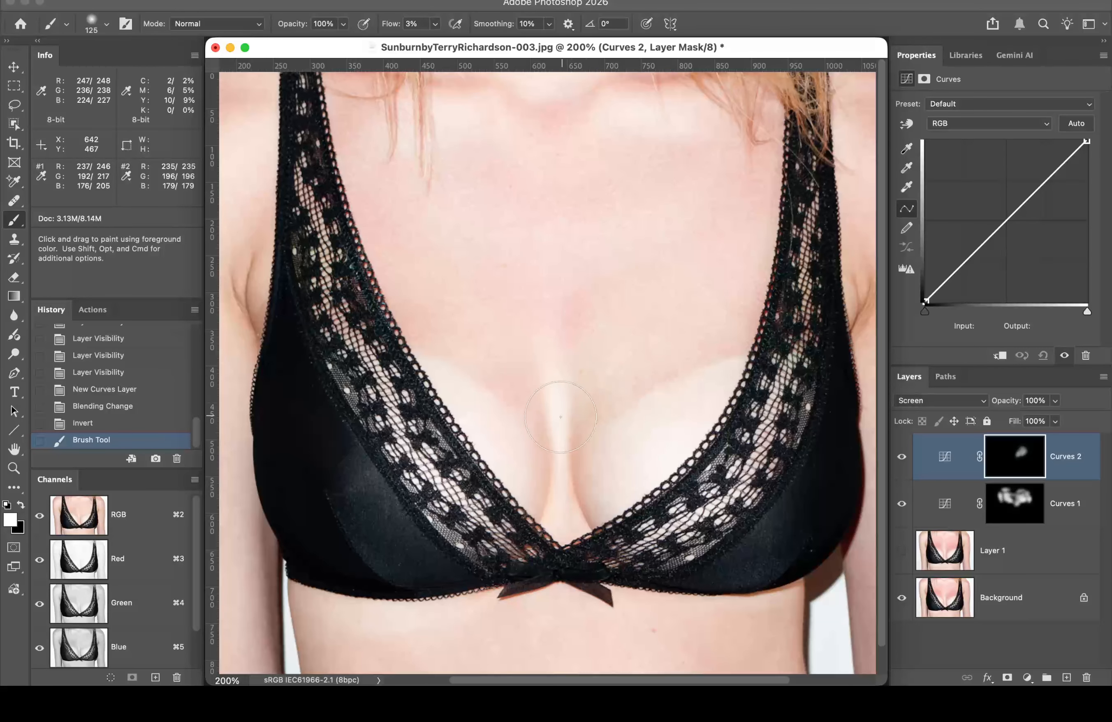
drag(544, 398, 551, 340)
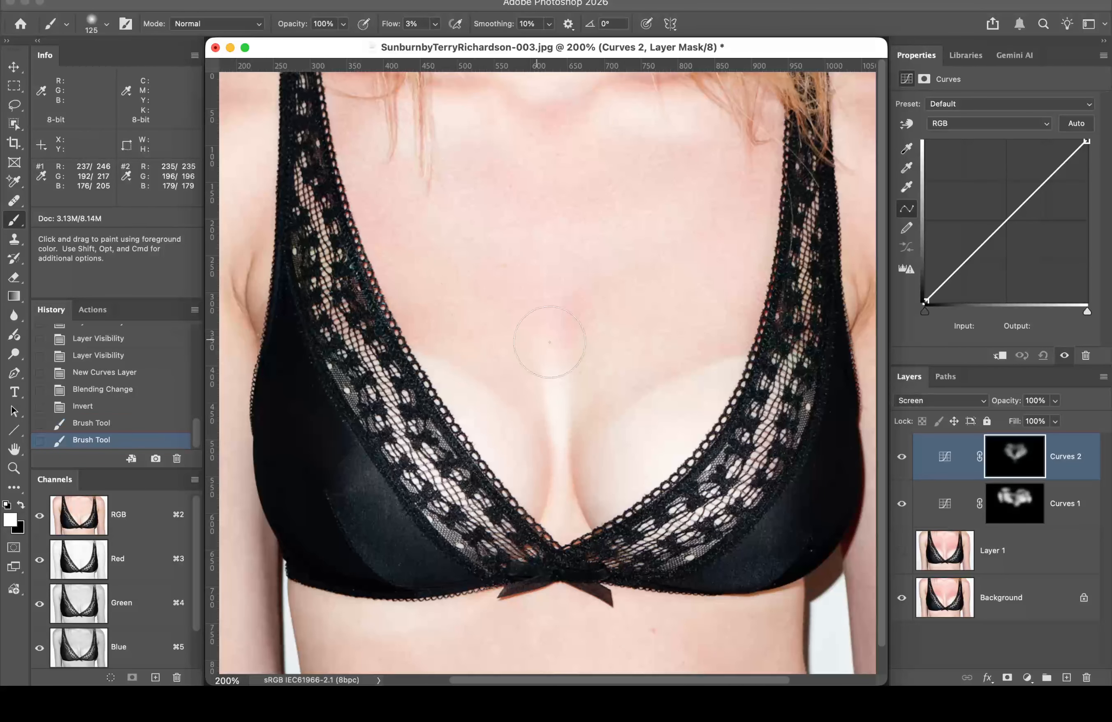
double_click(14, 452)
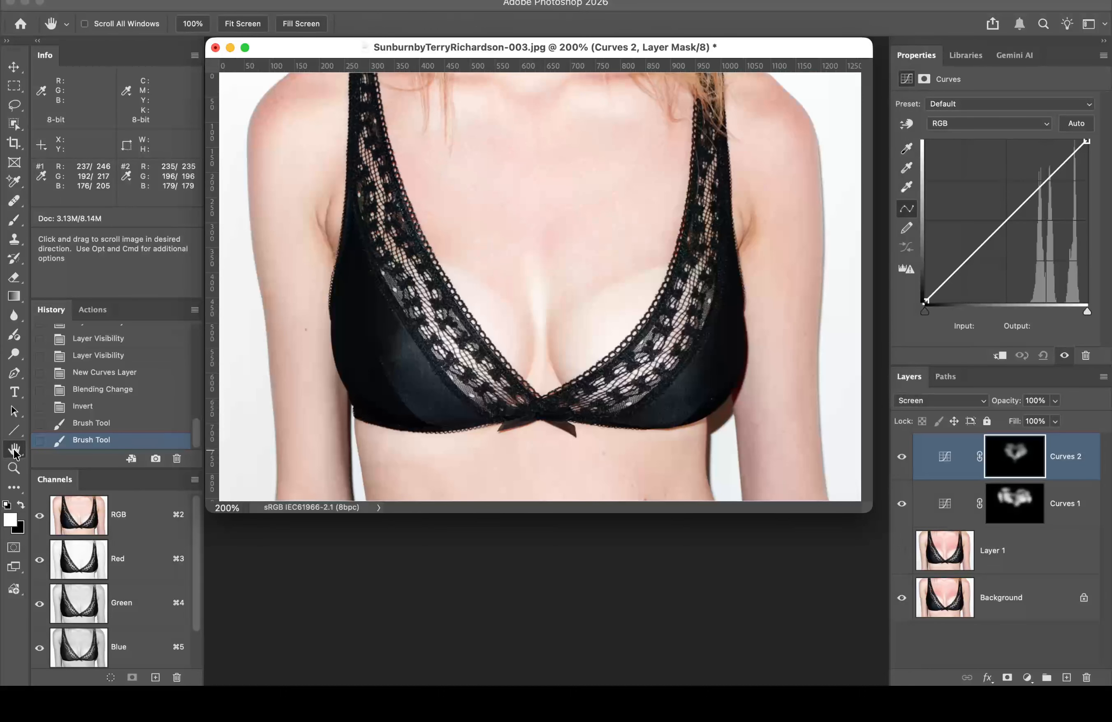
Step: Save a History Snapshot 1, compare it with the original, then target the Curves 1 mask with the Brush
alt+click(155, 458)
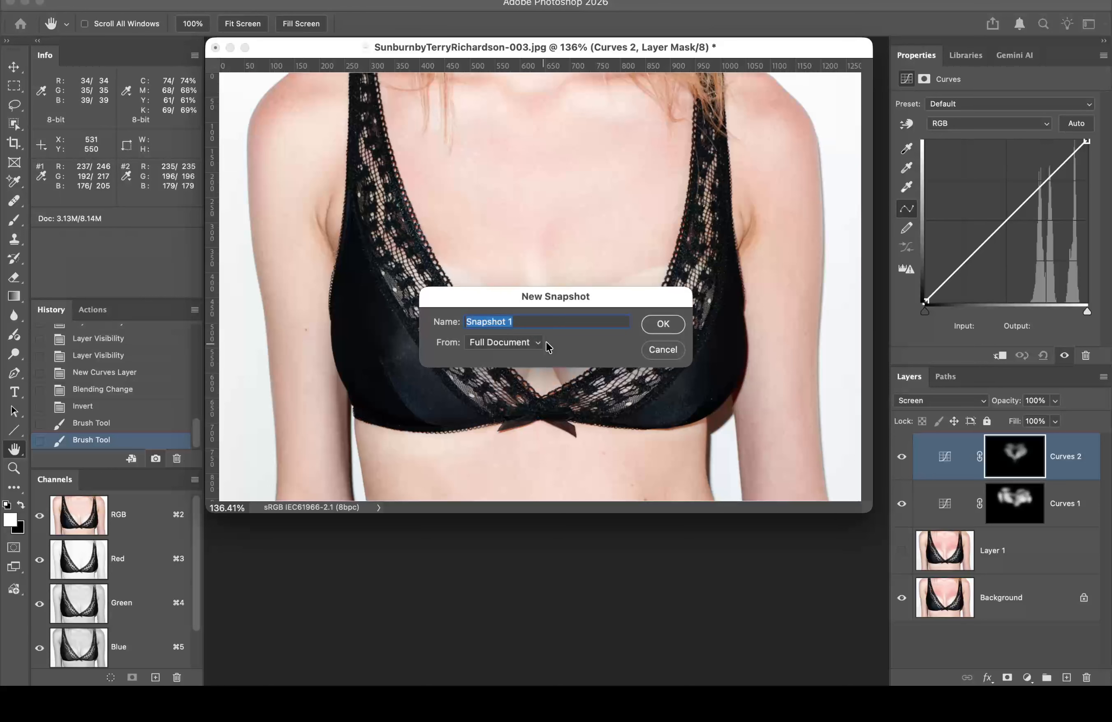
click(661, 324)
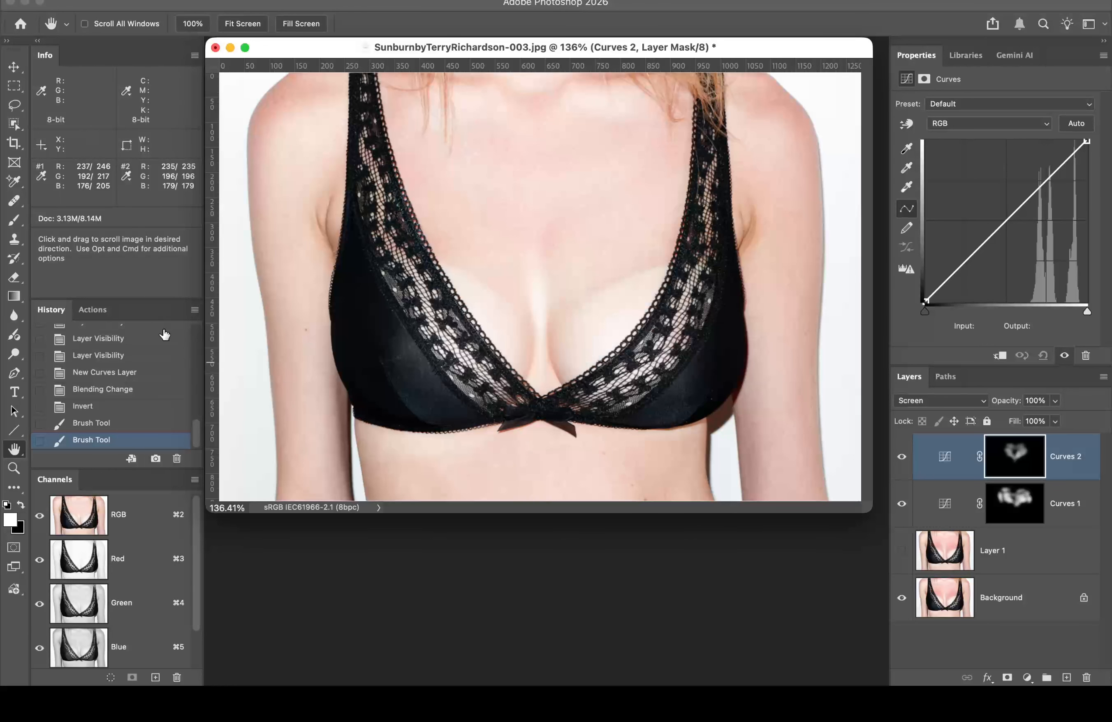
drag(196, 439, 197, 307)
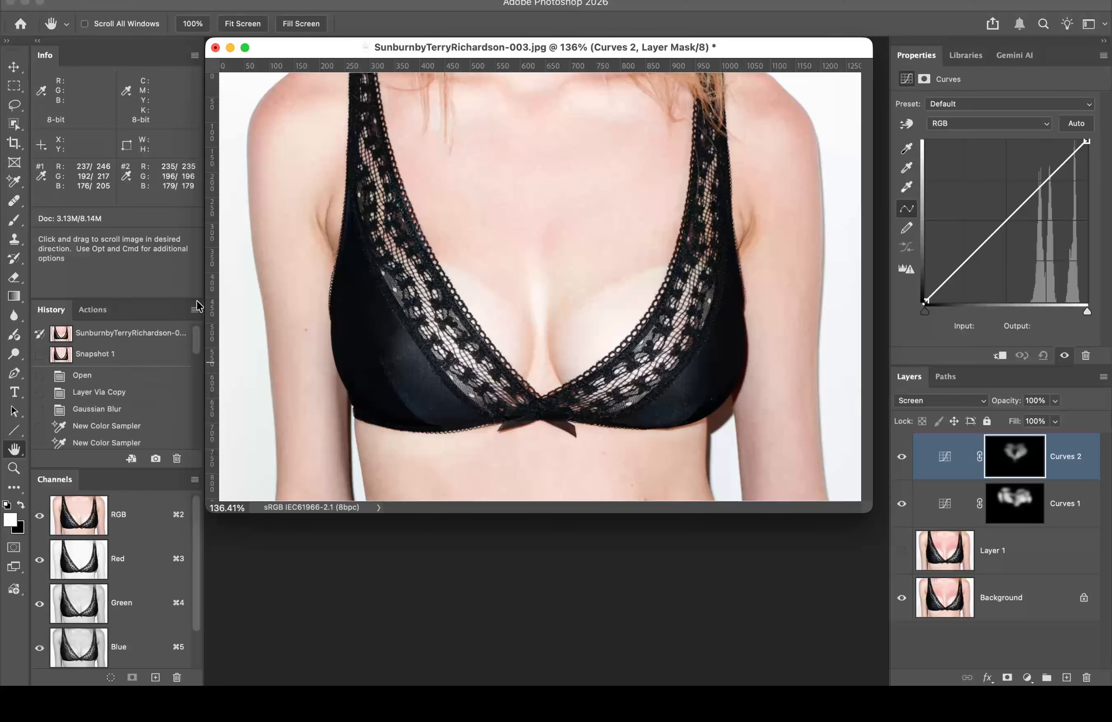
click(148, 334)
click(143, 304)
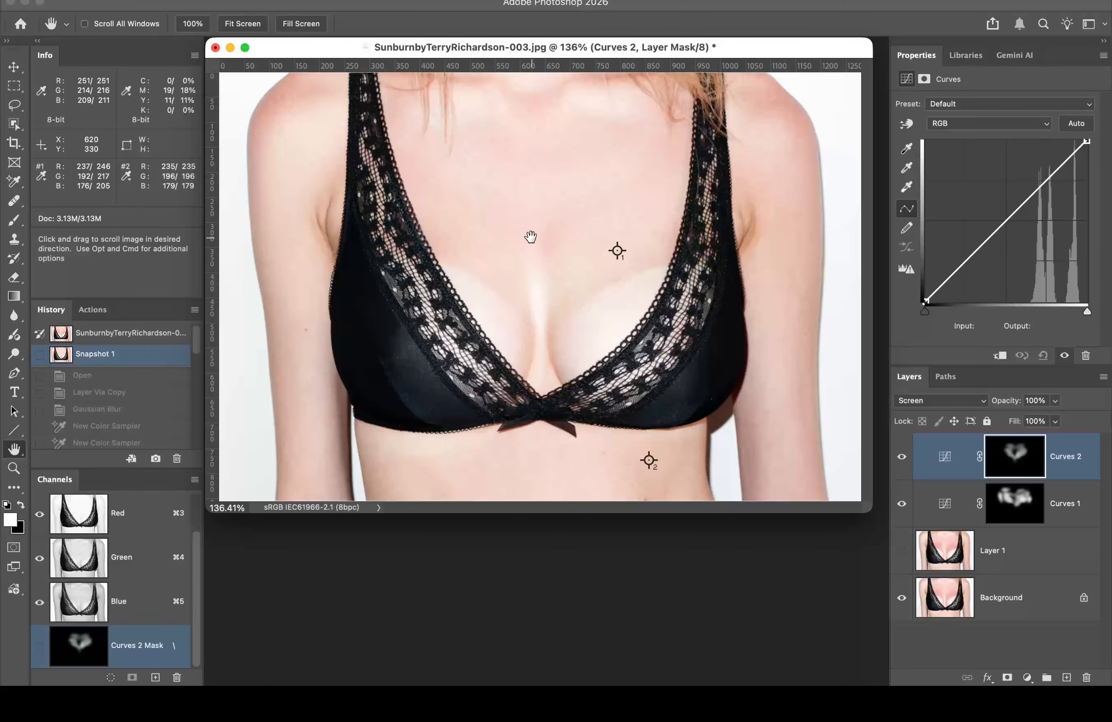
click(1017, 496)
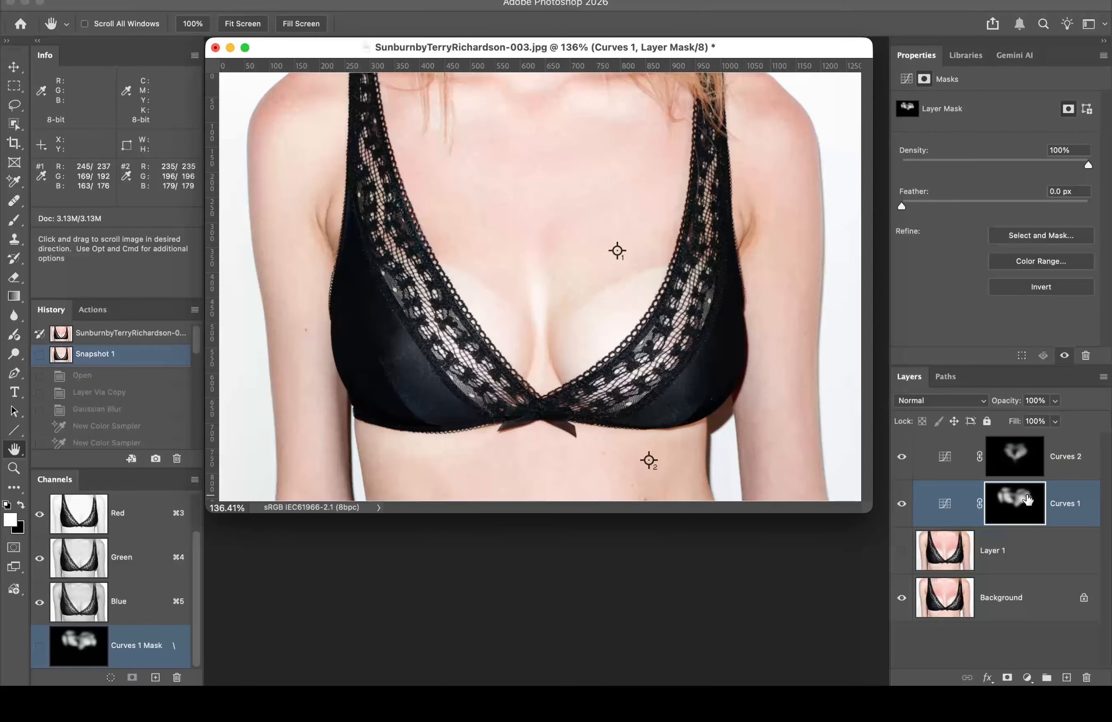
key(b)
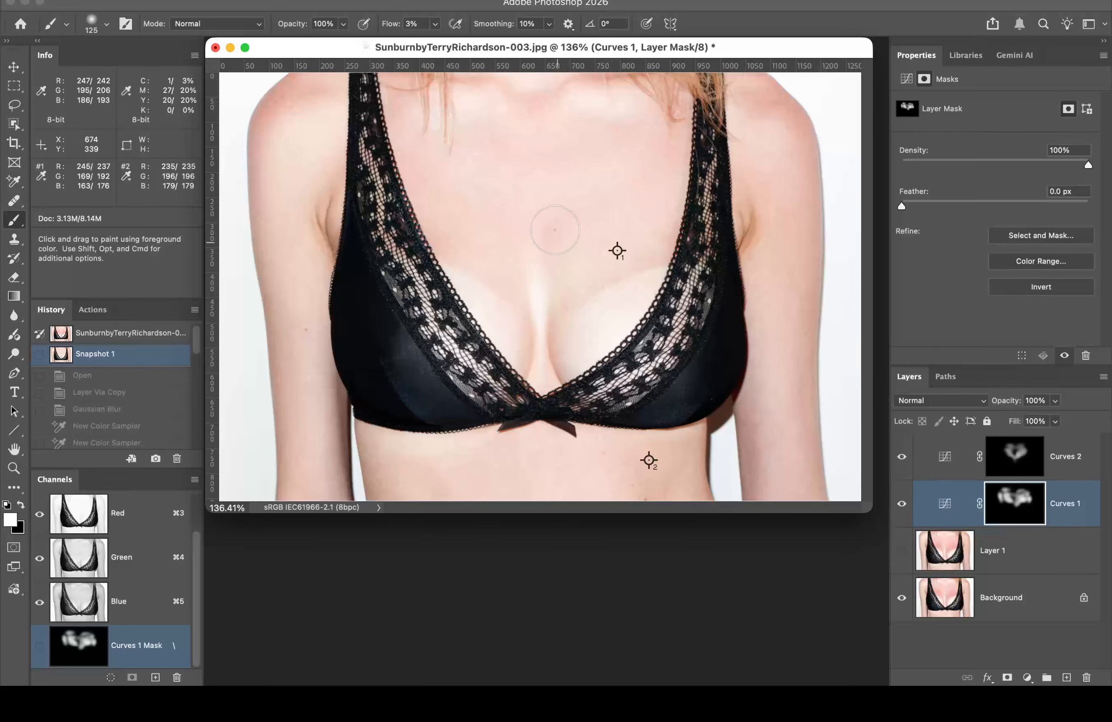
Step: Brush one faint stroke on the Curves 1 mask, then select Layer 1
drag(552, 237, 535, 240)
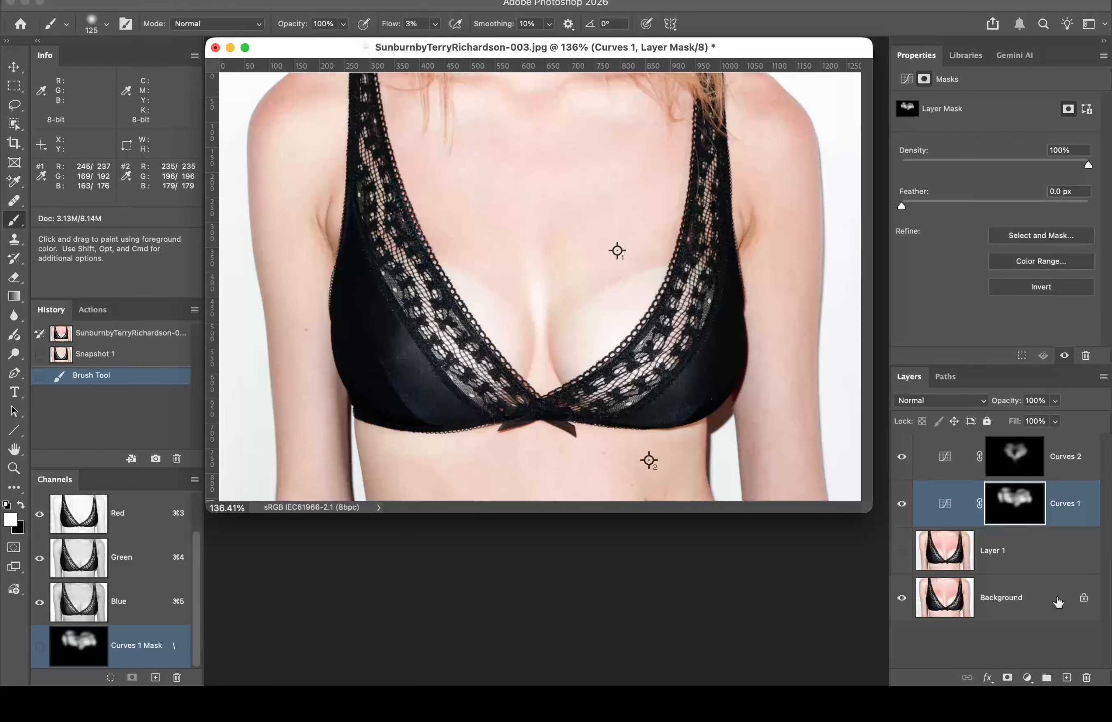
click(1050, 557)
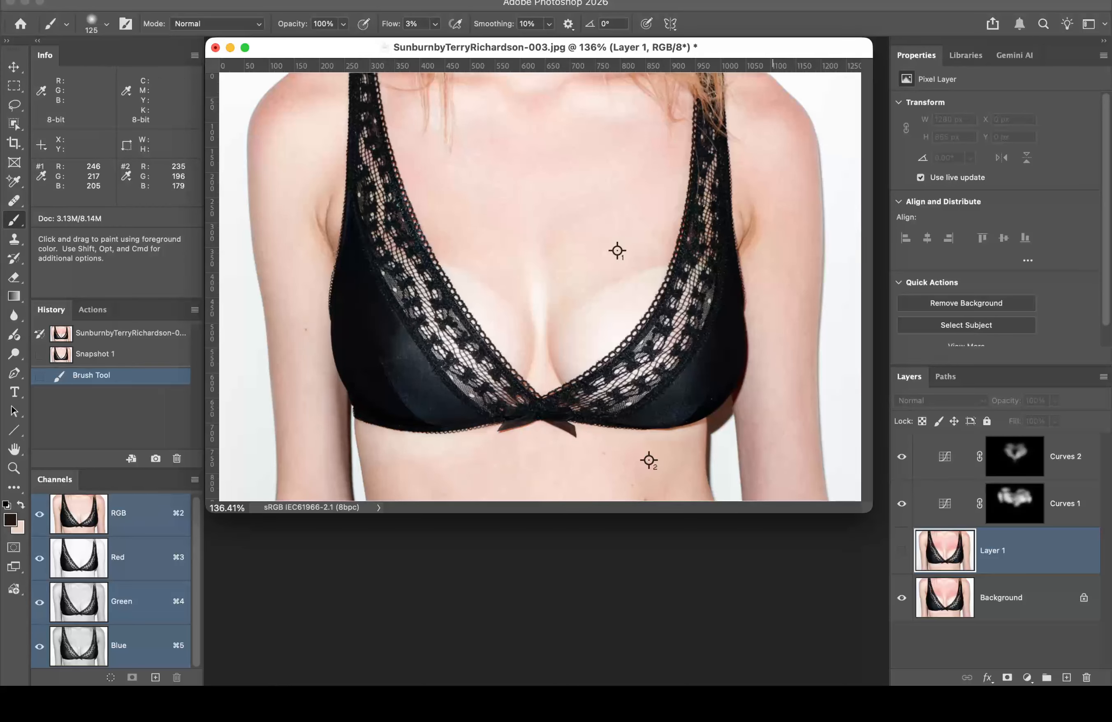
Step: Show the Swatches panel, move it beside the photo and widen it
click(641, 0)
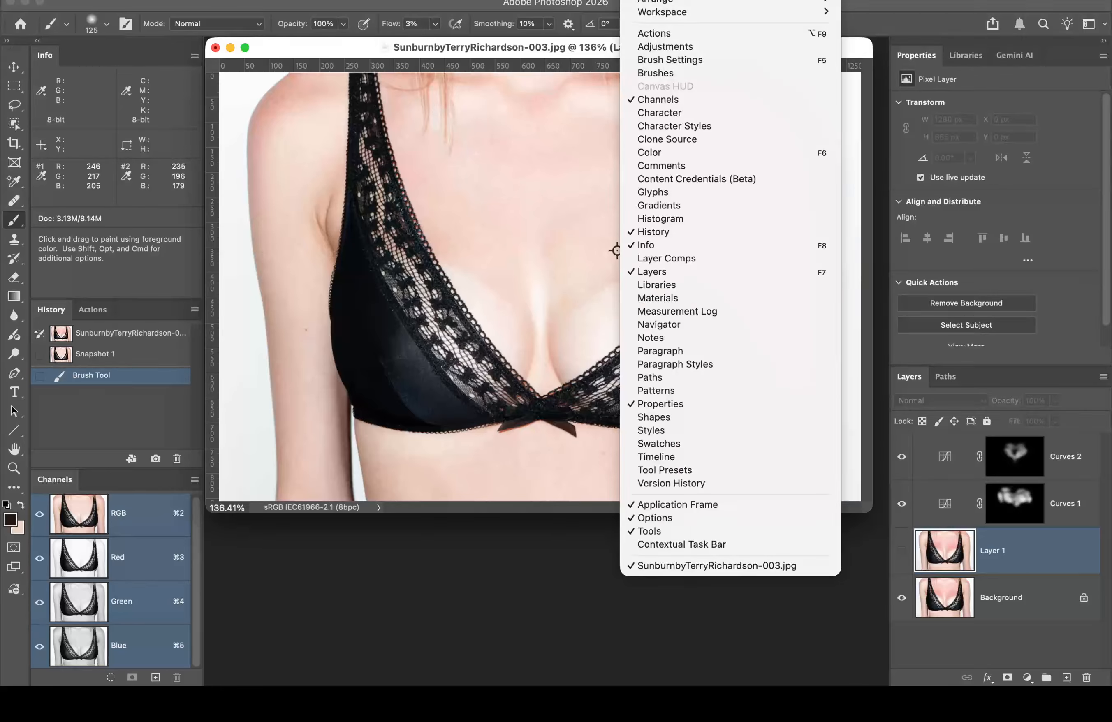
click(708, 443)
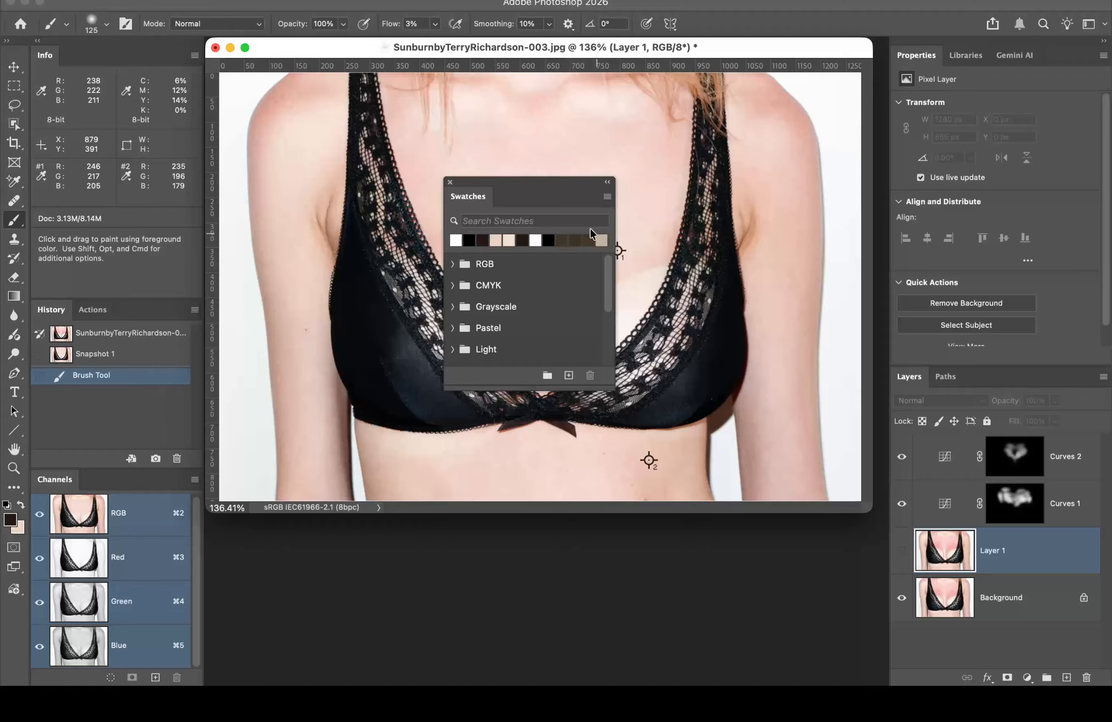
drag(548, 200, 897, 161)
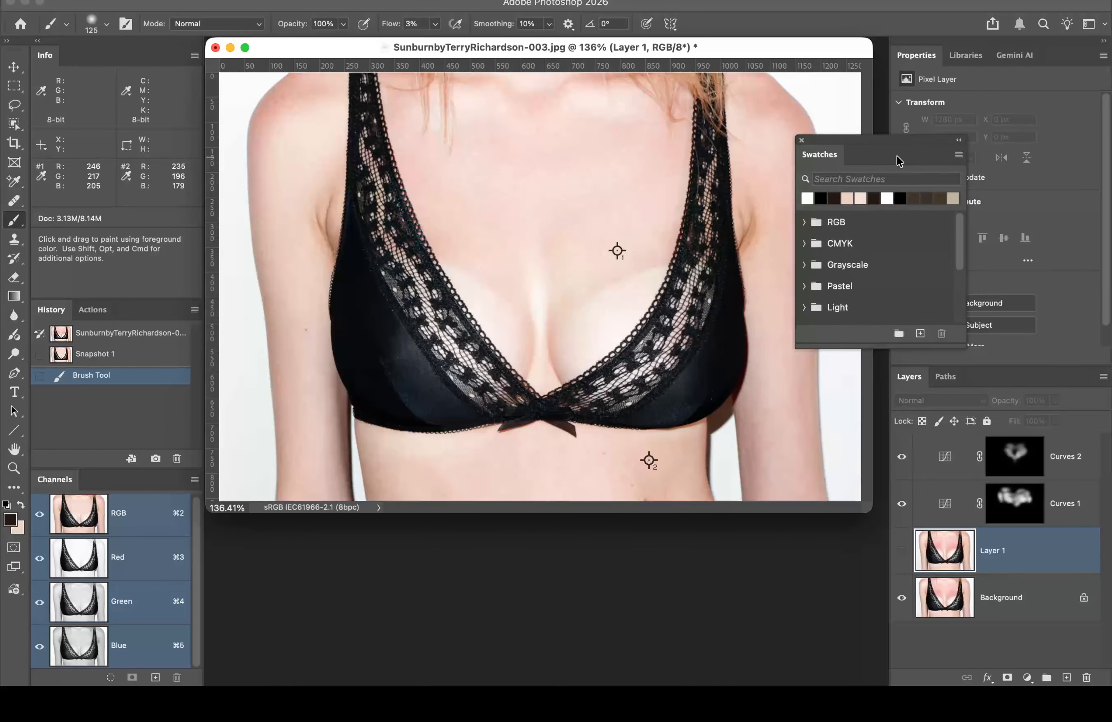
click(11, 519)
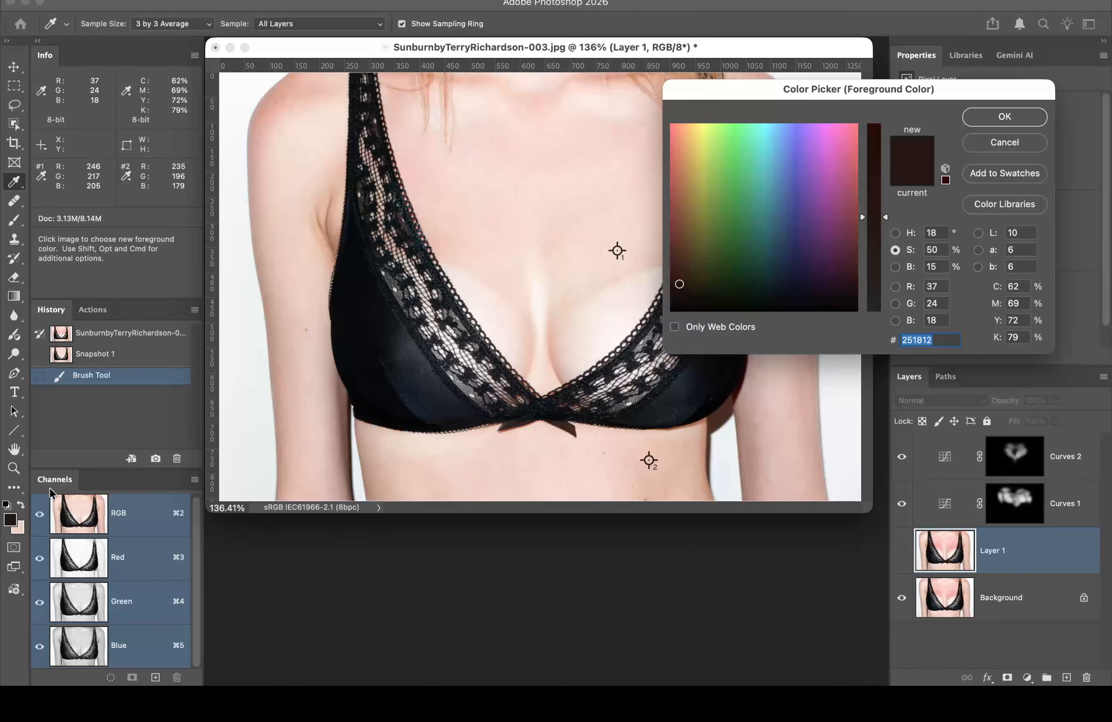
click(998, 140)
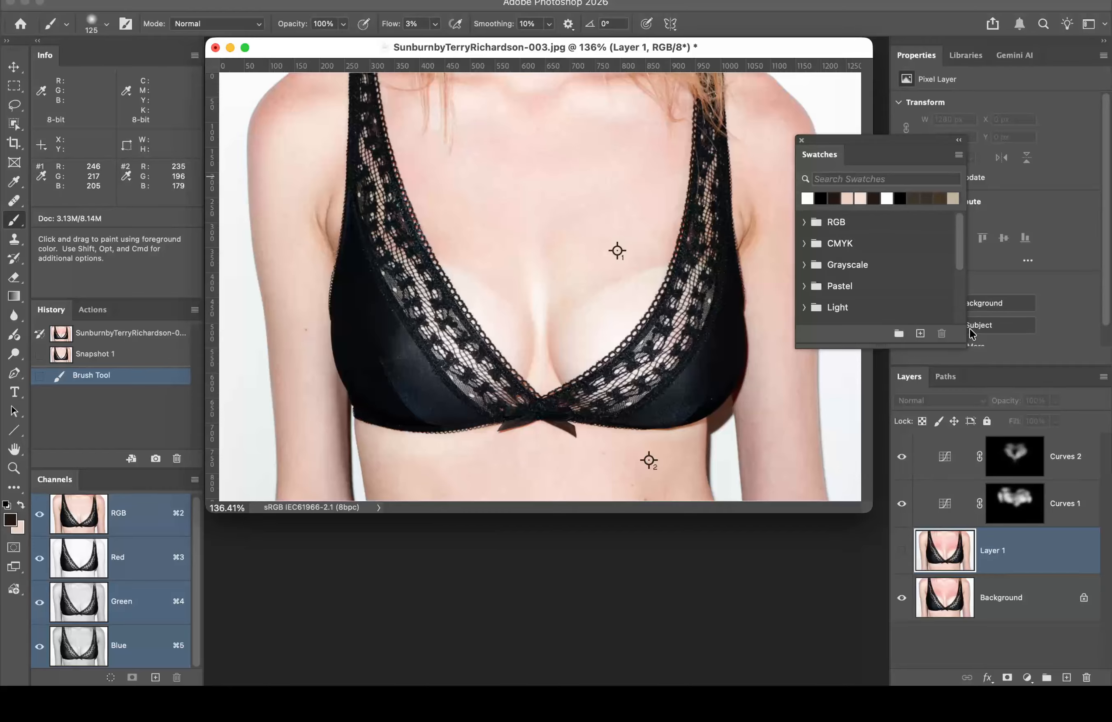
drag(967, 338, 1061, 338)
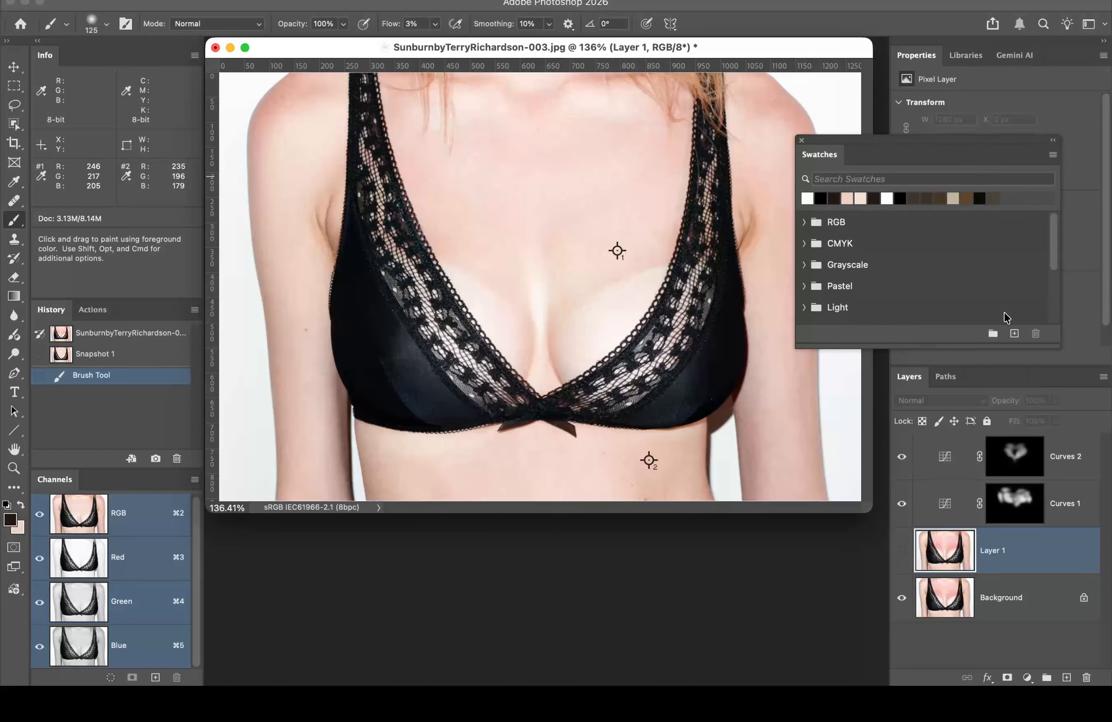
Step: Save the dark brown foreground colour as a swatch named 'Sjin burning color'
click(1015, 334)
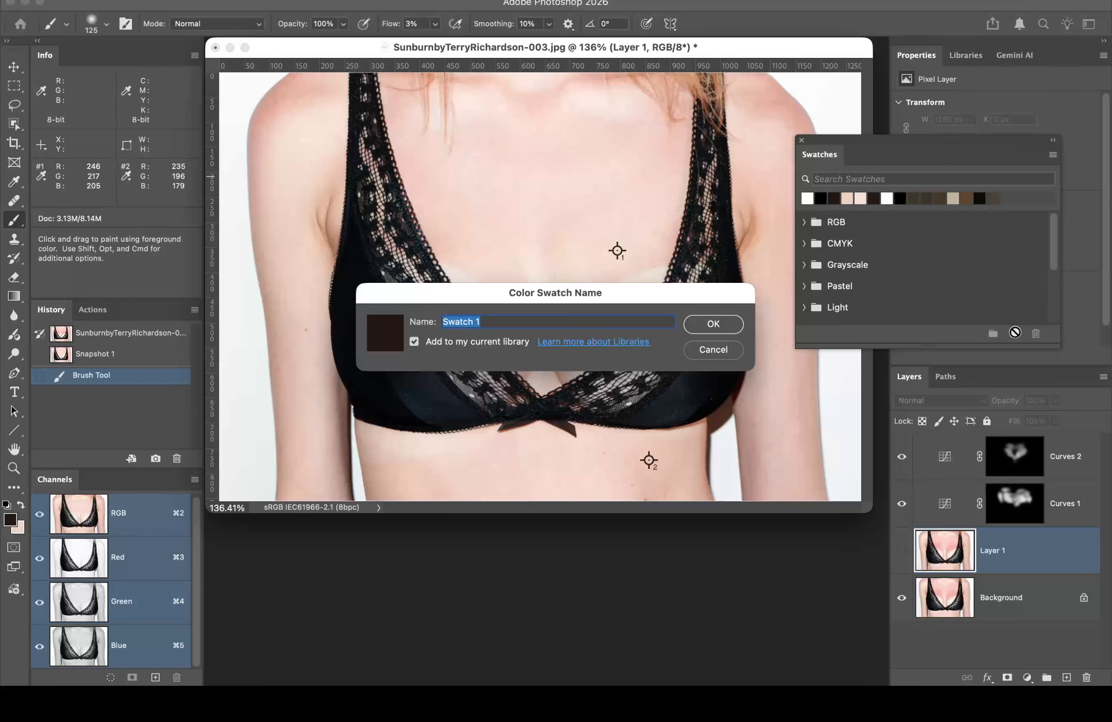
text(Sjin burning color)
click(723, 330)
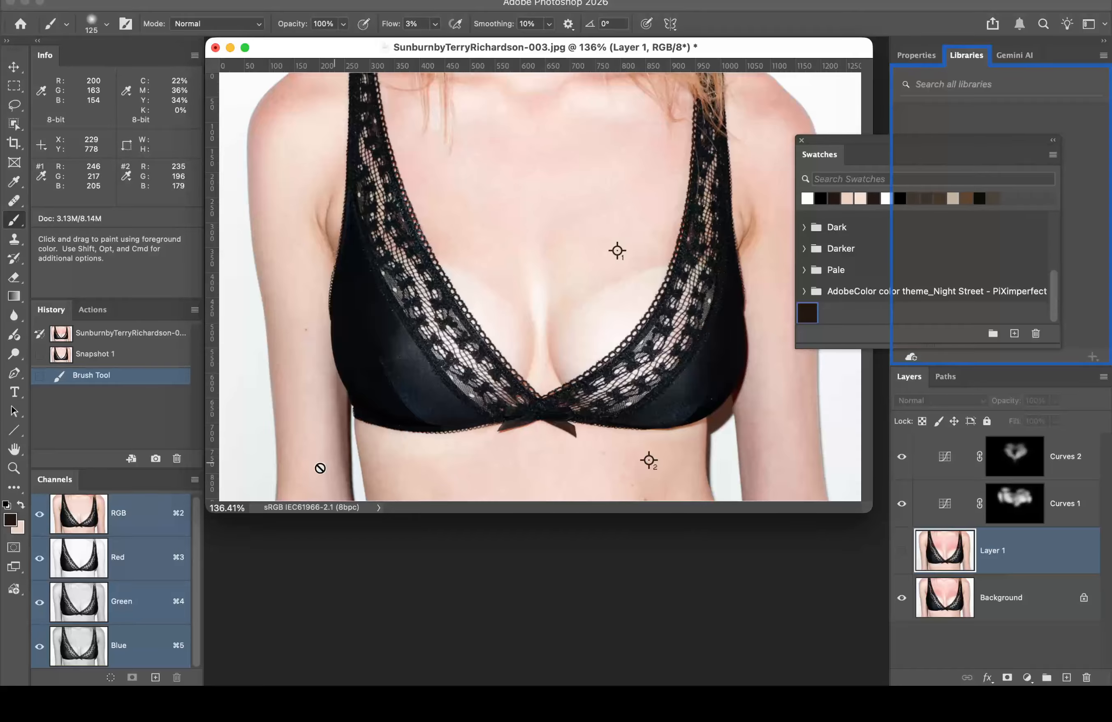
Step: Swap to the pale skin tone and save it as a swatch named 'Skin dodgeing color'
key(x)
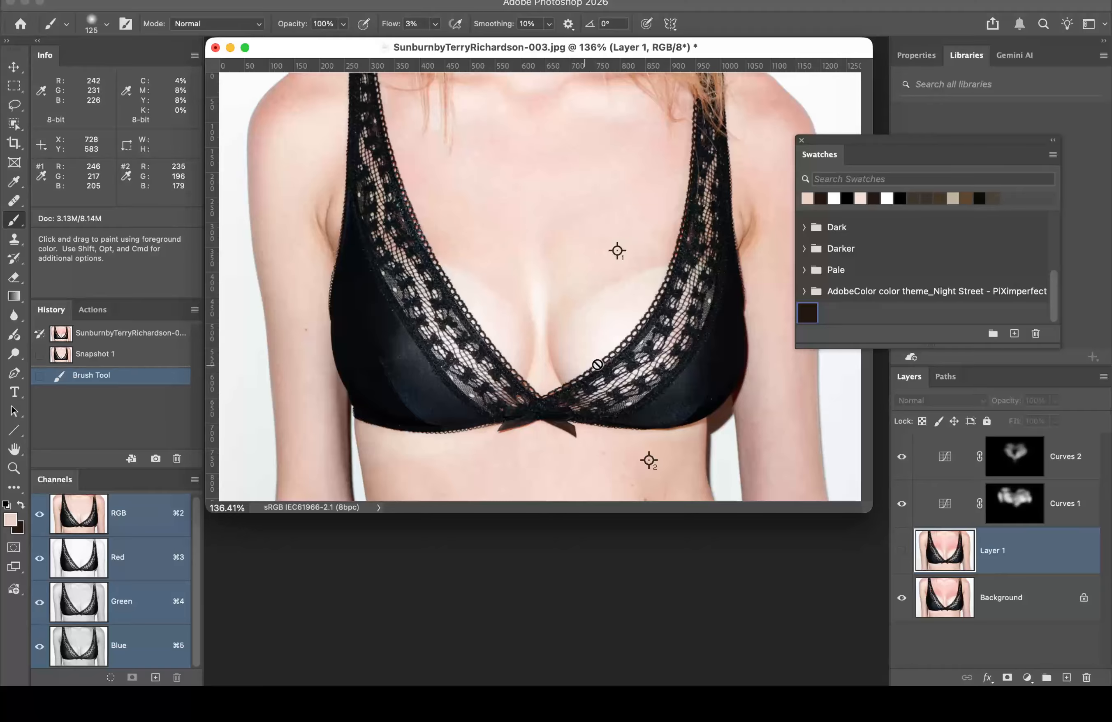
click(1015, 334)
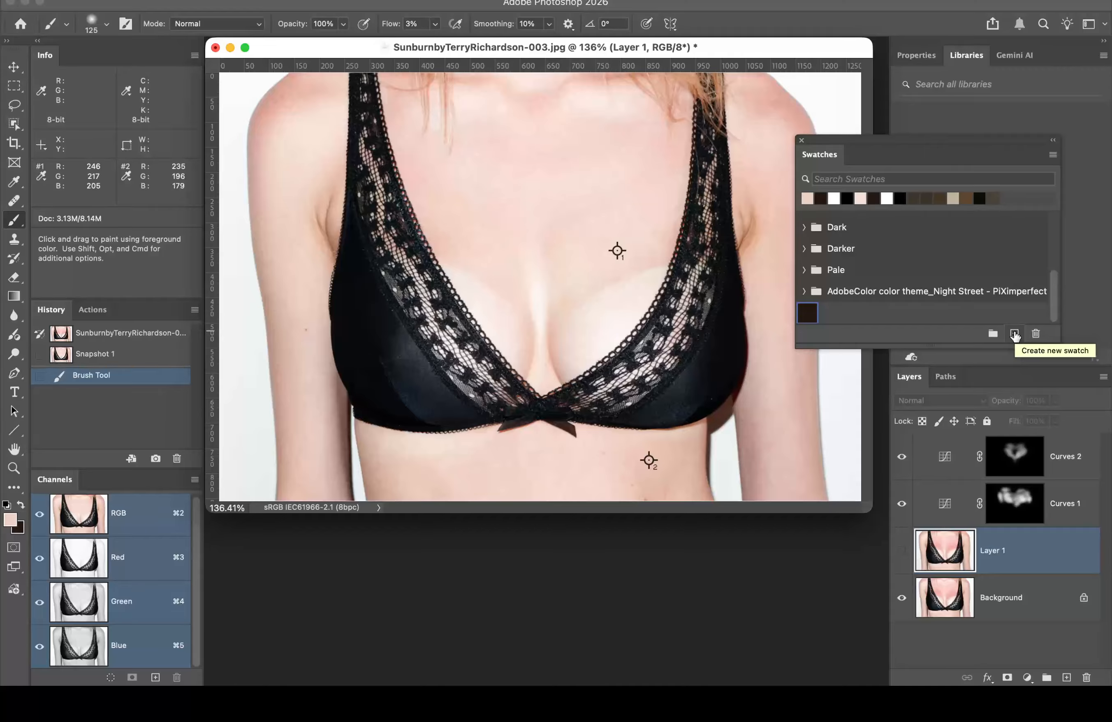
click(1015, 333)
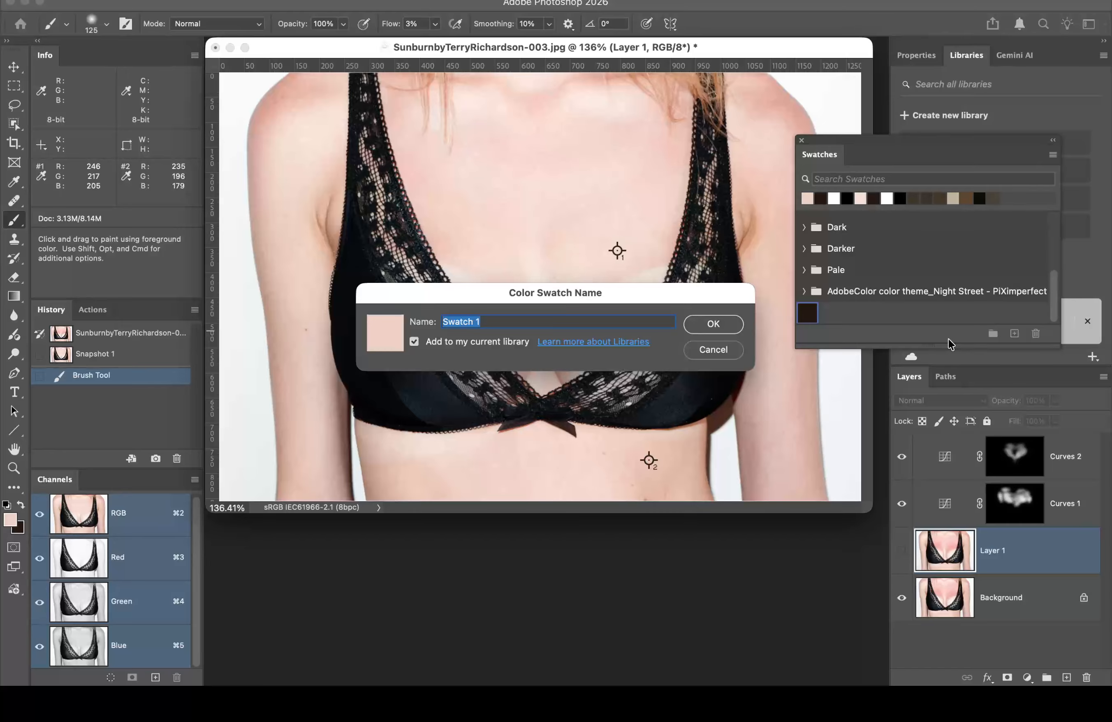
text(Skin dodg)
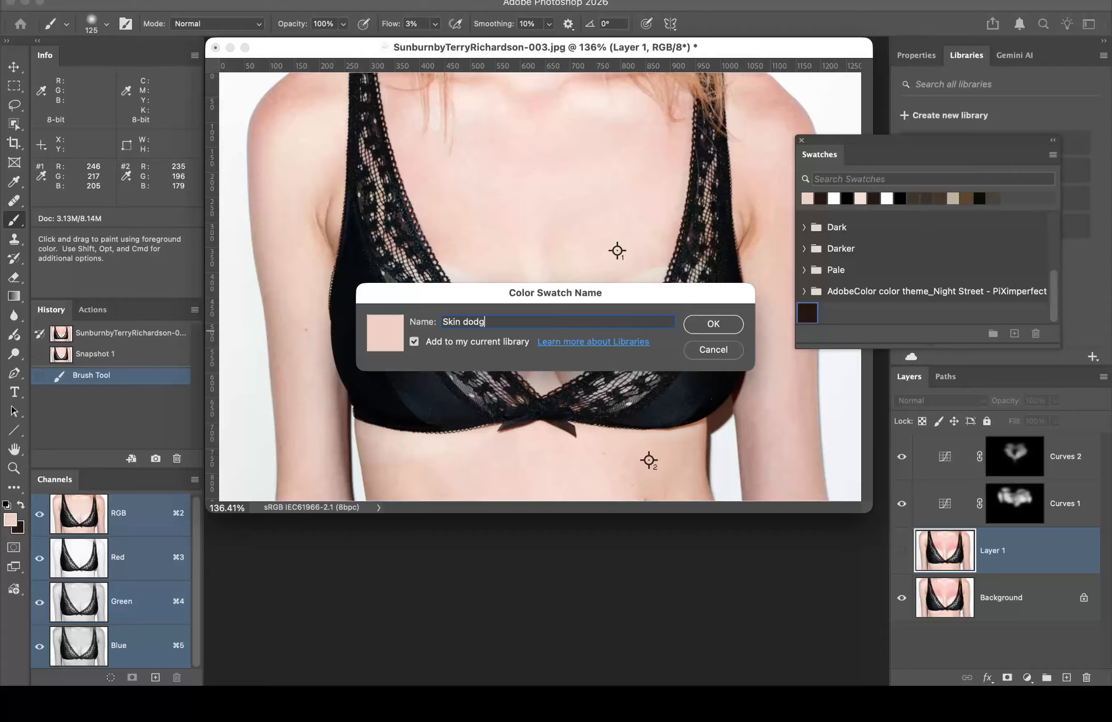
text(eing color)
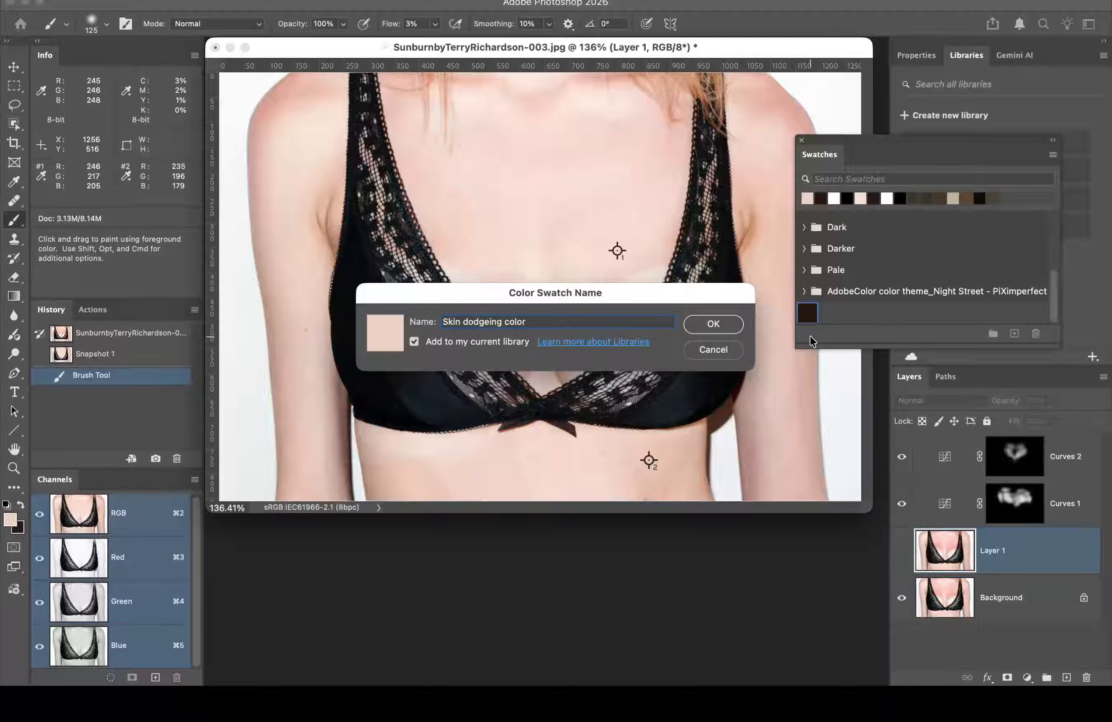
click(738, 323)
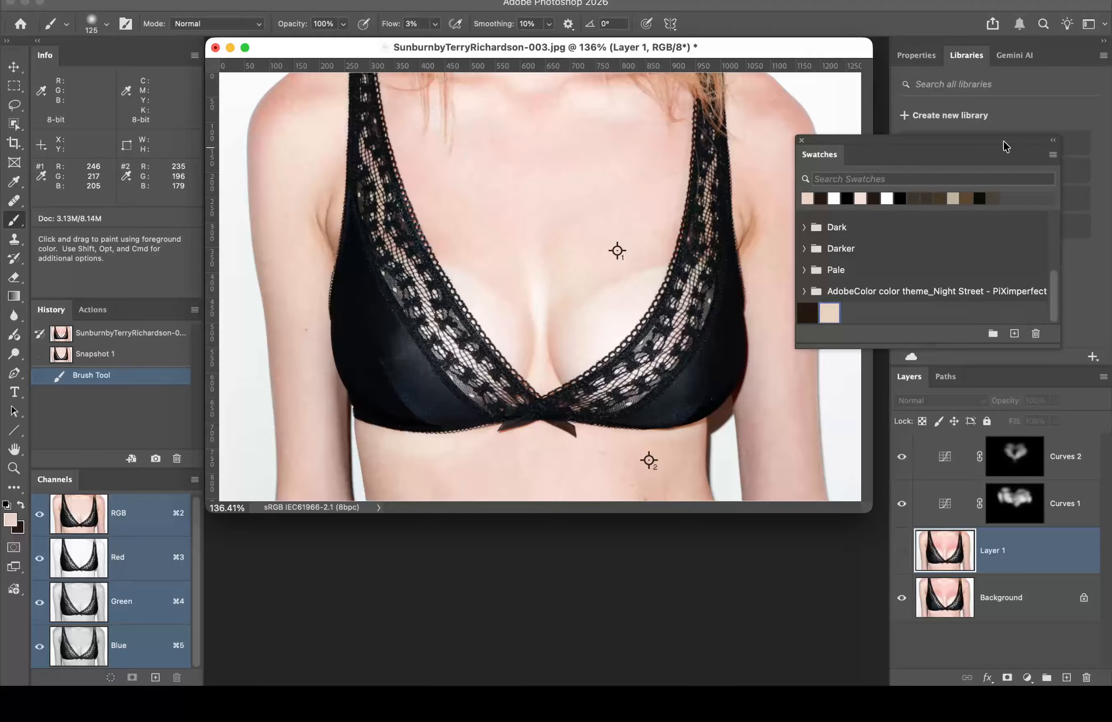
click(1053, 155)
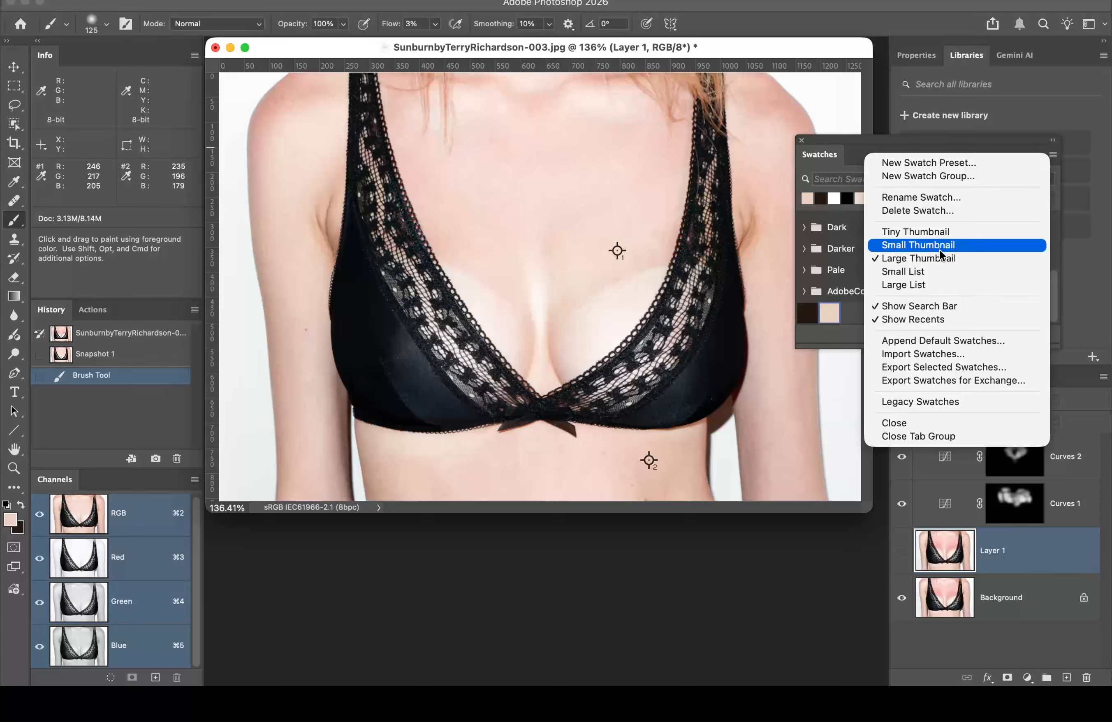
Step: Show swatches as a Large List and set the foreground colour to the burn swatch
click(935, 283)
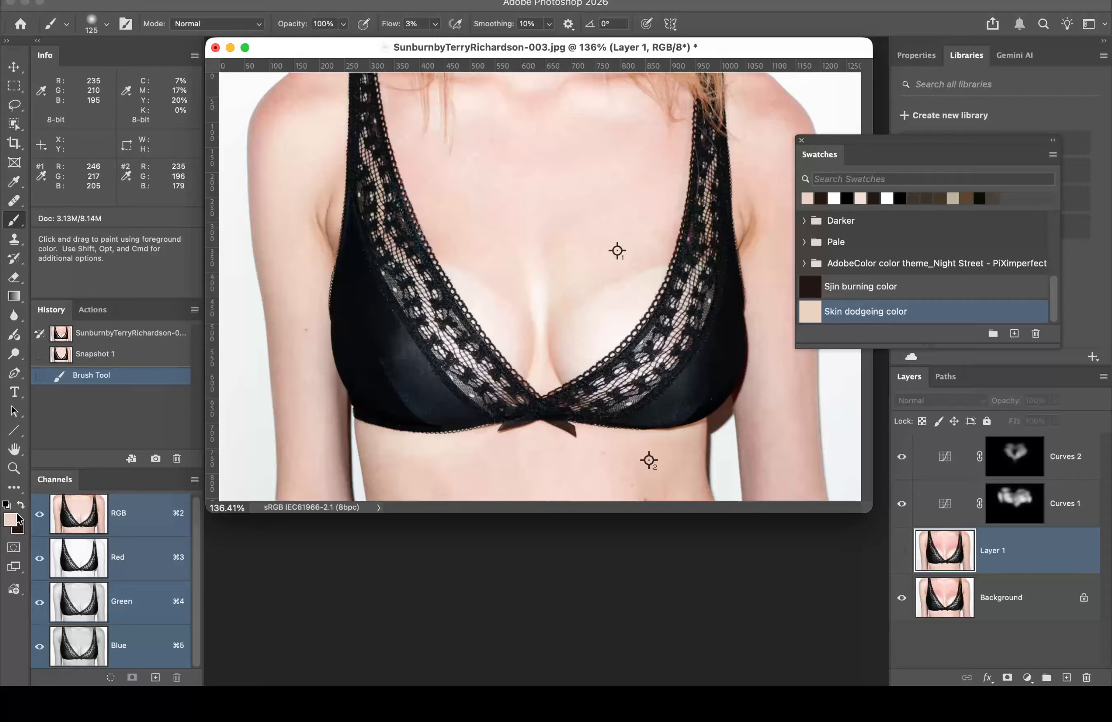
key(d)
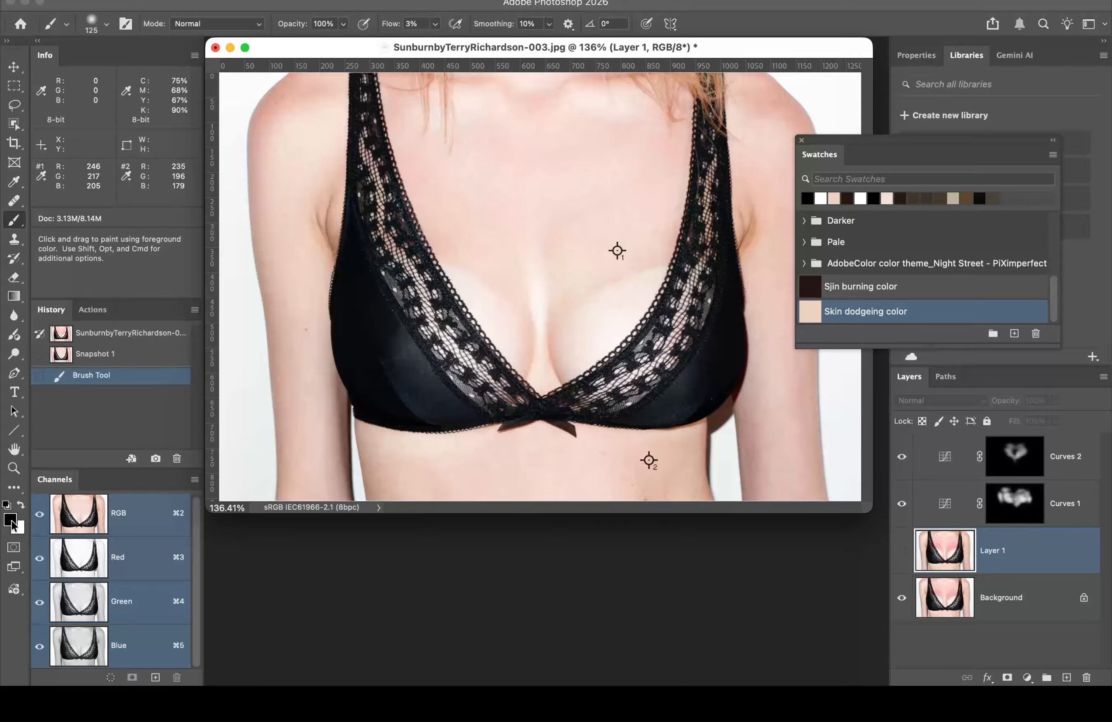
click(10, 522)
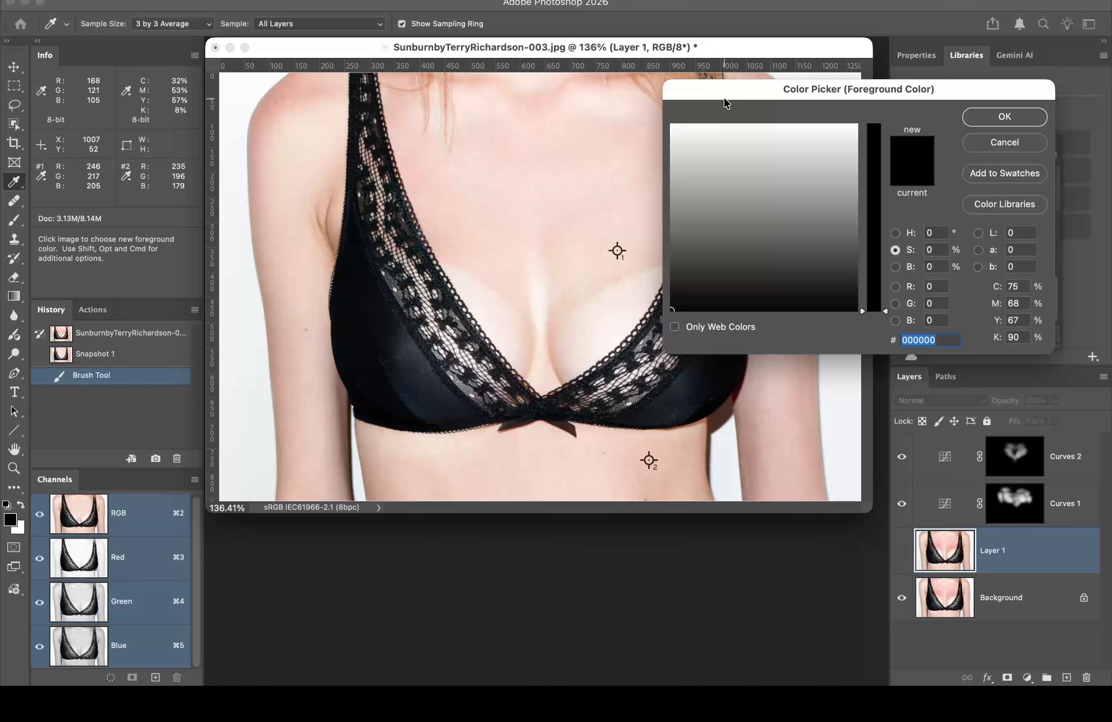
mouse_move(740, 86)
mouse_down()
mouse_move(731, 358)
mouse_move(776, 418)
mouse_up()
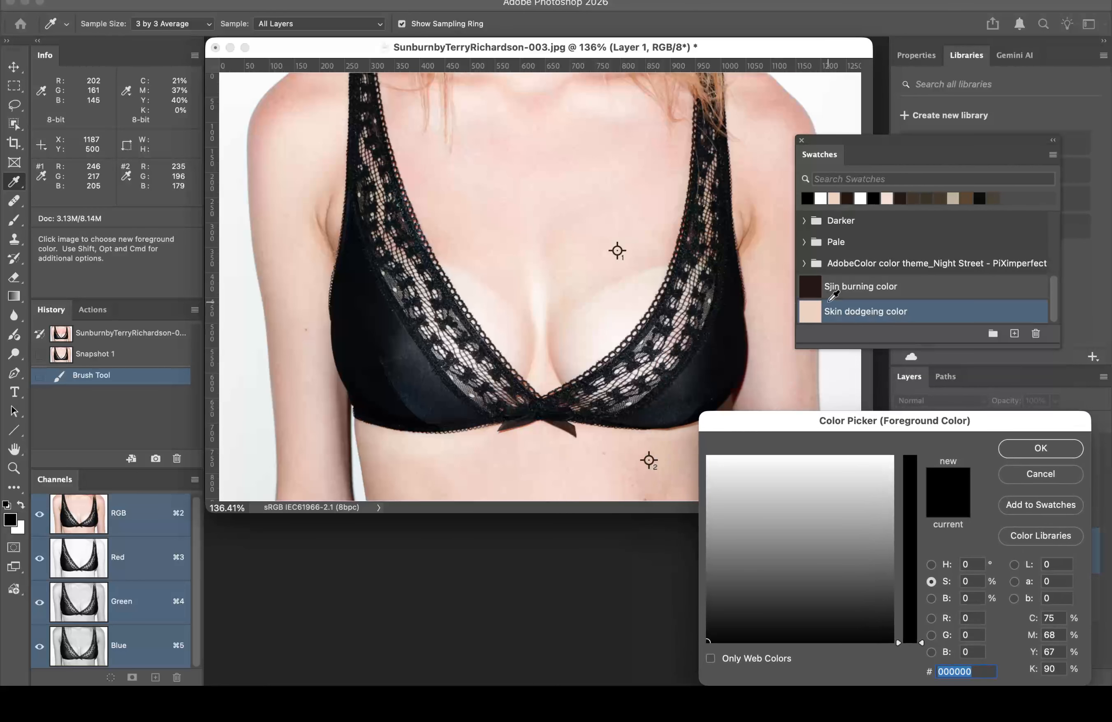
click(808, 285)
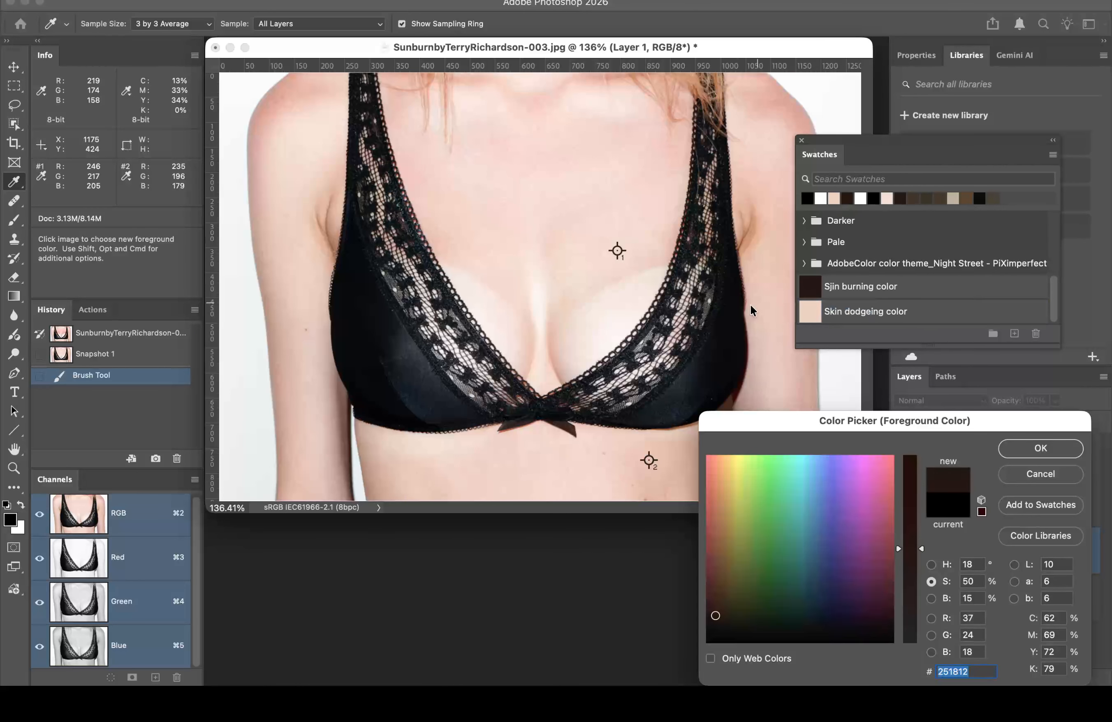
click(1040, 449)
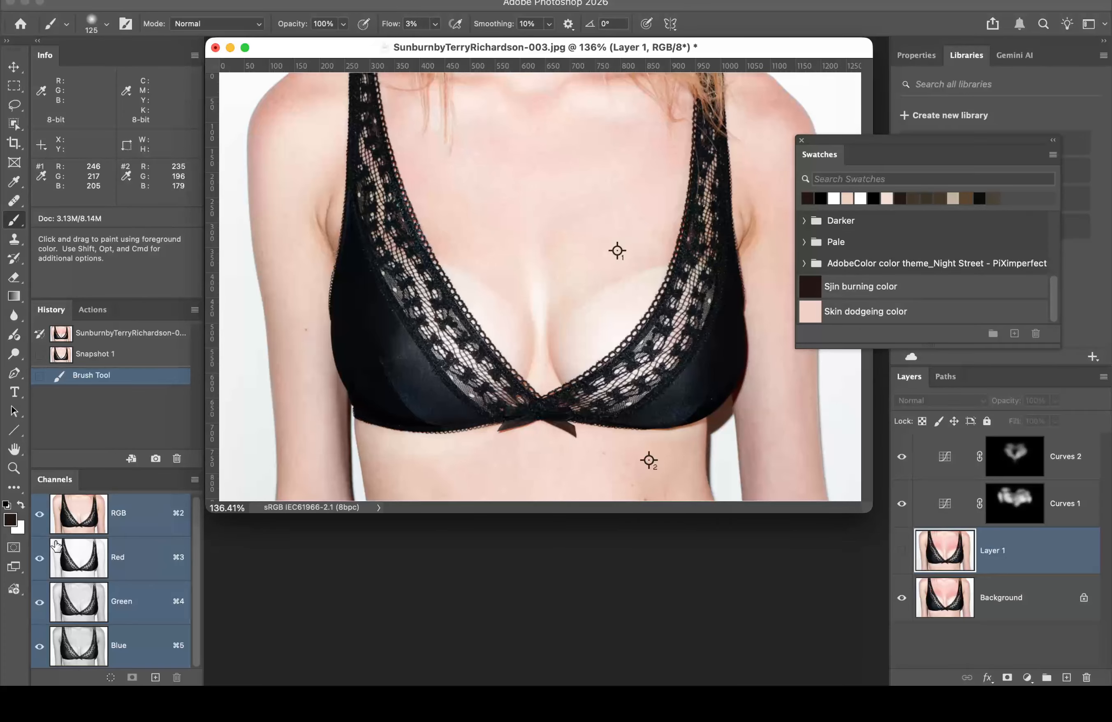
Step: Set the background colour to the 'Skin dodgeing color' swatch, then bring OBS forward
click(19, 528)
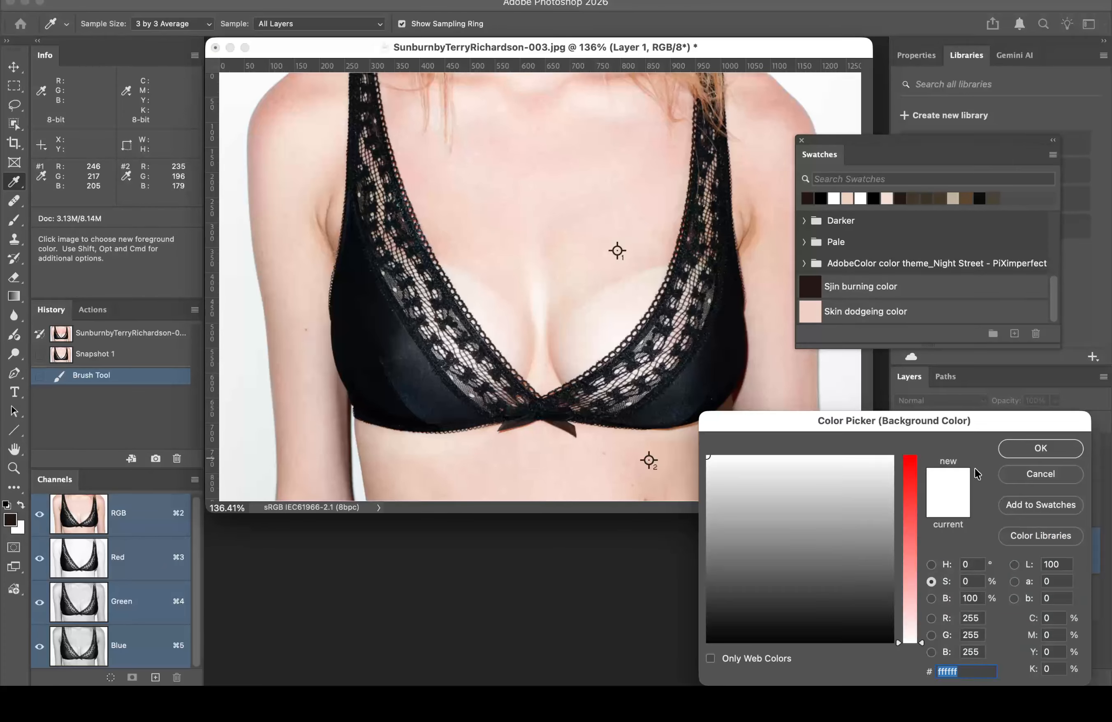
click(811, 314)
click(1027, 445)
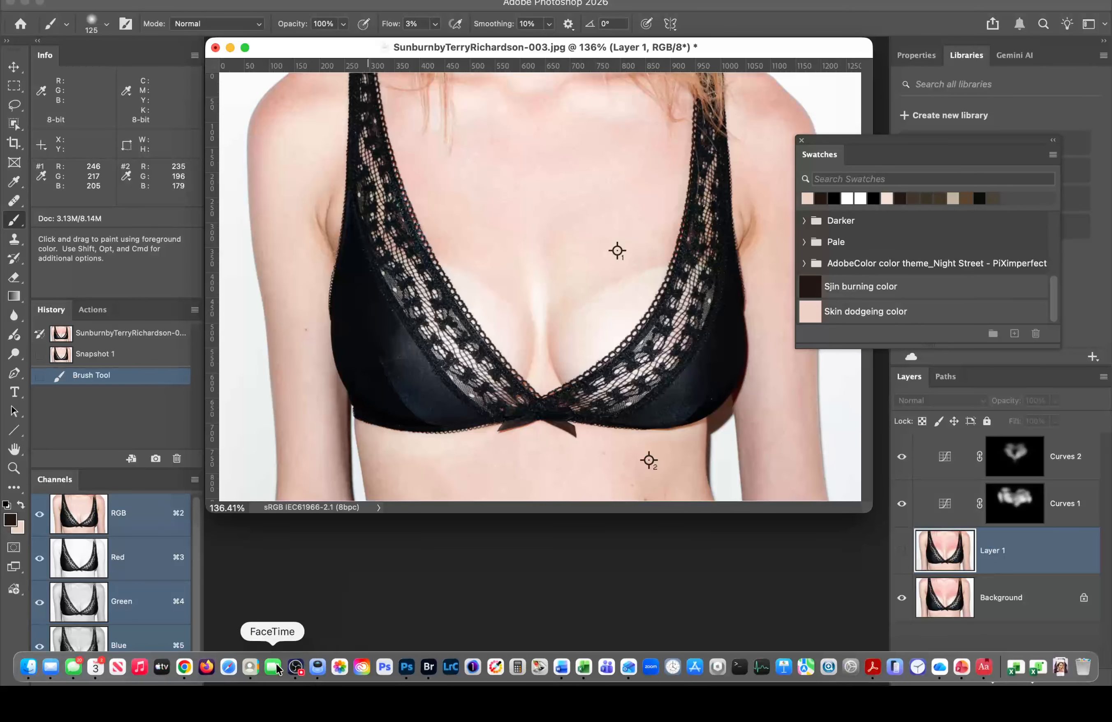
click(296, 666)
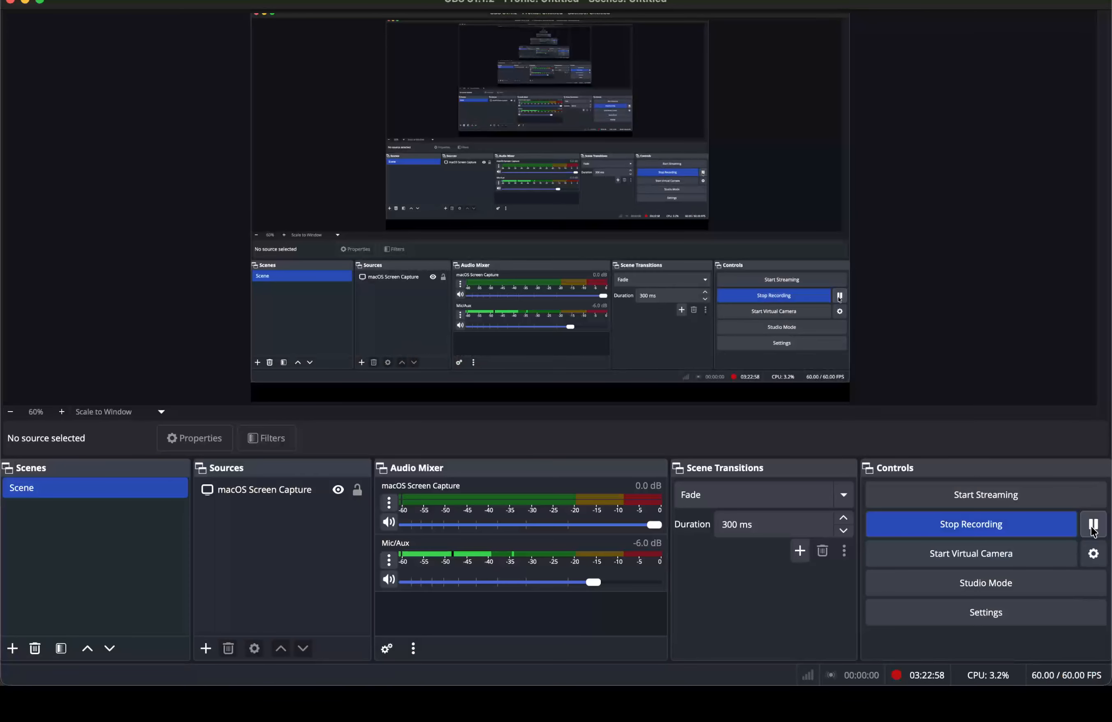